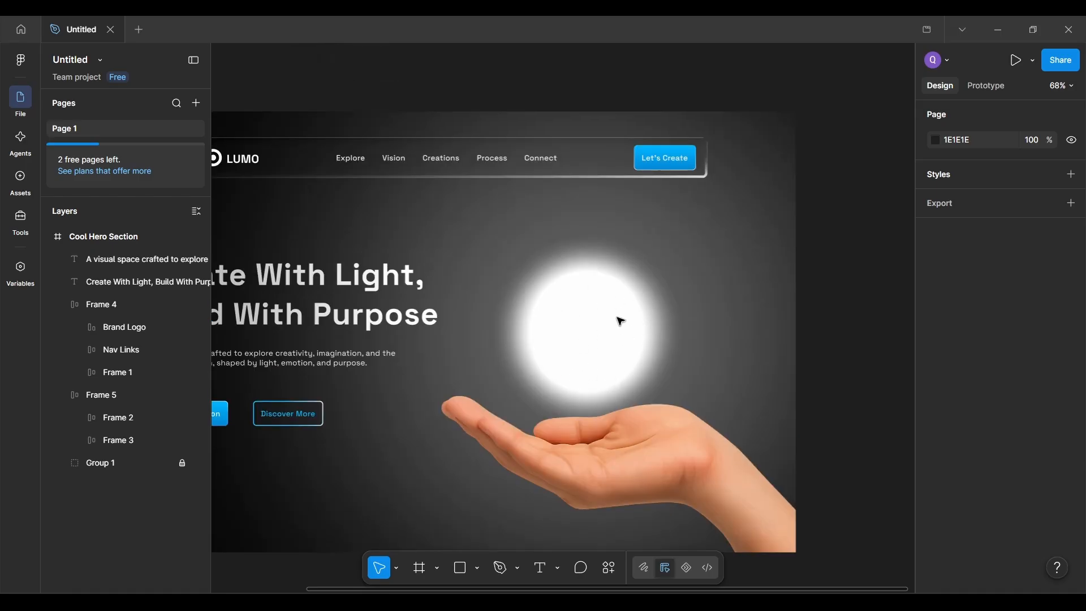
# Step: Examine the hero section's navigation bar, selecting its frame, the brand logo, the nav links and the Let's Create button in turn
pyautogui.scroll(-3, 621, 321)
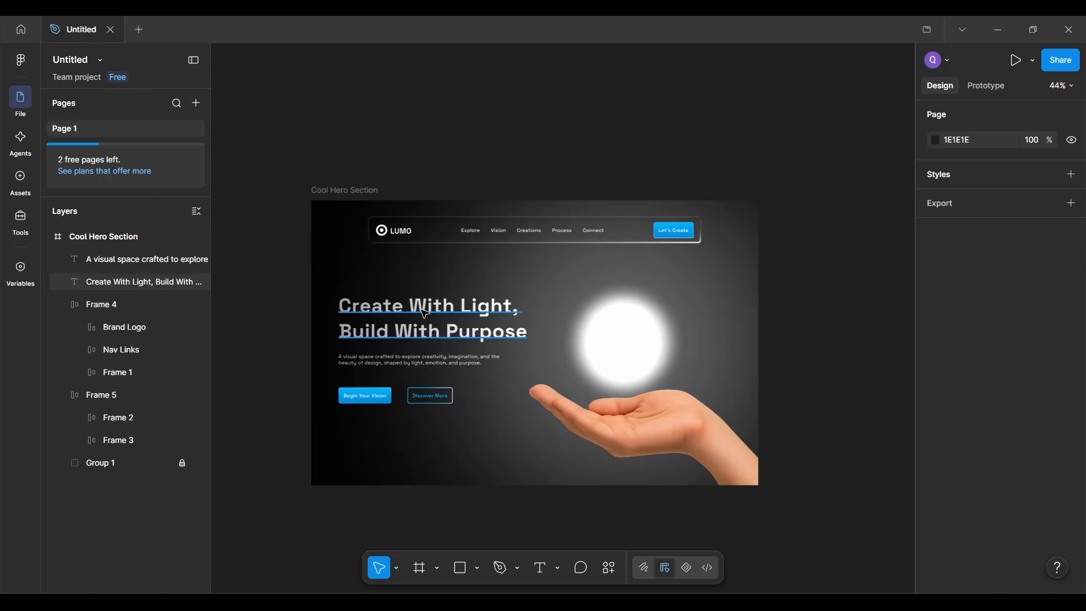
pyautogui.scroll(3, 422, 310)
pyautogui.scroll(1, 523, 244)
pyautogui.click(521, 222)
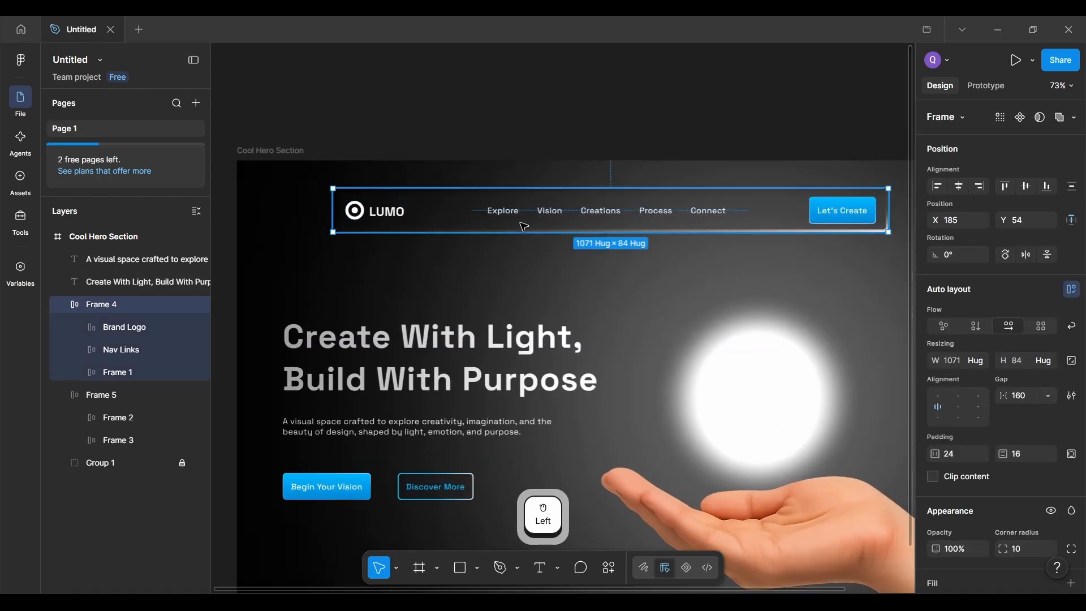
pyautogui.scroll(5, 424, 259)
pyautogui.click(362, 226)
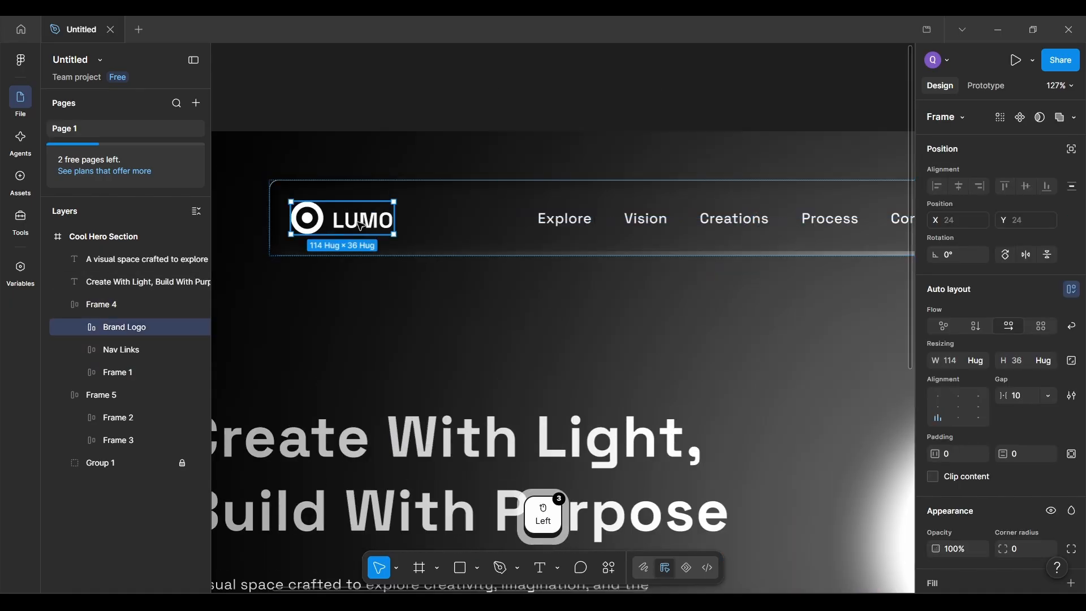
pyautogui.hscroll(3, 494, 306)
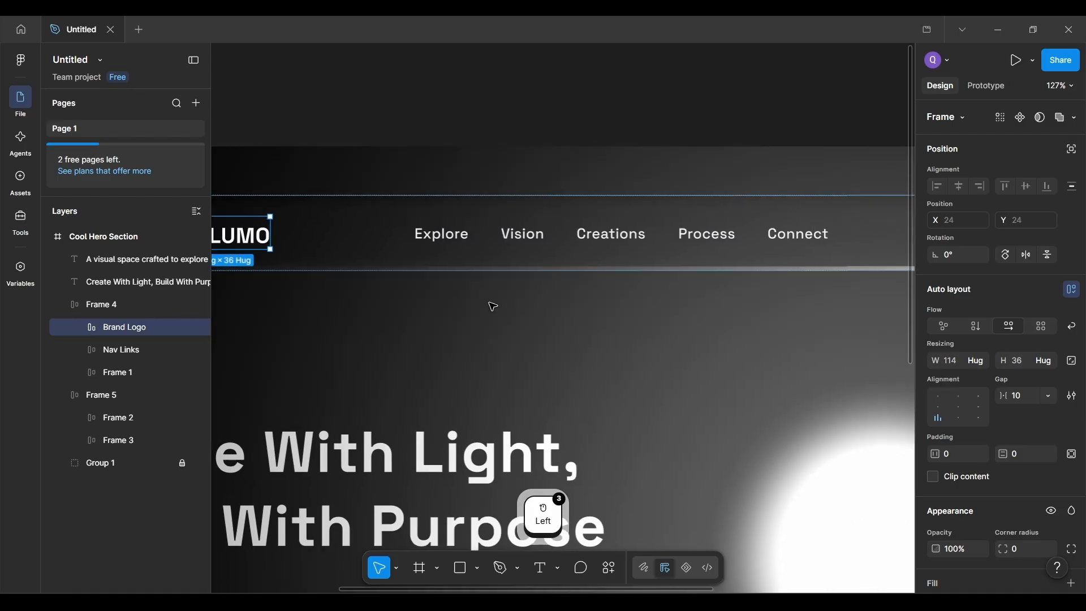
pyautogui.click(667, 240)
pyautogui.hscroll(6, 667, 239)
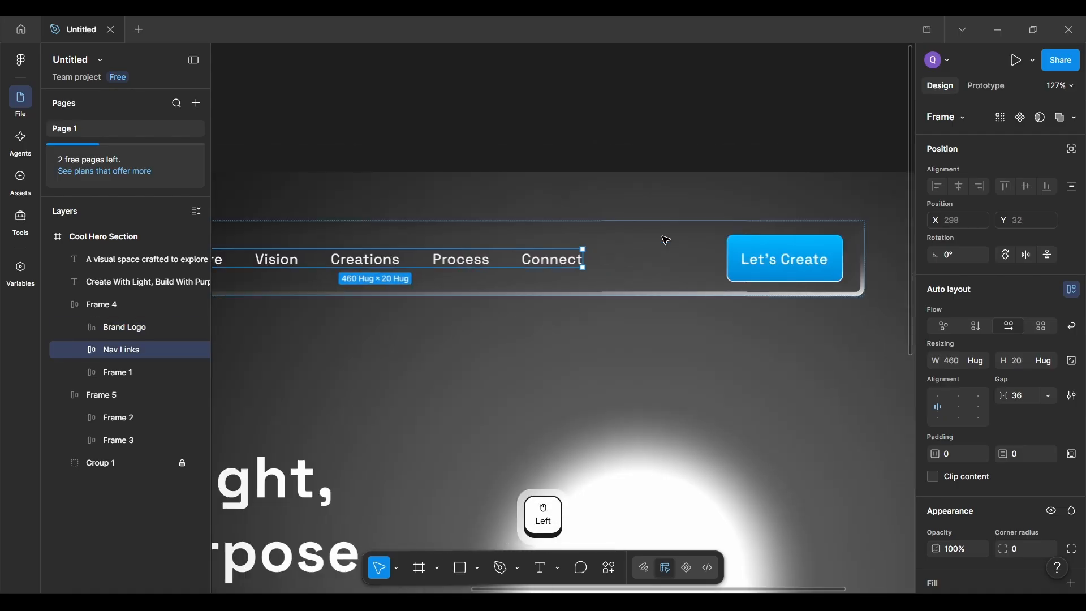
pyautogui.click(757, 266)
pyautogui.scroll(-5, 535, 378)
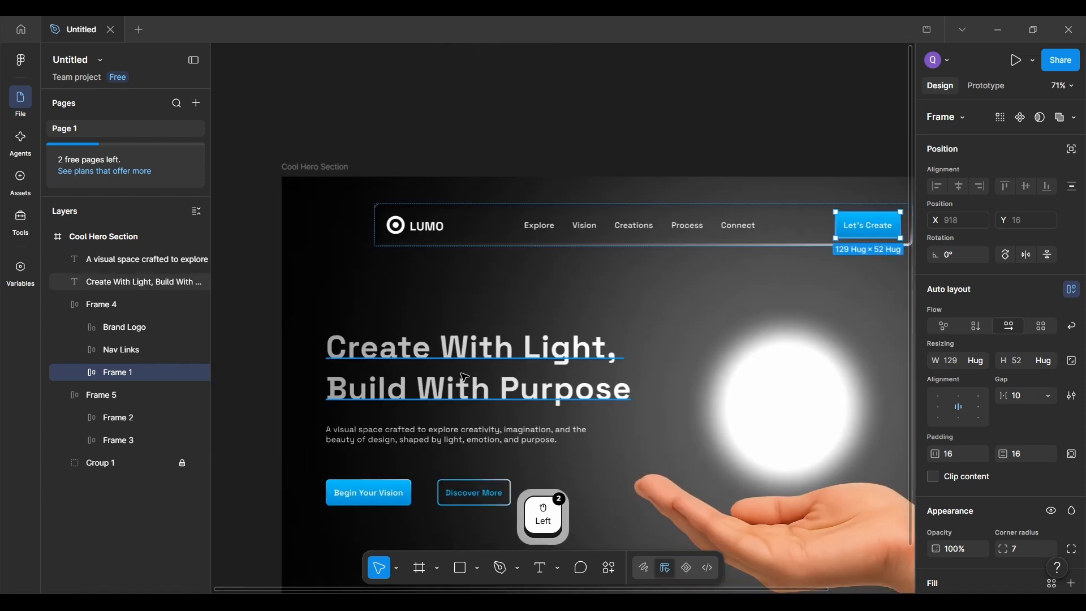
# Step: Examine the hero section's heading, description text and two call-to-action buttons by selecting each, finishing with nothing selected
pyautogui.click(465, 377)
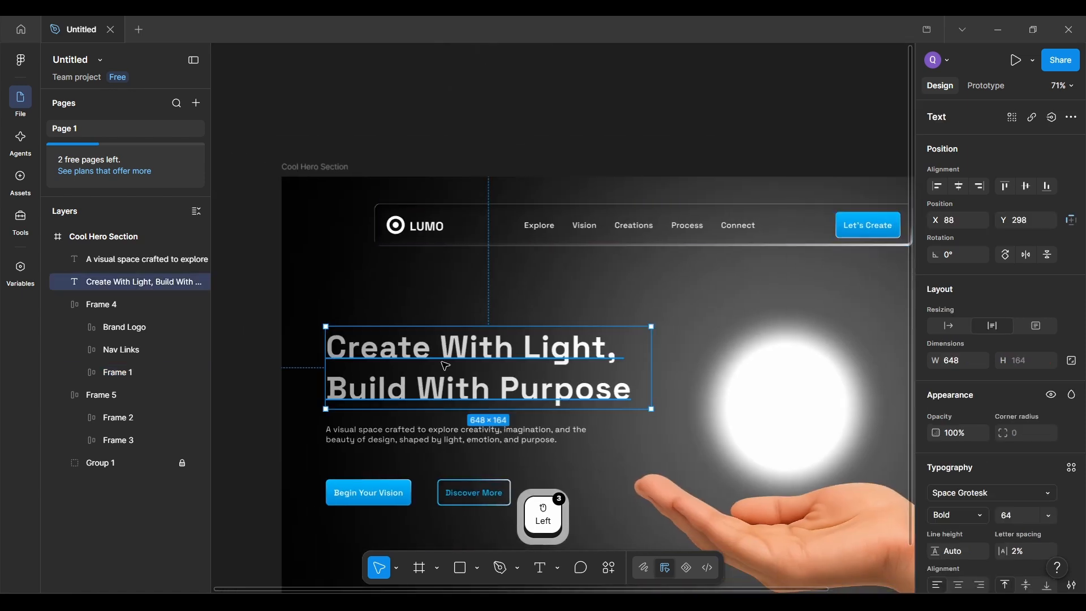
pyautogui.scroll(-1, 442, 365)
pyautogui.click(404, 410)
pyautogui.click(397, 395)
pyautogui.scroll(3, 397, 396)
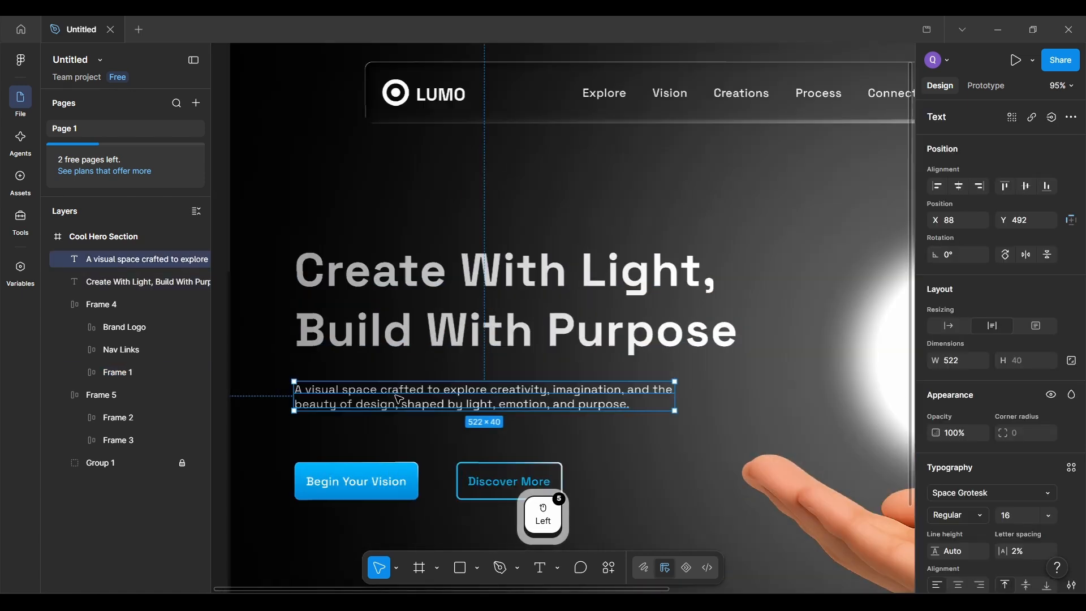
pyautogui.scroll(2, 399, 400)
pyautogui.scroll(-1, 390, 368)
pyautogui.click(334, 397)
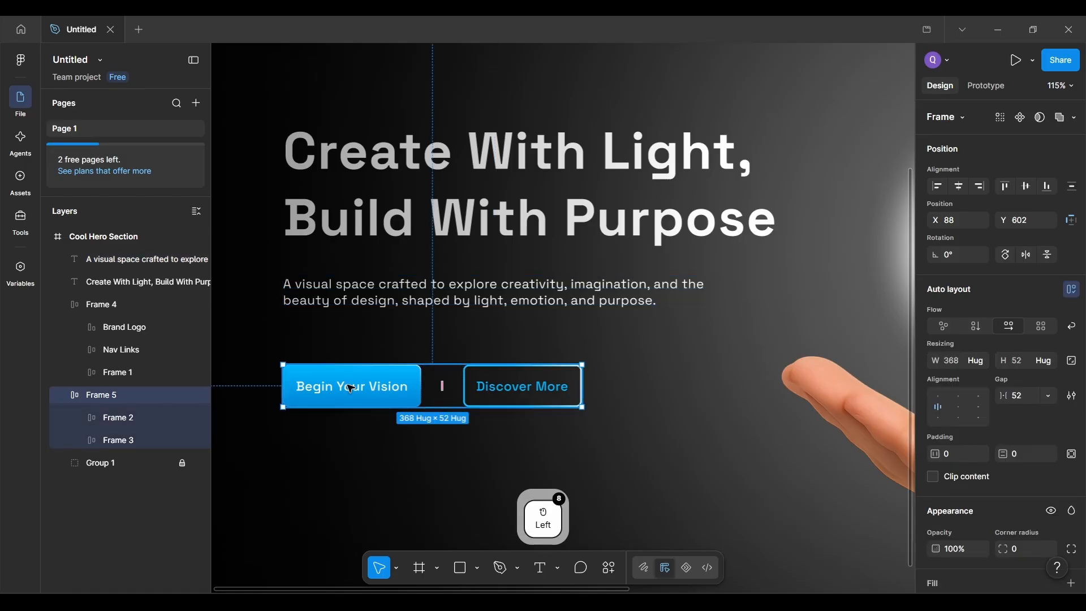
pyautogui.click(351, 388)
pyautogui.click(500, 396)
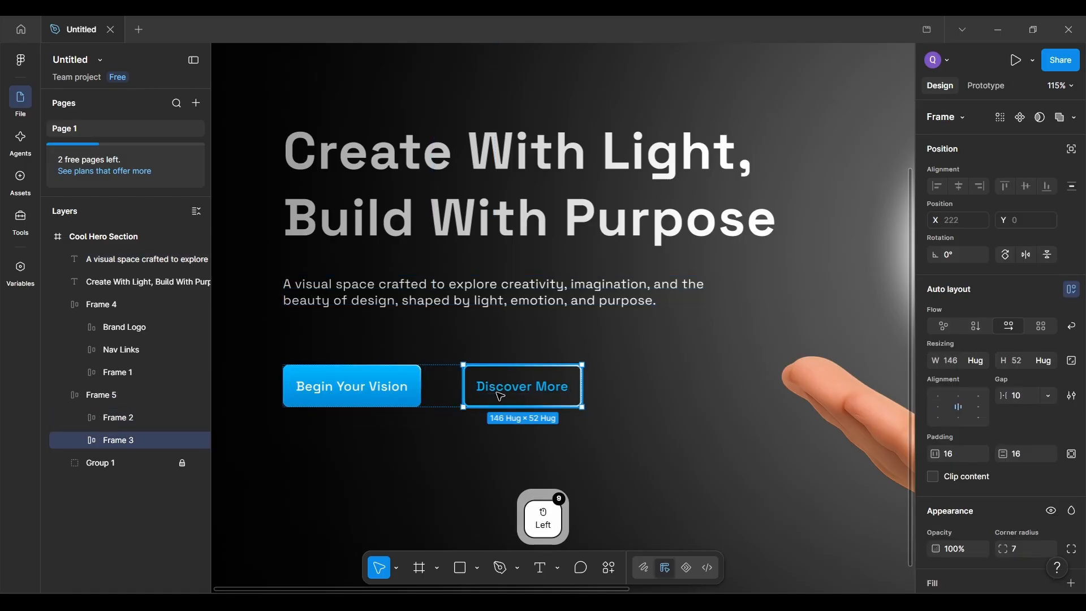
pyautogui.scroll(-6, 472, 448)
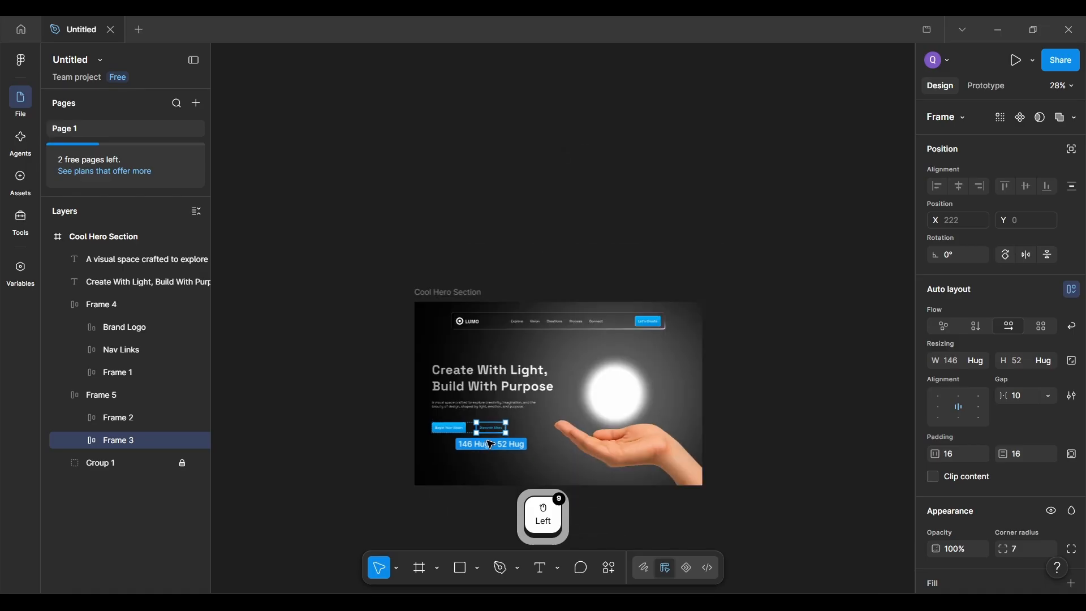
pyautogui.click(539, 455)
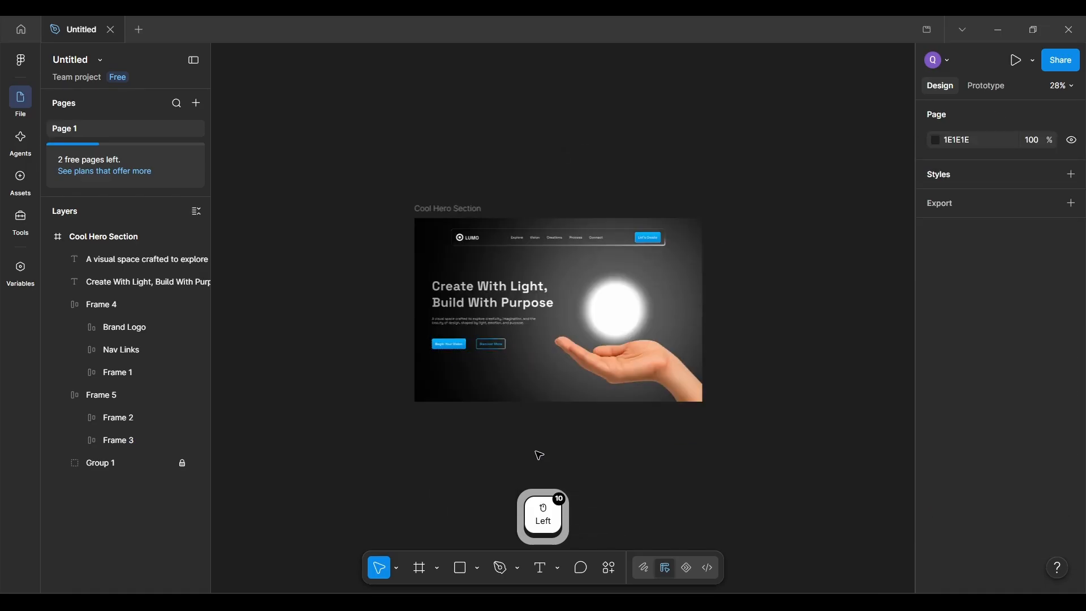
pyautogui.moveTo(373, 186); pyautogui.dragTo(758, 475)
pyautogui.click(759, 475)
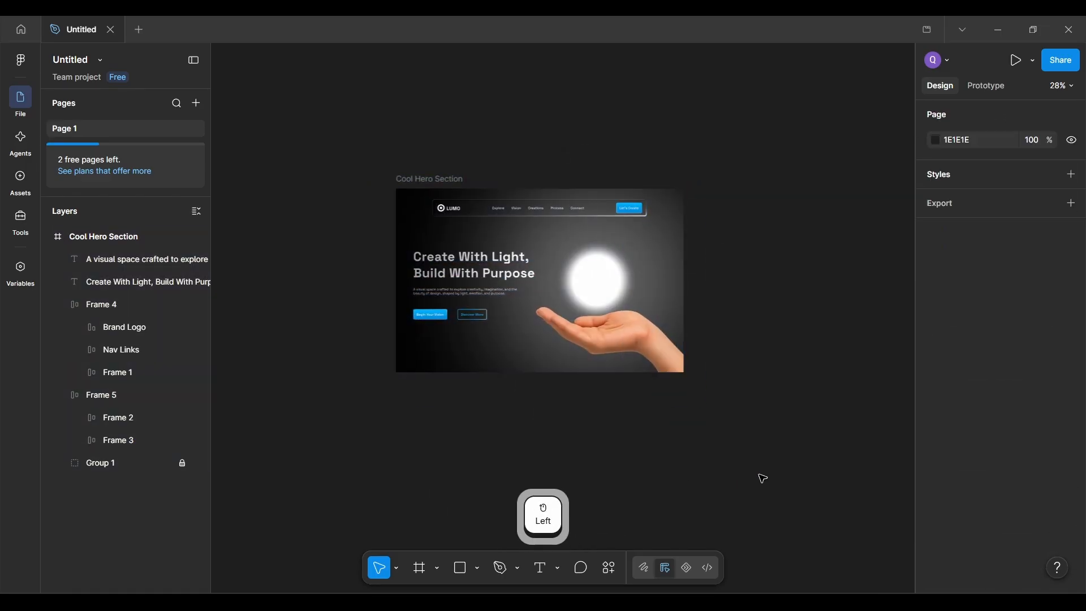
# Step: Draw a blank frame about 922 × 1300 beside the hero section and move it to about X 1869, Y 816
pyautogui.scroll(-3, 760, 477)
pyautogui.hscroll(2, 761, 477)
pyautogui.click(583, 390)
pyautogui.hscroll(2, 583, 390)
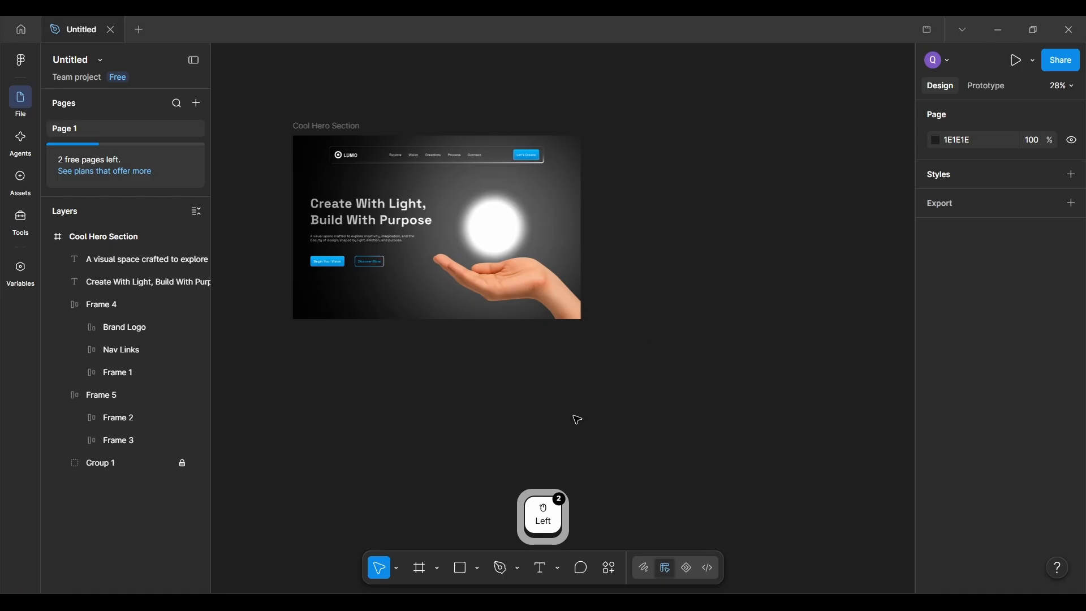
pyautogui.press('f')
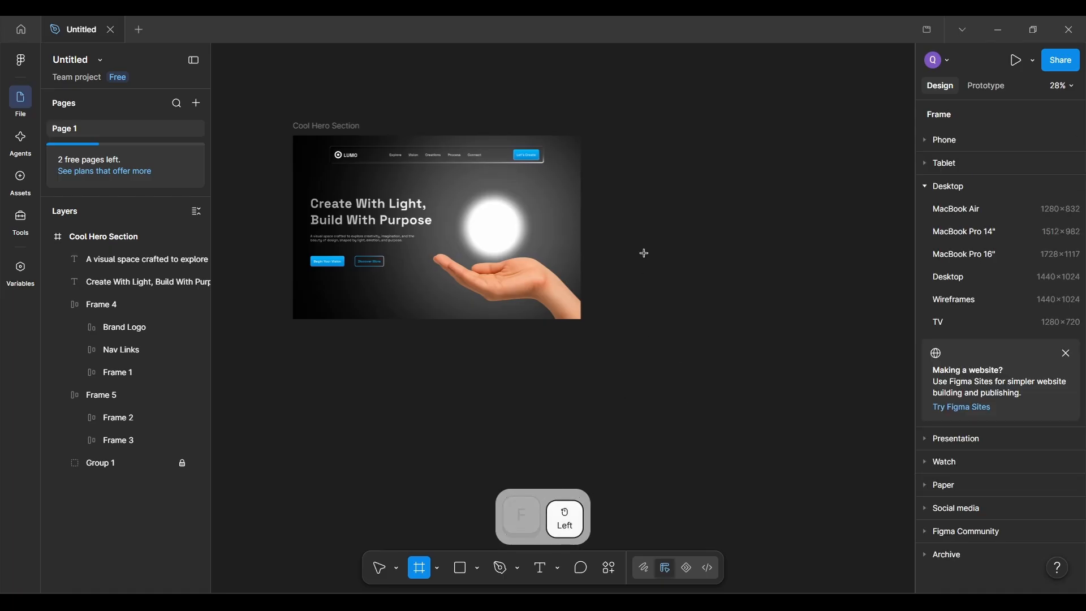
pyautogui.moveTo(643, 250); pyautogui.dragTo(826, 515)
pyautogui.scroll(3, 772, 364)
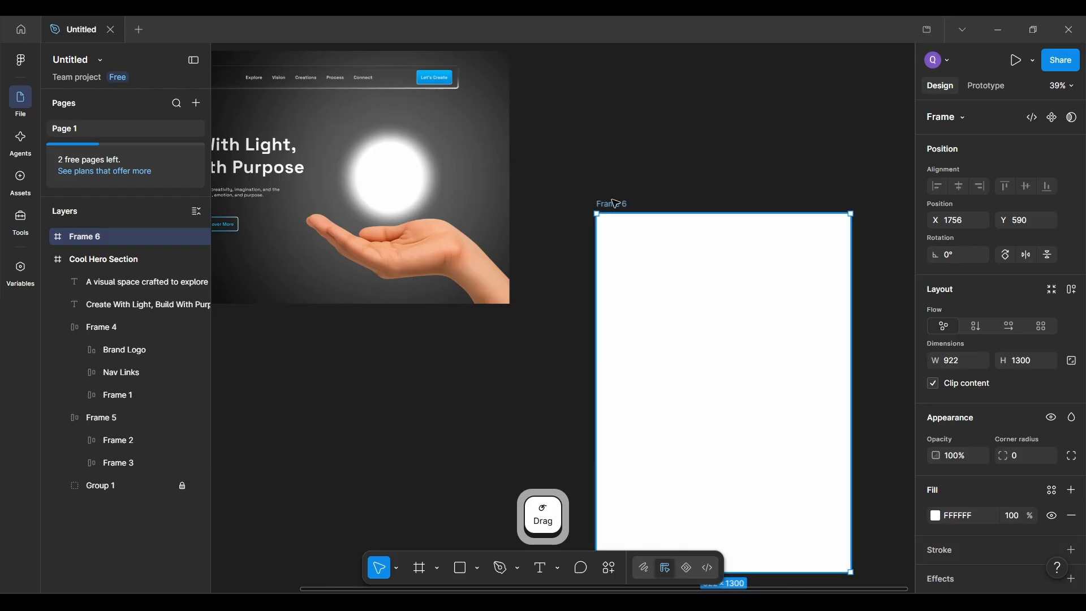
pyautogui.moveTo(612, 204); pyautogui.dragTo(644, 267)
pyautogui.scroll(-2, 691, 378)
pyautogui.hscroll(3, 691, 377)
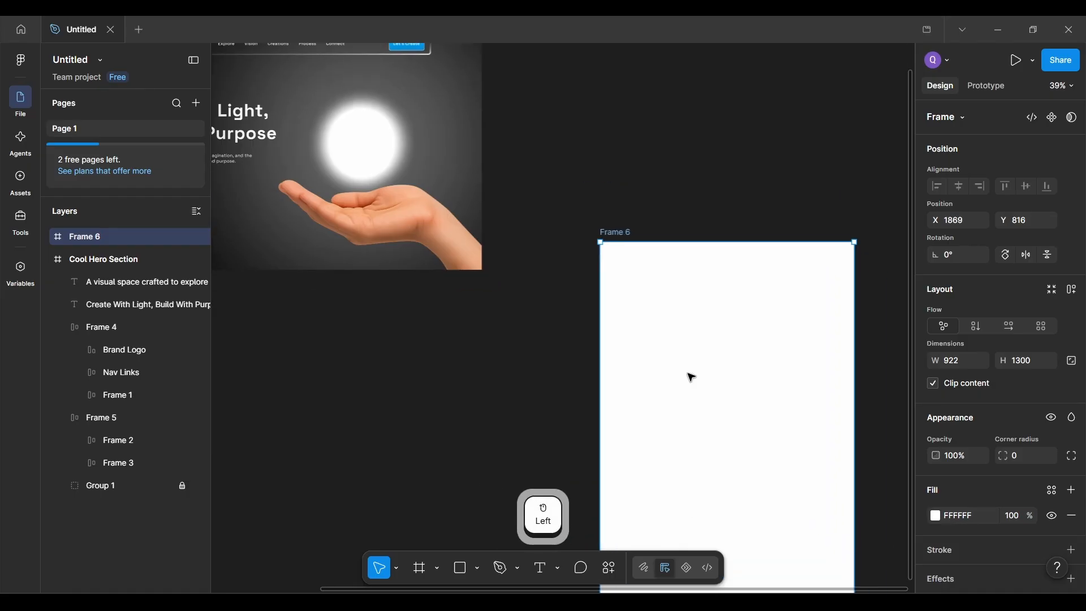
# Step: Add the text "Font" in the upper part of the new blank frame, at about X 146, Y 243
pyautogui.press('t')
pyautogui.click(599, 308)
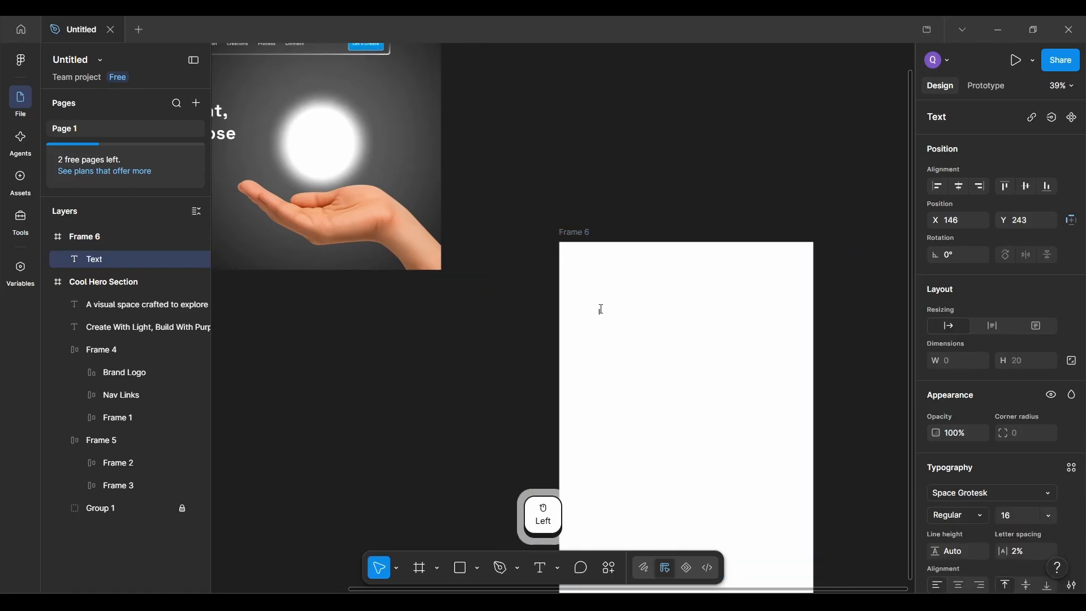
pyautogui.write('Font')
pyautogui.click(620, 357)
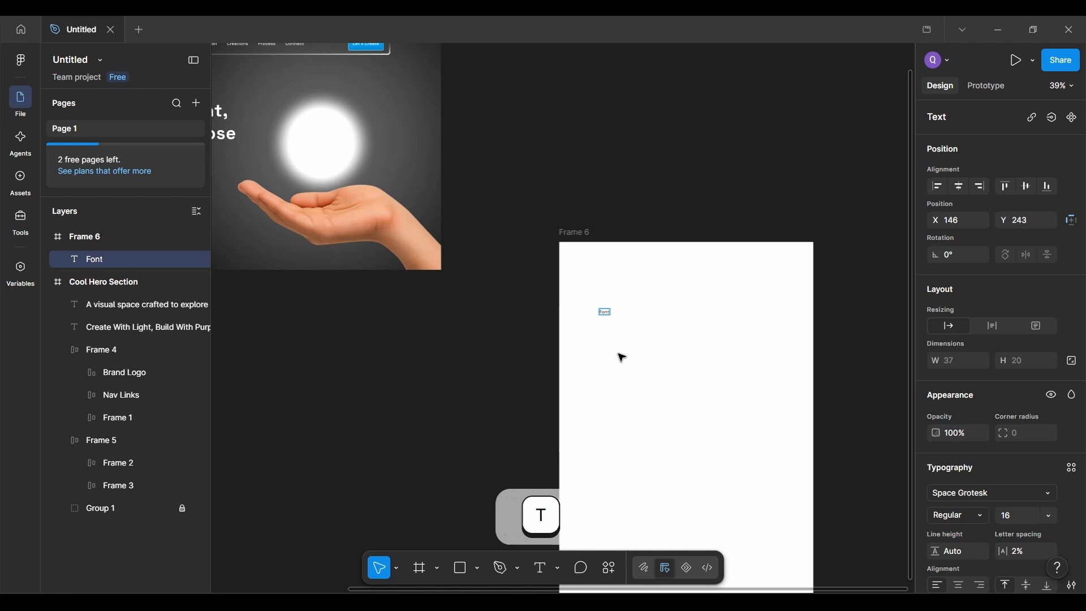
# Step: Search the fonts for "space grotesk" and apply Space Grotesk to the "Font" text
pyautogui.scroll(3, 620, 356)
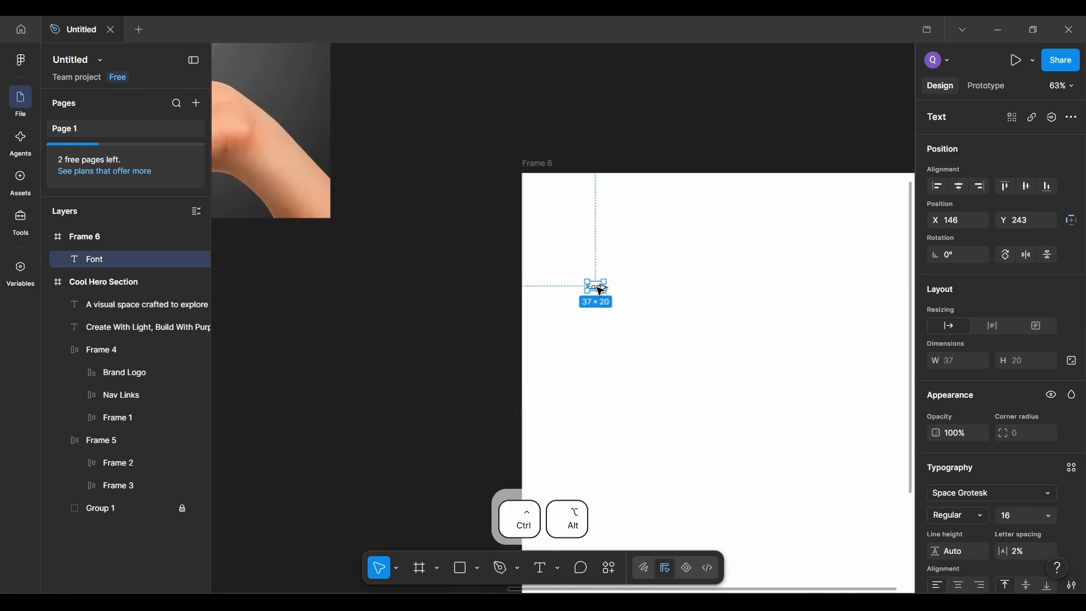
pyautogui.hotkey('ctrl', 'alt', 'F4')
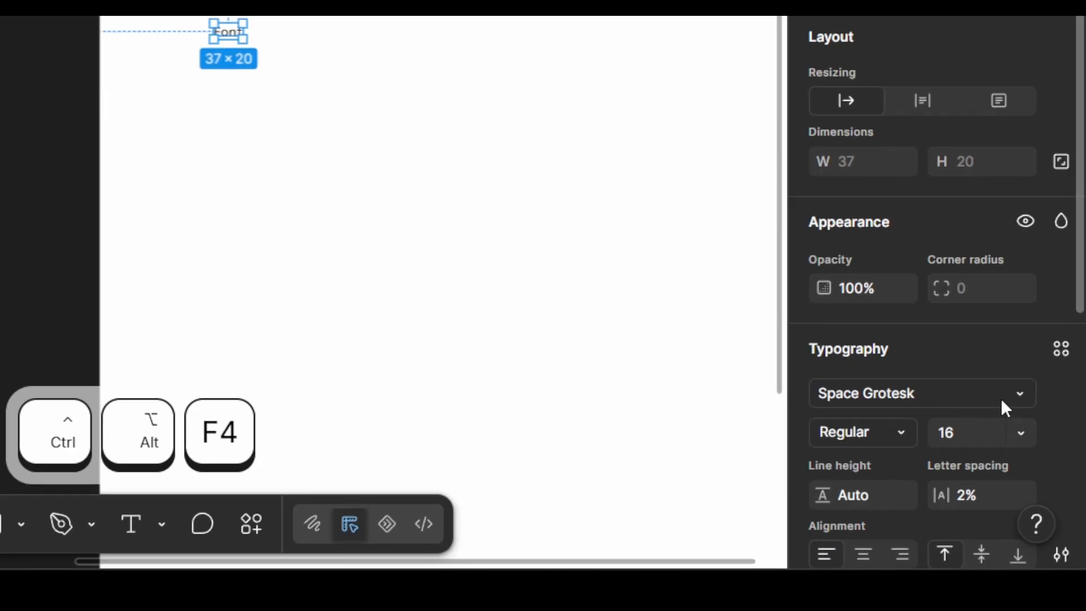
pyautogui.click(1022, 460)
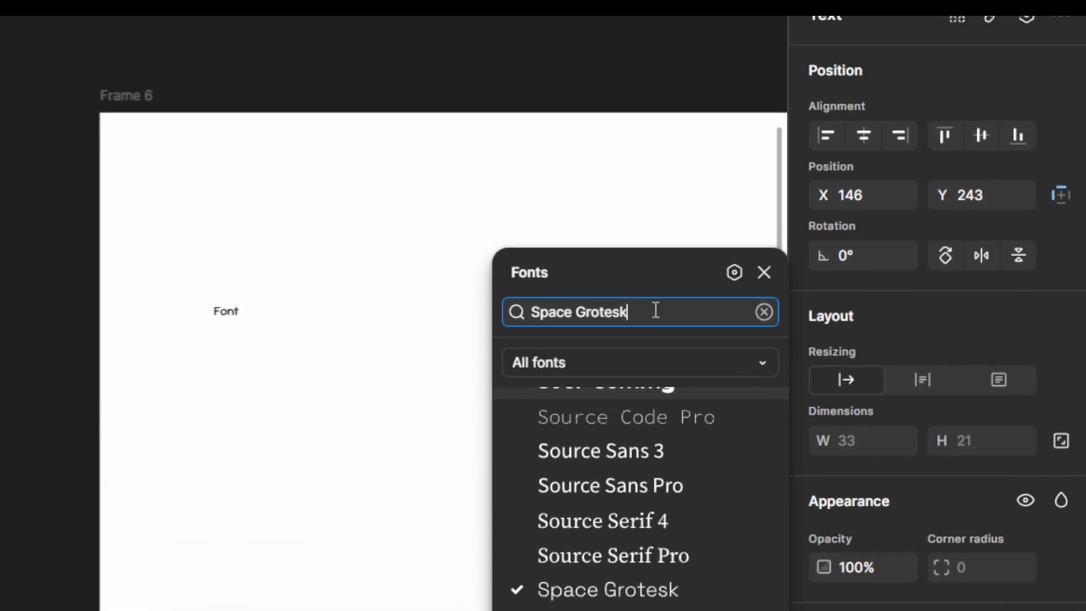
pyautogui.hotkey('ctrl', 'a')
pyautogui.press('BackSpace')
pyautogui.write('space ')
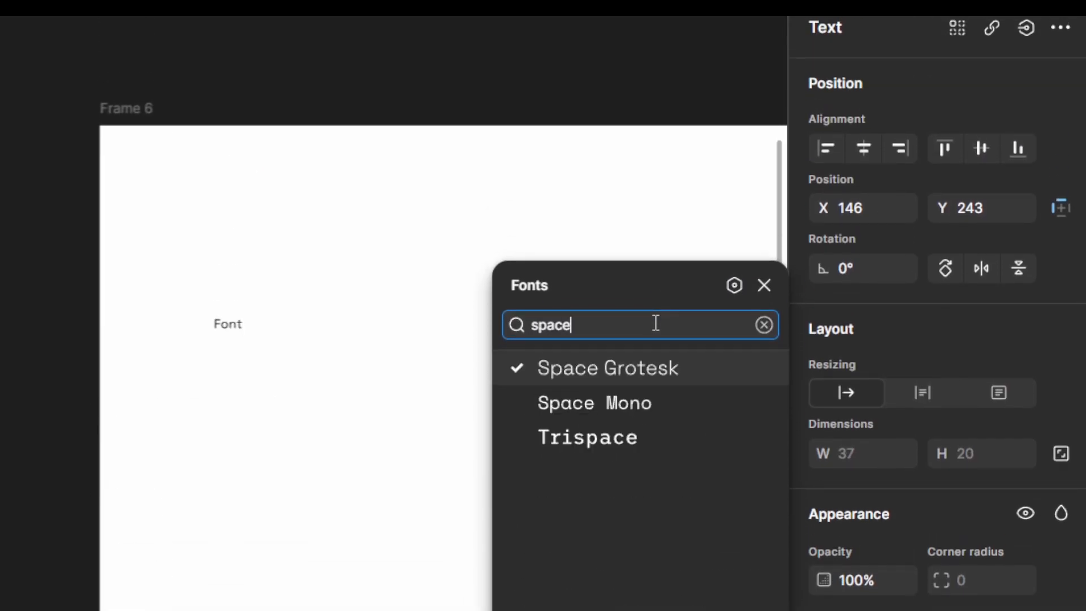
pyautogui.write('grot')
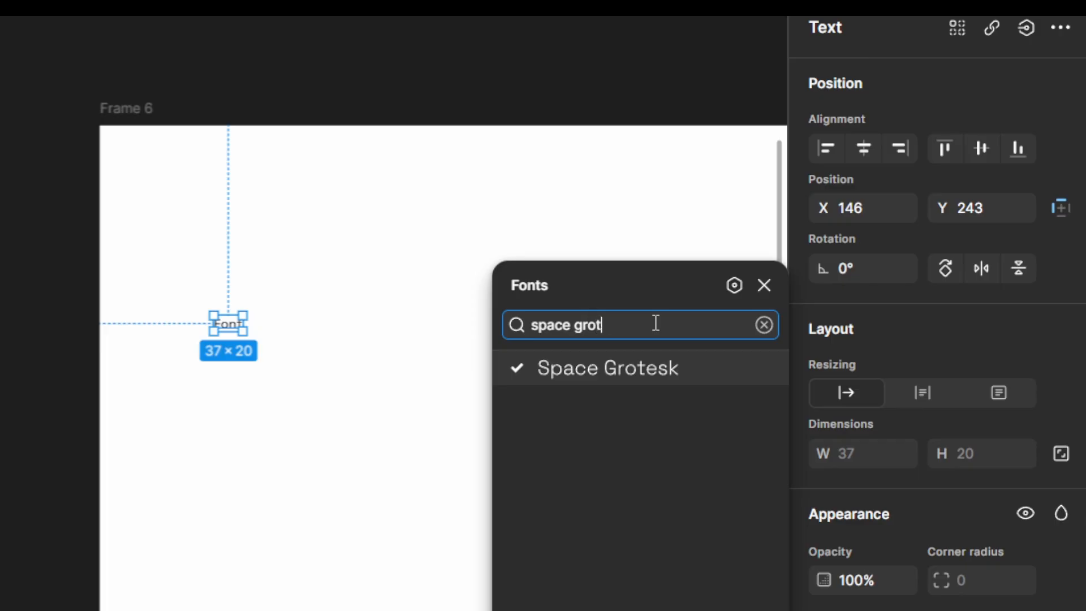
pyautogui.write('esk')
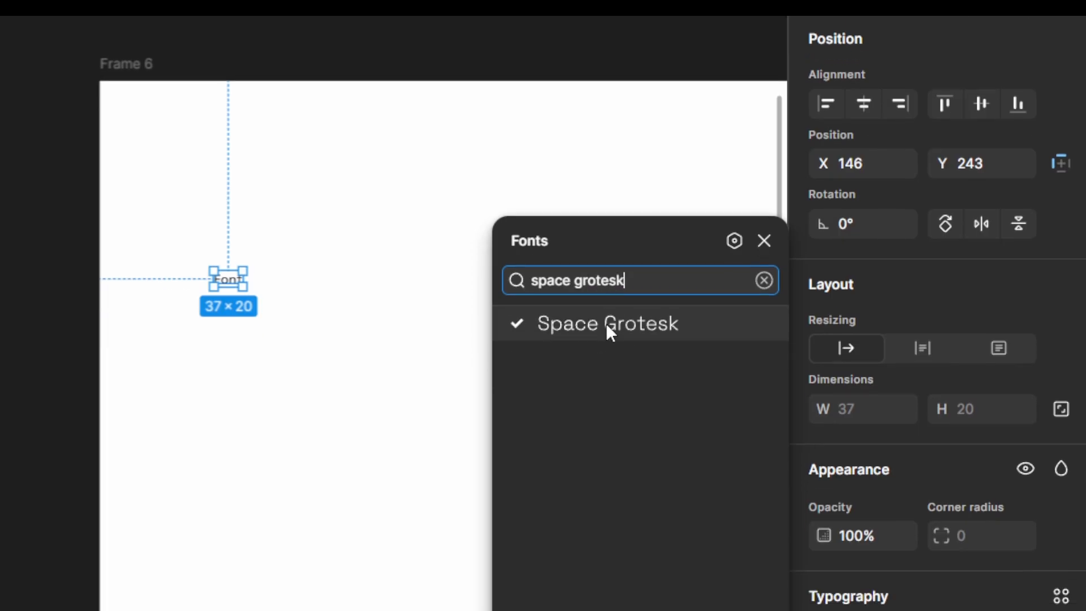
pyautogui.click(610, 369)
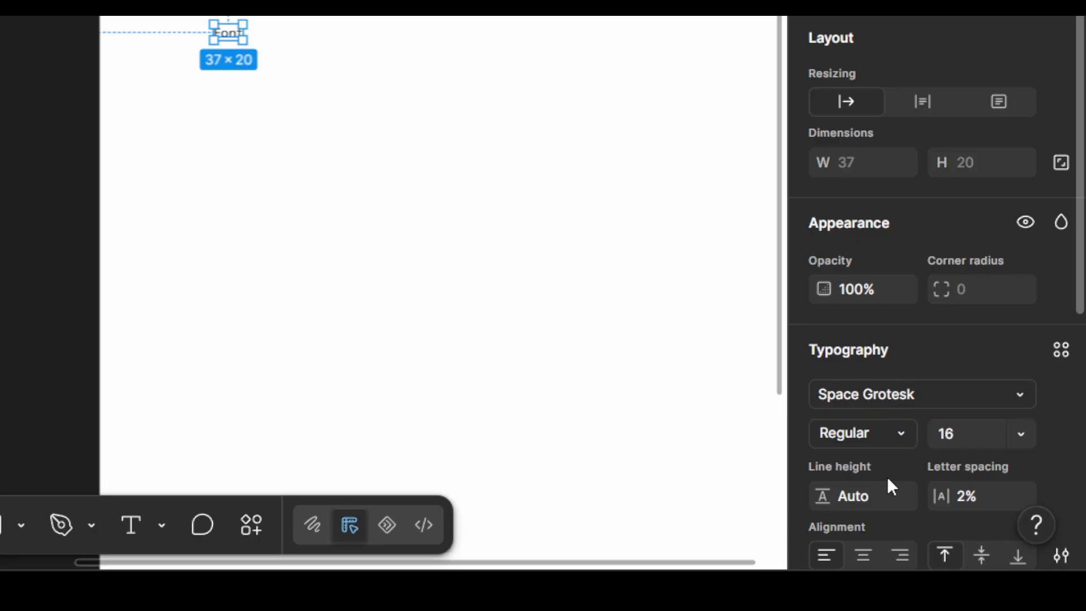
# Step: Set the "Font" text's line height to Auto and open its letter spacing for editing
pyautogui.scroll(-2, 888, 480)
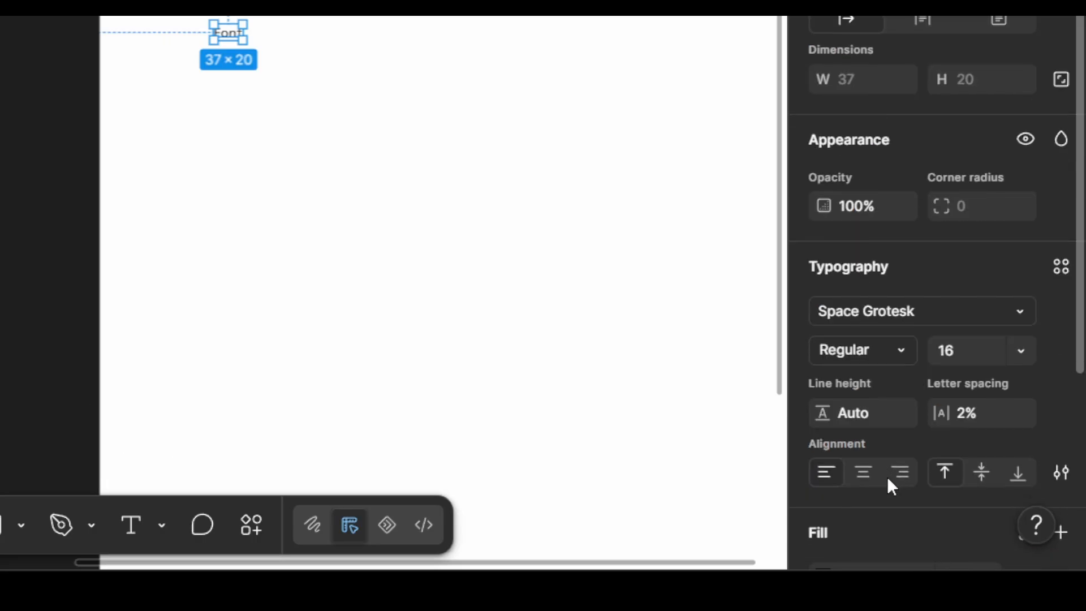
pyautogui.click(880, 413)
pyautogui.write('Auto')
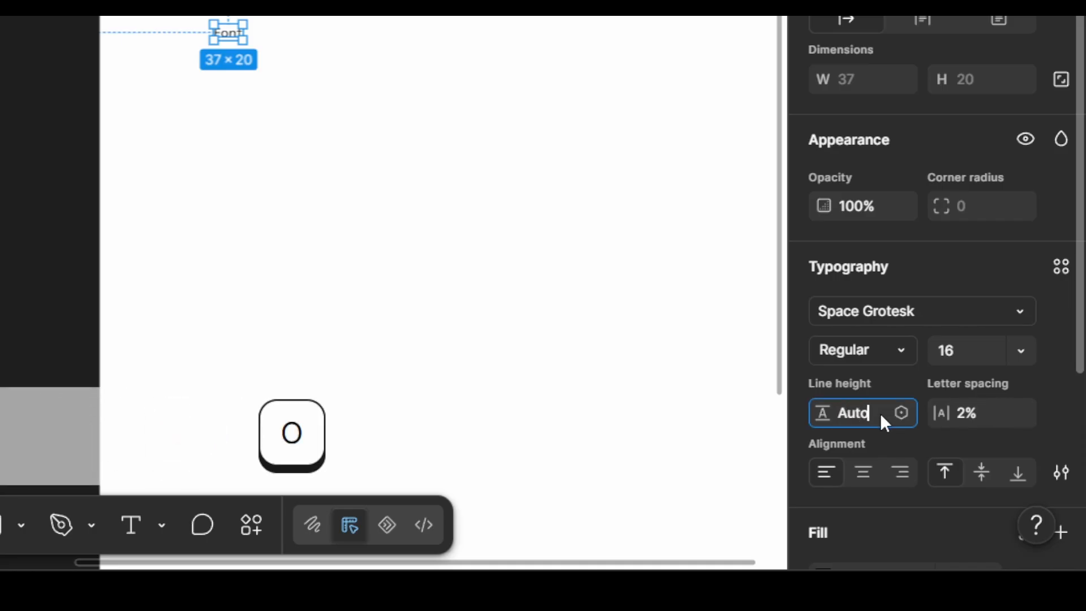
pyautogui.press('Return')
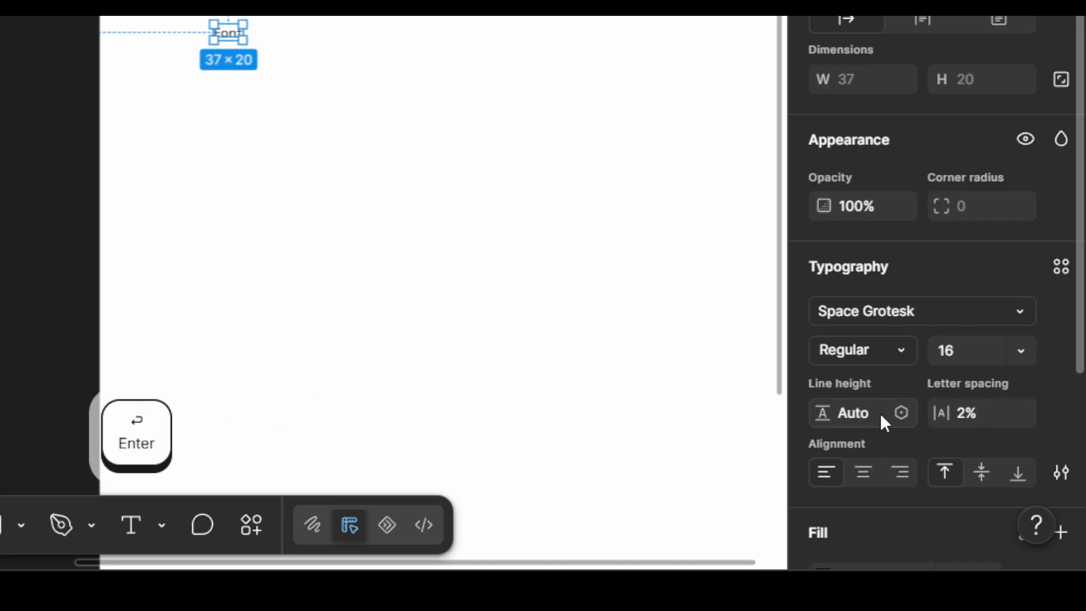
pyautogui.click(995, 424)
pyautogui.click(990, 416)
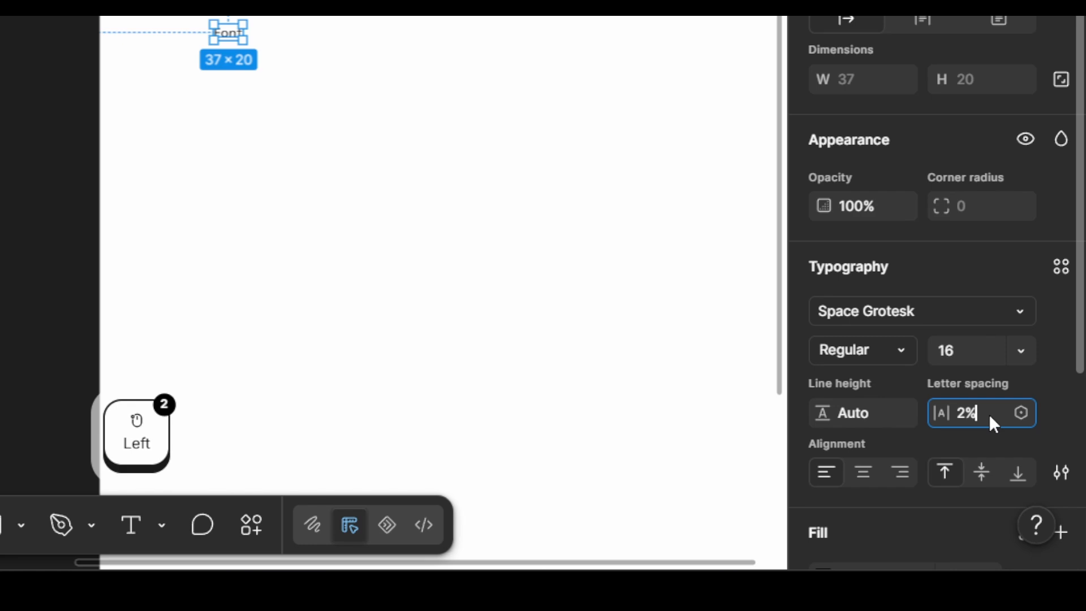
pyautogui.press('Left')
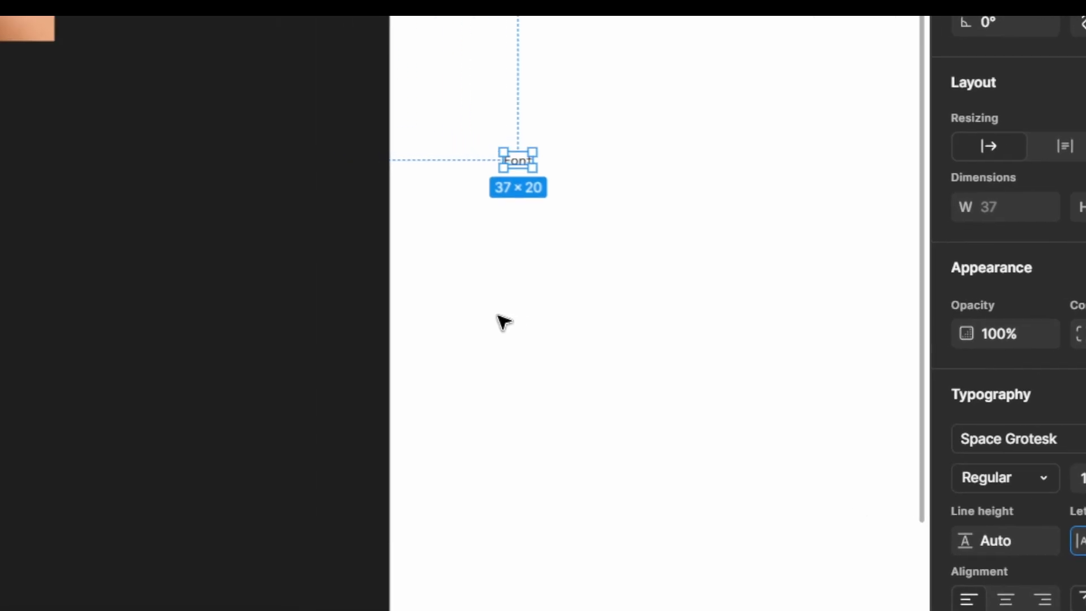
pyautogui.hotkey('ctrl', 'alt', 'F4')
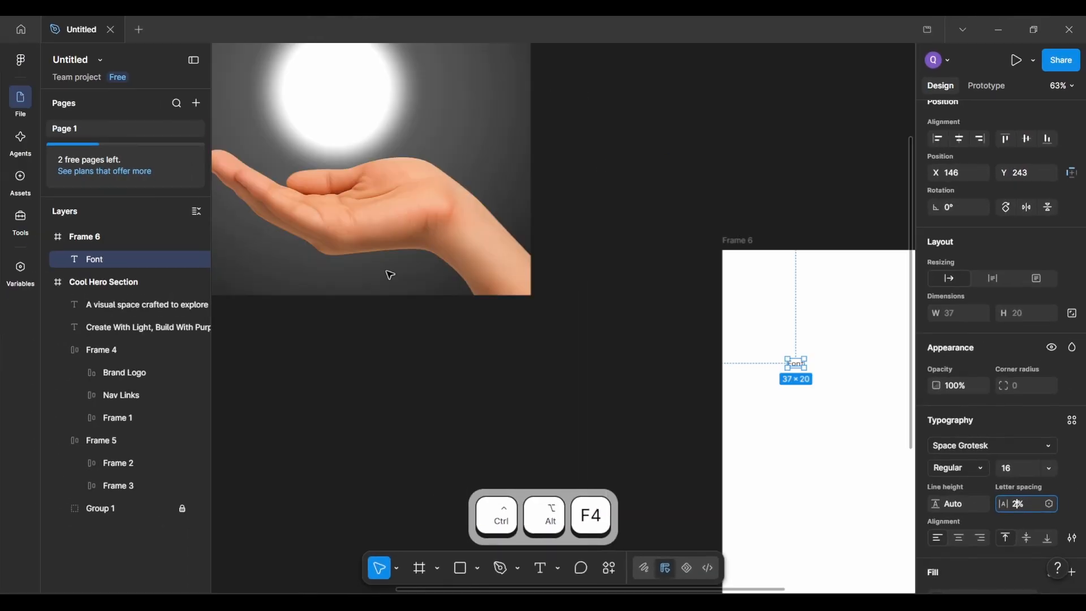
# Step: Check the typography settings of the hero section's heading and the description text below it
pyautogui.scroll(-5, 390, 275)
pyautogui.click(359, 283)
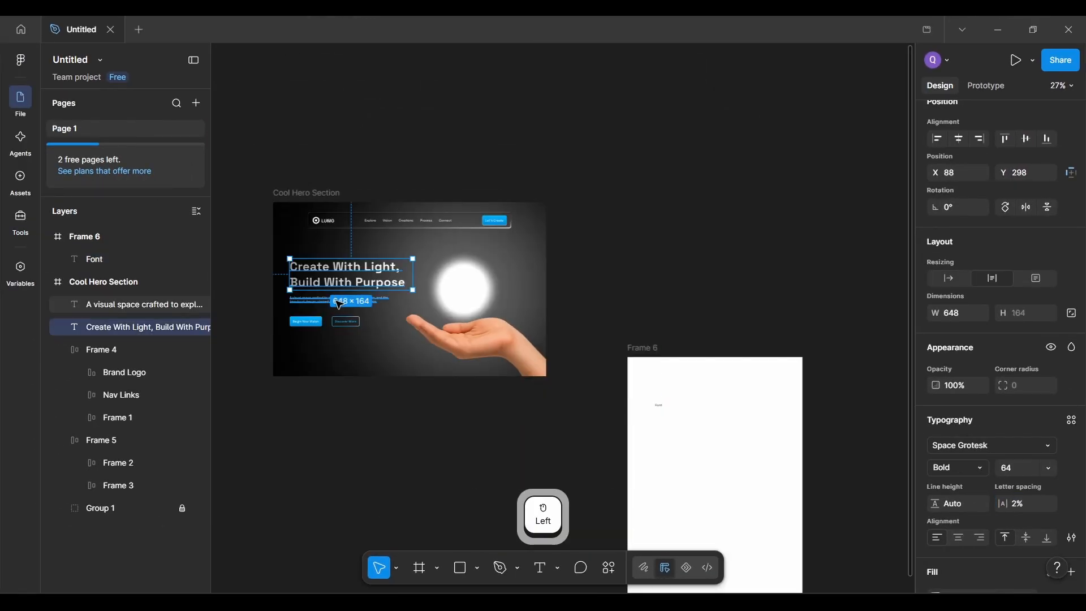
pyautogui.scroll(5, 339, 305)
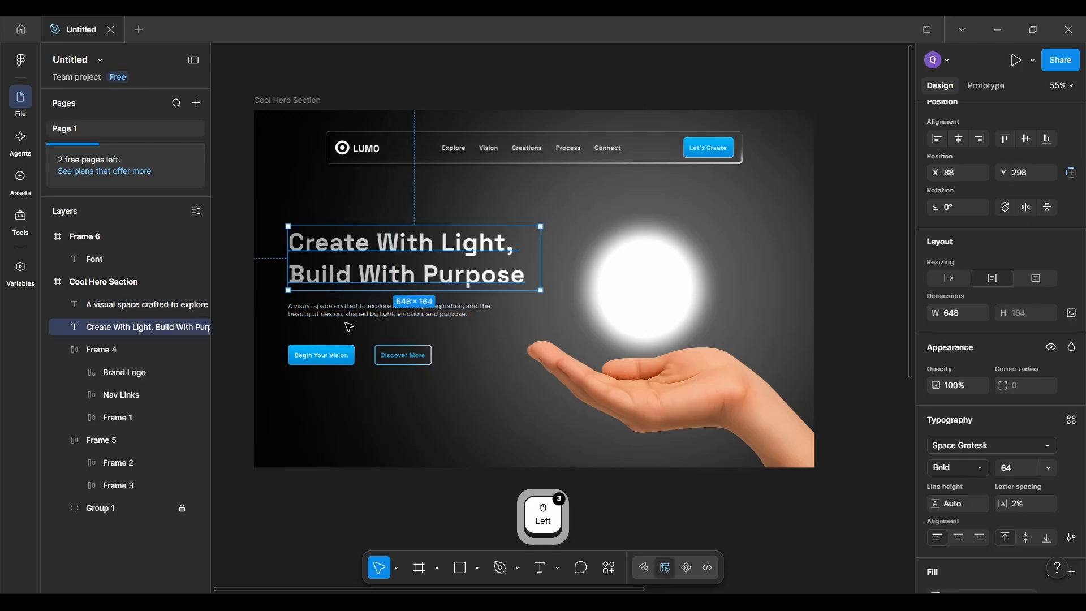
pyautogui.click(349, 312)
pyautogui.scroll(-3, 349, 316)
pyautogui.click(322, 291)
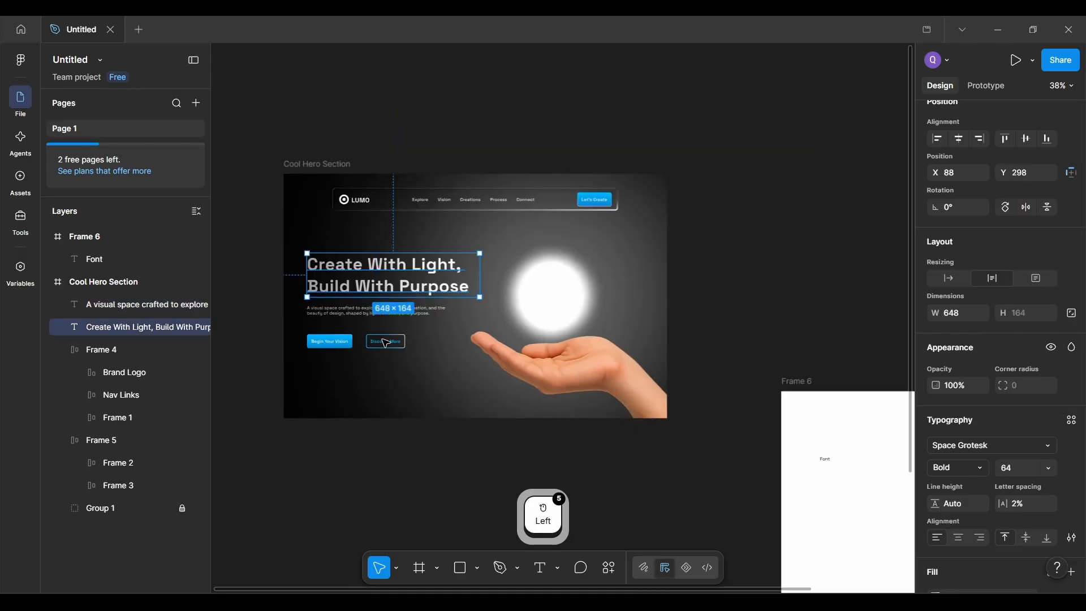
# Step: Check the typography settings of the hero section's description text and the "Explore" navigation link
pyautogui.click(362, 311)
pyautogui.scroll(3, 358, 333)
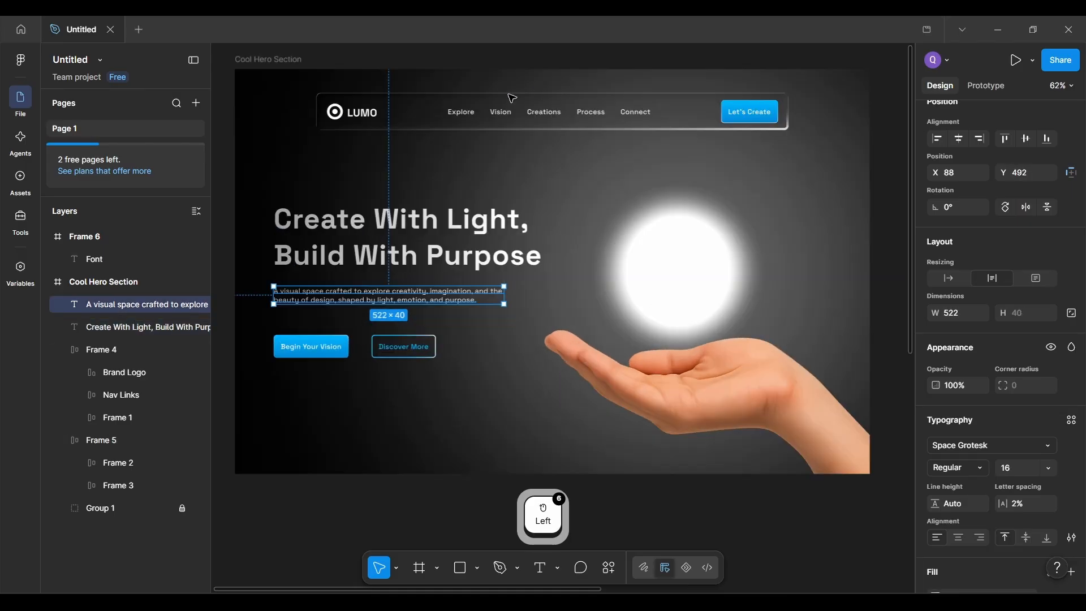
pyautogui.keyDown('ctrl'); pyautogui.click(461, 111); pyautogui.keyUp('ctrl')
pyautogui.scroll(4, 466, 118)
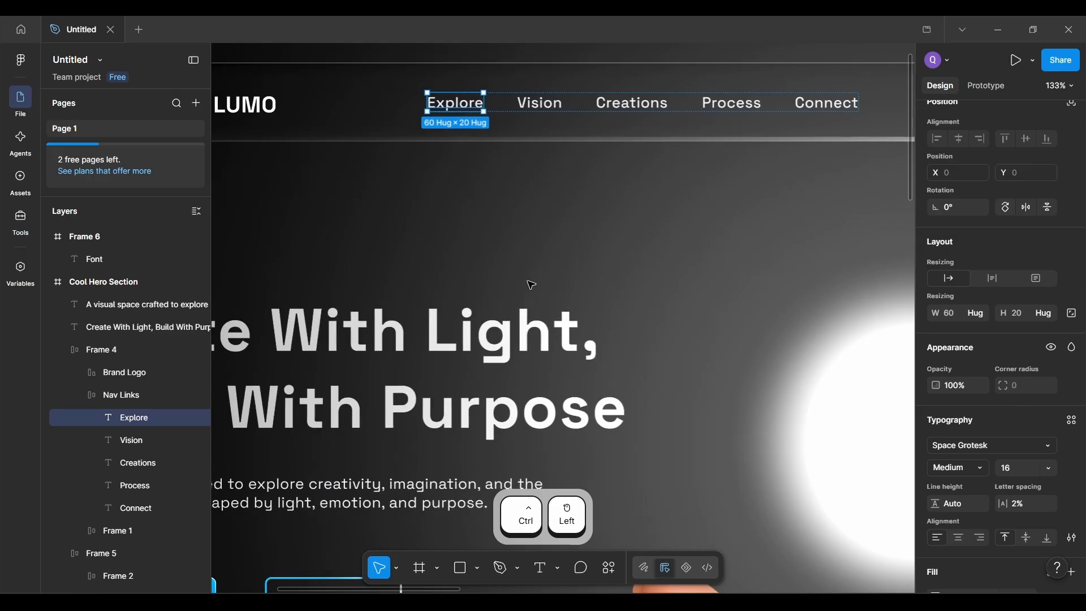
pyautogui.scroll(-8, 531, 285)
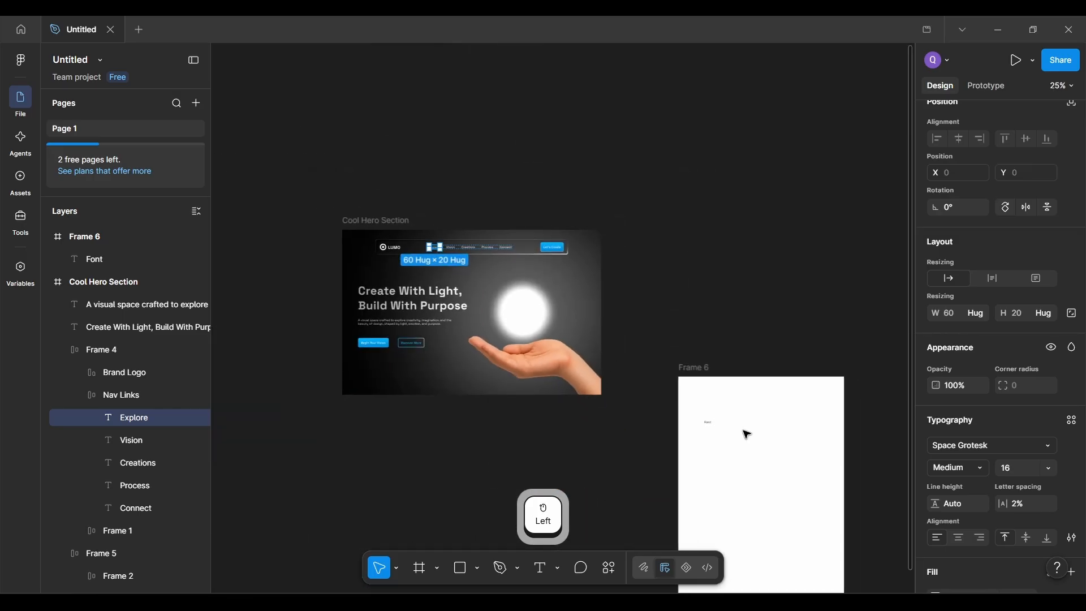
# Step: Review the font weight and font size options available for the "Font" text in Frame 6
pyautogui.scroll(2, 747, 434)
pyautogui.click(681, 417)
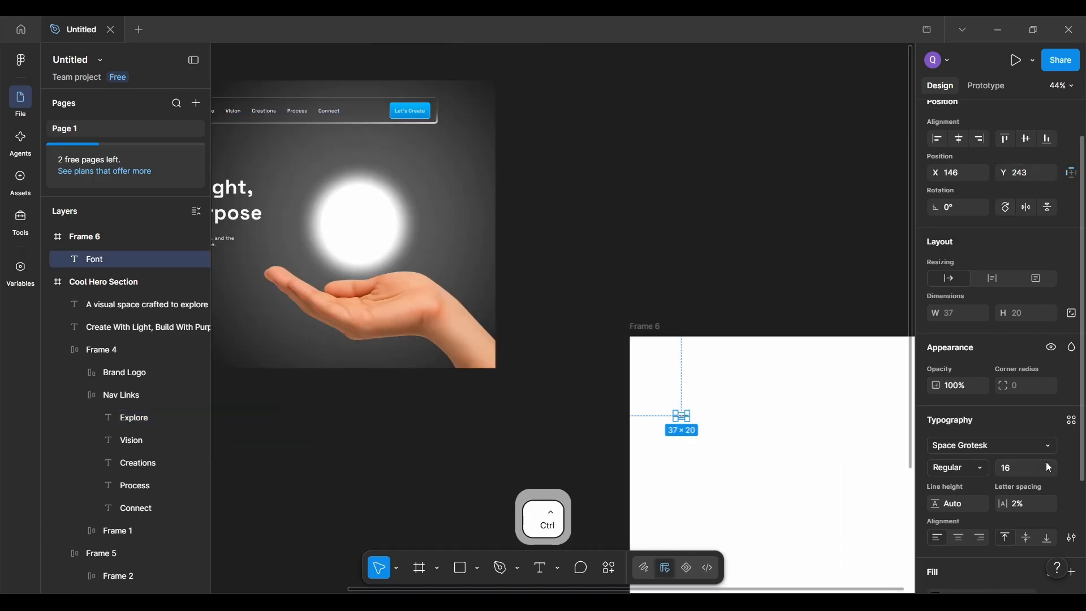
pyautogui.hotkey('ctrl', 'alt', 'F4')
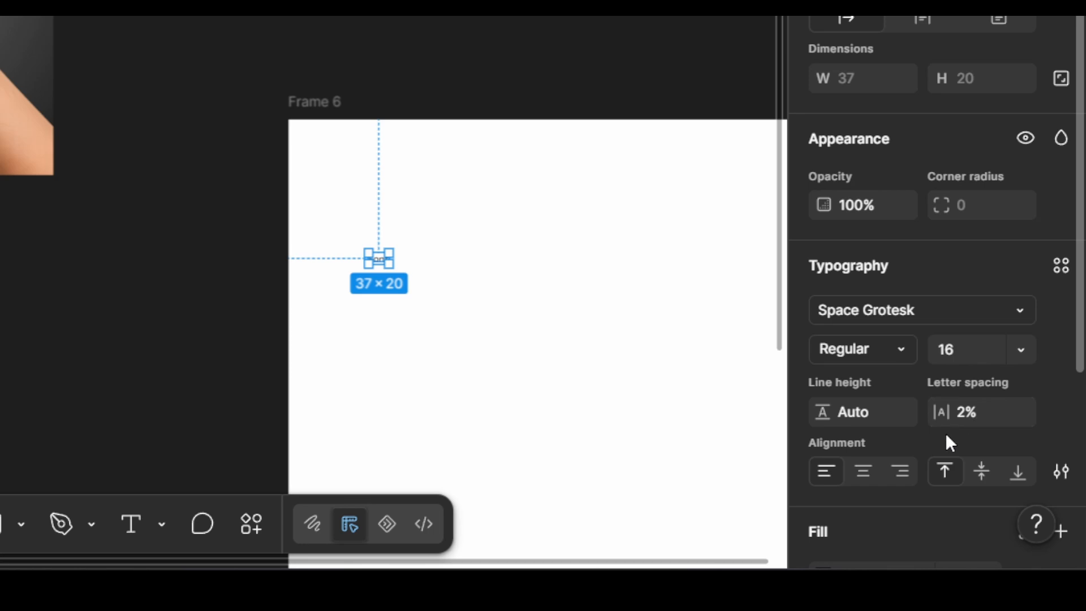
pyautogui.scroll(-1, 884, 436)
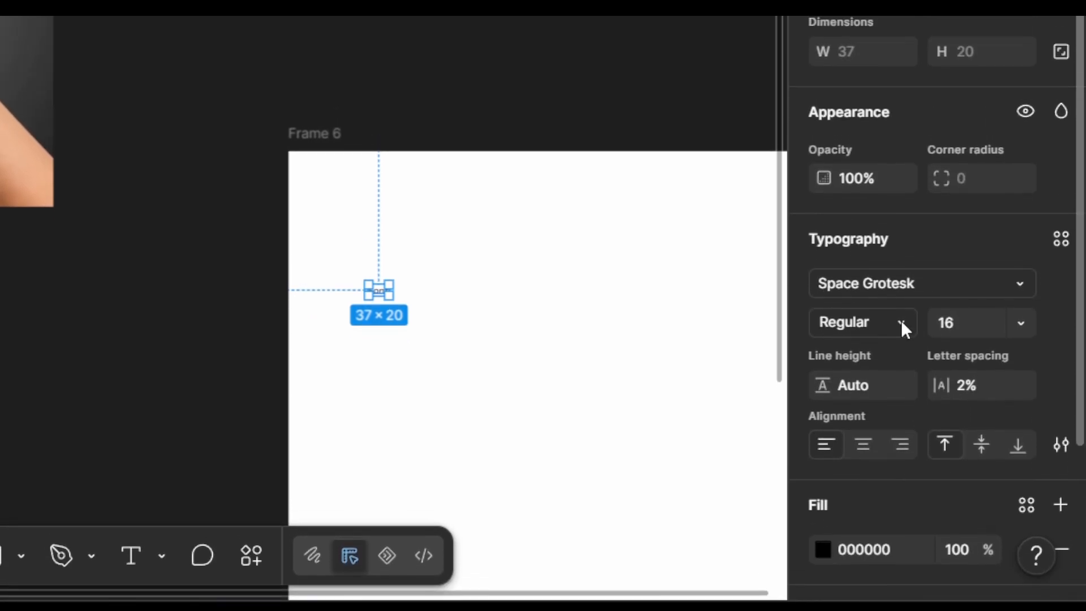
pyautogui.click(907, 323)
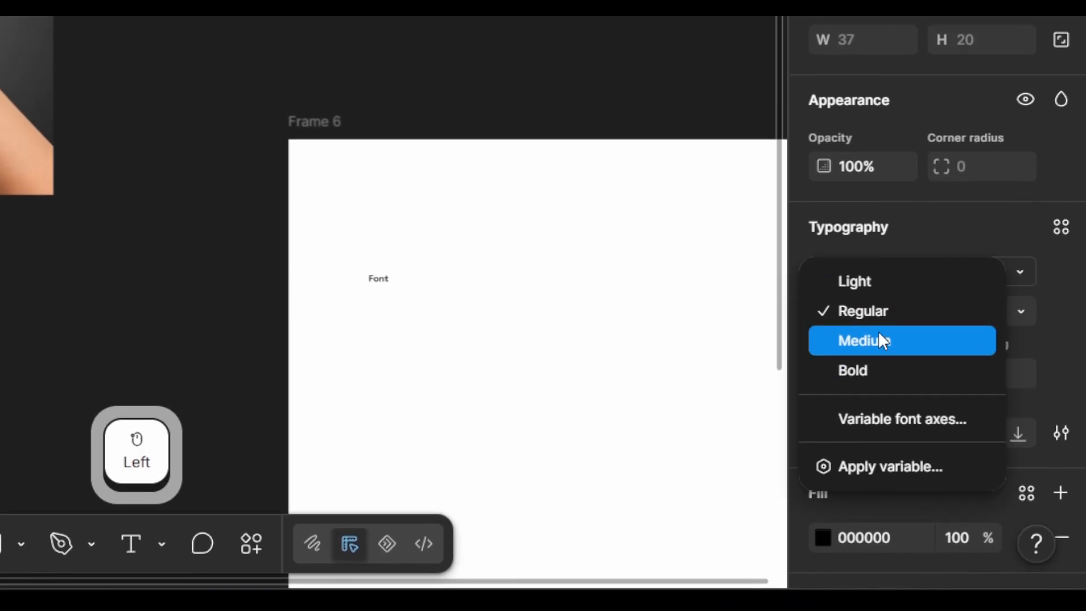
pyautogui.click(1052, 357)
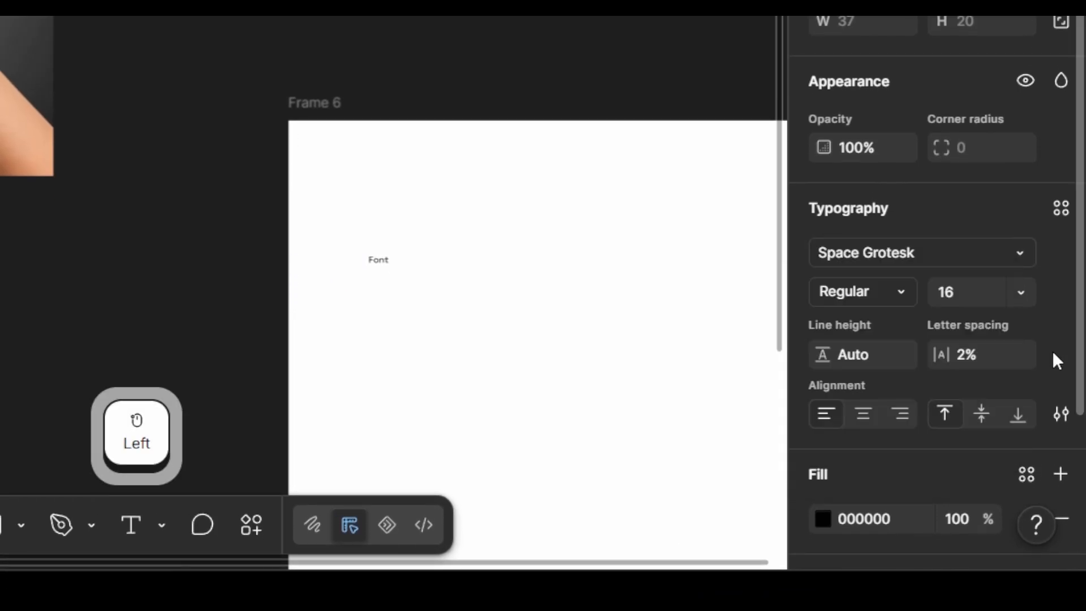
pyautogui.click(1015, 316)
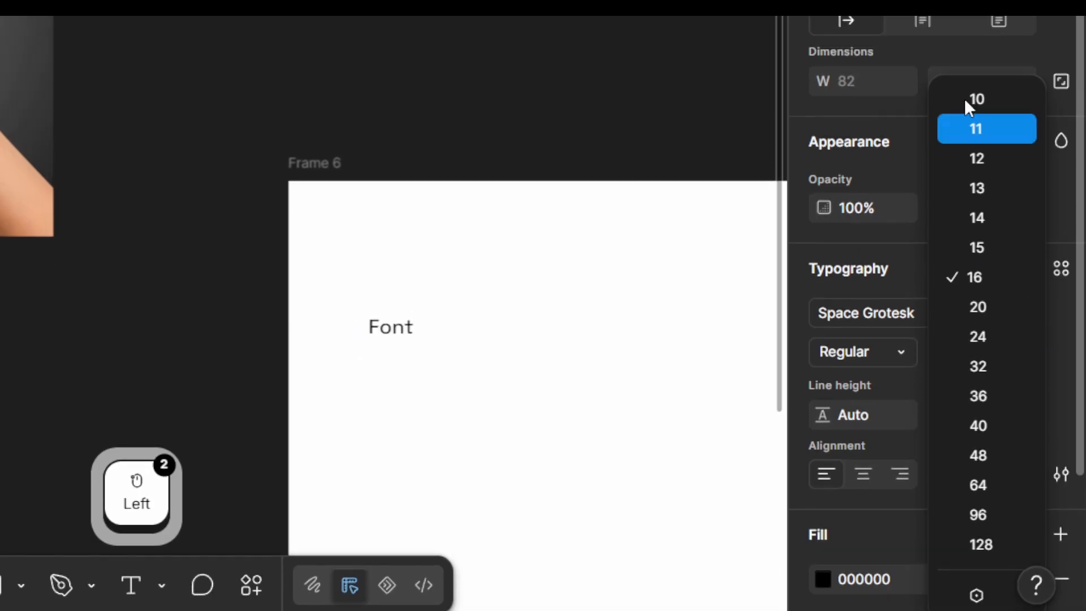
pyautogui.click(1064, 334)
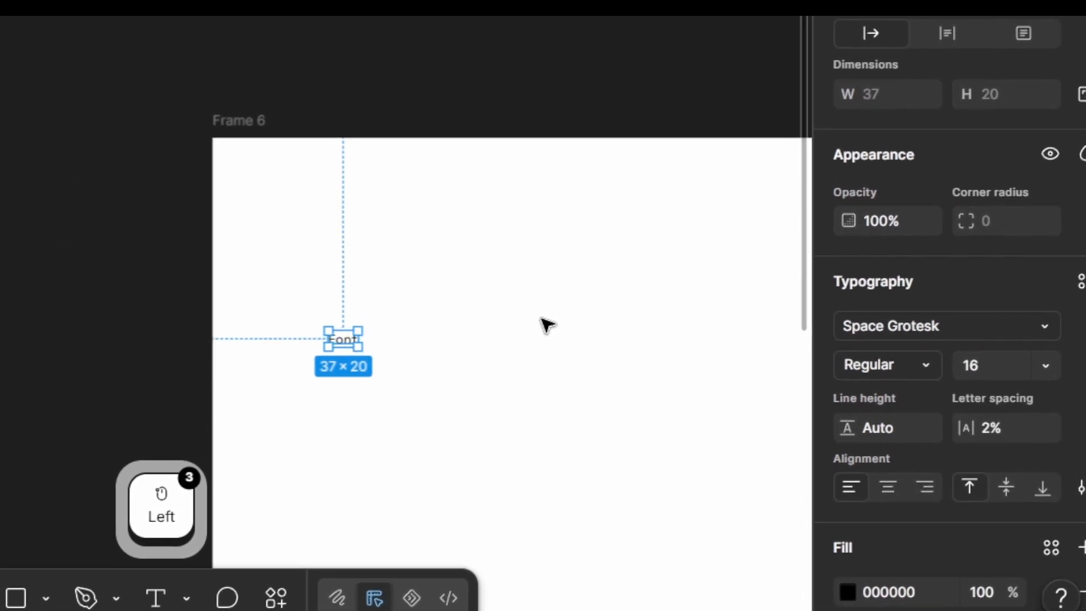
# Step: Move the "Font" text to about X 157, slightly higher in Frame 6
pyautogui.scroll(-2, 535, 345)
pyautogui.click(541, 345)
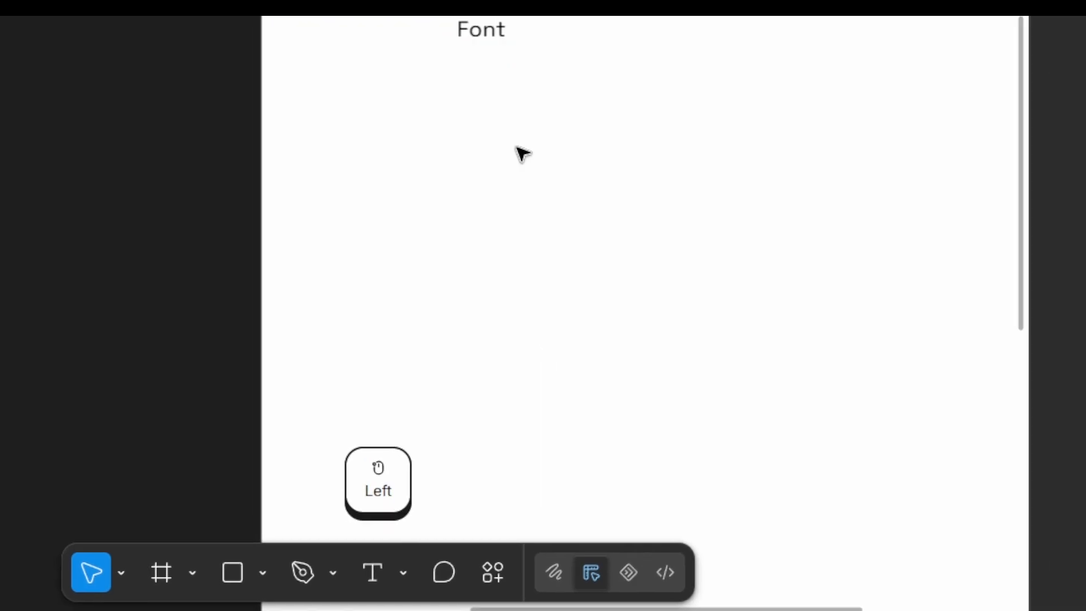
pyautogui.moveTo(541, 266); pyautogui.dragTo(559, 280)
pyautogui.click(524, 478)
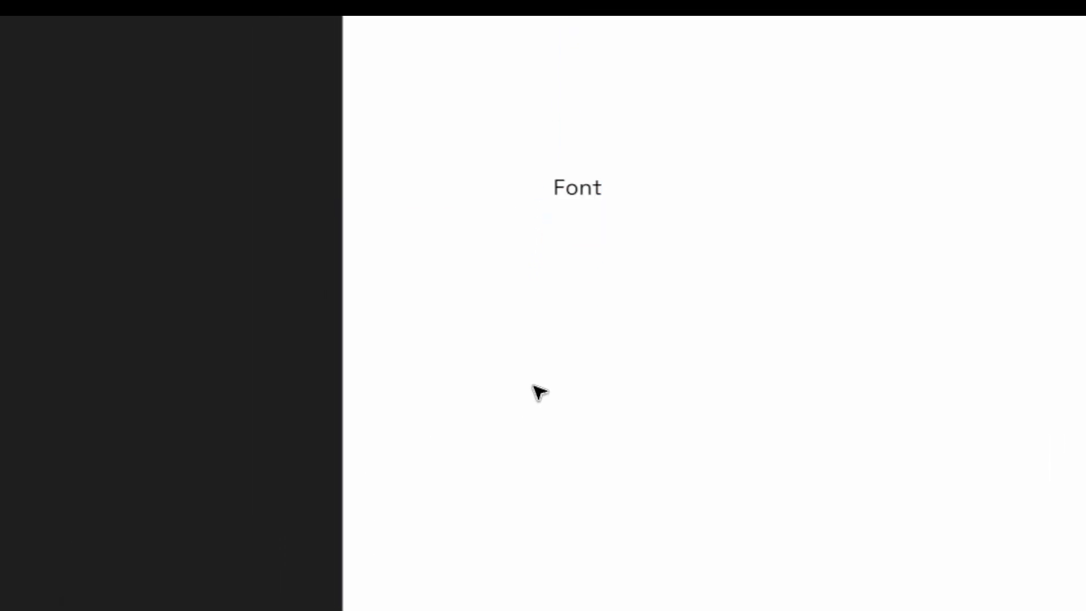
# Step: Add the text "Space Grotesk" below "Font" and left-align it with that label at about X 157, Y 258
pyautogui.press('t')
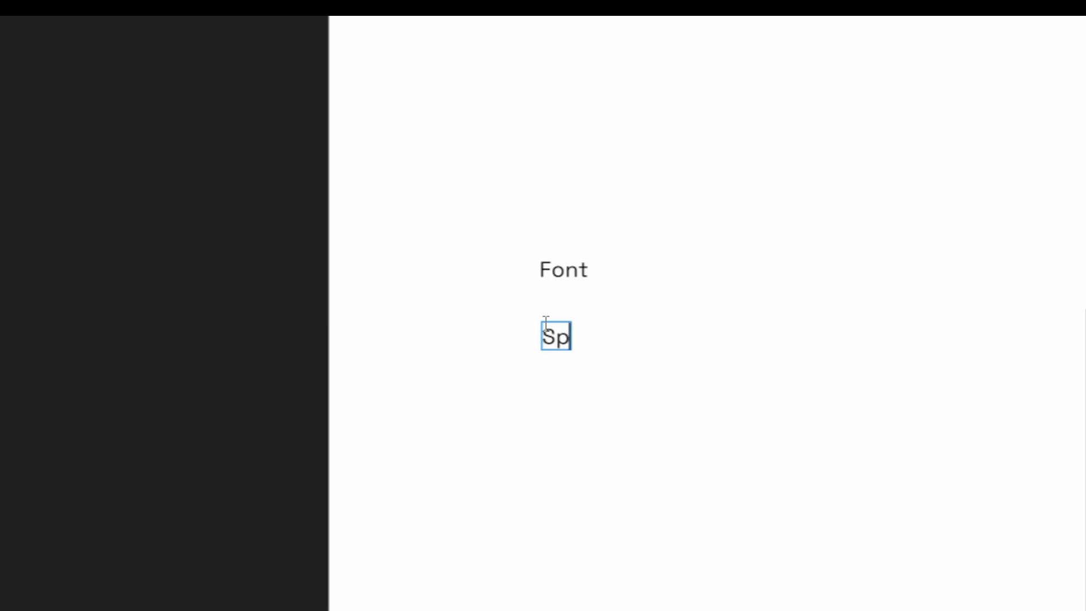
pyautogui.write('Sp')
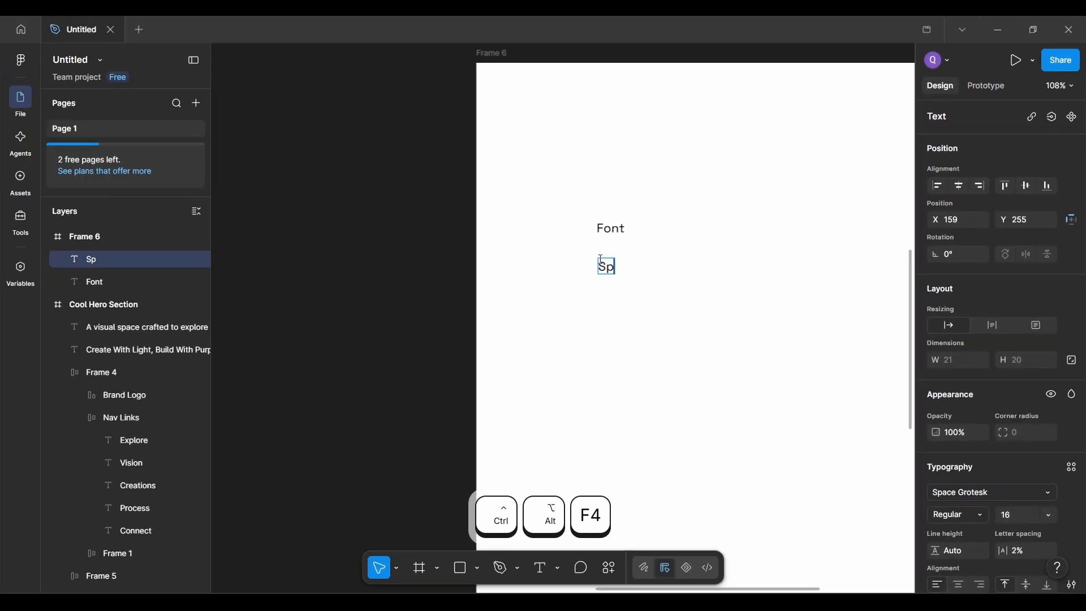
pyautogui.write('ace Gr')
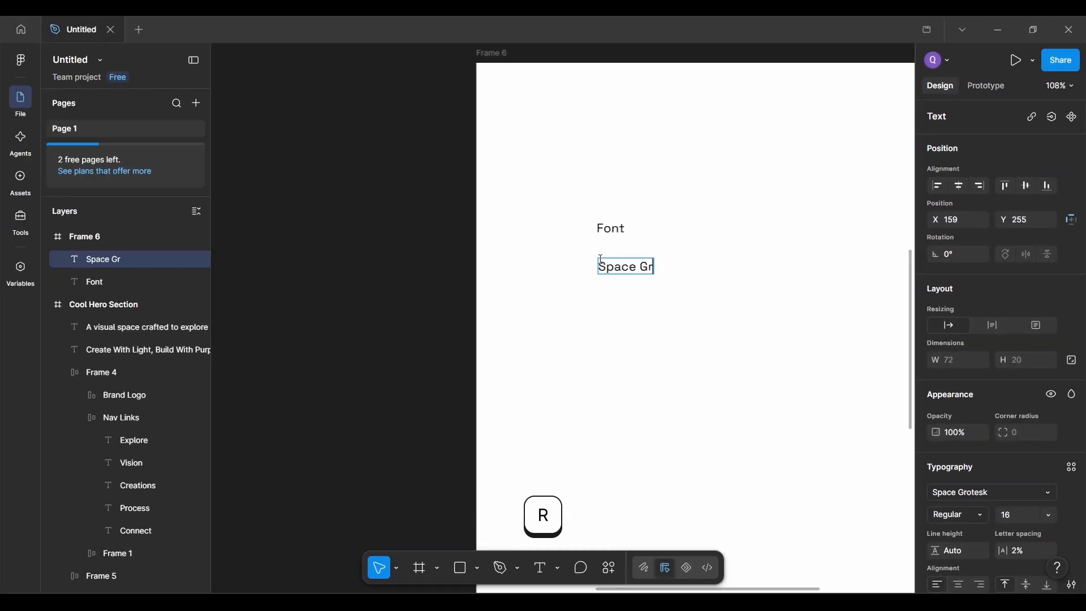
pyautogui.write('otesg')
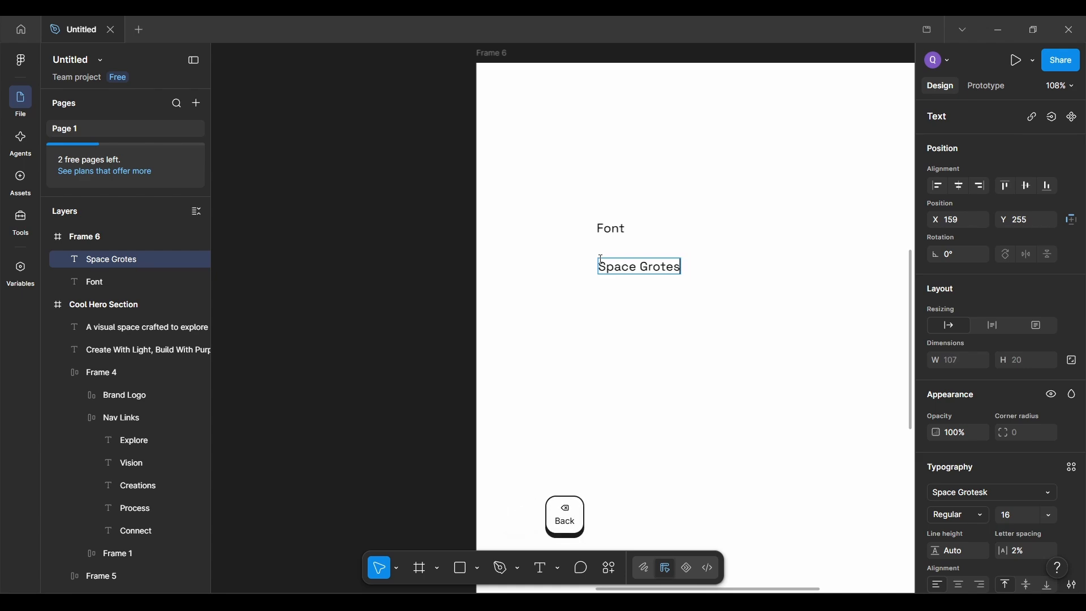
pyautogui.click(638, 326)
pyautogui.hscroll(1, 639, 326)
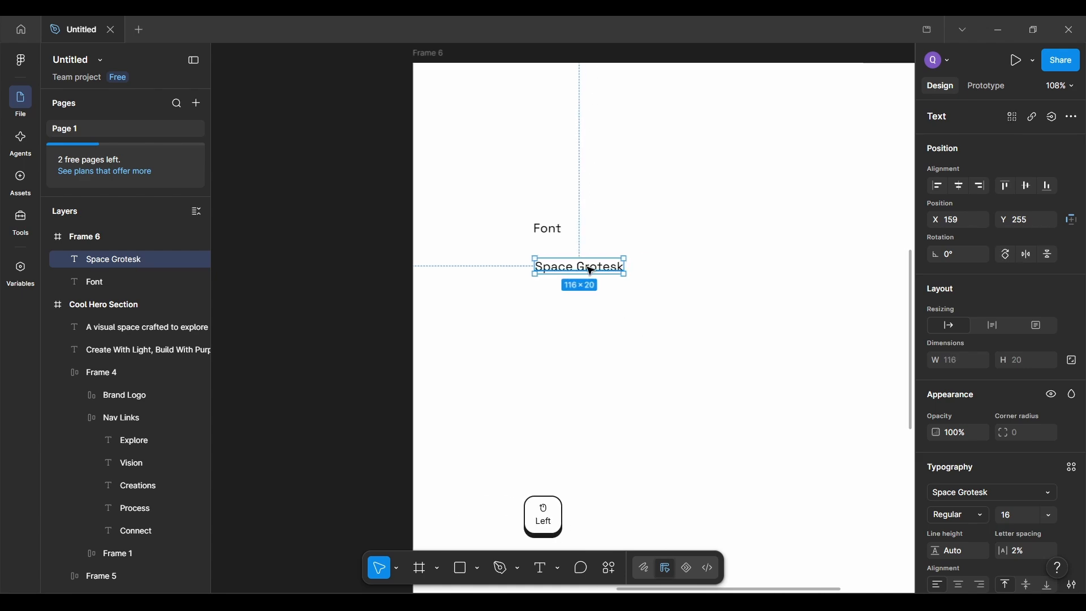
pyautogui.moveTo(590, 266)
pyautogui.mouseDown()
pyautogui.moveTo(574, 276)
pyautogui.moveTo(587, 273)
pyautogui.mouseUp()
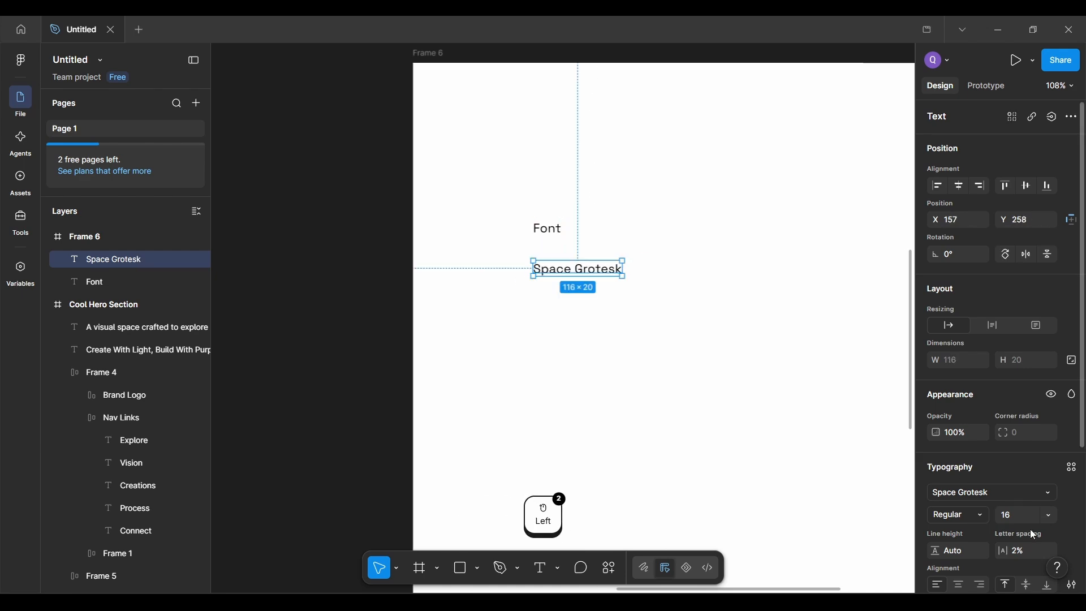
# Step: Set the "Space Grotesk" text's size to 48 and move it to about X 157, Y 240, left-aligned under "Font"
pyautogui.click(1046, 520)
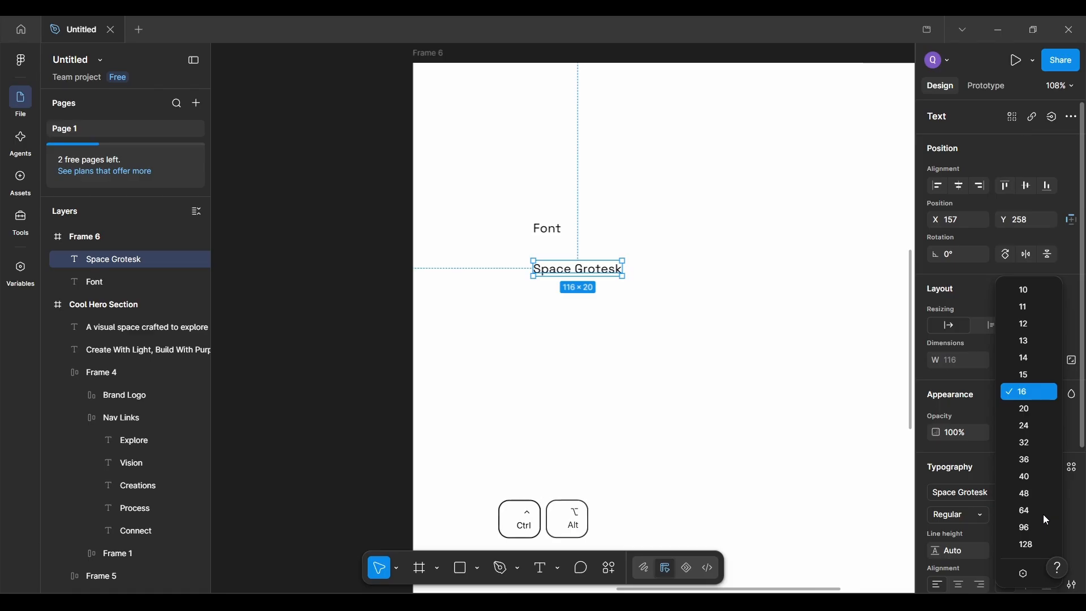
pyautogui.hotkey('ctrl', 'alt', 'F4')
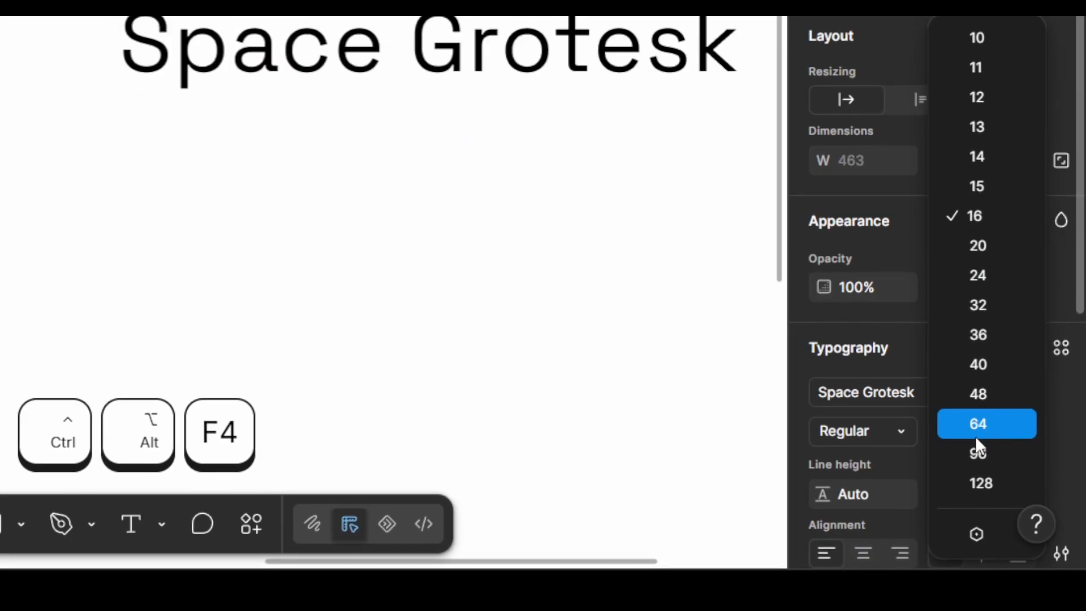
pyautogui.click(986, 400)
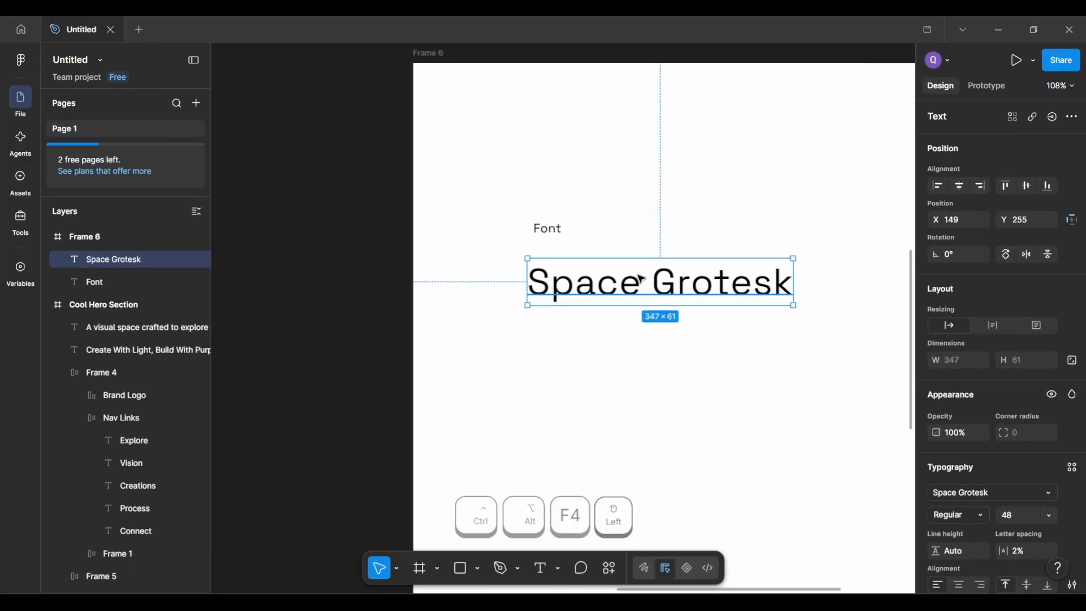
pyautogui.moveTo(513, 324); pyautogui.dragTo(515, 322)
pyautogui.press('Left')
pyautogui.press('Left')
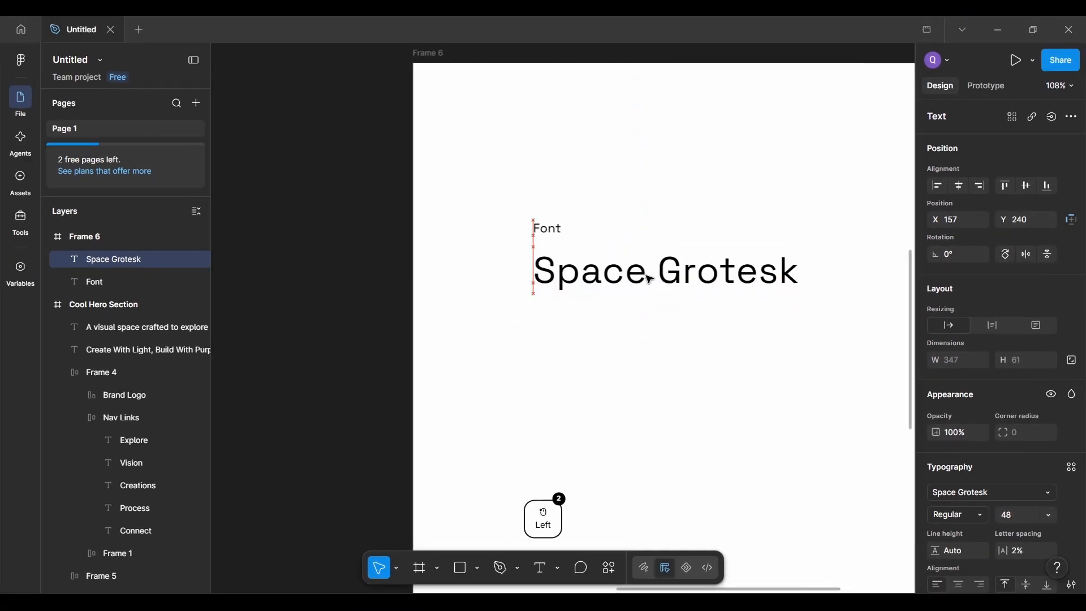
pyautogui.click(623, 357)
# Step: Draw a line about 369 long between "Font" and "Space Grotesk" and set its rotation to 0°
pyautogui.scroll(2, 624, 358)
pyautogui.press('l')
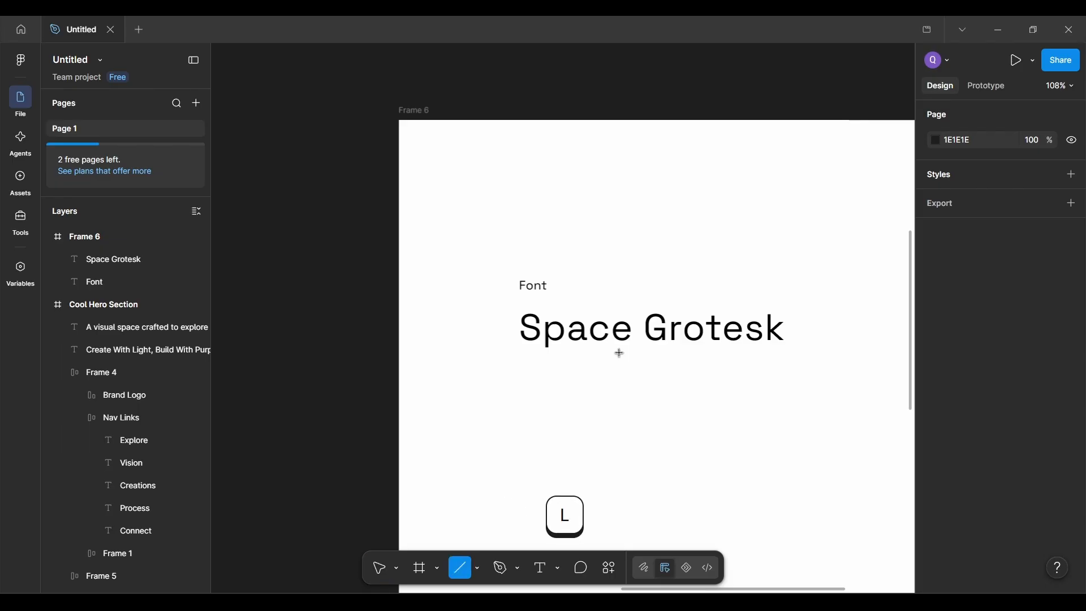
pyautogui.moveTo(520, 300)
pyautogui.mouseDown()
pyautogui.moveTo(782, 288)
pyautogui.moveTo(803, 302)
pyautogui.mouseUp()
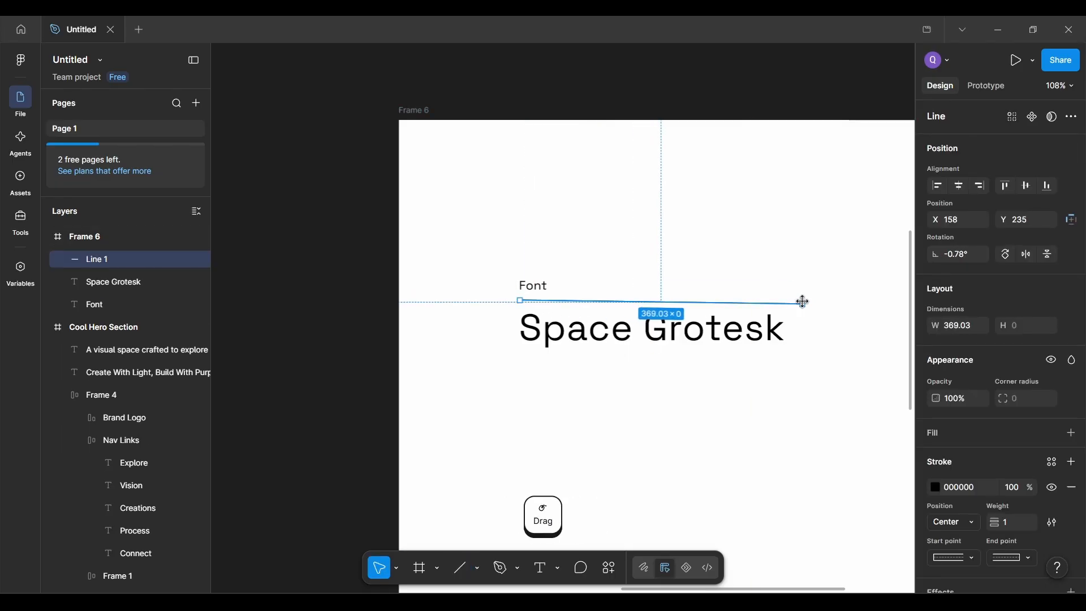
pyautogui.doubleClick(974, 254)
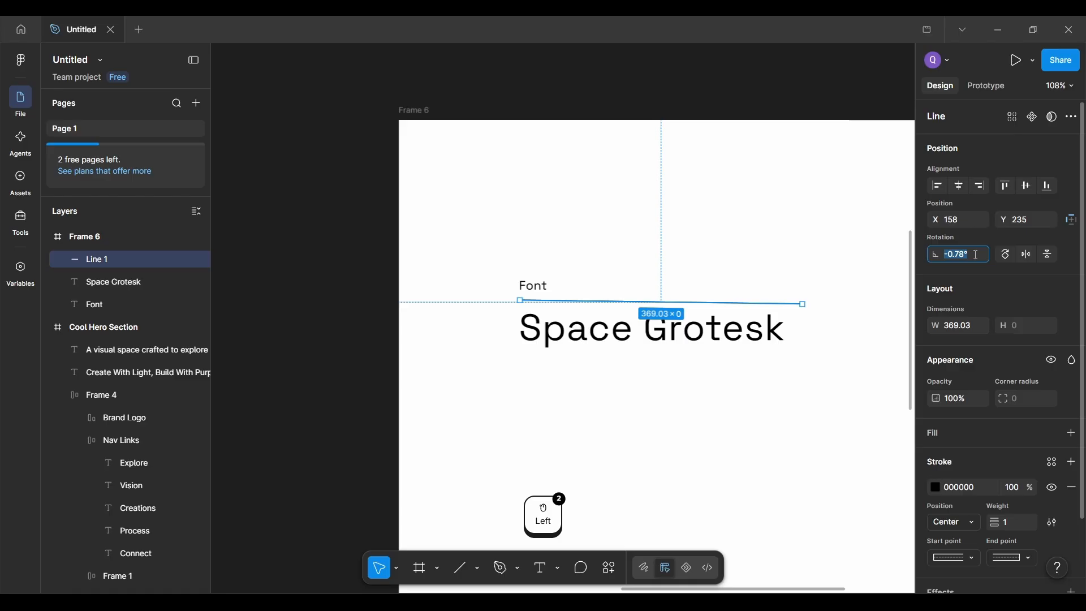
pyautogui.write('0')
pyautogui.press('Return')
pyautogui.click(821, 378)
pyautogui.scroll(-5, 823, 379)
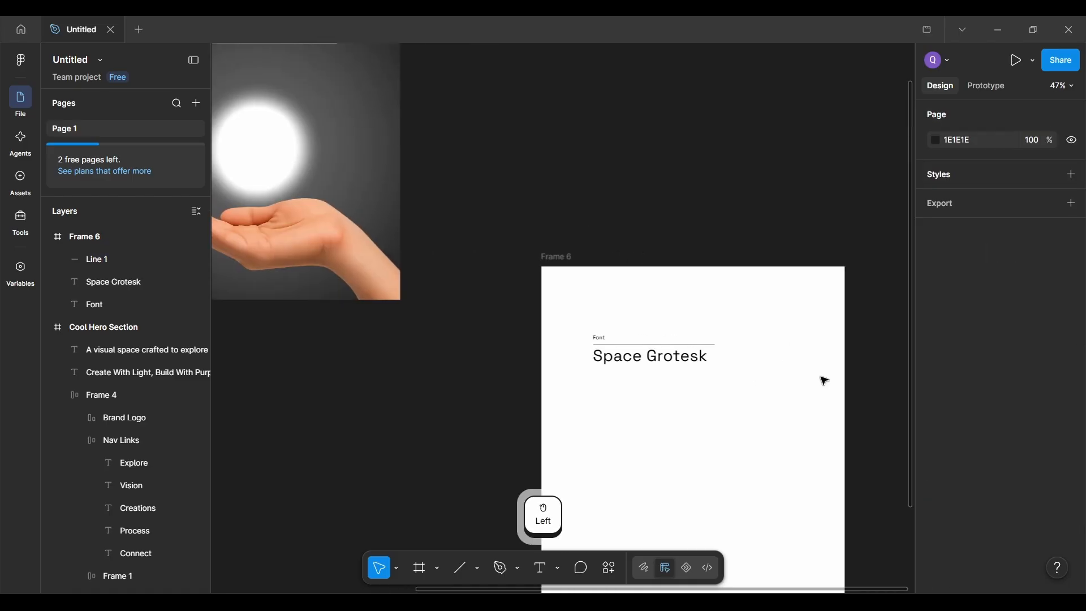
# Step: Duplicate the "Font" label, the line and the "Space Grotesk" text together directly below the originals
pyautogui.hscroll(2, 824, 381)
pyautogui.scroll(-1, 598, 374)
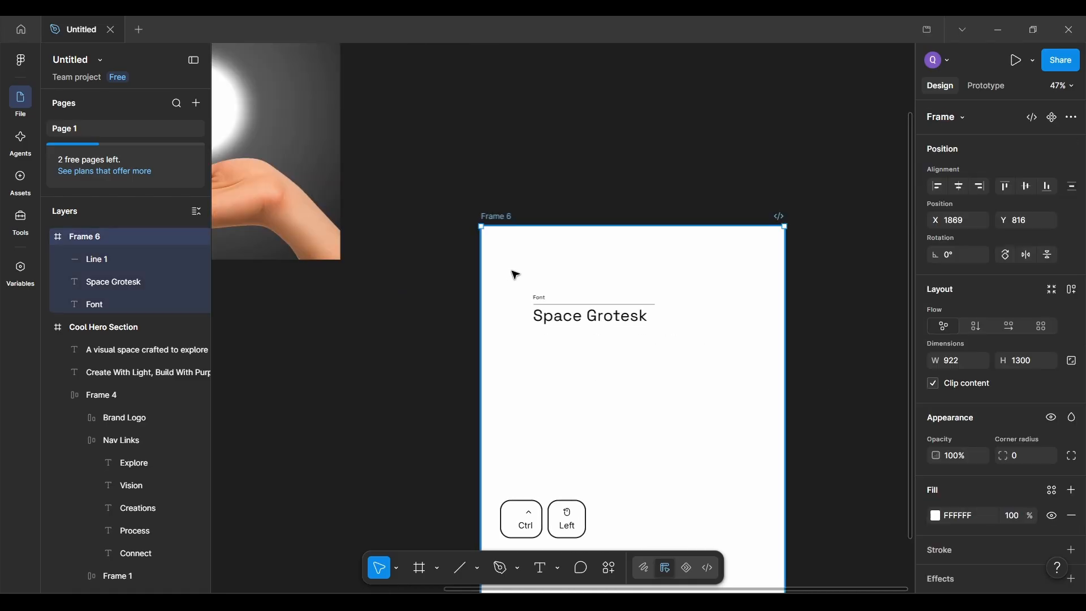
pyautogui.moveTo(515, 274); pyautogui.dragTo(674, 346)
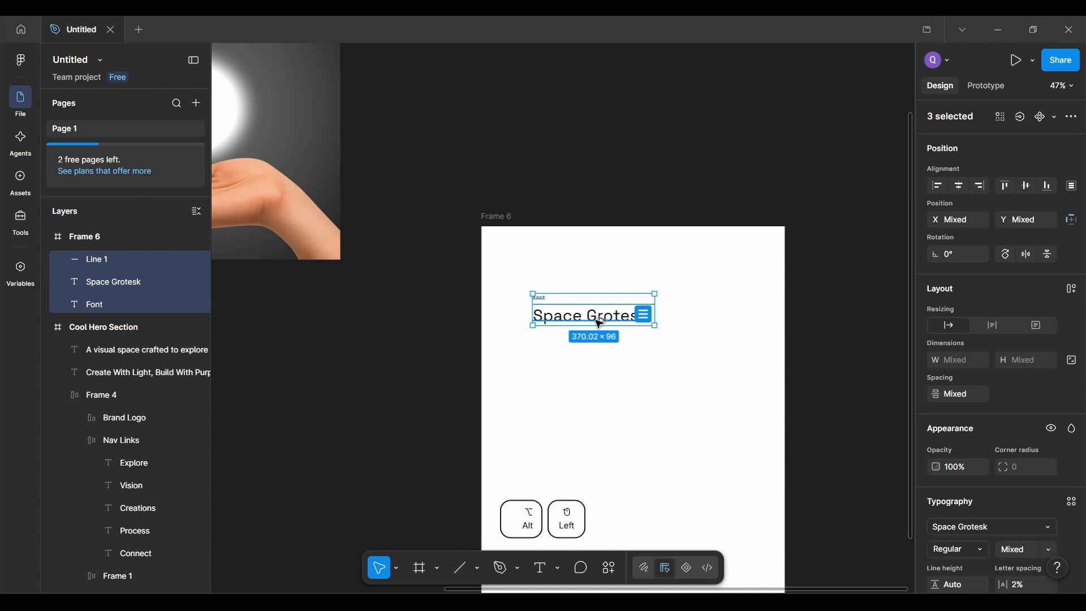
pyautogui.moveTo(598, 318); pyautogui.dragTo(594, 373)
pyautogui.scroll(3, 593, 373)
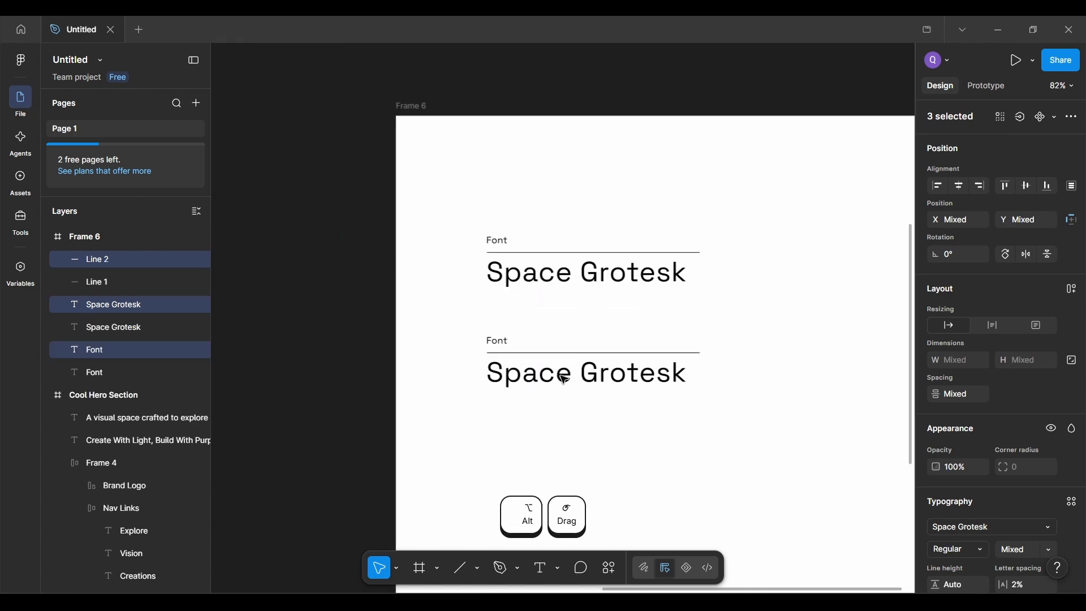
# Step: Change the duplicated "Font" label to "Colors"
pyautogui.keyDown('ctrl'); pyautogui.click(503, 342); pyautogui.keyUp('ctrl')
pyautogui.doubleClick(508, 343)
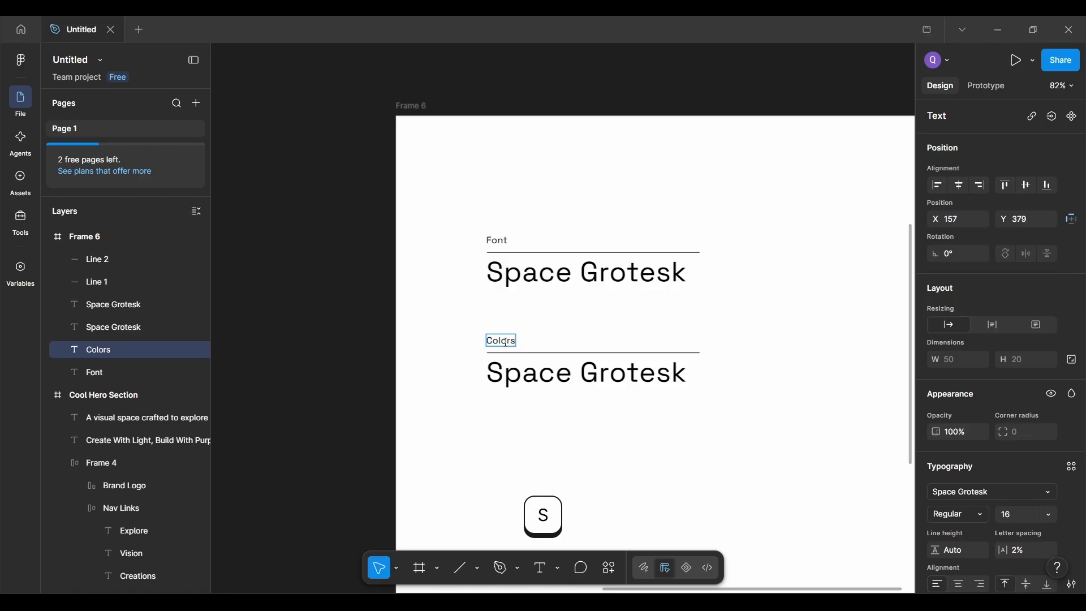
pyautogui.click(526, 420)
# Step: Delete the duplicated "Space Grotesk" text under the "Colors" line
pyautogui.scroll(-2, 526, 420)
pyautogui.click(548, 394)
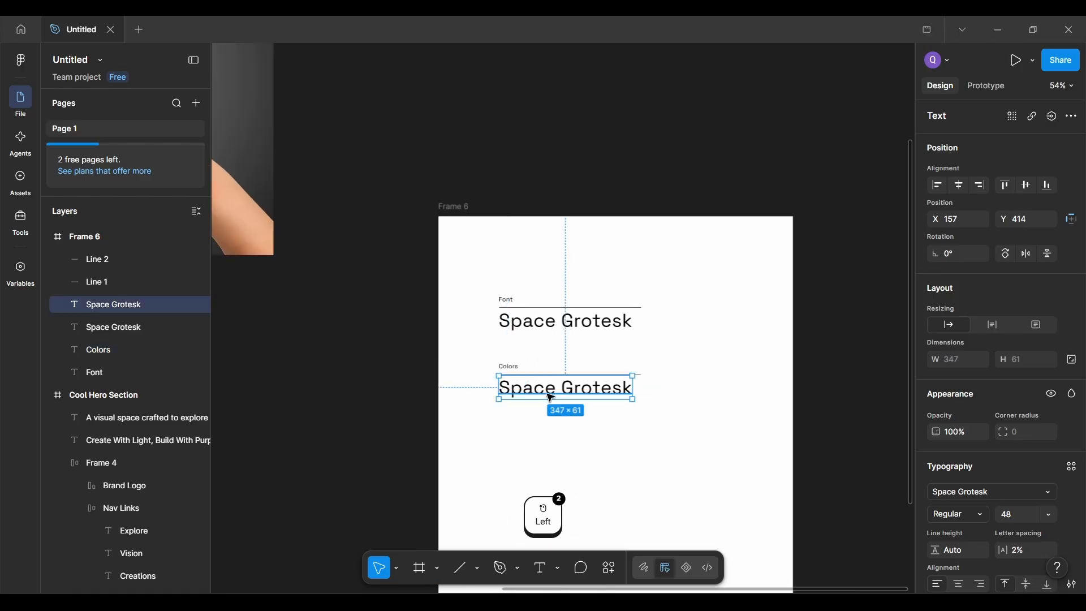
pyautogui.scroll(3, 547, 394)
pyautogui.moveTo(540, 371); pyautogui.dragTo(541, 389)
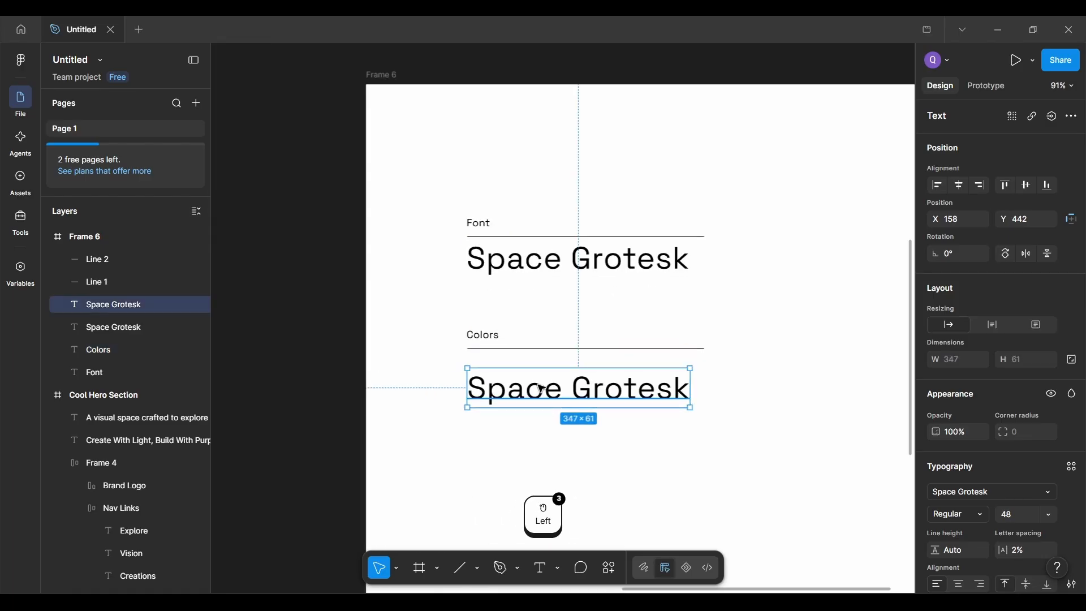
pyautogui.press('Delete')
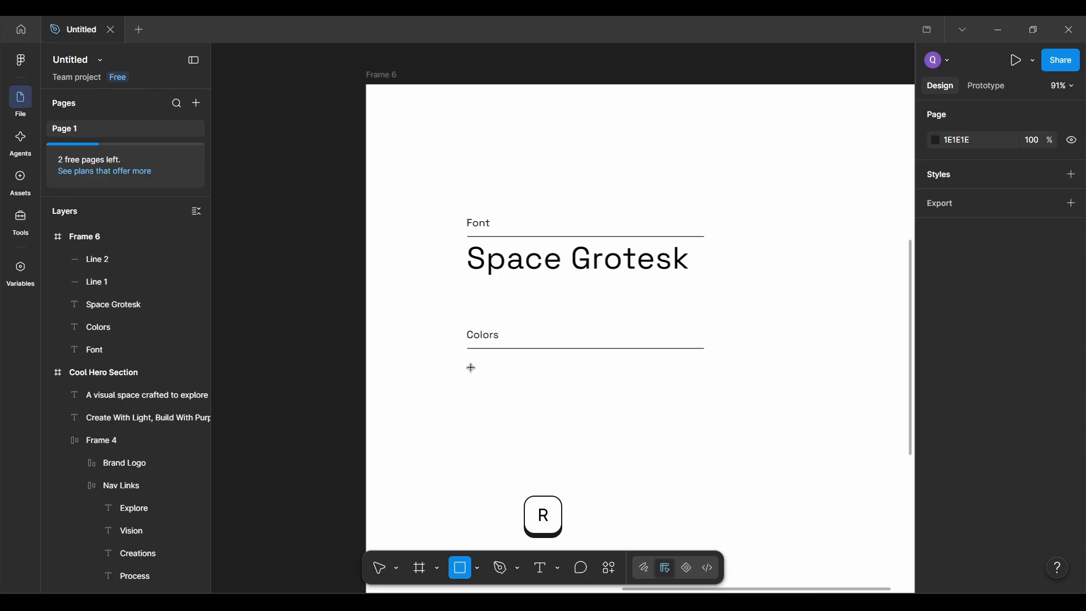
# Step: Draw a square swatch under the "Colors" line, about 60 wide, and set its height to 60
pyautogui.moveTo(468, 365); pyautogui.dragTo(507, 405)
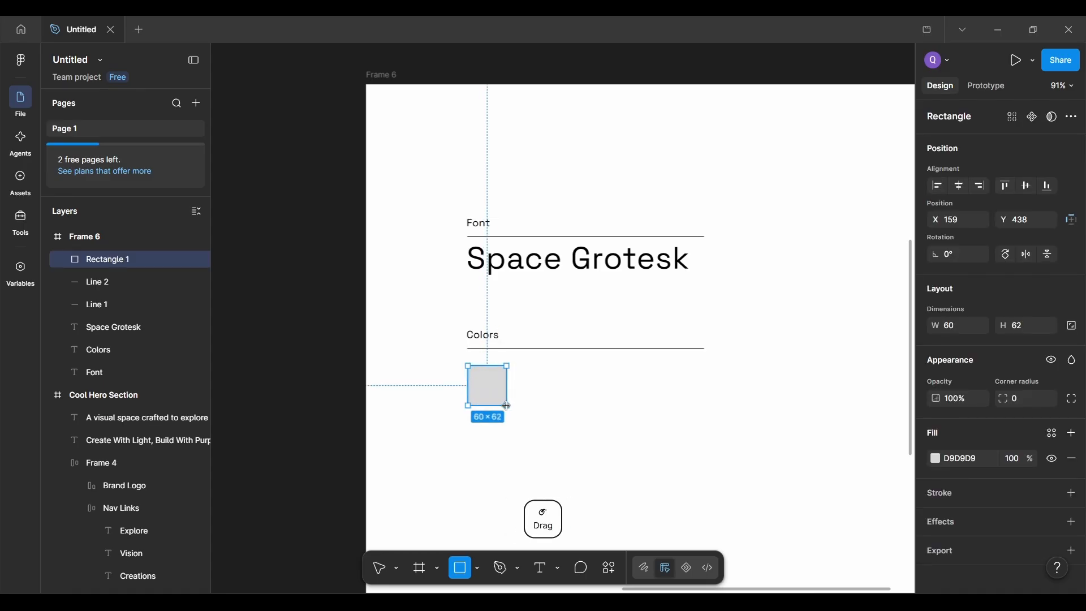
pyautogui.scroll(4, 499, 403)
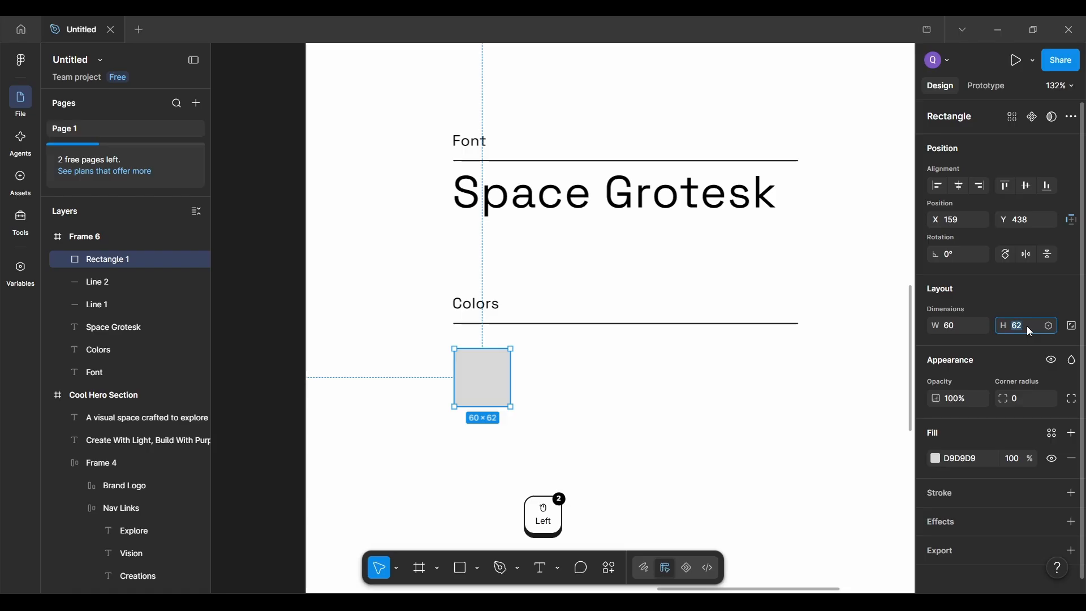
pyautogui.press('Return')
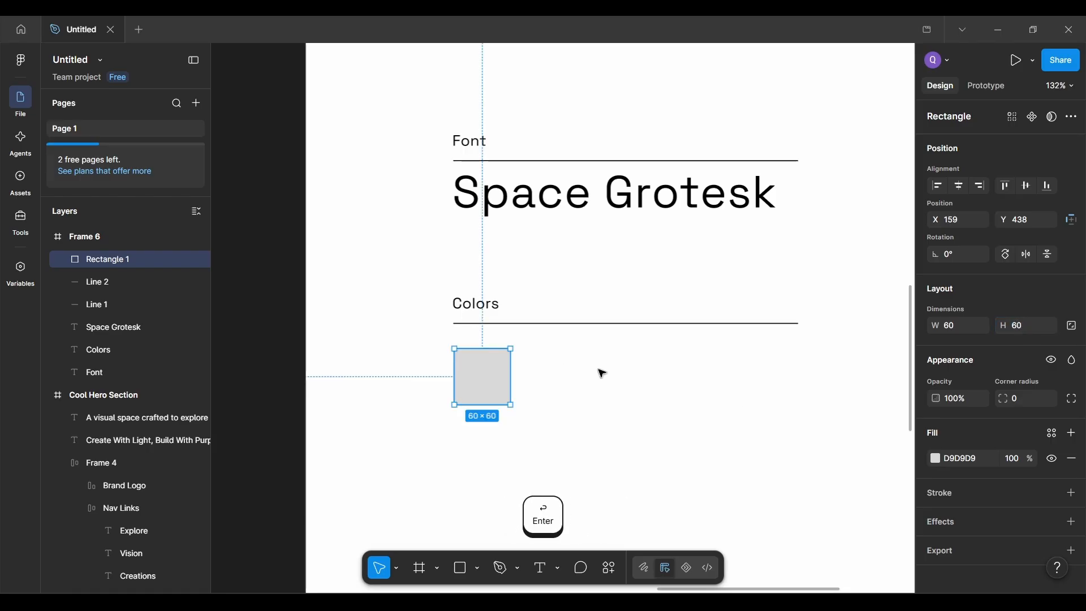
# Step: Set the swatch's corner radius to 32
pyautogui.scroll(-1, 1014, 457)
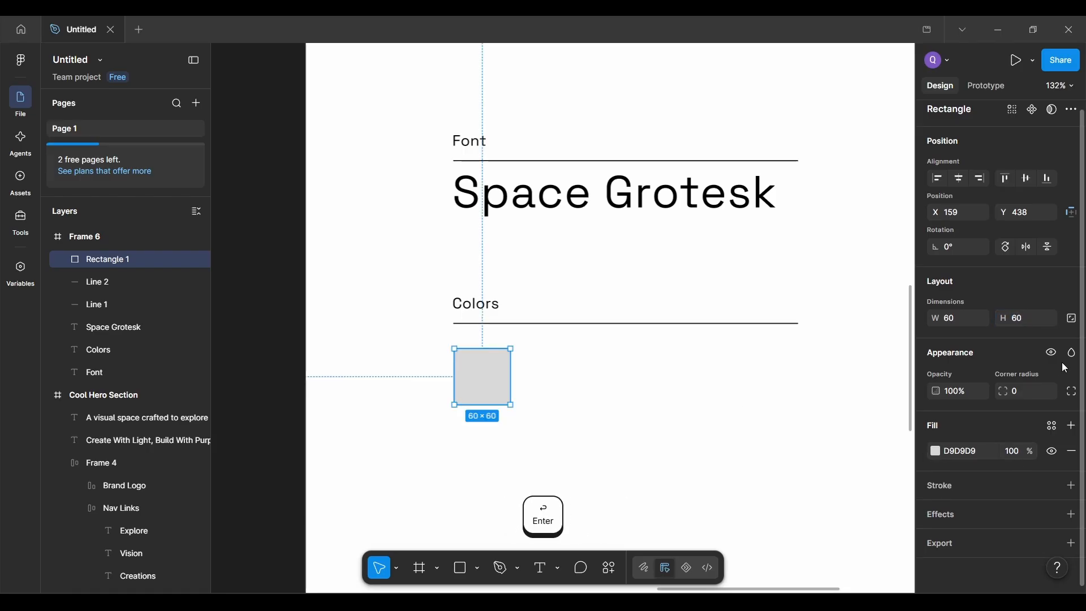
pyautogui.click(1032, 391)
pyautogui.write('32')
pyautogui.press('Return')
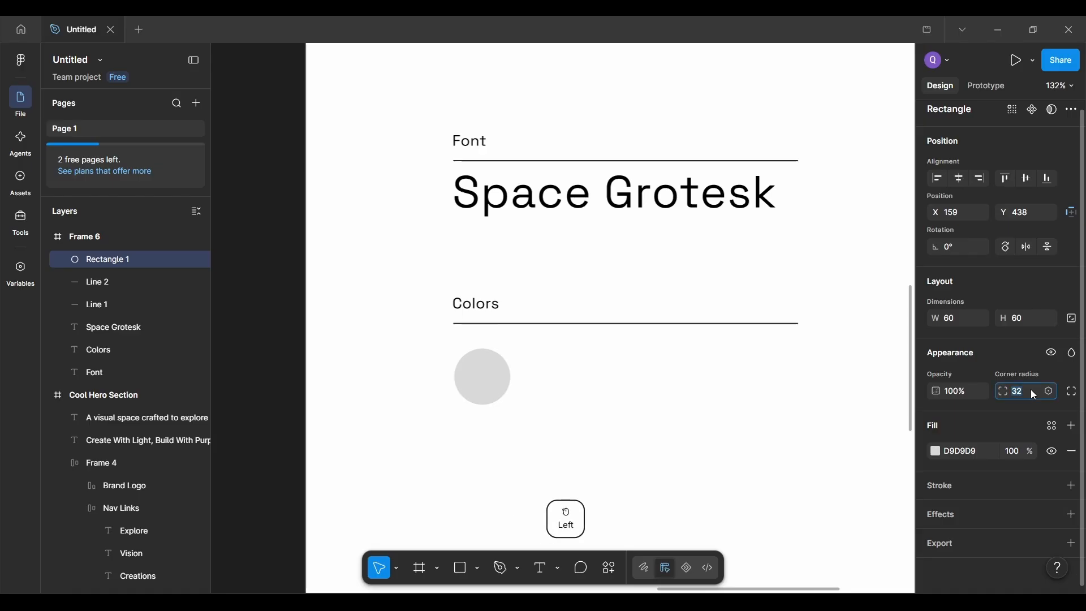
# Step: Set the swatch's corner radius to 16 and keep the swatch selected
pyautogui.press('Left')
pyautogui.write('10')
pyautogui.press('Return')
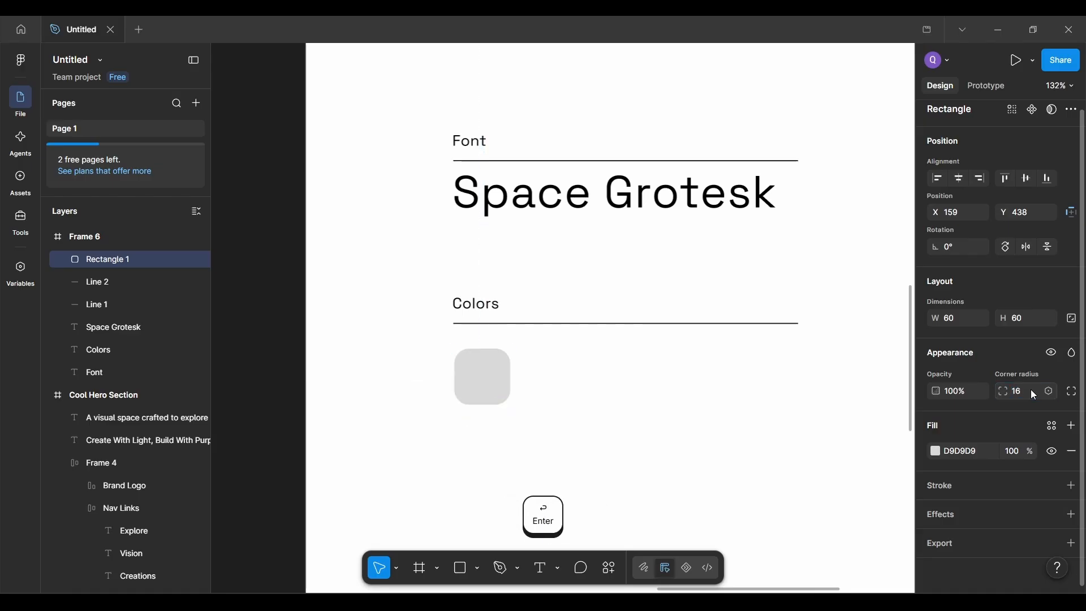
pyautogui.click(644, 450)
pyautogui.click(498, 392)
# Step: Examine the finished hero section for the color that the first swatch should show
pyautogui.scroll(-3, 497, 393)
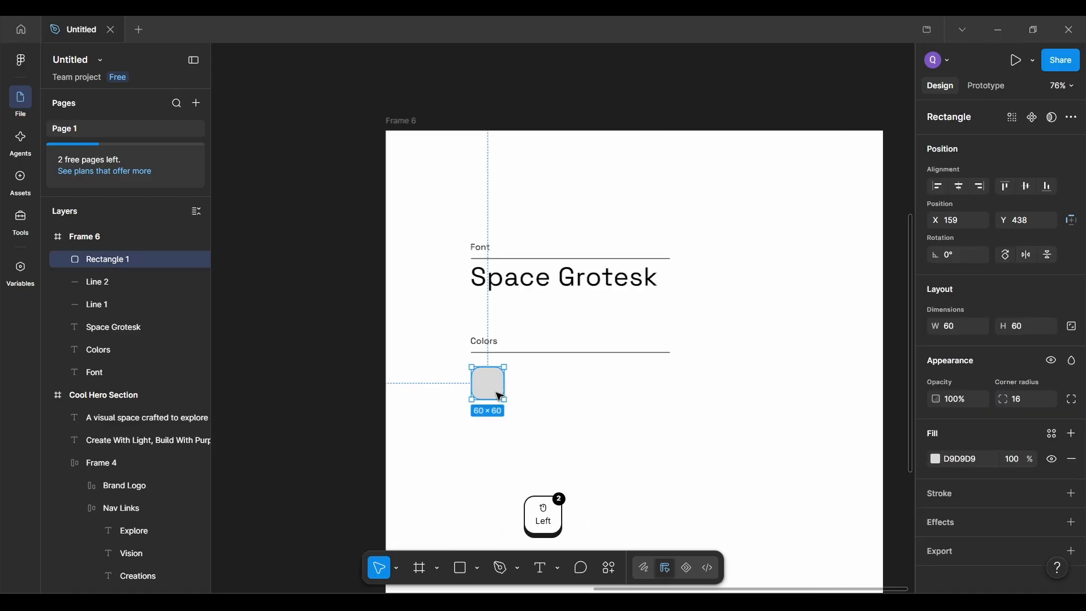
pyautogui.scroll(2, 511, 401)
pyautogui.scroll(-3, 511, 401)
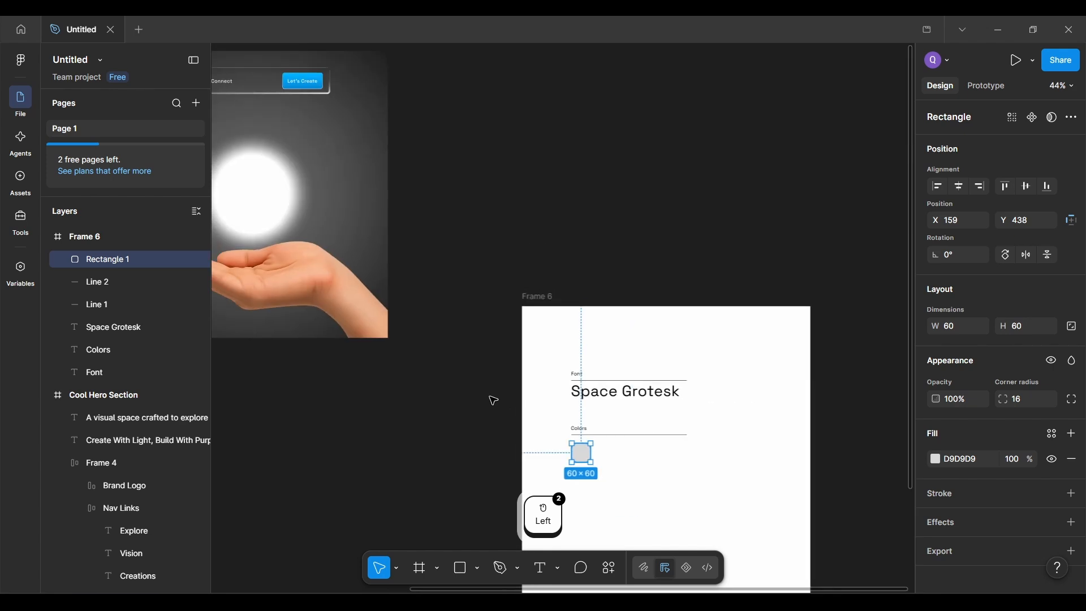
pyautogui.hscroll(-5, 409, 362)
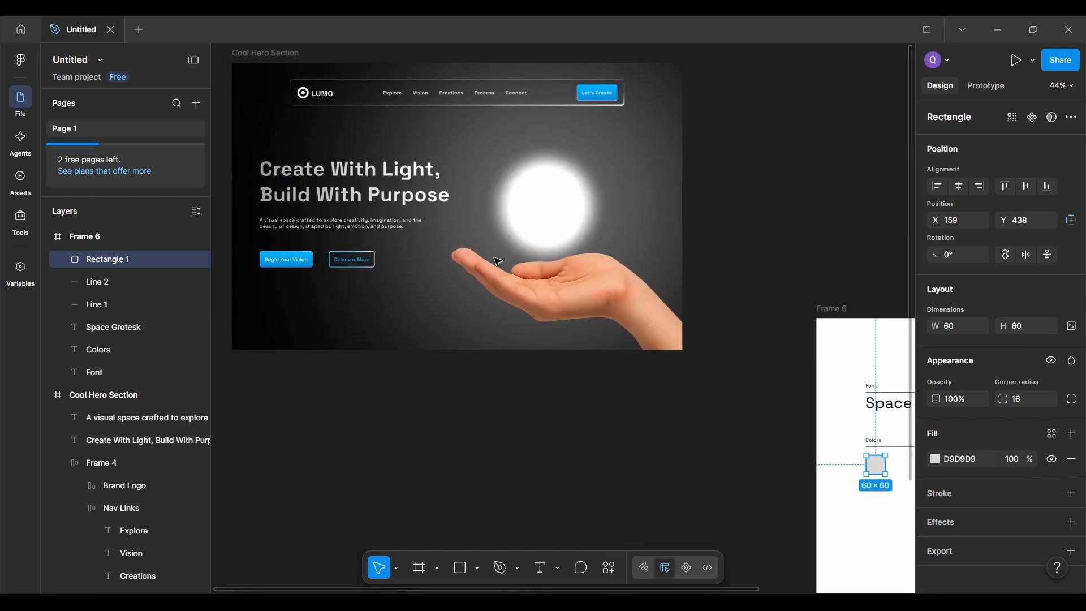
pyautogui.hscroll(7, 493, 263)
pyautogui.scroll(-3, 493, 264)
pyautogui.scroll(4, 493, 264)
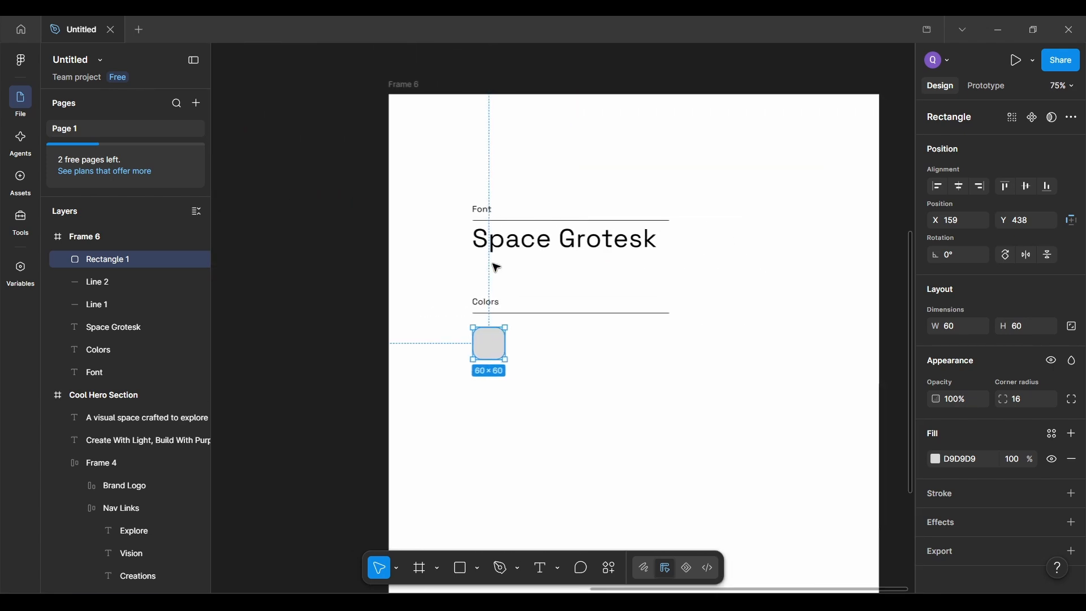
pyautogui.hscroll(1, 493, 264)
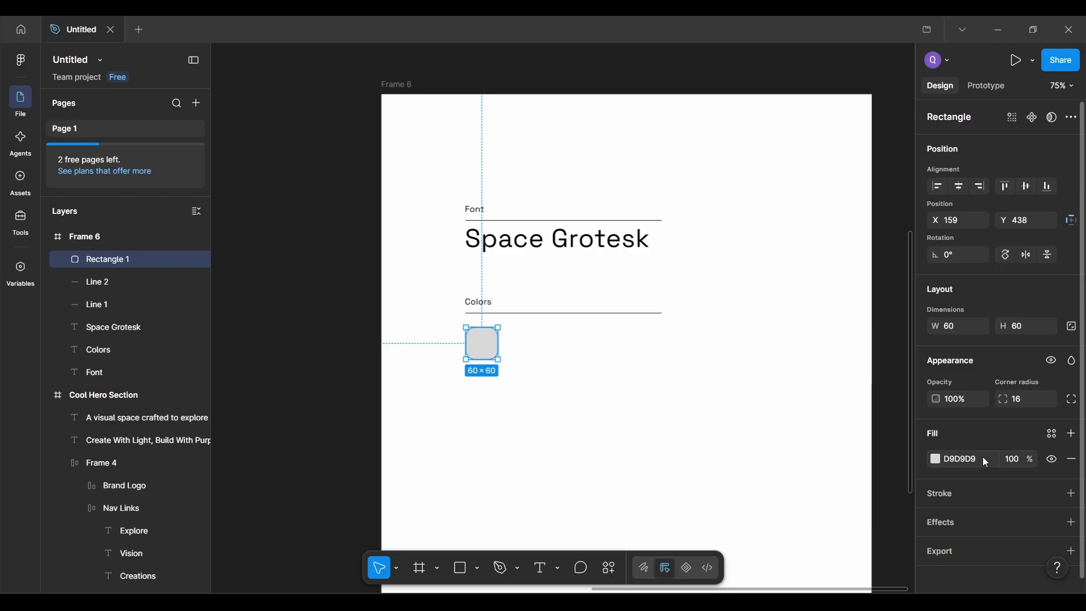
# Step: Set the swatch's fill color to black, 000000, and deselect it
pyautogui.hotkey('ctrl', 'alt', 'F4')
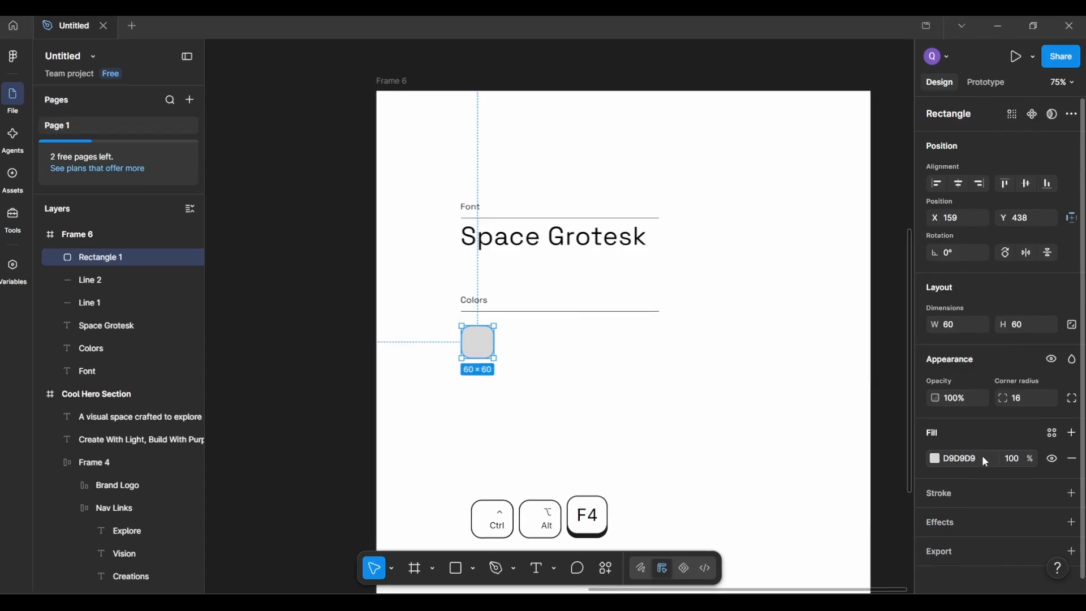
pyautogui.doubleClick(983, 457)
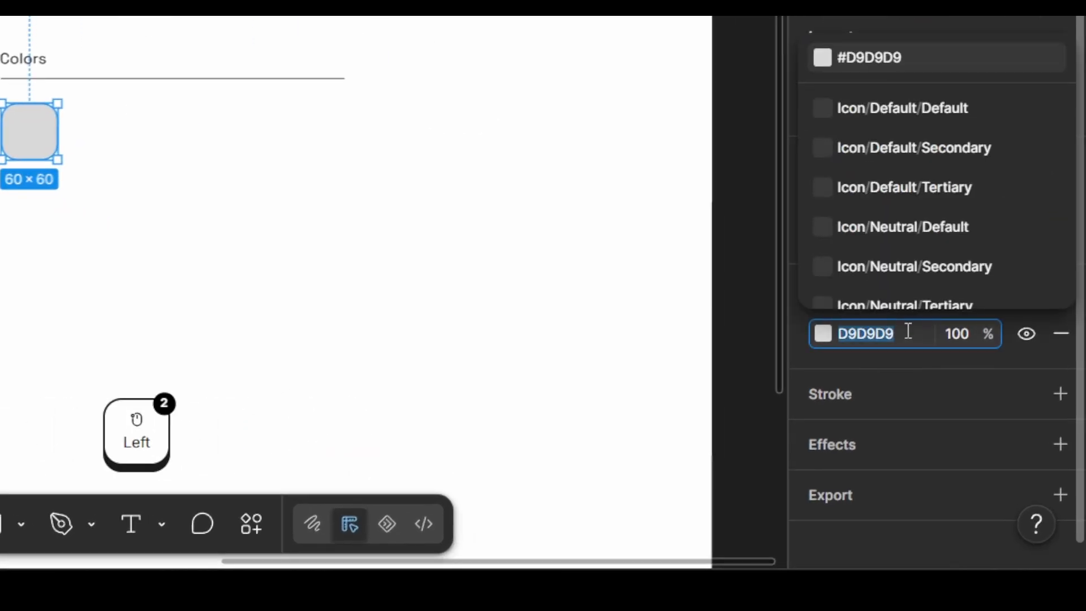
pyautogui.write('0')
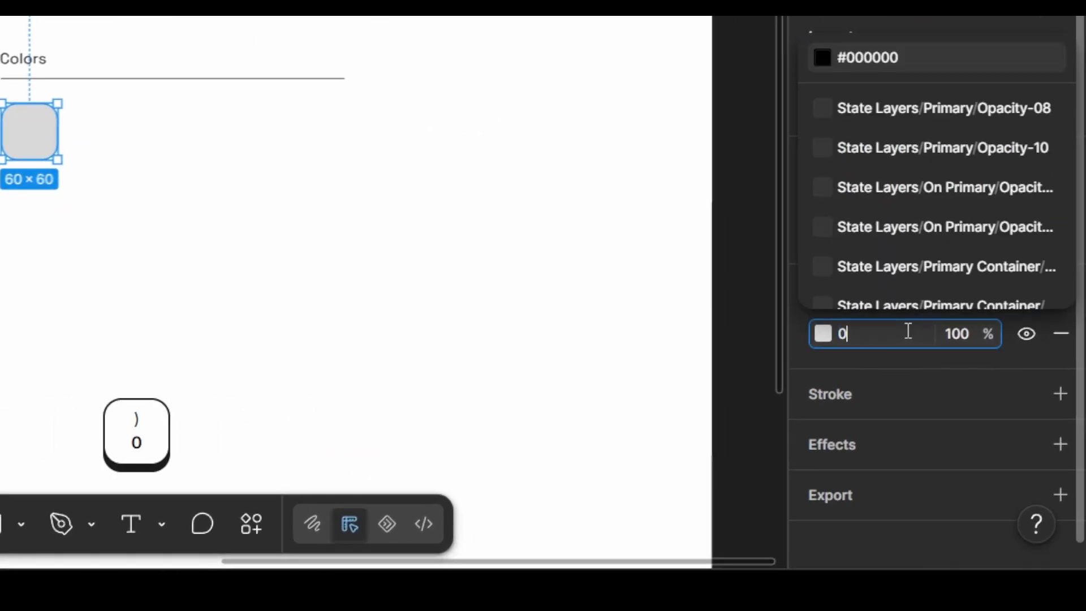
pyautogui.press('Return')
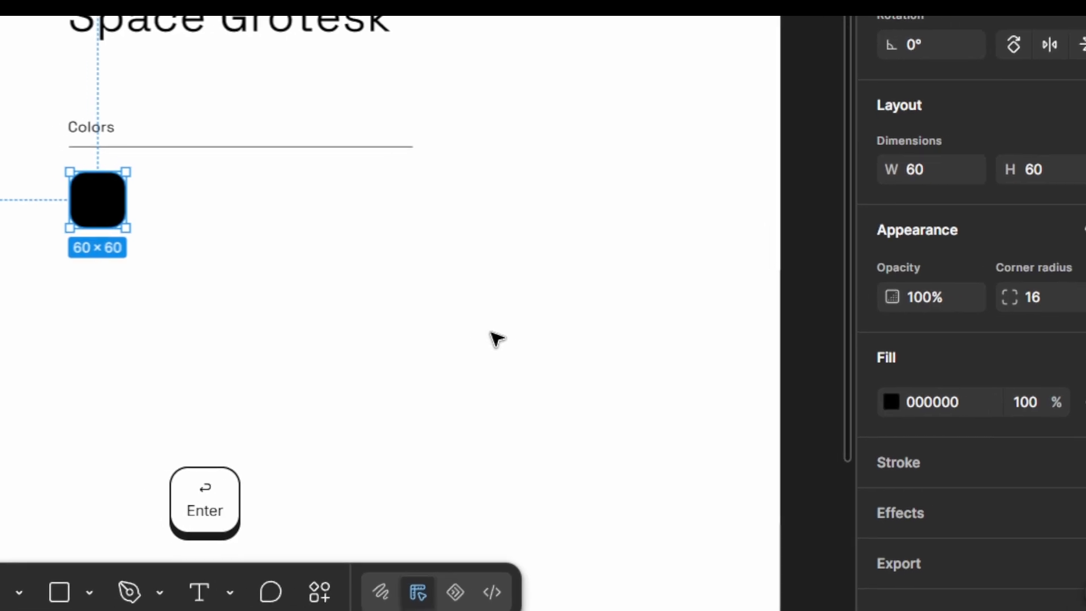
pyautogui.hotkey('ctrl', 'alt', 'F4')
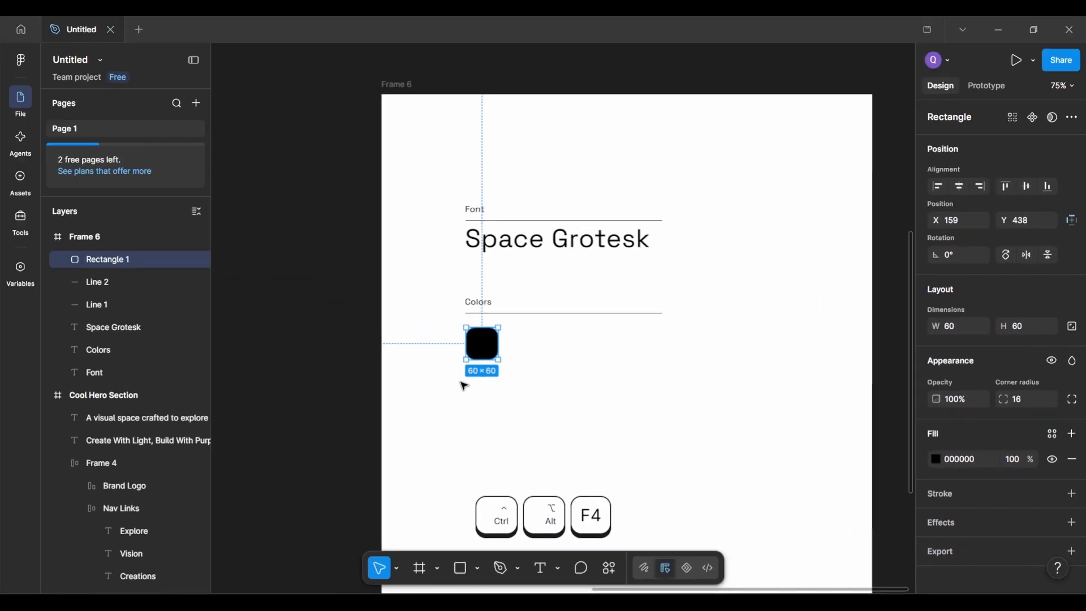
pyautogui.click(464, 386)
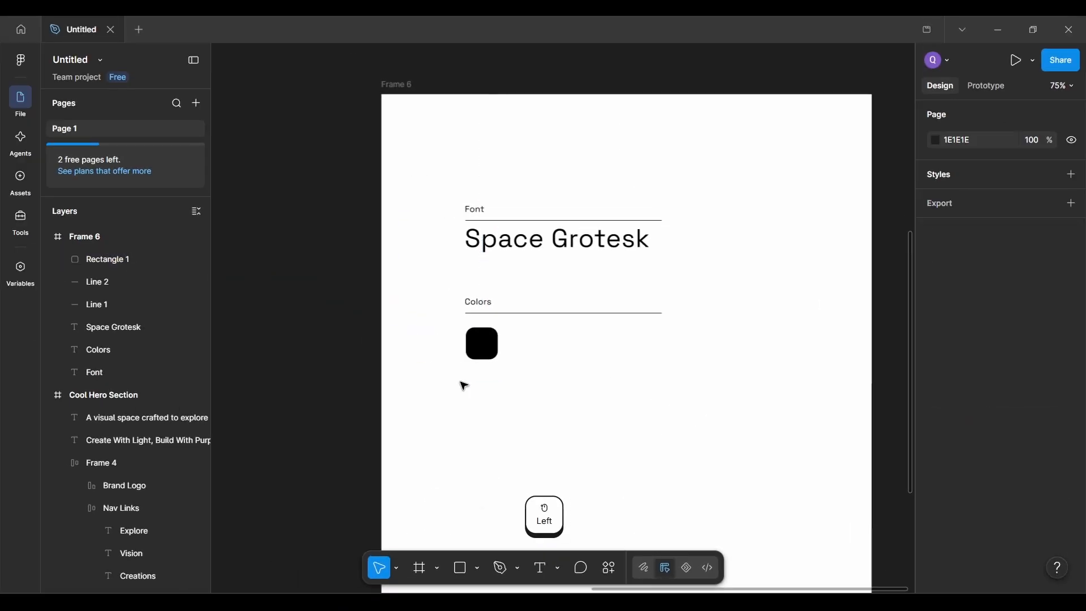
# Step: Duplicate the black swatch to the right in the same row, at about X 251
pyautogui.scroll(3, 462, 383)
pyautogui.click(494, 346)
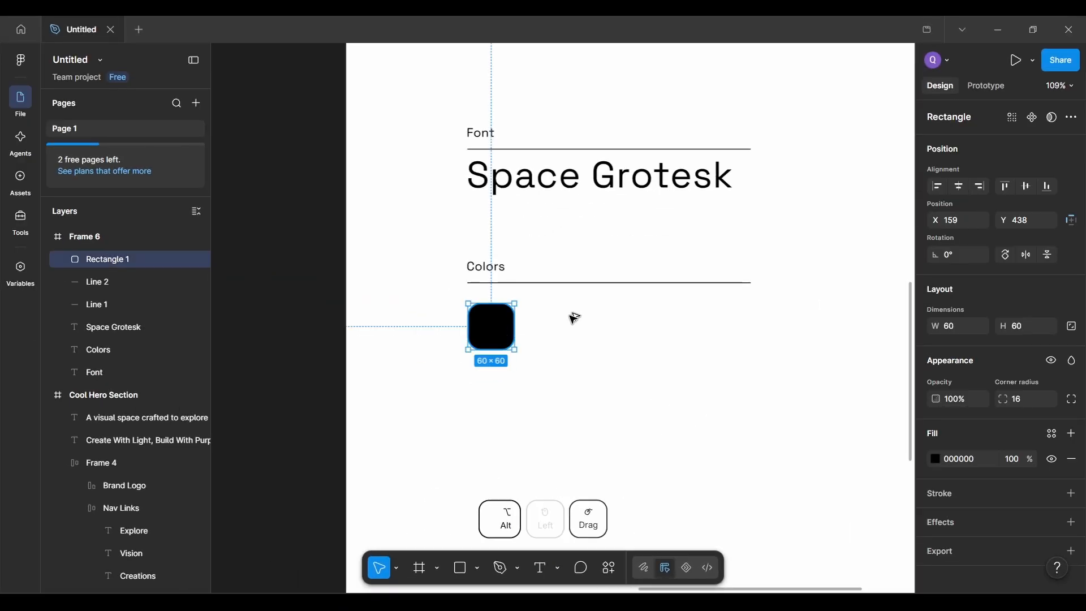
pyautogui.moveTo(576, 318); pyautogui.dragTo(568, 322)
# Step: Examine the hero section again for the color that the second swatch should show
pyautogui.scroll(-5, 565, 322)
pyautogui.scroll(3, 426, 285)
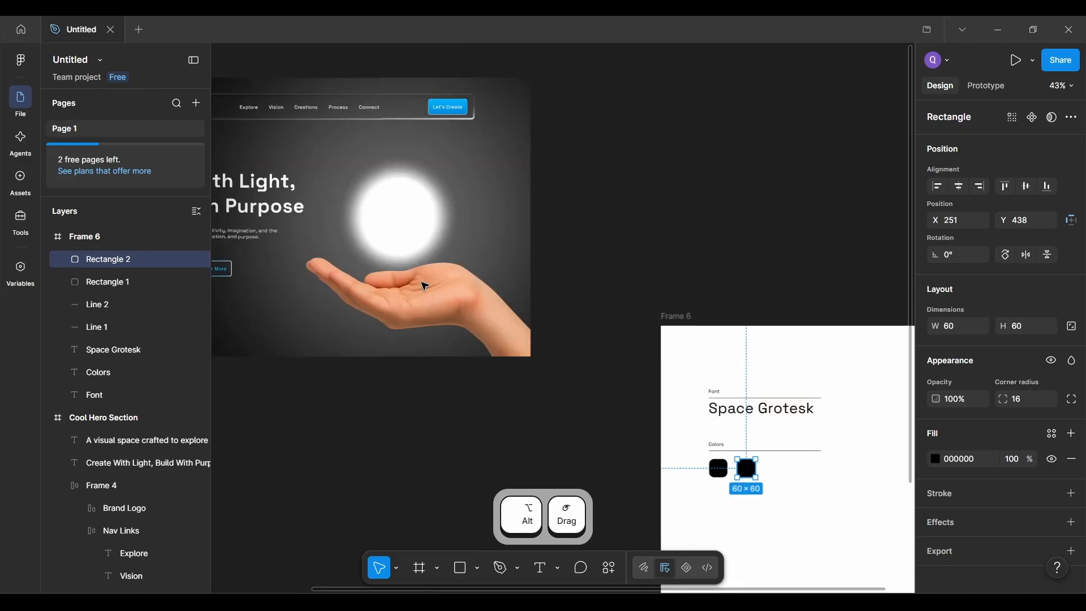
pyautogui.hscroll(-4, 419, 281)
pyautogui.scroll(1, 413, 278)
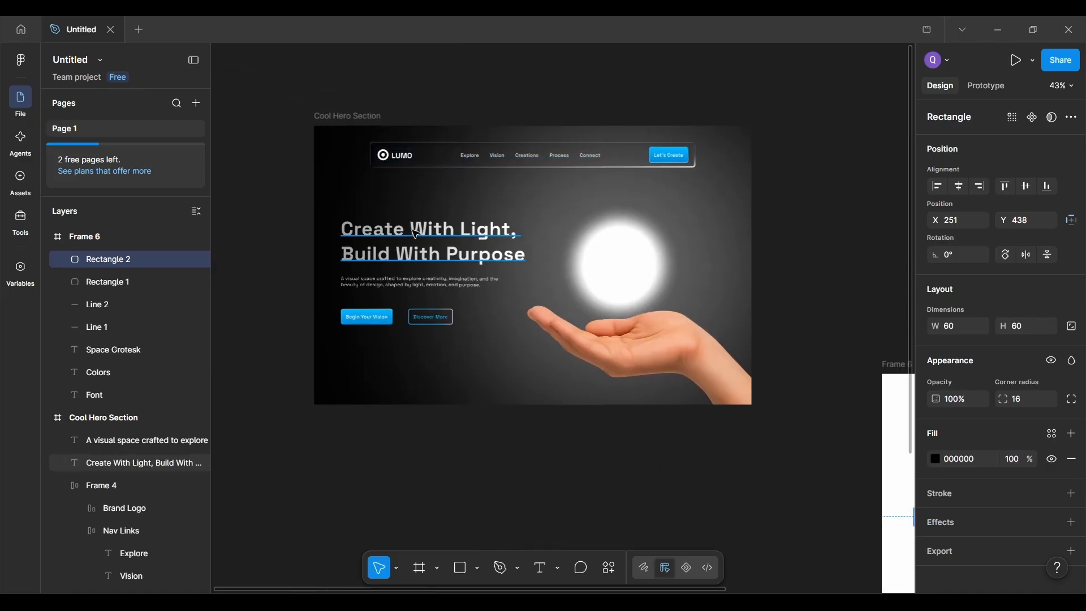
pyautogui.hscroll(3, 404, 215)
pyautogui.scroll(-4, 411, 272)
pyautogui.scroll(10, 412, 272)
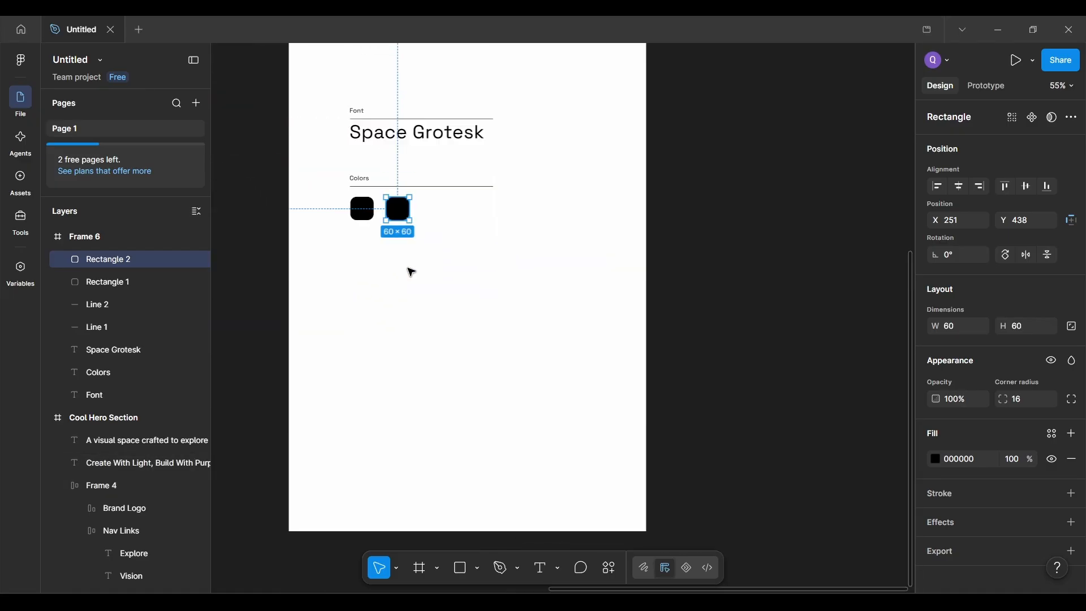
pyautogui.scroll(-3, 411, 272)
pyautogui.hscroll(-1, 411, 272)
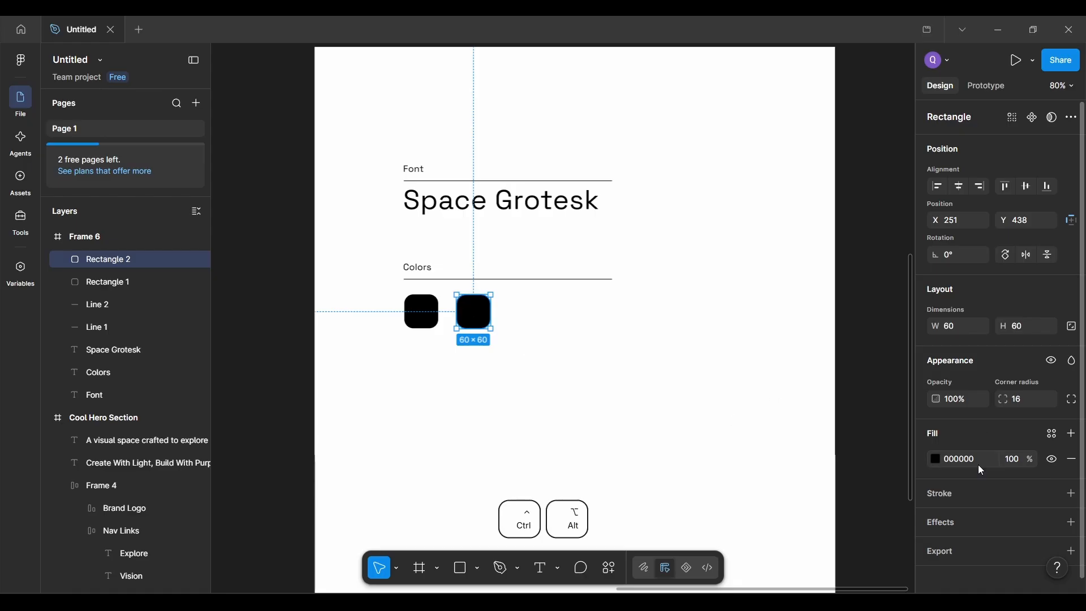
# Step: Set the second swatch's fill color to white, FFFFFF
pyautogui.press('F4')
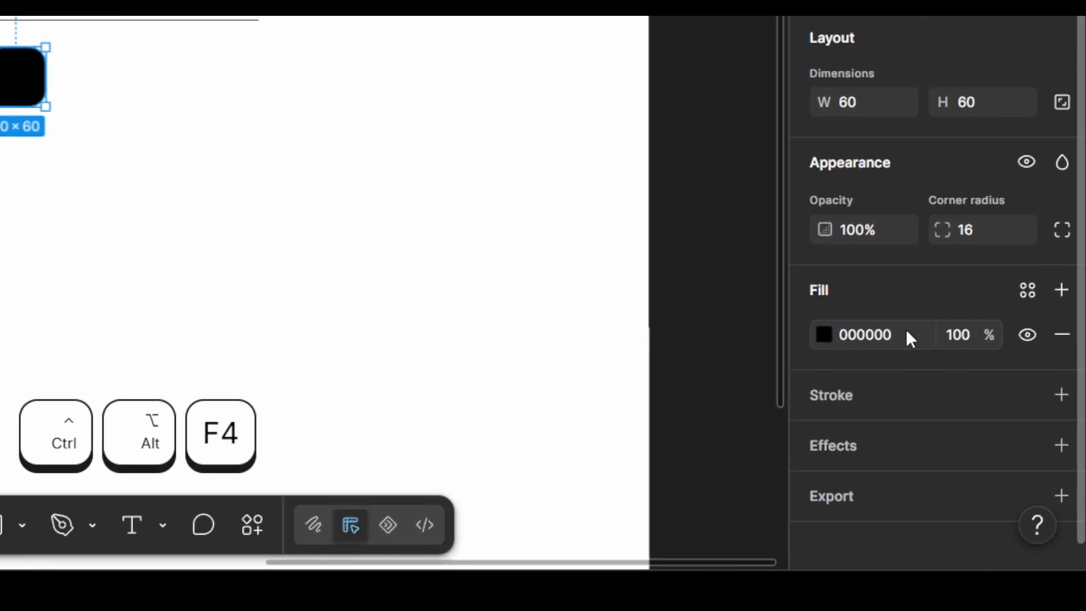
pyautogui.click(986, 457)
pyautogui.write('f')
pyautogui.press('Return')
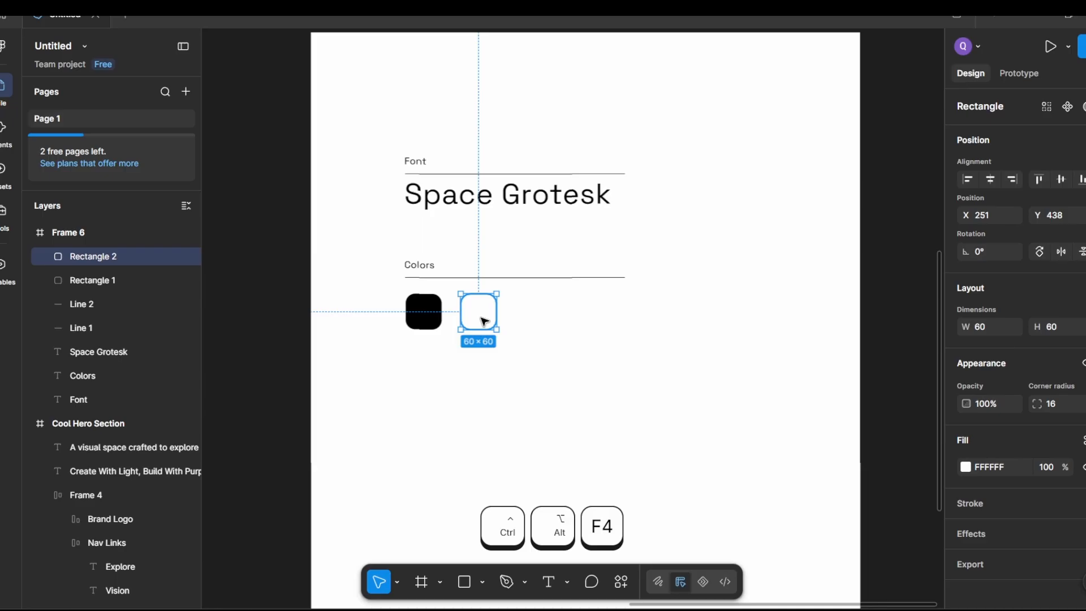
# Step: Add a drop shadow effect to the white swatch
pyautogui.scroll(5, 546, 323)
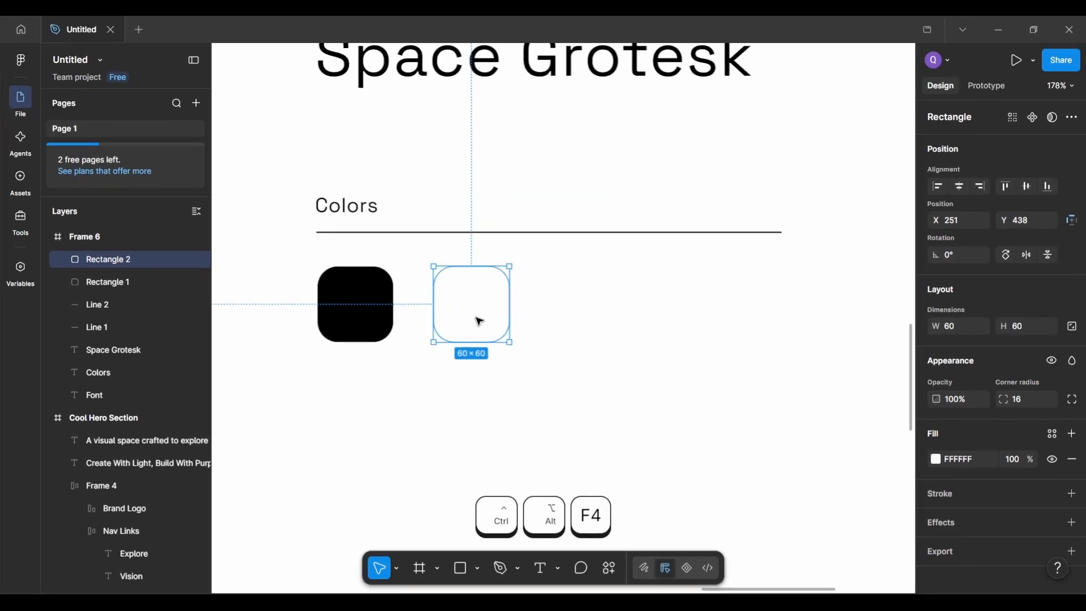
pyautogui.scroll(-1, 986, 498)
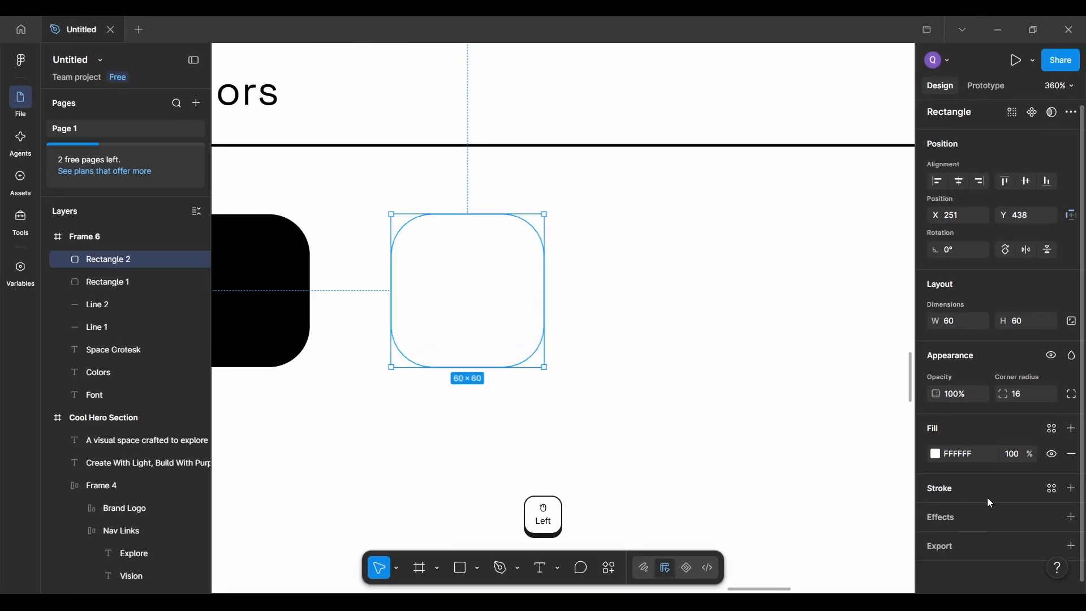
pyautogui.click(989, 512)
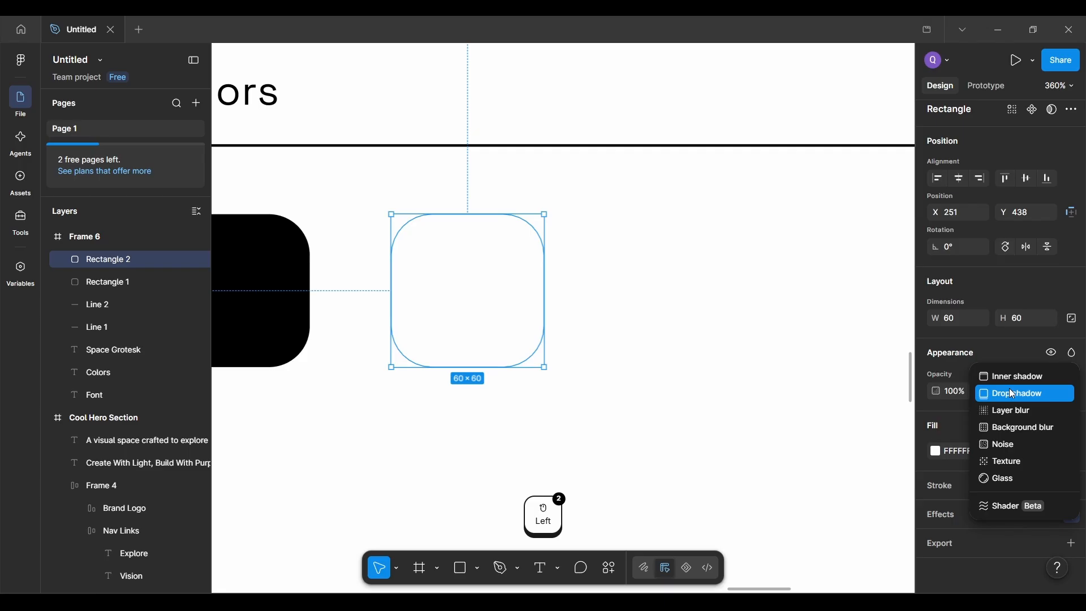
pyautogui.hotkey('ctrl', 'alt', 'F4')
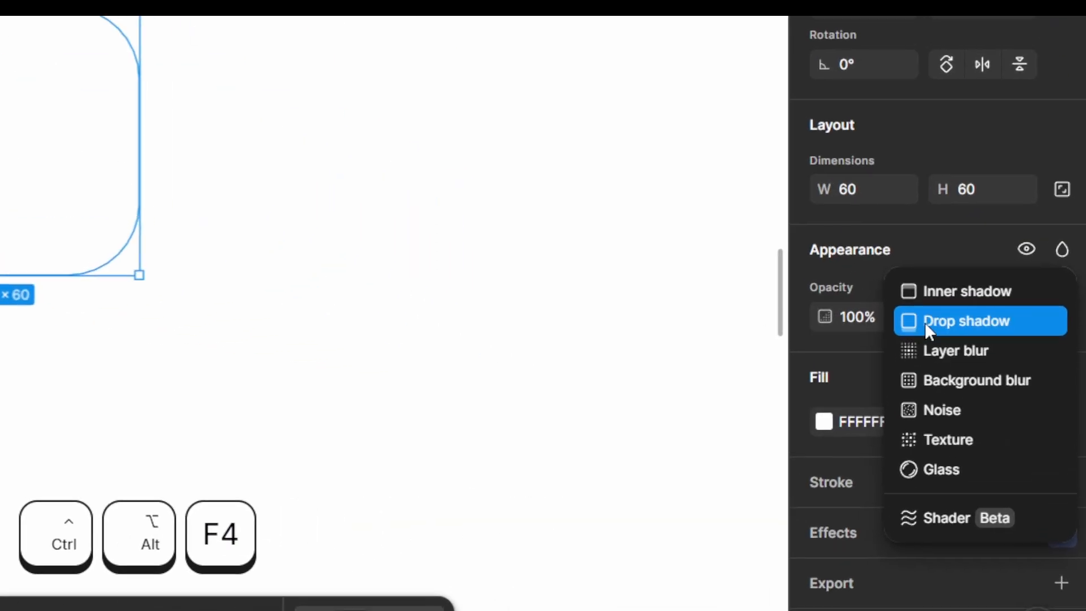
pyautogui.click(969, 322)
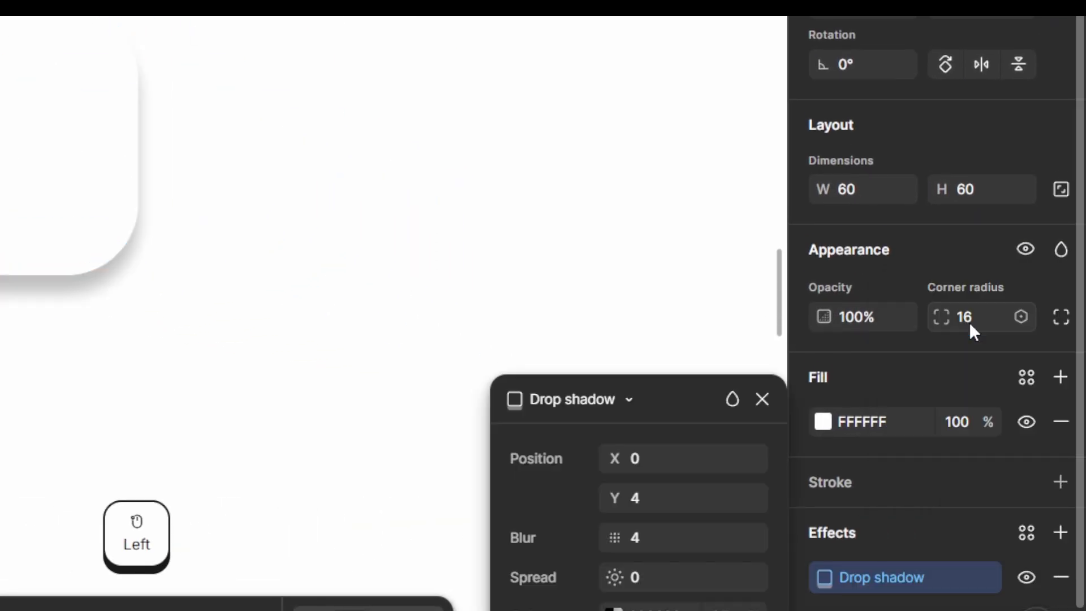
# Step: Set the Y position of the white swatch's drop shadow to 0
pyautogui.scroll(-2, 922, 487)
pyautogui.click(667, 398)
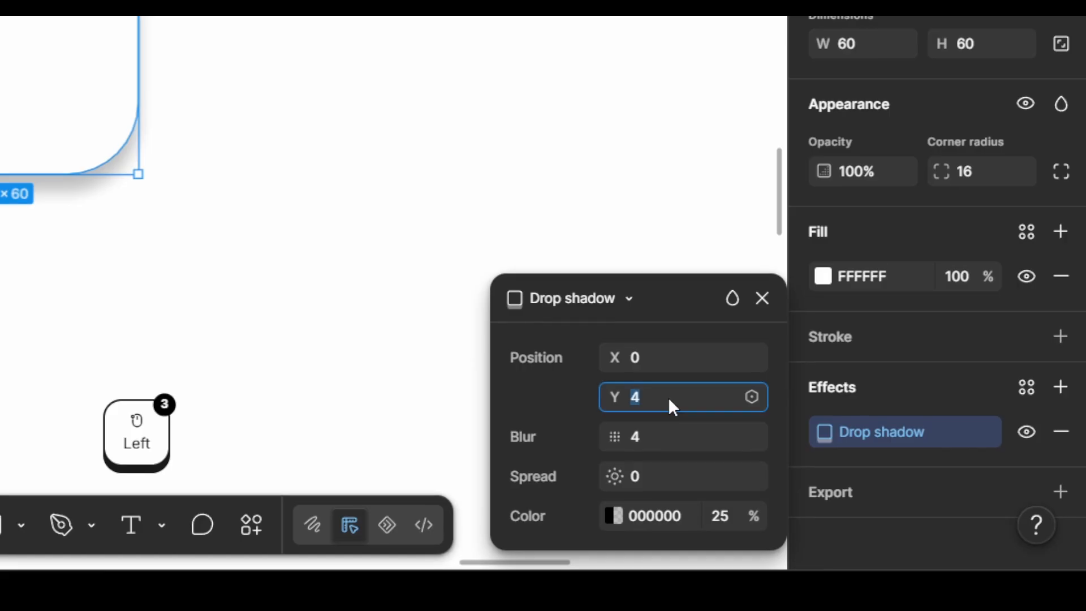
pyautogui.write('0')
pyautogui.press('Return')
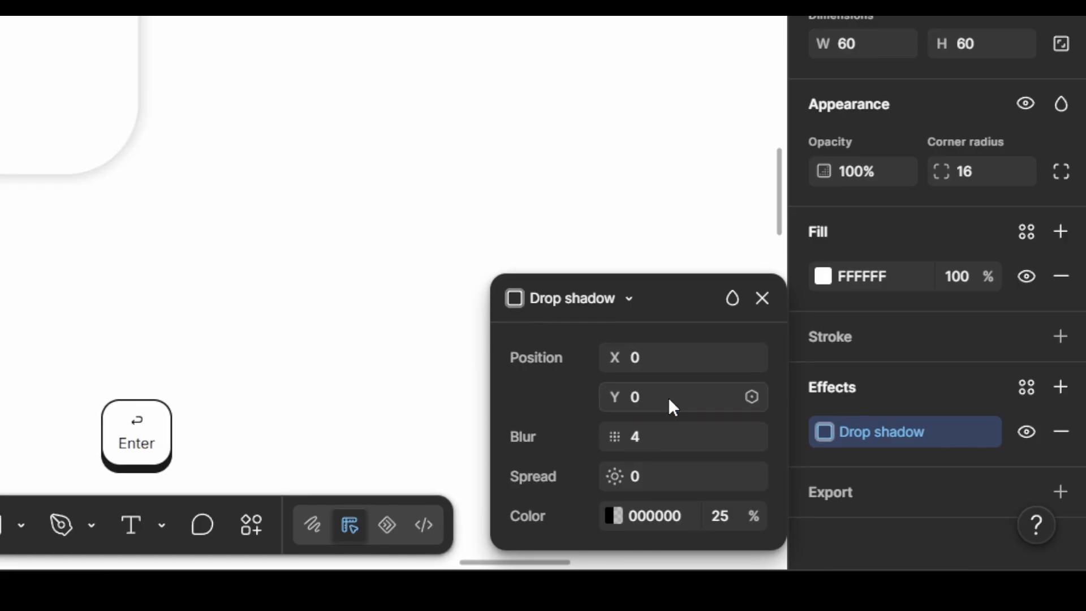
# Step: Set the drop shadow's blur to 0
pyautogui.click(652, 435)
pyautogui.write('0')
pyautogui.press('Return')
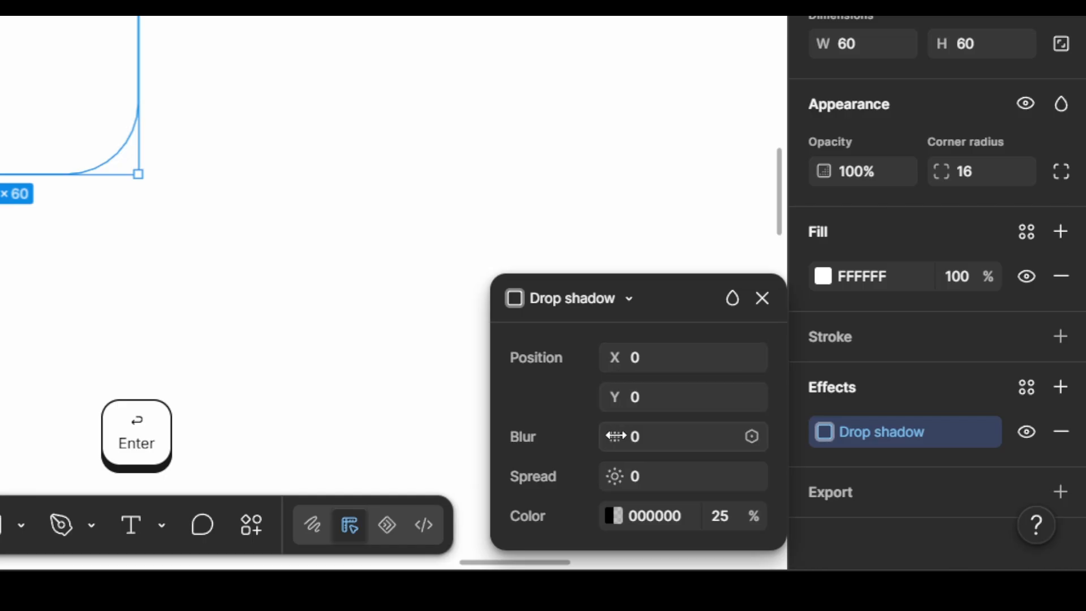
# Step: Increase the blur of the white swatch's drop shadow to about 16.2
pyautogui.moveTo(616, 435); pyautogui.dragTo(629, 435)
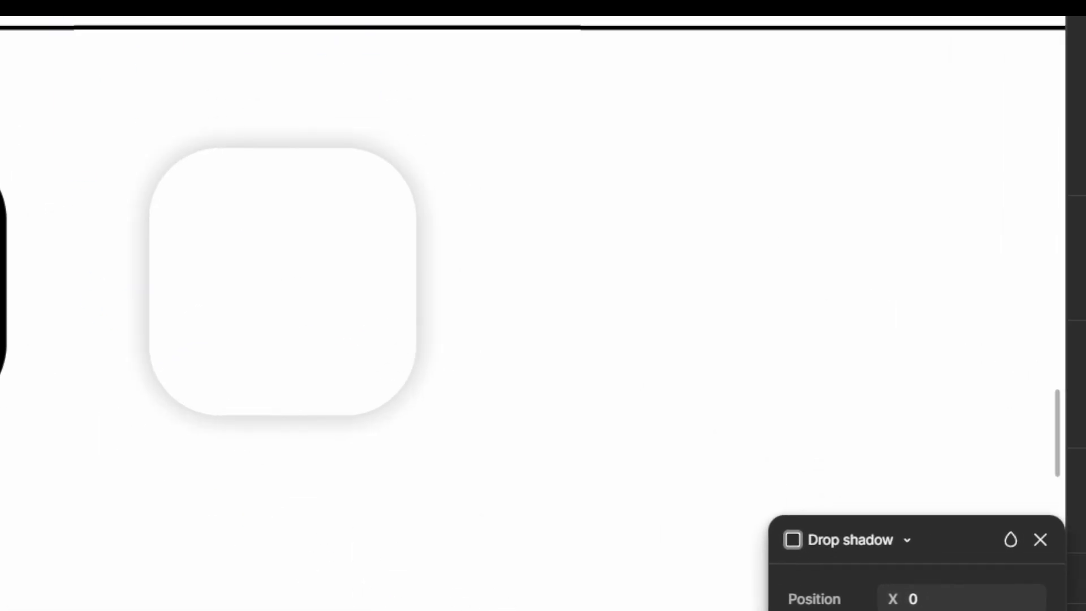
pyautogui.moveTo(667, 541); pyautogui.dragTo(672, 541)
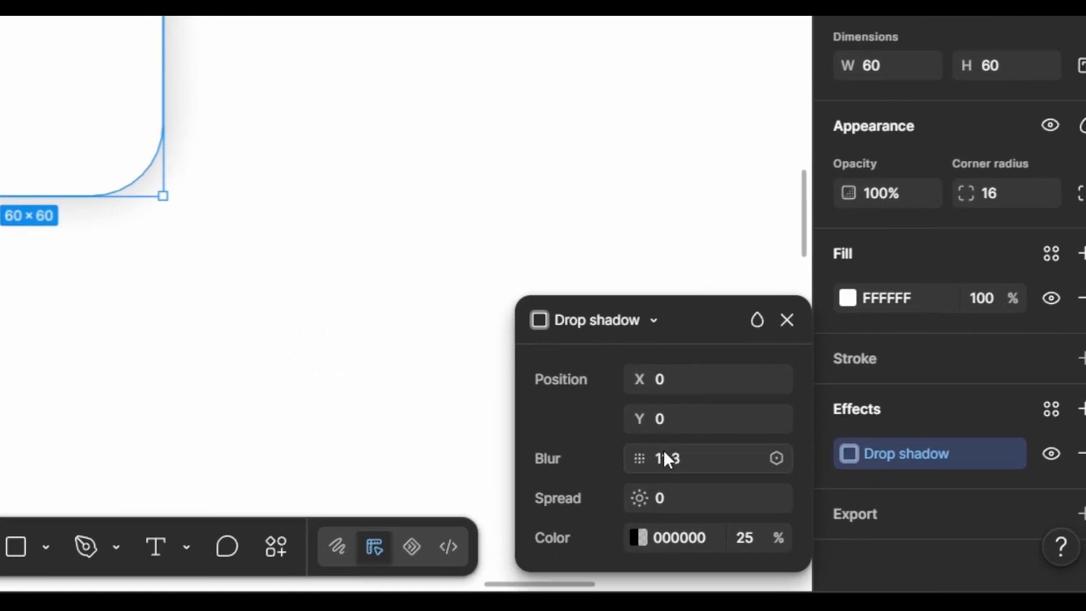
pyautogui.moveTo(645, 459); pyautogui.dragTo(651, 458)
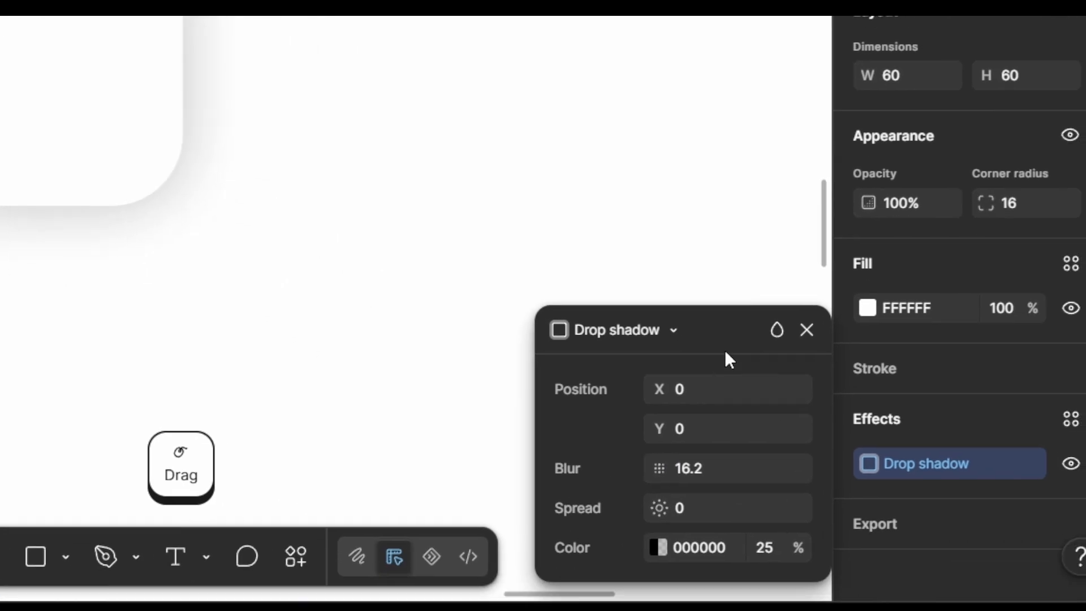
# Step: Close the drop shadow settings and deselect the white swatch
pyautogui.click(807, 331)
pyautogui.click(57, 310)
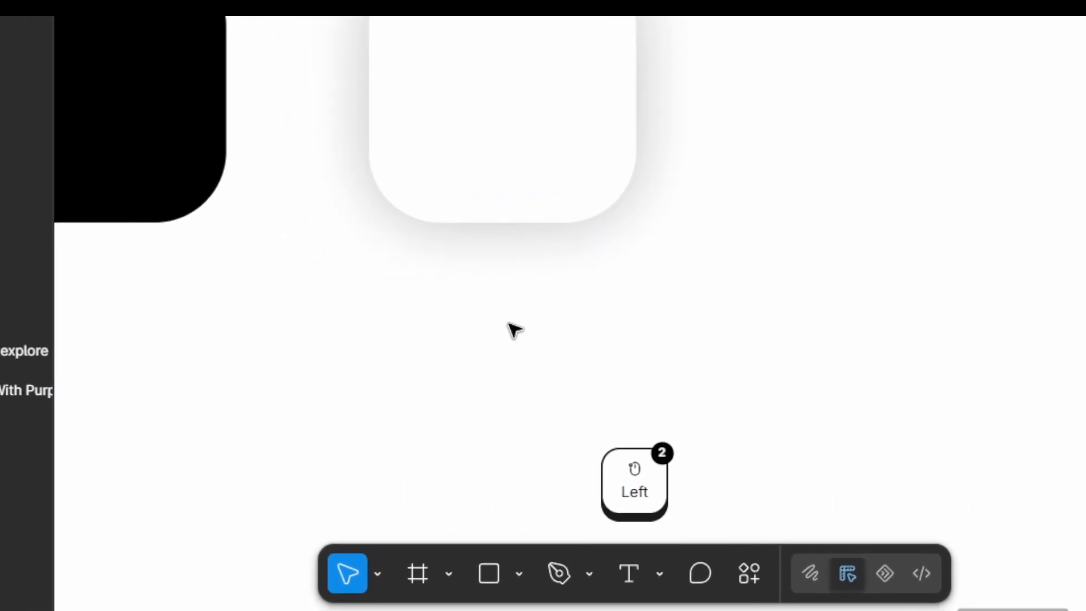
pyautogui.hotkey('ctrl', 'alt', 'F4')
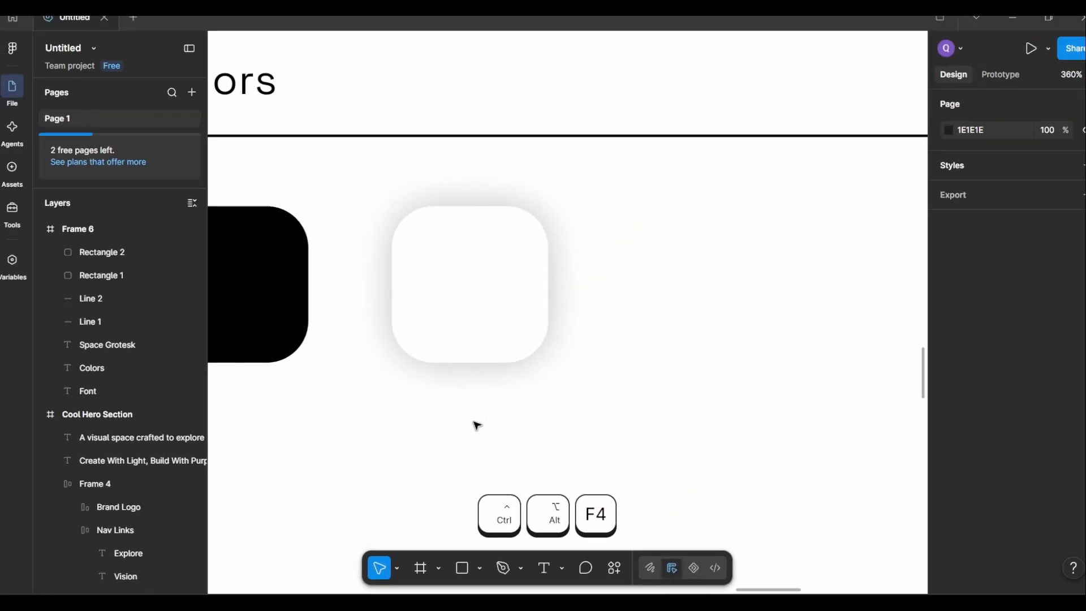
# Step: Duplicate the black swatch and place the copy on the far side of the white swatch, at about X 357
pyautogui.scroll(-3, 473, 429)
pyautogui.scroll(1, 486, 390)
pyautogui.click(480, 357)
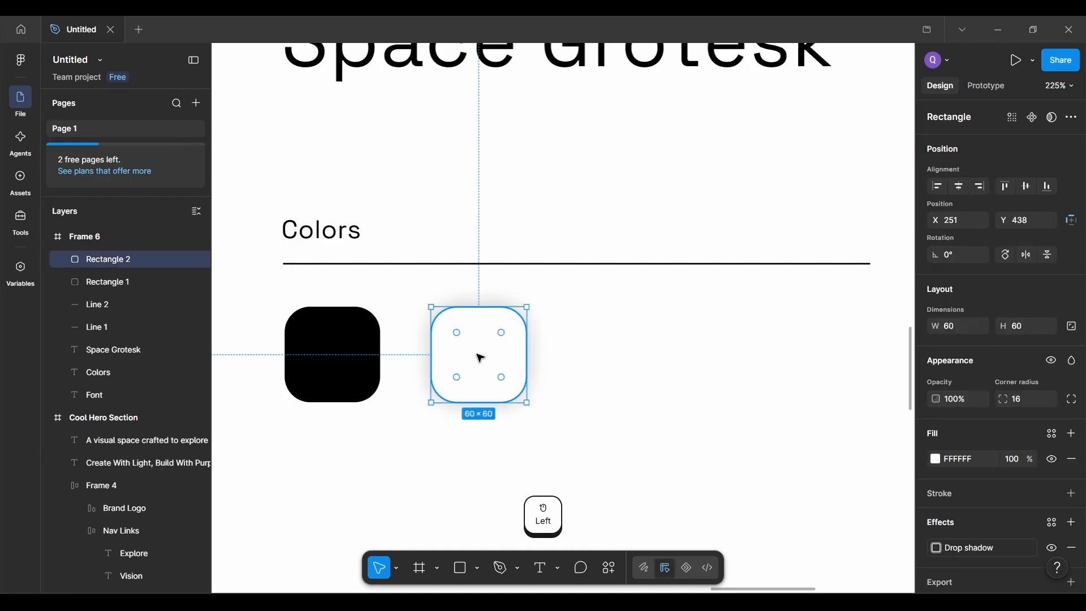
pyautogui.click(324, 322)
pyautogui.moveTo(323, 339); pyautogui.dragTo(639, 339)
pyautogui.scroll(-5, 639, 339)
pyautogui.click(601, 395)
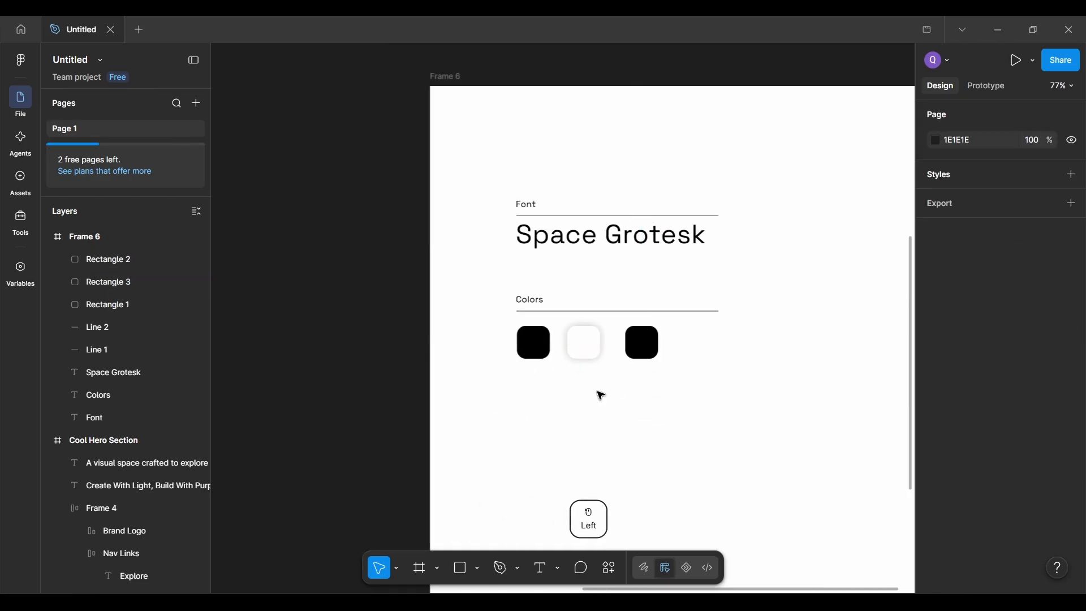
# Step: Copy the first gradient stop's colour, 00B7FF, from the fill of the hero section's Begin Your Vision button
pyautogui.scroll(-2, 602, 396)
pyautogui.scroll(-4, 560, 444)
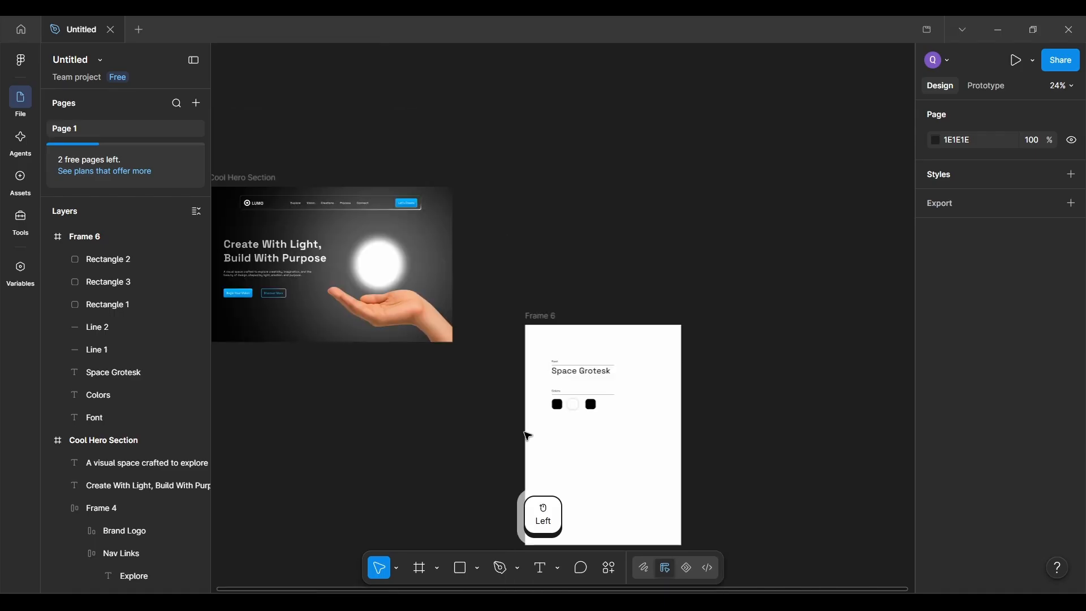
pyautogui.hscroll(-2, 291, 247)
pyautogui.scroll(4, 289, 246)
pyautogui.hscroll(3, 293, 250)
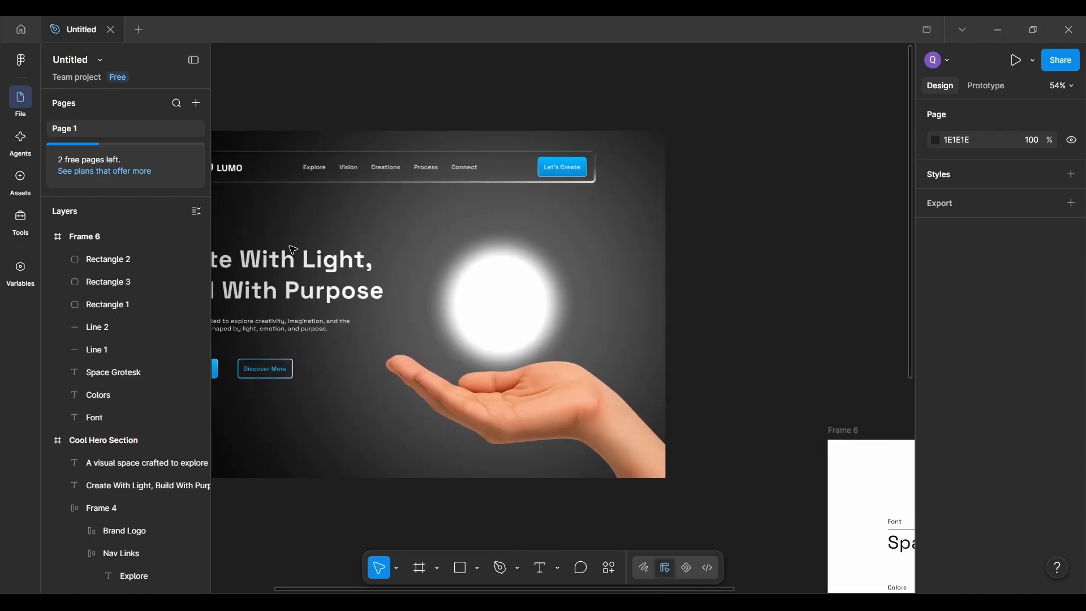
pyautogui.hscroll(-2, 279, 377)
pyautogui.doubleClick(301, 370)
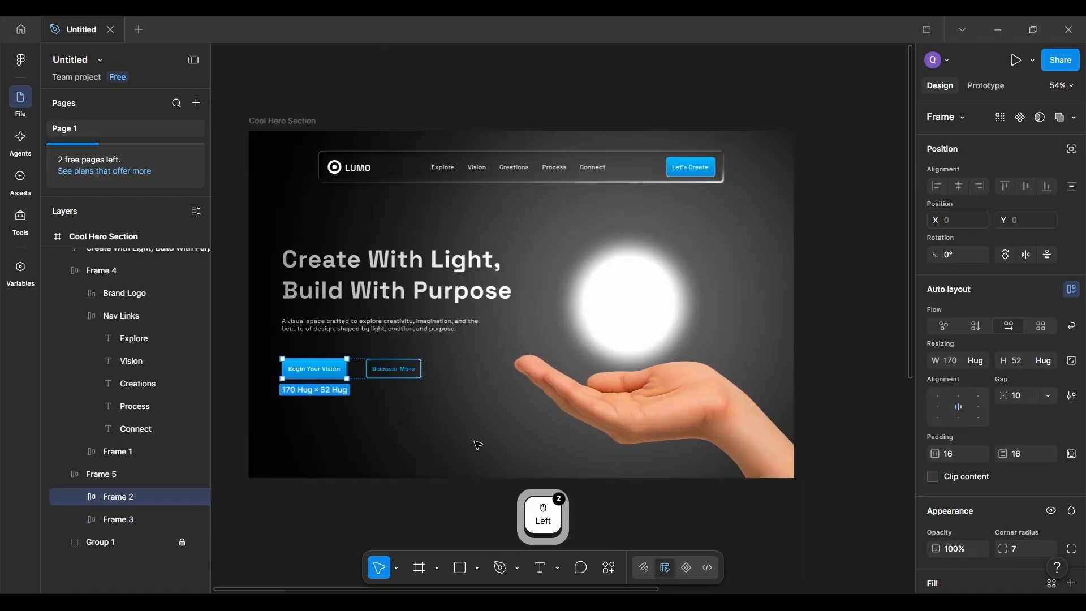
pyautogui.scroll(-3, 999, 471)
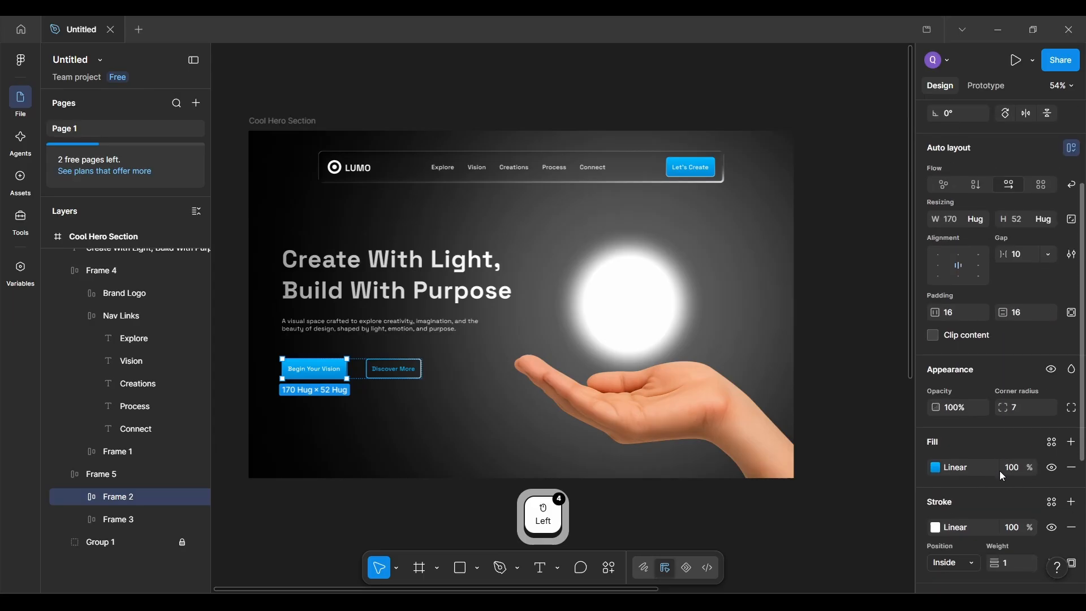
pyautogui.click(936, 428)
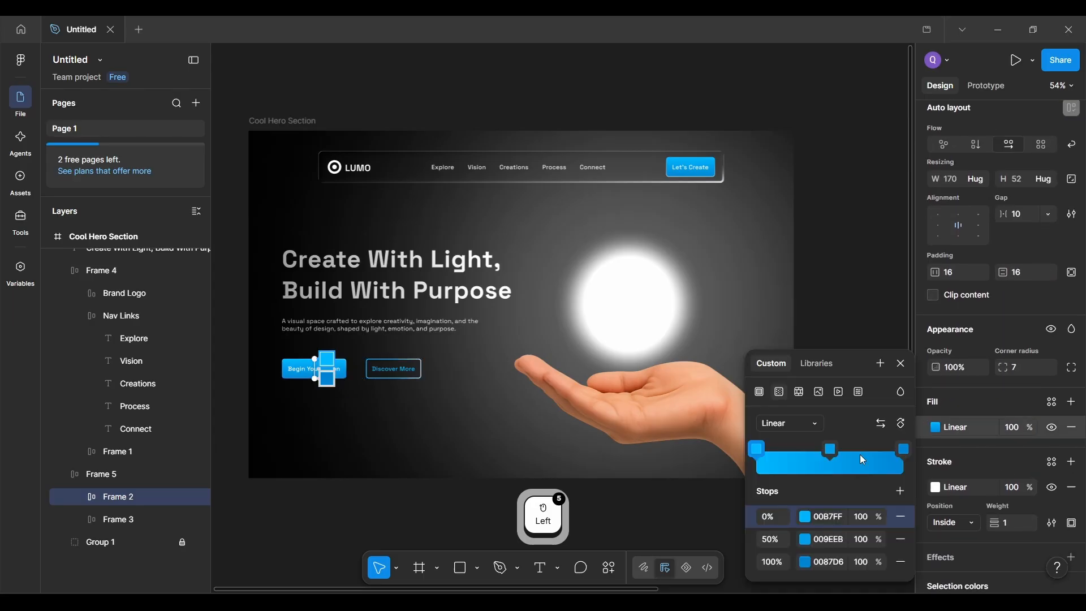
pyautogui.doubleClick(843, 518)
pyautogui.hotkey('ctrl', 'c')
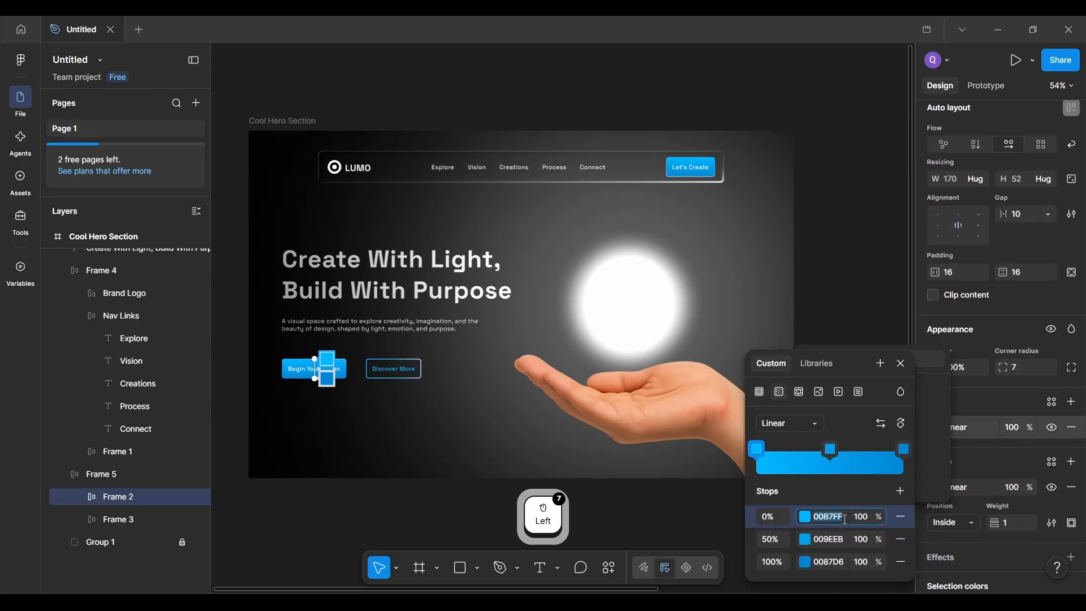
pyautogui.press('ctrl')
pyautogui.click(902, 363)
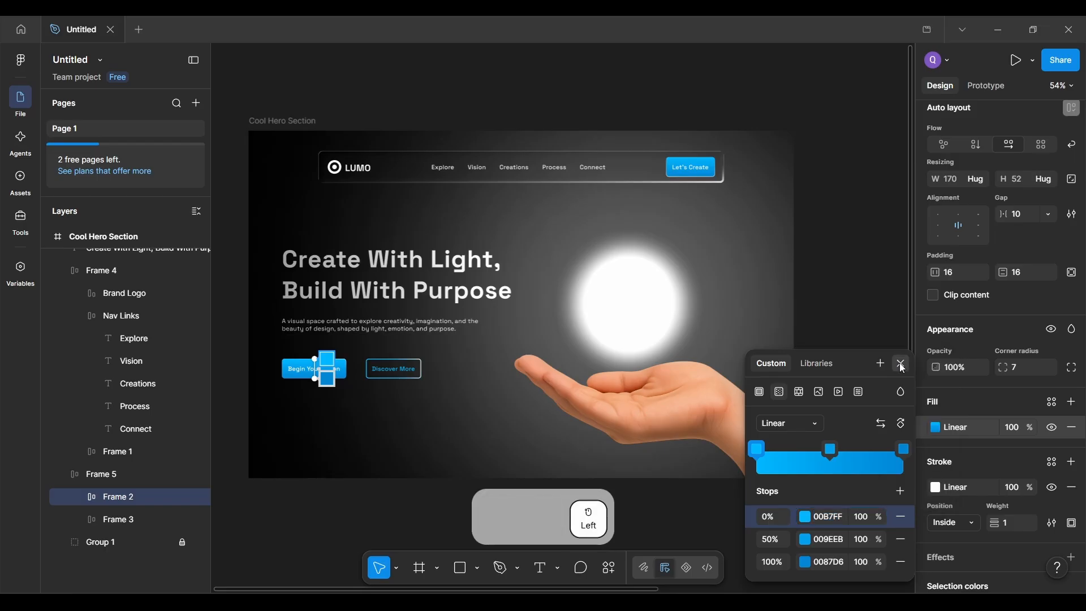
# Step: Set the third swatch's fill to the copied colour 00B7FF
pyautogui.scroll(-5, 759, 388)
pyautogui.scroll(10, 587, 339)
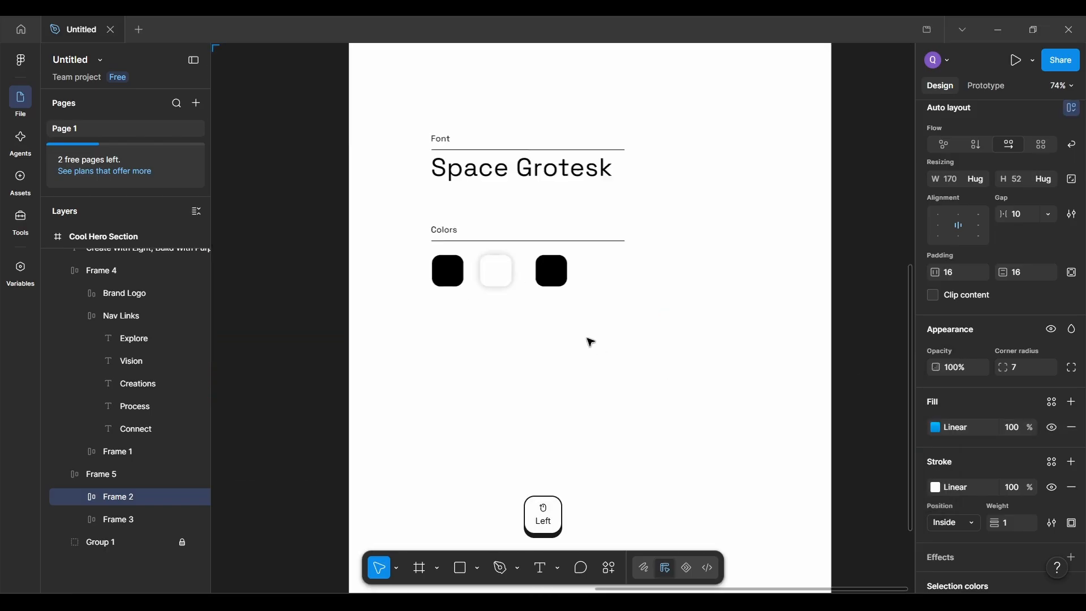
pyautogui.click(577, 304)
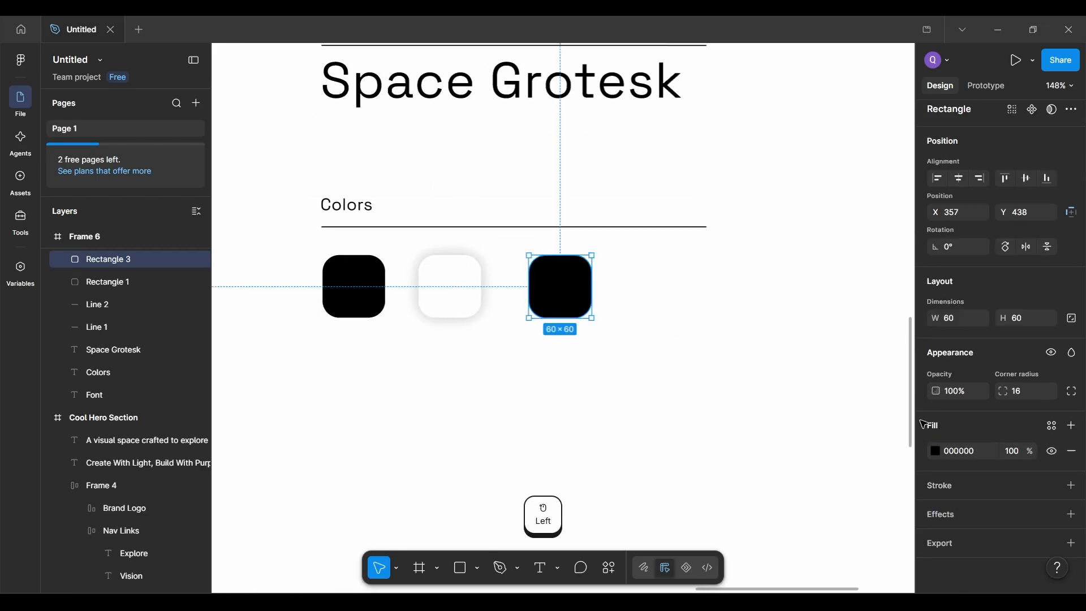
pyautogui.hotkey('ctrl', 'alt', 'F4')
pyautogui.click(981, 452)
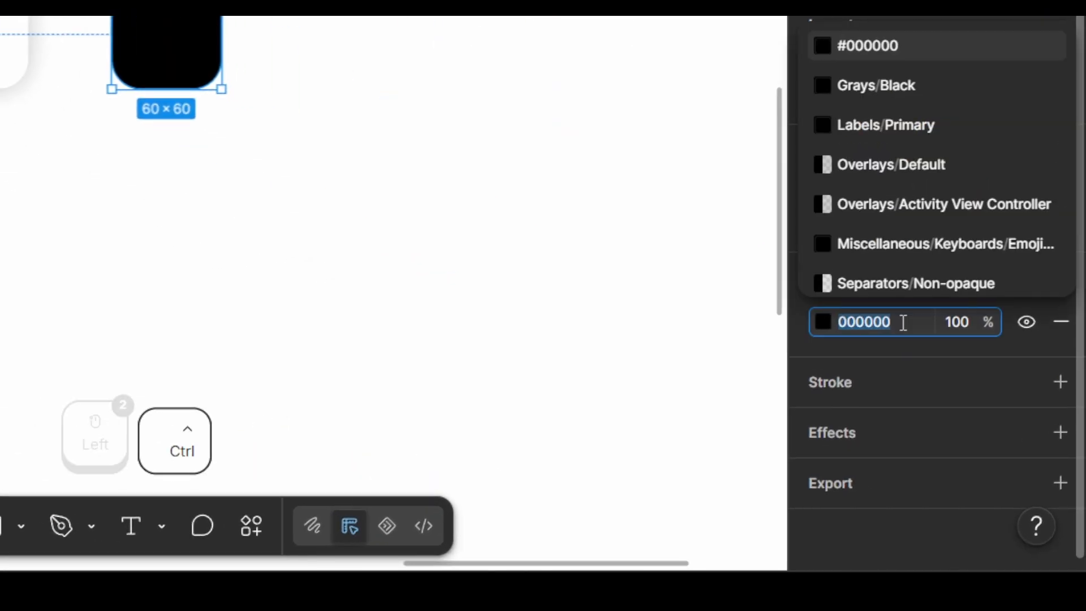
pyautogui.hotkey('ctrl', 'v')
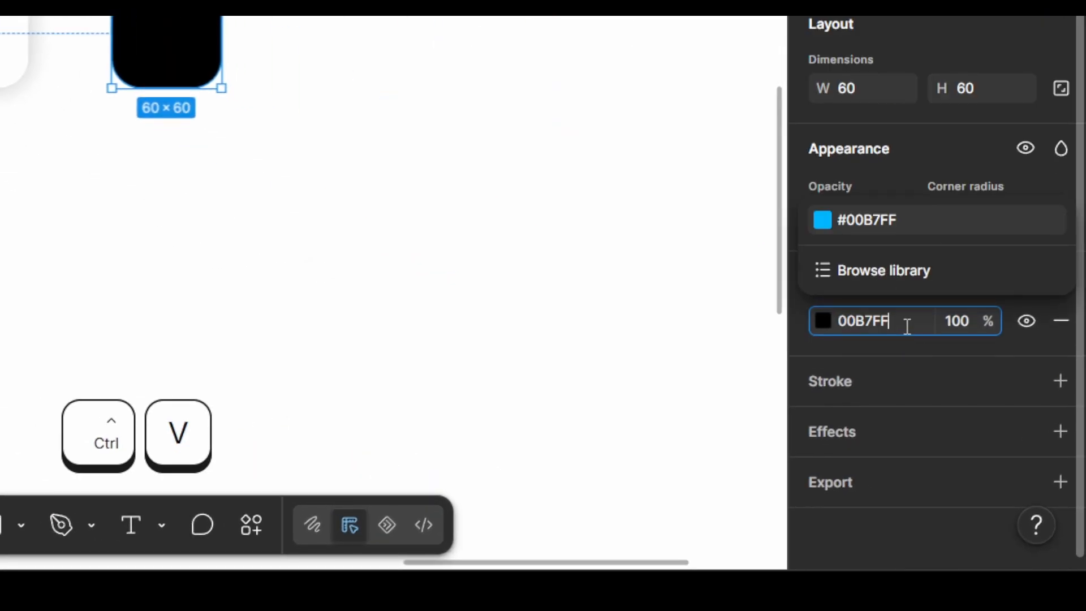
pyautogui.press('Return')
pyautogui.click(601, 162)
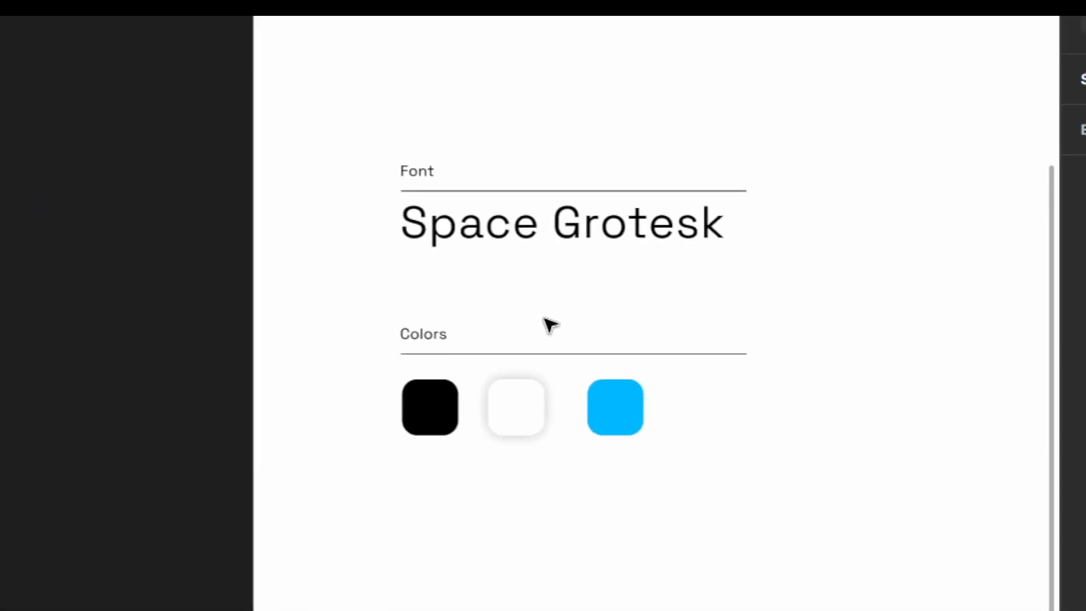
# Step: Shift the white swatch so it sits evenly spaced between the black and blue swatches
pyautogui.moveTo(350, 500); pyautogui.dragTo(717, 459)
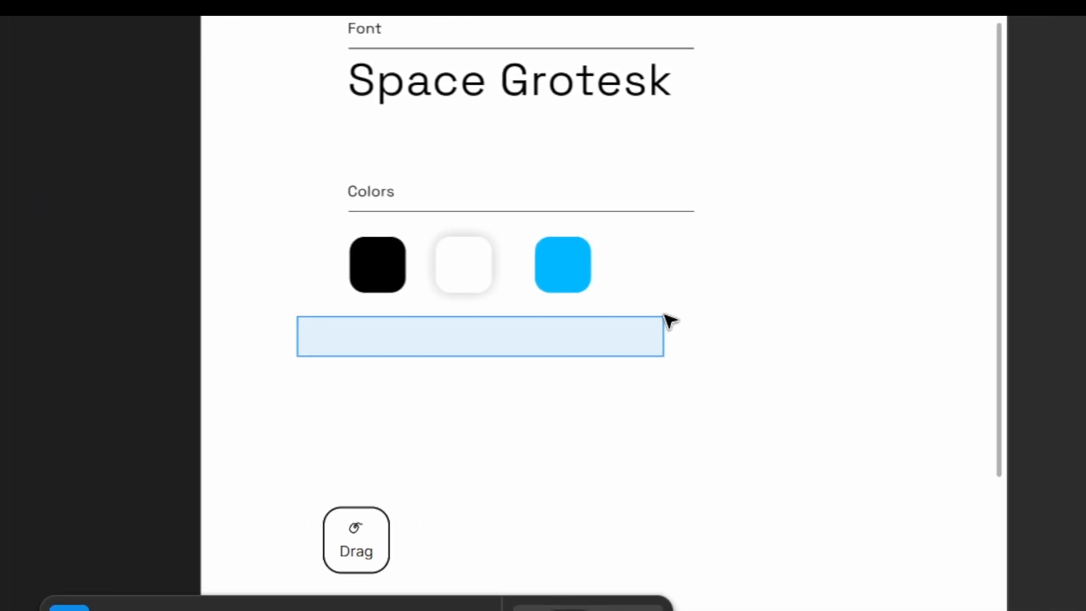
pyautogui.moveTo(670, 321); pyautogui.dragTo(640, 345)
pyautogui.click(471, 275)
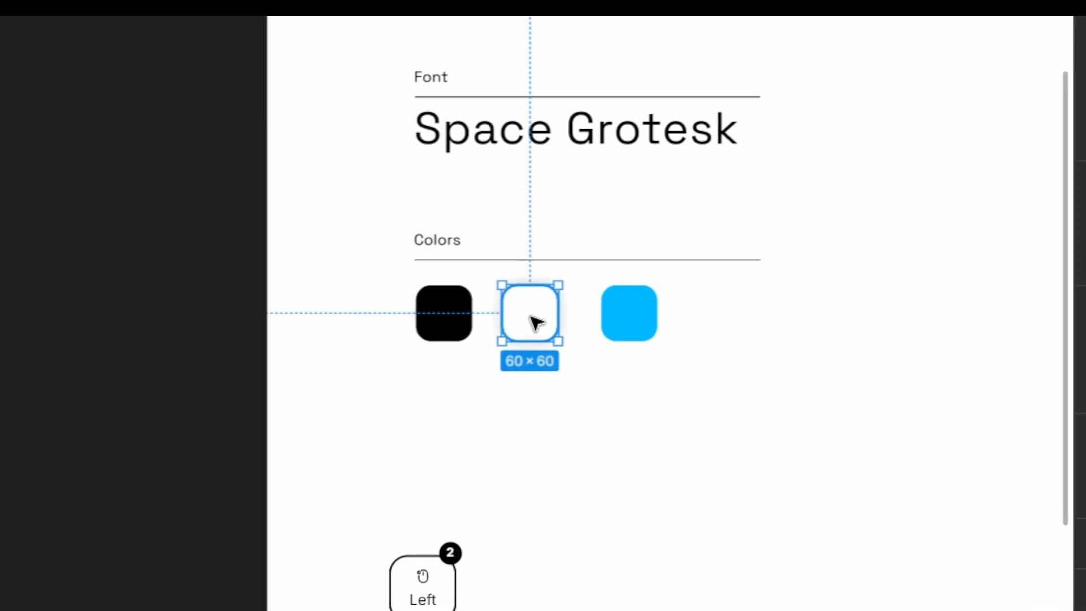
pyautogui.moveTo(530, 317); pyautogui.dragTo(537, 317)
pyautogui.click(598, 486)
# Step: Select all the font and colour elements in Frame 6 and move them closer to the frame's upper-left corner
pyautogui.scroll(-5, 598, 487)
pyautogui.scroll(-3, 597, 487)
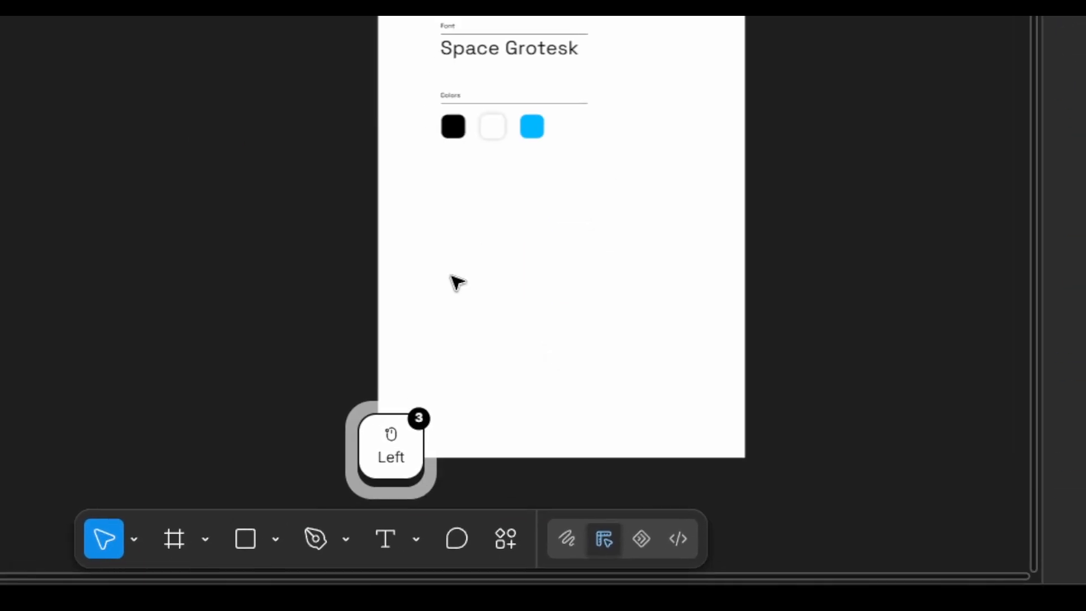
pyautogui.moveTo(404, 202); pyautogui.dragTo(571, 1)
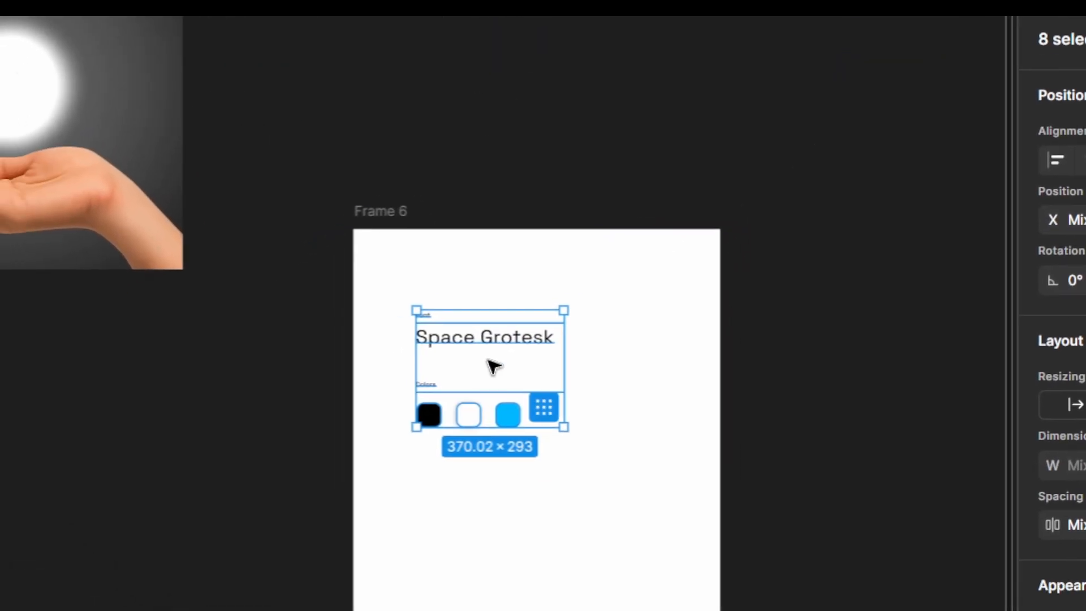
pyautogui.moveTo(487, 360); pyautogui.dragTo(461, 303)
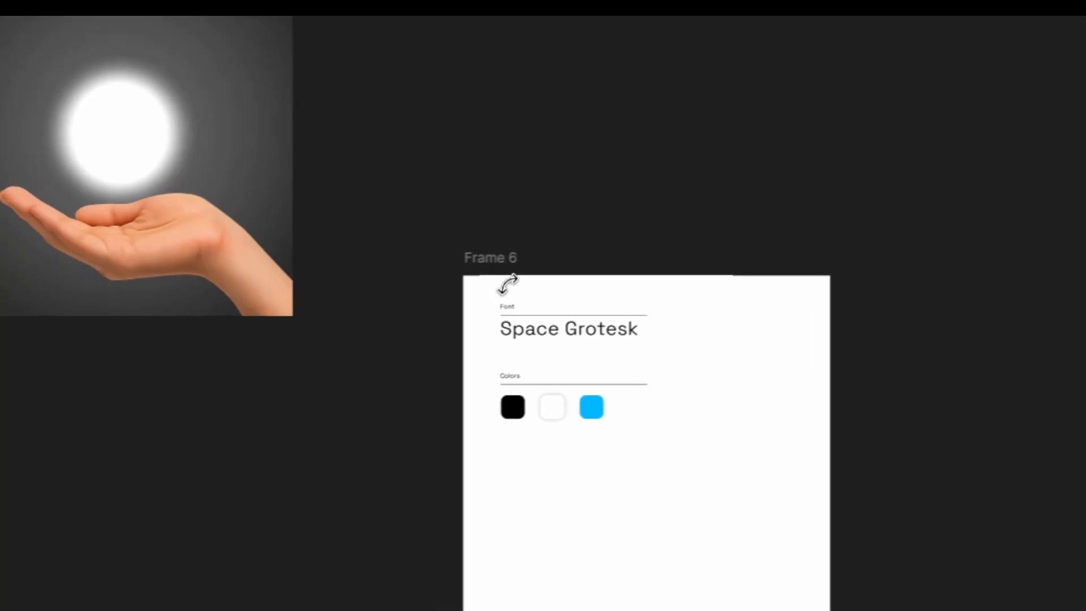
# Step: Shrink Frame 6 closely around its content, about 734 wide, and move it up beside the hero section
pyautogui.click(503, 257)
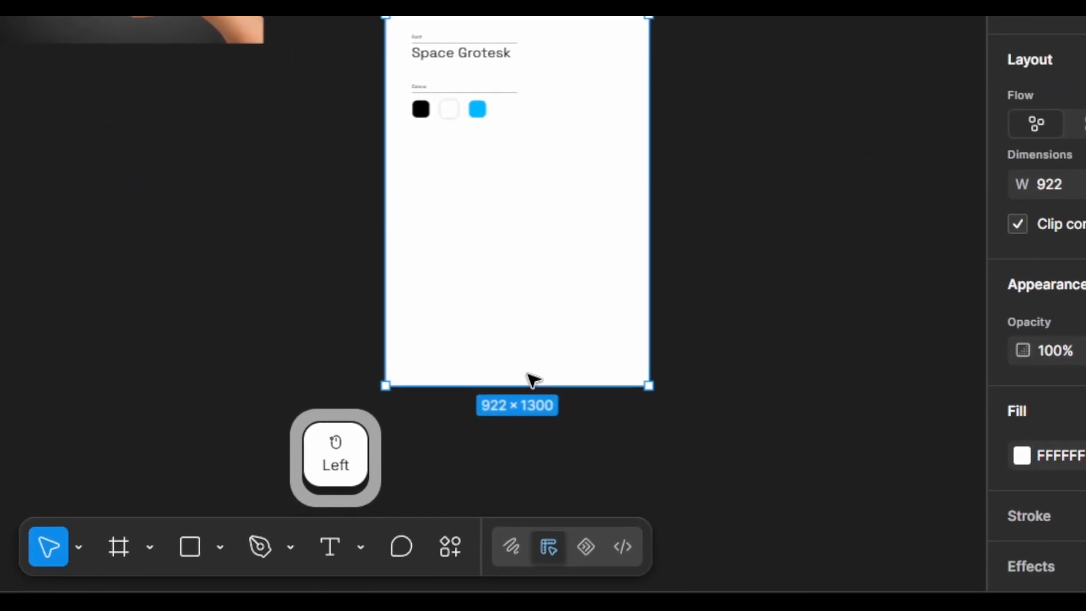
pyautogui.moveTo(529, 385); pyautogui.dragTo(530, 210)
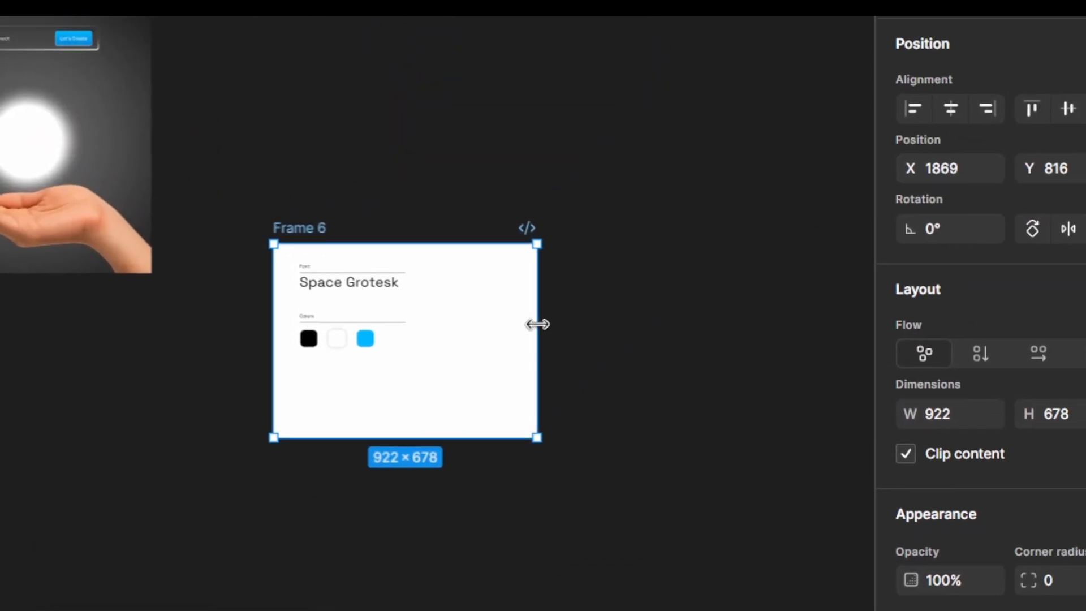
pyautogui.moveTo(537, 324); pyautogui.dragTo(483, 340)
pyautogui.moveTo(376, 437); pyautogui.dragTo(372, 417)
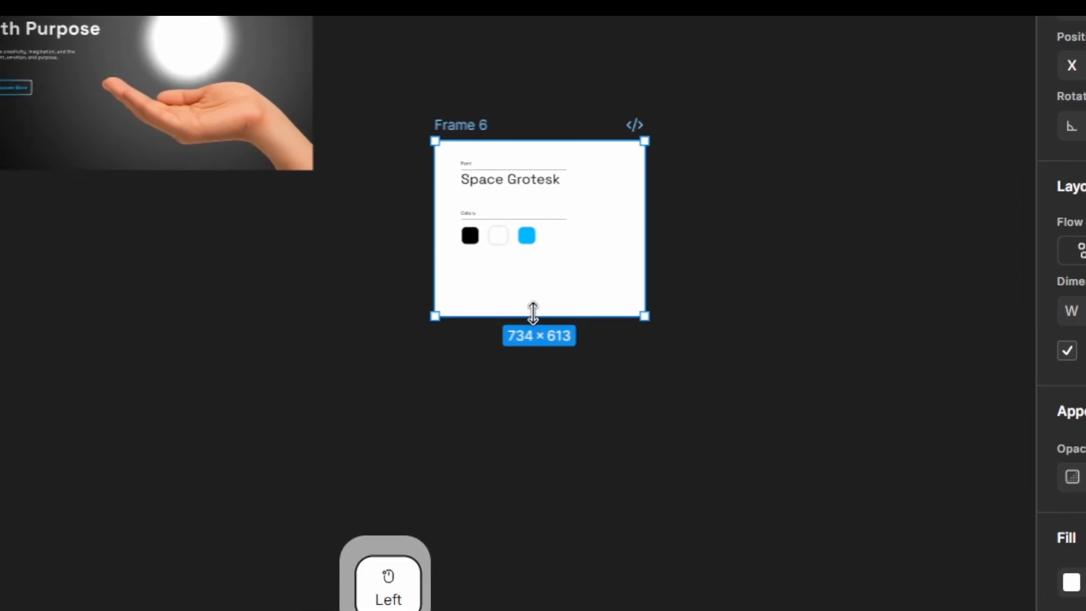
pyautogui.moveTo(533, 311); pyautogui.dragTo(639, 241)
pyautogui.click(374, 543)
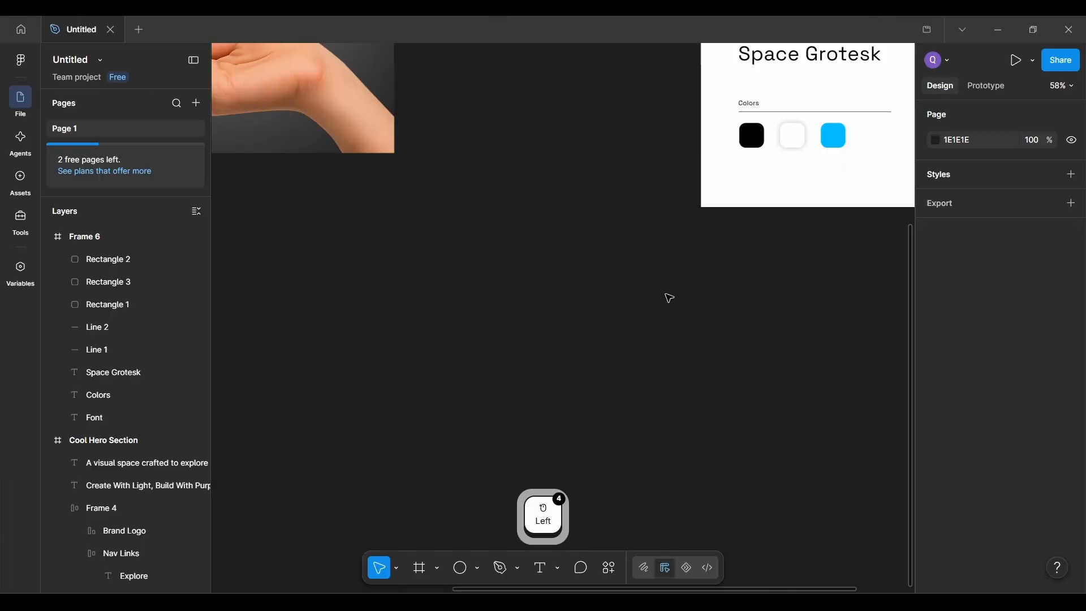
# Step: Draw a new frame about 1440 × 1077 below the hero section, left-aligned with it at X 0, Y 1250
pyautogui.hscroll(-1, 663, 293)
pyautogui.scroll(-4, 665, 296)
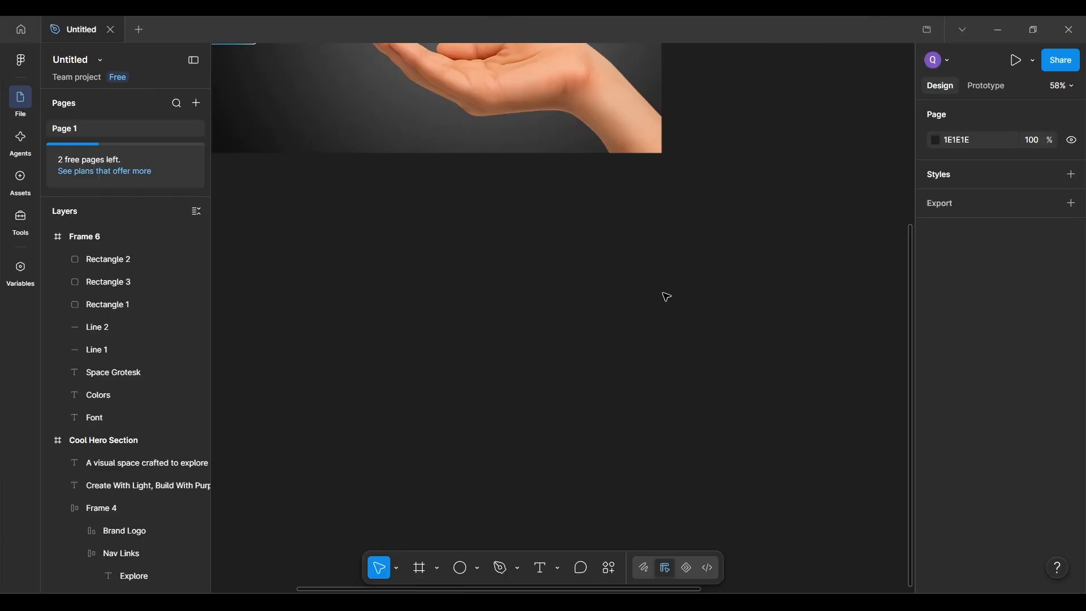
pyautogui.scroll(-5, 664, 296)
pyautogui.keyDown('ctrl'); pyautogui.scroll(3, 495, 312); pyautogui.keyUp('ctrl')
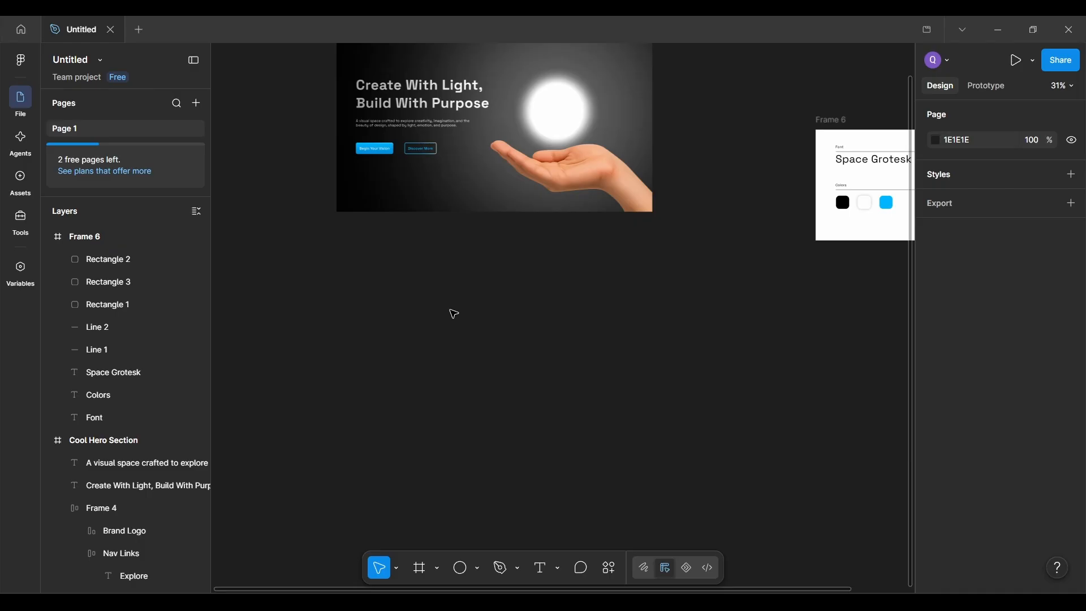
pyautogui.press('f')
pyautogui.hscroll(-1, 385, 336)
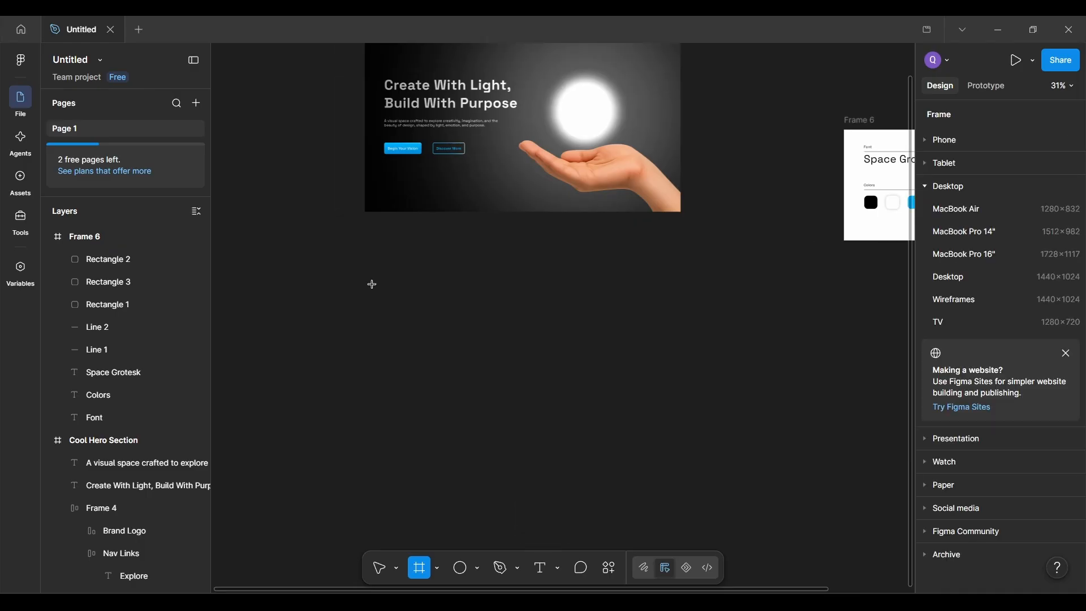
pyautogui.moveTo(365, 285); pyautogui.dragTo(435, 332)
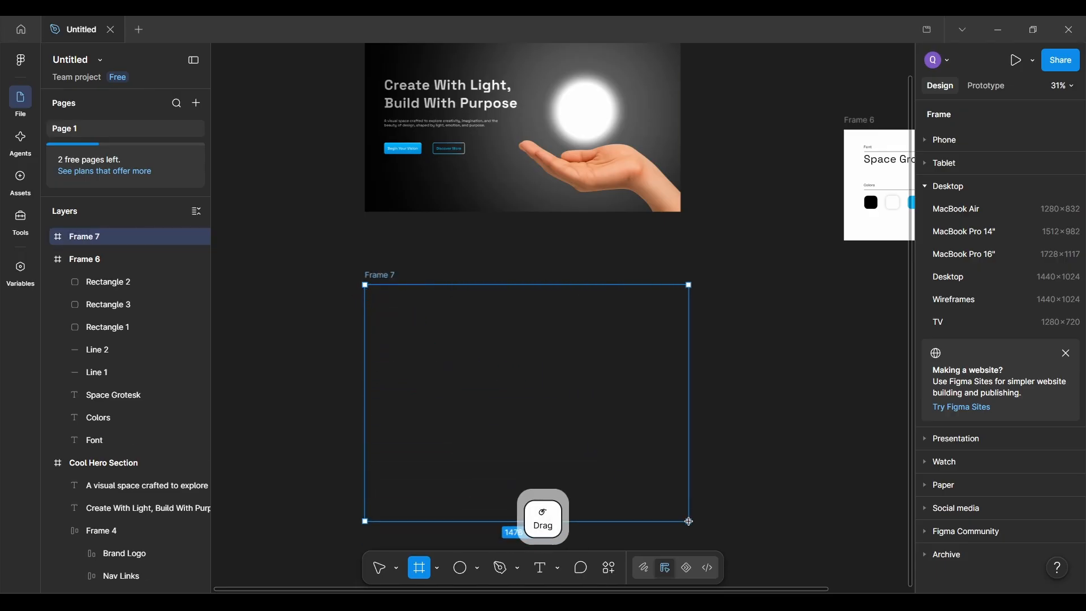
pyautogui.moveTo(683, 520); pyautogui.dragTo(684, 520)
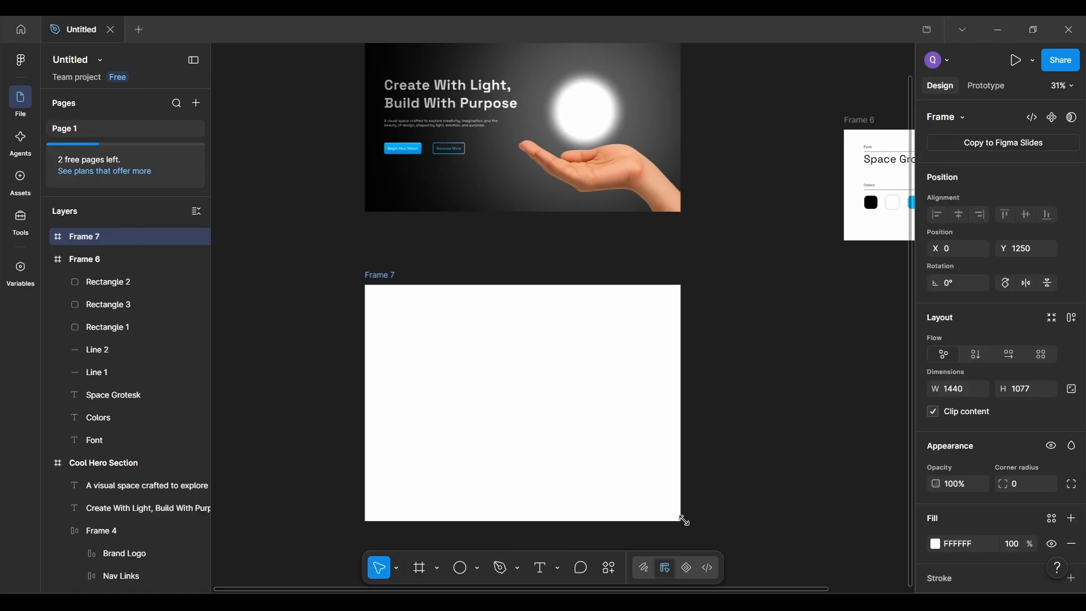
pyautogui.scroll(-3, 682, 313)
pyautogui.scroll(3, 616, 342)
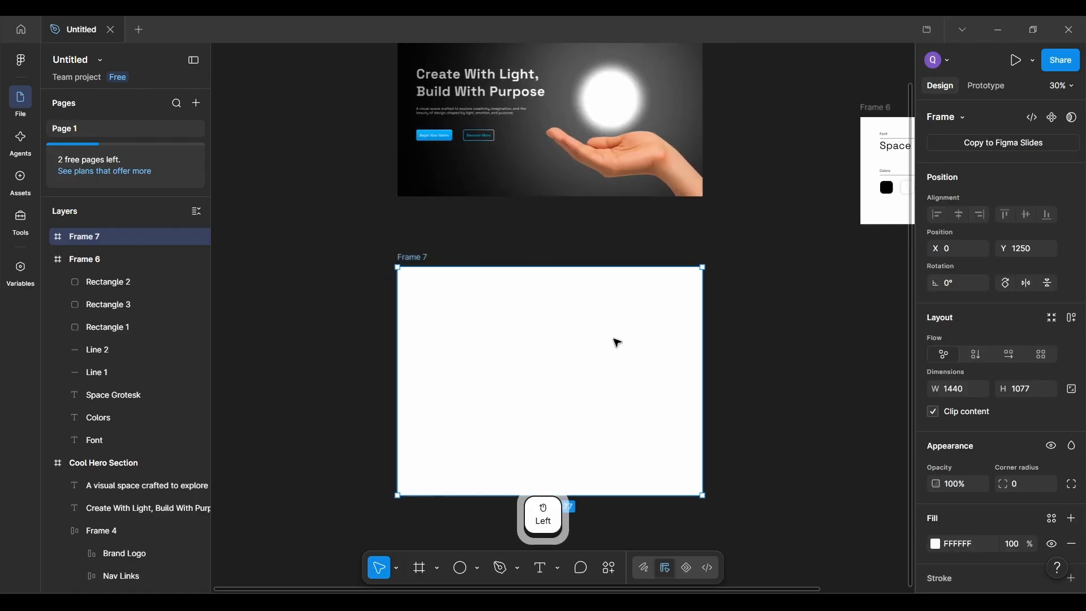
pyautogui.scroll(2, 421, 277)
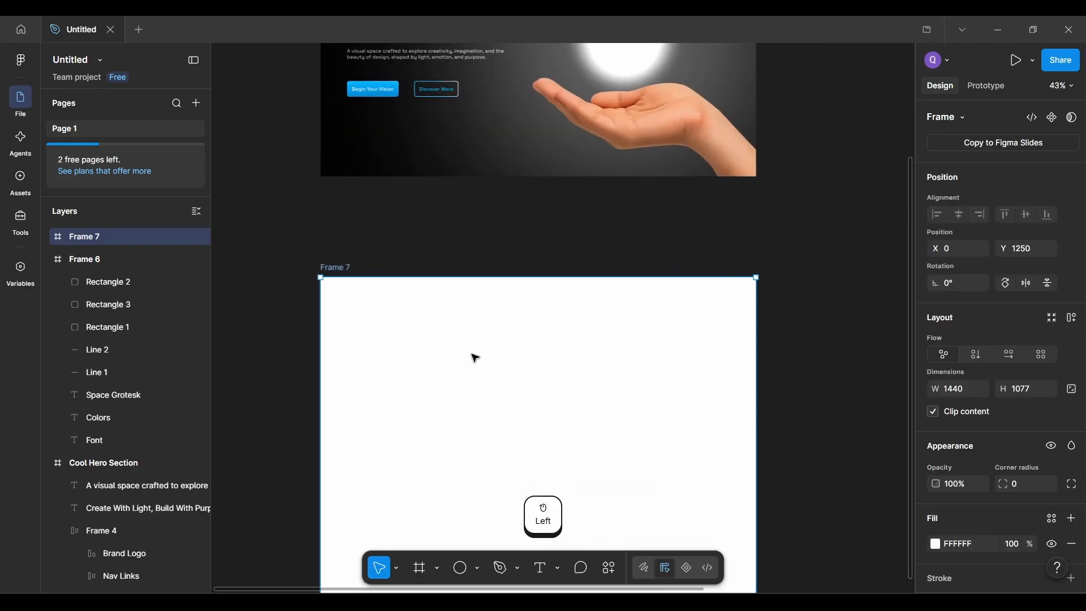
pyautogui.scroll(-2, 553, 371)
pyautogui.rightClick(548, 367)
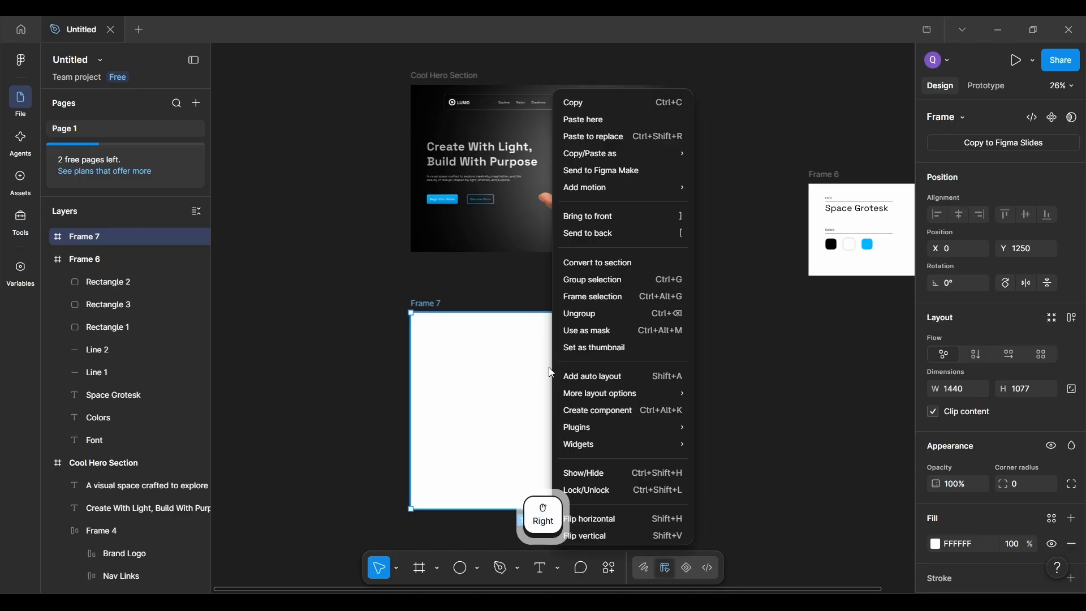
pyautogui.click(501, 383)
pyautogui.moveTo(755, 379); pyautogui.dragTo(728, 393)
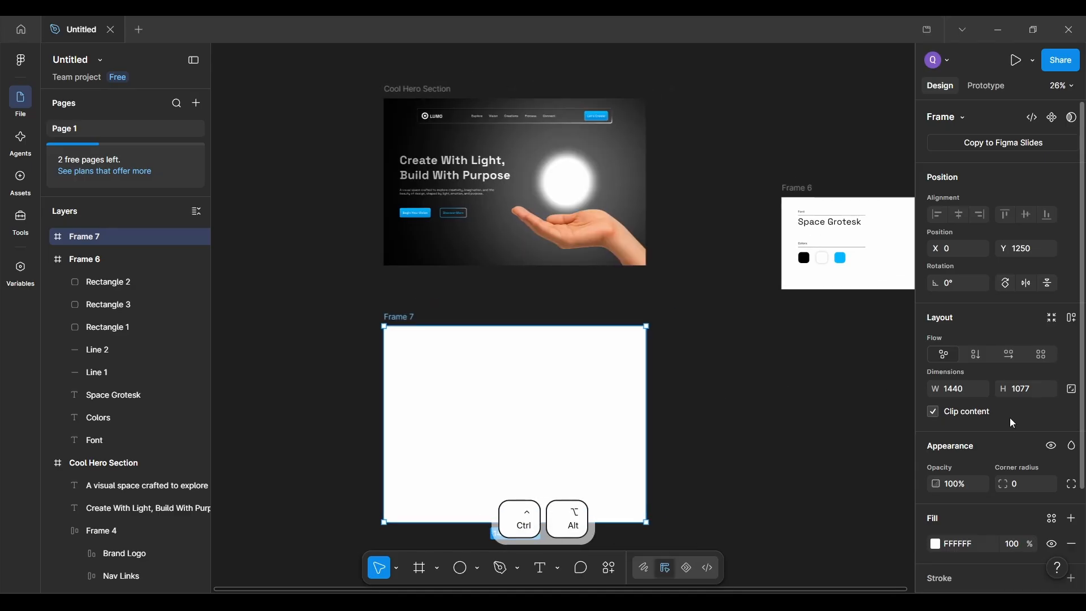
pyautogui.hotkey('ctrl', 'alt', 'F4')
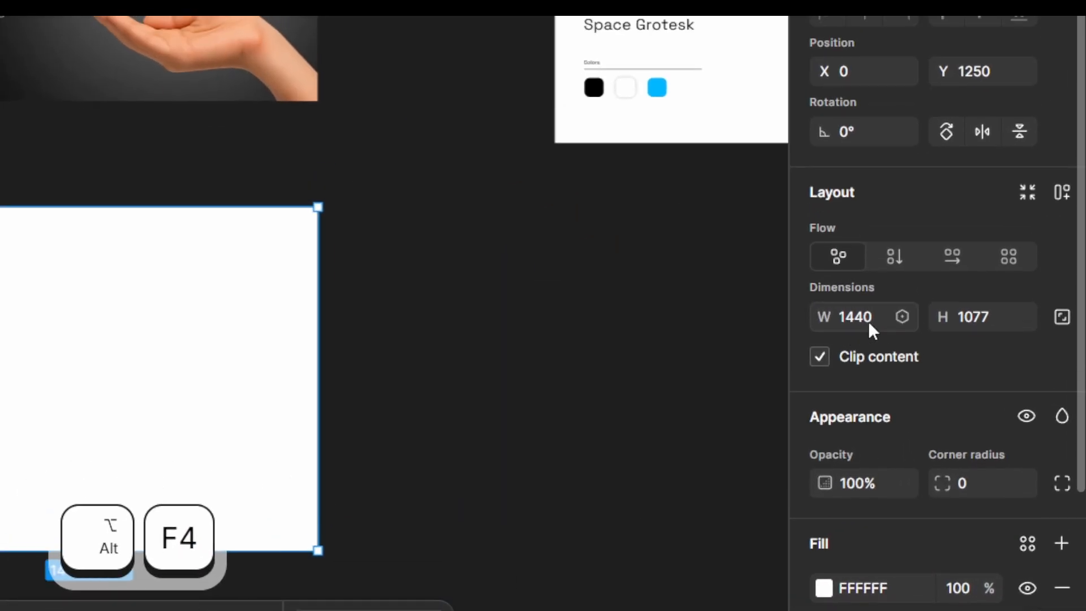
# Step: Set the new frame below the hero section to 1440 wide and 917 high
pyautogui.click(968, 391)
pyautogui.doubleClick(879, 321)
pyautogui.write('1440')
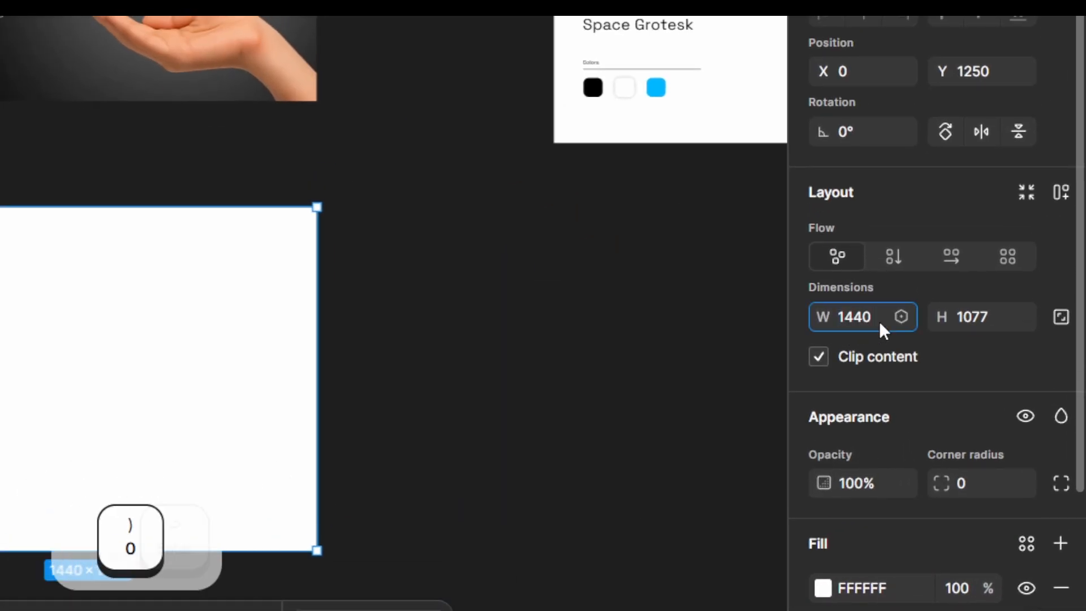
pyautogui.press('Return')
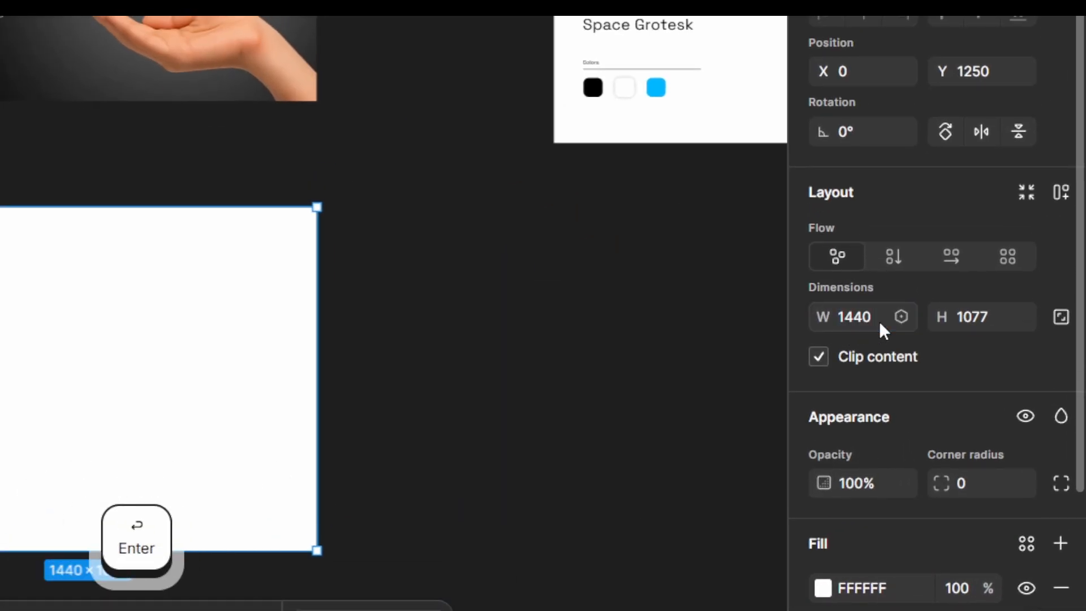
pyautogui.doubleClick(993, 322)
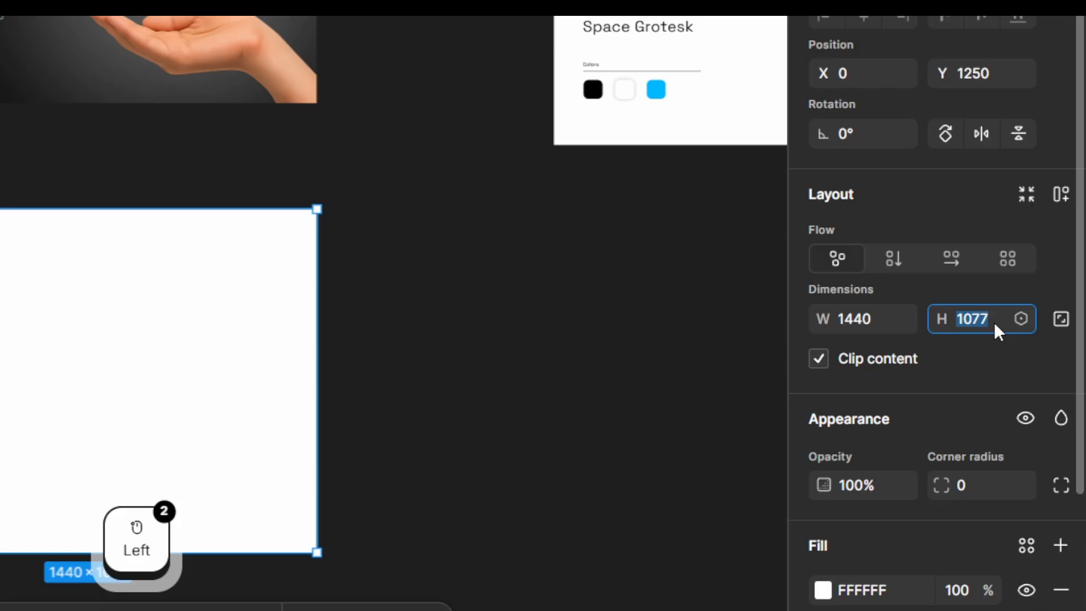
pyautogui.write('91')
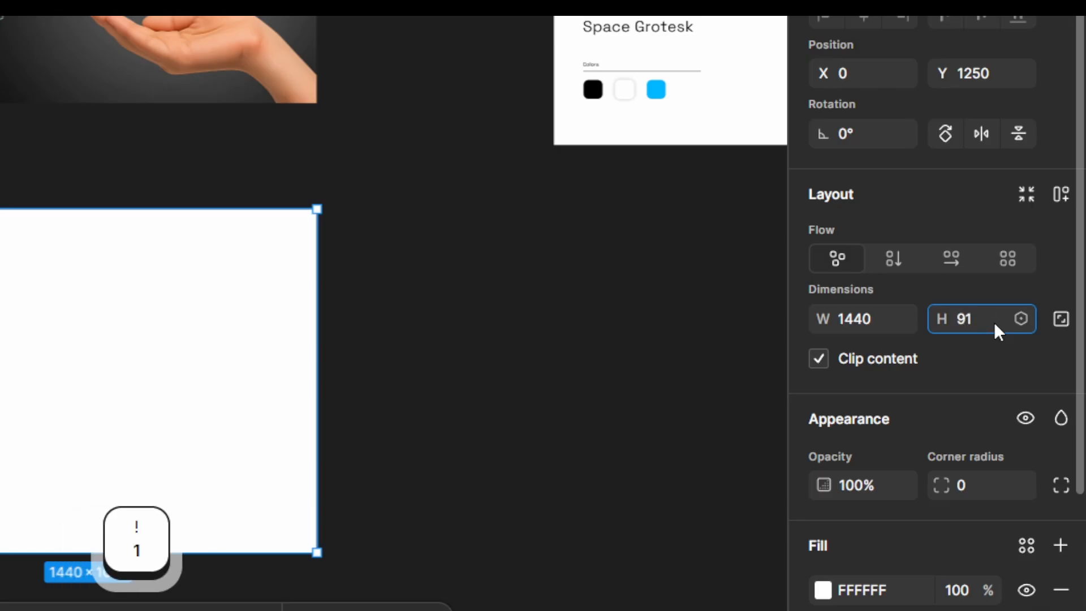
pyautogui.write('7')
pyautogui.press('Return')
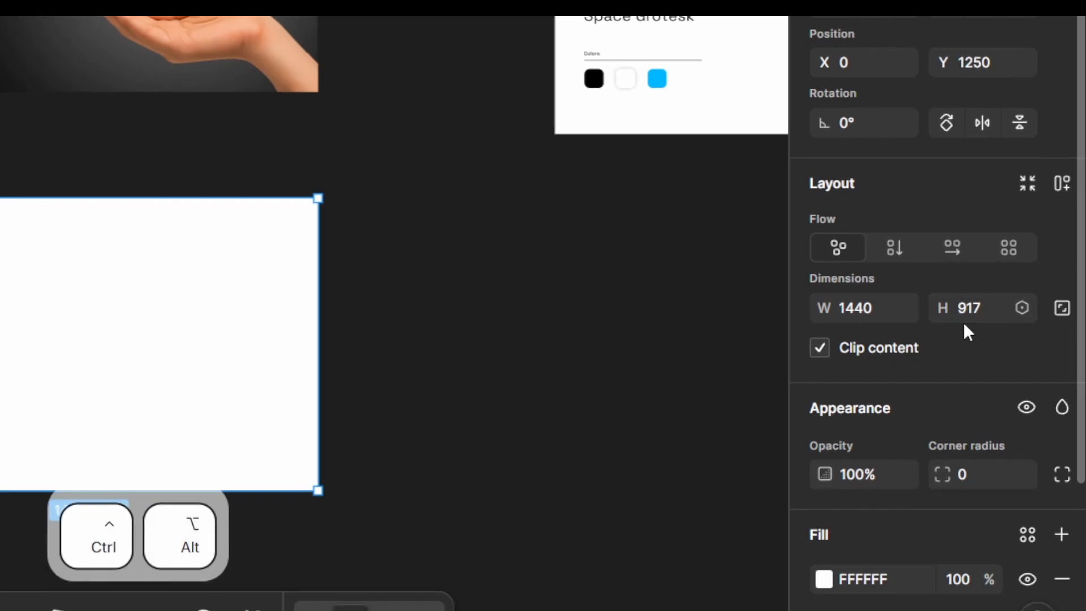
pyautogui.hotkey('ctrl', 'alt', 'F4')
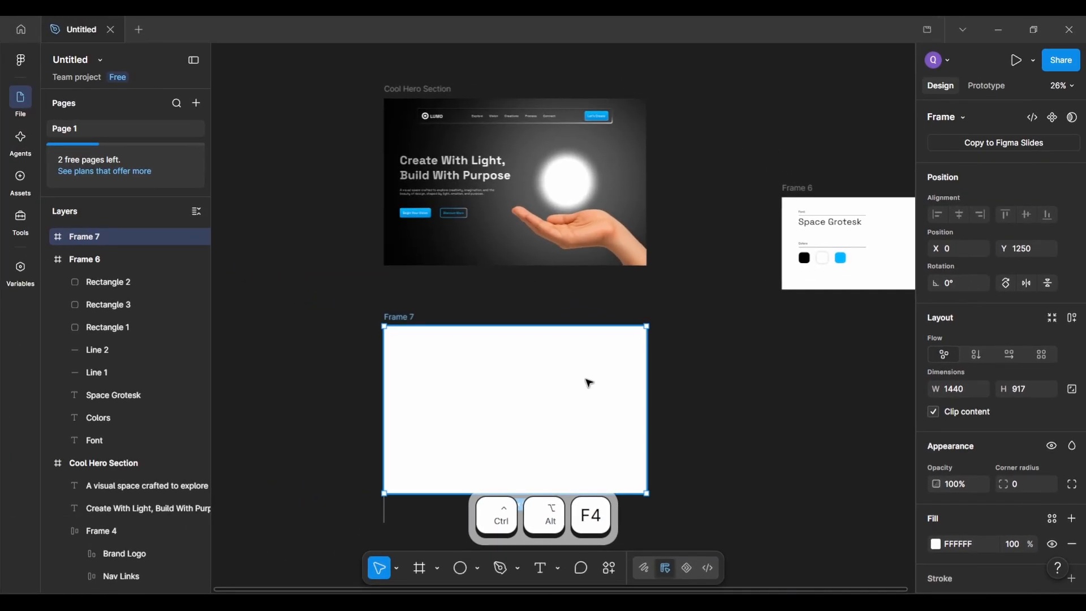
# Step: Fill Frame 7 with black (#000000) sampled from the black swatch in the style guide frame
pyautogui.click(586, 381)
pyautogui.scroll(-1, 586, 382)
pyautogui.scroll(5, 587, 382)
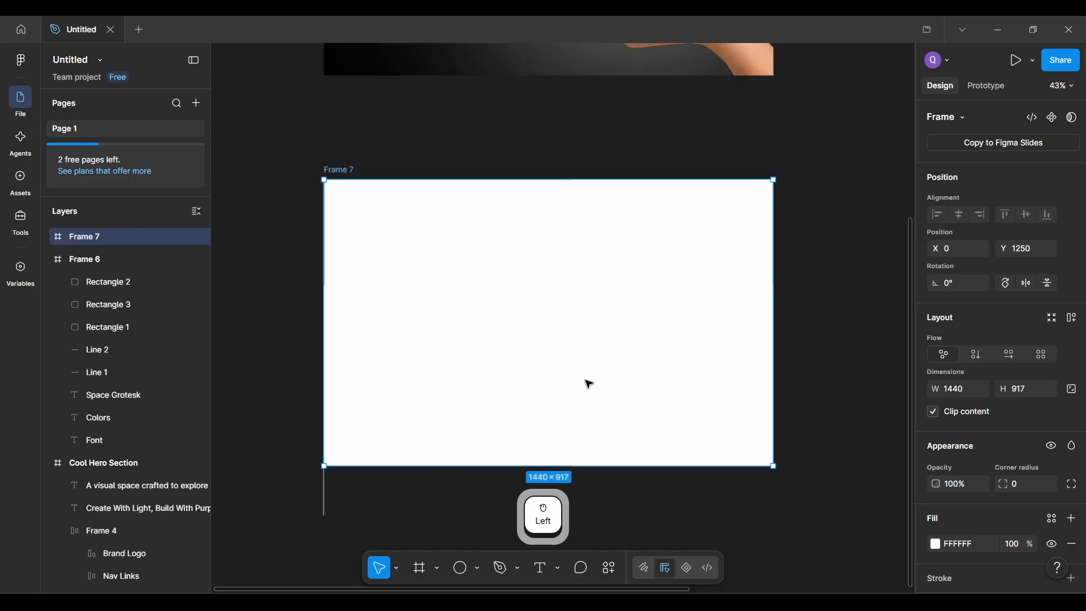
pyautogui.hscroll(-1, 587, 382)
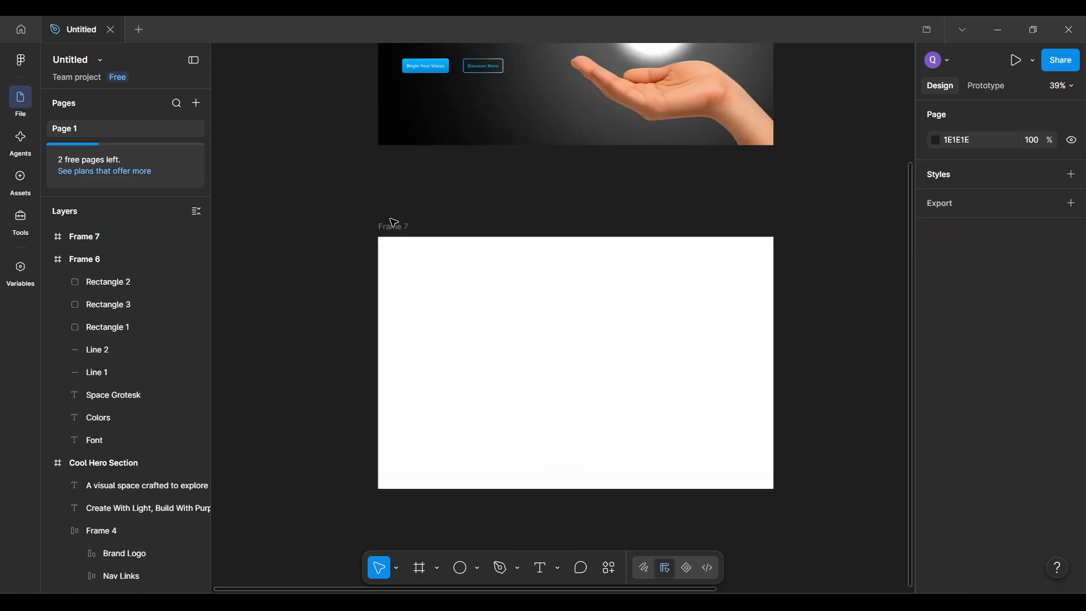
pyautogui.click(394, 225)
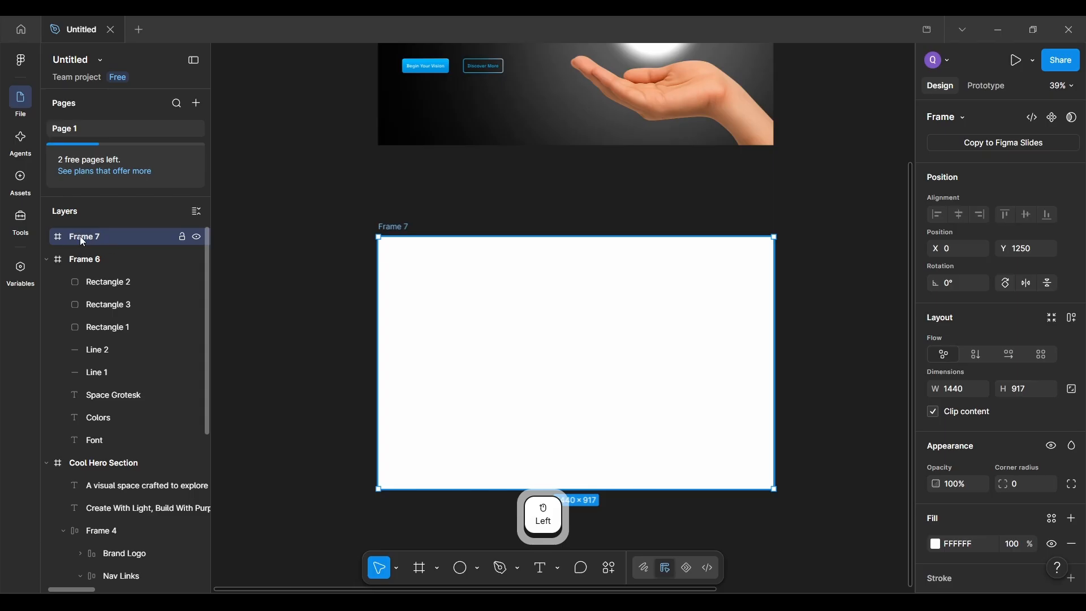
pyautogui.hscroll(1, 534, 350)
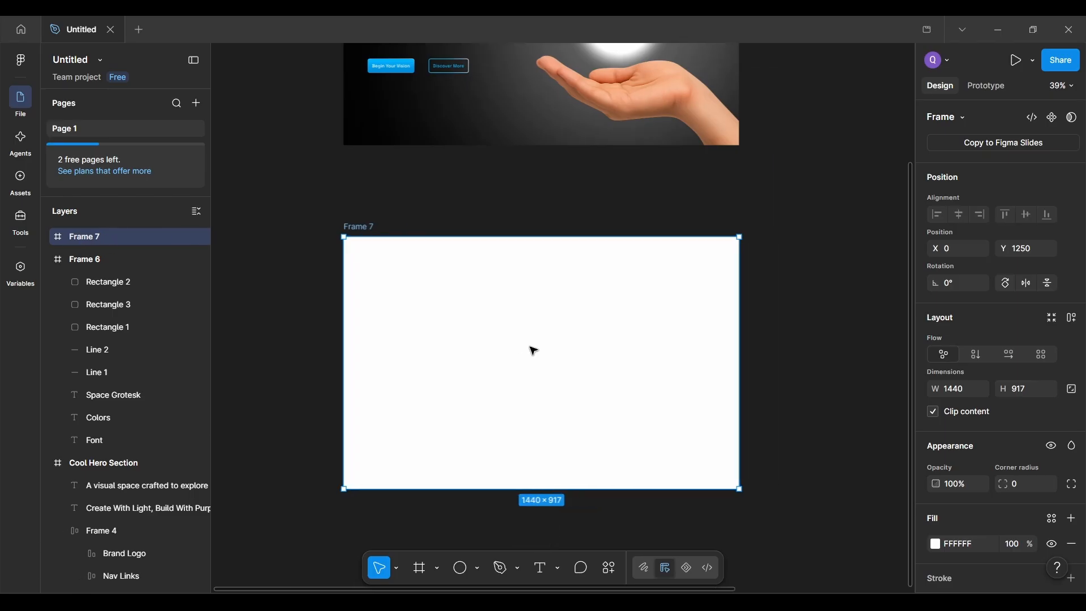
pyautogui.press('i')
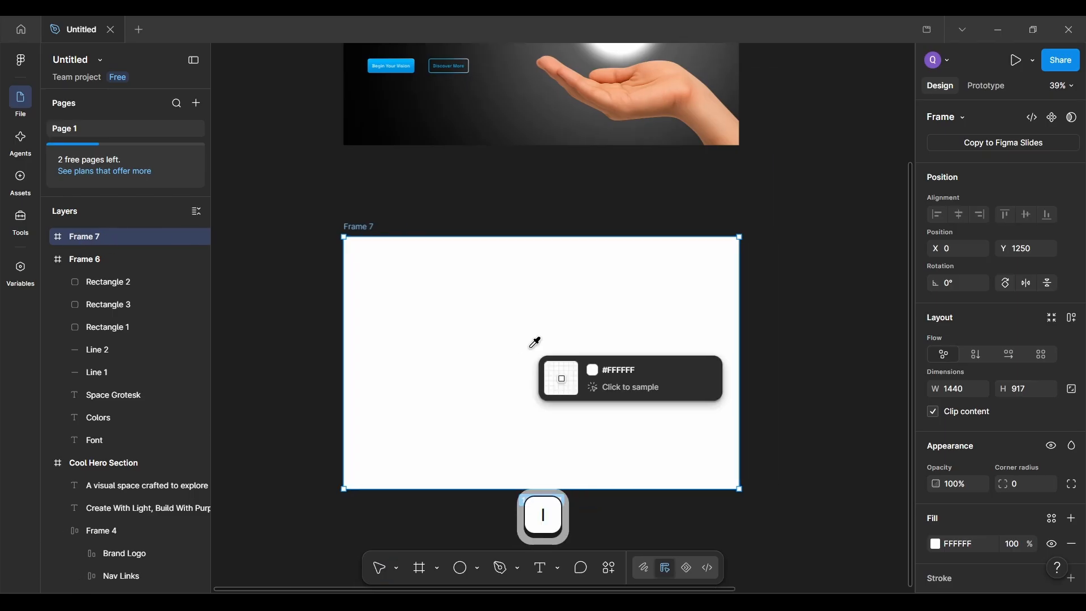
pyautogui.scroll(-3, 530, 348)
pyautogui.scroll(4, 530, 348)
pyautogui.hscroll(5, 530, 348)
pyautogui.scroll(3, 530, 348)
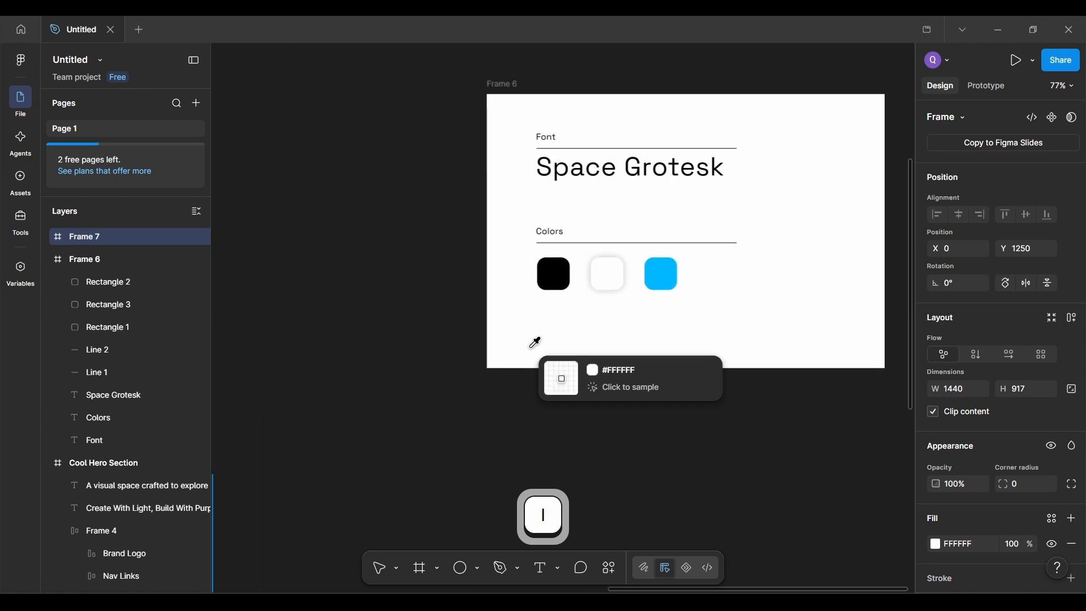
pyautogui.scroll(1, 530, 348)
pyautogui.hscroll(1, 530, 348)
pyautogui.scroll(3, 539, 282)
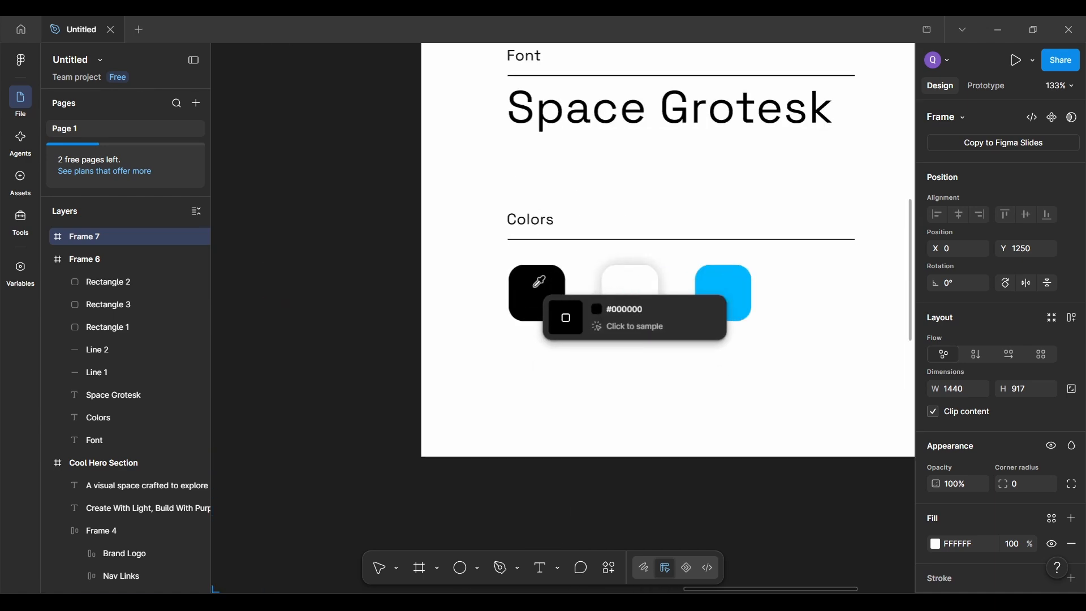
pyautogui.click(539, 298)
pyautogui.scroll(-4, 539, 298)
pyautogui.hscroll(-8, 539, 299)
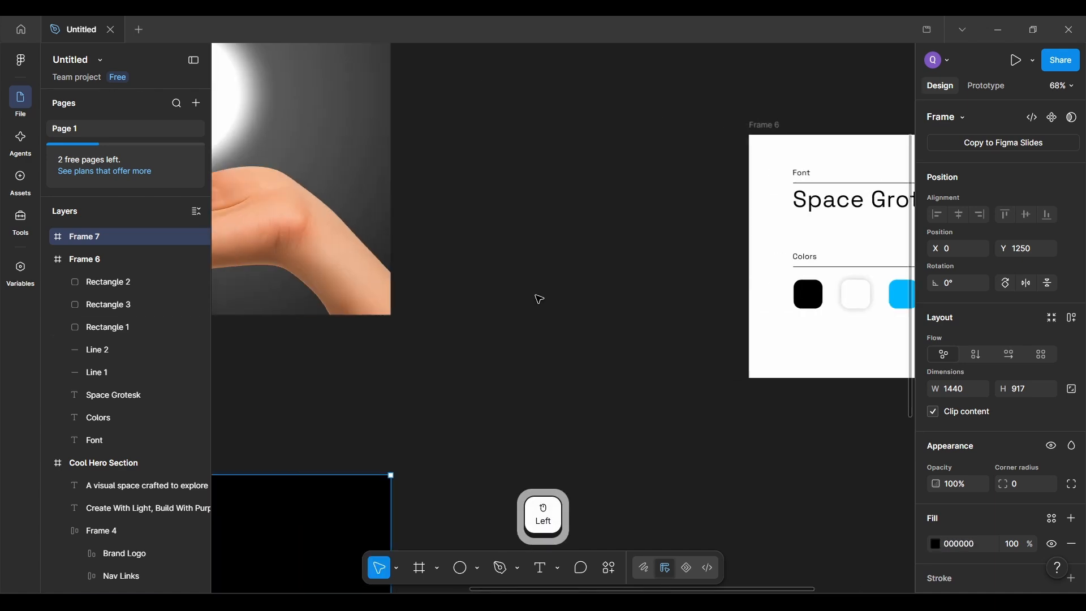
pyautogui.scroll(-4, 539, 299)
pyautogui.scroll(-4, 539, 298)
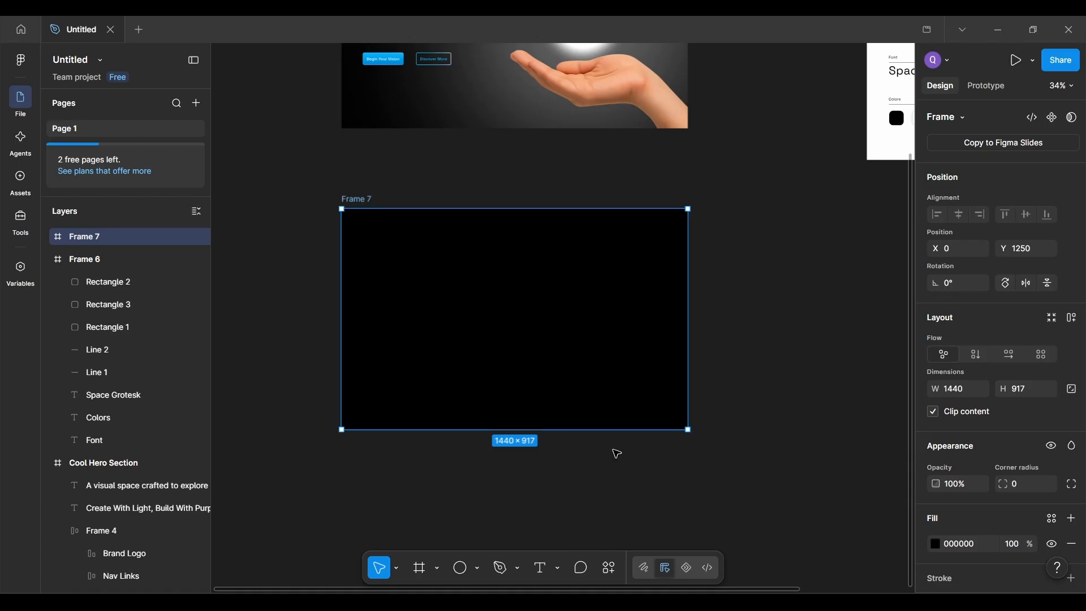
# Step: Copy the LUMO brand logo from the hero's navigation bar into Frame 7, placing it at about X 209, Y 72
pyautogui.click(647, 470)
pyautogui.scroll(-2, 649, 470)
pyautogui.click(564, 342)
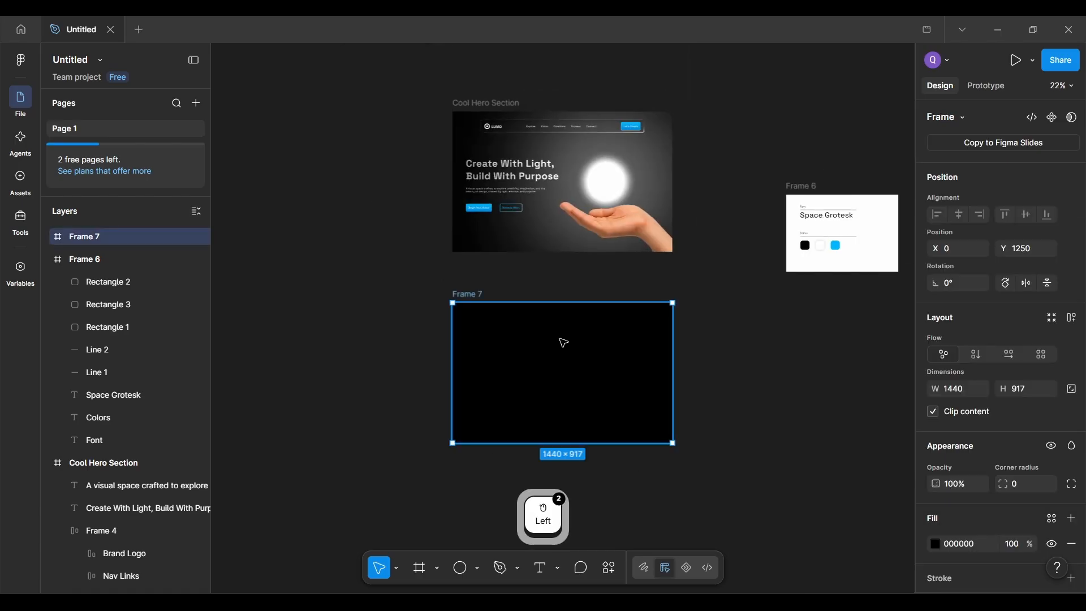
pyautogui.scroll(2, 564, 343)
pyautogui.scroll(1, 564, 342)
pyautogui.hscroll(1, 564, 342)
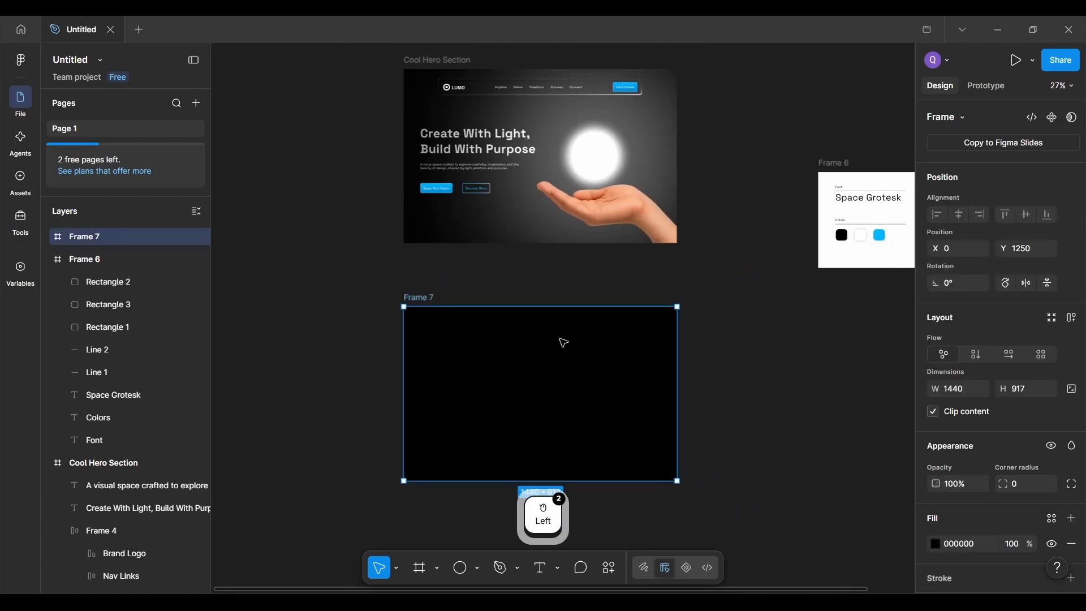
pyautogui.scroll(3, 544, 351)
pyautogui.scroll(3, 510, 198)
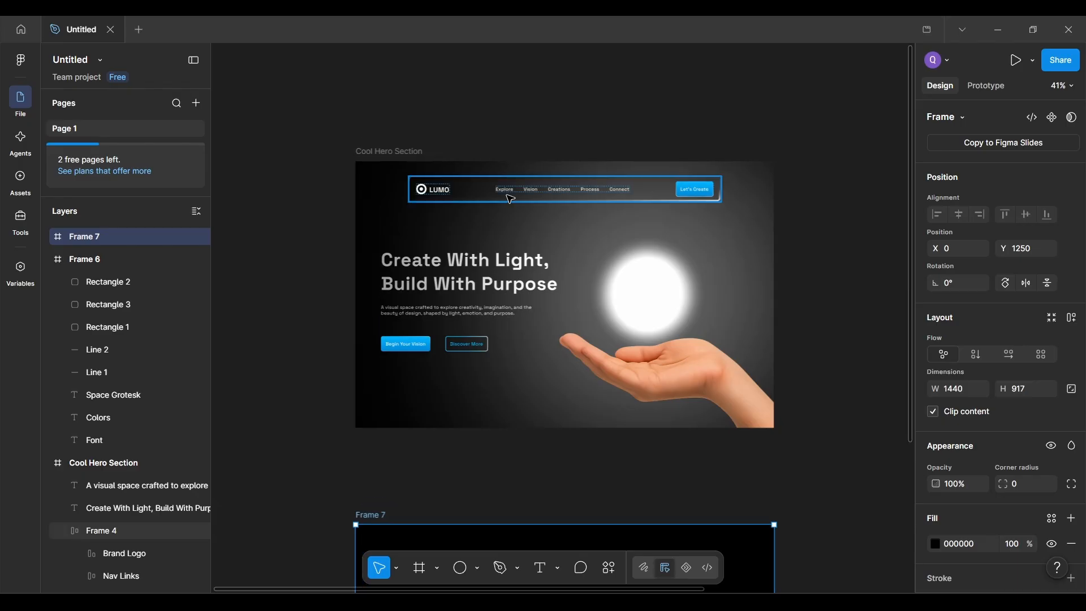
pyautogui.scroll(2, 447, 194)
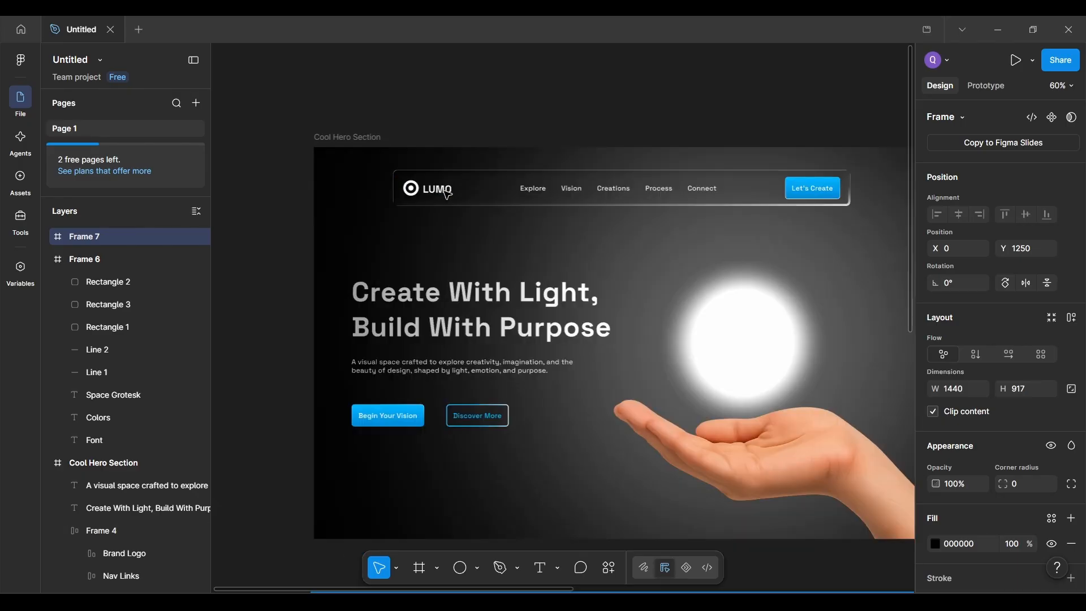
pyautogui.doubleClick(436, 191)
pyautogui.scroll(-2, 436, 191)
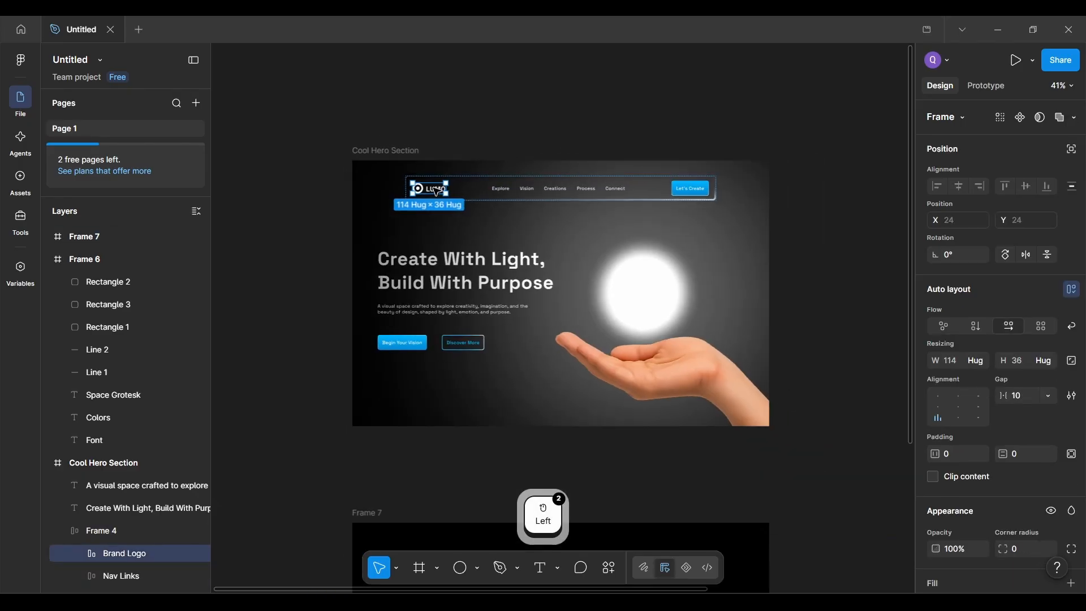
pyautogui.scroll(-1, 433, 143)
pyautogui.scroll(4, 433, 159)
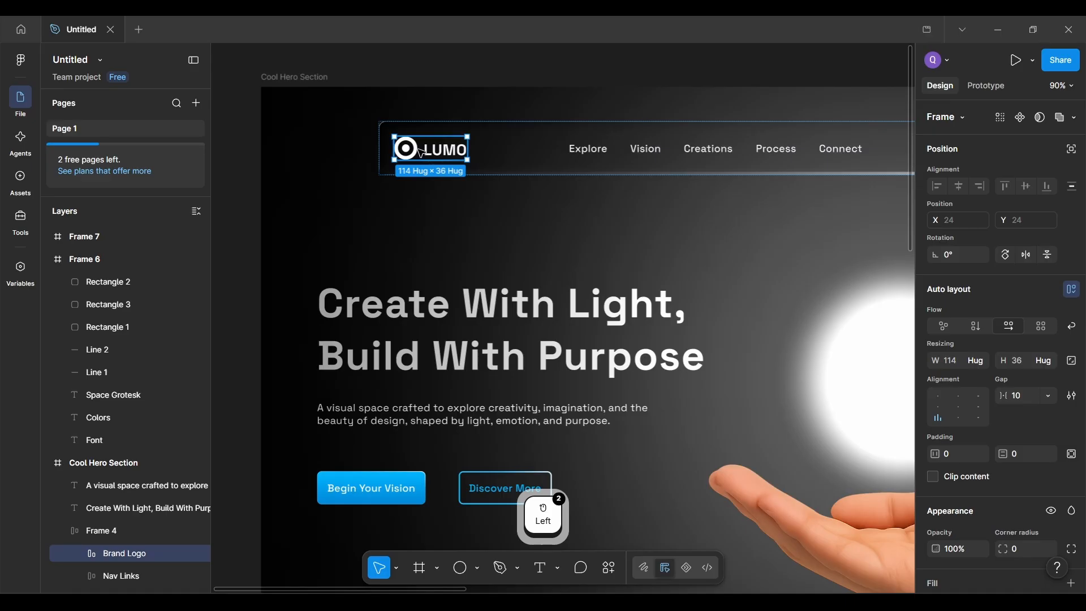
pyautogui.moveTo(423, 152); pyautogui.dragTo(459, 591)
pyautogui.moveTo(456, 607); pyautogui.dragTo(420, 432)
pyautogui.scroll(-1, 418, 428)
pyautogui.scroll(2, 419, 429)
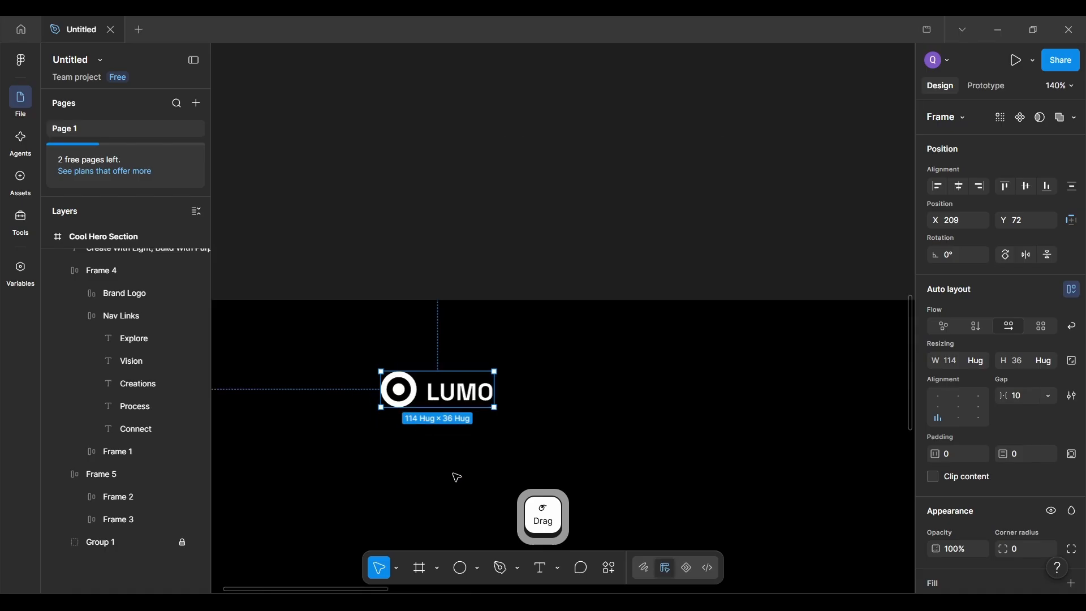
pyautogui.click(454, 474)
pyautogui.scroll(-2, 453, 473)
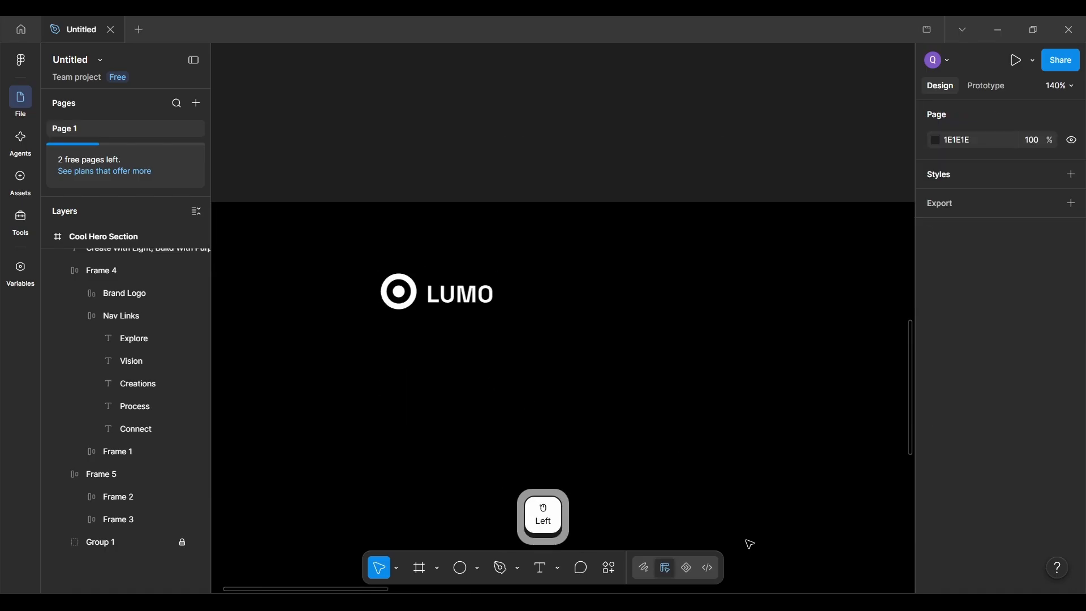
# Step: Duplicate only the ring symbol from the copied LUMO logo into empty space to the right of it in Frame 7
pyautogui.click(439, 287)
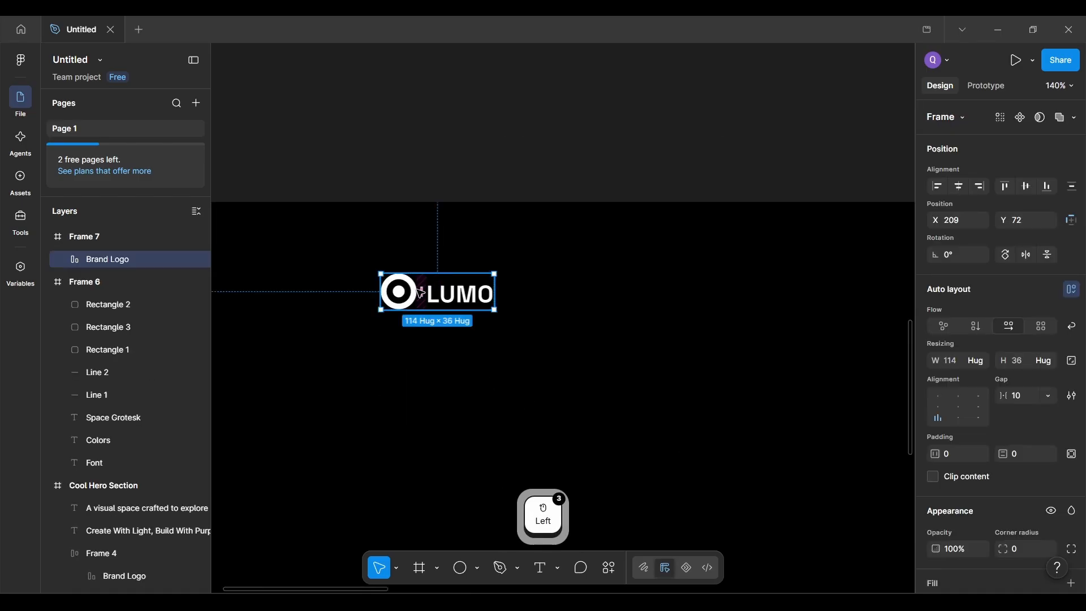
pyautogui.click(400, 294)
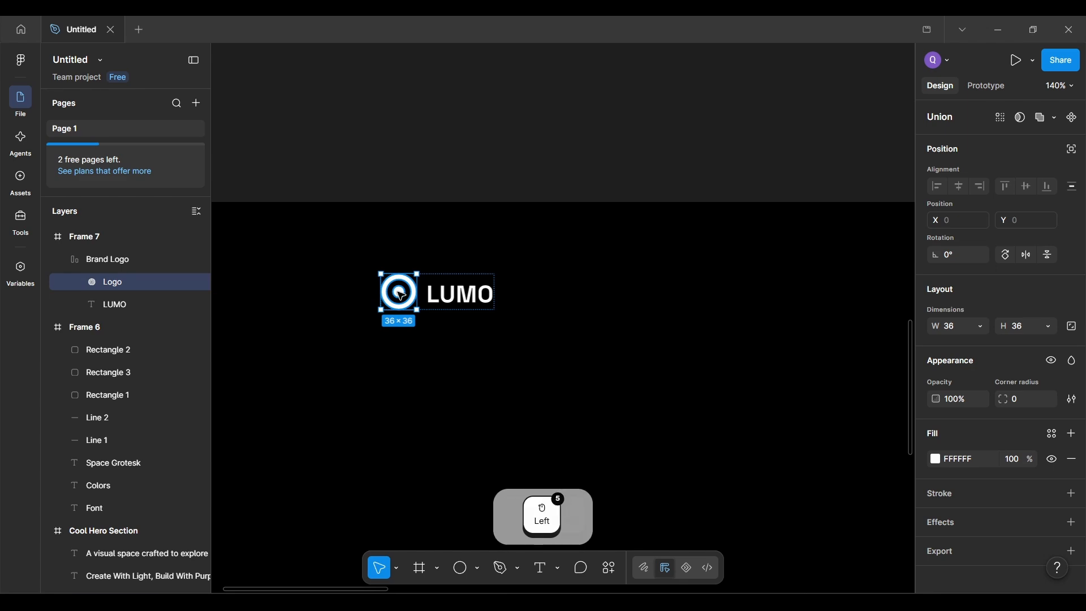
pyautogui.moveTo(400, 294); pyautogui.dragTo(672, 351)
pyautogui.hscroll(3, 671, 351)
pyautogui.click(630, 381)
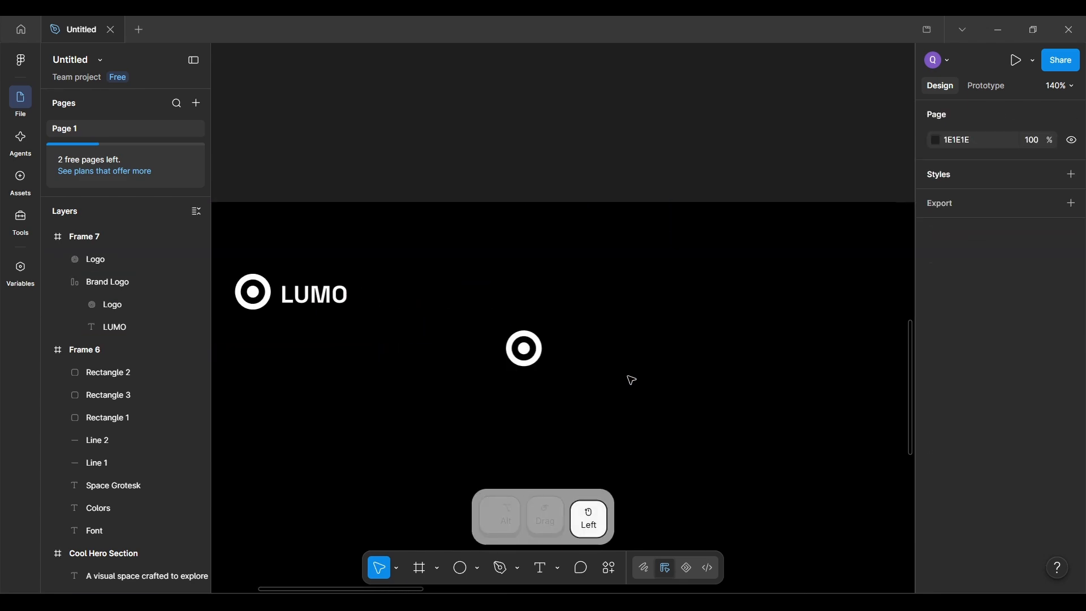
pyautogui.scroll(3, 628, 379)
pyautogui.click(463, 340)
pyautogui.click(610, 354)
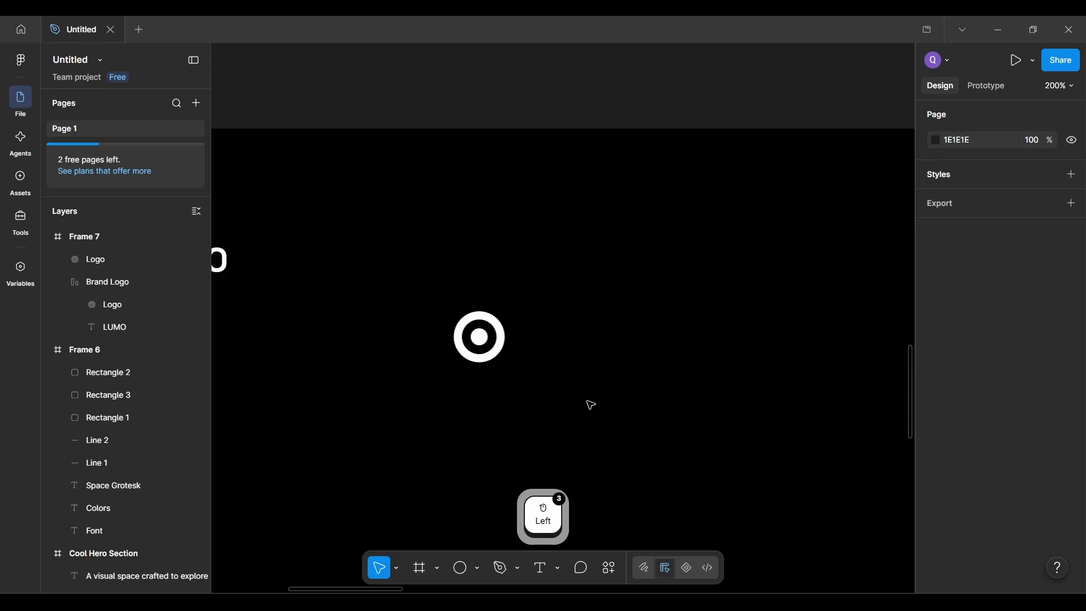
# Step: Draw an ellipse about 42 × 37 to the right of the duplicated ring symbol and narrow it to about 32 wide
pyautogui.press('o')
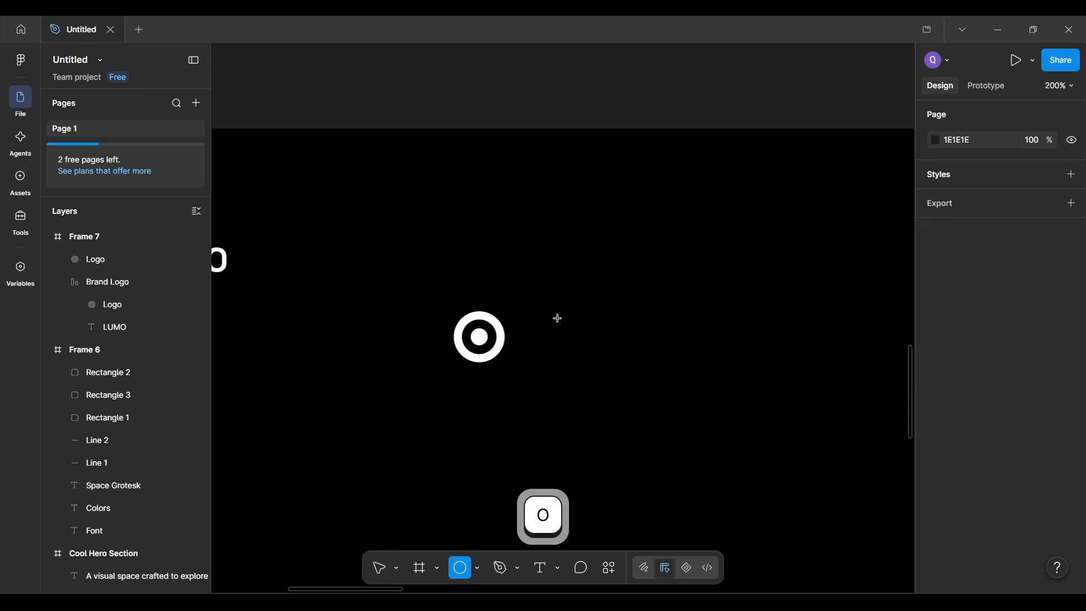
pyautogui.moveTo(555, 316); pyautogui.dragTo(617, 370)
pyautogui.scroll(3, 617, 370)
pyautogui.click(595, 338)
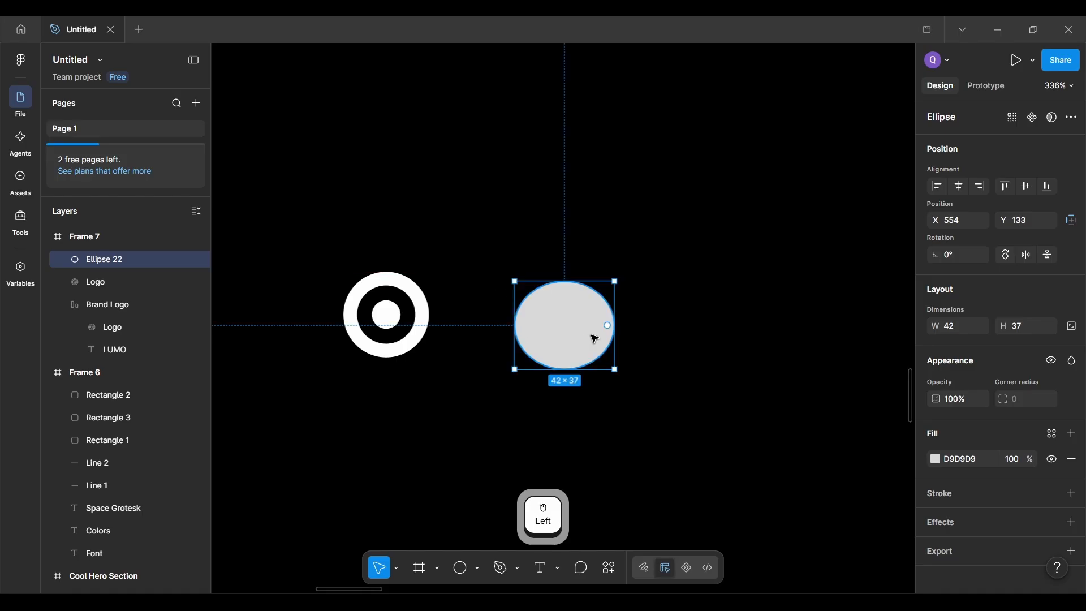
pyautogui.moveTo(611, 330); pyautogui.dragTo(592, 334)
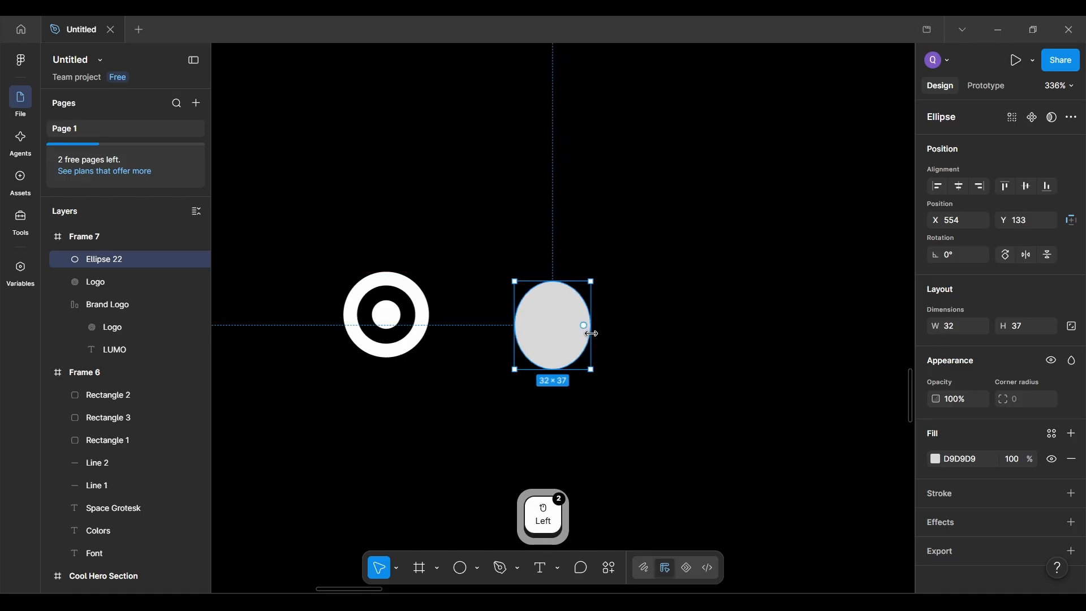
pyautogui.press('o')
pyautogui.hscroll(3, 638, 447)
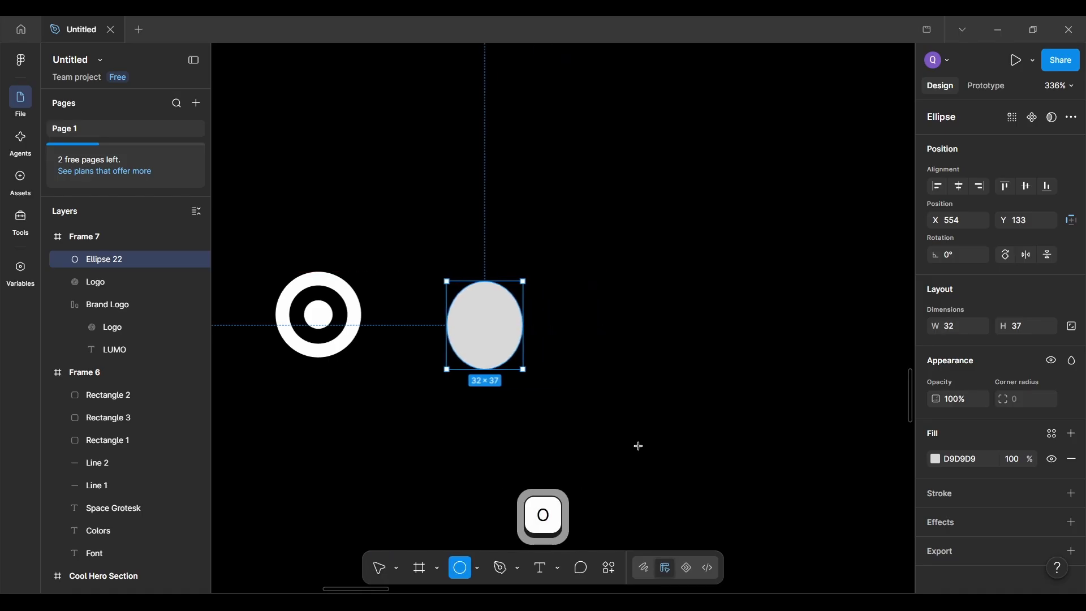
pyautogui.moveTo(685, 281); pyautogui.dragTo(771, 364)
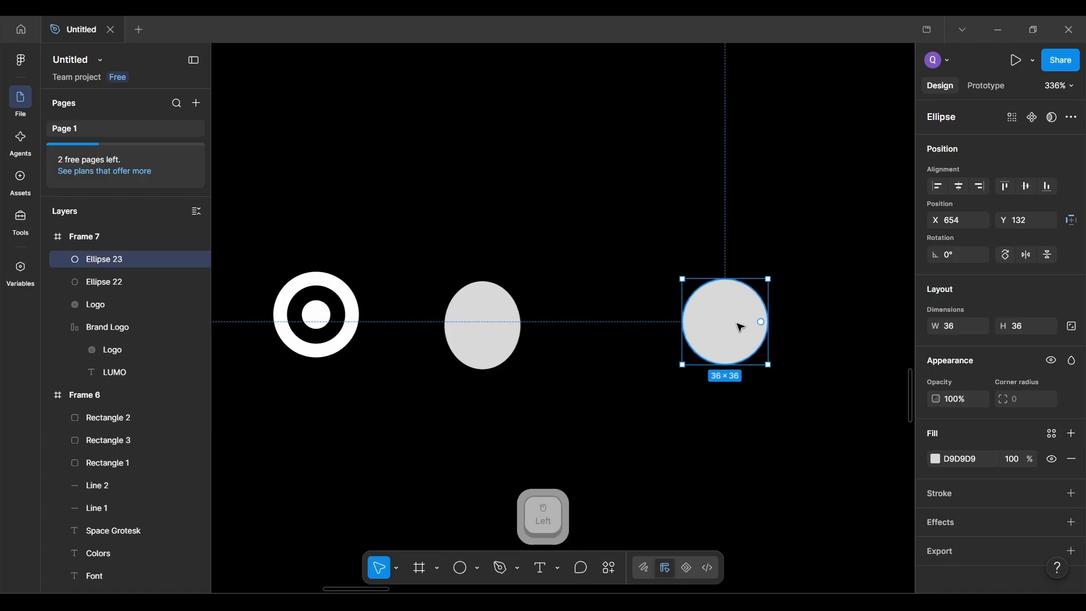
pyautogui.press('Delete')
# Step: Set the width of the grey ellipse beside the ring symbol to 36
pyautogui.click(483, 340)
pyautogui.hscroll(-2, 484, 340)
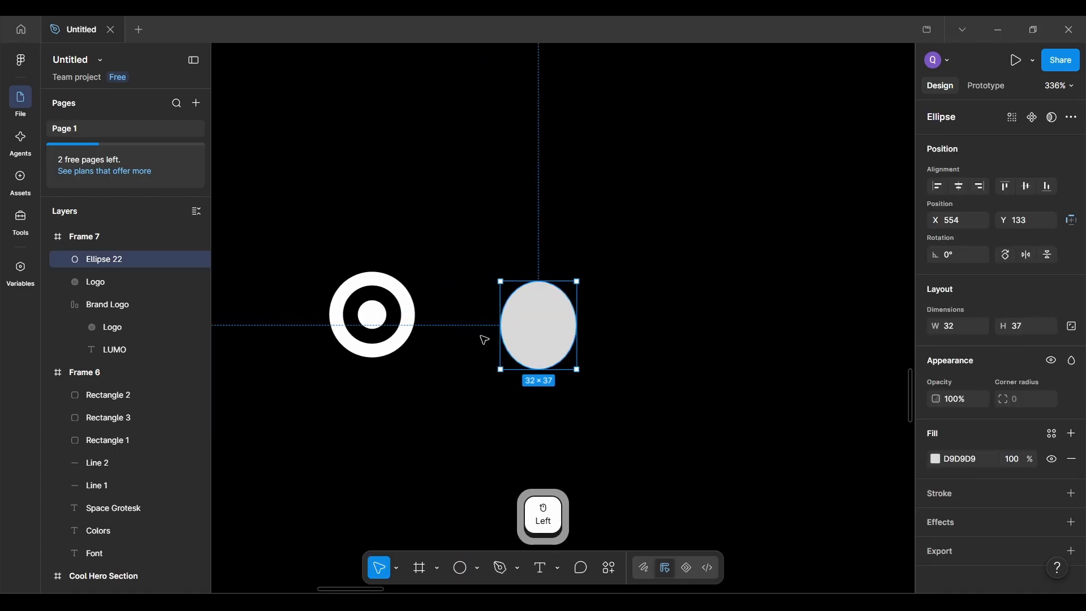
pyautogui.click(964, 330)
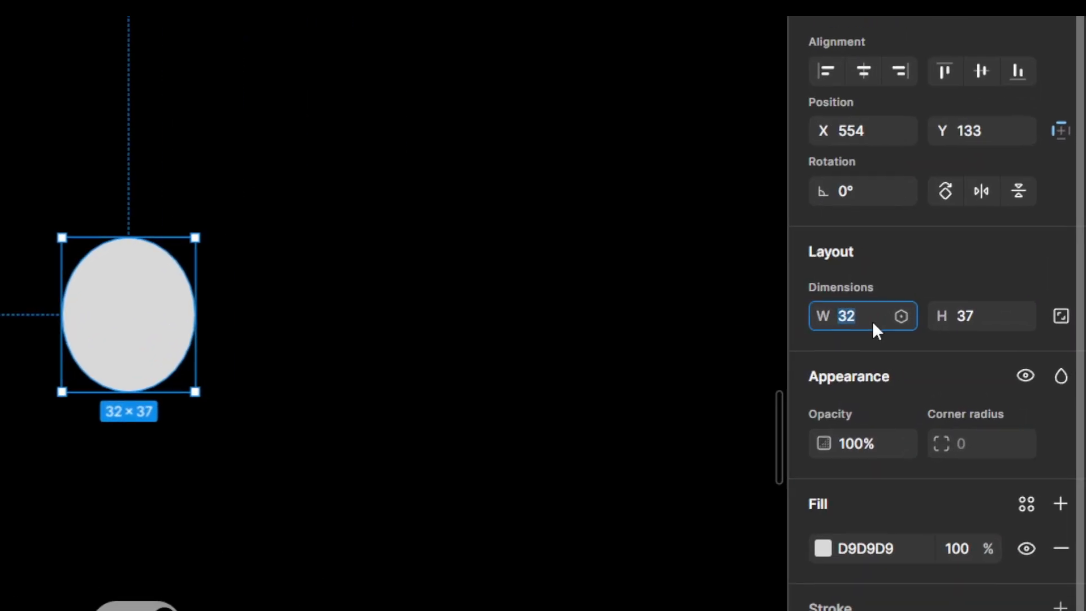
pyautogui.write('36')
pyautogui.press('Return')
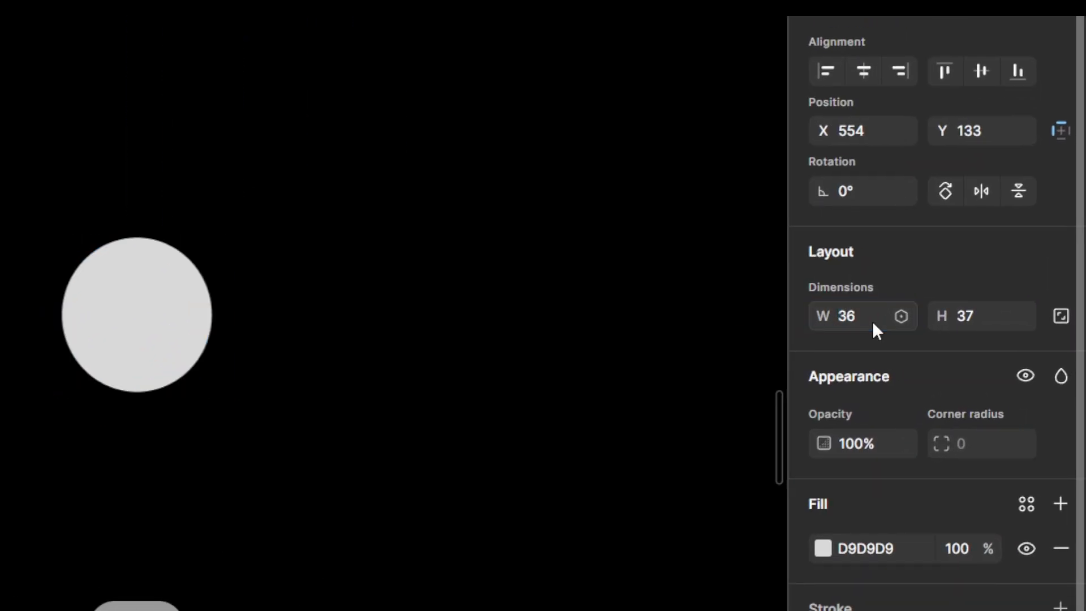
# Step: Set the height of the grey ellipse beside the ring symbol to 36
pyautogui.click(986, 316)
pyautogui.press('Return')
pyautogui.write('3')
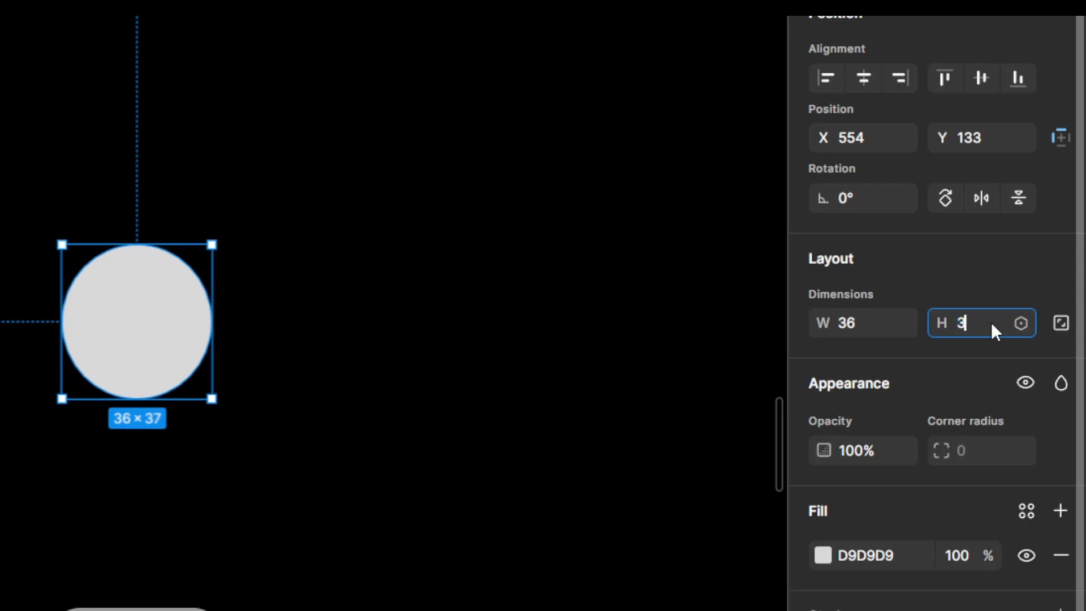
pyautogui.write('6')
pyautogui.press('Return')
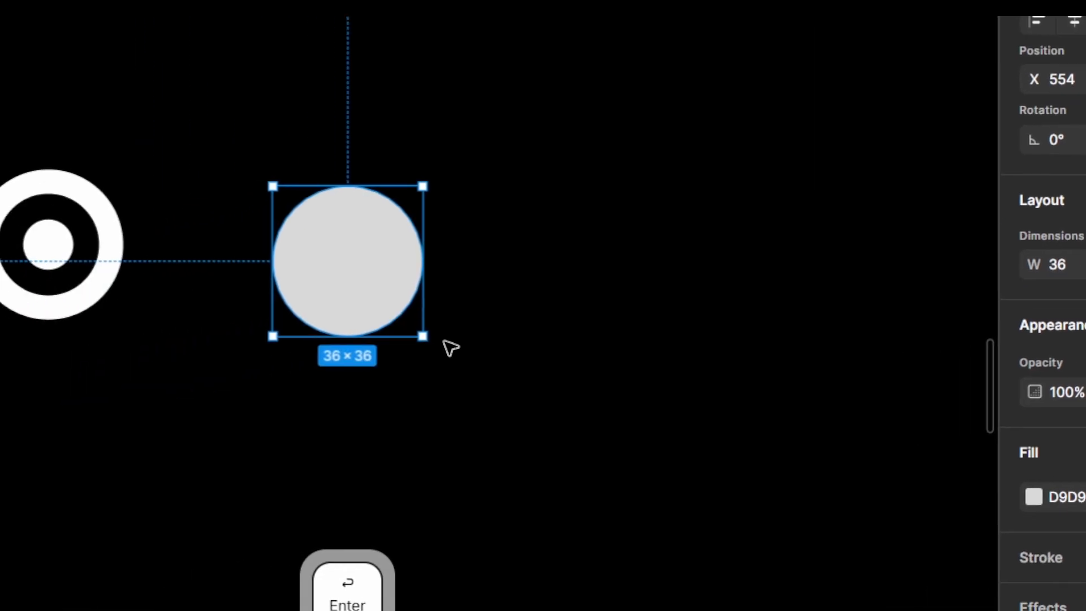
pyautogui.hotkey('ctrl', 'alt', 'F4')
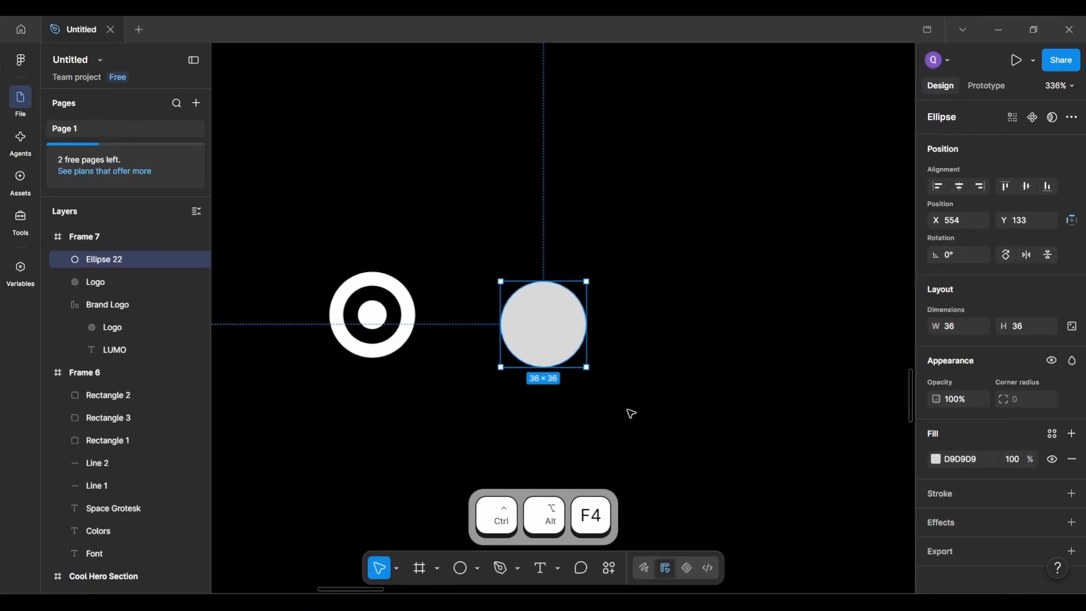
# Step: Move the ellipse to X 550, Y 134 and fill it with white (FFFFFF) sampled from the white swatch in Frame 6
pyautogui.doubleClick(538, 316)
pyautogui.moveTo(532, 317); pyautogui.dragTo(523, 319)
pyautogui.press('i')
pyautogui.scroll(-10, 542, 318)
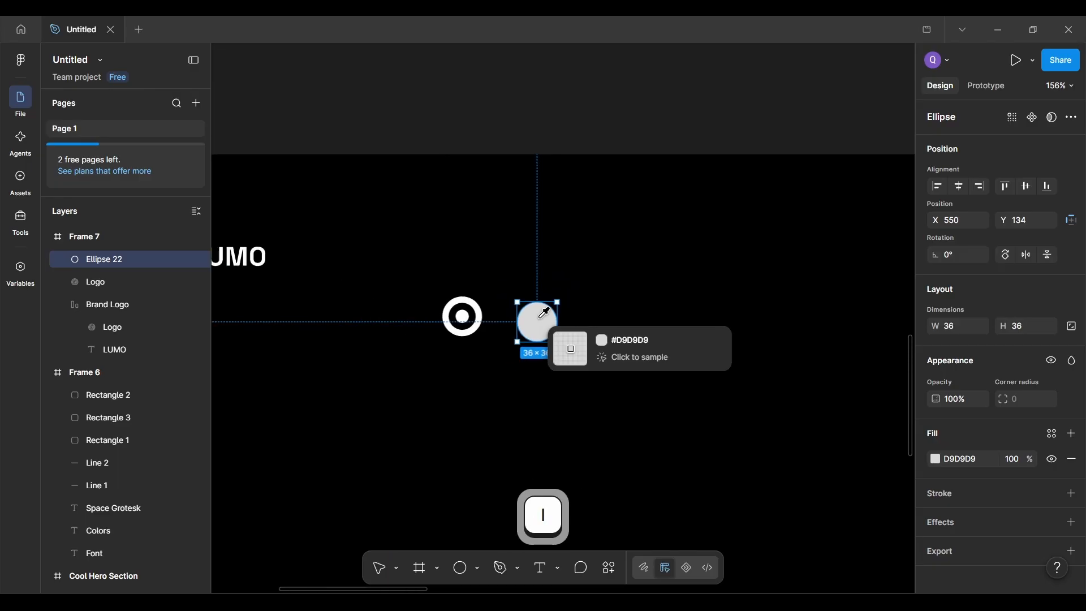
pyautogui.hscroll(5, 545, 313)
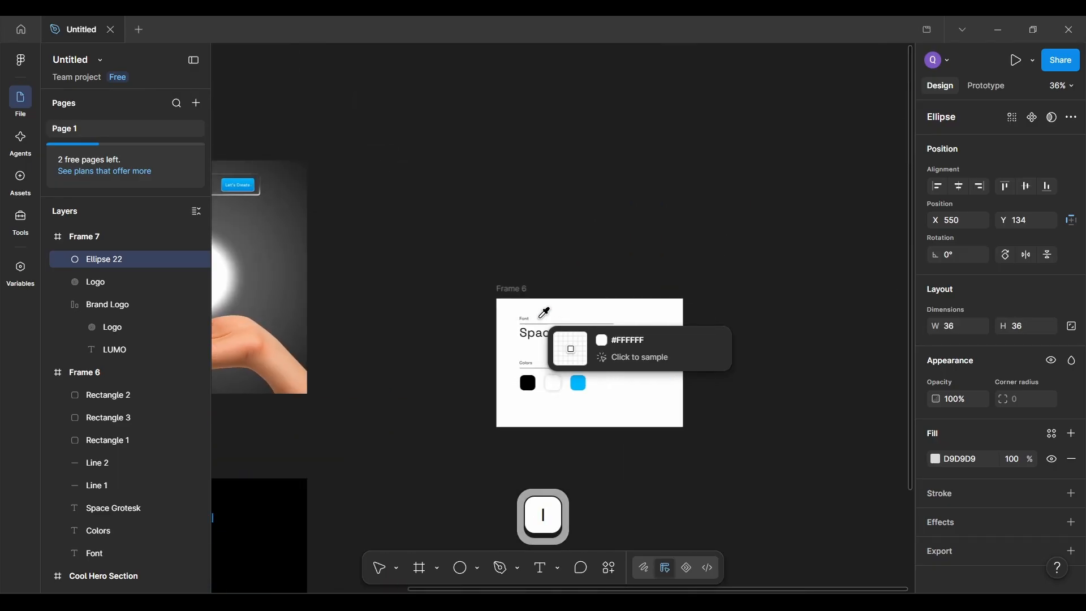
pyautogui.scroll(6, 544, 313)
pyautogui.scroll(-5, 650, 424)
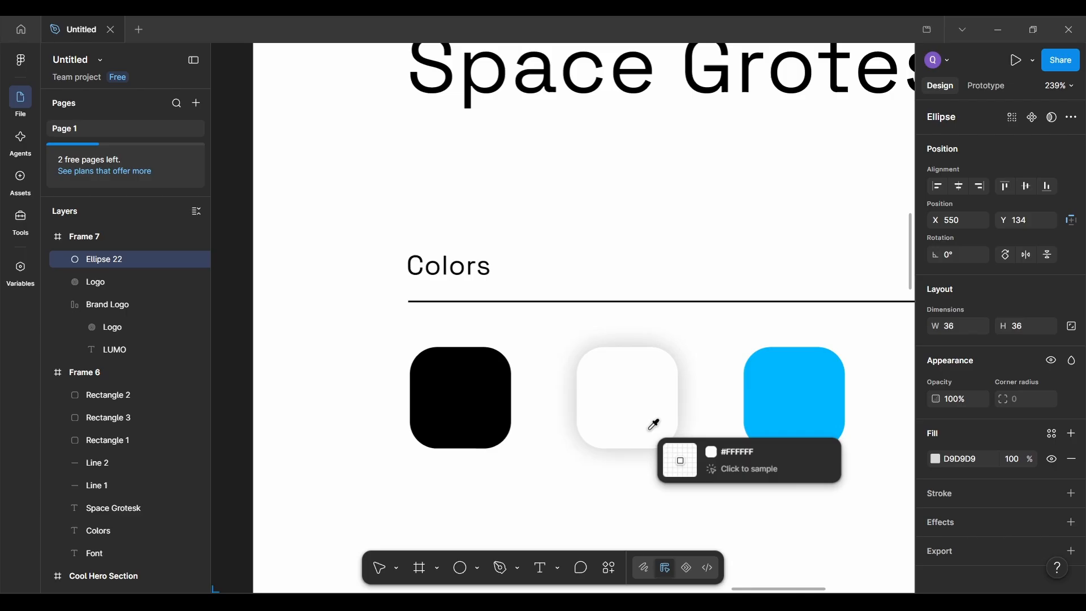
pyautogui.click(613, 385)
pyautogui.scroll(-15, 613, 390)
pyautogui.scroll(-10, 613, 389)
pyautogui.hscroll(-4, 614, 389)
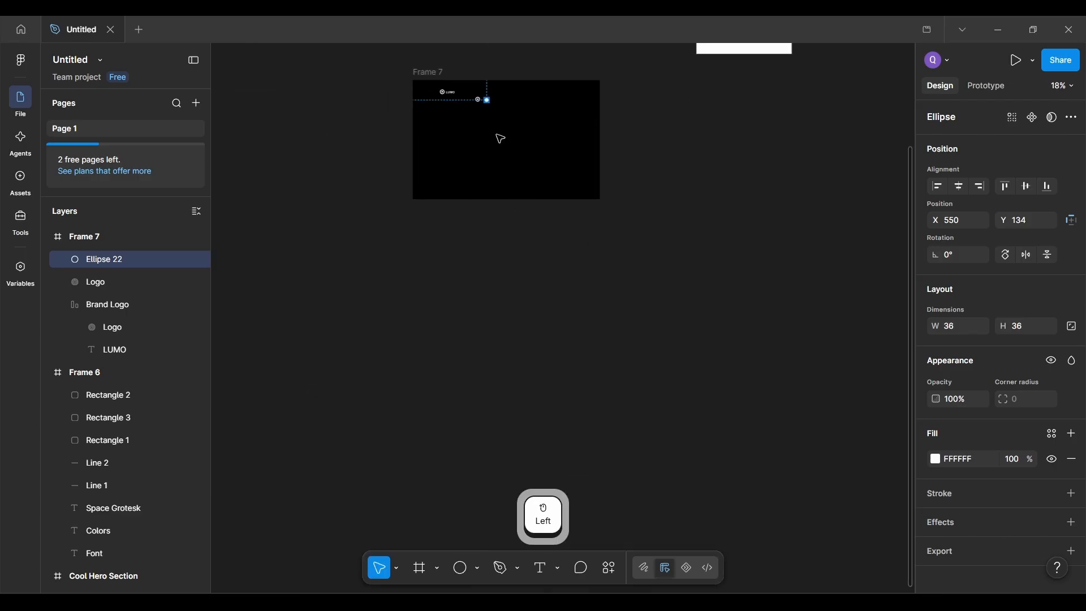
# Step: Raise the white ellipse to Y 129 so it lines up vertically with the ring symbol beside it
pyautogui.scroll(10, 500, 139)
pyautogui.scroll(8, 500, 139)
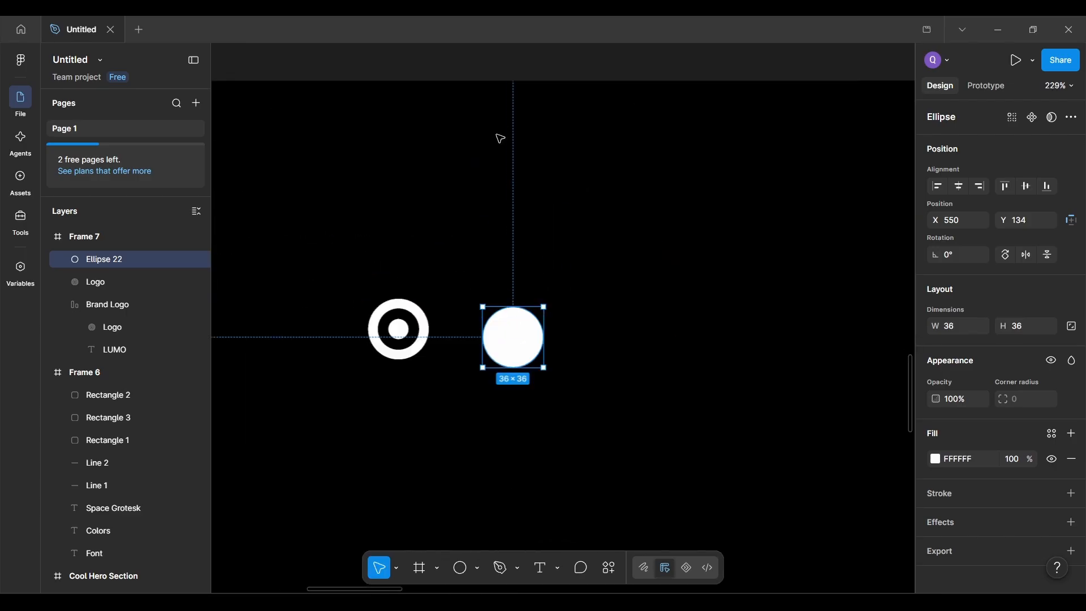
pyautogui.moveTo(577, 343); pyautogui.dragTo(577, 334)
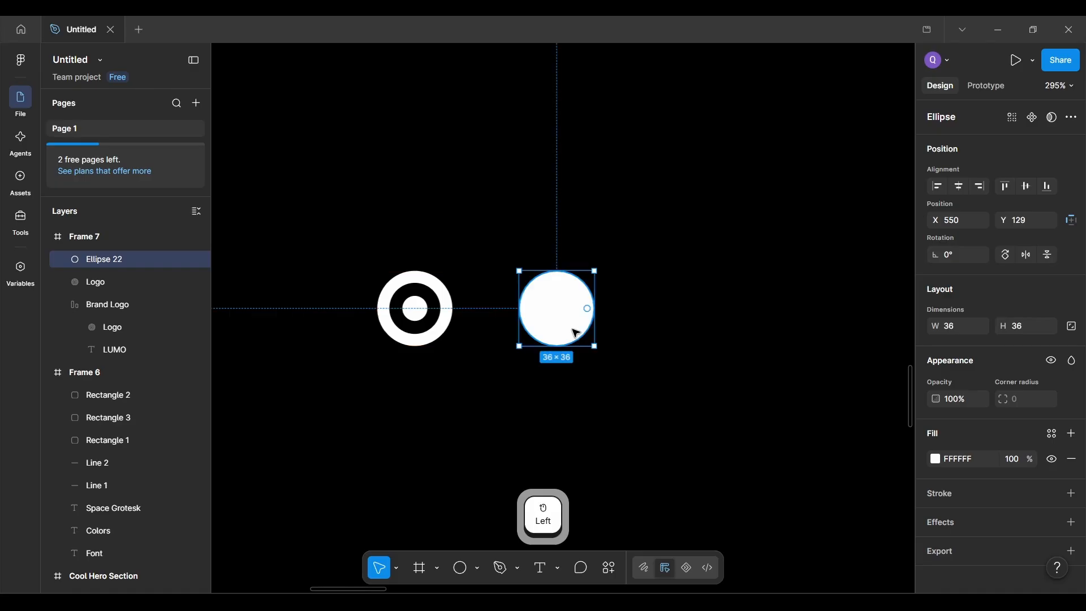
# Step: Open the white ellipse into an arc with a sweep of about -74%
pyautogui.scroll(5, 577, 334)
pyautogui.scroll(3, 583, 336)
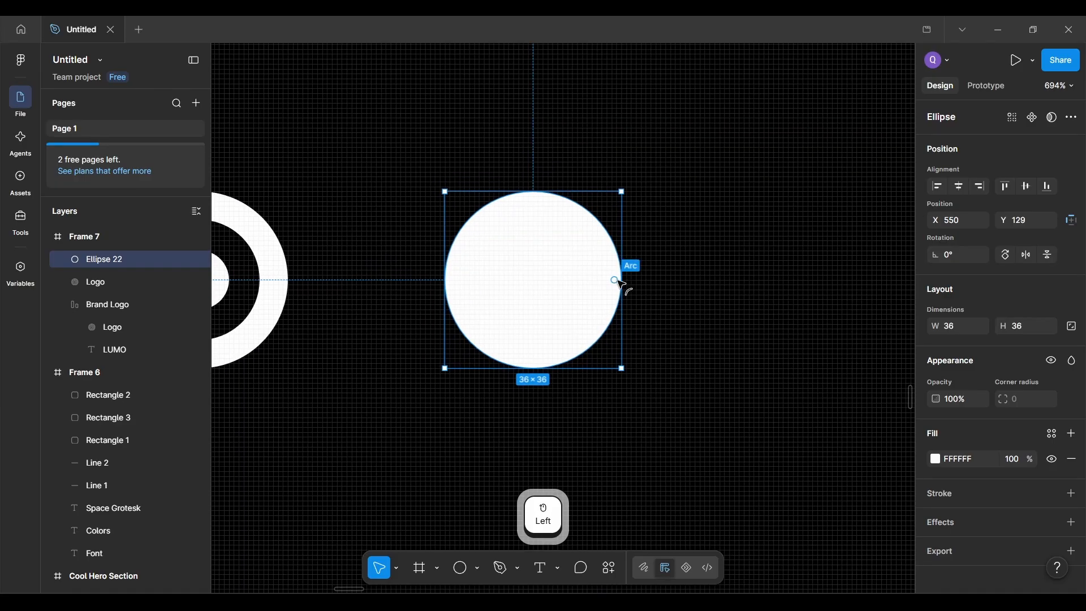
pyautogui.scroll(1, 619, 282)
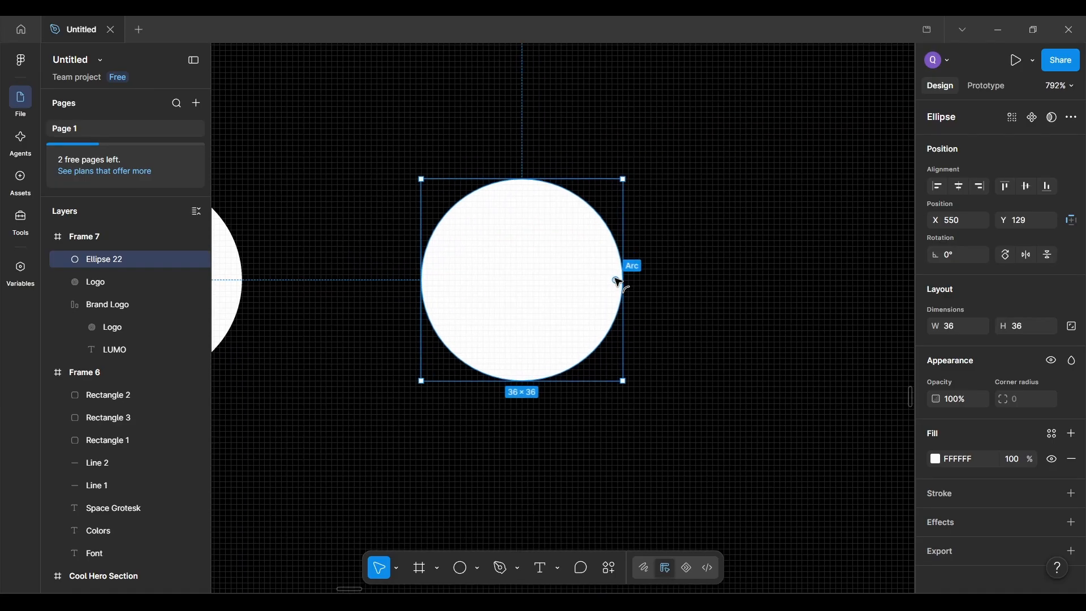
pyautogui.click(618, 281)
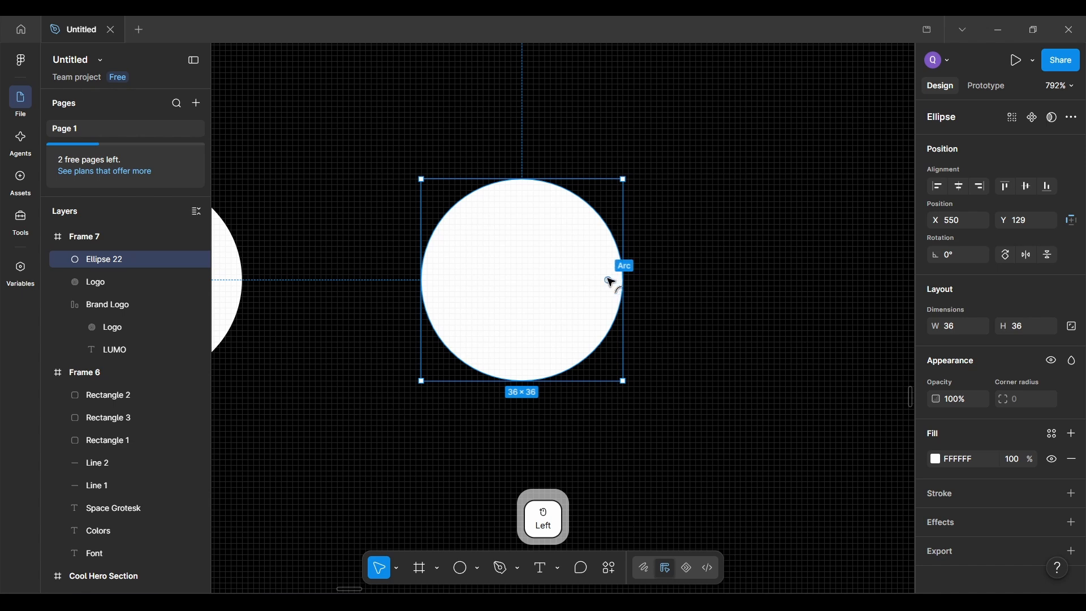
pyautogui.moveTo(596, 283); pyautogui.dragTo(522, 345)
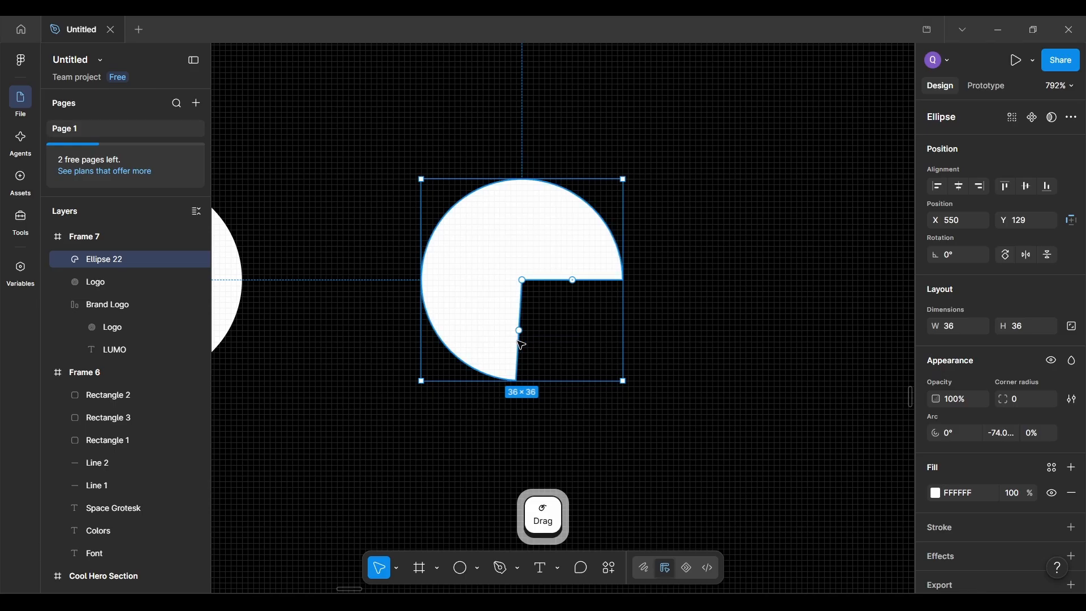
# Step: Hollow out the arc from its centre to a ratio of about 62.61%
pyautogui.scroll(5, 522, 345)
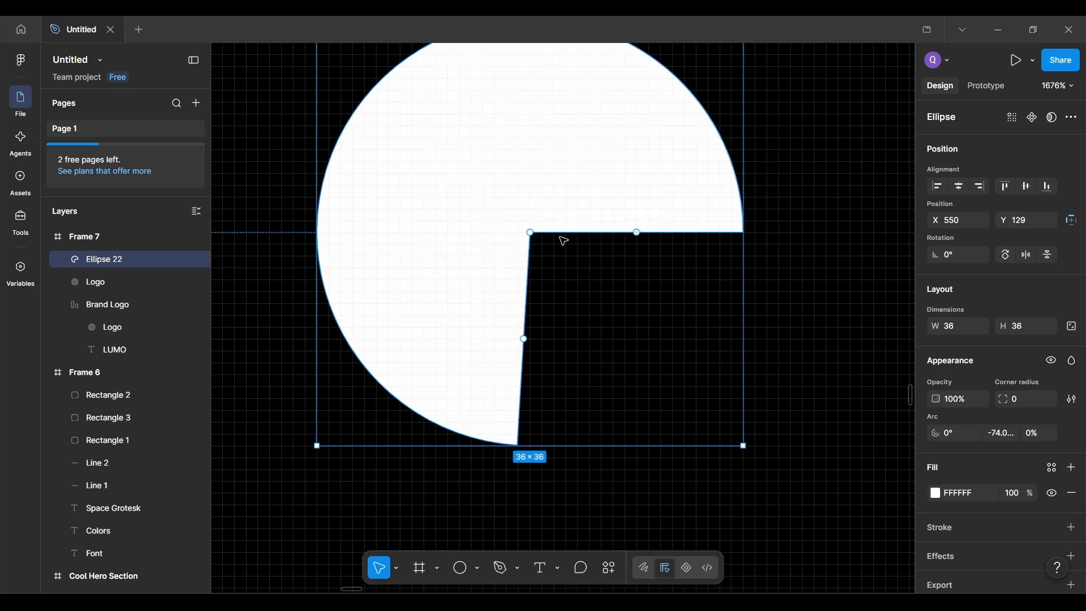
pyautogui.scroll(1, 530, 233)
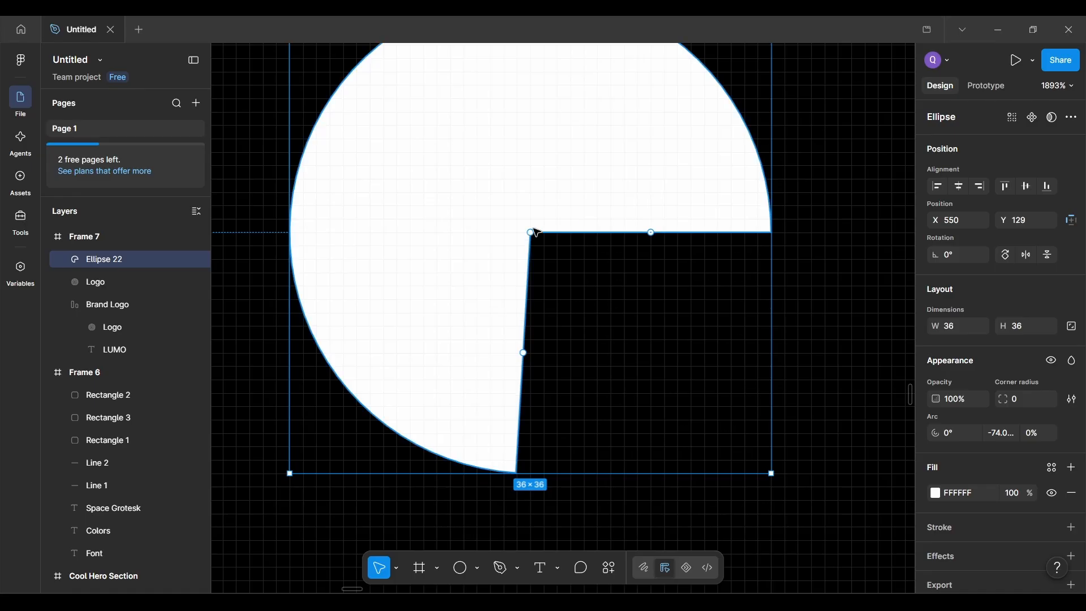
pyautogui.click(533, 234)
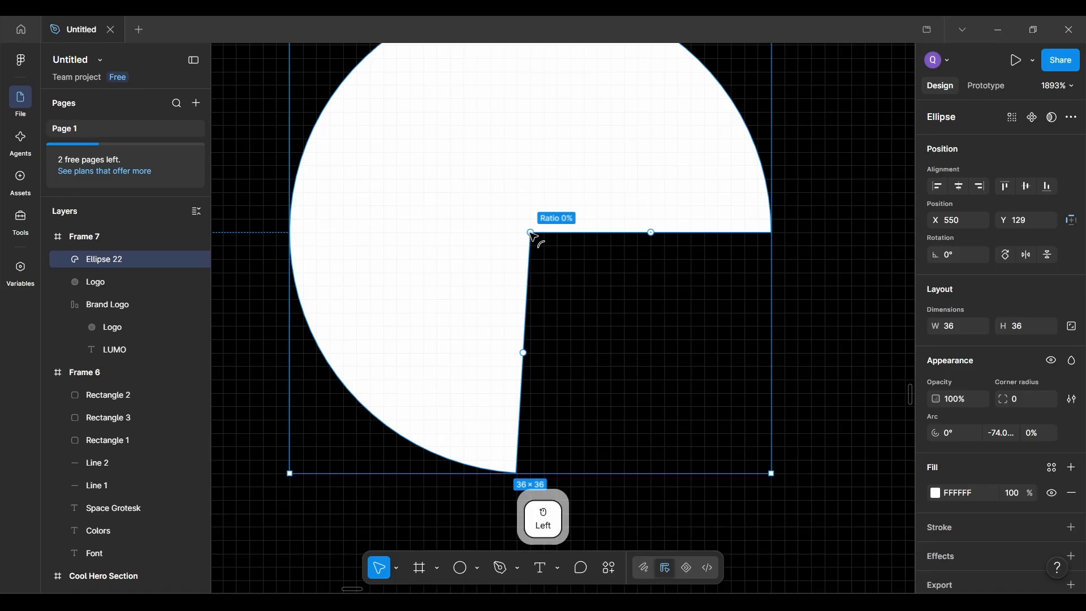
pyautogui.moveTo(530, 233); pyautogui.dragTo(402, 169)
# Step: Close the arc to a full 100% sweep and move the resulting ring to X 544, closer to the ring symbol
pyautogui.scroll(-2, 524, 323)
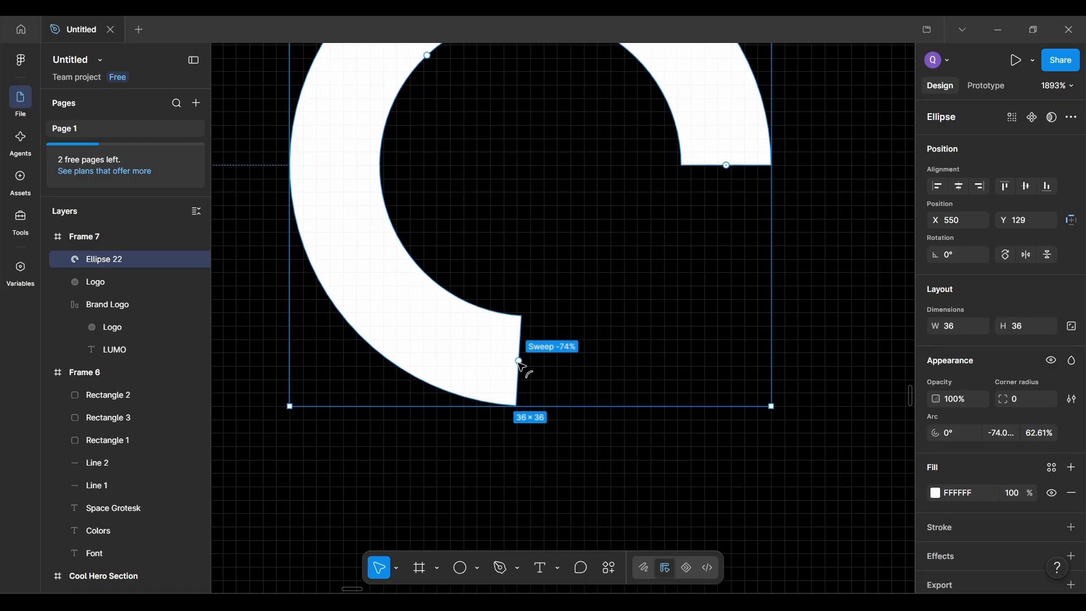
pyautogui.scroll(-1, 519, 425)
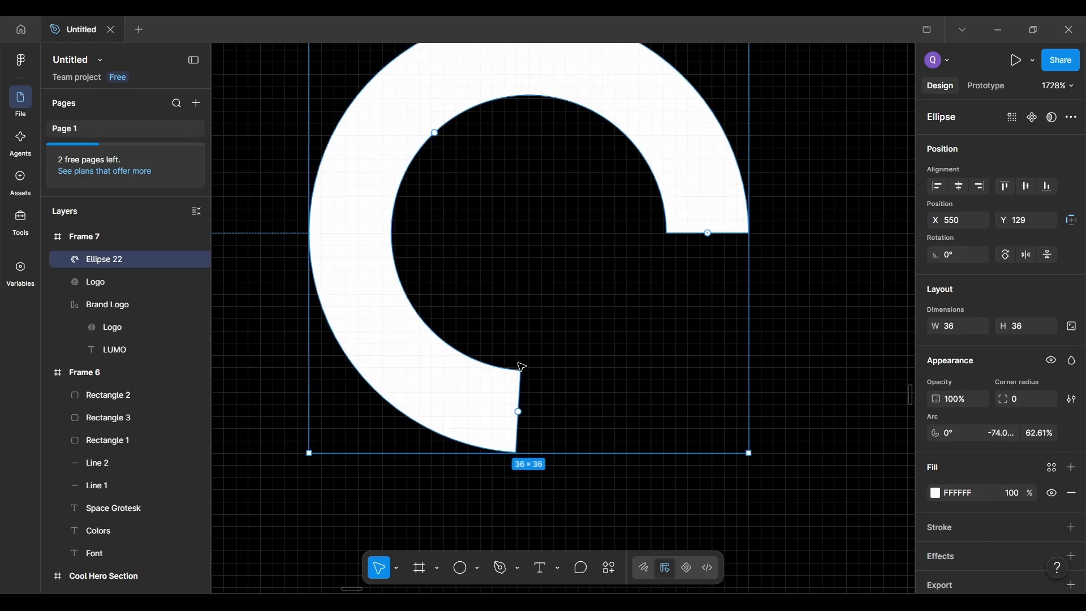
pyautogui.moveTo(520, 416); pyautogui.dragTo(710, 220)
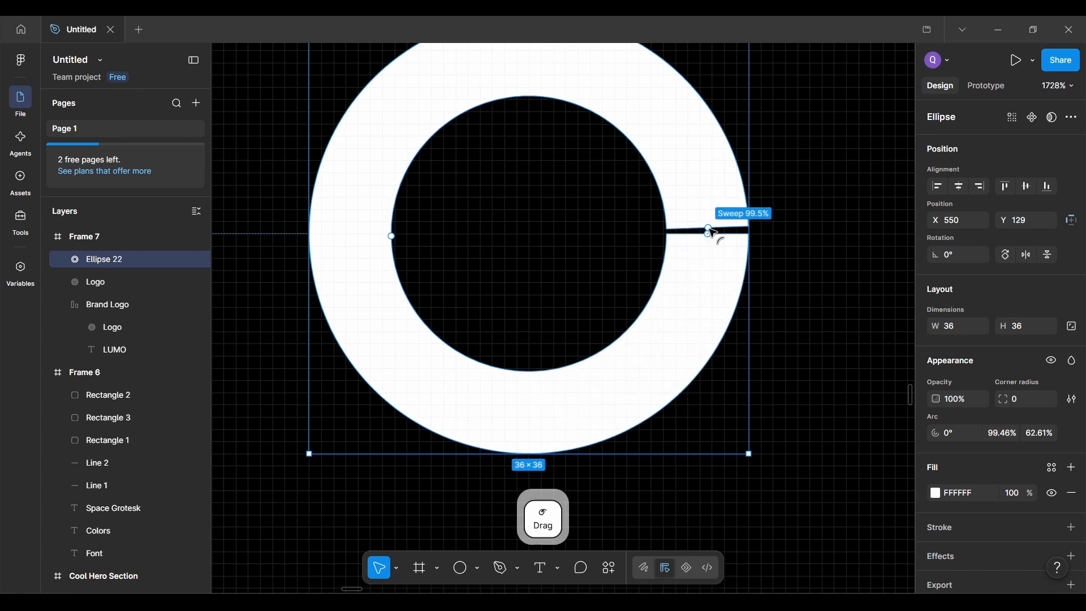
pyautogui.scroll(-3, 762, 309)
pyautogui.click(671, 416)
pyautogui.scroll(-4, 671, 415)
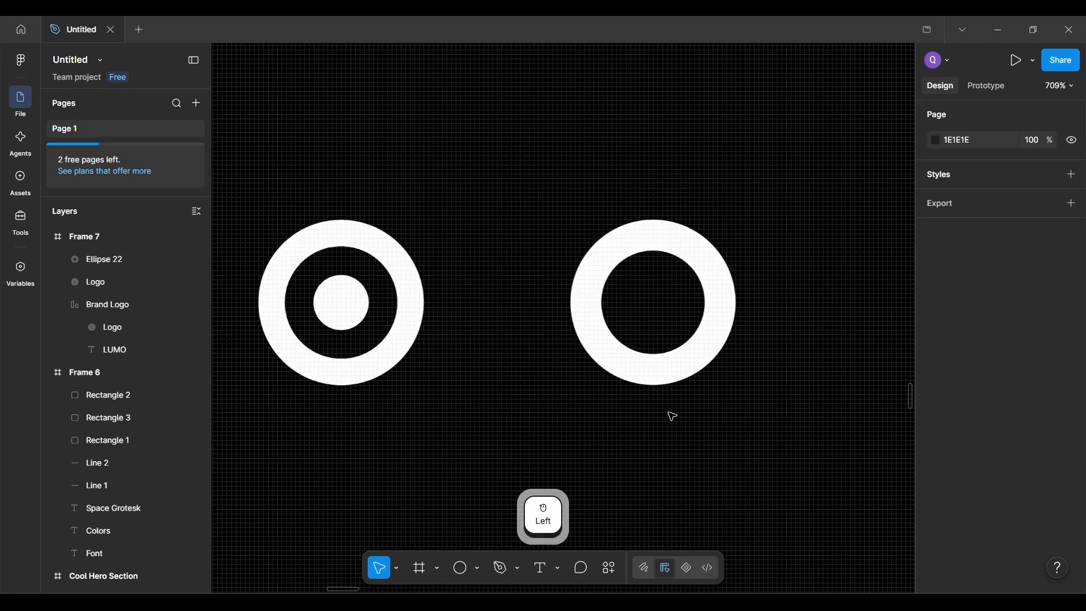
pyautogui.moveTo(688, 380); pyautogui.dragTo(674, 381)
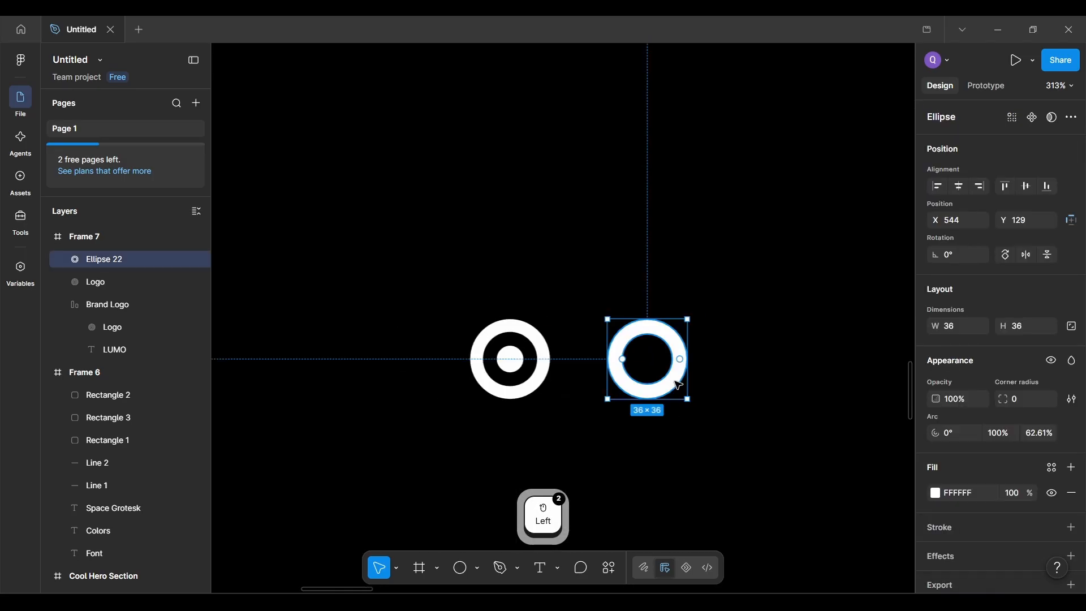
# Step: Compare the arc ratio of the original symbol's outer ring with that of the new ring
pyautogui.scroll(1, 674, 382)
pyautogui.doubleClick(473, 383)
pyautogui.scroll(2, 474, 383)
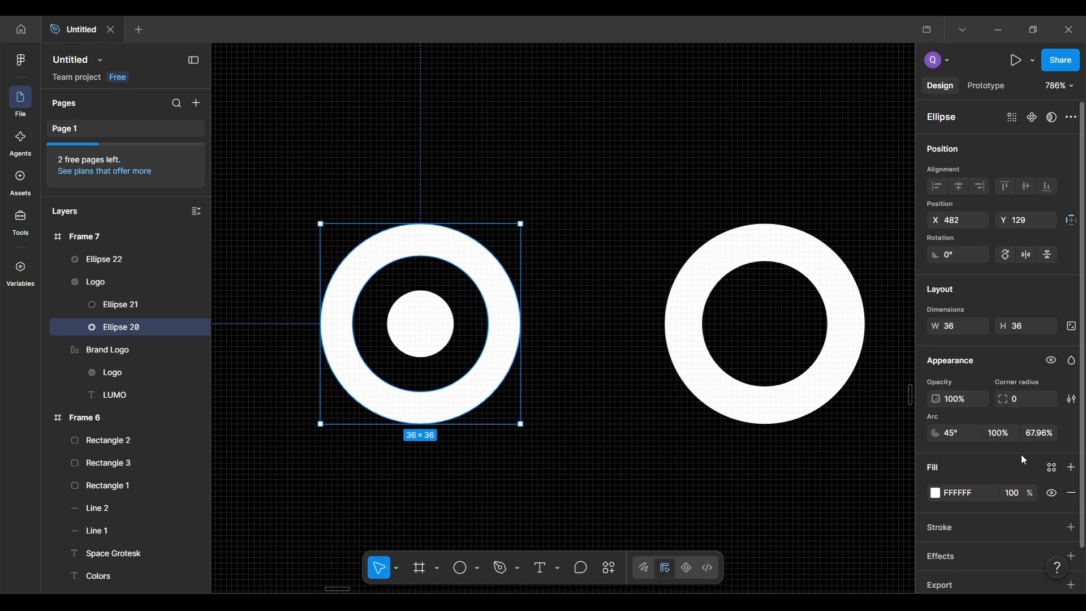
pyautogui.hotkey('ctrl', 'alt', 'F4')
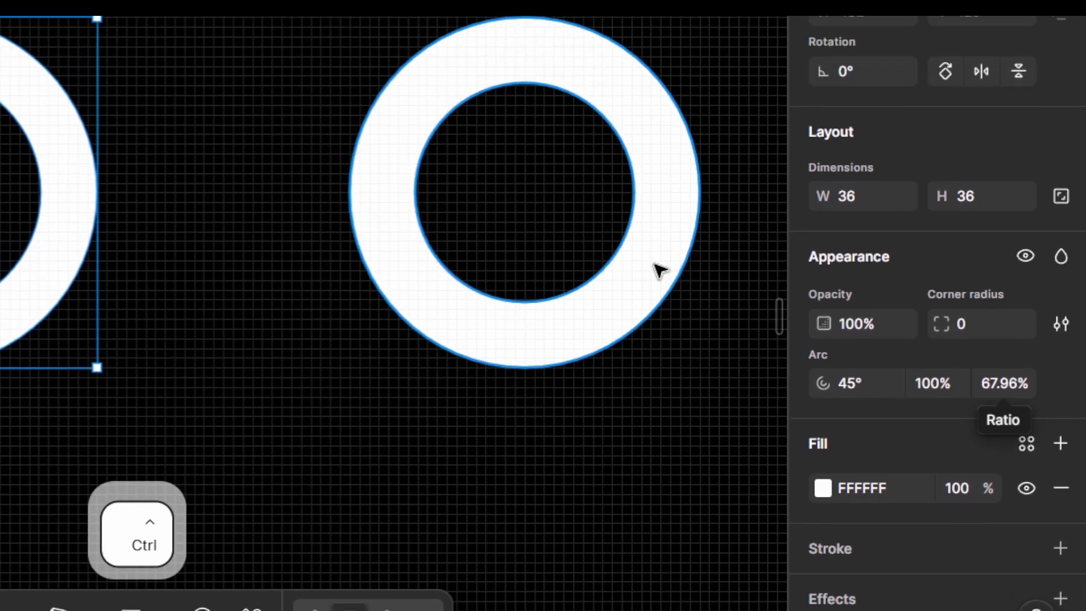
pyautogui.keyDown('ctrl'); pyautogui.click(654, 194); pyautogui.keyUp('ctrl')
pyautogui.press('alt')
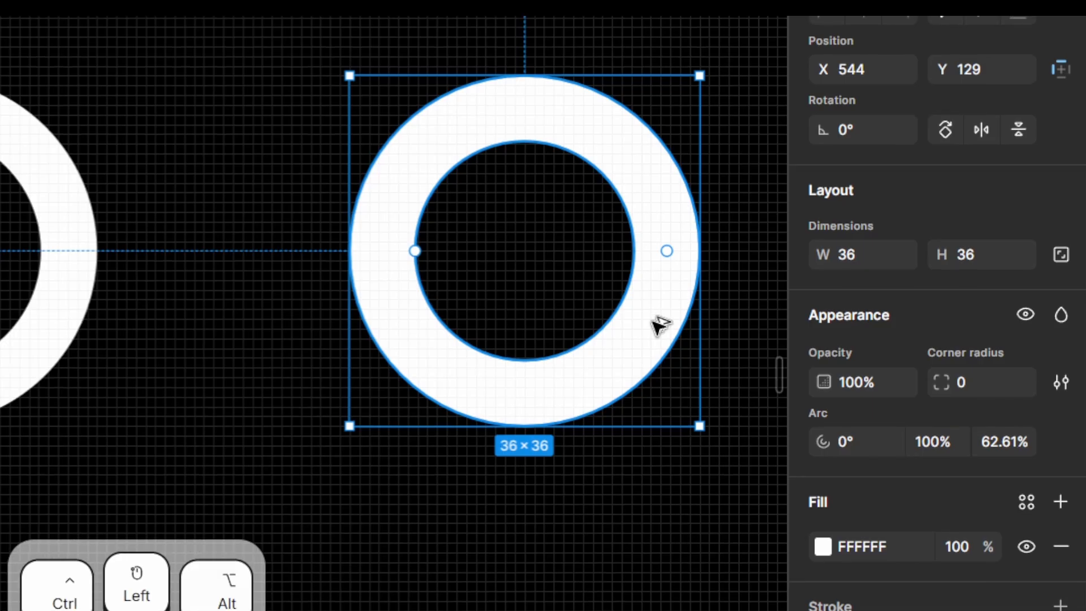
pyautogui.hotkey('alt', 'F4')
pyautogui.hscroll(2, 644, 300)
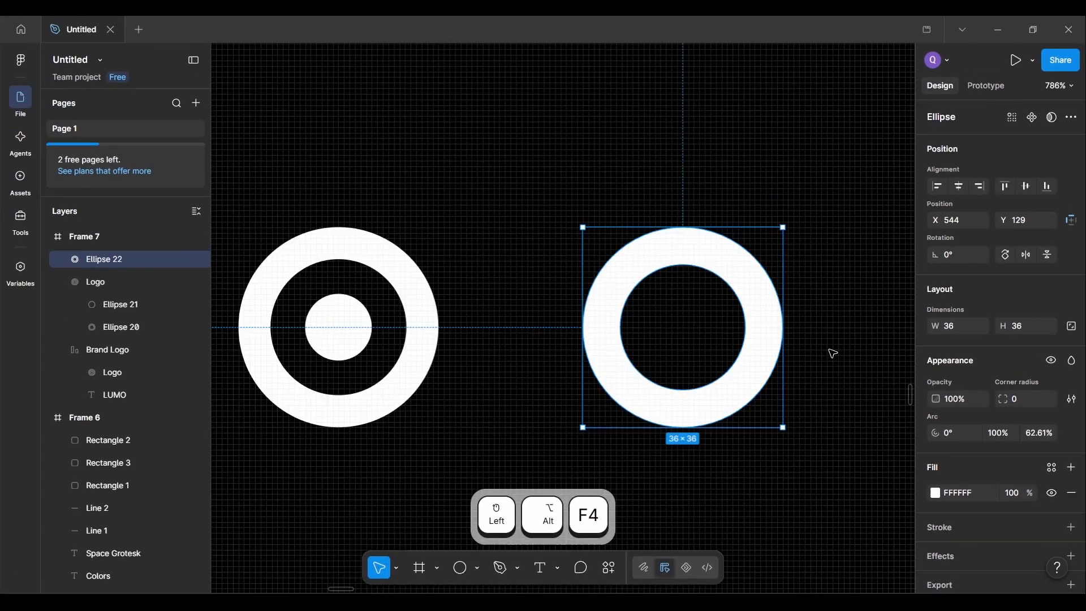
# Step: Set the new ring's arc ratio to 67.9%
pyautogui.scroll(-3, 644, 300)
pyautogui.scroll(4, 730, 411)
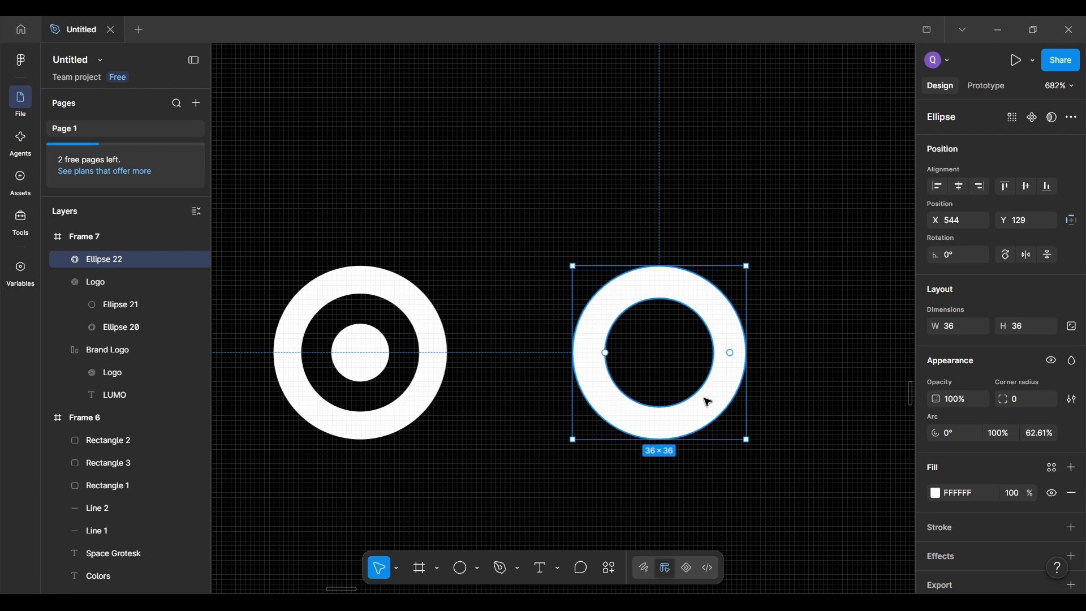
pyautogui.hscroll(1, 722, 434)
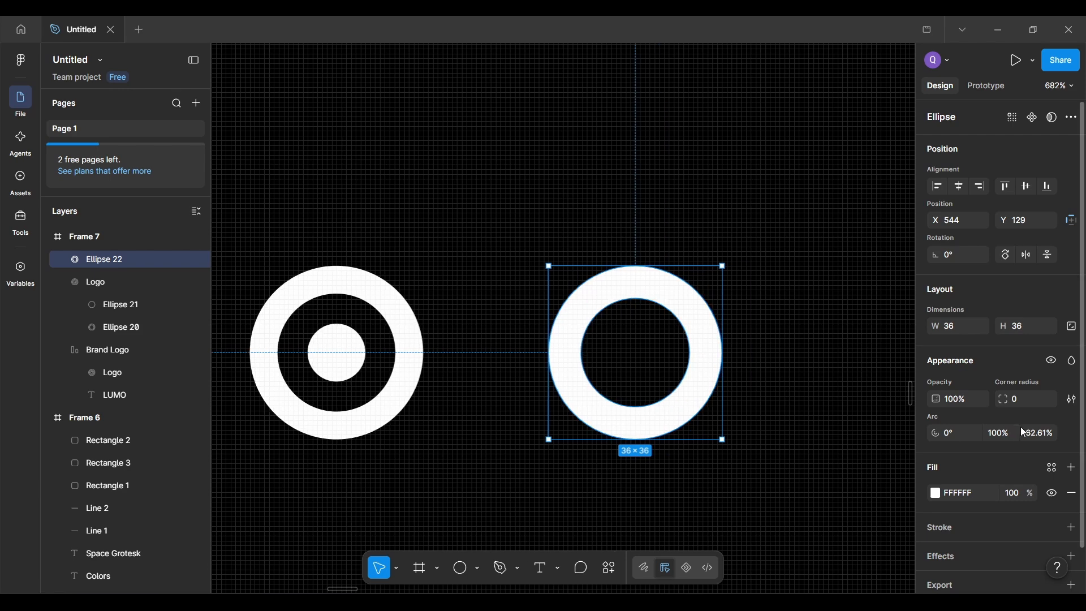
pyautogui.hotkey('ctrl', 'alt', 'F4')
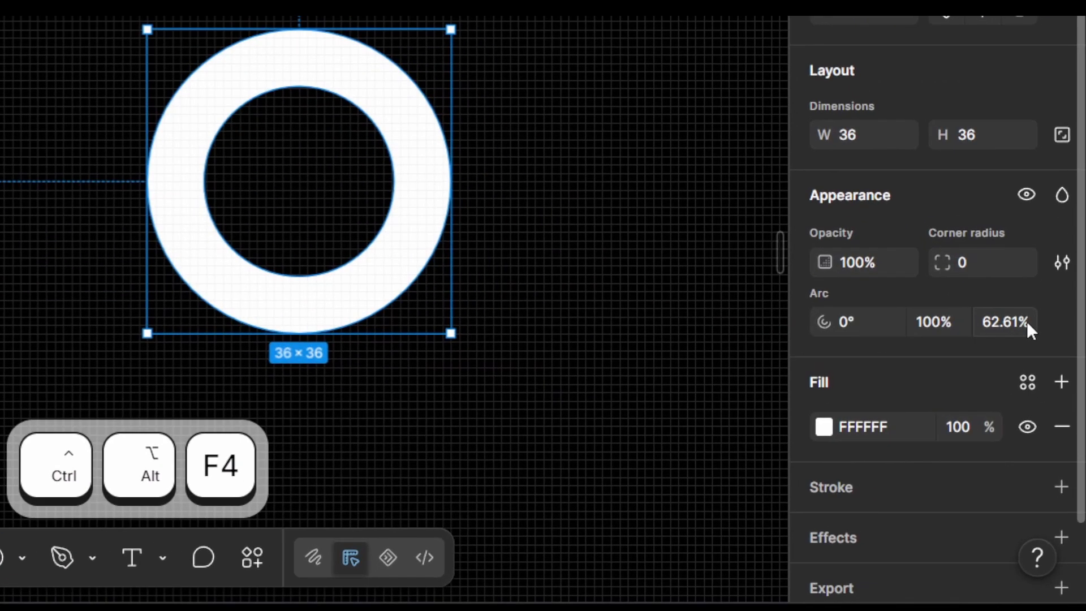
pyautogui.doubleClick(1052, 433)
pyautogui.write('67')
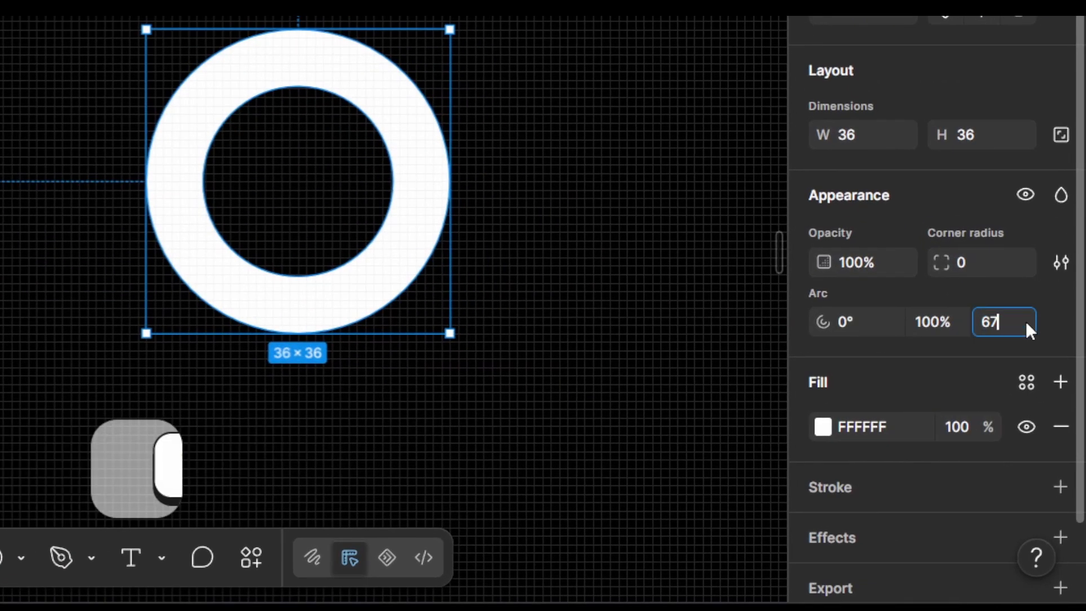
pyautogui.write('.9')
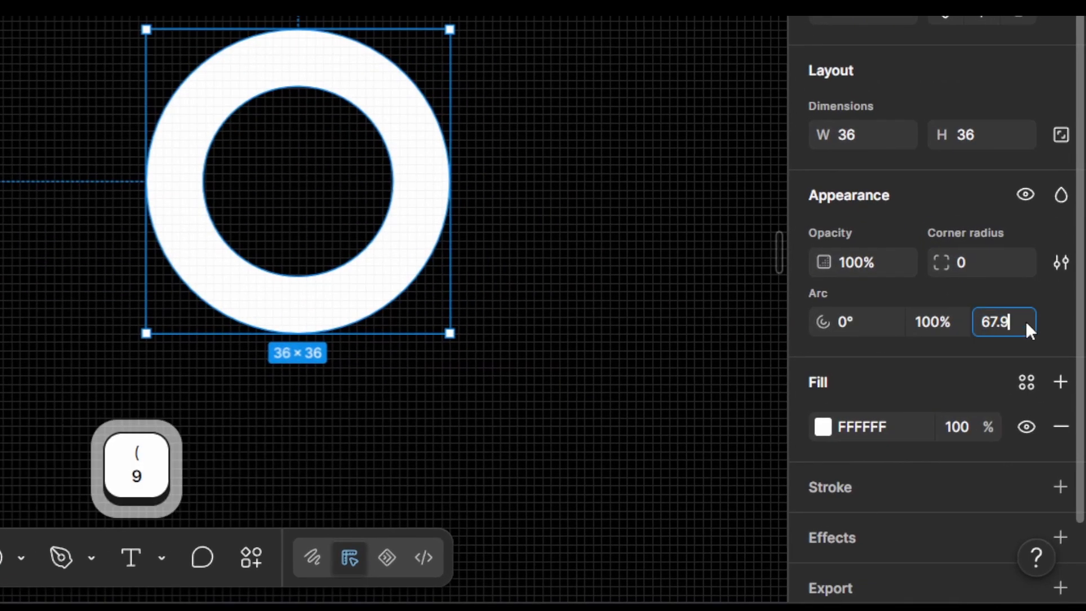
pyautogui.press('Return')
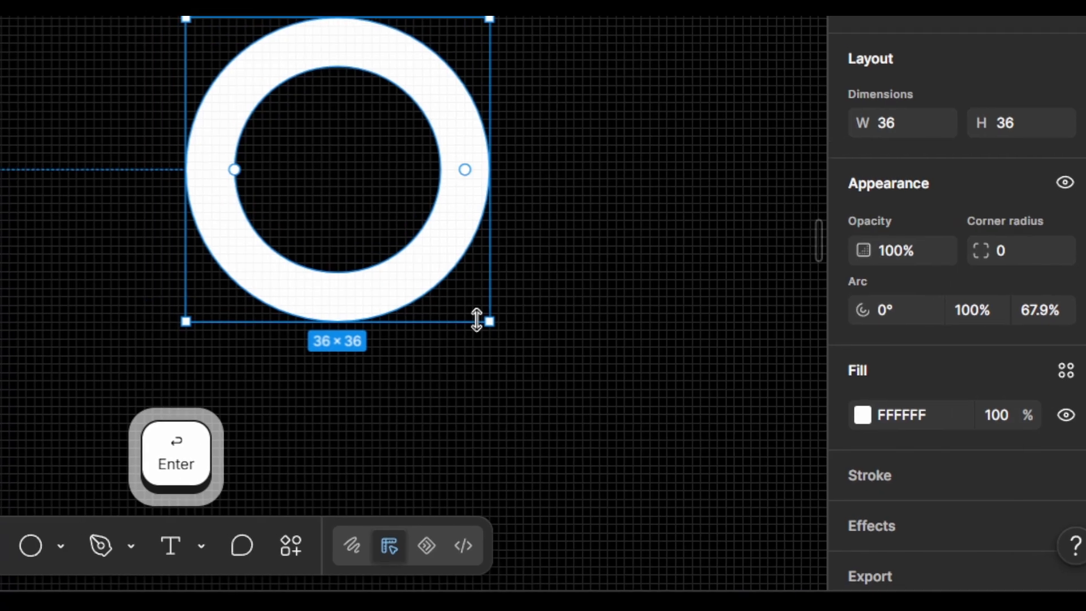
pyautogui.hotkey('ctrl', 'alt', 'F4')
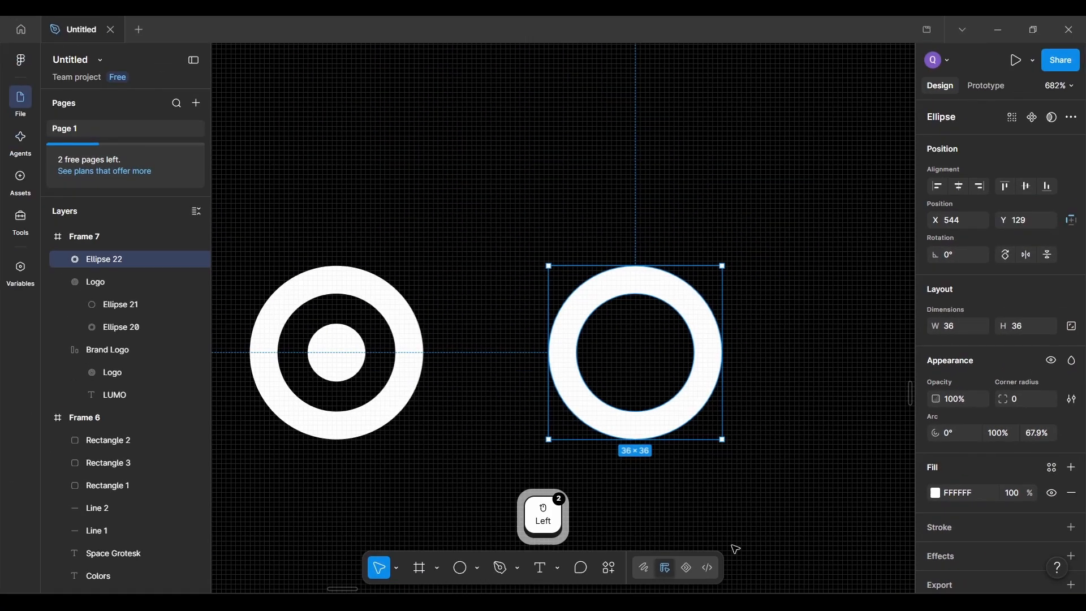
# Step: Inspect the original symbol's centre dot and draw an ellipse about 18 × 18 centred inside the new ring
pyautogui.scroll(-3, 728, 508)
pyautogui.scroll(4, 728, 508)
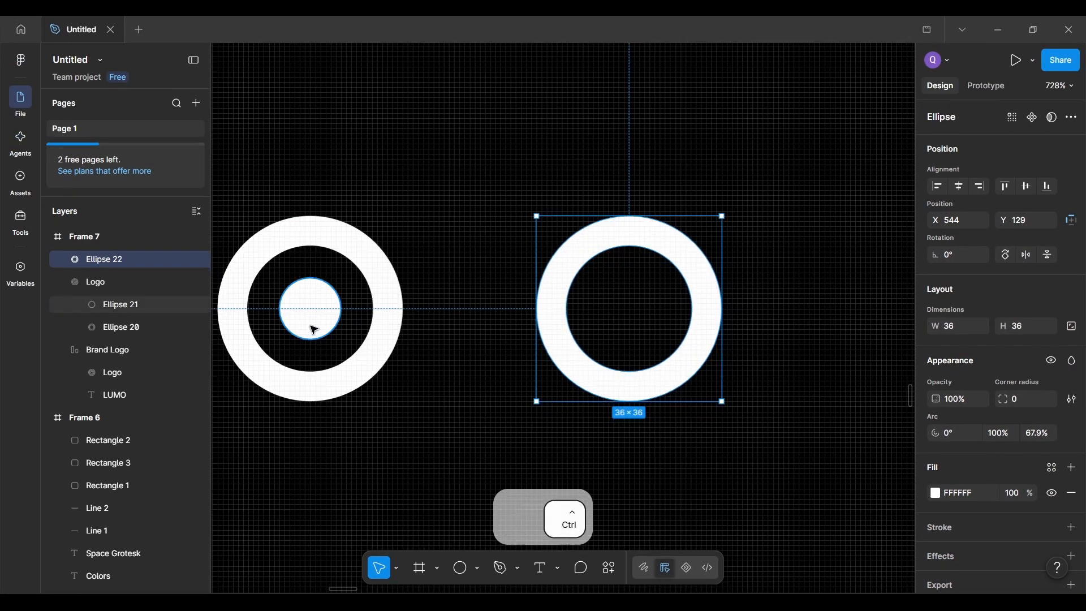
pyautogui.keyDown('ctrl'); pyautogui.click(314, 330); pyautogui.keyUp('ctrl')
pyautogui.click(562, 407)
pyautogui.scroll(-2, 562, 407)
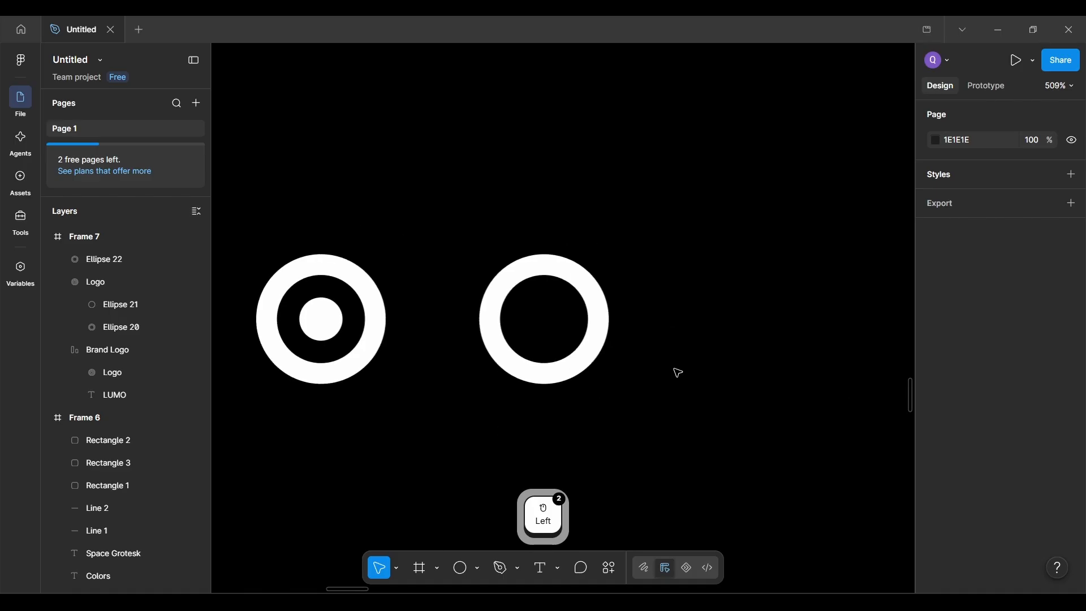
pyautogui.press('o')
pyautogui.moveTo(659, 334); pyautogui.dragTo(534, 323)
pyautogui.scroll(2, 690, 342)
pyautogui.hscroll(-2, 506, 330)
pyautogui.scroll(-3, 722, 386)
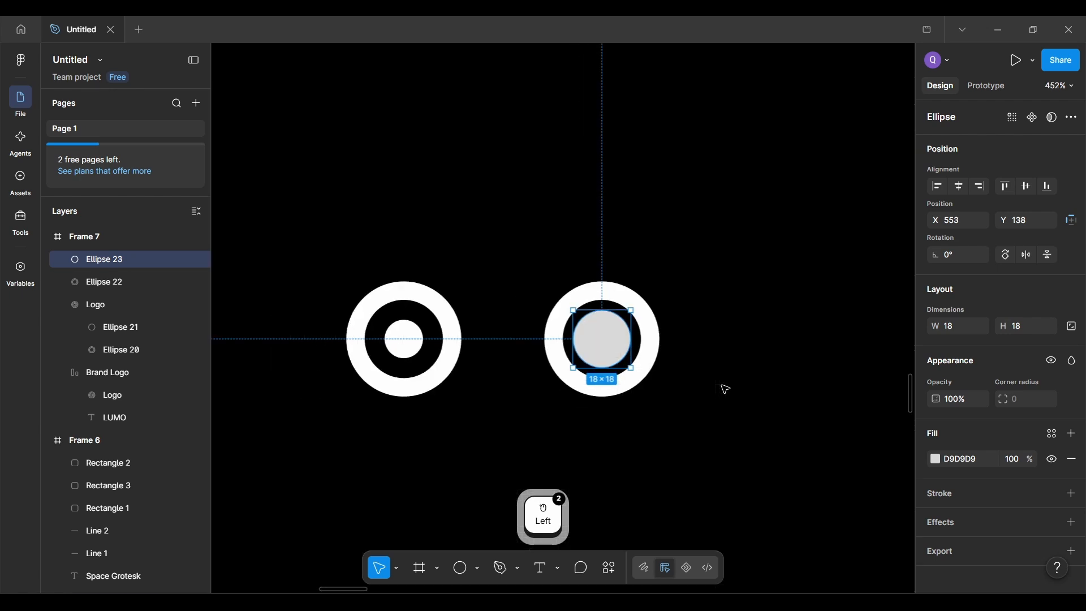
# Step: Fill the new centre ellipse with white FFFFFF sampled from the Colors board
pyautogui.press('i')
pyautogui.scroll(-5, 725, 380)
pyautogui.scroll(-5, 721, 386)
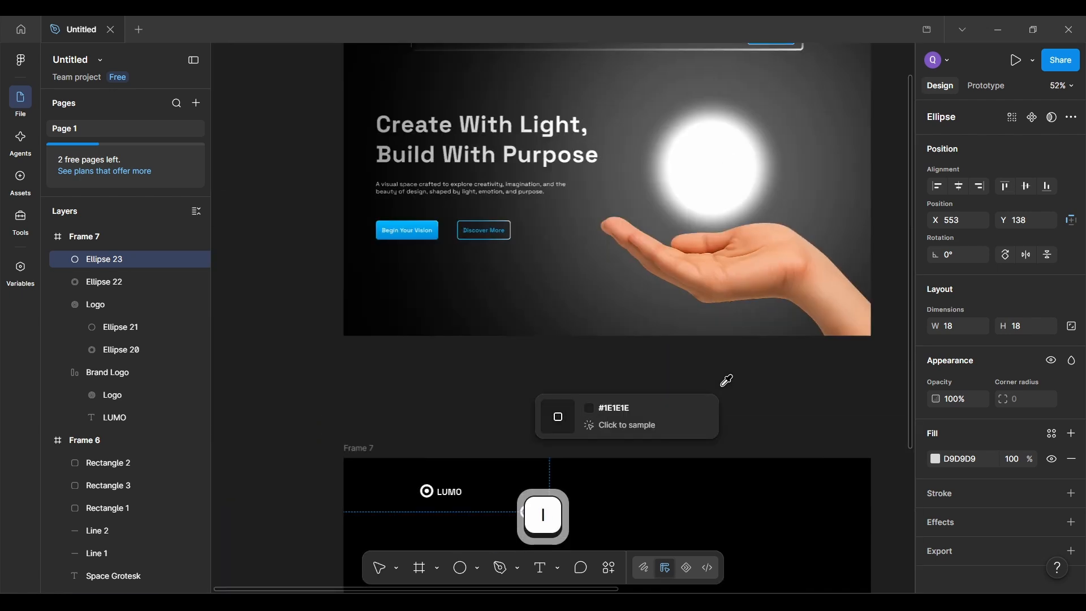
pyautogui.scroll(3, 721, 385)
pyautogui.hscroll(10, 721, 386)
pyautogui.scroll(-3, 721, 385)
pyautogui.scroll(3, 721, 386)
pyautogui.scroll(3, 723, 381)
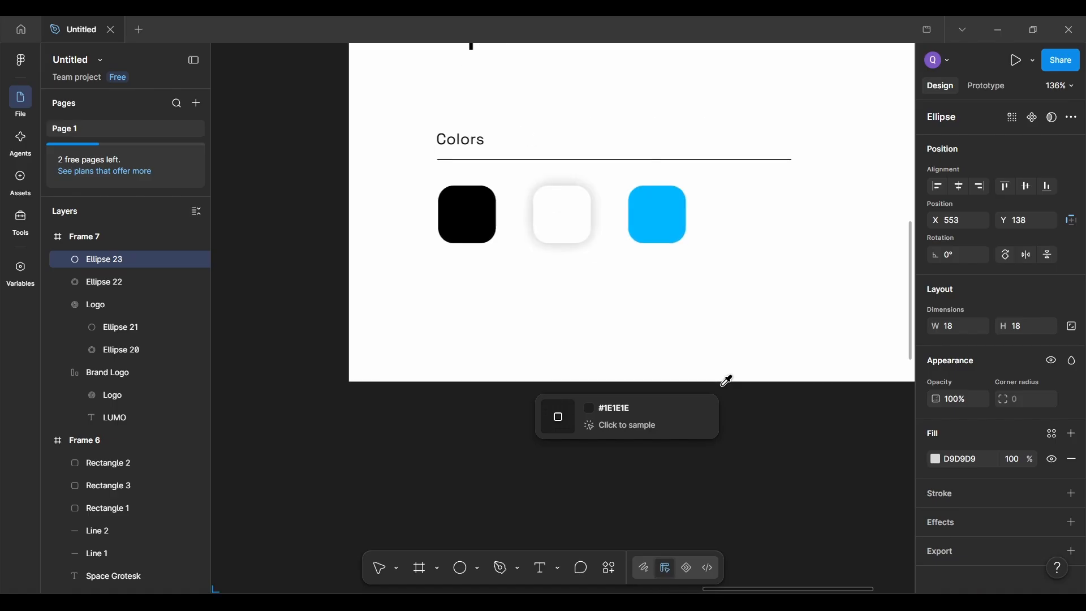
pyautogui.scroll(3, 679, 316)
pyautogui.hscroll(-4, 640, 257)
pyautogui.click(694, 289)
# Step: Check the original symbol's centre dot size and set the new dot's width and height to 12
pyautogui.hscroll(-8, 693, 288)
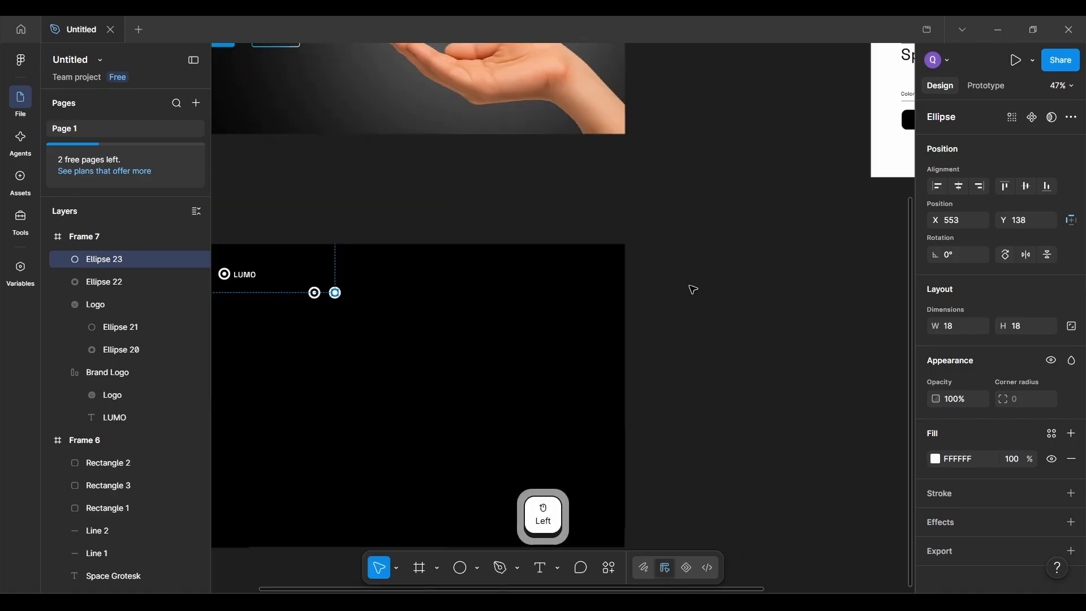
pyautogui.scroll(6, 498, 274)
pyautogui.scroll(3, 515, 286)
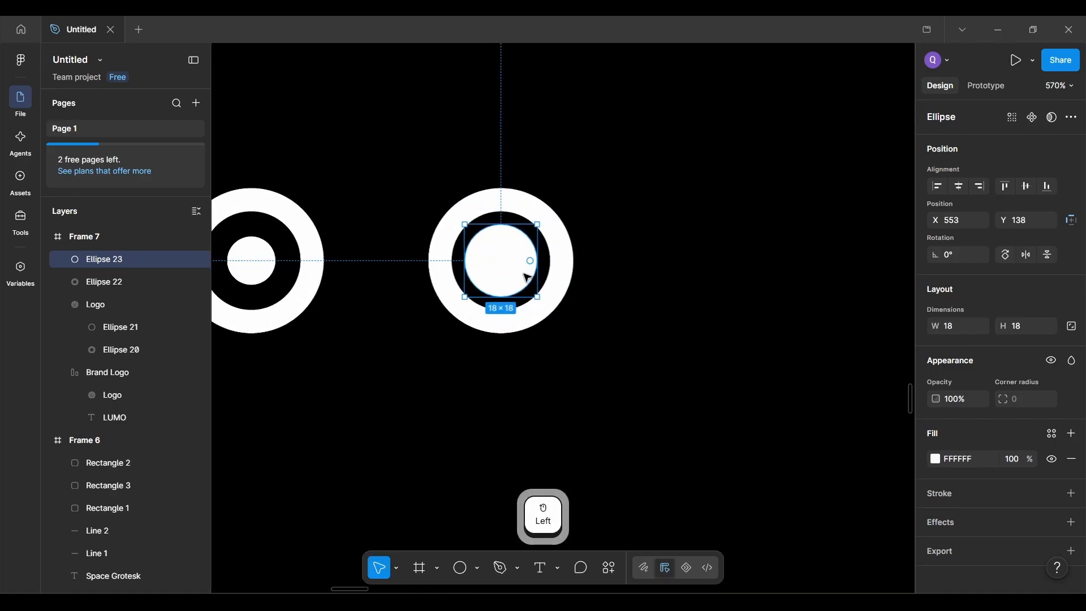
pyautogui.keyDown('ctrl'); pyautogui.click(259, 261); pyautogui.keyUp('ctrl')
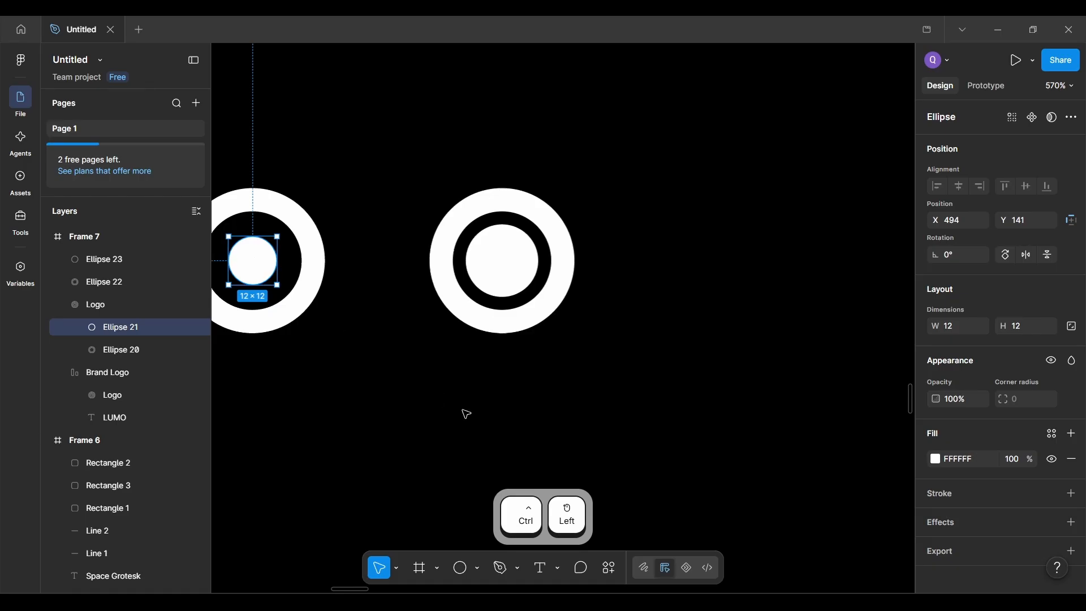
pyautogui.hscroll(-2, 466, 414)
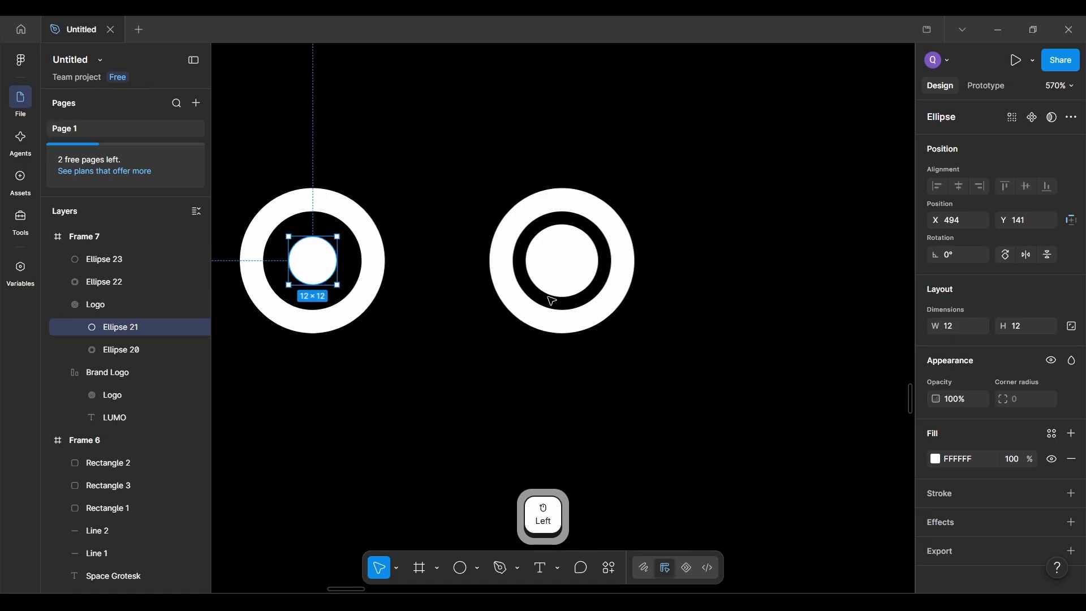
pyautogui.click(567, 271)
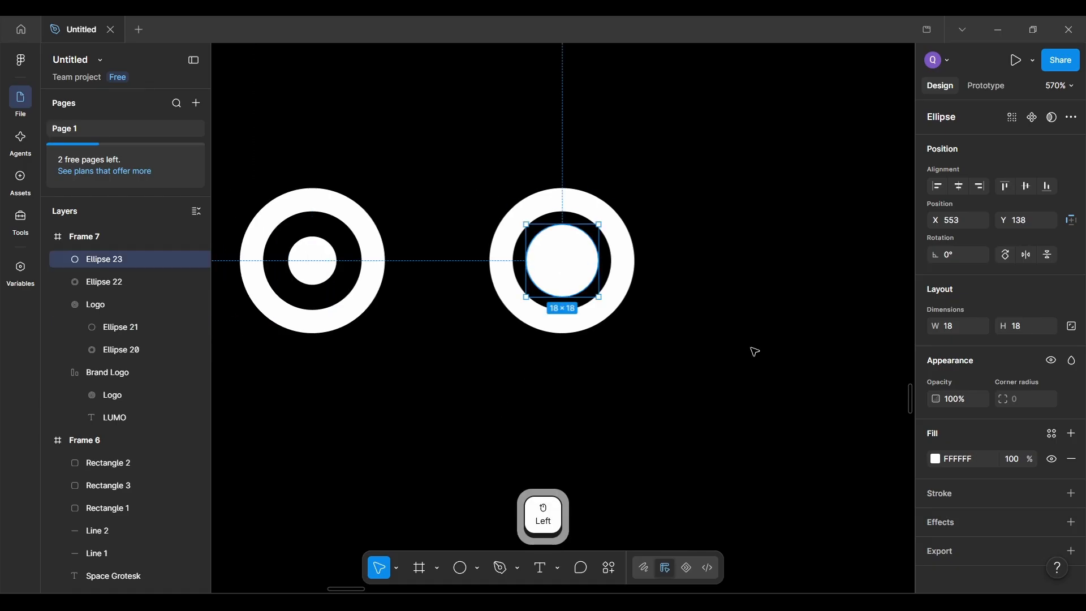
pyautogui.hotkey('ctrl', 'alt')
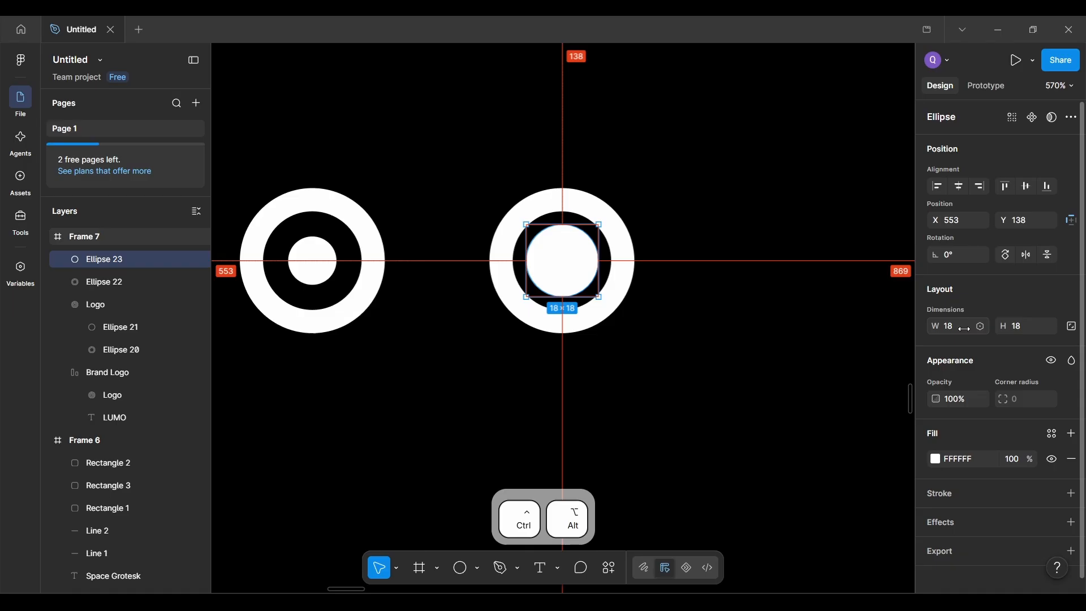
pyautogui.hotkey('ctrl', 'alt', 'F4')
pyautogui.click(965, 326)
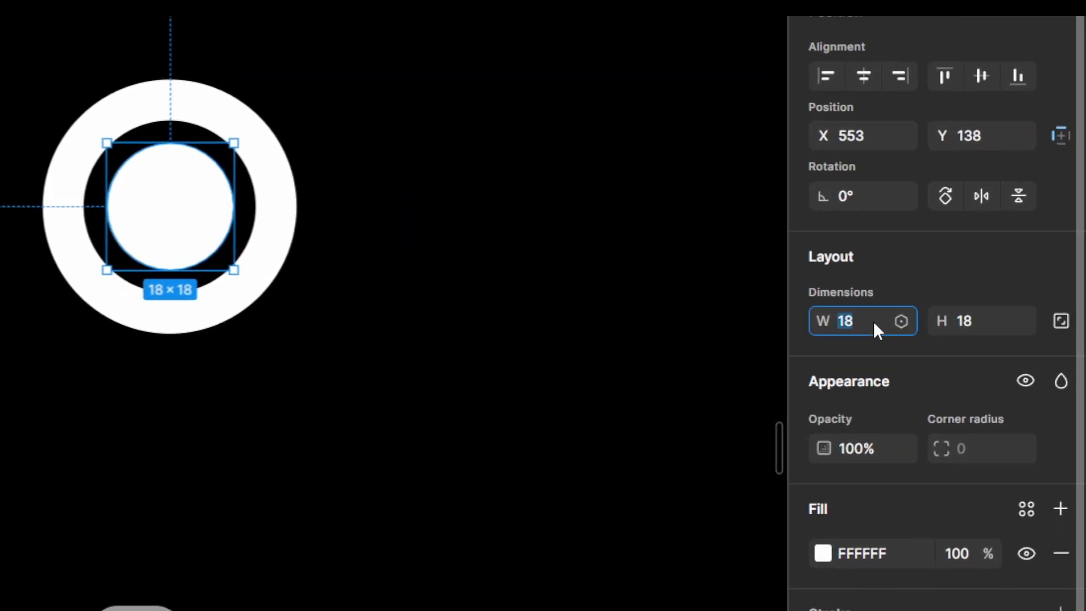
pyautogui.press('Return')
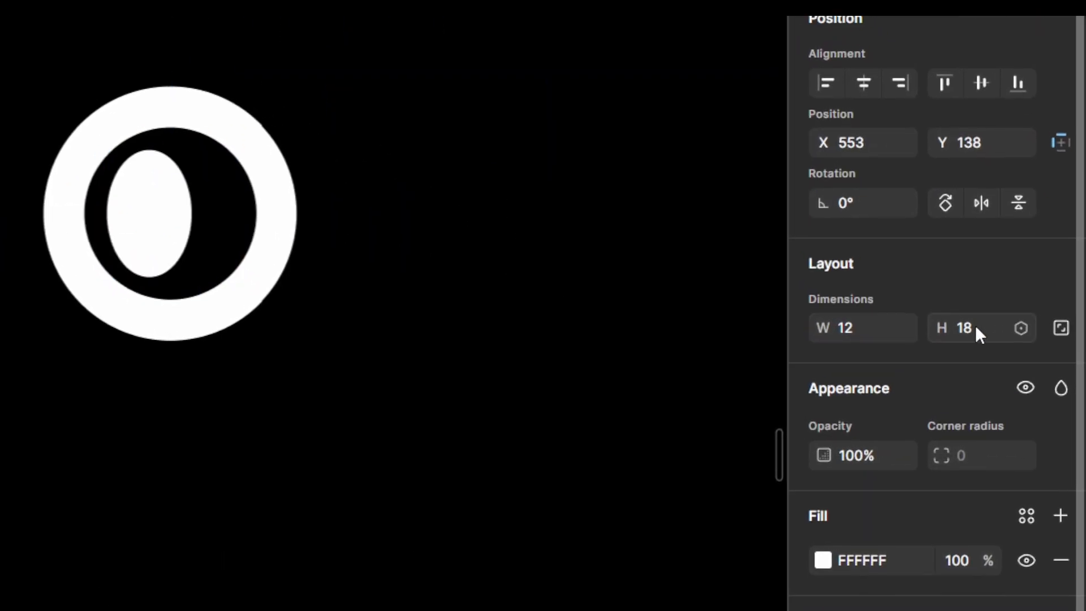
pyautogui.click(976, 321)
pyautogui.write('12')
pyautogui.press('Return')
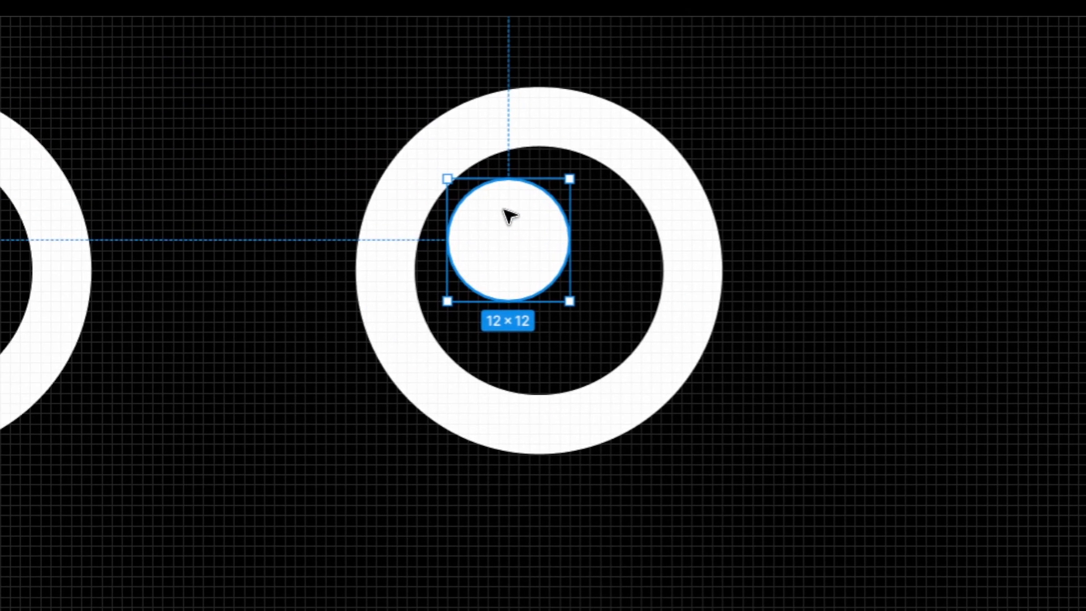
# Step: Centre the new dot inside its ring at X 556, Y 141
pyautogui.moveTo(365, 36); pyautogui.dragTo(396, 69)
pyautogui.moveTo(543, 291); pyautogui.dragTo(546, 293)
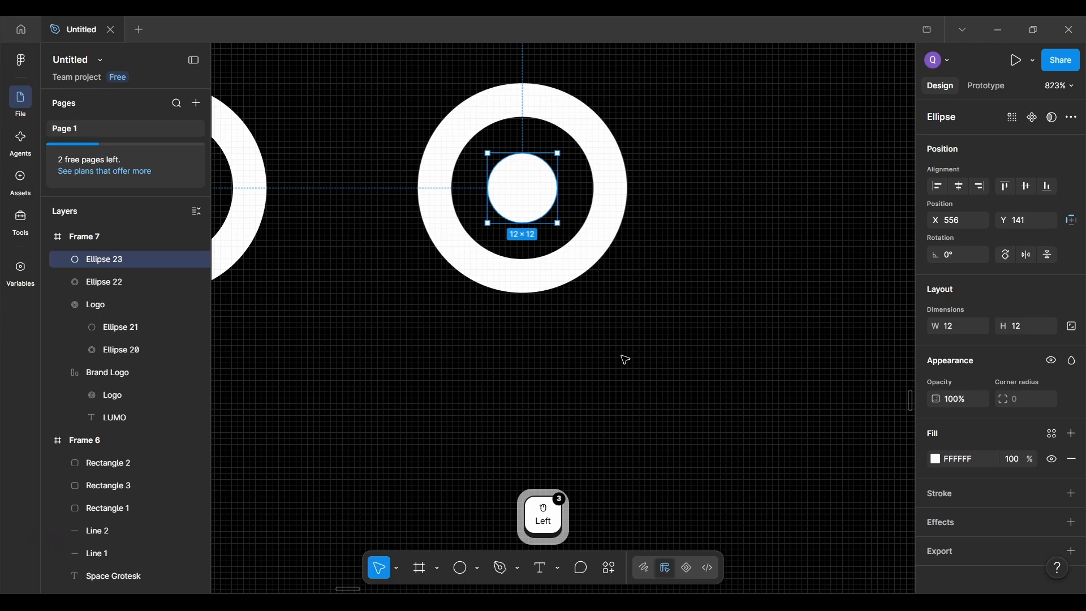
pyautogui.click(624, 359)
# Step: Compare the new ring symbol with the originals, then move the standalone reference symbol aside and delete it
pyautogui.scroll(-5, 625, 360)
pyautogui.moveTo(532, 220); pyautogui.dragTo(650, 361)
pyautogui.scroll(-3, 645, 381)
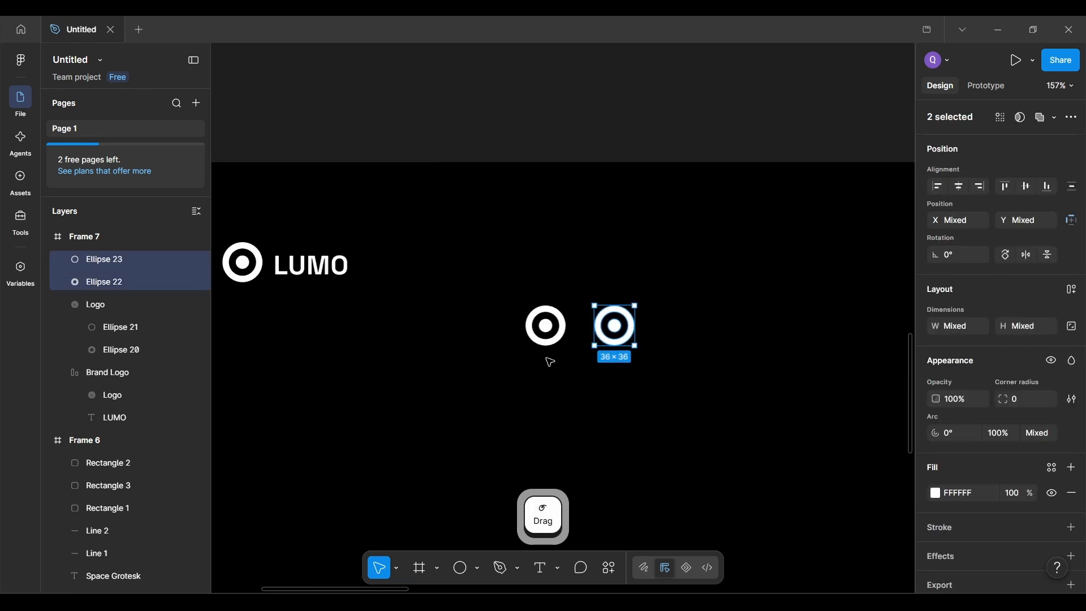
pyautogui.click(308, 261)
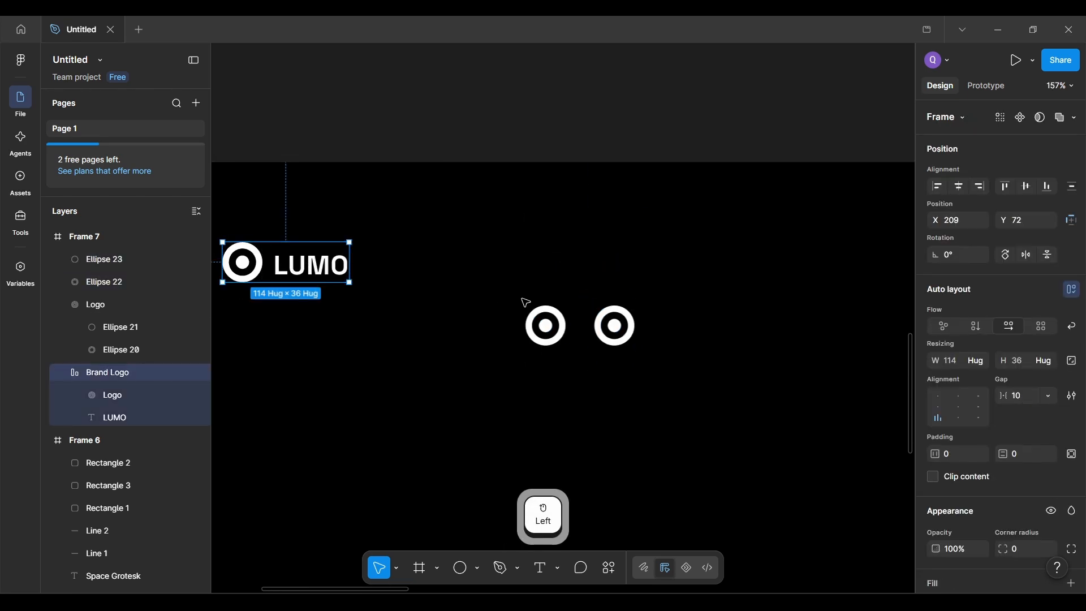
pyautogui.moveTo(517, 293); pyautogui.dragTo(583, 379)
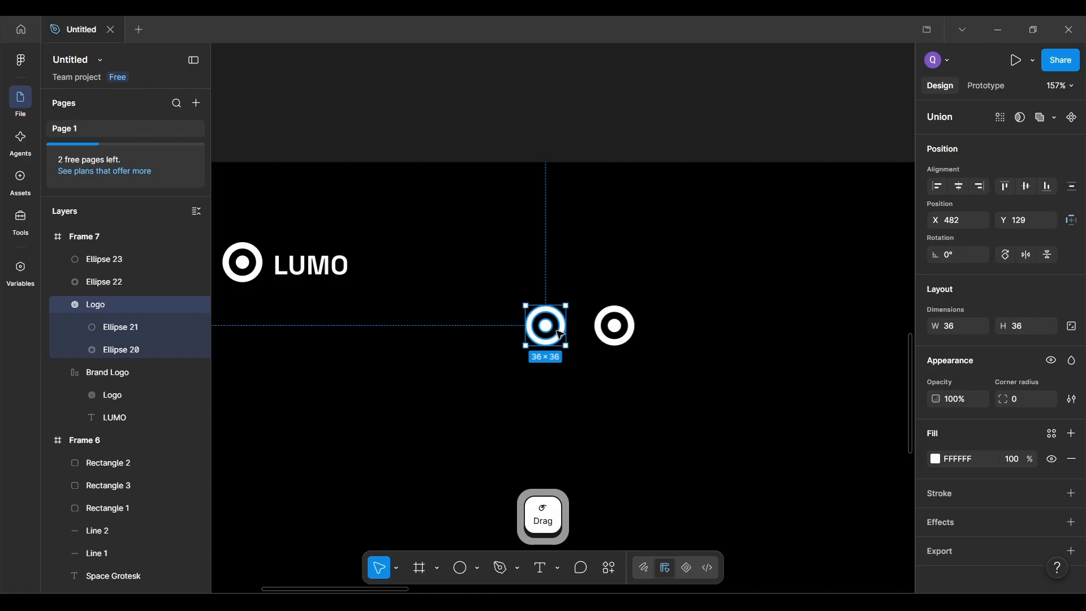
pyautogui.moveTo(561, 335); pyautogui.dragTo(502, 366)
pyautogui.click(722, 342)
pyautogui.scroll(3, 722, 341)
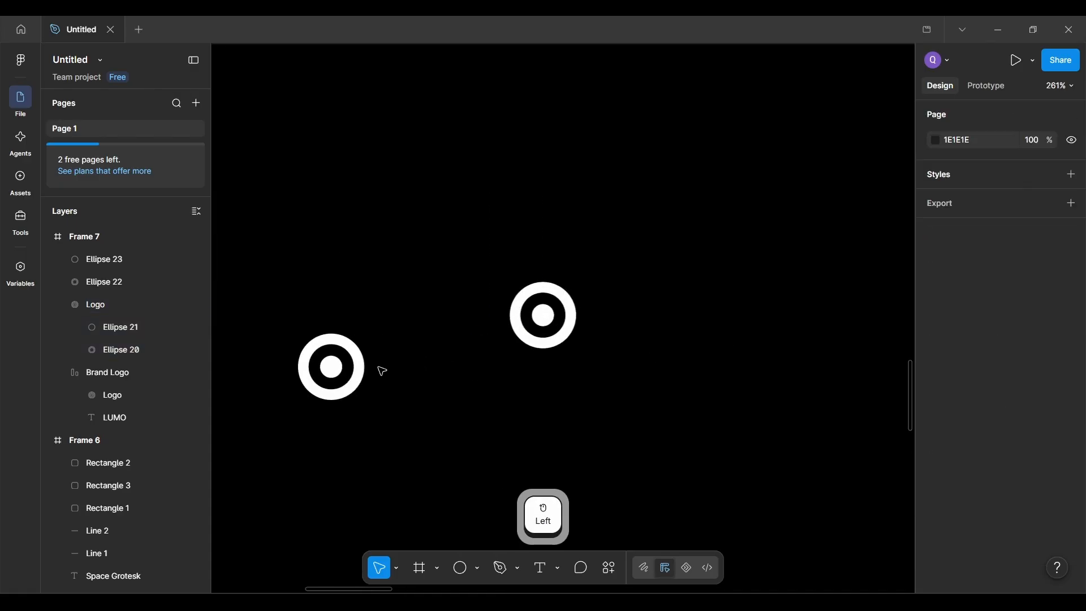
pyautogui.click(330, 370)
pyautogui.press('Delete')
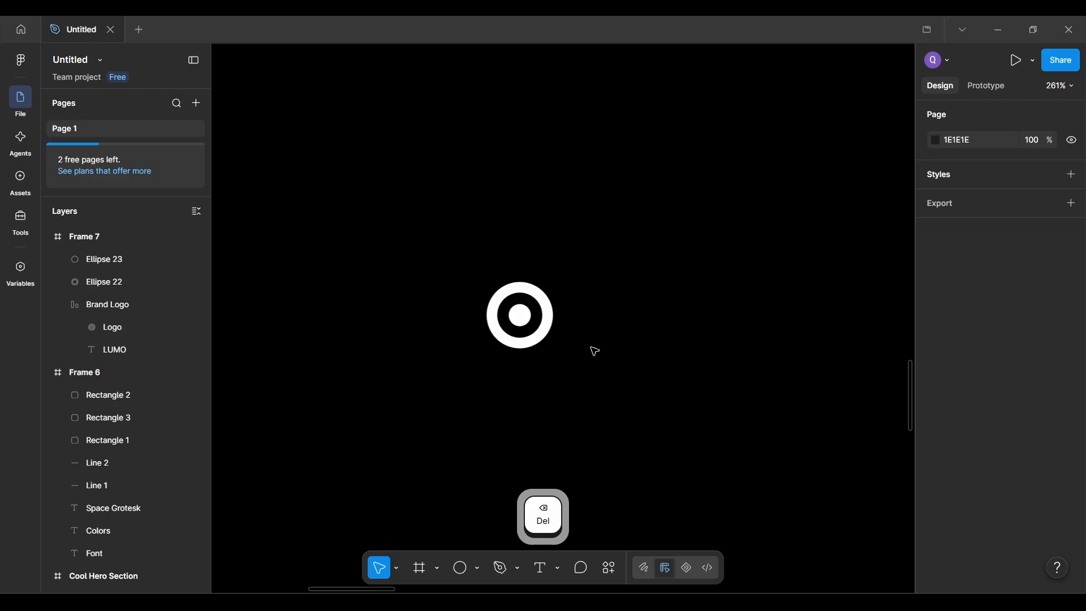
# Step: Add the text "LUMO" beside the new ring symbol
pyautogui.press('t')
pyautogui.click(584, 316)
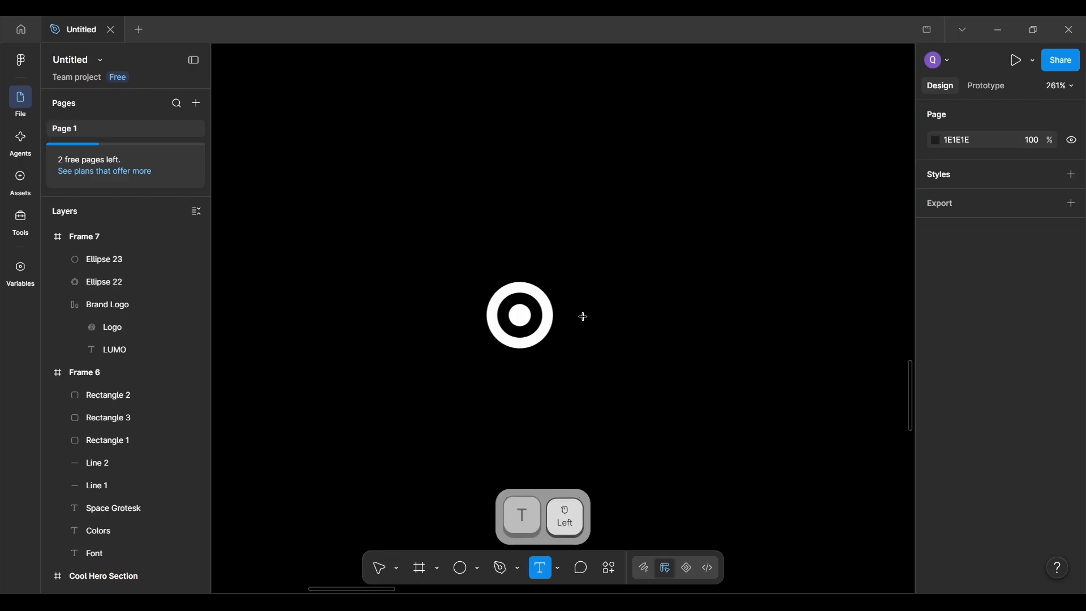
pyautogui.scroll(-3, 640, 352)
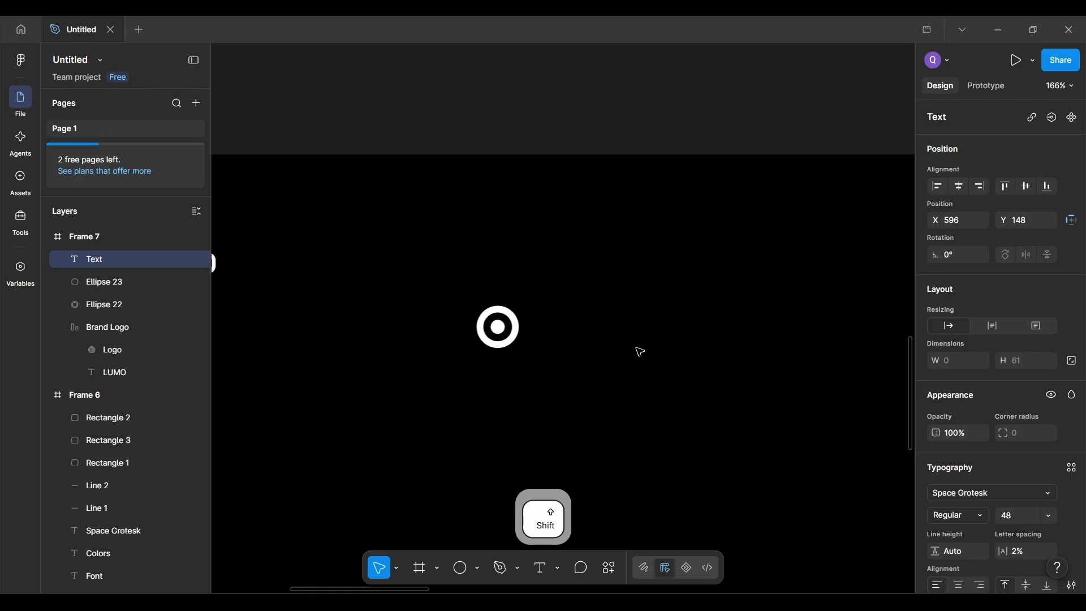
pyautogui.write('LUMO')
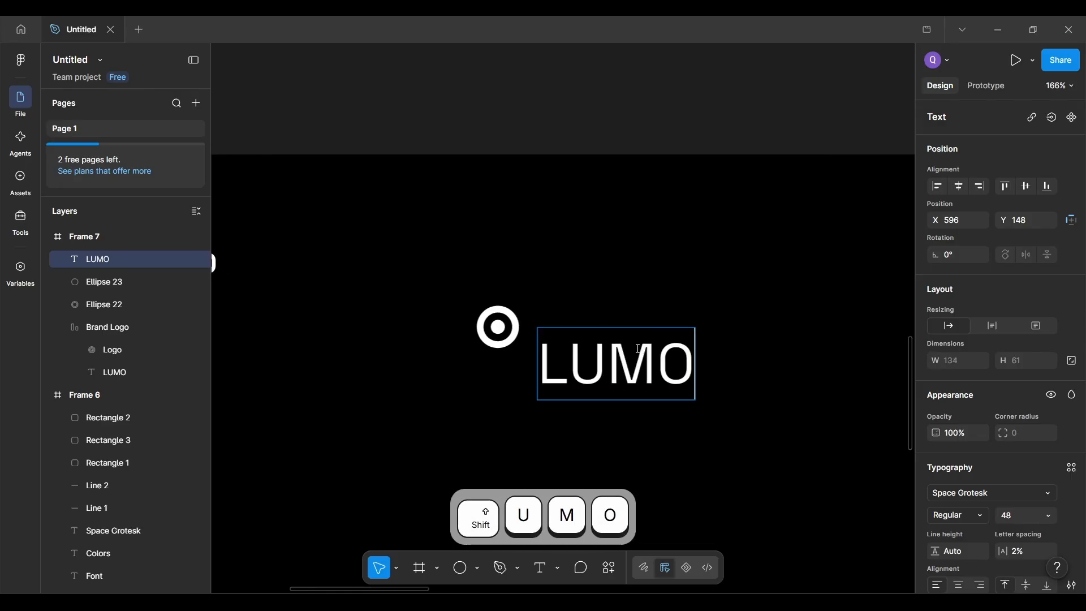
pyautogui.click(728, 444)
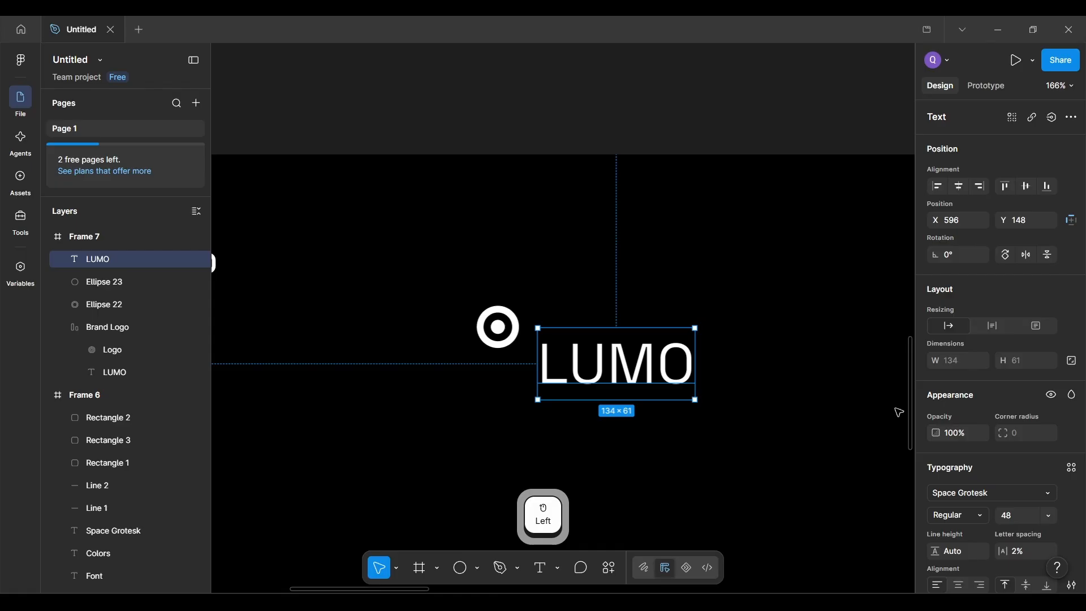
# Step: Examine the typography settings of the new LUMO text and of the original brand logo's wordmark
pyautogui.scroll(-1, 960, 481)
pyautogui.hotkey('ctrl', 'alt')
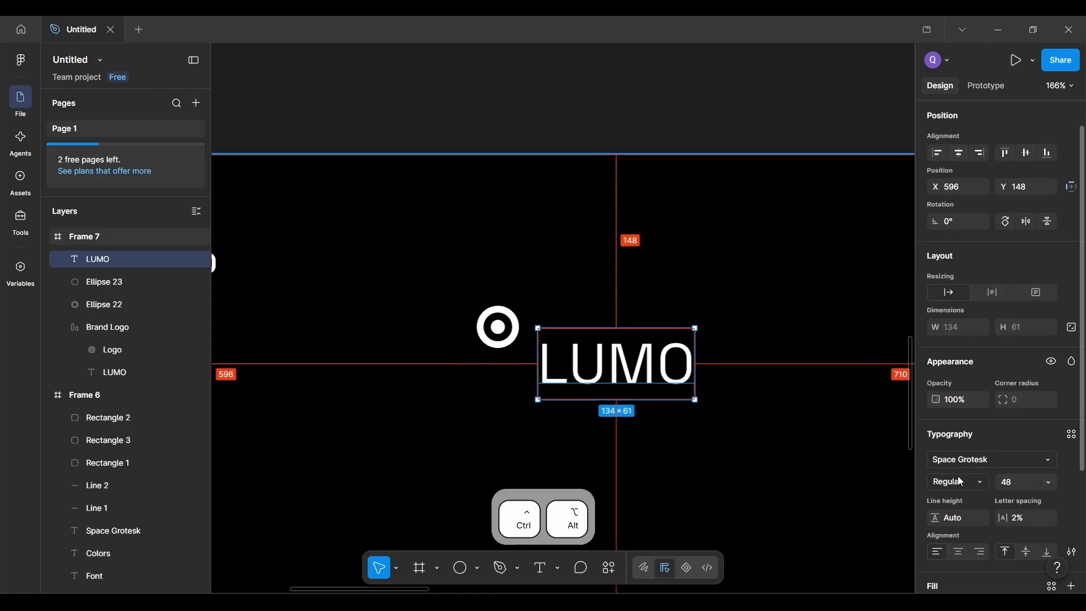
pyautogui.hotkey('ctrl', 'alt', 'F4')
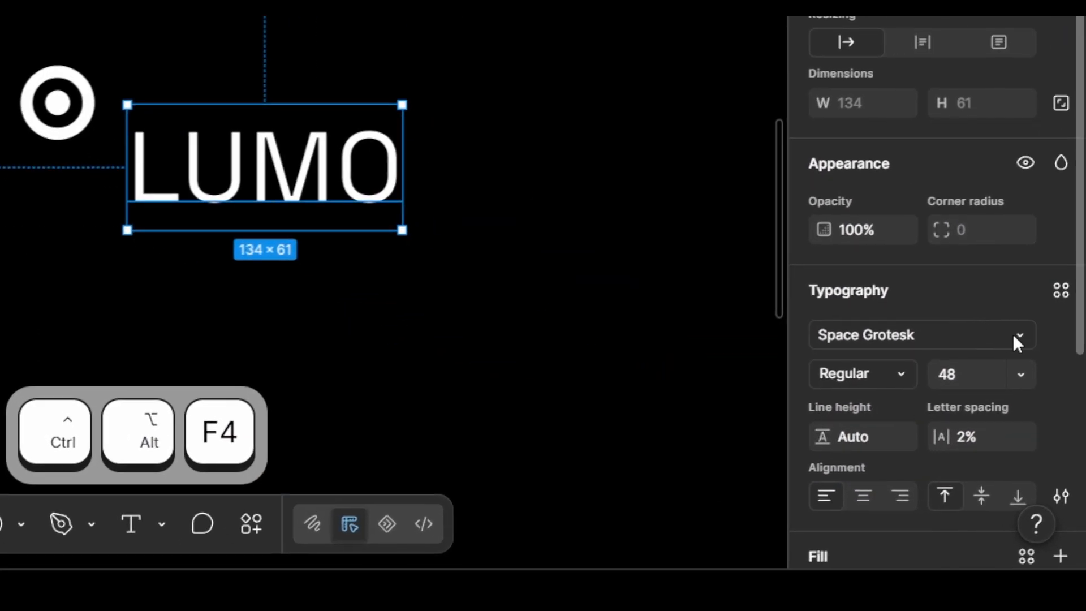
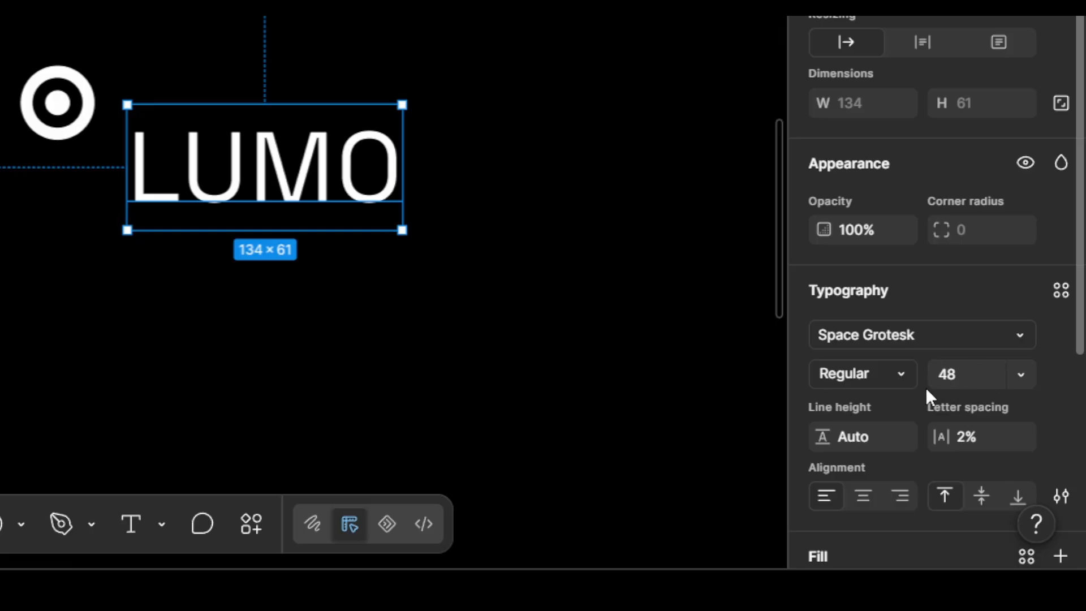
pyautogui.hotkey('ctrl', 'alt', 'F4')
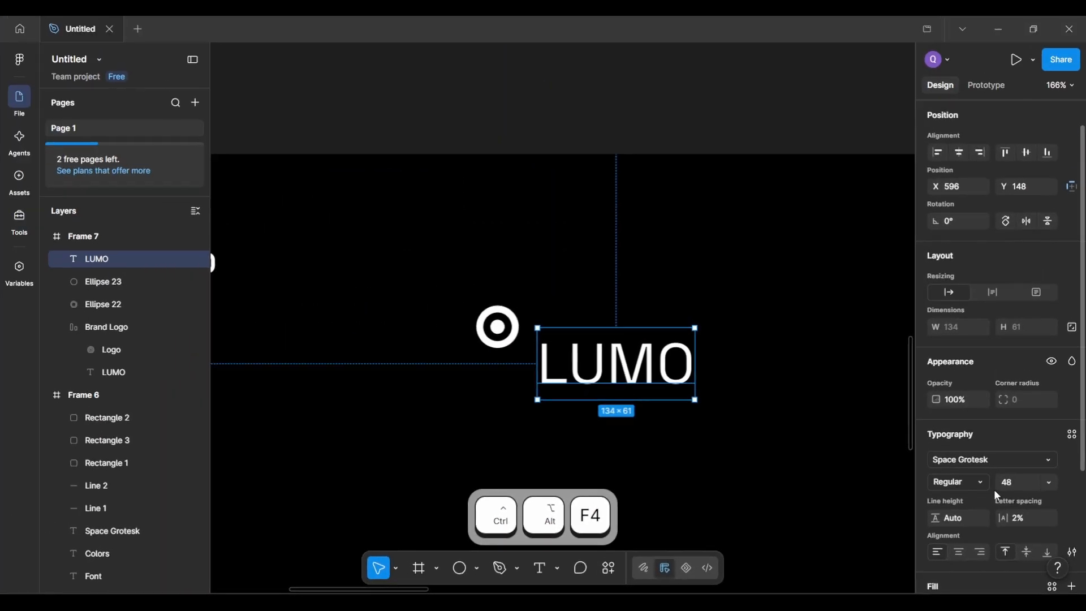
pyautogui.hscroll(-3, 594, 427)
pyautogui.scroll(-2, 594, 427)
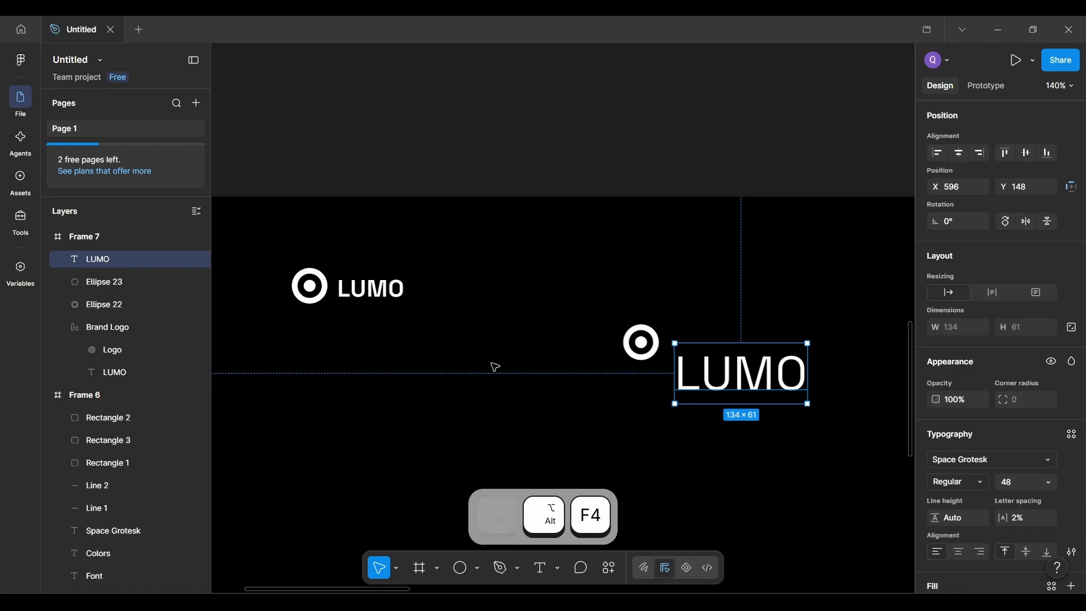
pyautogui.hscroll(-3, 495, 368)
pyautogui.keyDown('ctrl'); pyautogui.click(456, 291); pyautogui.keyUp('ctrl')
pyautogui.scroll(3, 456, 294)
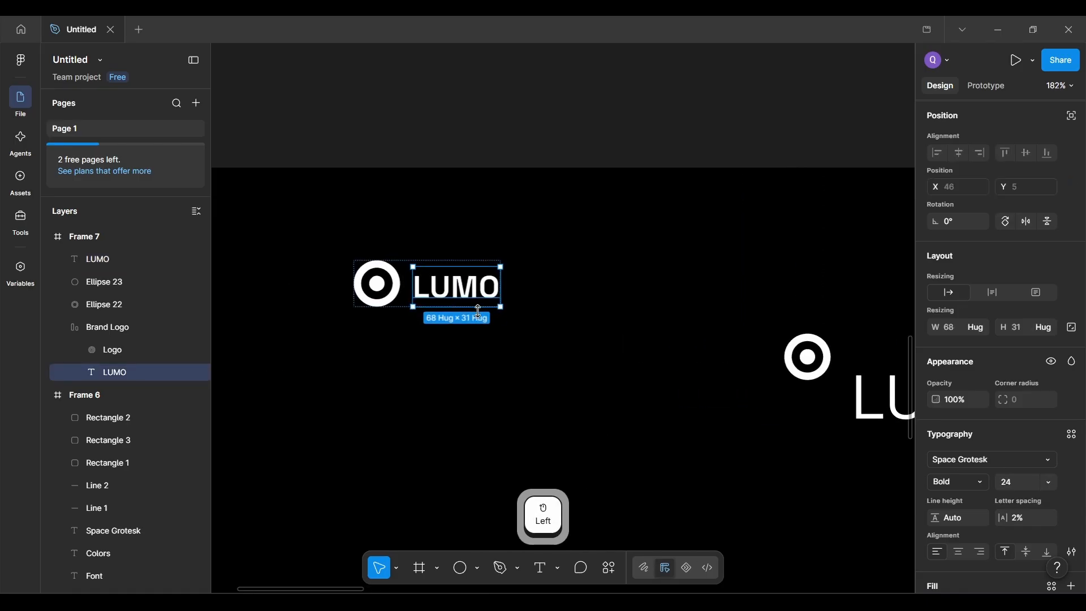
pyautogui.hscroll(3, 478, 312)
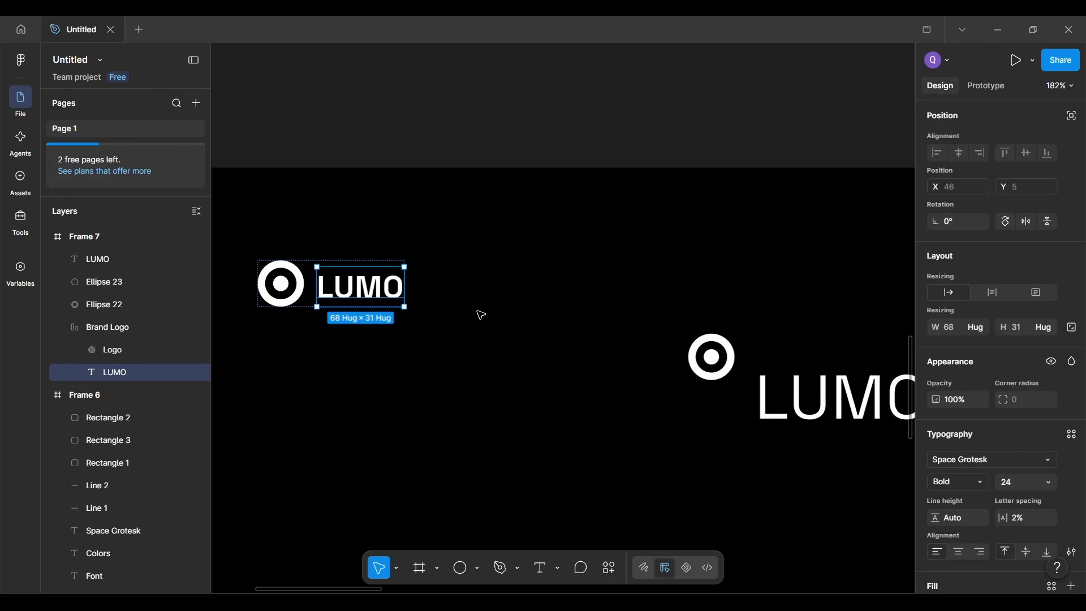
# Step: Move the new LUMO text next to the ring symbol and set it to Bold, size 24
pyautogui.hscroll(6, 481, 315)
pyautogui.moveTo(675, 403); pyautogui.dragTo(674, 367)
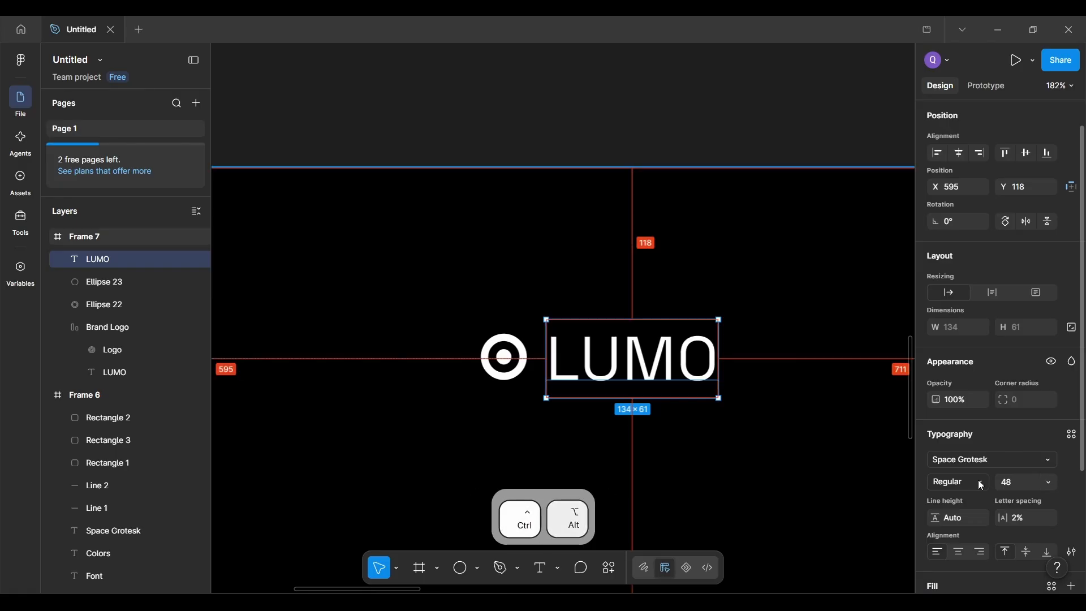
pyautogui.hotkey('ctrl', 'alt', 'F4')
pyautogui.click(905, 381)
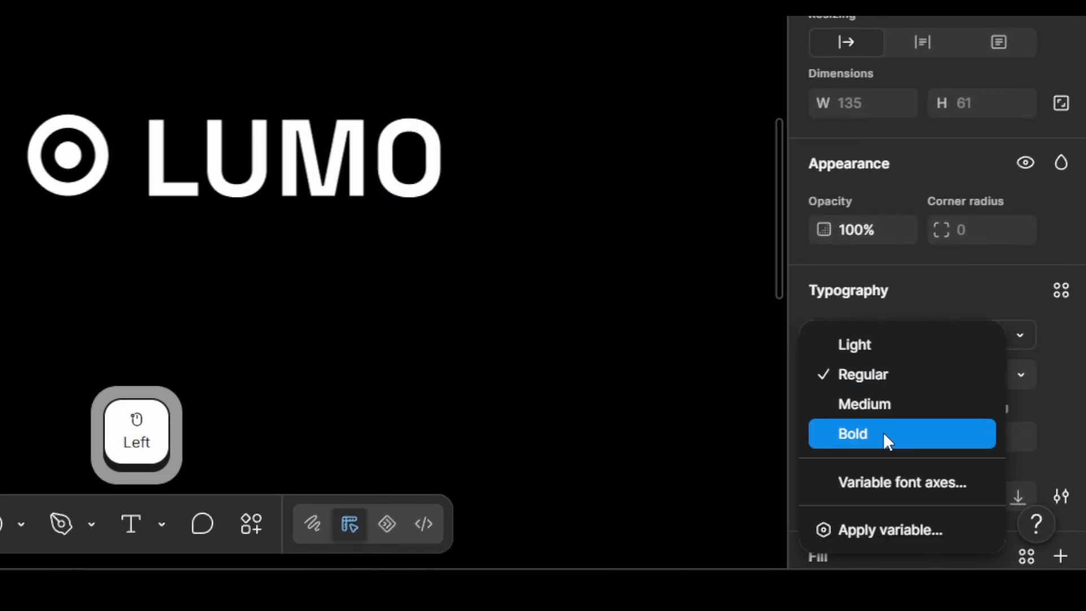
pyautogui.click(892, 440)
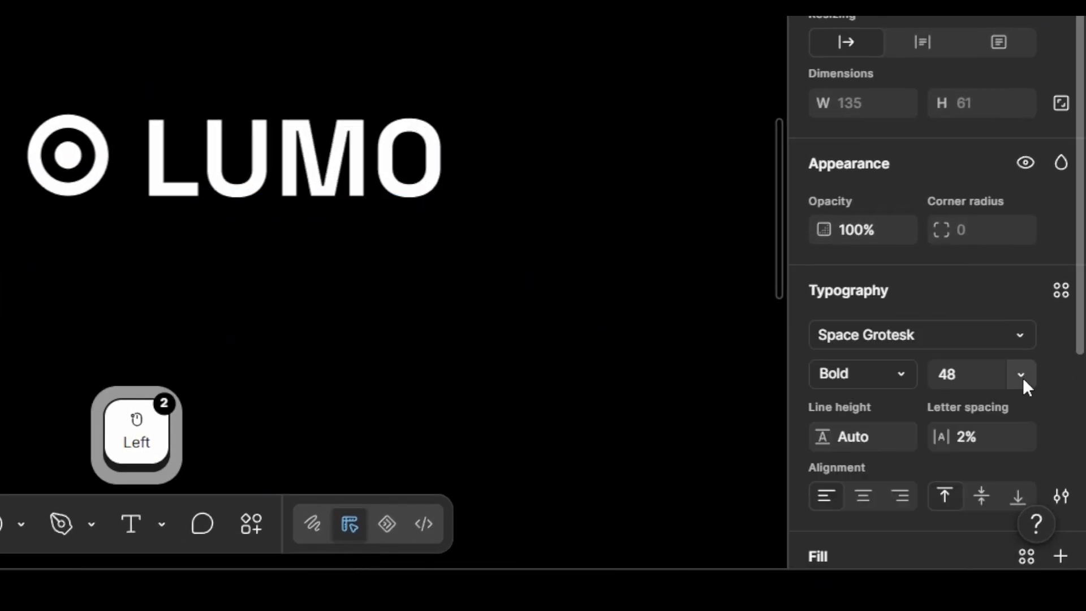
pyautogui.doubleClick(976, 373)
pyautogui.write('24')
pyautogui.press('Return')
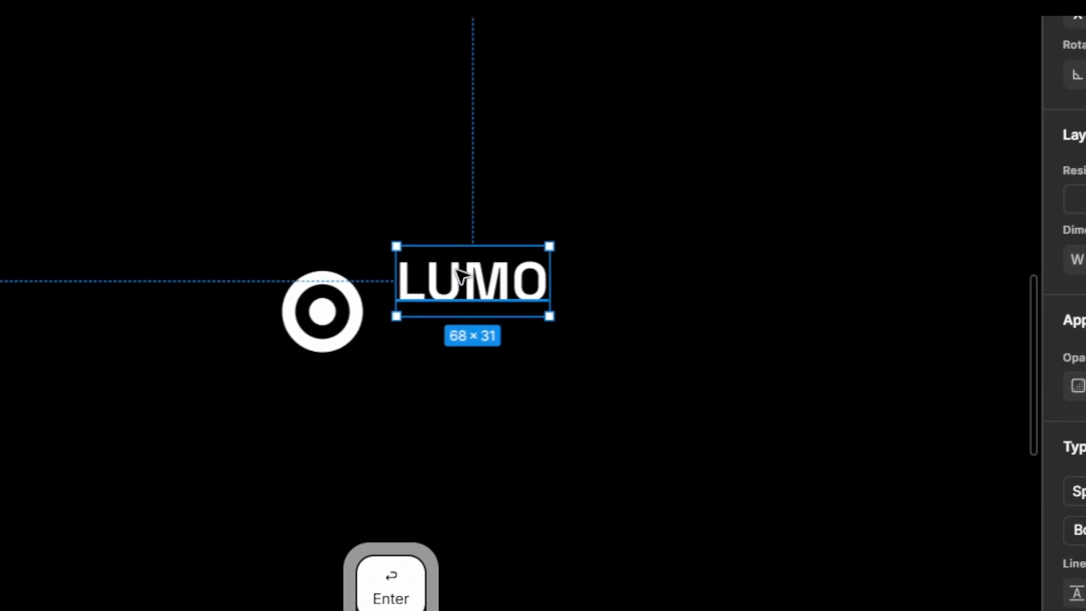
# Step: Reposition the resized LUMO text so it lines up vertically with the ring symbol's centre
pyautogui.moveTo(201, 117); pyautogui.dragTo(203, 141)
pyautogui.moveTo(547, 328); pyautogui.dragTo(553, 323)
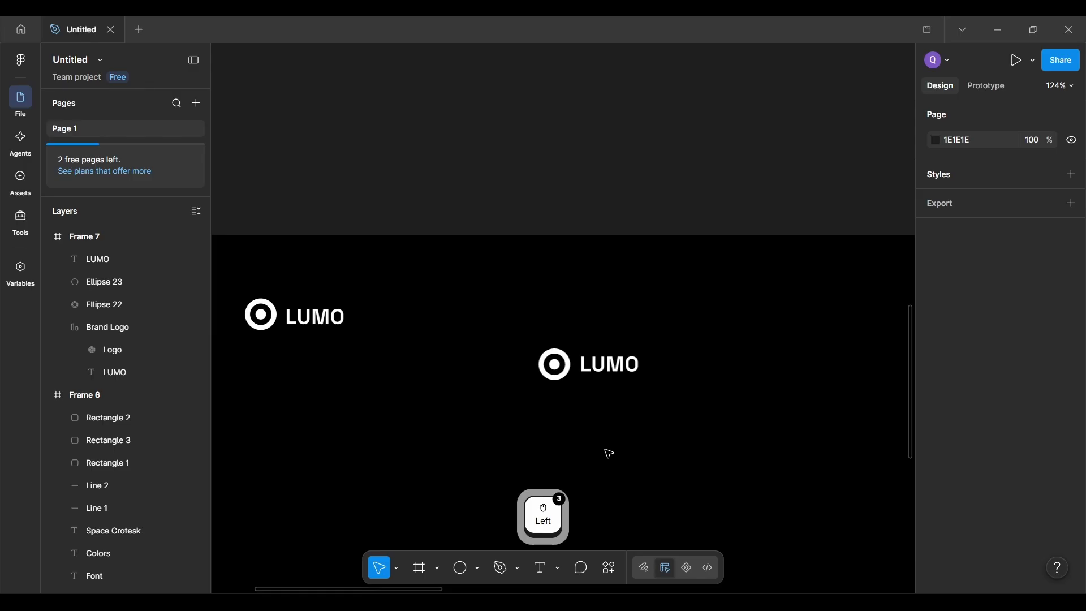
pyautogui.moveTo(482, 267); pyautogui.dragTo(697, 449)
pyautogui.click(697, 450)
# Step: Combine the white ring and its centre dot into a single shape with the Union operation
pyautogui.scroll(3, 614, 407)
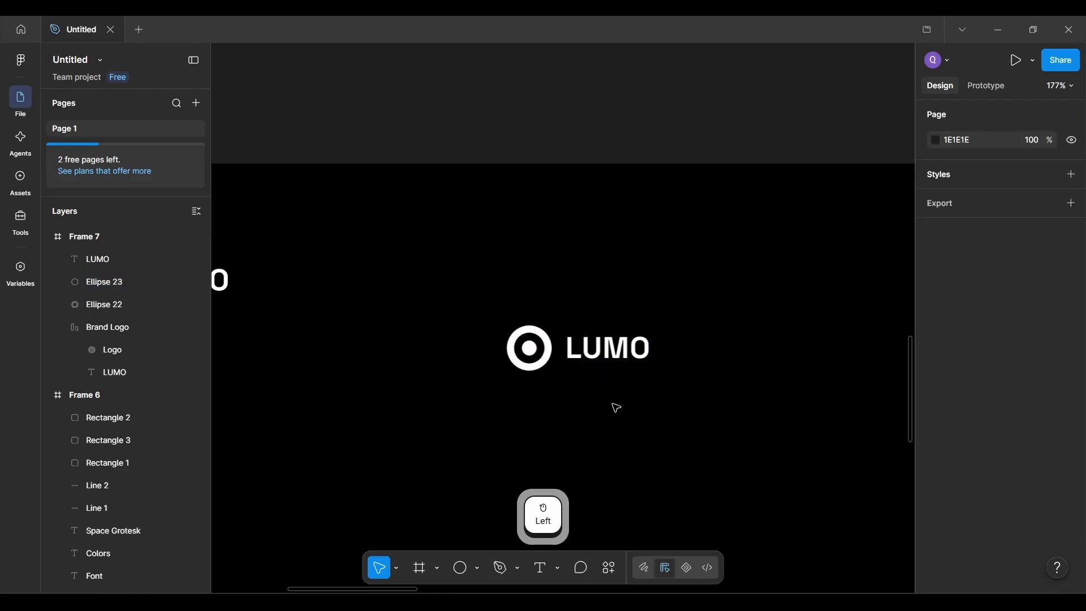
pyautogui.click(537, 352)
pyautogui.scroll(3, 536, 351)
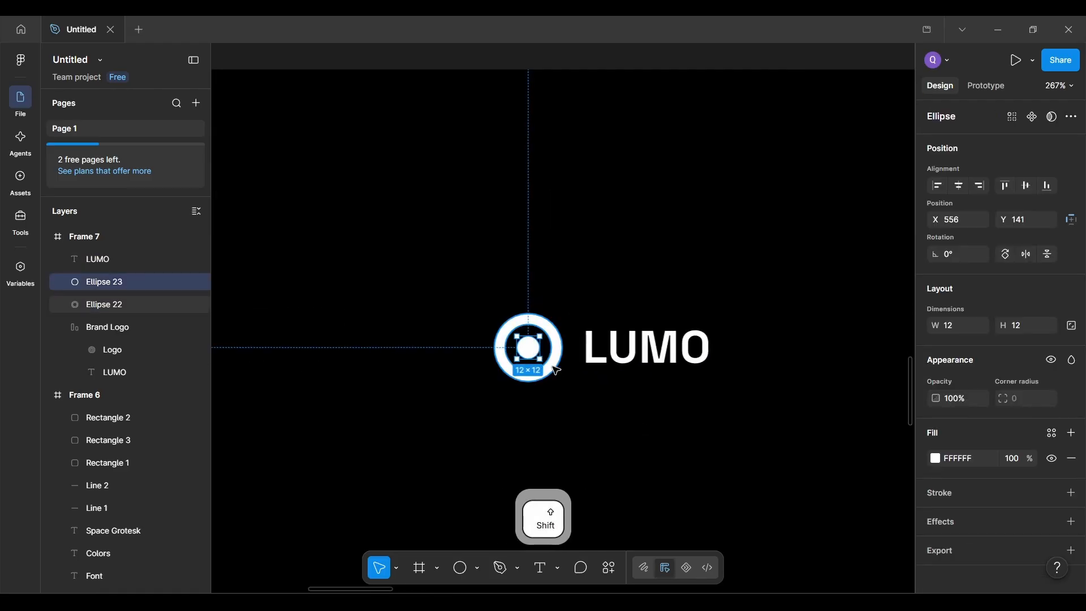
pyautogui.keyDown('shift'); pyautogui.click(557, 348); pyautogui.keyUp('shift')
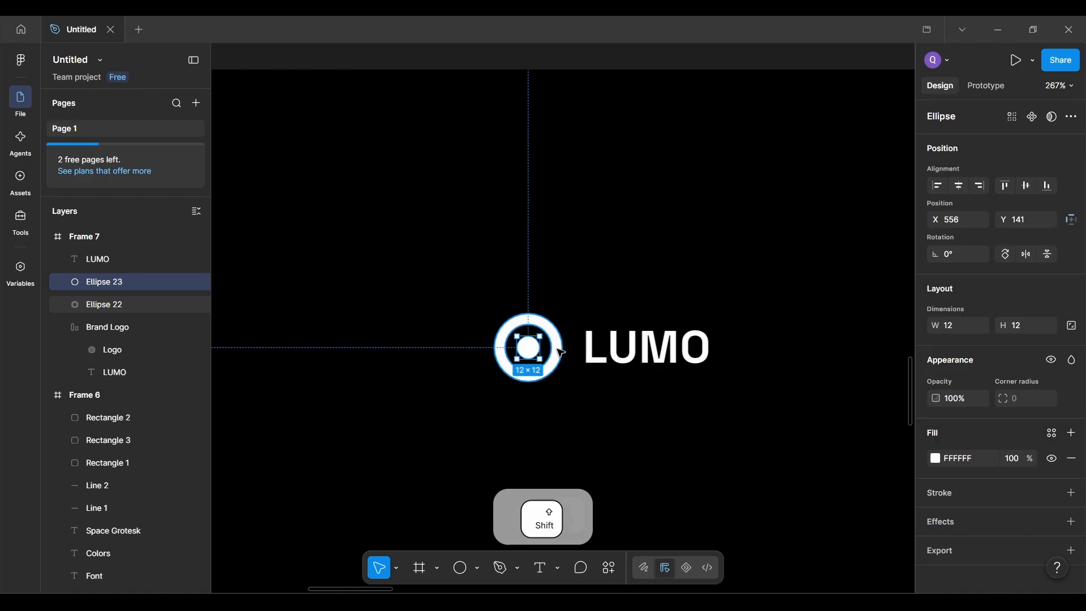
pyautogui.scroll(2, 561, 400)
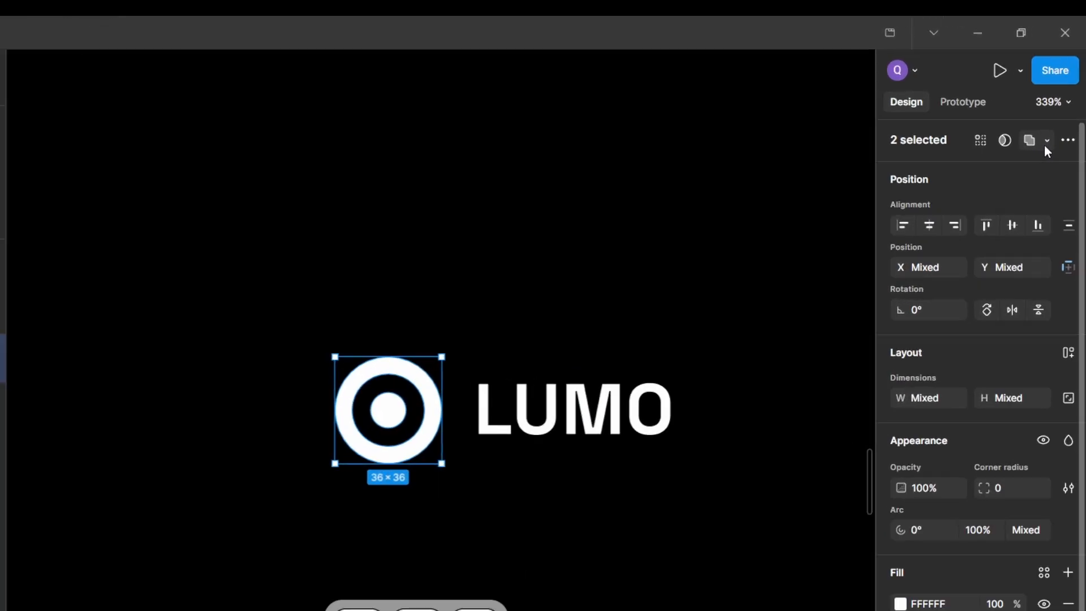
pyautogui.click(1047, 141)
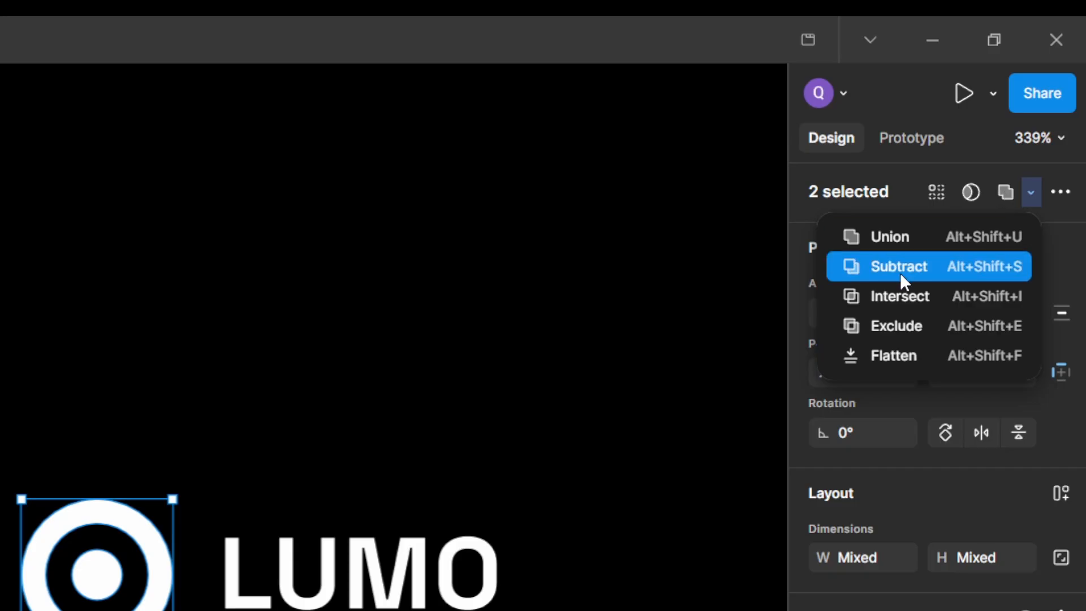
pyautogui.click(896, 237)
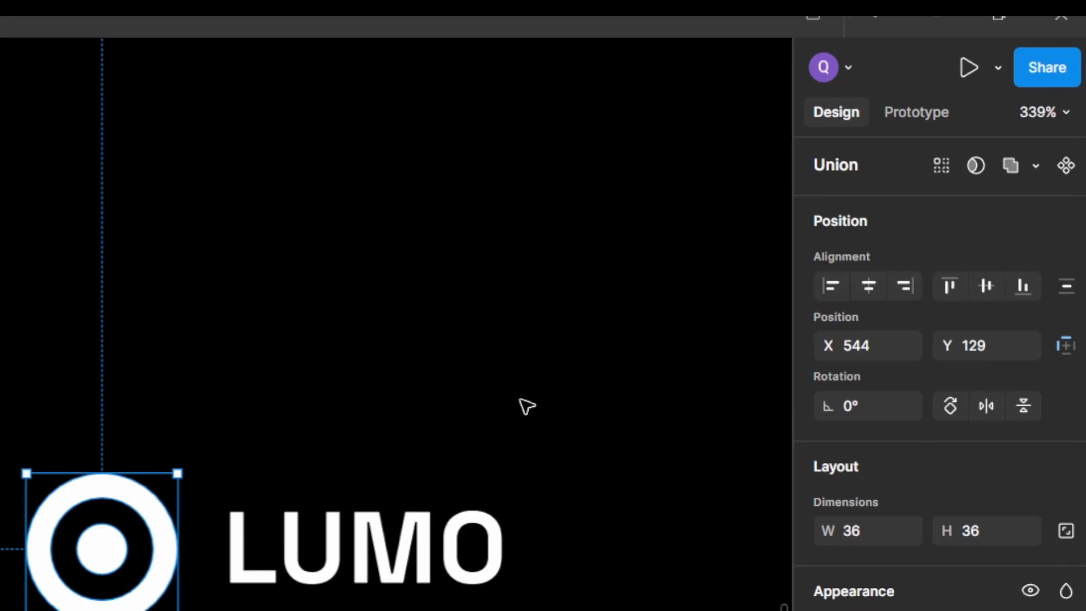
pyautogui.hotkey('ctrl', 'alt', 'F4')
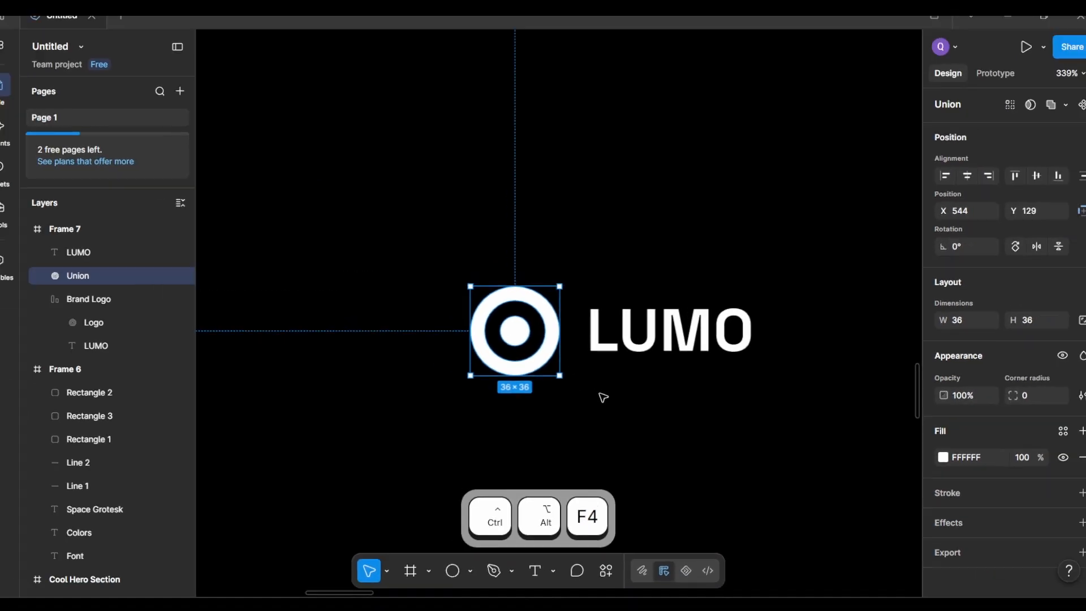
# Step: Nudge the new LUMO text slightly closer to the ring symbol and wrap both in an auto layout frame
pyautogui.click(408, 285)
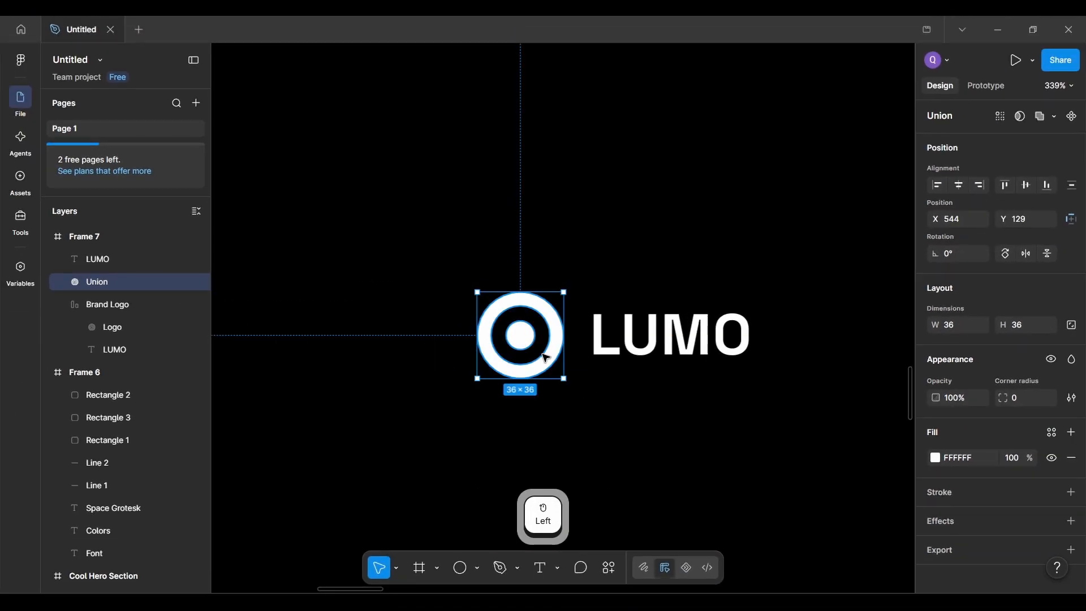
pyautogui.moveTo(670, 360)
pyautogui.mouseDown()
pyautogui.moveTo(647, 360)
pyautogui.moveTo(668, 360)
pyautogui.mouseUp()
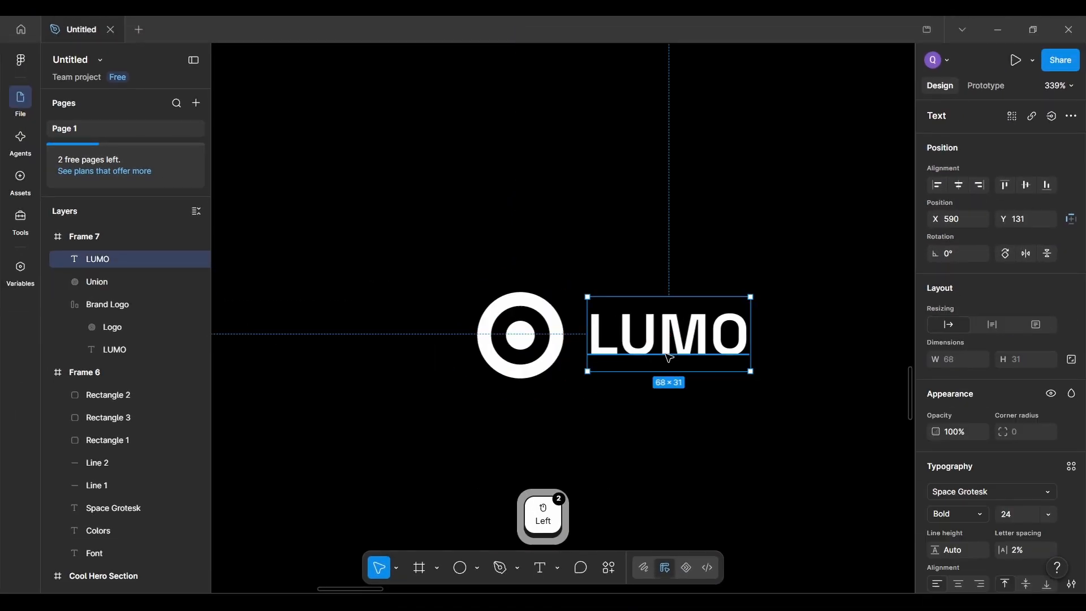
pyautogui.click(540, 338)
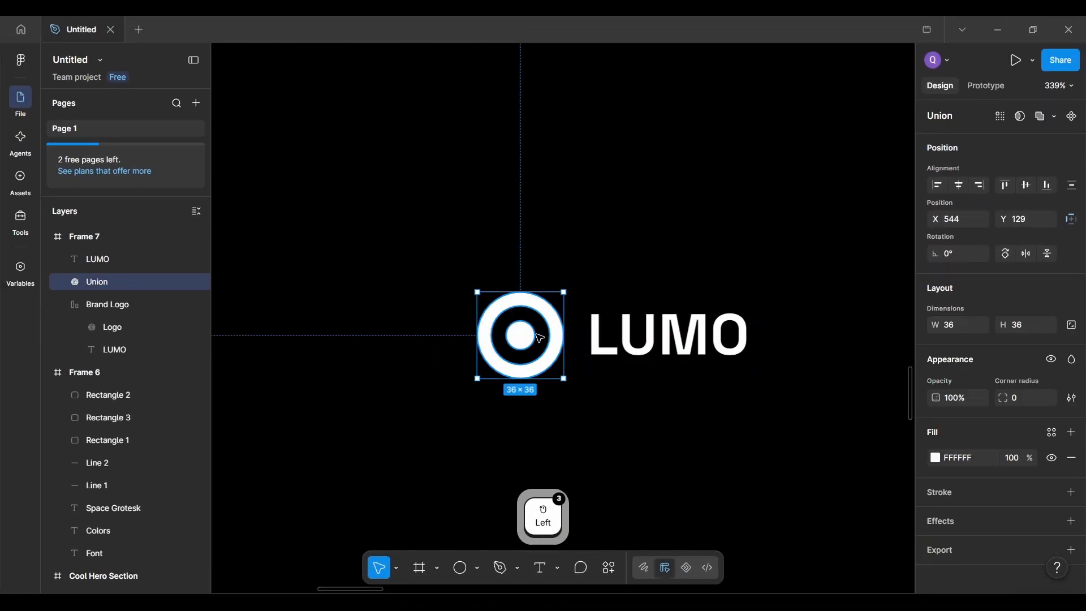
pyautogui.keyDown('shift'); pyautogui.click(698, 343); pyautogui.keyUp('shift')
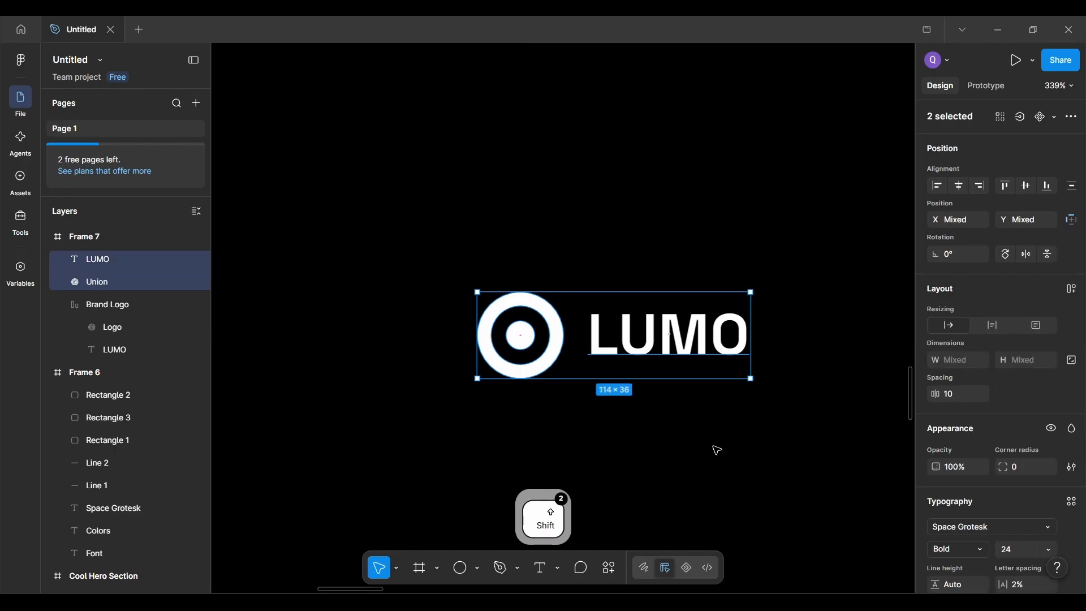
pyautogui.hotkey('shift', 'a')
pyautogui.scroll(-5, 662, 412)
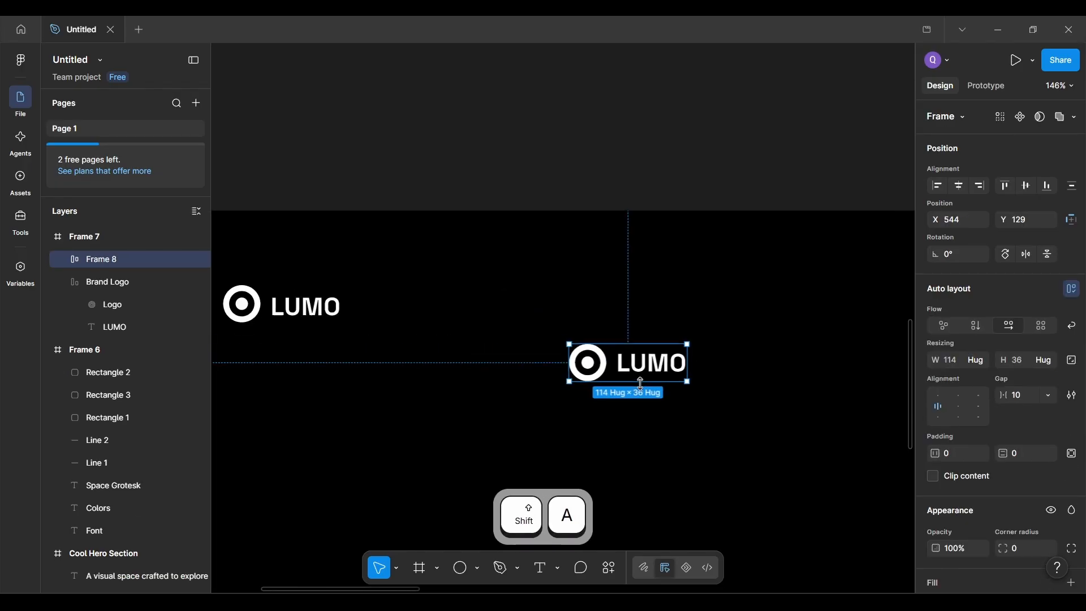
# Step: Place the new LUMO logo and the original brand logo side by side near the black frame's upper-left corner
pyautogui.scroll(-6, 636, 369)
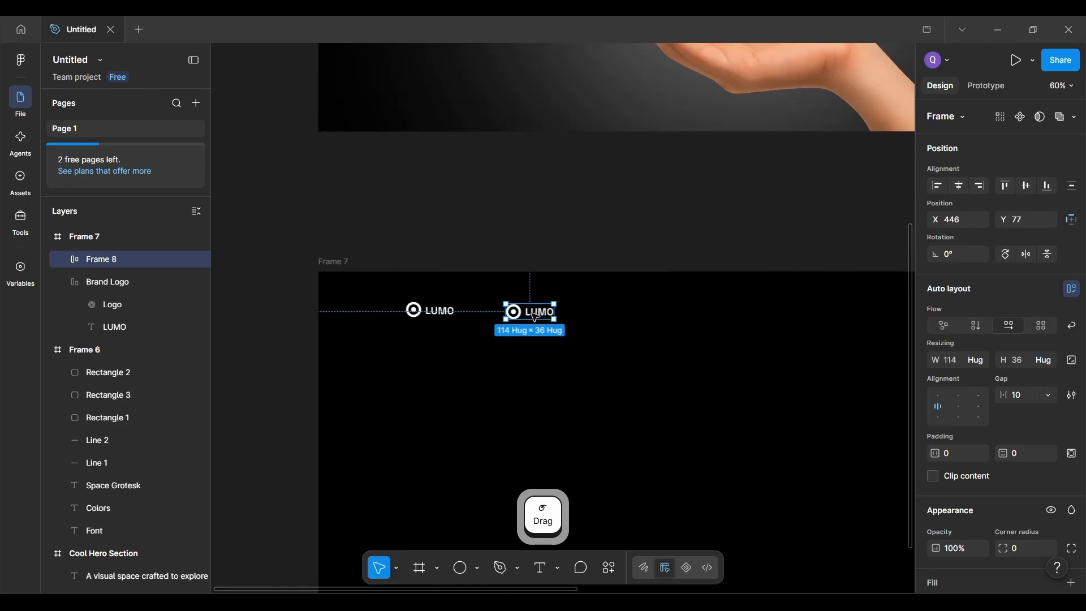
pyautogui.click(513, 361)
pyautogui.scroll(2, 512, 360)
pyautogui.moveTo(538, 301); pyautogui.dragTo(474, 335)
pyautogui.click(407, 300)
pyautogui.moveTo(407, 299); pyautogui.dragTo(363, 324)
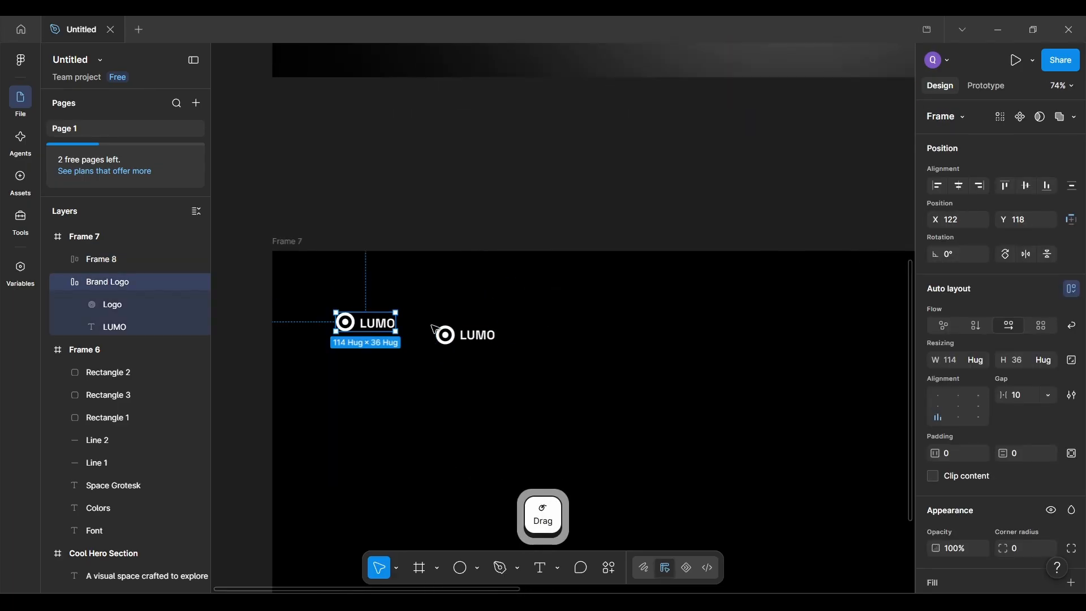
pyautogui.moveTo(458, 337); pyautogui.dragTo(456, 320)
# Step: Examine the spacing between the symbol and the wordmark in the original brand logo
pyautogui.click(368, 323)
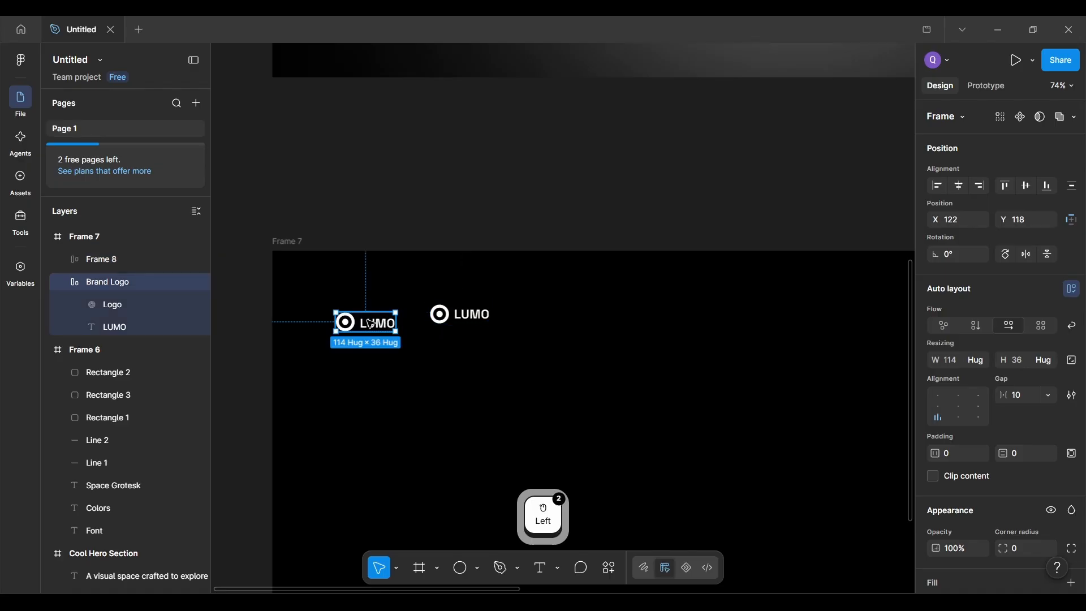
pyautogui.scroll(5, 371, 324)
pyautogui.scroll(3, 371, 324)
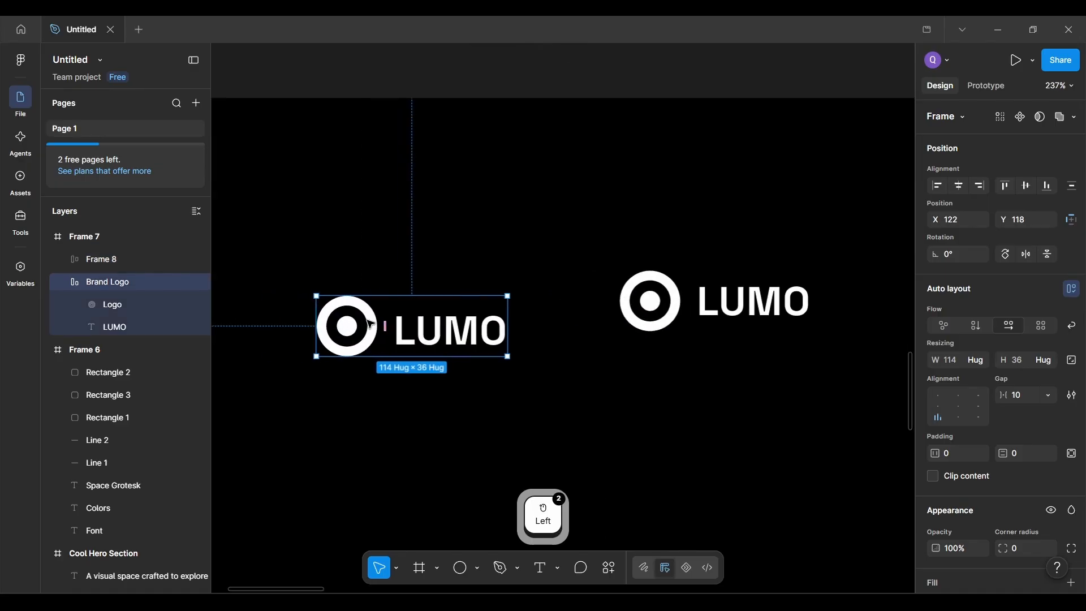
pyautogui.doubleClick(401, 330)
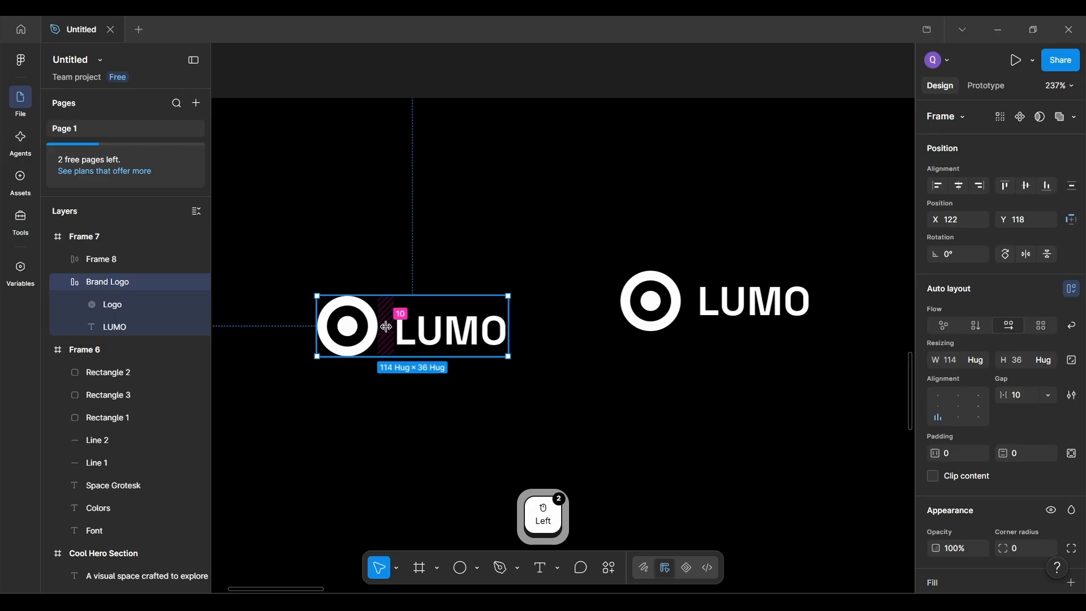
# Step: Try an auto layout gap of 12 between the new logo's symbol and wordmark, and restore it to 10
pyautogui.hscroll(3, 566, 305)
pyautogui.click(563, 306)
pyautogui.scroll(3, 550, 306)
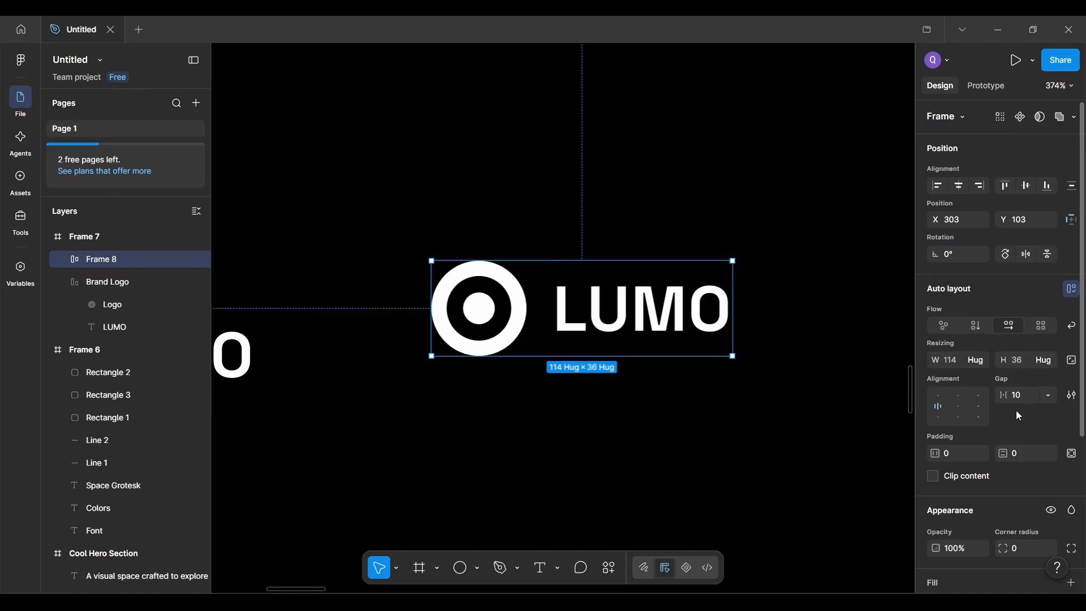
pyautogui.hotkey('ctrl', 'alt', 'F4')
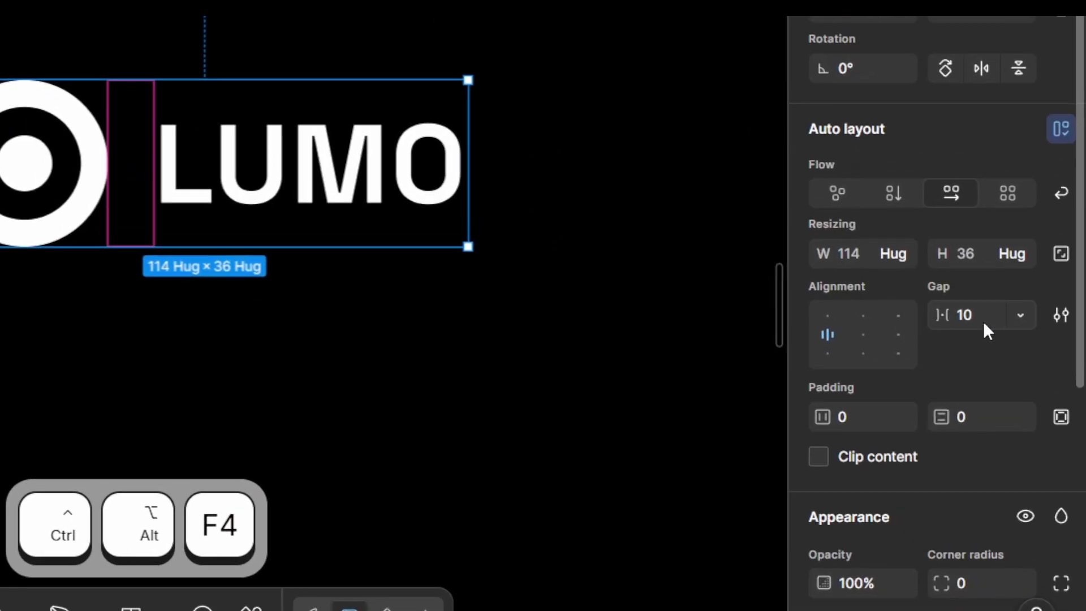
pyautogui.doubleClick(984, 324)
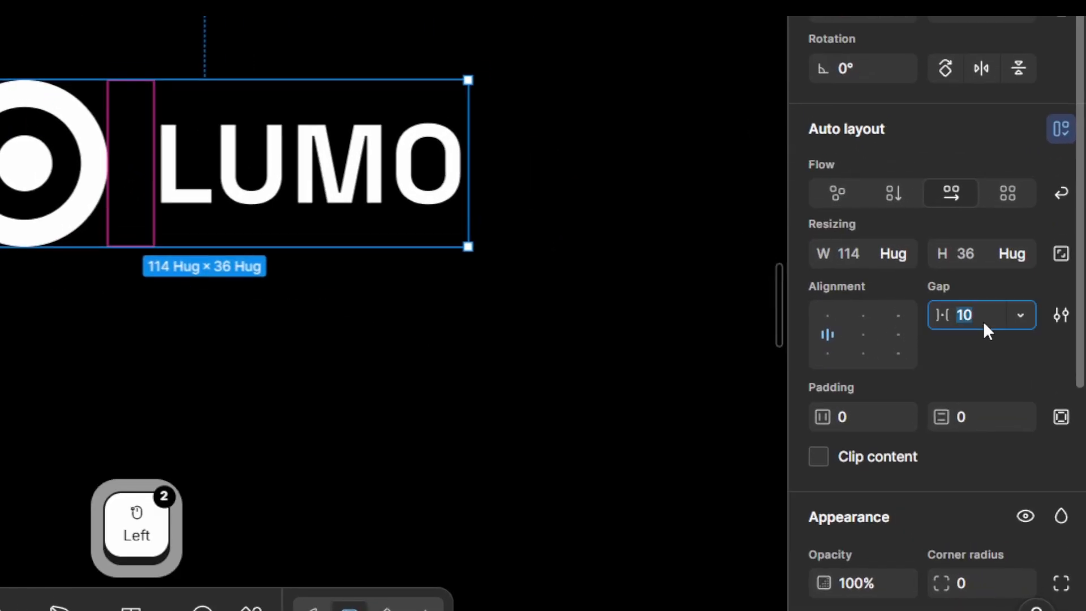
pyautogui.write('12')
pyautogui.press('Return')
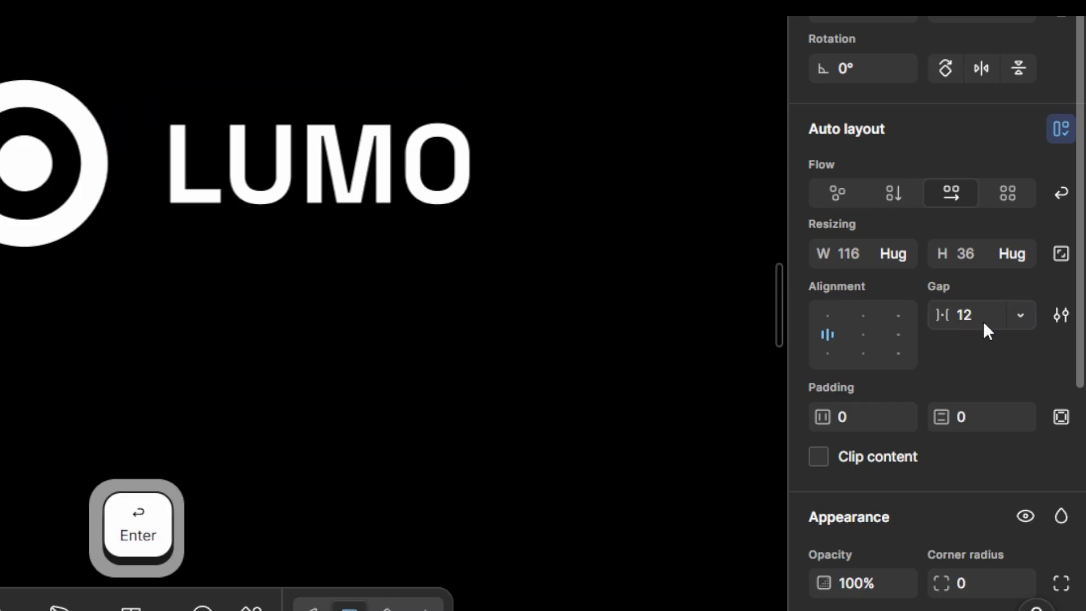
pyautogui.doubleClick(983, 321)
pyautogui.write('10')
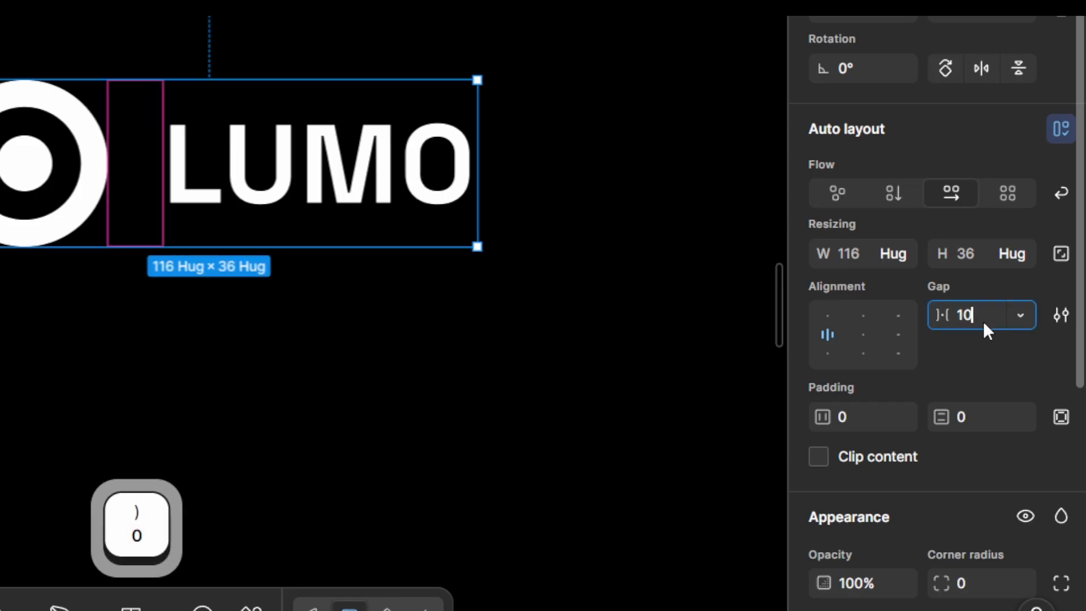
pyautogui.press('Return')
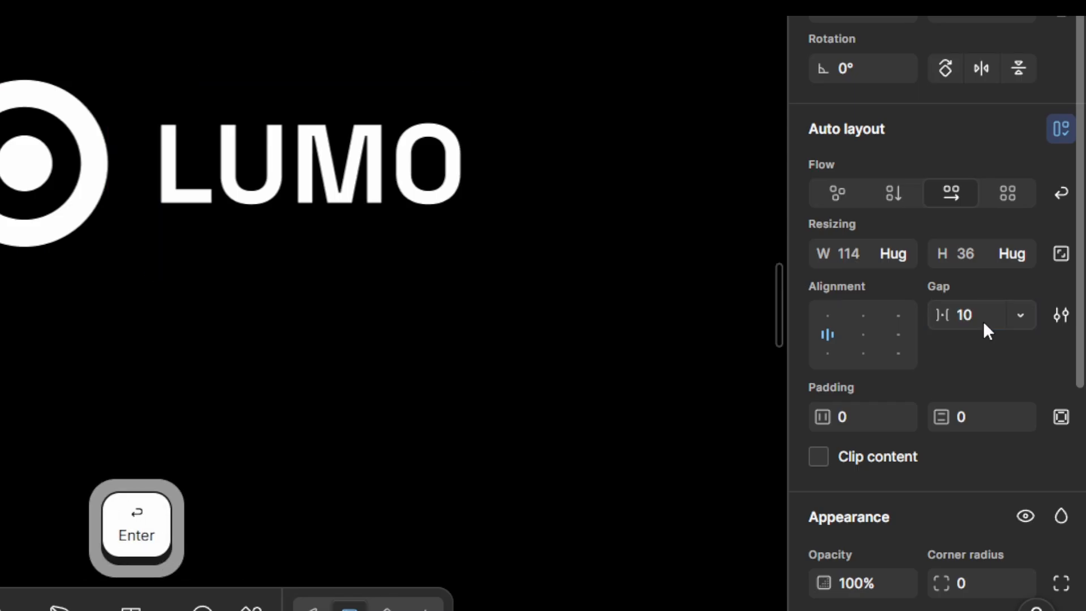
pyautogui.hotkey('ctrl', 'alt', 'F4')
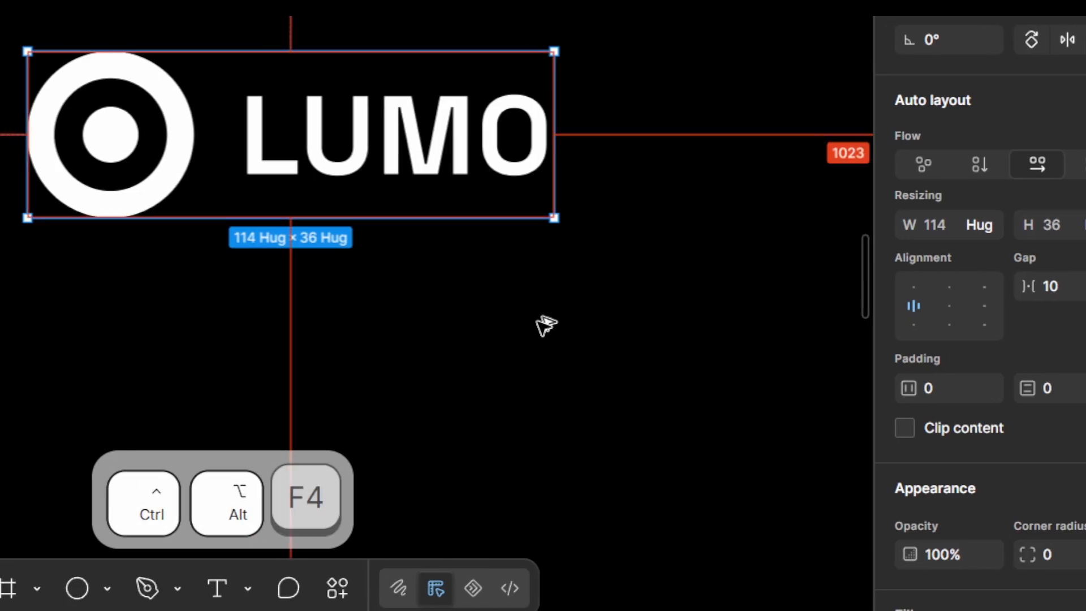
# Step: Delete the original brand logo copy from the black frame
pyautogui.click(560, 424)
pyautogui.scroll(-5, 563, 433)
pyautogui.click(330, 226)
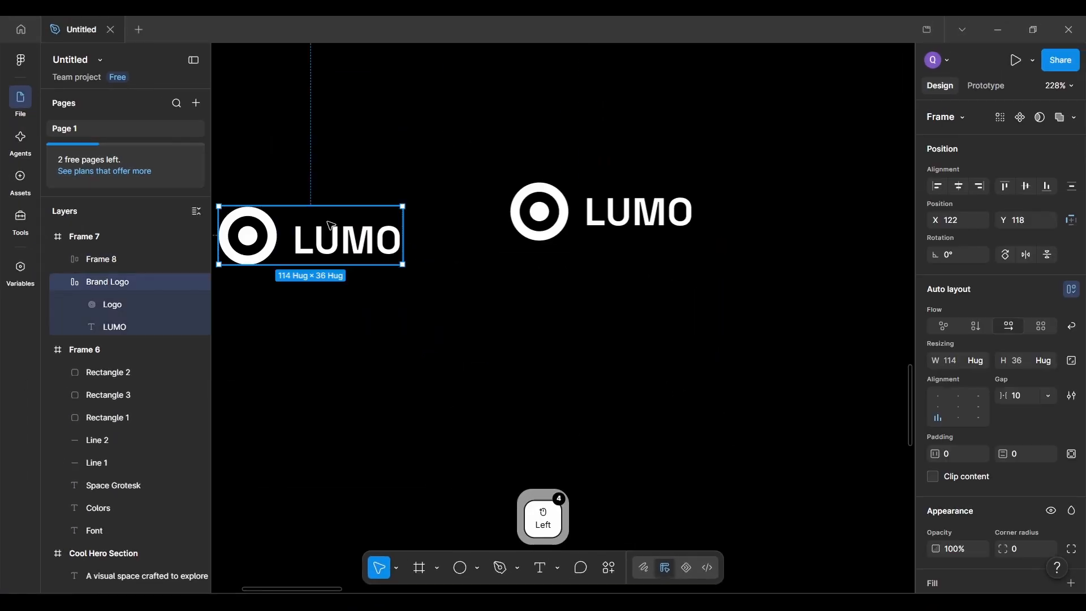
pyautogui.press('Delete')
pyautogui.scroll(-5, 508, 300)
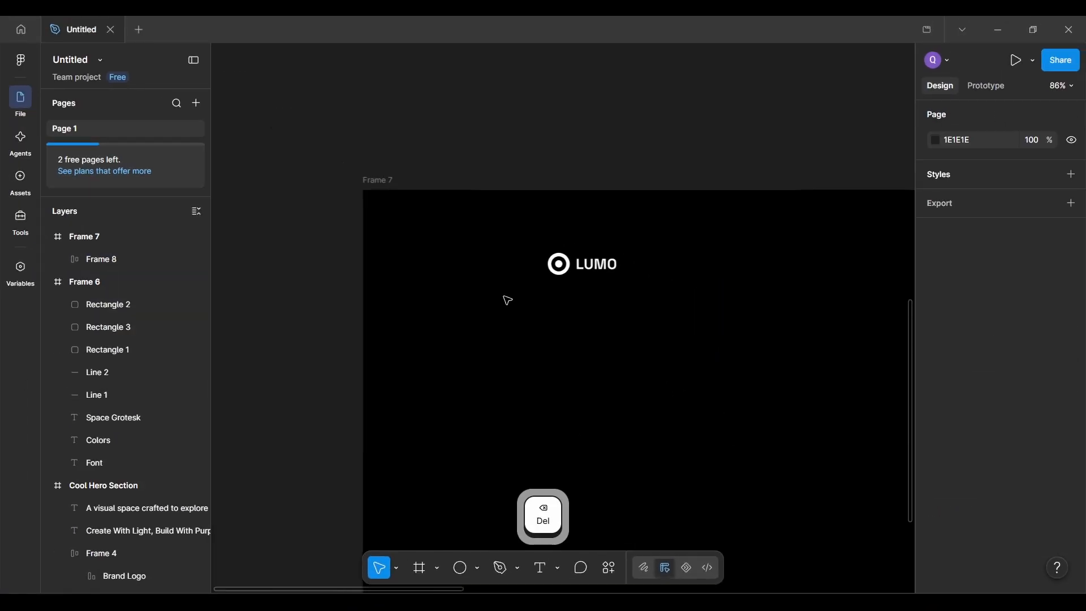
# Step: Move the new LUMO logo closer to the black frame's upper-left corner
pyautogui.moveTo(583, 262); pyautogui.dragTo(498, 238)
pyautogui.click(540, 308)
pyautogui.scroll(-5, 534, 369)
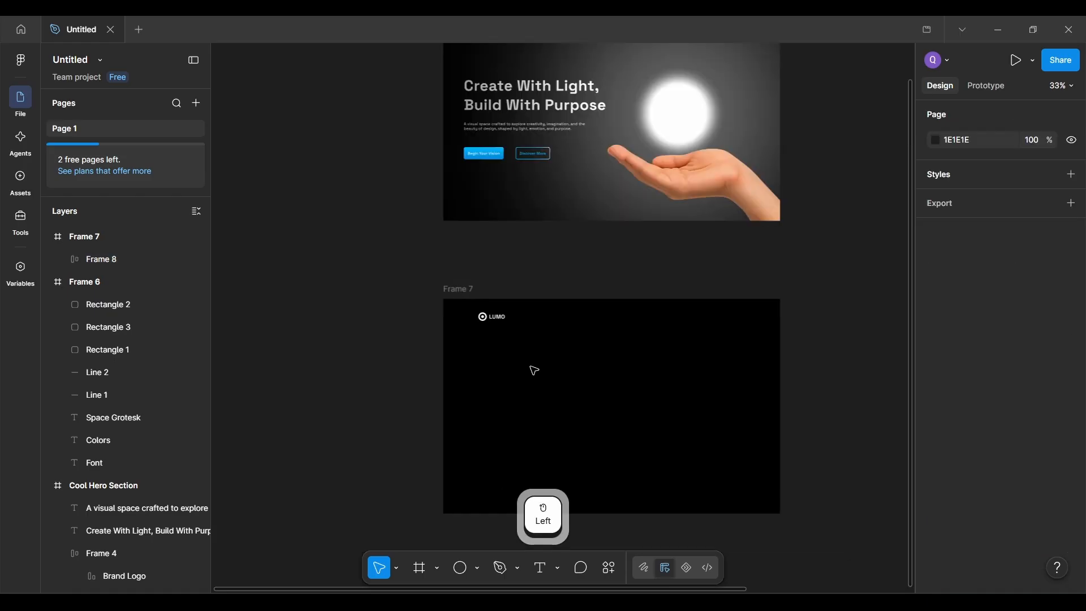
# Step: Examine the hero section's navigation bar, including its menu labels and auto layout settings
pyautogui.scroll(3, 599, 356)
pyautogui.scroll(4, 599, 356)
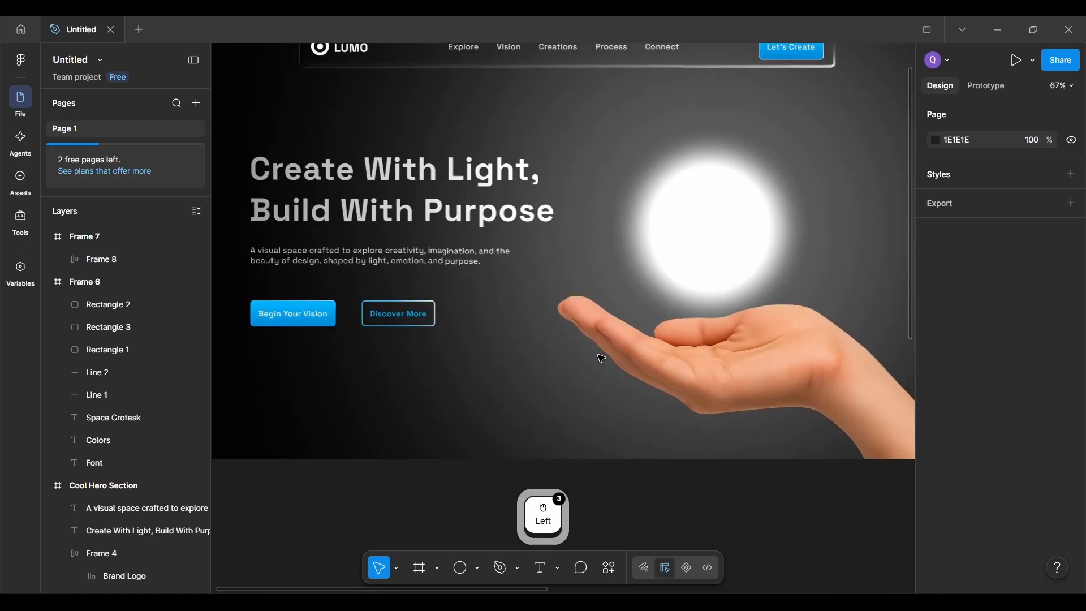
pyautogui.scroll(3, 601, 358)
pyautogui.click(472, 147)
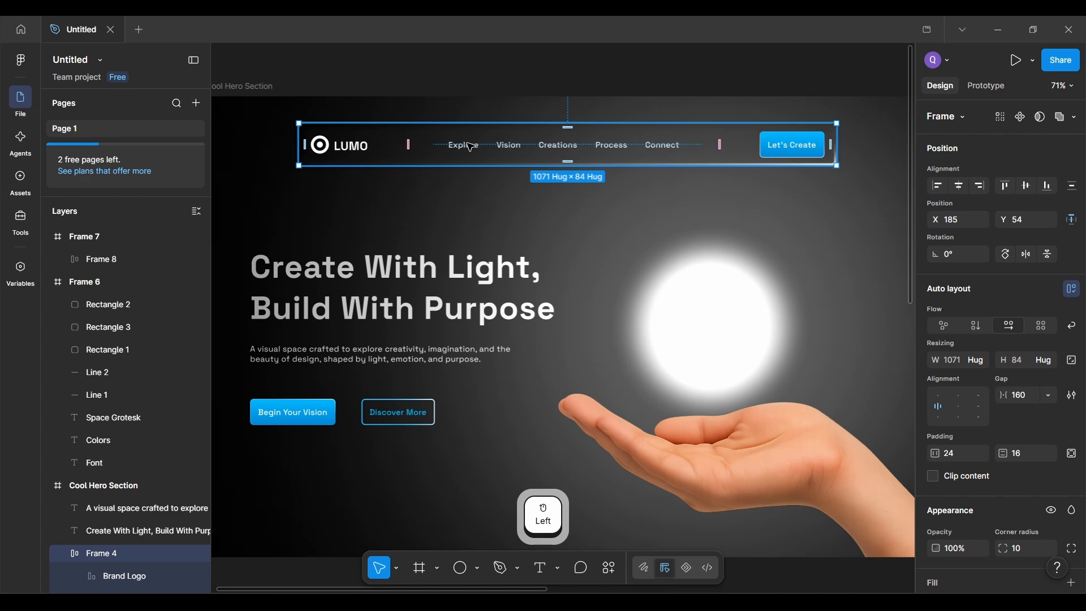
pyautogui.scroll(4, 559, 148)
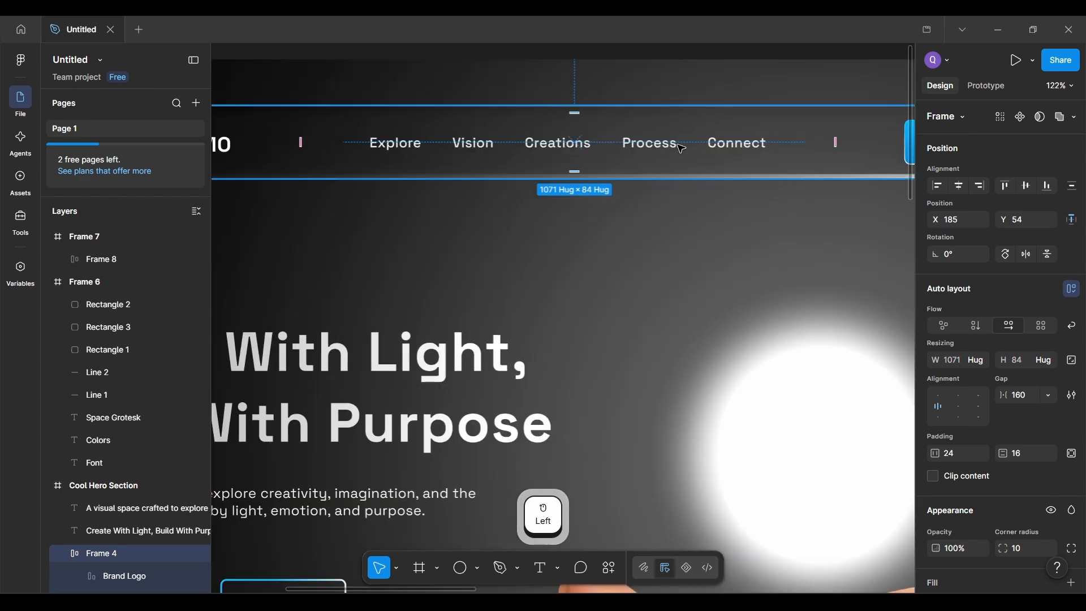
pyautogui.scroll(-5, 683, 148)
pyautogui.scroll(-2, 626, 436)
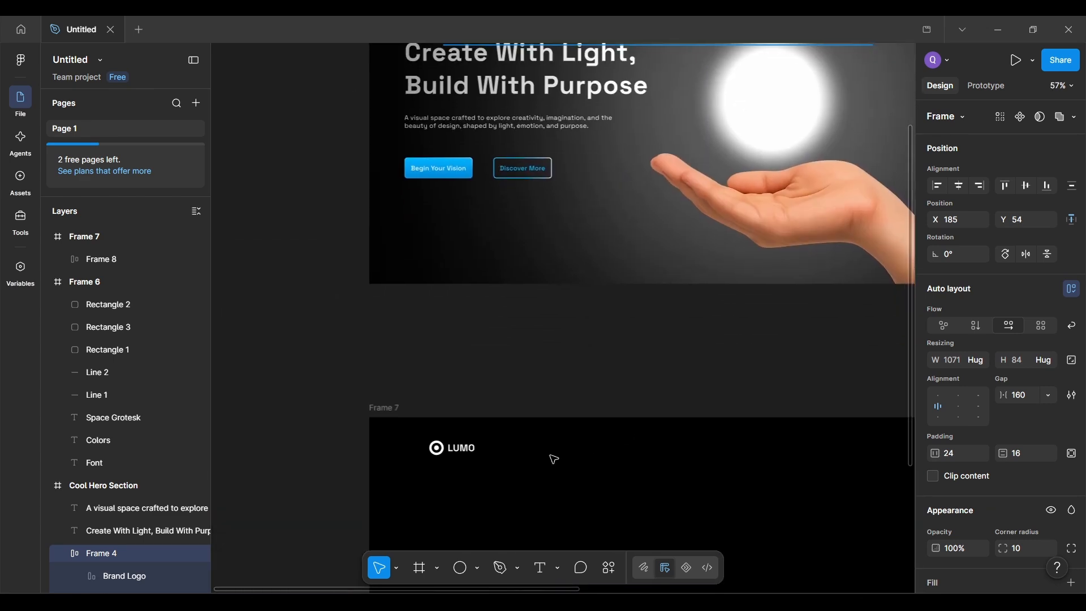
# Step: Add the text "Explore" beside the new LUMO logo and move it to X 474, Y 63, level with the logo
pyautogui.scroll(2, 554, 459)
pyautogui.press('t')
pyautogui.click(516, 442)
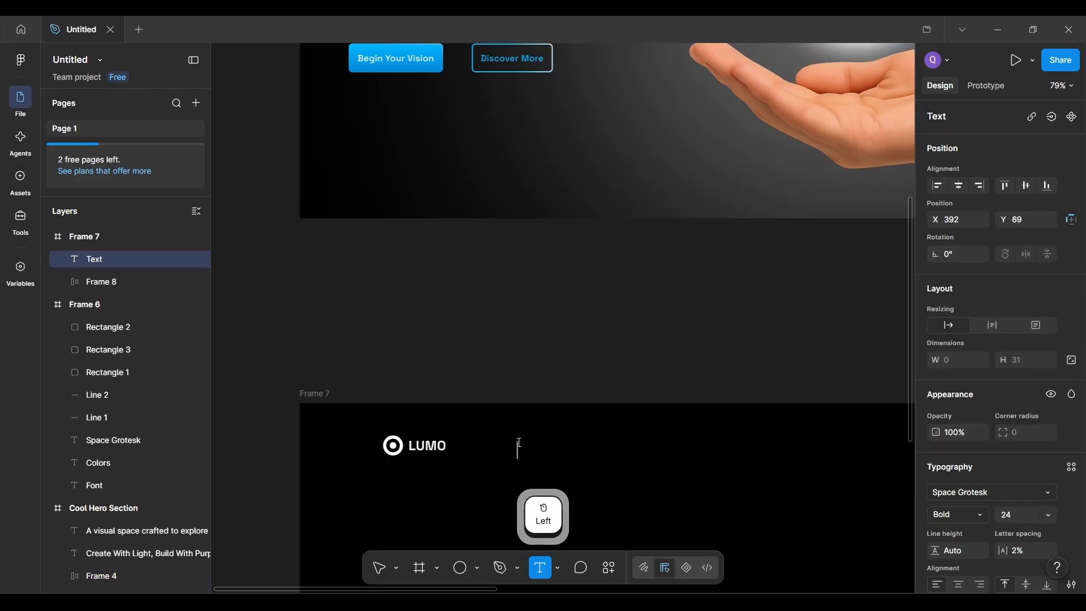
pyautogui.write('Explore')
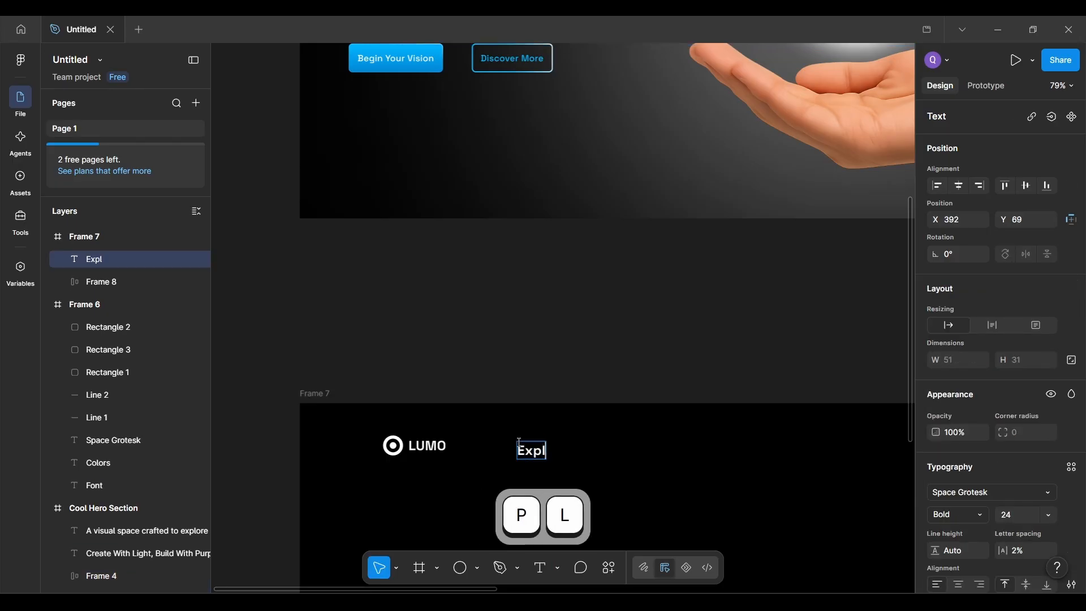
pyautogui.click(638, 465)
pyautogui.scroll(-1, 639, 464)
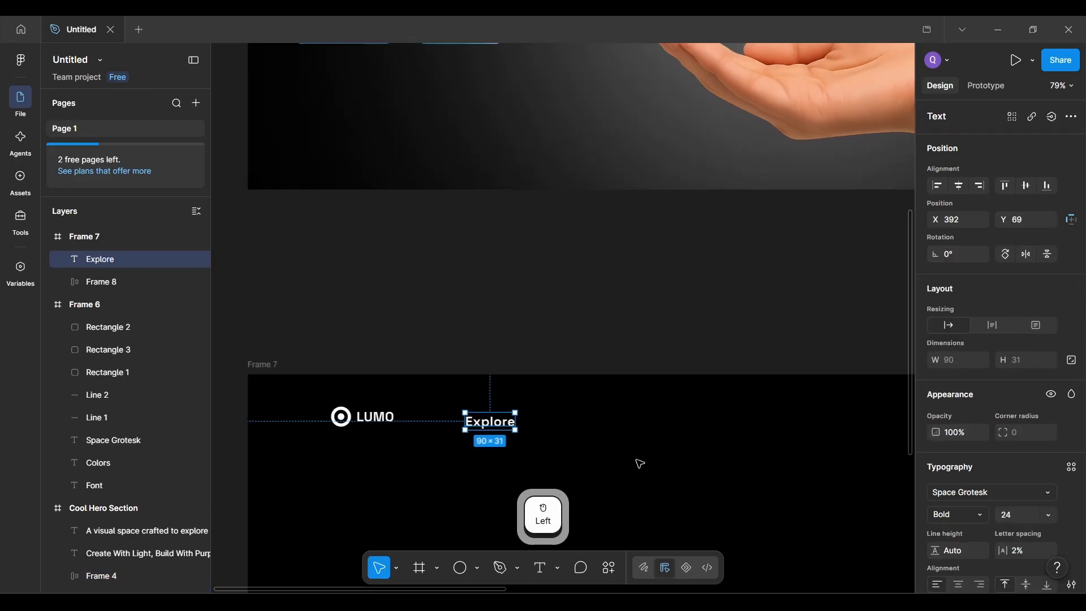
pyautogui.moveTo(507, 428); pyautogui.dragTo(554, 424)
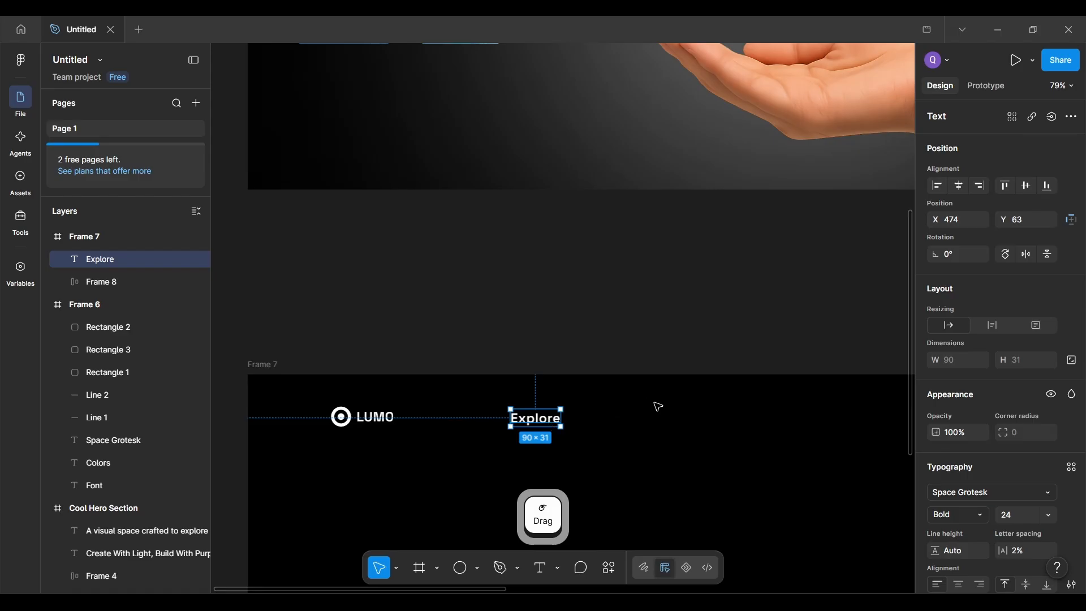
# Step: Set the black frame's "Explore" label to Regular weight and font size 16
pyautogui.scroll(-1, 976, 519)
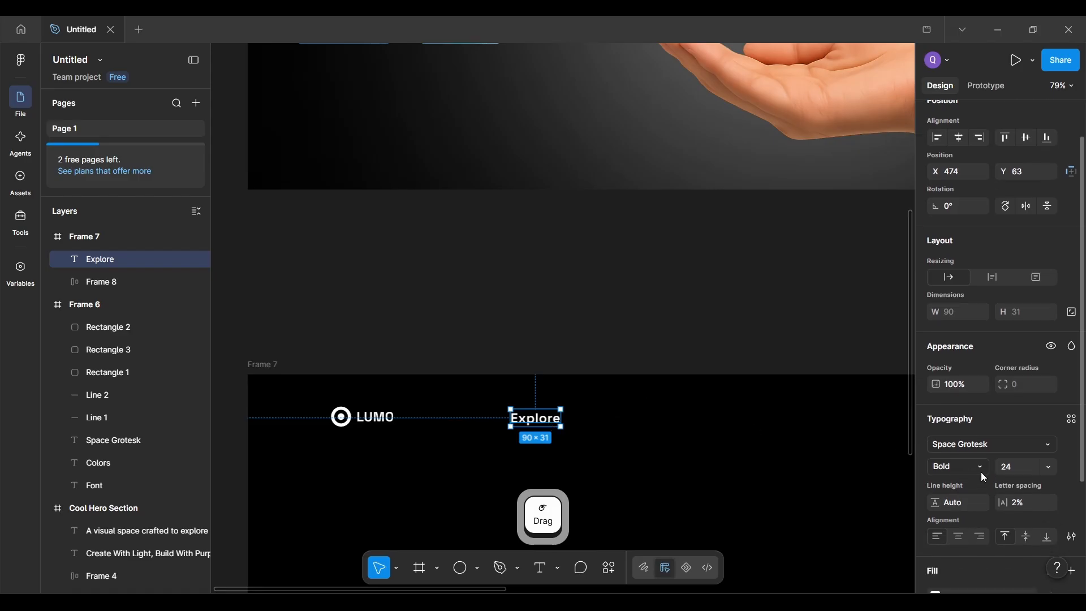
pyautogui.hotkey('ctrl', 'alt', 'F4')
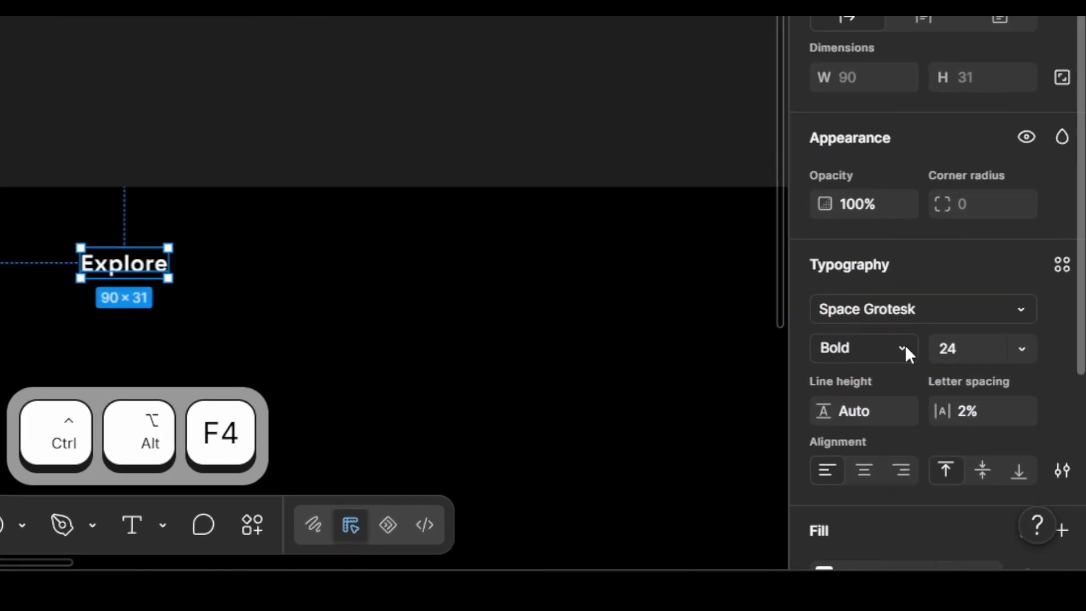
pyautogui.click(905, 345)
pyautogui.click(848, 287)
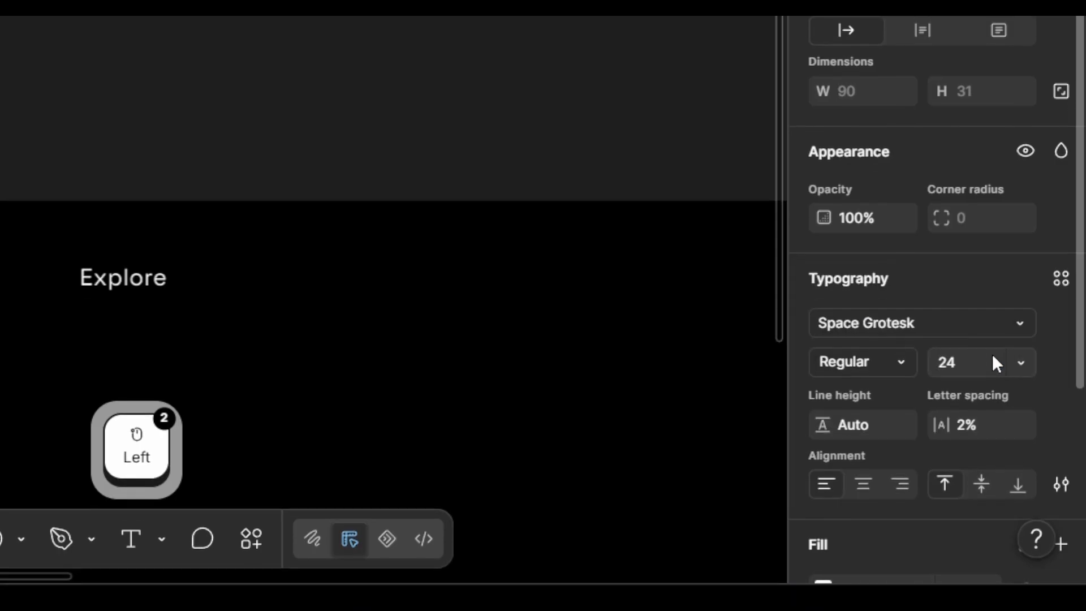
pyautogui.click(982, 362)
pyautogui.write('16')
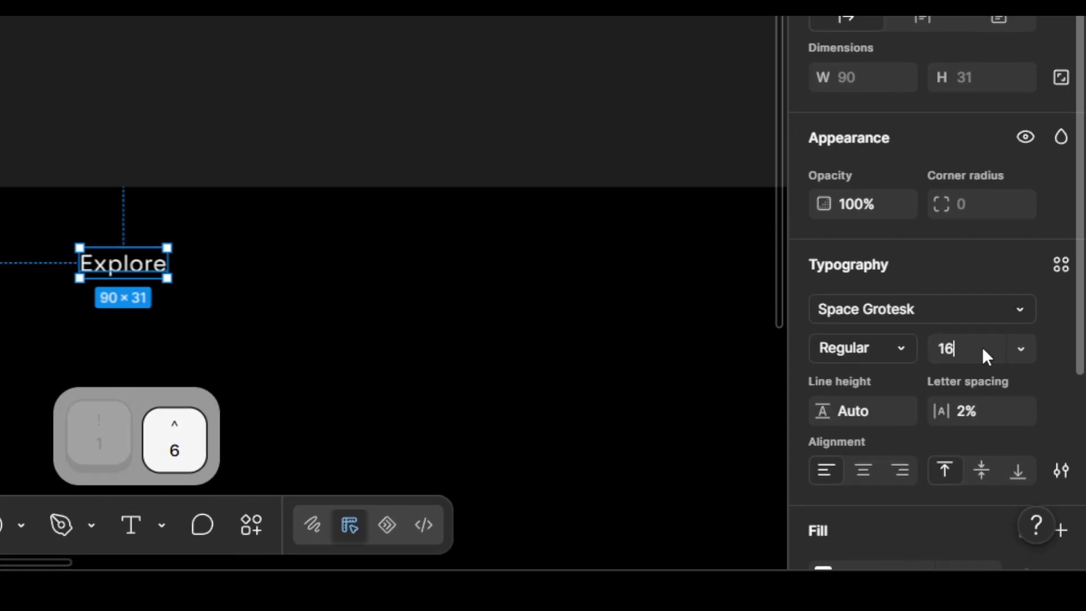
pyautogui.press('Return')
pyautogui.hotkey('ctrl', 'alt', 'F4')
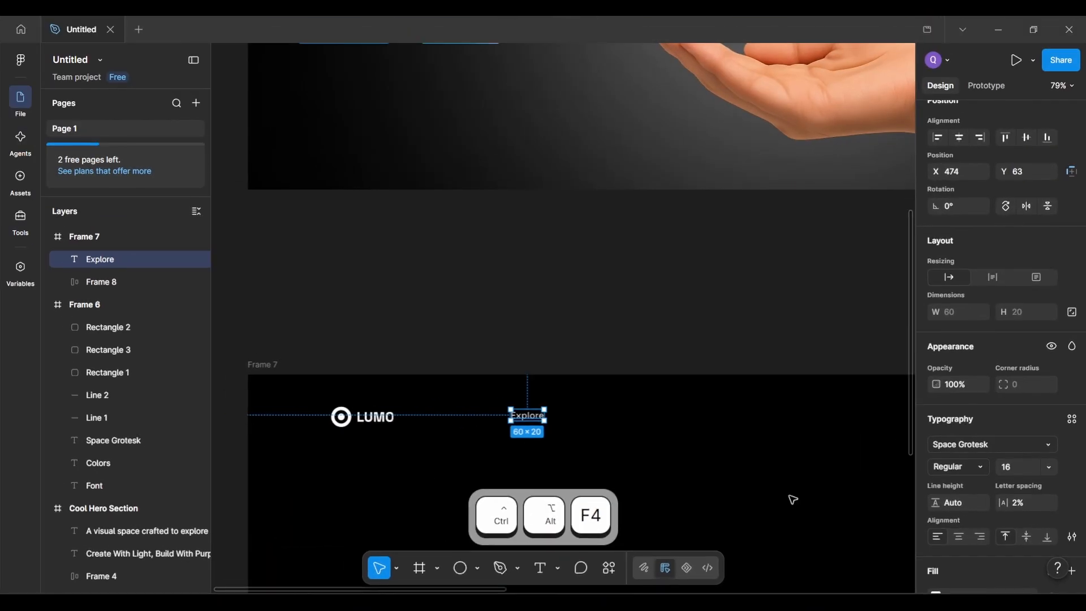
pyautogui.click(584, 453)
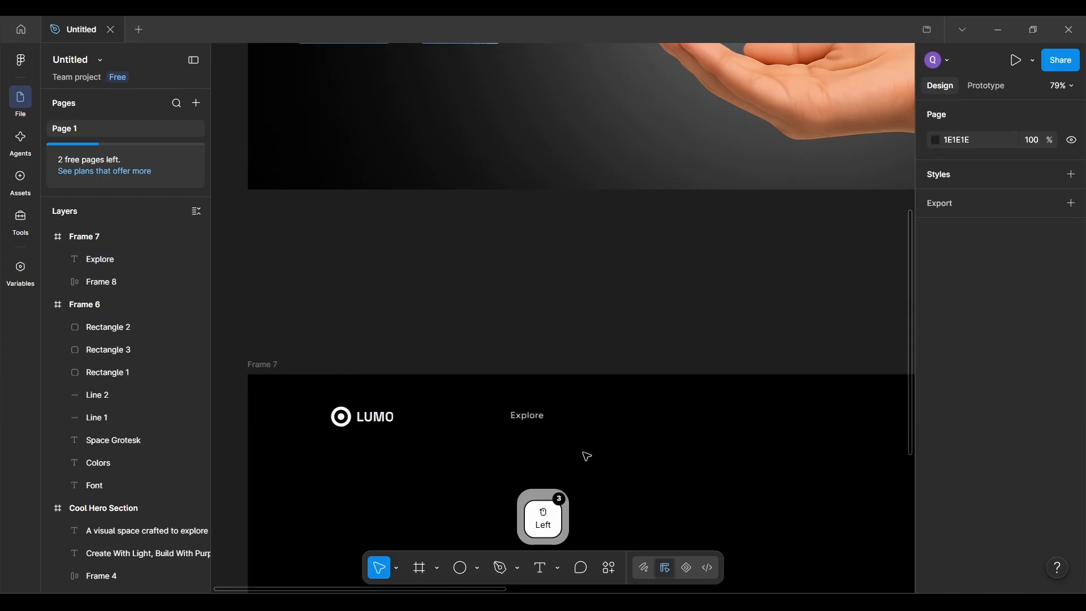
# Step: Move the "Explore" label farther right of the new LUMO logo, to X 510, Y 61
pyautogui.scroll(3, 584, 454)
pyautogui.scroll(-2, 584, 453)
pyautogui.click(581, 303)
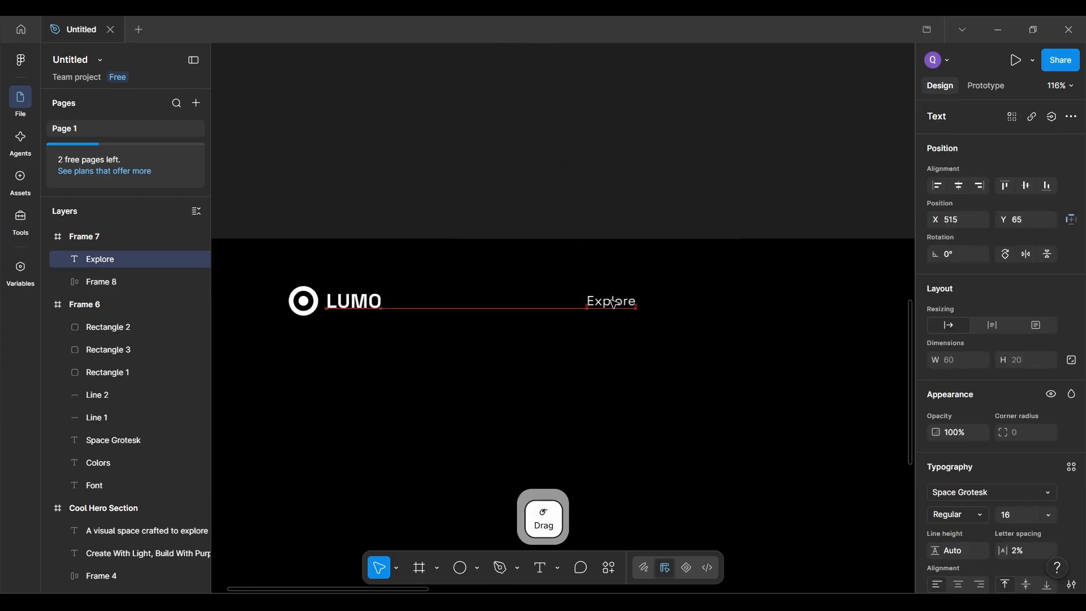
# Step: Examine the typography settings of the "Explore" label in the hero section's navigation bar
pyautogui.scroll(-5, 608, 305)
pyautogui.scroll(10, 611, 303)
pyautogui.scroll(5, 610, 303)
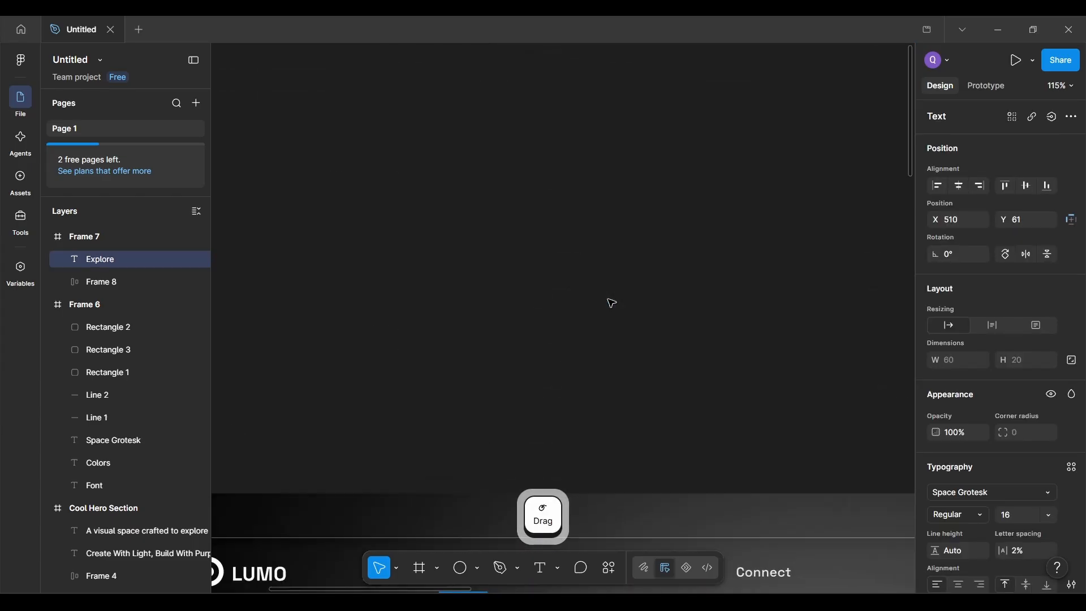
pyautogui.scroll(-4, 610, 303)
pyautogui.keyDown('ctrl'); pyautogui.click(440, 349); pyautogui.keyUp('ctrl')
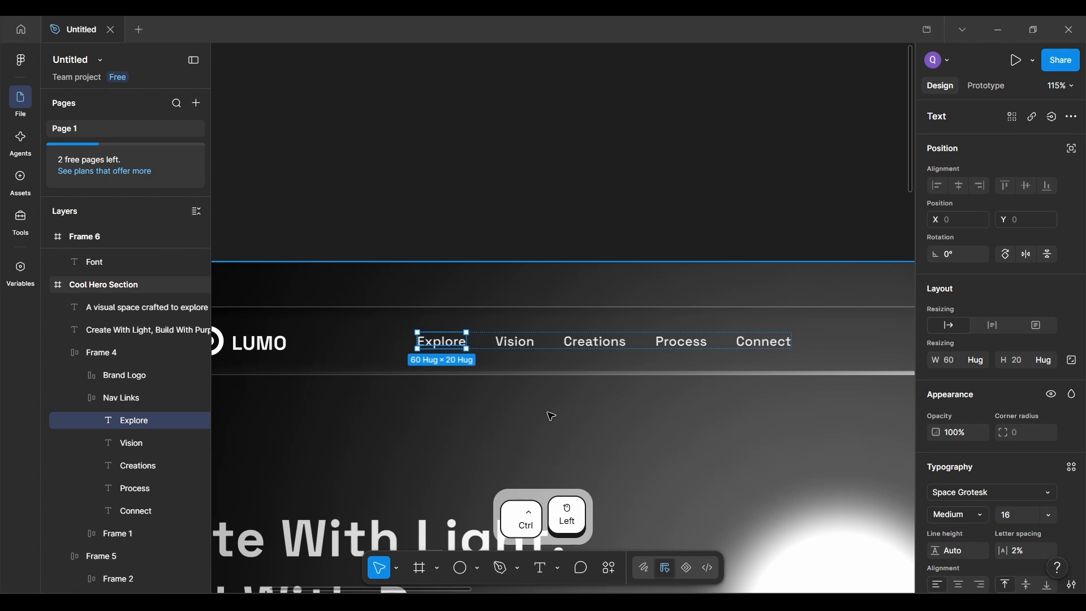
pyautogui.scroll(-10, 552, 417)
pyautogui.scroll(-2, 551, 417)
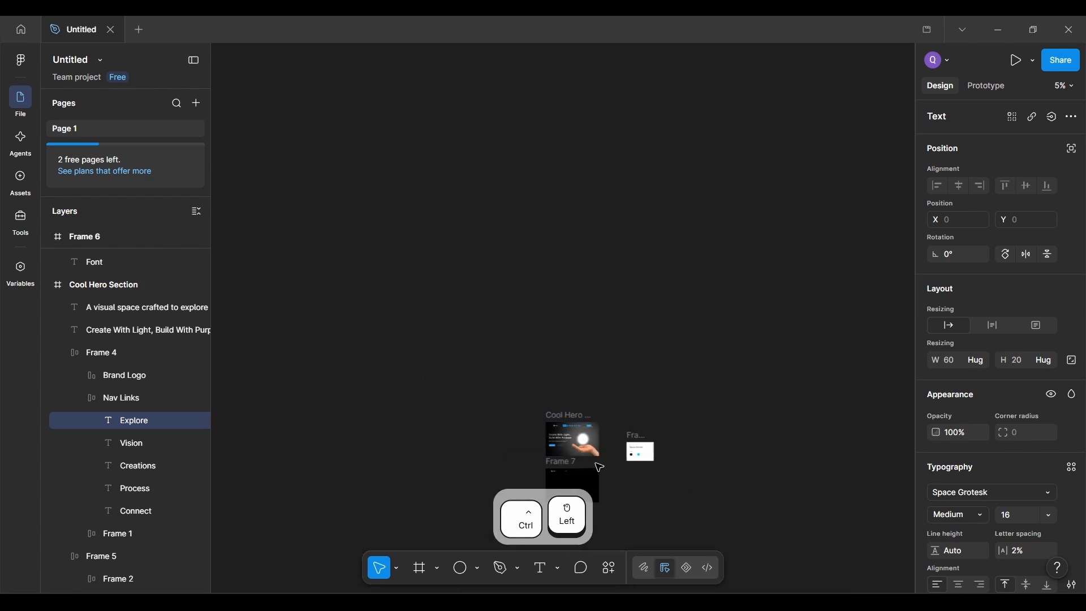
pyautogui.scroll(3, 580, 472)
pyautogui.scroll(10, 579, 472)
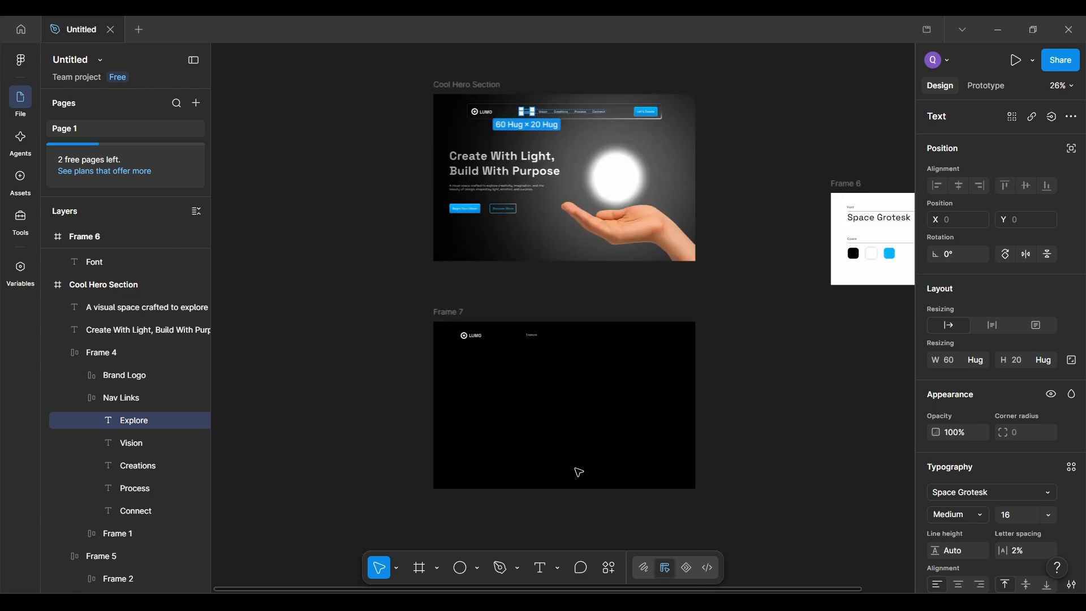
pyautogui.scroll(1, 579, 472)
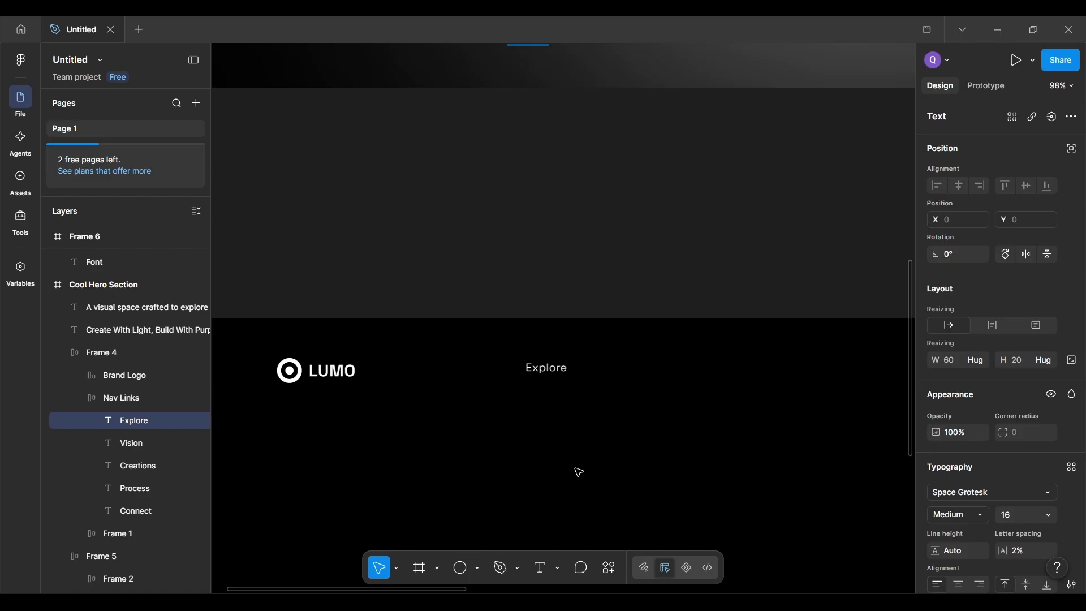
# Step: Move the black frame's "Explore" label to X 505, Y 65 and set its font weight to Medium
pyautogui.click(558, 373)
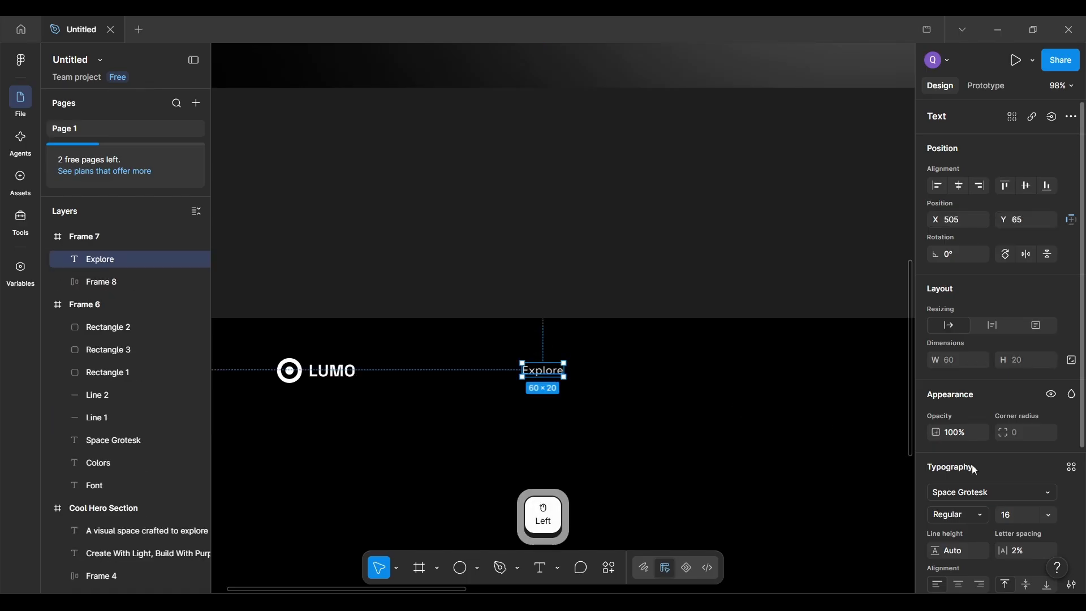
pyautogui.scroll(-2, 994, 467)
pyautogui.press('ctrl')
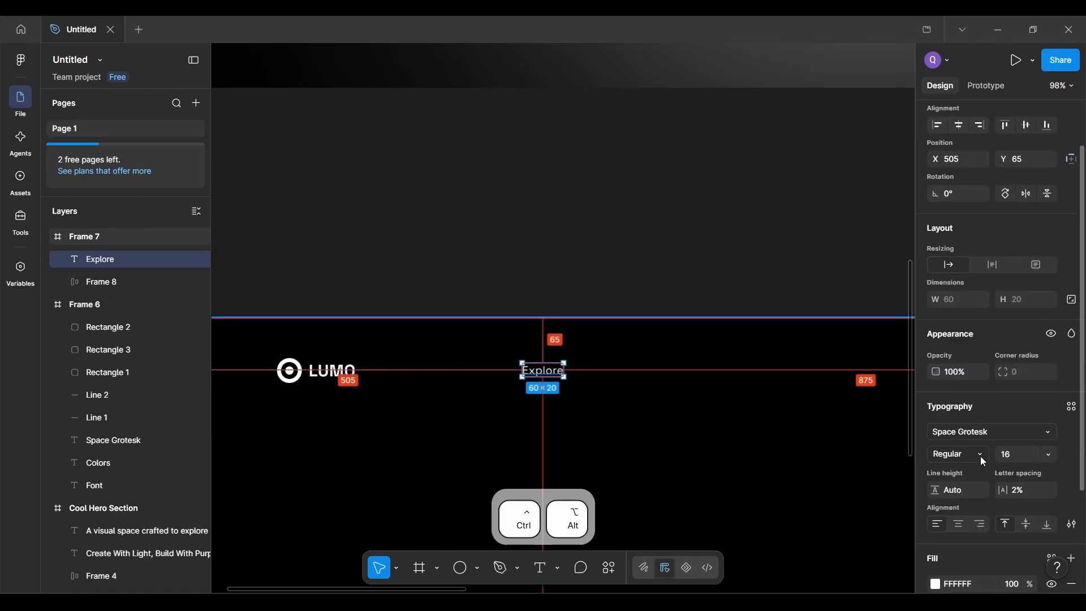
pyautogui.hotkey('ctrl', 'alt', 'F4')
pyautogui.click(983, 454)
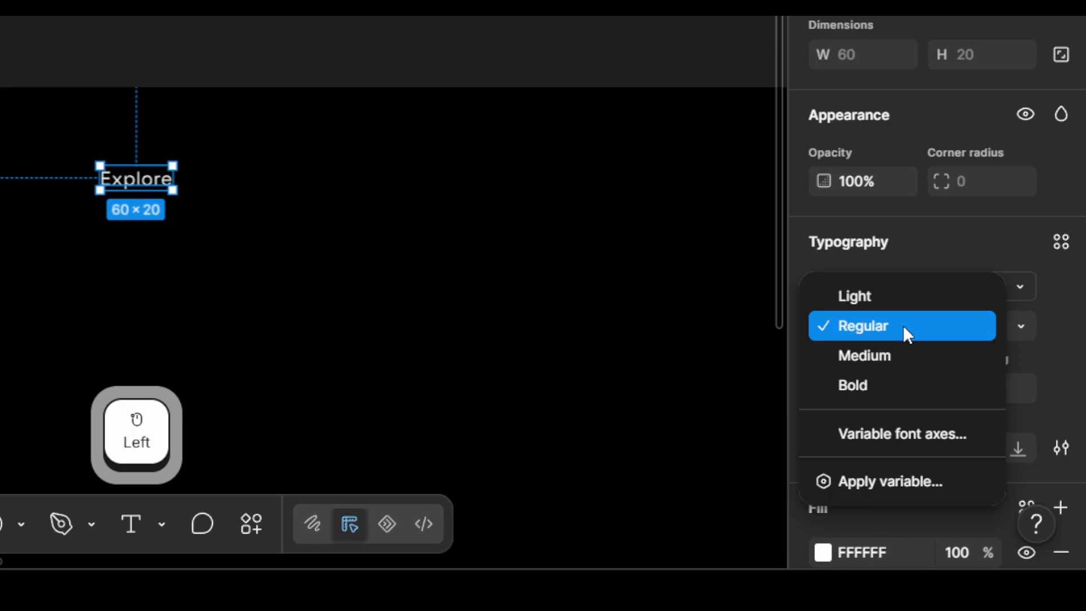
pyautogui.click(886, 356)
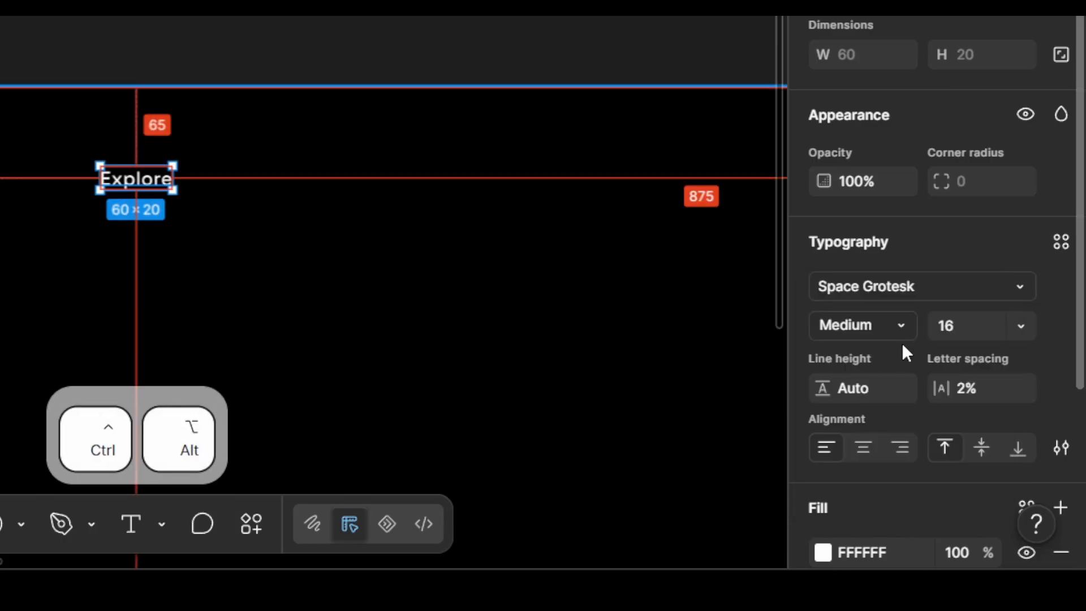
pyautogui.hotkey('ctrl', 'alt', 'F4')
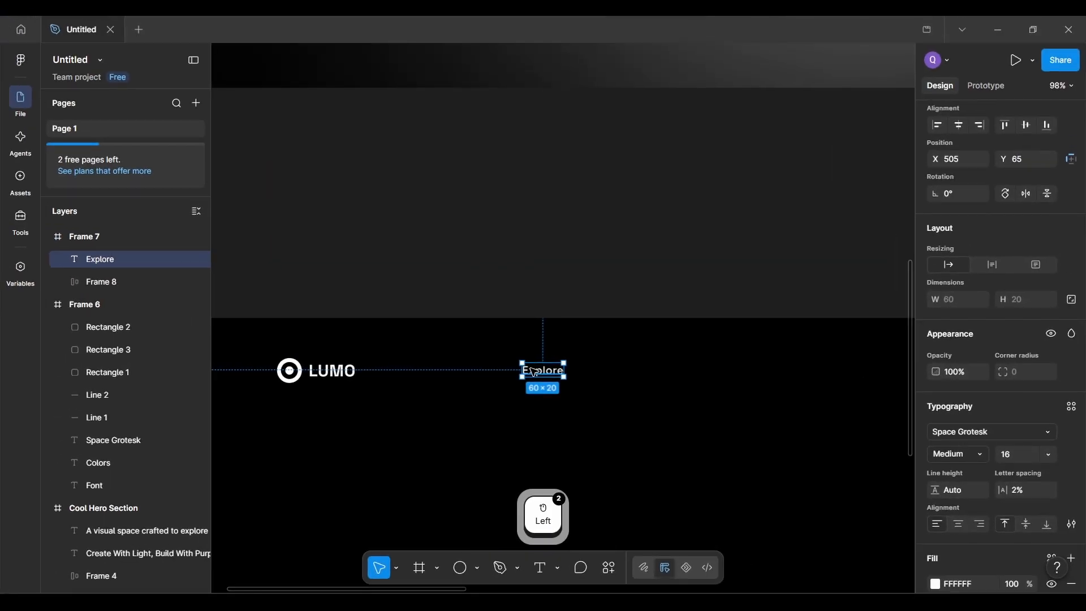
# Step: Shift the "Explore" label slightly right and down to X 521, Y 69
pyautogui.moveTo(533, 371); pyautogui.dragTo(545, 375)
pyautogui.hscroll(1, 544, 374)
pyautogui.scroll(3, 530, 377)
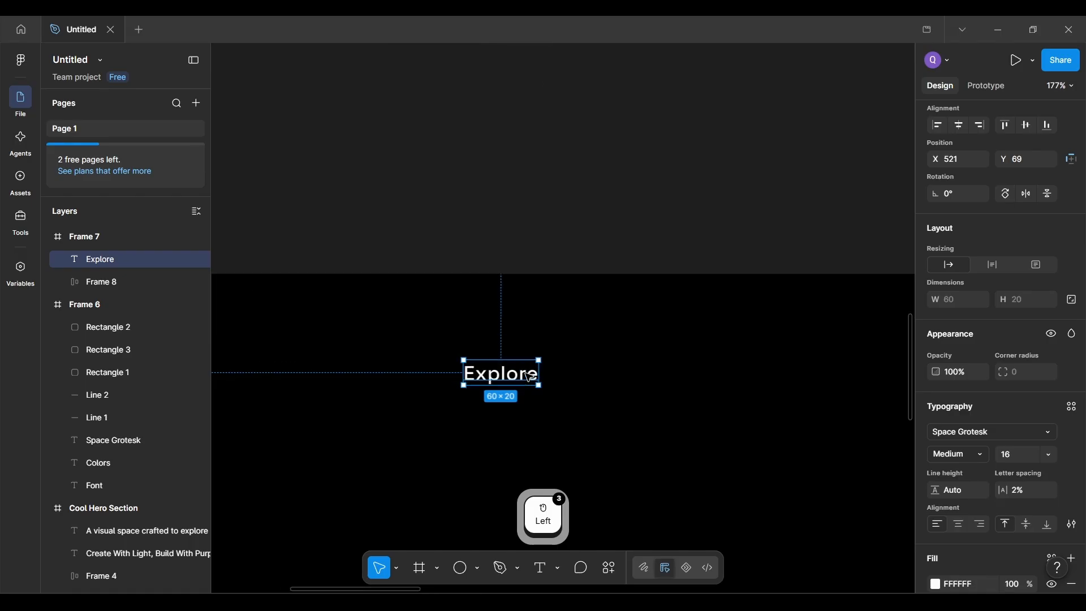
# Step: Place a copy of the "Explore" label beside the original at X 603, Y 69
pyautogui.scroll(2, 495, 375)
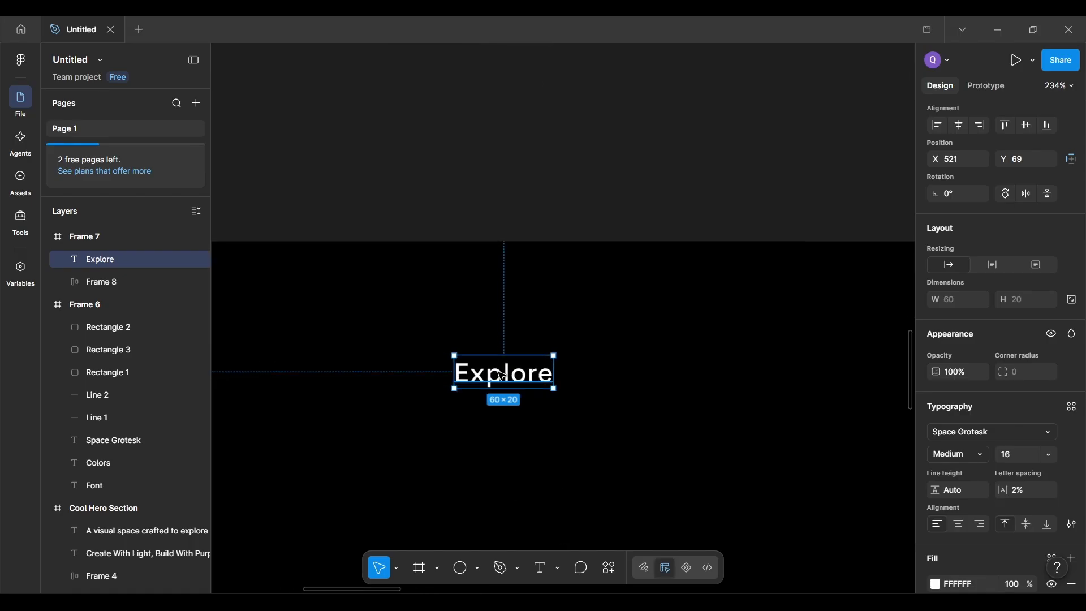
pyautogui.press('alt')
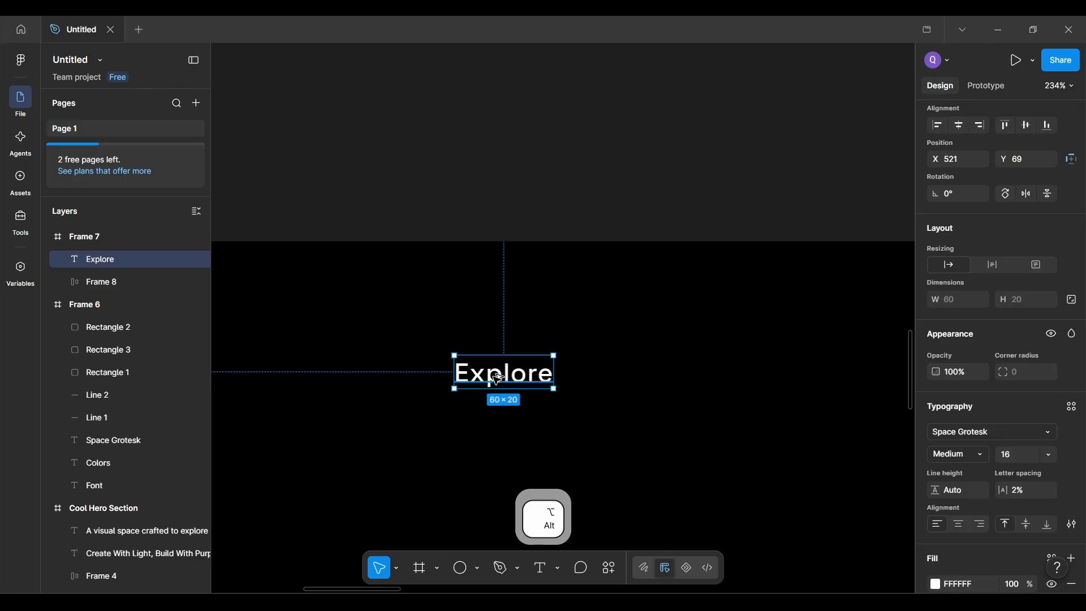
pyautogui.moveTo(498, 378); pyautogui.dragTo(632, 380)
pyautogui.scroll(-5, 632, 381)
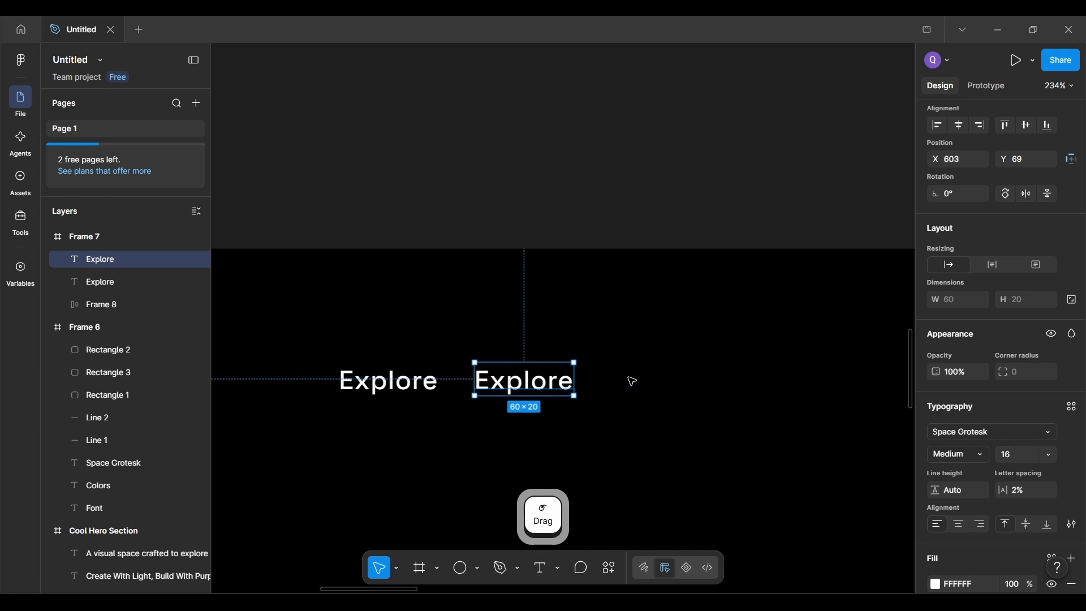
pyautogui.scroll(2, 555, 403)
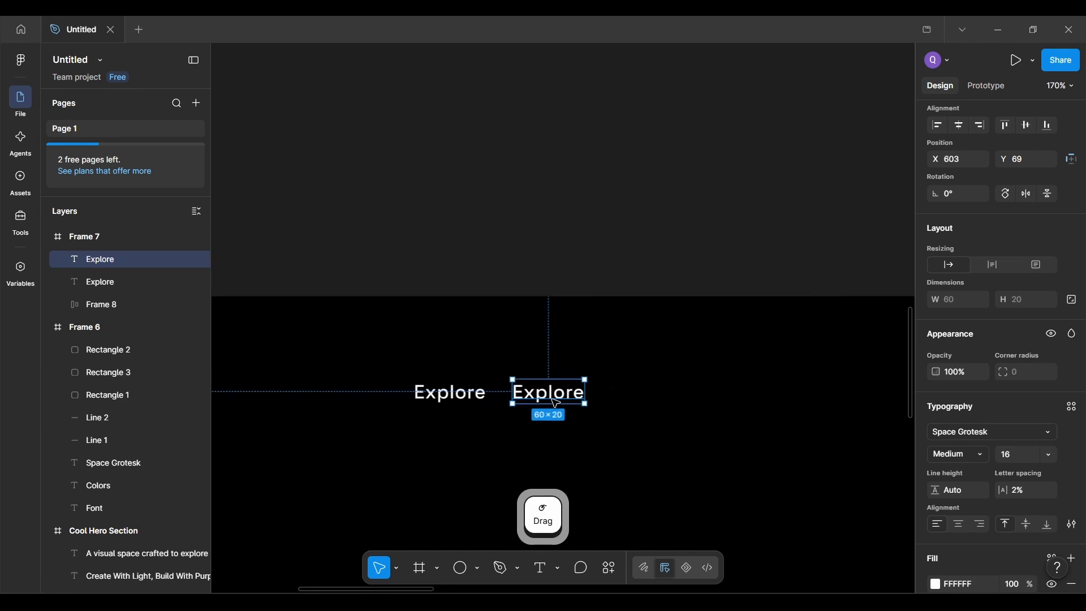
# Step: Duplicate the copied "Explore" label three more times at the same spacing to complete a row of five labels
pyautogui.scroll(3, 559, 405)
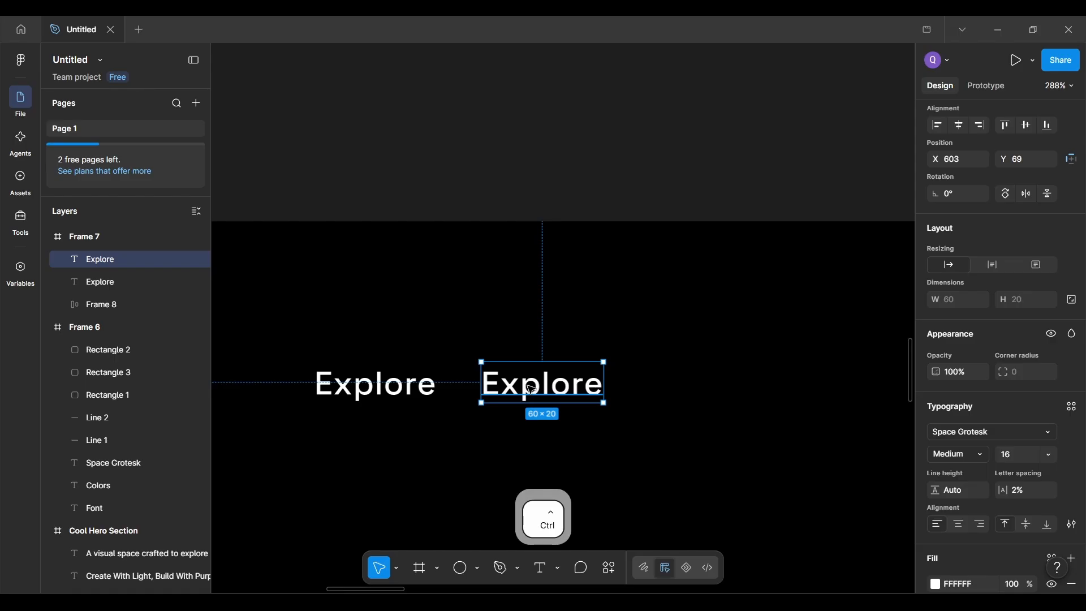
pyautogui.hotkey('ctrl', 'd')
pyautogui.scroll(-3, 531, 389)
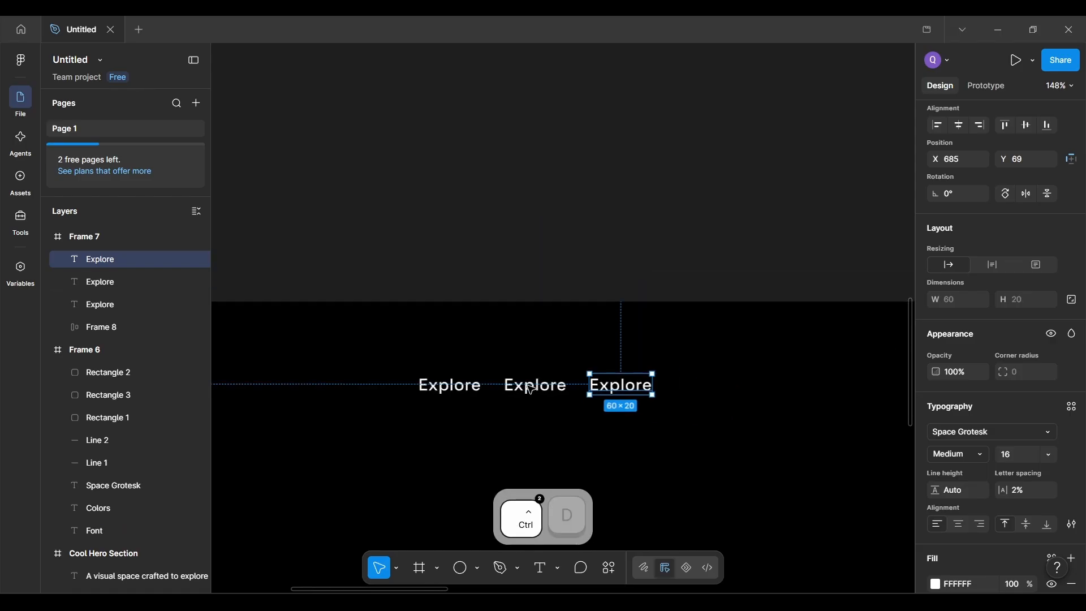
pyautogui.hotkey('ctrl', 'd')
pyautogui.hscroll(1, 531, 389)
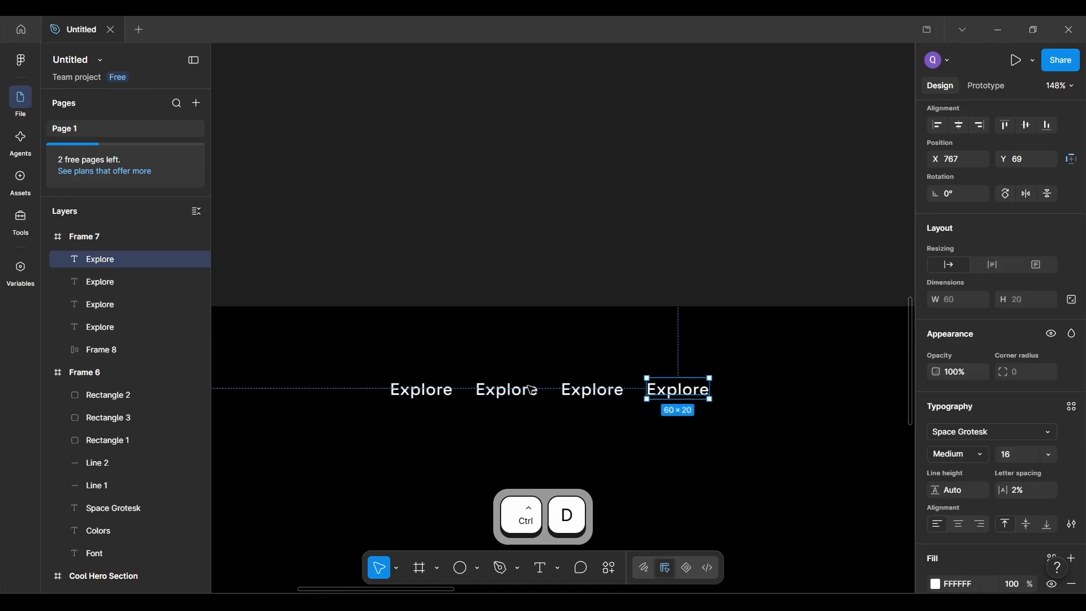
pyautogui.hotkey('ctrl', 'd')
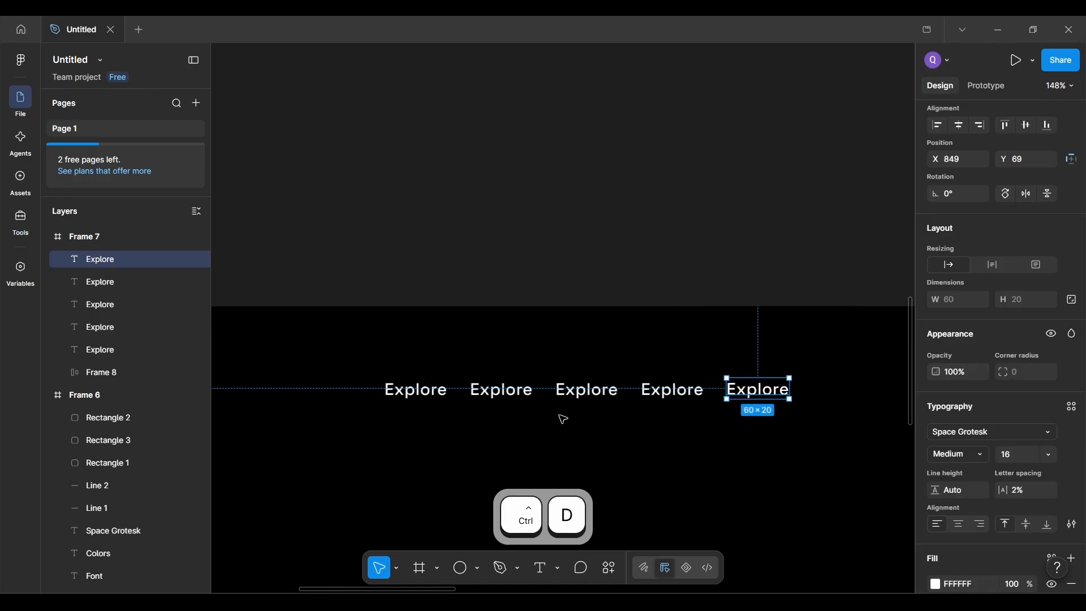
pyautogui.scroll(-2, 563, 418)
pyautogui.click(512, 444)
pyautogui.scroll(-3, 513, 447)
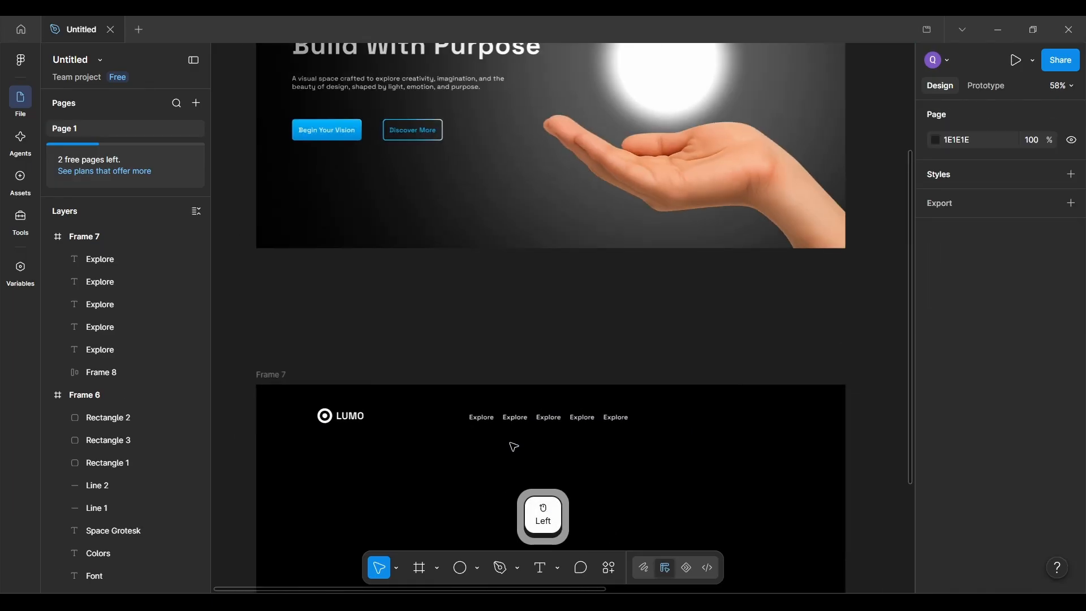
# Step: Replace the second "Explore" navigation text in Frame 7 with "Vision"
pyautogui.scroll(-1, 514, 447)
pyautogui.scroll(4, 514, 447)
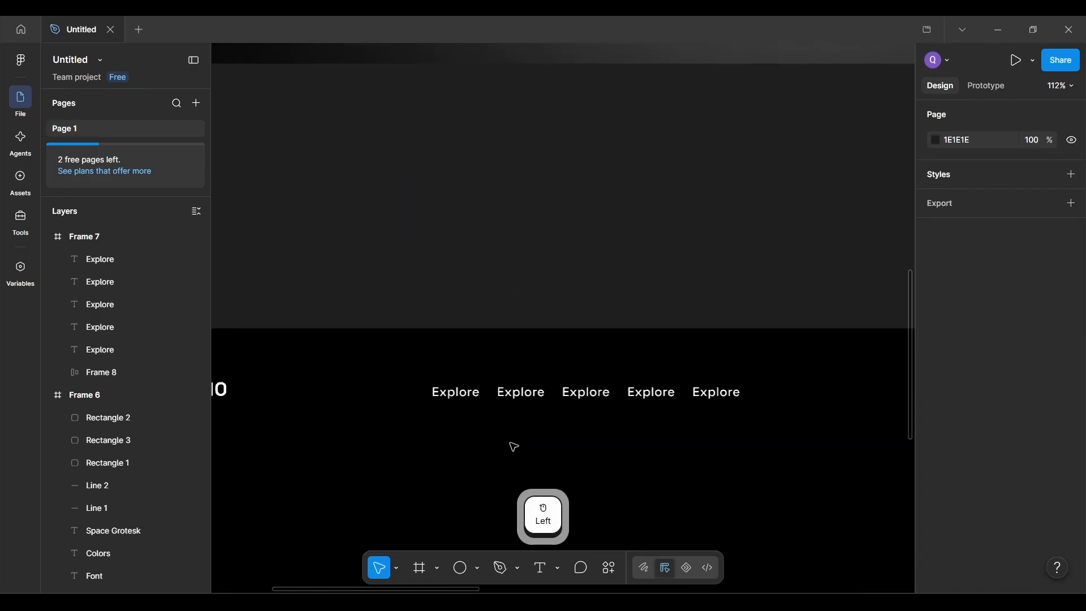
pyautogui.click(525, 403)
pyautogui.scroll(-3, 525, 403)
pyautogui.scroll(2, 524, 403)
pyautogui.scroll(4, 525, 404)
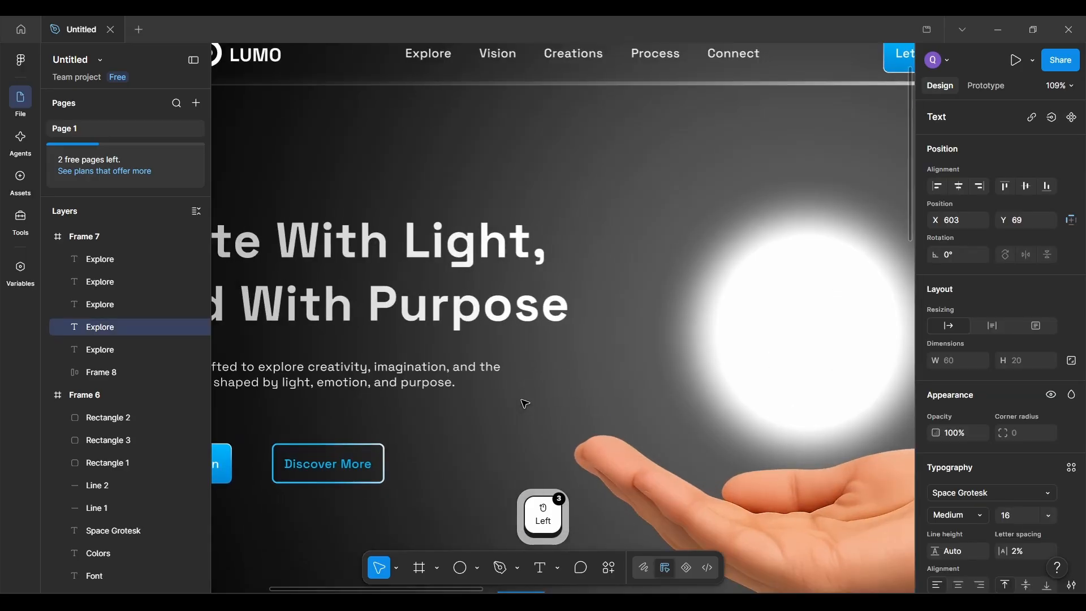
pyautogui.scroll(-3, 525, 403)
pyautogui.scroll(-5, 525, 403)
pyautogui.scroll(2, 524, 403)
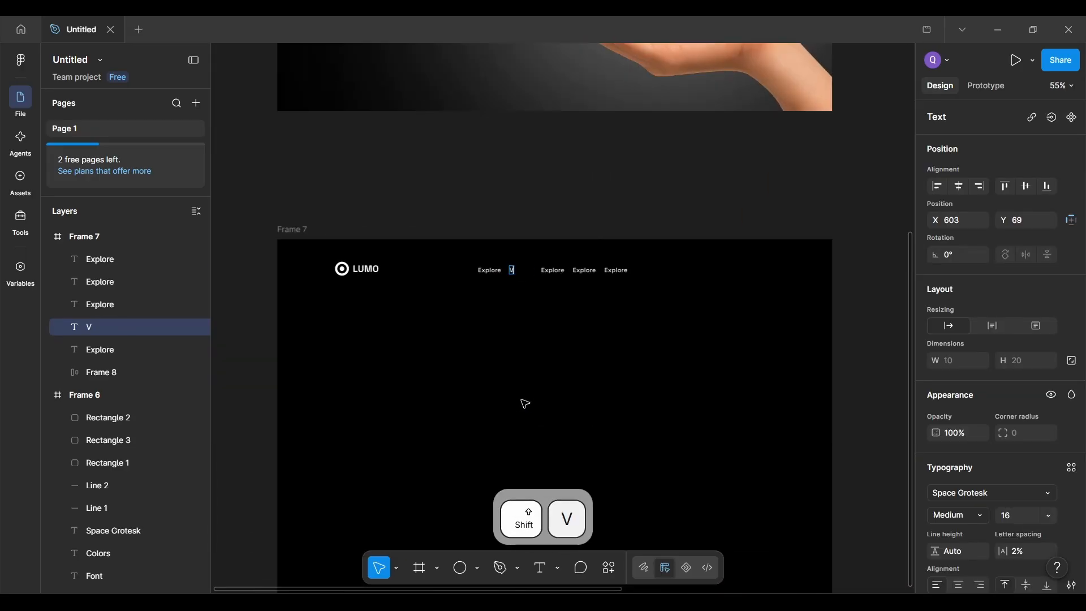
pyautogui.write('ision')
# Step: Change the third navigation text in Frame 7 to "Creations" and the fourth to "Process"
pyautogui.scroll(5, 525, 403)
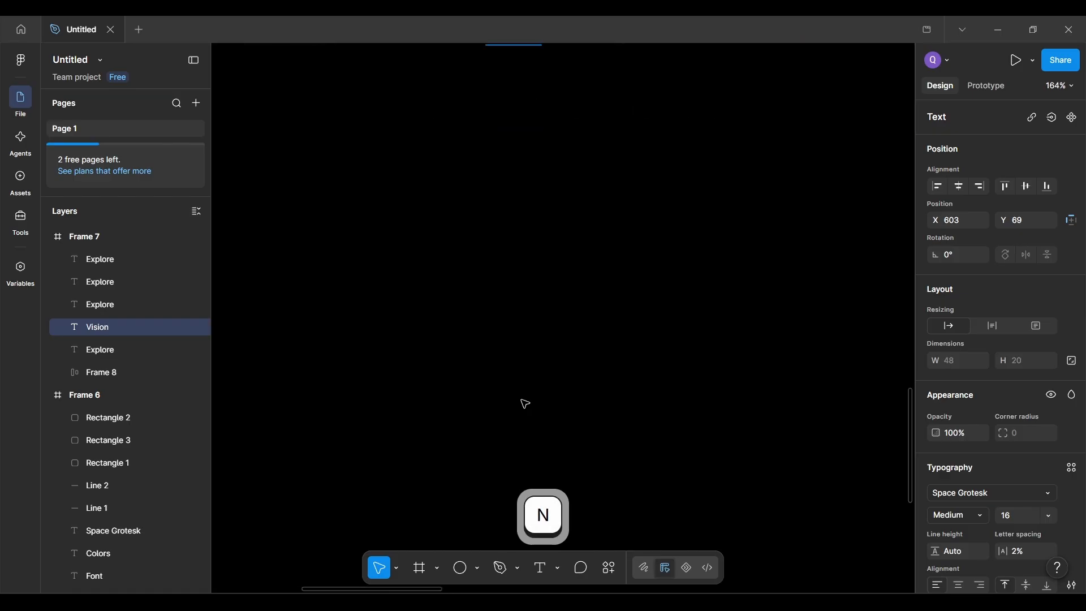
pyautogui.scroll(3, 525, 403)
pyautogui.doubleClick(585, 335)
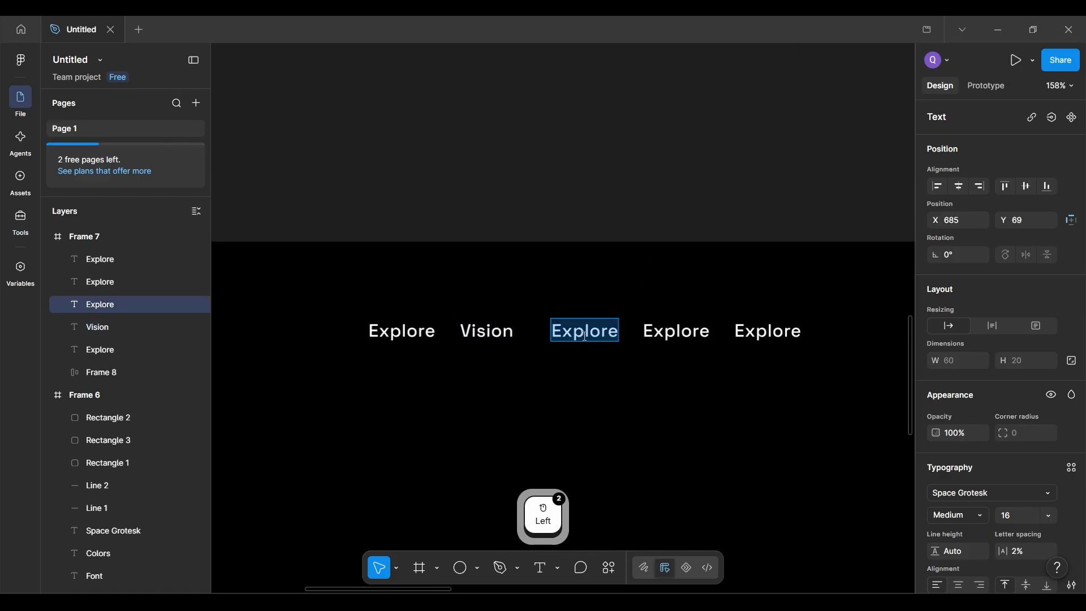
pyautogui.write('Creations')
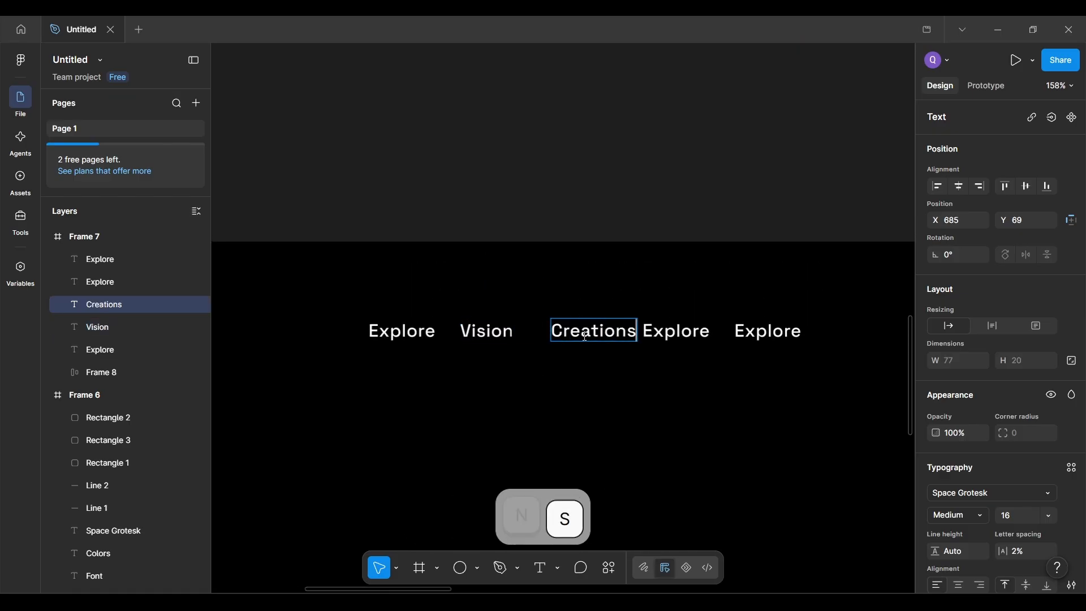
pyautogui.hscroll(2, 586, 336)
pyautogui.click(625, 330)
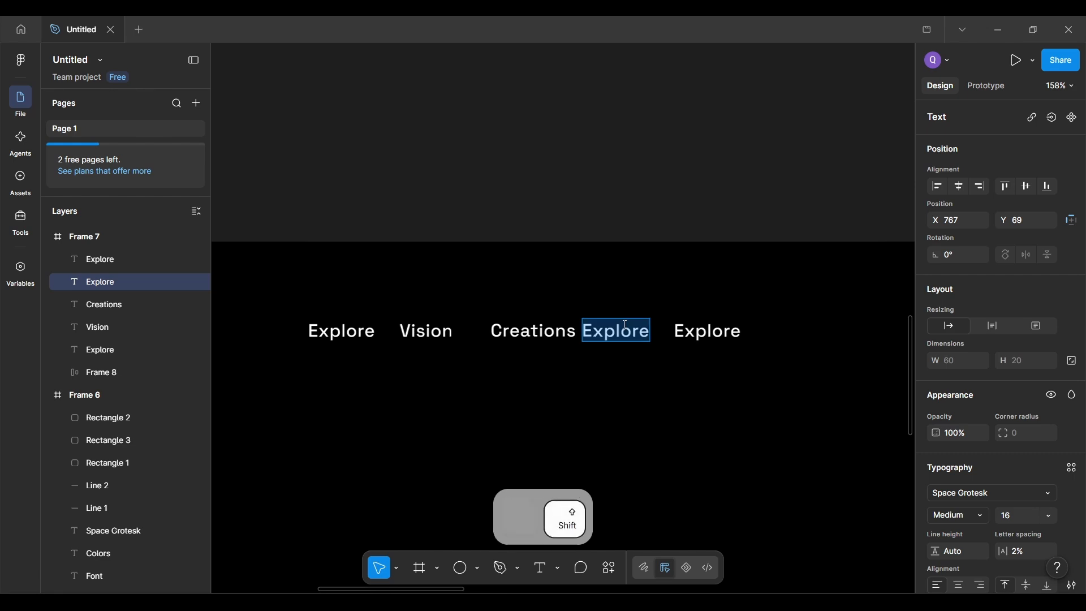
pyautogui.write('Process')
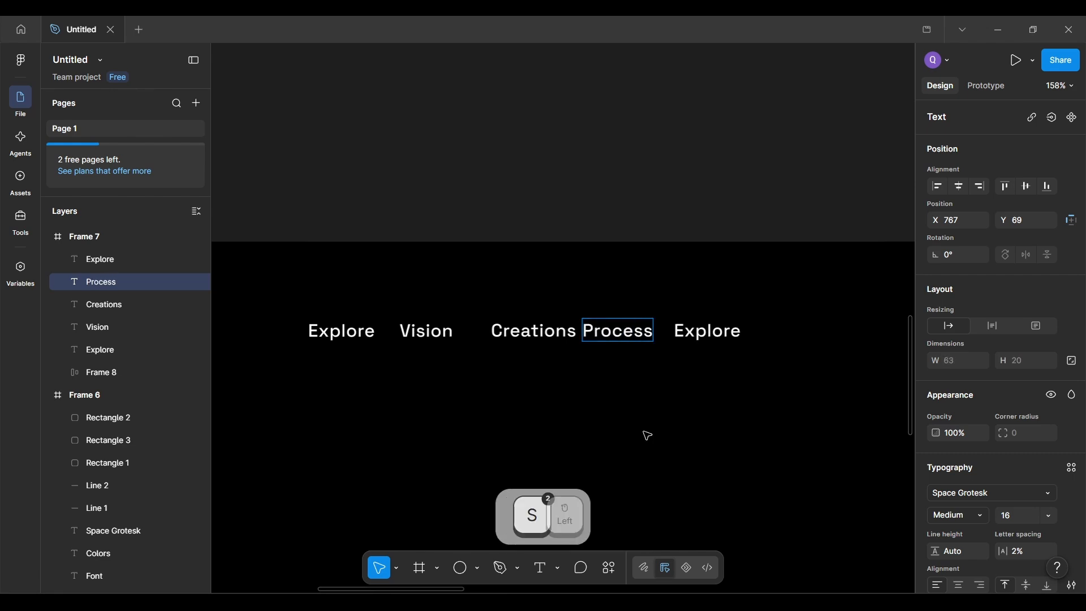
# Step: Replace the fifth navigation text in Frame 7 with "Connect", matching the reference hero section
pyautogui.scroll(-5, 648, 435)
pyautogui.scroll(5, 648, 434)
pyautogui.scroll(3, 648, 435)
pyautogui.scroll(-3, 647, 435)
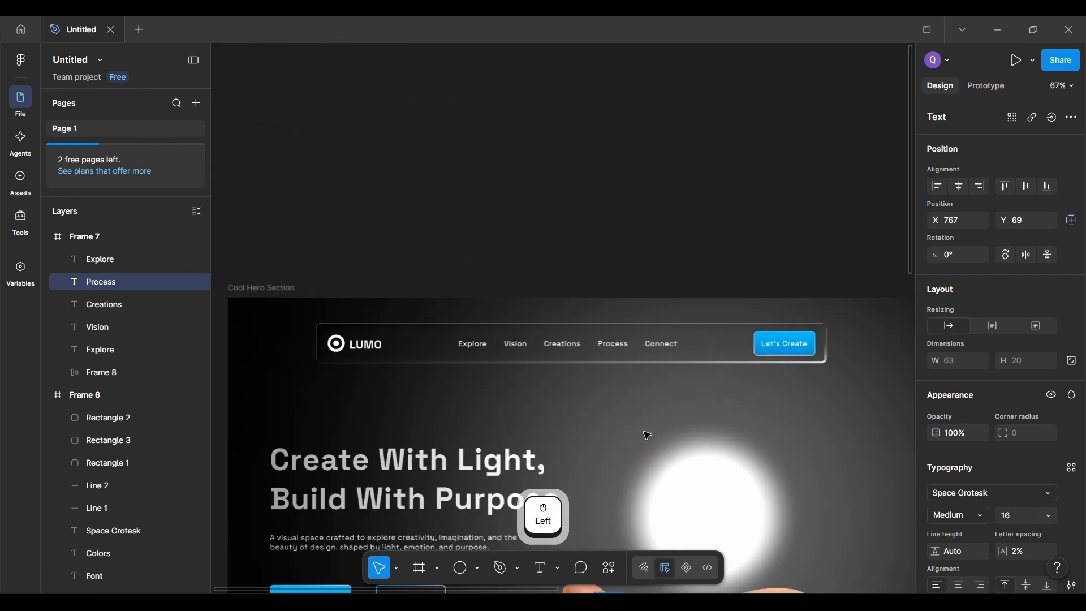
pyautogui.scroll(-7, 647, 435)
pyautogui.scroll(3, 647, 435)
pyautogui.click(650, 362)
pyautogui.press('Return')
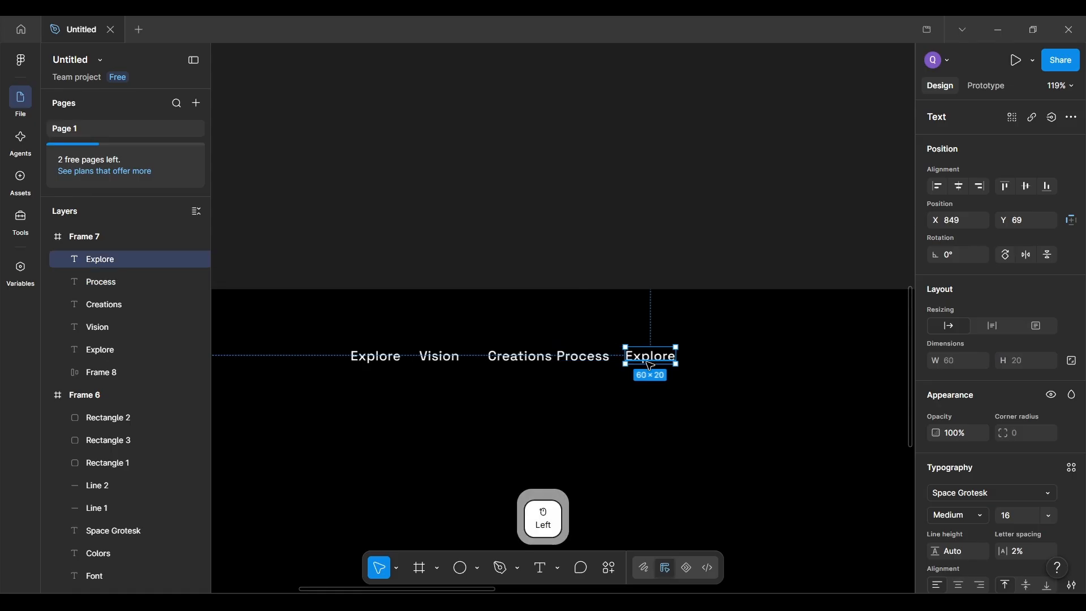
pyautogui.scroll(3, 651, 367)
pyautogui.write('Connet')
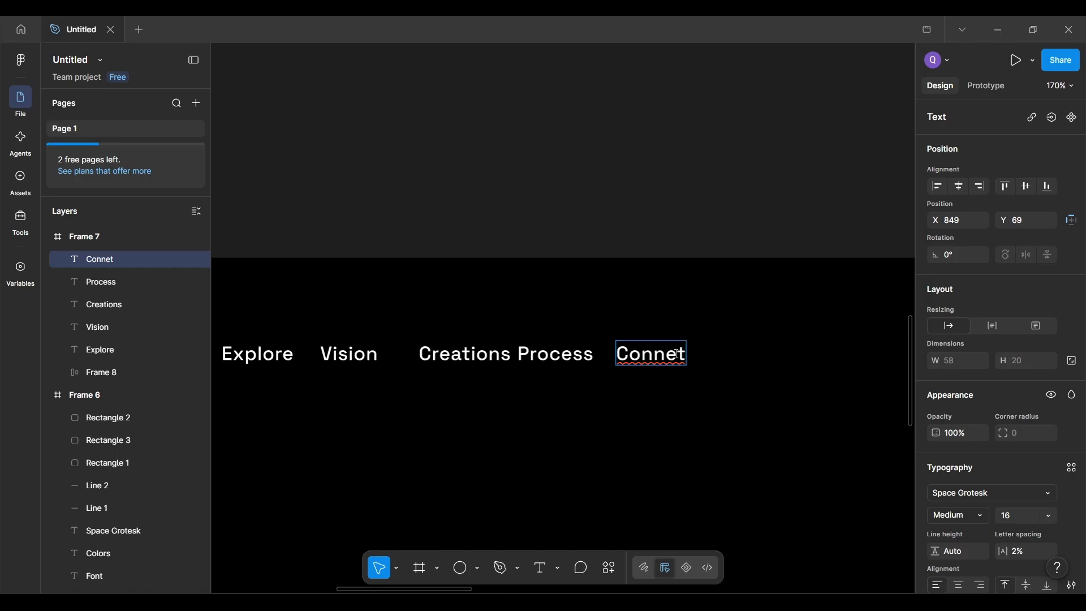
pyautogui.write('c')
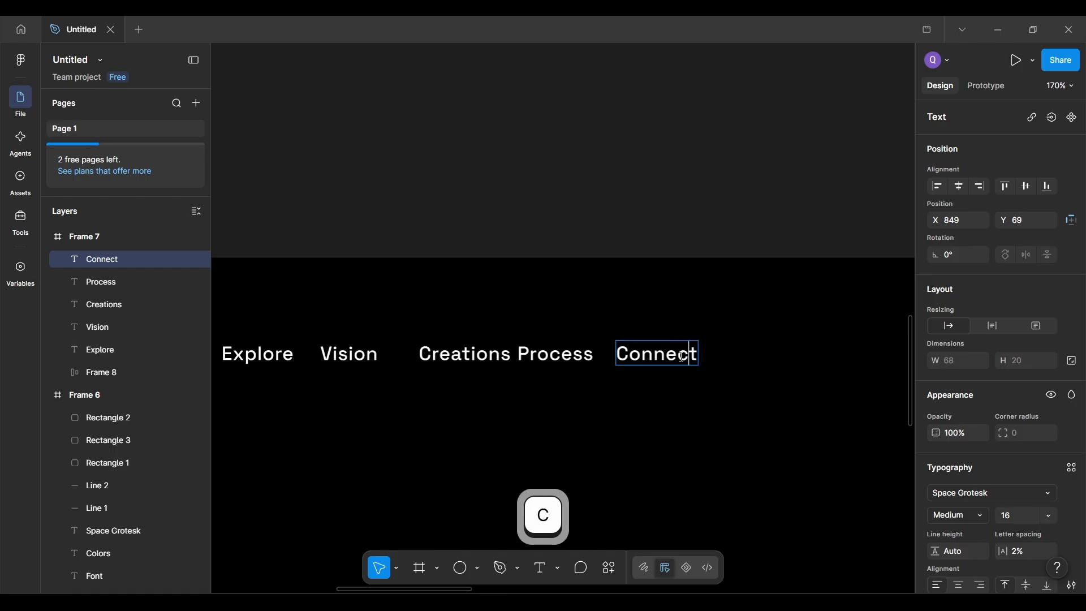
pyautogui.click(710, 354)
pyautogui.scroll(-5, 710, 354)
pyautogui.click(661, 471)
# Step: Combine the five navigation texts into one auto layout row and move it beside the LUMO logo, to about X 535, Y 61
pyautogui.scroll(3, 659, 470)
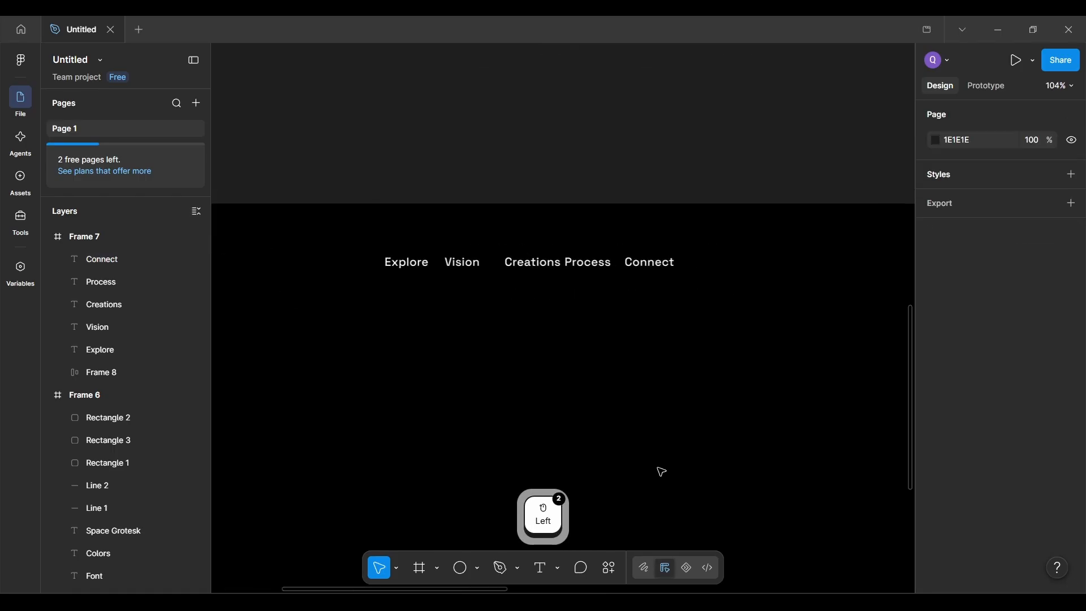
pyautogui.click(384, 268)
pyautogui.scroll(2, 385, 268)
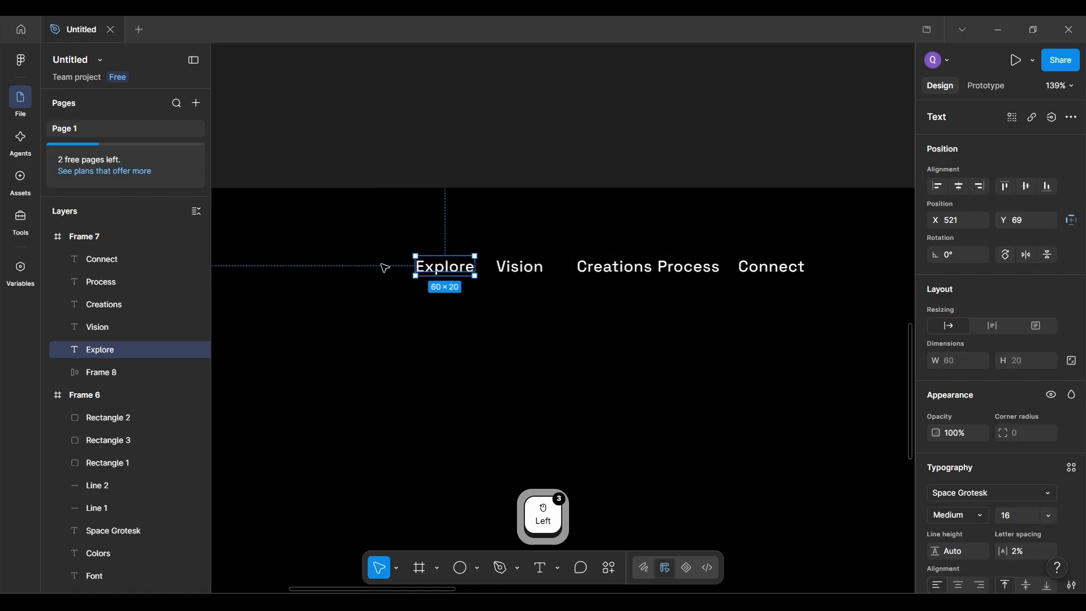
pyautogui.keyDown('shift'); pyautogui.click(526, 272); pyautogui.keyUp('shift')
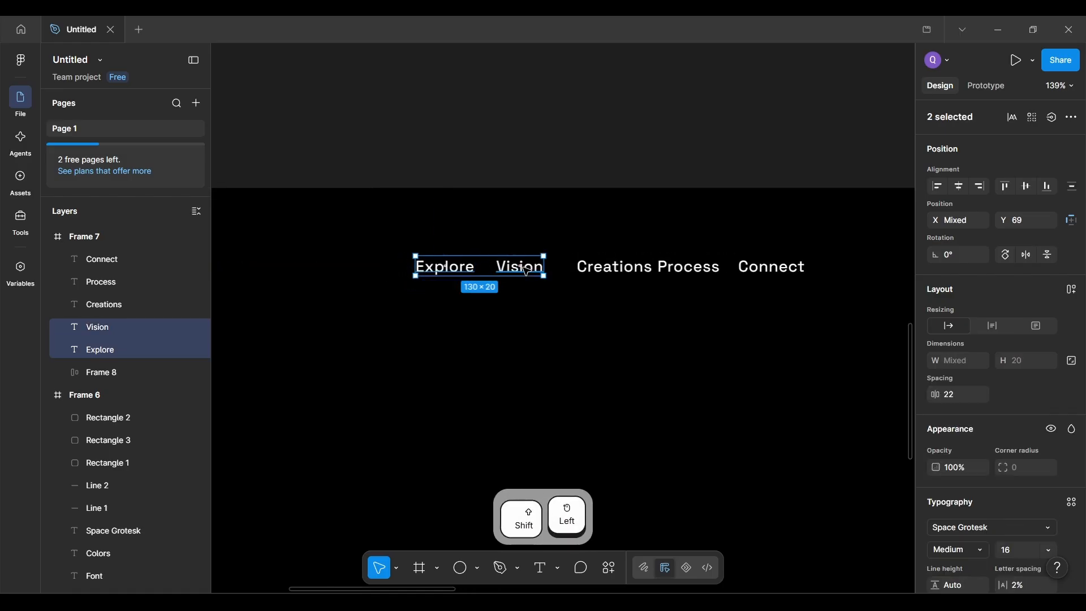
pyautogui.keyDown('shift'); pyautogui.click(618, 272); pyautogui.keyUp('shift')
pyautogui.keyDown('shift'); pyautogui.click(689, 271); pyautogui.keyUp('shift')
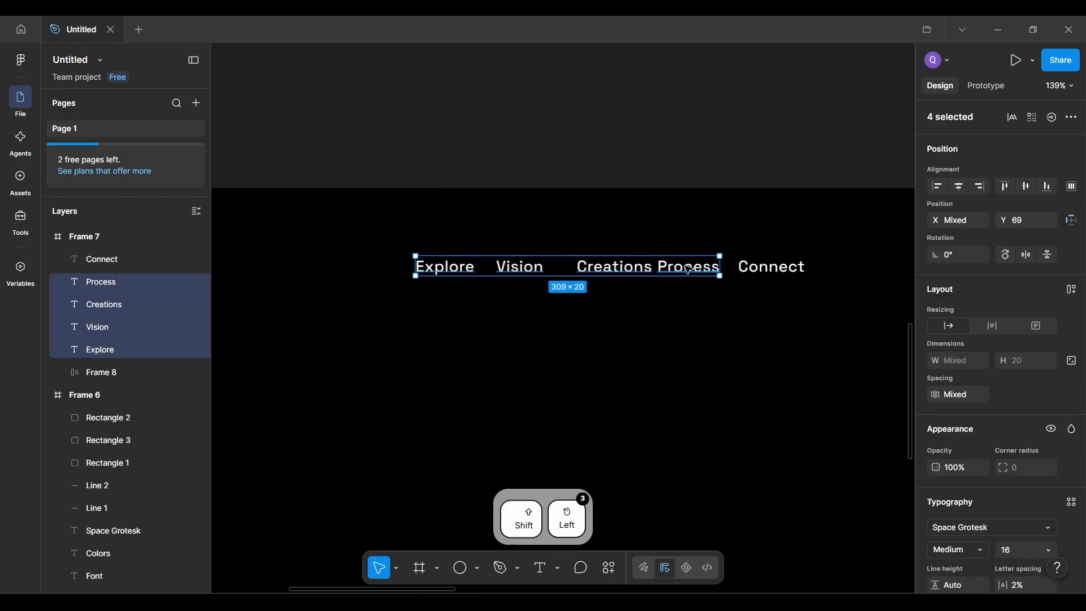
pyautogui.keyDown('shift'); pyautogui.click(790, 271); pyautogui.keyUp('shift')
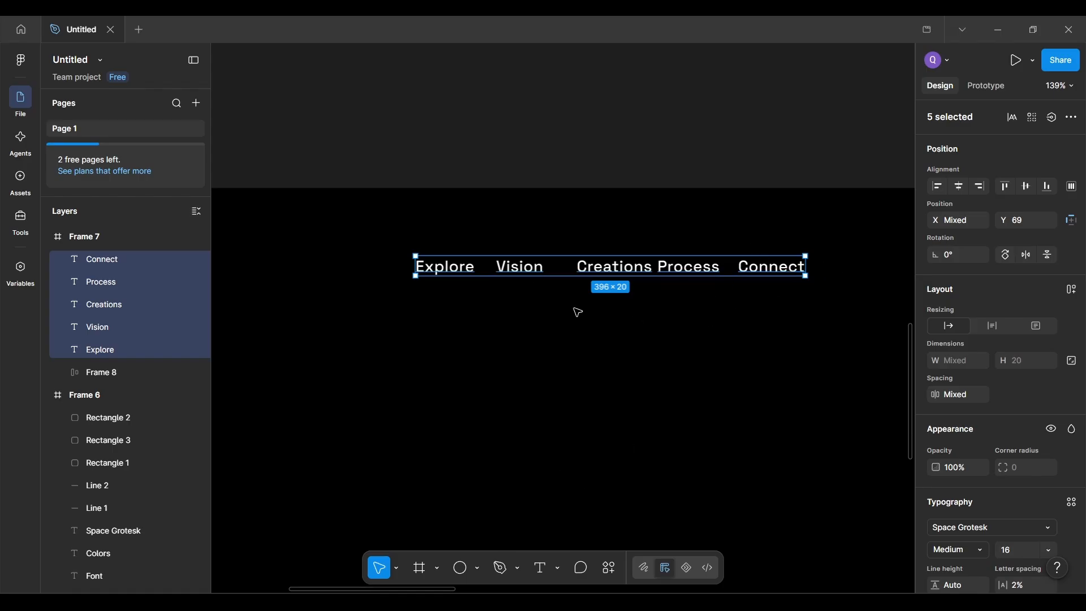
pyautogui.hotkey('shift', 'a')
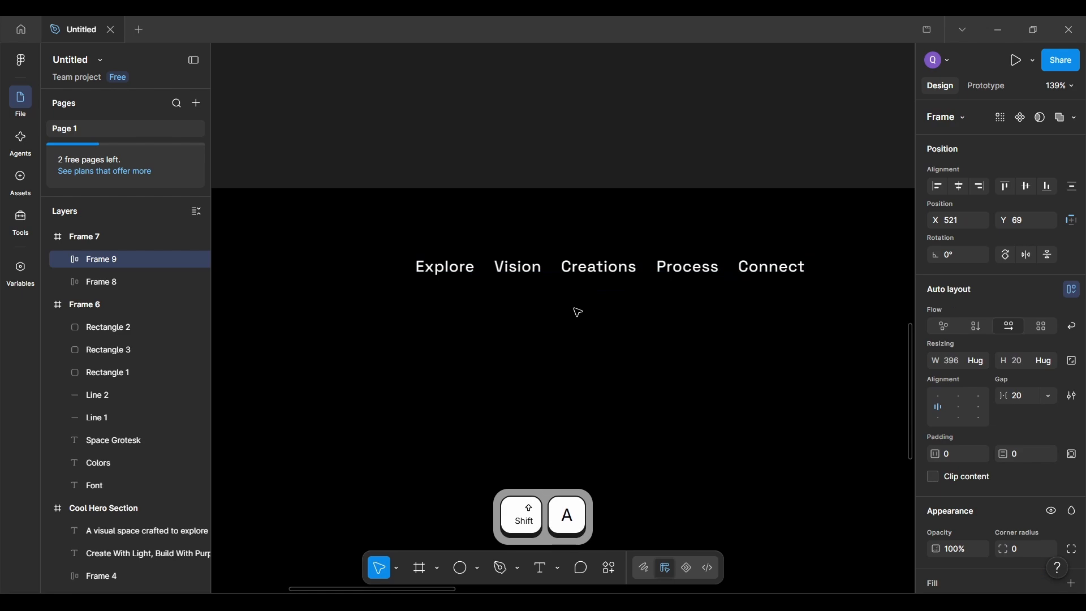
pyautogui.moveTo(604, 276)
pyautogui.mouseDown()
pyautogui.moveTo(612, 286)
pyautogui.moveTo(617, 270)
pyautogui.mouseUp()
pyautogui.scroll(-5, 612, 285)
pyautogui.scroll(3, 615, 279)
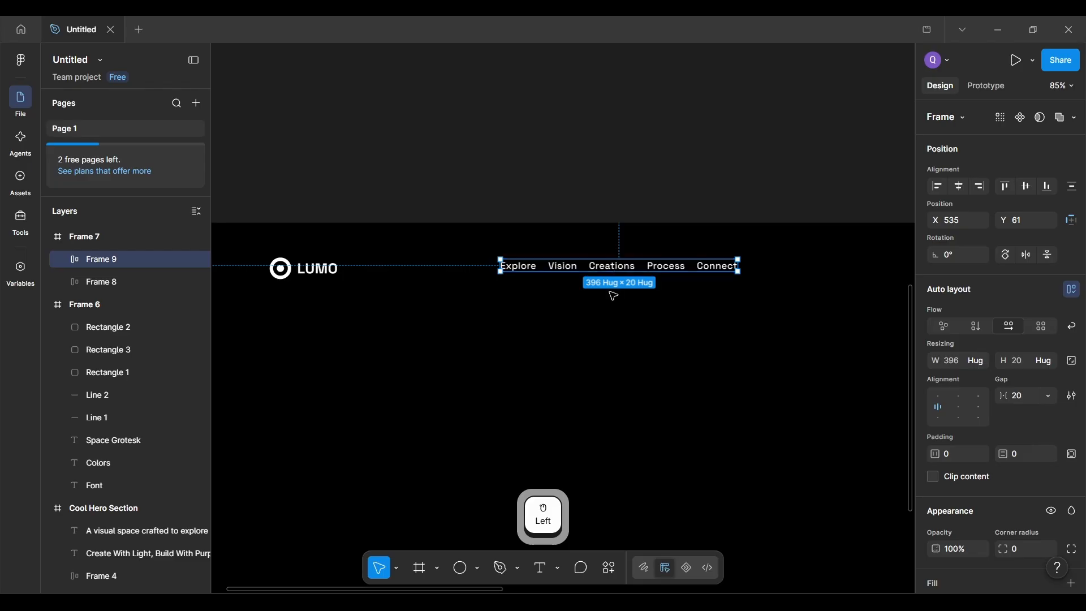
pyautogui.scroll(3, 614, 295)
pyautogui.scroll(-2, 560, 271)
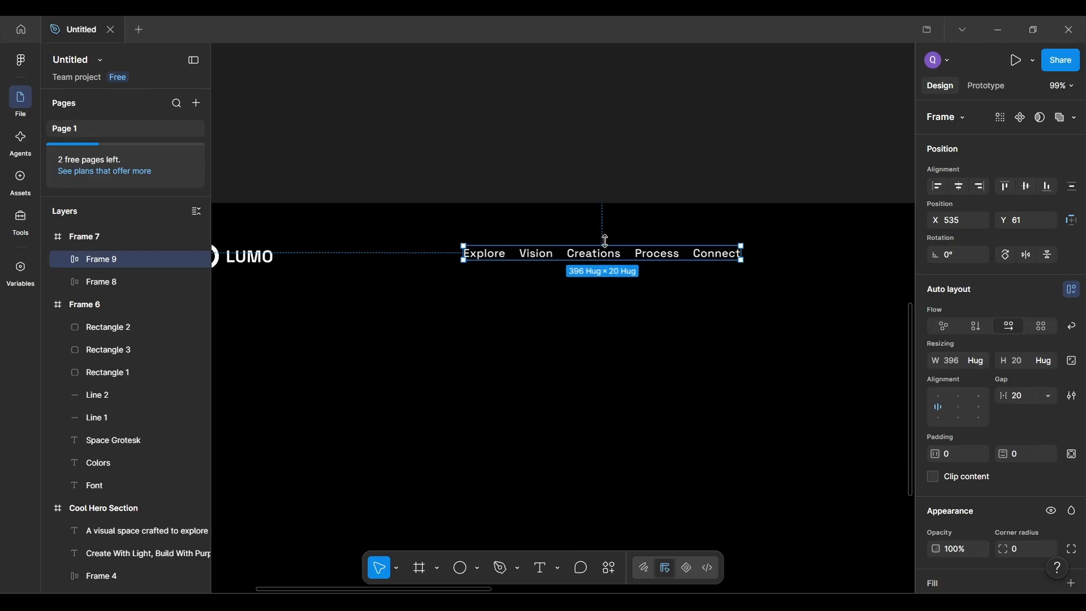
# Step: Examine the gap setting of the Nav Links auto layout in the reference Cool Hero Section
pyautogui.scroll(-2, 605, 240)
pyautogui.scroll(9, 608, 244)
pyautogui.scroll(4, 608, 245)
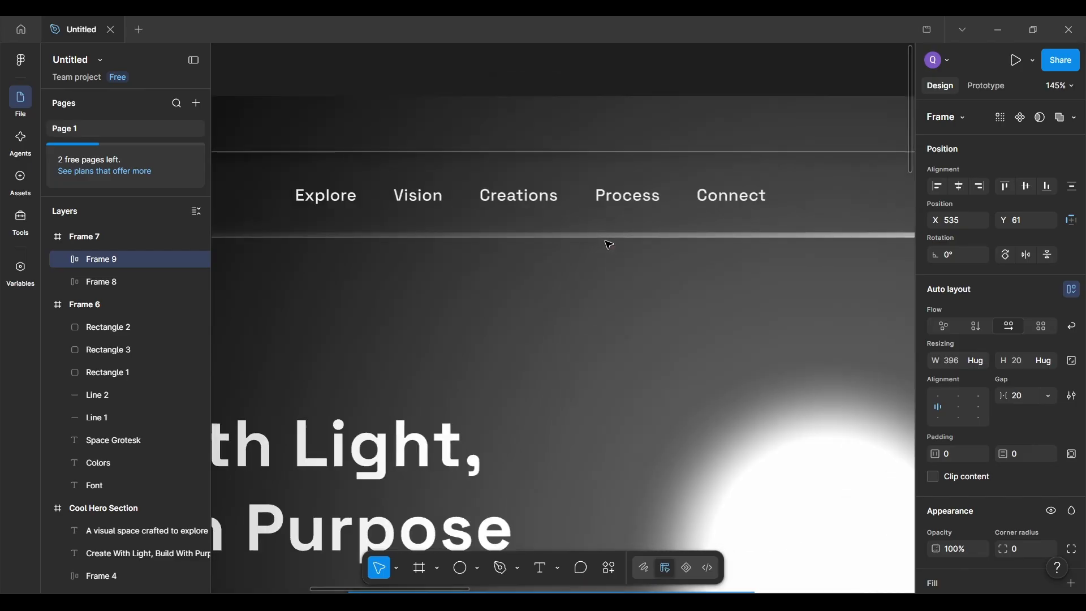
pyautogui.doubleClick(507, 204)
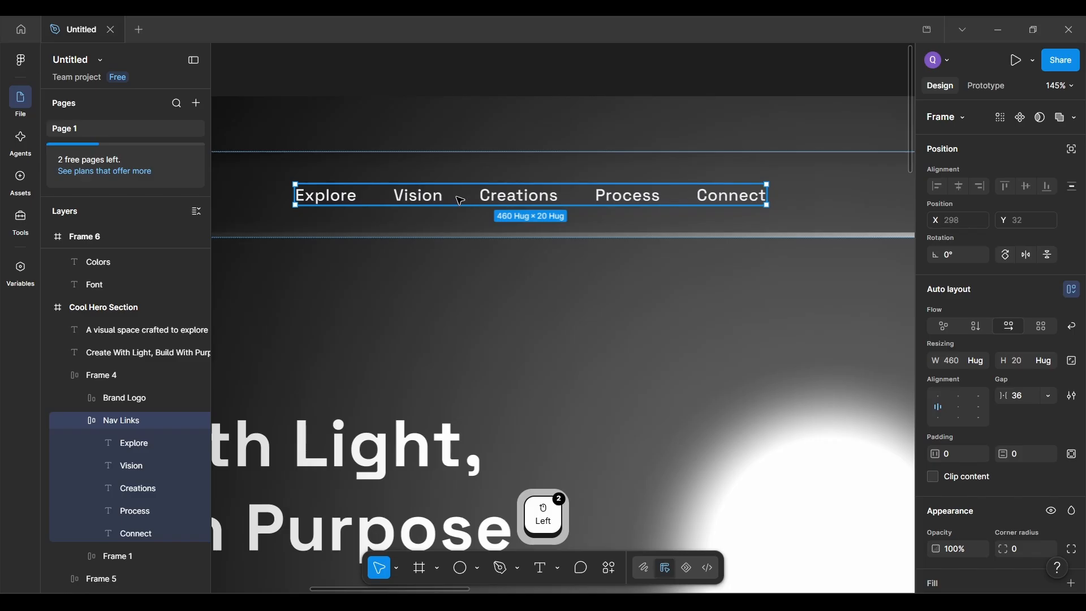
pyautogui.scroll(4, 461, 201)
pyautogui.scroll(-6, 541, 204)
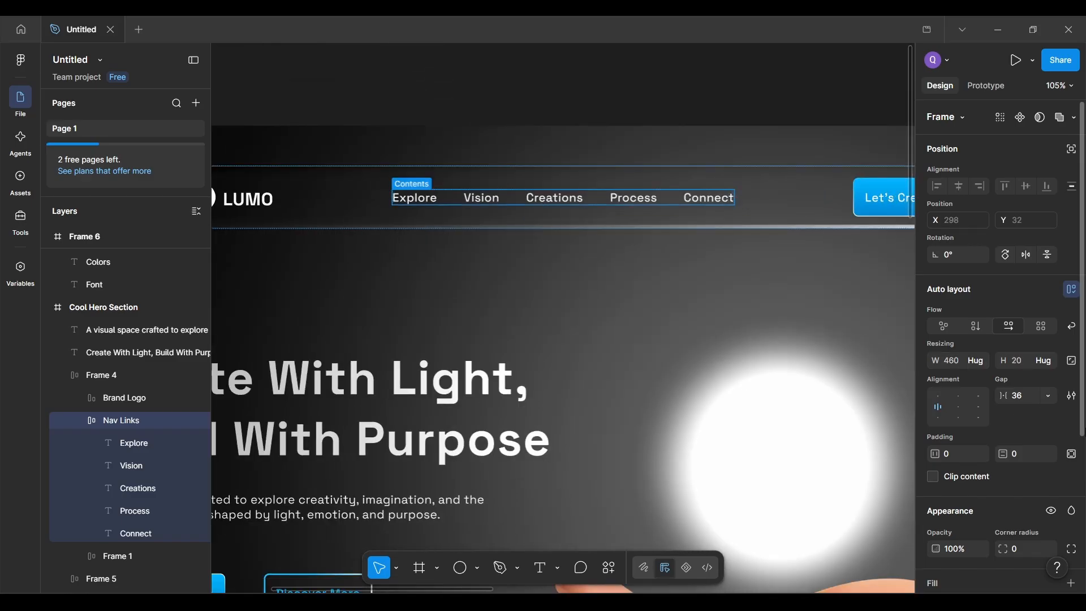
pyautogui.hotkey('ctrl', 'alt', 'F4')
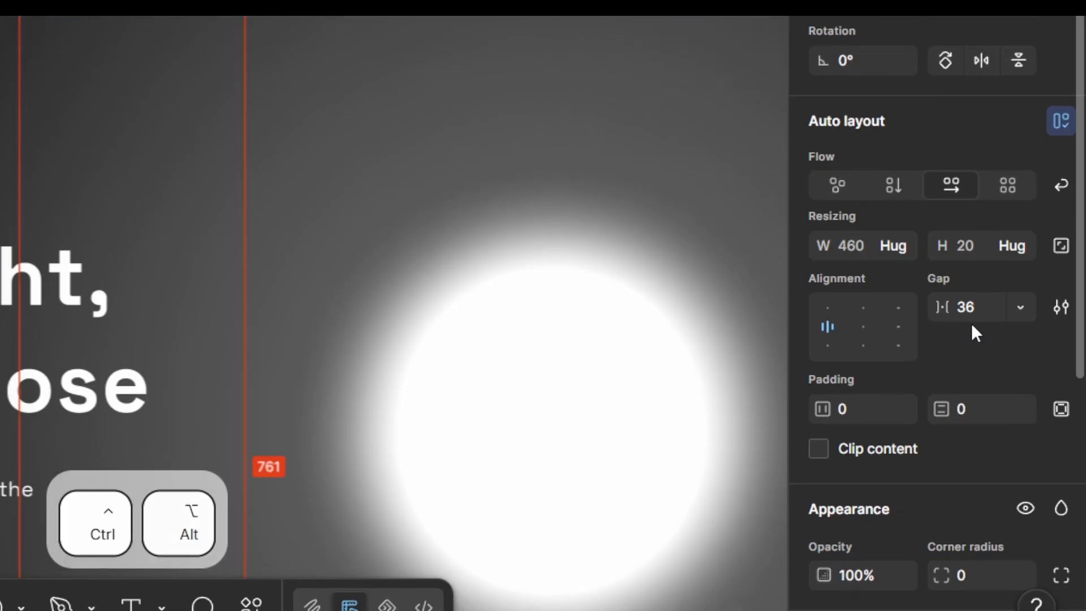
pyautogui.hotkey('ctrl', 'alt', 'F4')
# Step: Set the auto layout gap of the navigation row in Frame 7 to 36
pyautogui.scroll(-6, 538, 356)
pyautogui.scroll(-3, 538, 356)
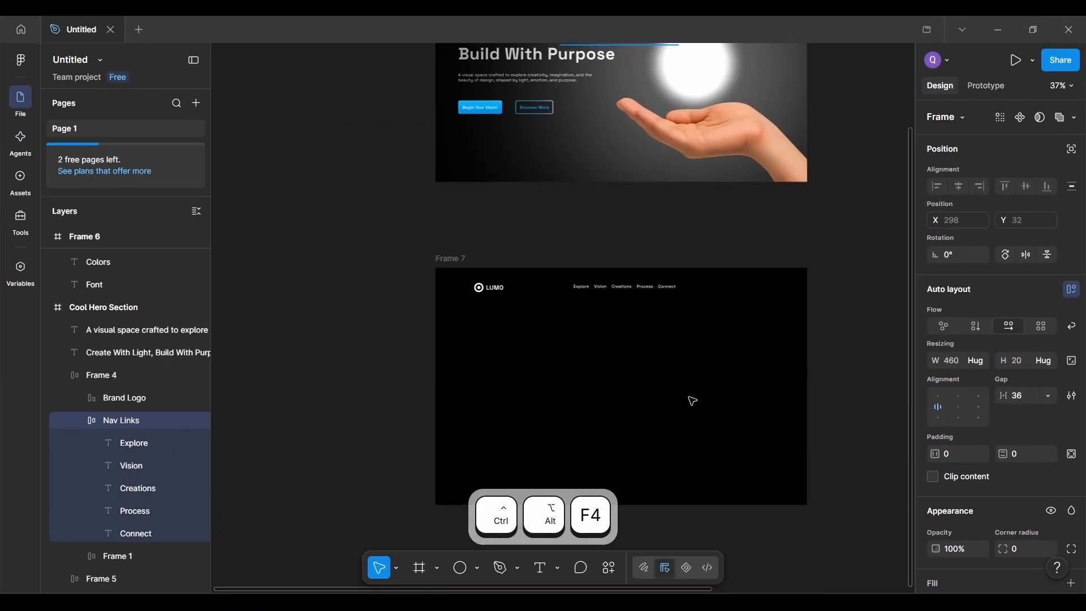
pyautogui.scroll(4, 538, 356)
pyautogui.scroll(4, 692, 401)
pyautogui.click(525, 232)
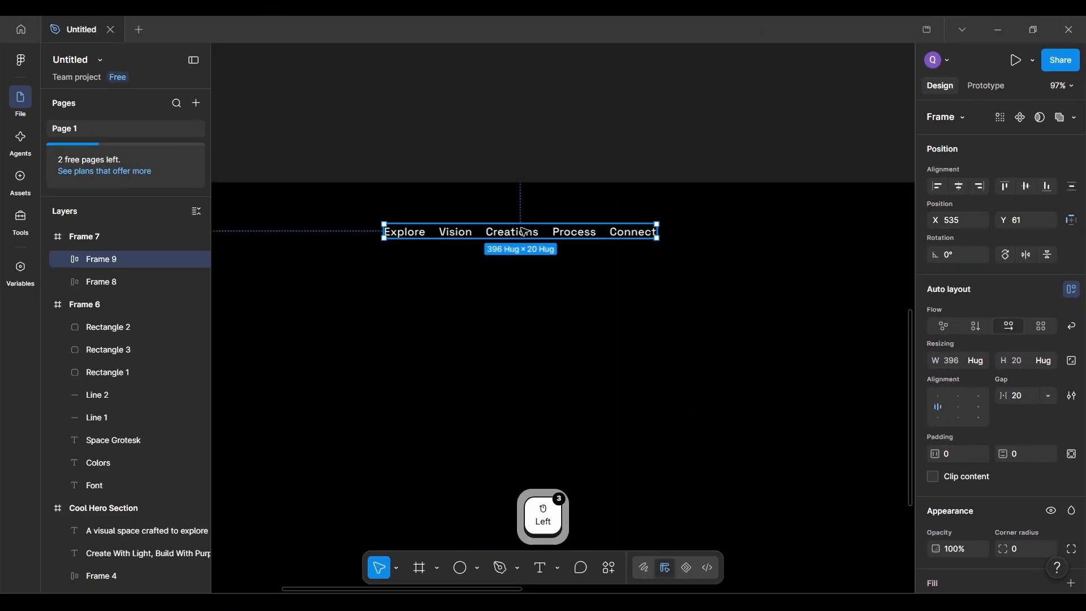
pyautogui.hscroll(-1, 523, 231)
pyautogui.scroll(-1, 524, 232)
pyautogui.scroll(2, 612, 266)
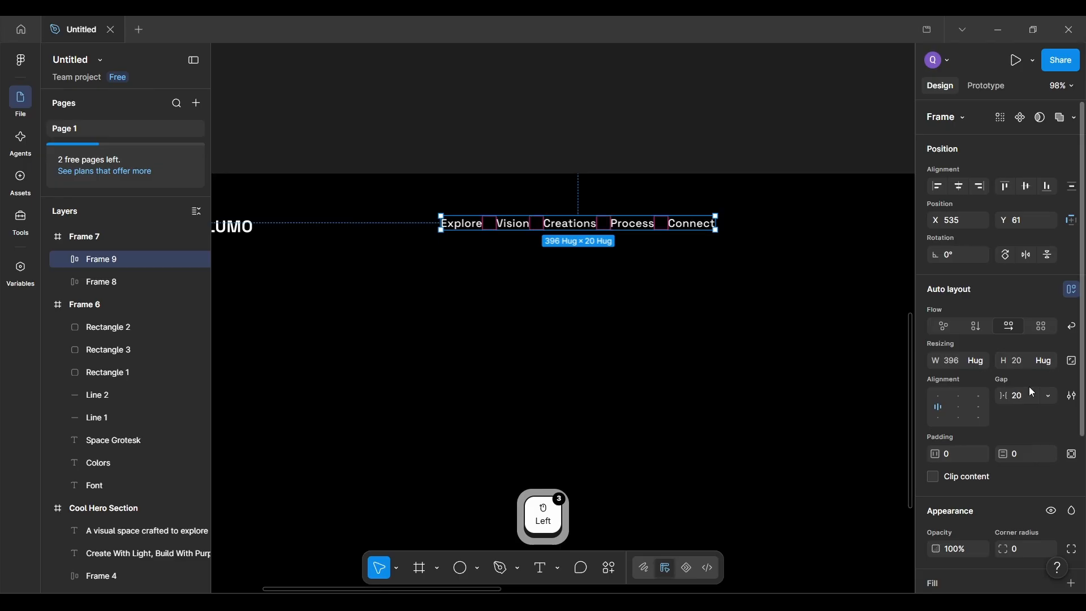
pyautogui.hotkey('ctrl', 'alt', 'F4')
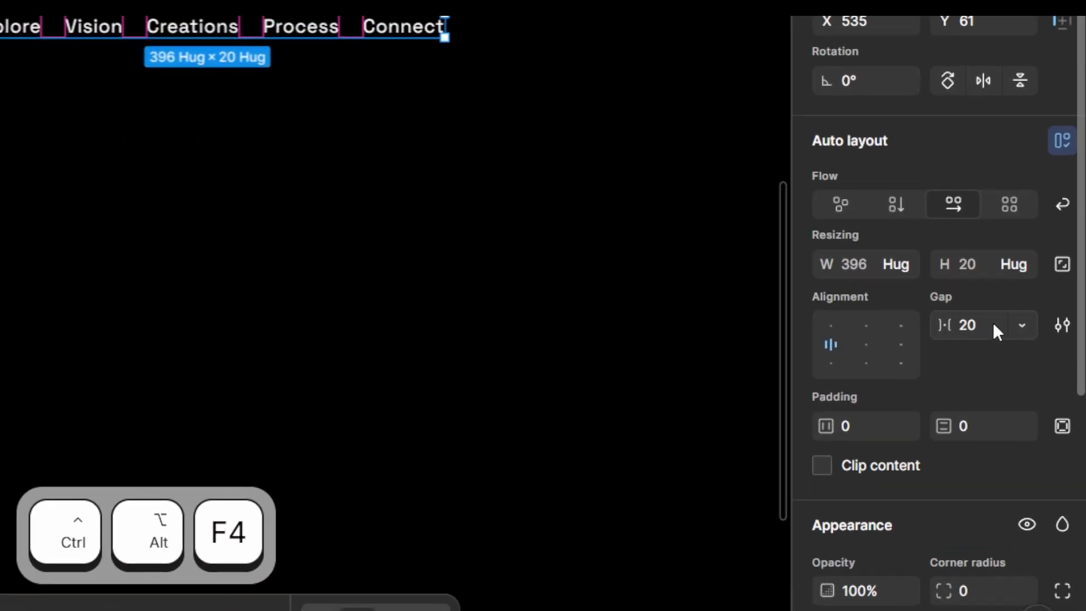
pyautogui.doubleClick(1029, 396)
pyautogui.write('36')
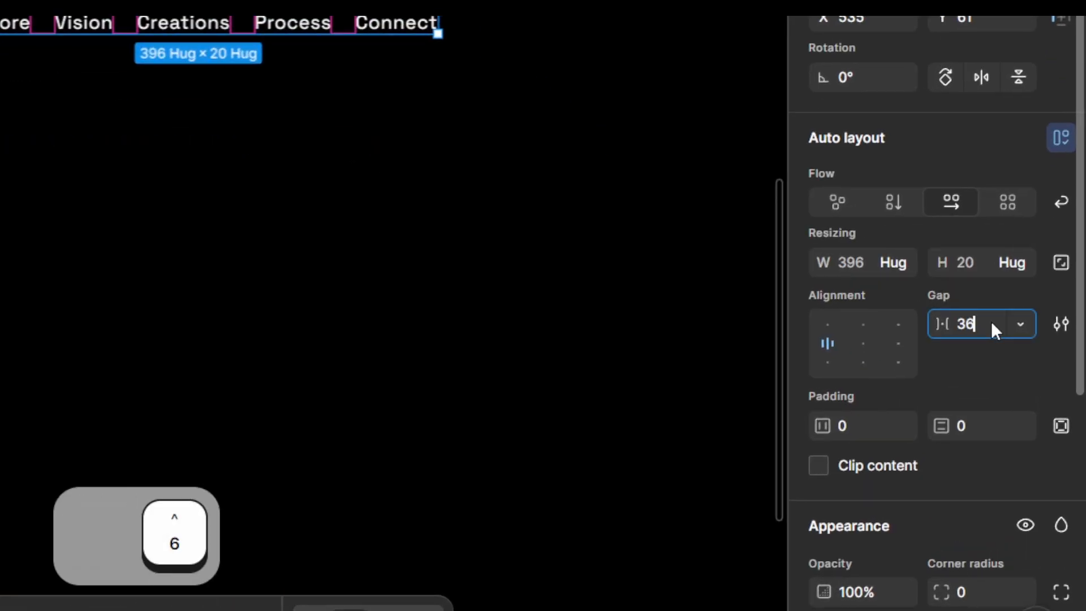
pyautogui.press('Return')
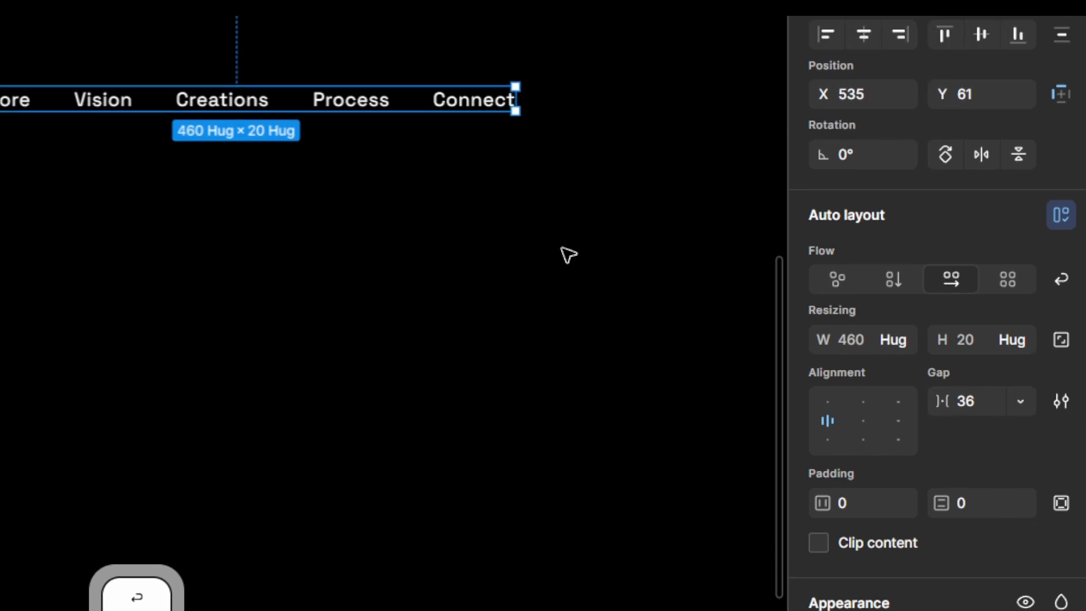
pyautogui.hotkey('ctrl', 'alt')
pyautogui.hotkey('ctrl', 'alt', 'F4')
# Step: Shift the LUMO logo slightly right and place the navigation row level with it, at about X 513, Y 63
pyautogui.scroll(-2, 324, 340)
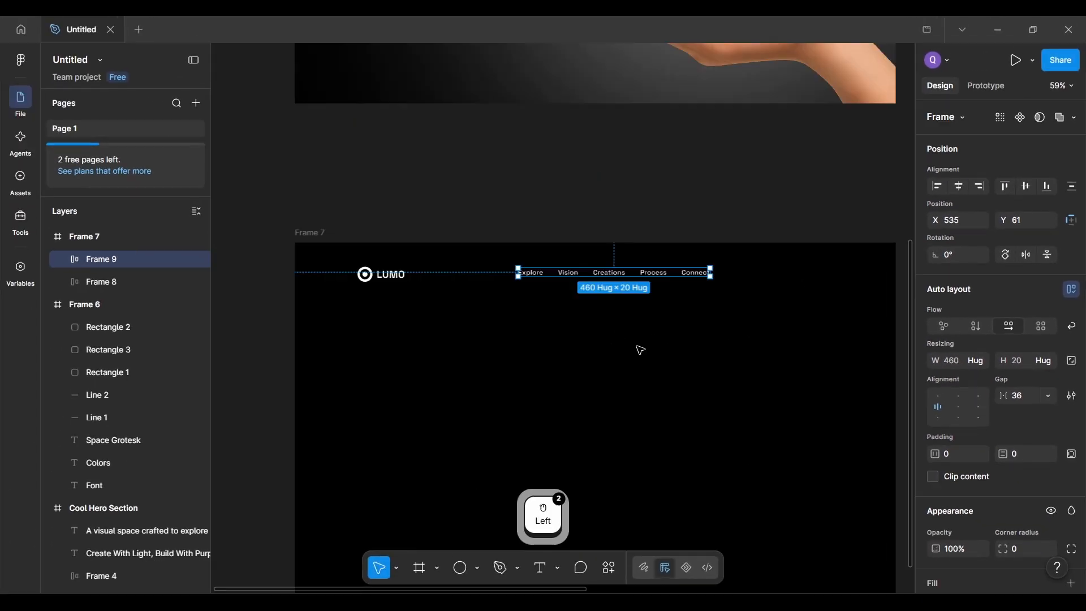
pyautogui.hscroll(2, 324, 339)
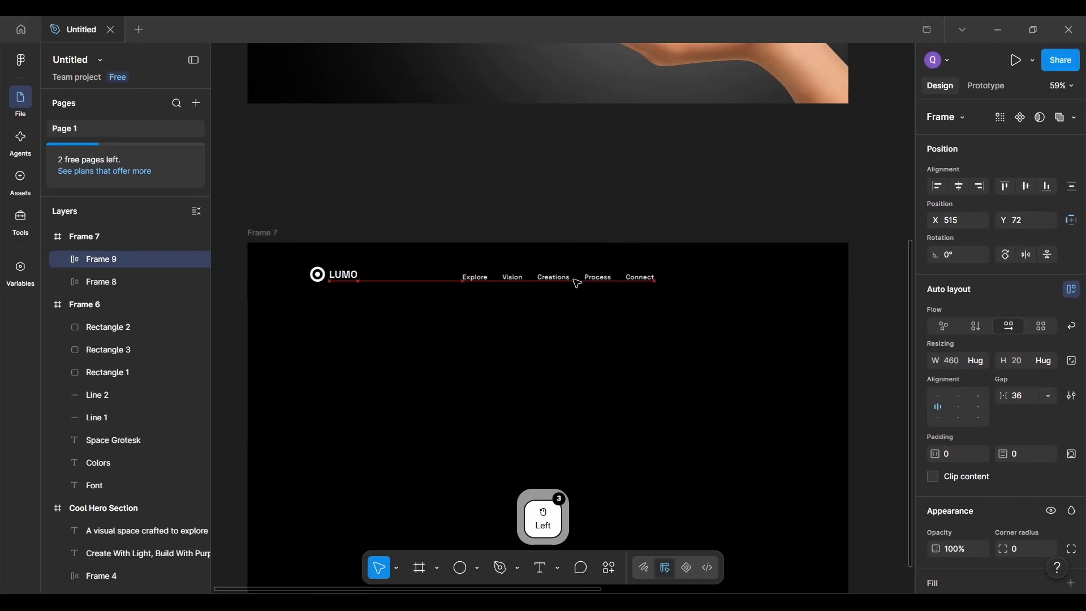
pyautogui.click(643, 344)
pyautogui.keyDown('ctrl'); pyautogui.scroll(-4, 642, 344); pyautogui.keyUp('ctrl')
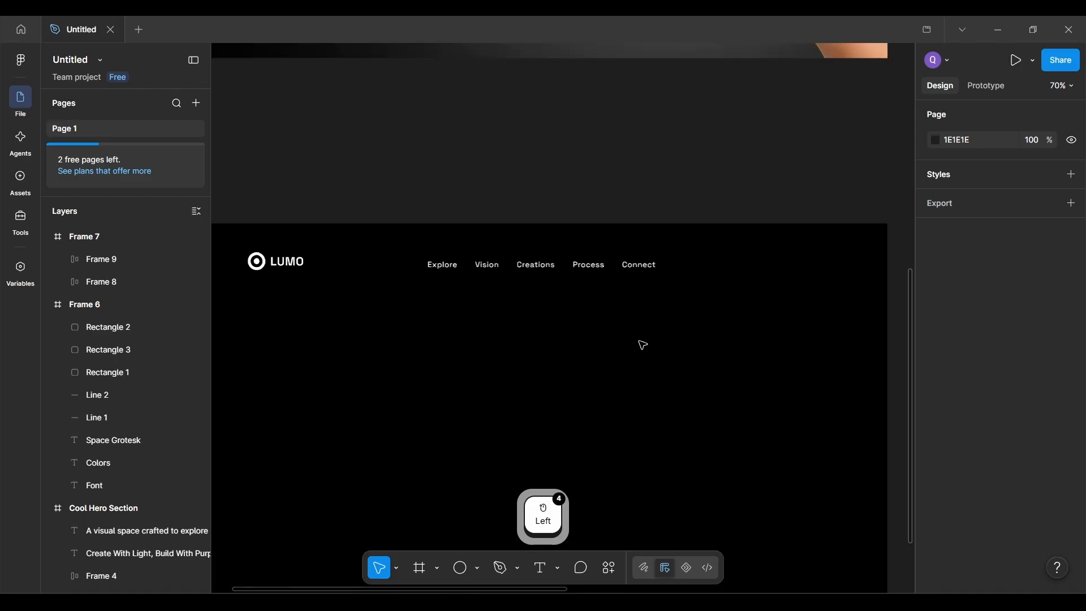
pyautogui.click(466, 301)
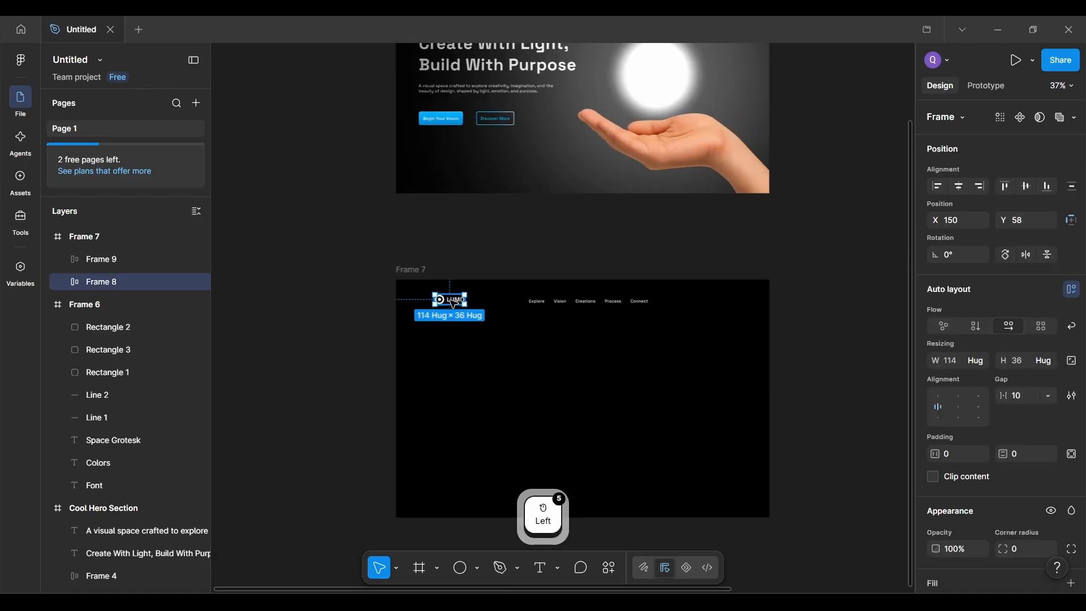
pyautogui.click(552, 305)
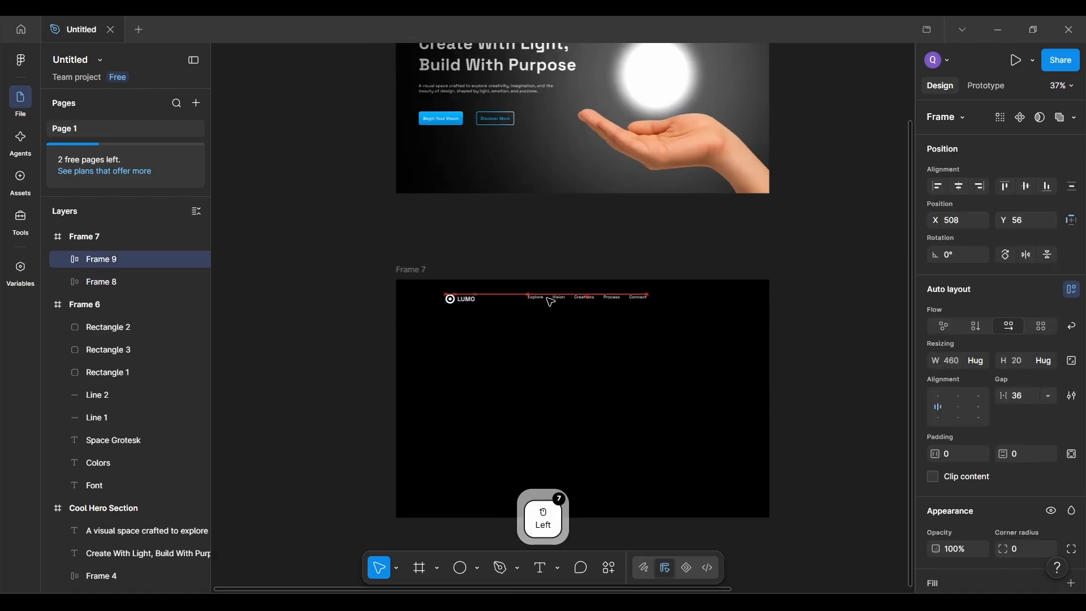
pyautogui.keyDown('ctrl'); pyautogui.scroll(4, 551, 302); pyautogui.keyUp('ctrl')
pyautogui.moveTo(604, 302)
pyautogui.mouseDown()
pyautogui.moveTo(605, 316)
pyautogui.moveTo(606, 305)
pyautogui.mouseUp()
pyautogui.keyDown('ctrl'); pyautogui.scroll(-4, 606, 304); pyautogui.keyUp('ctrl')
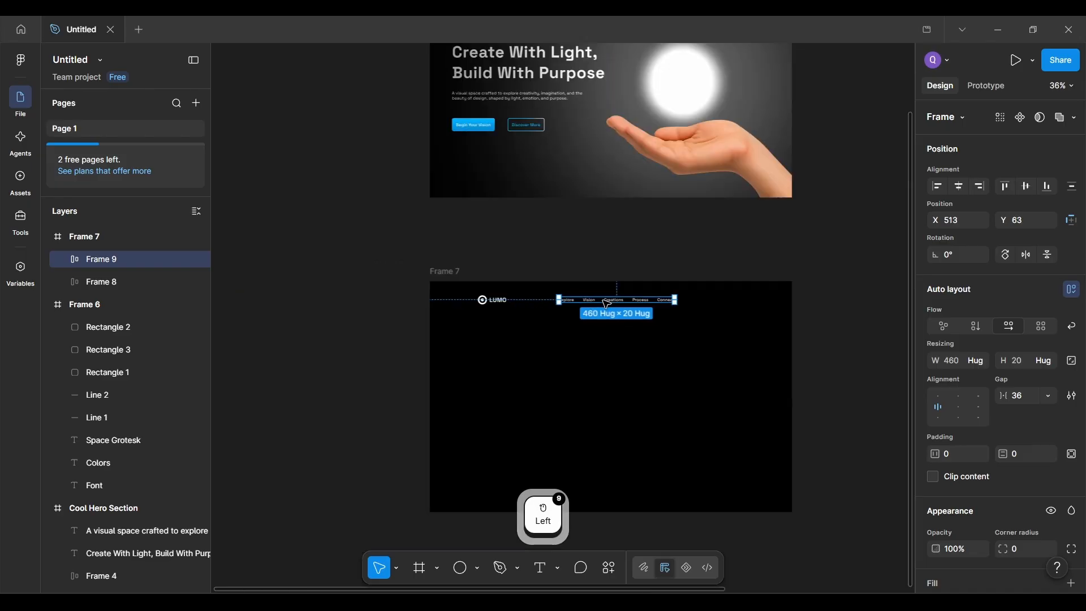
# Step: Copy the blue Let's Create button from the reference hero section into Frame 7, placing it below the navigation row at about X 817, Y 253
pyautogui.hscroll(2, 606, 304)
pyautogui.scroll(2, 605, 304)
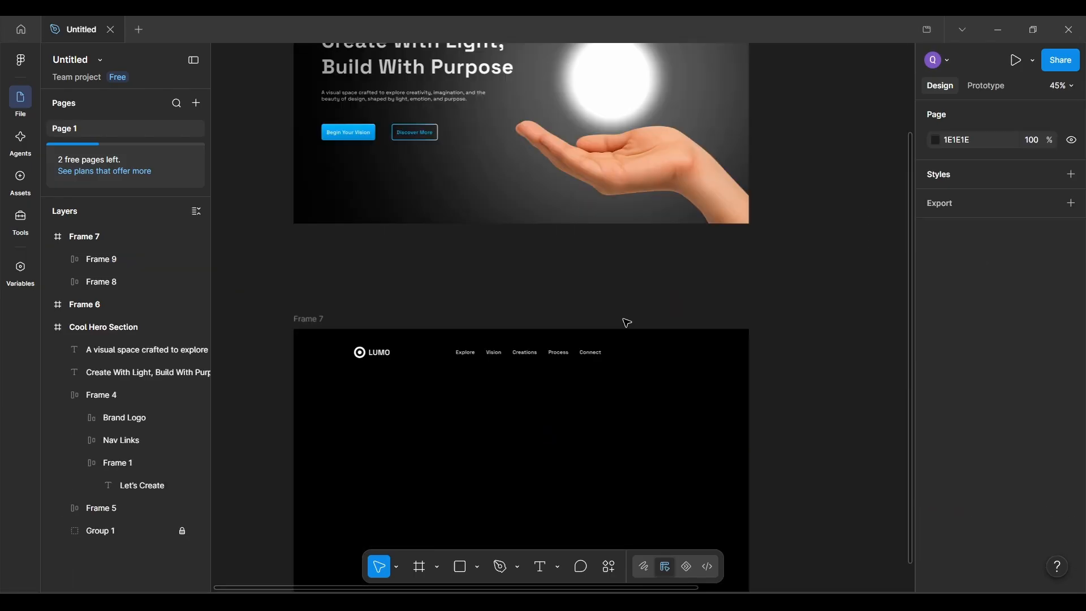
pyautogui.scroll(3, 627, 322)
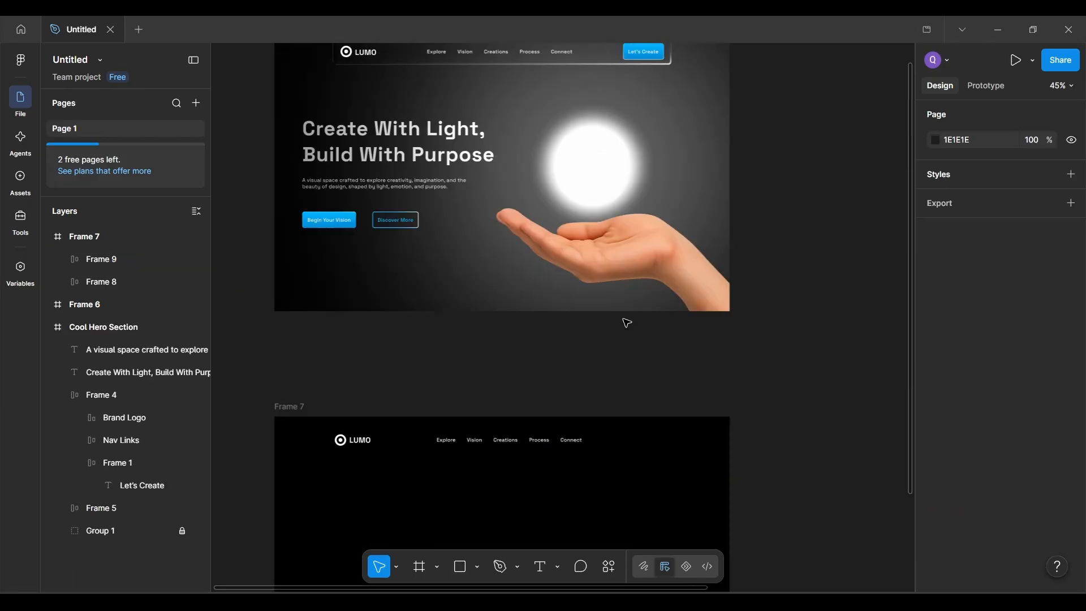
pyautogui.keyDown('ctrl'); pyautogui.scroll(5, 626, 322); pyautogui.keyUp('ctrl')
pyautogui.hscroll(1, 627, 322)
pyautogui.scroll(1, 627, 322)
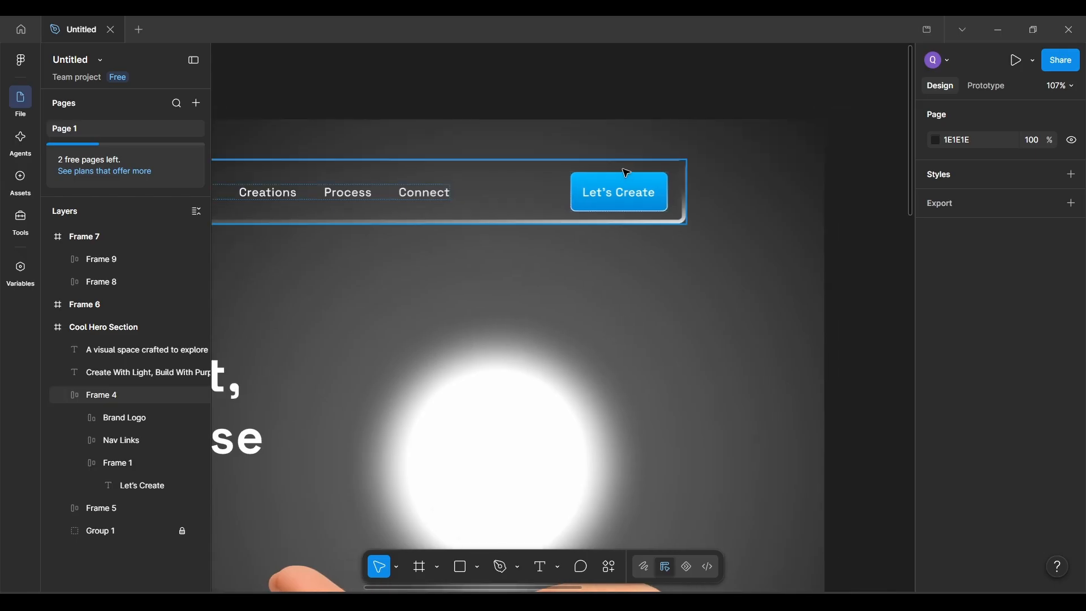
pyautogui.doubleClick(626, 188)
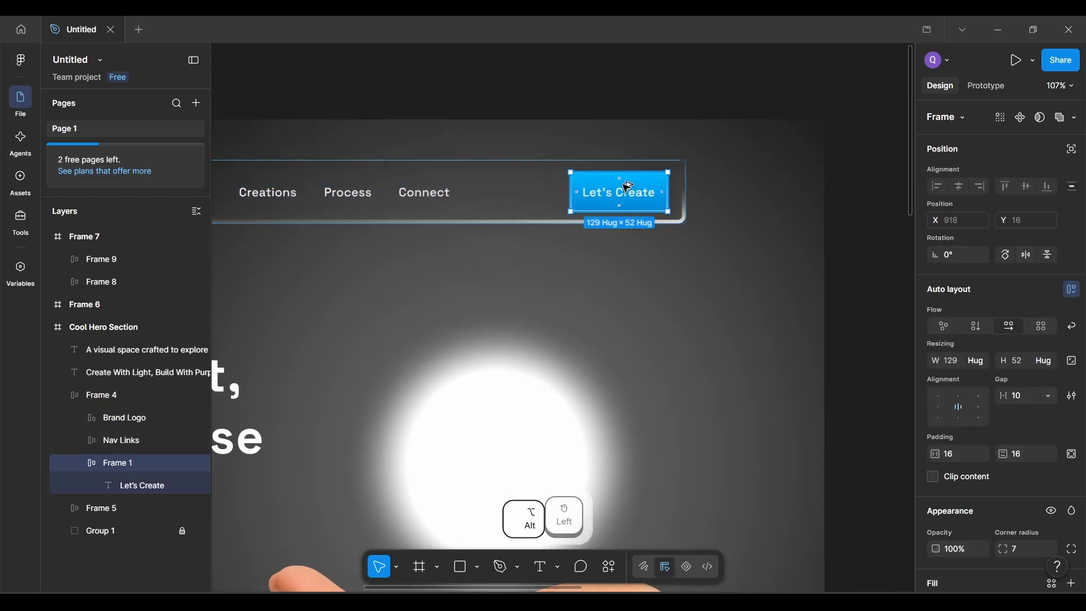
pyautogui.keyDown('alt'); pyautogui.moveTo(628, 186); pyautogui.dragTo(525, 388); pyautogui.keyUp('alt')
pyautogui.scroll(3, 525, 388)
pyautogui.scroll(-4, 526, 388)
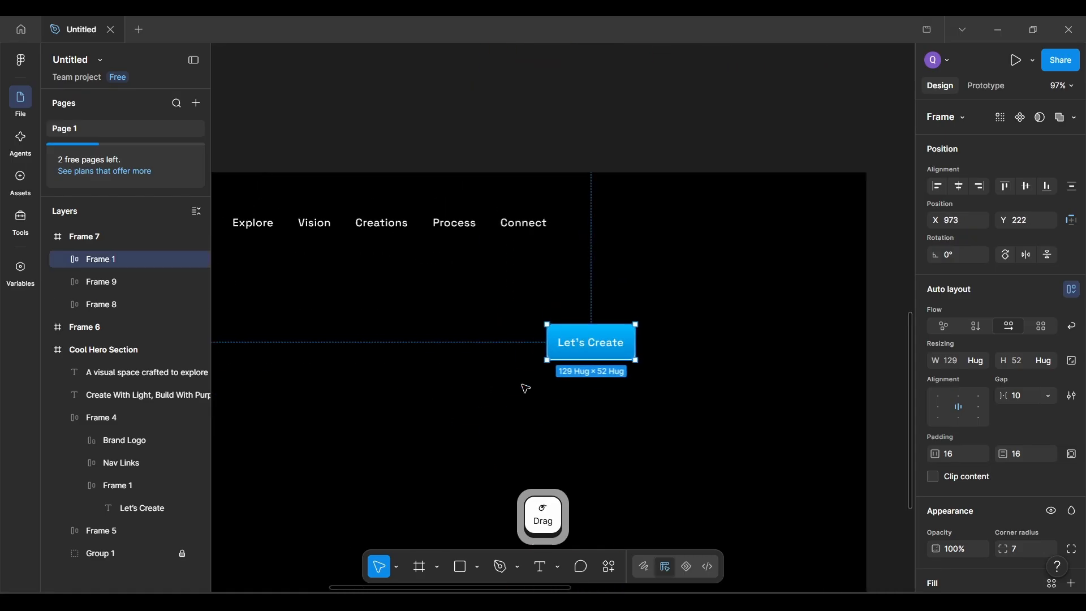
pyautogui.moveTo(629, 339); pyautogui.dragTo(565, 353)
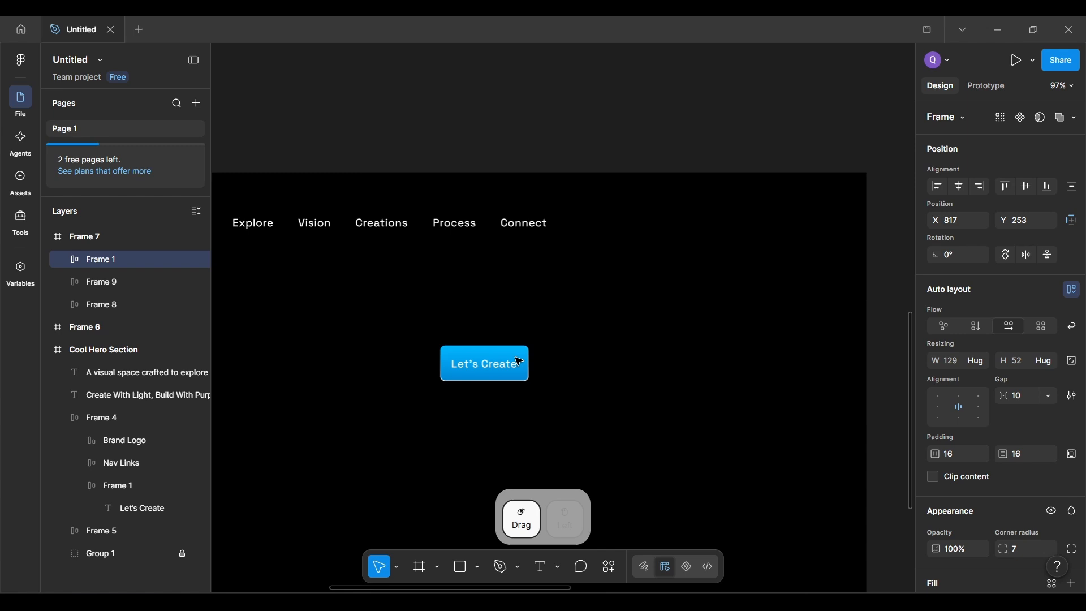
pyautogui.click(656, 339)
# Step: Add a text reading "Let's Create" beside the copied button in Frame 7, at about X 1071, Y 263
pyautogui.keyDown('ctrl'); pyautogui.scroll(3, 659, 340); pyautogui.keyUp('ctrl')
pyautogui.scroll(-1, 660, 341)
pyautogui.hscroll(-1, 660, 341)
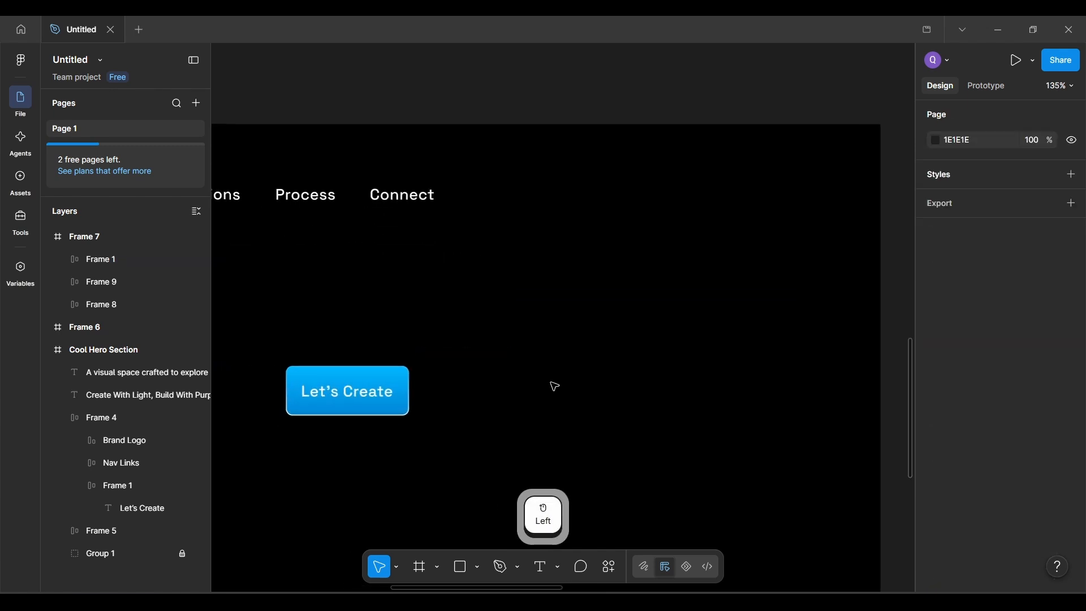
pyautogui.press('t')
pyautogui.click(530, 376)
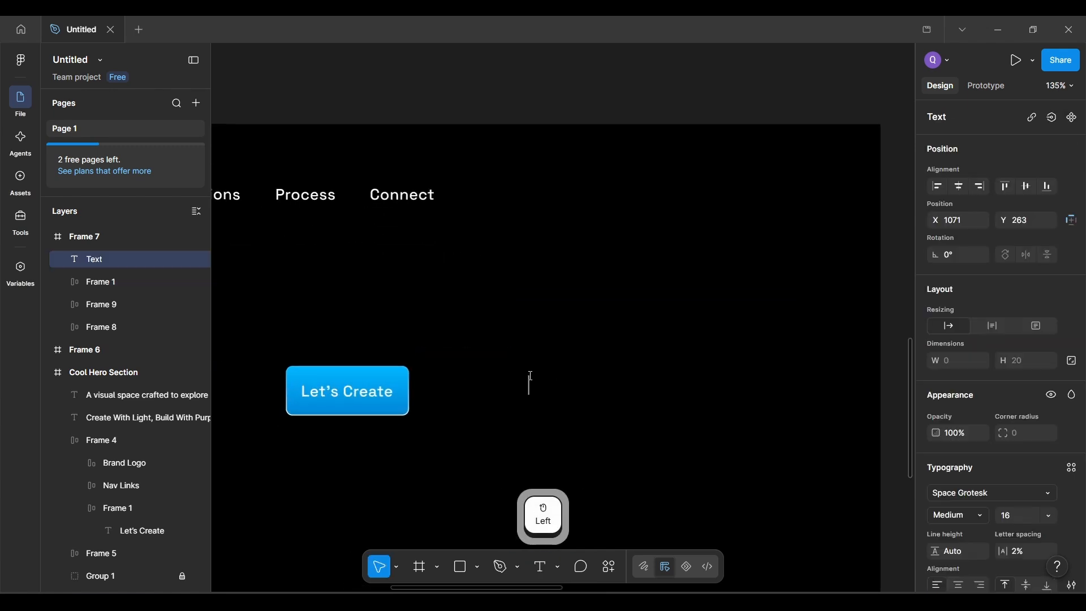
pyautogui.write('Lets')
pyautogui.press('BackSpace')
pyautogui.write("'s Create")
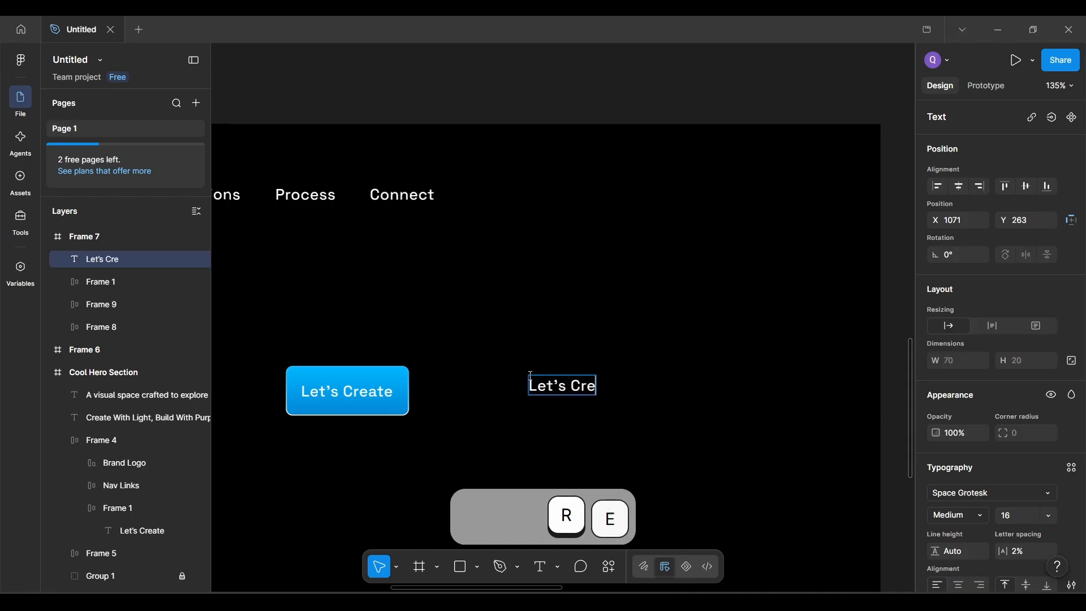
pyautogui.click(568, 432)
# Step: Examine the typography settings of the text inside the copied Let's Create button
pyautogui.scroll(3, 567, 432)
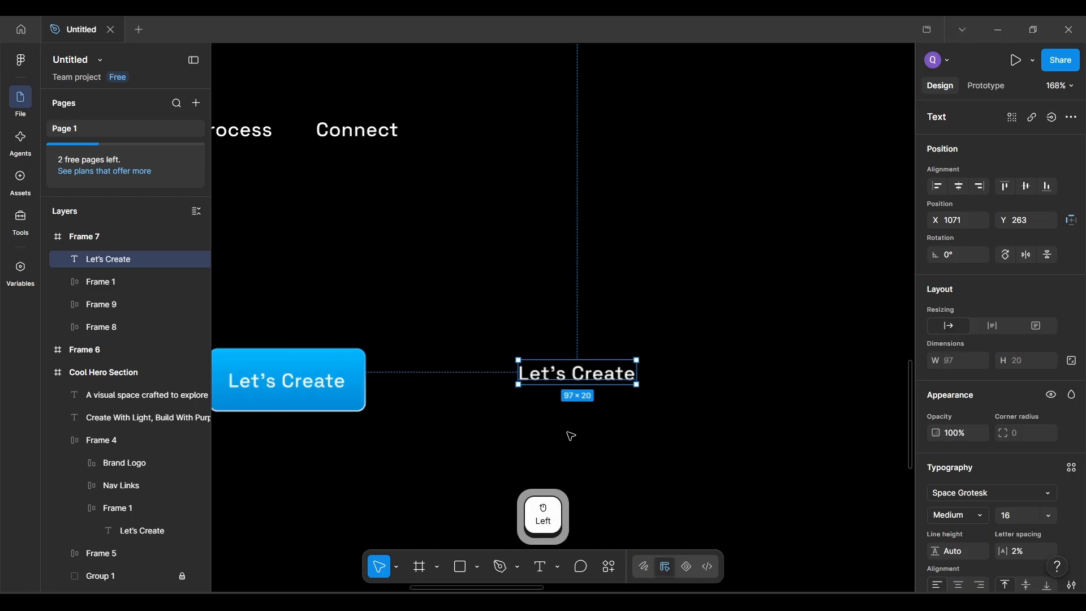
pyautogui.hscroll(-2, 570, 436)
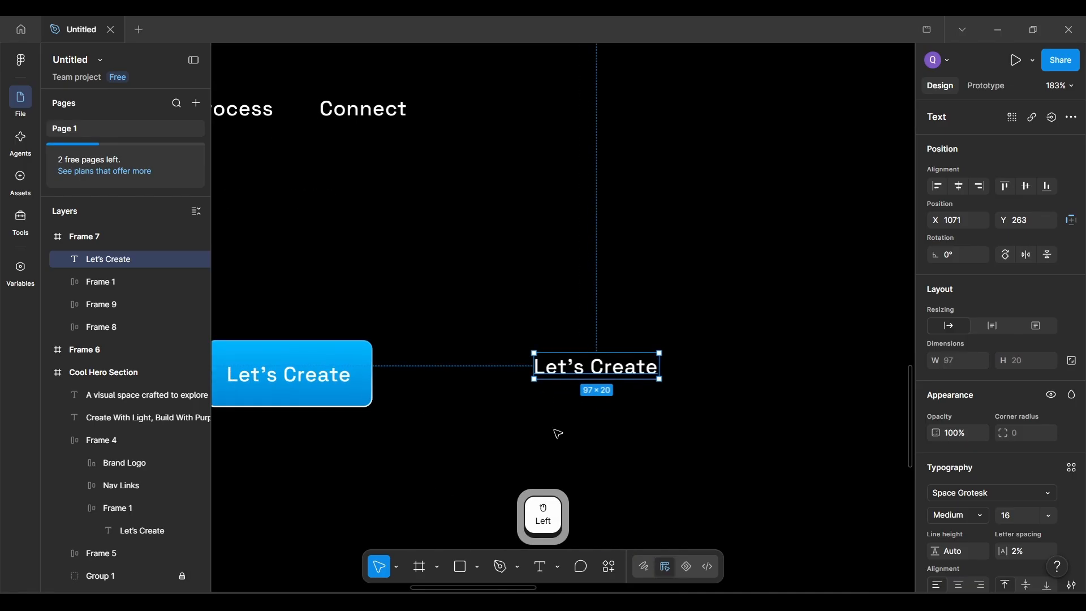
pyautogui.keyDown('ctrl'); pyautogui.click(325, 384); pyautogui.keyUp('ctrl')
pyautogui.scroll(-1, 1058, 505)
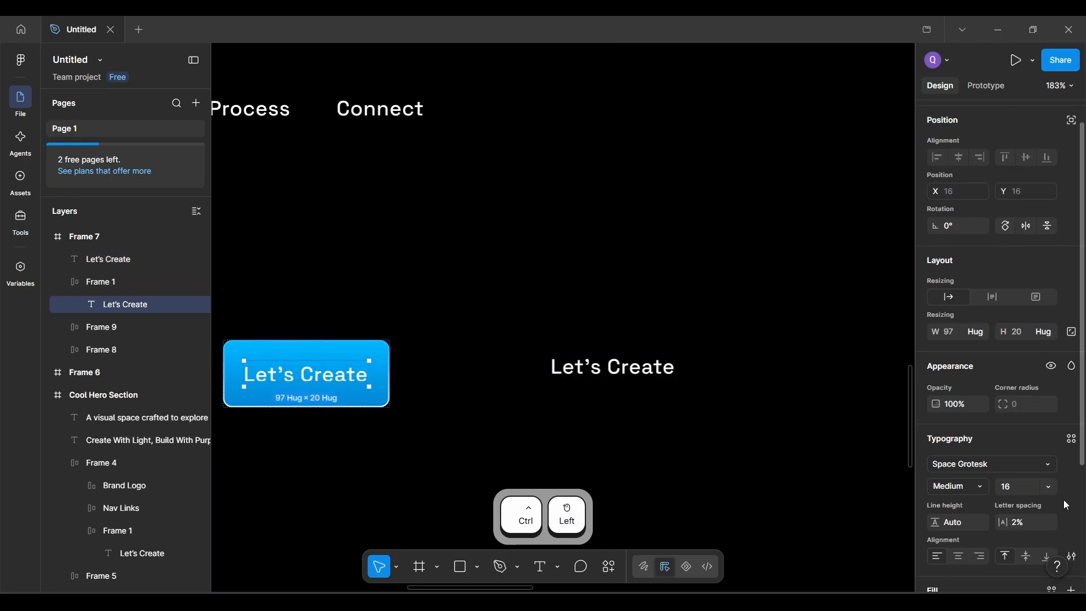
pyautogui.hotkey('ctrl', 'alt', 'F4')
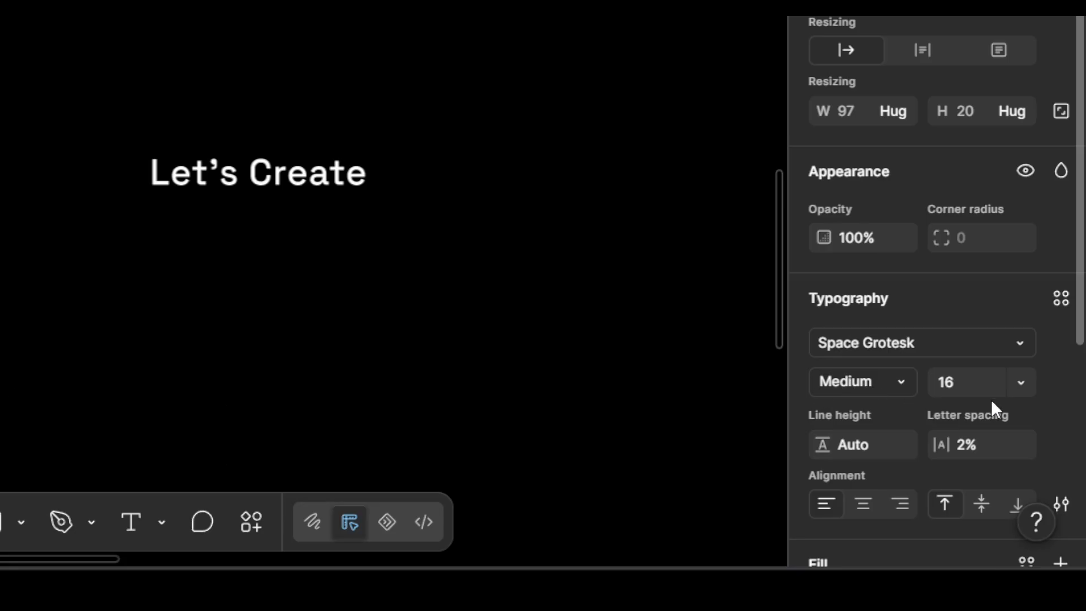
pyautogui.hotkey('ctrl', 'alt', 'F4')
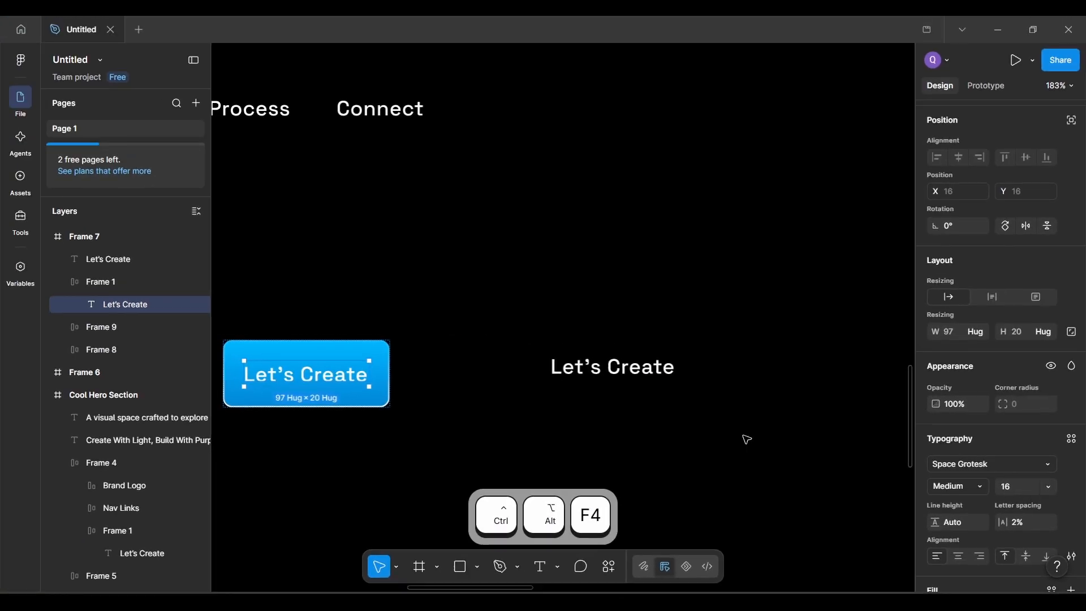
# Step: Set the new standalone "Let's Create" text to Medium weight and size 16
pyautogui.click(596, 360)
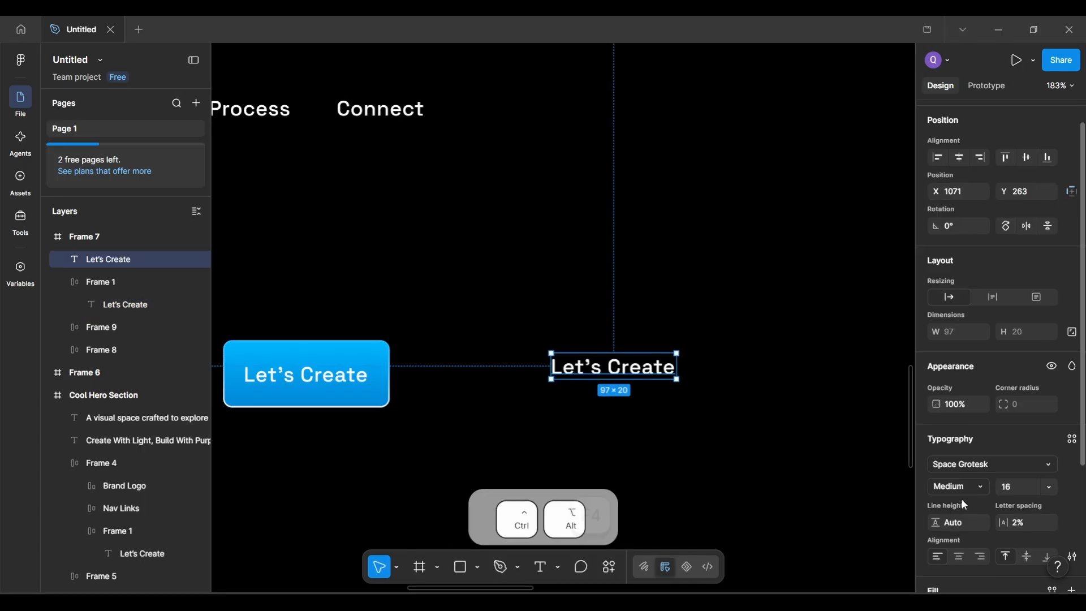
pyautogui.hotkey('ctrl', 'alt', 'F4')
pyautogui.click(907, 381)
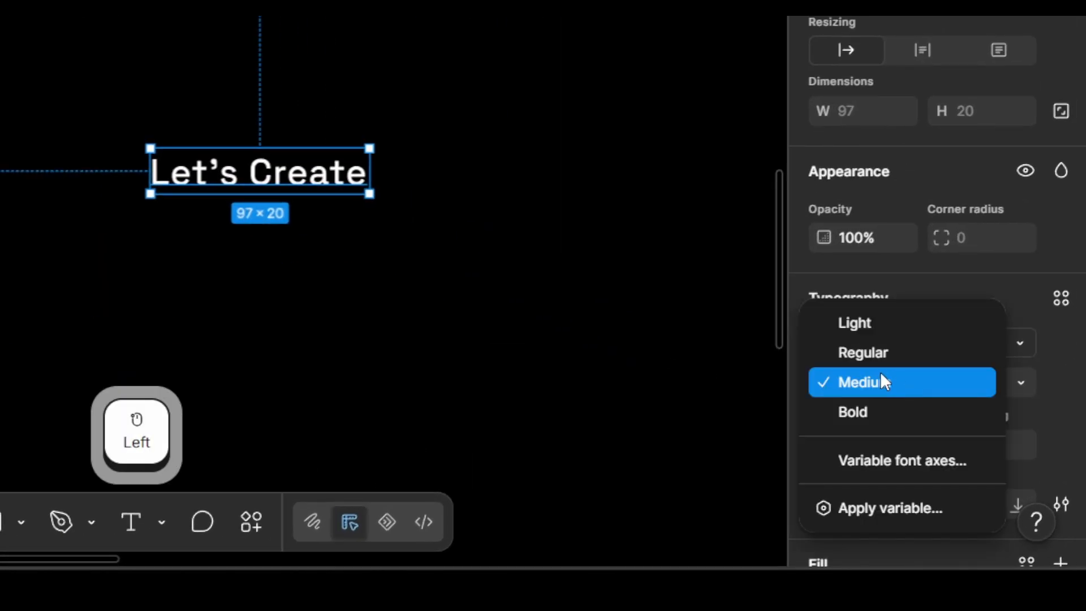
pyautogui.click(880, 380)
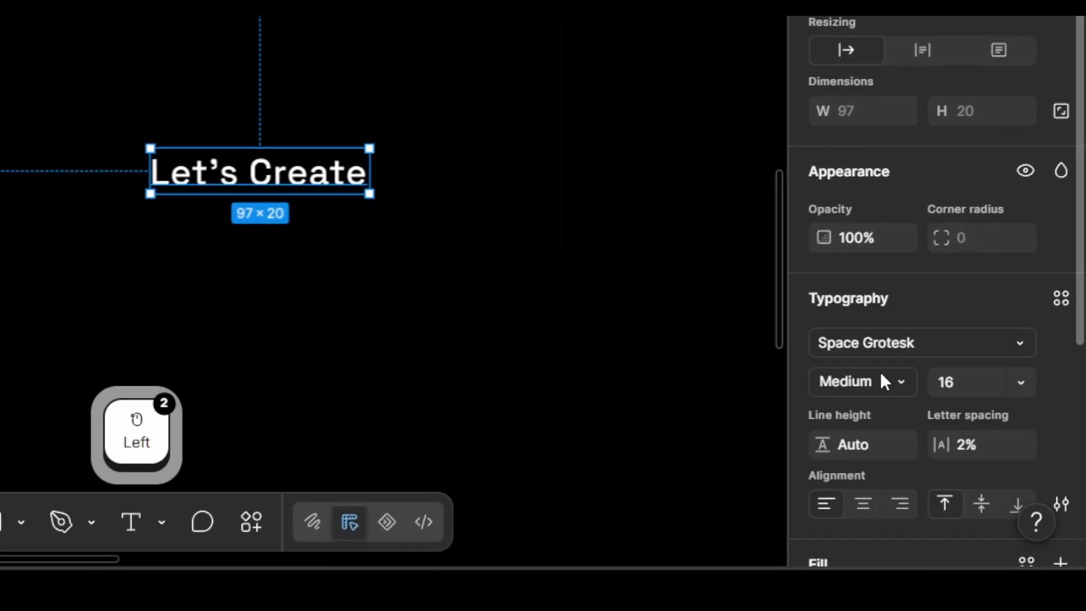
pyautogui.click(1015, 383)
pyautogui.click(971, 215)
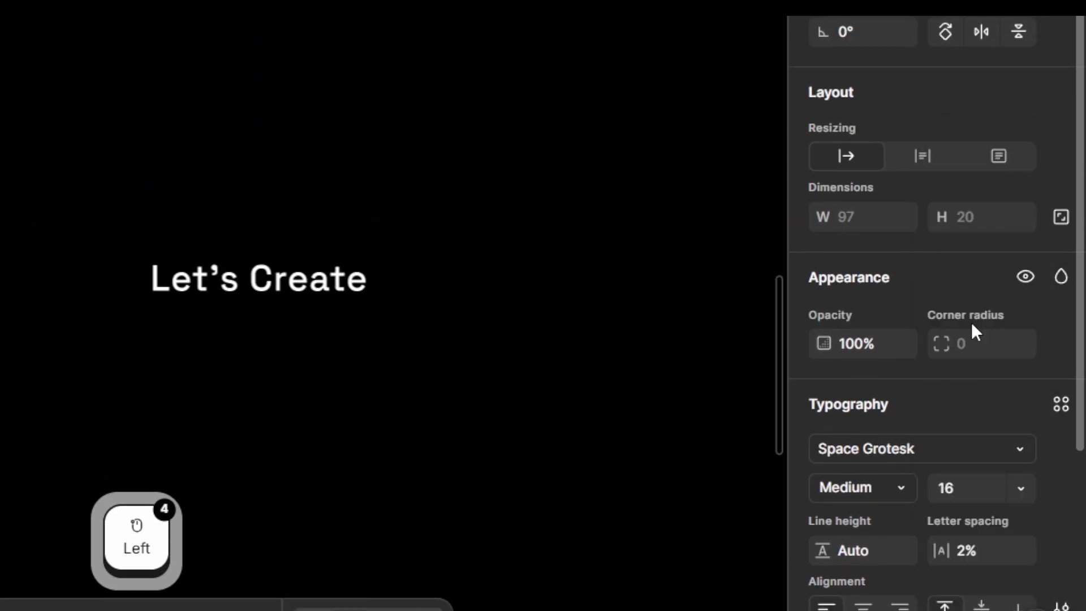
pyautogui.hotkey('ctrl', 'alt', 'F4')
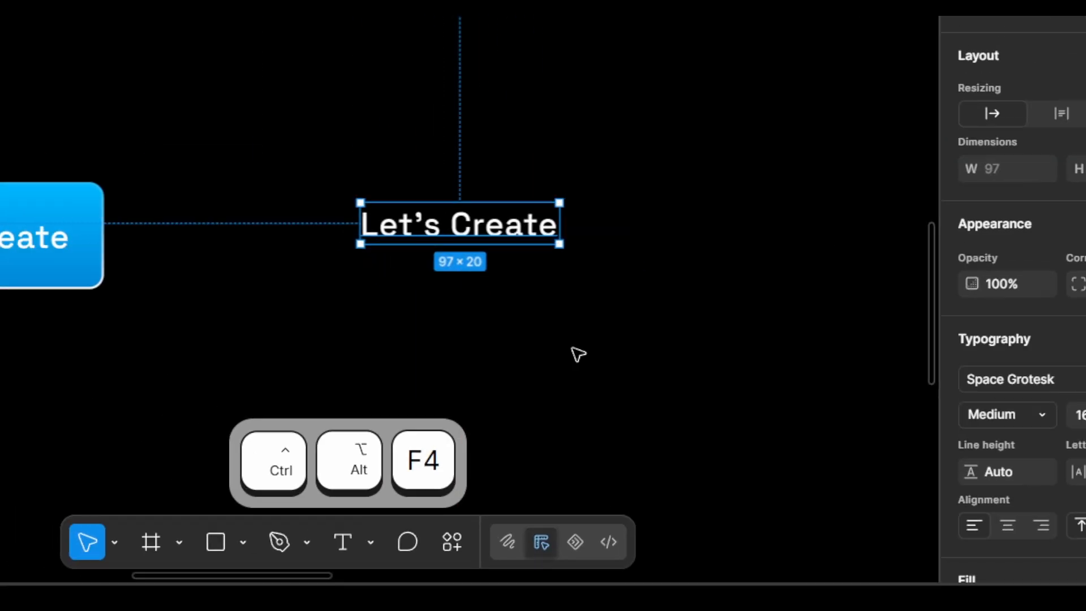
# Step: Wrap the standalone "Let's Create" text in an auto layout frame and move it to about X 1043, Y 265
pyautogui.click(578, 354)
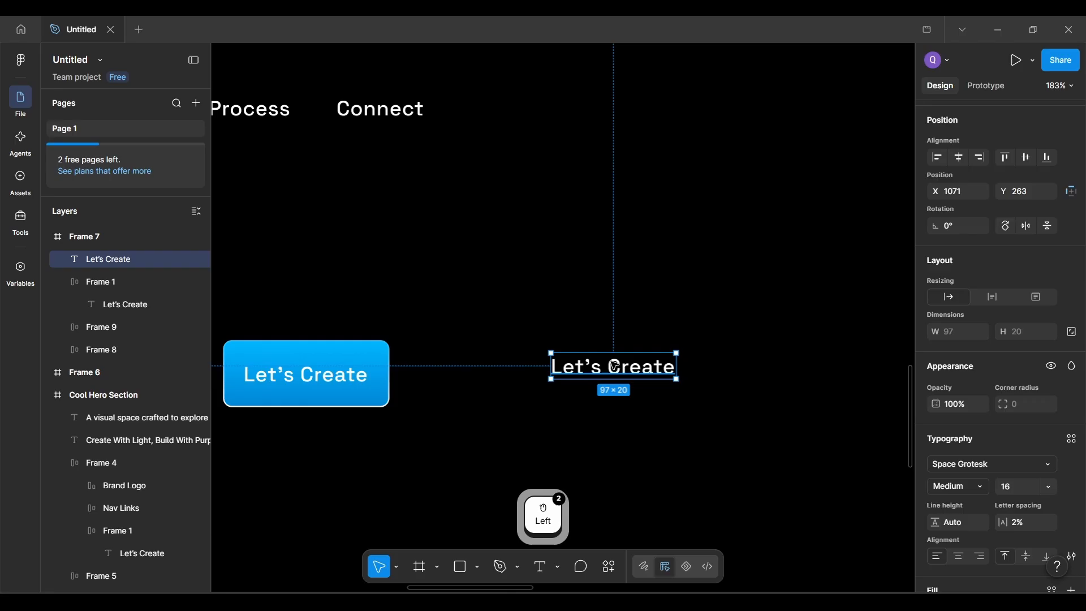
pyautogui.click(609, 432)
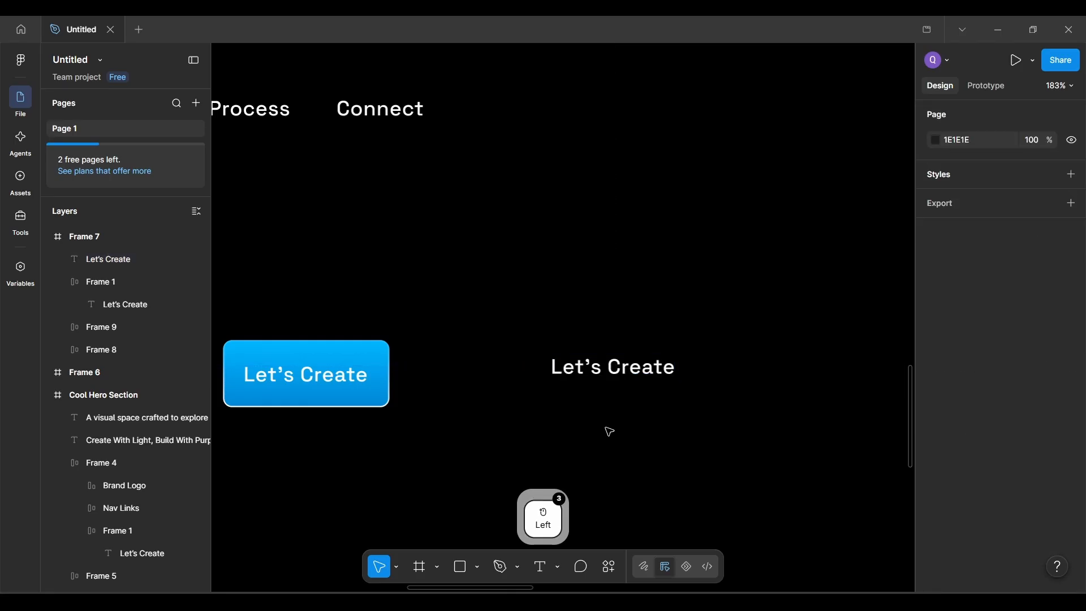
pyautogui.click(596, 372)
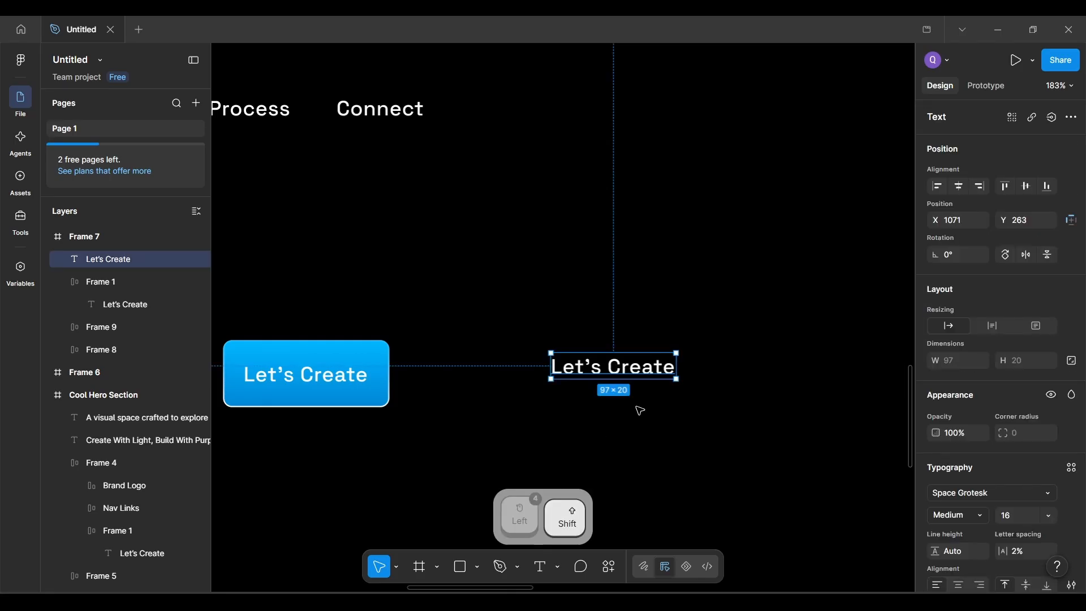
pyautogui.hotkey('shift', 'a')
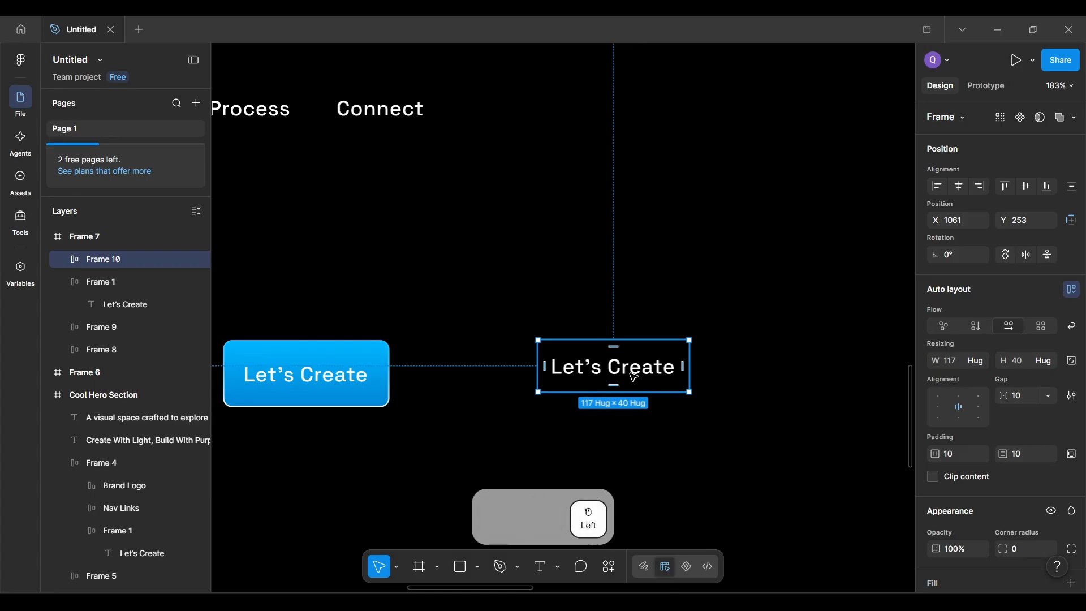
pyautogui.moveTo(634, 377); pyautogui.dragTo(611, 392)
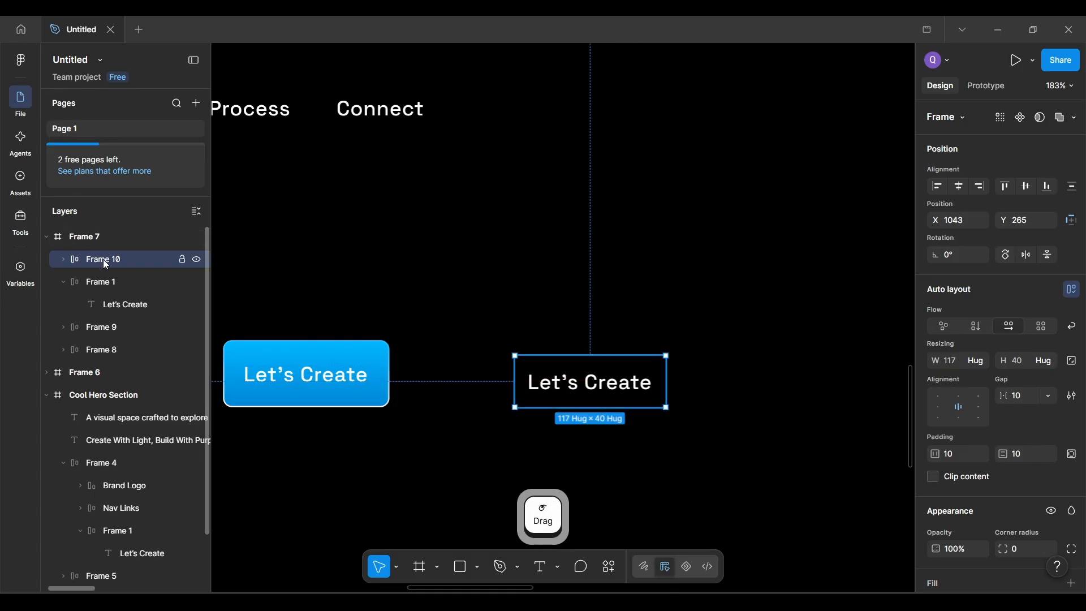
# Step: Expand the layer of the new auto layout frame to examine the text nested inside it
pyautogui.press('ctrl+alt+XF86AudioRaiseVolume')
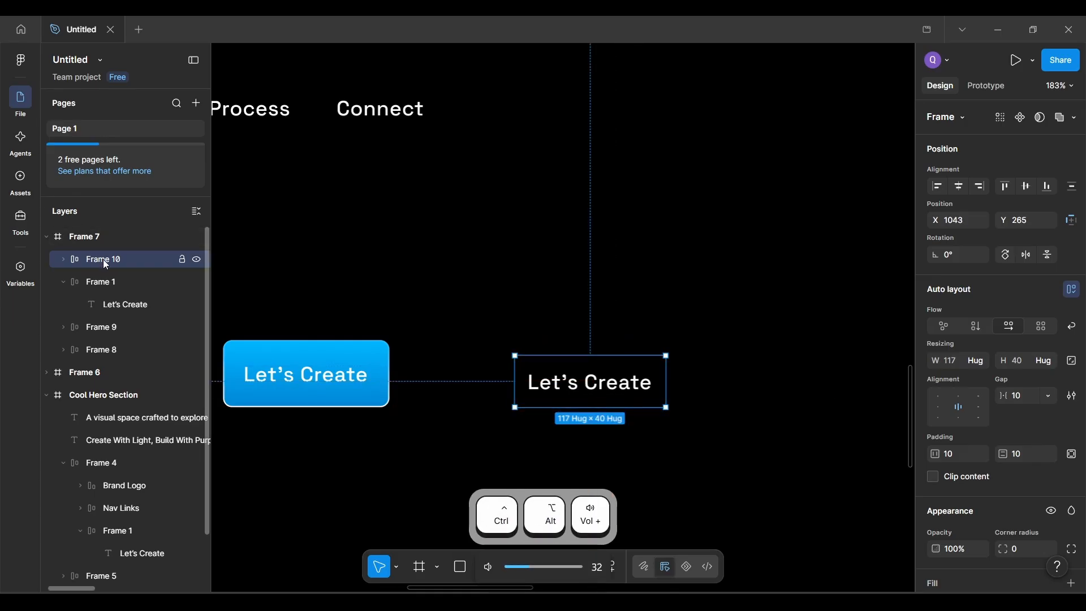
pyautogui.hotkey('ctrl', 'alt', 'F4')
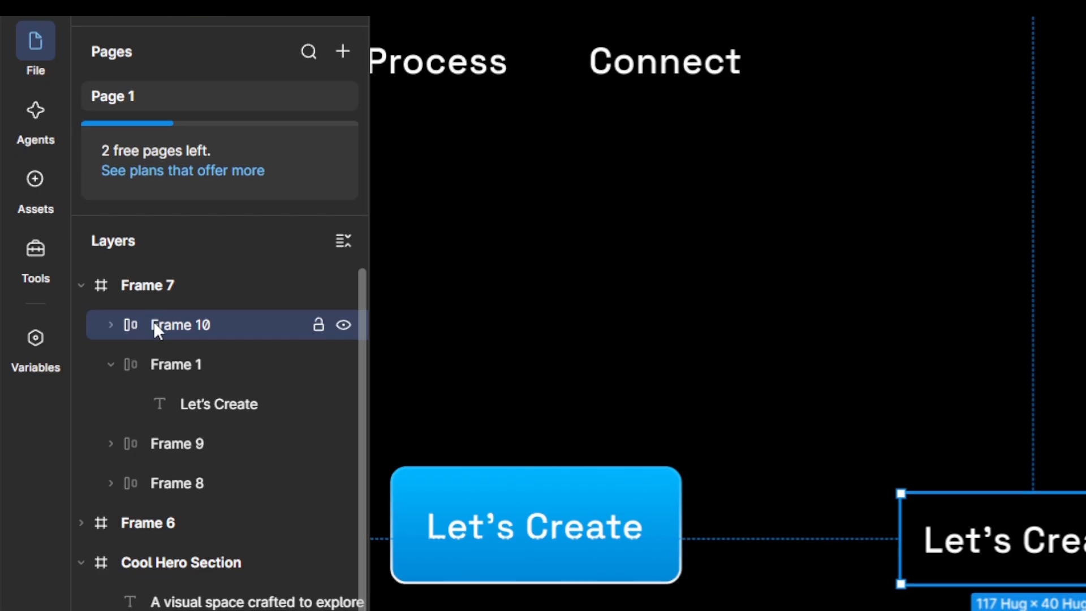
pyautogui.click(112, 324)
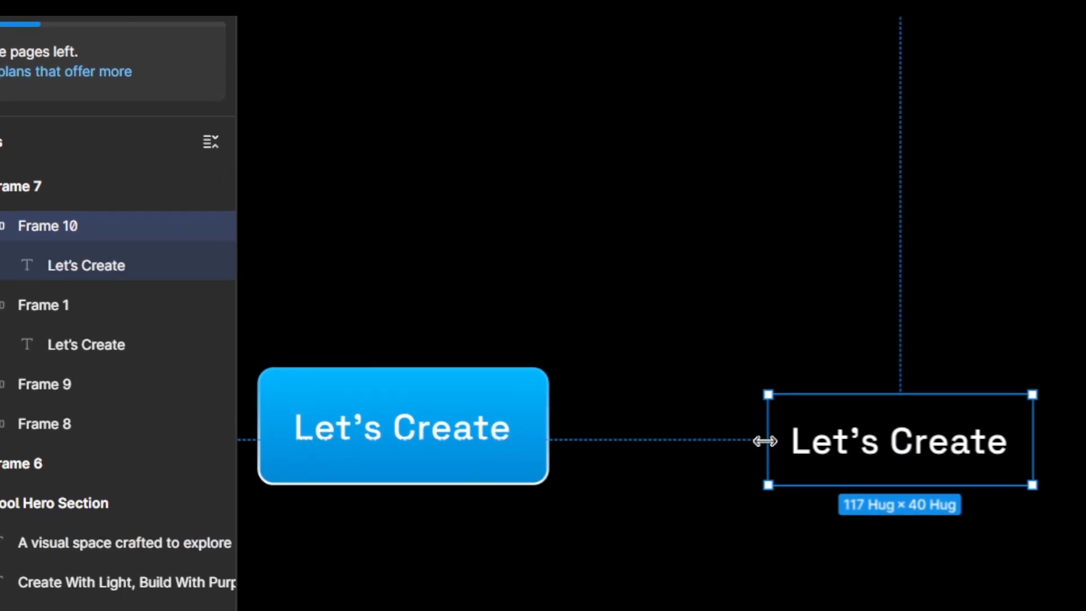
pyautogui.doubleClick(989, 529)
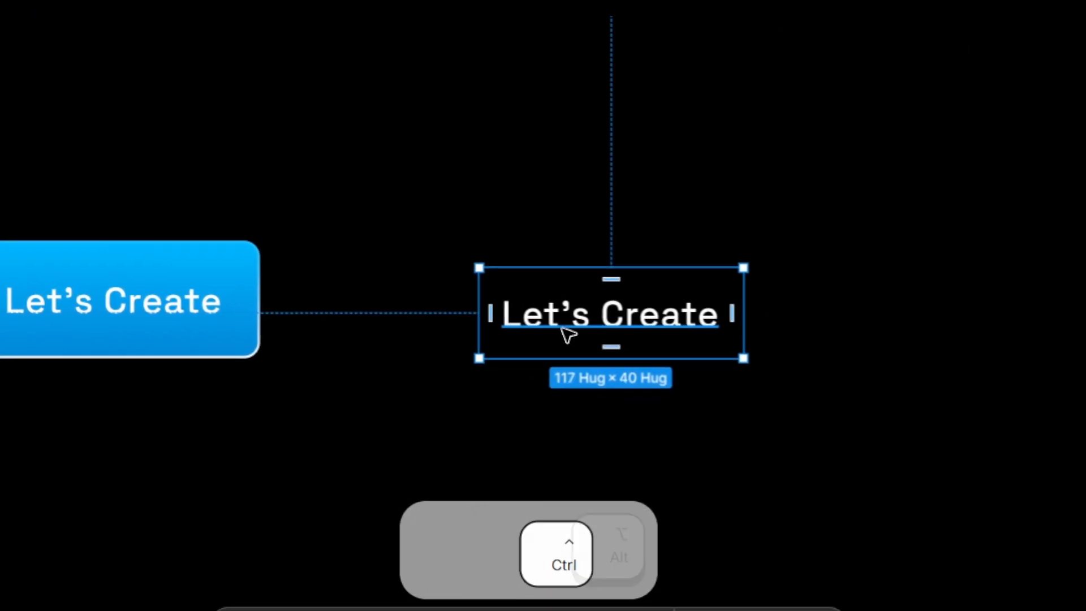
pyautogui.hotkey('ctrl', 'alt', 'F4')
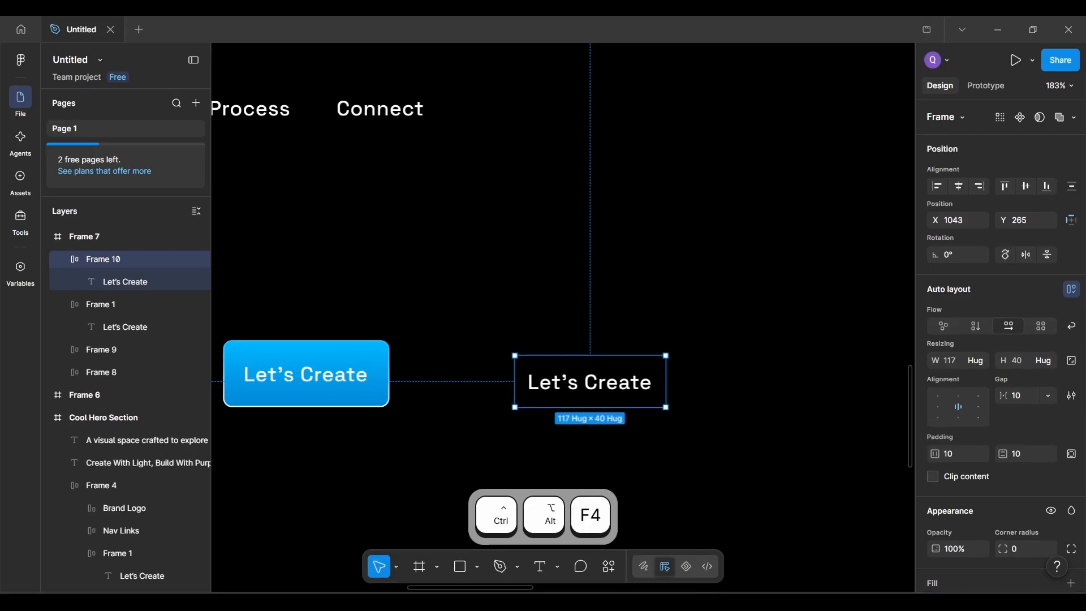
# Step: Nudge the auto layout frame around the standalone "Let's Create" text to X 1044, Y 262 and set its horizontal and vertical padding to 16
pyautogui.moveTo(586, 384); pyautogui.dragTo(588, 380)
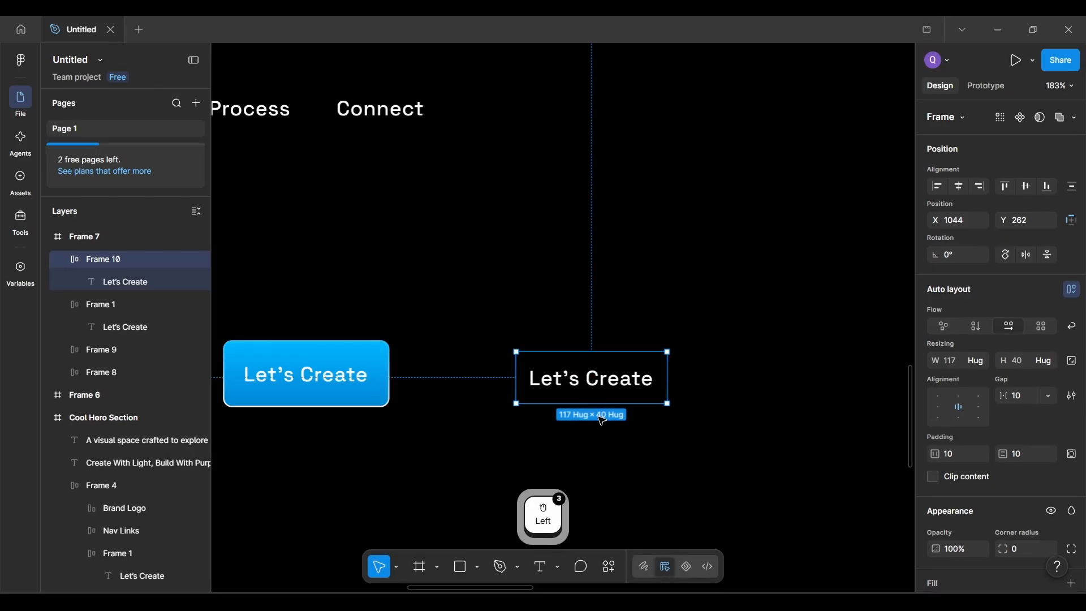
pyautogui.scroll(-2, 950, 468)
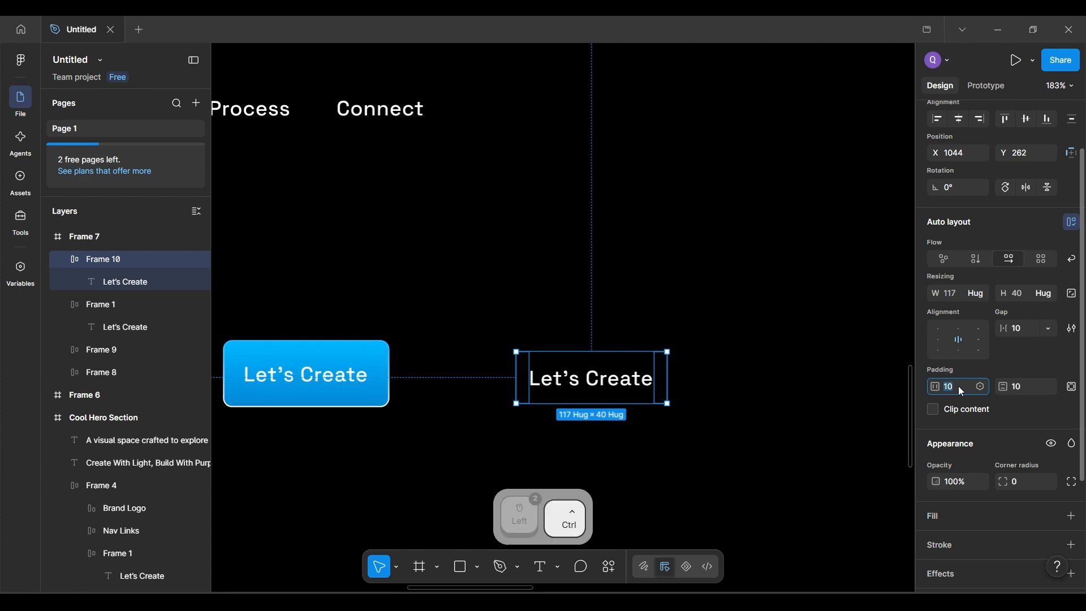
pyautogui.hotkey('ctrl', 'alt', 'F4')
pyautogui.write('16')
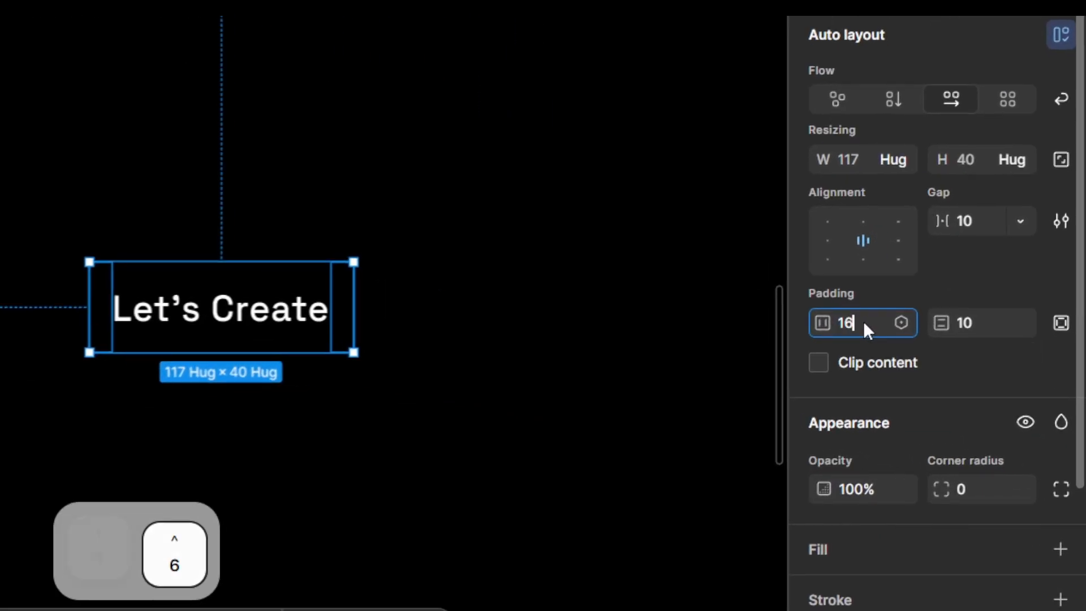
pyautogui.click(986, 327)
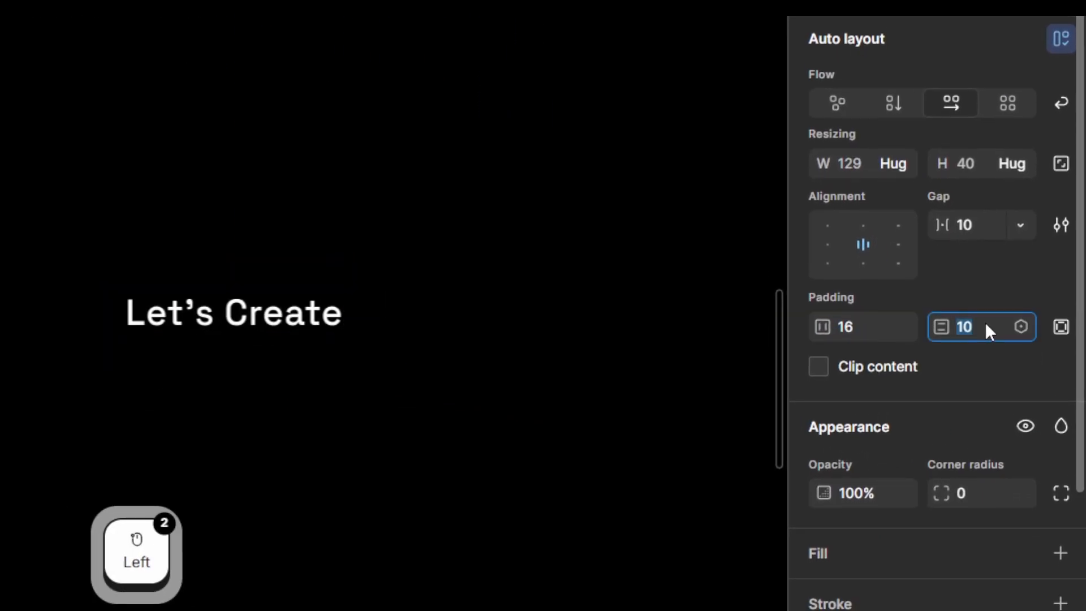
pyautogui.write('16')
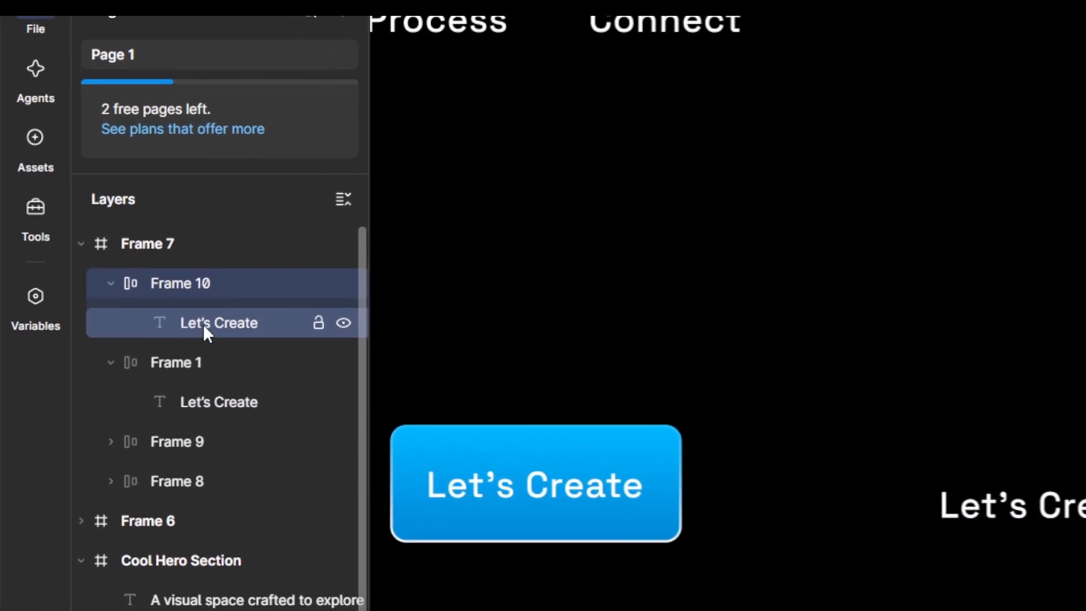
# Step: Check the nested text, then move its padded parent frame to X 1043, Y 253, level with the blue reference button
pyautogui.click(202, 336)
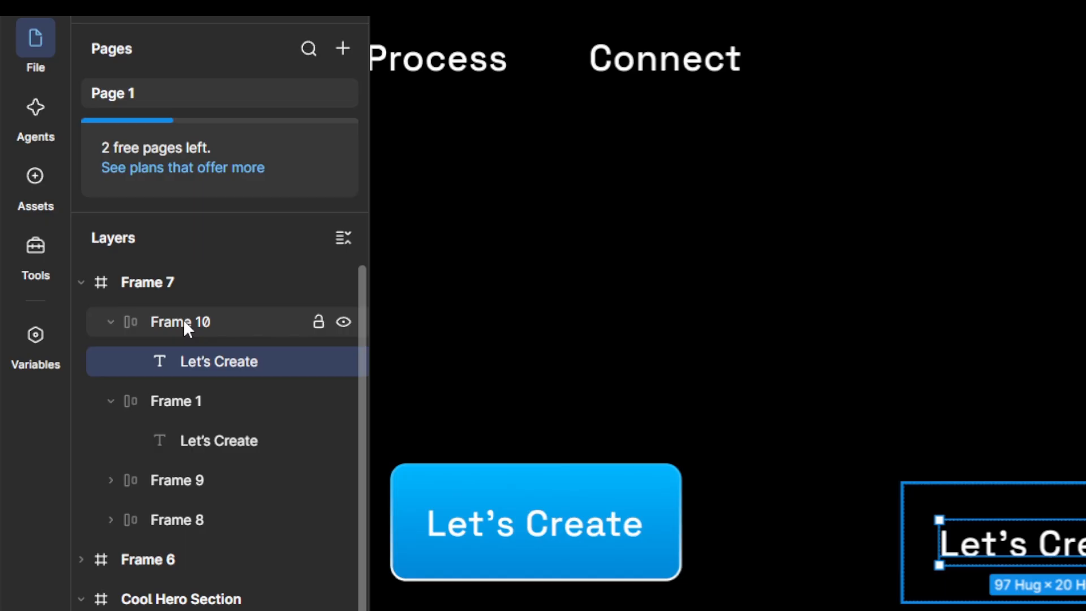
pyautogui.click(184, 321)
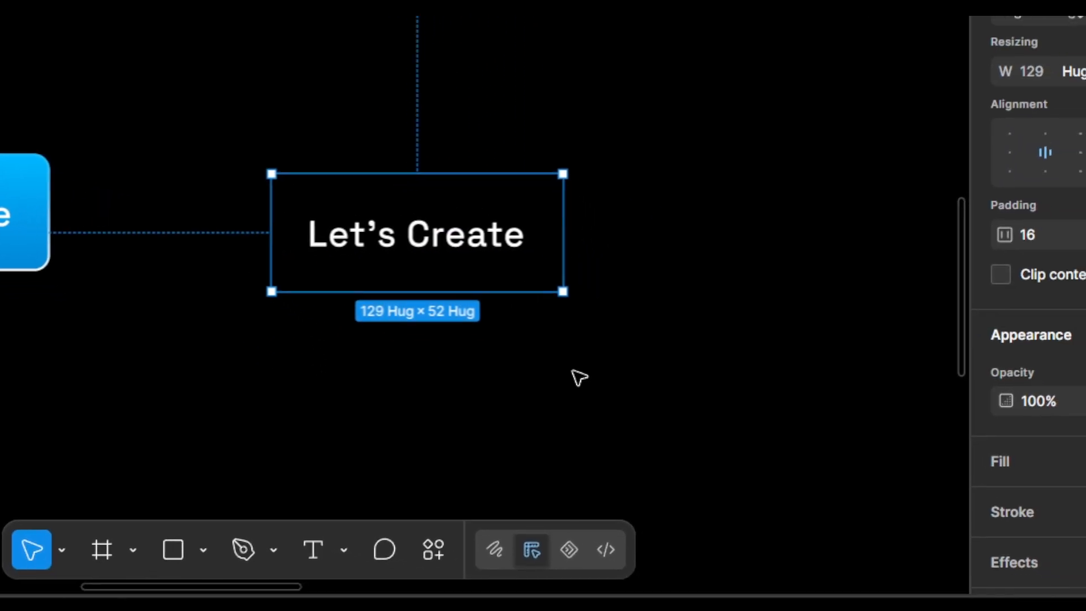
pyautogui.hotkey('ctrl', 'alt')
pyautogui.hotkey('ctrl', 'alt', 'F4')
pyautogui.click(342, 203)
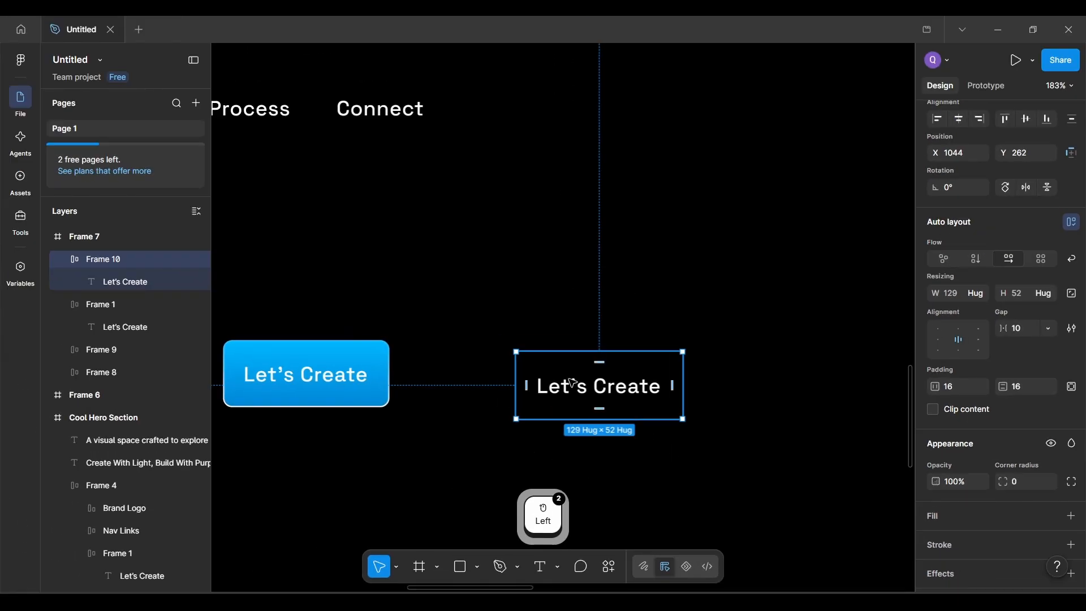
pyautogui.hscroll(-1, 590, 424)
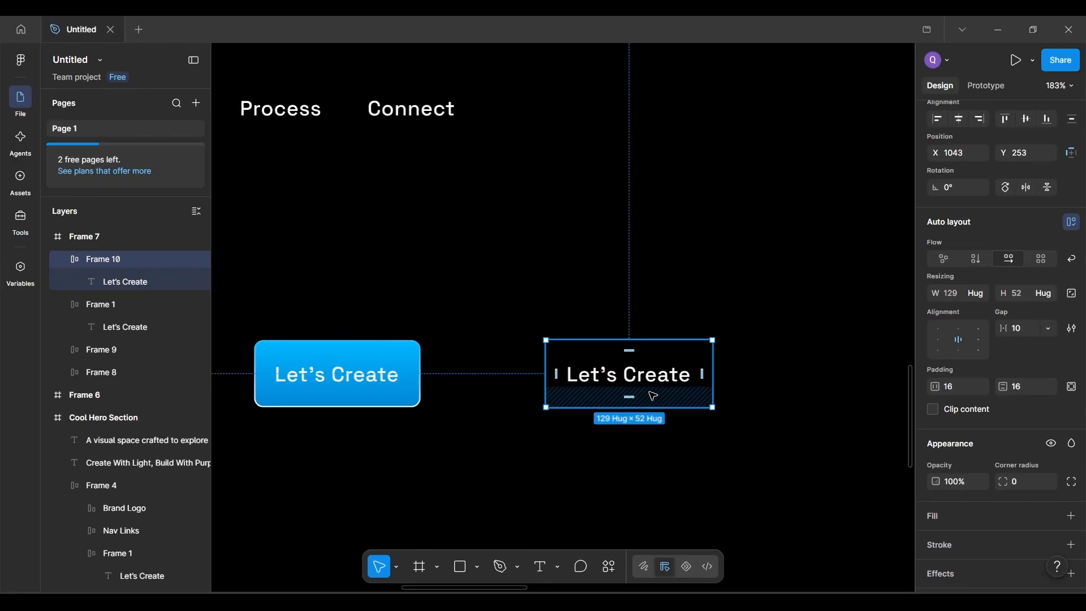
pyautogui.click(666, 465)
# Step: Fill the new Let's Create frame with #00B7FF sampled from the blue color swatch in Frame 6
pyautogui.click(635, 370)
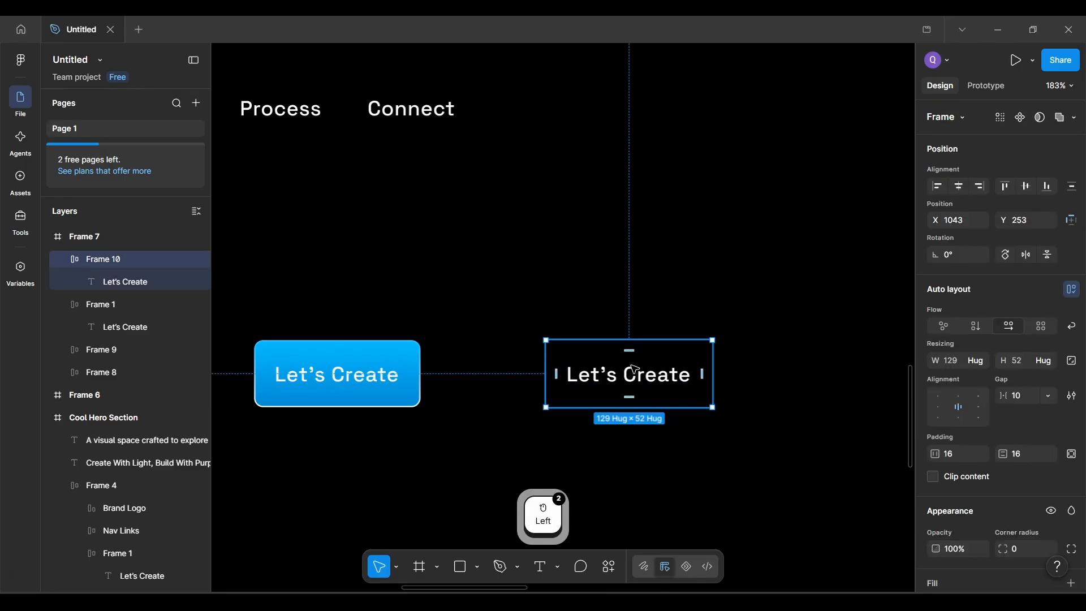
pyautogui.scroll(-3, 635, 361)
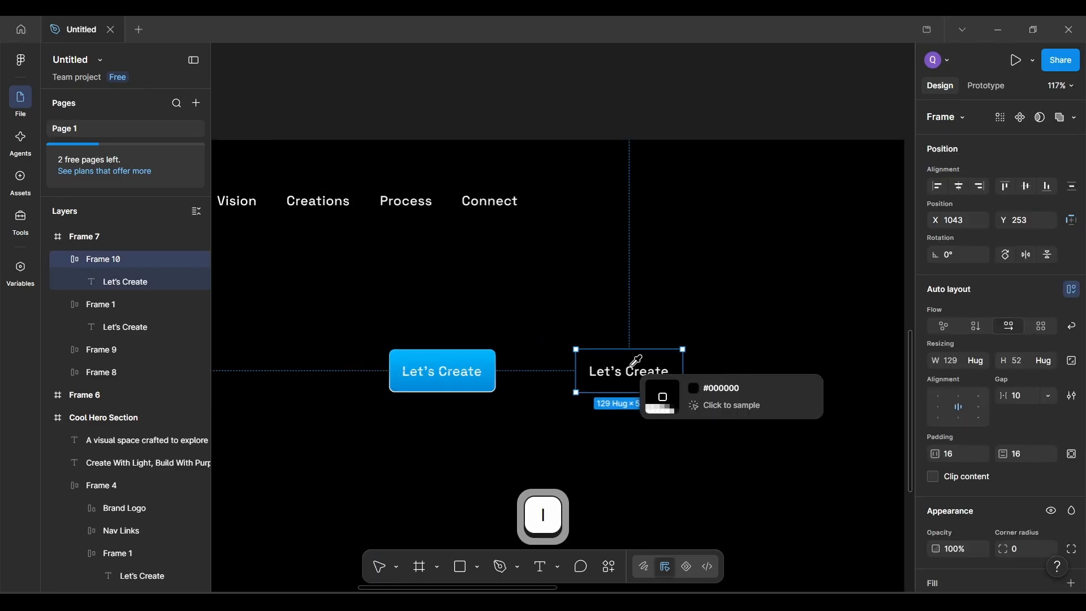
pyautogui.hscroll(10, 635, 361)
pyautogui.scroll(6, 635, 360)
pyautogui.scroll(-4, 635, 361)
pyautogui.scroll(5, 635, 361)
pyautogui.hscroll(8, 635, 361)
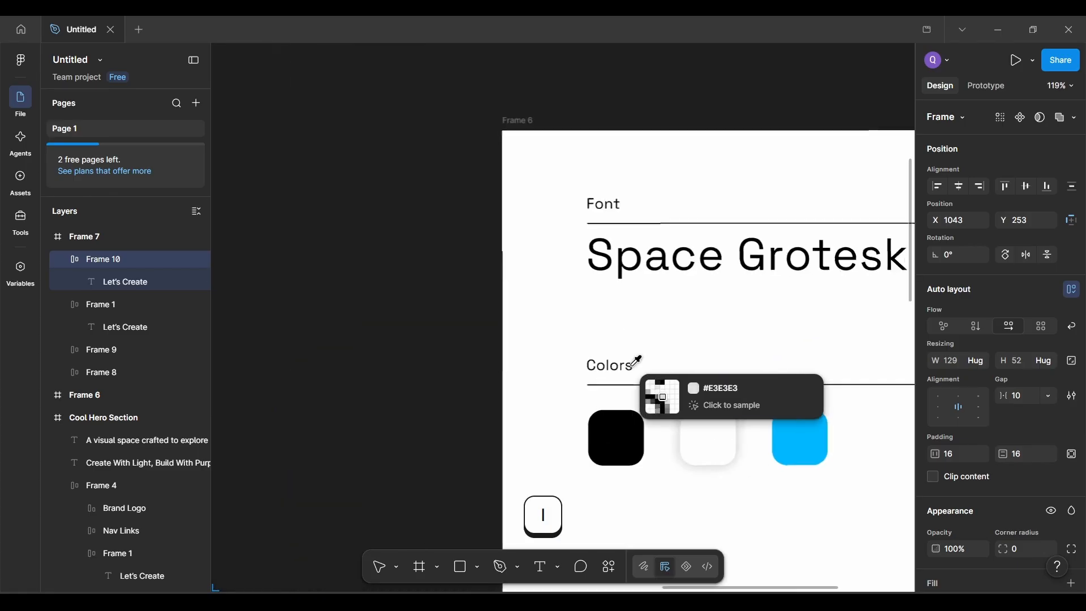
pyautogui.scroll(2, 598, 386)
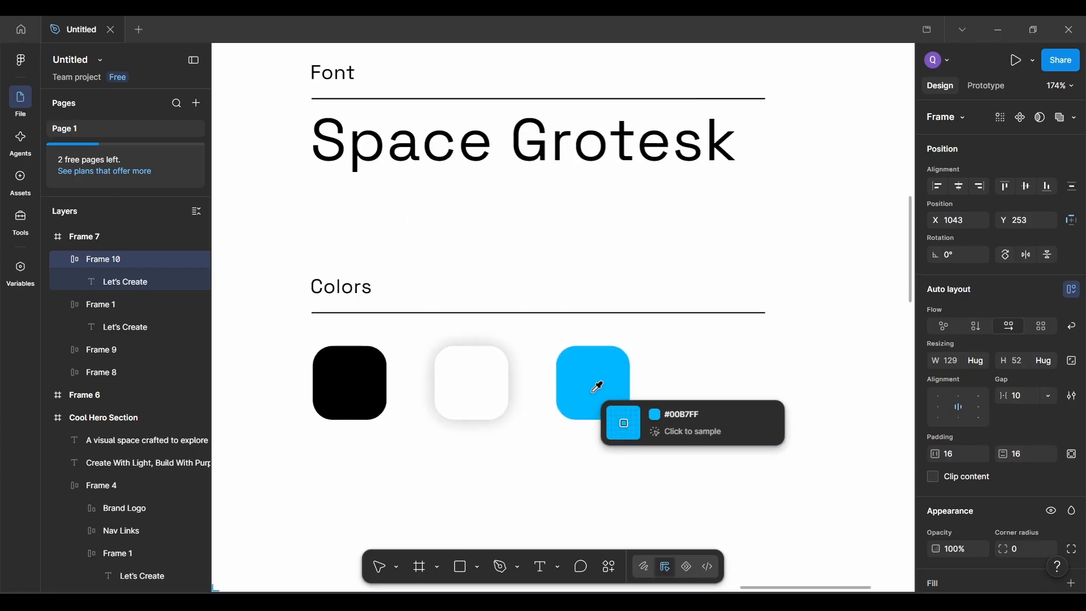
pyautogui.scroll(-5, 672, 423)
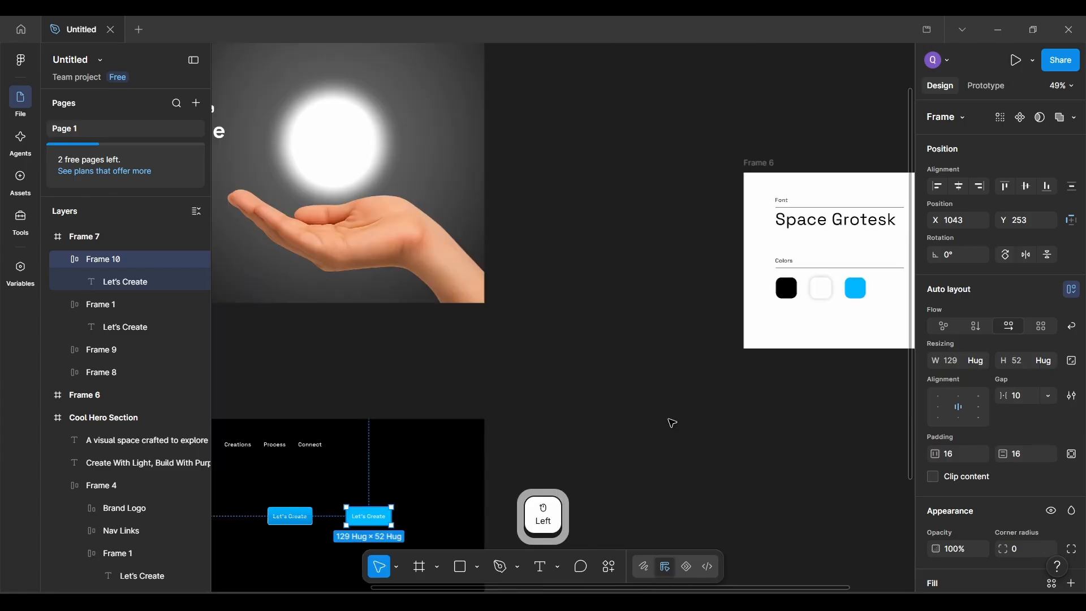
# Step: Move the newly filled Let's Create button slightly closer to the reference button, to X 1039, Y 253
pyautogui.scroll(-5, 672, 423)
pyautogui.scroll(3, 672, 423)
pyautogui.click(545, 363)
pyautogui.scroll(3, 546, 364)
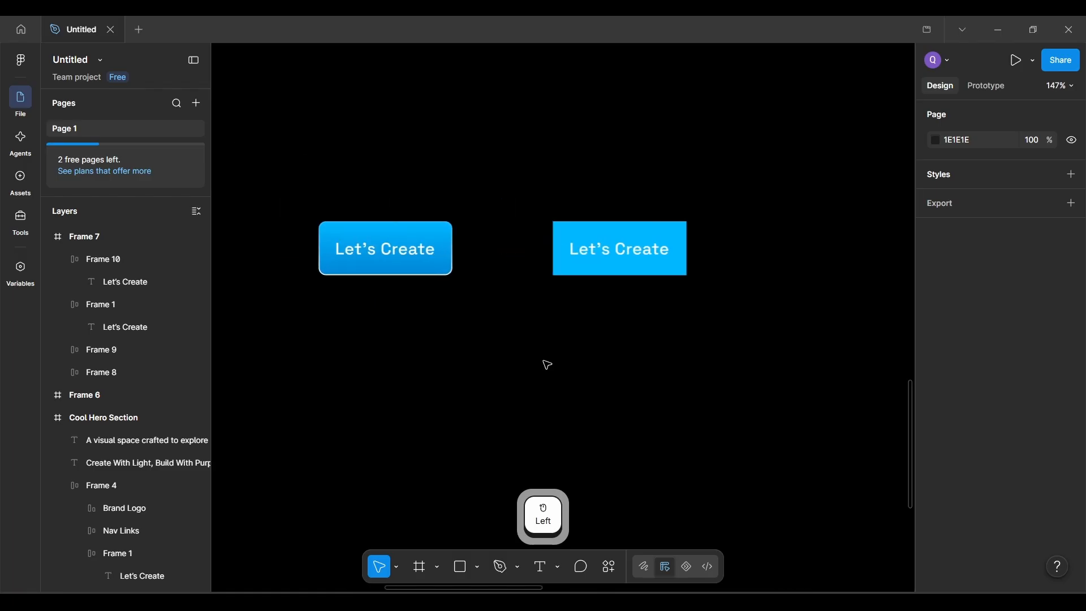
pyautogui.moveTo(658, 240); pyautogui.dragTo(643, 242)
pyautogui.click(586, 333)
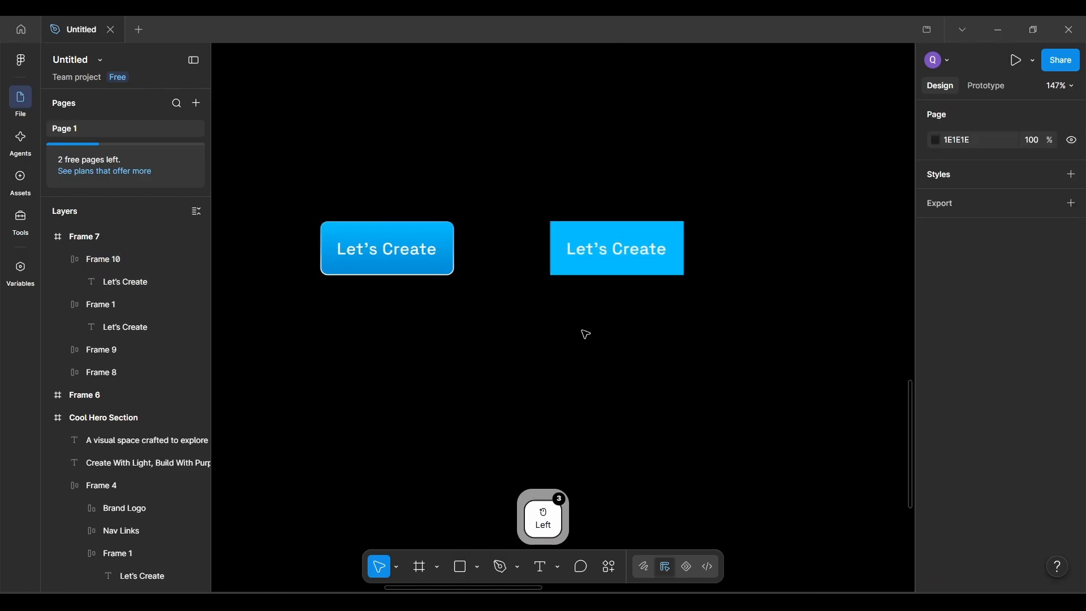
# Step: Examine the corner radius of the gradient-filled reference Let's Create button
pyautogui.click(442, 249)
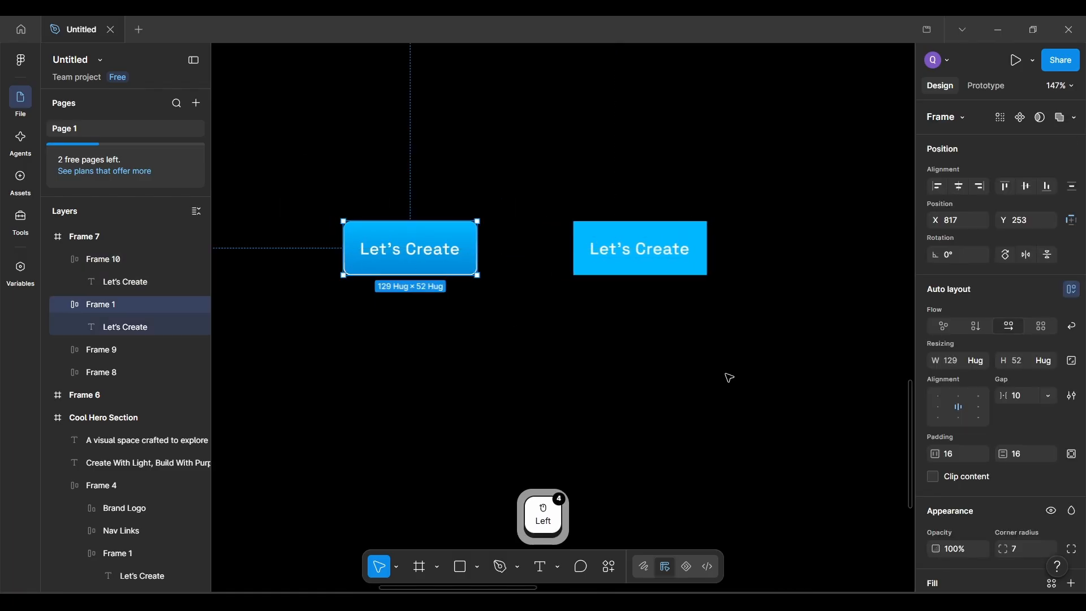
pyautogui.scroll(-2, 1016, 488)
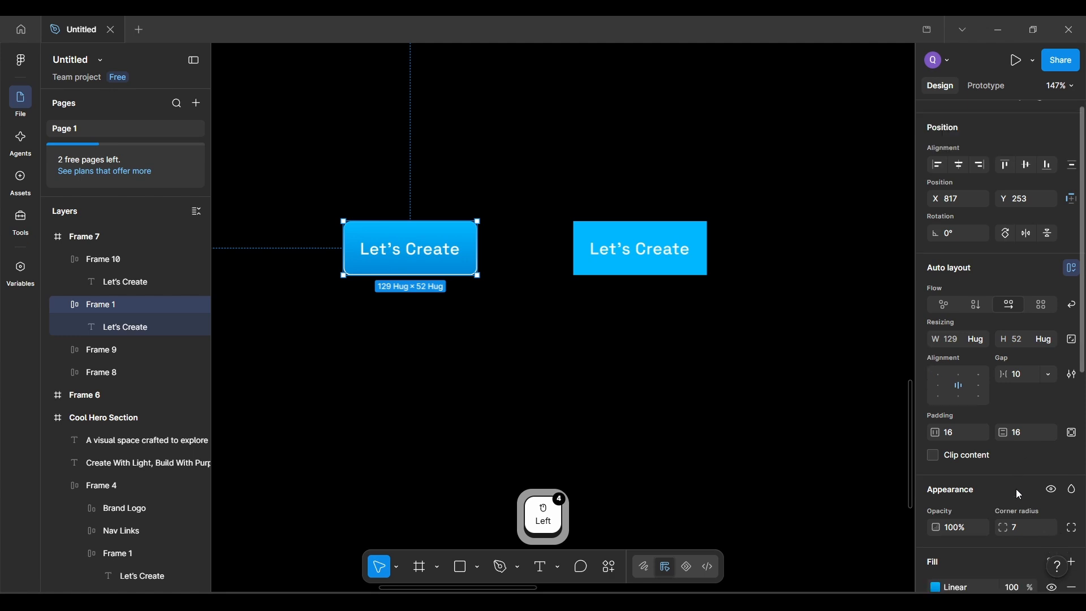
pyautogui.hotkey('ctrl', 'alt', 'F4')
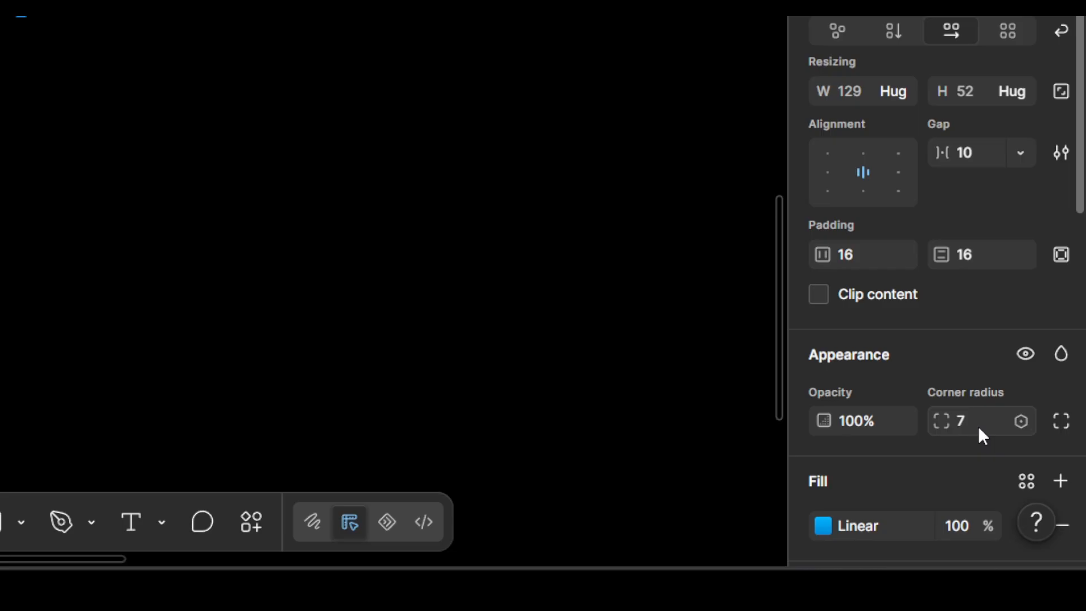
pyautogui.press('alt')
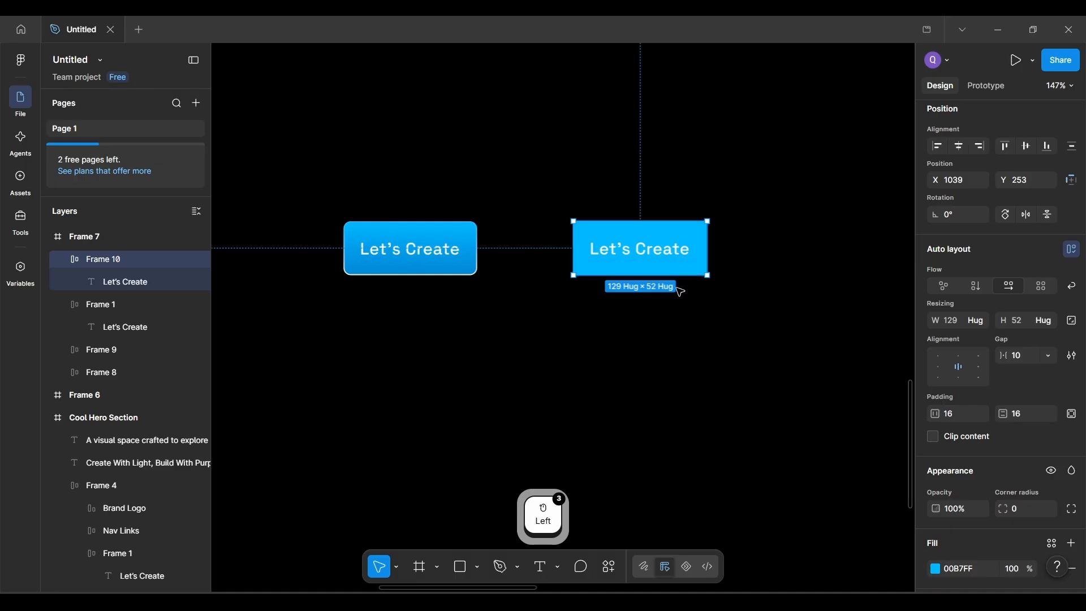
# Step: Set the new Let's Create button's corner radius to 7 and move the button to X 1022, Y 253
pyautogui.scroll(-5, 978, 435)
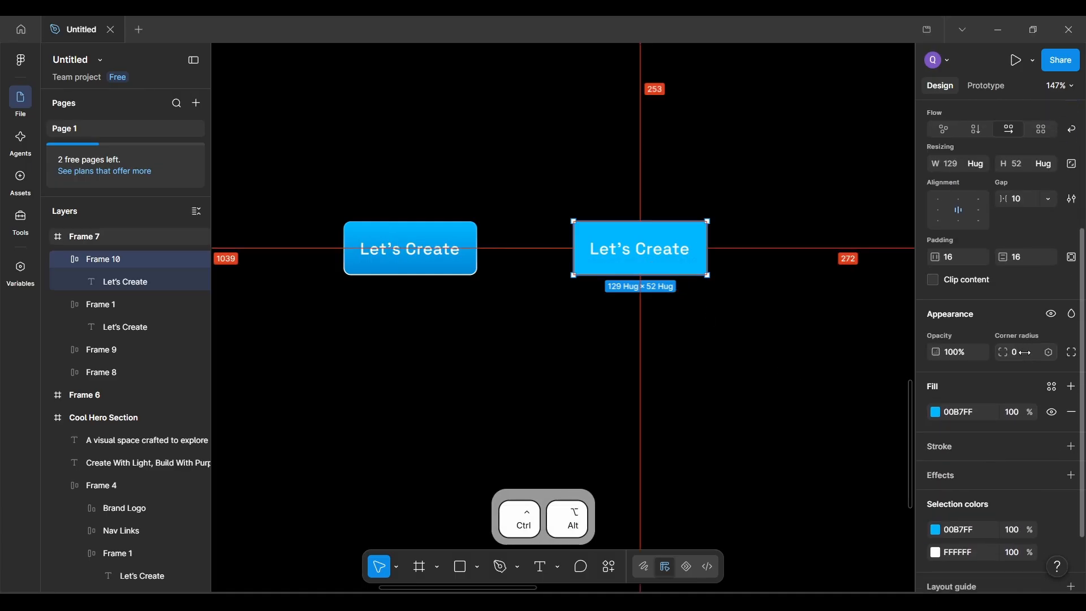
pyautogui.hotkey('ctrl', 'alt', 'F4')
pyautogui.doubleClick(1024, 352)
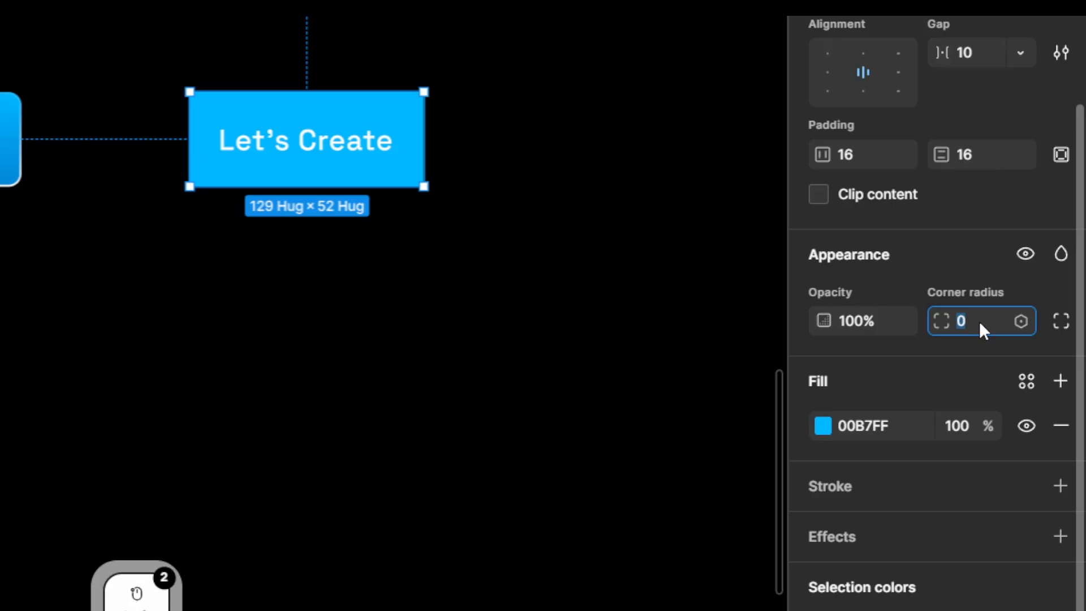
pyautogui.press('Return')
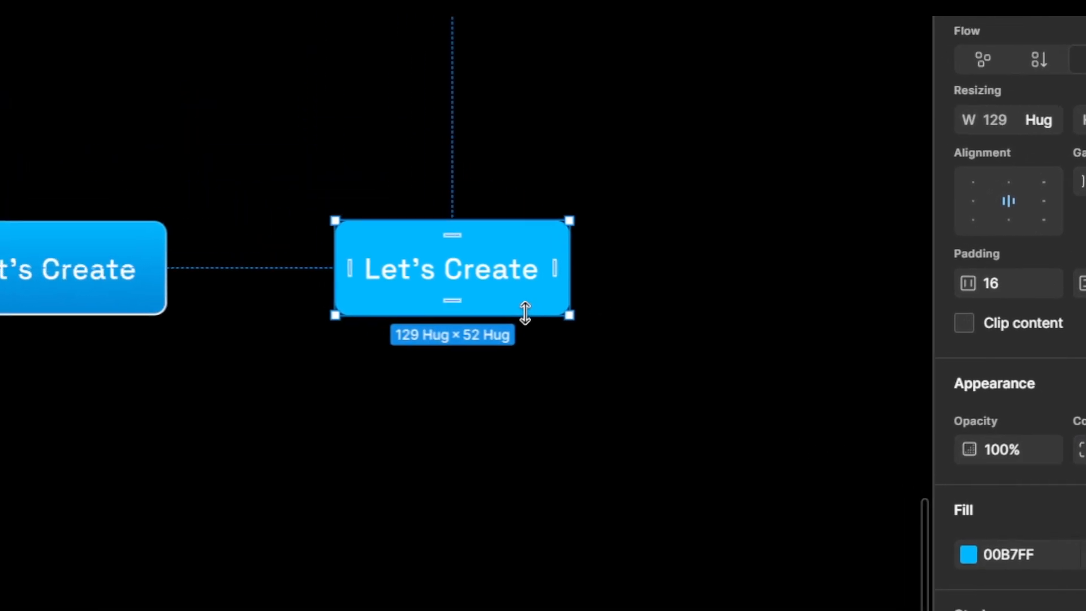
pyautogui.hotkey('ctrl', 'alt', 'F4')
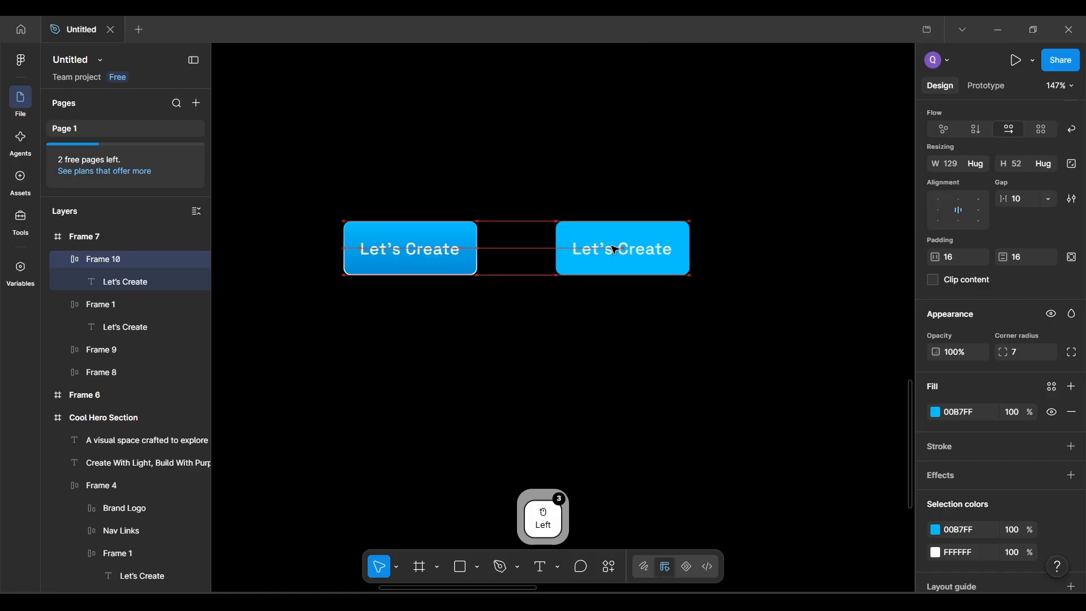
pyautogui.click(636, 380)
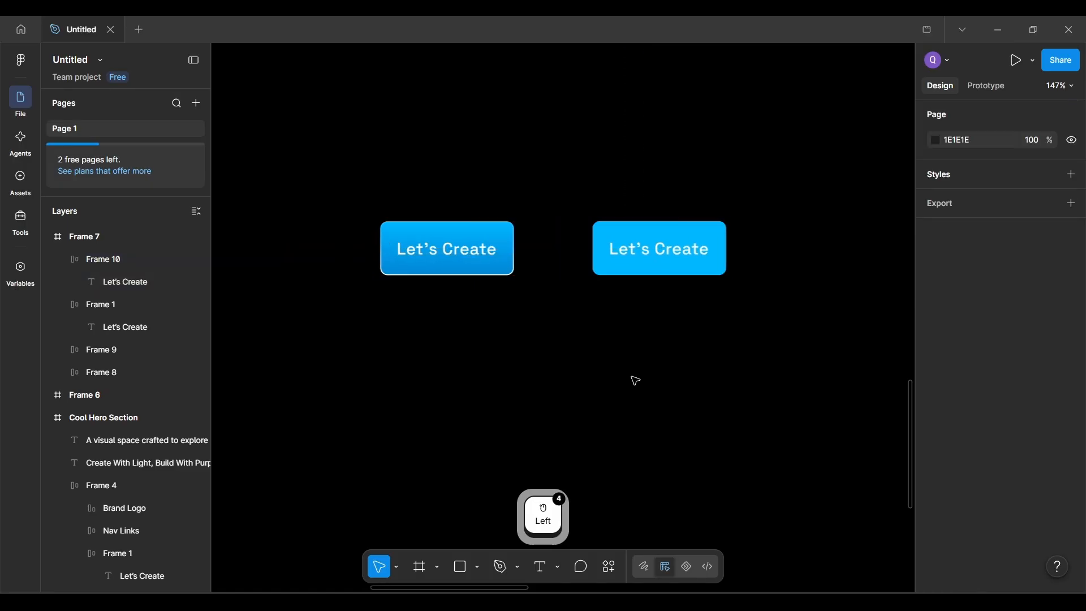
# Step: Change the new button's solid fill to a vertical linear gradient from 00B7FF to 006E99
pyautogui.scroll(3, 540, 332)
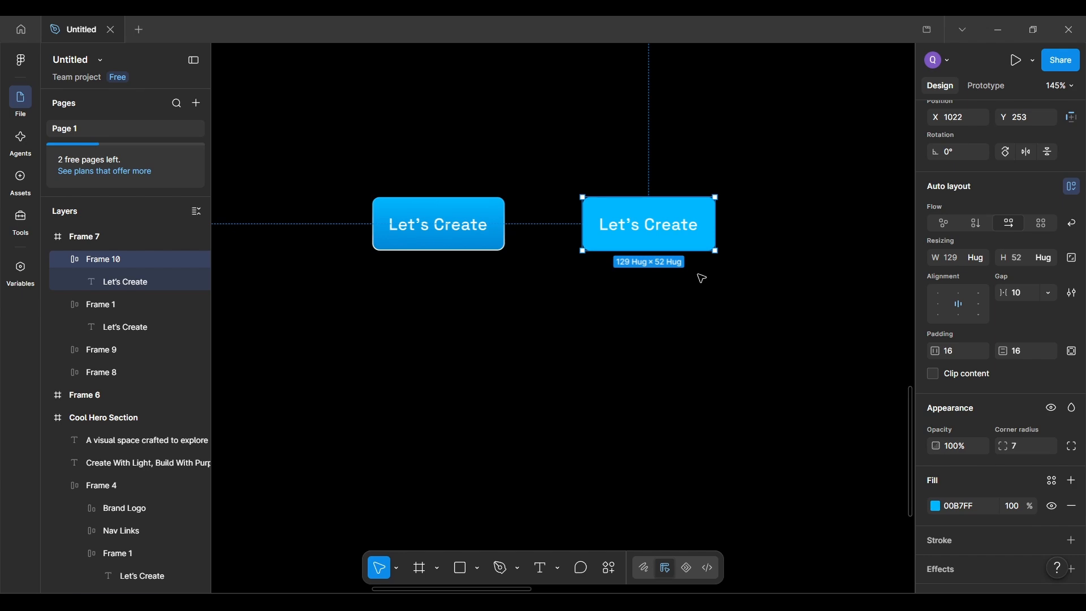
pyautogui.scroll(-1, 955, 478)
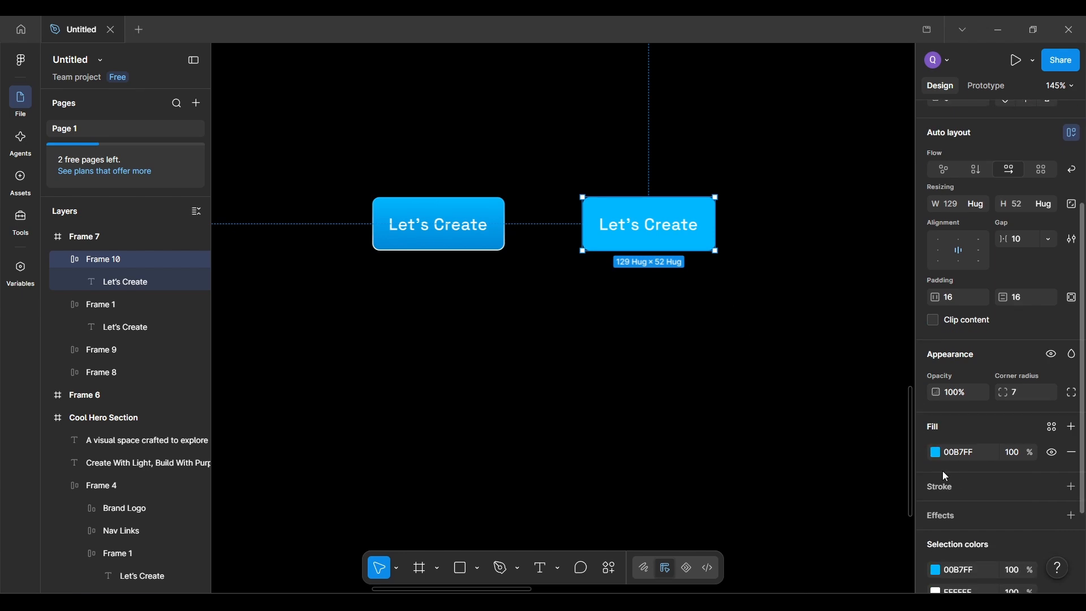
pyautogui.hotkey('ctrl', 'alt', 'F4')
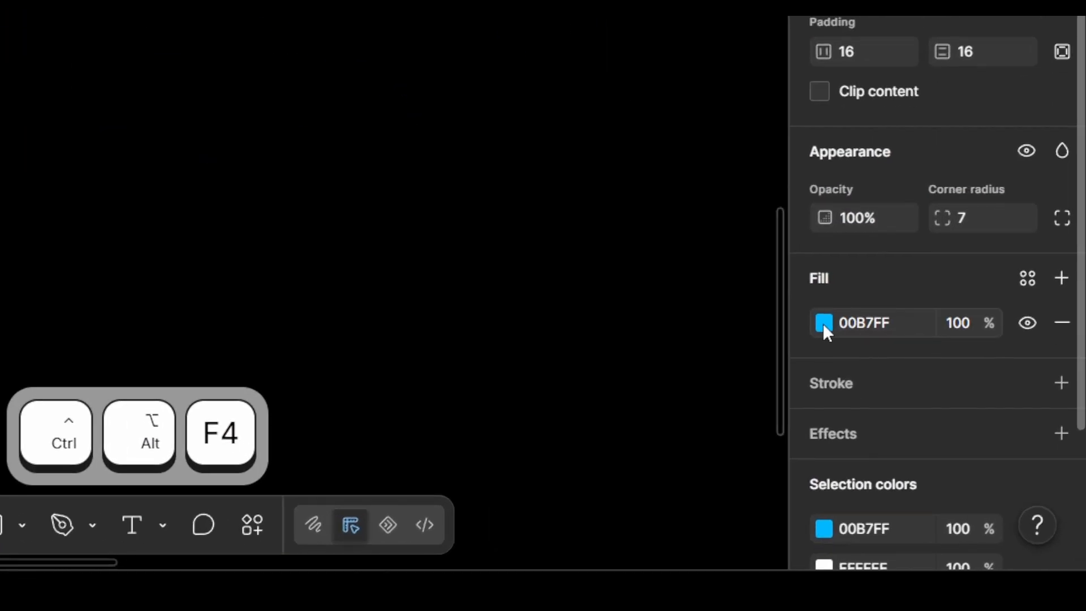
pyautogui.click(825, 322)
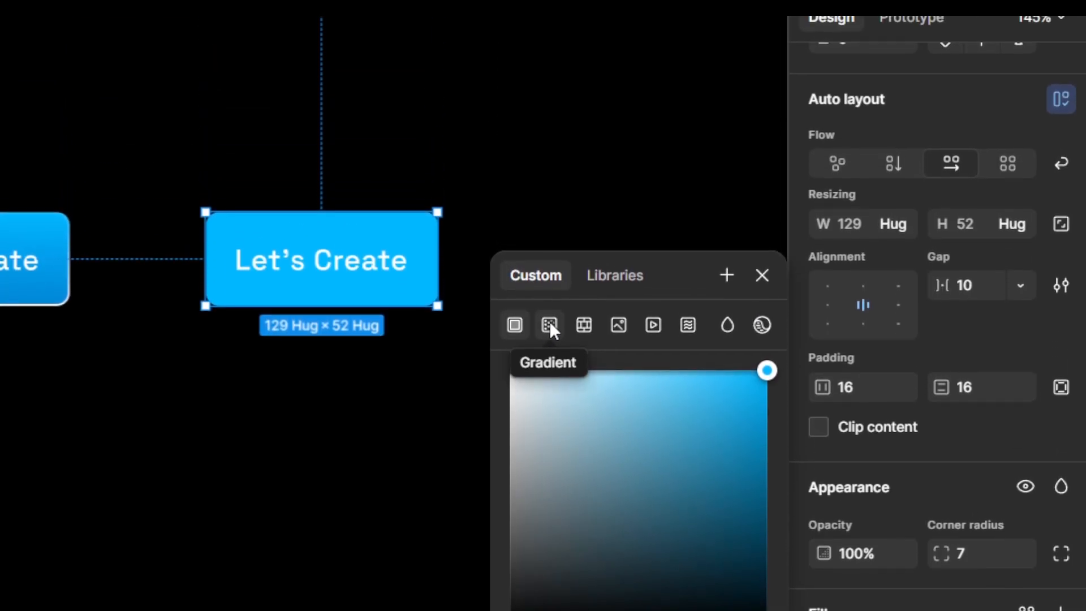
pyautogui.click(549, 325)
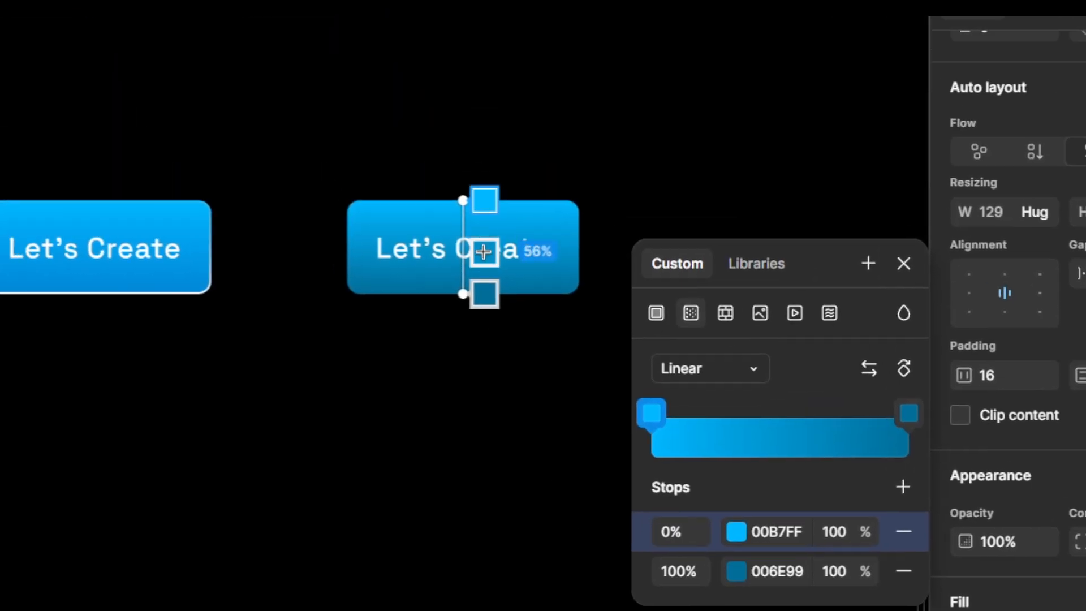
# Step: Add a 0092CC stop at 50% to the button's linear gradient and select the 0% stop
pyautogui.scroll(4, 354, 18)
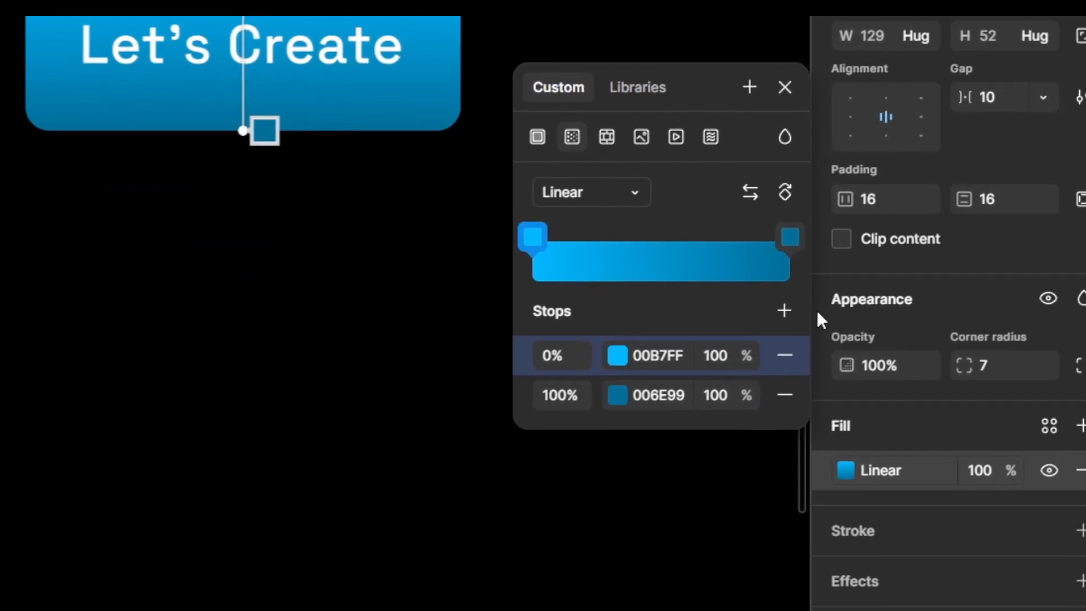
pyautogui.click(784, 311)
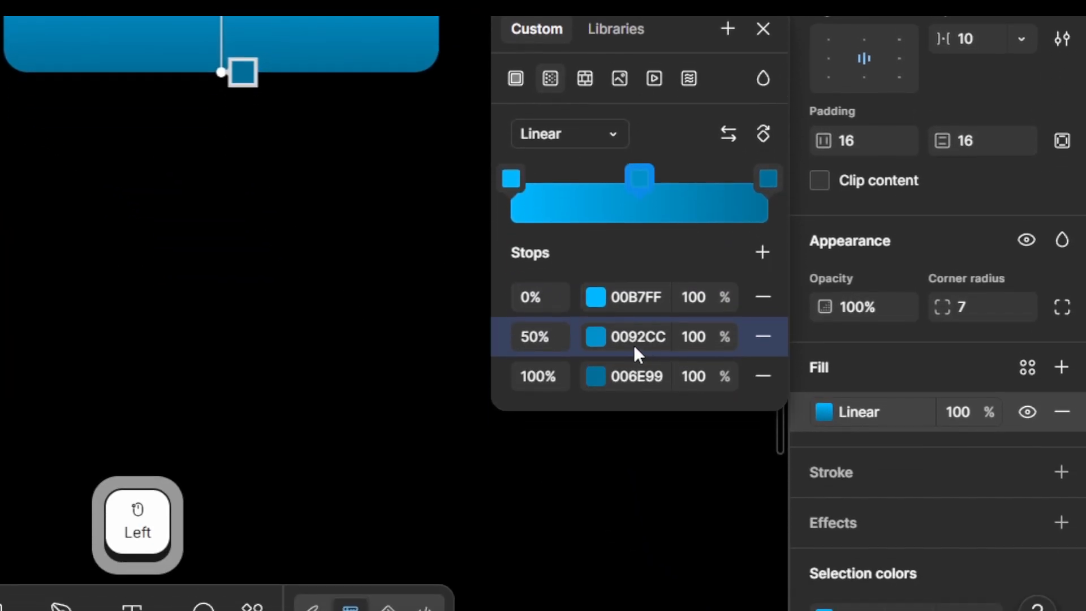
pyautogui.click(526, 298)
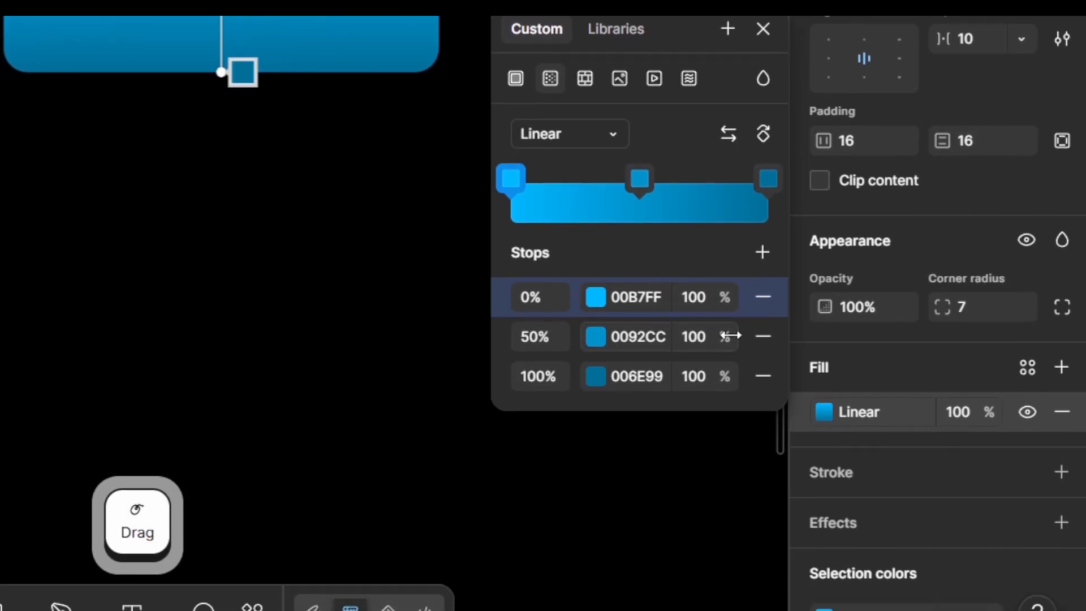
pyautogui.moveTo(724, 362); pyautogui.dragTo(785, 371)
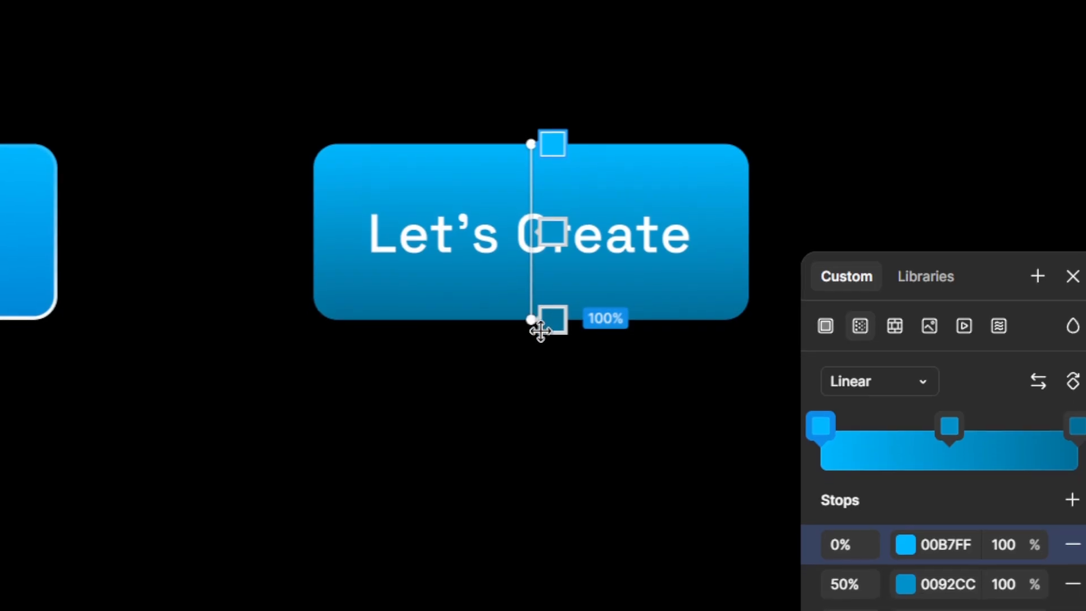
pyautogui.moveTo(542, 312)
pyautogui.mouseDown()
pyautogui.moveTo(548, 286)
pyautogui.moveTo(542, 327)
pyautogui.mouseUp()
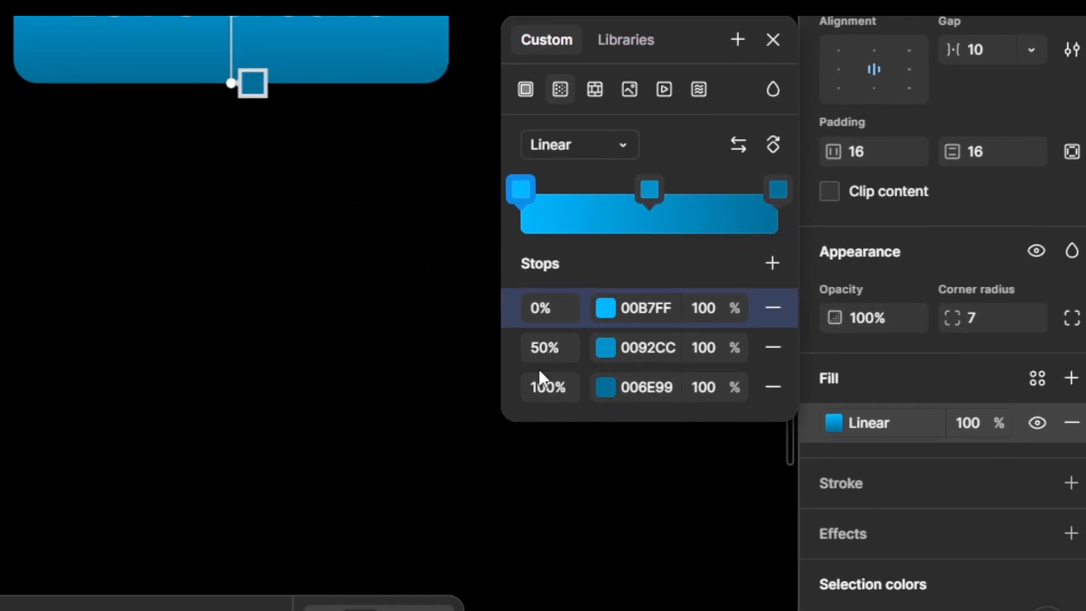
# Step: Copy the 009EEB colour of the 50% stop from the reference Let's Create button's gradient fill
pyautogui.moveTo(505, 305); pyautogui.dragTo(535, 326)
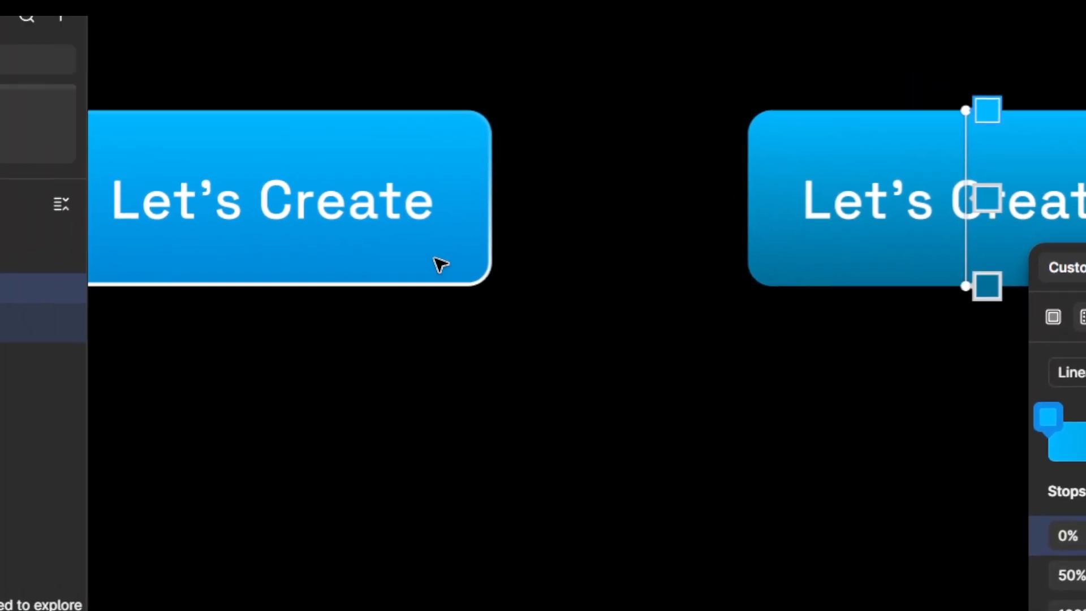
pyautogui.click(334, 235)
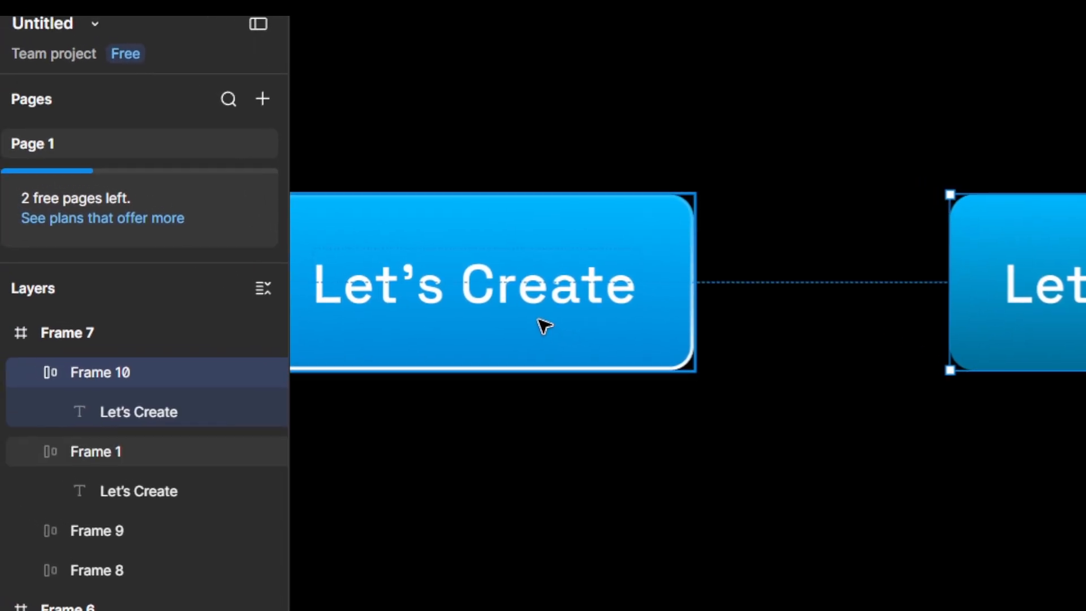
pyautogui.hscroll(-1, 547, 317)
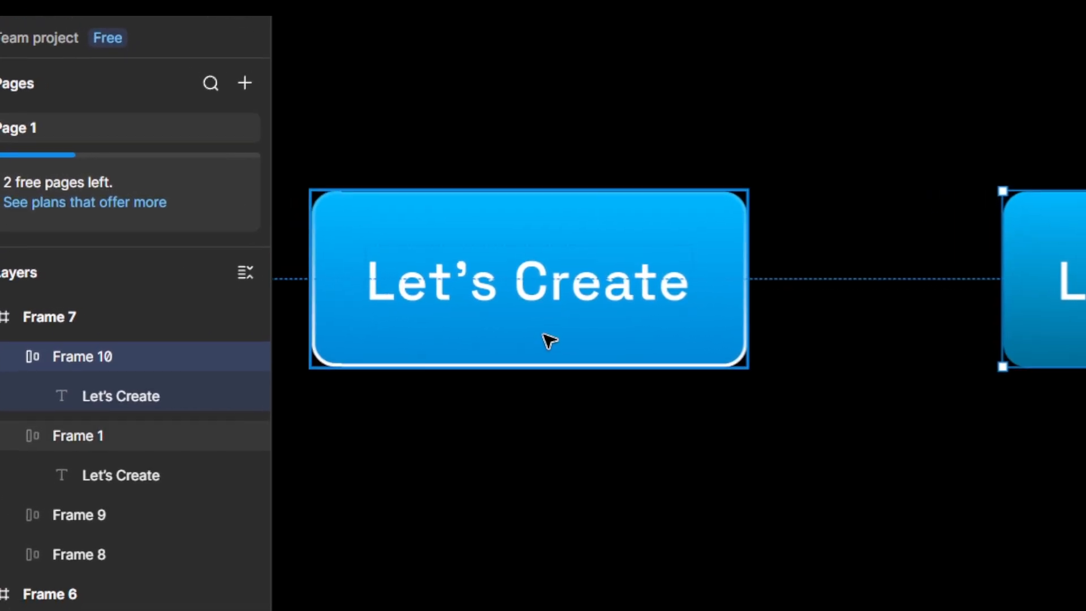
pyautogui.click(549, 340)
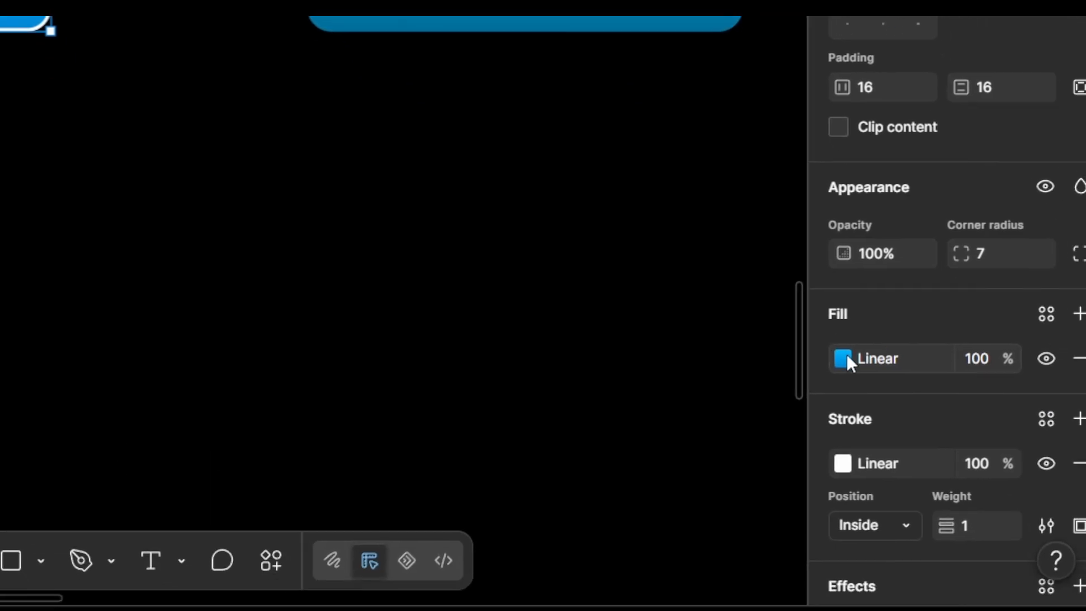
pyautogui.click(846, 357)
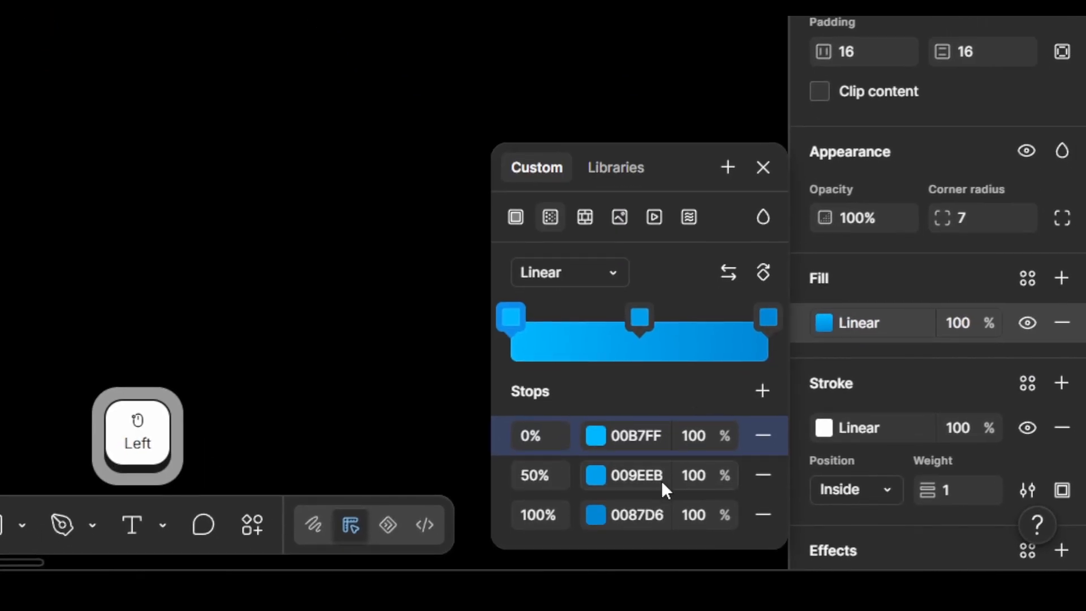
pyautogui.click(664, 482)
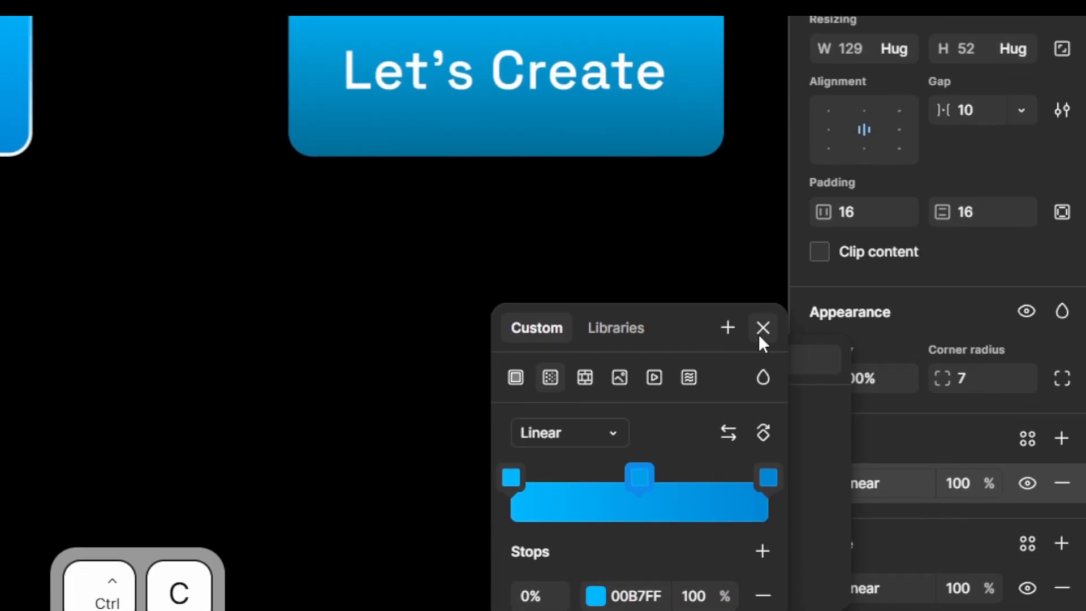
pyautogui.click(763, 167)
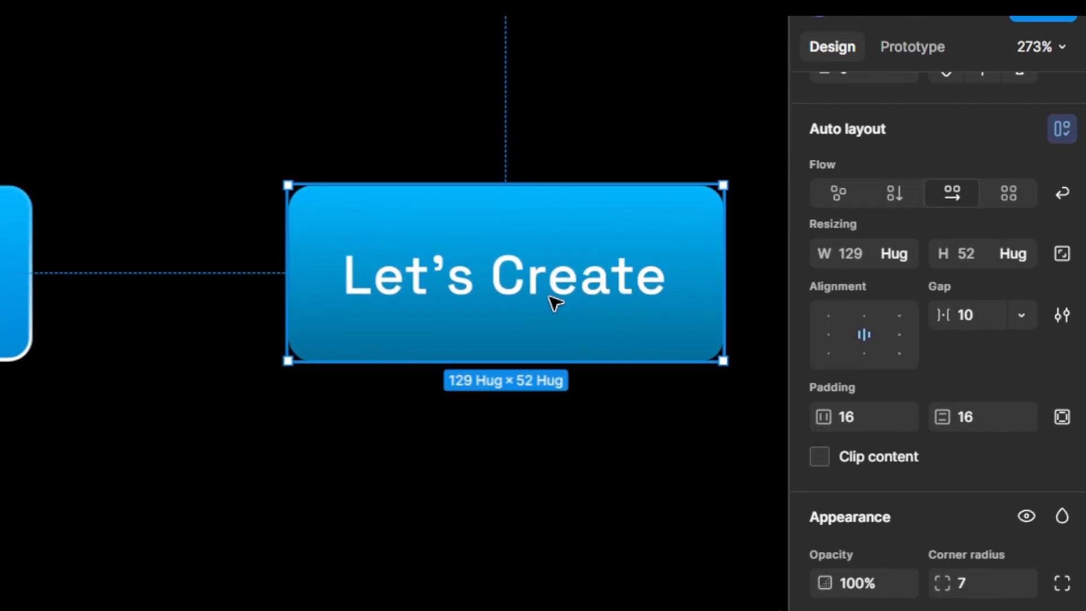
# Step: Set the 50% stop of the new Let's Create button's gradient fill to 009EEB
pyautogui.hscroll(3, 582, 255)
pyautogui.click(824, 355)
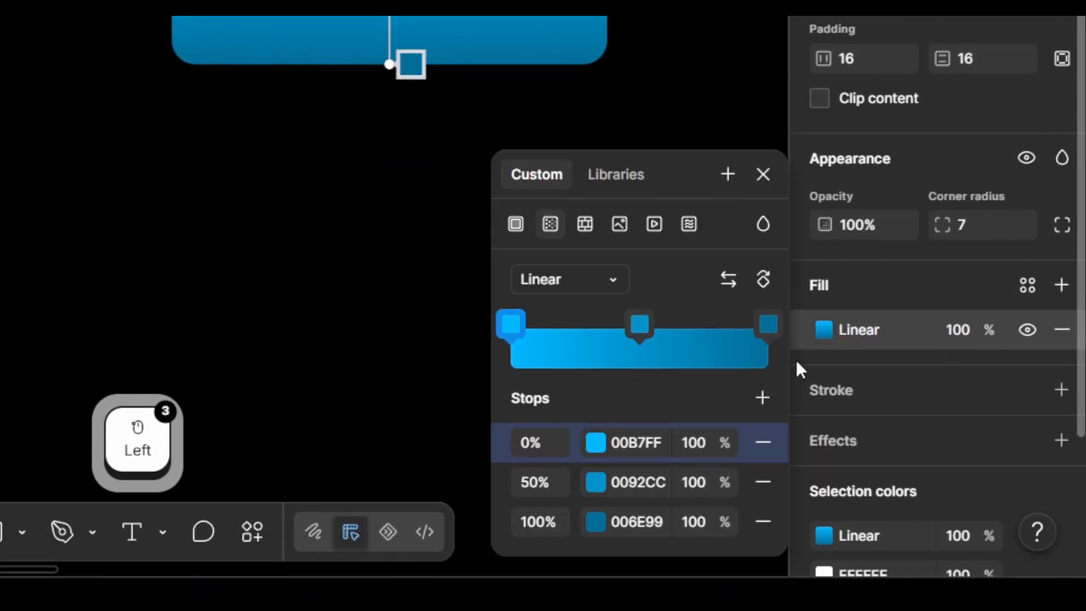
pyautogui.click(664, 477)
pyautogui.click(666, 479)
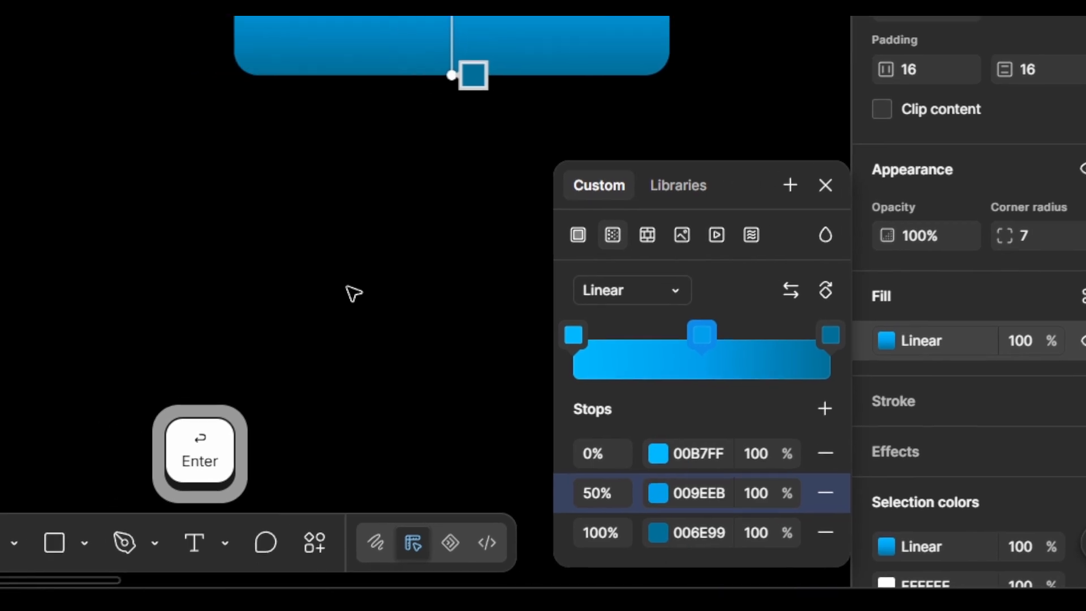
pyautogui.click(424, 251)
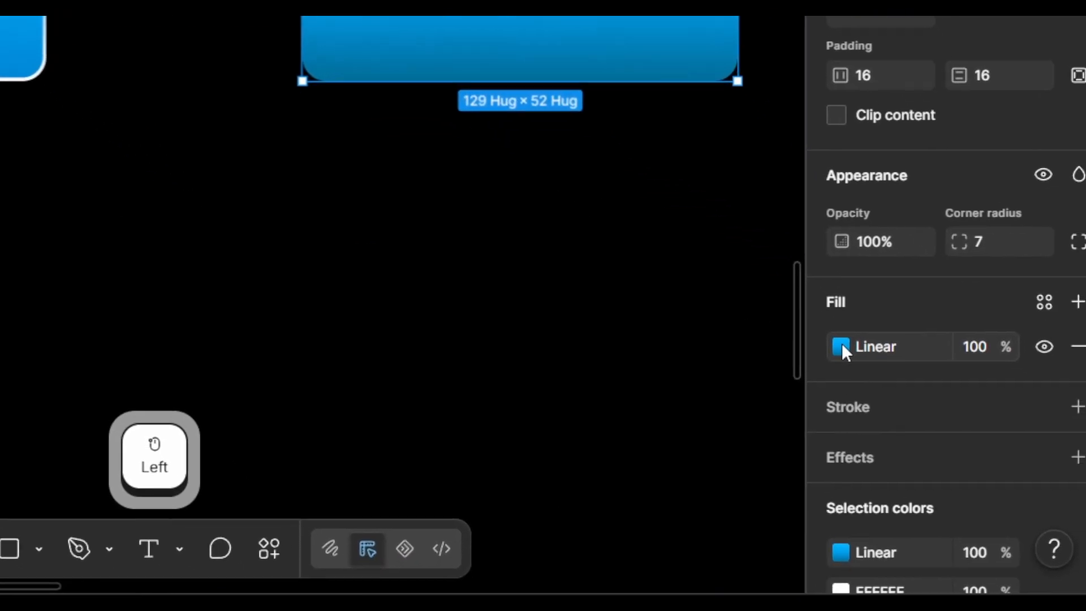
# Step: Copy the 0087D6 colour of the 100% stop from the reference Let's Create button's gradient fill
pyautogui.click(840, 347)
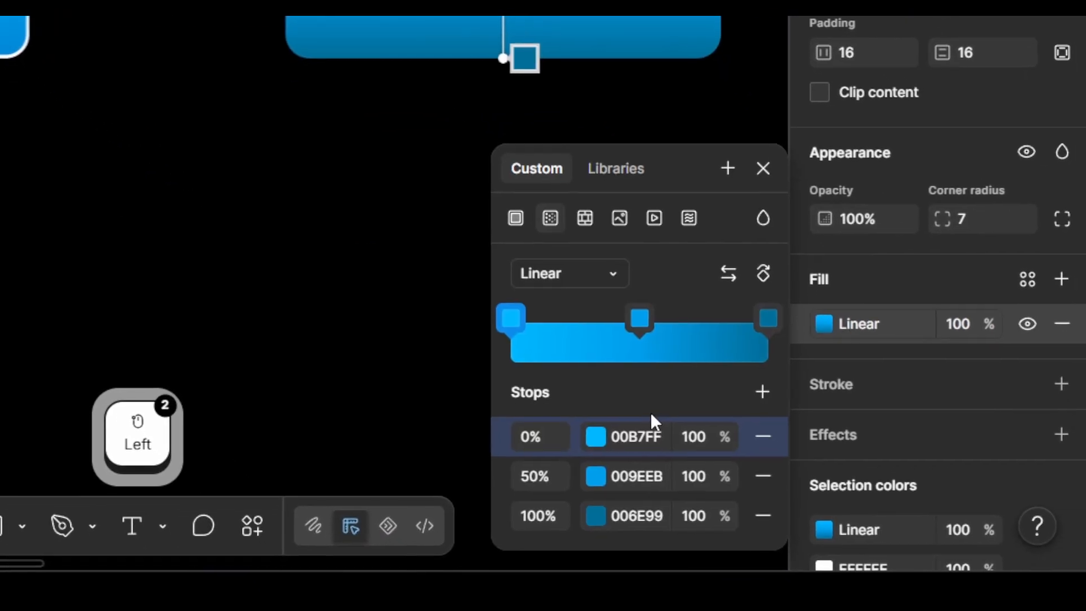
pyautogui.click(667, 515)
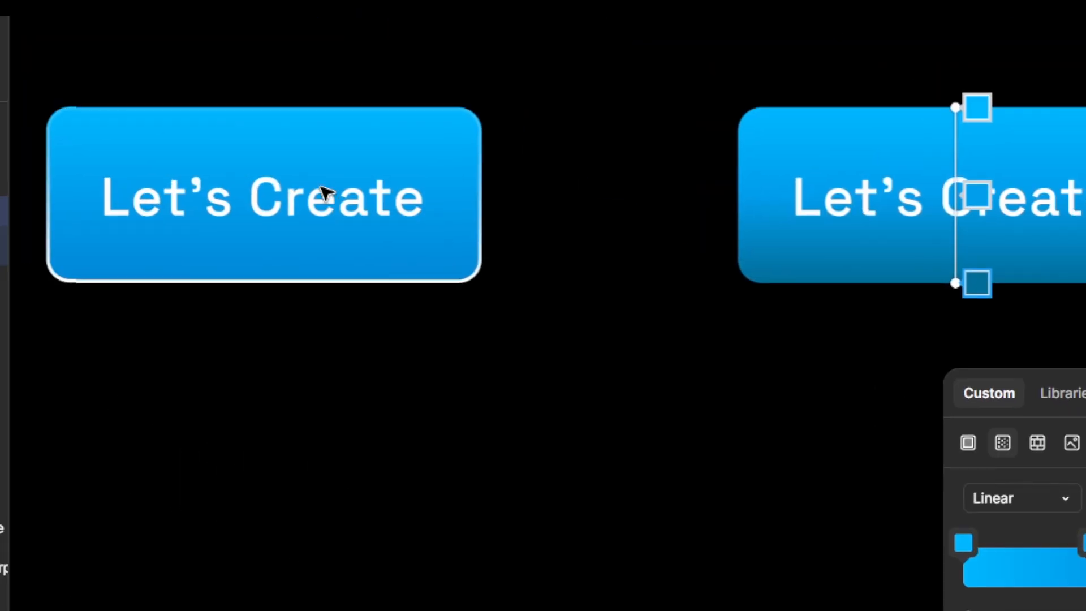
pyautogui.click(324, 192)
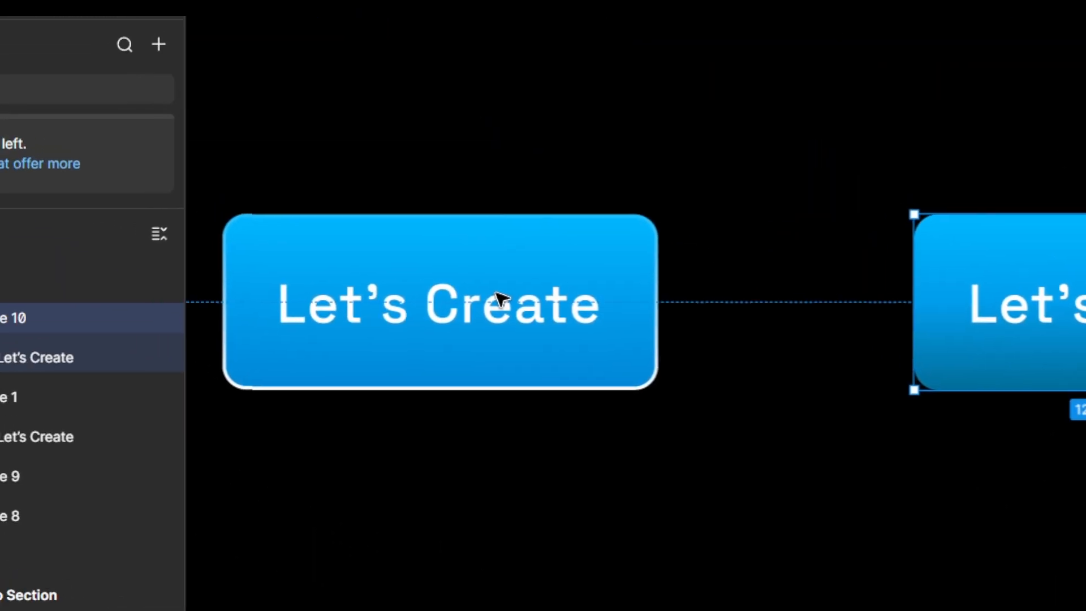
pyautogui.click(500, 298)
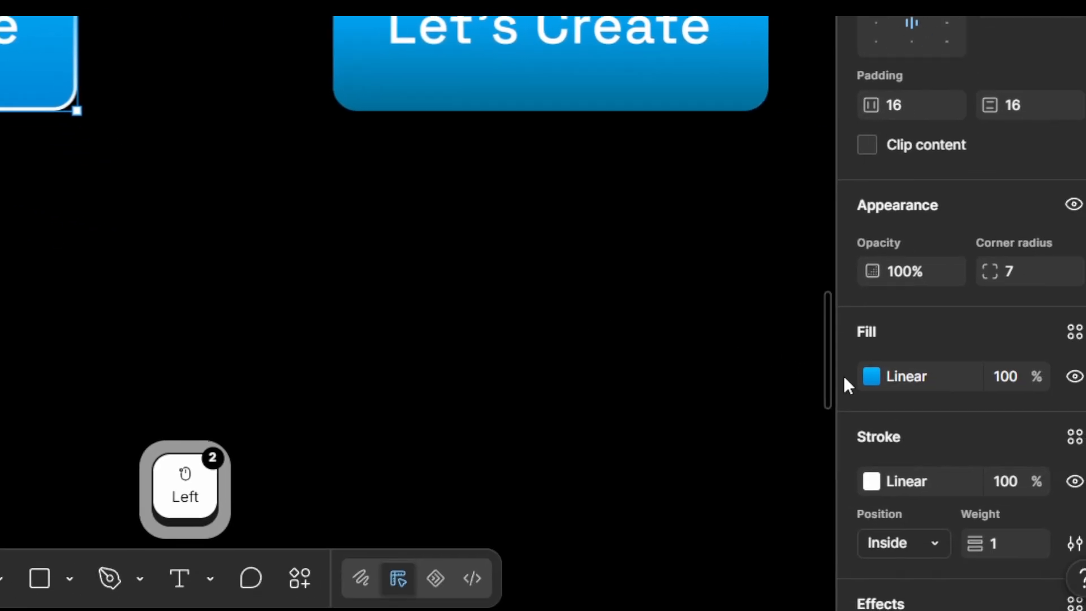
pyautogui.click(871, 376)
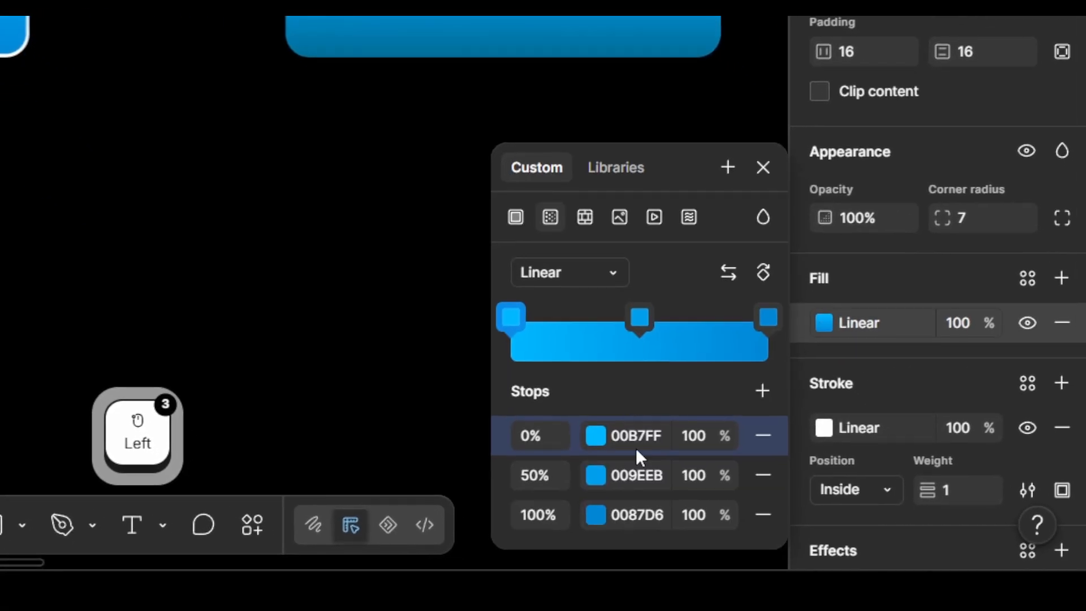
pyautogui.doubleClick(666, 514)
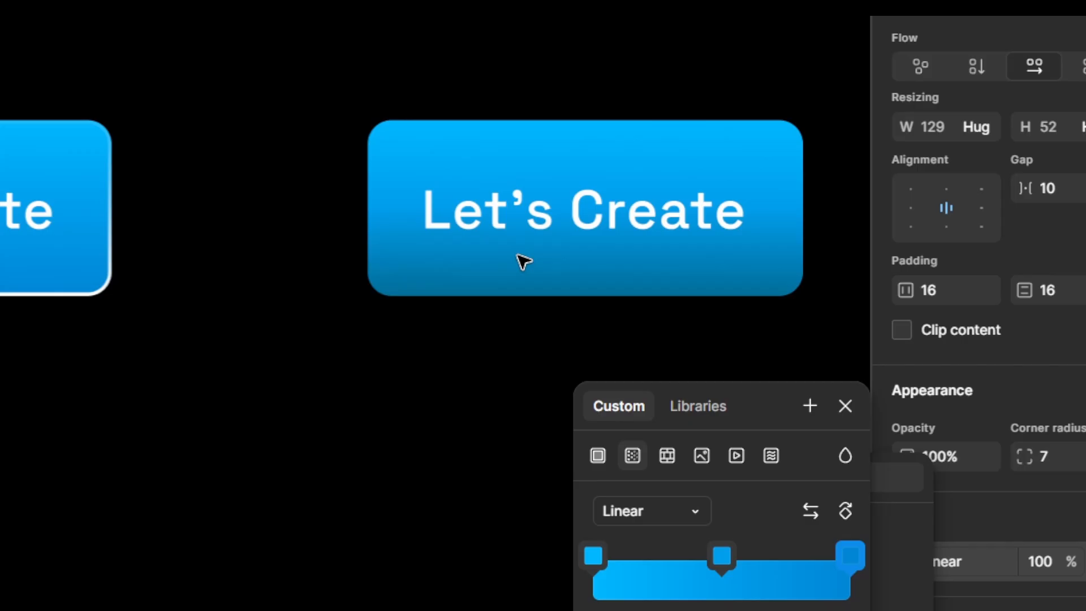
# Step: Set the 100% stop of the new Let's Create button's gradient fill to 0087D6
pyautogui.click(436, 19)
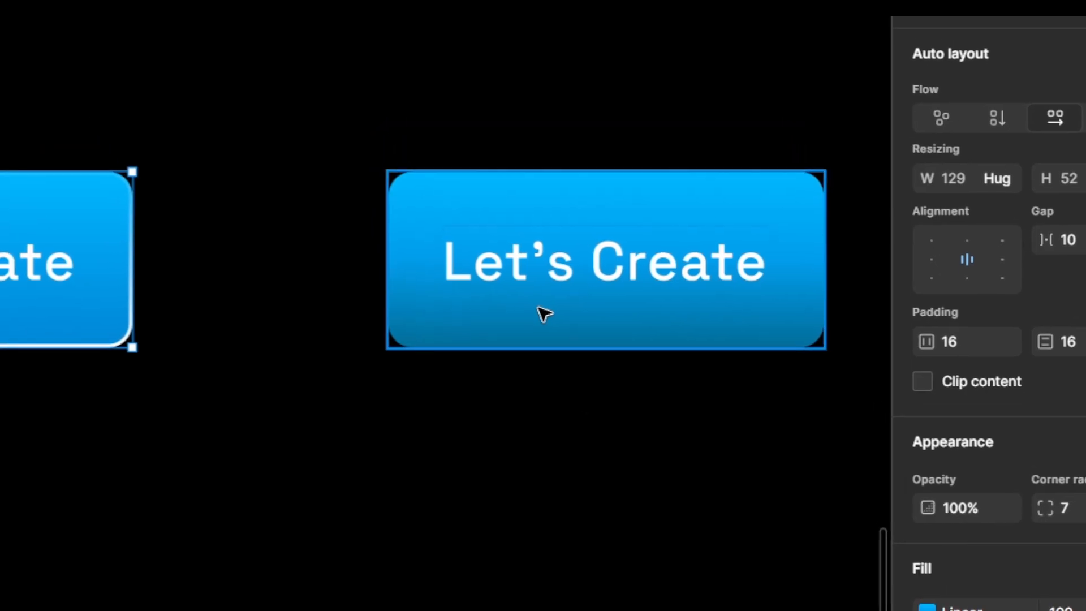
pyautogui.click(435, 19)
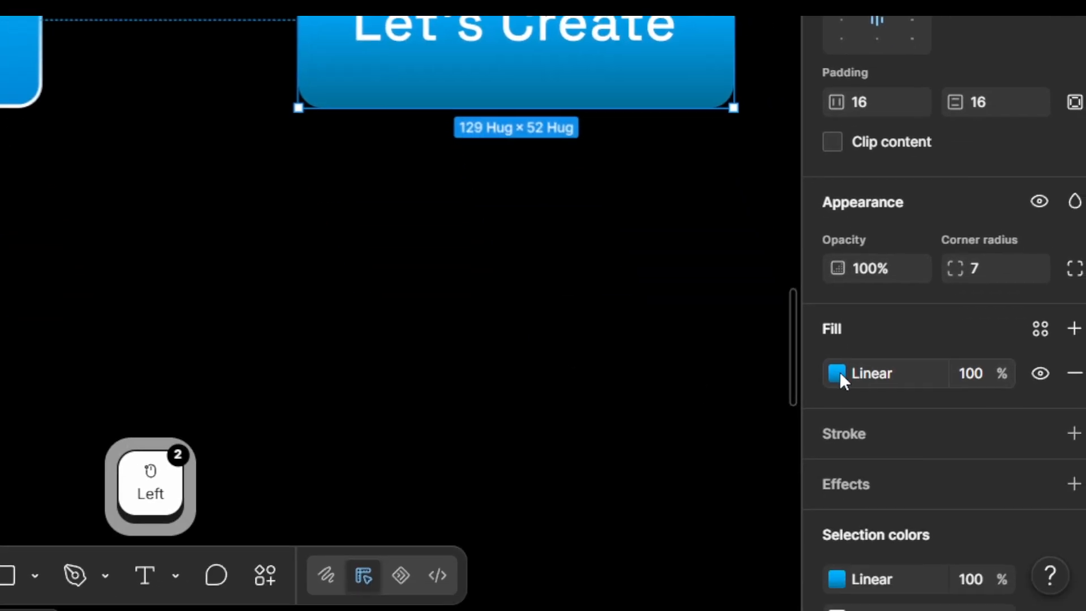
pyautogui.click(886, 521)
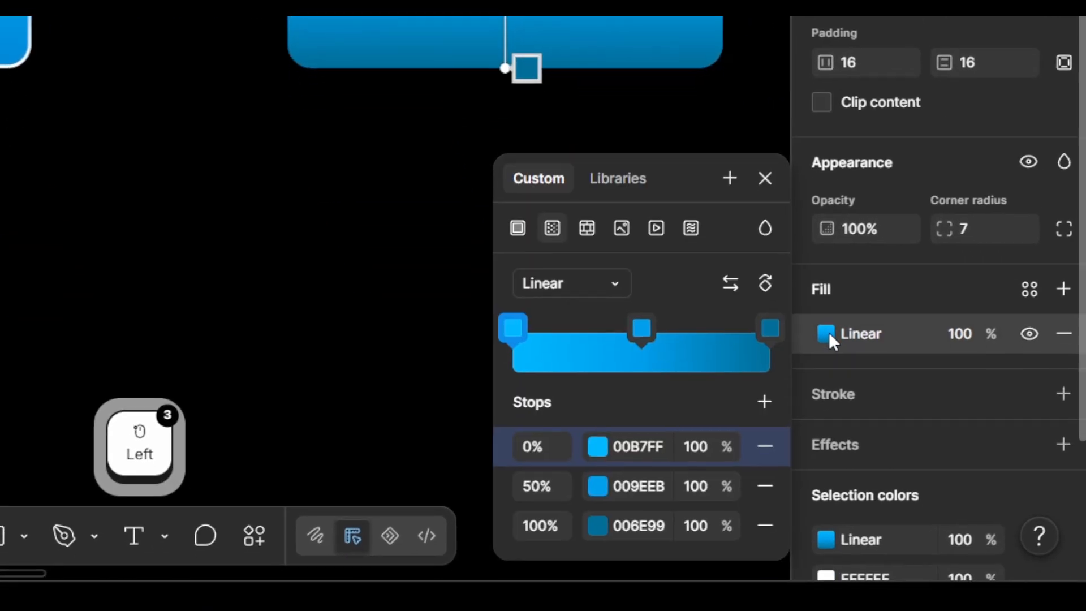
pyautogui.doubleClick(661, 512)
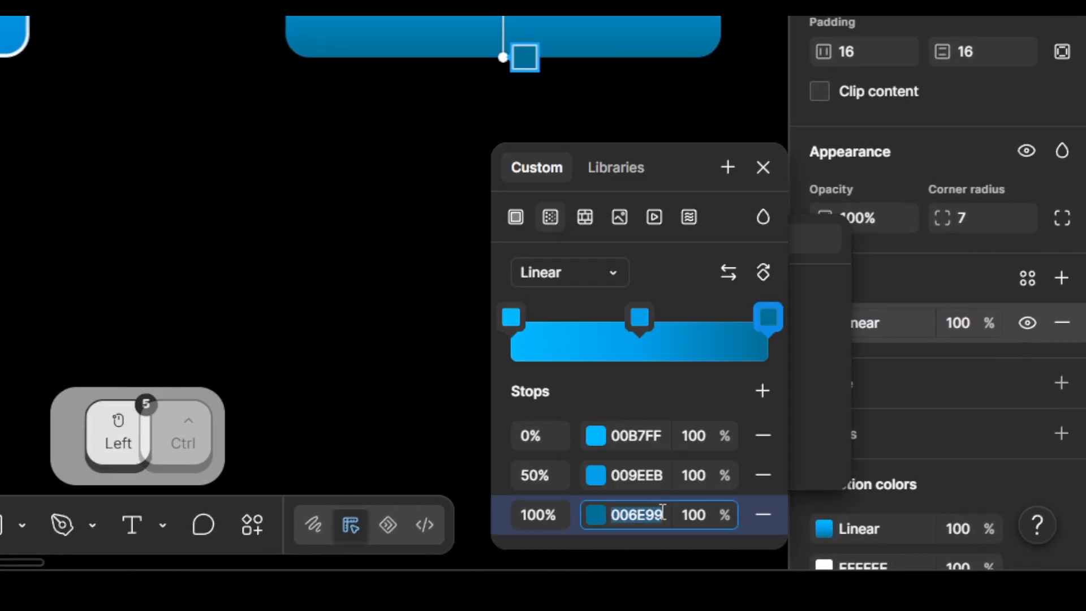
pyautogui.press('Return')
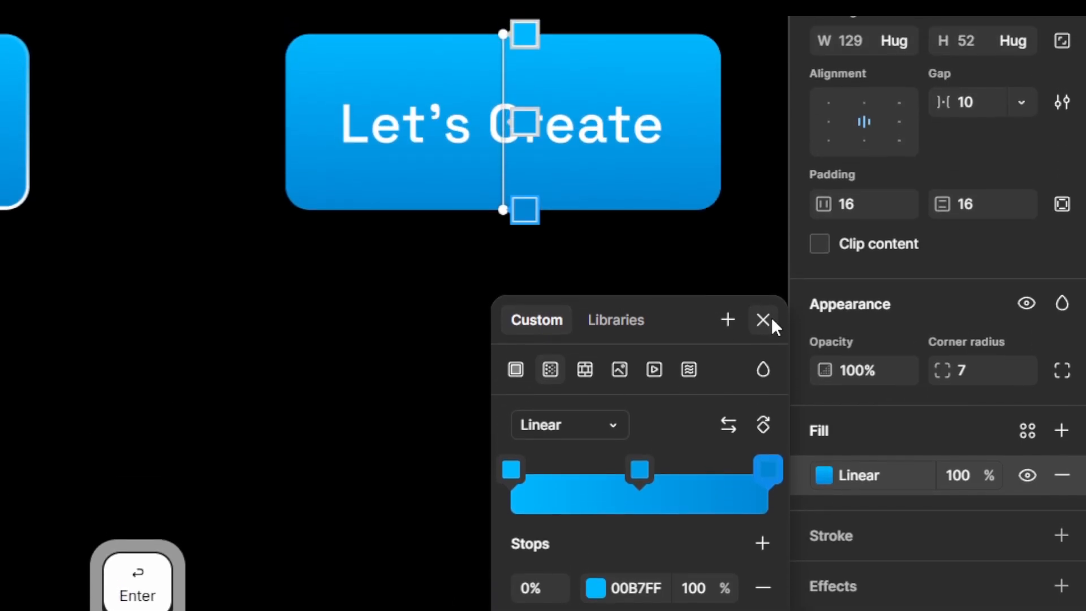
pyautogui.click(763, 320)
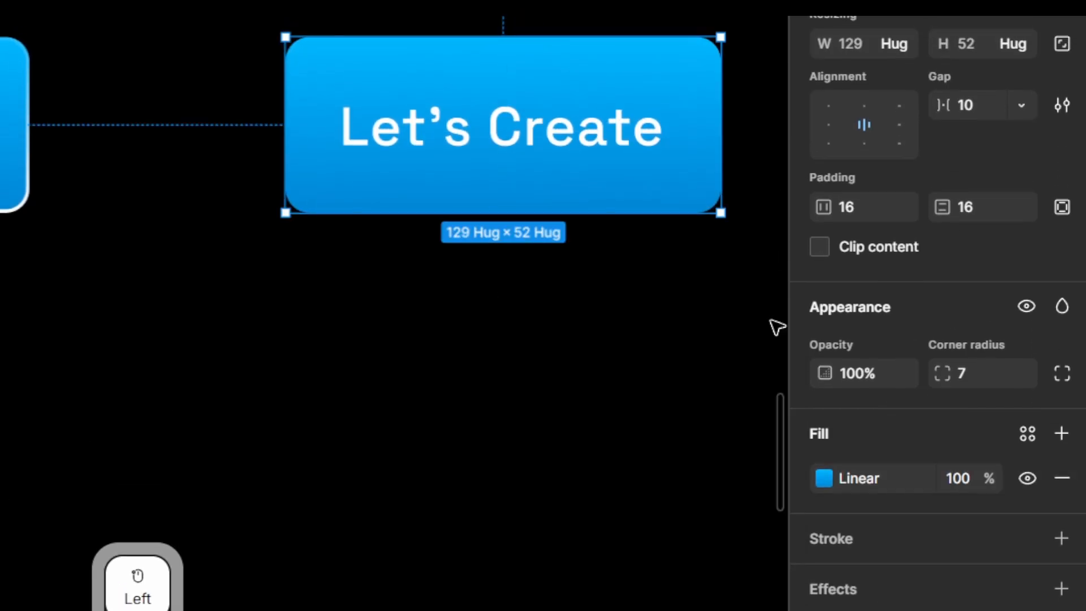
# Step: Compare the new Let's Create button with the reference button, looking closely at the reference's edges
pyautogui.click(691, 331)
pyautogui.scroll(-2, 690, 330)
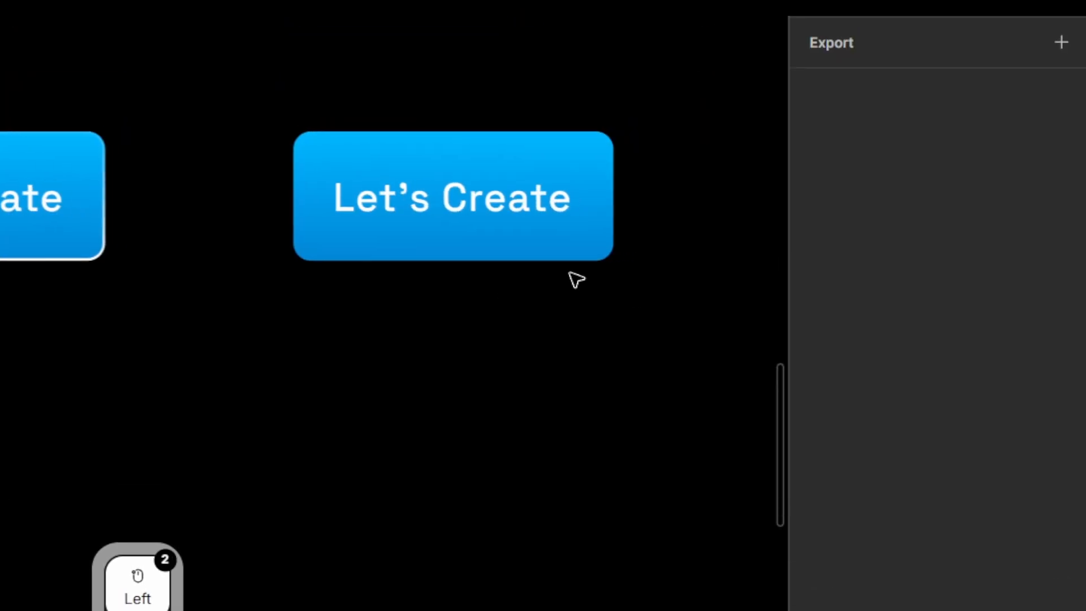
pyautogui.click(629, 199)
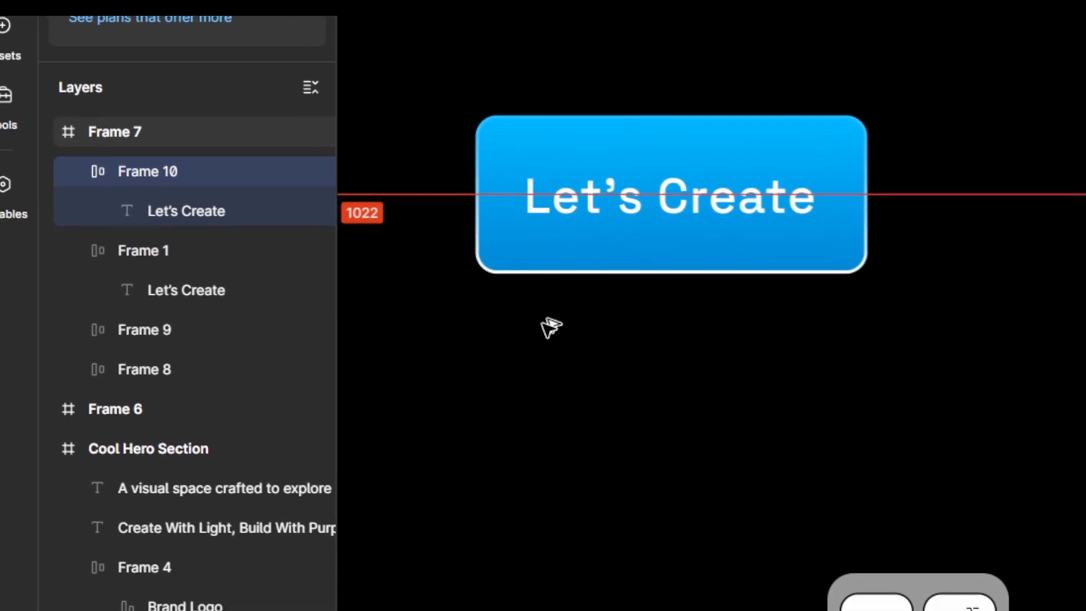
pyautogui.hotkey('ctrl', 'alt', 'F4')
pyautogui.click(731, 601)
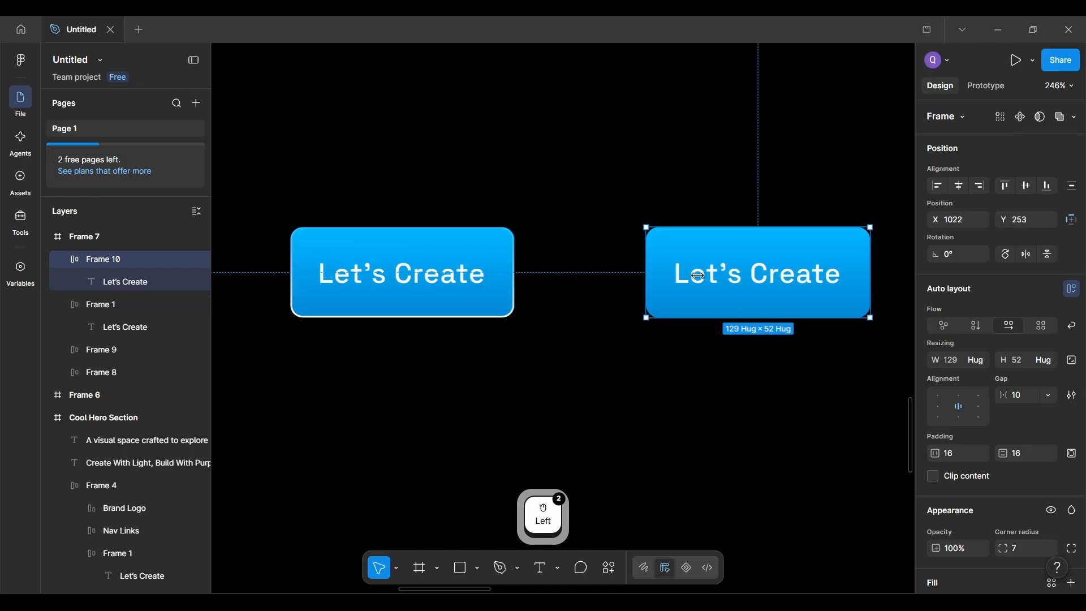
pyautogui.click(725, 281)
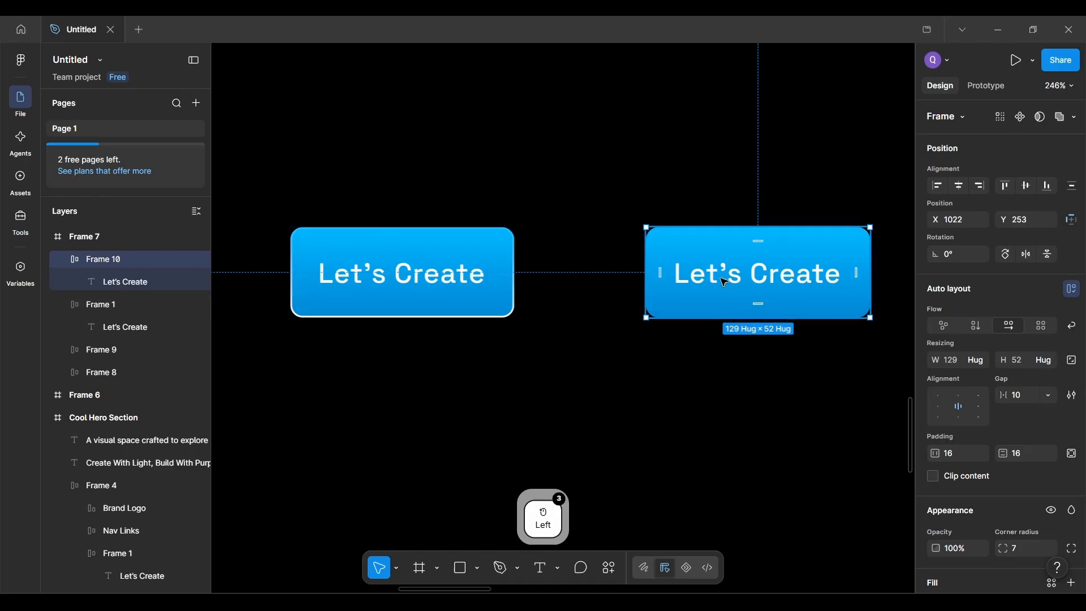
pyautogui.click(449, 406)
pyautogui.scroll(5, 283, 273)
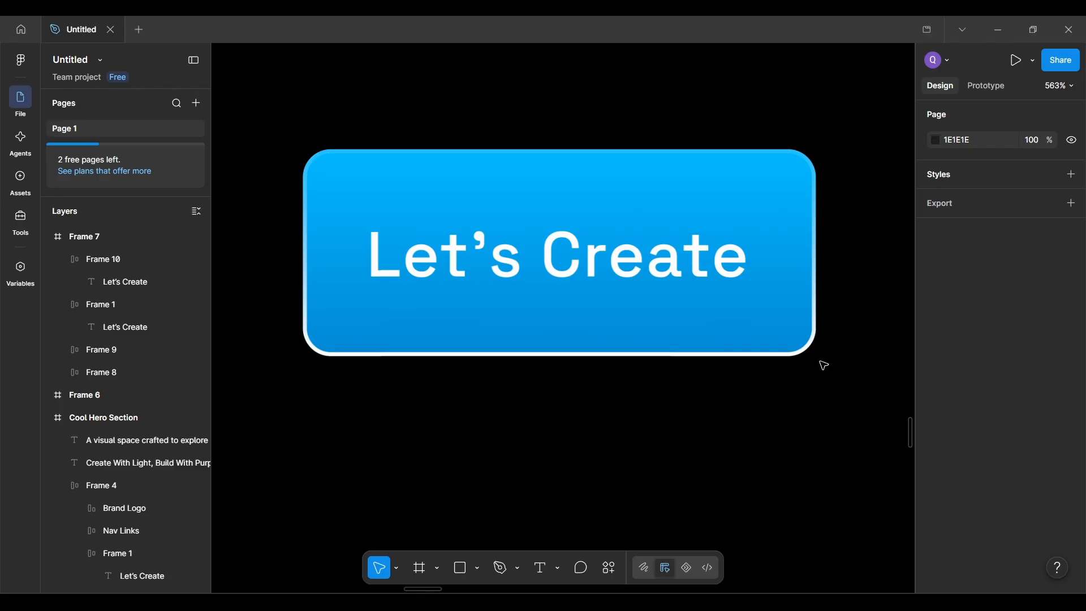
pyautogui.scroll(-10, 832, 264)
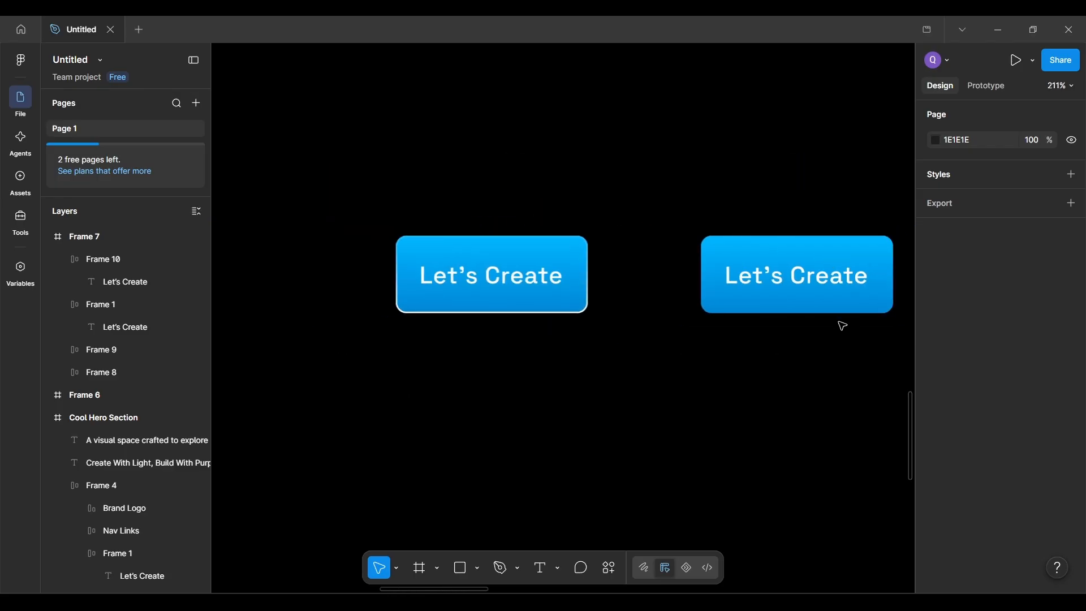
# Step: Move the new Let's Create button into Frame 7's navigation bar at X 1152, Y 57, and delete the reference button copy below it
pyautogui.scroll(-5, 801, 334)
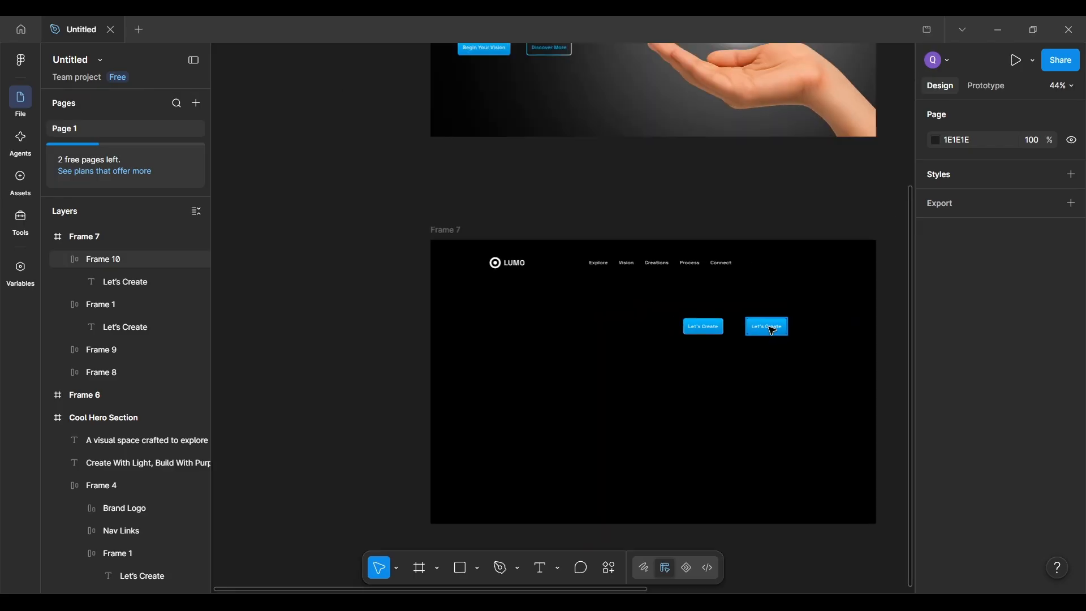
pyautogui.moveTo(773, 331); pyautogui.dragTo(810, 270)
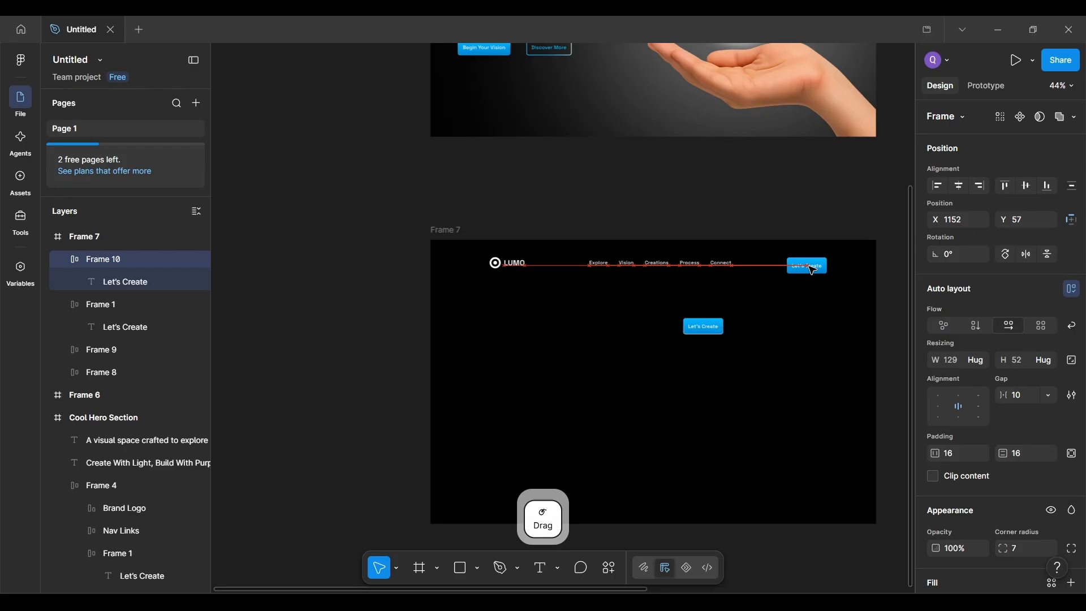
pyautogui.scroll(3, 812, 270)
pyautogui.click(637, 382)
pyautogui.scroll(5, 637, 377)
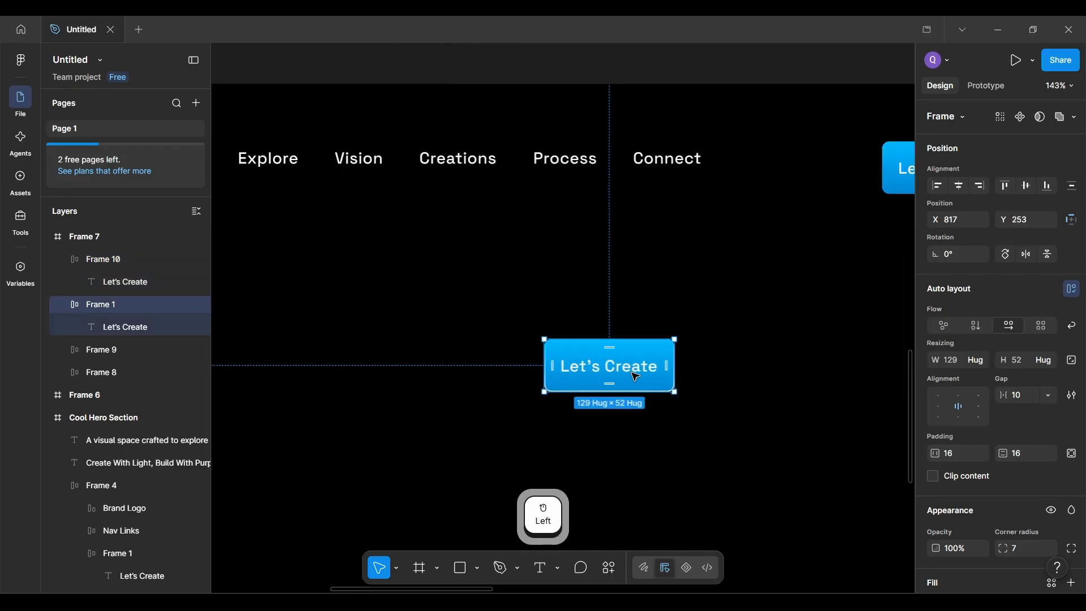
pyautogui.press('Delete')
pyautogui.scroll(-6, 635, 376)
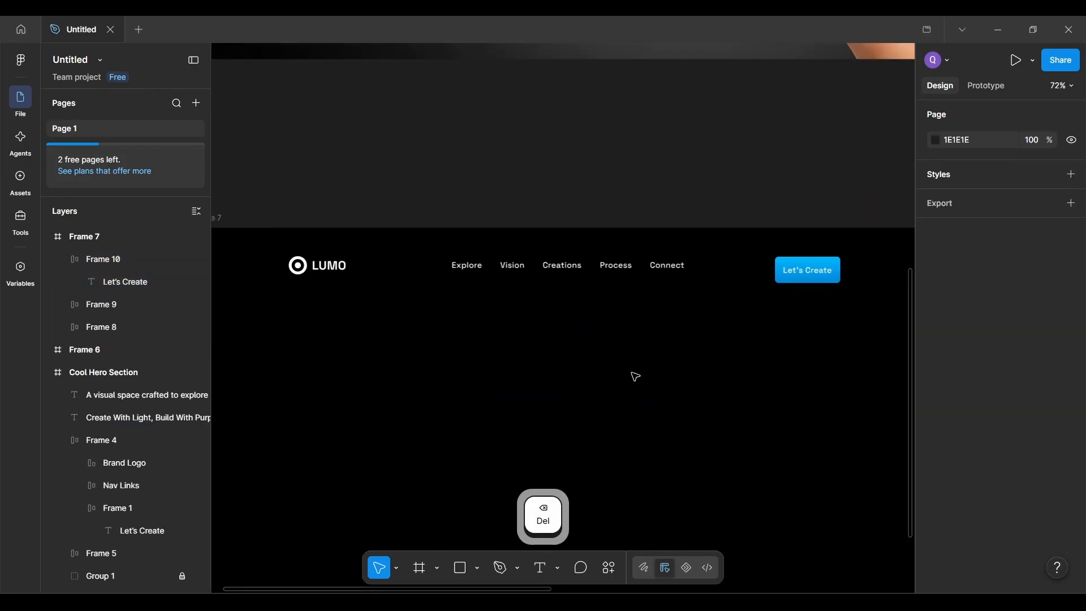
# Step: Move the nav links to X 490, Y 64 in Frame 7 and check the logo's and Let's Create button's placement beside them
pyautogui.moveTo(573, 286); pyautogui.dragTo(563, 293)
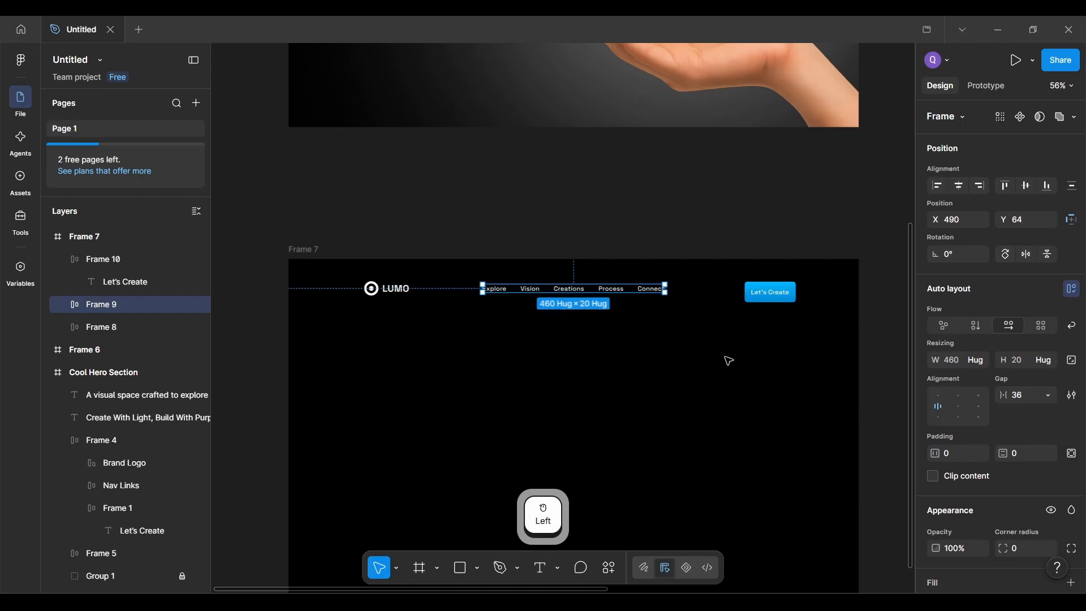
pyautogui.scroll(3, 729, 361)
pyautogui.scroll(-2, 729, 361)
pyautogui.hscroll(-3, 335, 332)
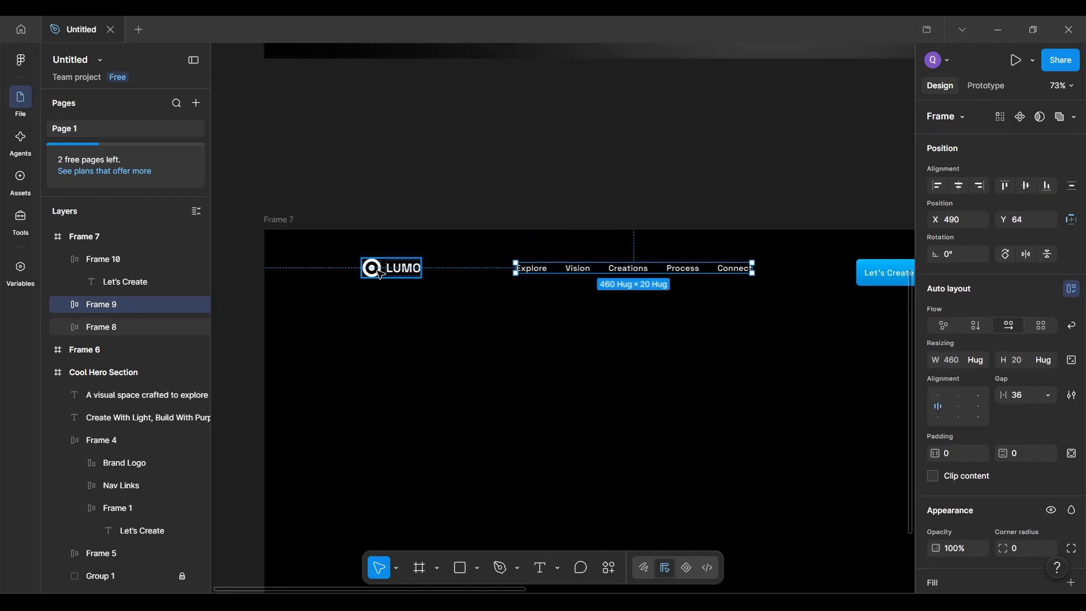
pyautogui.click(381, 274)
pyautogui.click(589, 278)
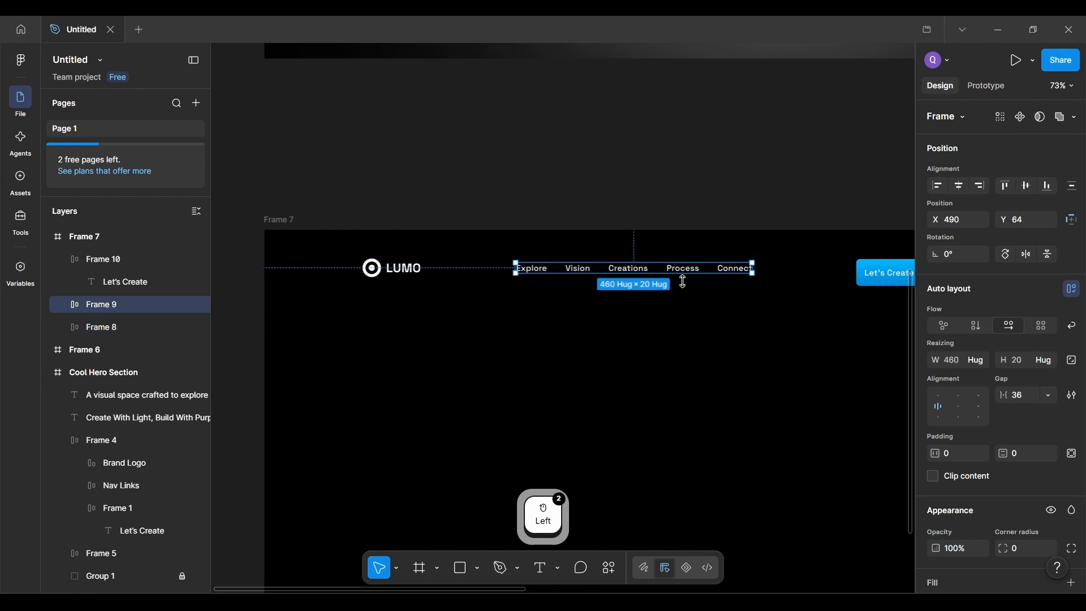
pyautogui.click(885, 269)
pyautogui.scroll(-3, 793, 315)
pyautogui.hscroll(2, 679, 357)
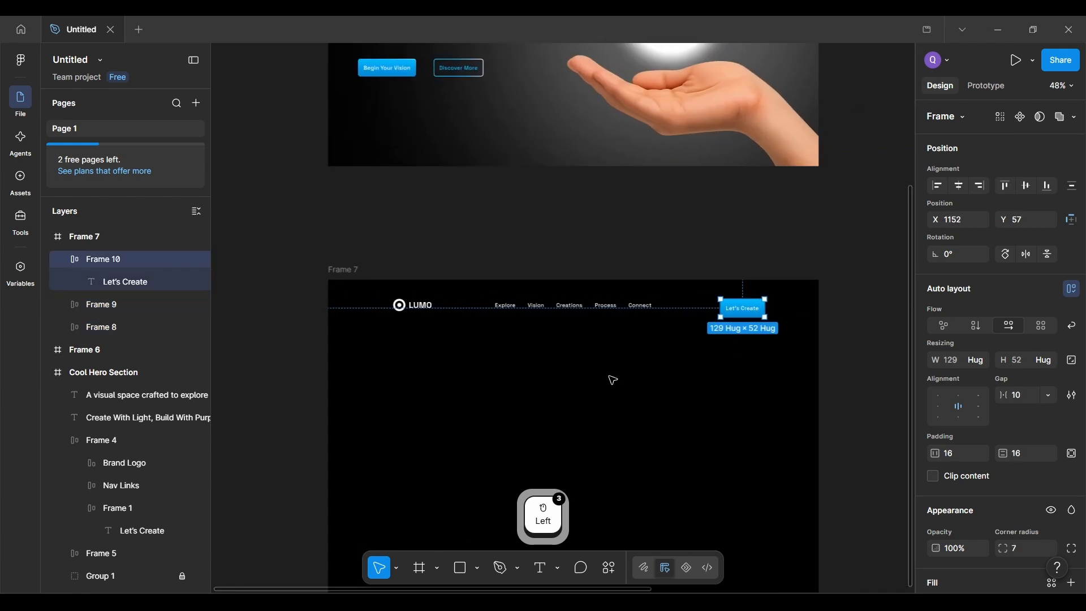
# Step: Wrap Frame 7's LUMO logo, nav links and Let's Create button together in one horizontal auto layout frame
pyautogui.click(425, 305)
pyautogui.scroll(-1, 414, 307)
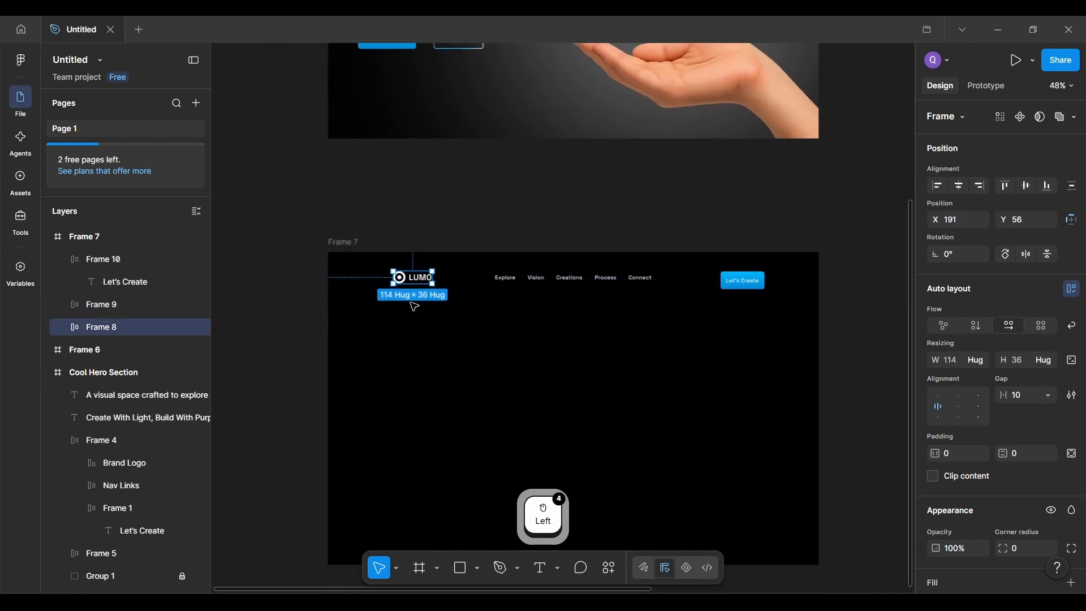
pyautogui.scroll(5, 414, 280)
pyautogui.hscroll(3, 414, 280)
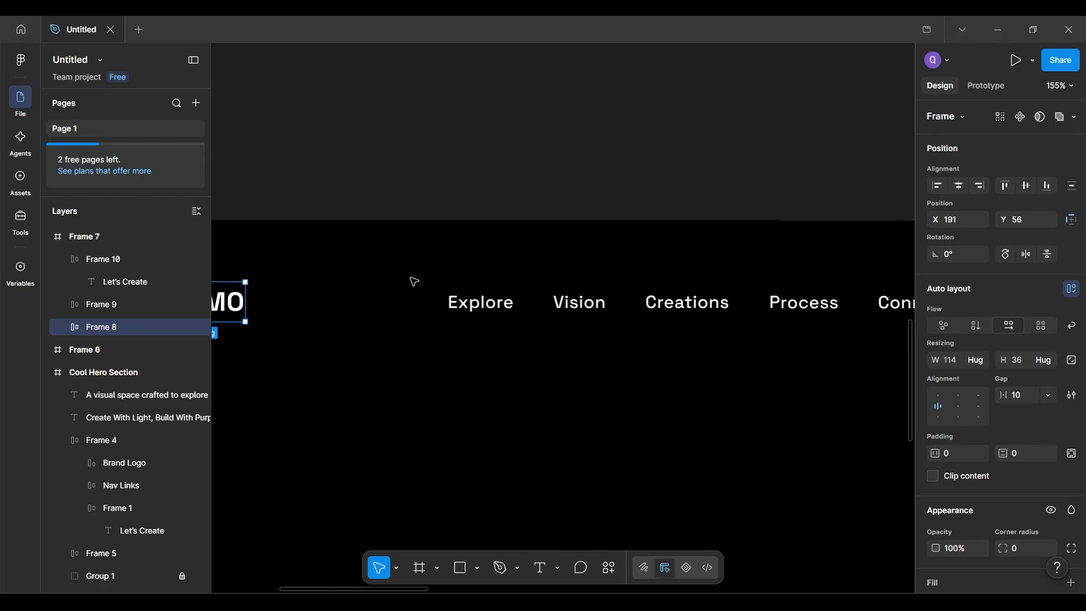
pyautogui.scroll(-1, 414, 281)
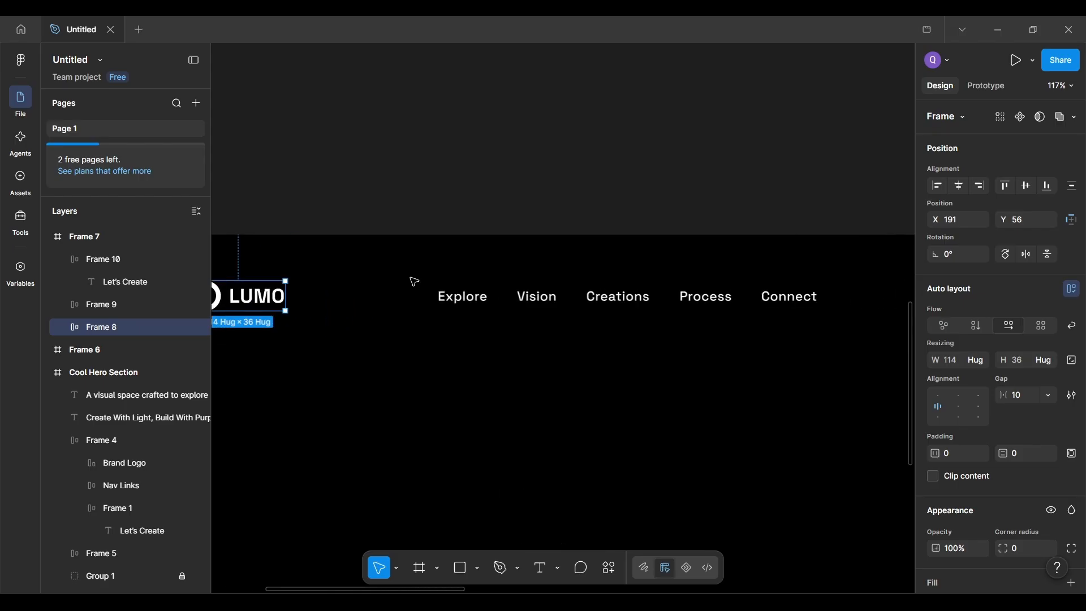
pyautogui.keyDown('shift'); pyautogui.click(529, 298); pyautogui.keyUp('shift')
pyautogui.scroll(-4, 645, 366)
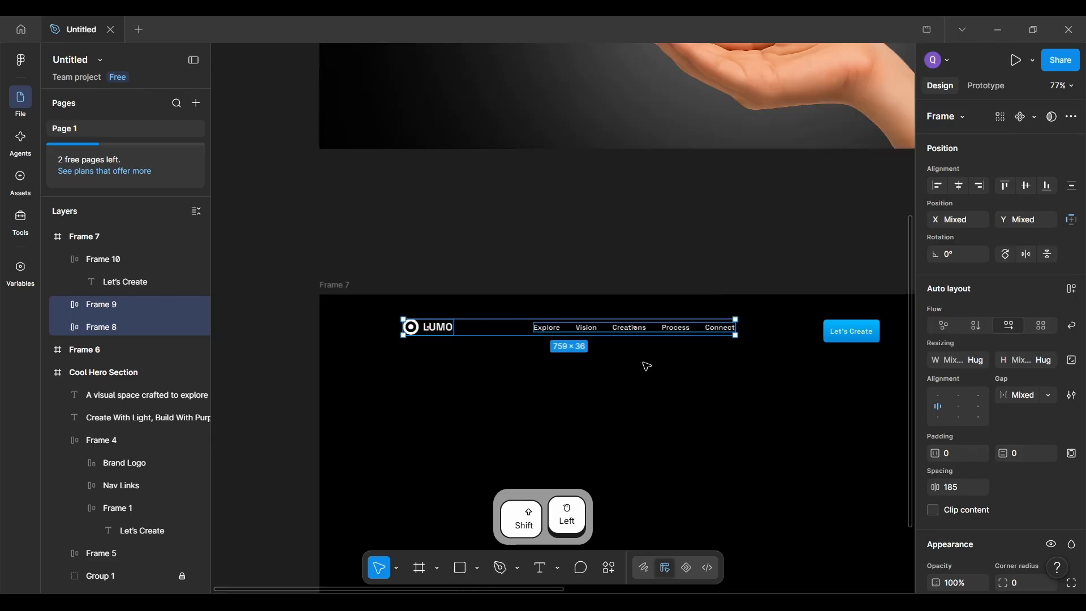
pyautogui.scroll(-2, 646, 366)
pyautogui.hscroll(-1, 647, 365)
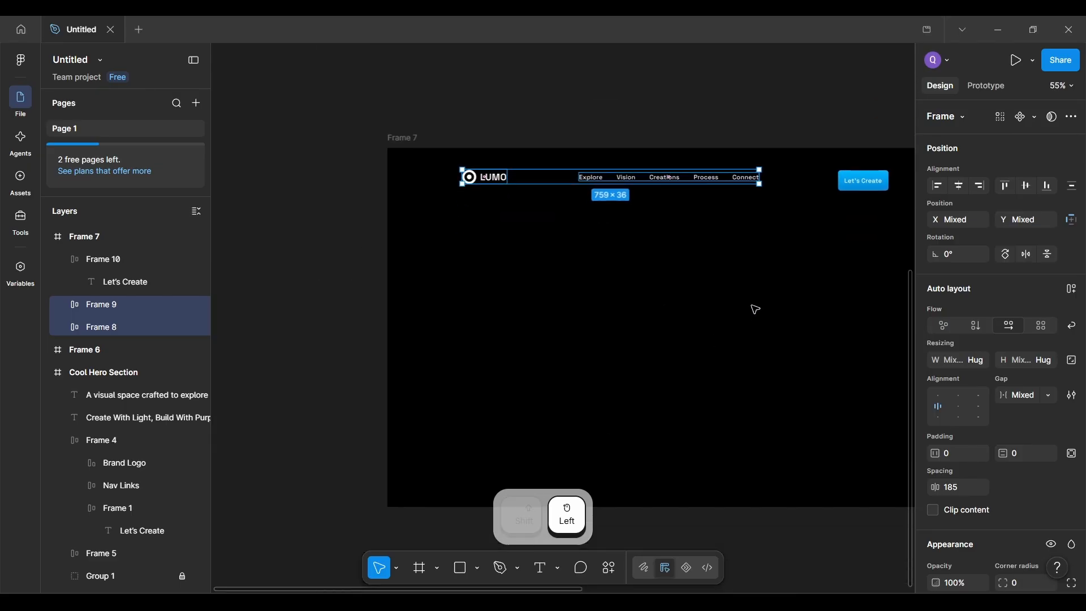
pyautogui.scroll(2, 755, 309)
pyautogui.hscroll(3, 755, 309)
pyautogui.scroll(3, 755, 309)
pyautogui.hscroll(-2, 755, 310)
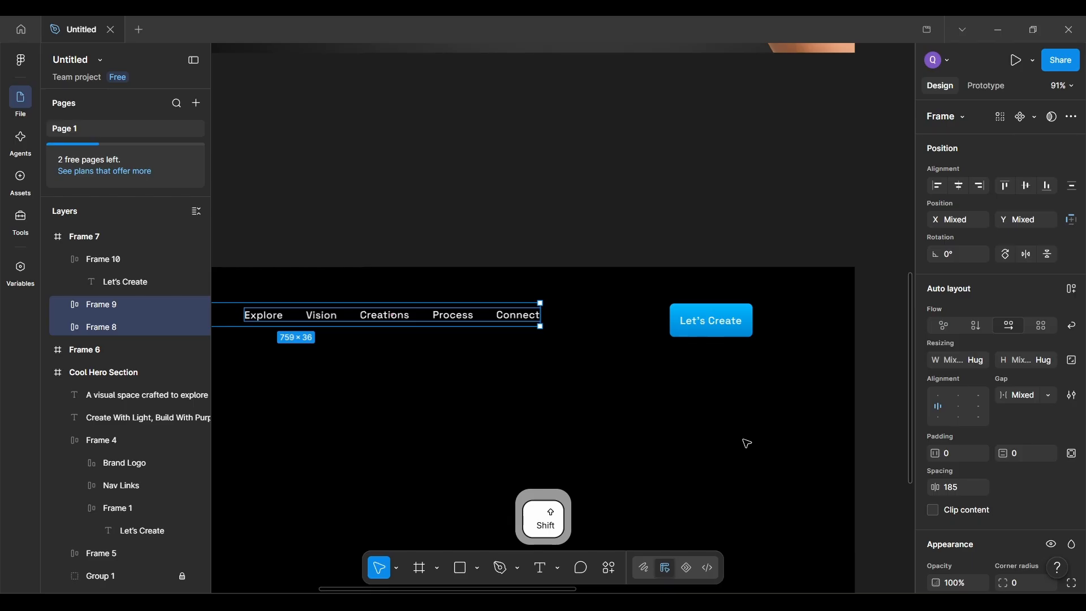
pyautogui.keyDown('shift'); pyautogui.click(710, 328); pyautogui.keyUp('shift')
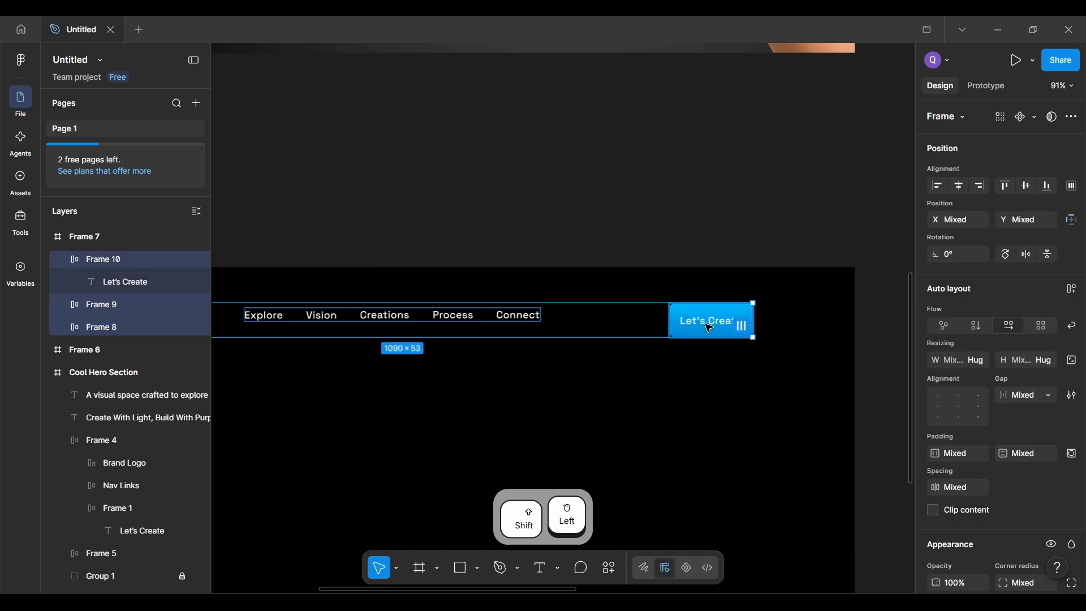
pyautogui.scroll(-3, 715, 412)
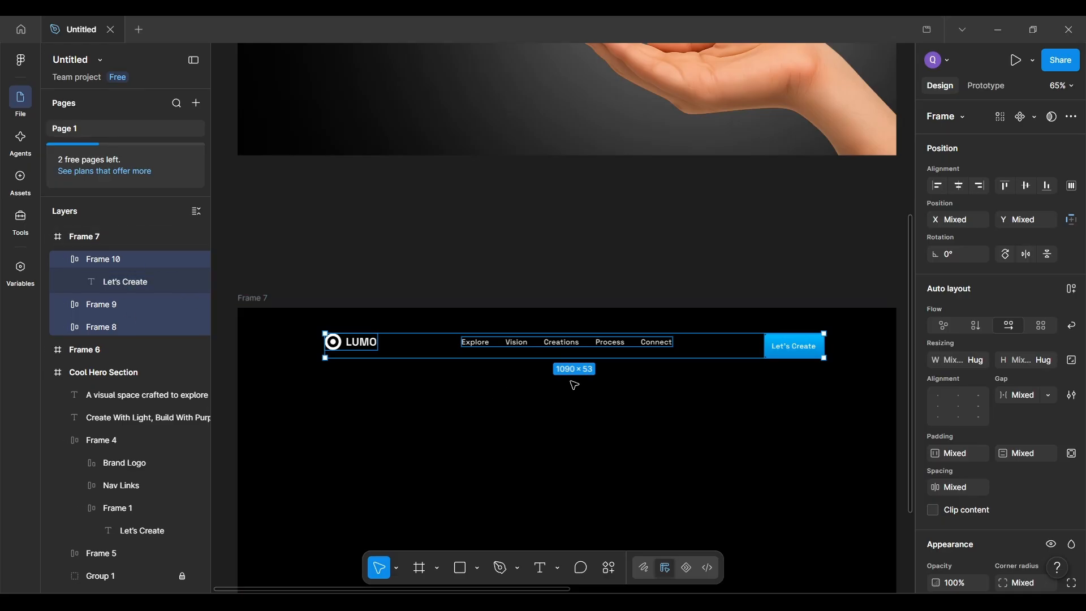
pyautogui.hotkey('shift', 'a')
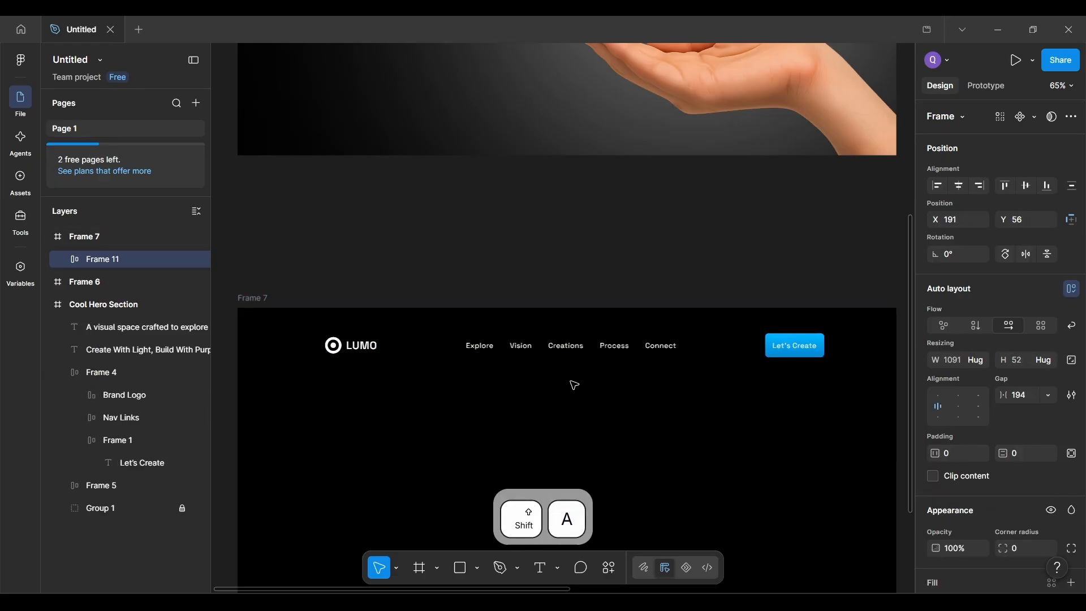
# Step: Move the combined navigation bar to X 193, Y 60 in Frame 7
pyautogui.scroll(3, 645, 360)
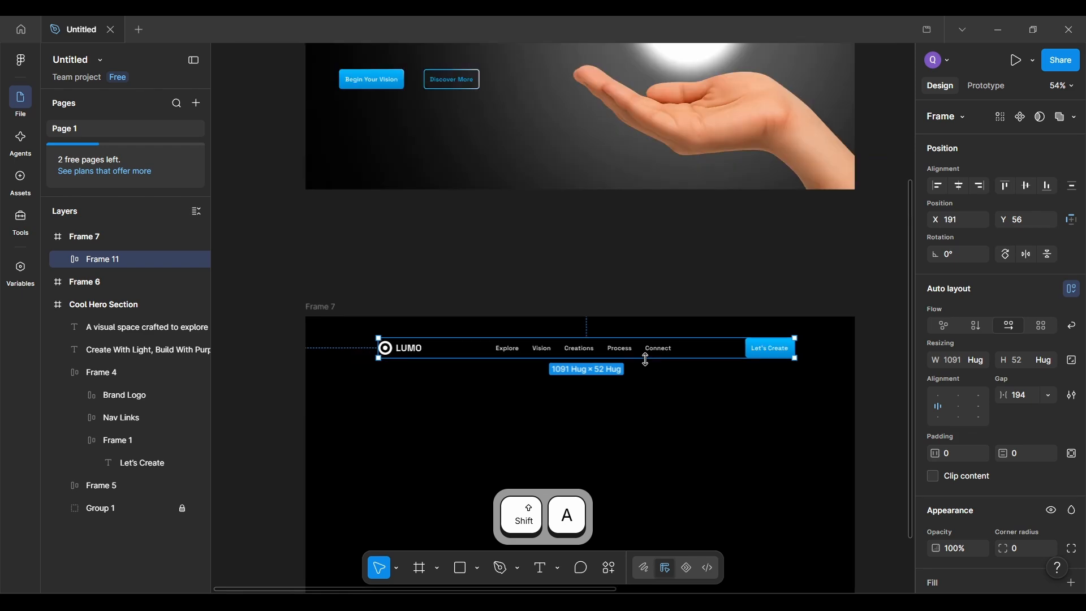
pyautogui.scroll(-4, 769, 337)
pyautogui.moveTo(770, 337); pyautogui.dragTo(737, 315)
pyautogui.scroll(3, 753, 381)
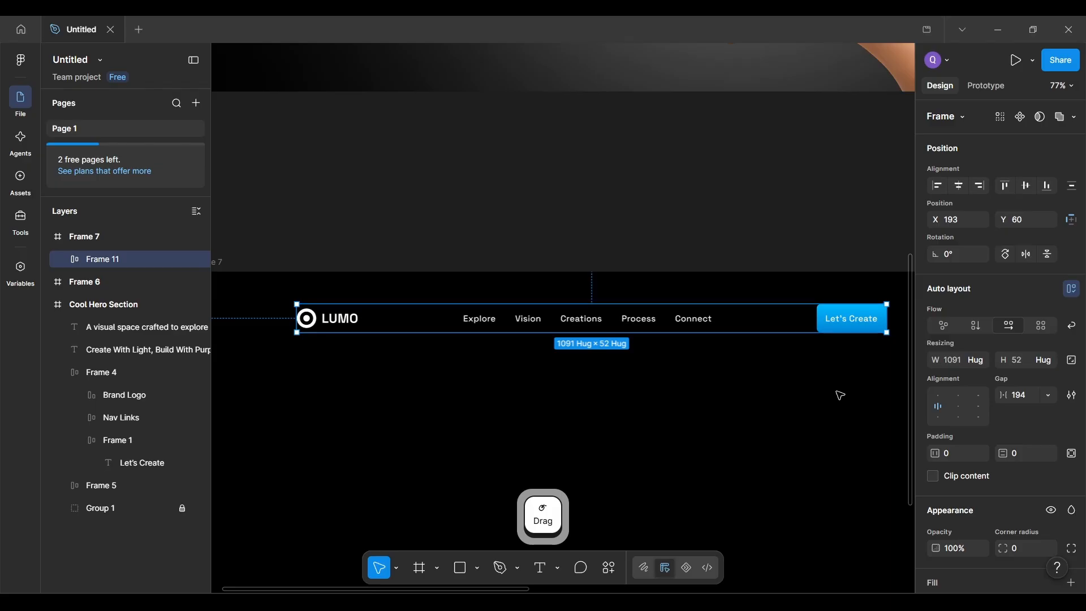
# Step: Try different auto layout alignments on the navigation bar, including centre, and return it to left alignment
pyautogui.hotkey('ctrl', 'alt', 'F4')
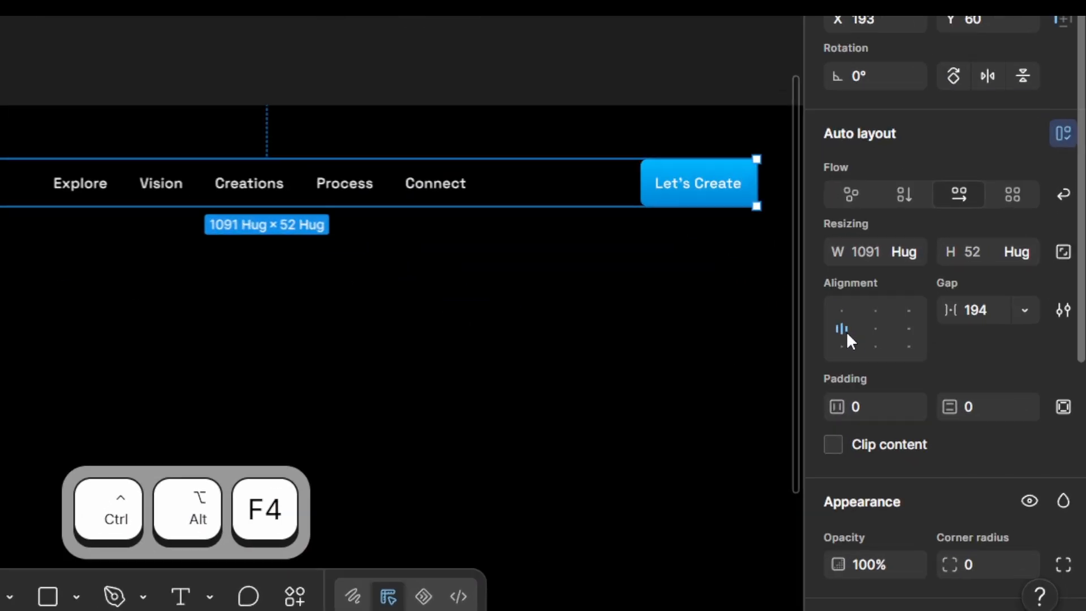
pyautogui.click(841, 310)
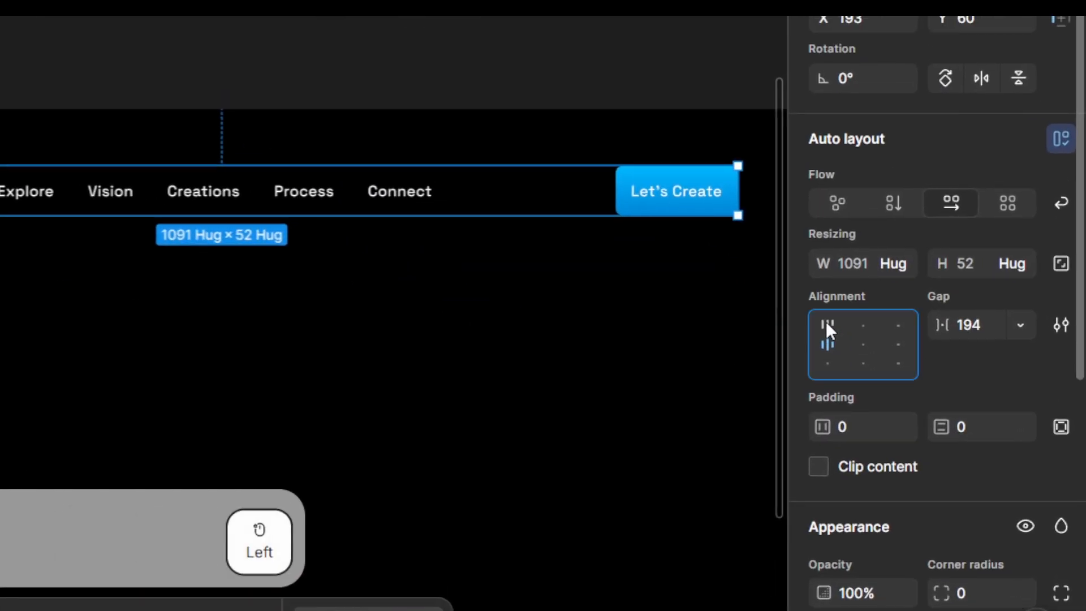
pyautogui.click(865, 336)
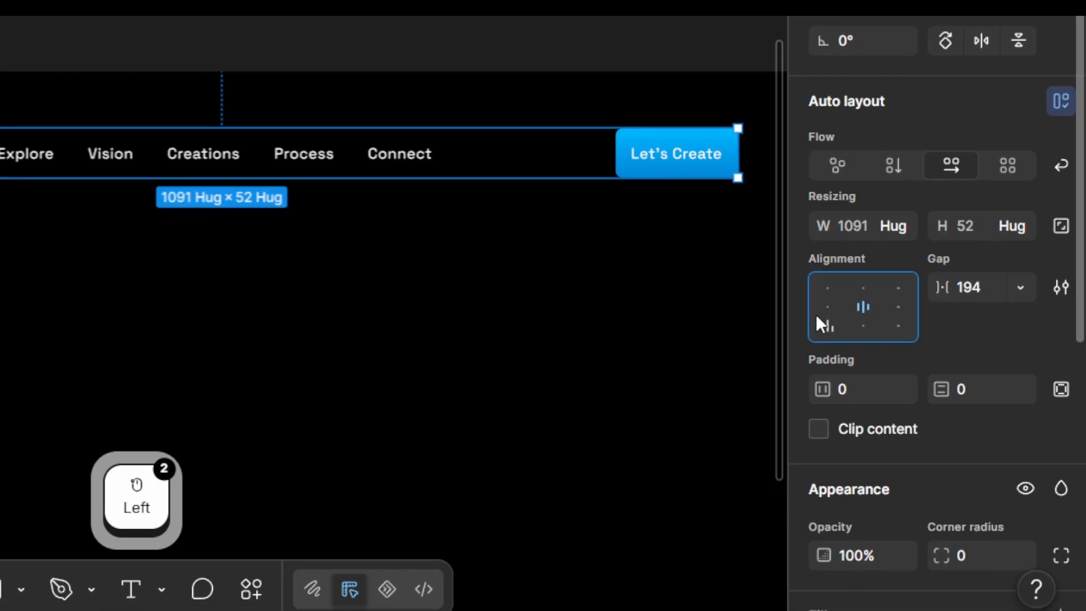
pyautogui.click(826, 318)
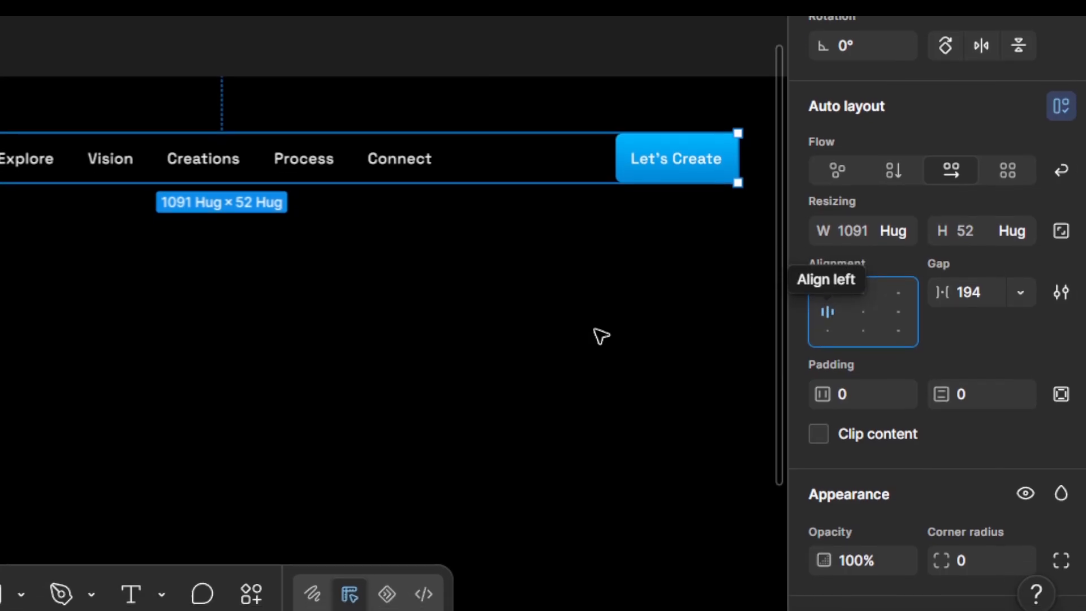
pyautogui.hotkey('ctrl', 'alt', 'F4')
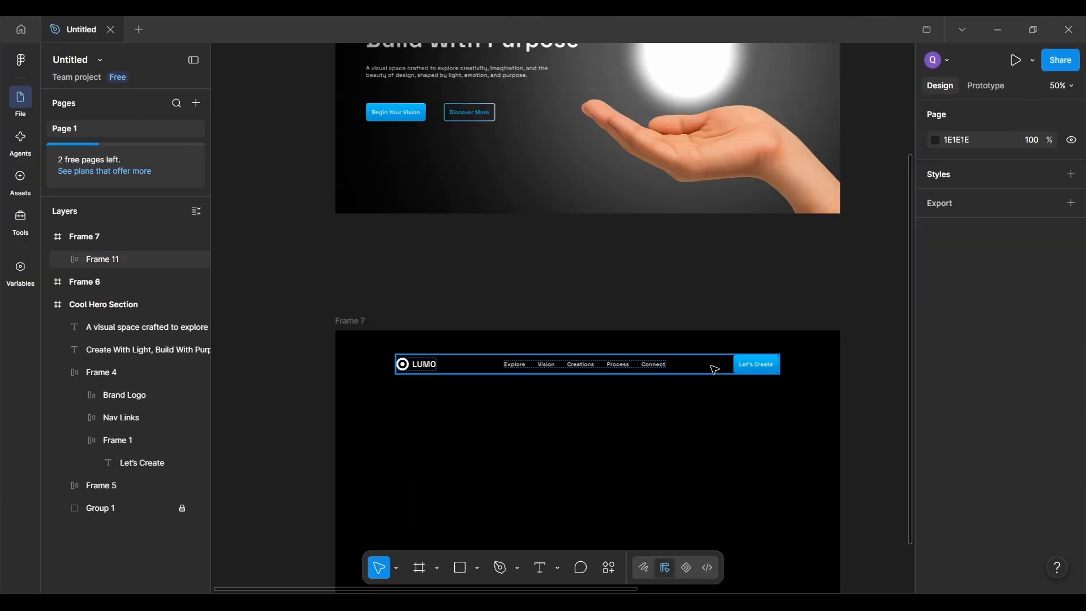
# Step: Compare Frame 7's navigation bar with the one in Cool Hero Section, examining the reference's spacing between logo, nav links and button
pyautogui.click(714, 369)
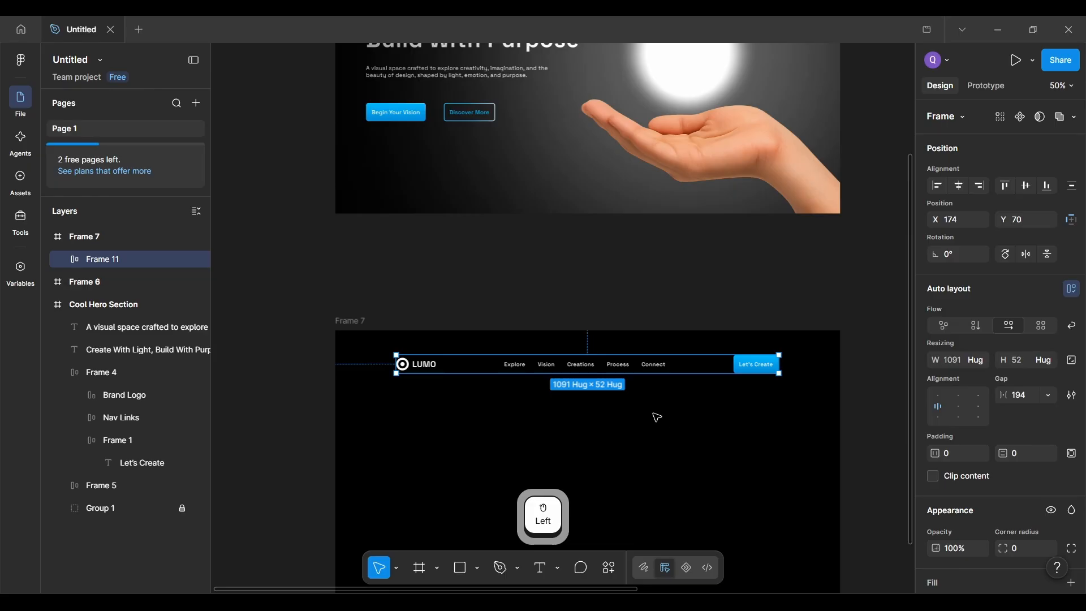
pyautogui.scroll(5, 574, 412)
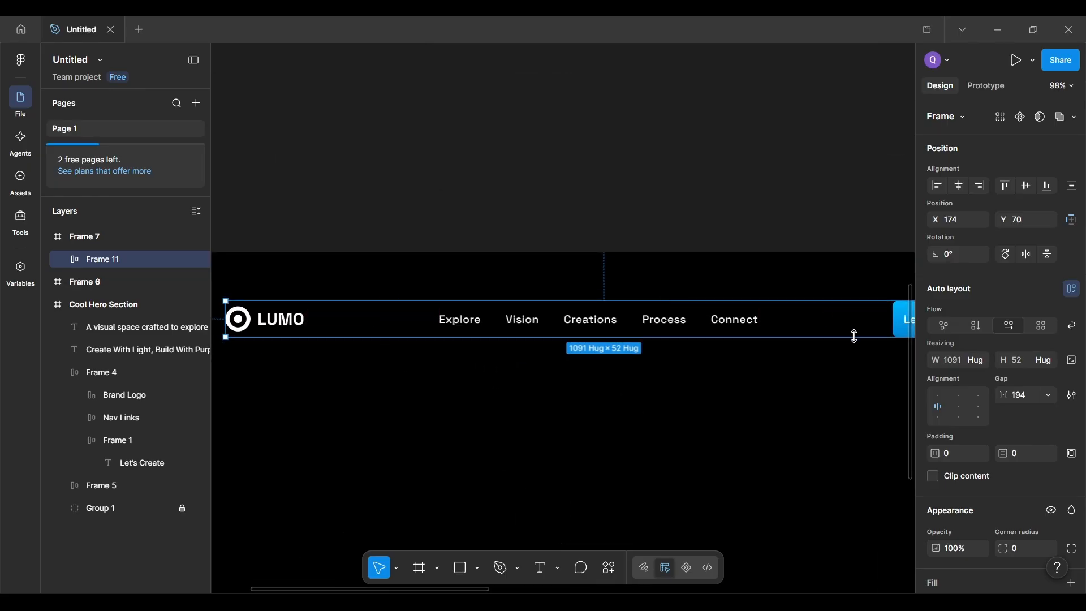
pyautogui.scroll(1, 827, 319)
pyautogui.scroll(-5, 828, 320)
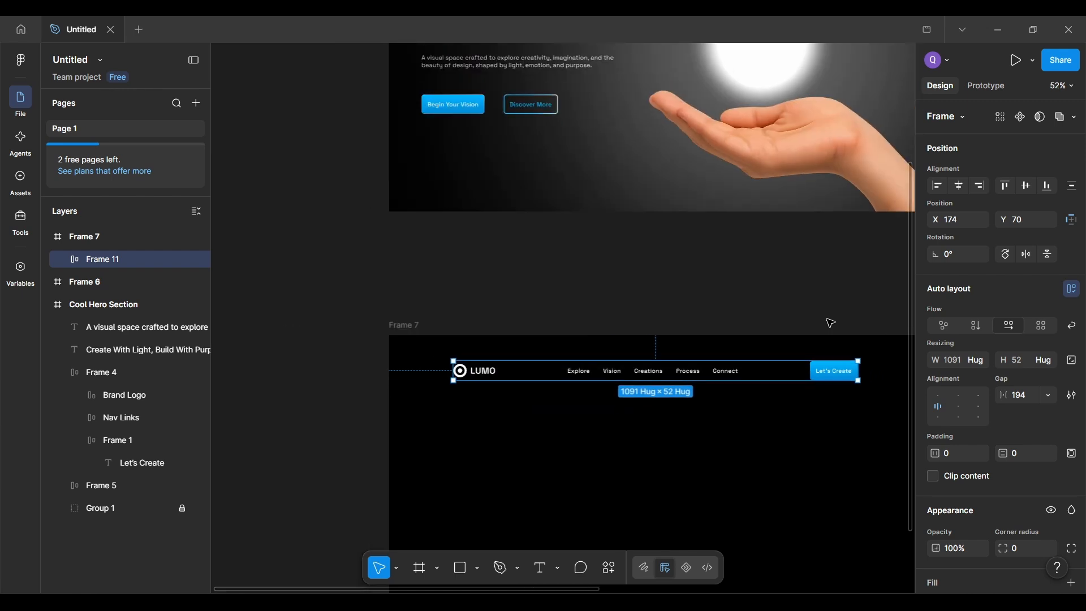
pyautogui.scroll(5, 829, 320)
pyautogui.scroll(3, 829, 320)
pyautogui.click(725, 168)
pyautogui.scroll(5, 724, 168)
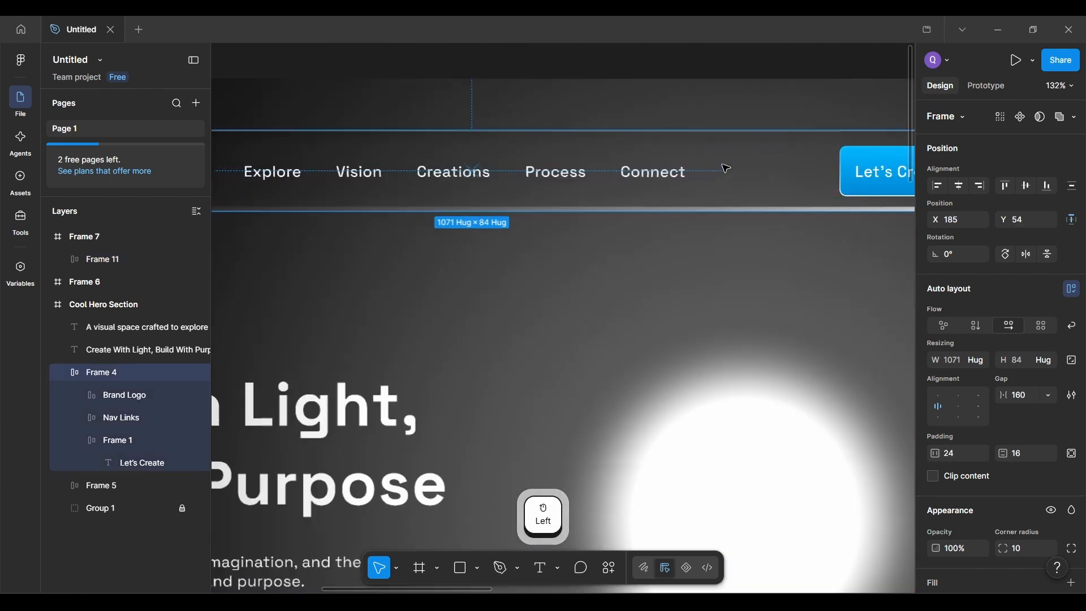
pyautogui.scroll(-6, 724, 168)
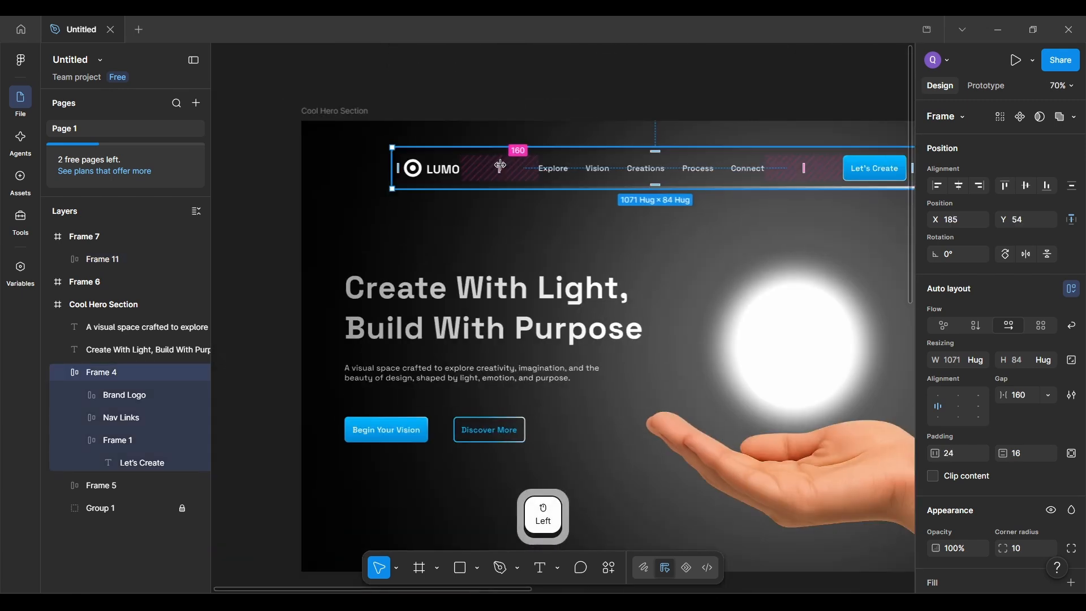
pyautogui.scroll(5, 500, 165)
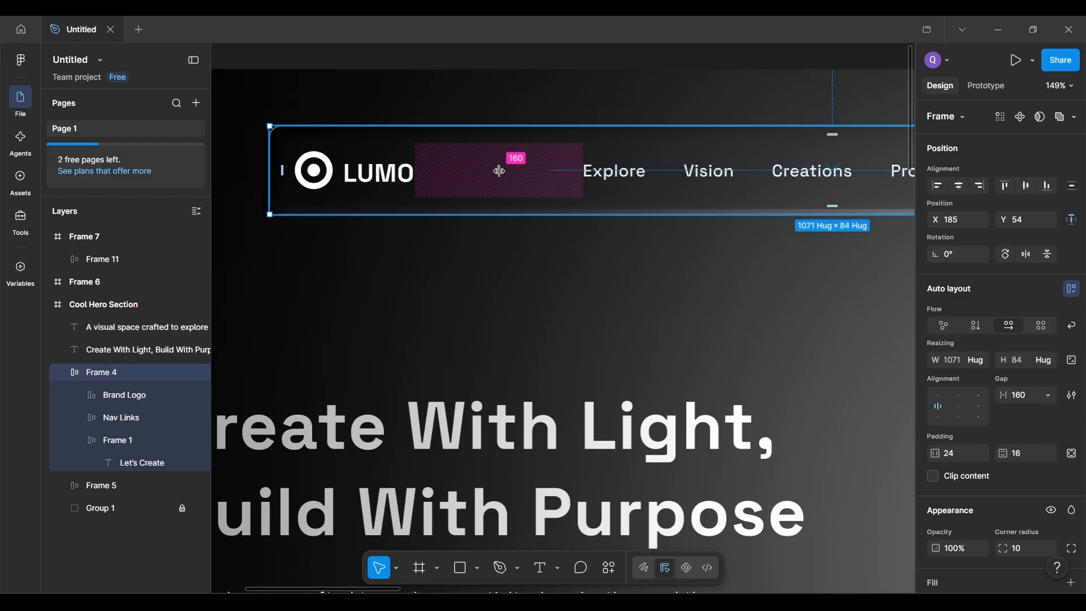
pyautogui.hscroll(5, 500, 171)
pyautogui.scroll(1, 499, 171)
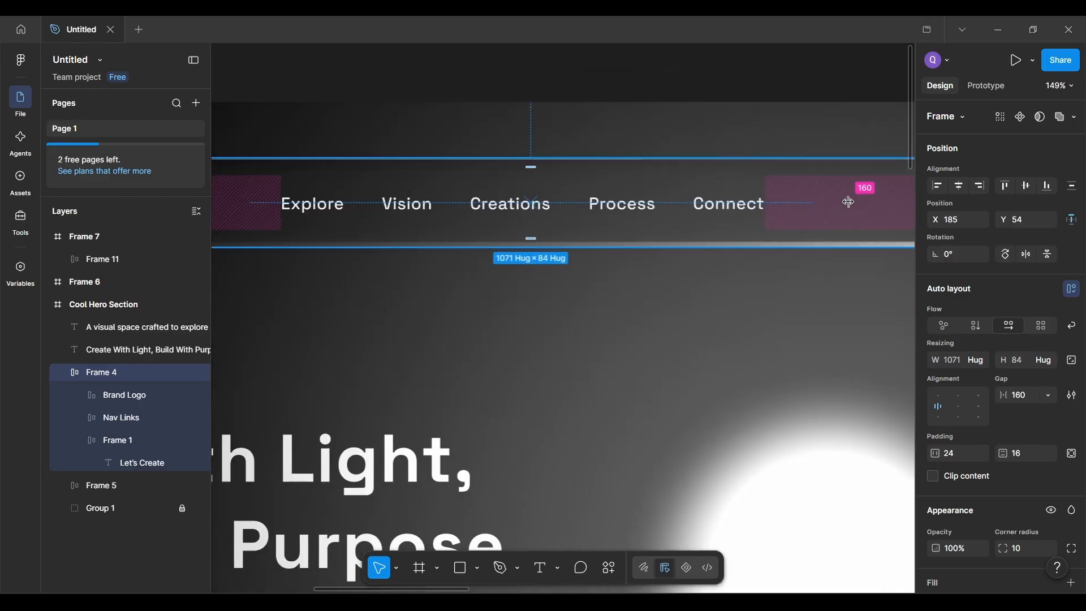
pyautogui.scroll(-7, 848, 202)
pyautogui.scroll(-5, 849, 204)
pyautogui.scroll(1, 851, 205)
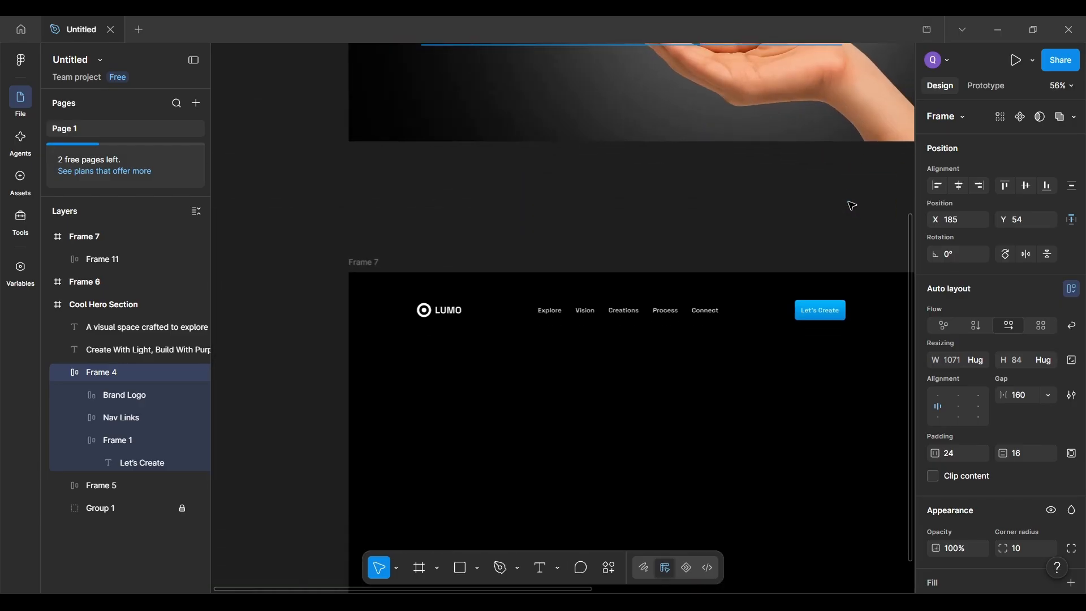
pyautogui.scroll(3, 851, 205)
pyautogui.scroll(-4, 851, 206)
# Step: Set the auto layout gap of Frame 7's navigation bar to 160
pyautogui.click(764, 302)
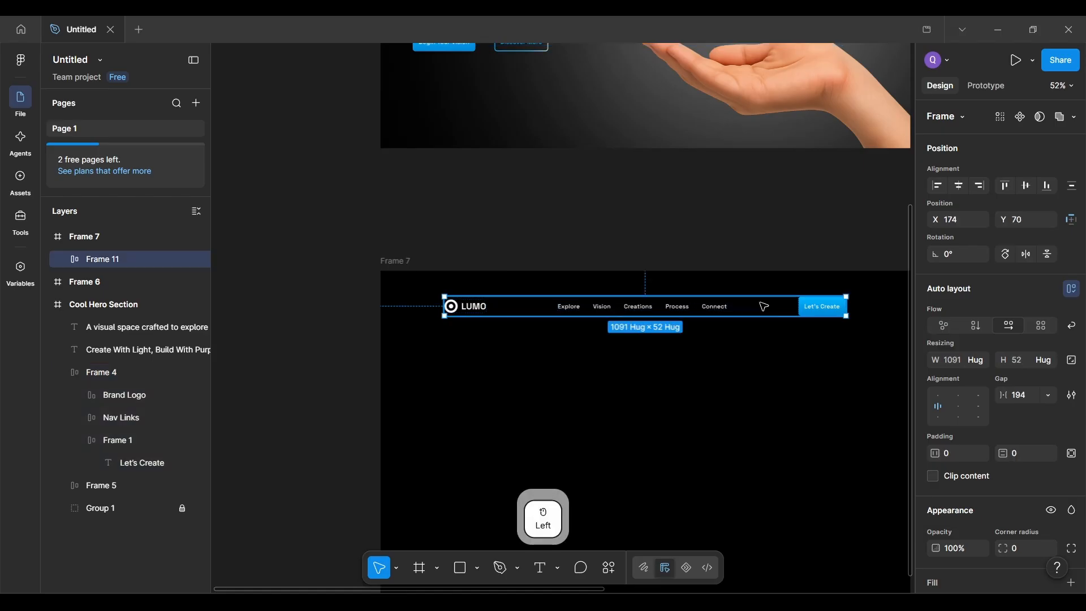
pyautogui.hotkey('shift', '2')
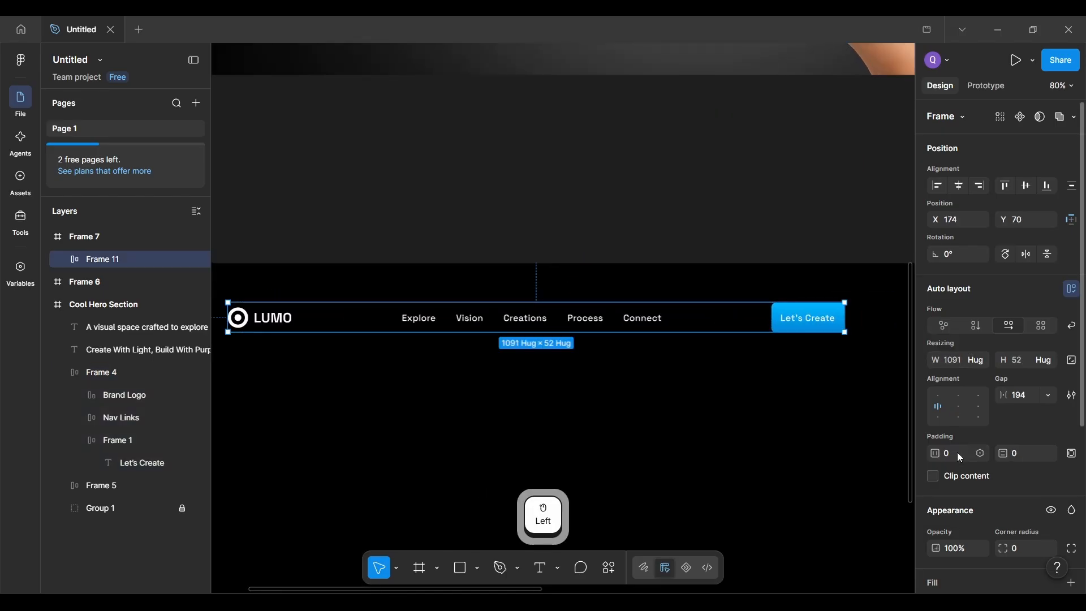
pyautogui.hotkey('ctrl', 'alt')
pyautogui.hotkey('ctrl', 'alt', 'F4')
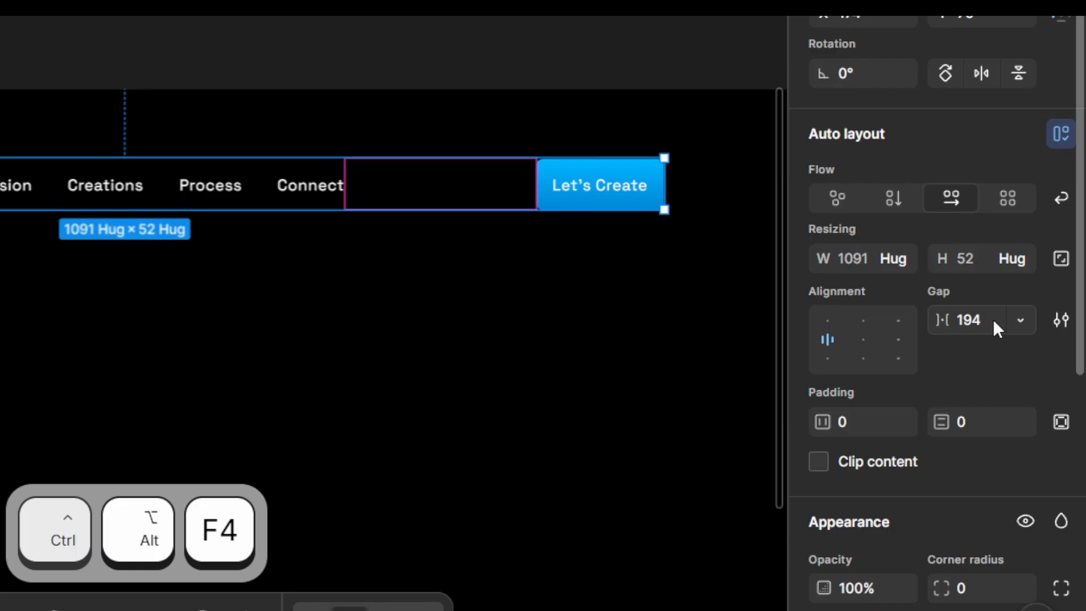
pyautogui.click(994, 321)
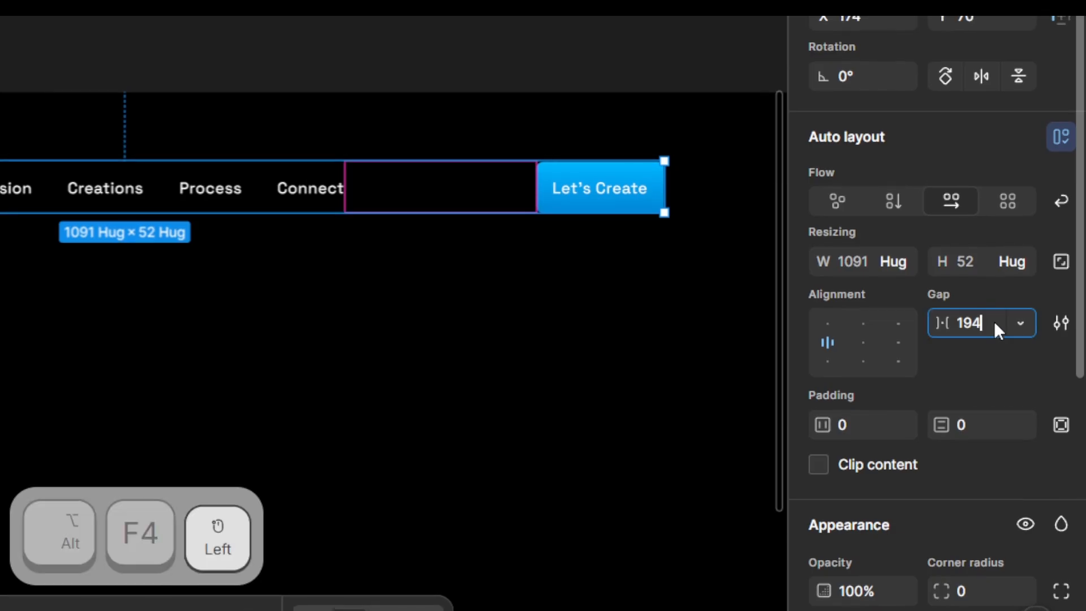
pyautogui.click(993, 321)
pyautogui.write('160')
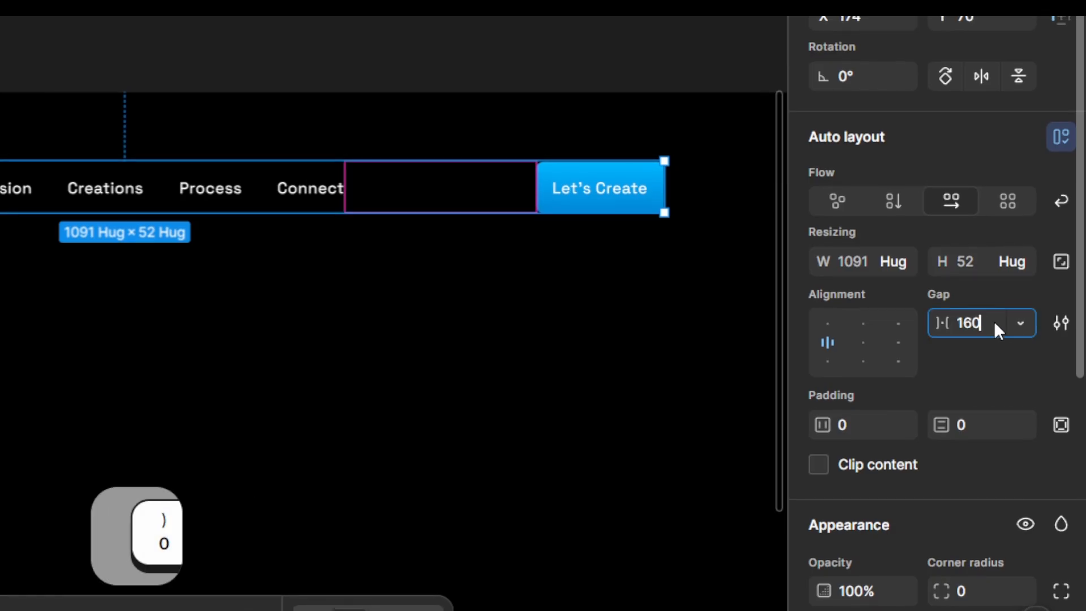
pyautogui.press('Return')
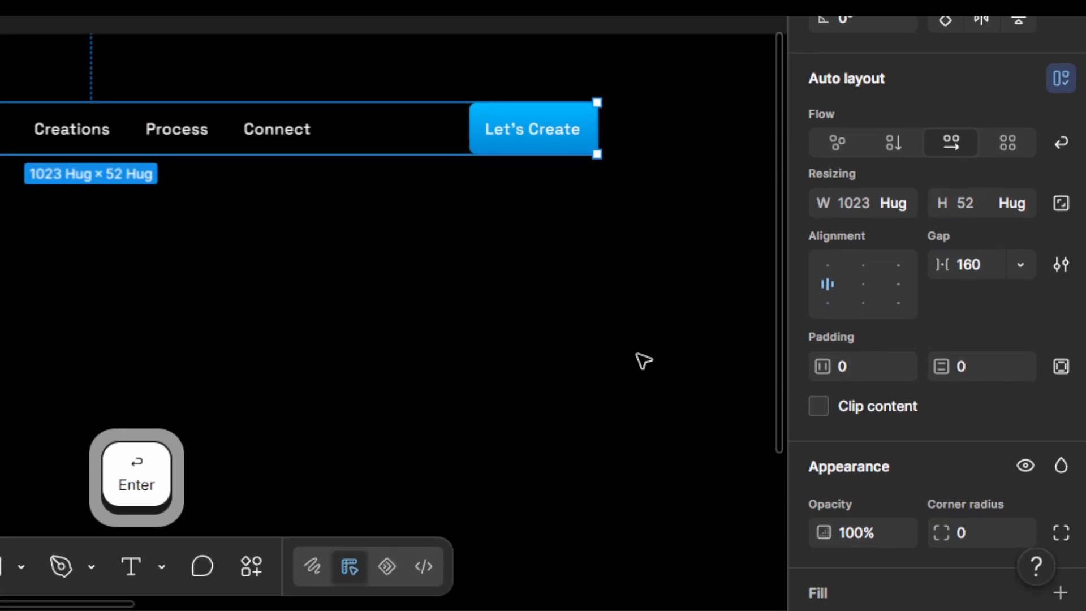
pyautogui.hotkey('ctrl', 'alt', 'F4')
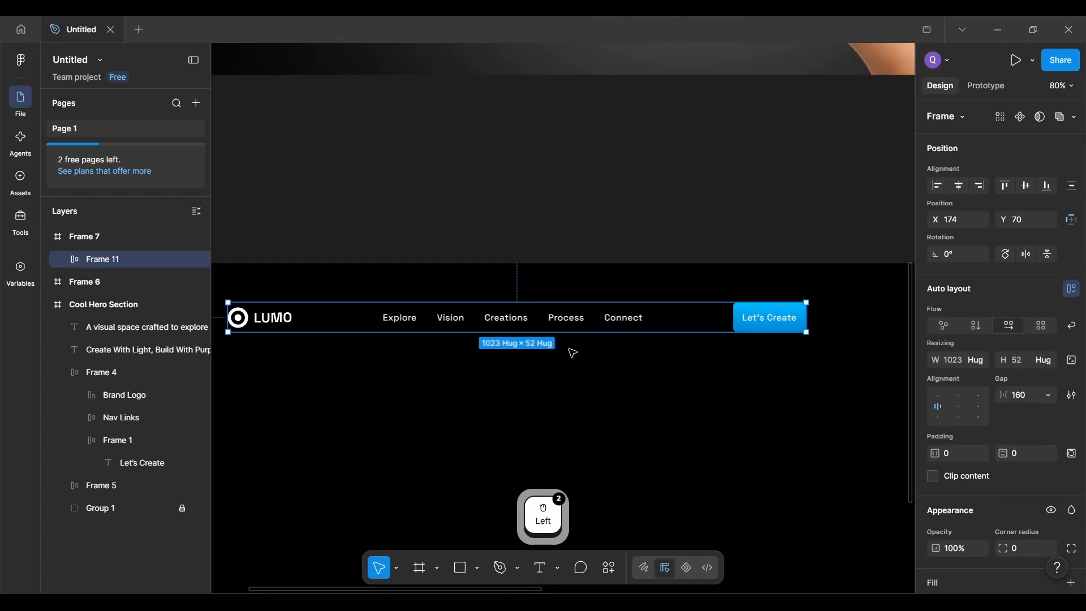
# Step: Centre the navigation bar horizontally within Frame 7
pyautogui.scroll(-2, 550, 340)
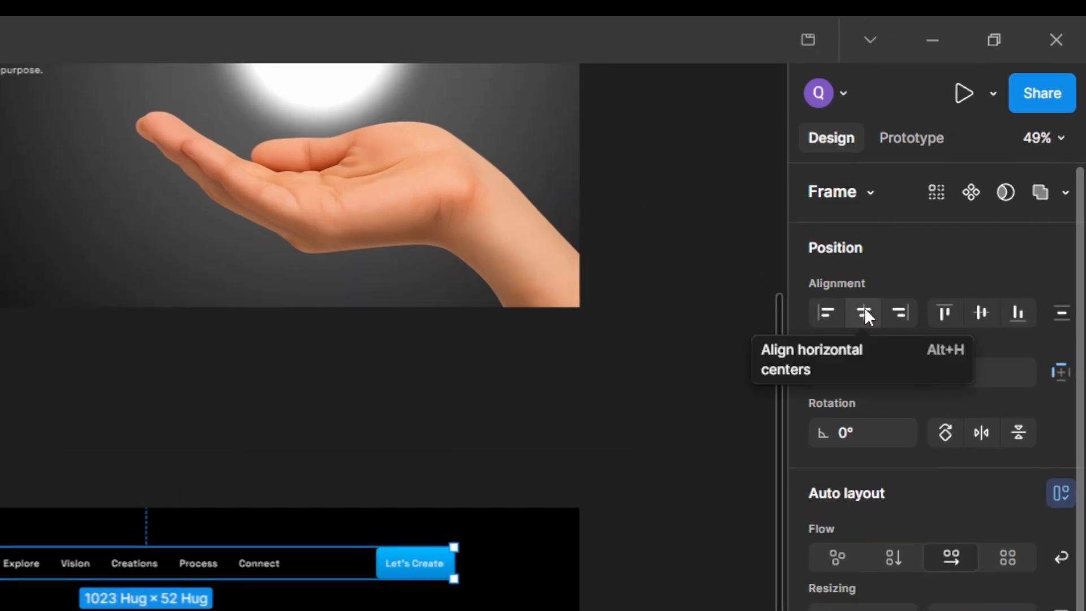
pyautogui.click(862, 311)
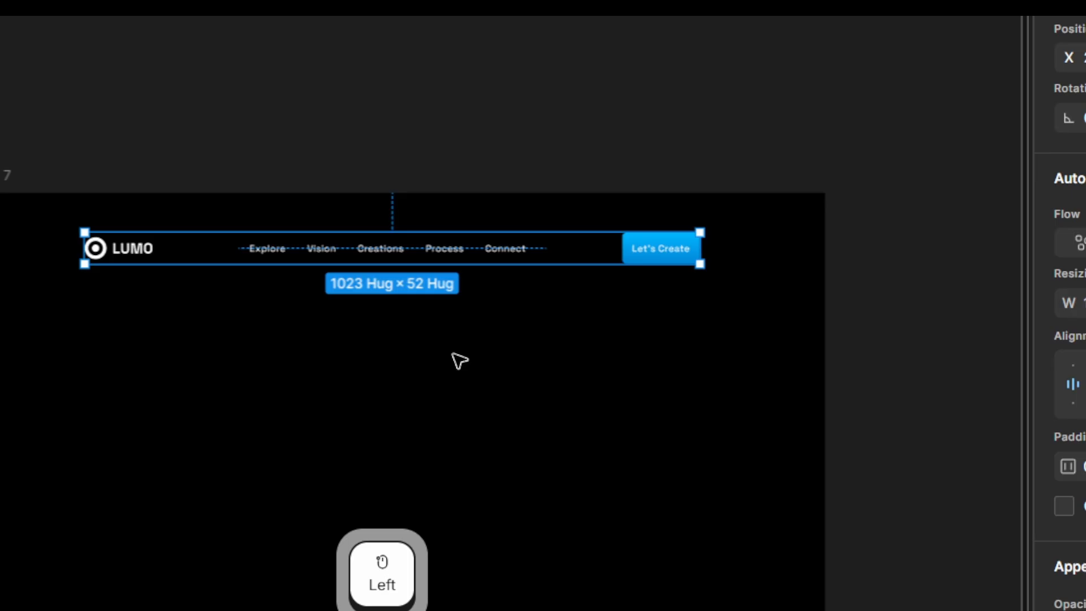
pyautogui.scroll(2, 217, 473)
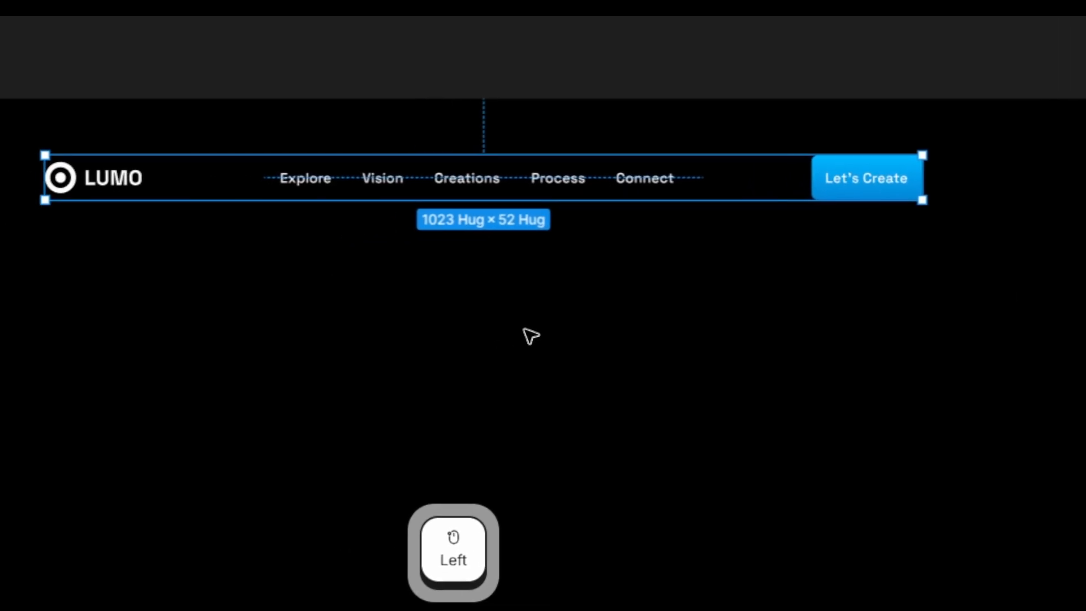
pyautogui.hotkey('ctrl', 'alt', 'F4')
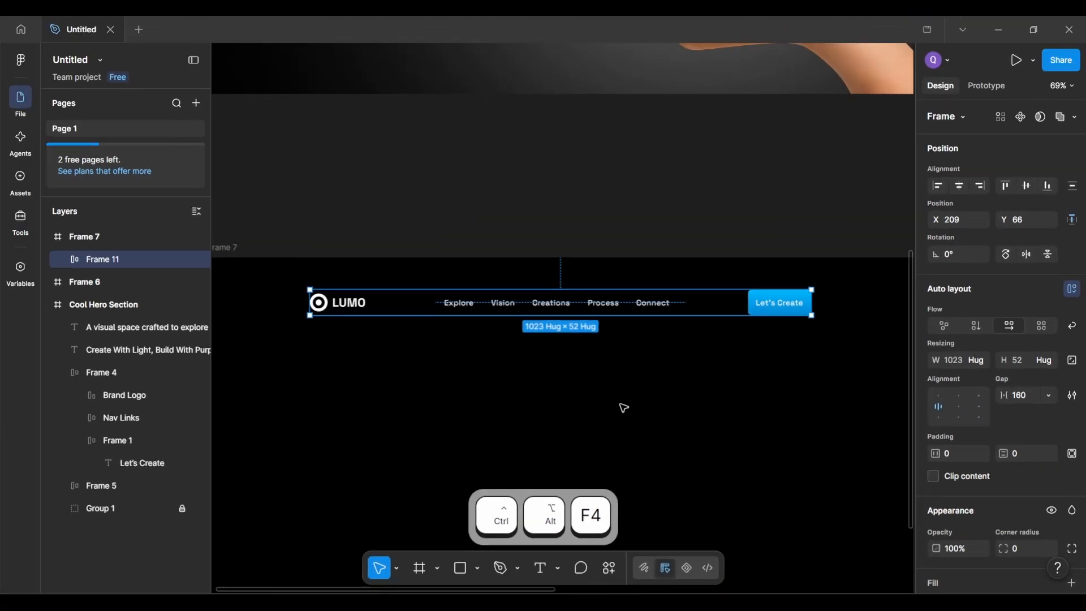
pyautogui.scroll(-2, 661, 456)
pyautogui.scroll(4, 660, 456)
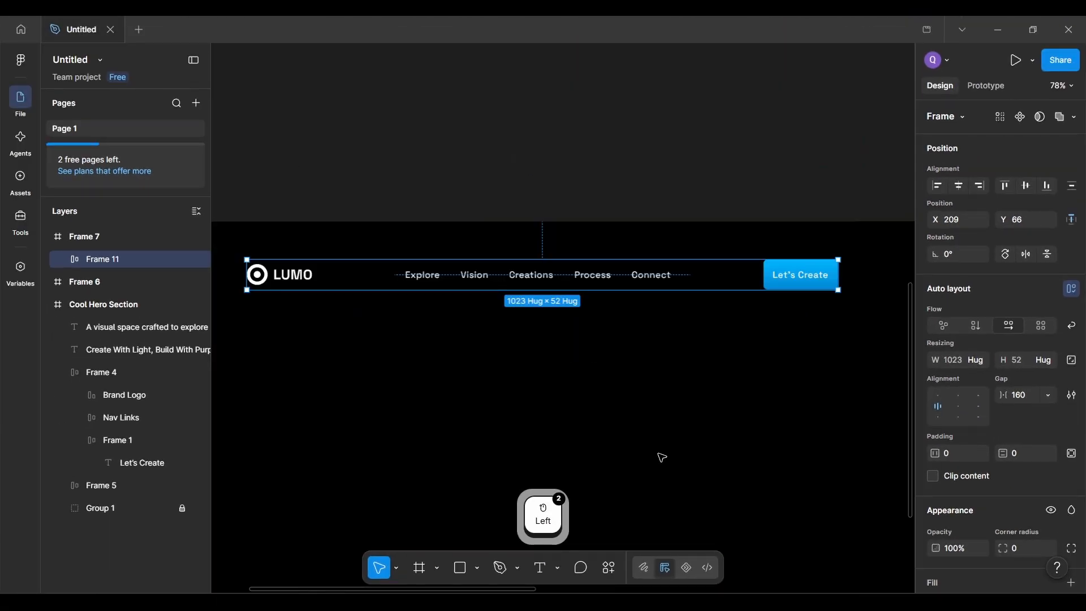
# Step: Examine the auto layout padding of the navigation bar in Cool Hero Section, at its sides and above and below its content
pyautogui.scroll(-4, 661, 455)
pyautogui.scroll(2, 662, 457)
pyautogui.scroll(5, 662, 456)
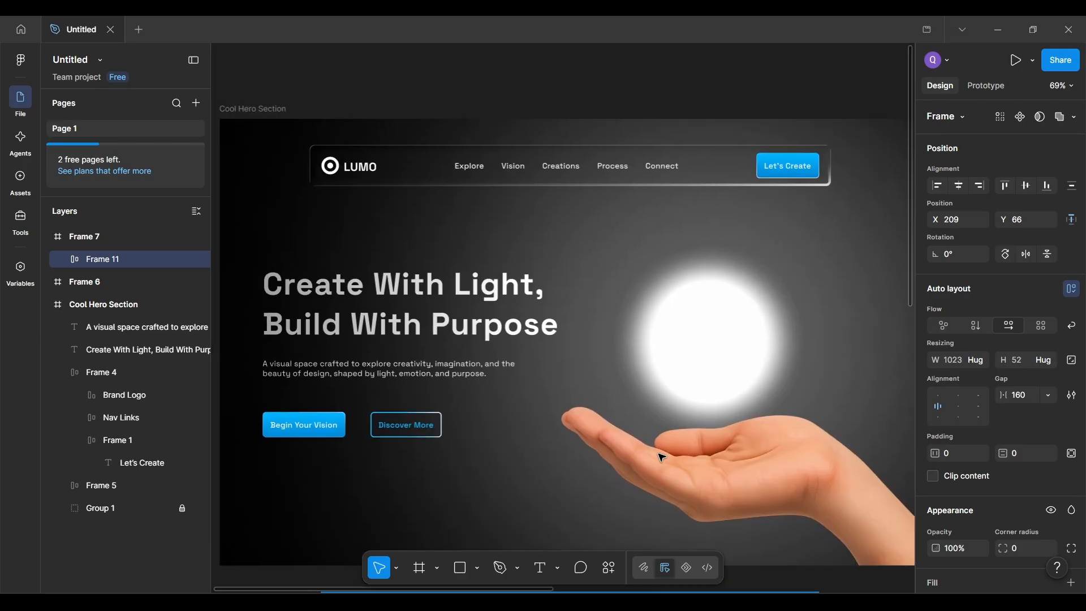
pyautogui.click(543, 180)
pyautogui.scroll(8, 543, 180)
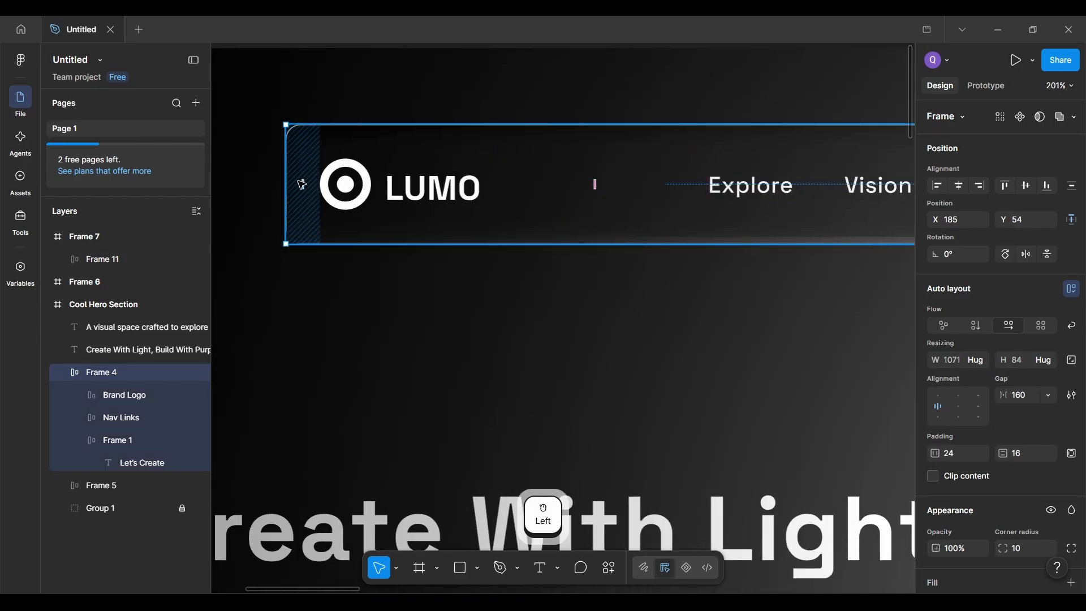
pyautogui.scroll(-5, 304, 185)
pyautogui.scroll(5, 537, 218)
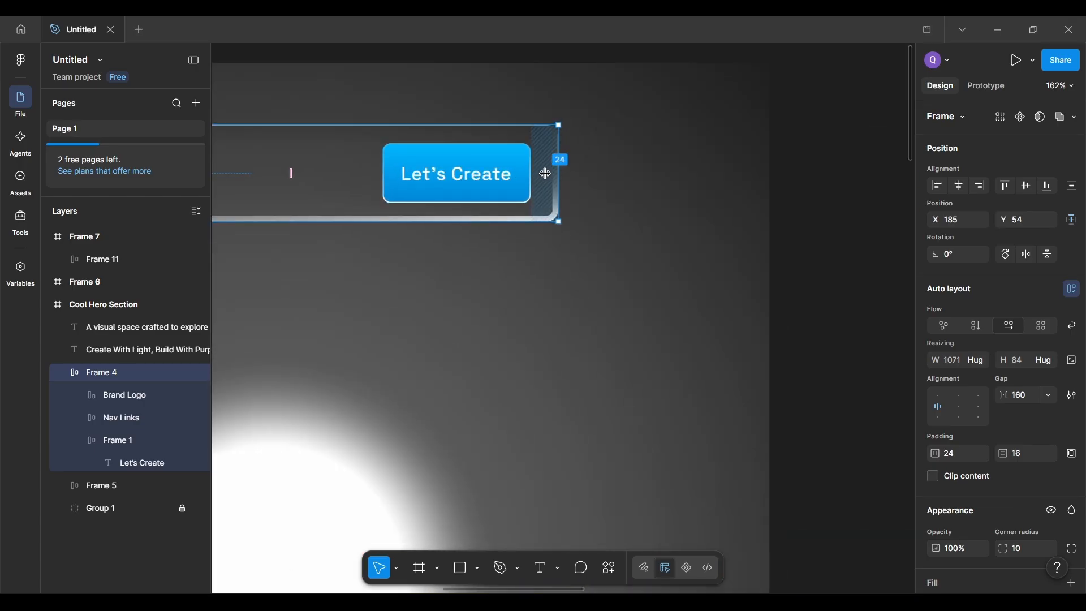
pyautogui.hscroll(-5, 545, 173)
pyautogui.scroll(-5, 546, 174)
pyautogui.scroll(4, 549, 177)
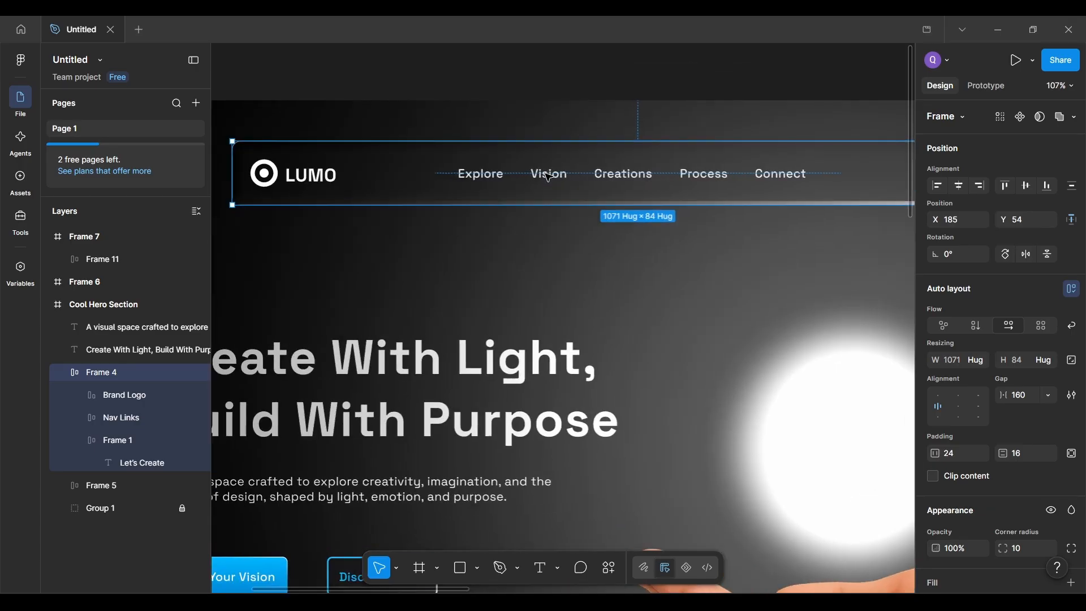
pyautogui.hscroll(3, 548, 177)
pyautogui.scroll(2, 551, 192)
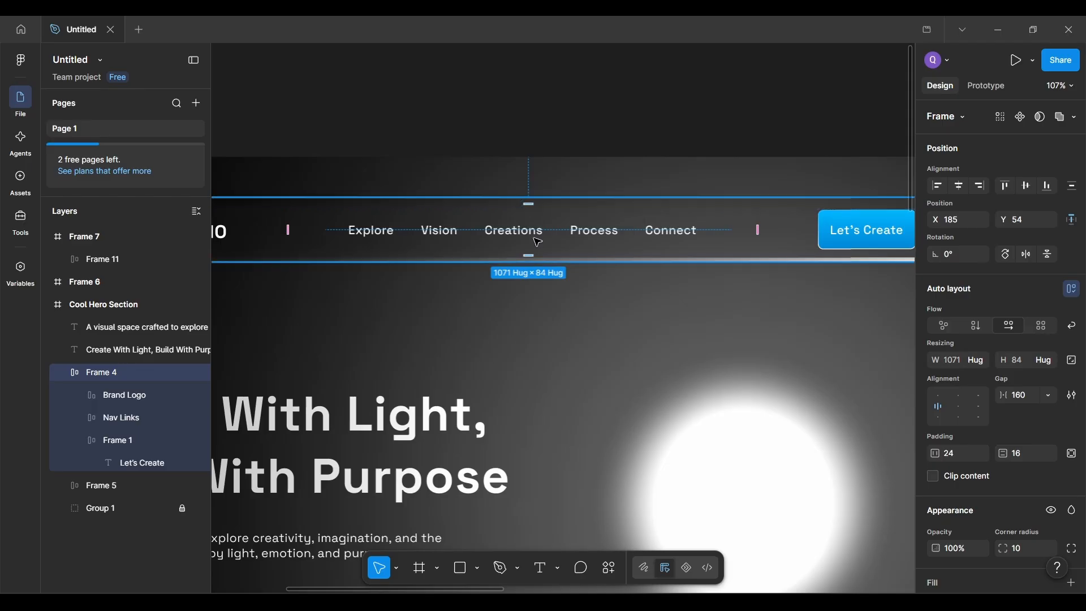
pyautogui.scroll(3, 535, 252)
pyautogui.scroll(-5, 529, 257)
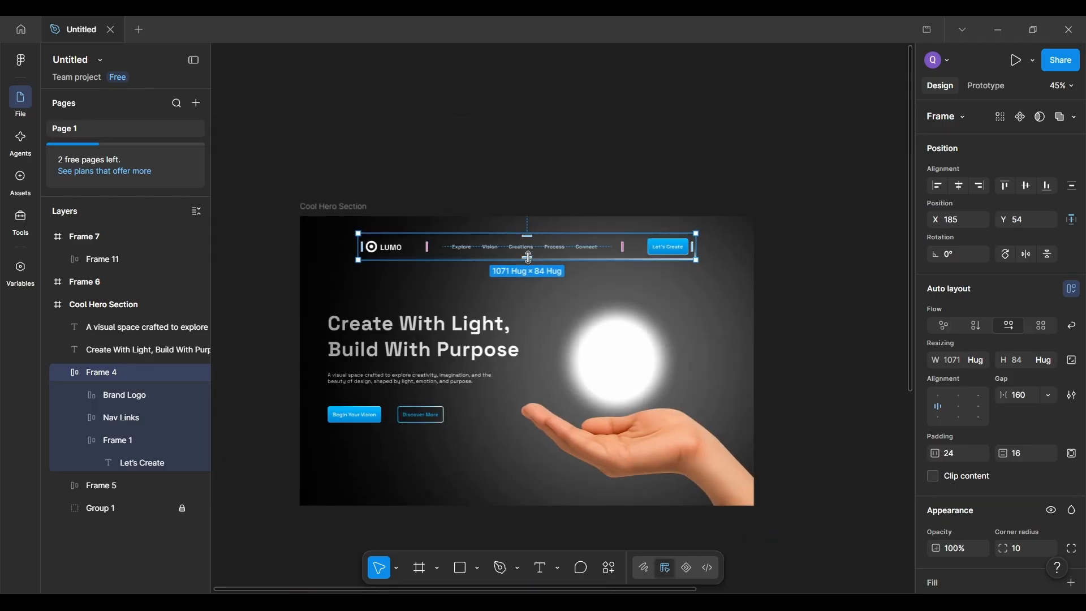
pyautogui.scroll(3, 529, 257)
pyautogui.hscroll(-3, 528, 257)
pyautogui.scroll(3, 469, 237)
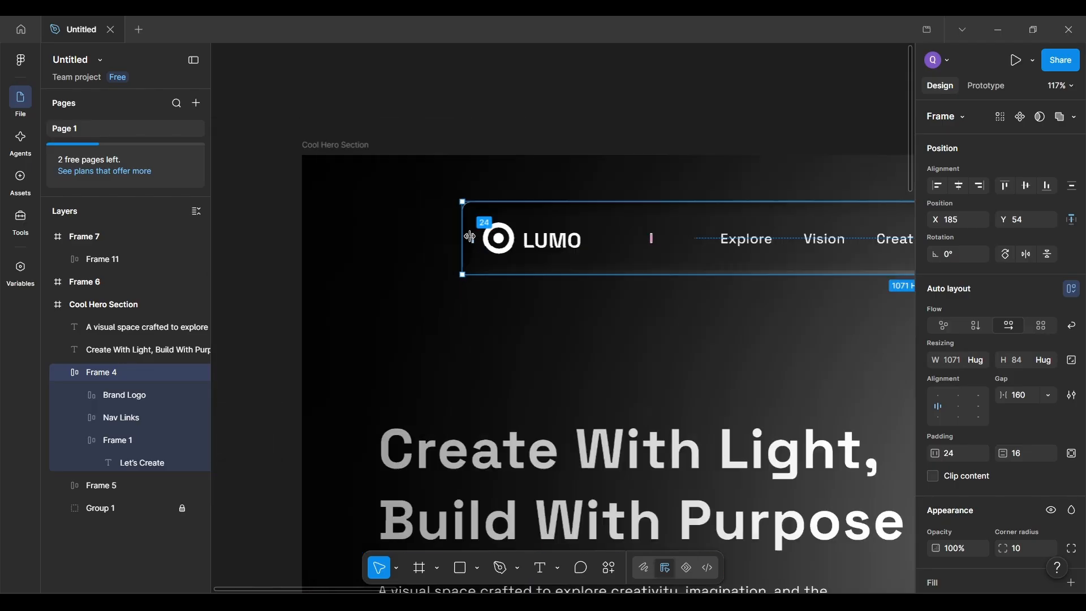
pyautogui.scroll(-5, 475, 241)
pyautogui.scroll(5, 475, 242)
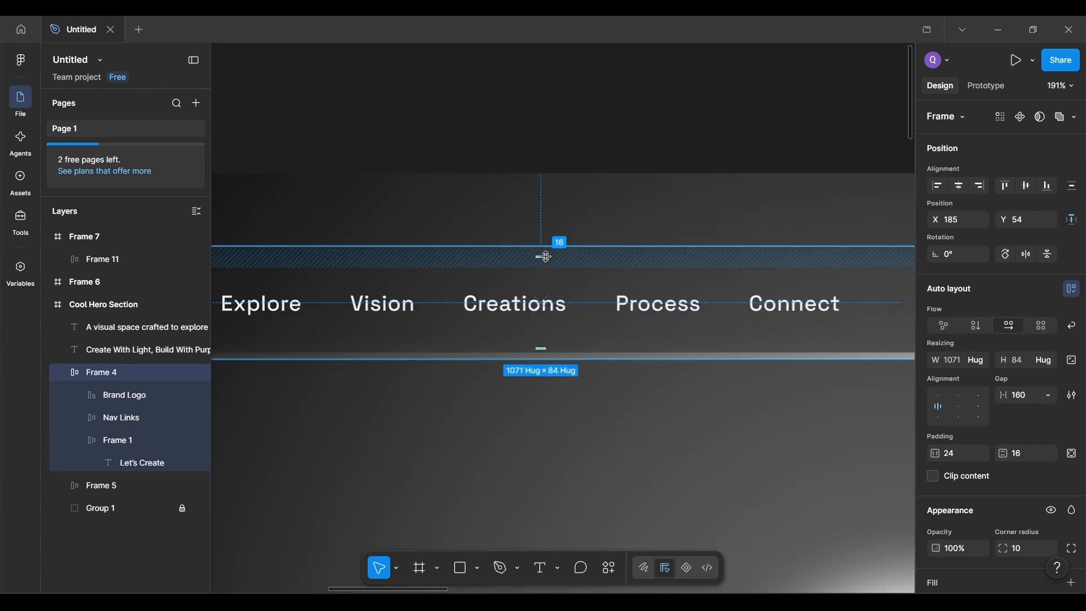
pyautogui.scroll(-8, 545, 257)
pyautogui.scroll(-2, 608, 313)
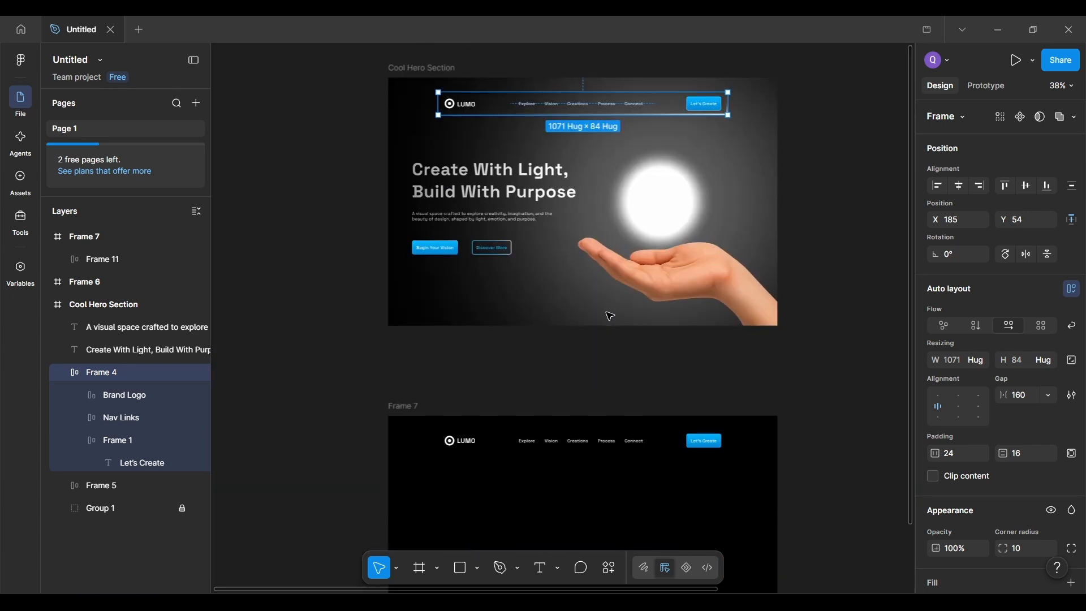
pyautogui.scroll(4, 610, 315)
pyautogui.scroll(-3, 608, 313)
# Step: Set the auto layout padding of Frame 7's navigation bar to 24 horizontally and 16 vertically
pyautogui.click(558, 380)
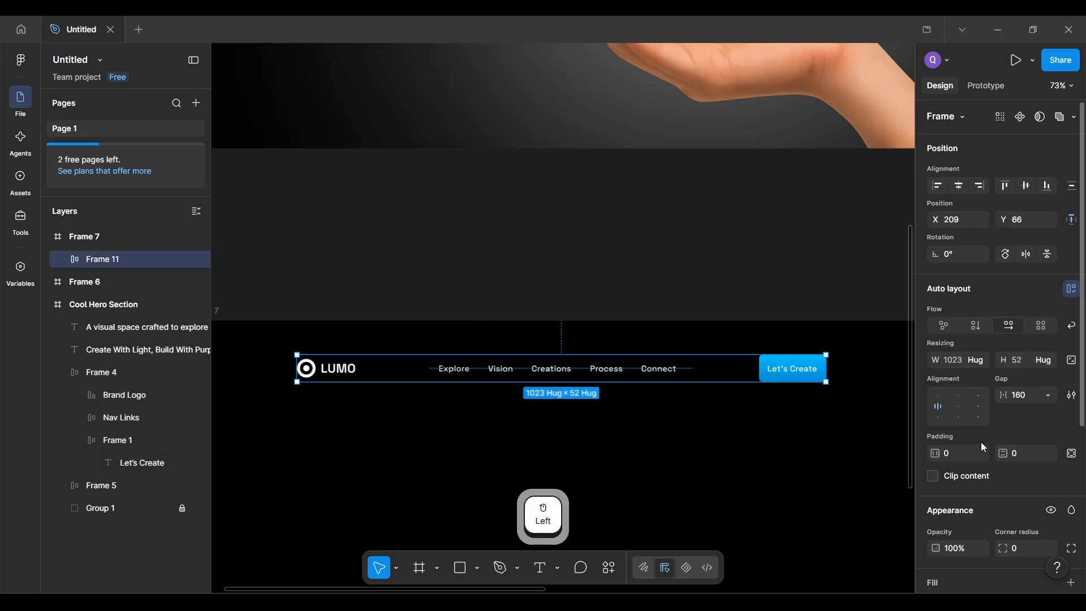
pyautogui.hotkey('ctrl', 'alt', 'F4')
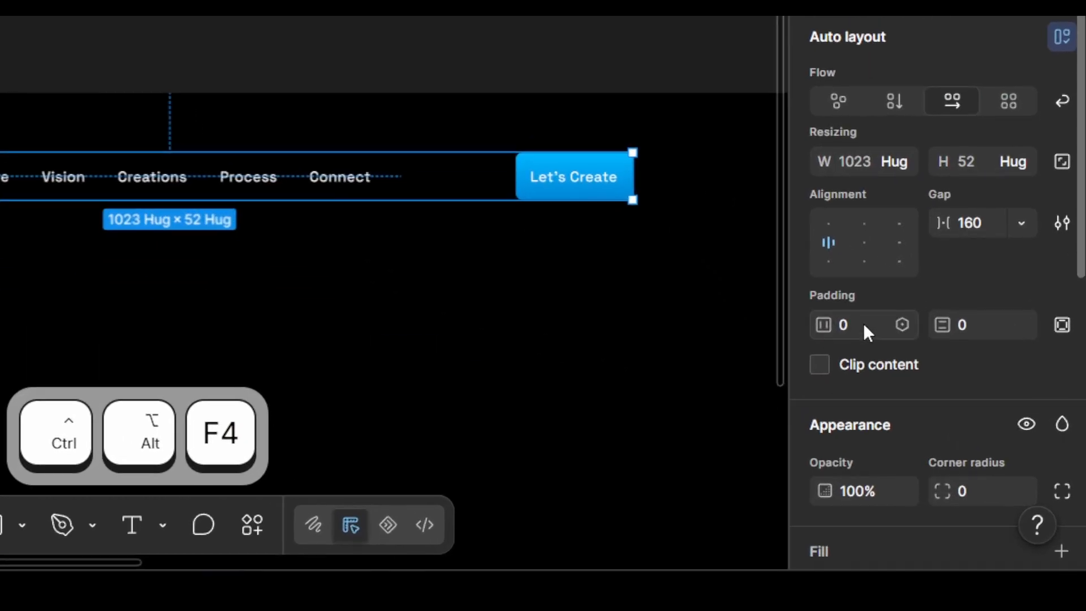
pyautogui.doubleClick(957, 451)
pyautogui.write('24')
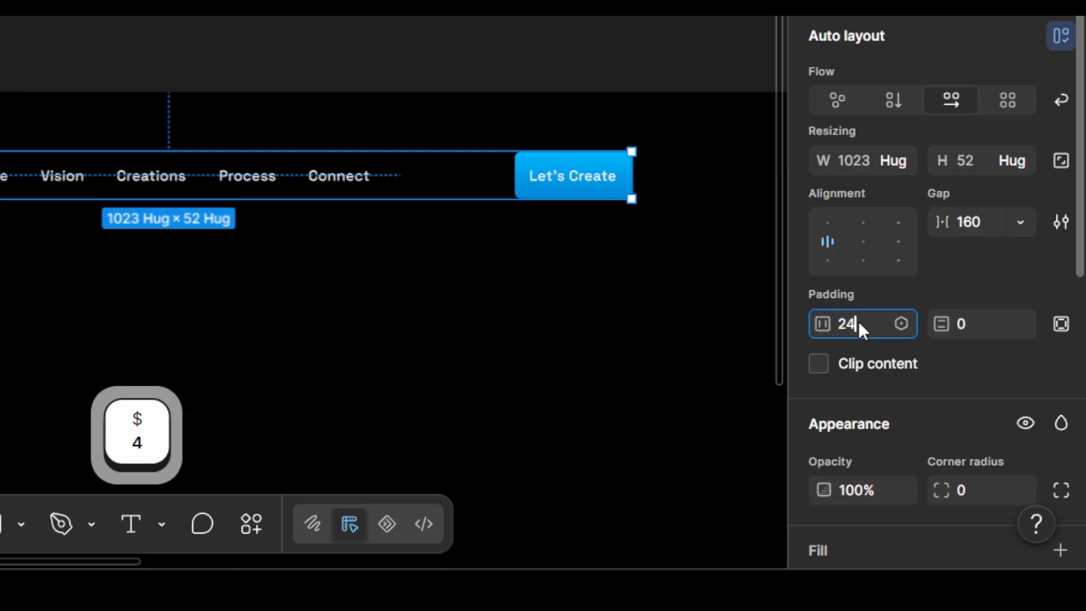
pyautogui.press('Return')
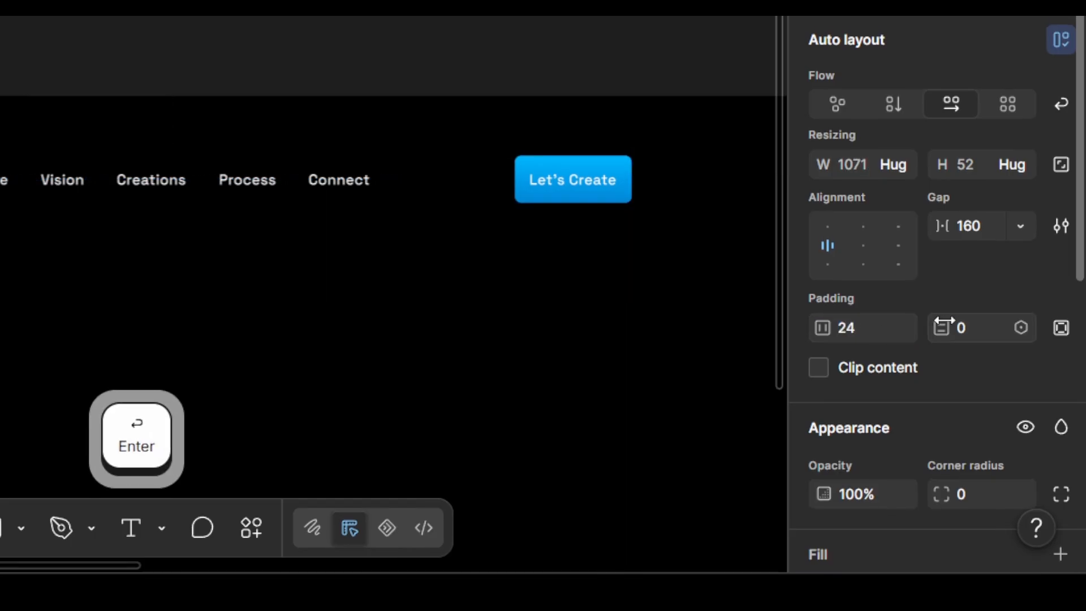
pyautogui.doubleClick(982, 333)
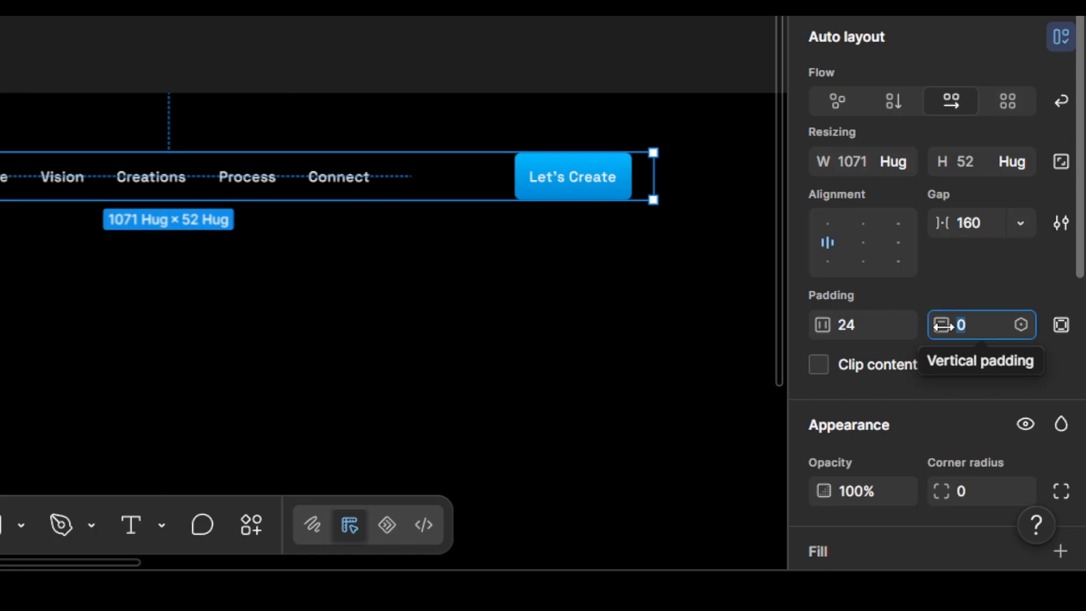
pyautogui.write('16')
pyautogui.press('Return')
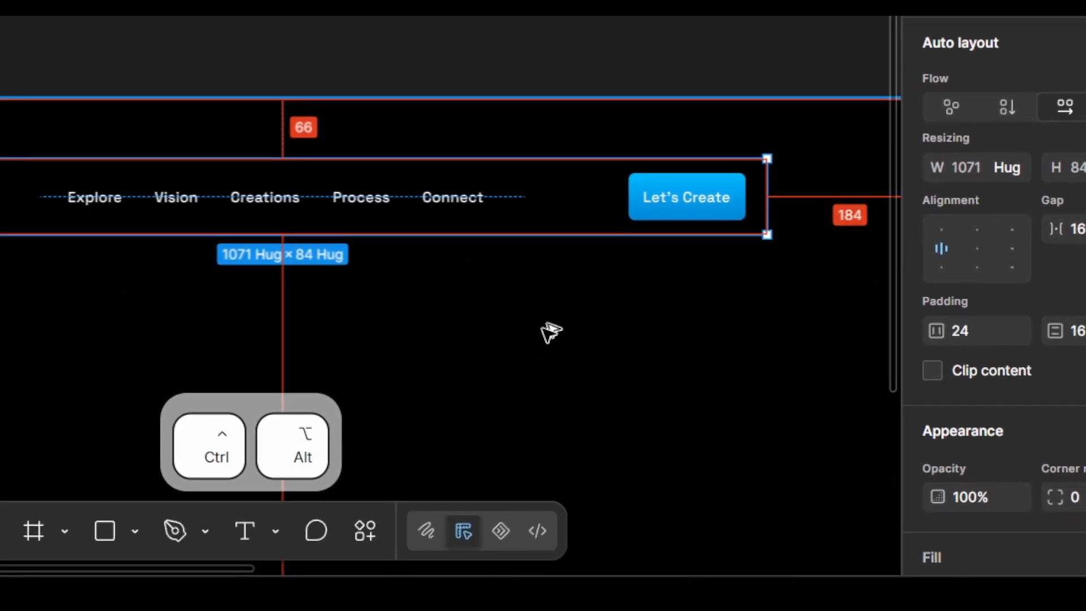
pyautogui.hotkey('ctrl', 'alt', 'F4')
pyautogui.click(534, 352)
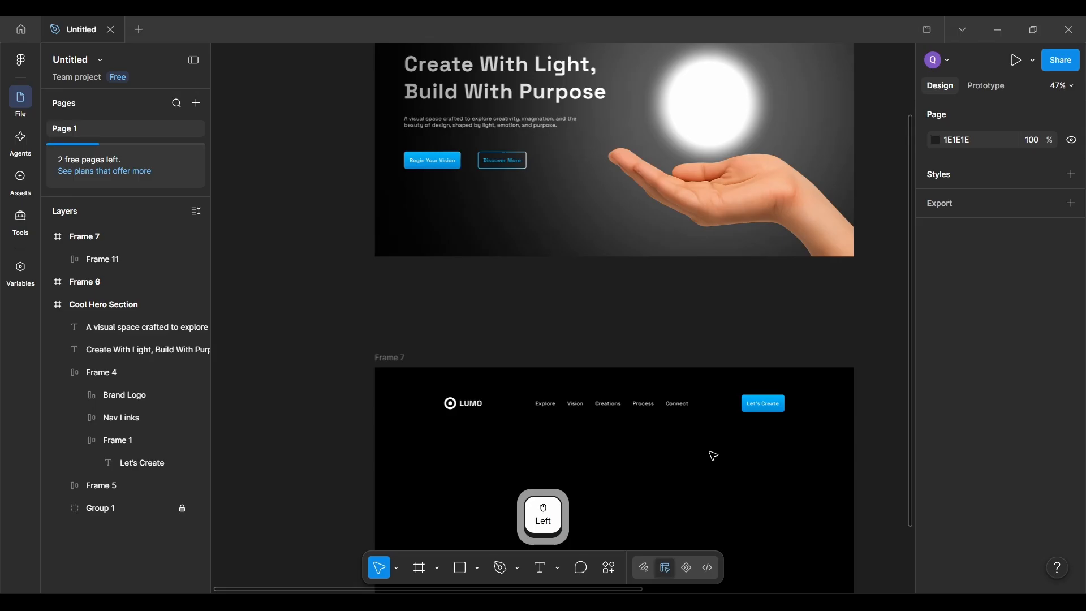
# Step: Compare the navigation bars of Frame 7 and Cool Hero Section, examining the reference's corner radius, stroke and effects
pyautogui.scroll(2, 710, 453)
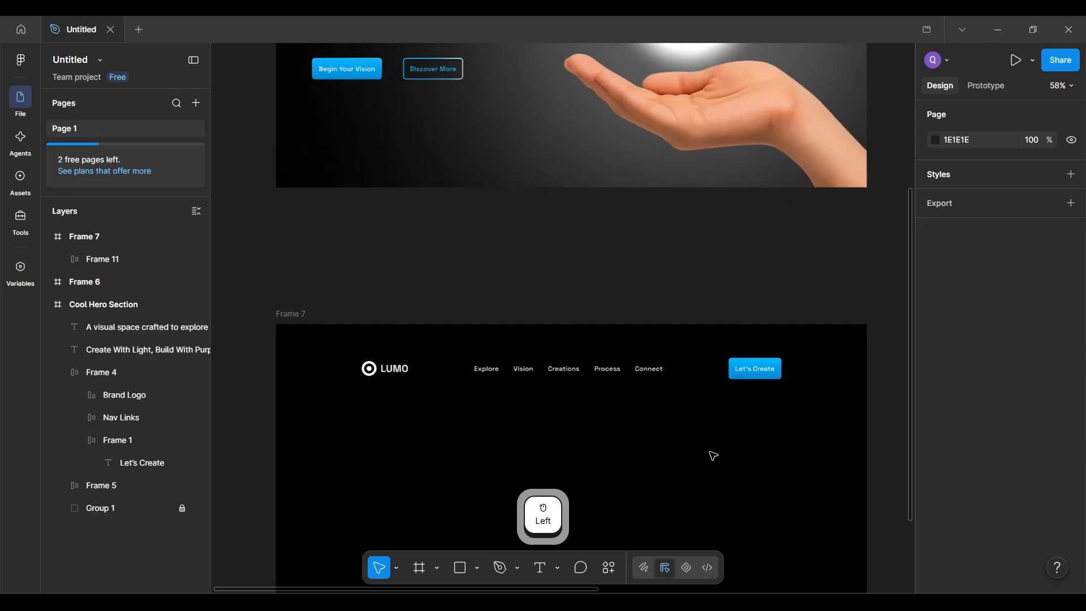
pyautogui.rightClick(711, 453)
pyautogui.click(626, 366)
pyautogui.click(627, 368)
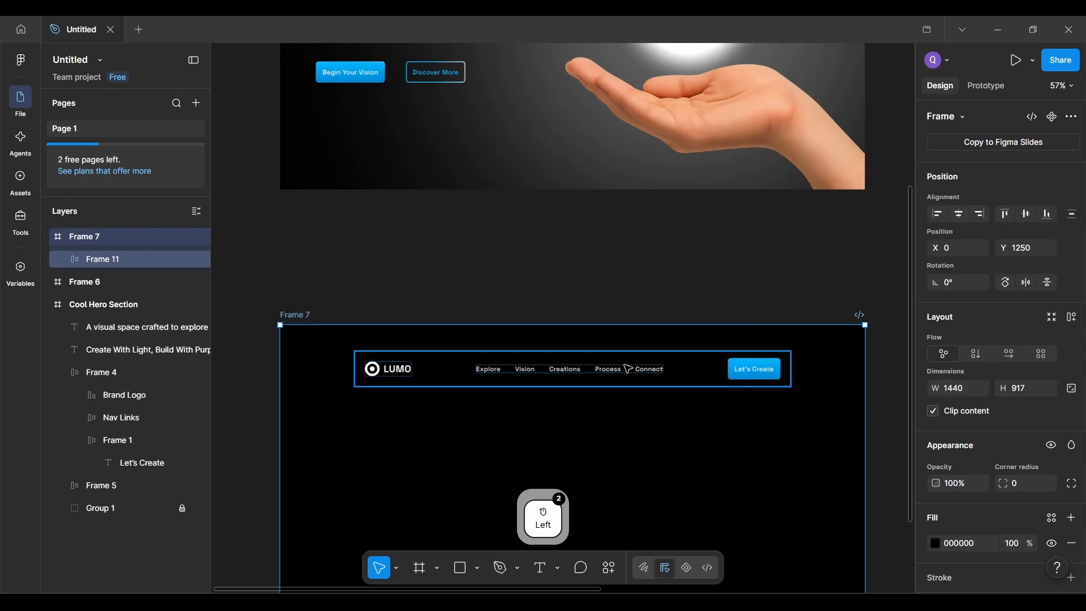
pyautogui.scroll(2, 615, 404)
pyautogui.scroll(10, 593, 366)
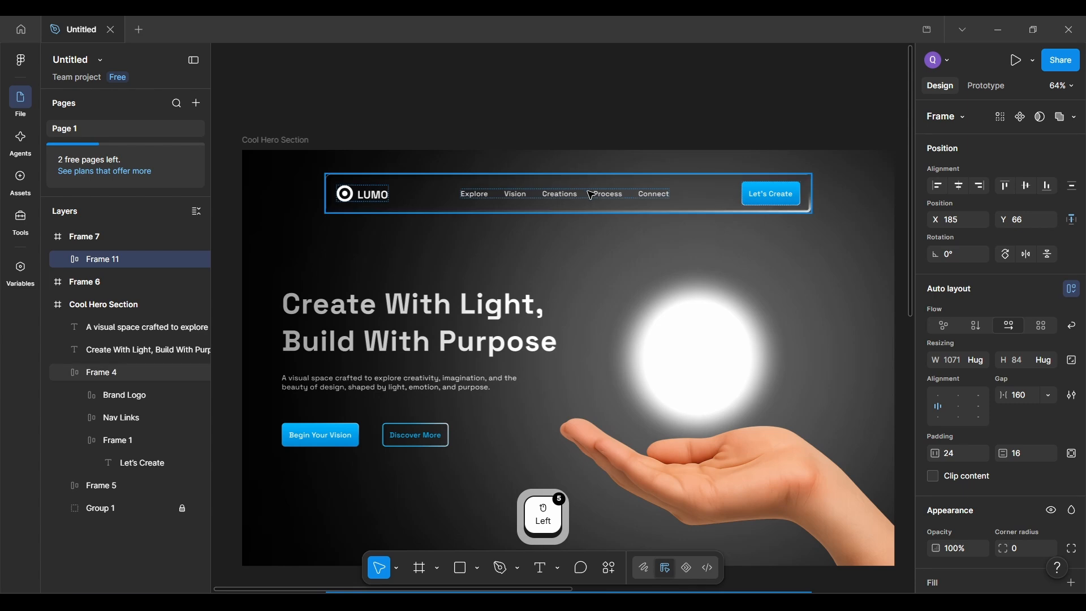
pyautogui.doubleClick(443, 243)
pyautogui.scroll(3, 445, 243)
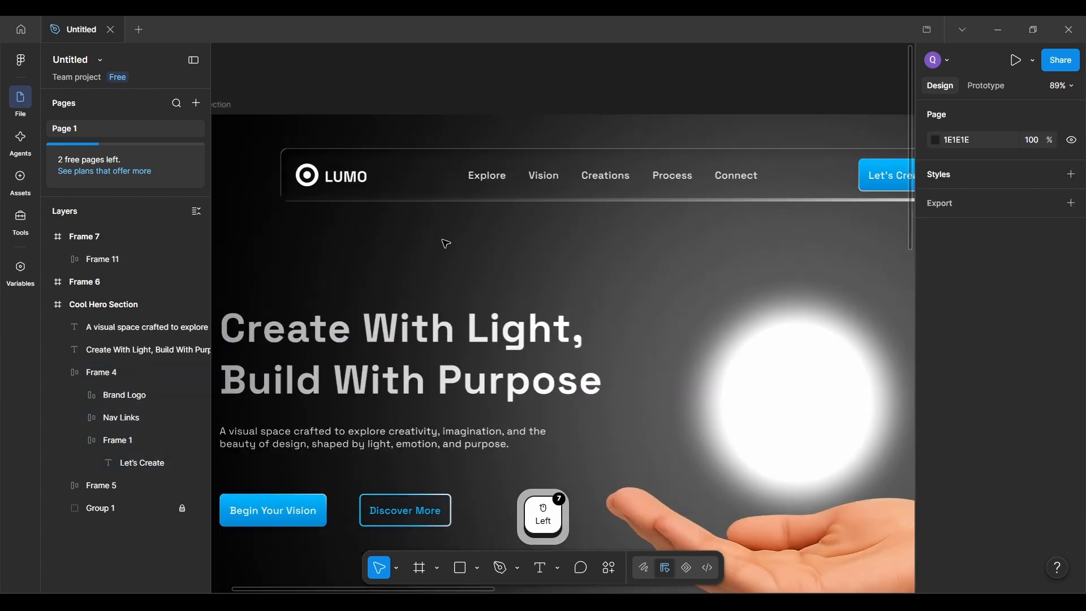
pyautogui.scroll(2, 410, 202)
pyautogui.click(468, 150)
pyautogui.scroll(-4, 468, 150)
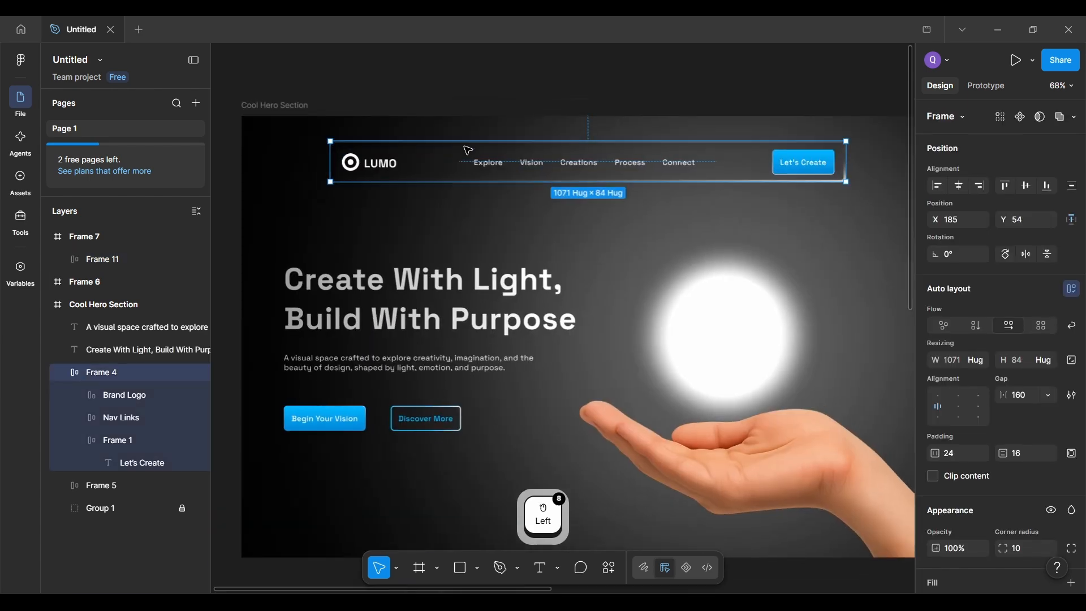
pyautogui.click(505, 213)
pyautogui.click(458, 172)
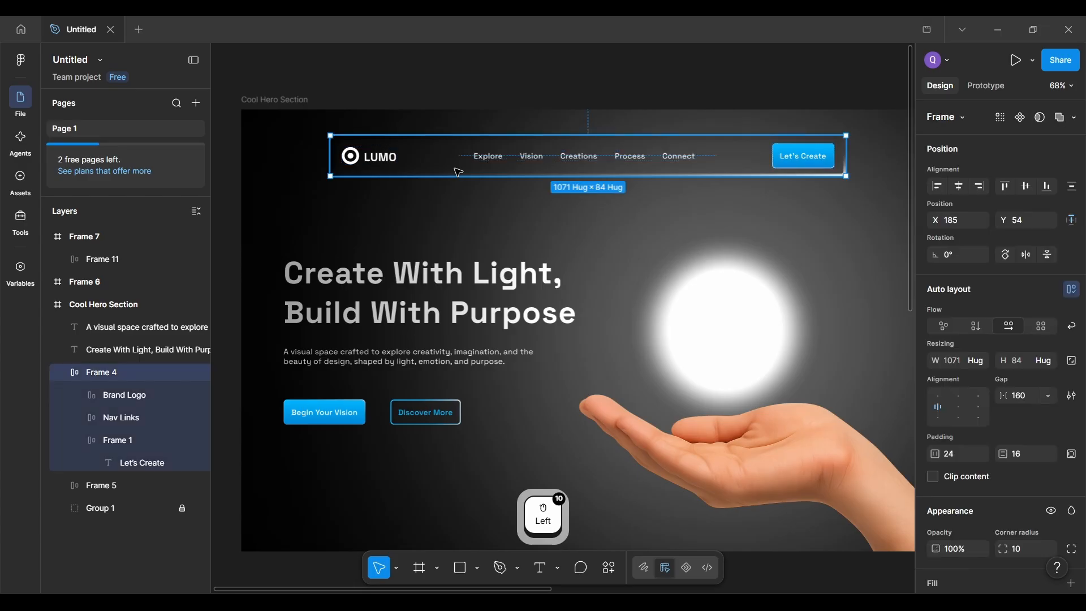
pyautogui.scroll(-3, 1023, 478)
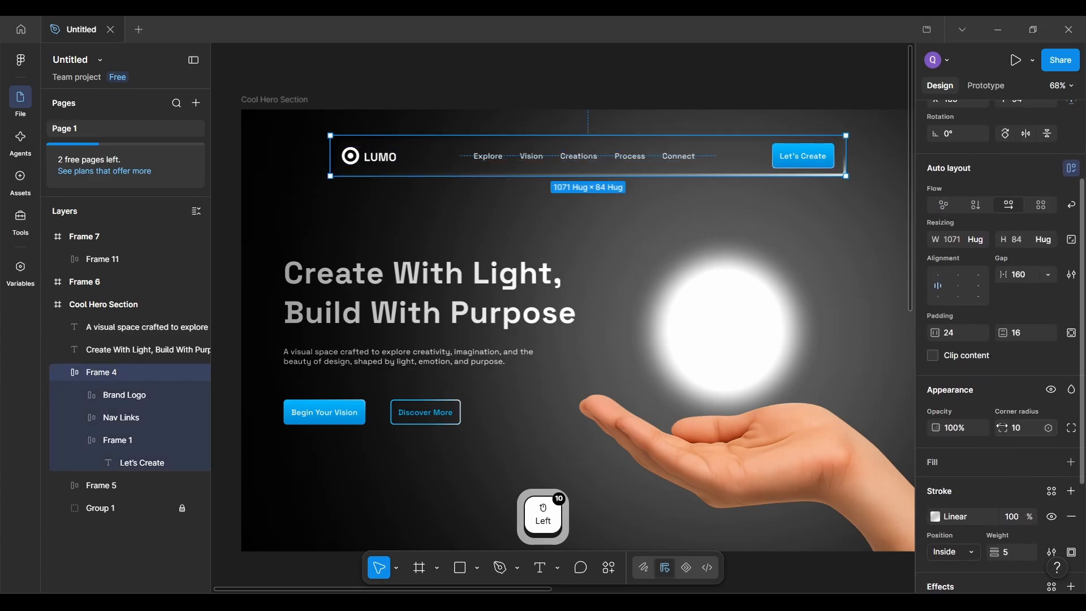
pyautogui.scroll(-4, 1001, 339)
pyautogui.scroll(-5, 758, 436)
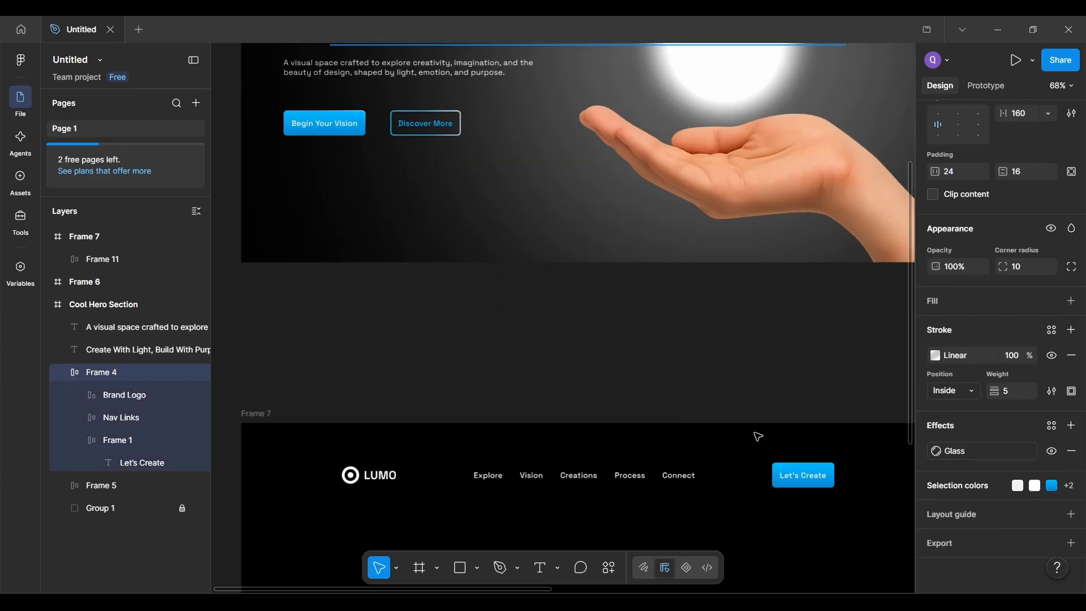
pyautogui.scroll(-3, 758, 436)
# Step: Add a Glass effect to the navigation bar in Frame 7
pyautogui.click(691, 319)
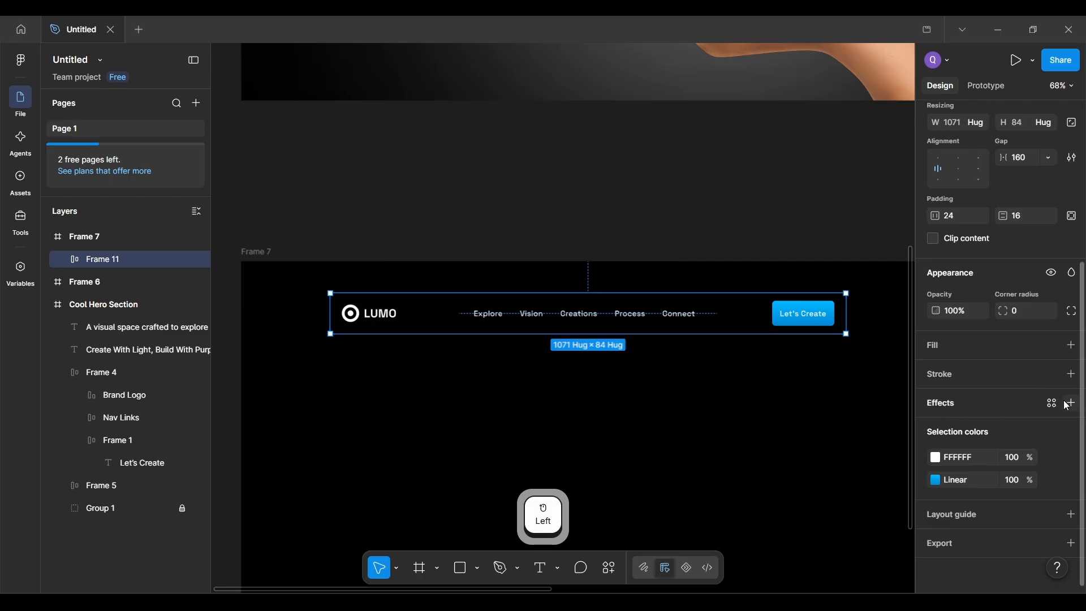
pyautogui.click(750, 418)
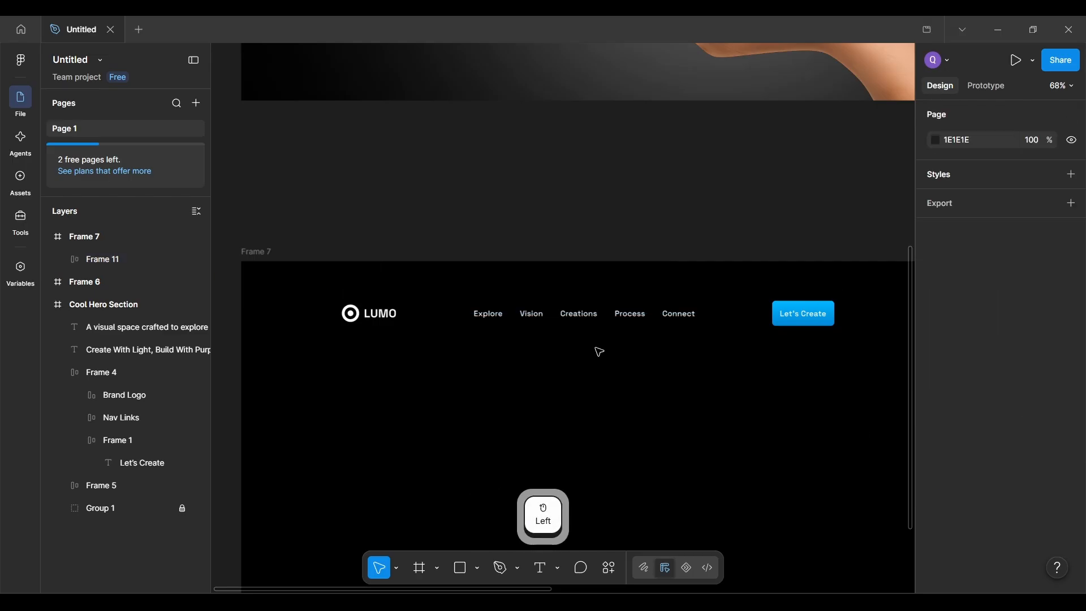
pyautogui.click(571, 322)
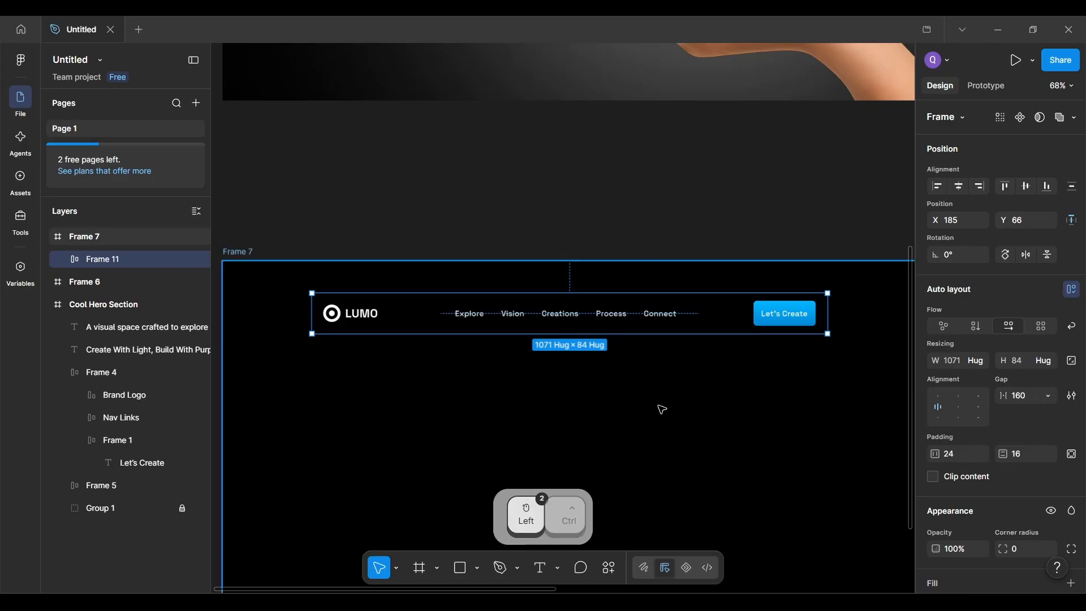
pyautogui.hotkey('ctrl', 'alt', 'F4')
pyautogui.scroll(-7, 919, 471)
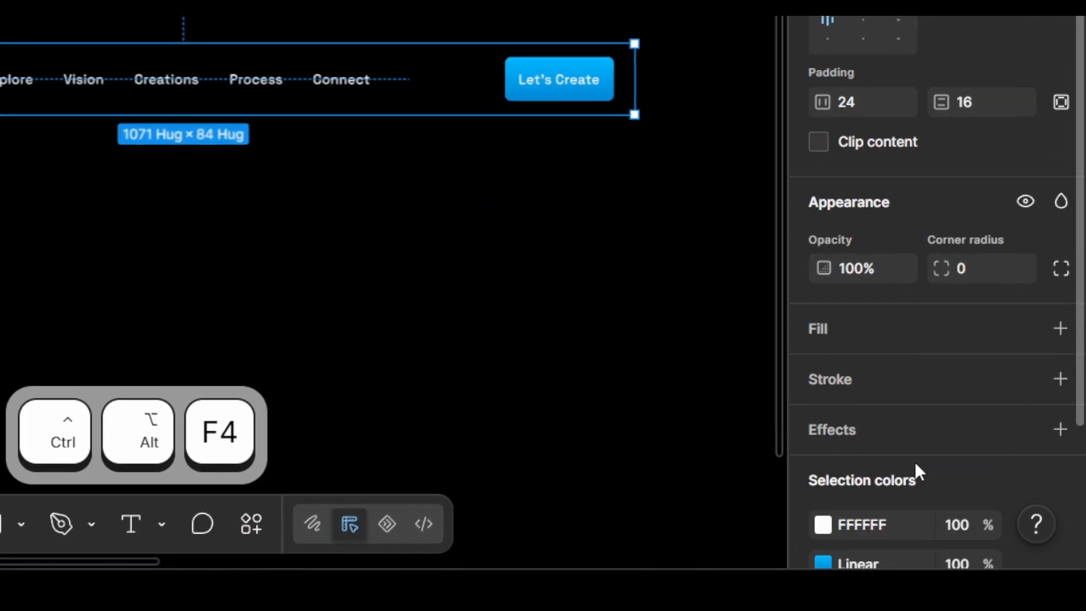
pyautogui.click(935, 317)
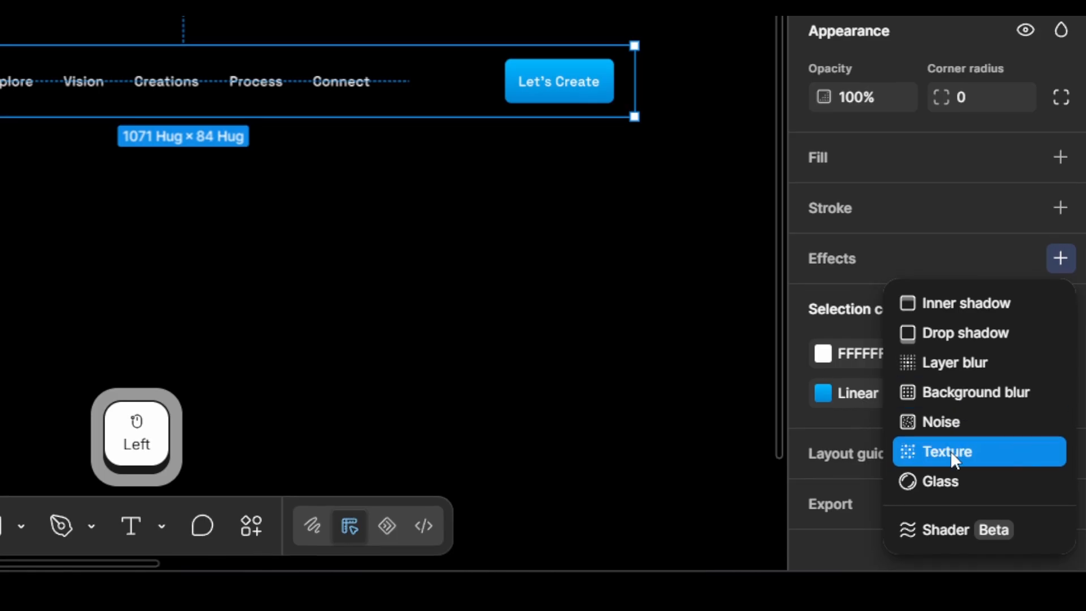
pyautogui.click(951, 482)
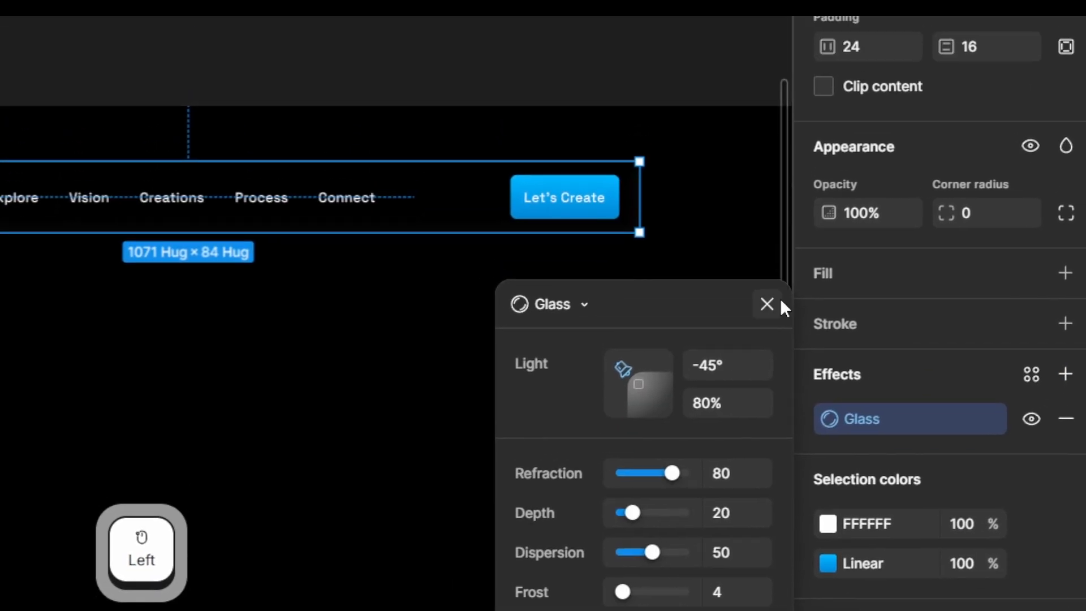
# Step: Examine the navigation bar in Frame 7 and its Glass effect settings, including light, refraction, depth, dispersion, frost and splay
pyautogui.click(764, 326)
pyautogui.click(396, 376)
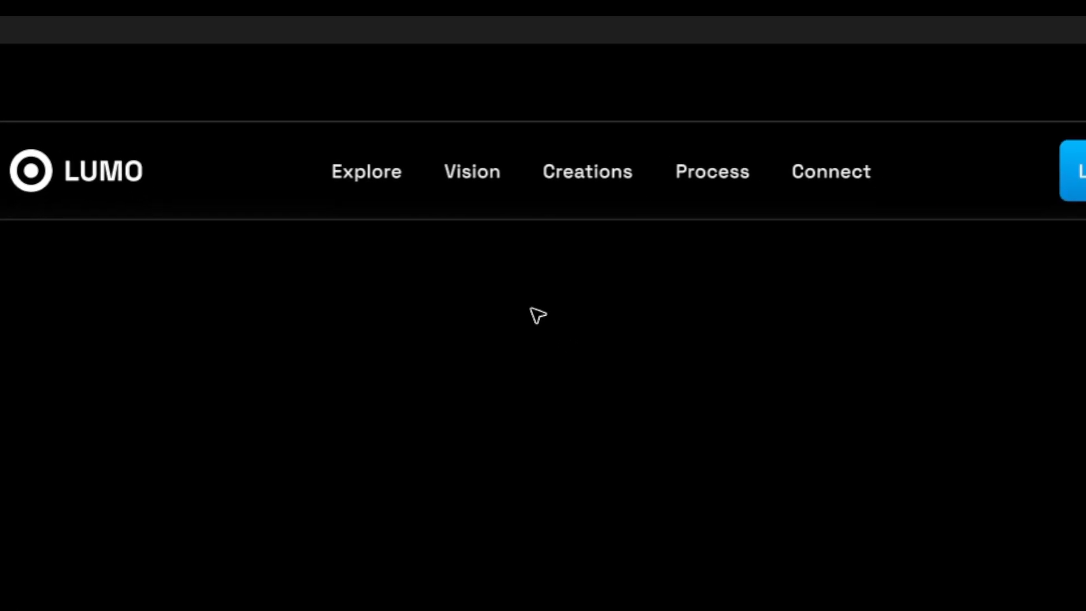
pyautogui.hotkey('ctrl', 'alt', 'F4')
pyautogui.doubleClick(724, 460)
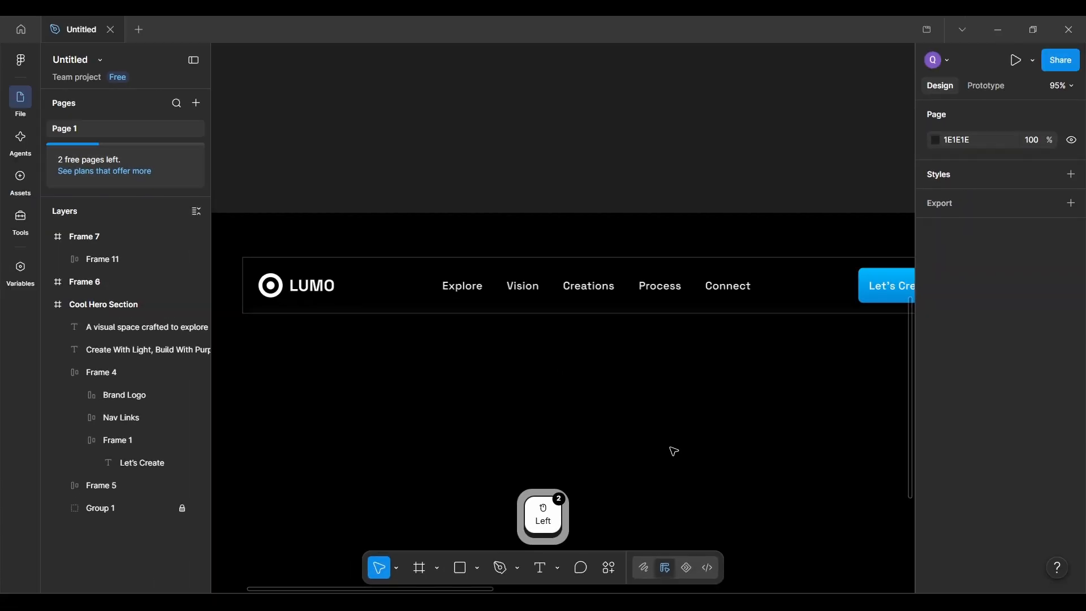
pyautogui.scroll(-2, 724, 460)
pyautogui.click(625, 314)
pyautogui.scroll(-3, 625, 314)
pyautogui.hscroll(2, 635, 352)
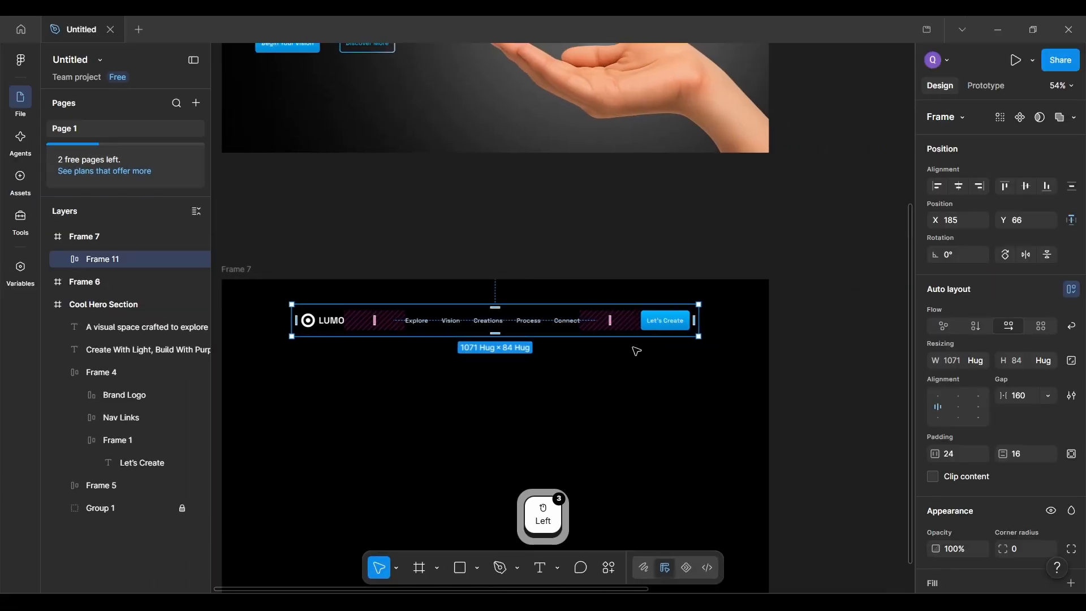
pyautogui.scroll(3, 636, 352)
pyautogui.hscroll(-2, 641, 367)
pyautogui.scroll(-3, 993, 494)
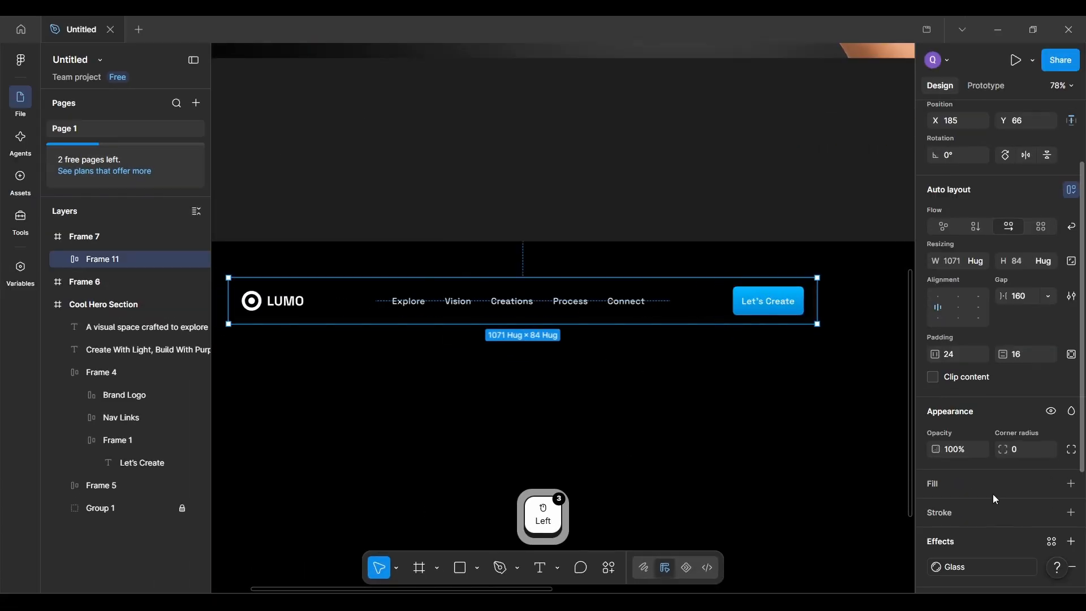
pyautogui.click(950, 539)
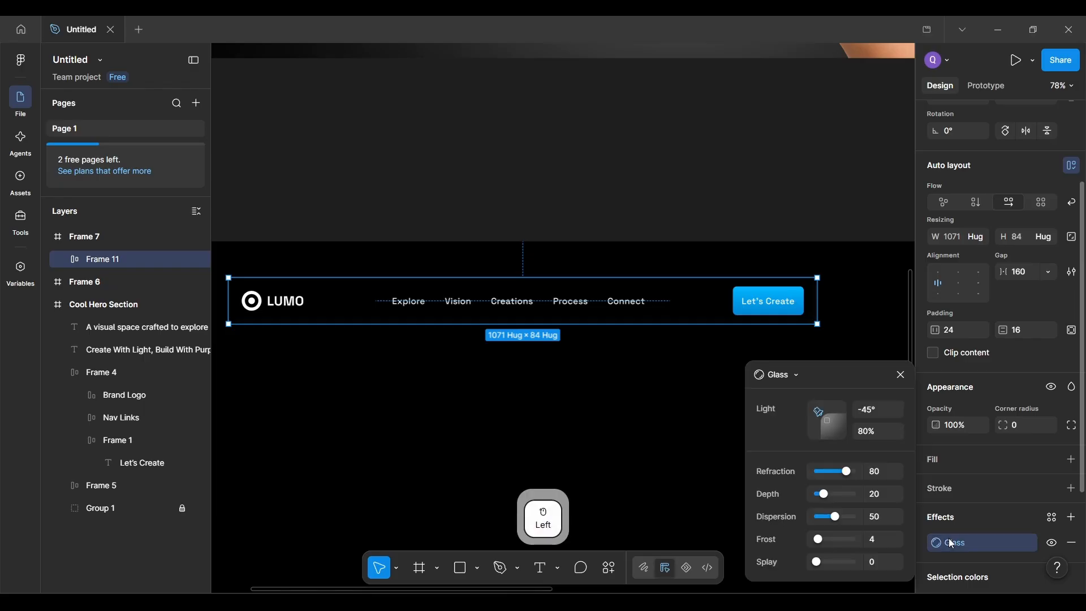
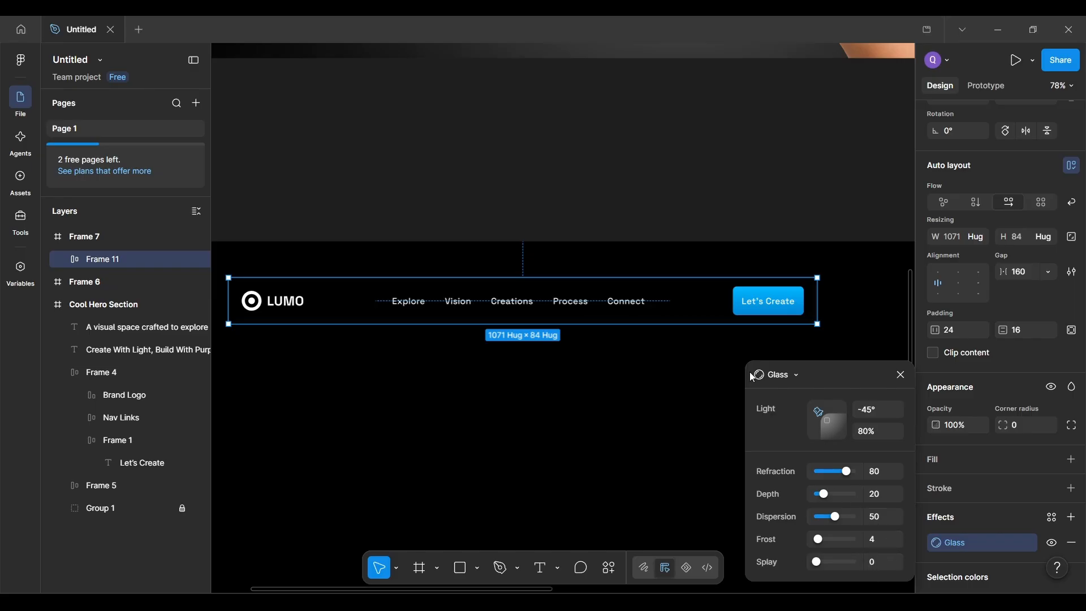
# Step: Examine the Glass effect settings of the navigation bar in Cool Hero Section
pyautogui.scroll(10, 656, 325)
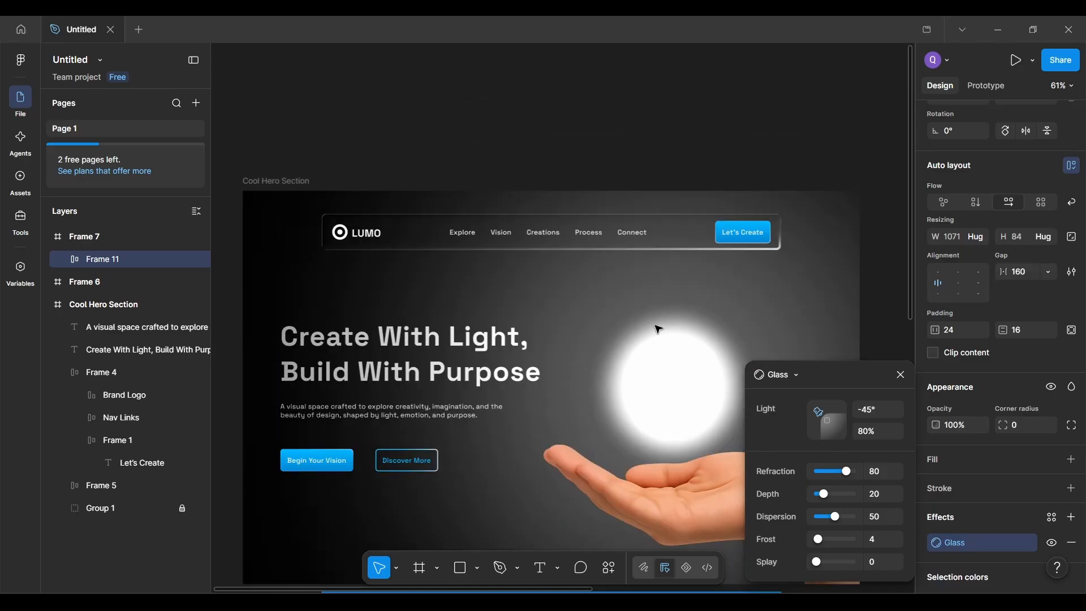
pyautogui.click(660, 235)
pyautogui.scroll(-5, 964, 535)
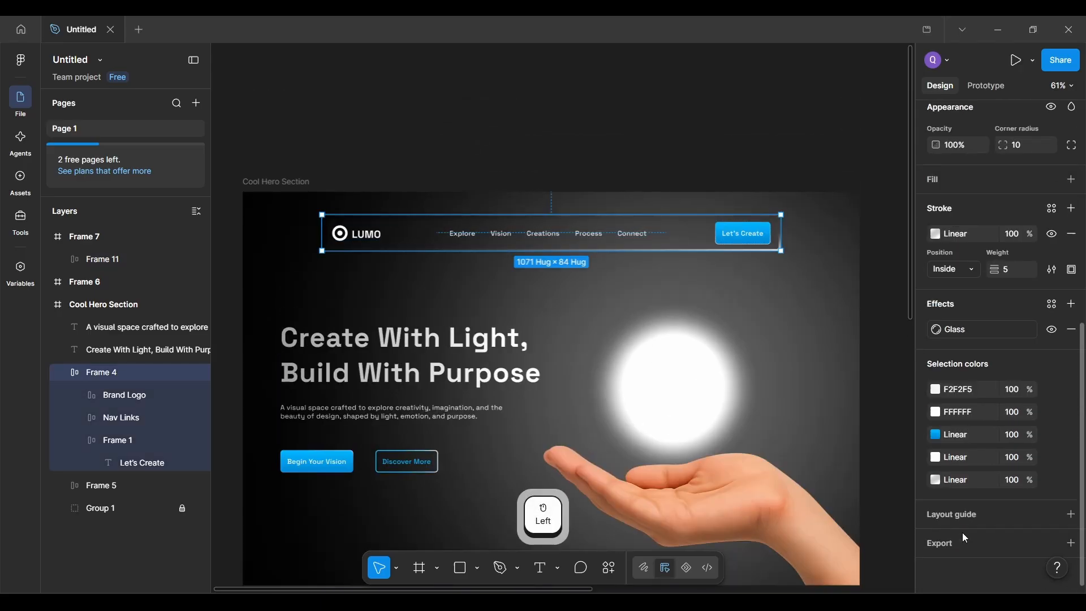
pyautogui.click(941, 336)
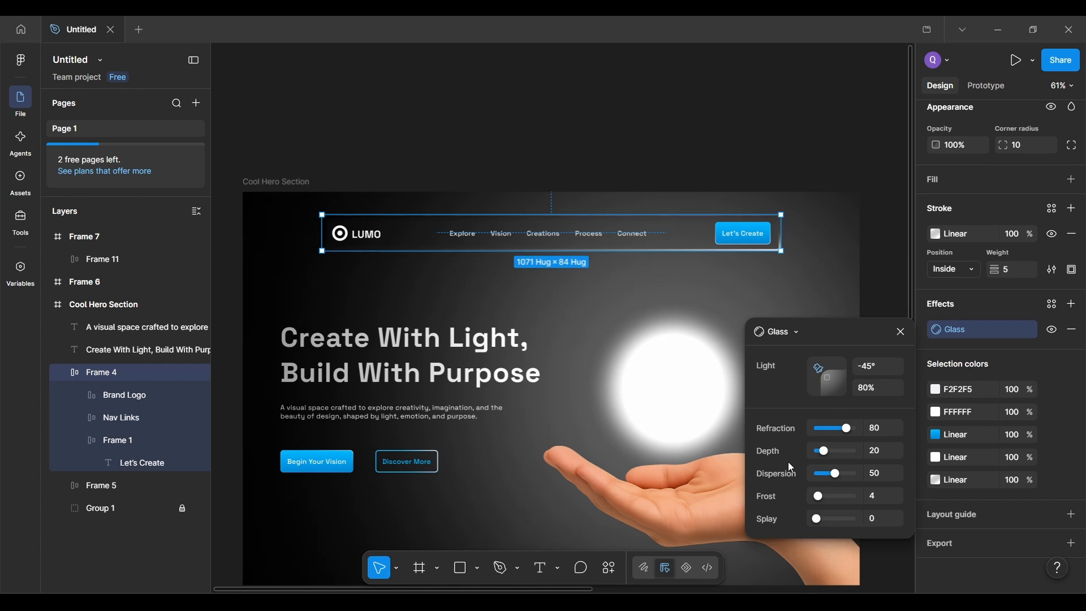
pyautogui.click(902, 334)
# Step: Compare the Glass effect settings of Frame 7's navigation bar with those of the navigation bar in Cool Hero Section
pyautogui.scroll(-5, 902, 336)
pyautogui.scroll(-5, 901, 336)
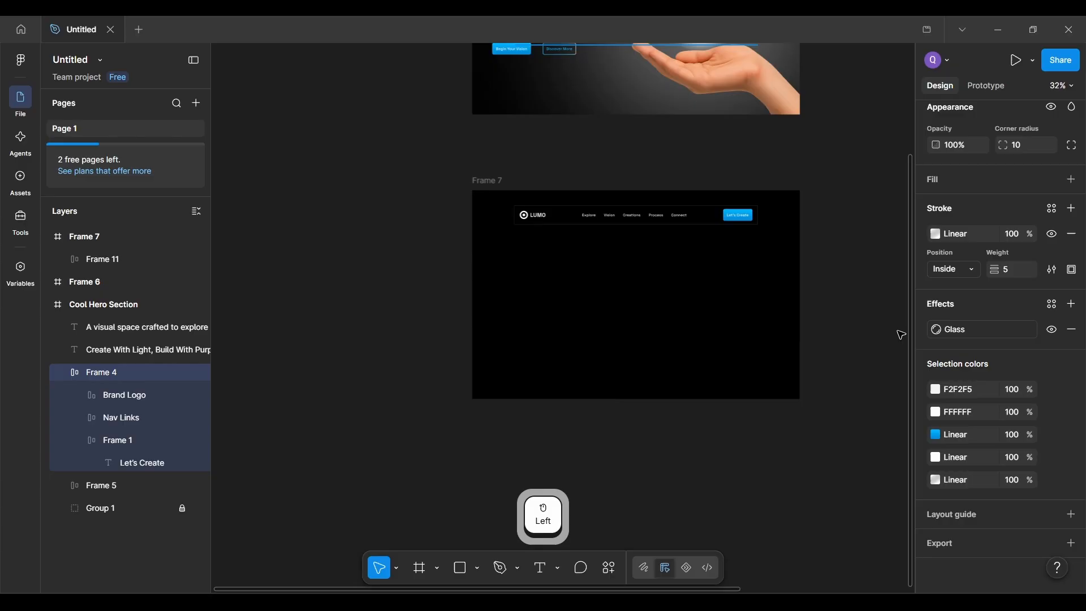
pyautogui.click(688, 207)
pyautogui.click(960, 402)
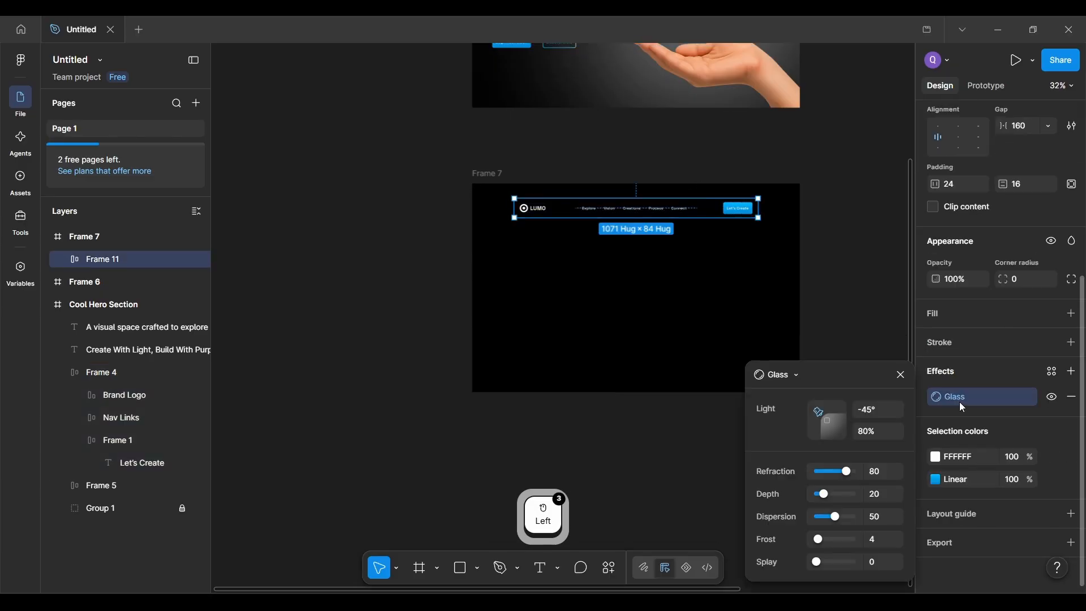
pyautogui.click(853, 324)
pyautogui.scroll(6, 852, 324)
pyautogui.scroll(3, 853, 324)
pyautogui.scroll(-1, 852, 324)
pyautogui.click(592, 252)
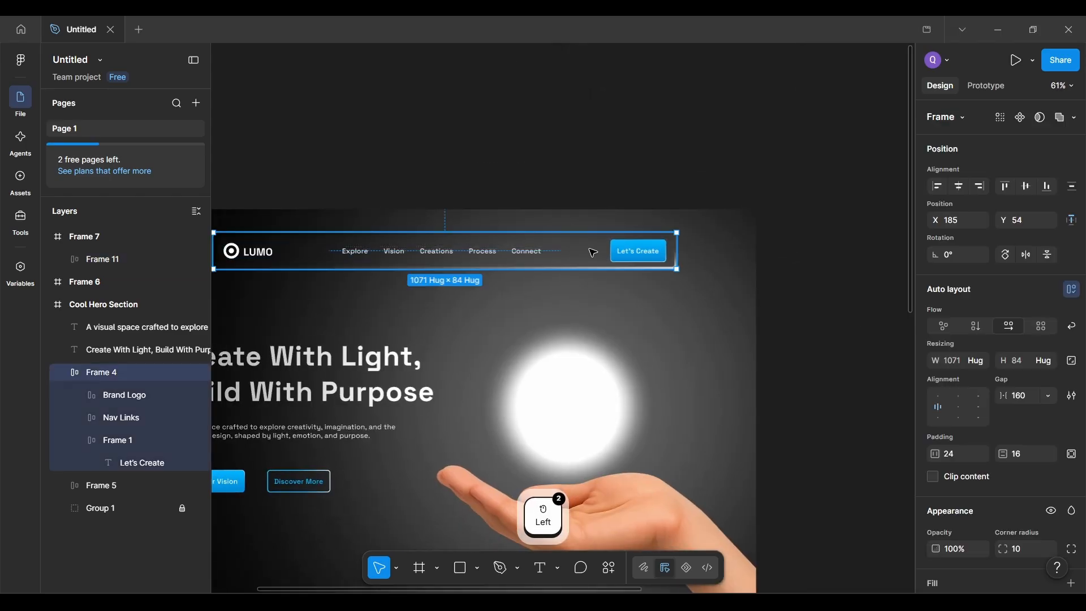
pyautogui.scroll(-5, 961, 396)
pyautogui.click(947, 468)
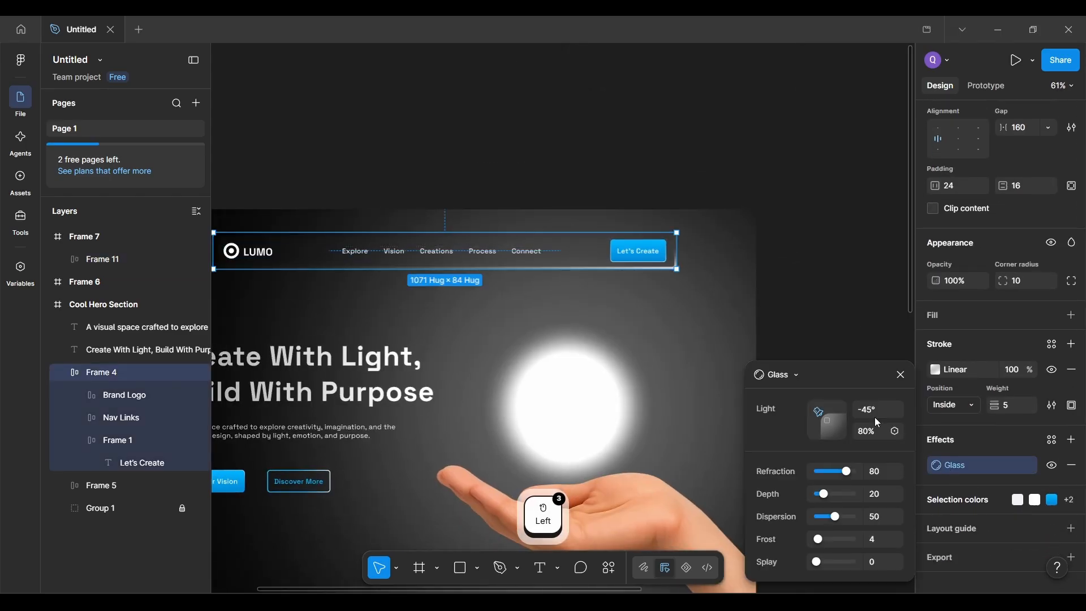
pyautogui.click(855, 333)
# Step: Examine the corner radius of the navigation bar in Cool Hero Section
pyautogui.scroll(-5, 854, 333)
pyautogui.scroll(-3, 854, 333)
pyautogui.scroll(3, 854, 332)
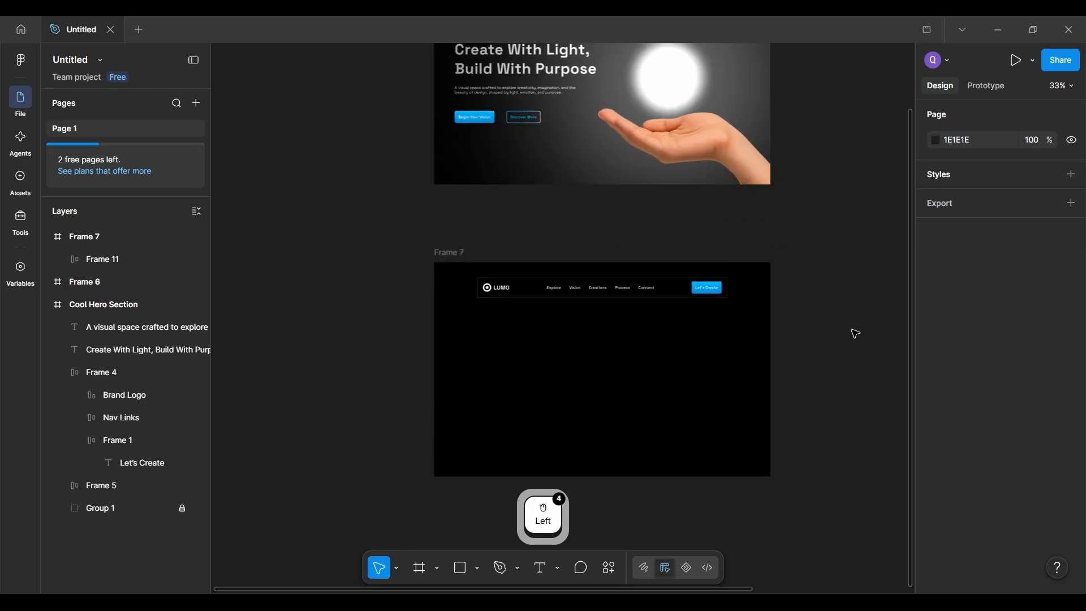
pyautogui.hscroll(-1, 854, 333)
pyautogui.click(708, 315)
pyautogui.scroll(3, 705, 313)
pyautogui.scroll(10, 695, 310)
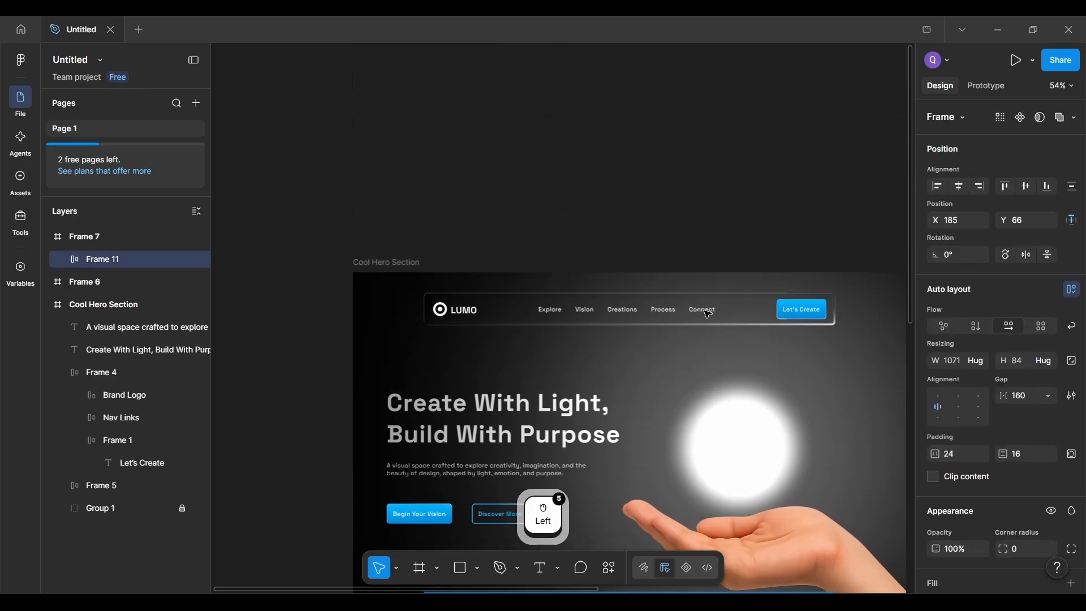
pyautogui.click(678, 318)
pyautogui.scroll(-3, 1029, 472)
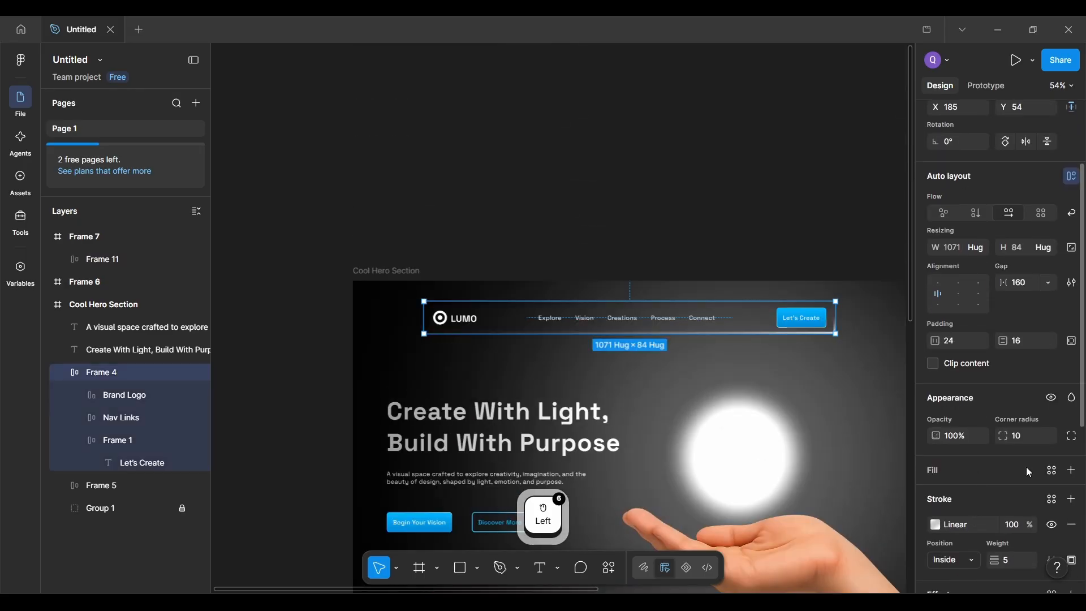
pyautogui.hotkey('ctrl', 'alt', 'F4')
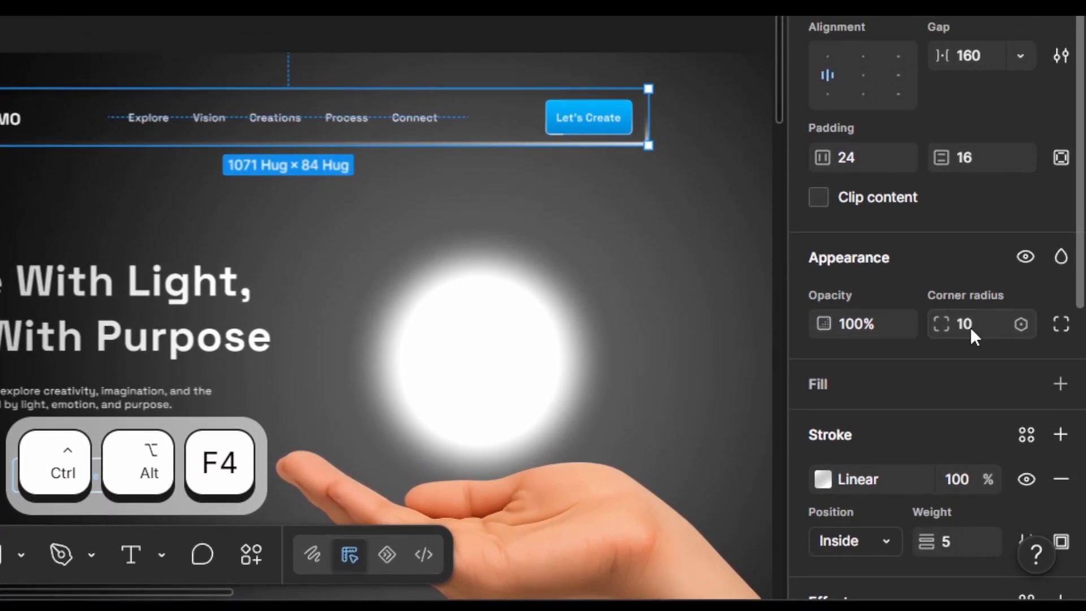
pyautogui.hotkey('ctrl', 'alt', 'F4')
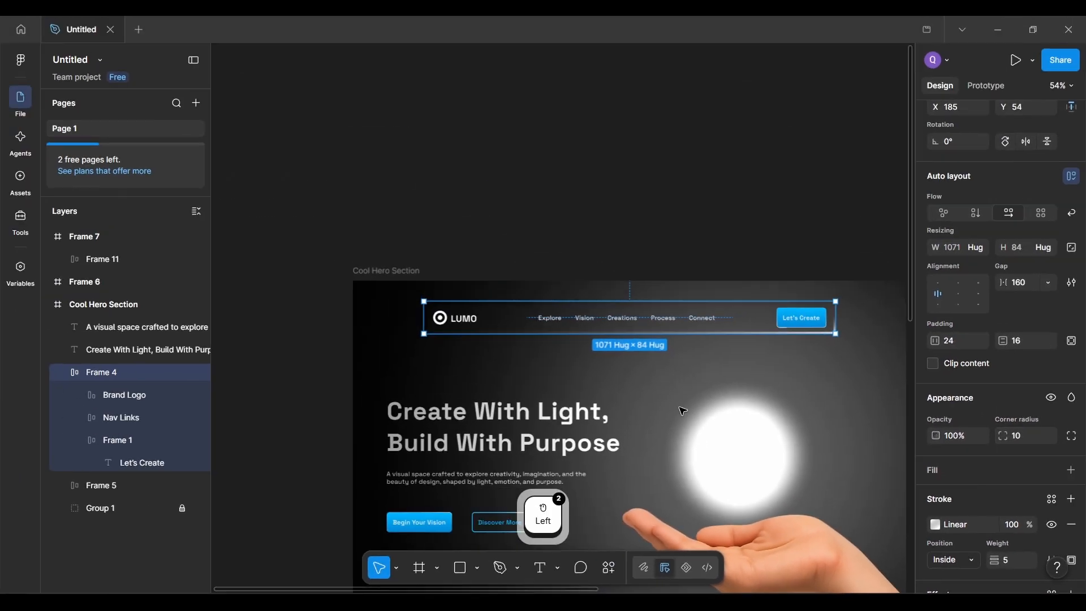
# Step: Set the corner radius of Frame 7's navigation bar to 10
pyautogui.scroll(-4, 380, 274)
pyautogui.scroll(-3, 381, 276)
pyautogui.scroll(2, 381, 276)
pyautogui.scroll(3, 682, 411)
pyautogui.scroll(-4, 683, 410)
pyautogui.click(630, 400)
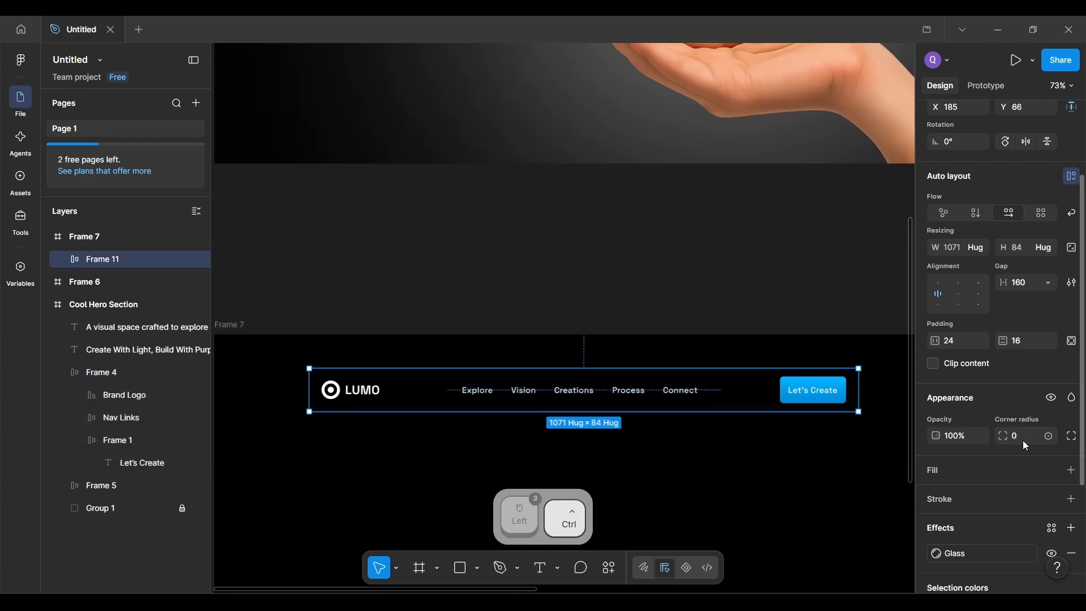
pyautogui.hotkey('ctrl', 'alt', 'F4')
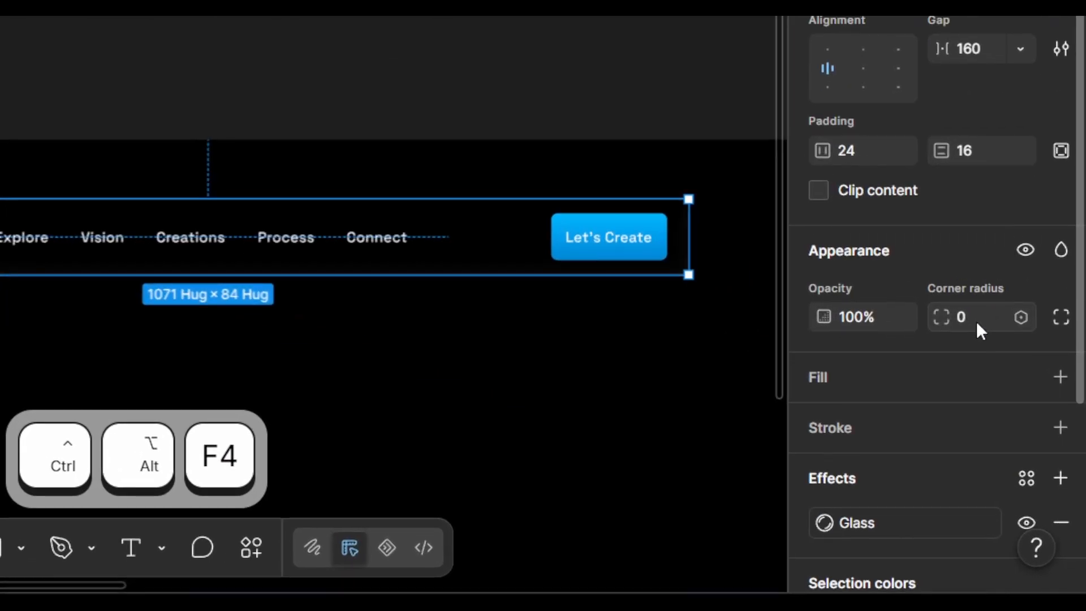
pyautogui.doubleClick(977, 323)
pyautogui.write('19')
pyautogui.press('BackSpace')
pyautogui.write('0')
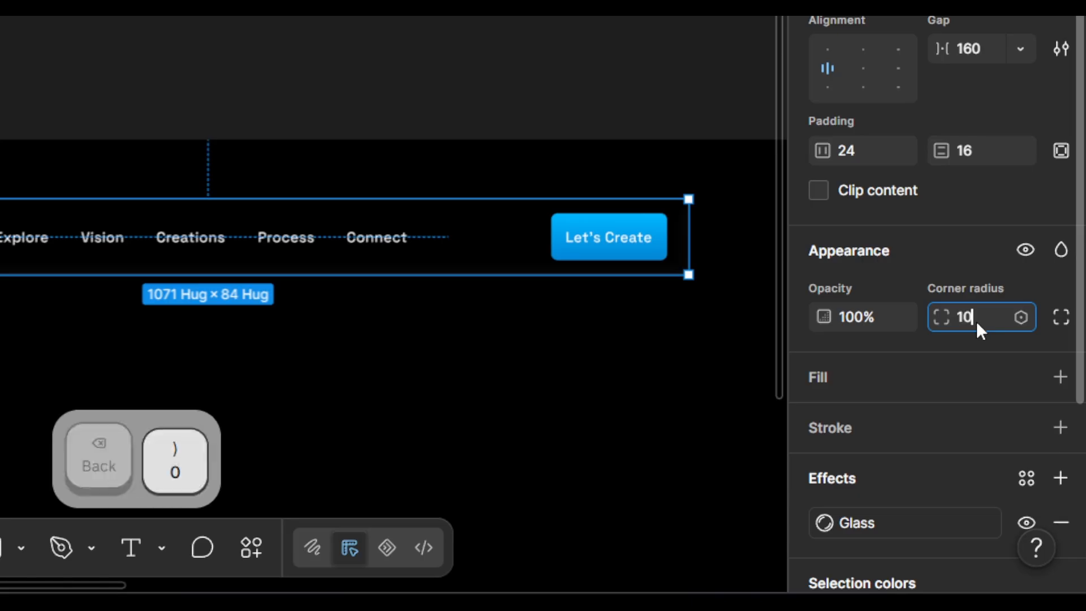
pyautogui.press('Return')
pyautogui.click(554, 406)
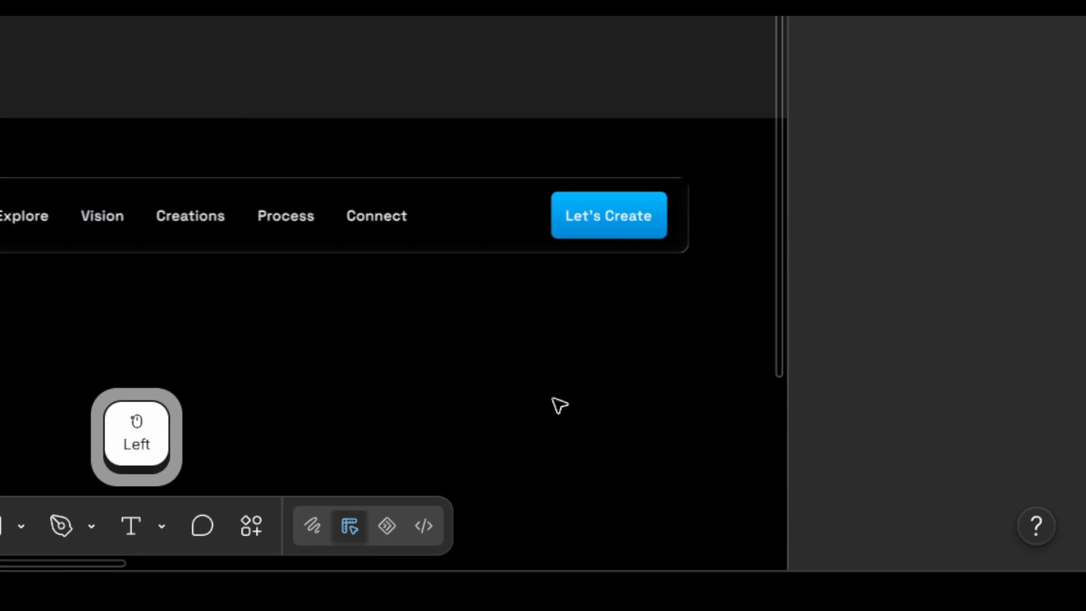
# Step: Inspect the rounded corners and glass edges of the navigation bar in Frame 7, close up and at full width
pyautogui.scroll(-1, 555, 406)
pyautogui.scroll(-2, 554, 406)
pyautogui.moveTo(482, 231); pyautogui.dragTo(481, 231)
pyautogui.scroll(-3, 489, 231)
pyautogui.click(558, 392)
pyautogui.scroll(2, 558, 392)
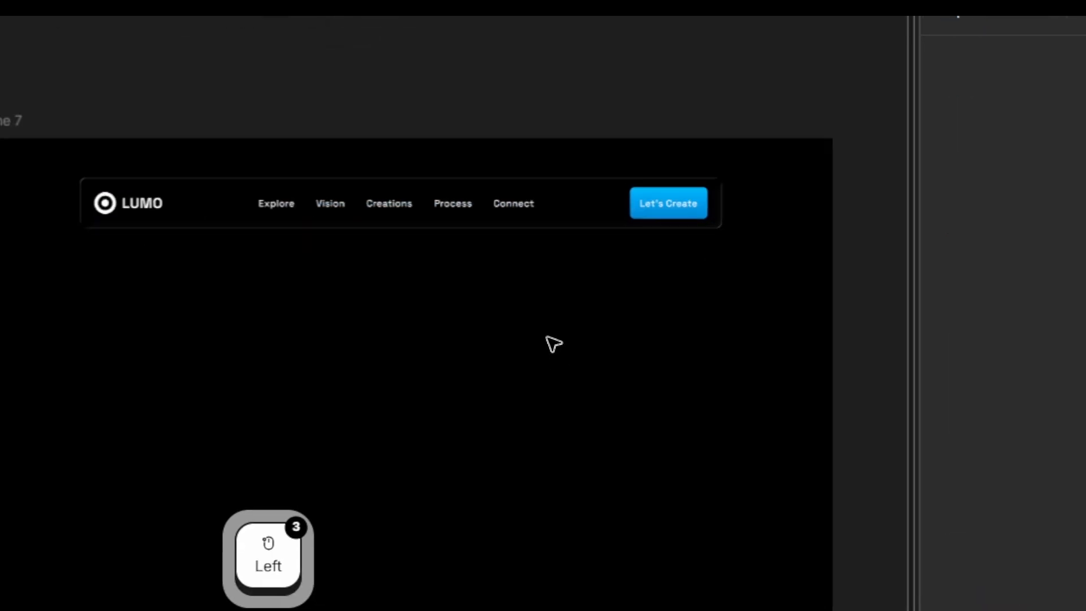
pyautogui.hscroll(1, 559, 392)
pyautogui.scroll(-2, 558, 392)
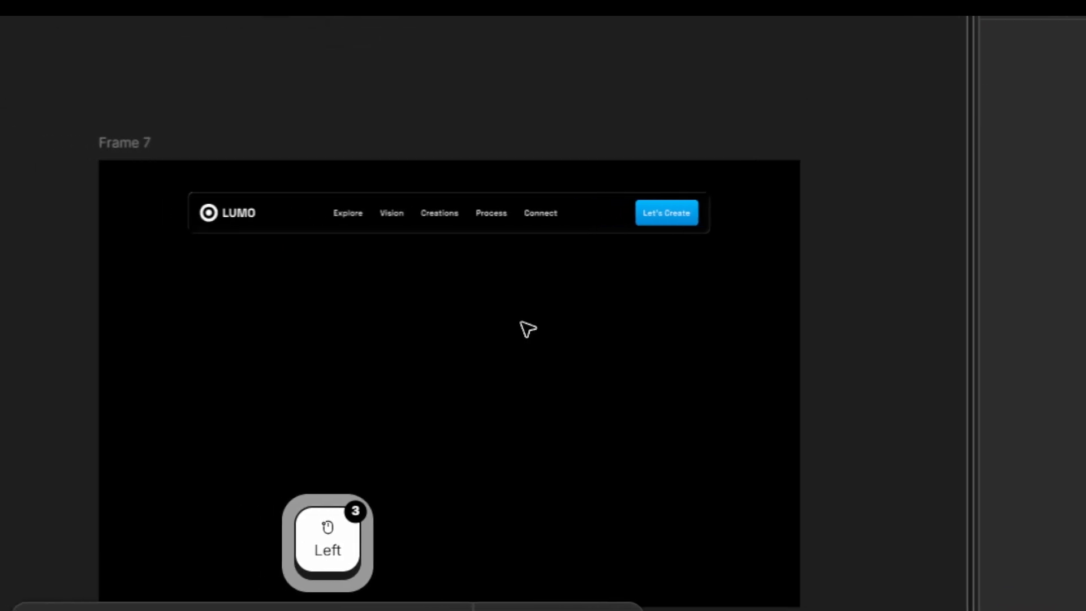
pyautogui.scroll(2, 454, 321)
pyautogui.hscroll(1, 454, 321)
pyautogui.scroll(3, 447, 342)
pyautogui.hscroll(2, 542, 325)
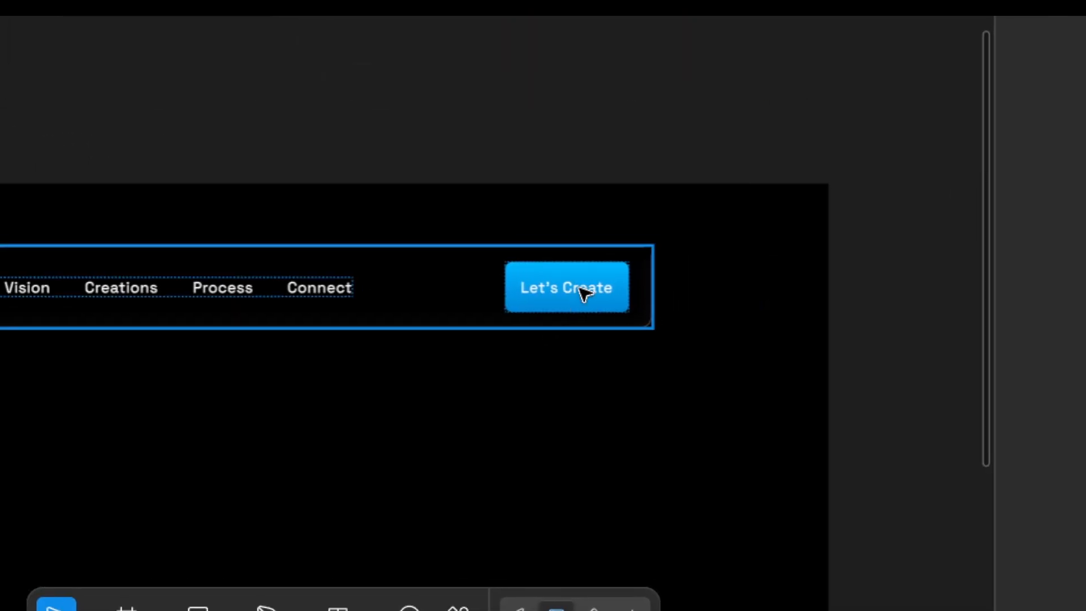
pyautogui.click(462, 323)
pyautogui.scroll(2, 461, 324)
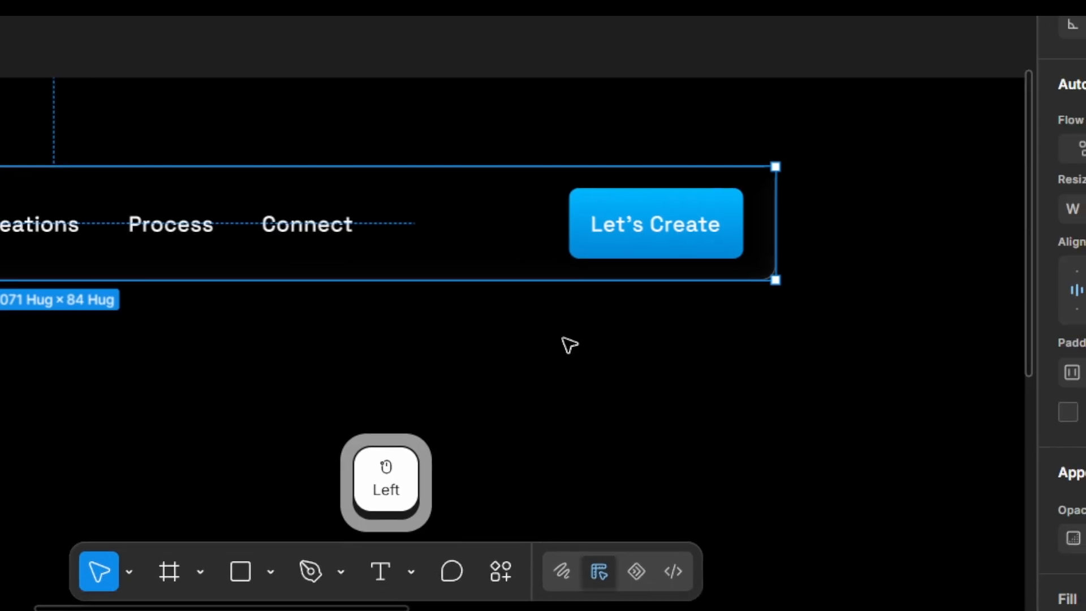
pyautogui.click(527, 381)
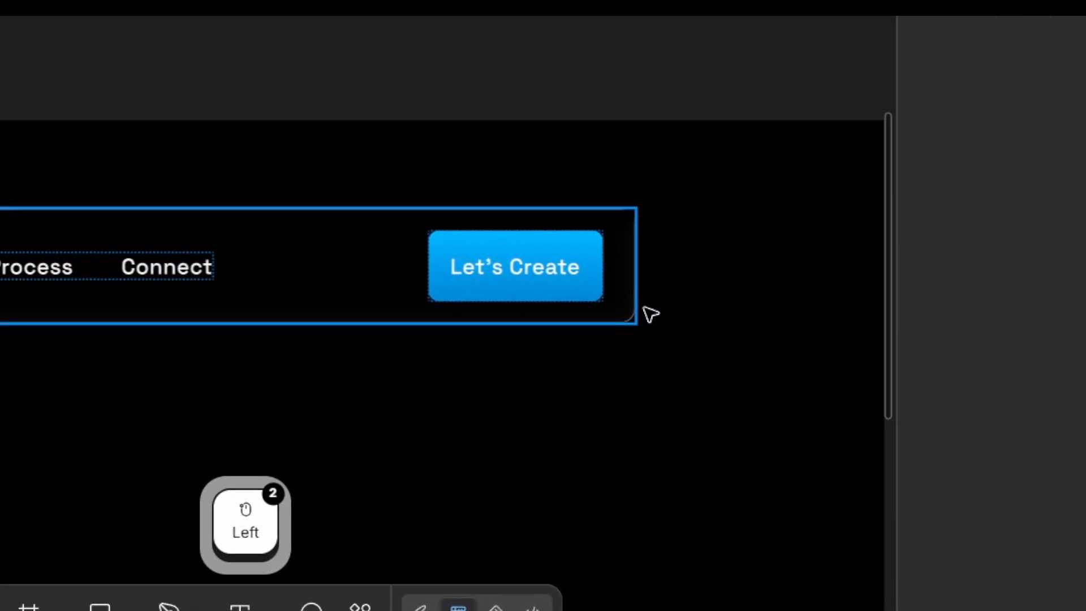
pyautogui.keyDown('ctrl'); pyautogui.scroll(-3, 715, 351); pyautogui.keyUp('ctrl')
pyautogui.hscroll(-3, 535, 326)
pyautogui.scroll(-2, 535, 326)
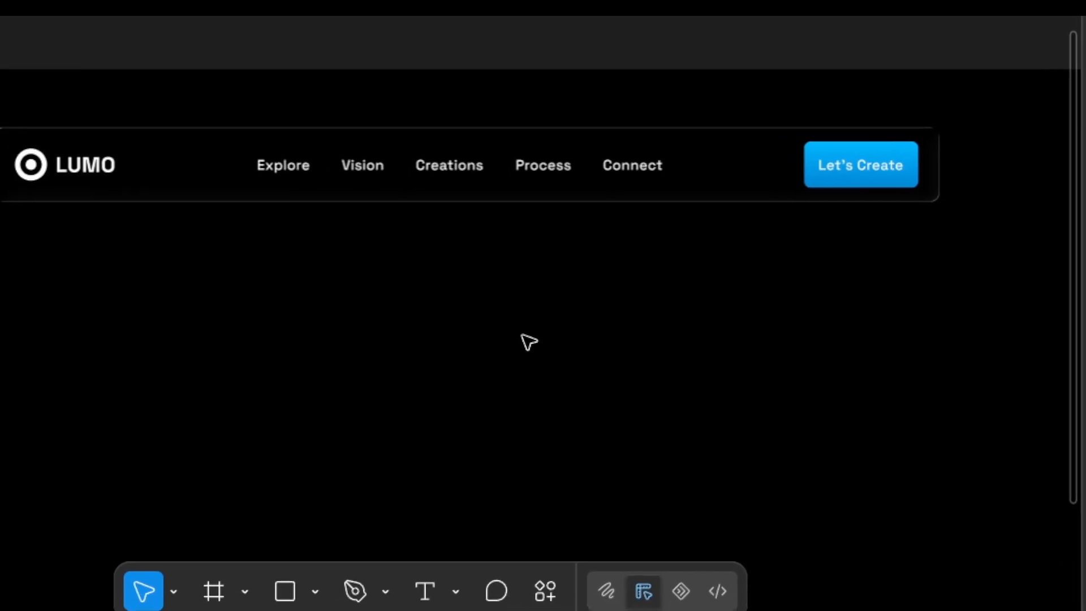
pyautogui.hotkey('ctrl', 'alt')
pyautogui.hotkey('ctrl', 'alt', 'F4')
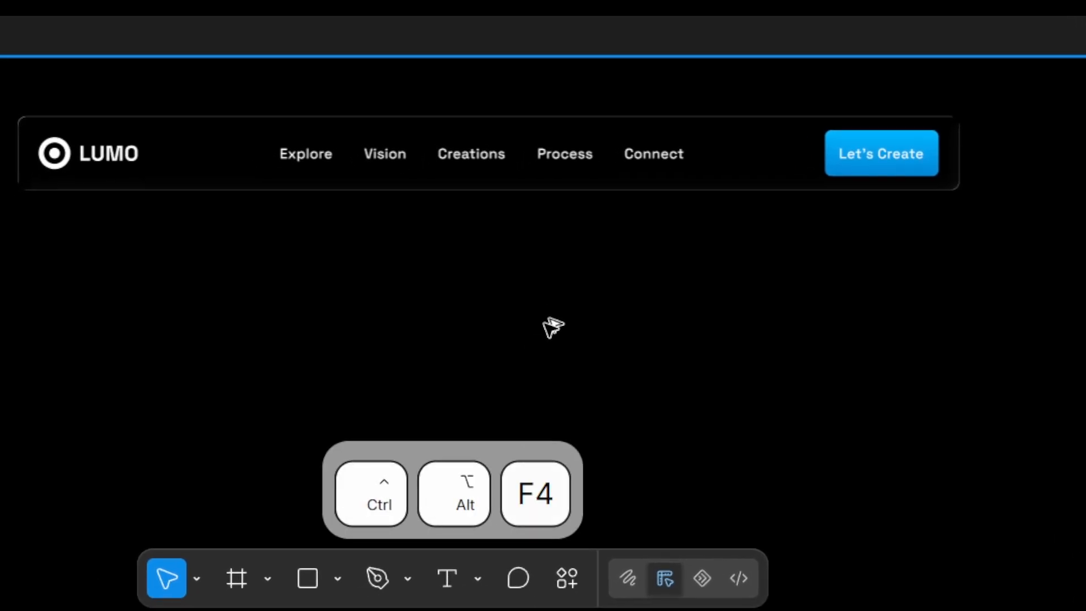
pyautogui.doubleClick(621, 368)
pyautogui.scroll(-3, 621, 368)
pyautogui.scroll(-1, 621, 367)
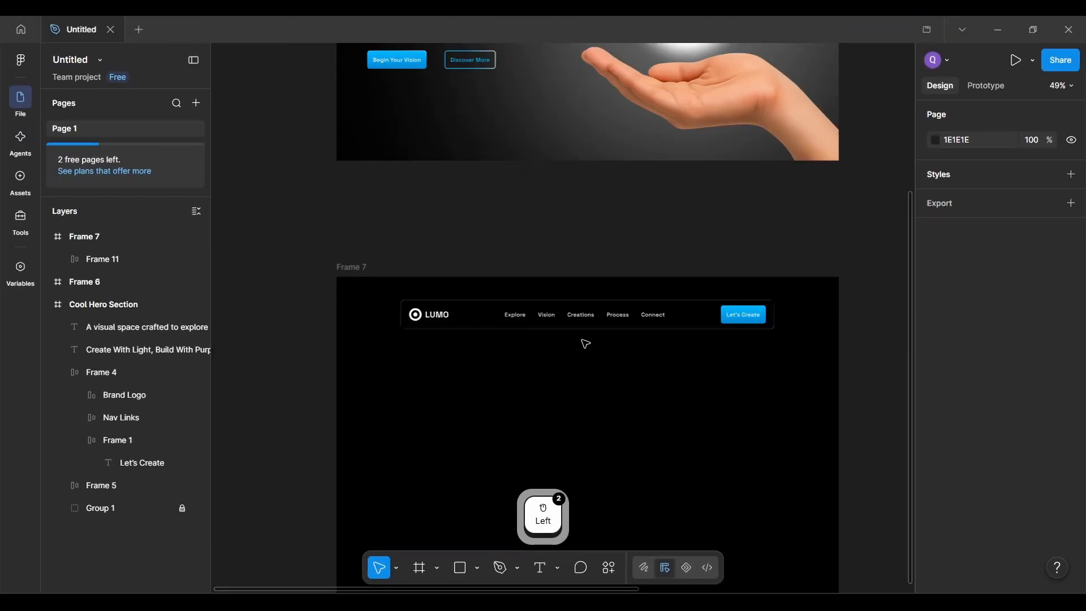
# Step: Examine the size and typography of the headline "Create With Light, Build With Purpose" in Cool Hero Section
pyautogui.scroll(3, 585, 344)
pyautogui.scroll(2, 540, 288)
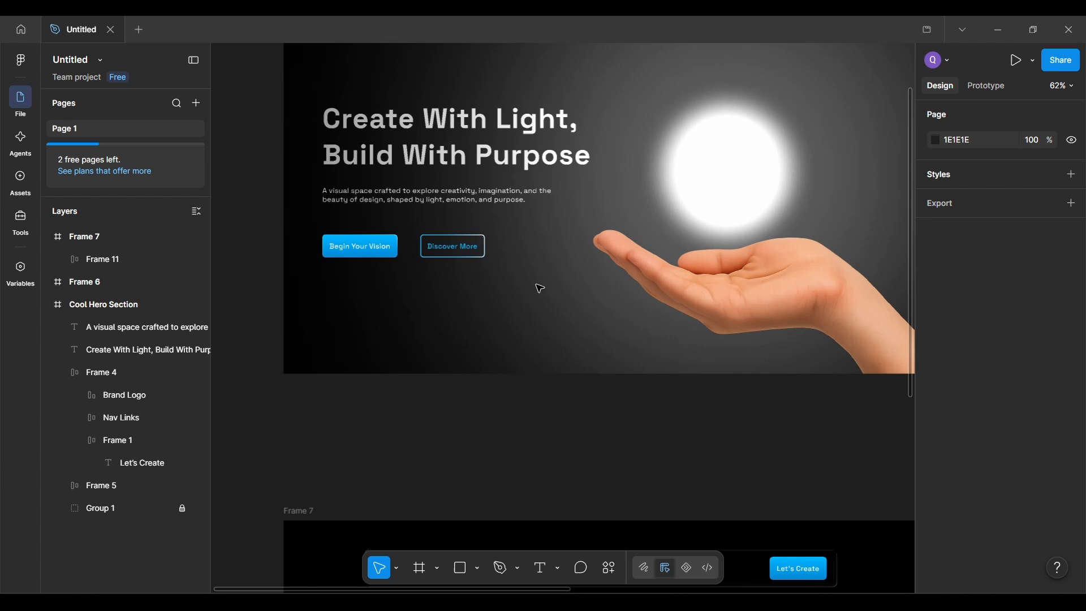
pyautogui.click(428, 138)
pyautogui.scroll(-2, 428, 146)
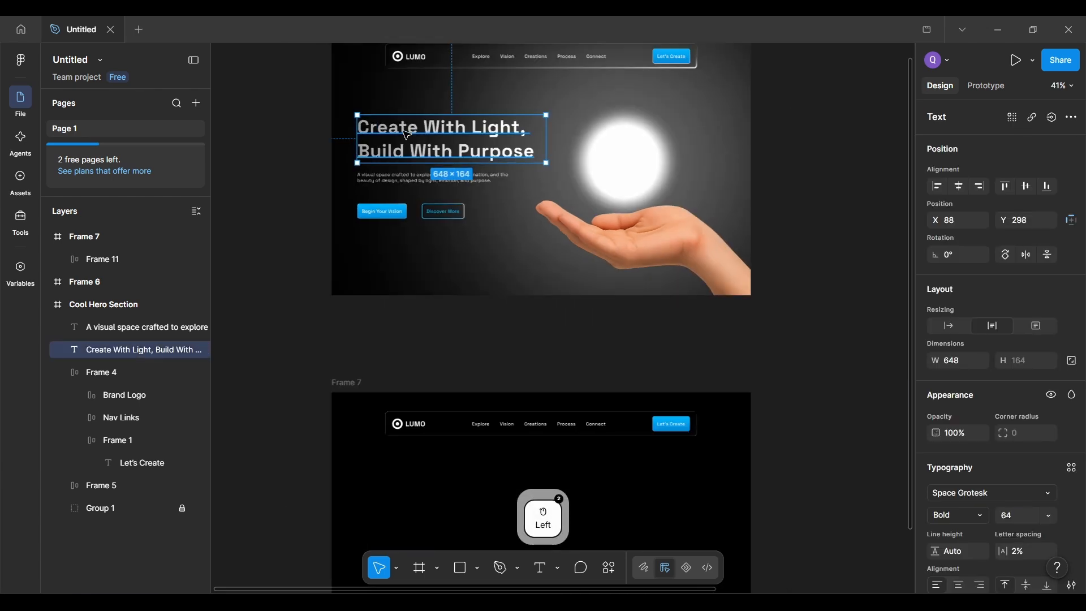
# Step: Add the text "Create" to Frame 7 below the navigation bar in Space Grotesk Bold, size 64
pyautogui.click(439, 512)
pyautogui.scroll(2, 436, 515)
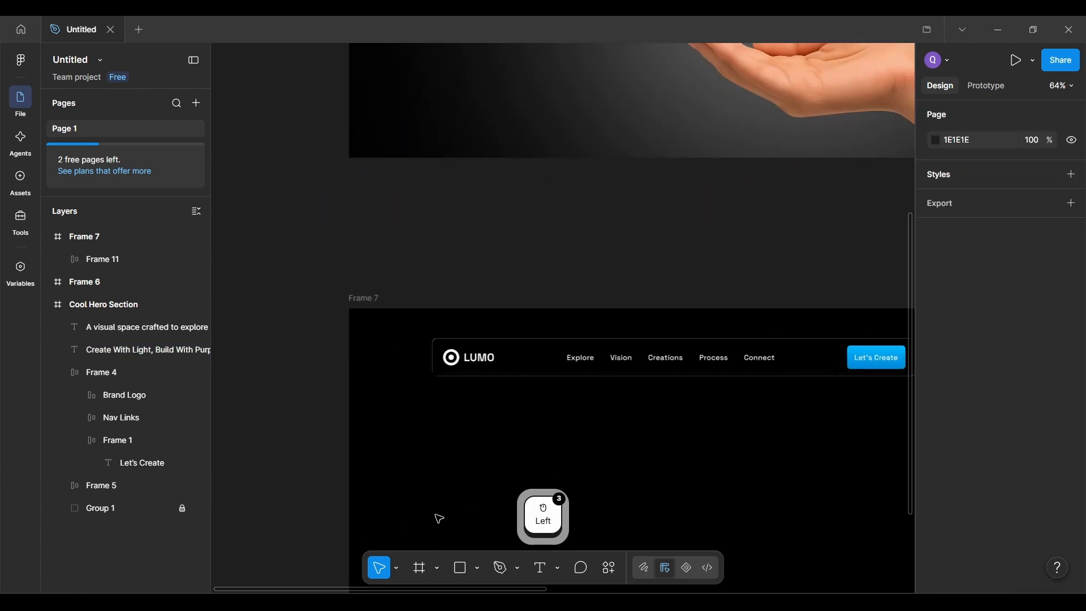
pyautogui.scroll(2, 444, 452)
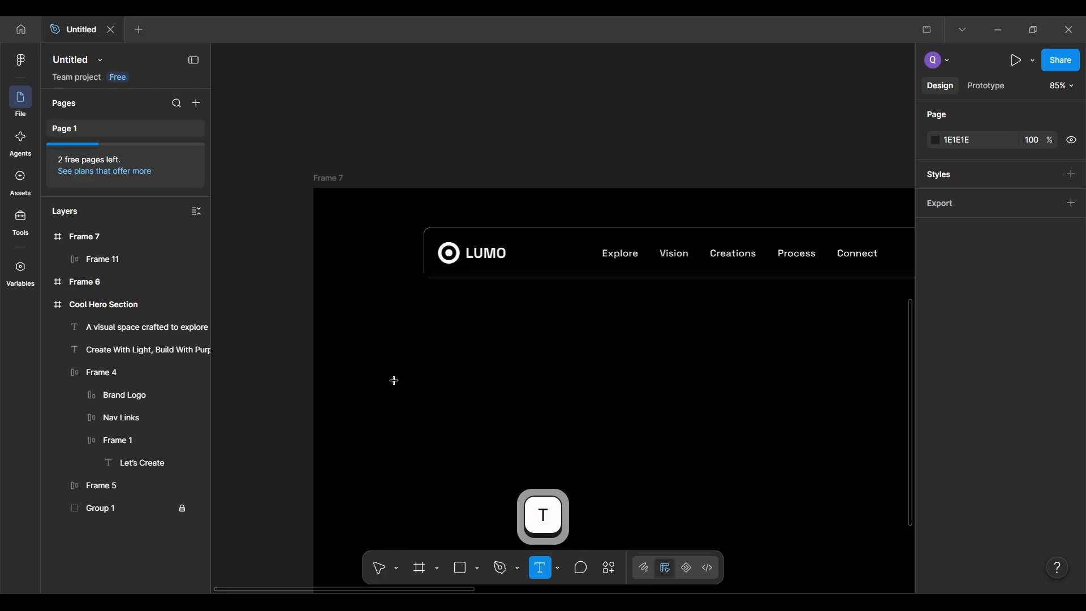
pyautogui.click(396, 382)
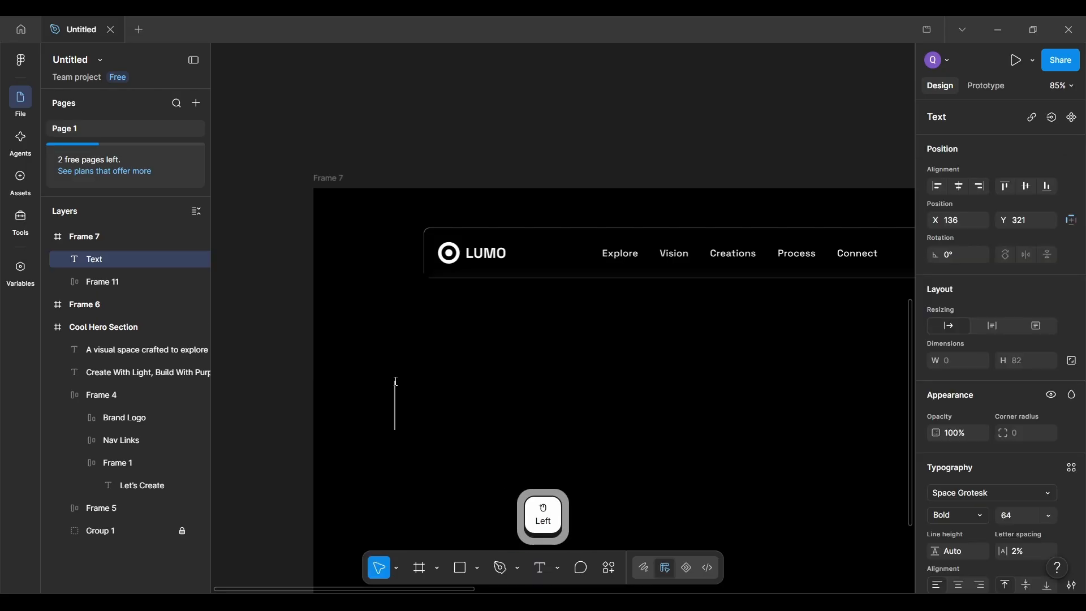
pyautogui.write('Create')
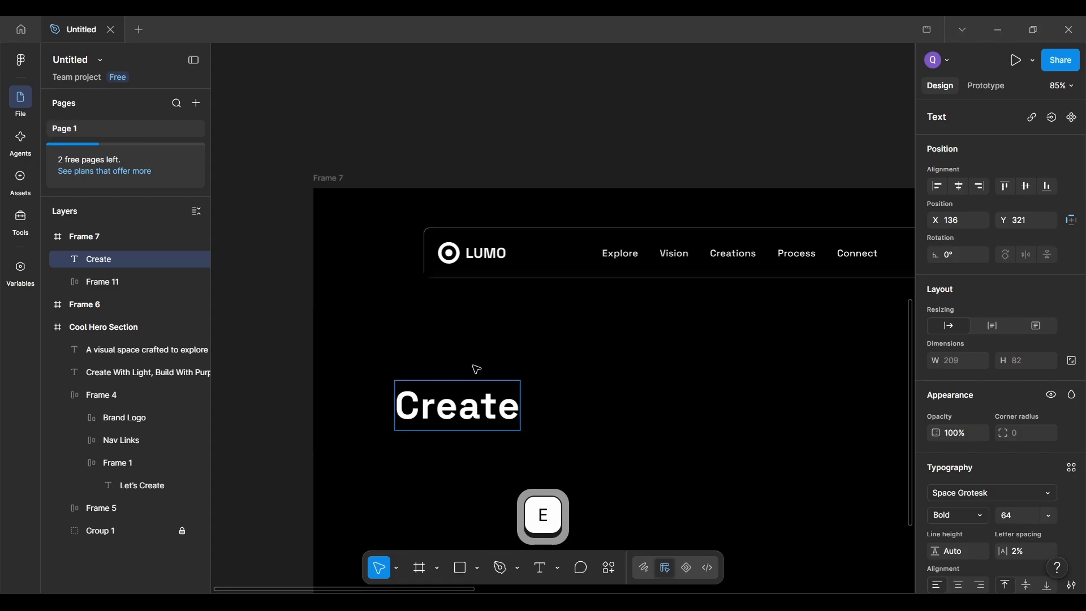
pyautogui.click(606, 431)
# Step: Replace the "Create" text in Frame 7 with the headline copied from Cool Hero Section, "Create With Light, Build With Purpose"
pyautogui.scroll(-3, 606, 432)
pyautogui.scroll(5, 606, 431)
pyautogui.scroll(5, 606, 432)
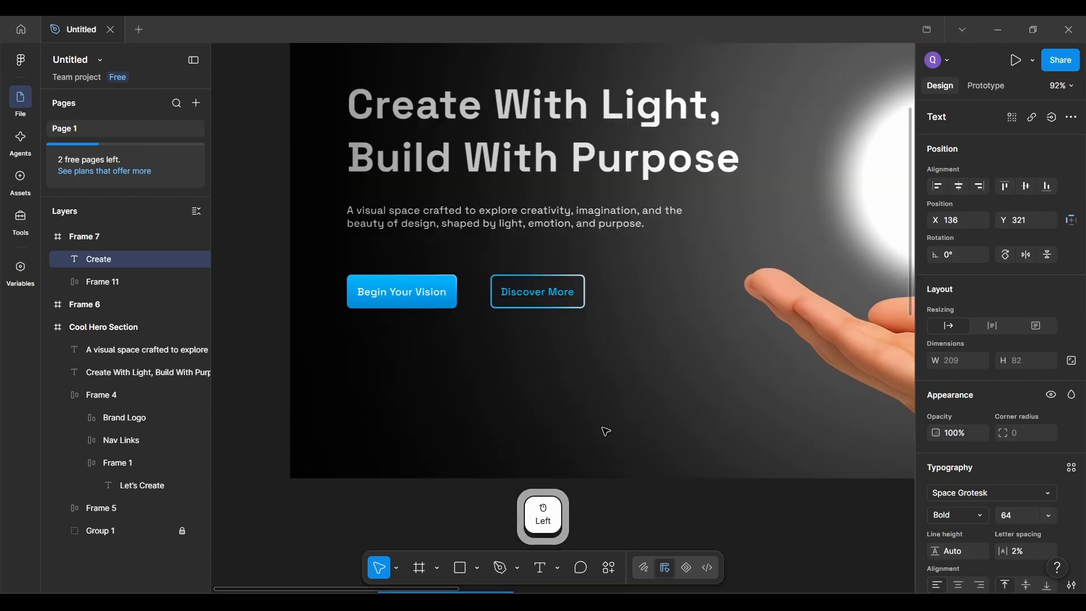
pyautogui.scroll(2, 606, 432)
pyautogui.doubleClick(487, 173)
pyautogui.hotkey('ctrl', 'c')
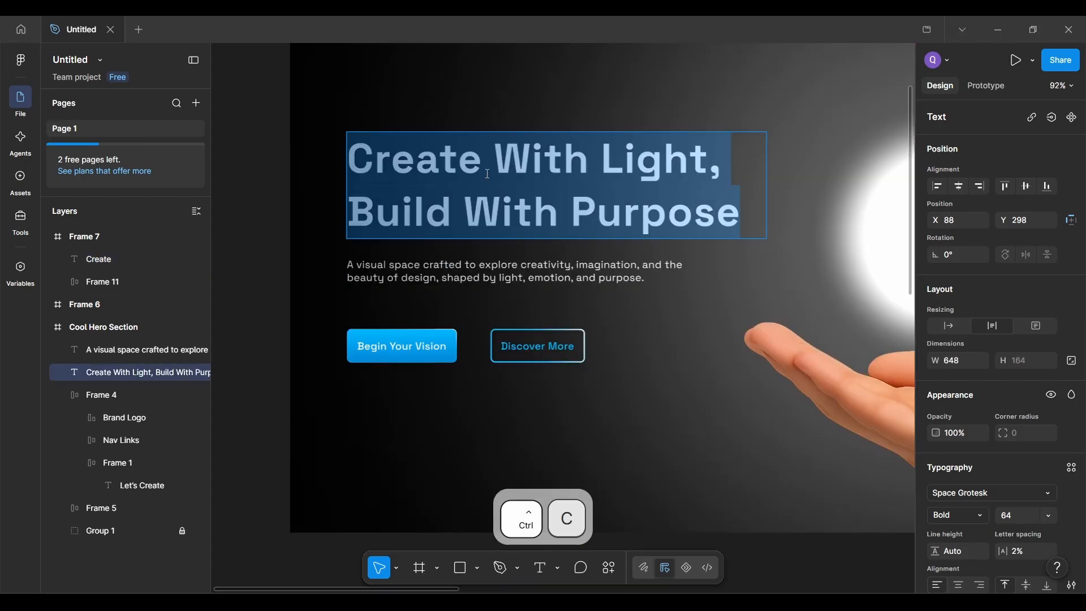
pyautogui.scroll(-2, 574, 363)
pyautogui.scroll(-5, 574, 364)
pyautogui.scroll(-3, 538, 359)
pyautogui.scroll(4, 539, 366)
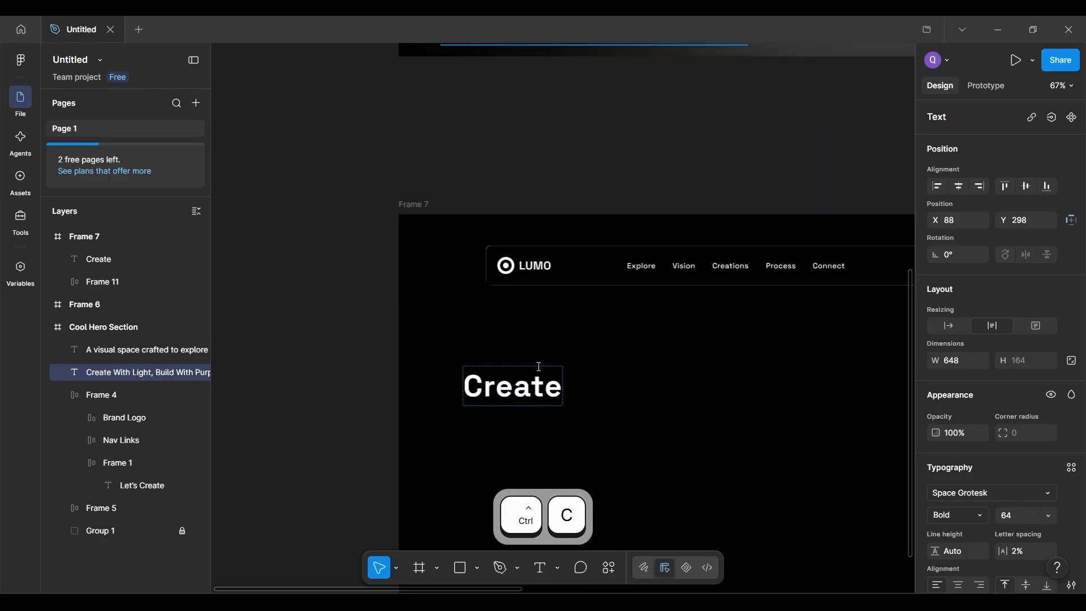
pyautogui.doubleClick(539, 367)
pyautogui.hotkey('ctrl', 'v')
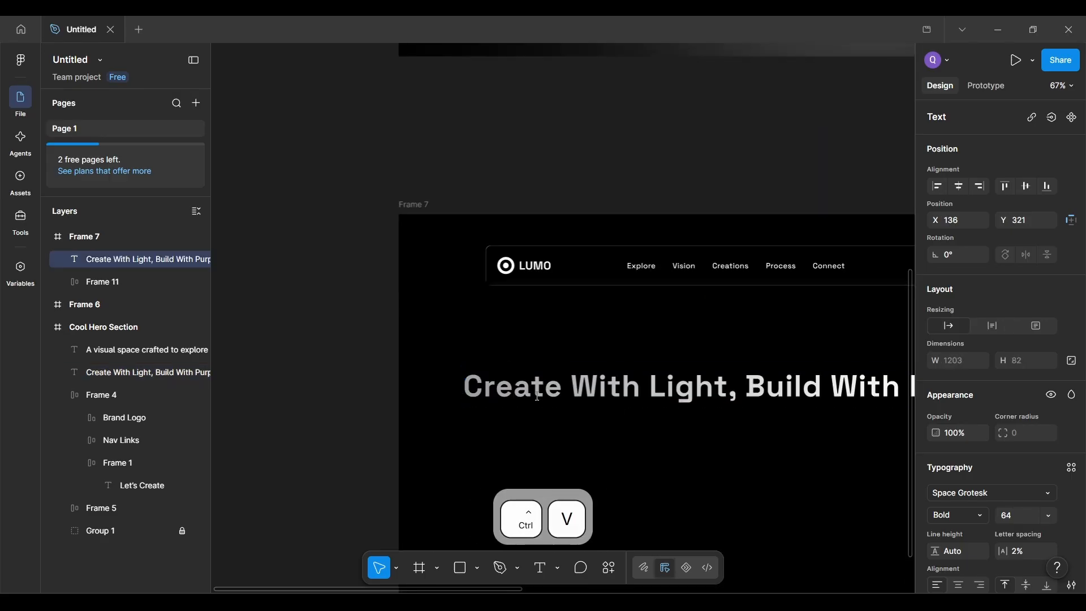
pyautogui.click(679, 489)
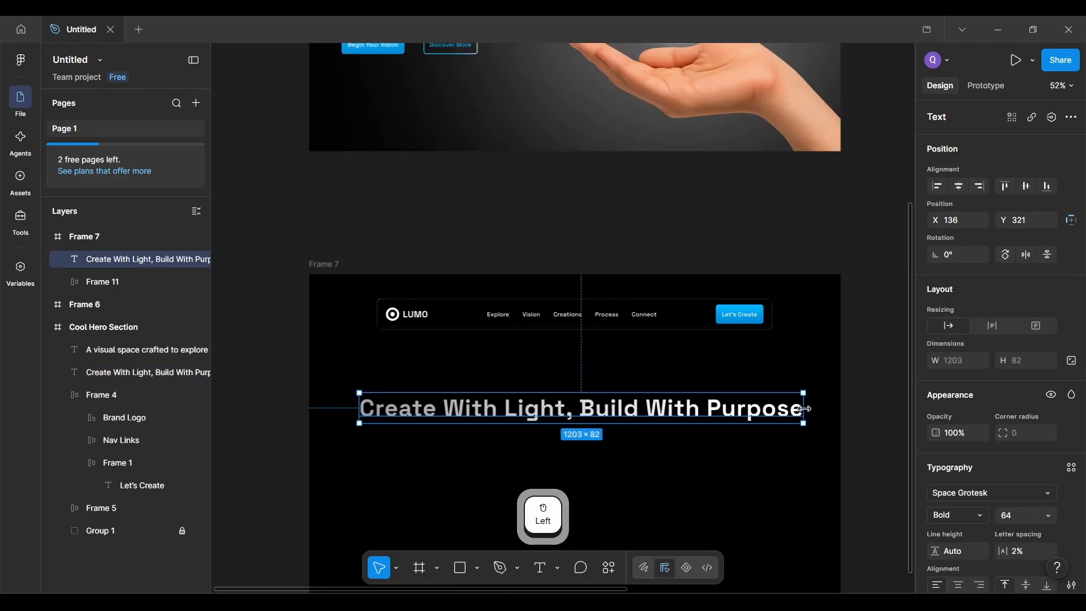
# Step: Narrow Frame 7's headline text box to about 613 wide so the headline wraps onto two lines
pyautogui.scroll(3, 804, 408)
pyautogui.moveTo(805, 409); pyautogui.dragTo(511, 434)
pyautogui.hscroll(-2, 513, 436)
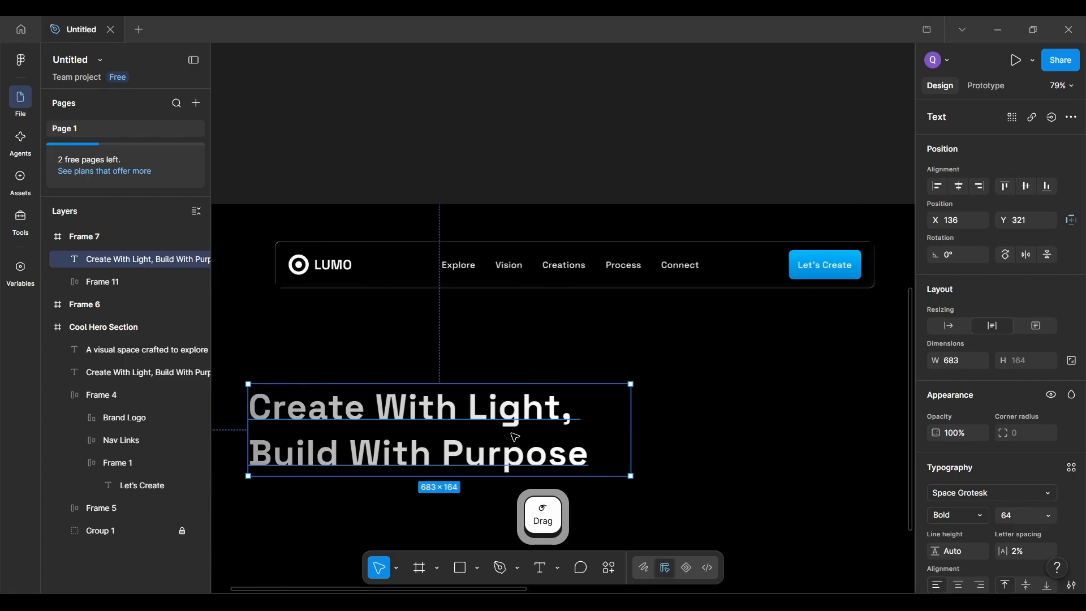
pyautogui.moveTo(631, 425); pyautogui.dragTo(595, 427)
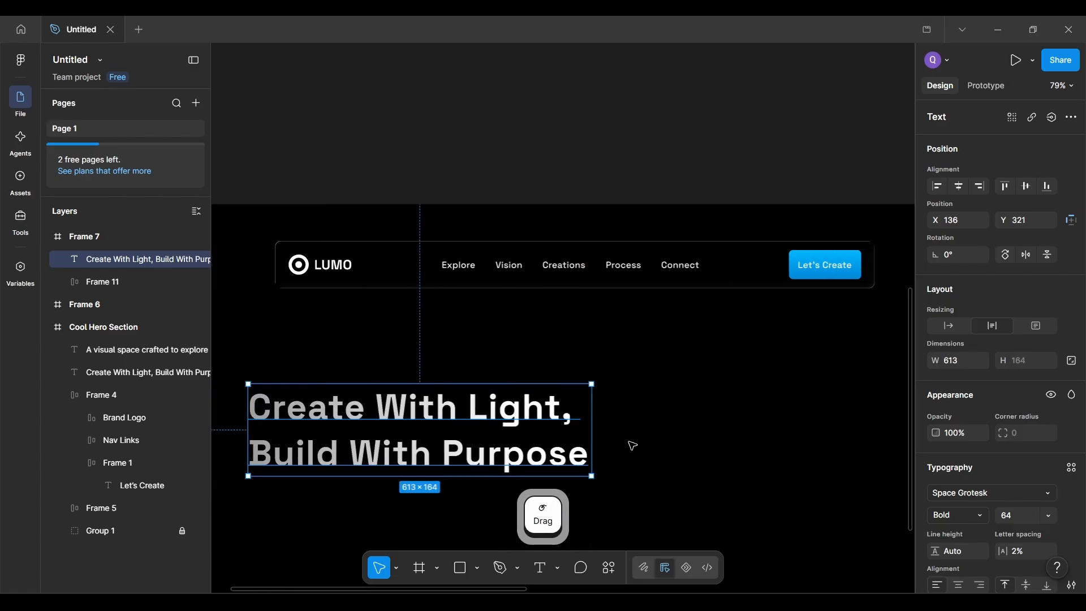
# Step: Move Frame 7's headline to about X 145, Y 314
pyautogui.scroll(-3, 631, 444)
pyautogui.scroll(-3, 630, 443)
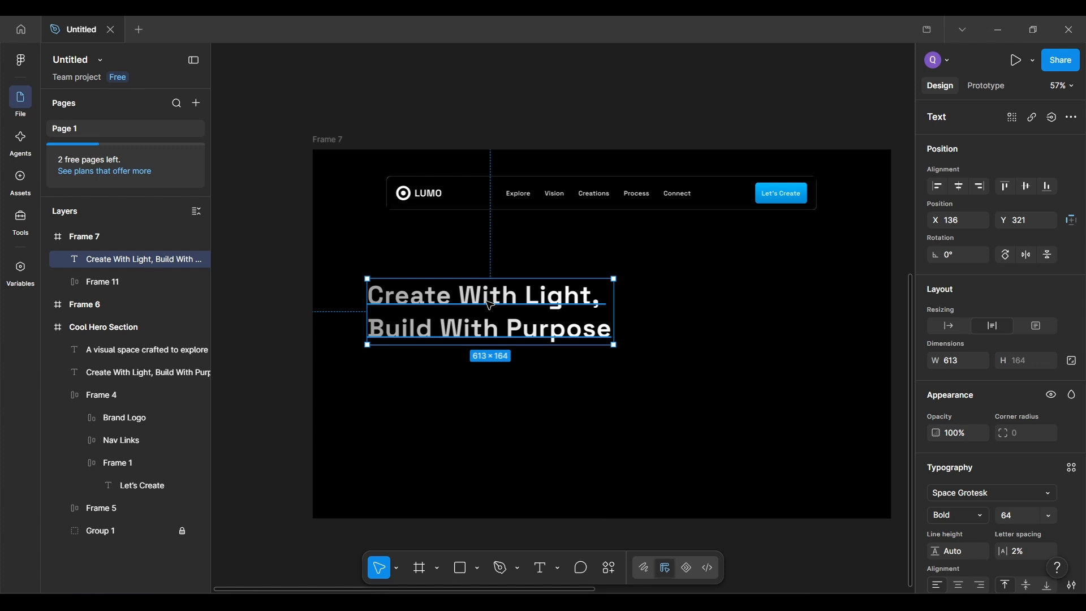
pyautogui.moveTo(490, 306)
pyautogui.mouseDown()
pyautogui.moveTo(474, 294)
pyautogui.moveTo(492, 304)
pyautogui.mouseUp()
pyautogui.scroll(-5, 492, 303)
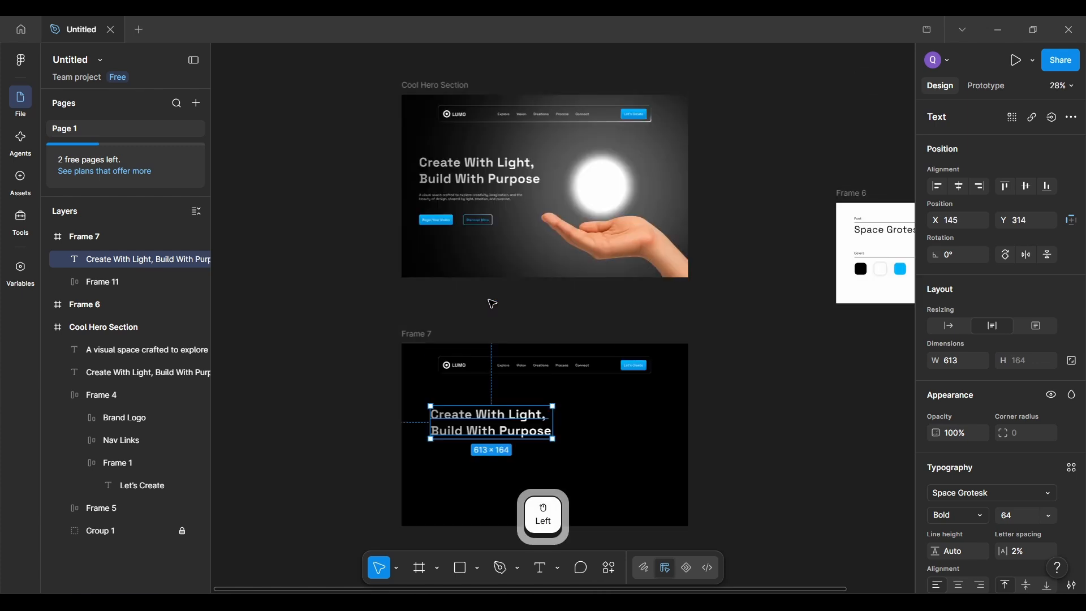
# Step: Examine the dimensions, font, weight, size and letter spacing of the headline in Cool Hero Section
pyautogui.scroll(3, 492, 304)
pyautogui.click(457, 94)
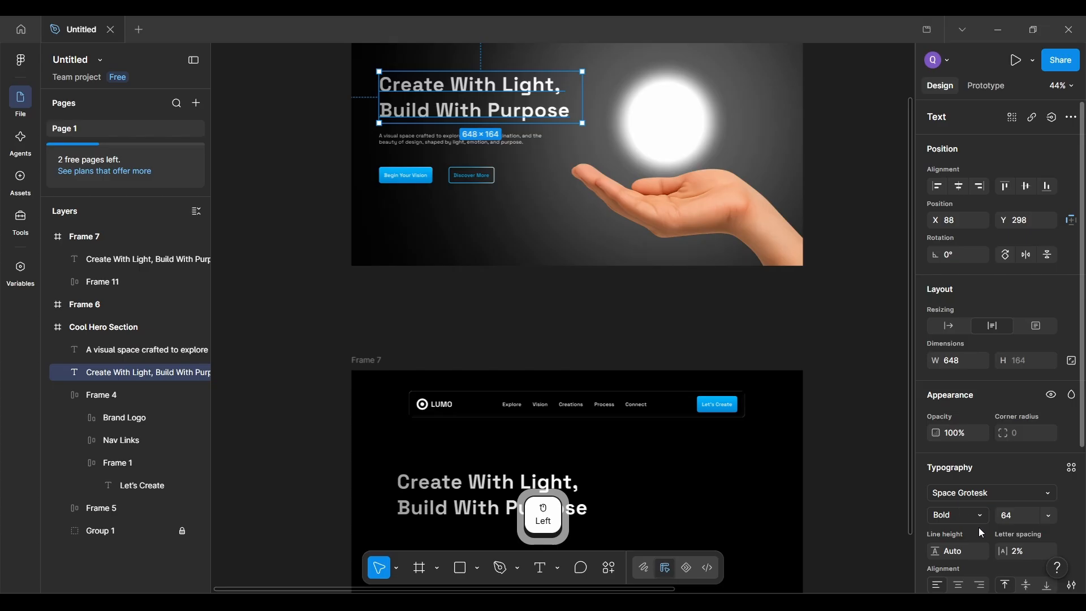
pyautogui.hotkey('ctrl', 'alt', 'F4')
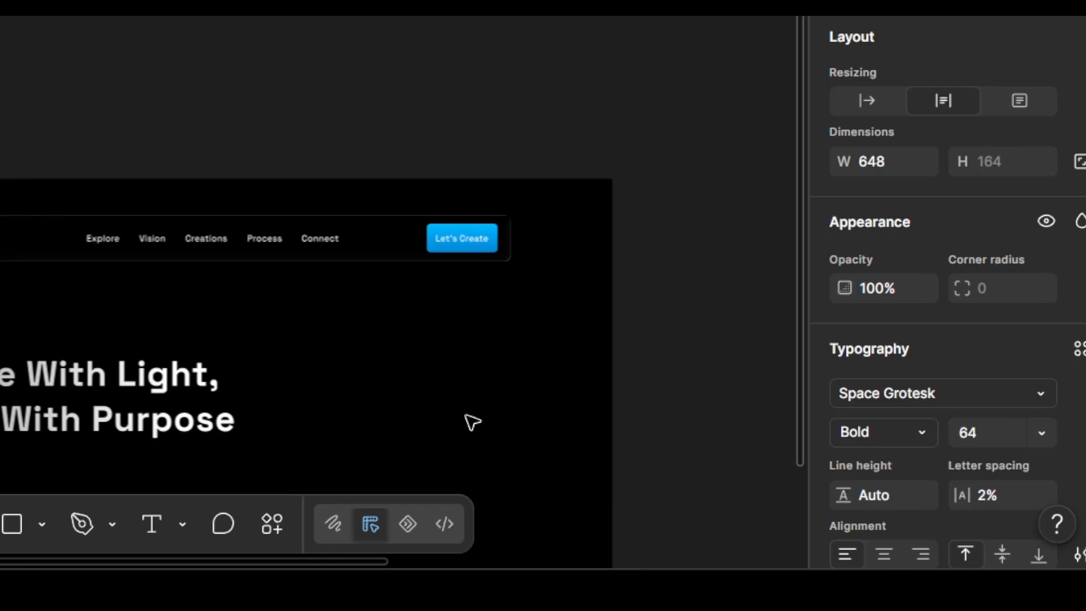
pyautogui.hotkey('ctrl', 'alt', 'F4')
pyautogui.scroll(-3, 556, 421)
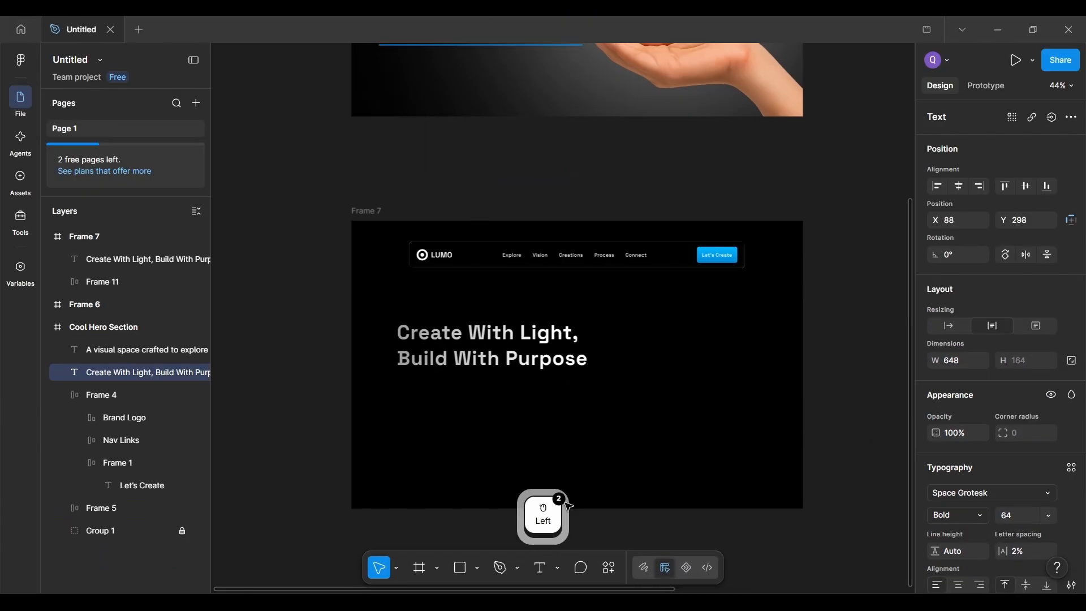
# Step: Set Frame 7's headline to Bold weight and font size 64
pyautogui.scroll(3, 132, 420)
pyautogui.click(128, 391)
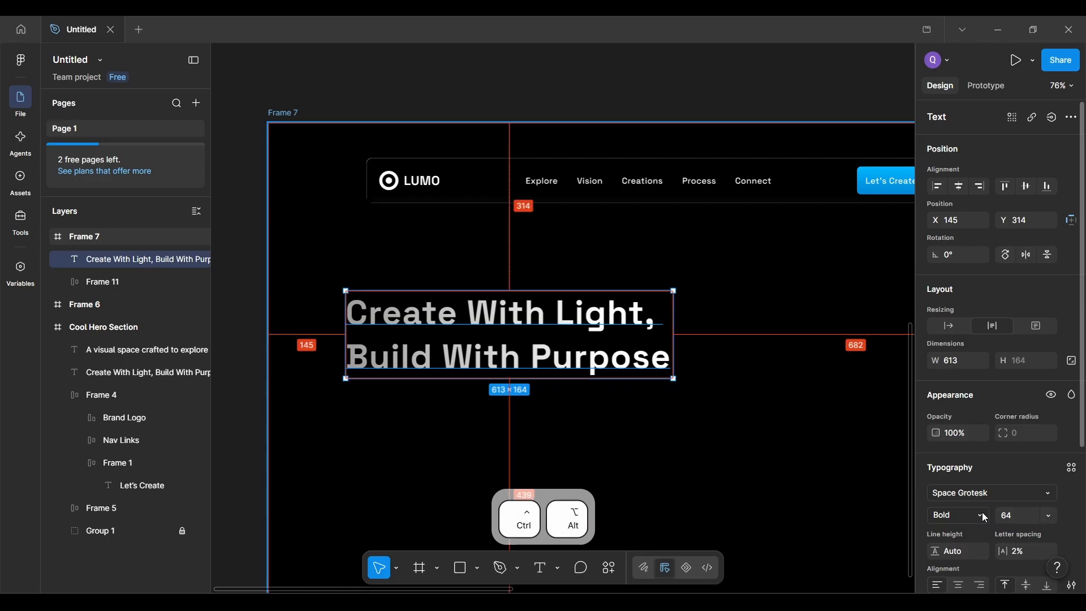
pyautogui.hotkey('ctrl', 'alt', 'F4')
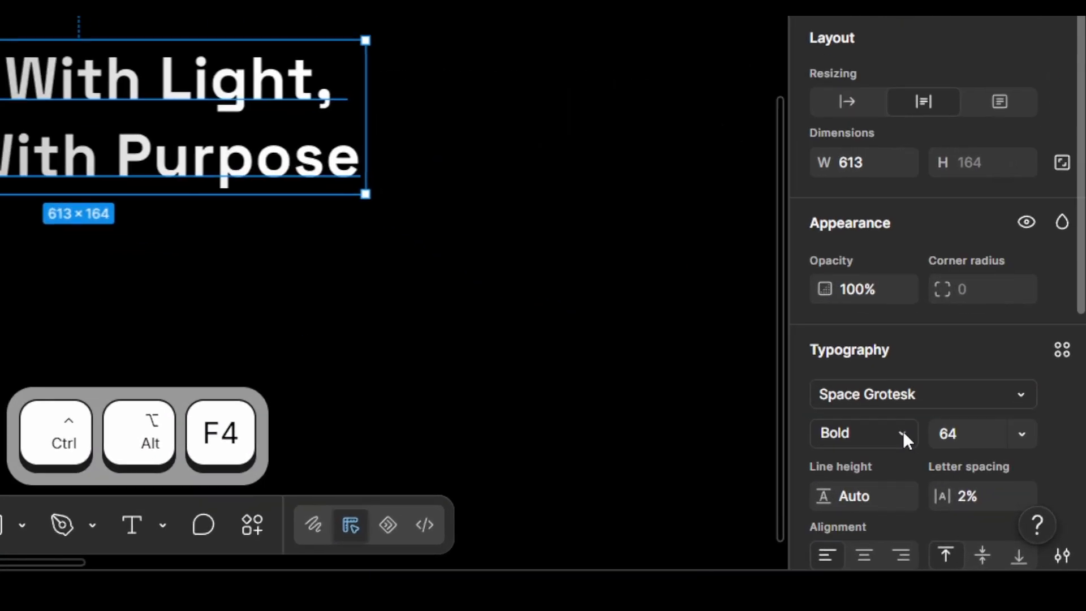
pyautogui.click(903, 430)
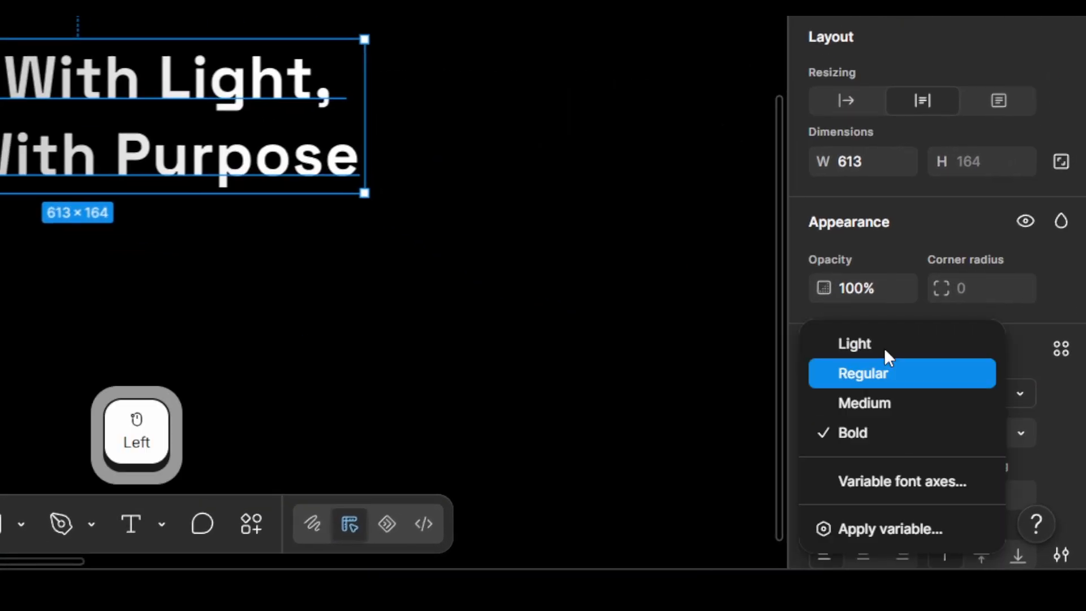
pyautogui.click(874, 429)
pyautogui.click(1022, 432)
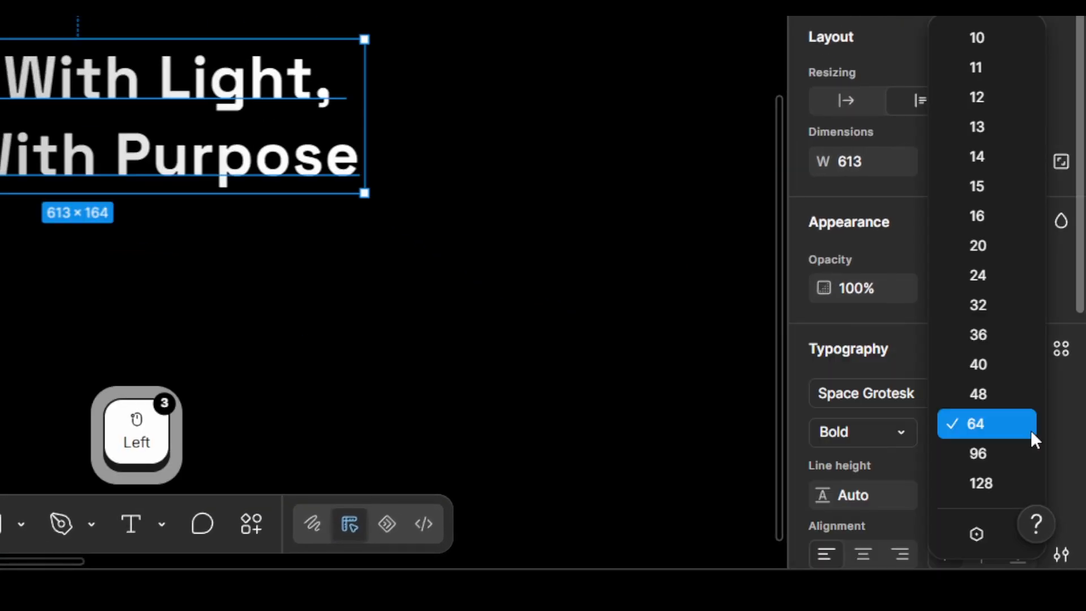
pyautogui.click(972, 428)
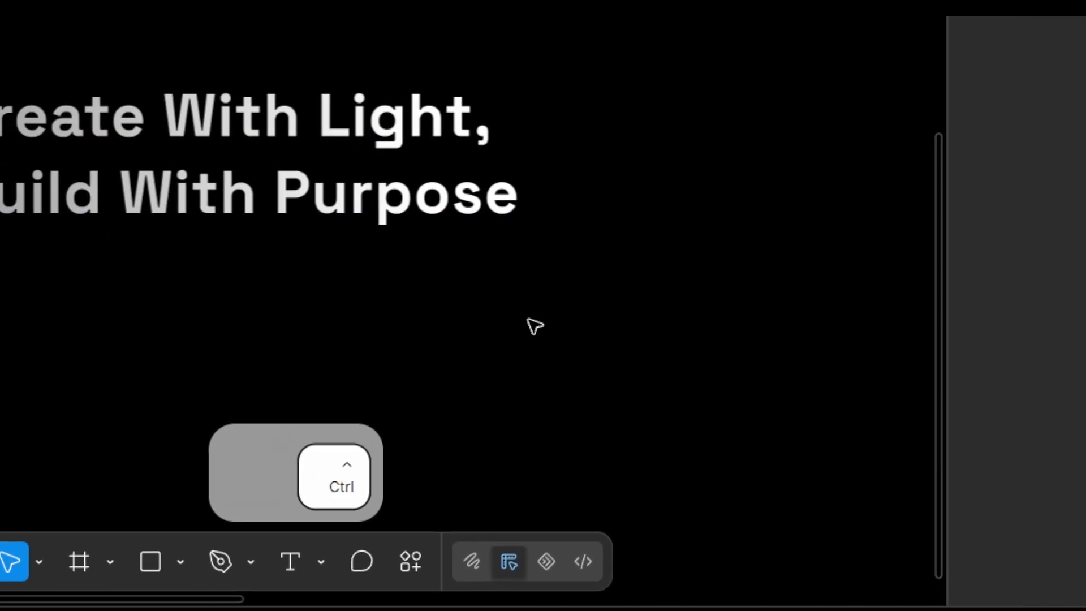
pyautogui.hotkey('ctrl', 'alt', 'F4')
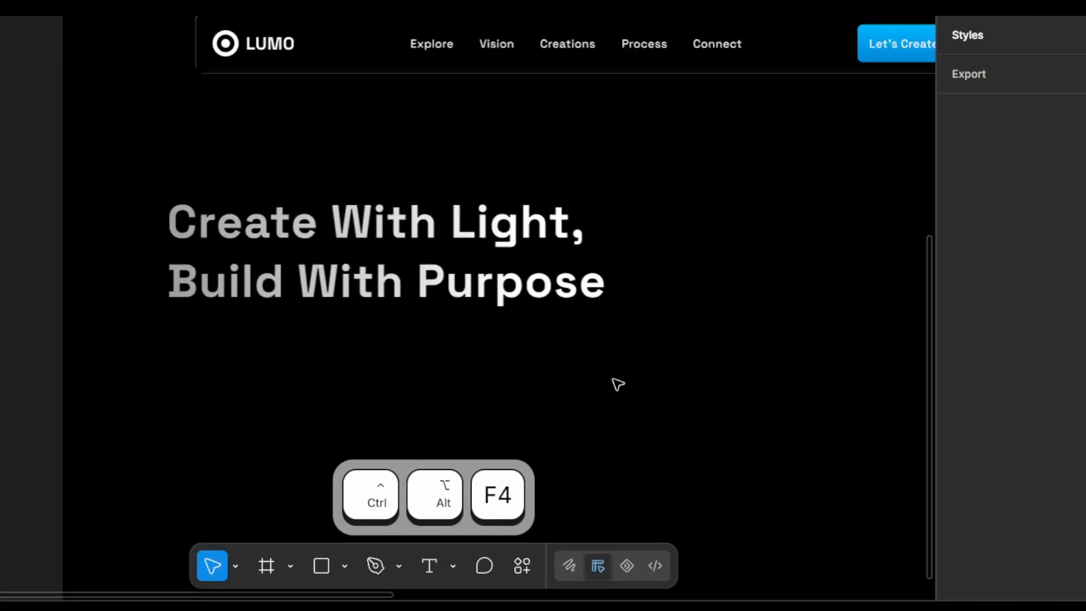
pyautogui.scroll(-3, 368, 289)
pyautogui.click(368, 288)
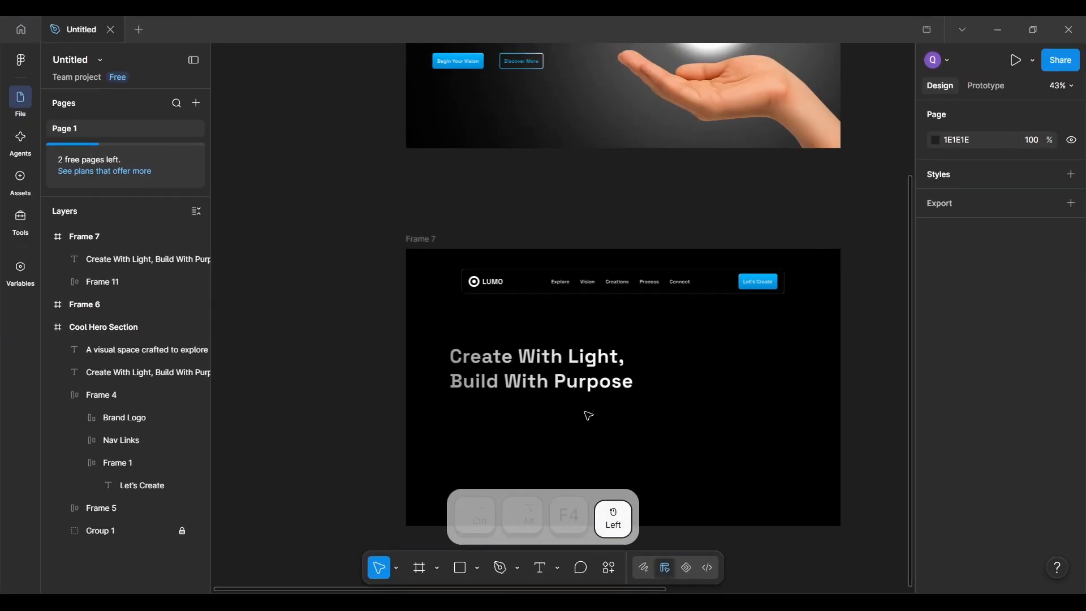
pyautogui.scroll(5, 588, 416)
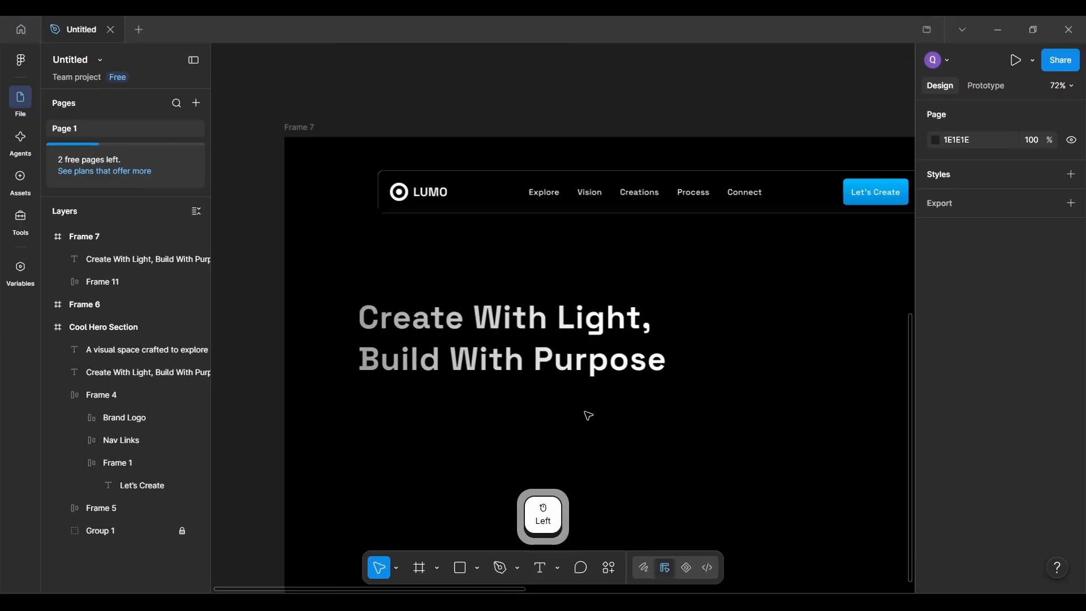
pyautogui.click(507, 338)
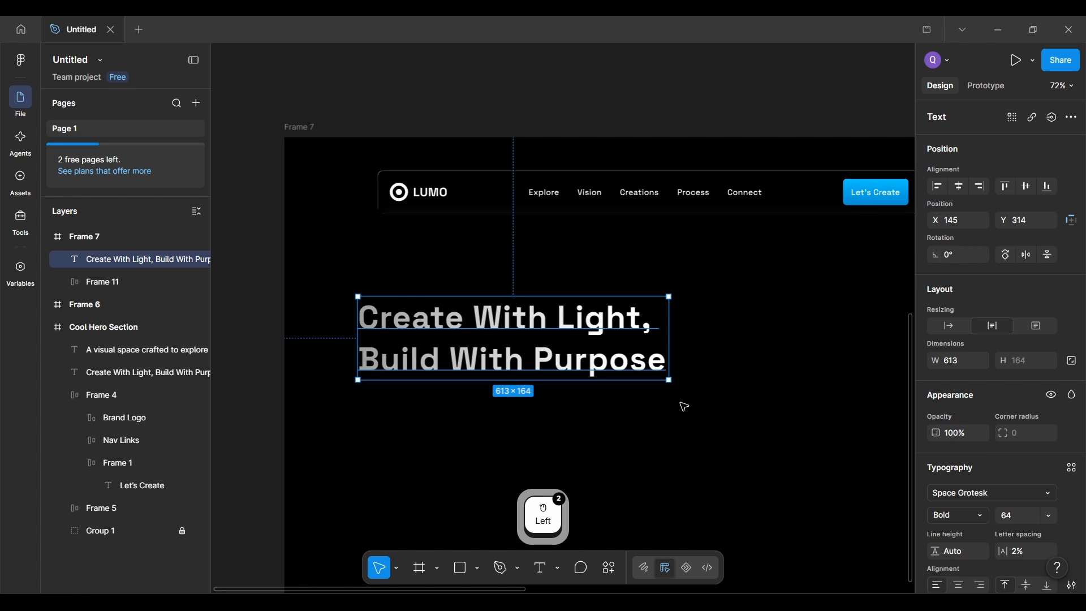
# Step: Copy the paragraph "A visual space crafted to explore creativity…" from Cool Hero Section and paste it as new text below Frame 7's headline
pyautogui.scroll(10, 530, 341)
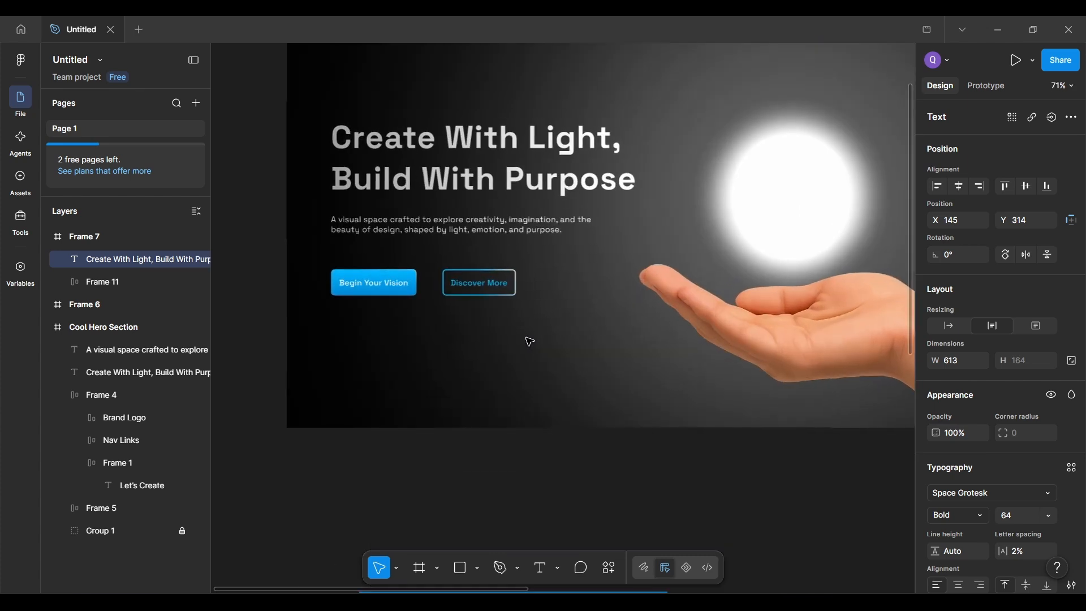
pyautogui.click(421, 222)
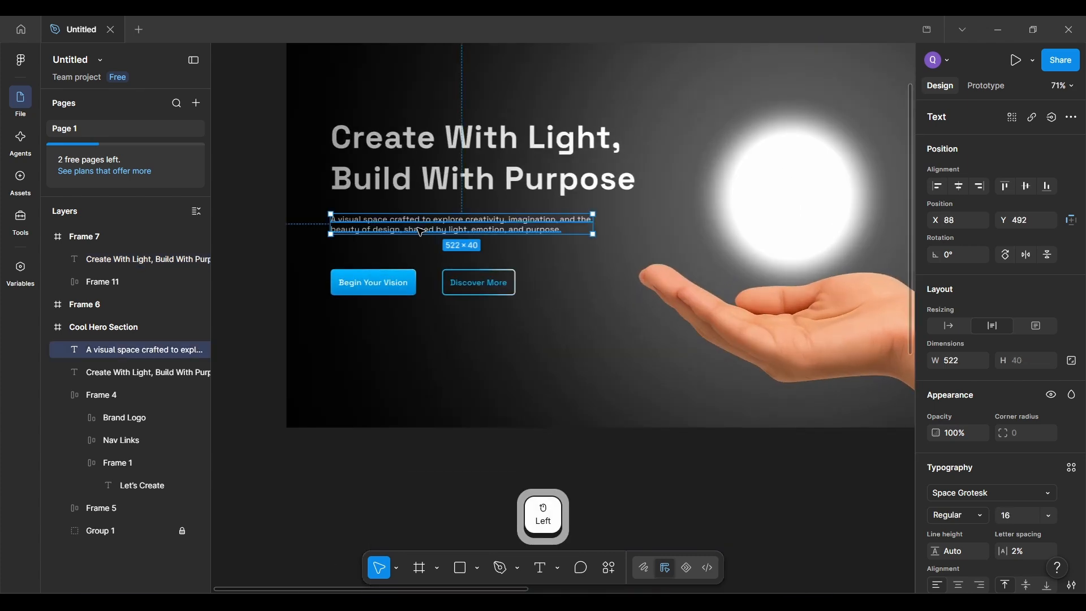
pyautogui.doubleClick(420, 232)
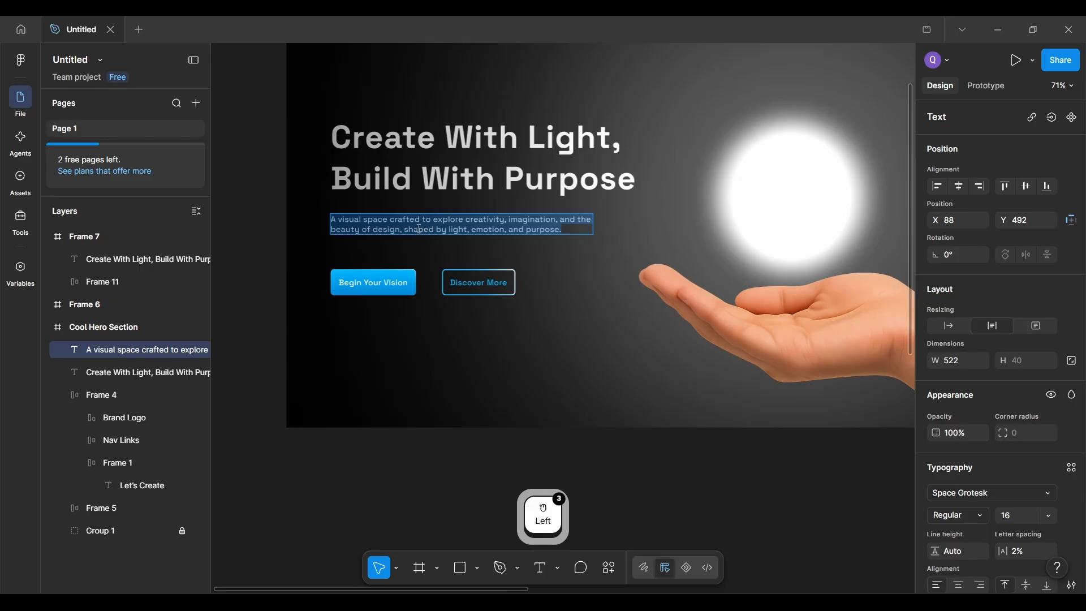
pyautogui.hotkey('ctrl', 'c')
pyautogui.scroll(-5, 436, 314)
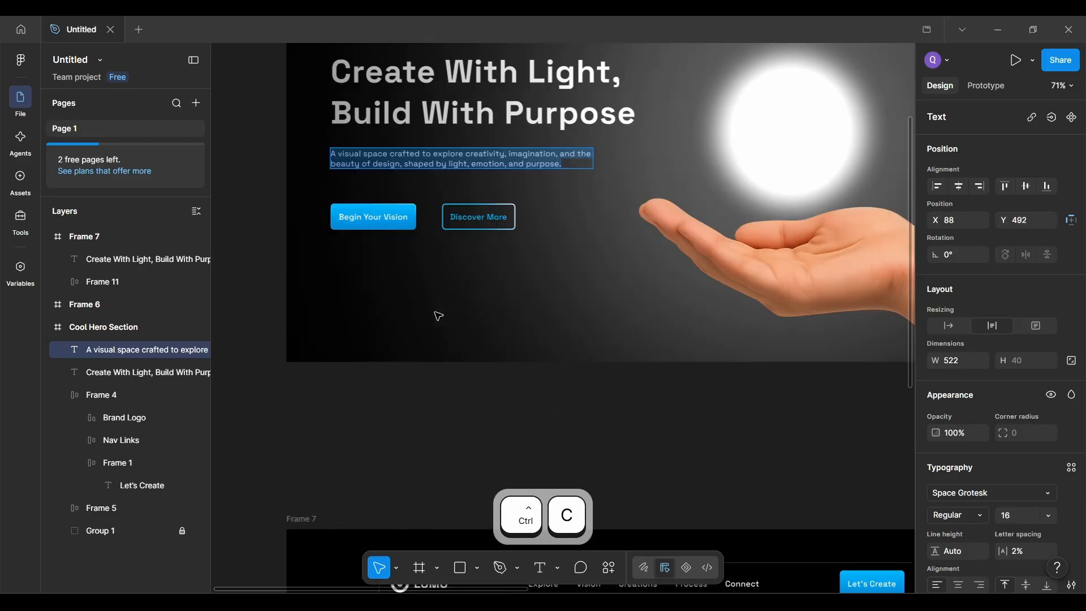
pyautogui.scroll(3, 436, 313)
pyautogui.click(355, 408)
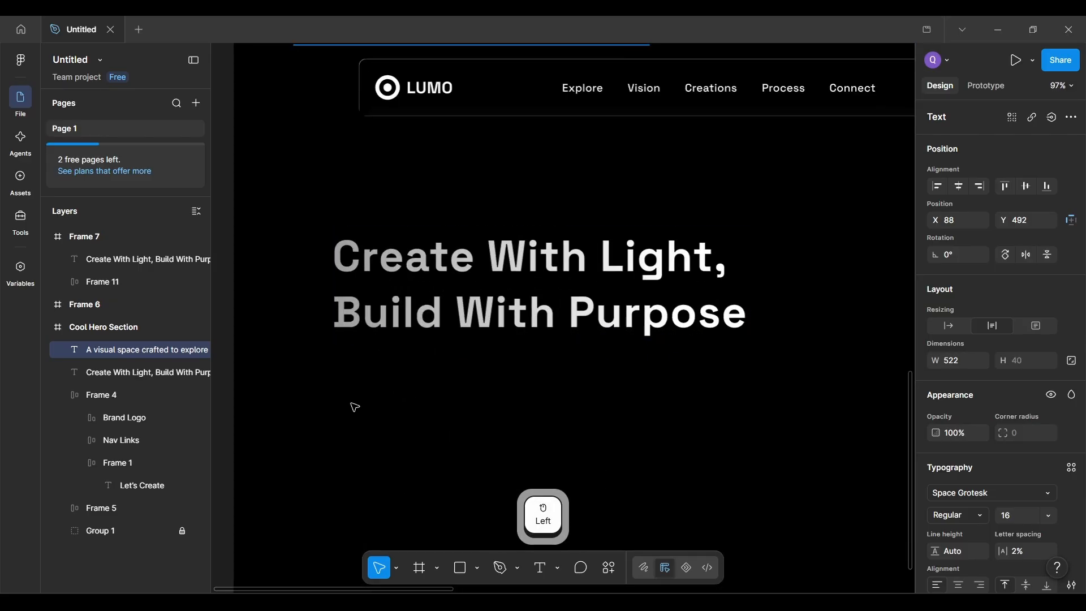
pyautogui.press('t')
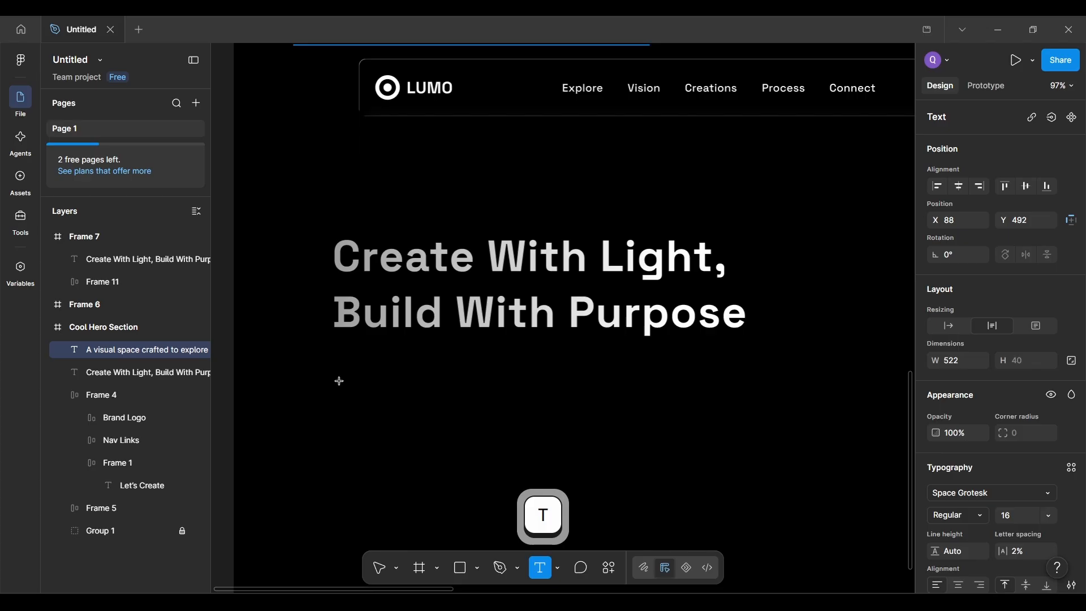
pyautogui.click(339, 381)
pyautogui.hotkey('ctrl', 'v')
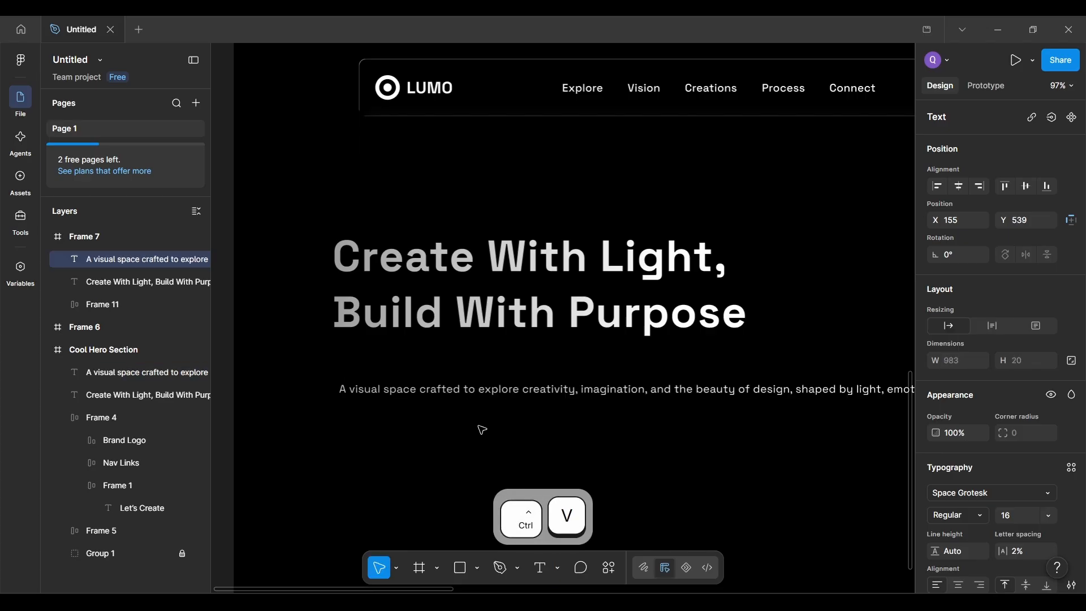
# Step: Narrow the pasted paragraph's text box in Frame 7 to about 536 wide so it wraps onto two lines
pyautogui.scroll(-5, 518, 439)
pyautogui.scroll(6, 517, 438)
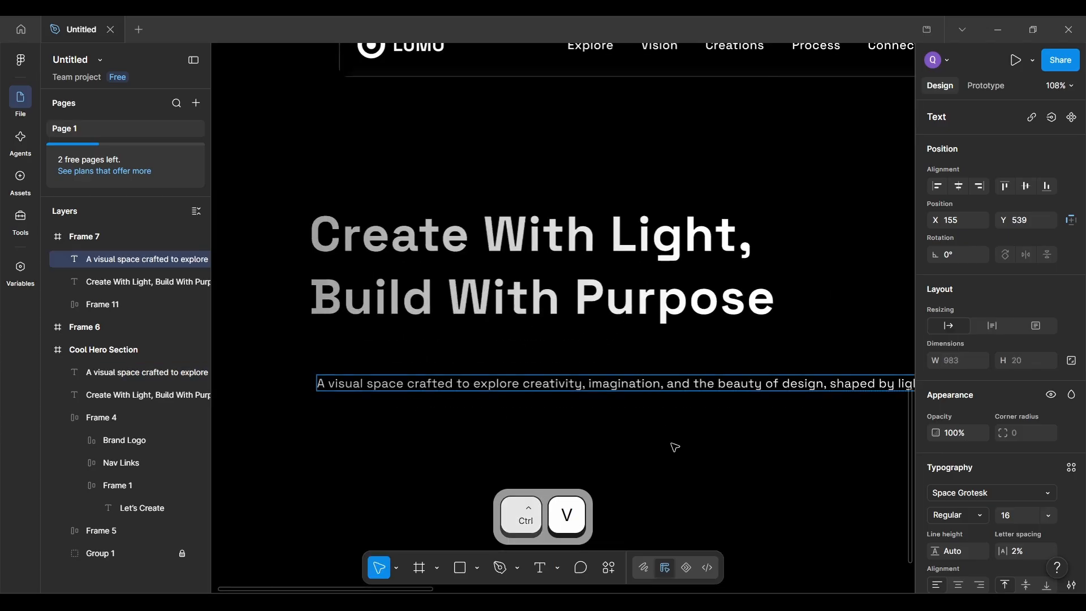
pyautogui.scroll(-2, 675, 447)
pyautogui.click(739, 456)
pyautogui.hscroll(3, 688, 385)
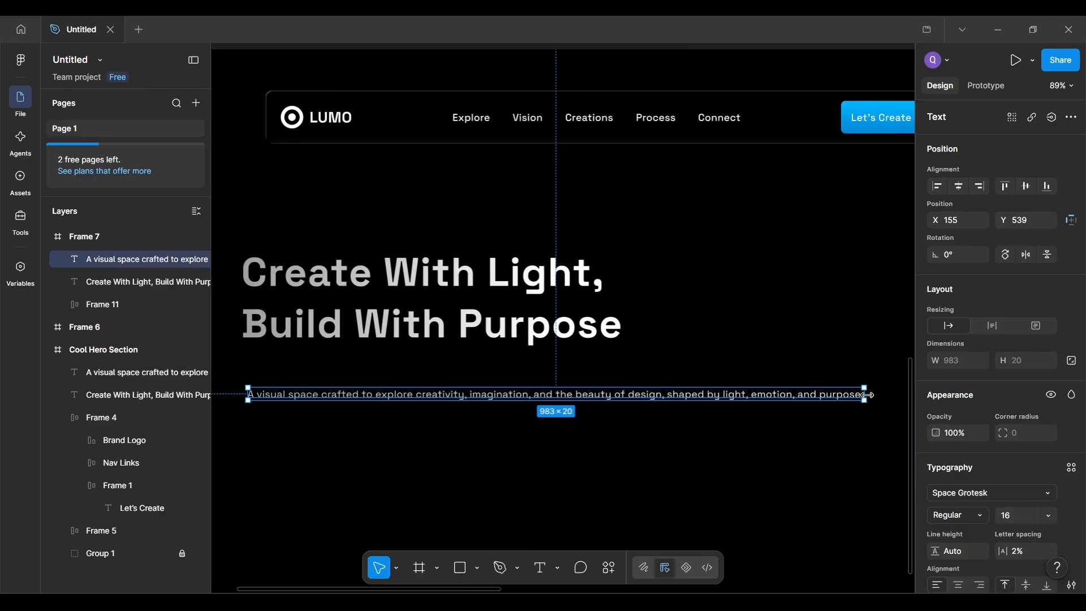
pyautogui.moveTo(869, 395); pyautogui.dragTo(589, 416)
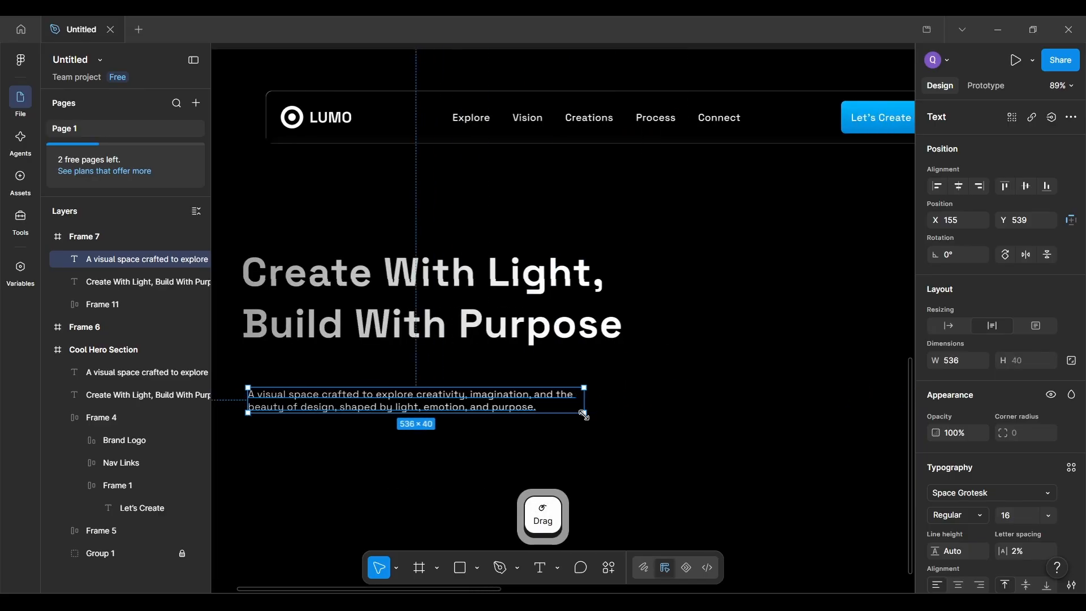
# Step: Move the description paragraph in Frame 7 up under the headline, aligned with its left edge at X 145, Y 520
pyautogui.hscroll(-1, 585, 416)
pyautogui.scroll(-2, 585, 417)
pyautogui.scroll(-2, 570, 356)
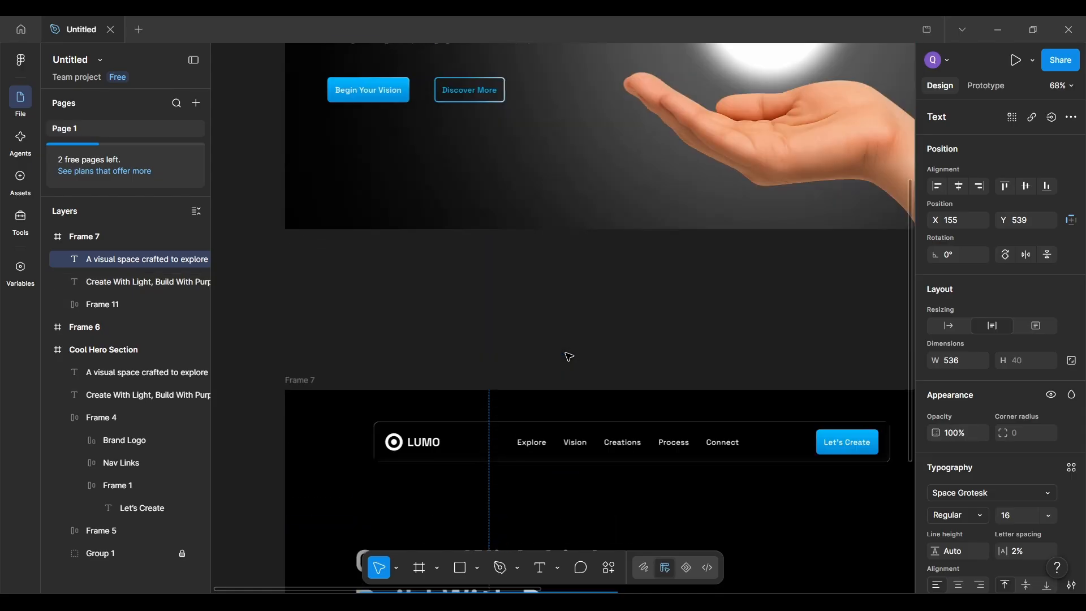
pyautogui.scroll(4, 569, 356)
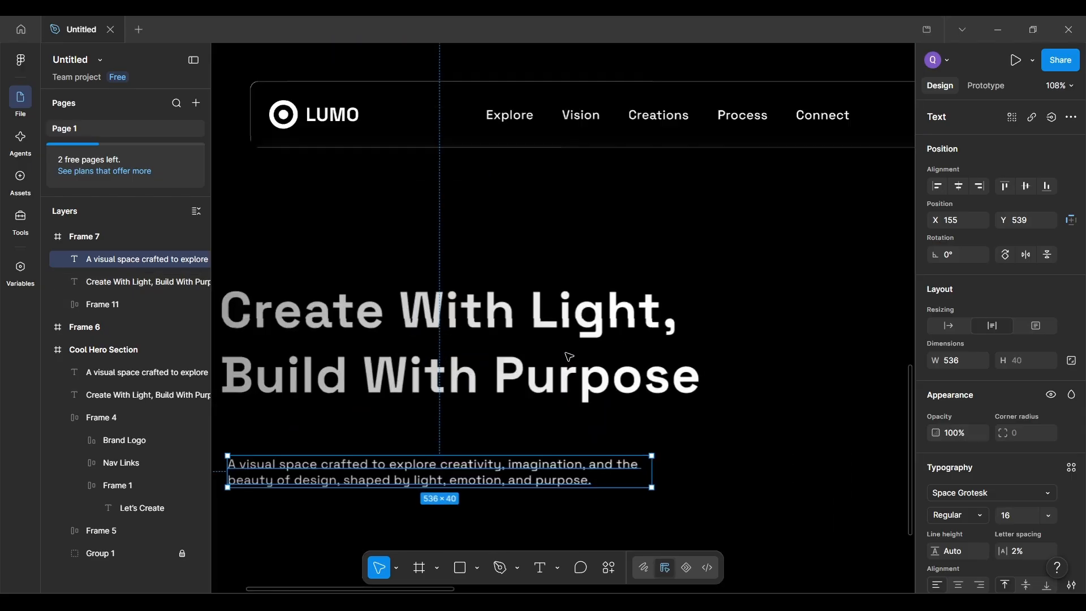
pyautogui.scroll(-1, 590, 536)
pyautogui.scroll(-1, 590, 536)
pyautogui.hscroll(-1, 590, 536)
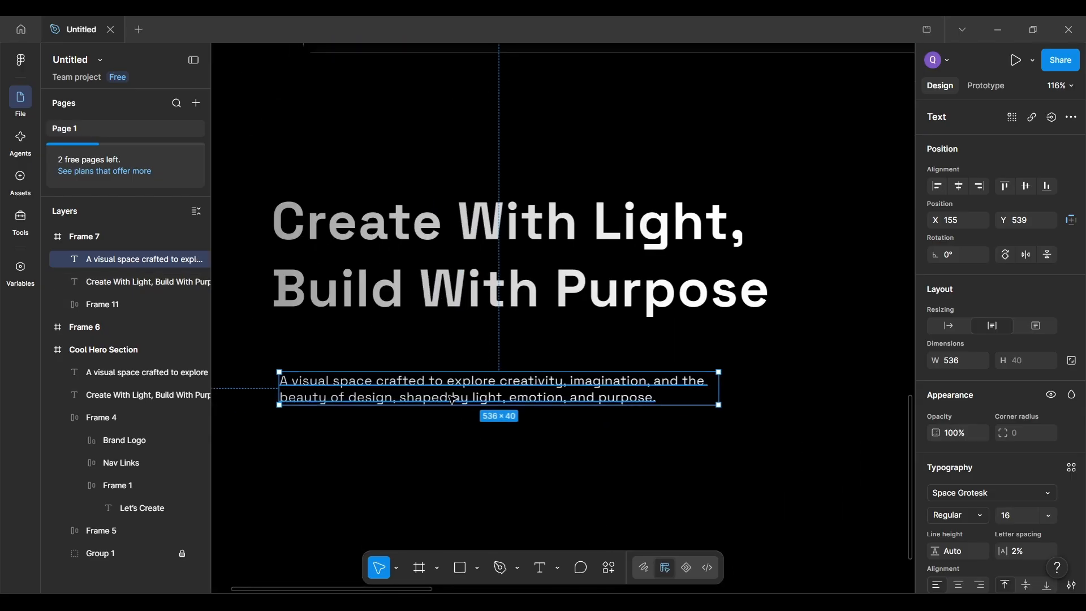
pyautogui.moveTo(448, 390)
pyautogui.mouseDown()
pyautogui.moveTo(440, 381)
pyautogui.moveTo(457, 386)
pyautogui.mouseUp()
pyautogui.click(478, 451)
pyautogui.scroll(-3, 479, 450)
pyautogui.scroll(-1, 481, 452)
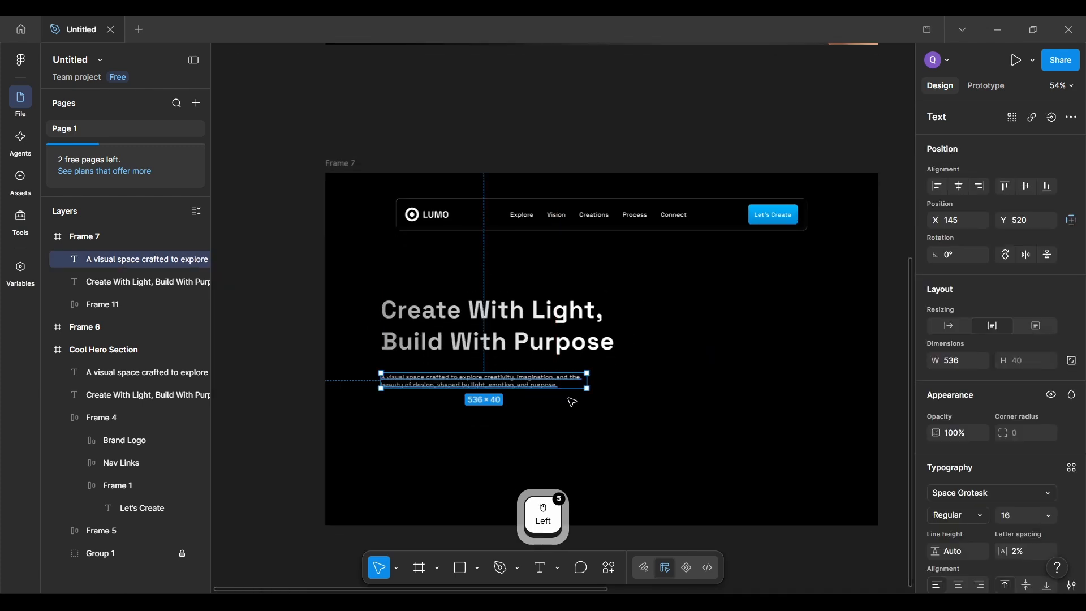
# Step: Compare Frame 7's headline and paragraph layout with the text and buttons in Cool Hero Section
pyautogui.scroll(3, 568, 398)
pyautogui.scroll(-4, 568, 398)
pyautogui.scroll(2, 568, 397)
pyautogui.scroll(3, 569, 398)
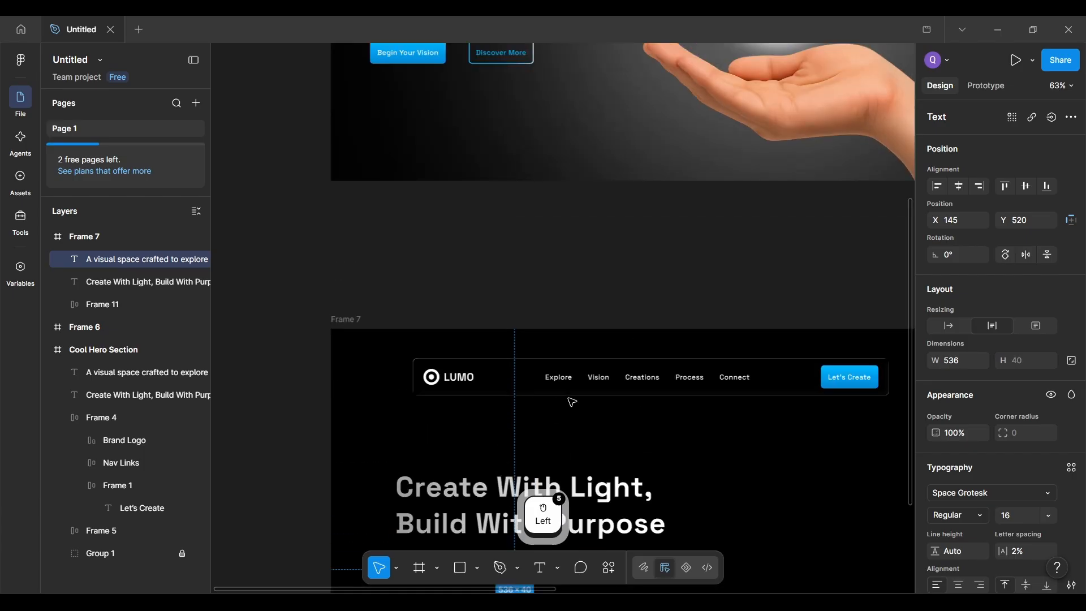
pyautogui.scroll(2, 572, 402)
pyautogui.scroll(-3, 572, 401)
pyautogui.scroll(2, 571, 402)
pyautogui.scroll(-2, 443, 263)
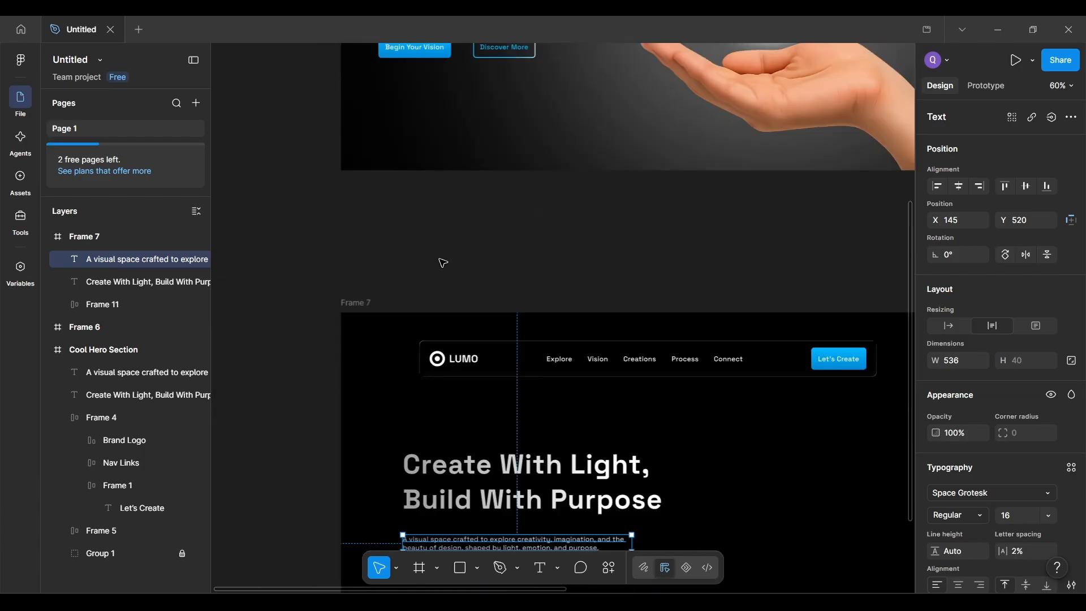
# Step: Duplicate the navigation bar's "Let's Create" button and place the copy below Frame 7's paragraph at about X 143, Y 613
pyautogui.scroll(-3, 444, 263)
pyautogui.hscroll(2, 497, 317)
pyautogui.scroll(5, 506, 344)
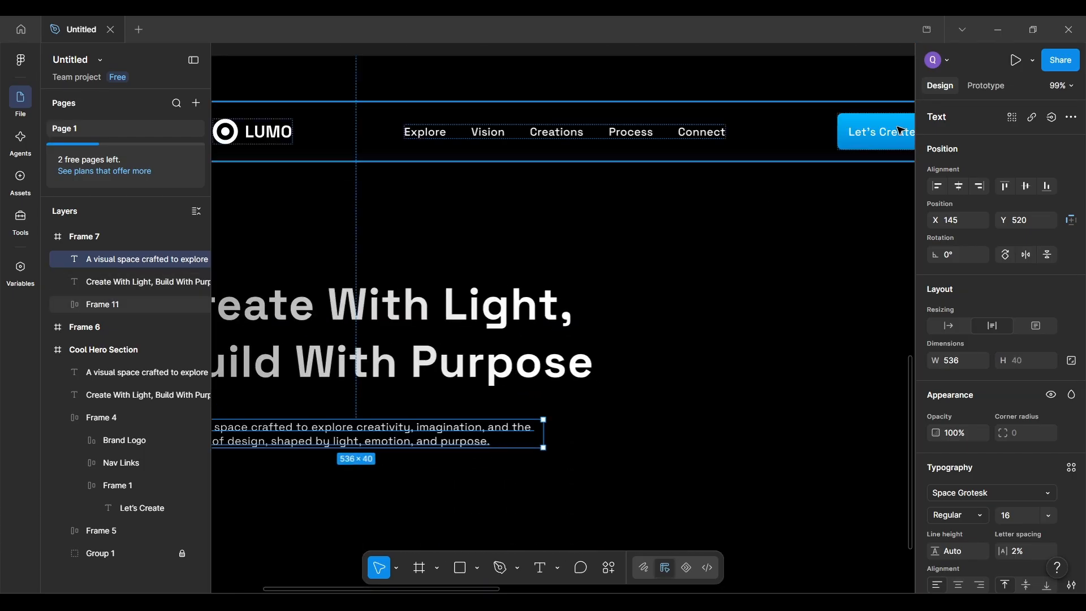
pyautogui.click(863, 135)
pyautogui.click(863, 136)
pyautogui.scroll(-3, 863, 135)
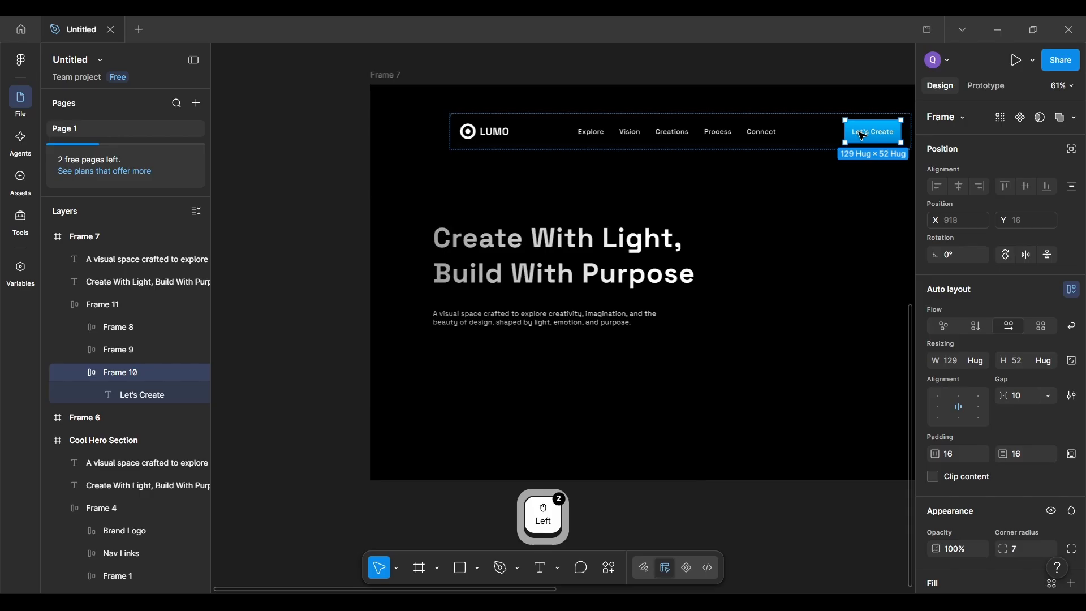
pyautogui.moveTo(868, 133); pyautogui.dragTo(459, 364)
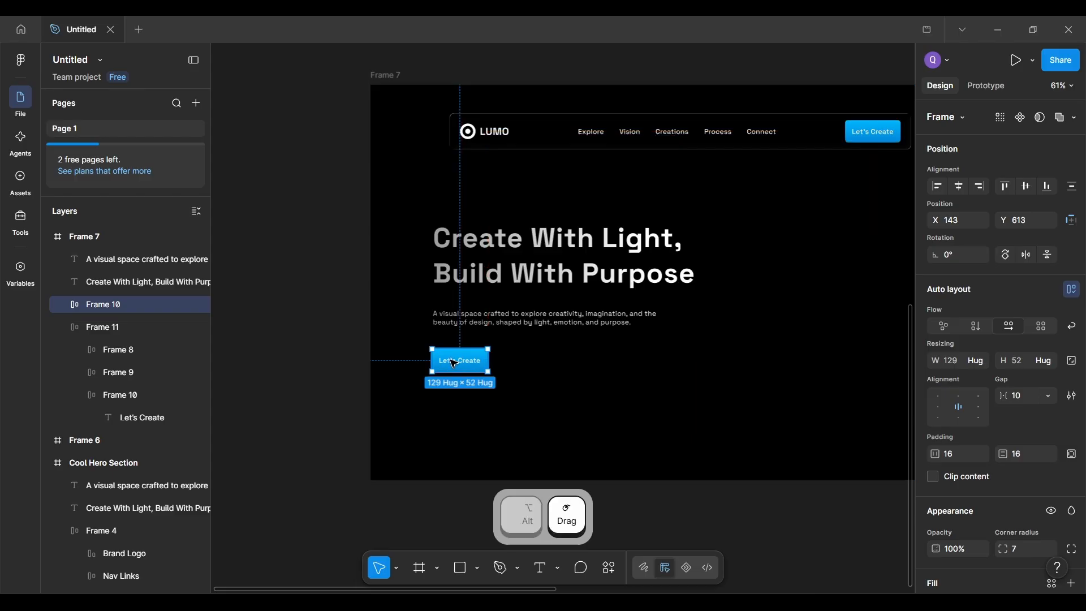
# Step: Change the copied button's label to "Begin Your Vision", matching the filled button in Cool Hero Section
pyautogui.scroll(5, 460, 365)
pyautogui.click(460, 367)
pyautogui.scroll(2, 435, 358)
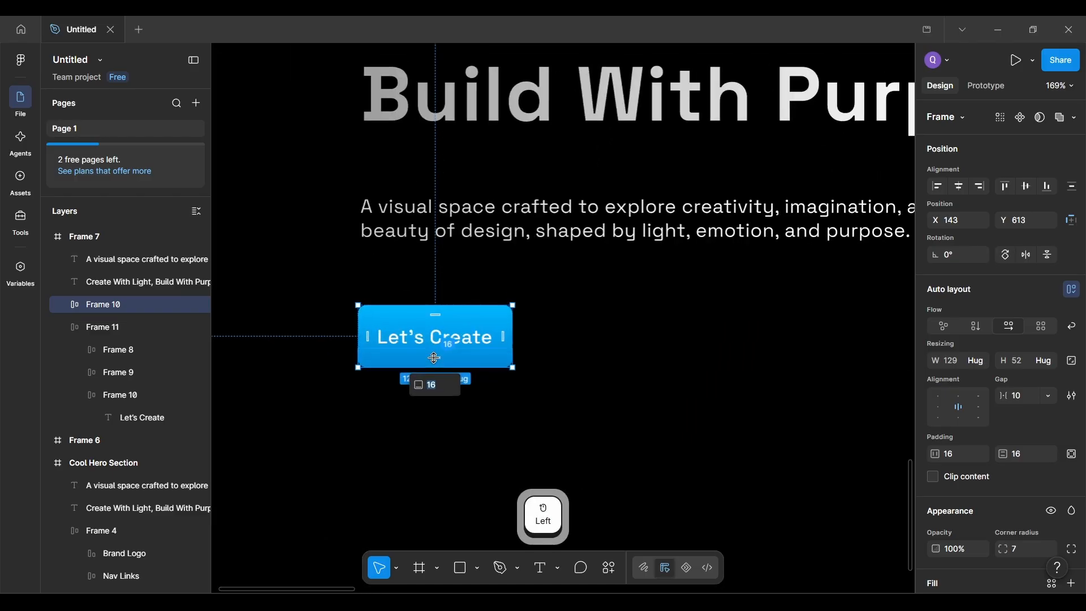
pyautogui.click(436, 342)
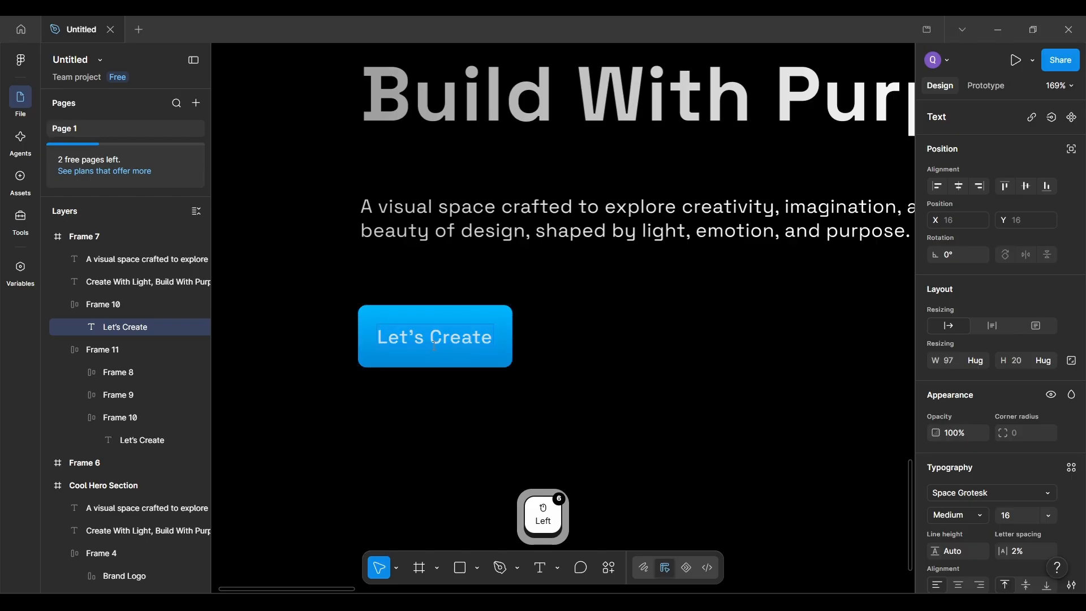
pyautogui.scroll(-5, 434, 346)
pyautogui.scroll(5, 434, 347)
pyautogui.scroll(-5, 434, 346)
pyautogui.scroll(5, 435, 348)
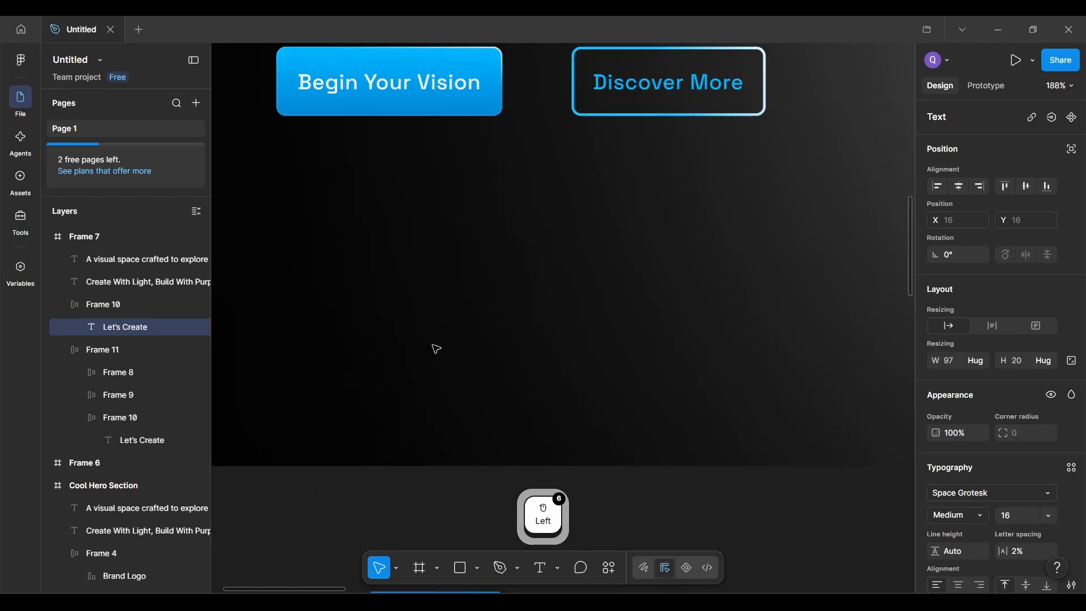
pyautogui.scroll(3, 435, 348)
pyautogui.scroll(-3, 436, 348)
pyautogui.scroll(5, 436, 348)
pyautogui.scroll(-3, 436, 348)
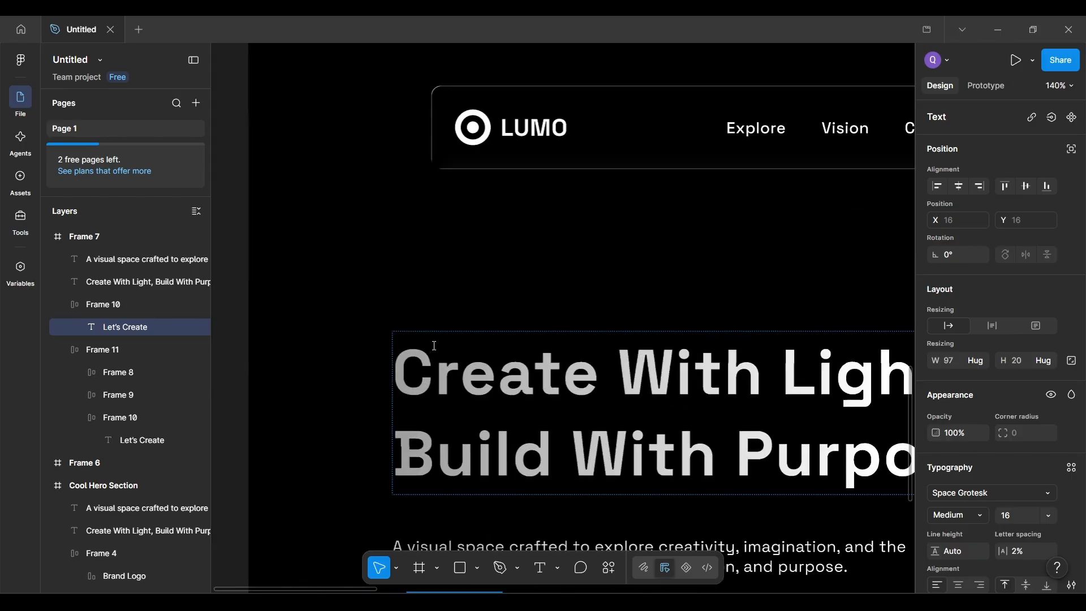
pyautogui.scroll(-5, 435, 345)
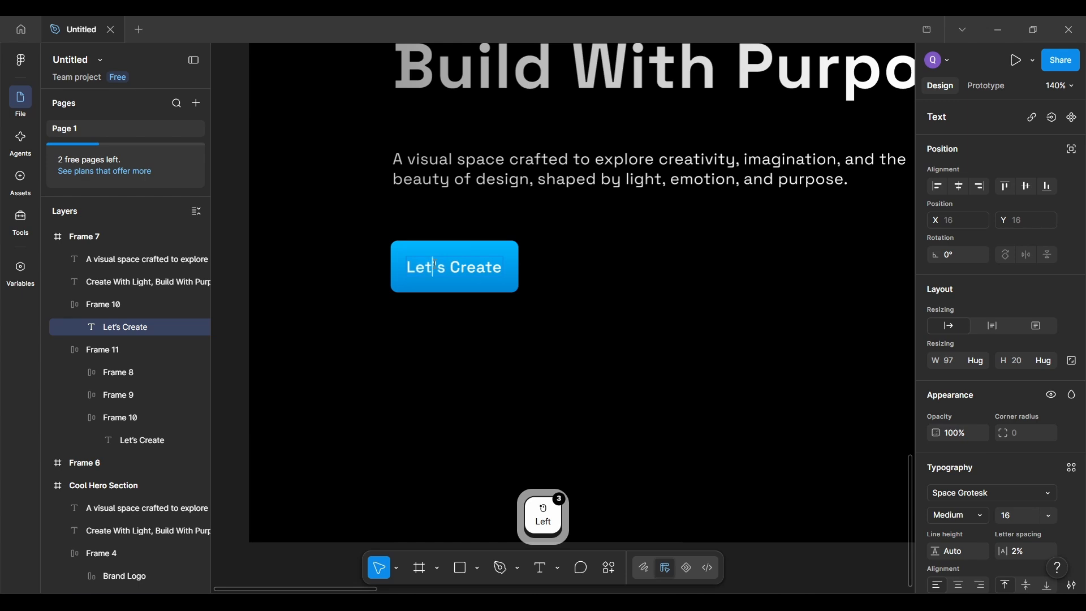
pyautogui.write('Beg')
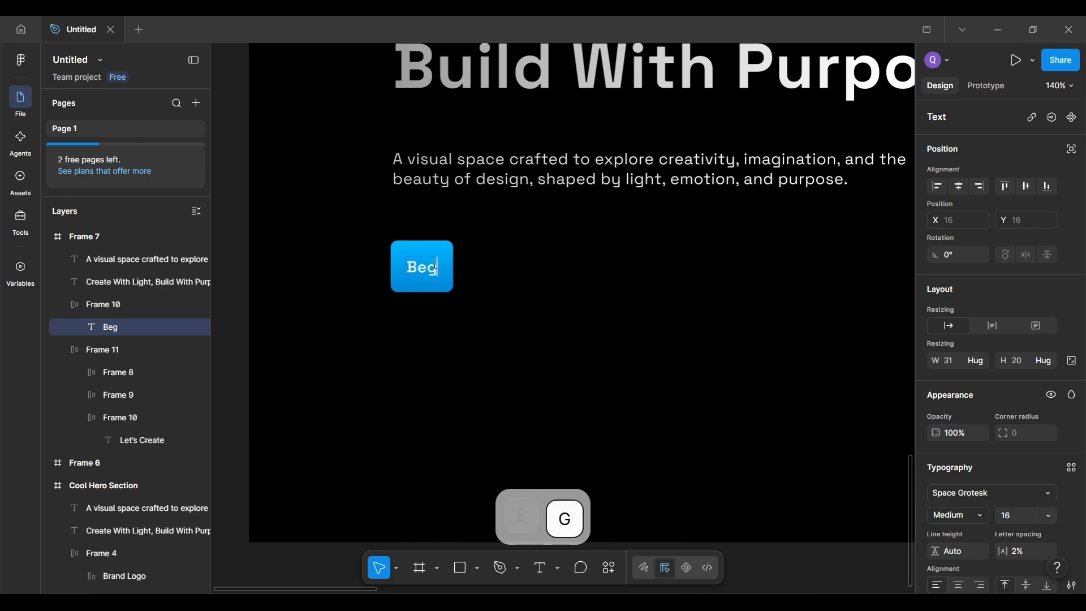
pyautogui.write('in Yout')
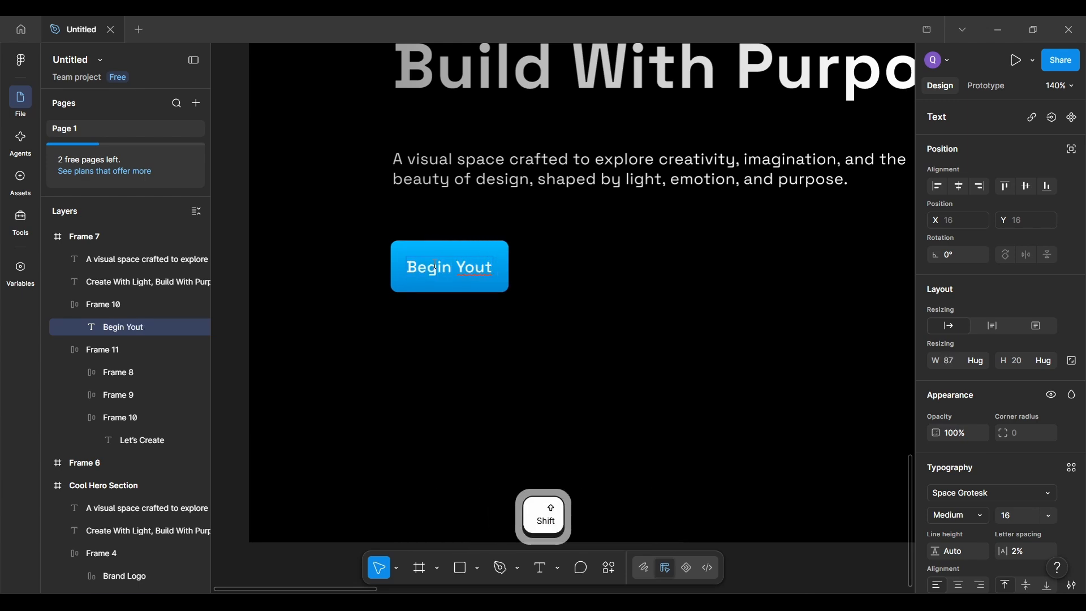
pyautogui.press('BackSpace')
pyautogui.write('r Vision')
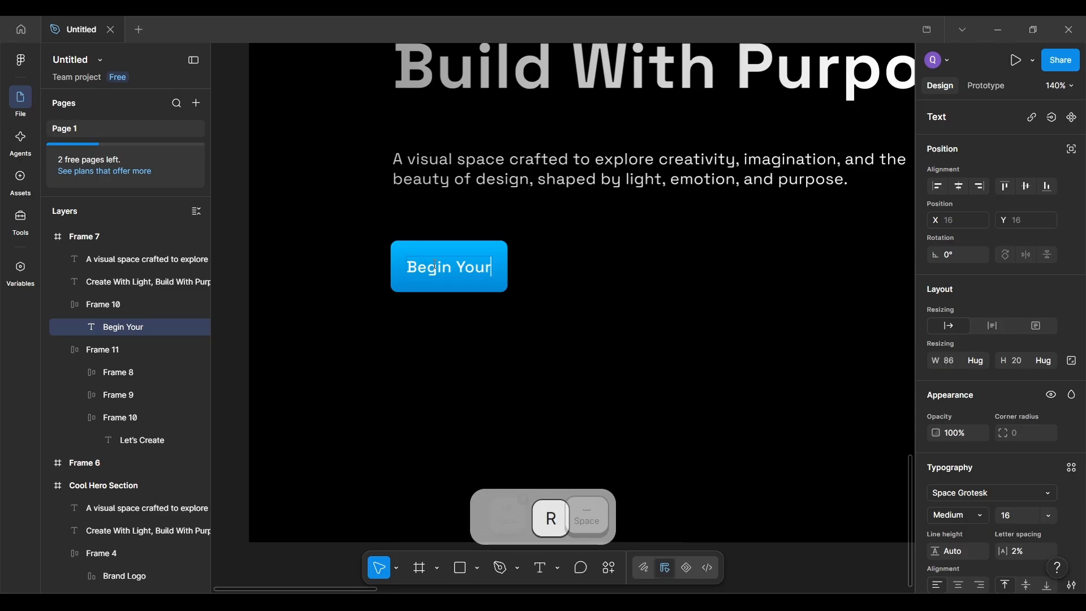
pyautogui.click(533, 374)
# Step: Align the "Begin Your Vision" button with the paragraph's left edge, at X 145, Y 608
pyautogui.scroll(-4, 533, 373)
pyautogui.scroll(3, 531, 372)
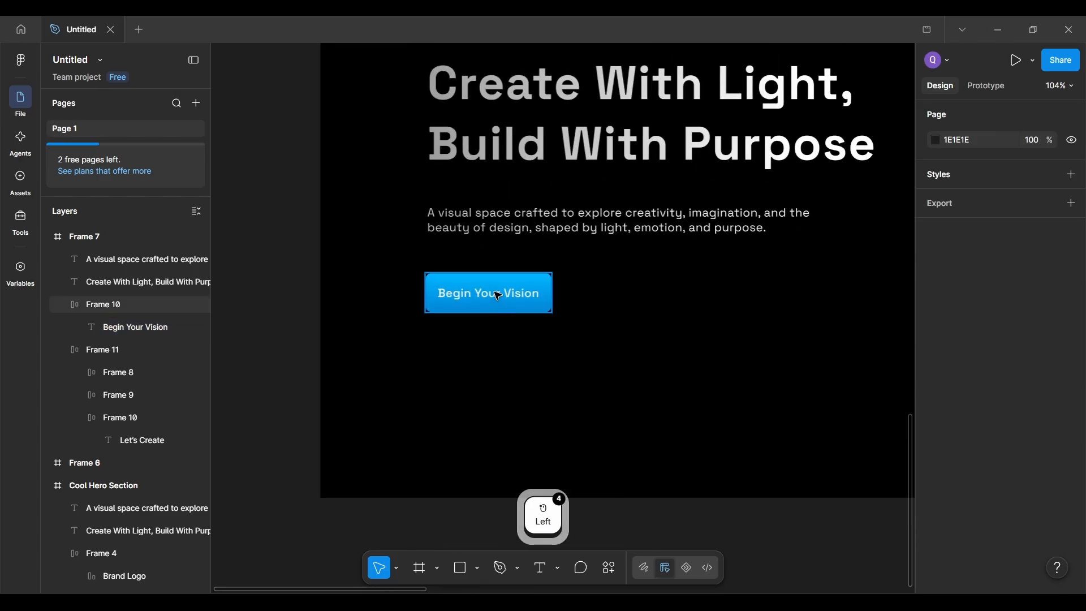
pyautogui.moveTo(498, 296); pyautogui.dragTo(498, 292)
# Step: Check the button pair in Cool Hero Section and duplicate the "Begin Your Vision" button beside the original at X 351, Y 608
pyautogui.scroll(-5, 498, 292)
pyautogui.scroll(5, 498, 292)
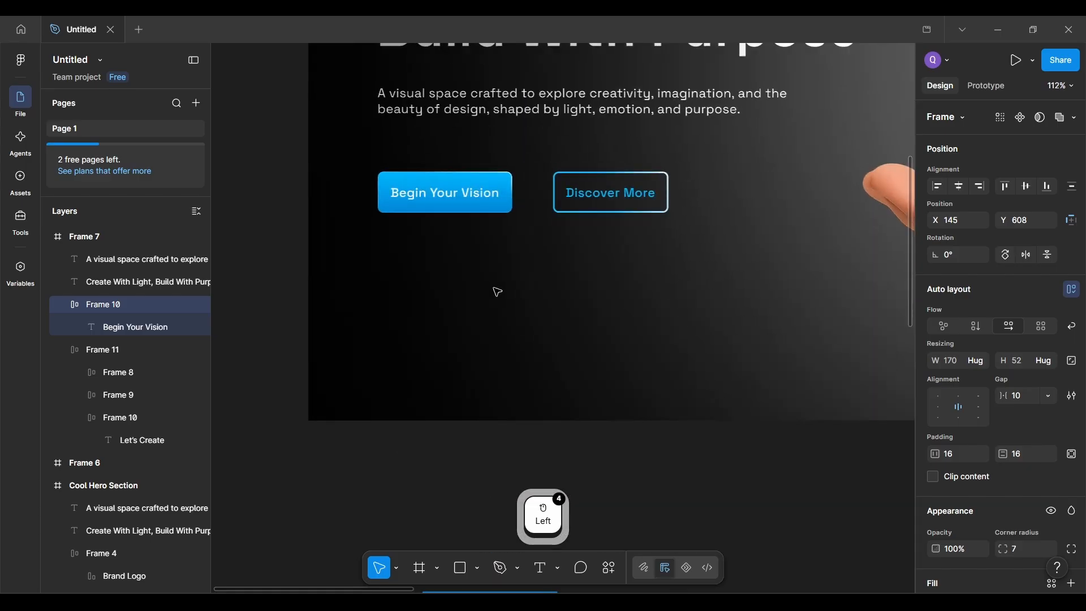
pyautogui.scroll(5, 518, 334)
pyautogui.scroll(-4, 517, 334)
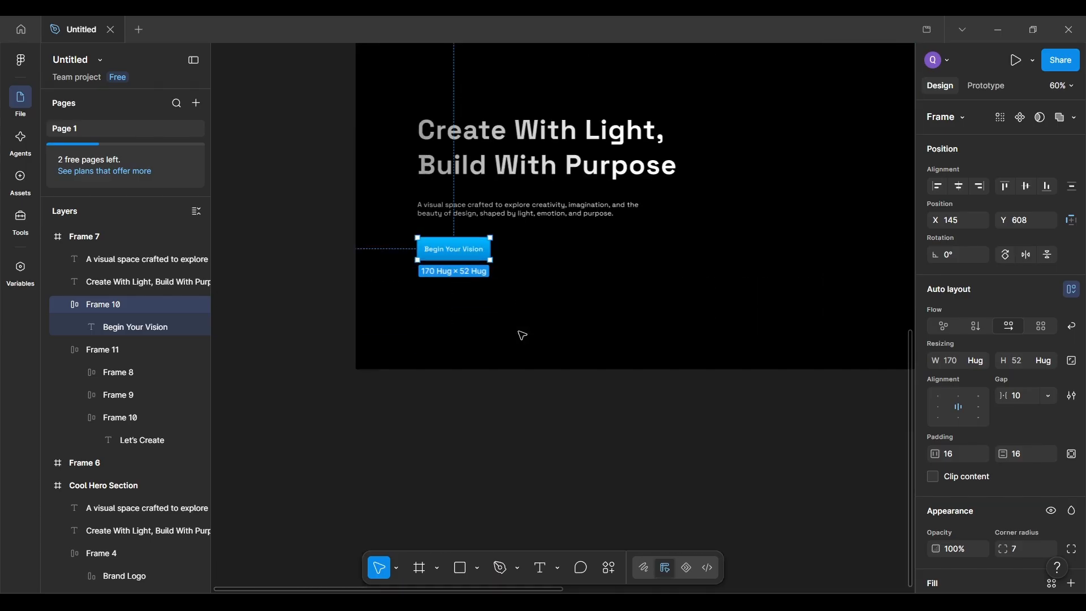
pyautogui.scroll(4, 521, 334)
pyautogui.scroll(1, 521, 335)
pyautogui.scroll(2, 378, 208)
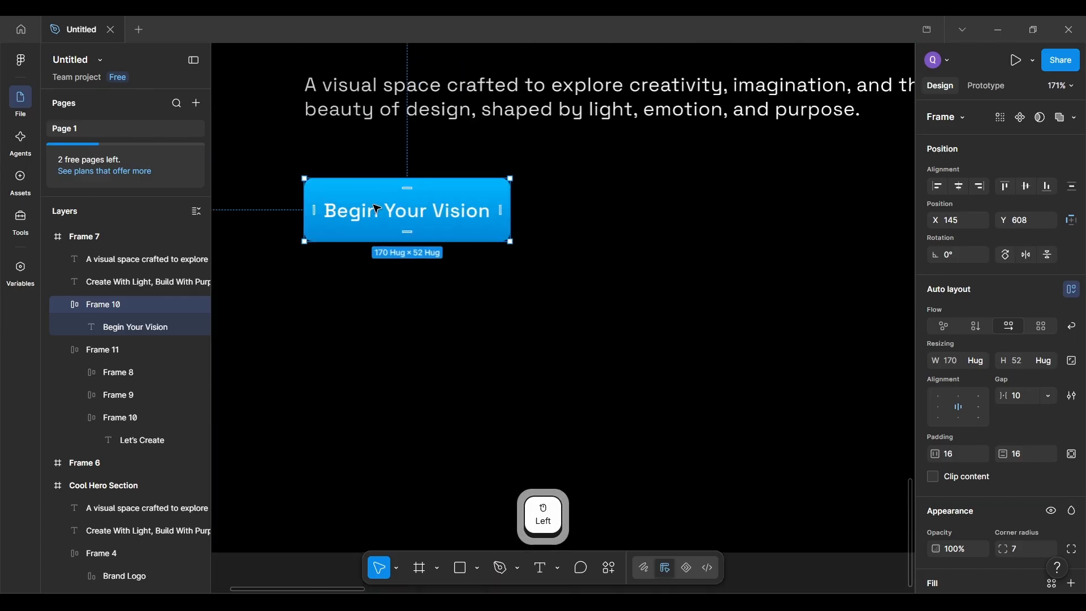
pyautogui.moveTo(394, 211); pyautogui.dragTo(641, 213)
pyautogui.scroll(2, 651, 344)
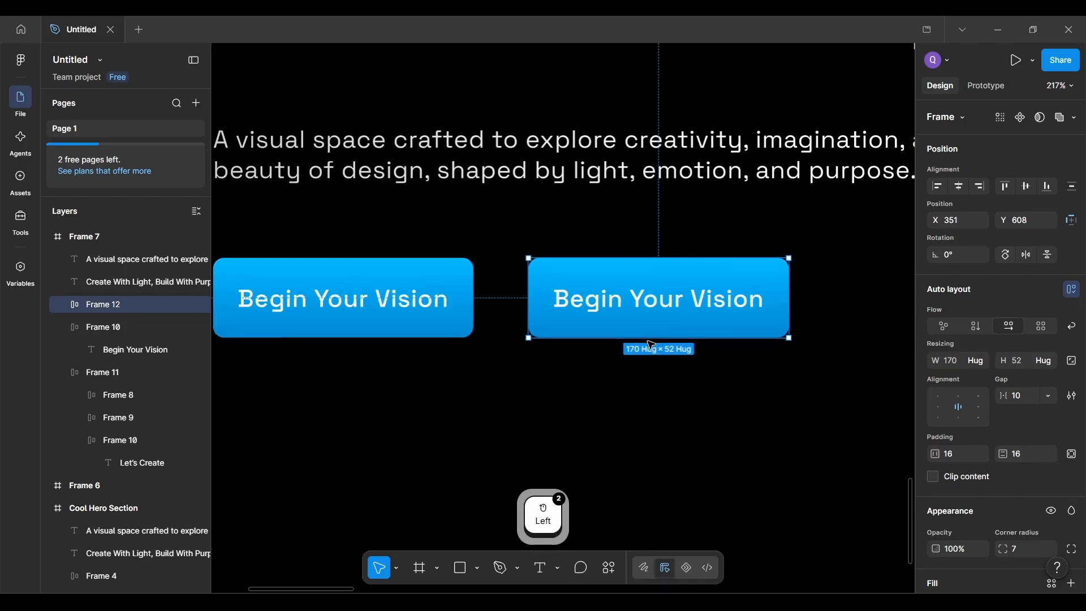
# Step: Remove the linear gradient fill from the second "Begin Your Vision" button
pyautogui.scroll(-1, 673, 324)
pyautogui.hscroll(2, 676, 324)
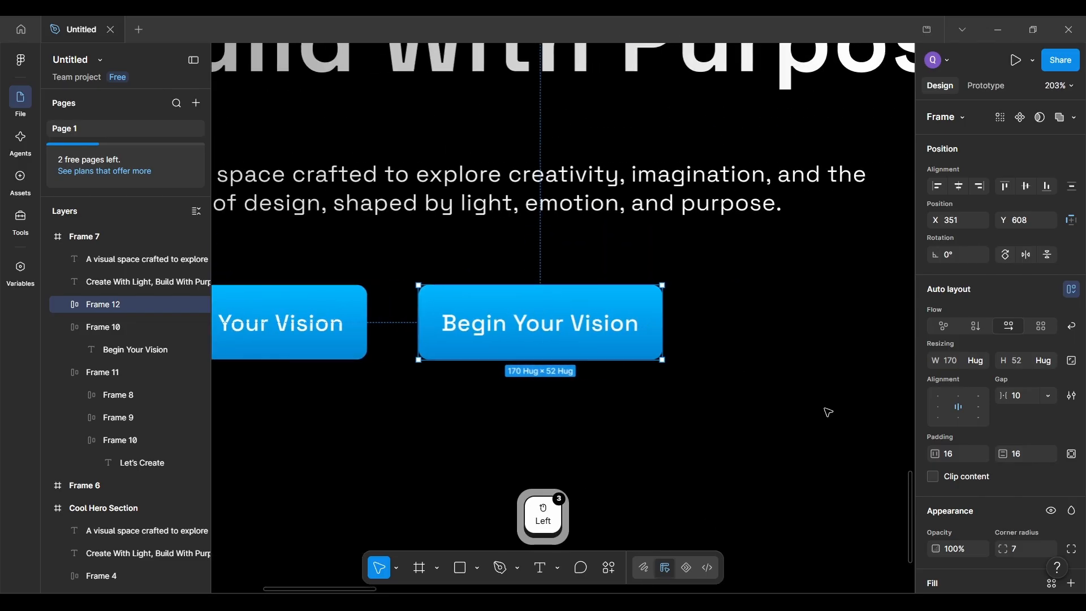
pyautogui.scroll(-2, 985, 490)
pyautogui.scroll(-1, 985, 489)
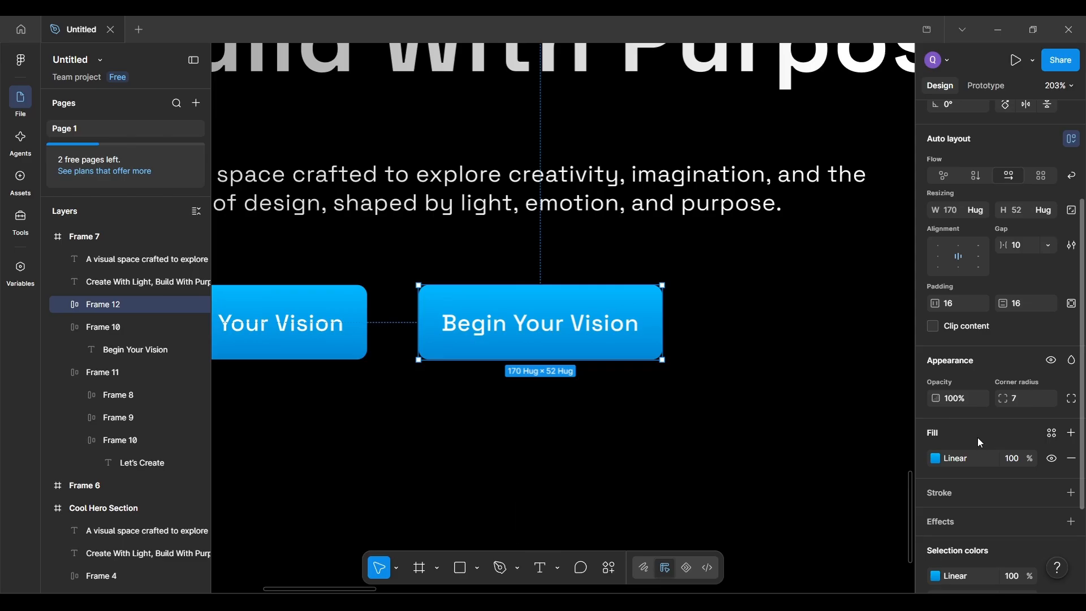
pyautogui.hotkey('ctrl', 'alt', 'F4')
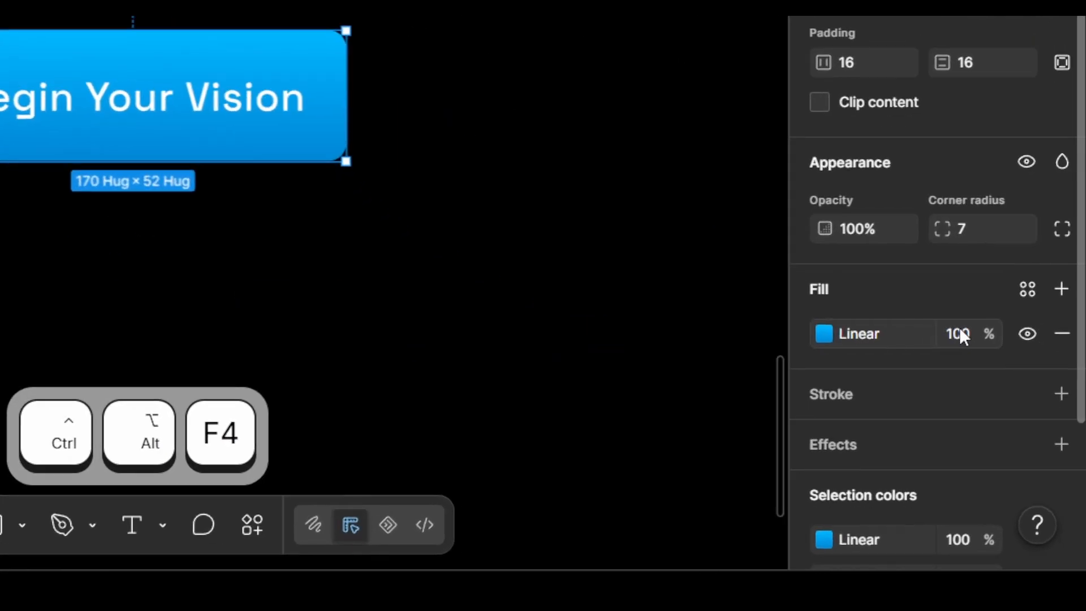
pyautogui.click(1062, 333)
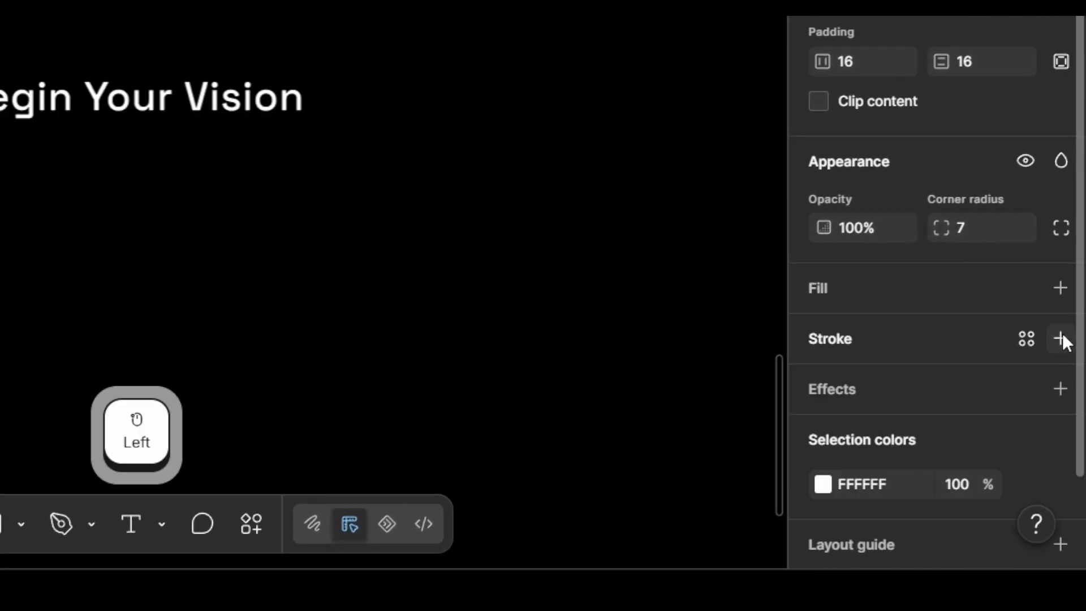
# Step: Add an inside stroke of weight 1 to the second button, sampling its color 00B7FF from Frame 6's blue swatch
pyautogui.scroll(-1, 920, 368)
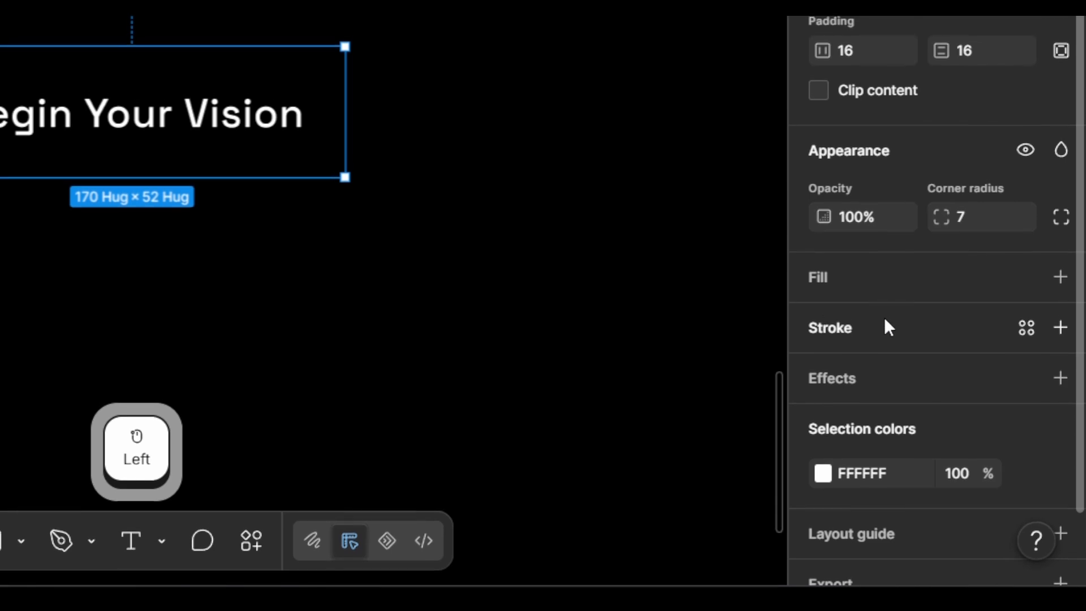
pyautogui.click(1060, 323)
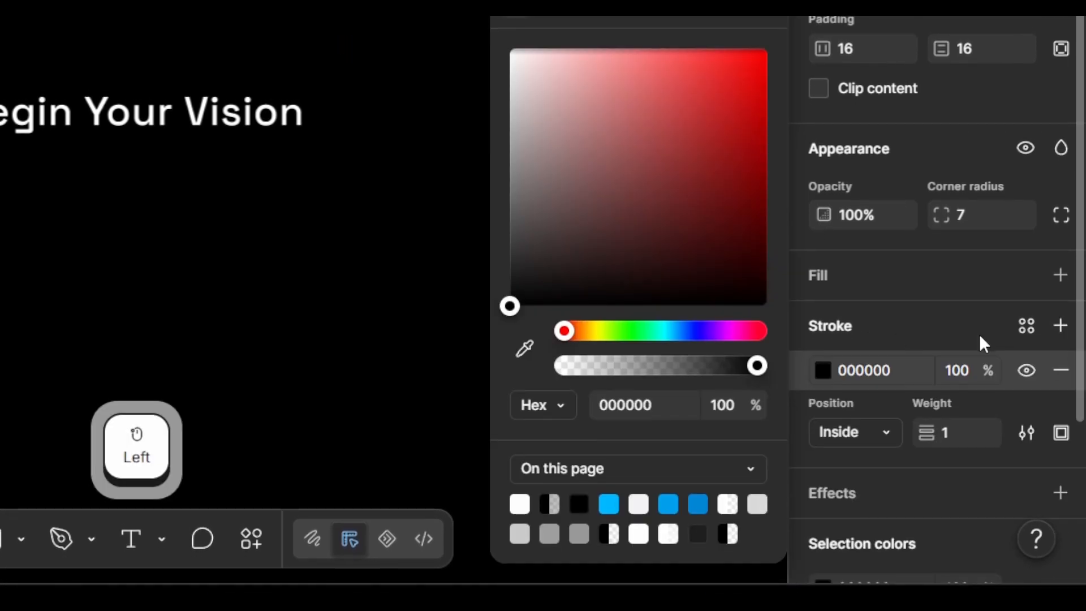
pyautogui.click(525, 340)
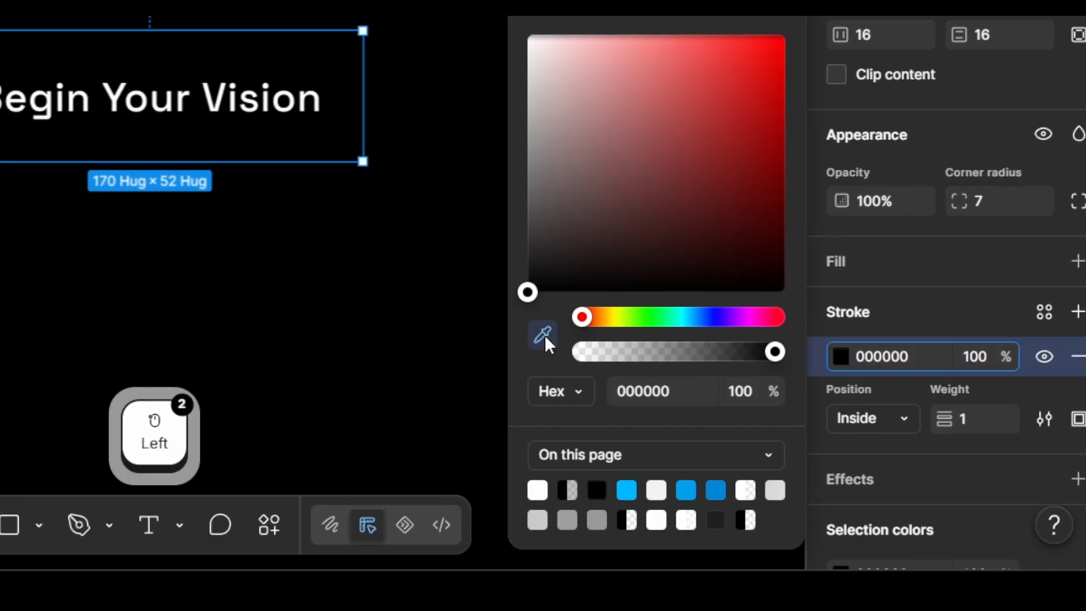
pyautogui.scroll(-3, 374, 219)
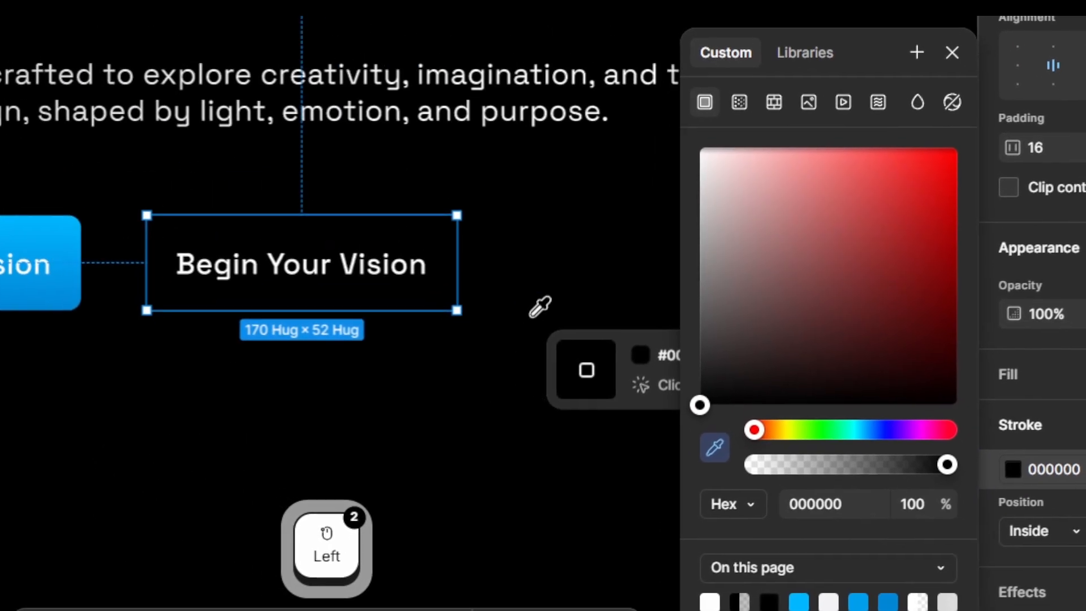
pyautogui.hotkey('ctrl', 'alt', 'F4')
pyautogui.hscroll(3, 539, 323)
pyautogui.scroll(-3, 539, 323)
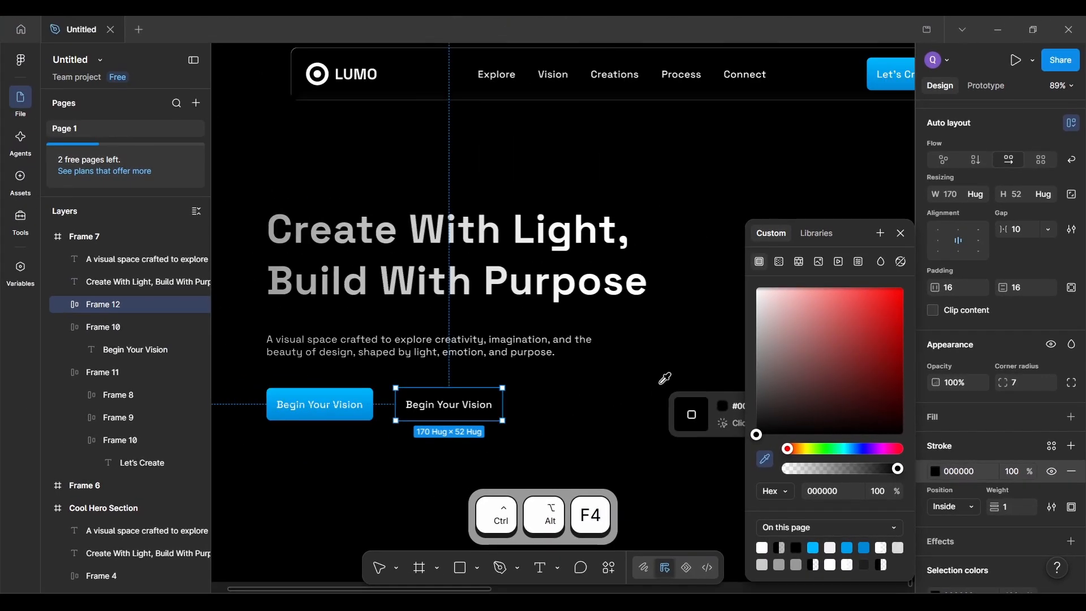
pyautogui.hscroll(7, 539, 323)
pyautogui.scroll(3, 539, 323)
pyautogui.scroll(-4, 660, 385)
pyautogui.hscroll(5, 660, 385)
pyautogui.scroll(4, 660, 384)
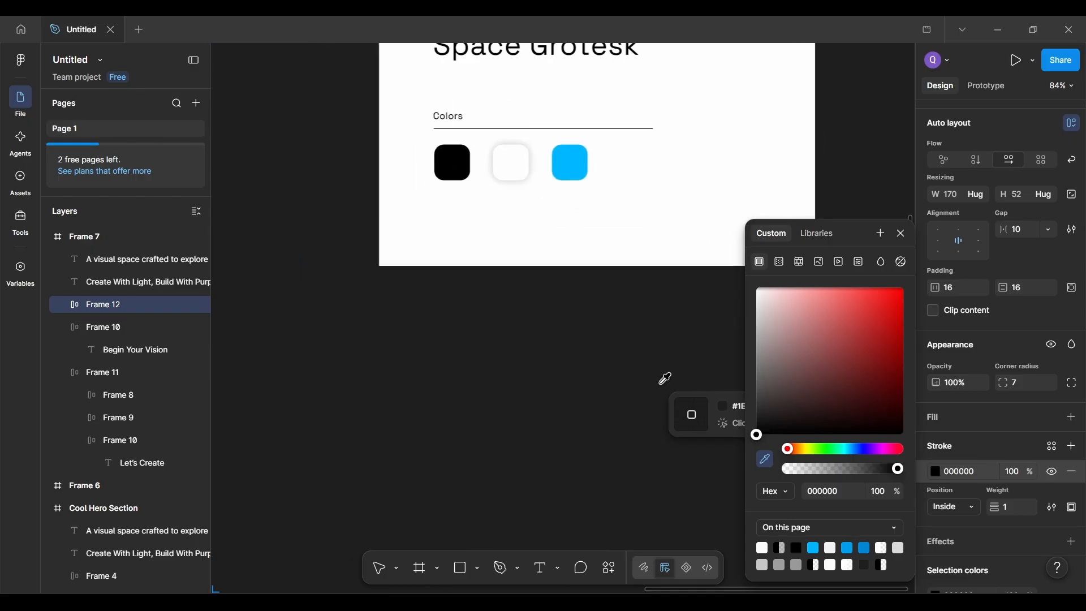
pyautogui.scroll(3, 660, 385)
pyautogui.scroll(5, 640, 339)
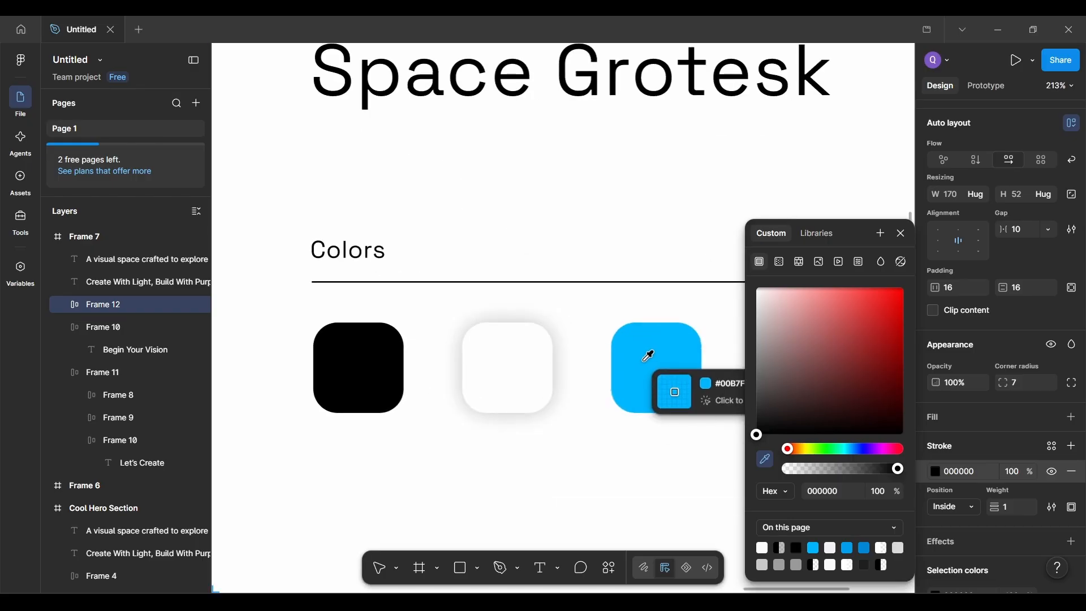
pyautogui.click(655, 362)
pyautogui.scroll(-10, 653, 368)
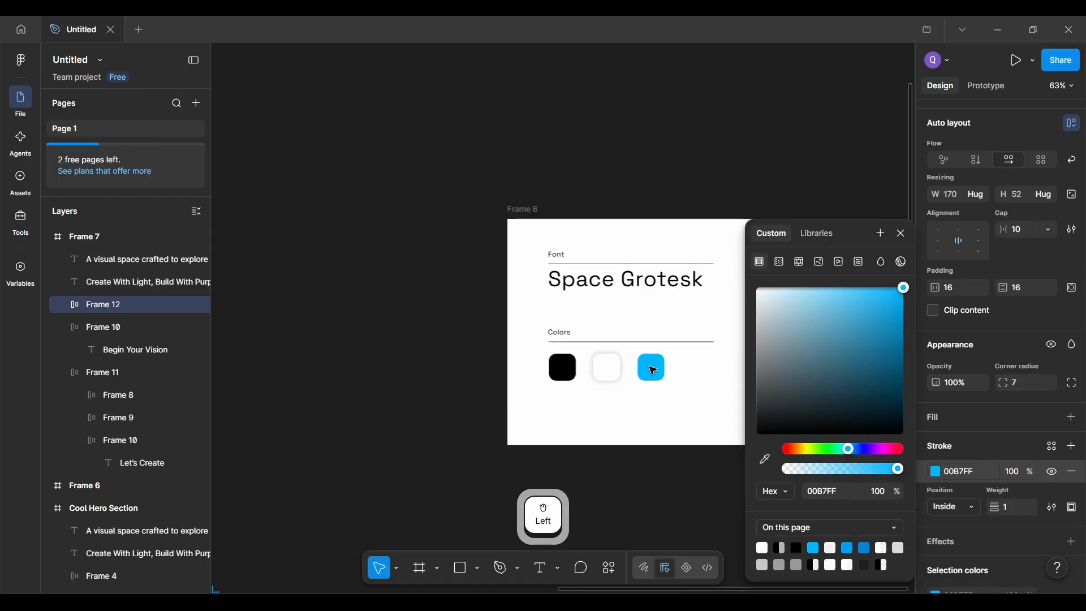
# Step: Compare the stroke settings of the second button in Frame 7 with the Discover More button in the Cool Hero Section
pyautogui.hotkey('shift', '2')
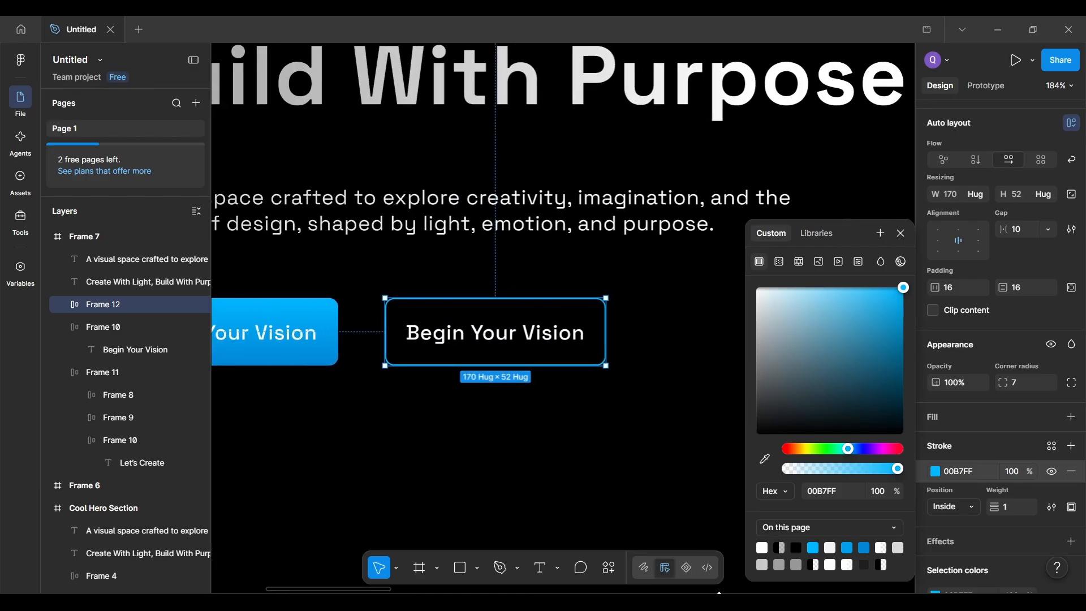
pyautogui.click(547, 447)
pyautogui.click(500, 339)
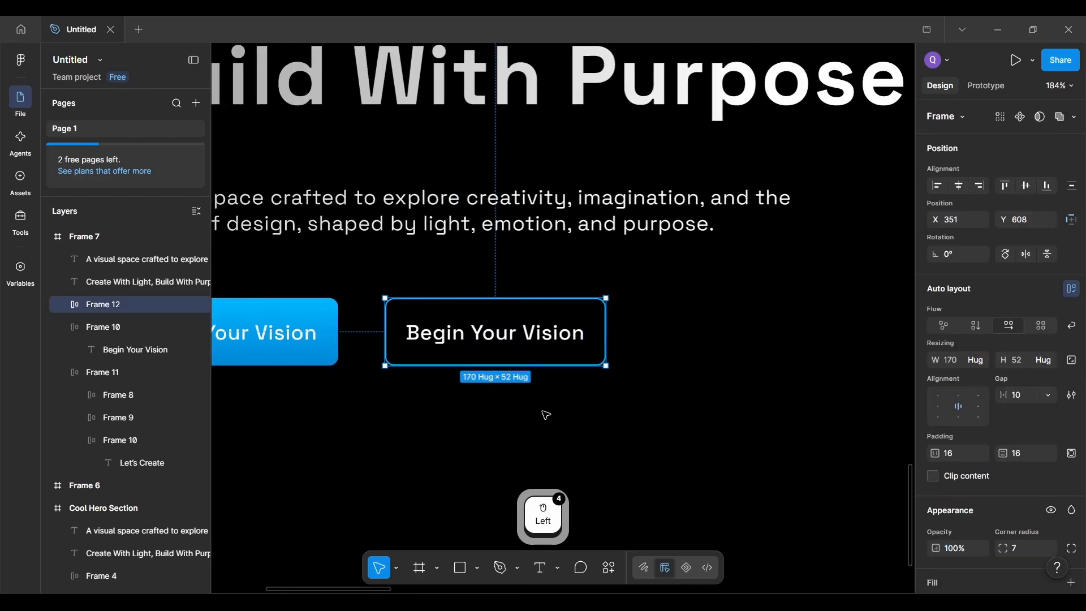
pyautogui.click(544, 414)
pyautogui.scroll(-4, 545, 414)
pyautogui.scroll(4, 546, 414)
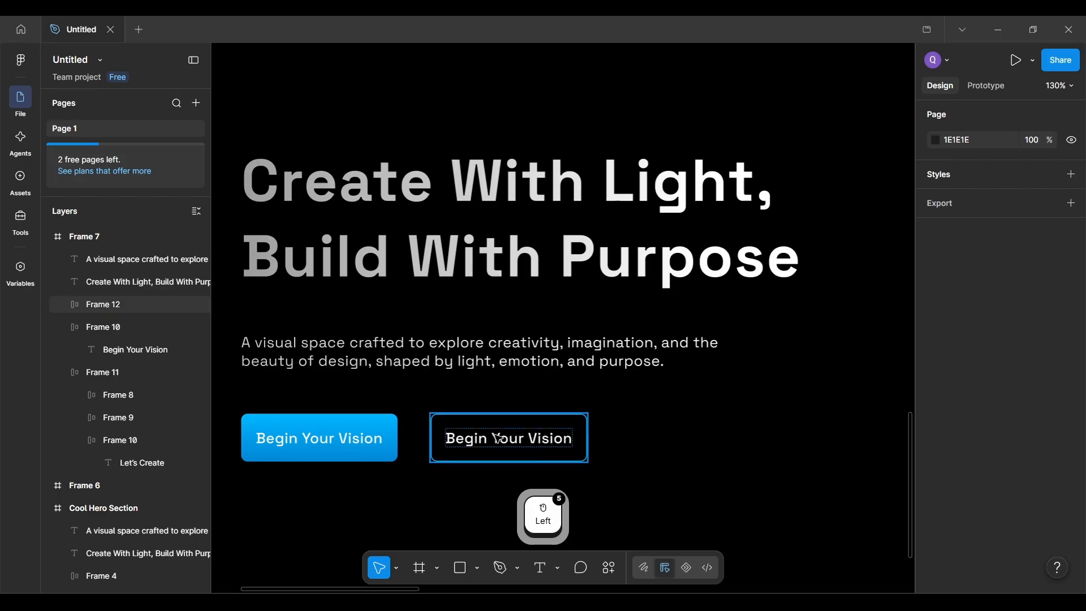
pyautogui.click(496, 438)
pyautogui.scroll(4, 496, 438)
pyautogui.scroll(-1, 496, 437)
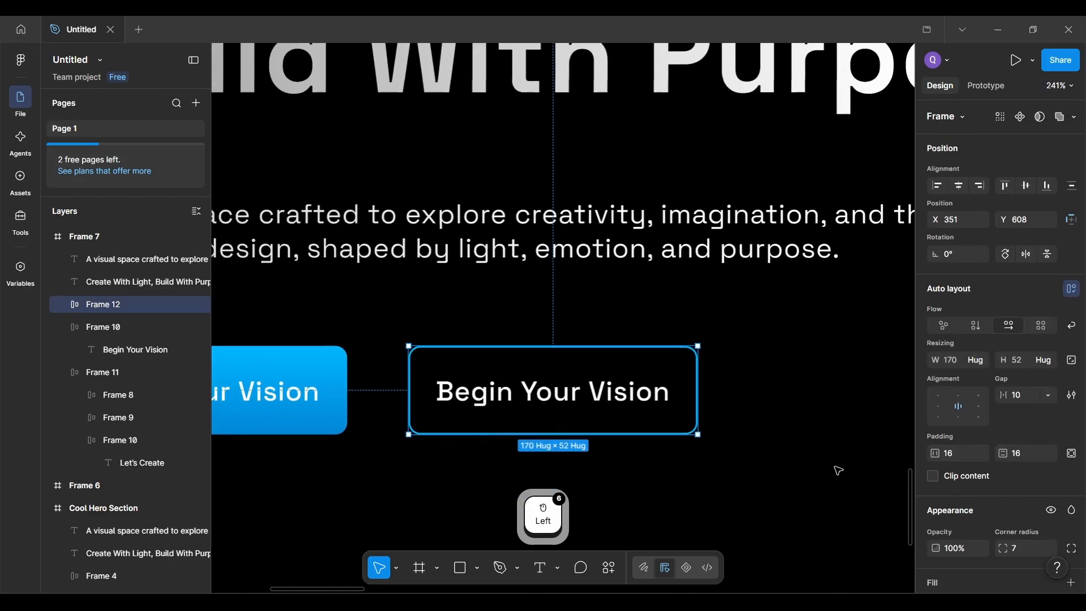
pyautogui.scroll(-4, 992, 513)
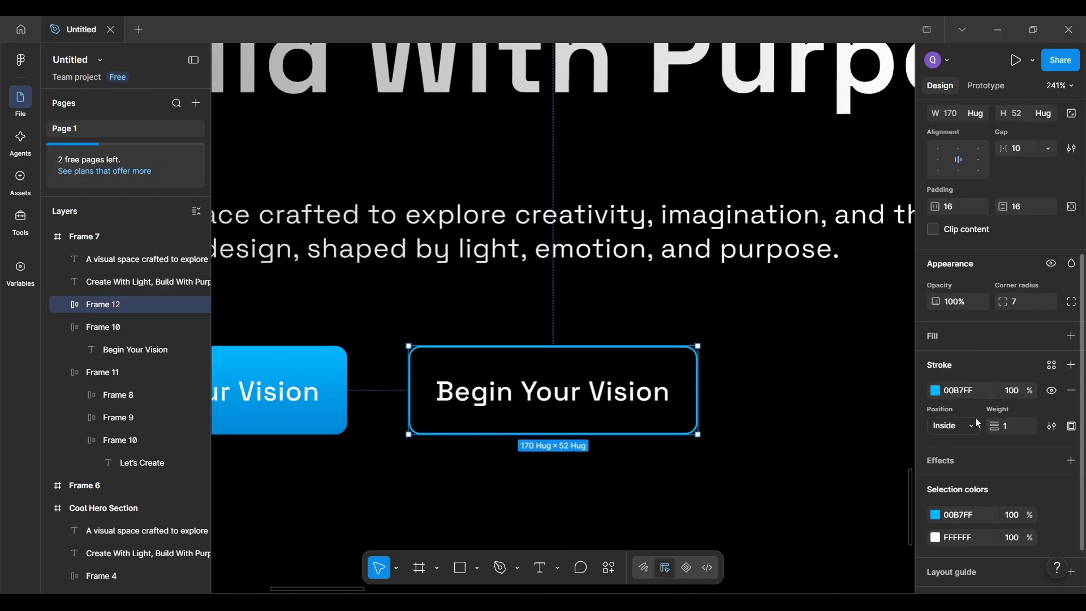
pyautogui.scroll(-1, 797, 453)
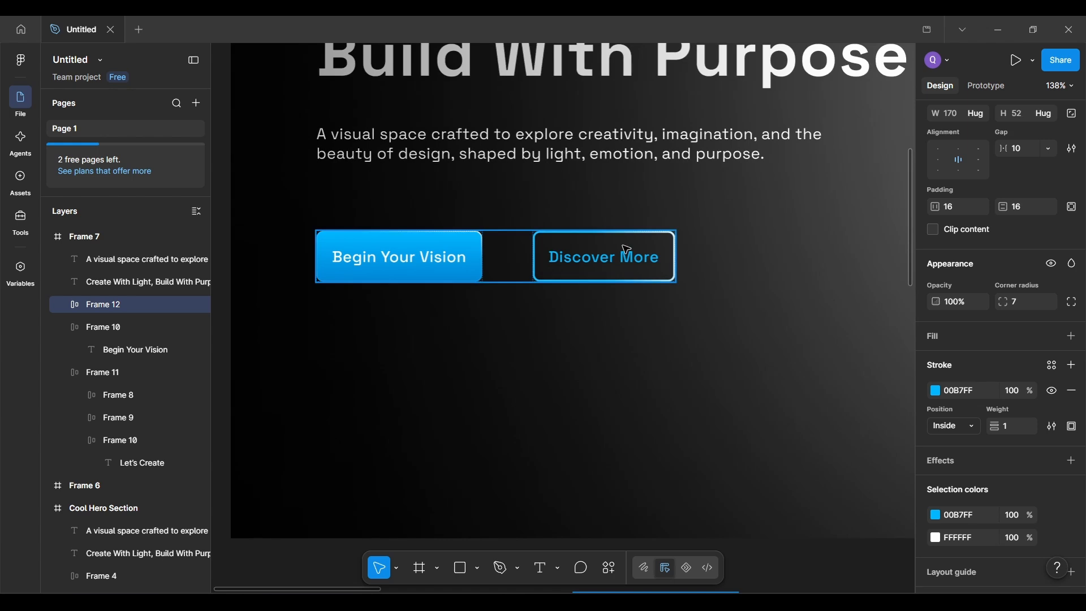
pyautogui.doubleClick(626, 250)
pyautogui.scroll(-1, 1010, 440)
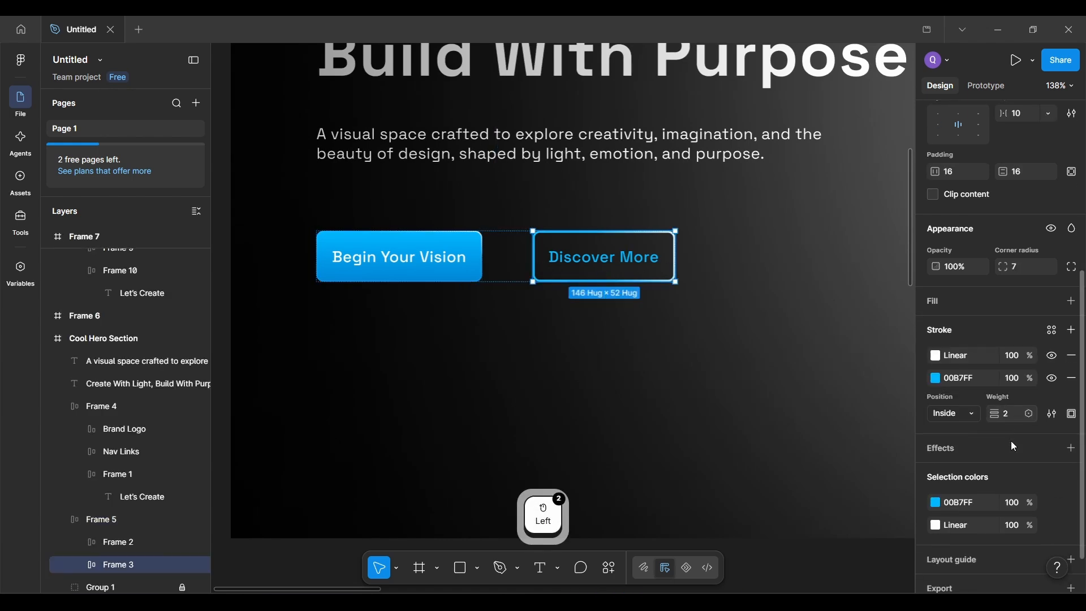
pyautogui.scroll(-3, 584, 267)
pyautogui.scroll(-5, 584, 267)
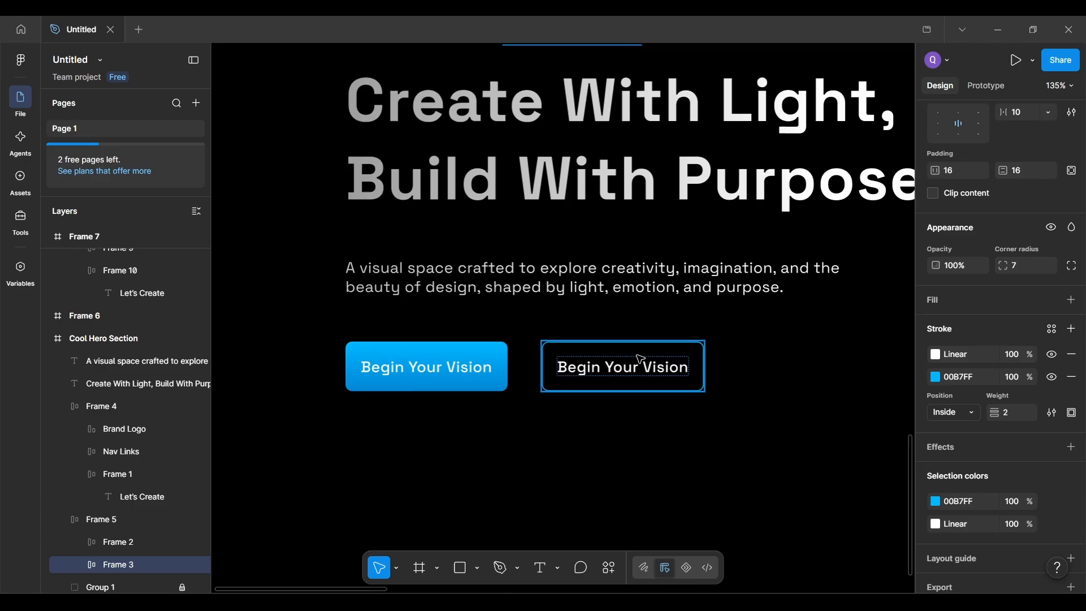
# Step: Set the stroke weight of the outlined second button in Frame 7 to 2
pyautogui.click(641, 360)
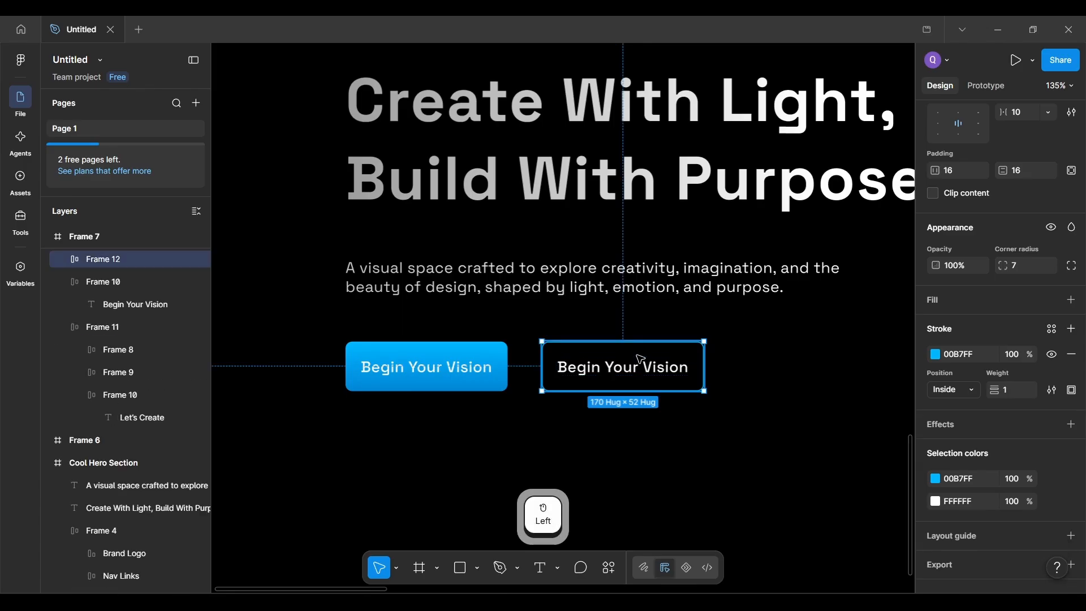
pyautogui.scroll(3, 640, 359)
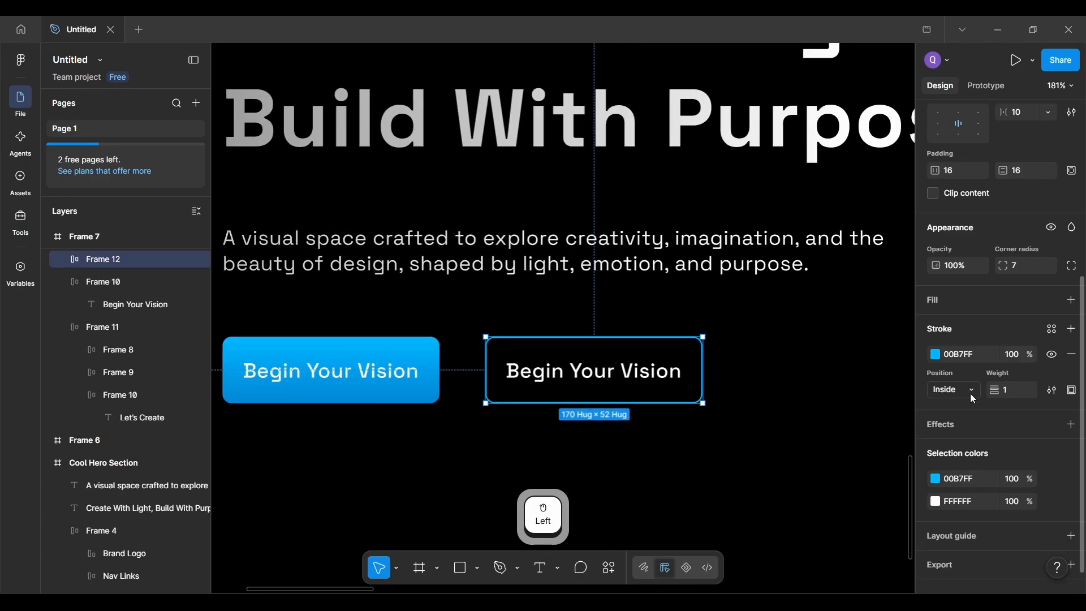
pyautogui.hotkey('ctrl', 'alt', 'F4')
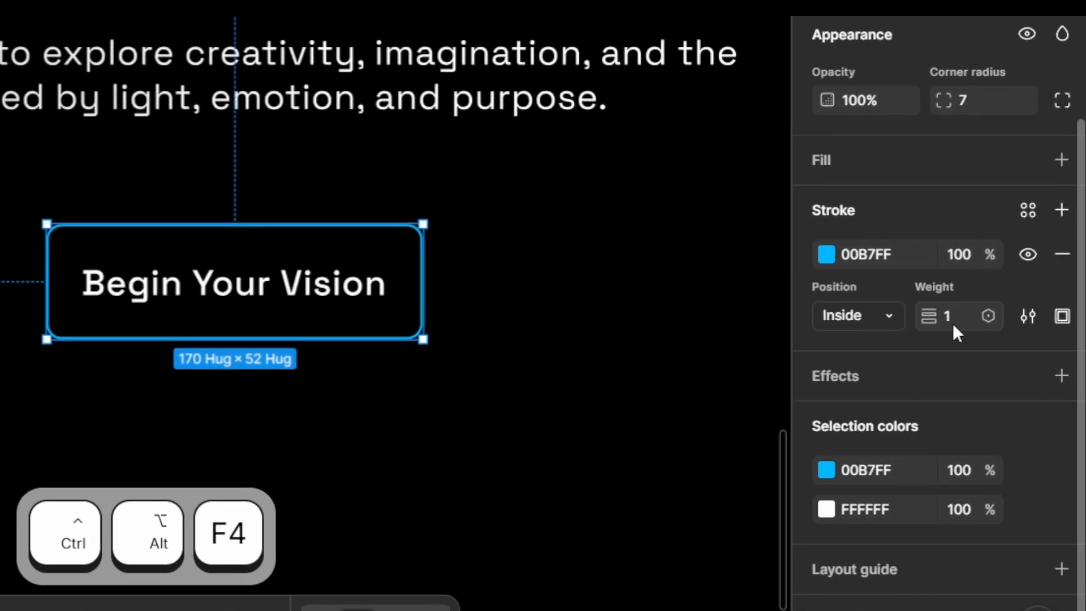
pyautogui.doubleClick(1007, 390)
pyautogui.write('2')
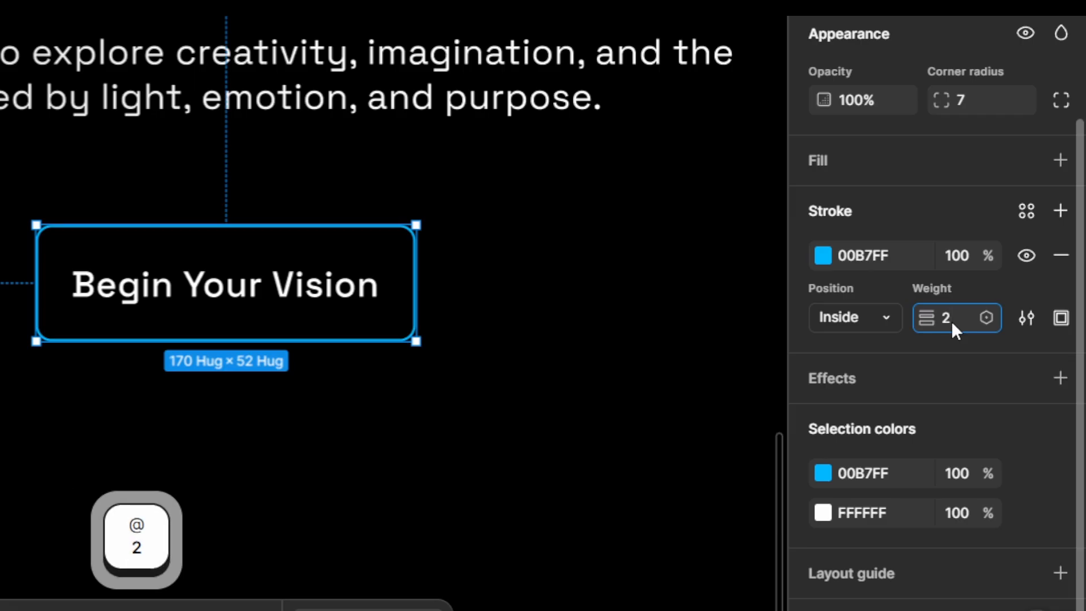
pyautogui.press('Return')
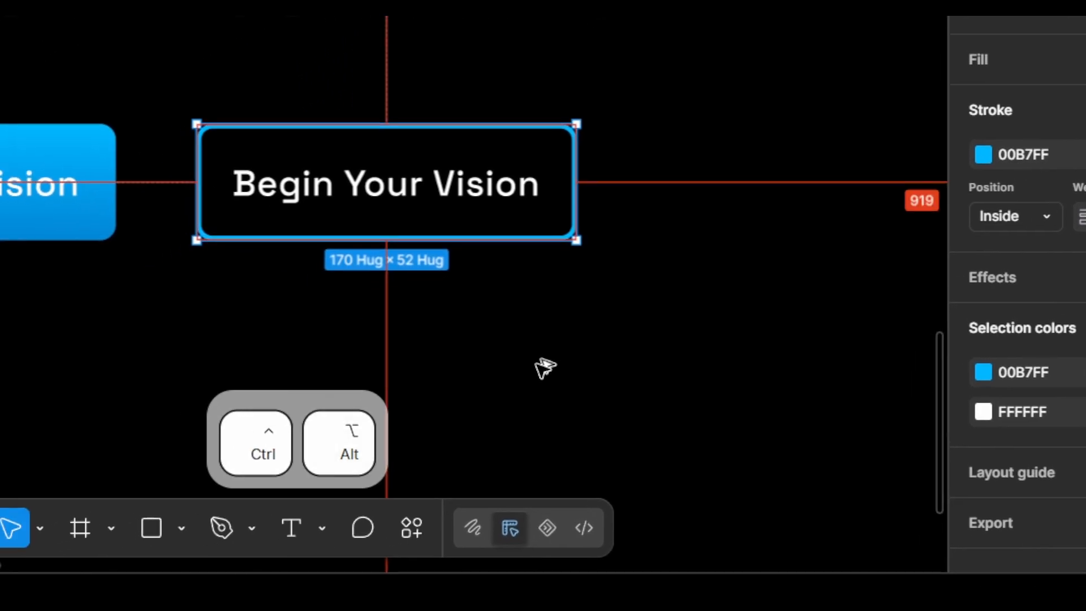
pyautogui.hotkey('ctrl', 'alt', 'F4')
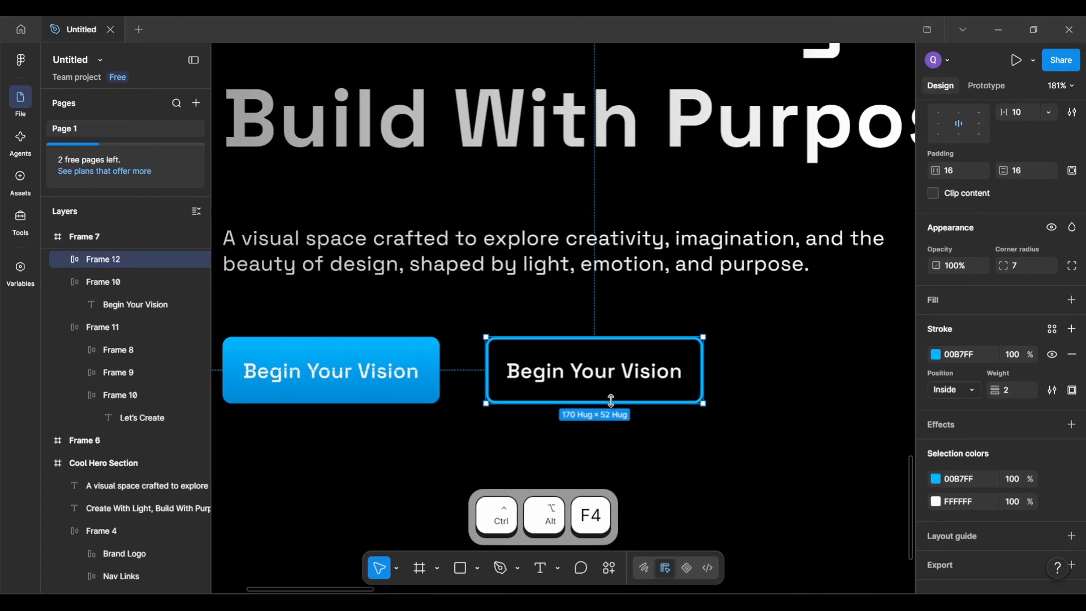
# Step: Recolor the outlined button's label with the blue 00B7FF sampled from the color swatch in Frame 6
pyautogui.doubleClick(611, 376)
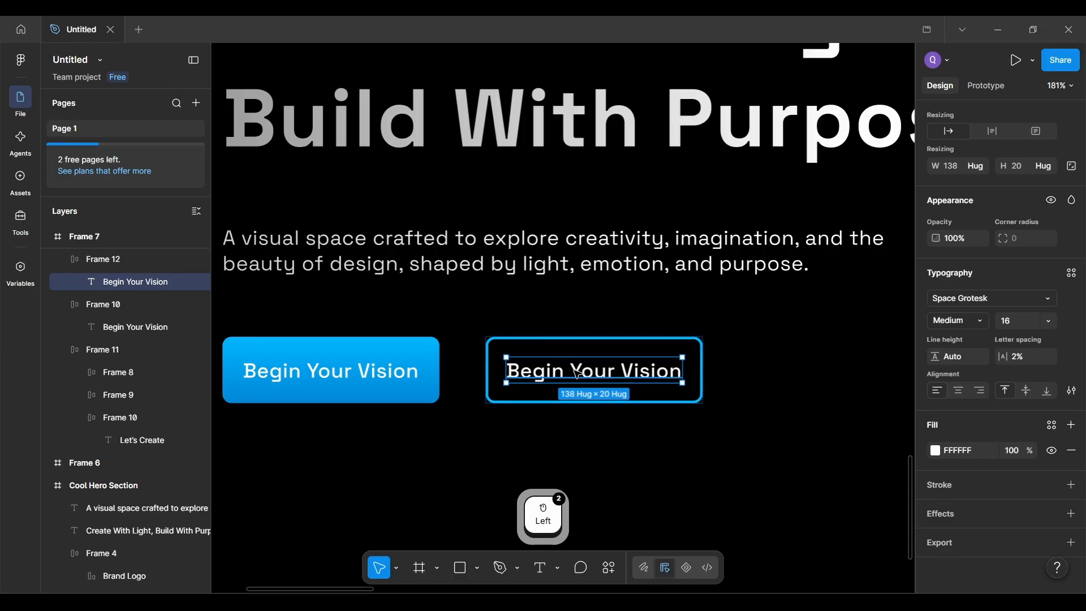
pyautogui.press('i')
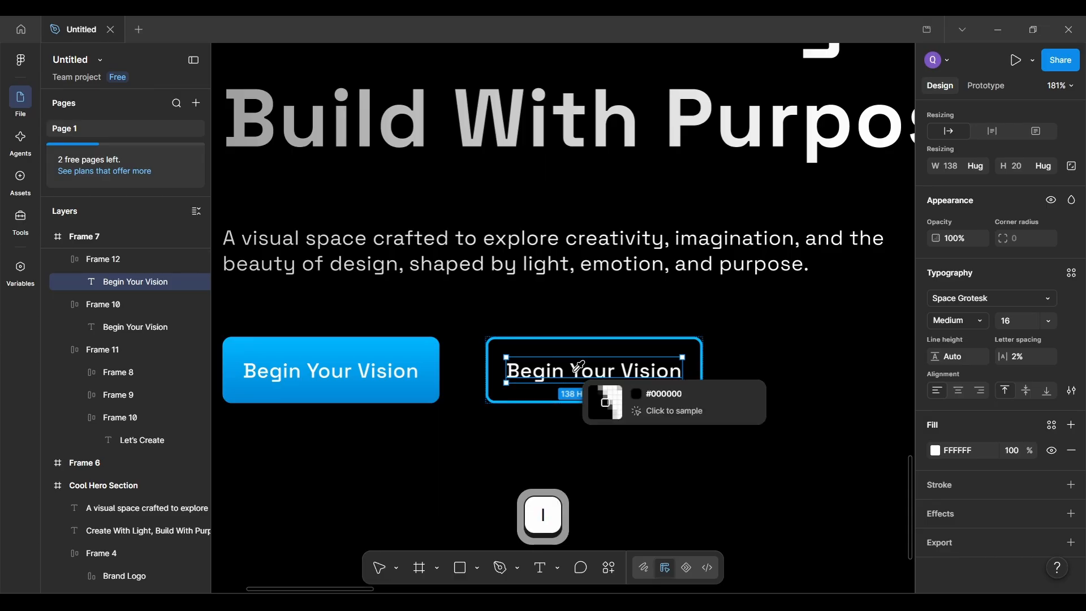
pyautogui.scroll(-10, 578, 373)
pyautogui.hscroll(5, 578, 366)
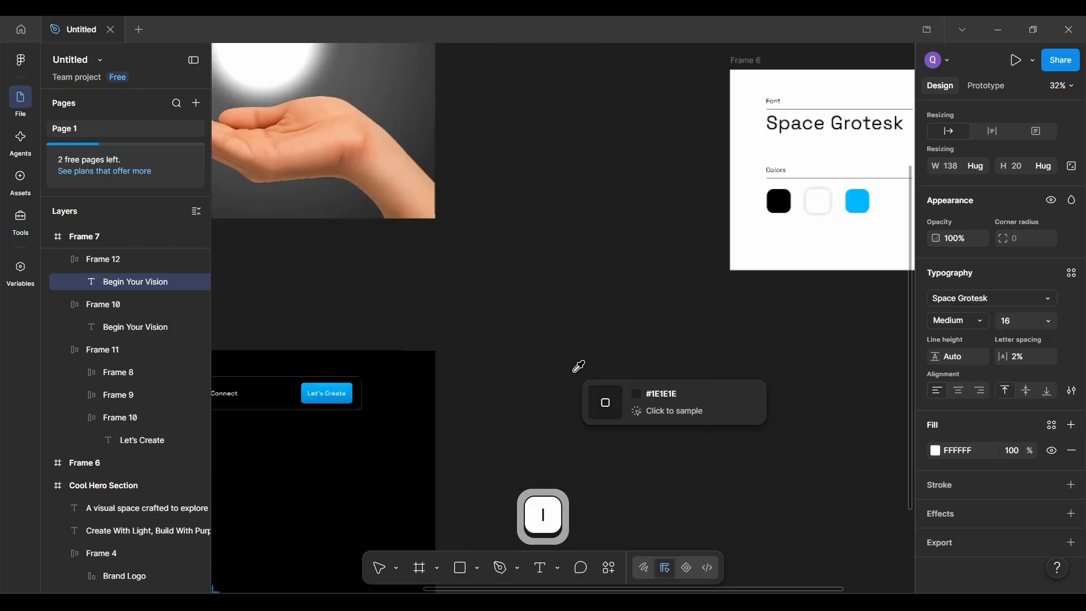
pyautogui.scroll(10, 577, 368)
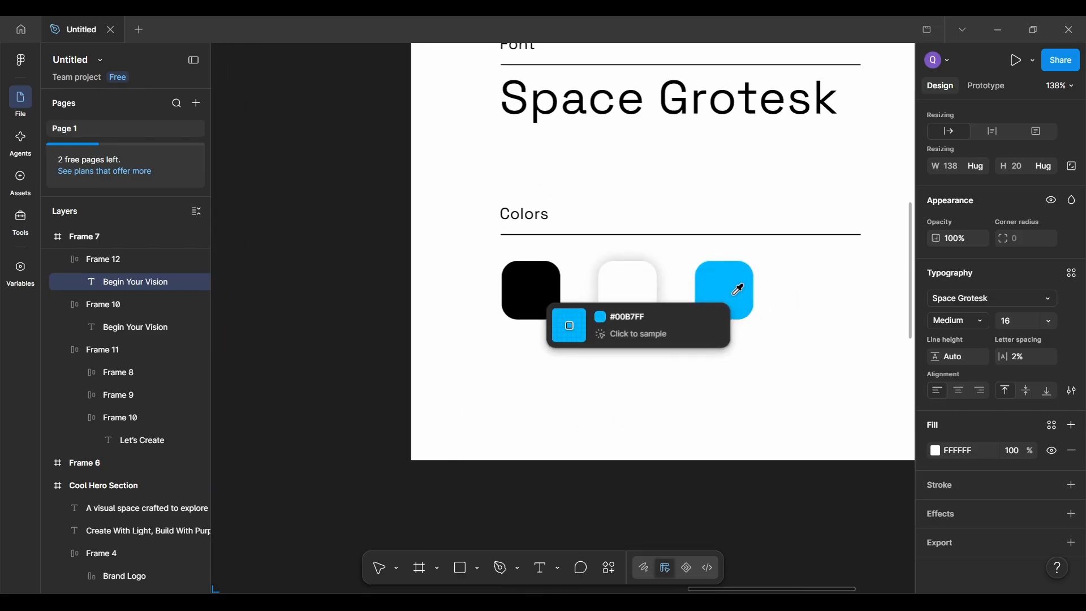
pyautogui.click(731, 310)
pyautogui.scroll(-8, 679, 394)
pyautogui.scroll(8, 681, 396)
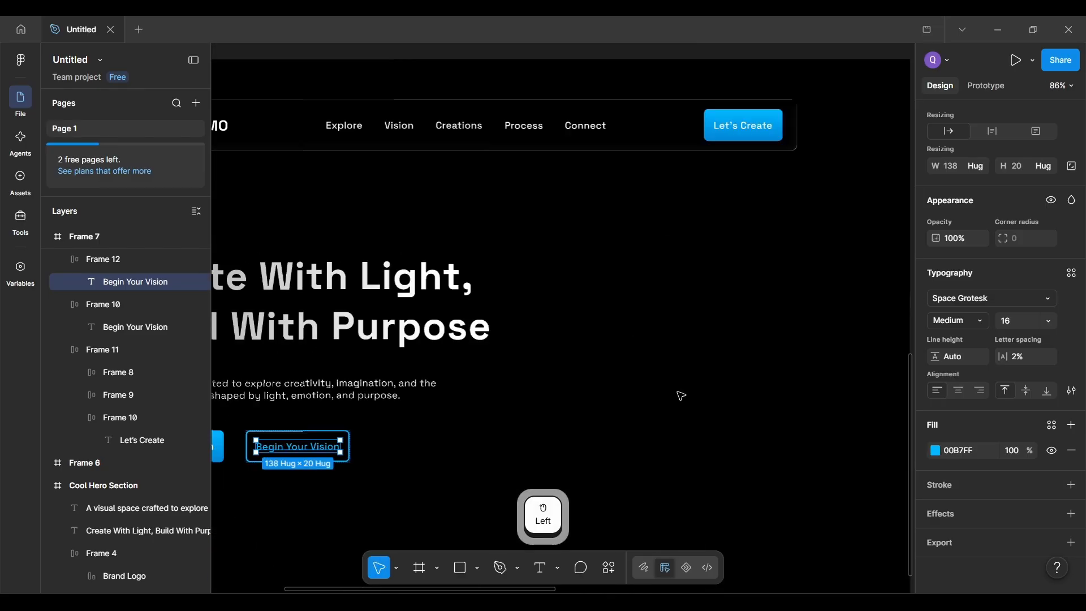
pyautogui.click(499, 468)
# Step: Replace the outlined button's label with "Discover More"
pyautogui.scroll(-8, 498, 468)
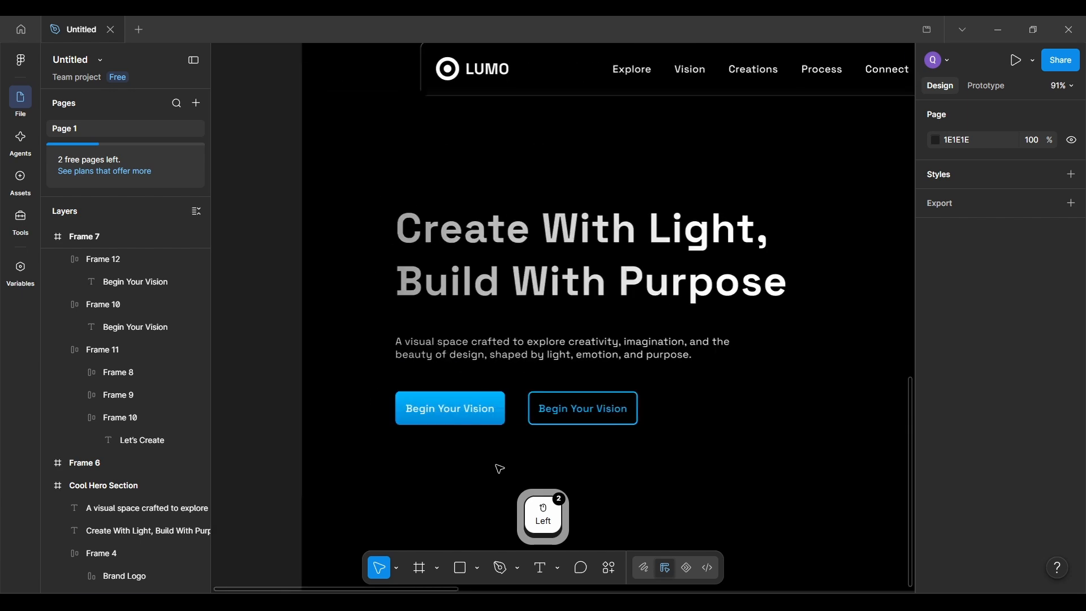
pyautogui.scroll(3, 499, 469)
pyautogui.scroll(5, 499, 469)
pyautogui.scroll(-5, 499, 468)
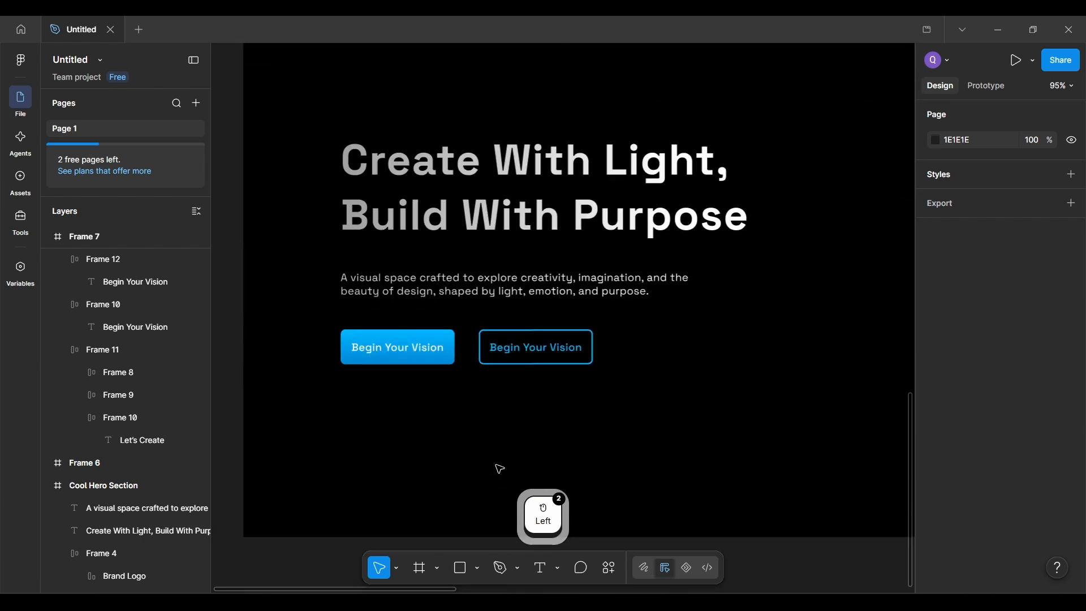
pyautogui.scroll(3, 540, 355)
pyautogui.keyDown('ctrl'); pyautogui.click(561, 273); pyautogui.keyUp('ctrl')
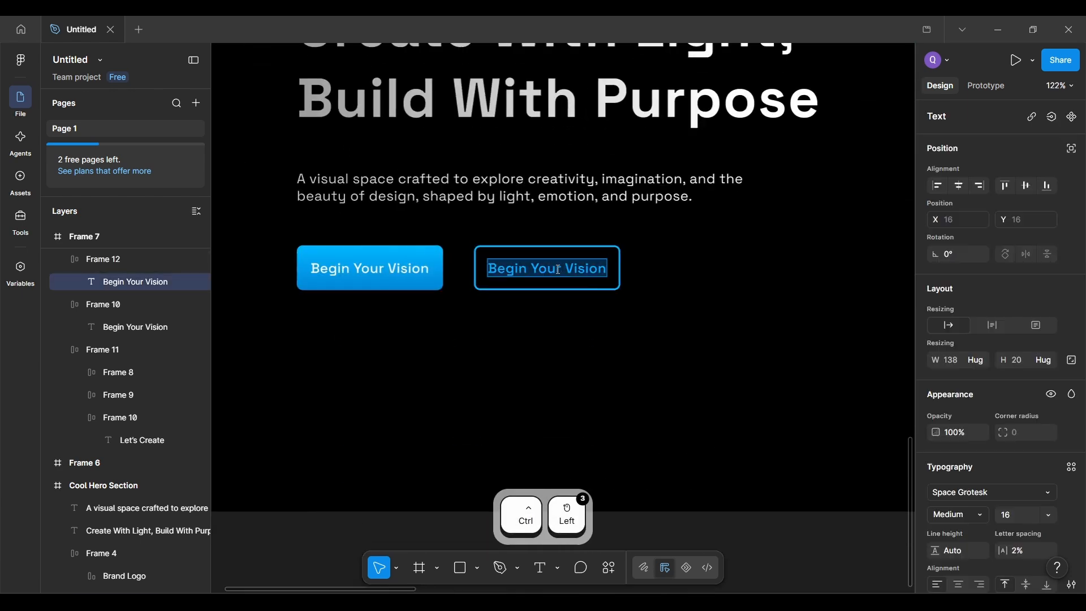
pyautogui.scroll(3, 559, 269)
pyautogui.write('Discov')
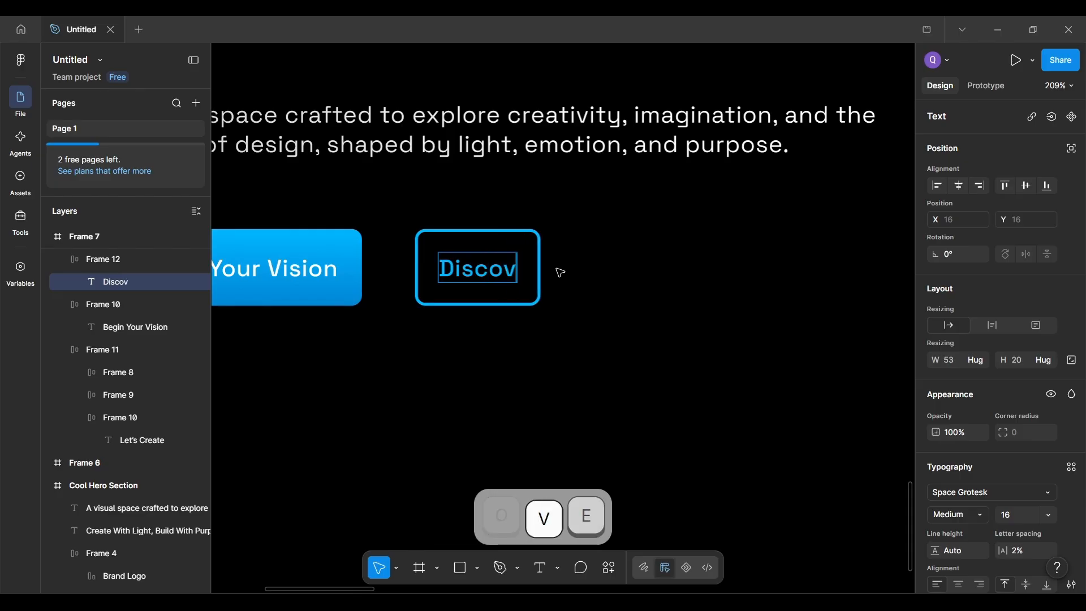
pyautogui.write('er More')
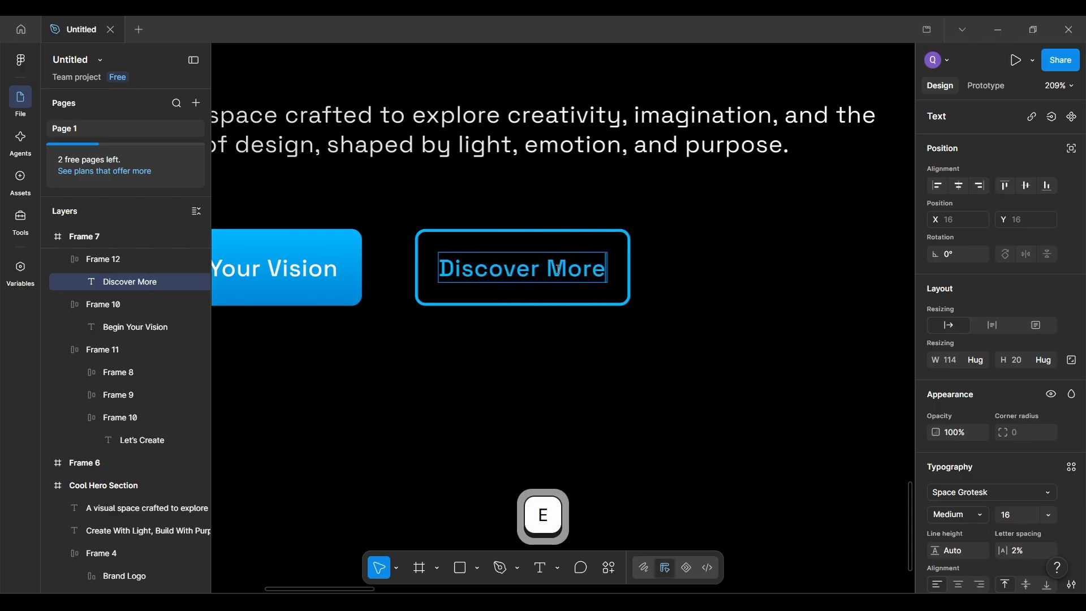
pyautogui.click(574, 366)
pyautogui.click(574, 366)
# Step: Compare the finished Discover More button in Frame 7 with its counterpart in the Cool Hero Section
pyautogui.scroll(-5, 574, 366)
pyautogui.scroll(10, 574, 366)
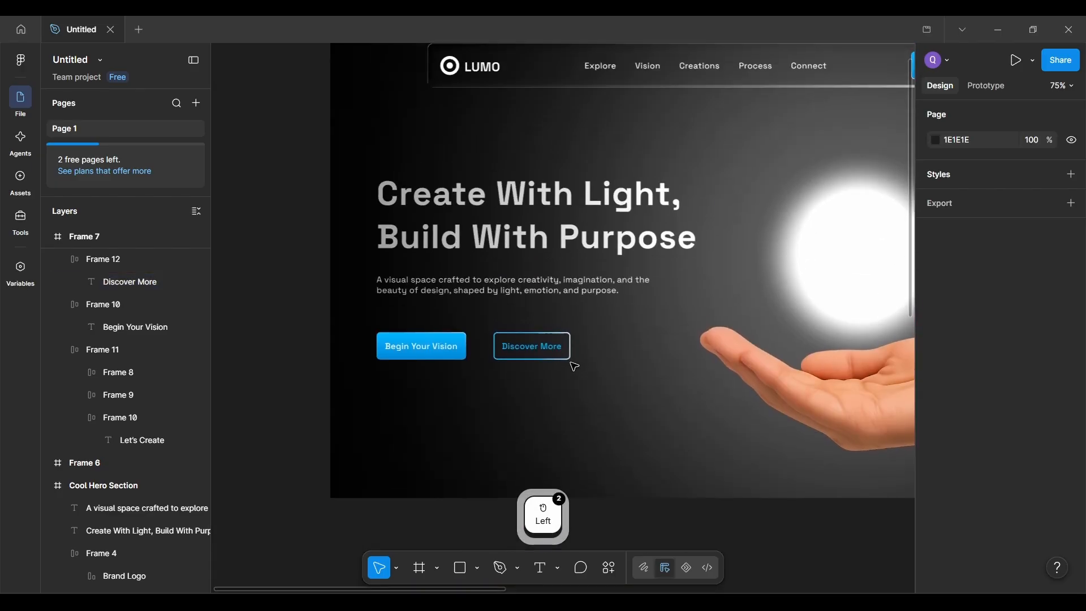
pyautogui.scroll(3, 574, 367)
pyautogui.scroll(-5, 574, 366)
pyautogui.scroll(8, 574, 366)
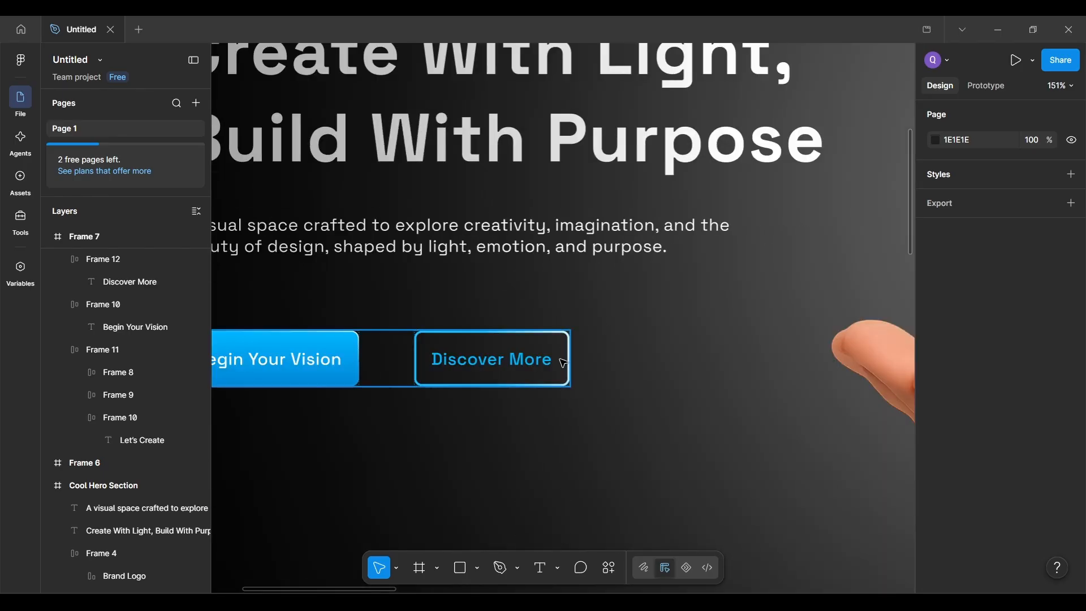
pyautogui.scroll(-3, 606, 422)
pyautogui.scroll(-5, 604, 420)
pyautogui.scroll(-5, 604, 420)
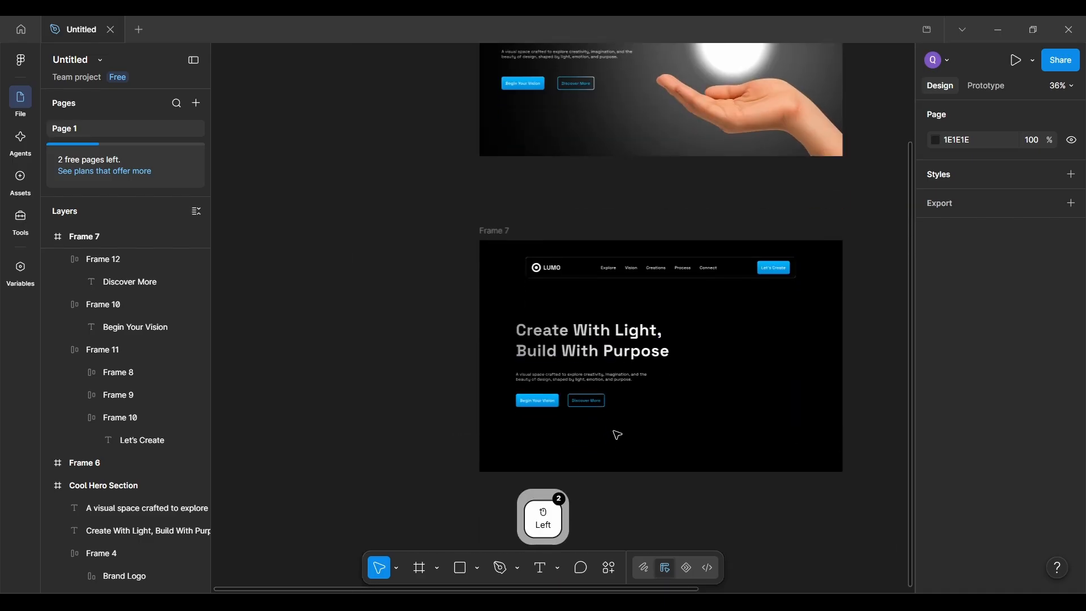
# Step: Wrap the Begin Your Vision and Discover More buttons of Frame 7 together in an auto layout frame
pyautogui.scroll(5, 617, 434)
pyautogui.click(466, 361)
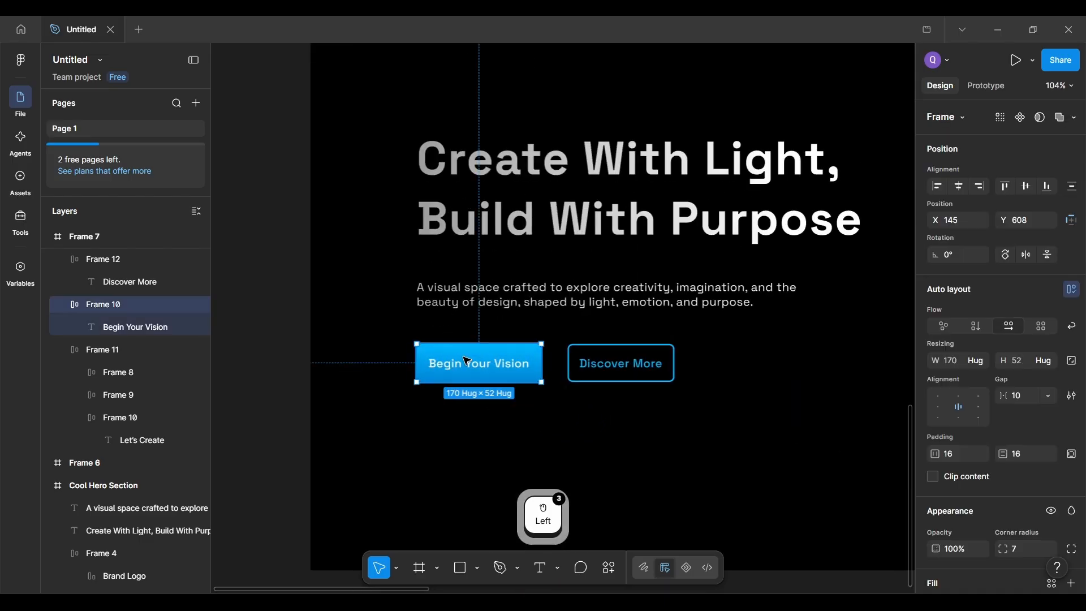
pyautogui.scroll(3, 512, 387)
pyautogui.keyDown('shift'); pyautogui.click(671, 311); pyautogui.keyUp('shift')
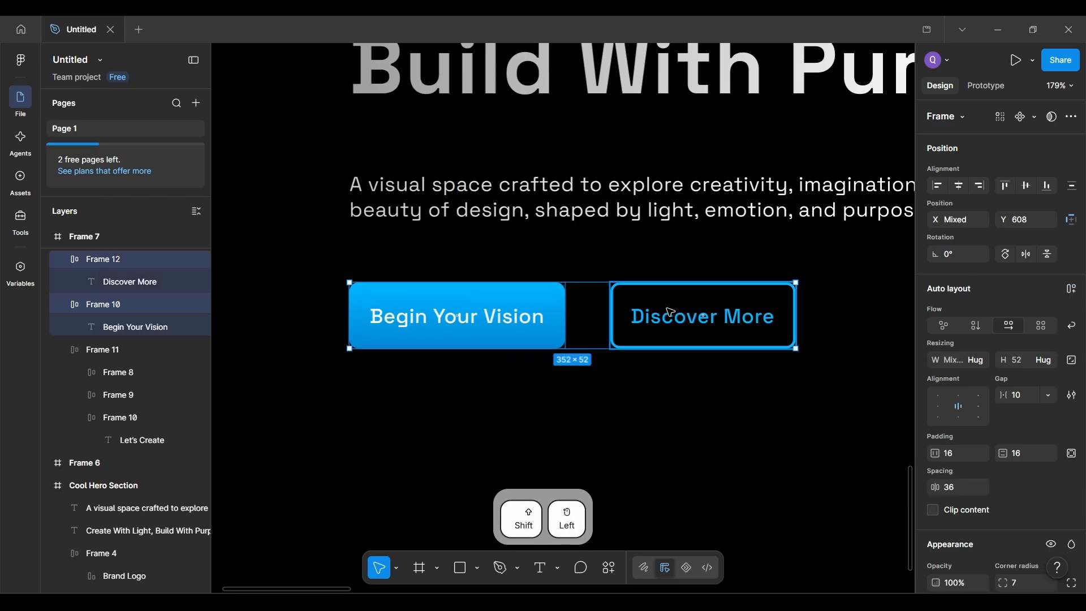
pyautogui.scroll(-3, 670, 378)
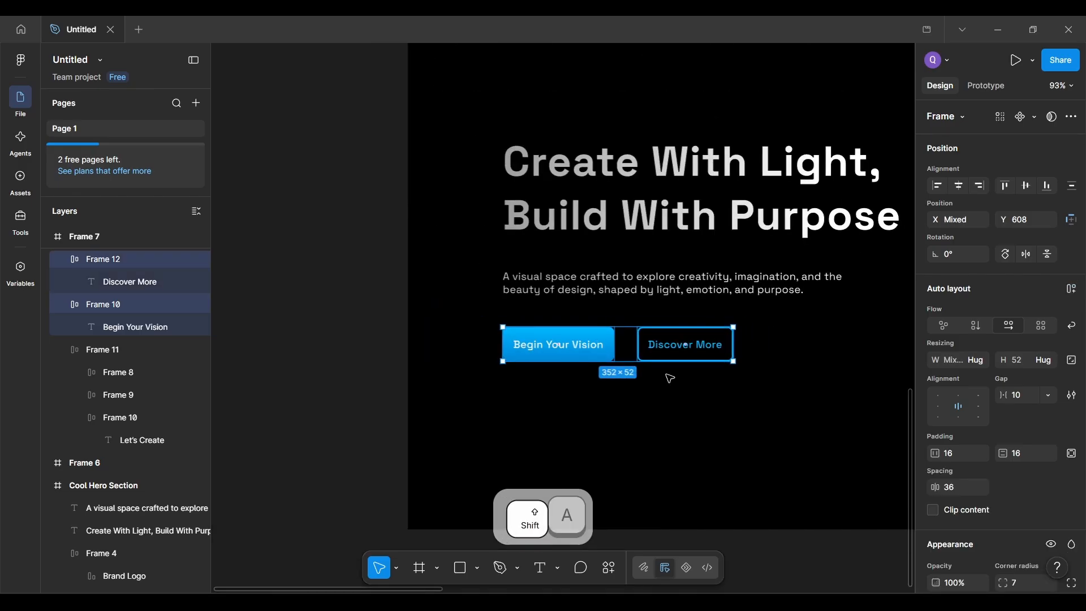
pyautogui.hotkey('shift', 'a')
pyautogui.scroll(2, 670, 378)
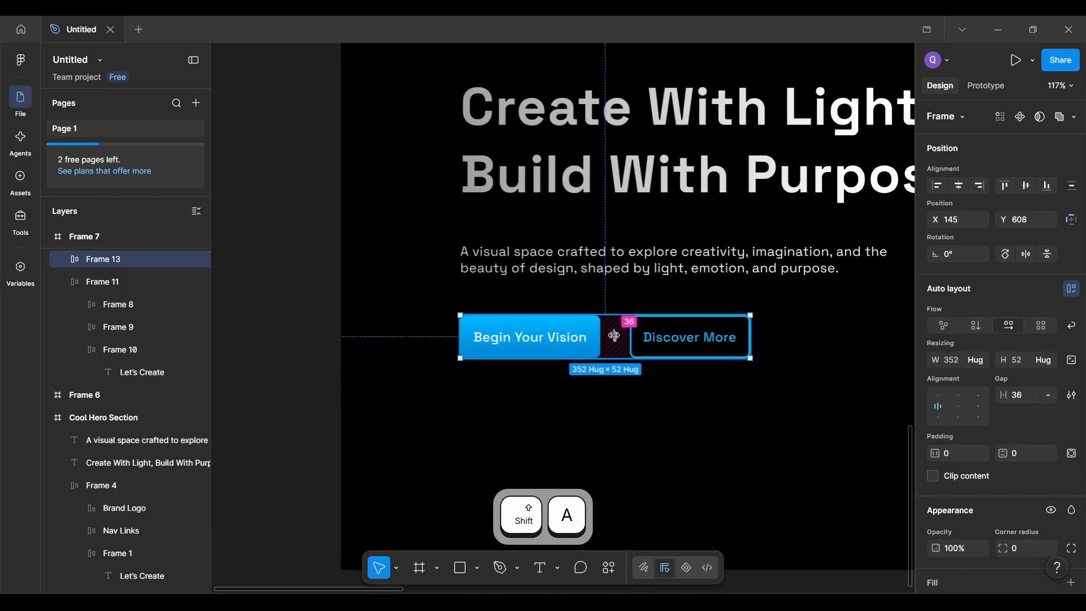
# Step: Inspect the auto layout gap between the two buttons in the Cool Hero Section
pyautogui.scroll(2, 618, 339)
pyautogui.scroll(-3, 617, 340)
pyautogui.scroll(5, 618, 339)
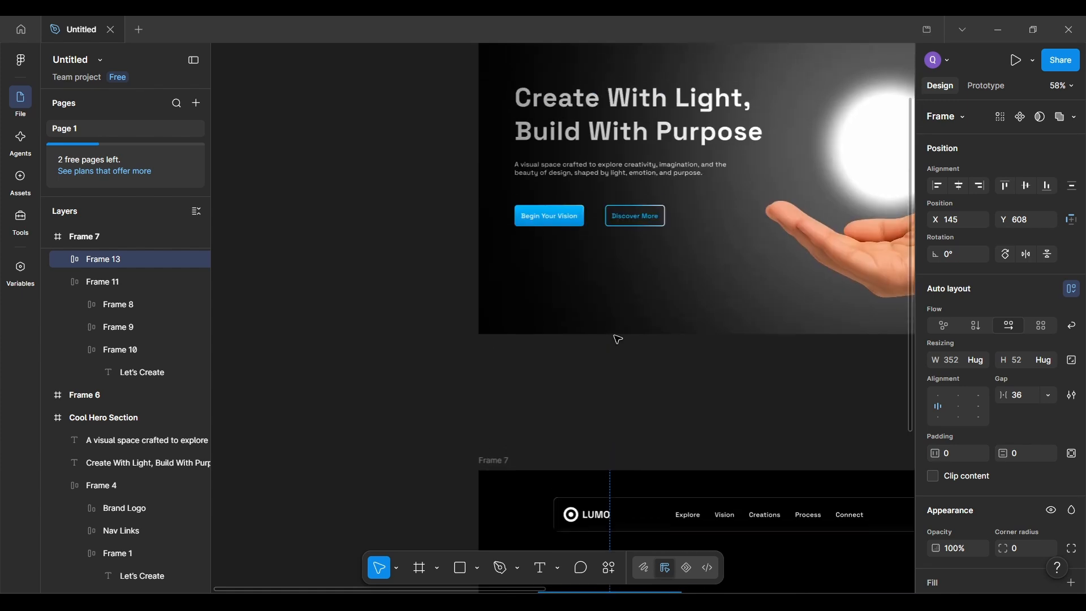
pyautogui.scroll(4, 617, 339)
pyautogui.click(549, 269)
pyautogui.scroll(2, 565, 266)
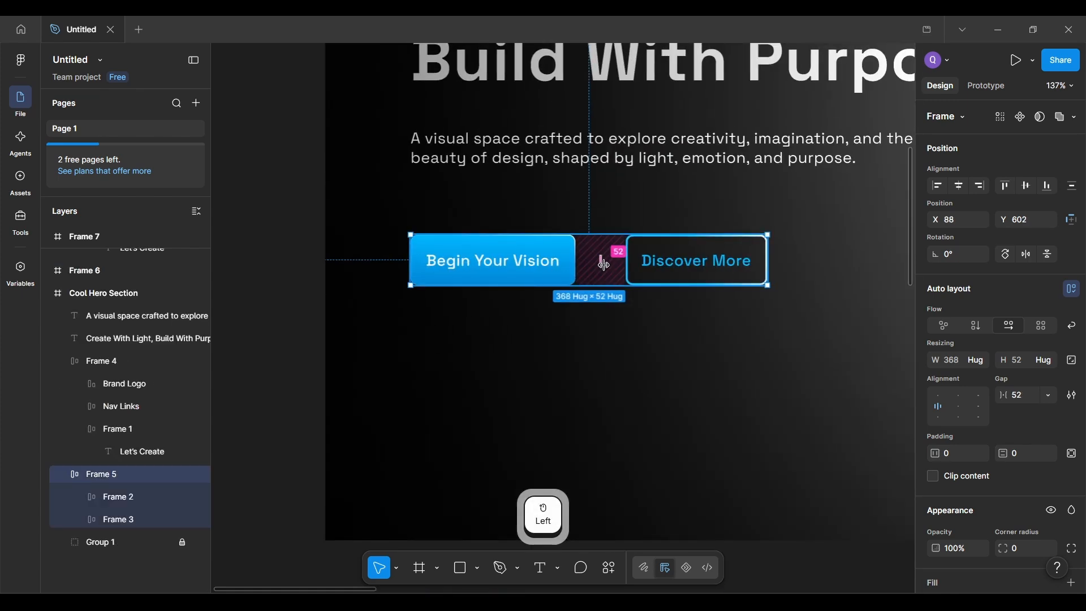
pyautogui.scroll(3, 605, 263)
pyautogui.scroll(-6, 601, 260)
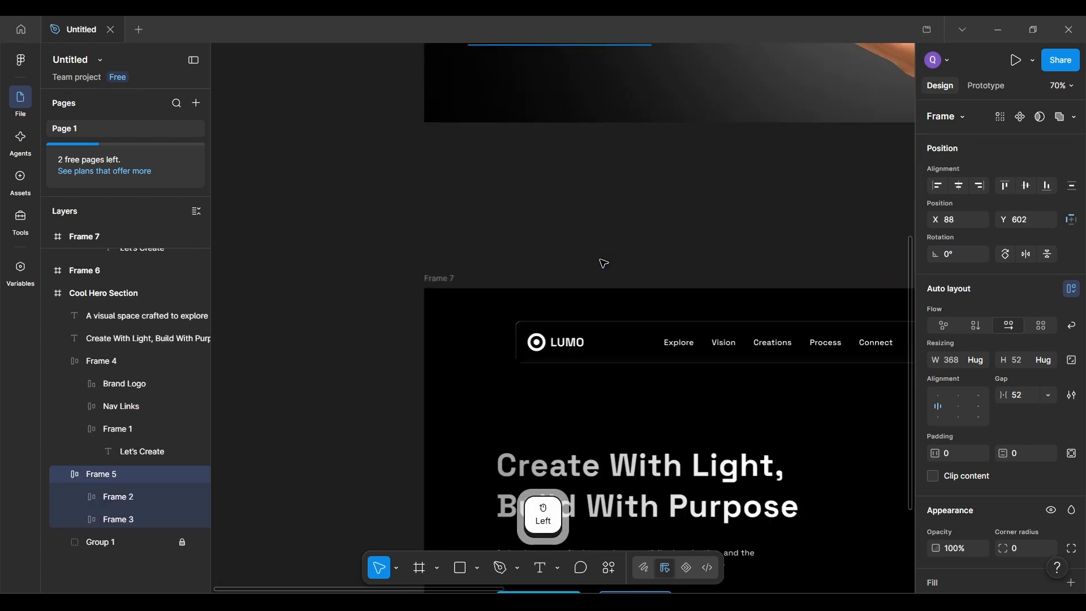
# Step: Set the gap between the Begin Your Vision and Discover More buttons in Frame 7 to 52
pyautogui.scroll(3, 603, 261)
pyautogui.scroll(2, 604, 264)
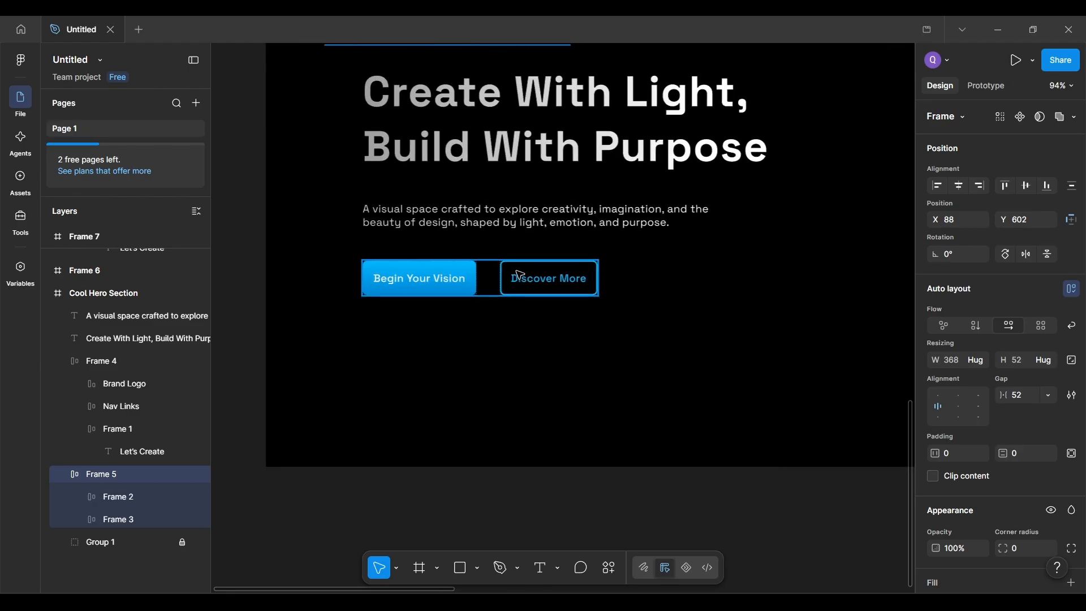
pyautogui.click(510, 278)
pyautogui.scroll(3, 512, 282)
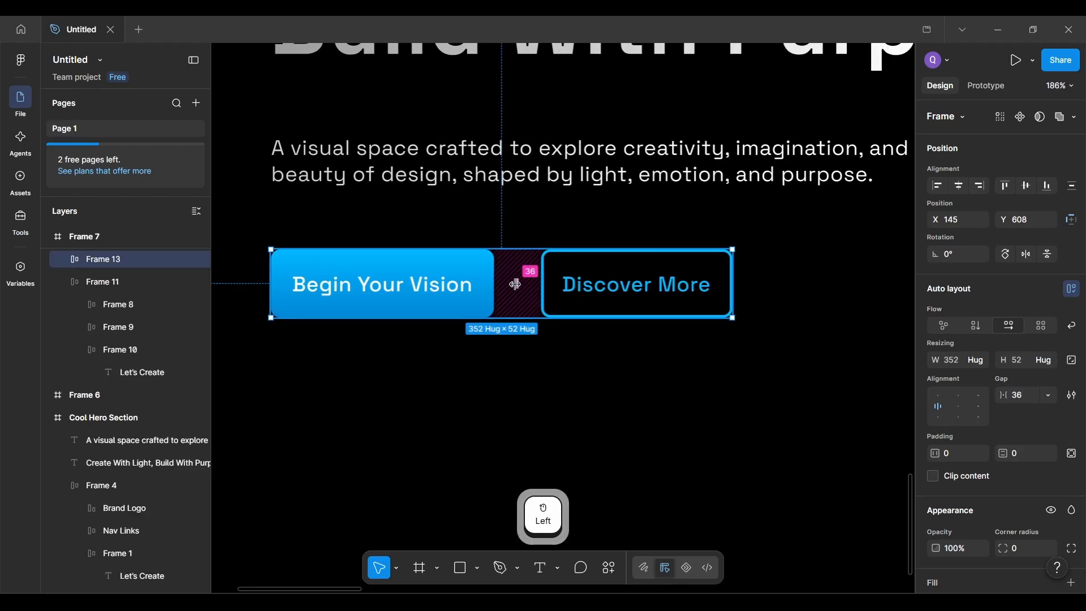
pyautogui.scroll(-4, 987, 512)
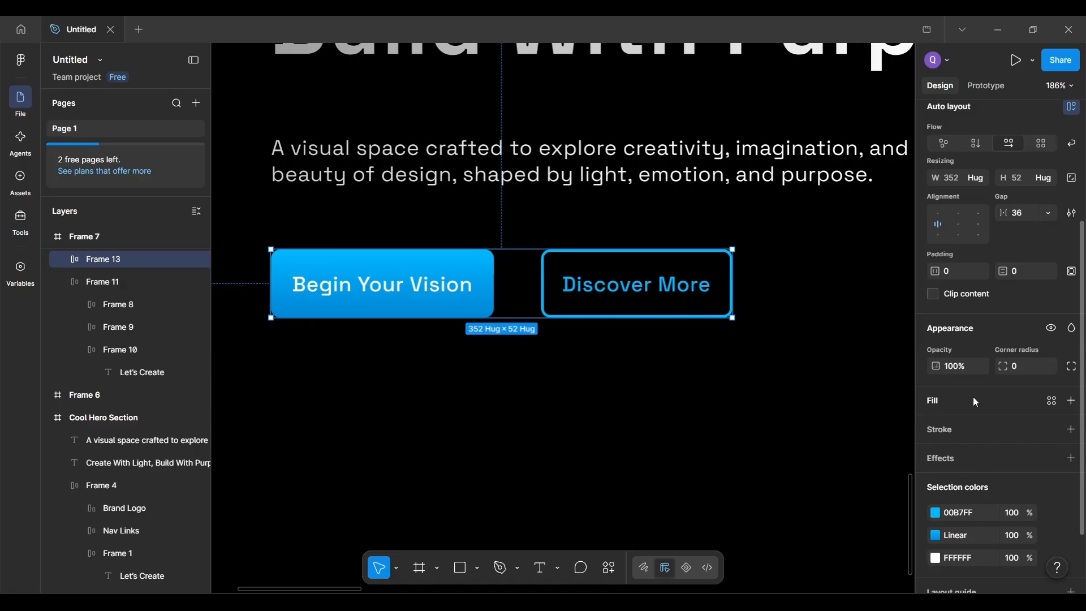
pyautogui.scroll(3, 940, 311)
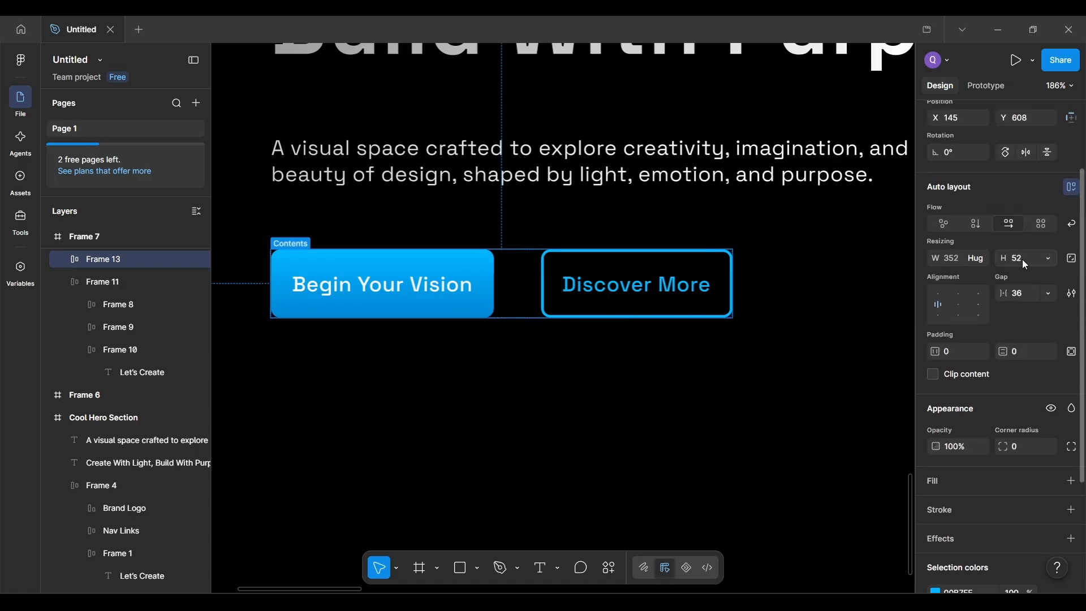
pyautogui.hotkey('ctrl', 'alt', 'F4')
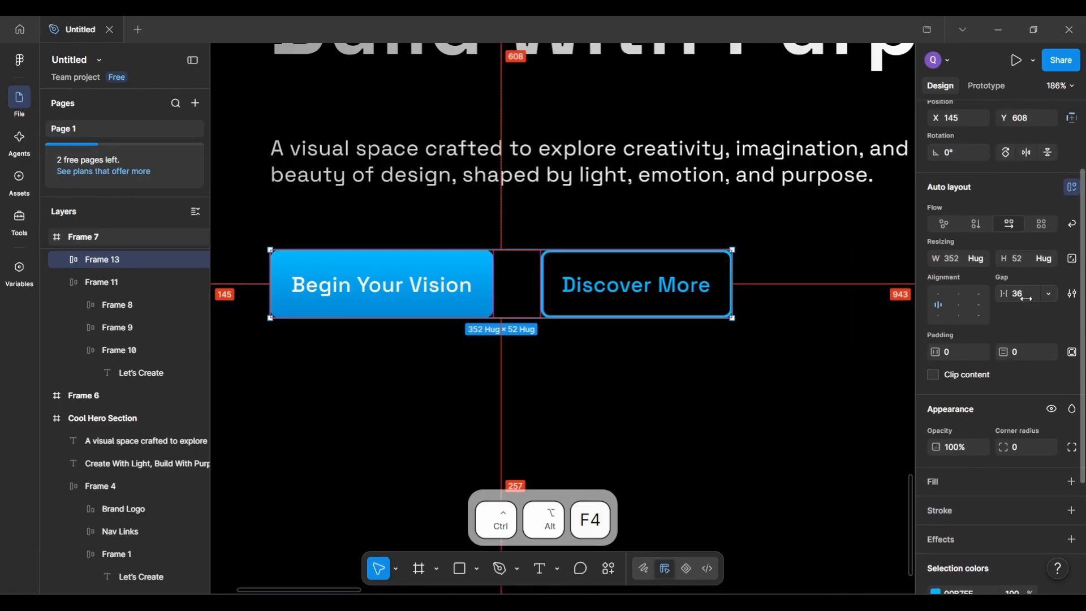
pyautogui.click(989, 321)
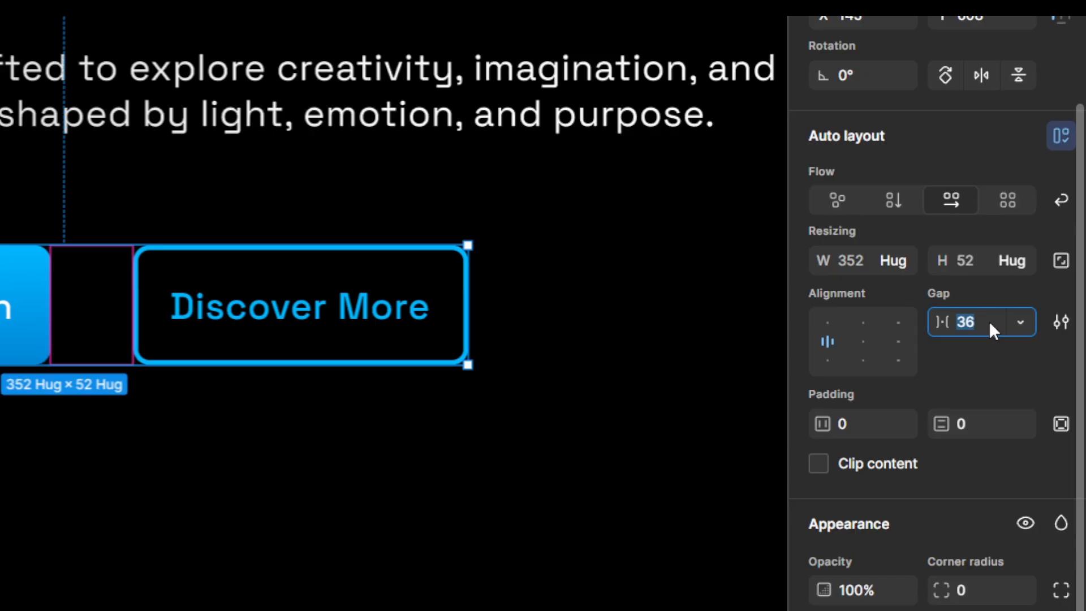
pyautogui.press('Return')
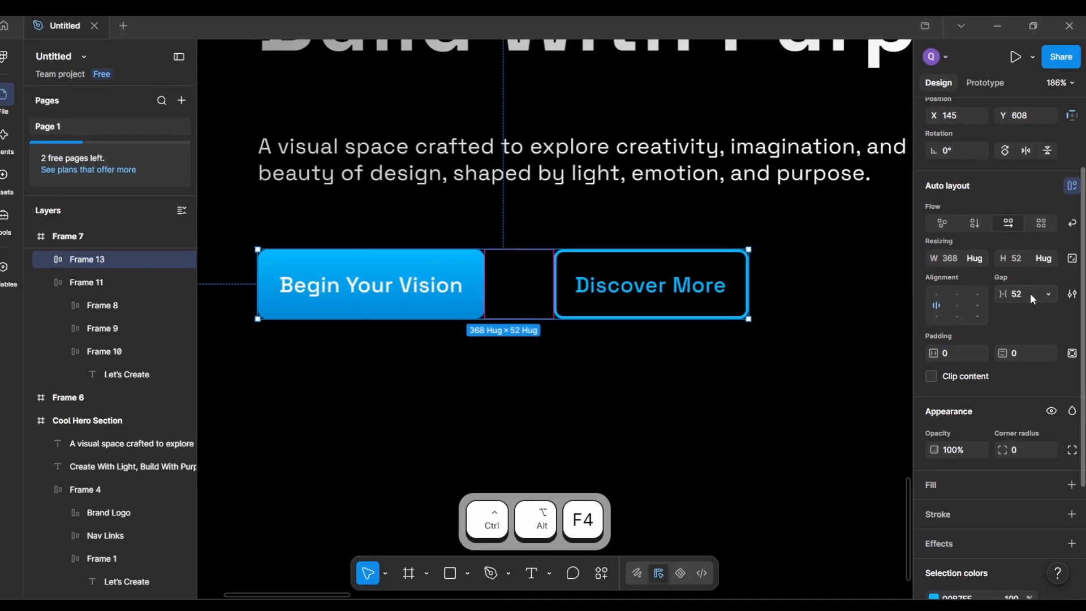
pyautogui.click(694, 405)
# Step: Shift Frame 7's headline, paragraph and button row slightly upward, with the paragraph at about Y 483 and the buttons aligned beneath it
pyautogui.scroll(-3, 695, 406)
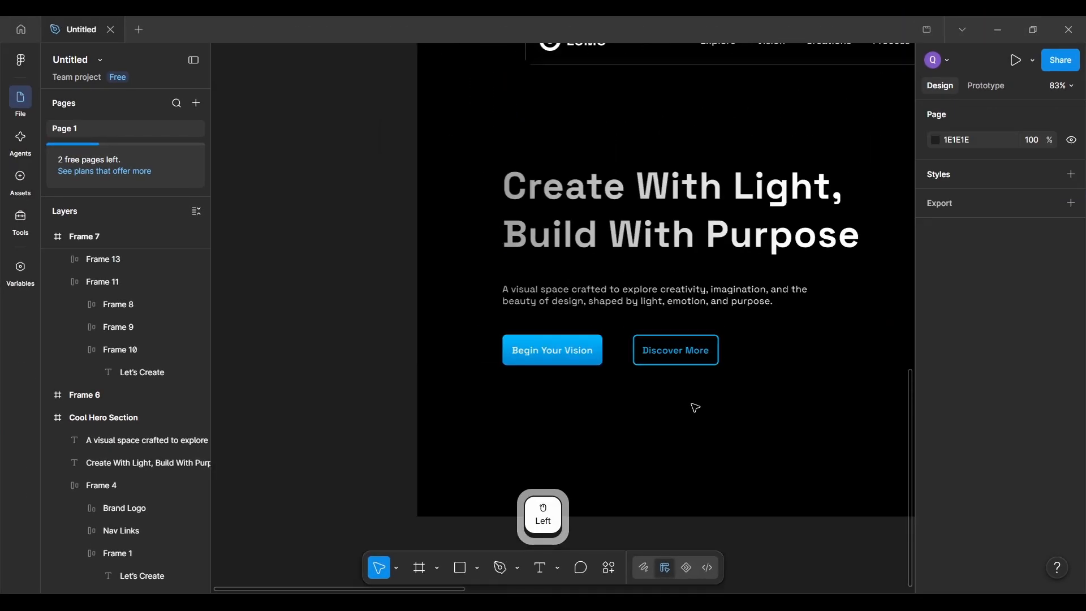
pyautogui.scroll(1, 694, 406)
pyautogui.scroll(2, 677, 439)
pyautogui.scroll(-4, 677, 439)
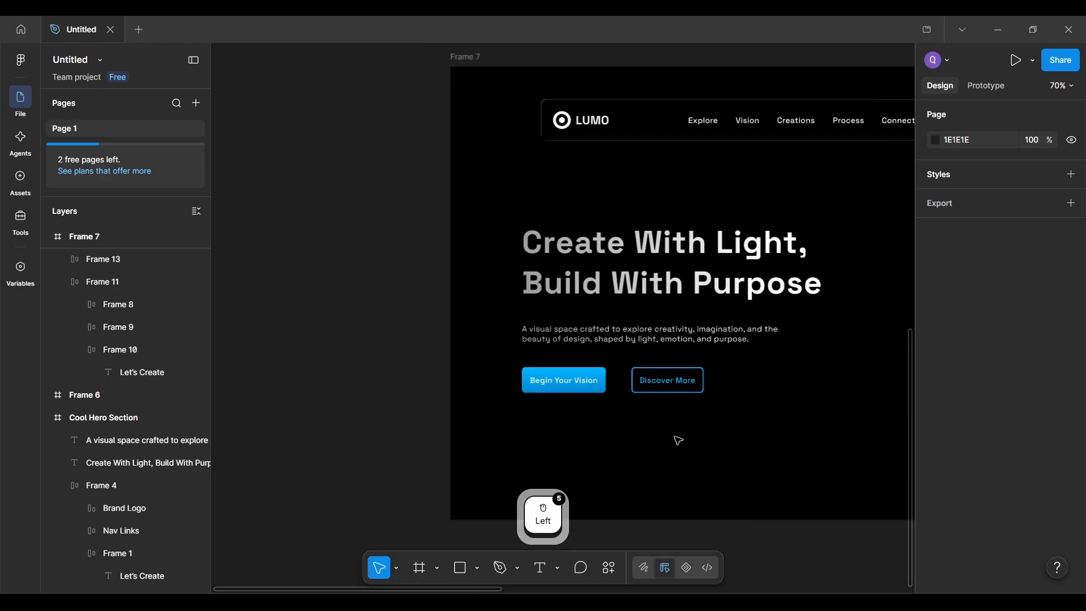
pyautogui.scroll(1, 677, 439)
pyautogui.scroll(-2, 751, 417)
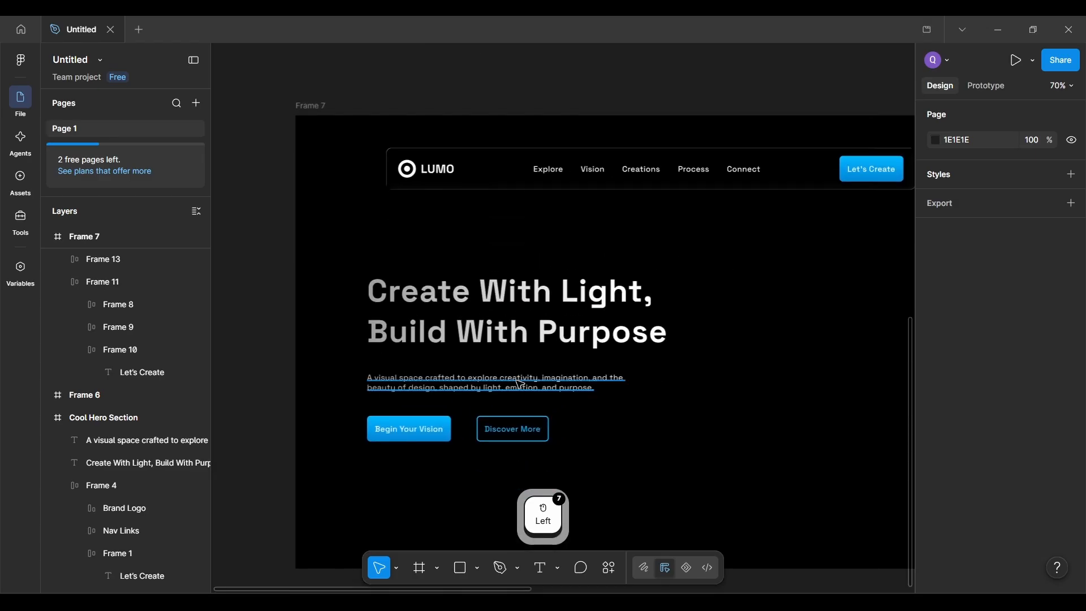
pyautogui.moveTo(517, 380); pyautogui.dragTo(517, 373)
pyautogui.moveTo(486, 310); pyautogui.dragTo(490, 297)
pyautogui.moveTo(492, 378); pyautogui.dragTo(492, 366)
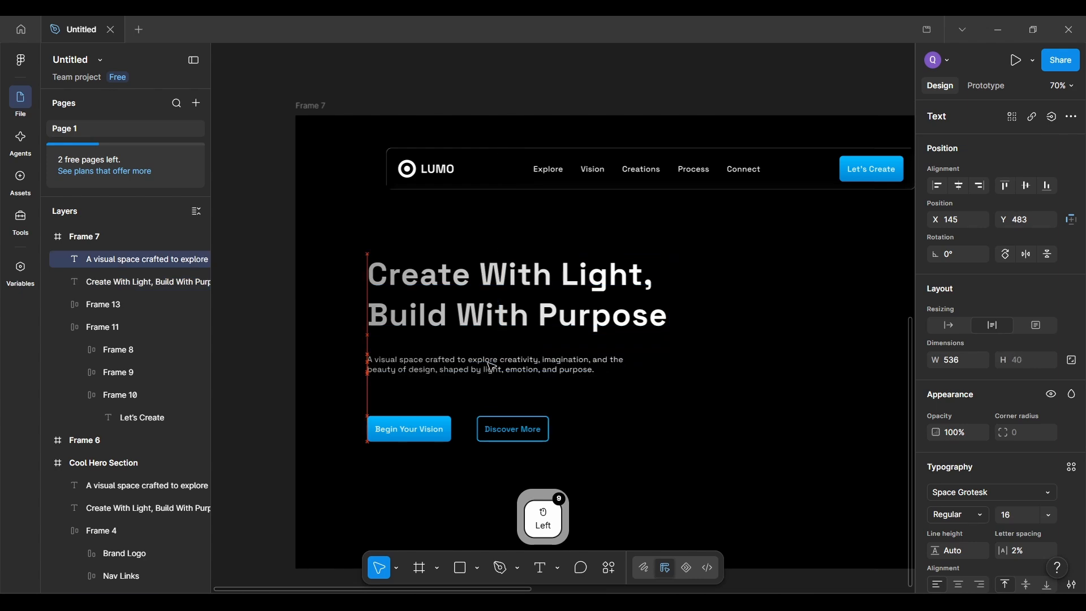
pyautogui.click(485, 430)
pyautogui.moveTo(485, 430); pyautogui.dragTo(485, 423)
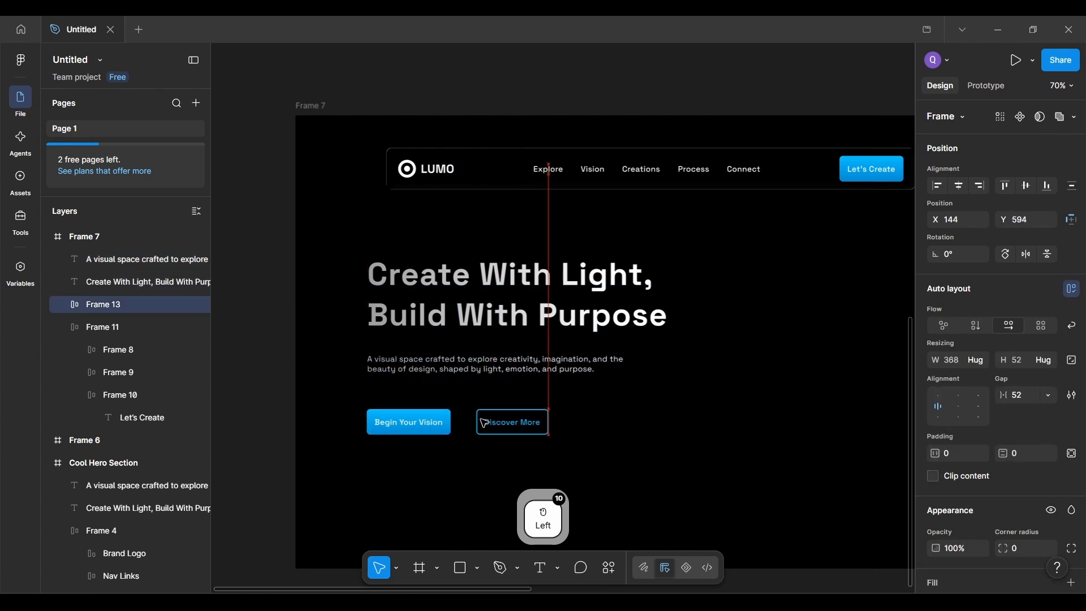
pyautogui.click(667, 418)
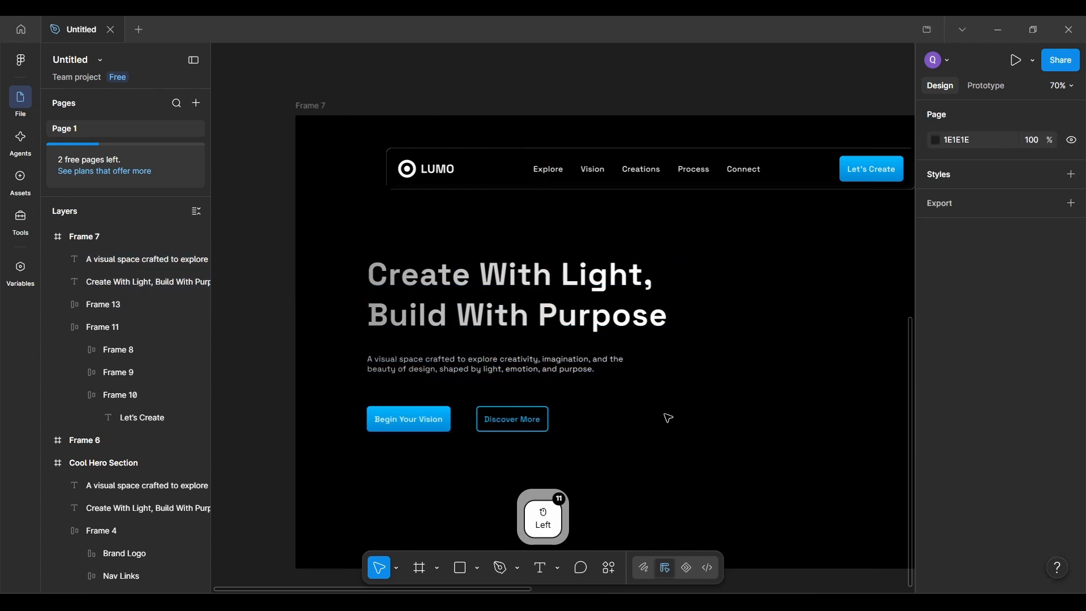
# Step: Unlock Group 1, the group holding the hand and glowing sphere in the Cool Hero Section
pyautogui.scroll(-5, 668, 417)
pyautogui.scroll(3, 668, 418)
pyautogui.scroll(-4, 668, 418)
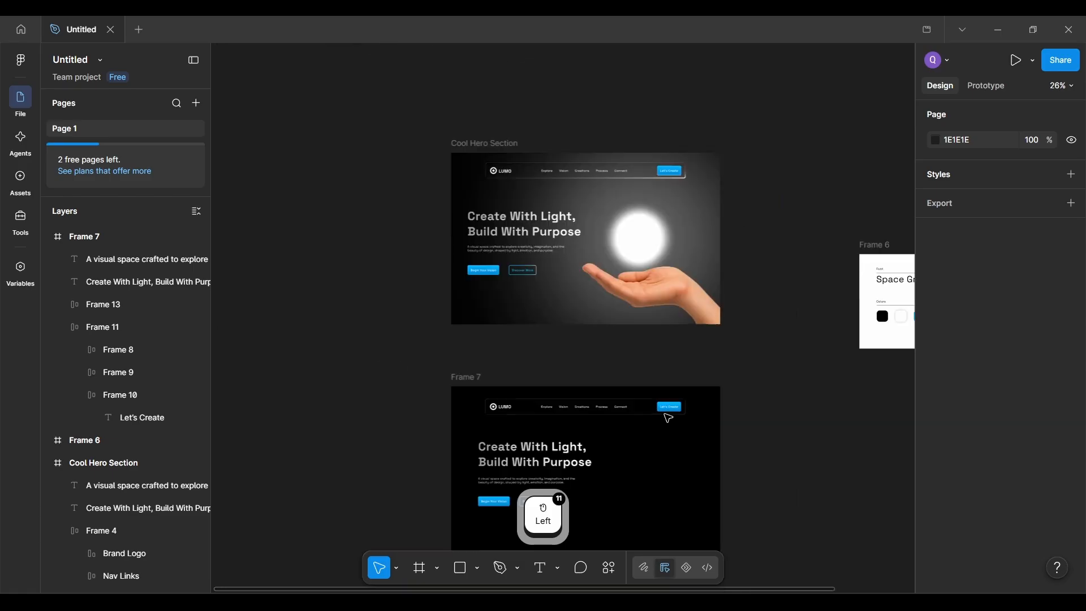
pyautogui.scroll(3, 697, 310)
pyautogui.scroll(-2, 697, 312)
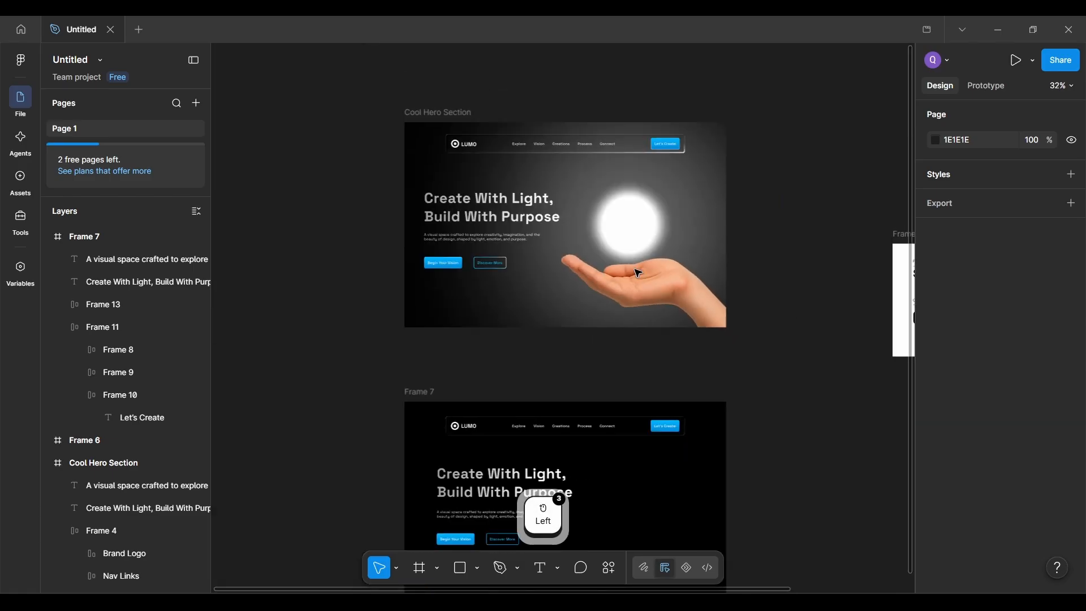
pyautogui.scroll(2, 596, 245)
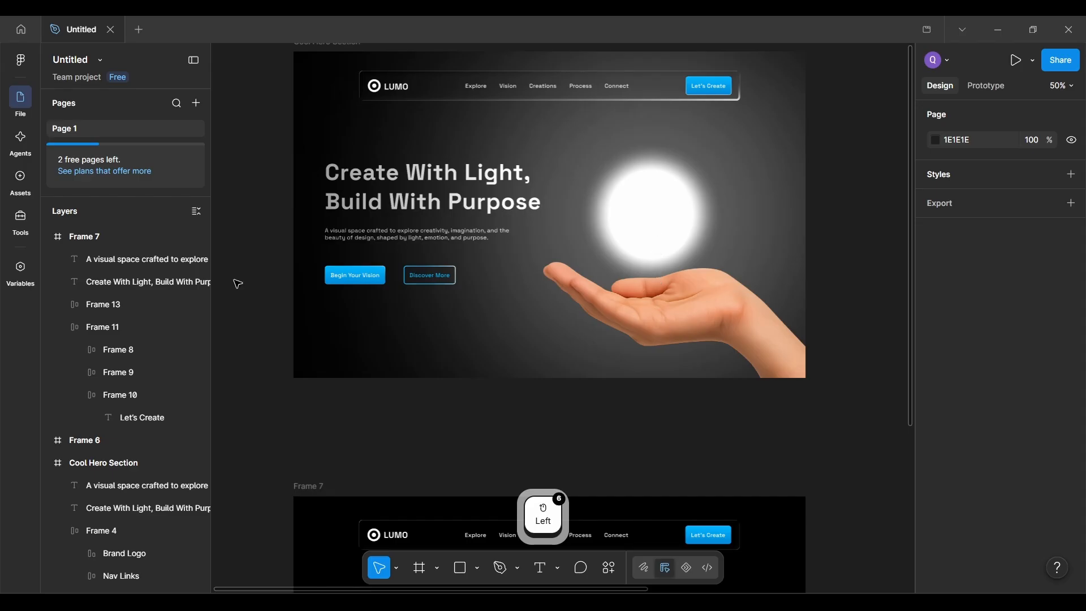
pyautogui.scroll(-3, 142, 422)
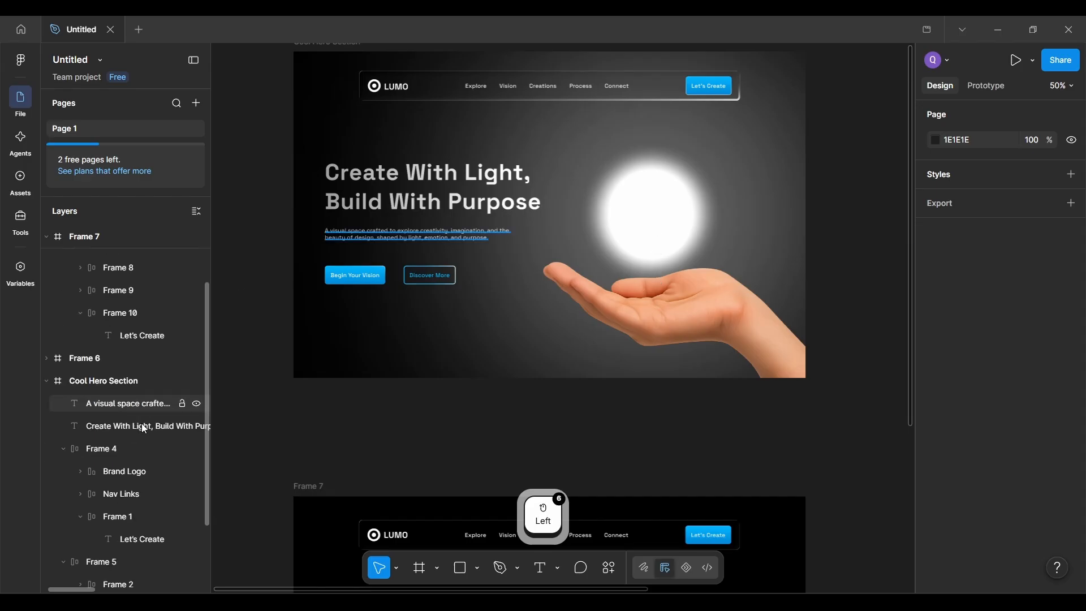
pyautogui.click(84, 376)
pyautogui.scroll(-3, 103, 433)
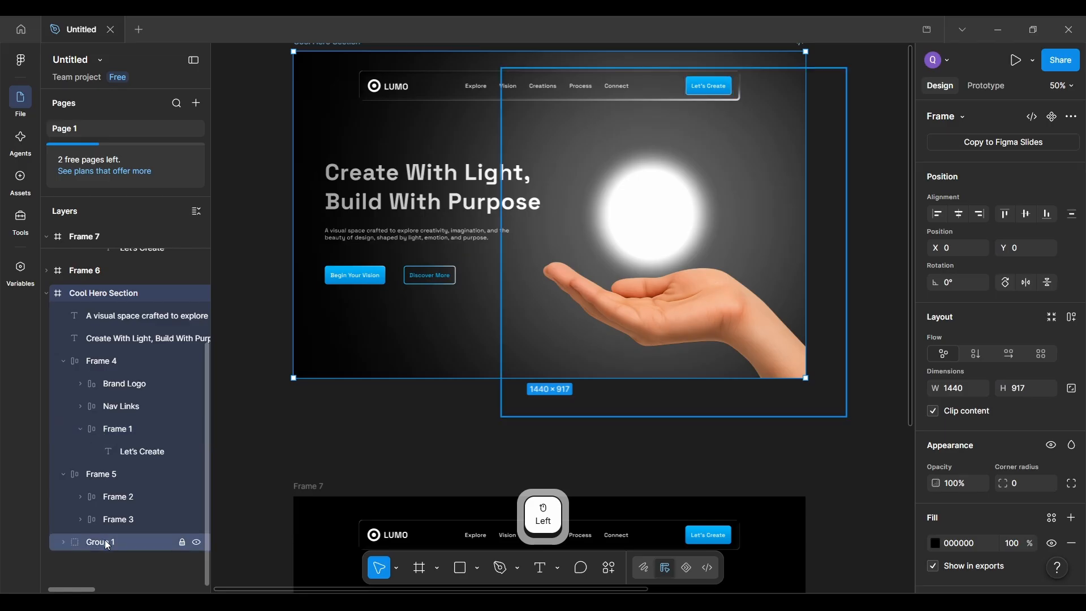
pyautogui.click(159, 542)
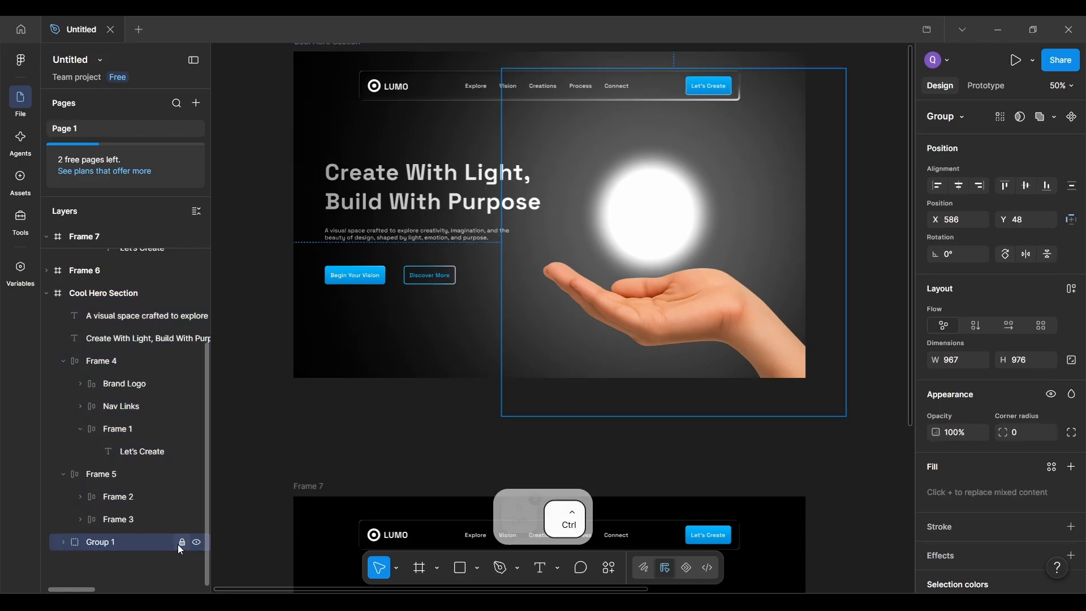
pyautogui.hotkey('ctrl', 'alt', 'F4')
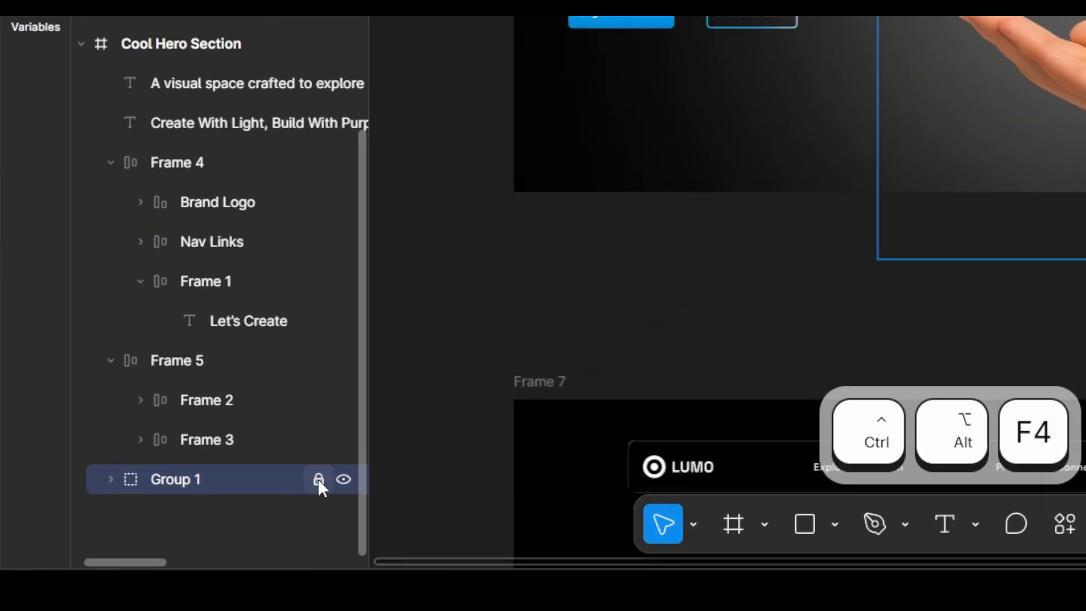
pyautogui.click(318, 479)
pyautogui.hotkey('ctrl', 'alt', 'F4')
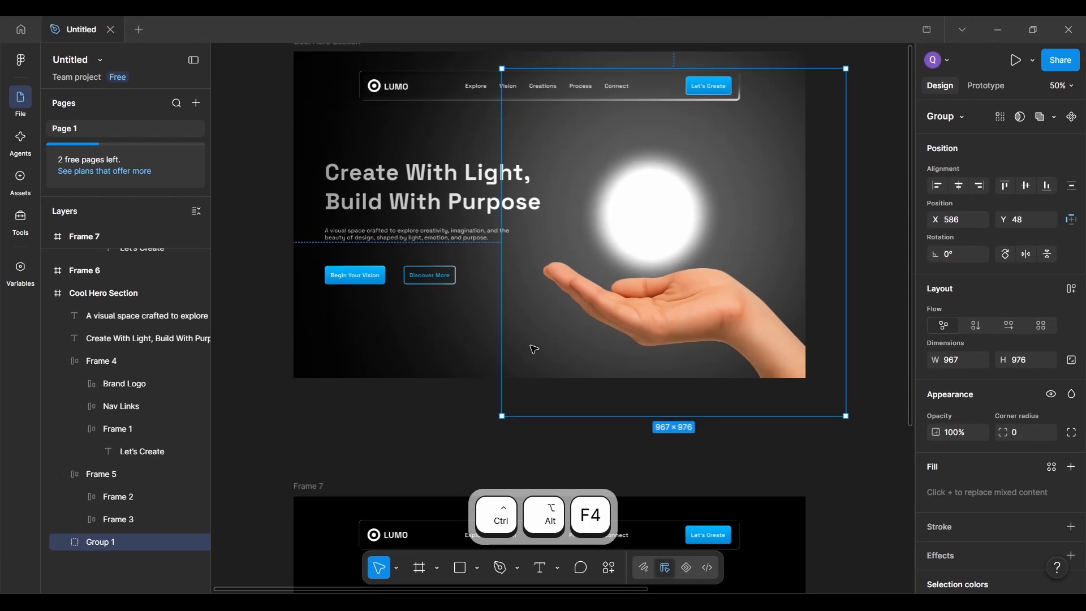
# Step: Place a copy of the hand image from the Cool Hero Section on the canvas beside Frame 7
pyautogui.click(604, 327)
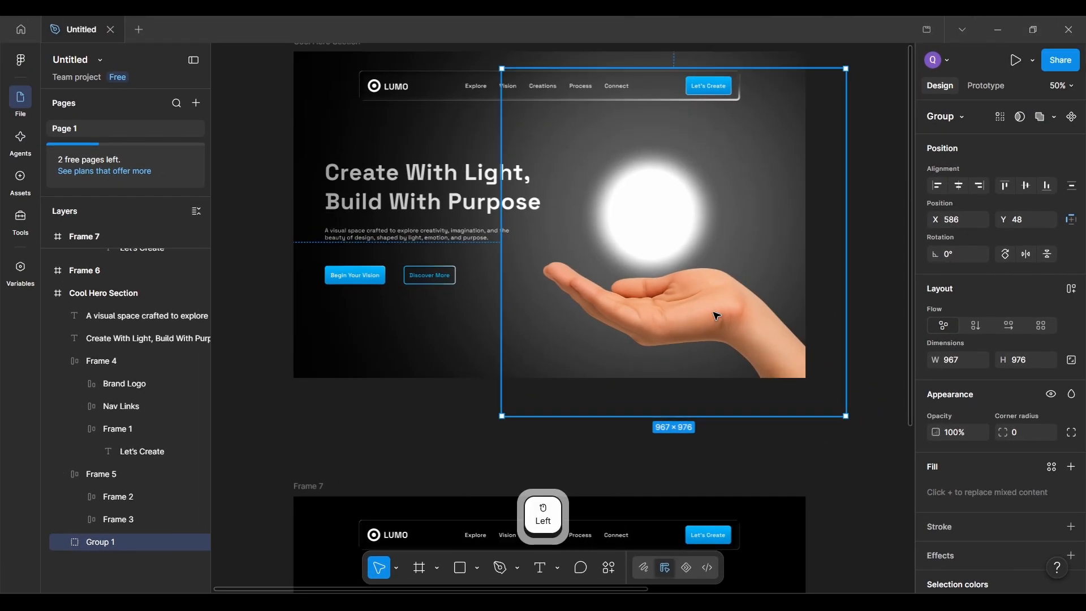
pyautogui.press('ctrl')
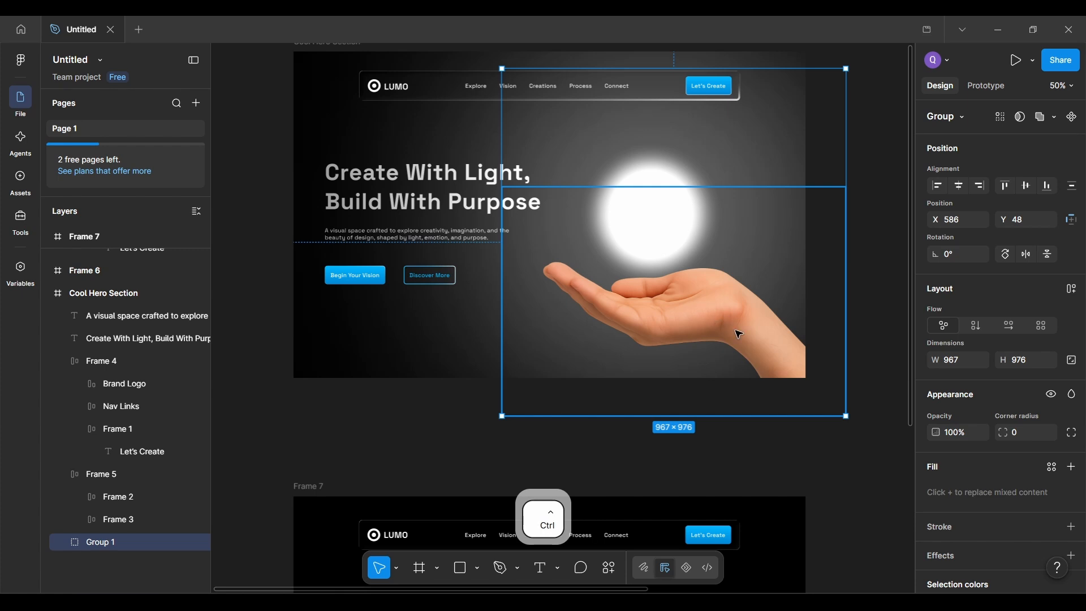
pyautogui.keyDown('ctrl'); pyautogui.click(733, 330); pyautogui.keyUp('ctrl')
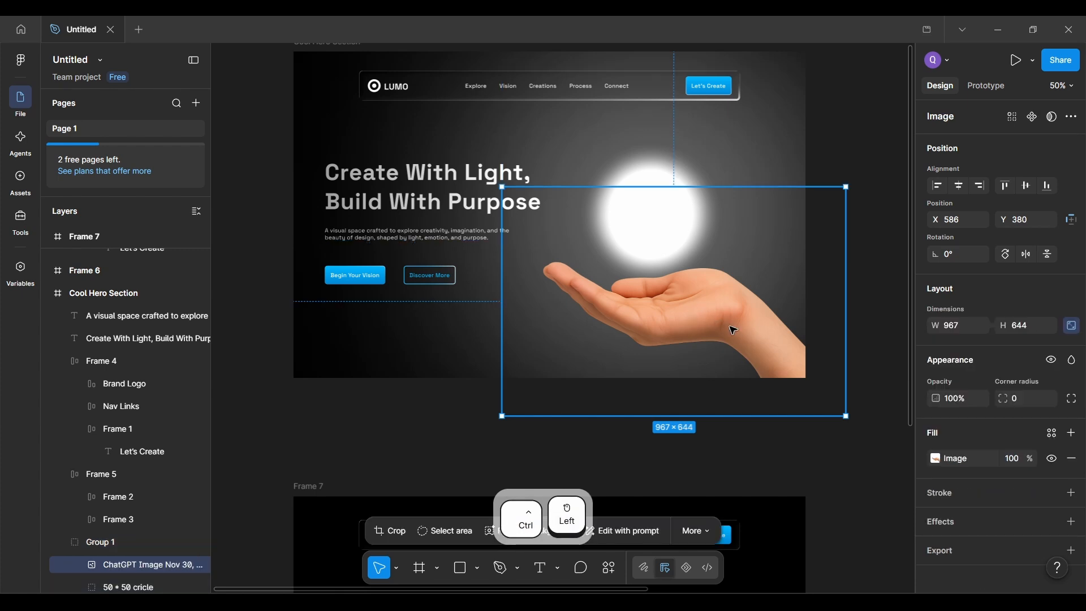
pyautogui.keyDown('ctrl'); pyautogui.scroll(-3, 733, 330); pyautogui.keyUp('ctrl')
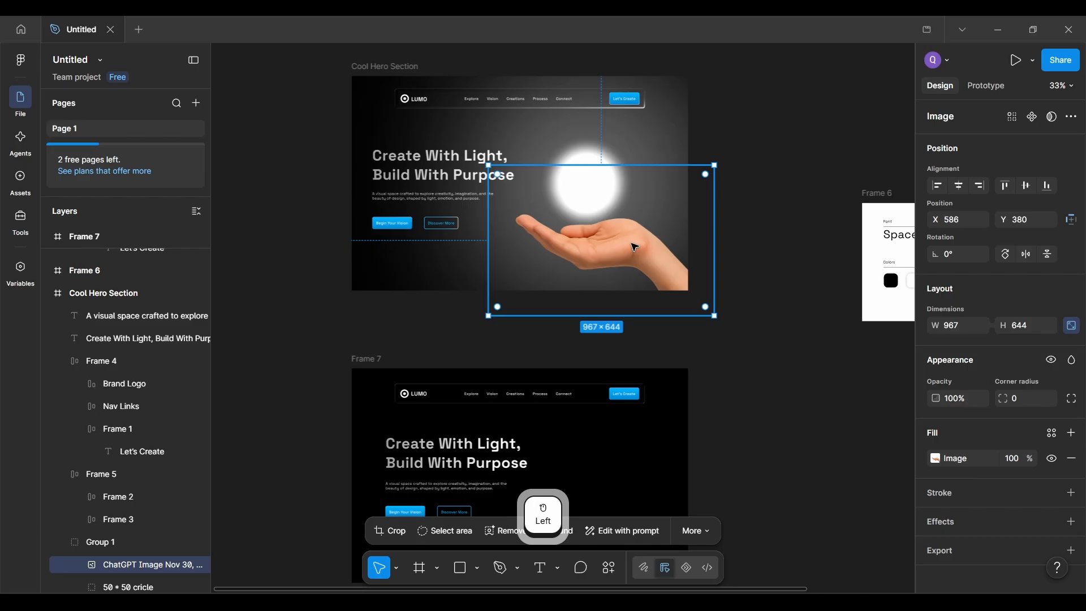
pyautogui.moveTo(633, 248); pyautogui.dragTo(838, 483)
pyautogui.scroll(-3, 784, 445)
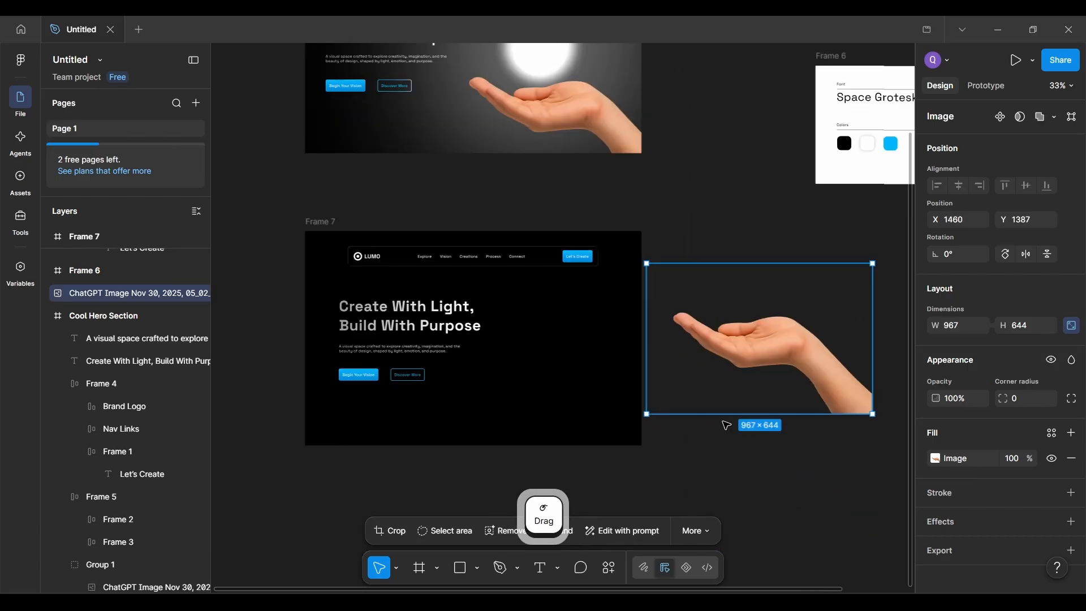
# Step: Try scaling the copied hand image down to 484 × 322 and repositioning it beside Frame 7, and undo both changes
pyautogui.scroll(3, 727, 425)
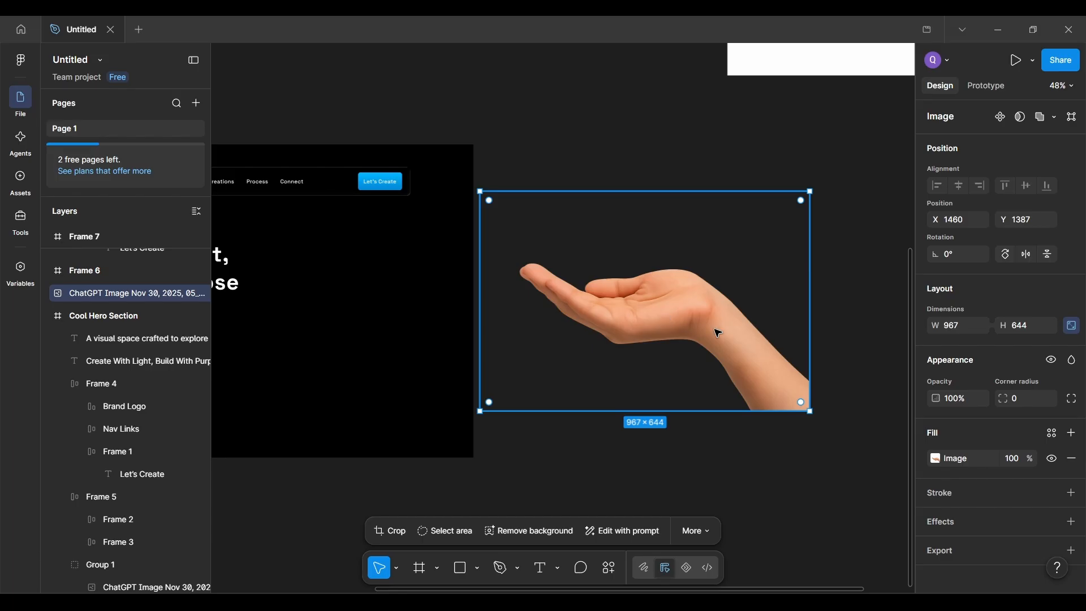
pyautogui.scroll(-3, 691, 332)
pyautogui.hscroll(-2, 696, 337)
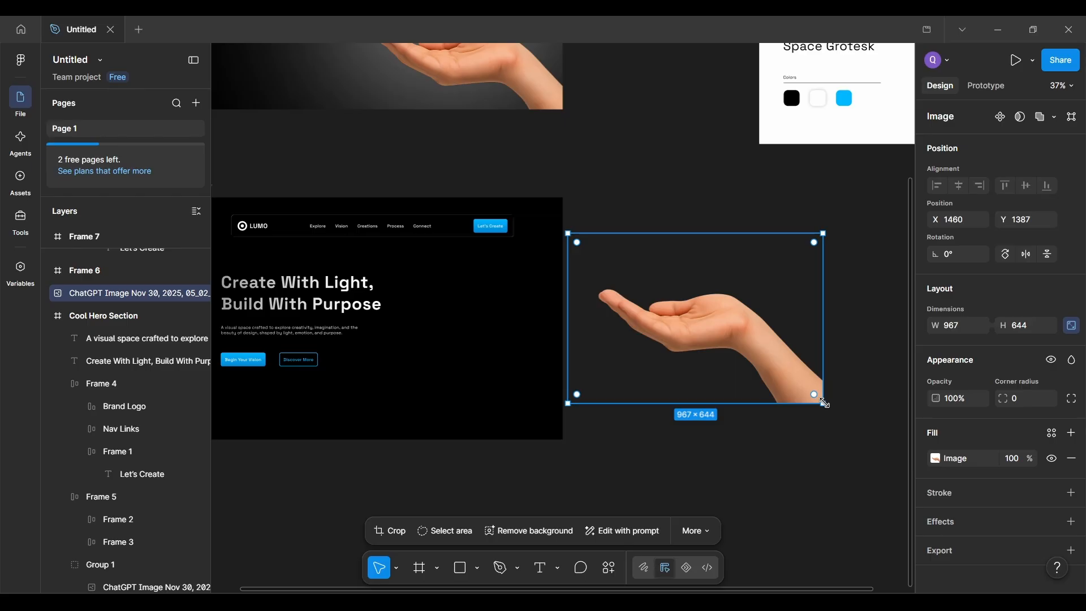
pyautogui.moveTo(825, 404); pyautogui.dragTo(689, 317)
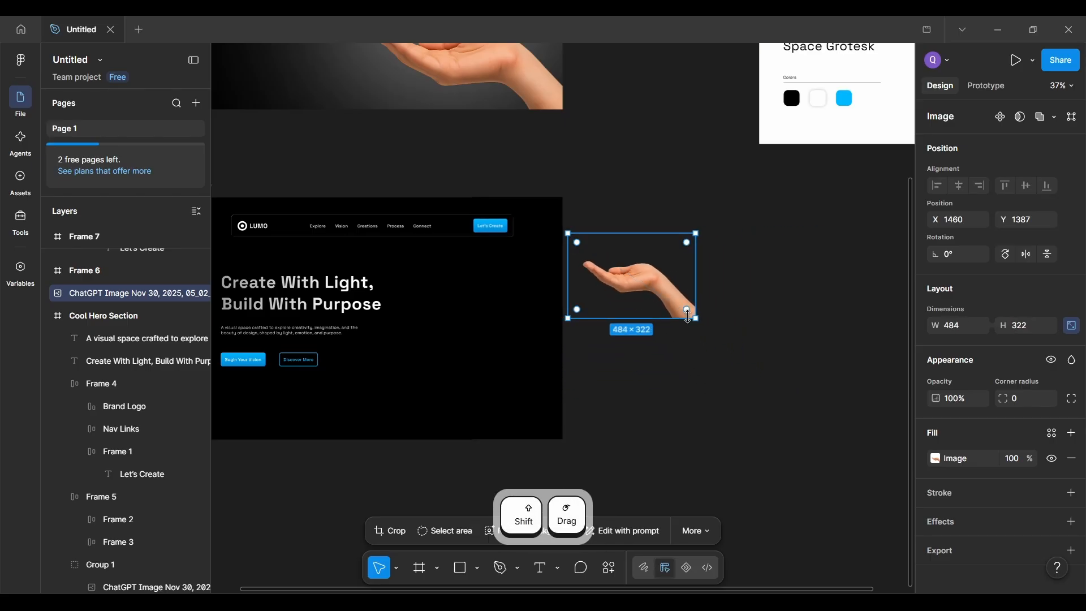
pyautogui.moveTo(653, 271); pyautogui.dragTo(717, 305)
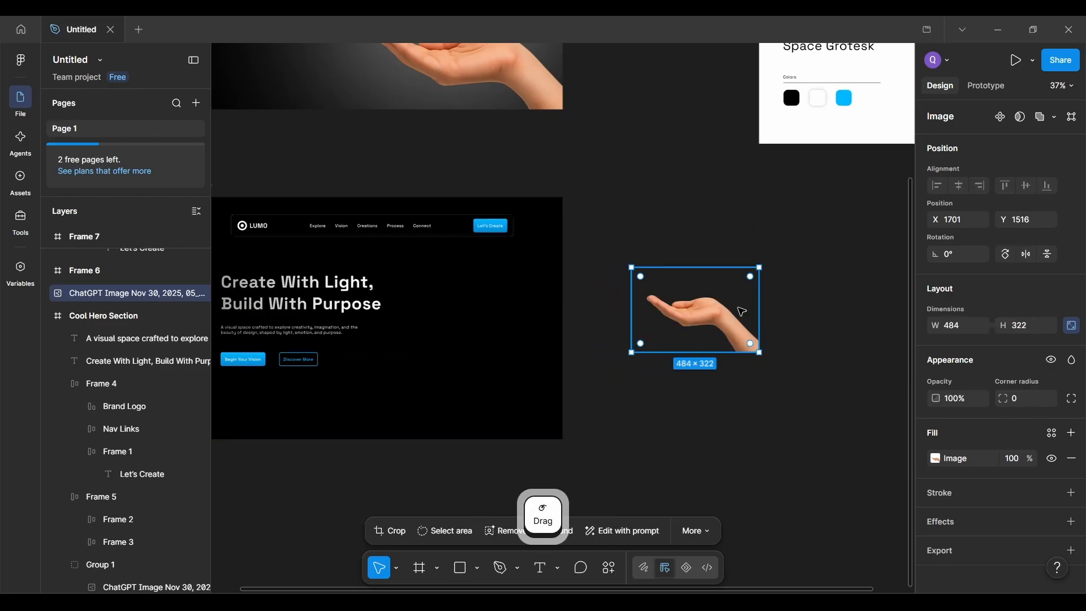
pyautogui.hotkey('ctrl', 'z')
pyautogui.hotkey('ctrl', 'z')
pyautogui.hotkey('ctrl', 'z')
# Step: Move the copied hand image into Frame 7, at its lower right corner, at about X 578, Y 318
pyautogui.moveTo(758, 349); pyautogui.dragTo(528, 392)
pyautogui.scroll(5, 528, 393)
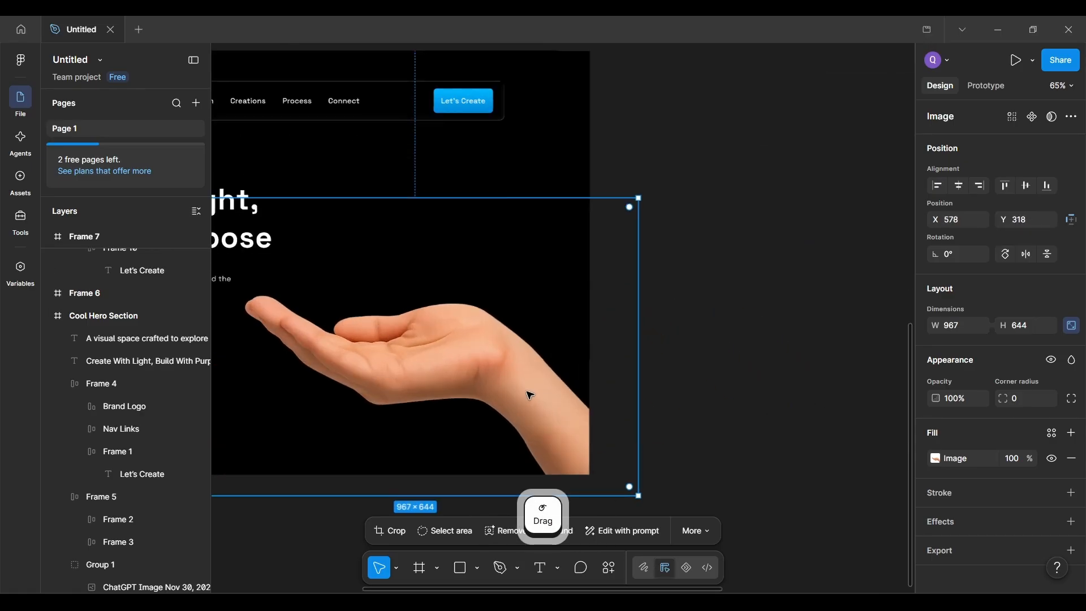
pyautogui.scroll(-6, 619, 381)
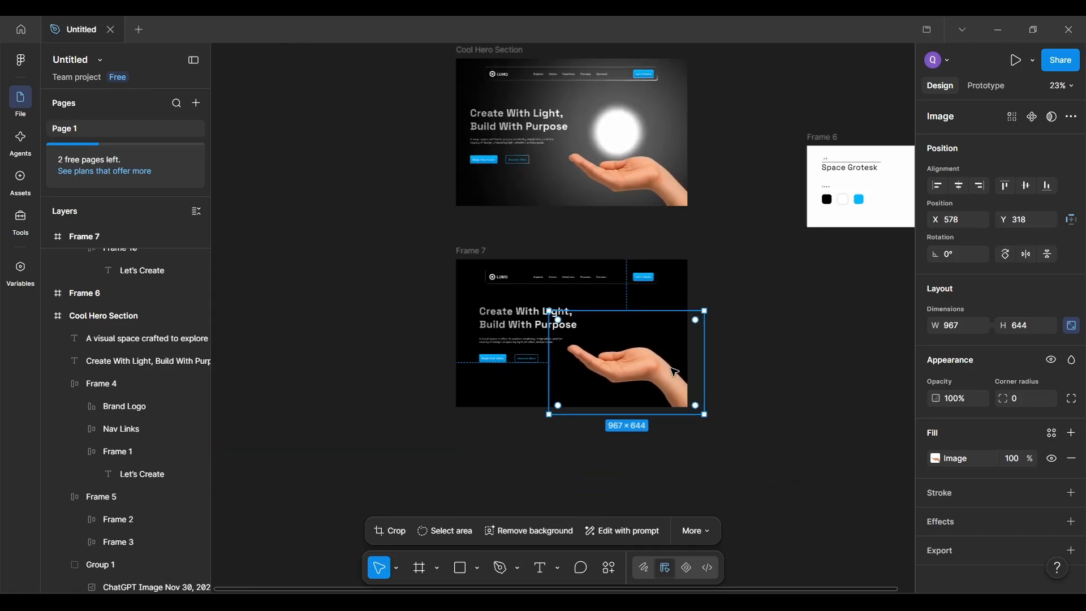
# Step: Move the hand image in Frame 7 straight down to Y 362 and deselect it
pyautogui.scroll(2, 649, 369)
pyautogui.moveTo(651, 379); pyautogui.dragTo(652, 390)
pyautogui.scroll(3, 507, 313)
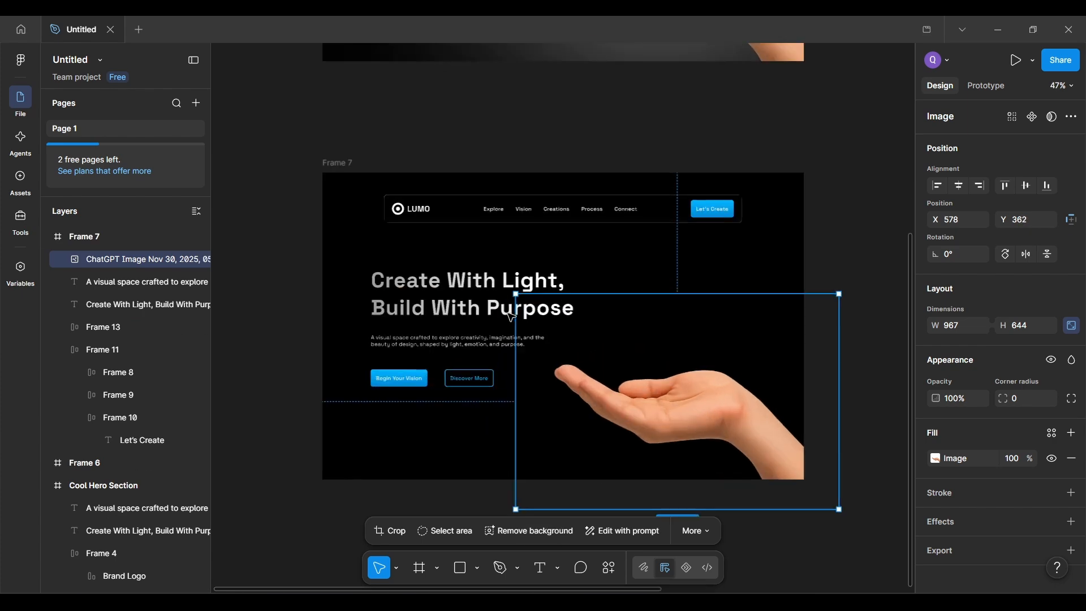
pyautogui.click(411, 436)
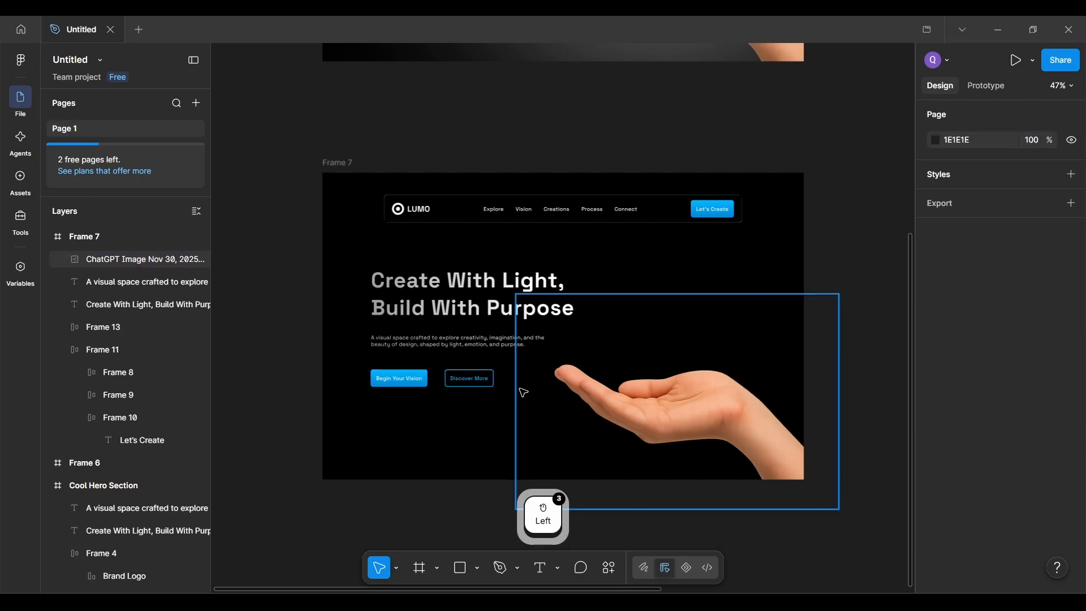
pyautogui.click(454, 419)
# Step: Measure the distances from the "Create With Light, Build With Purpose" heading to the frame edges in the Cool Hero Section
pyautogui.scroll(5, 454, 419)
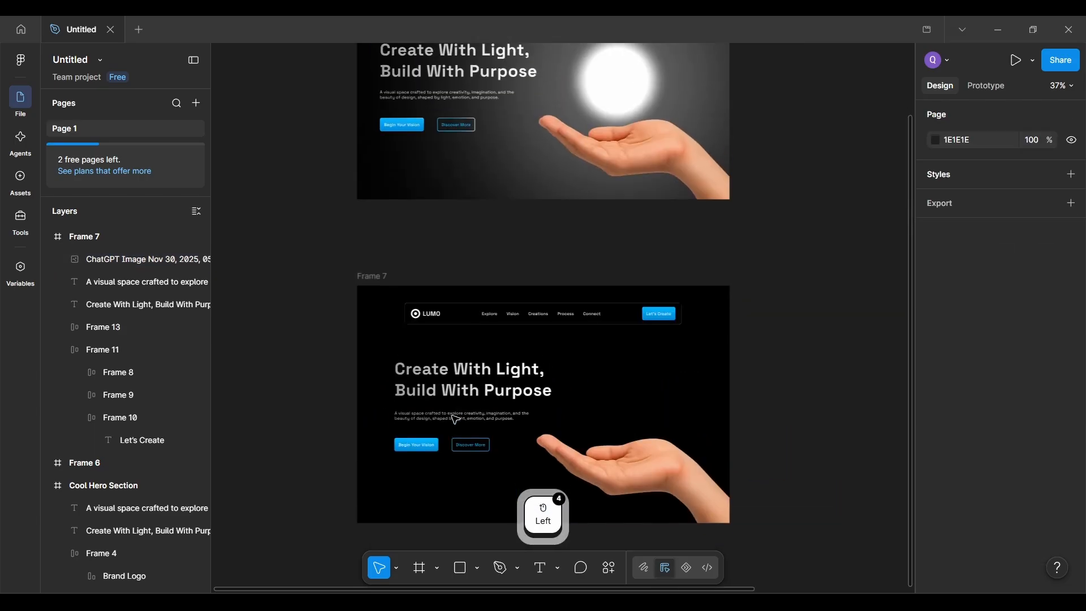
pyautogui.scroll(2, 455, 419)
pyautogui.scroll(-3, 455, 420)
pyautogui.scroll(3, 454, 419)
pyautogui.click(378, 263)
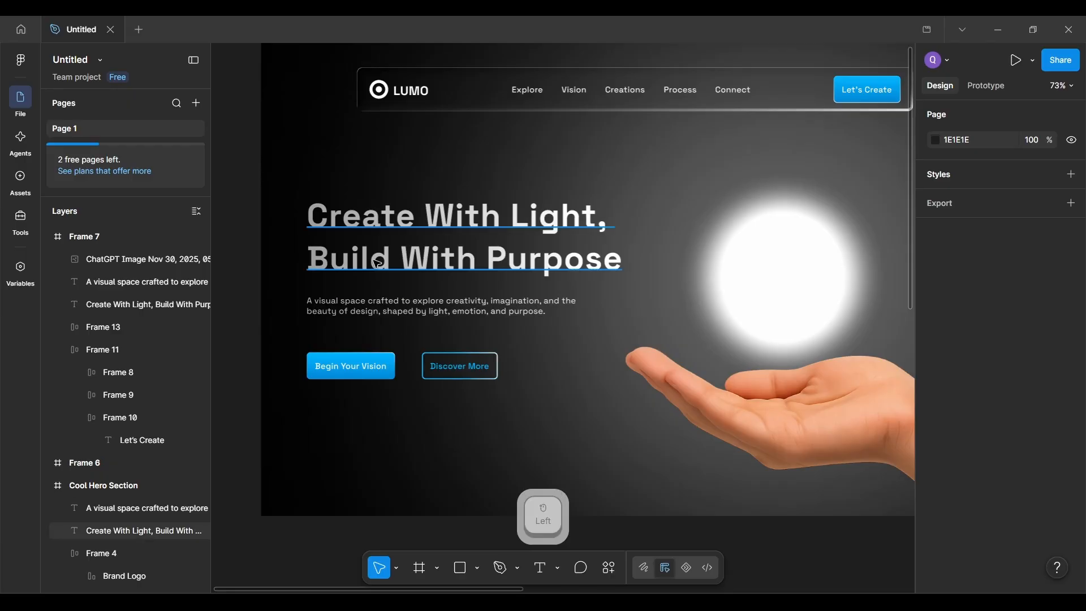
pyautogui.press('alt')
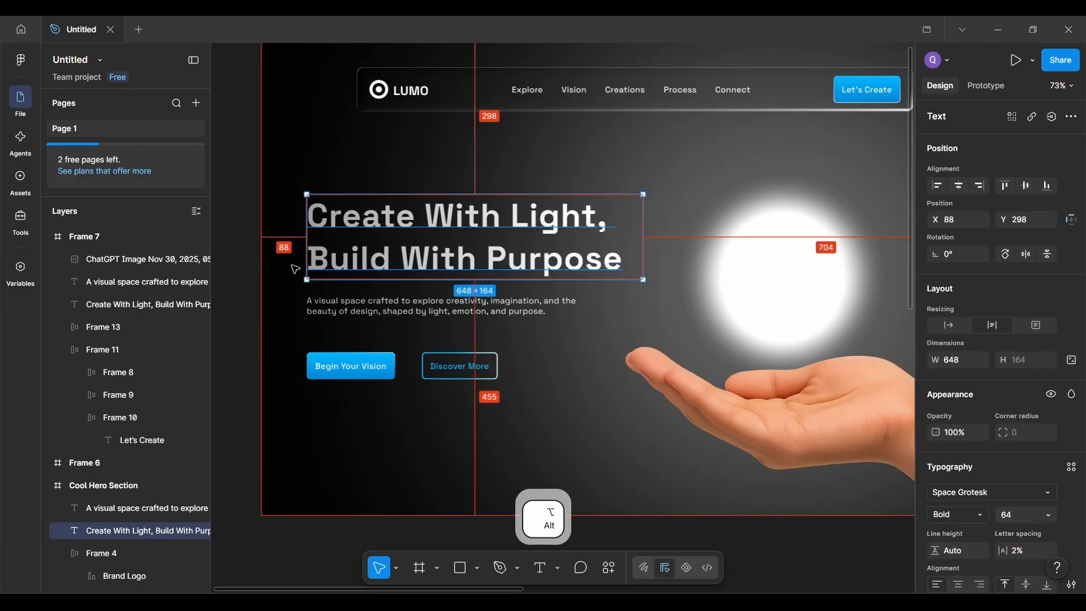
# Step: Shift Frame 7's heading, paragraph and button row left together, placing the heading at X 89
pyautogui.scroll(-5, 293, 266)
pyautogui.scroll(3, 294, 266)
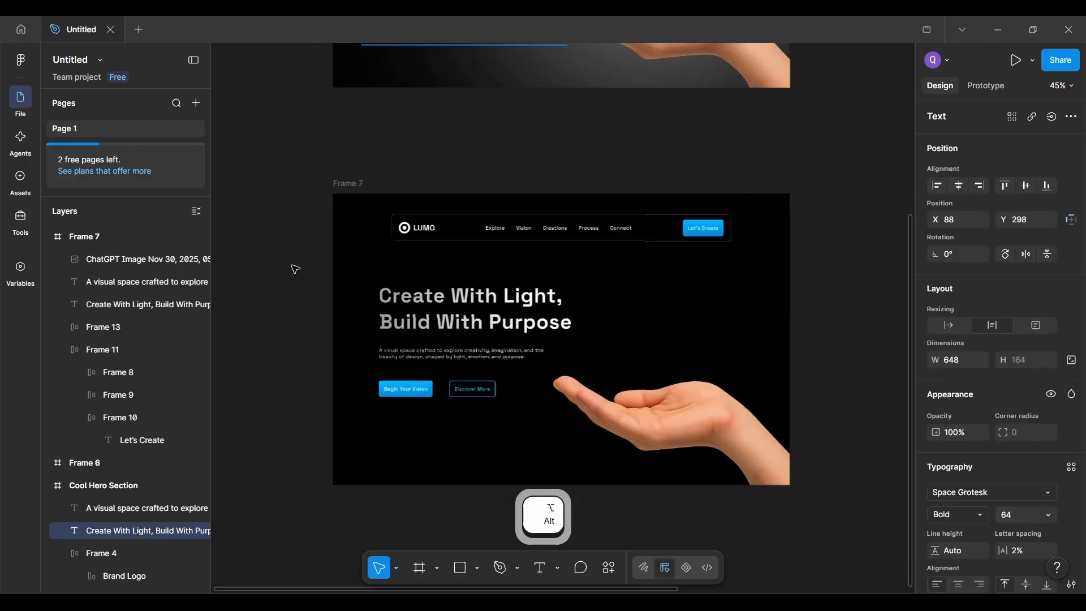
pyautogui.click(389, 310)
pyautogui.keyDown('shift'); pyautogui.click(412, 357); pyautogui.keyUp('shift')
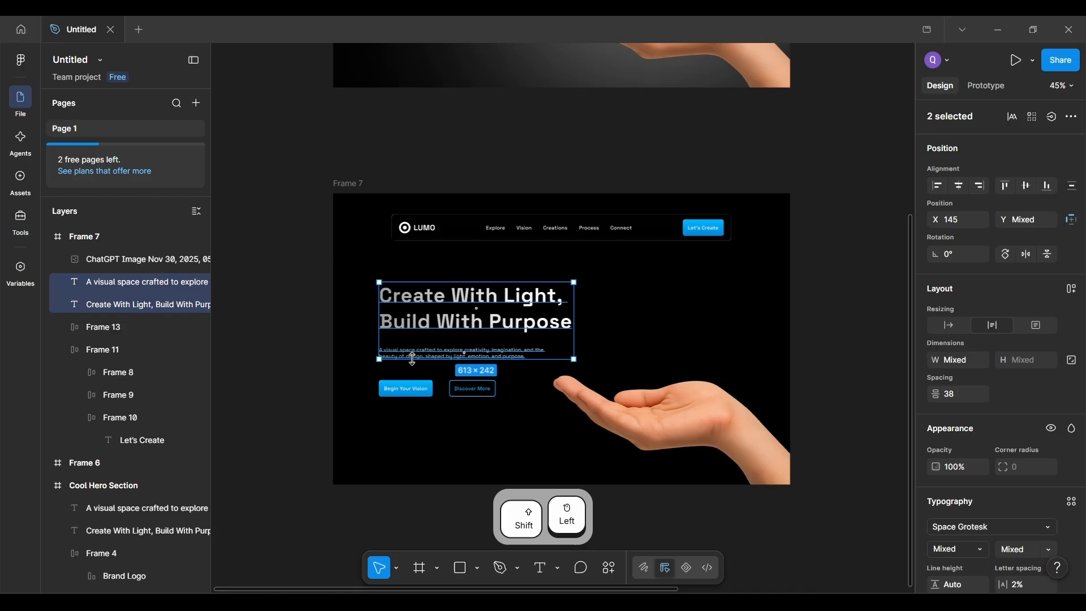
pyautogui.keyDown('shift'); pyautogui.click(424, 398); pyautogui.keyUp('shift')
pyautogui.scroll(4, 410, 353)
pyautogui.moveTo(471, 331); pyautogui.dragTo(461, 331)
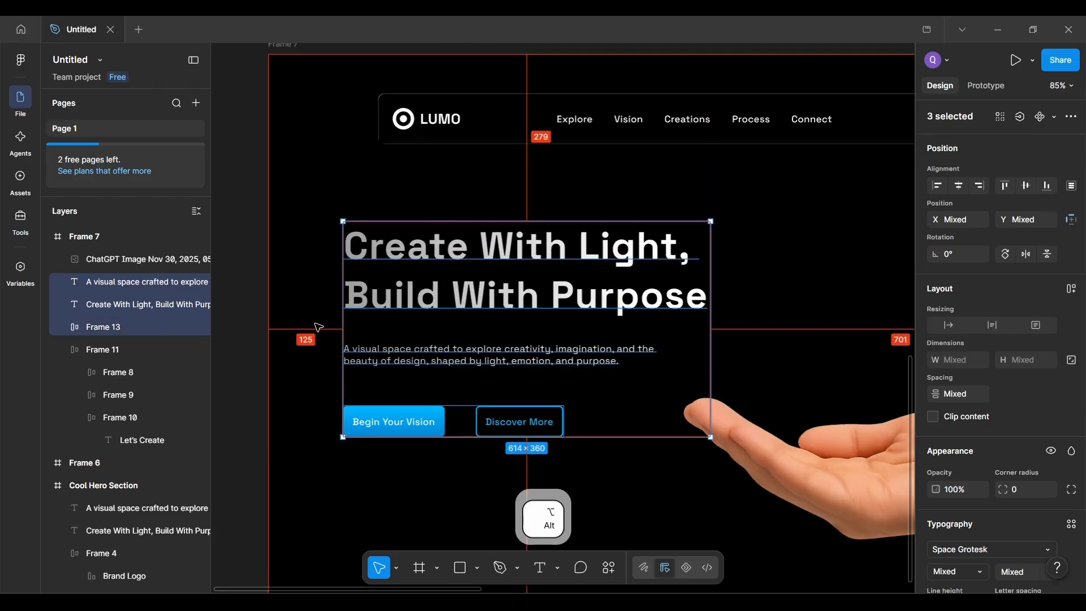
pyautogui.moveTo(447, 332); pyautogui.dragTo(405, 318)
pyautogui.press('alt')
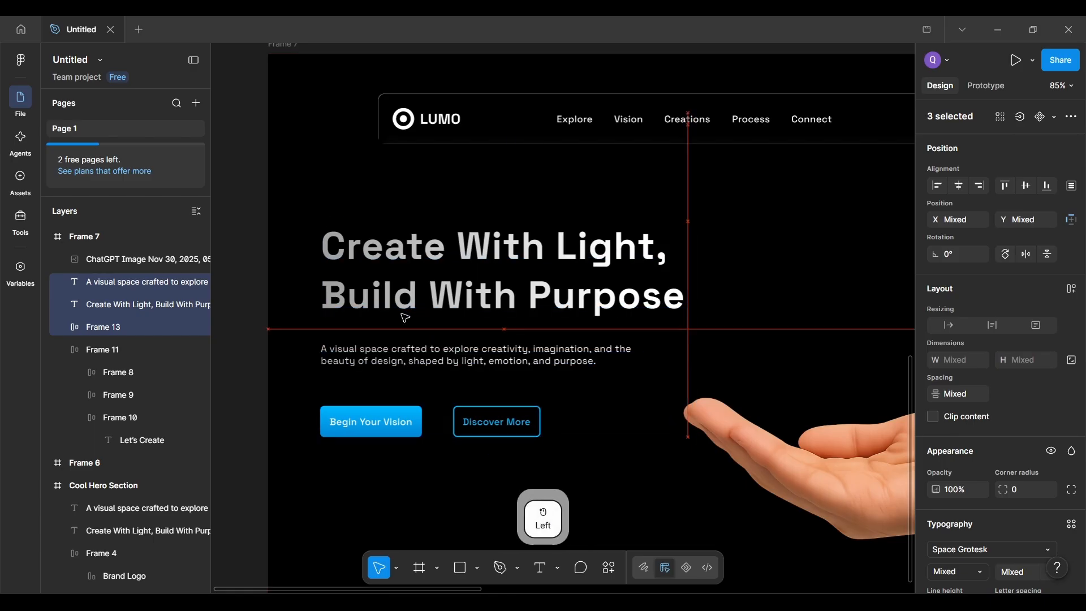
pyautogui.press('alt')
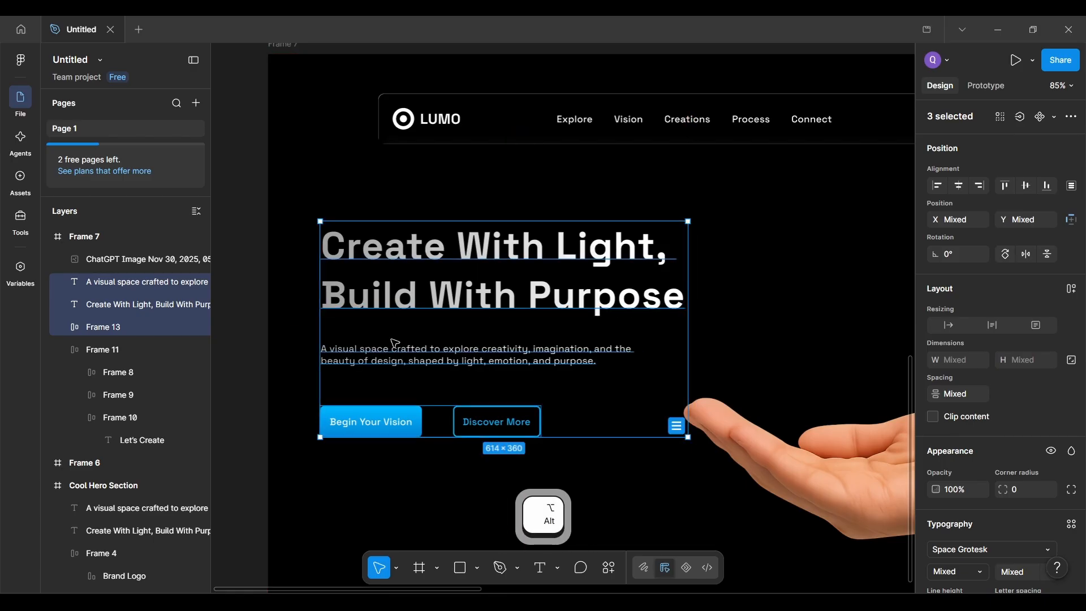
pyautogui.press('Right')
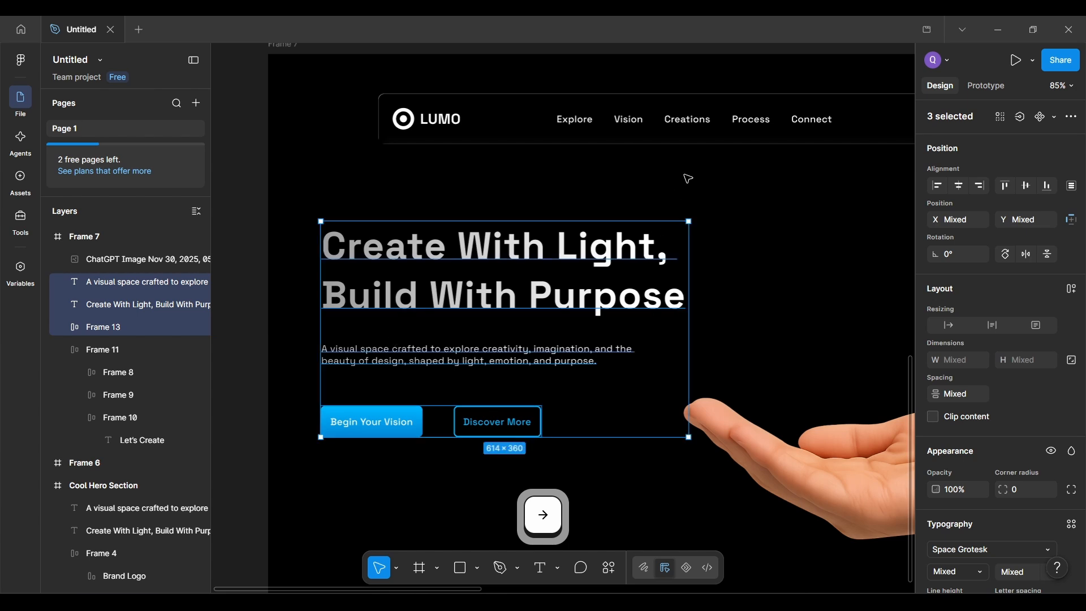
pyautogui.press('alt')
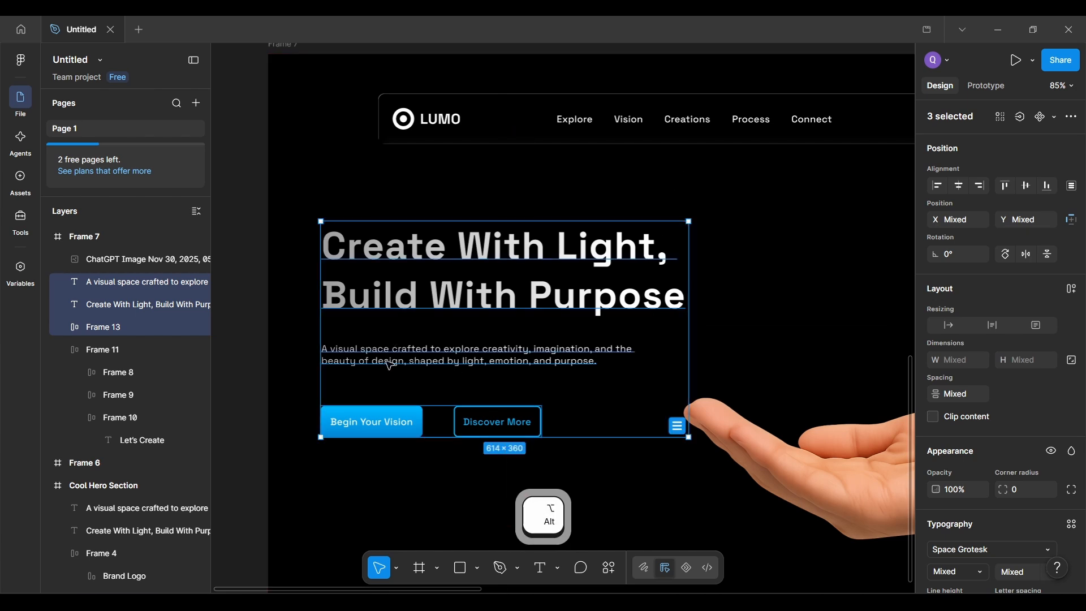
pyautogui.click(424, 471)
# Step: Examine the hand image's layer, position and dimensions in Frame 7 and compare the frame with the Cool Hero Section
pyautogui.keyDown('ctrl'); pyautogui.scroll(-5, 502, 353); pyautogui.keyUp('ctrl')
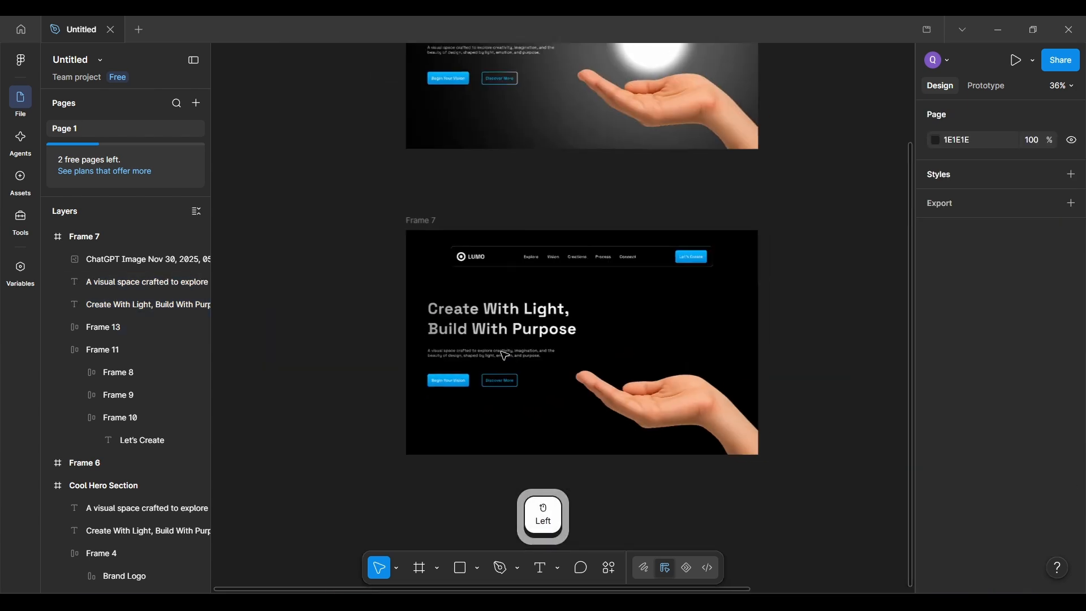
pyautogui.keyDown('ctrl'); pyautogui.scroll(2, 497, 442); pyautogui.keyUp('ctrl')
pyautogui.scroll(5, 497, 442)
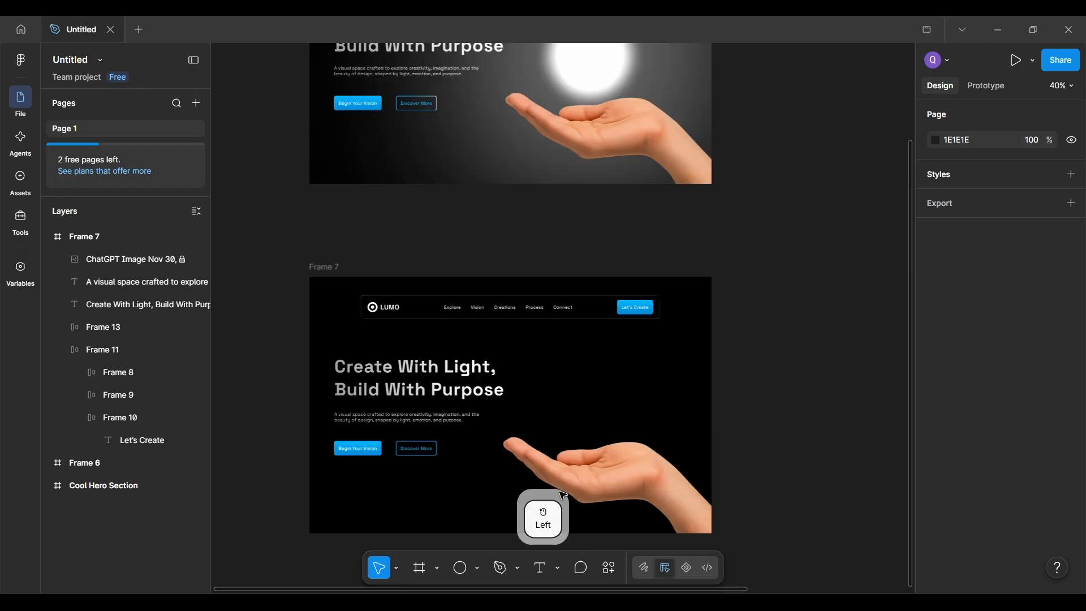
pyautogui.keyDown('ctrl'); pyautogui.click(617, 493); pyautogui.keyUp('ctrl')
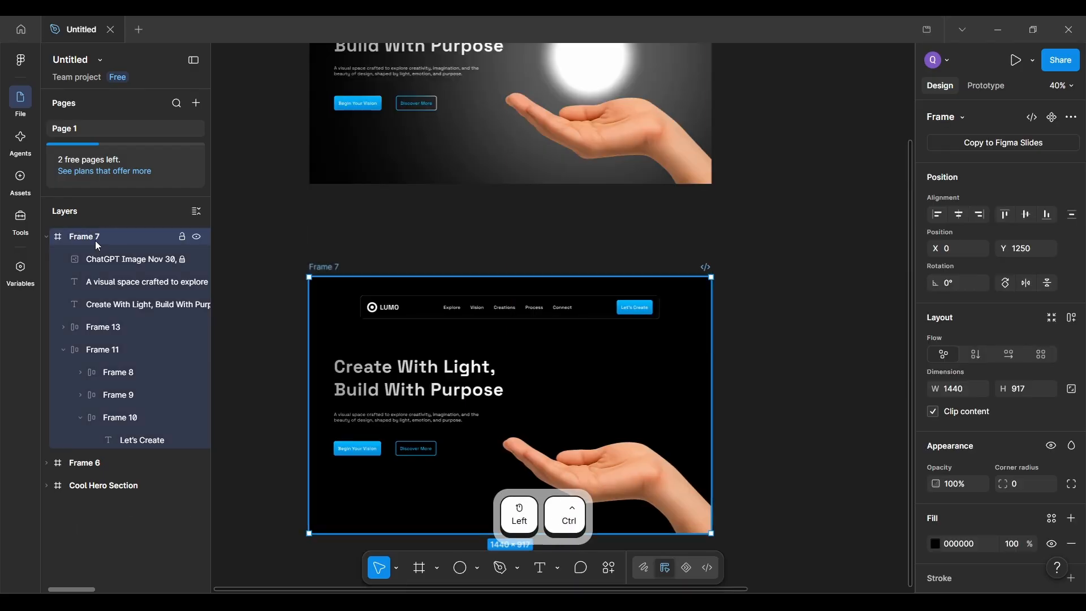
pyautogui.click(521, 392)
pyautogui.scroll(-3, 521, 392)
pyautogui.keyDown('ctrl'); pyautogui.scroll(3, 520, 392); pyautogui.keyUp('ctrl')
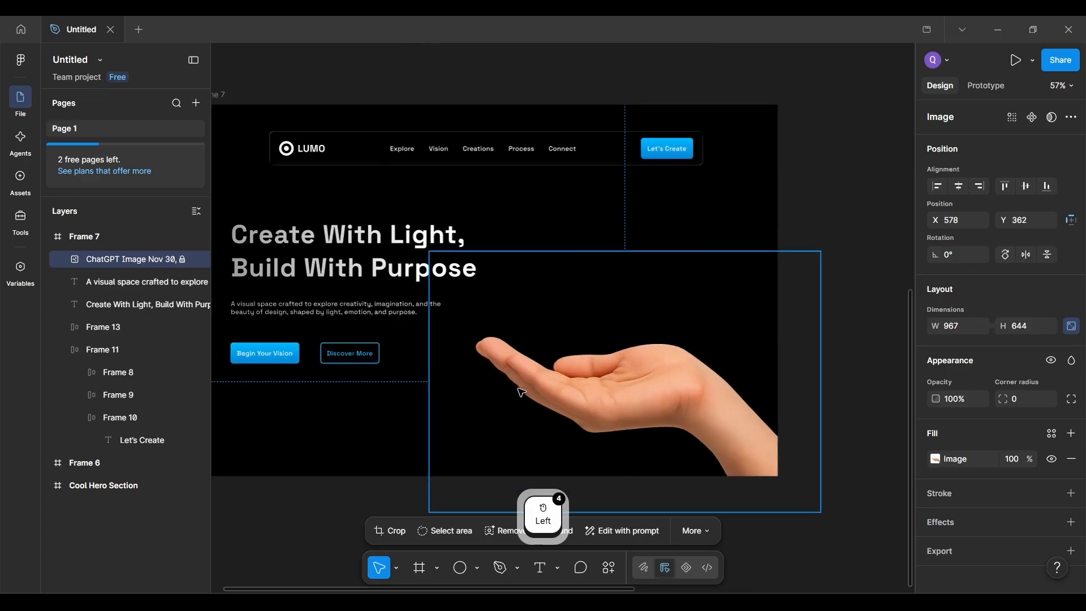
pyautogui.scroll(-1, 521, 392)
pyautogui.click(643, 378)
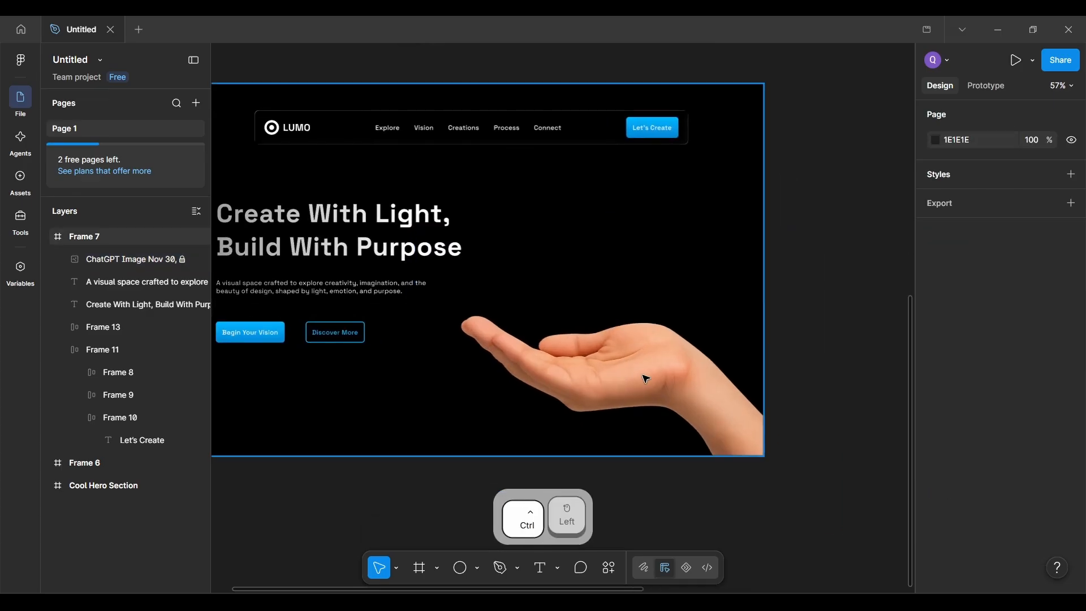
pyautogui.keyDown('ctrl'); pyautogui.click(643, 378); pyautogui.keyUp('ctrl')
pyautogui.click(146, 263)
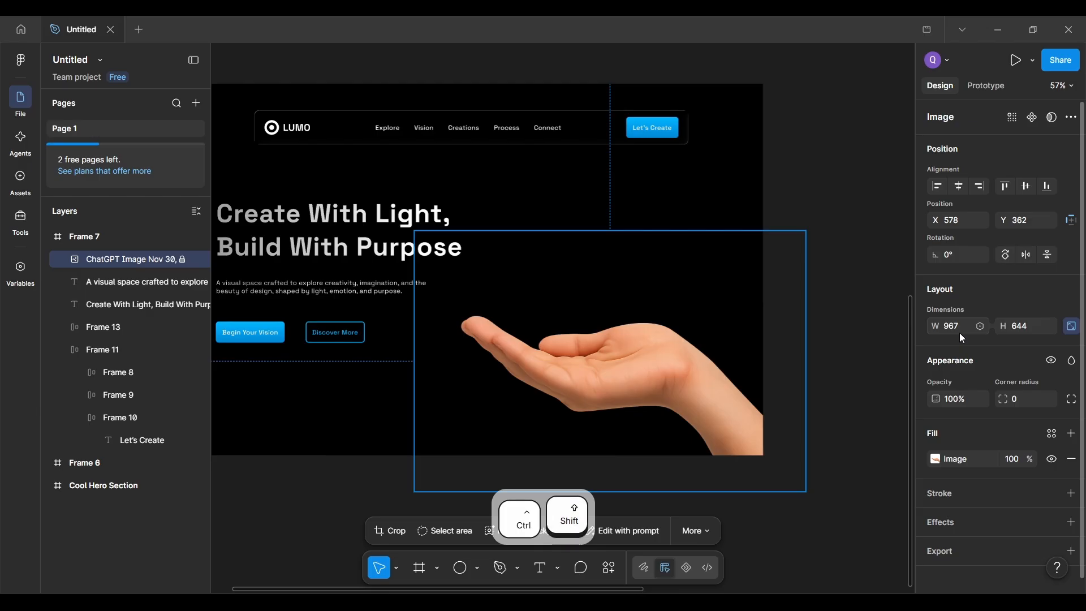
pyautogui.hotkey('ctrl', 'alt', 'shift', 'F4')
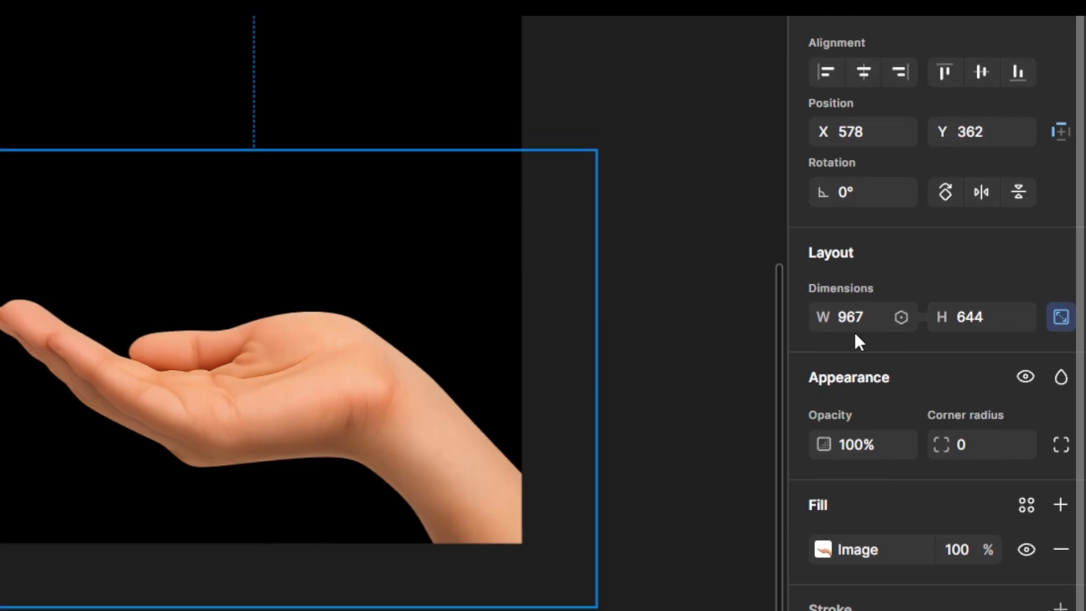
pyautogui.hotkey('ctrl', 'alt', 'F4')
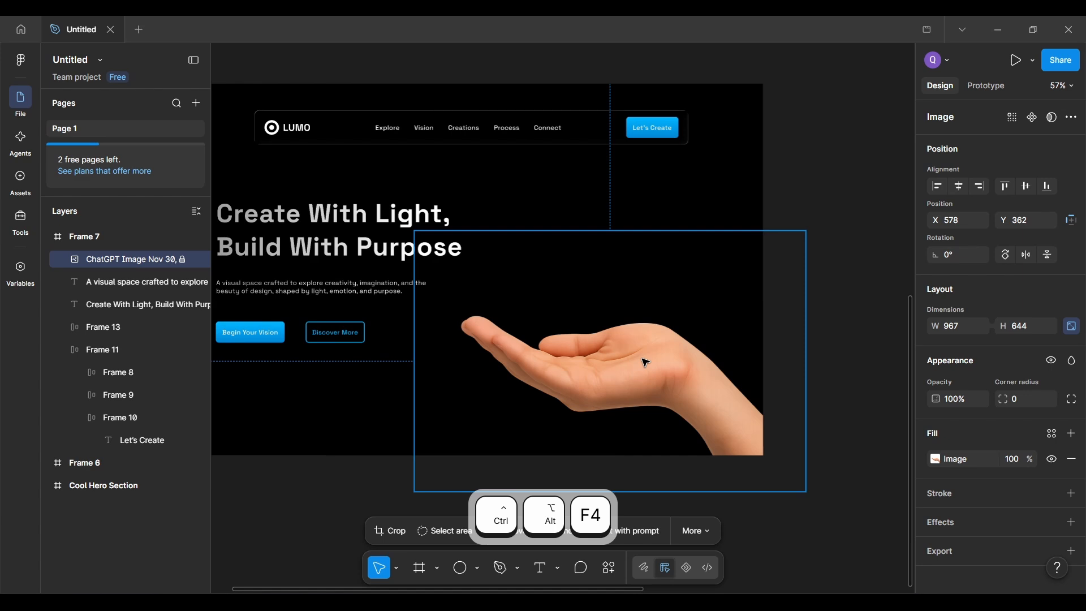
pyautogui.scroll(-2, 645, 362)
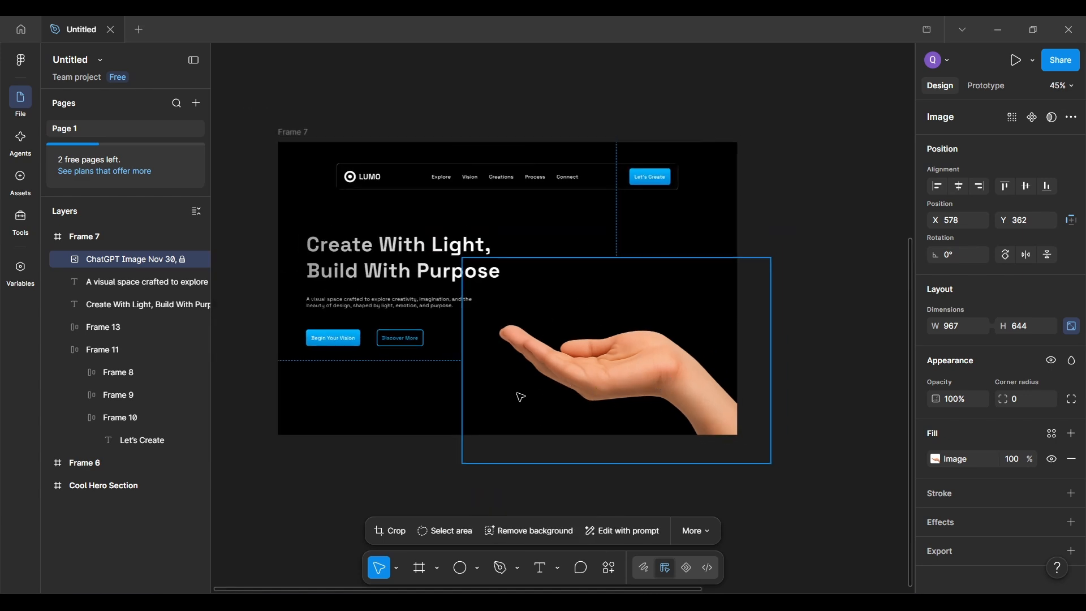
pyautogui.scroll(-4, 582, 412)
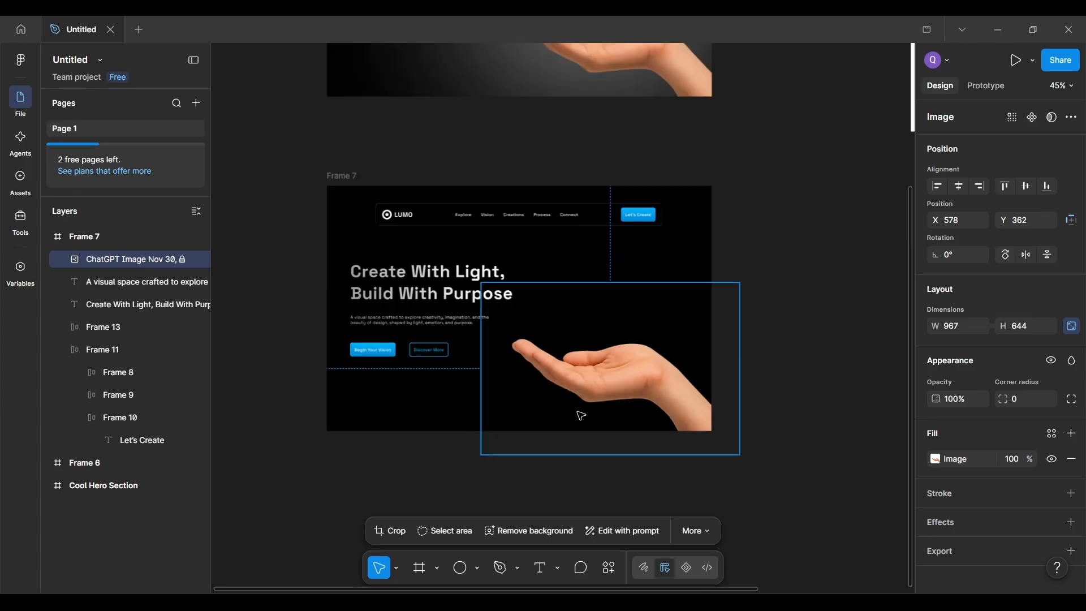
pyautogui.click(751, 363)
pyautogui.scroll(-1, 715, 335)
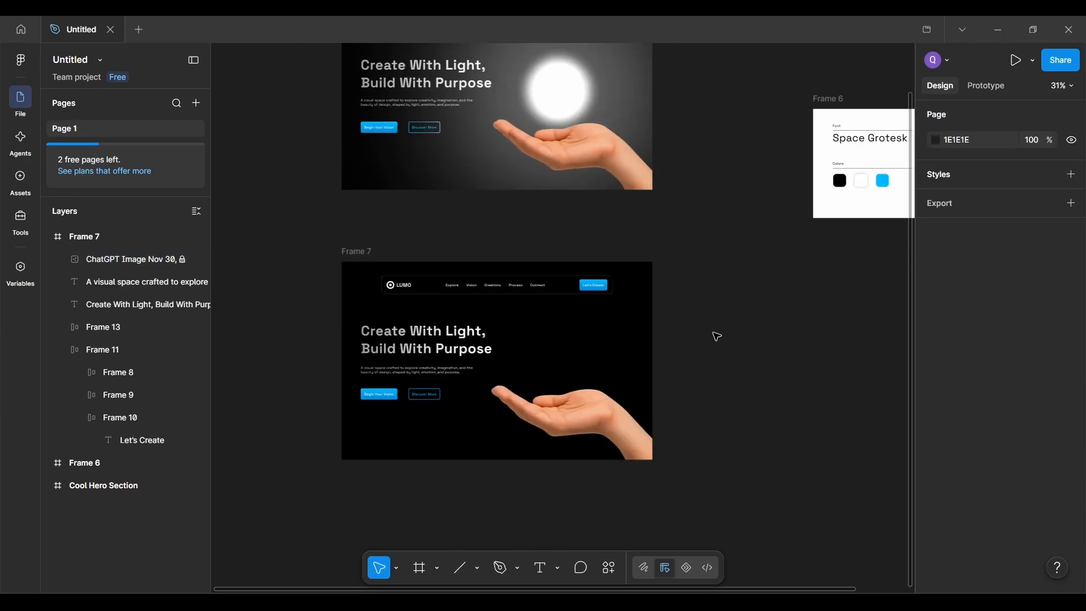
# Step: Inspect the linear gradient fill and colour stops of the heading in Frame 7
pyautogui.scroll(5, 453, 326)
pyautogui.click(403, 333)
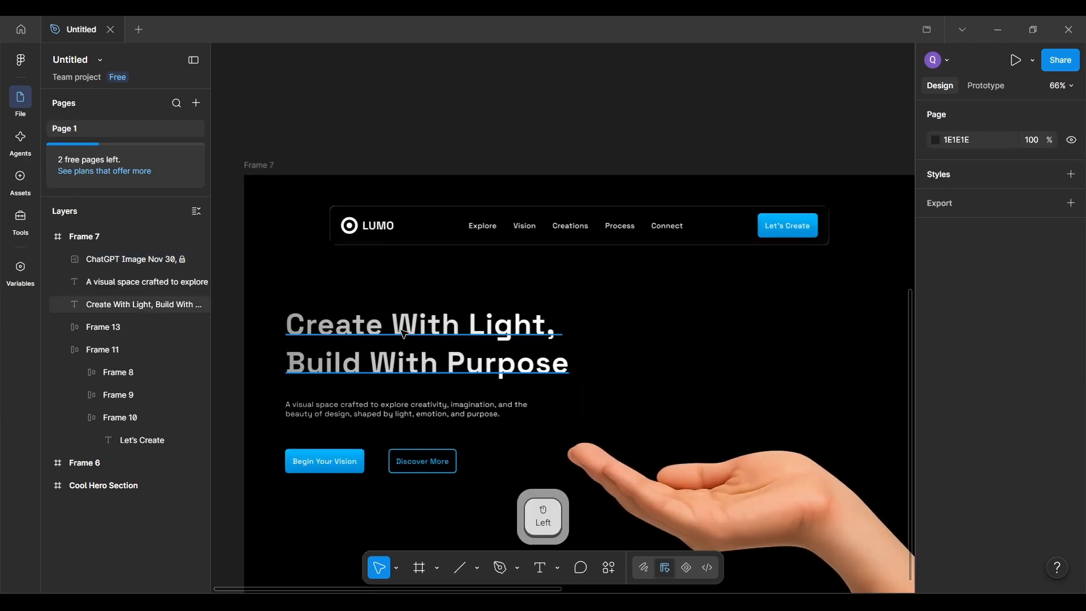
pyautogui.scroll(2, 396, 327)
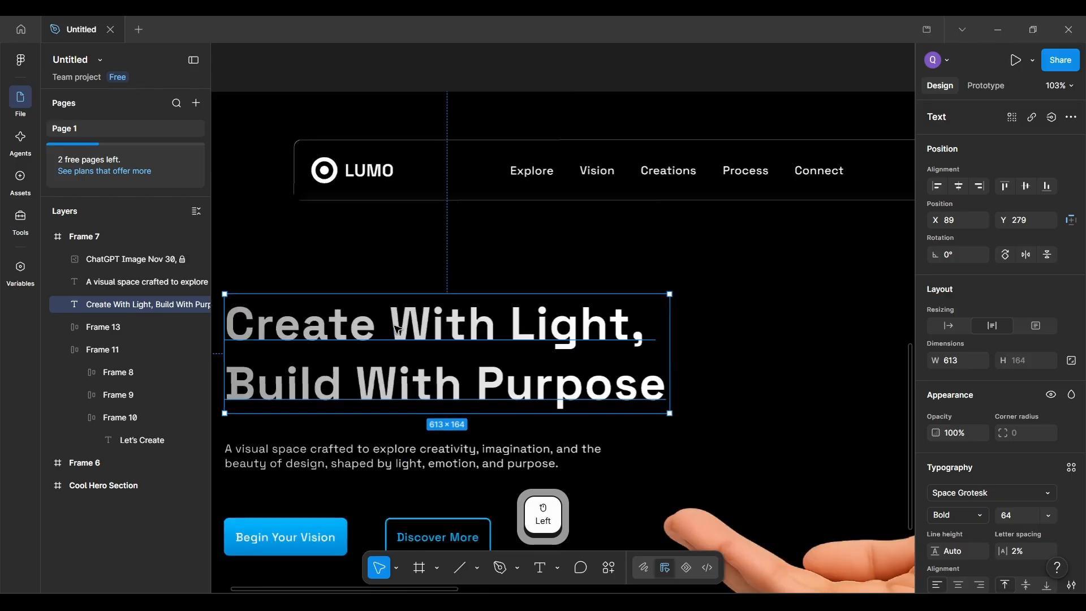
pyautogui.scroll(-4, 479, 344)
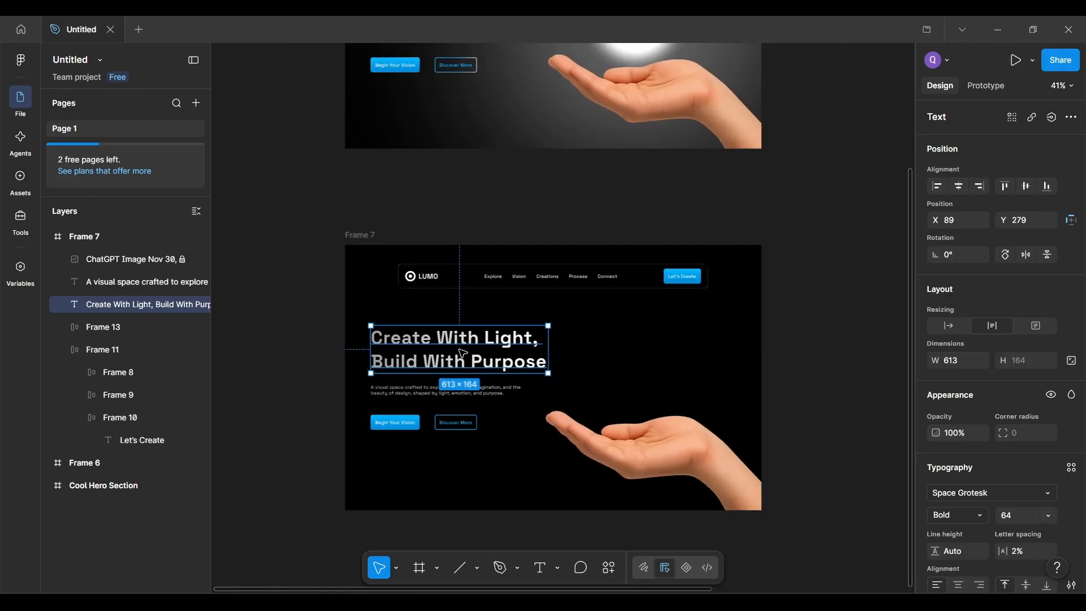
pyautogui.scroll(7, 461, 353)
pyautogui.scroll(-1, 461, 352)
pyautogui.scroll(5, 453, 187)
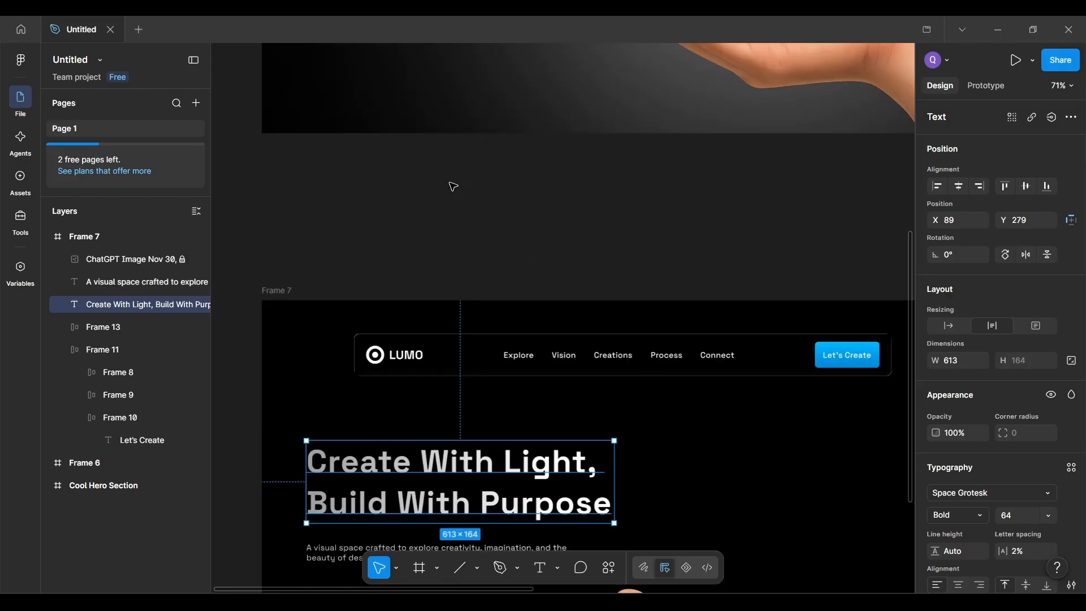
pyautogui.scroll(-3, 744, 369)
pyautogui.scroll(-3, 983, 500)
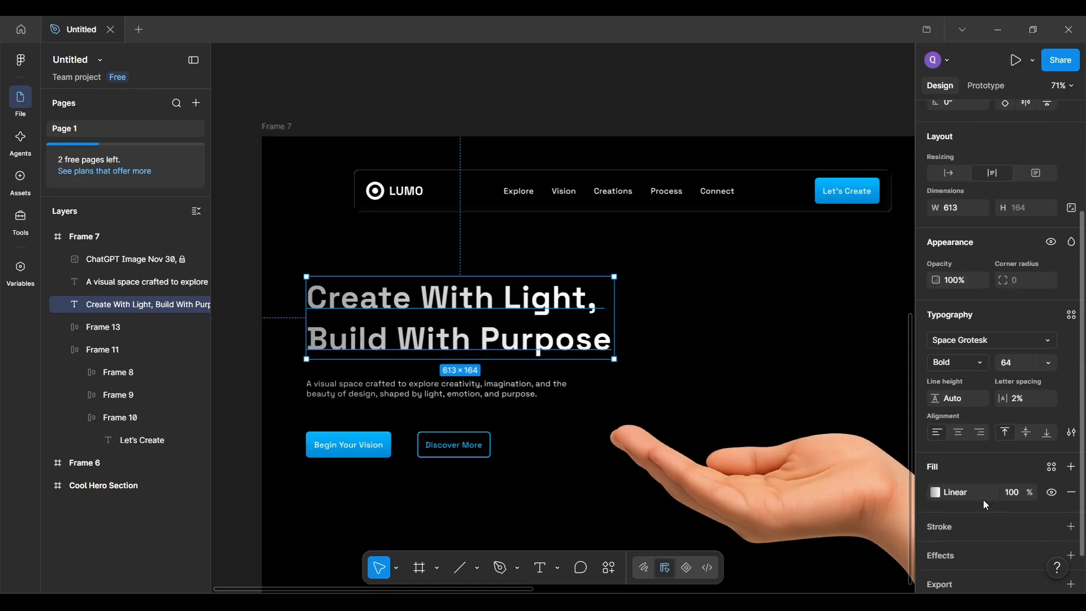
pyautogui.hotkey('ctrl', 'alt')
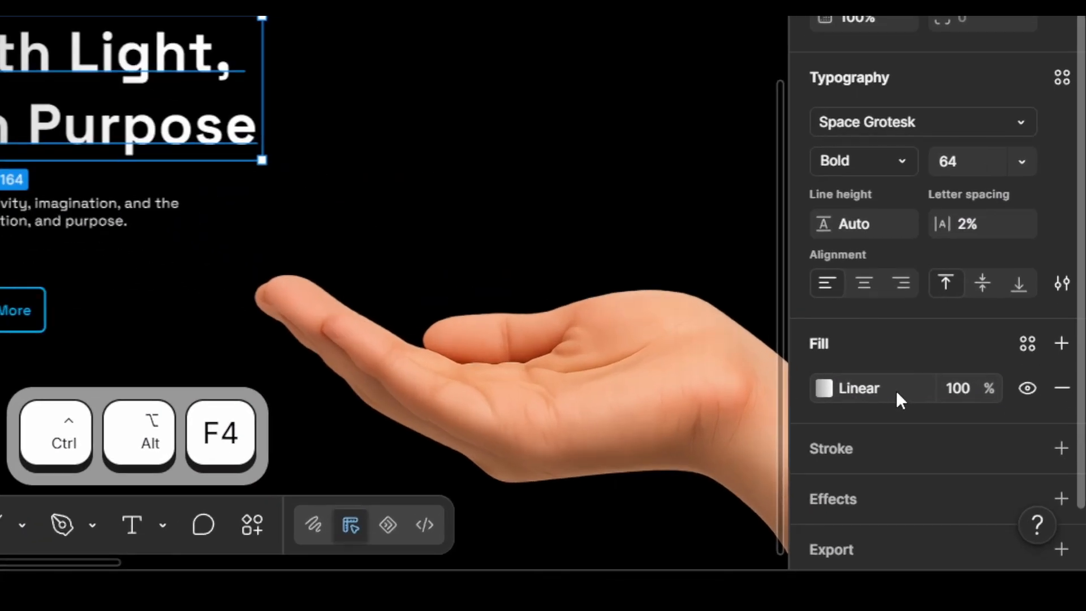
pyautogui.click(975, 493)
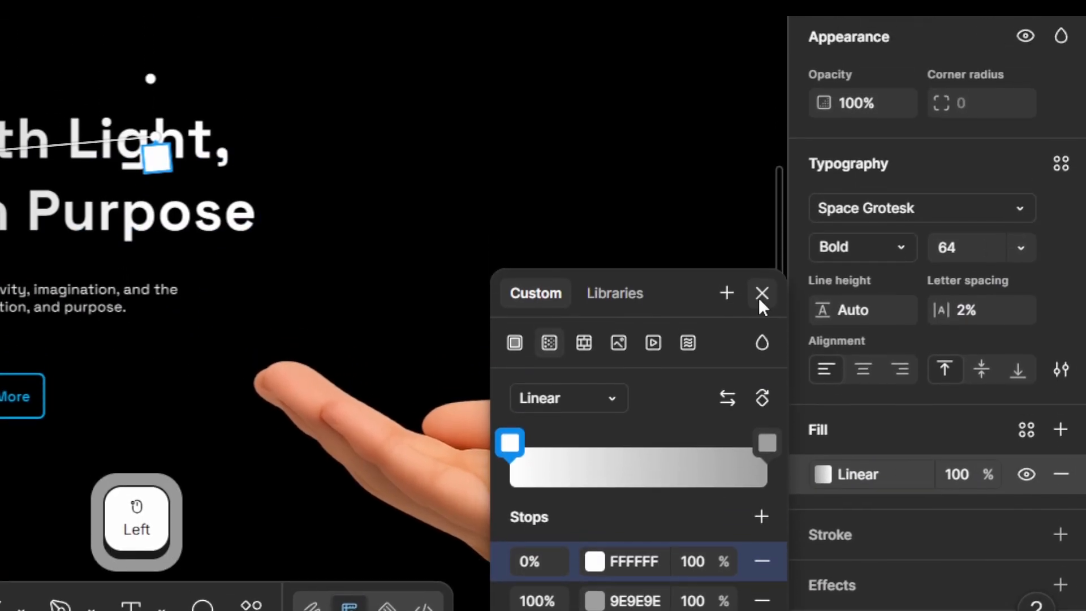
pyautogui.click(762, 205)
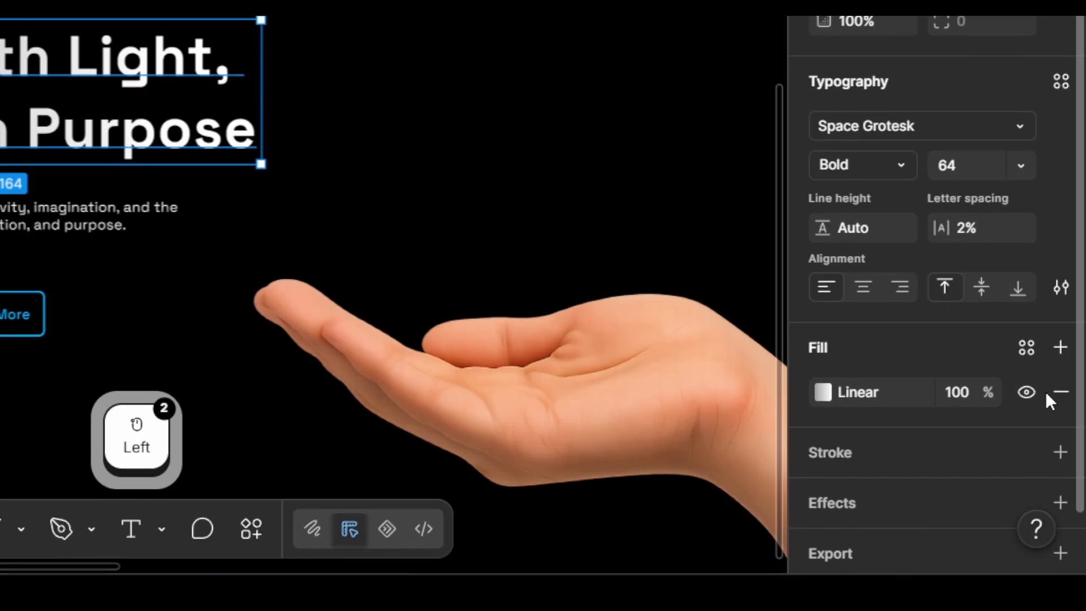
# Step: Replace the Frame 7 heading's linear gradient fill with a solid FFFFFF fill
pyautogui.click(1061, 407)
pyautogui.click(1061, 345)
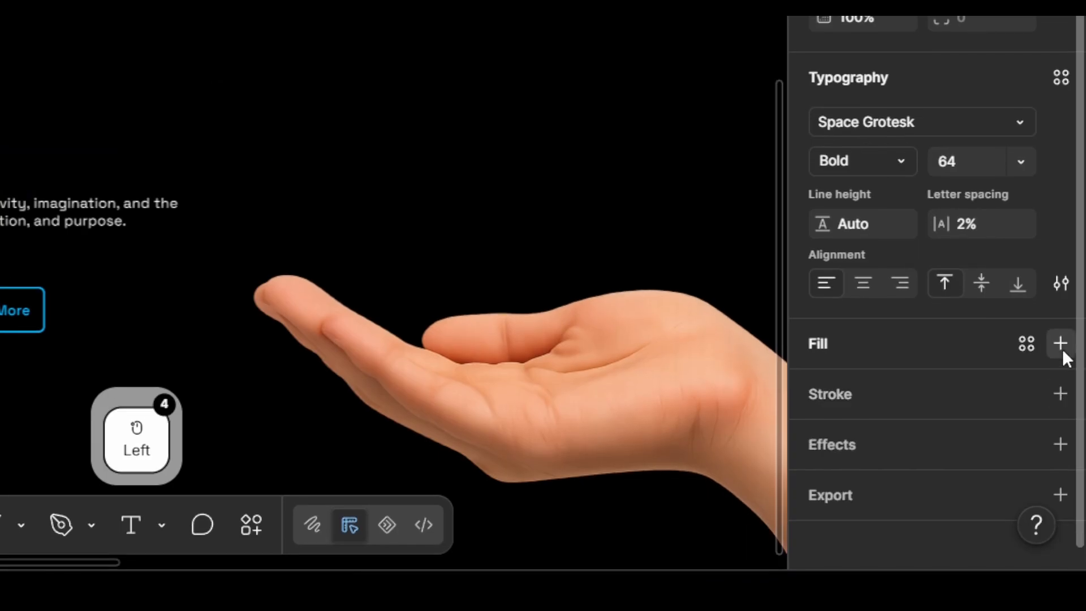
pyautogui.click(899, 391)
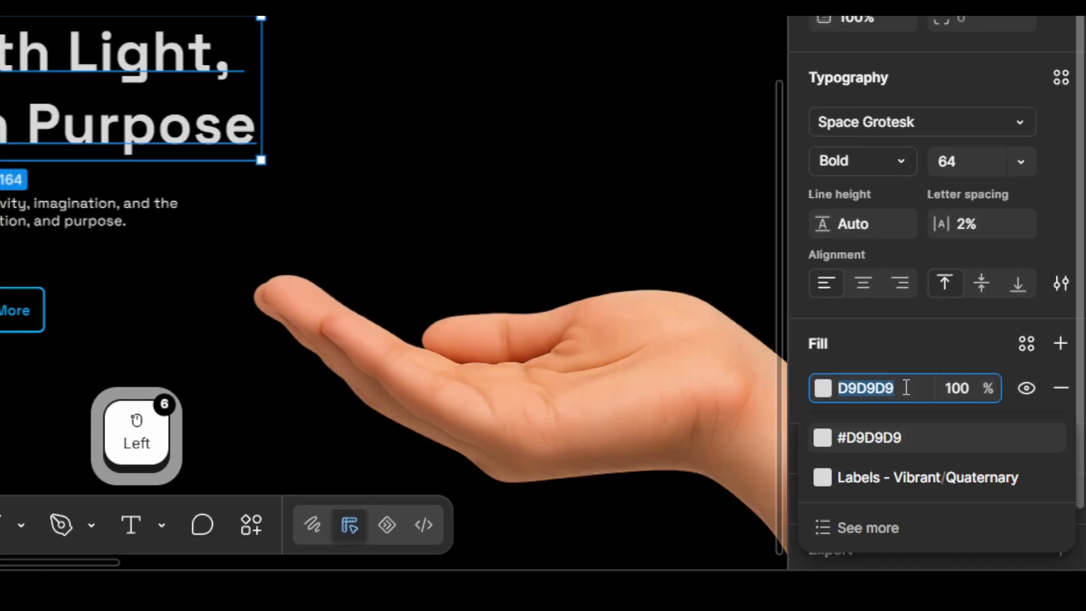
pyautogui.write('FFFFFF')
pyautogui.press('Return')
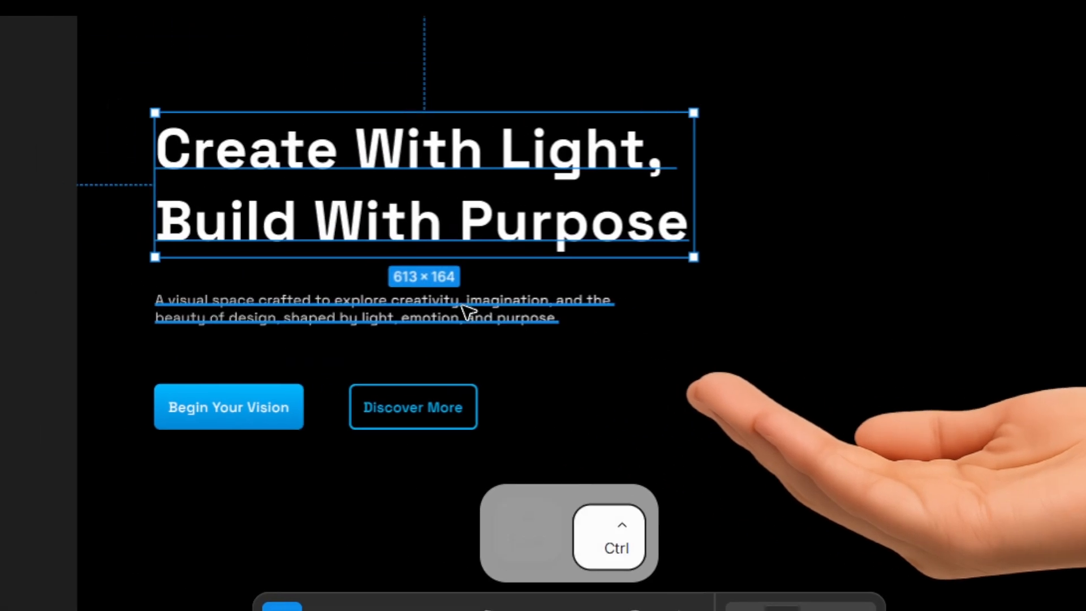
# Step: Replace the linear gradient fill of Frame 7's paragraph with a solid FFFFFF fill
pyautogui.keyDown('ctrl'); pyautogui.click(33, 210); pyautogui.keyUp('ctrl')
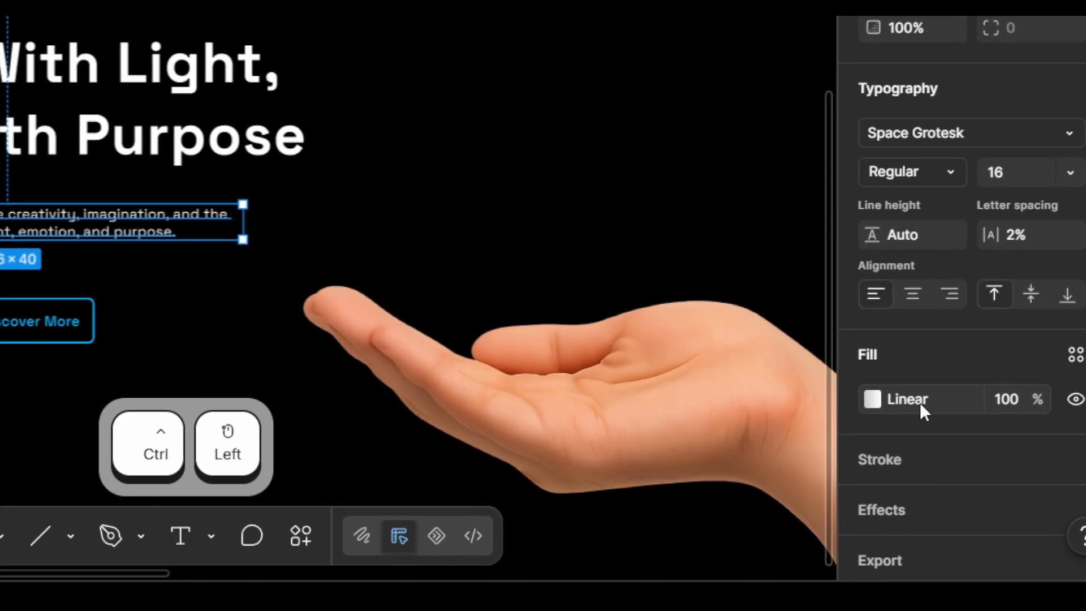
pyautogui.doubleClick(936, 402)
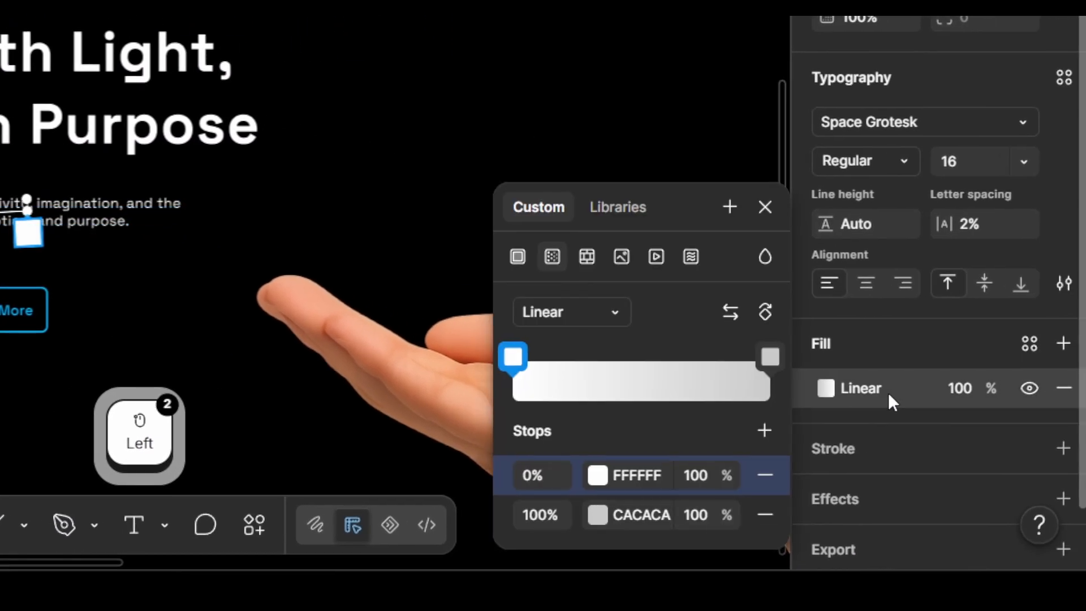
pyautogui.click(1061, 388)
pyautogui.click(1061, 343)
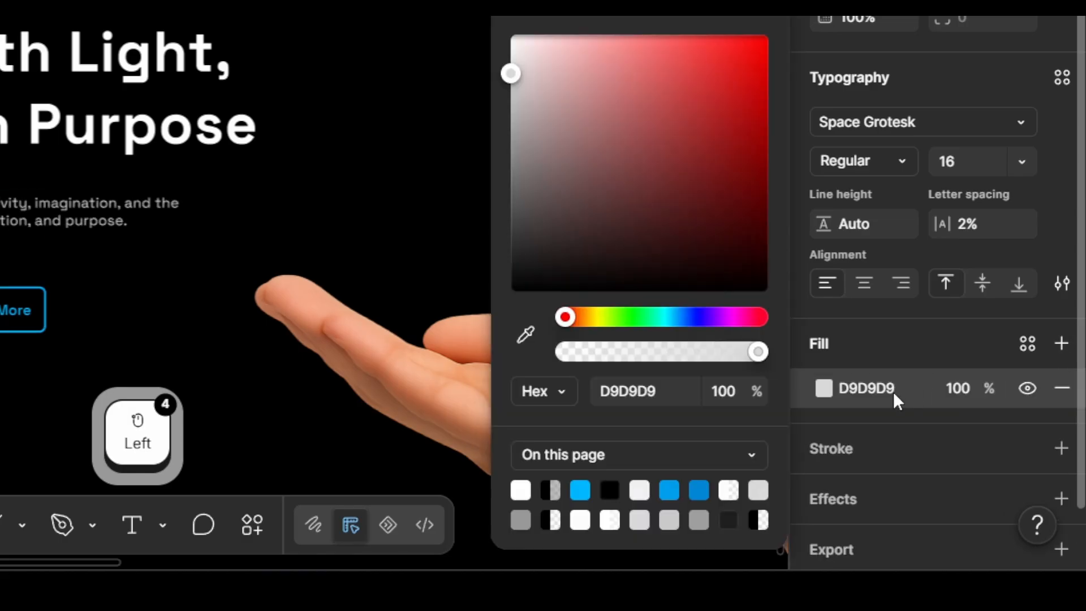
pyautogui.click(907, 390)
pyautogui.write('f')
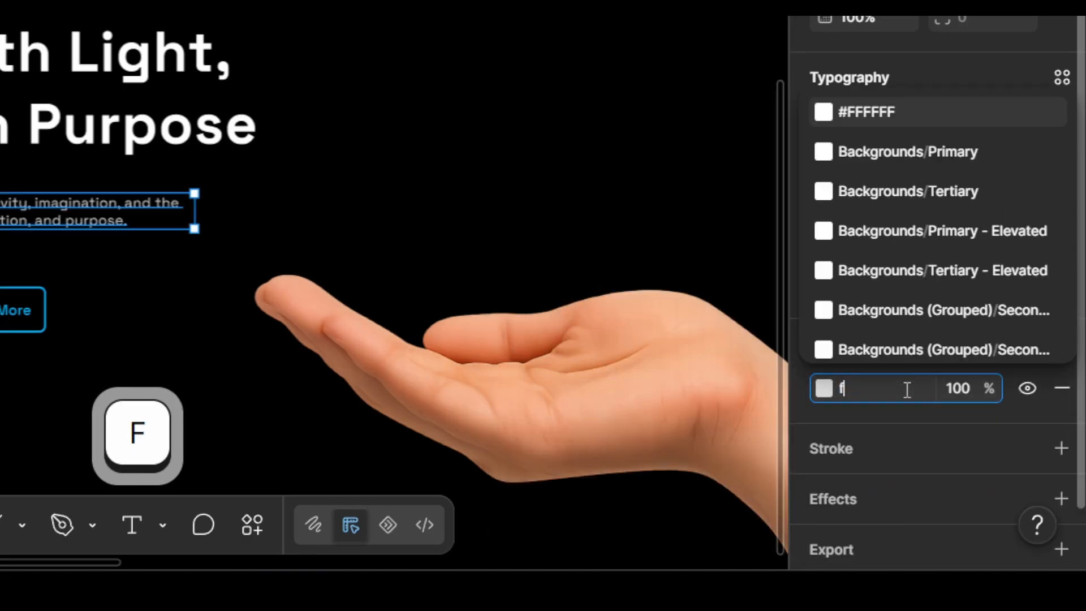
pyautogui.press('Return')
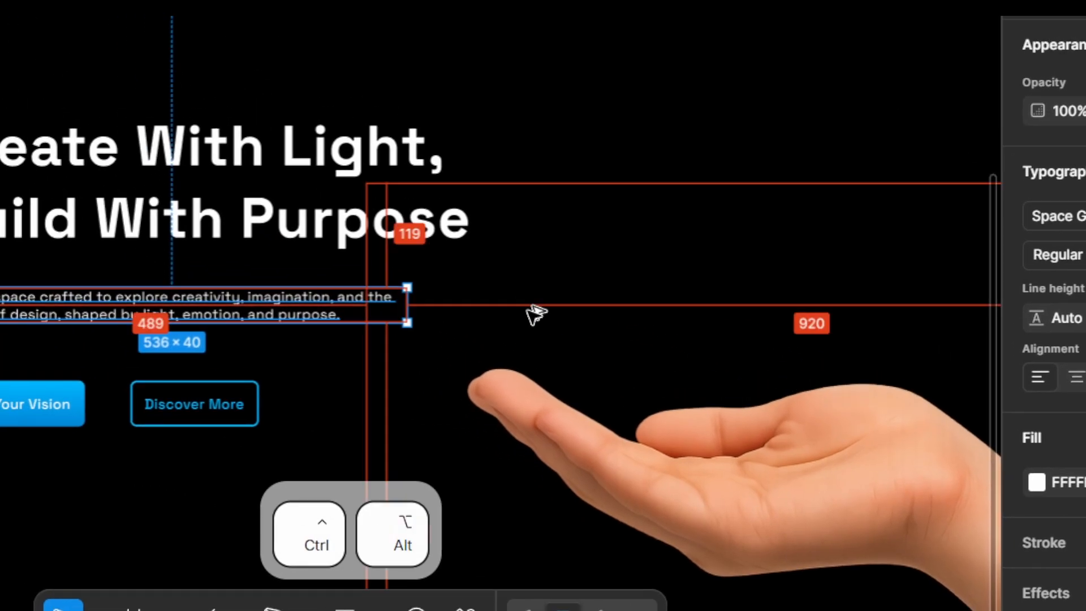
pyautogui.hotkey('ctrl', 'alt', 'F4')
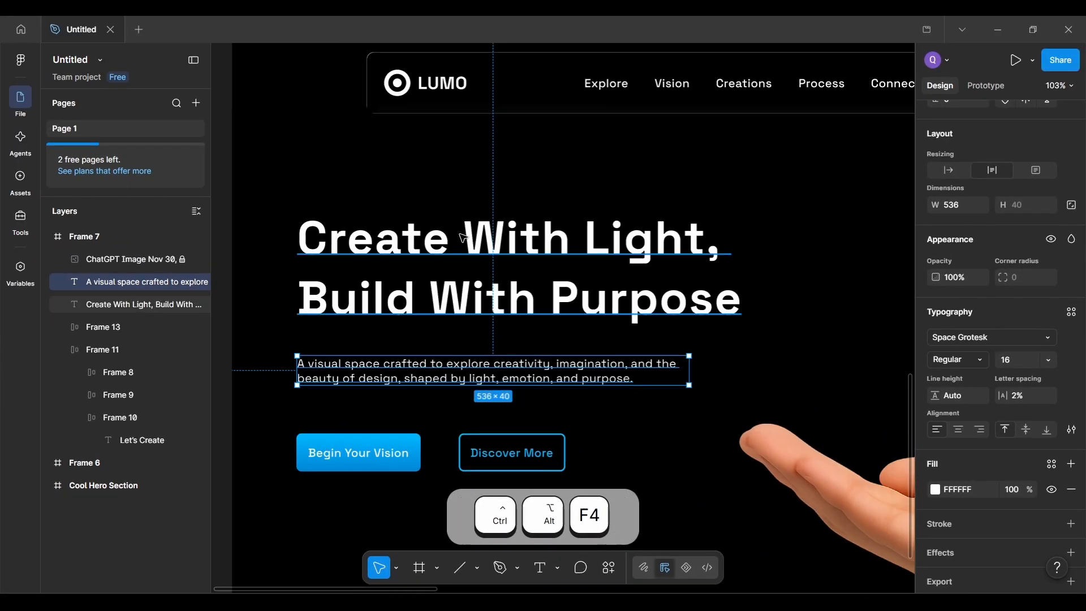
# Step: Review Frame 7's heading and paragraph fills and compare the frame with the Cool Hero Section's glowing orb, hand and background
pyautogui.click(462, 236)
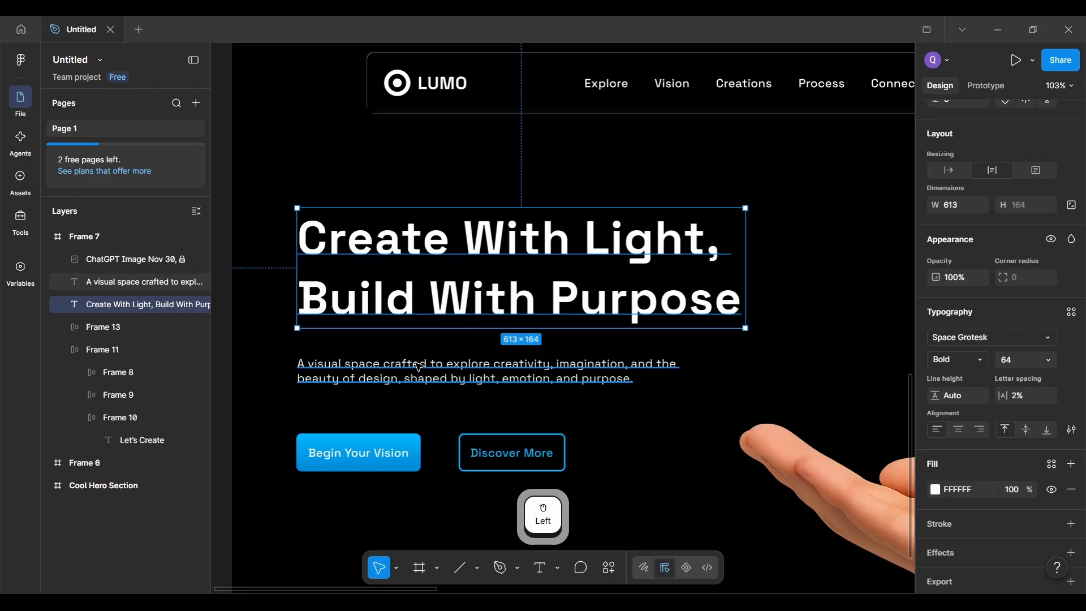
pyautogui.click(428, 372)
pyautogui.scroll(-5, 428, 372)
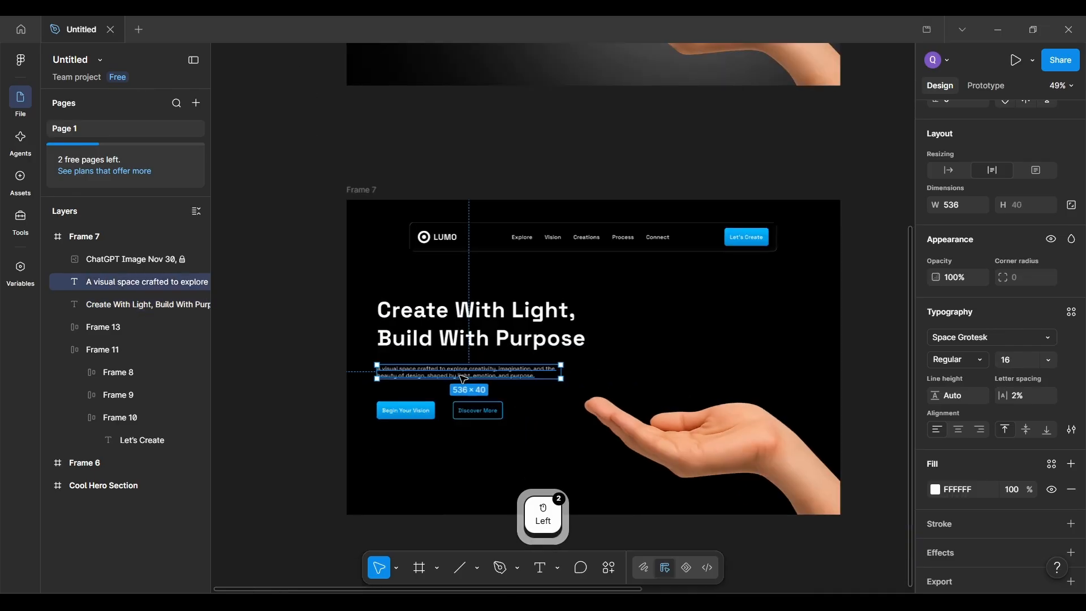
pyautogui.click(463, 482)
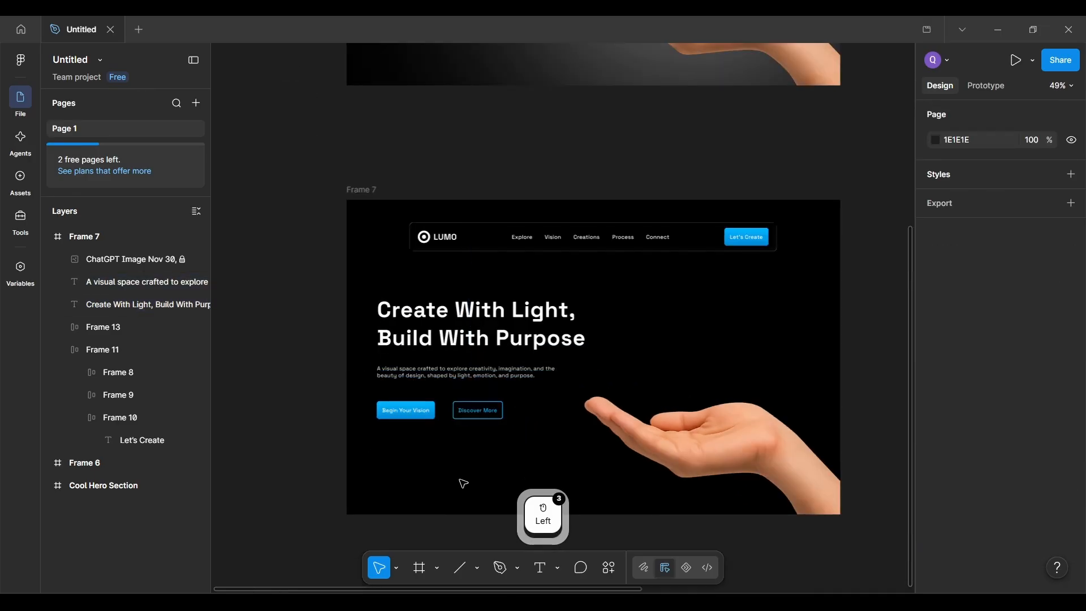
pyautogui.scroll(3, 463, 483)
pyautogui.scroll(2, 464, 483)
pyautogui.hscroll(2, 464, 484)
pyautogui.scroll(-6, 463, 484)
pyautogui.scroll(6, 464, 483)
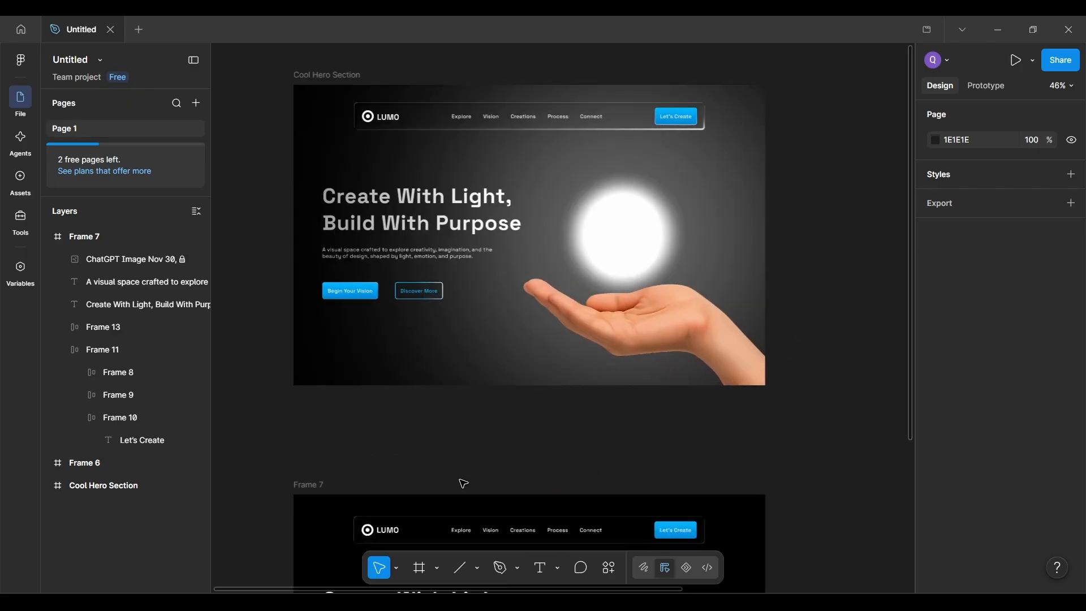
pyautogui.scroll(-5, 433, 390)
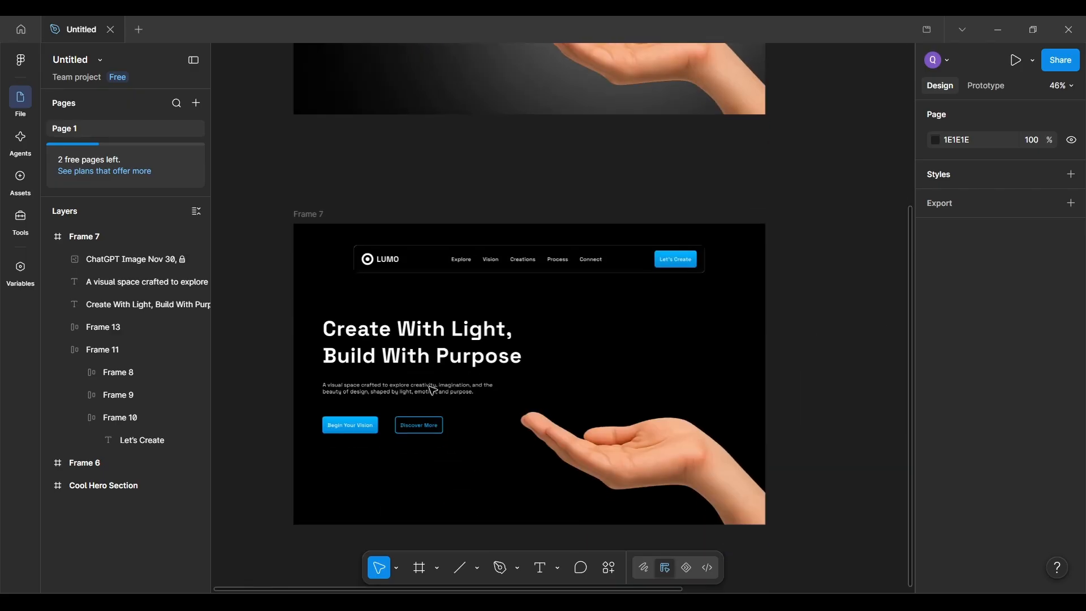
pyautogui.scroll(3, 432, 390)
pyautogui.scroll(-4, 456, 385)
pyautogui.scroll(5, 456, 384)
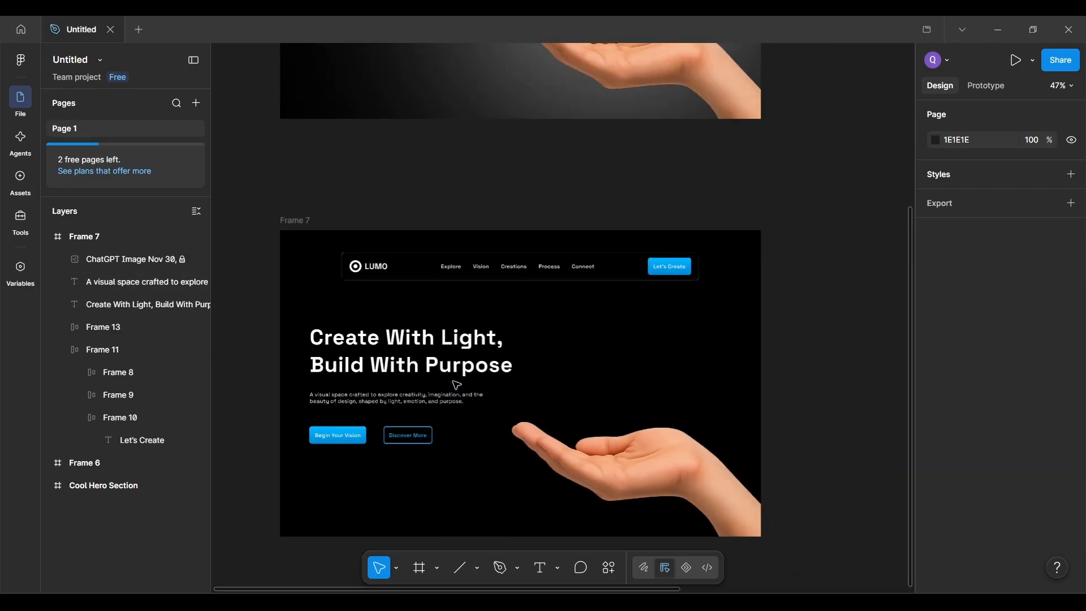
pyautogui.scroll(3, 455, 384)
pyautogui.scroll(4, 456, 385)
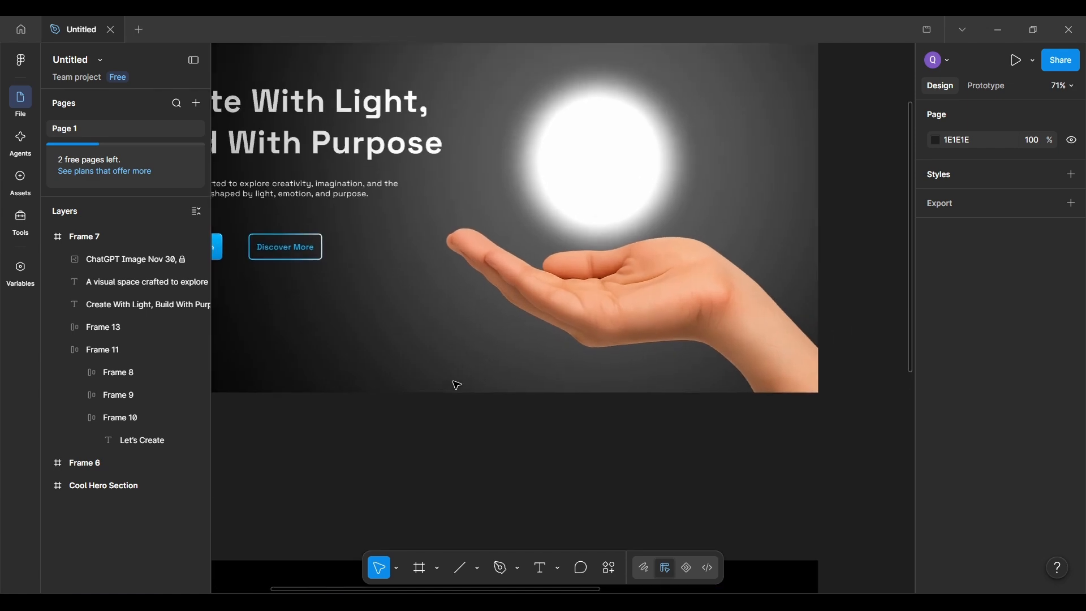
pyautogui.scroll(2, 639, 169)
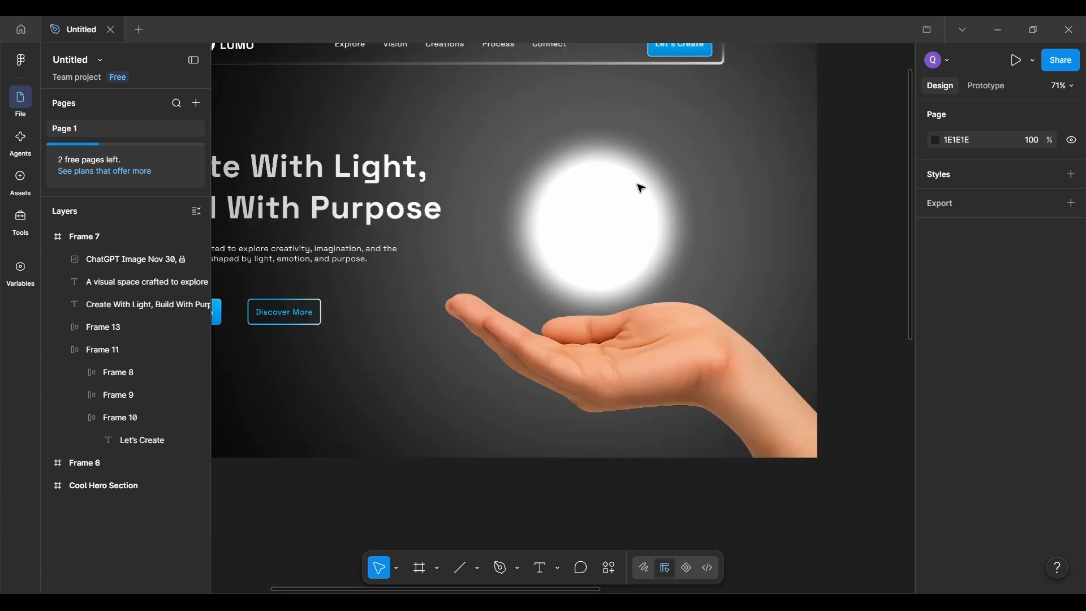
pyautogui.scroll(1, 641, 187)
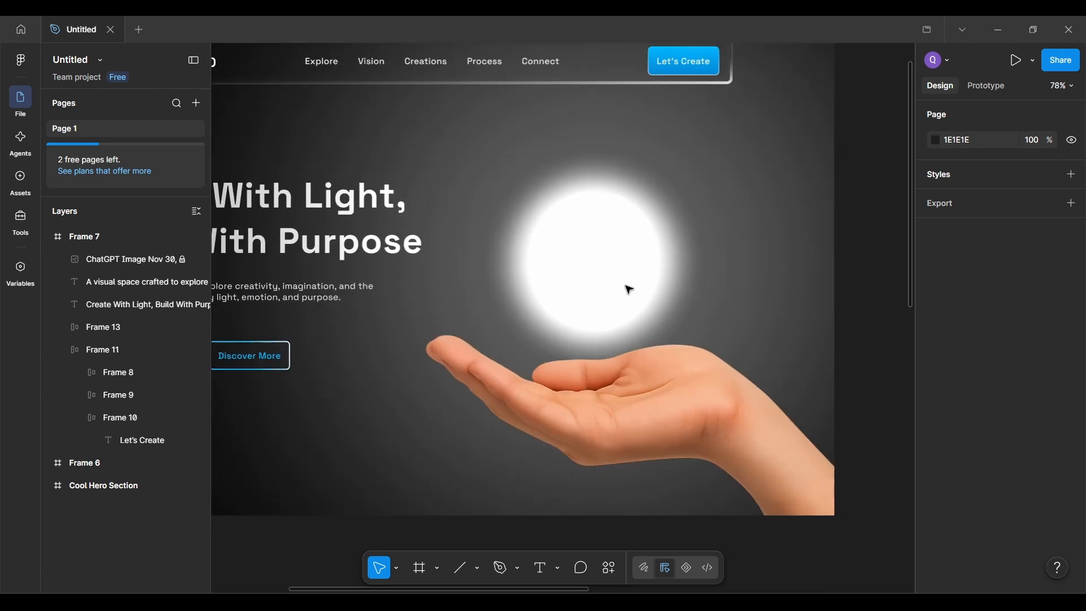
pyautogui.scroll(-3, 571, 283)
pyautogui.scroll(-5, 580, 379)
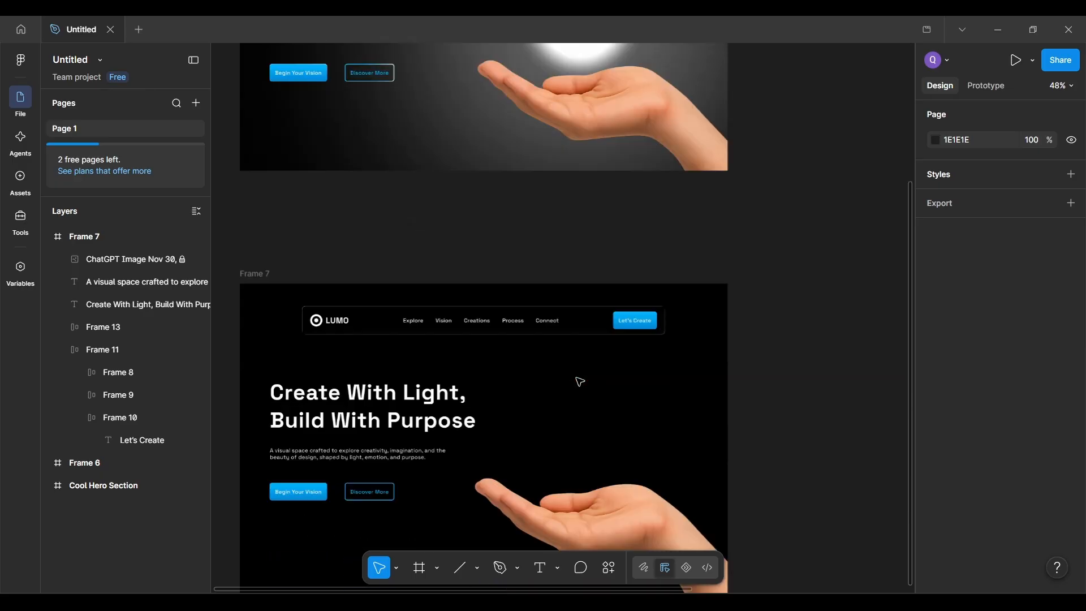
pyautogui.scroll(3, 580, 382)
pyautogui.scroll(-3, 579, 382)
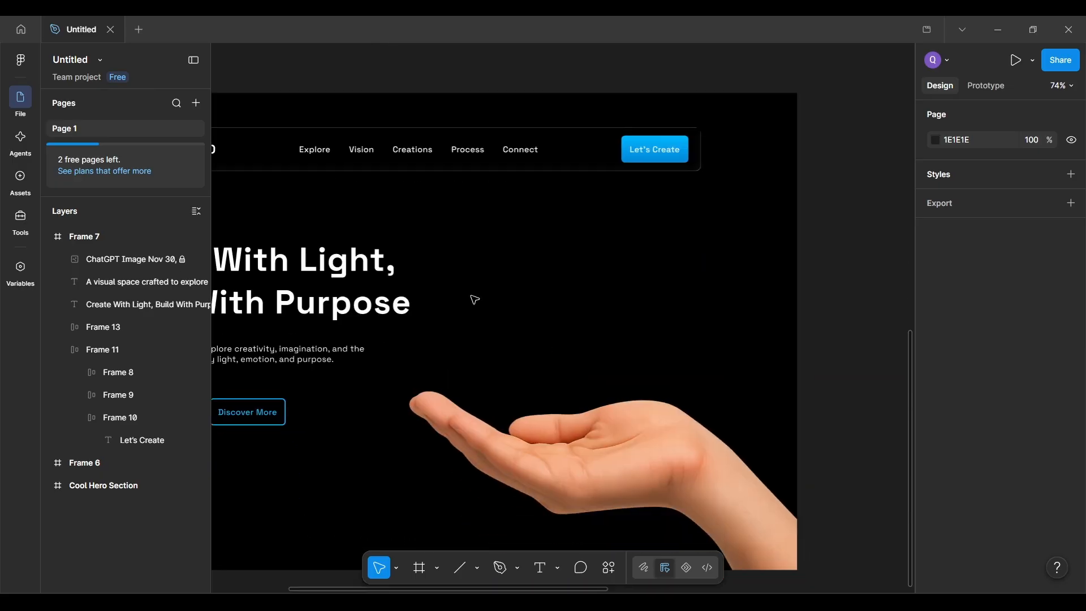
pyautogui.scroll(-10, 596, 237)
pyautogui.scroll(2, 597, 240)
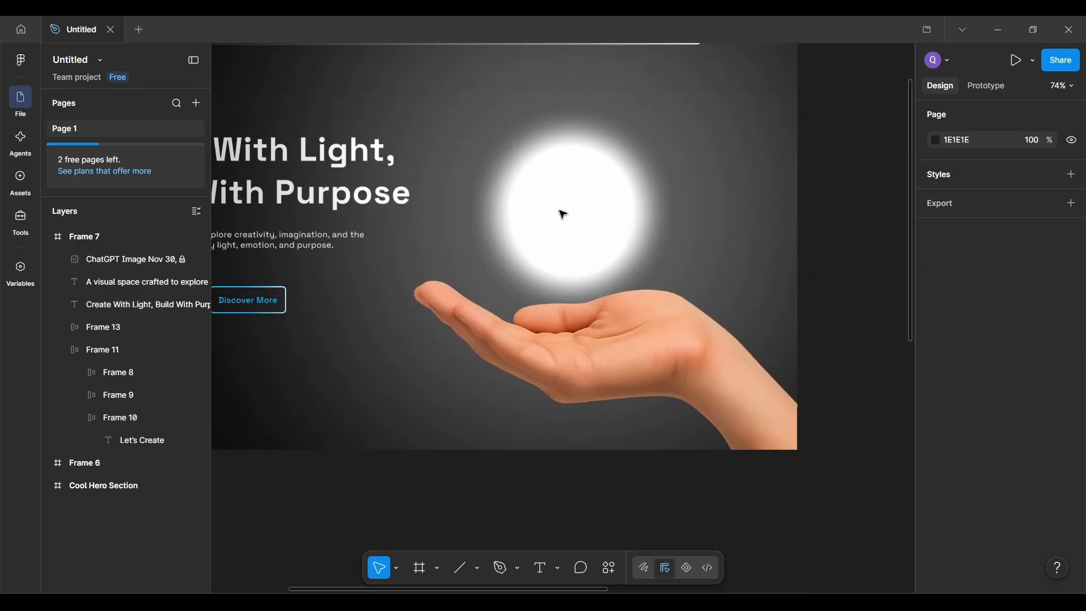
# Step: Find Group 1, which holds the hand and glow artwork, in the Cool Hero Section and unlock it
pyautogui.keyDown('ctrl'); pyautogui.click(557, 180); pyautogui.keyUp('ctrl')
pyautogui.keyDown('ctrl'); pyautogui.click(582, 217); pyautogui.keyUp('ctrl')
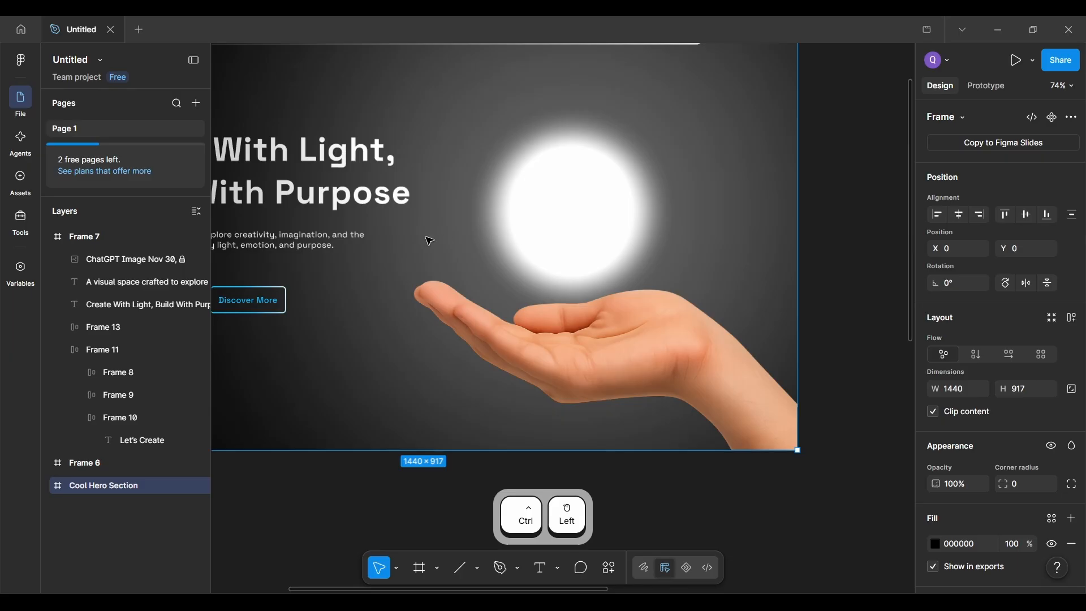
pyautogui.click(45, 486)
pyautogui.scroll(-1, 116, 531)
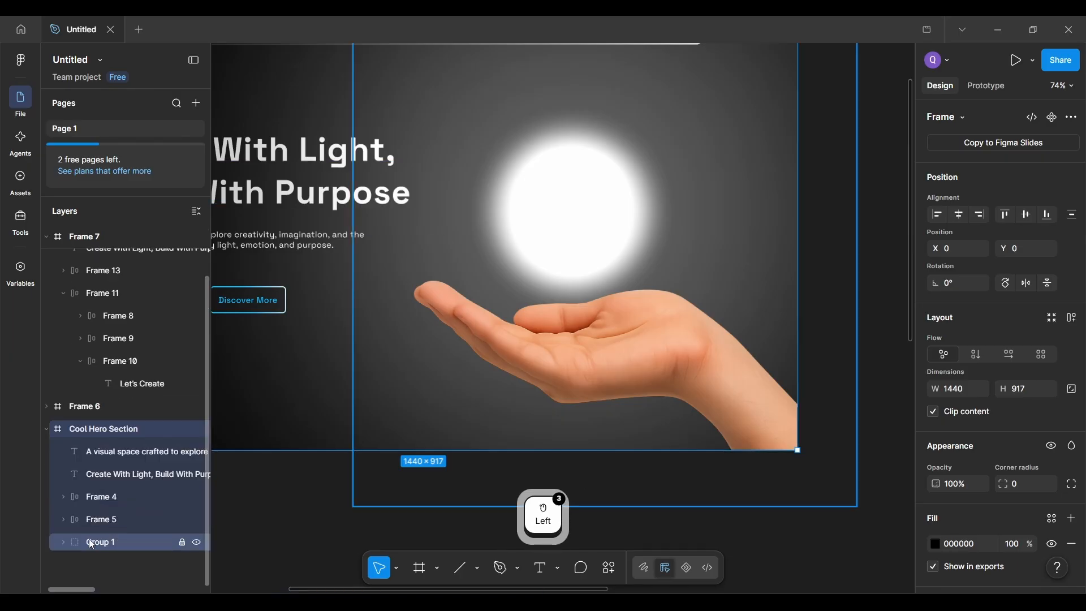
pyautogui.click(90, 542)
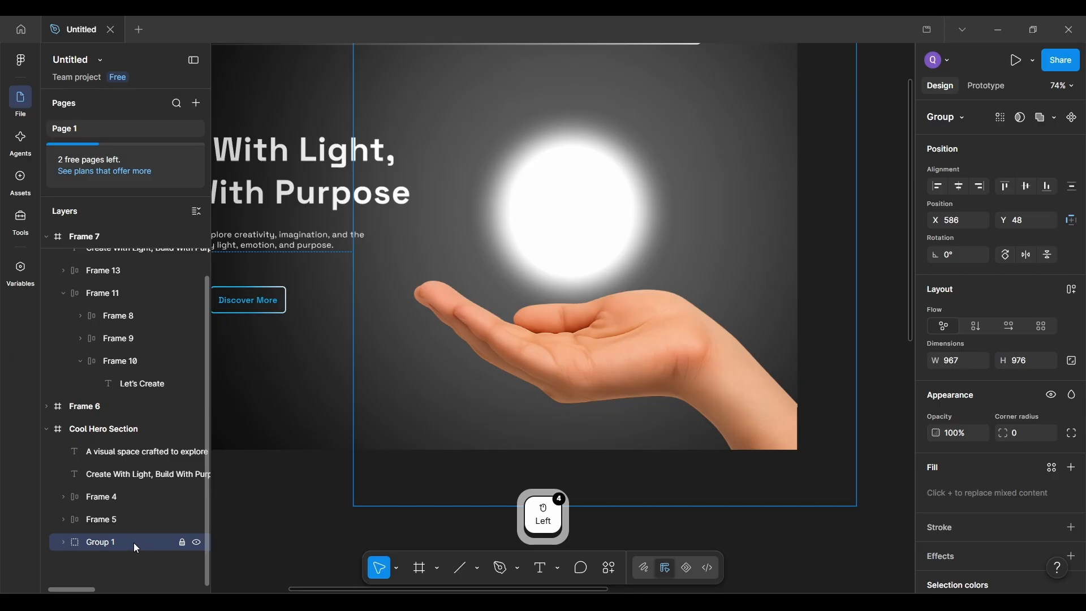
pyautogui.hotkey('ctrl', 'alt', 'F4')
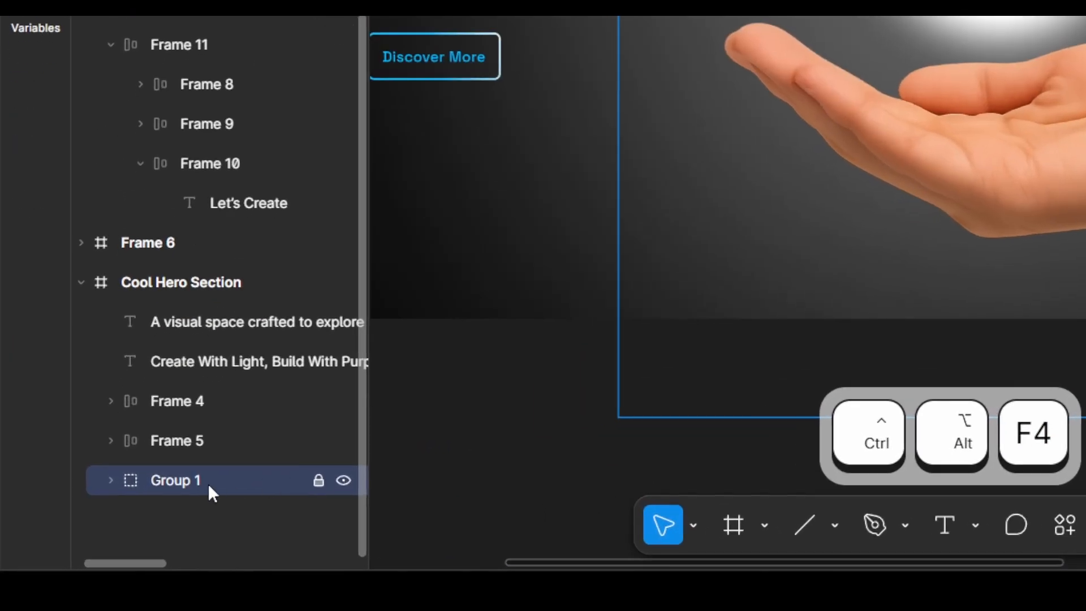
pyautogui.click(318, 480)
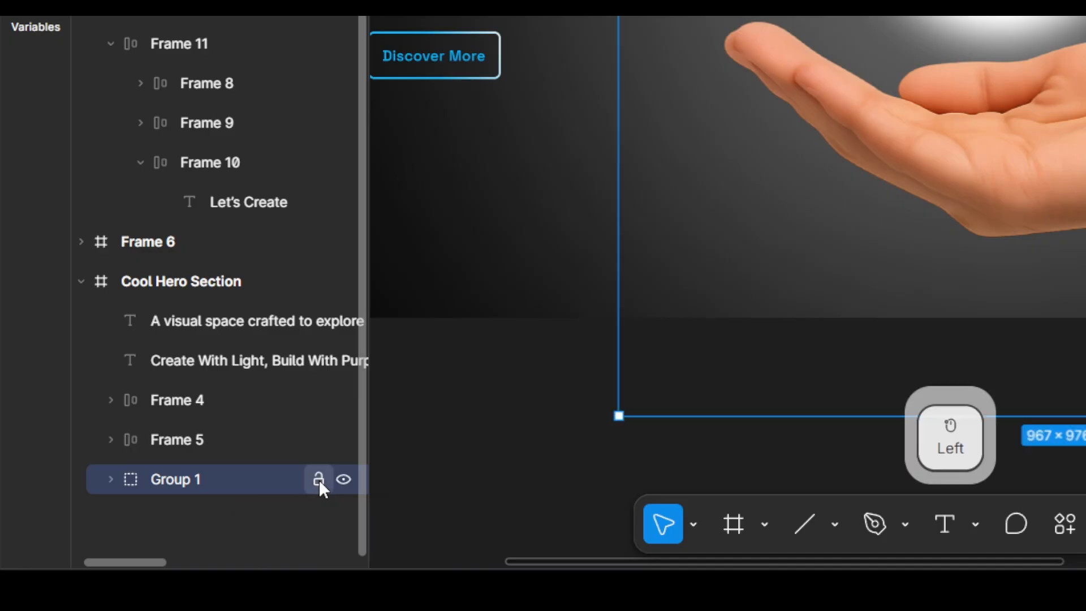
pyautogui.hotkey('ctrl', 'alt', 'F4')
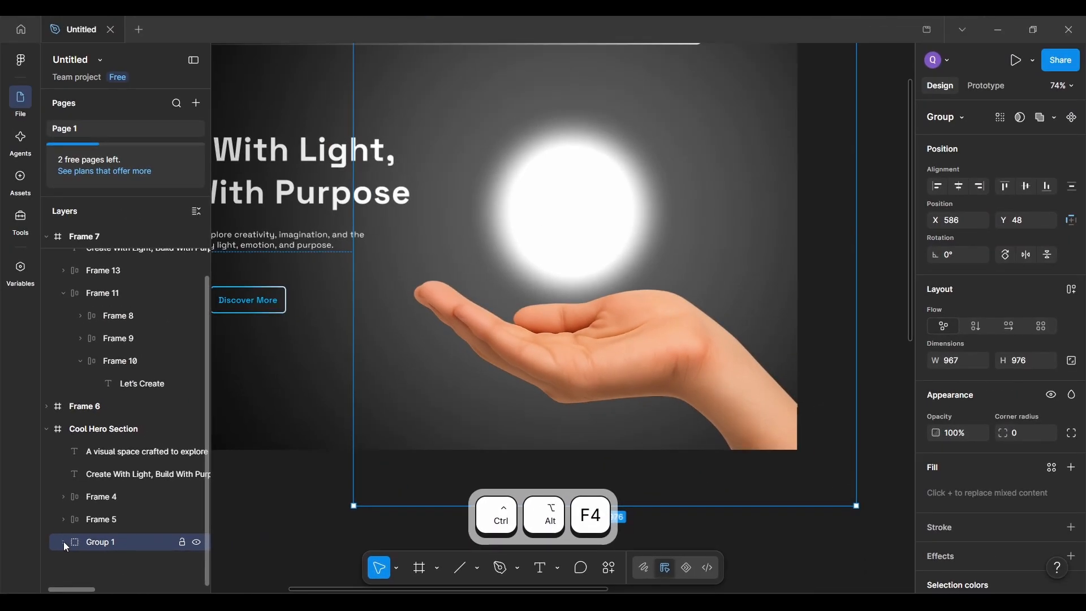
# Step: Expand Group 1 and its 50 * 50 cricle and 100 * 100 Circle subgroups to examine the ellipses they contain
pyautogui.click(64, 541)
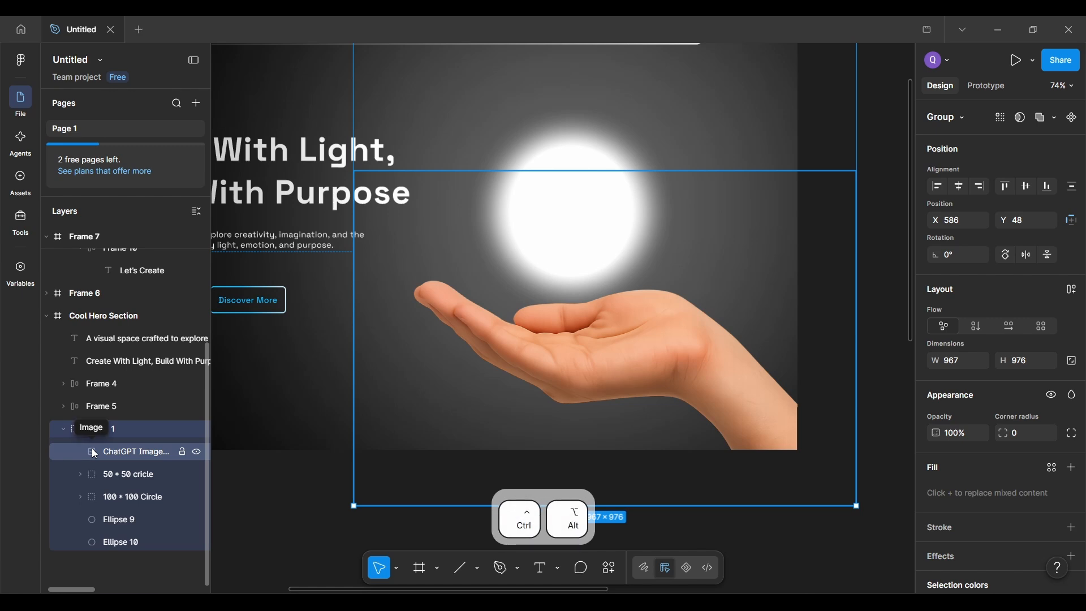
pyautogui.hotkey('ctrl', 'alt', 'F4')
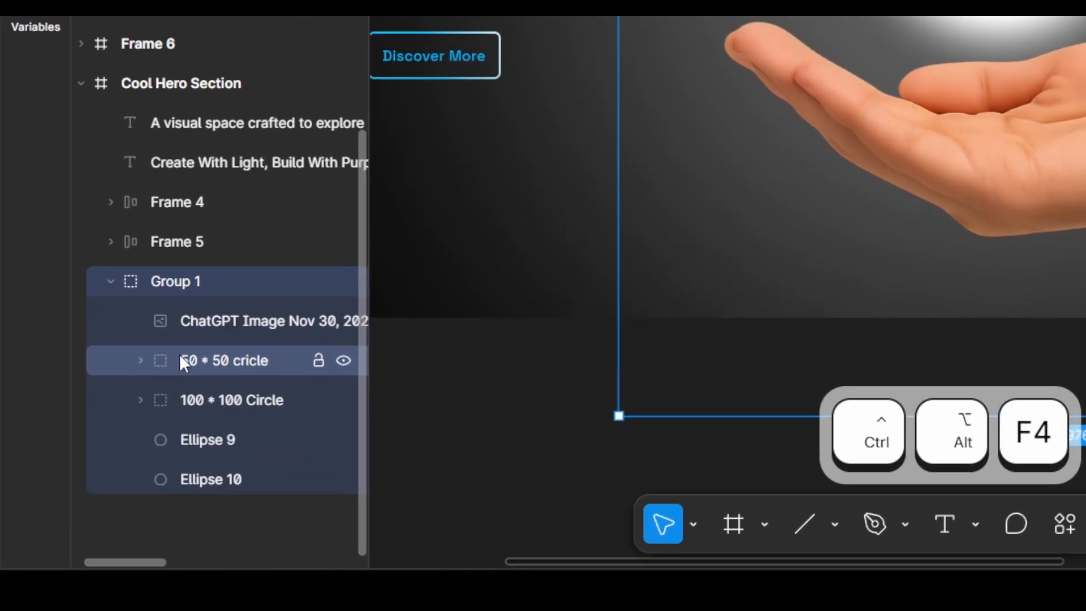
pyautogui.click(189, 357)
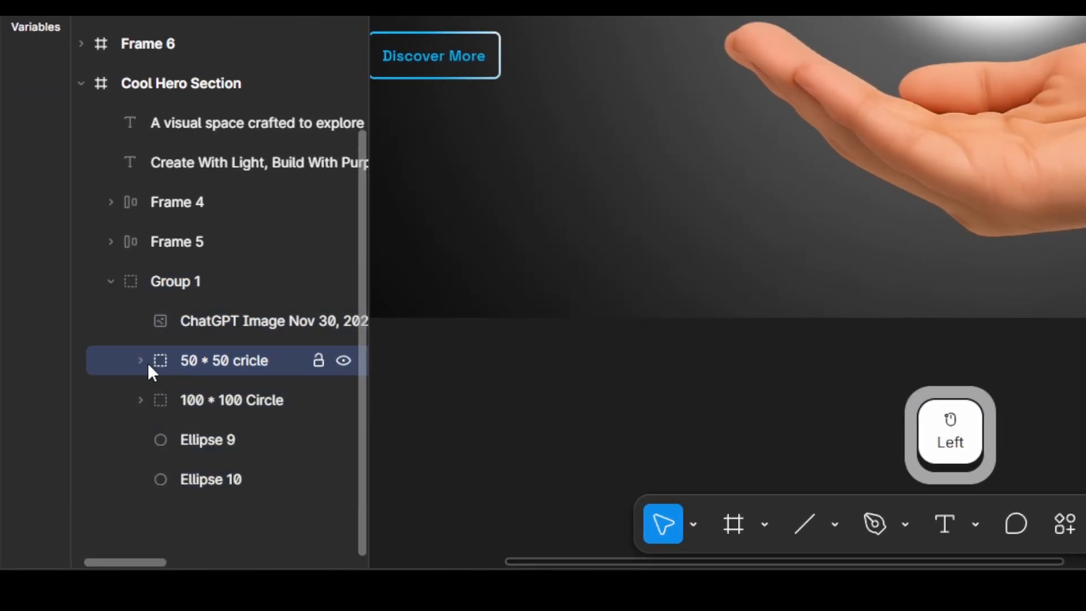
pyautogui.click(141, 361)
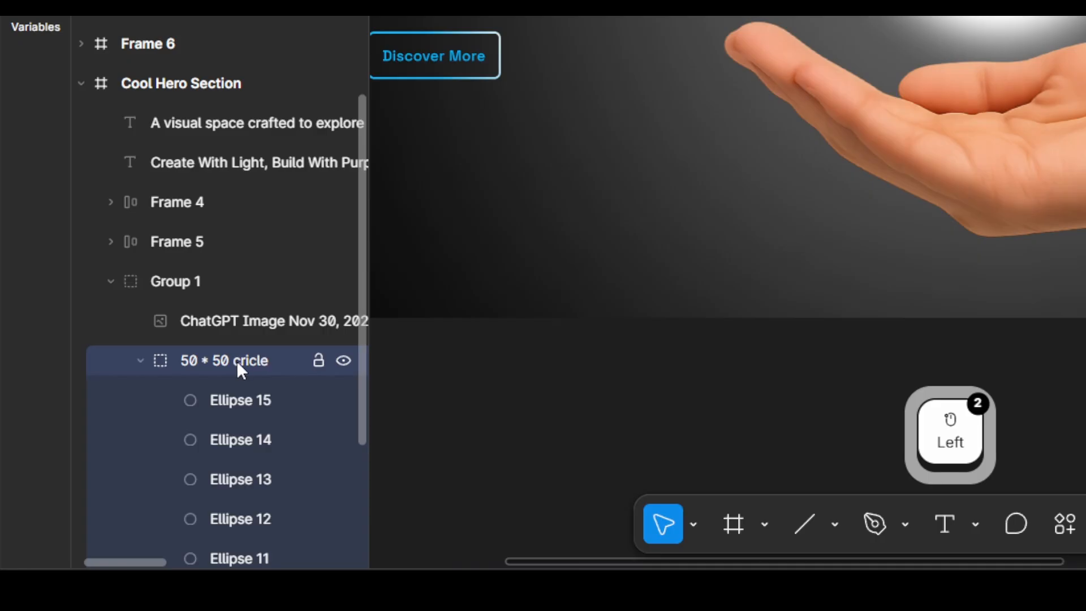
pyautogui.scroll(-3, 260, 373)
pyautogui.click(148, 433)
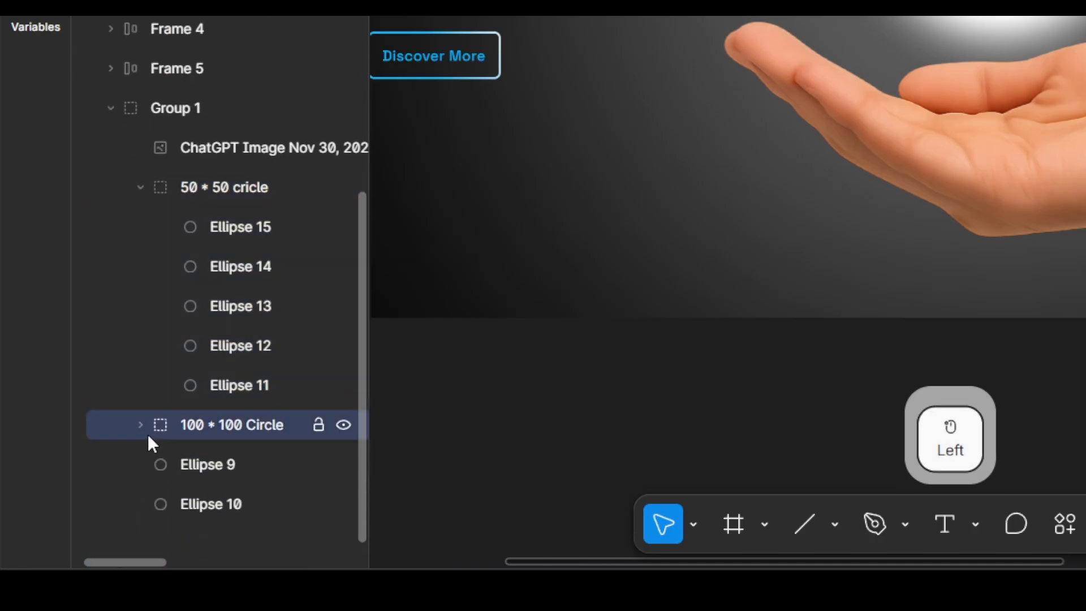
pyautogui.click(139, 428)
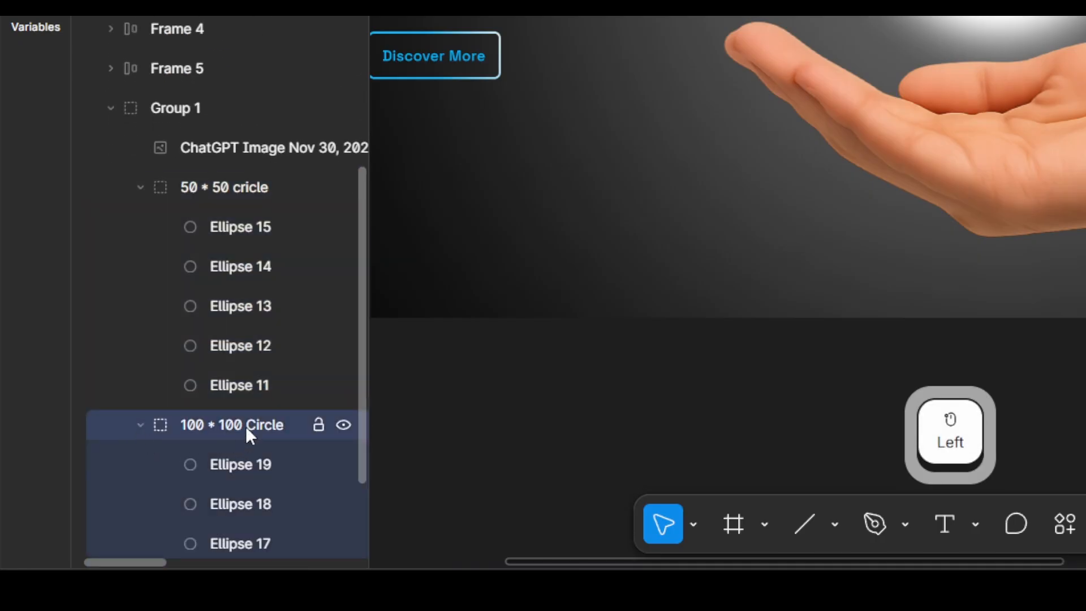
pyautogui.scroll(-3, 257, 424)
# Step: Examine Ellipse 9 and Ellipse 10 in Group 1, and collapse the two circle subgroups
pyautogui.click(199, 444)
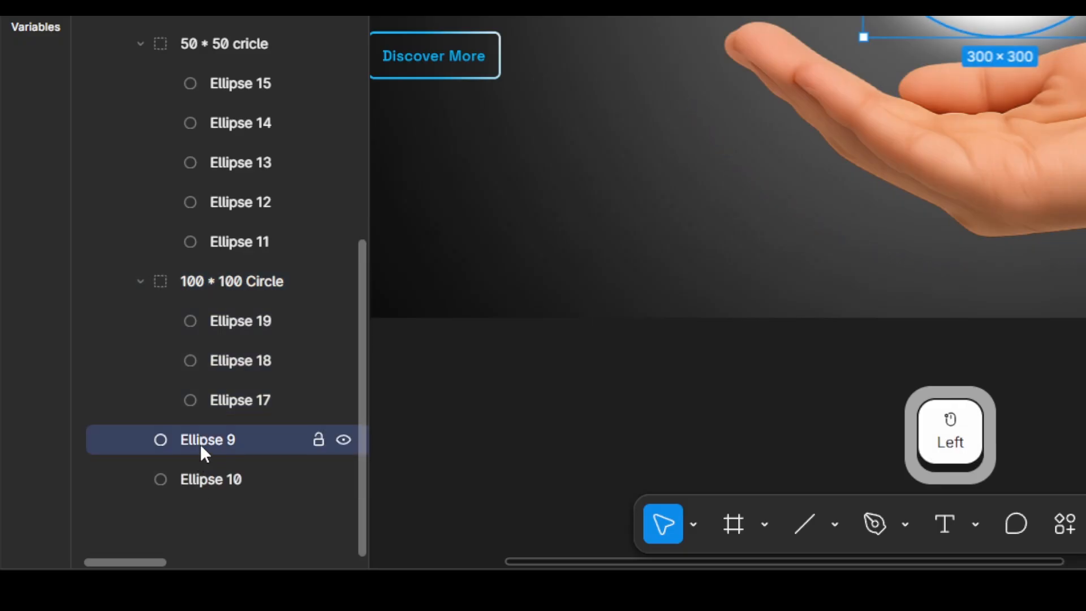
pyautogui.click(211, 477)
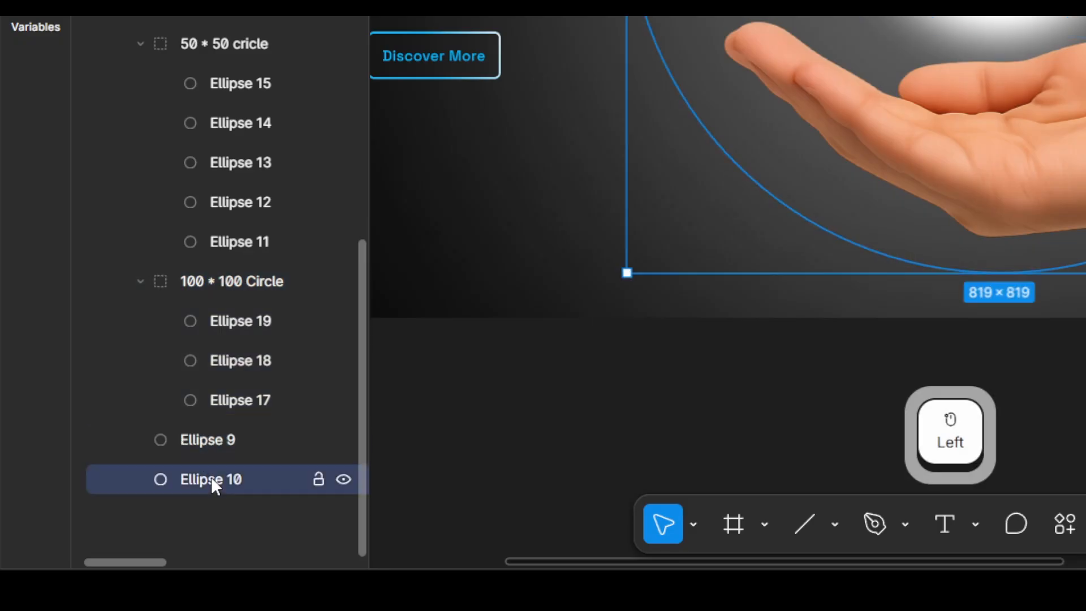
pyautogui.click(205, 433)
pyautogui.scroll(3, 223, 395)
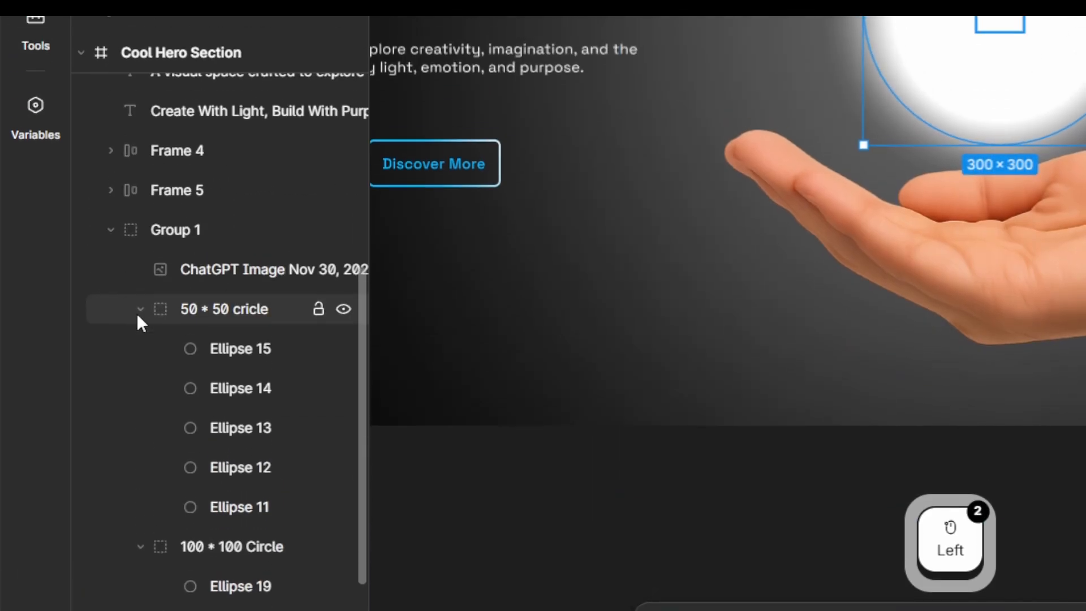
pyautogui.click(140, 221)
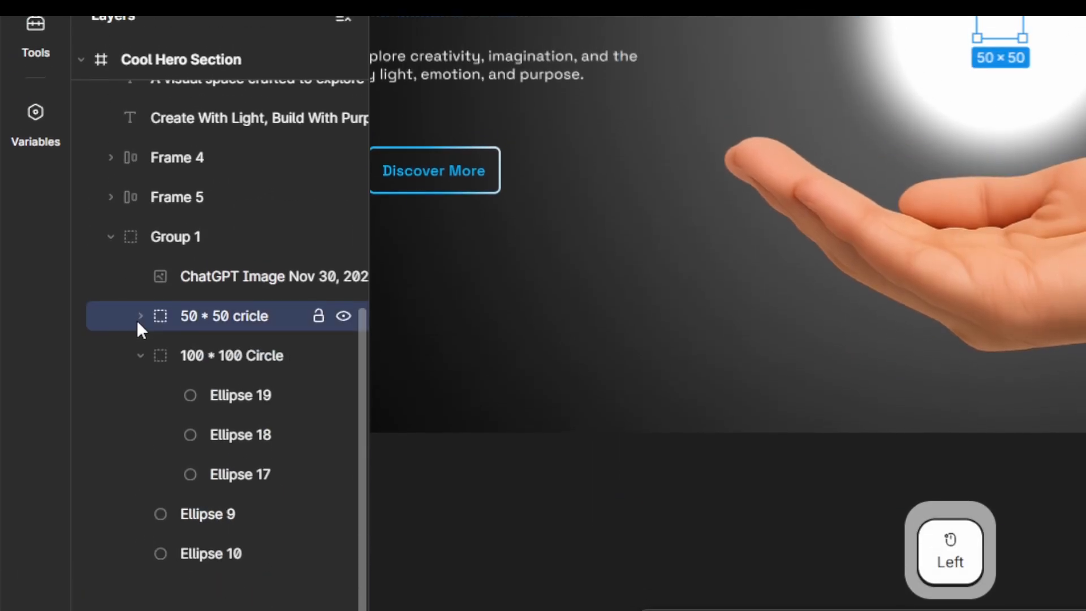
pyautogui.click(143, 459)
pyautogui.click(141, 321)
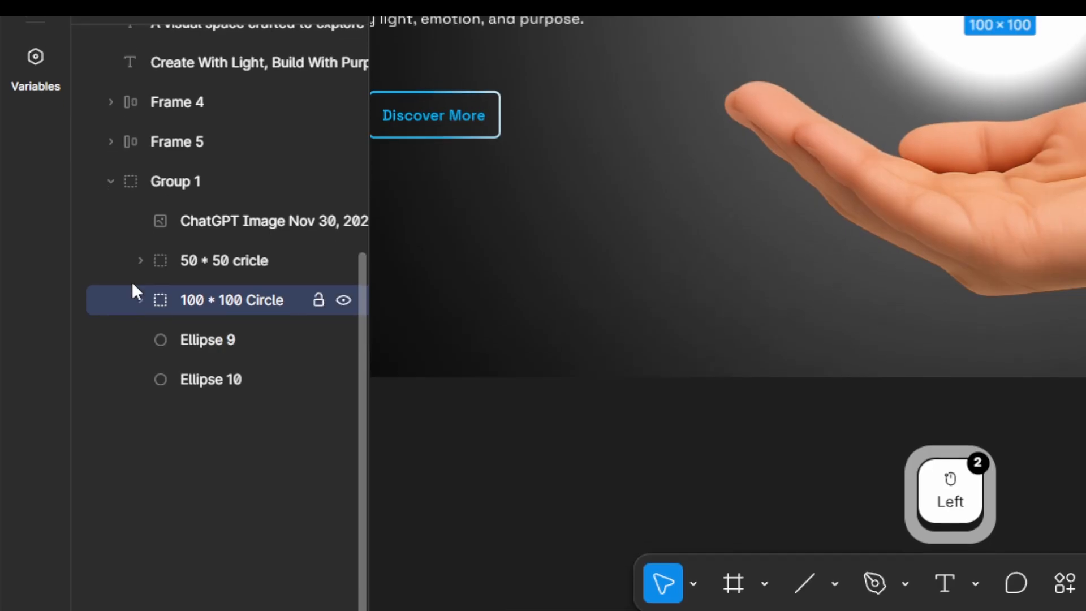
# Step: Select and expand the 50 * 50 cricle group to examine its ellipses, and deselect it
pyautogui.click(140, 280)
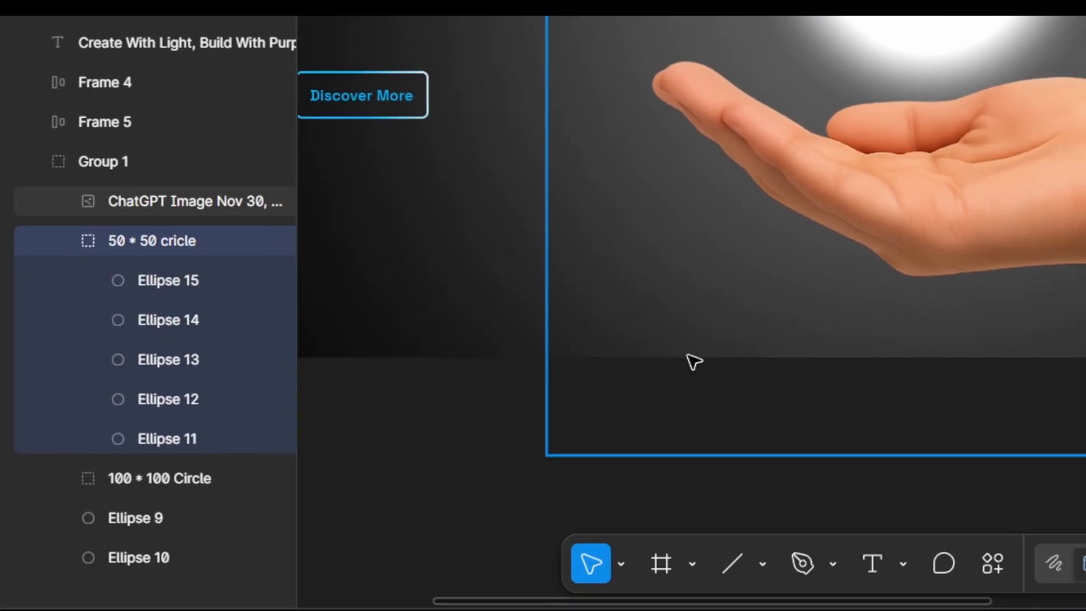
pyautogui.scroll(-1, 687, 355)
pyautogui.scroll(-3, 583, 345)
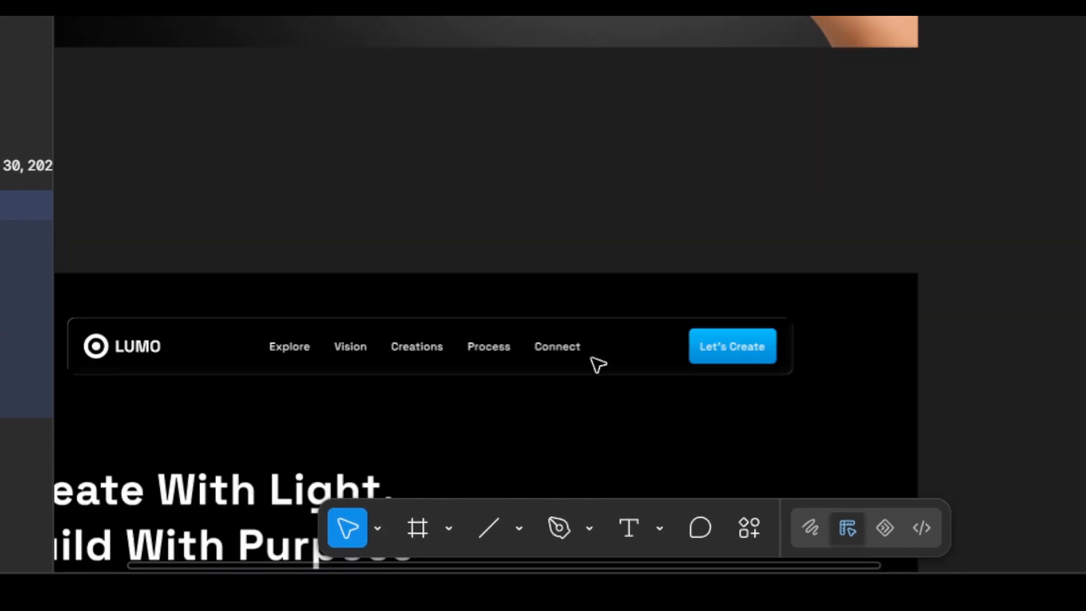
pyautogui.scroll(-1, 566, 355)
pyautogui.click(632, 326)
pyautogui.scroll(2, 570, 332)
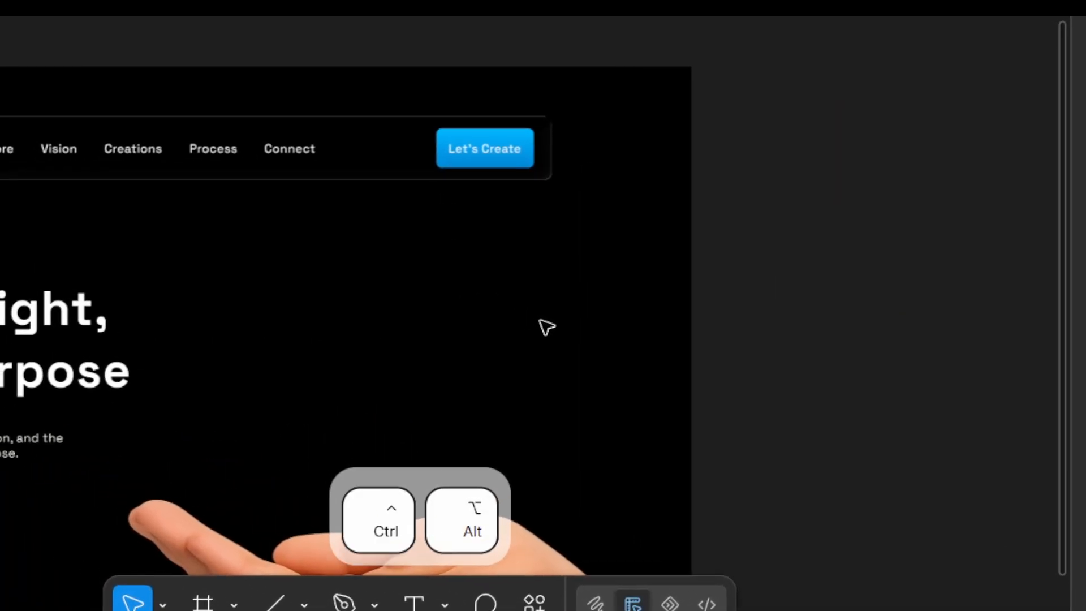
# Step: Draw a circle about 71 × 71 above the hand in Frame 7 and move it to about X 964, Y 353
pyautogui.click(544, 324)
pyautogui.click(544, 324)
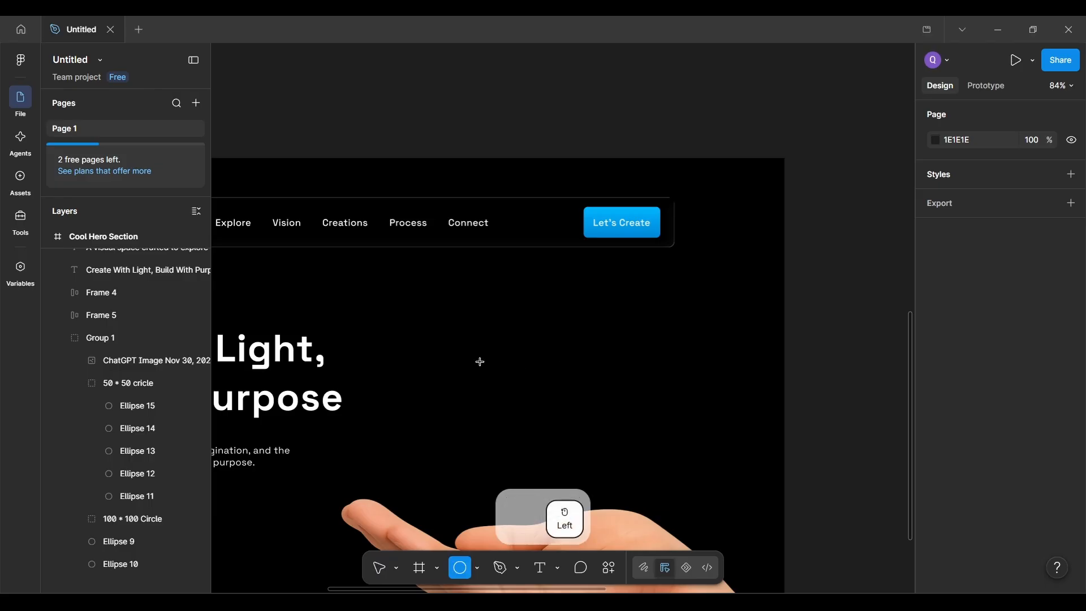
pyautogui.moveTo(480, 362); pyautogui.dragTo(521, 404)
pyautogui.scroll(3, 524, 405)
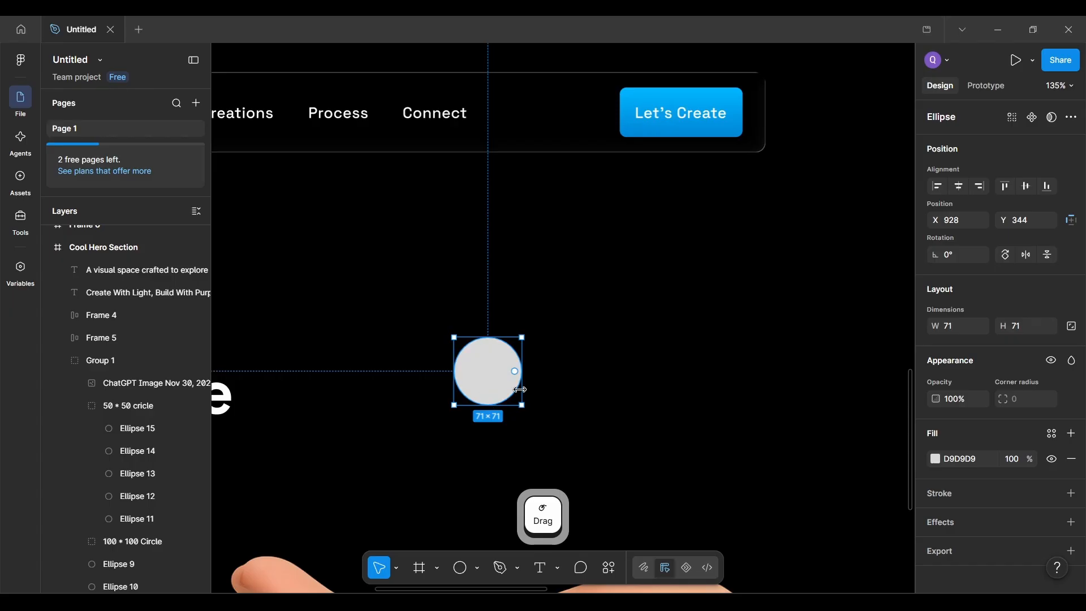
pyautogui.moveTo(485, 378); pyautogui.dragTo(520, 396)
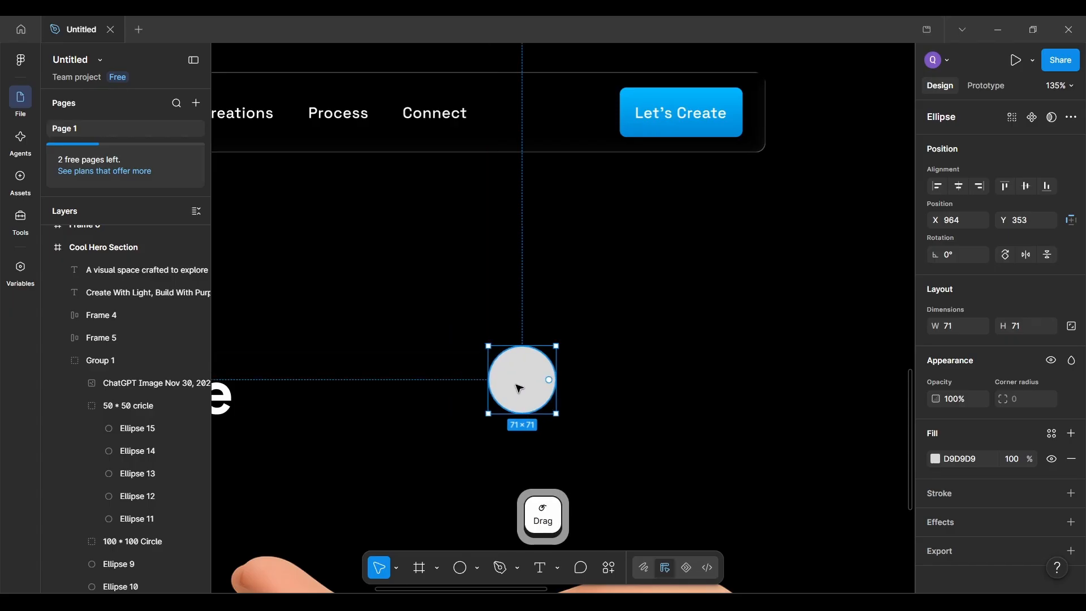
# Step: Set the new circle's fill colour to white, FFFFFF
pyautogui.click(980, 459)
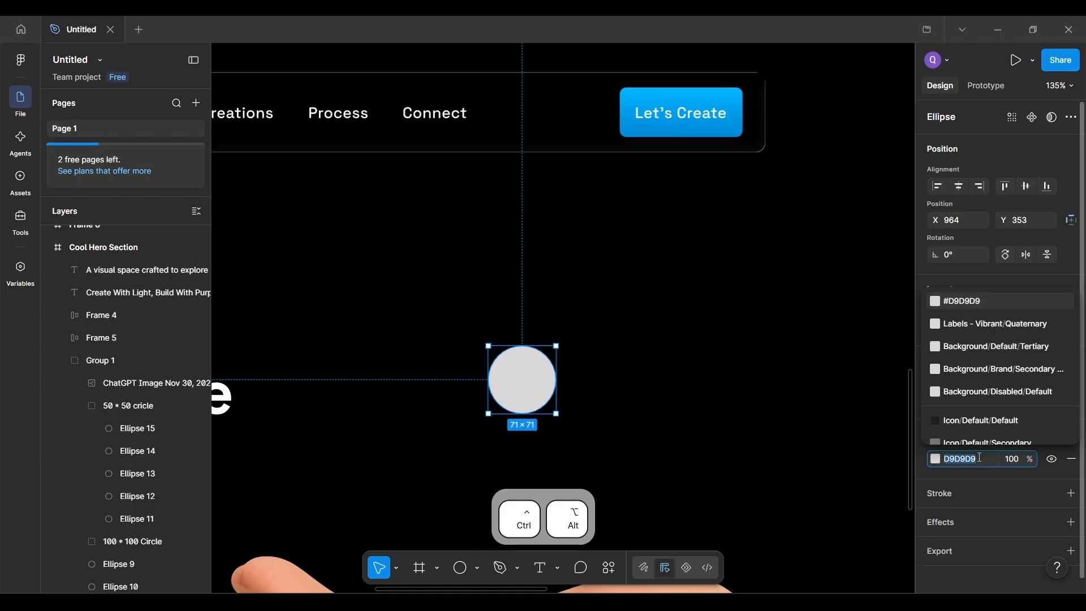
pyautogui.hotkey('ctrl', 'alt', 'F4')
pyautogui.write('f')
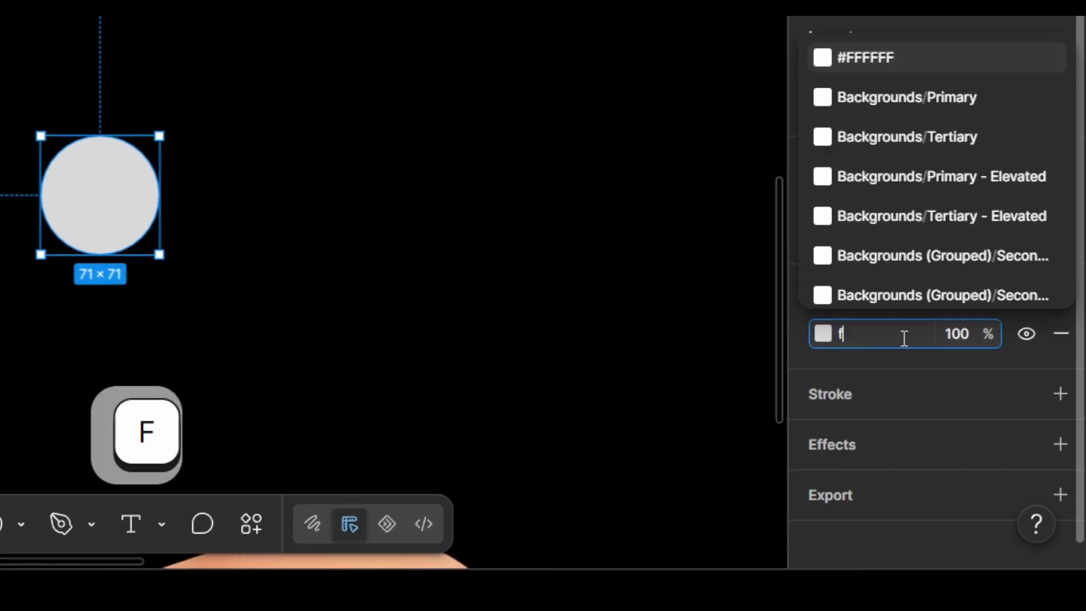
pyautogui.press('Return')
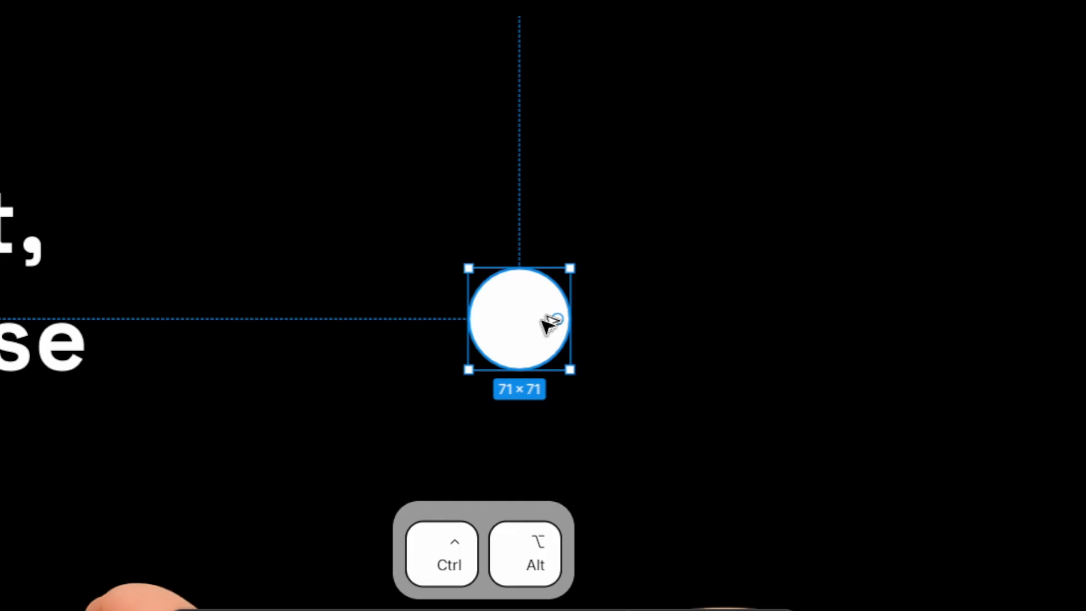
pyautogui.hotkey('ctrl', 'alt', 'F4')
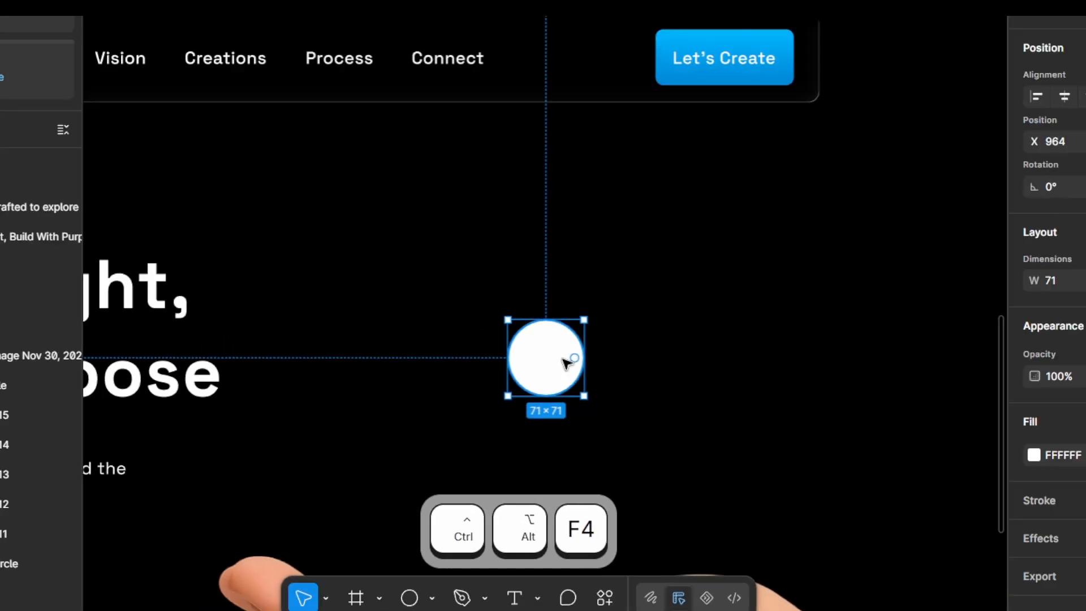
# Step: Sample the white swatch under Colors in Frame 6 as the new circle's fill
pyautogui.click(534, 352)
pyautogui.press('i')
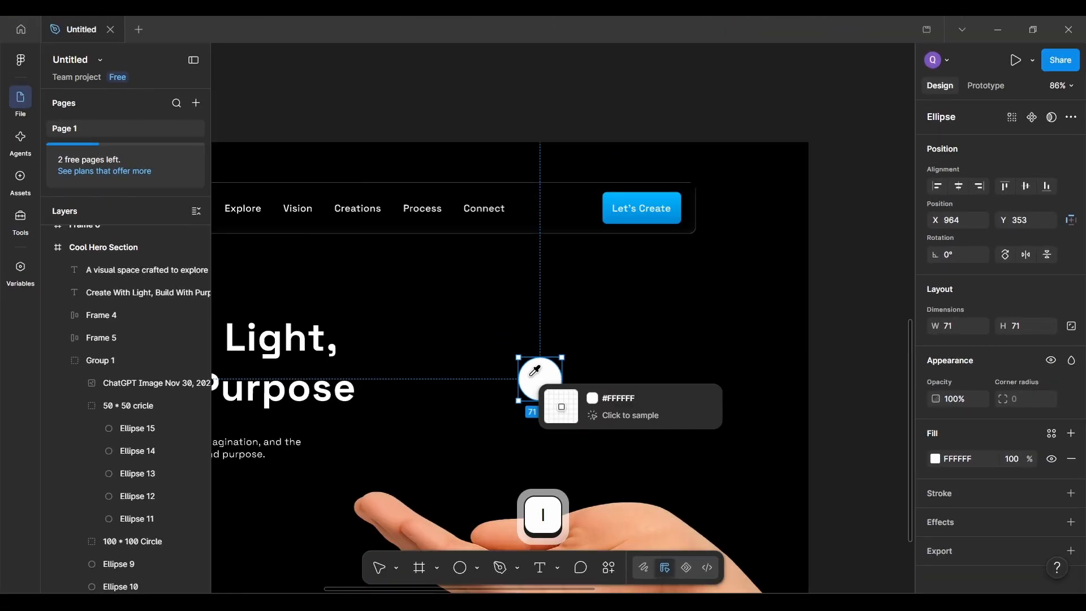
pyautogui.hscroll(7, 530, 376)
pyautogui.scroll(5, 530, 375)
pyautogui.scroll(-5, 530, 376)
pyautogui.hscroll(3, 530, 376)
pyautogui.scroll(4, 530, 375)
pyautogui.hscroll(-4, 530, 375)
pyautogui.scroll(-2, 530, 376)
pyautogui.scroll(3, 530, 375)
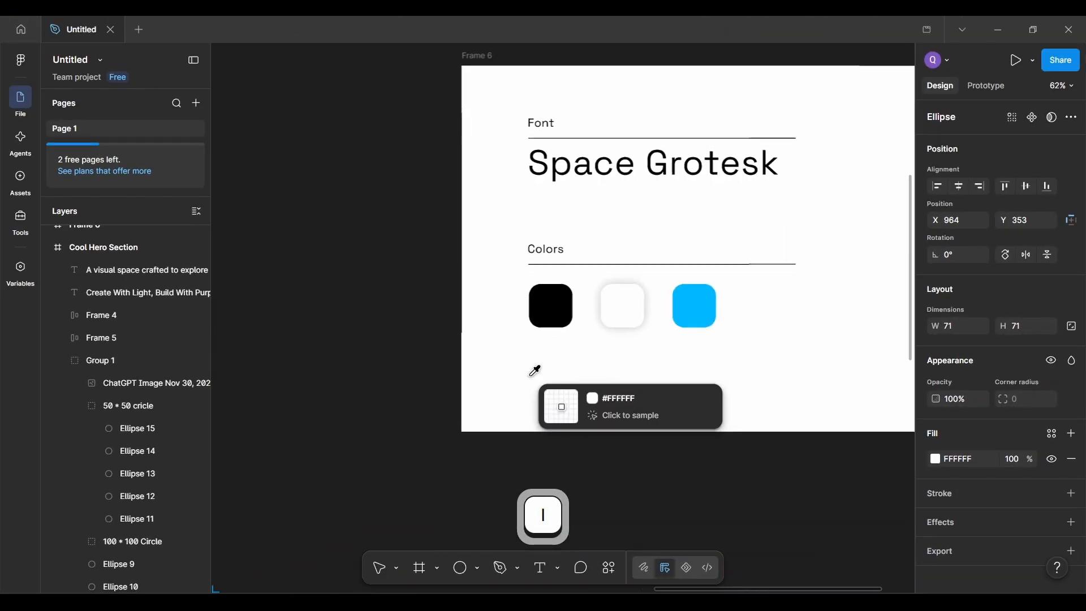
pyautogui.scroll(5, 626, 310)
pyautogui.click(634, 291)
# Step: Resize the white circle above the hand to 50 × 50 and move it to about X 991, Y 380
pyautogui.scroll(-5, 635, 290)
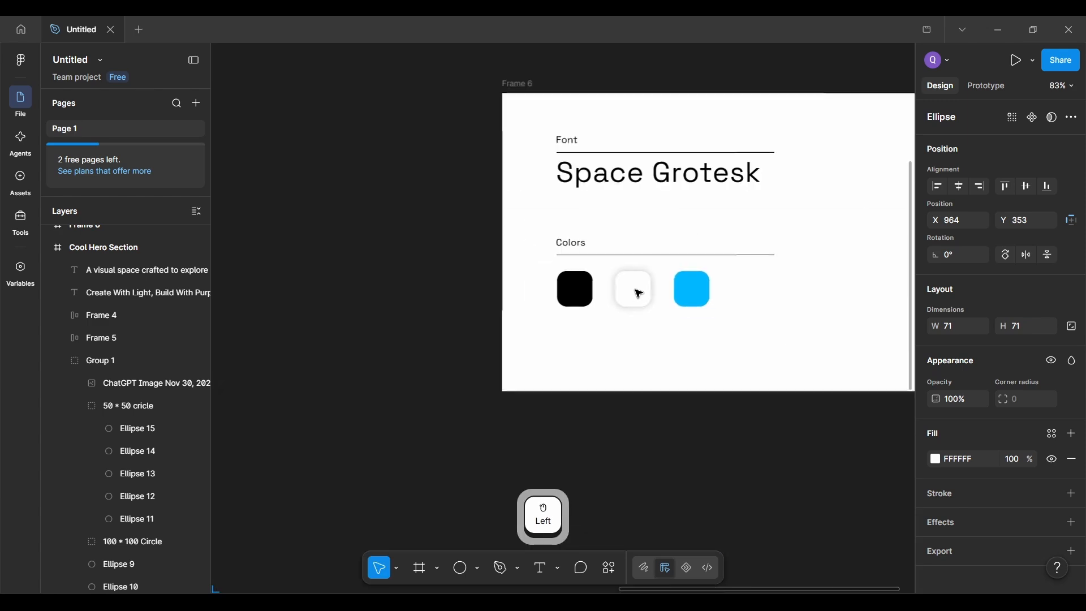
pyautogui.hscroll(-3, 635, 290)
pyautogui.scroll(-2, 635, 290)
pyautogui.scroll(-2, 636, 290)
pyautogui.hscroll(-4, 636, 290)
pyautogui.scroll(1, 636, 290)
pyautogui.scroll(5, 636, 290)
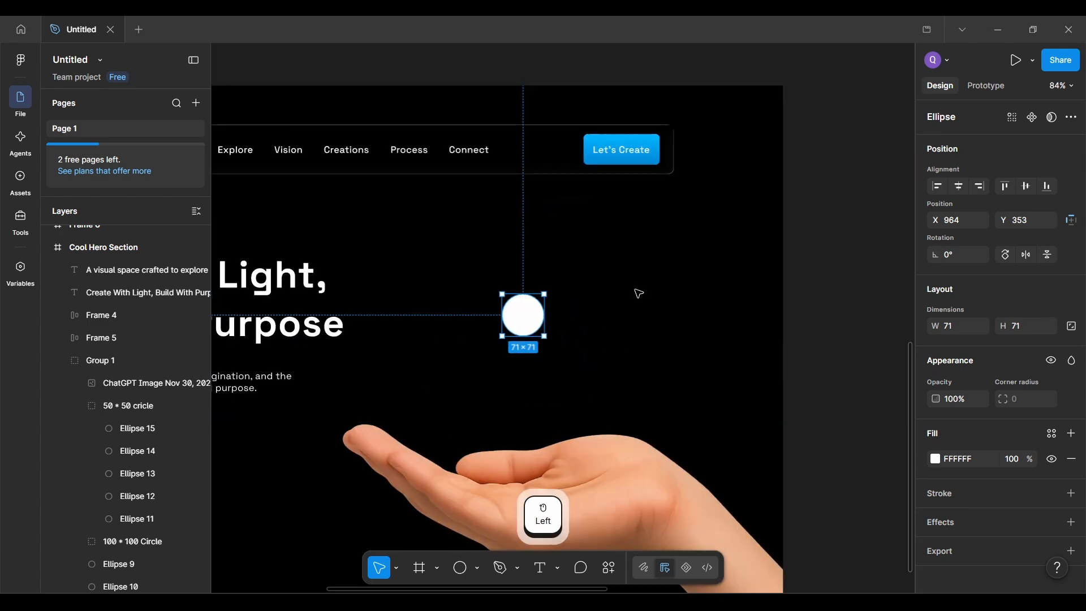
pyautogui.hscroll(-1, 635, 289)
pyautogui.scroll(-1, 635, 290)
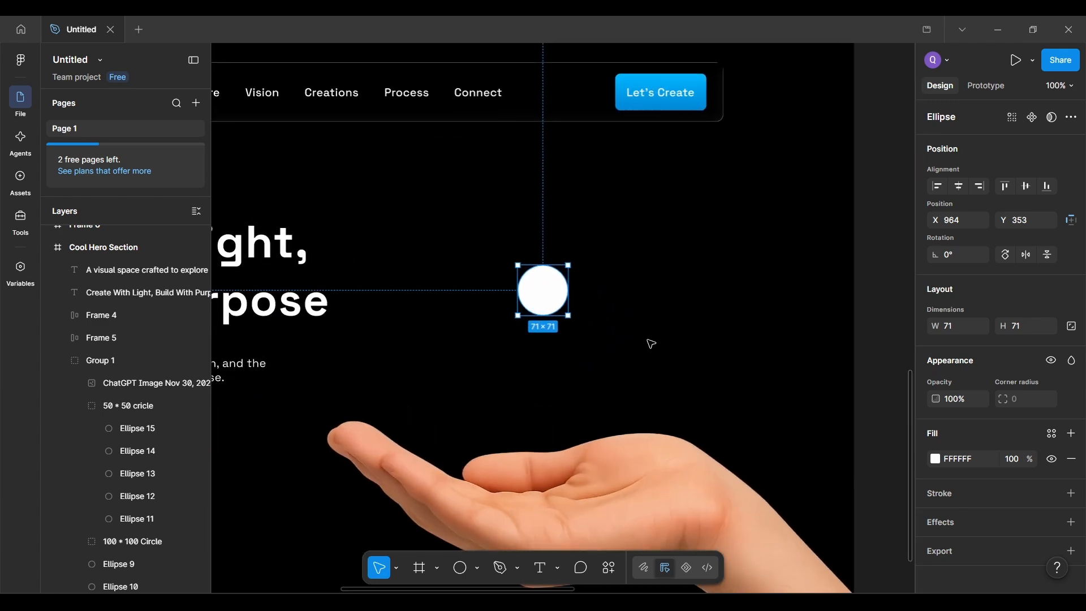
pyautogui.scroll(2, 640, 346)
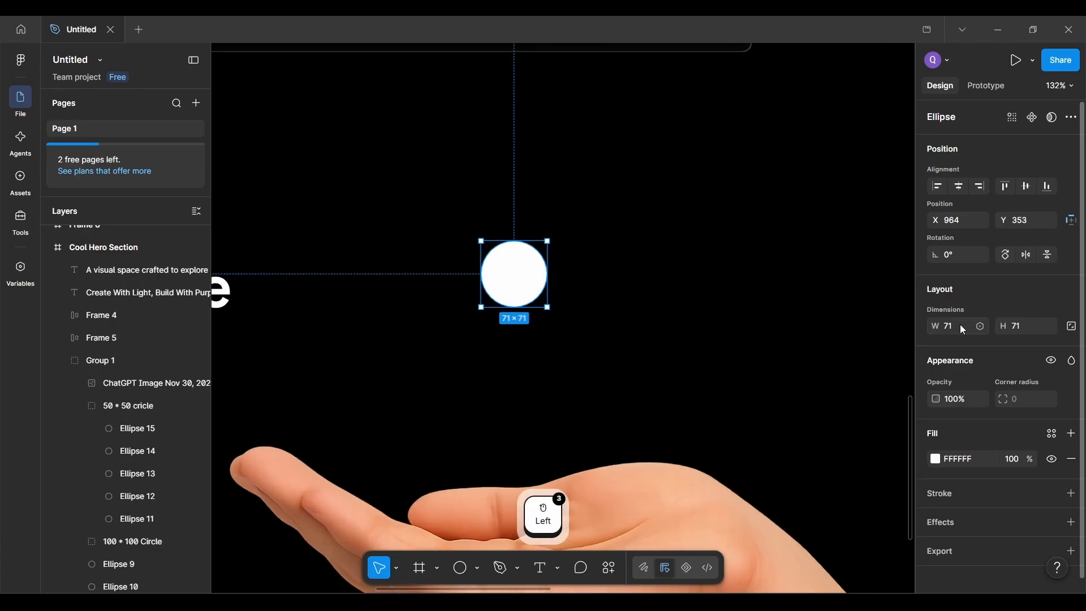
pyautogui.hotkey('ctrl', 'alt', 'F4')
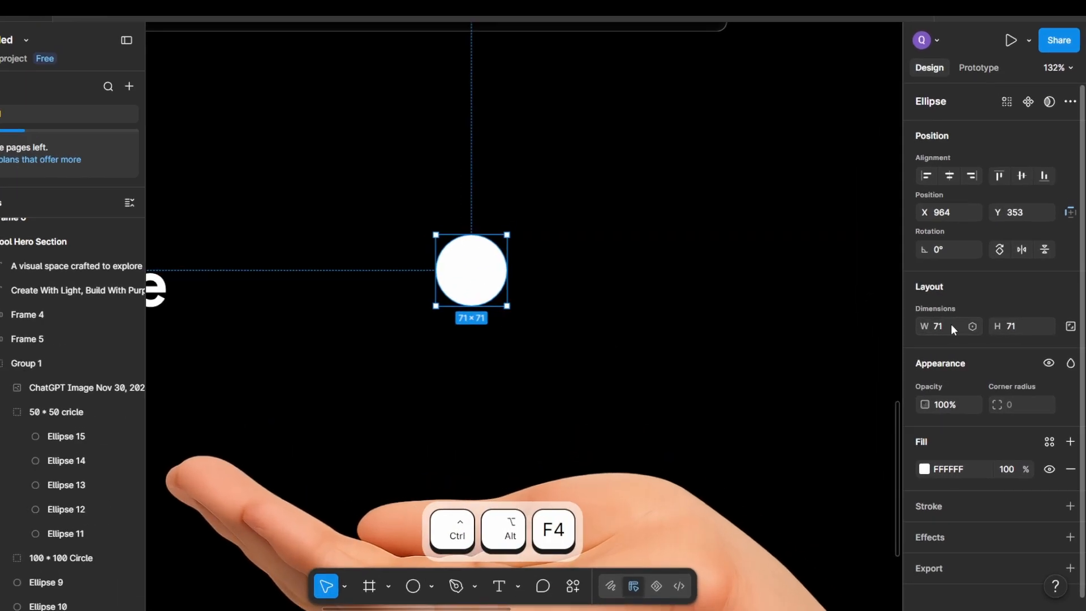
pyautogui.click(959, 326)
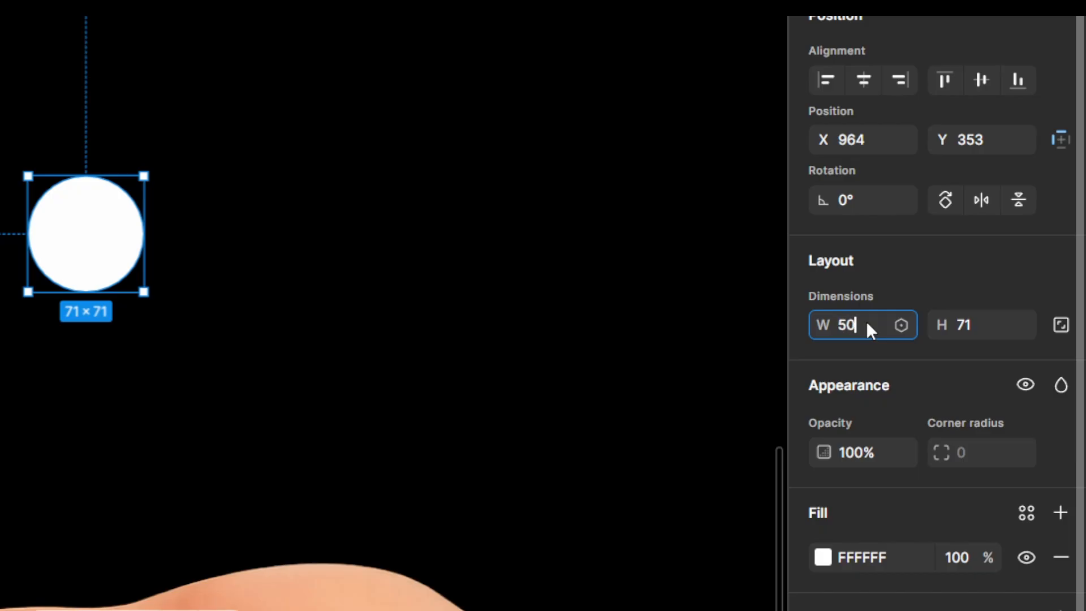
pyautogui.press('Return')
pyautogui.click(978, 323)
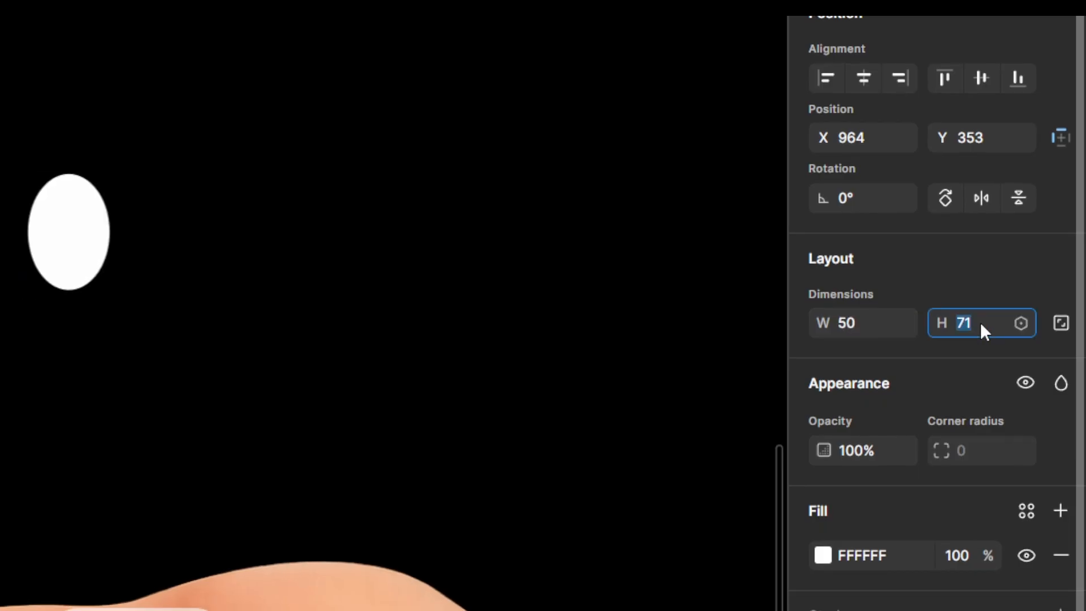
pyautogui.press('Return')
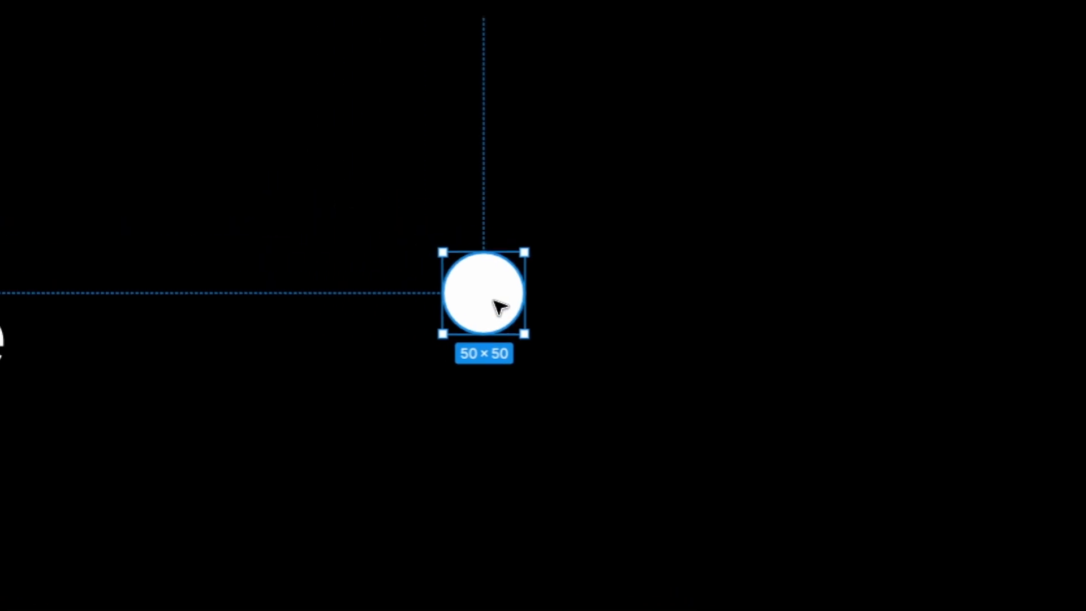
pyautogui.moveTo(78, 221); pyautogui.dragTo(127, 262)
pyautogui.moveTo(552, 335); pyautogui.dragTo(553, 335)
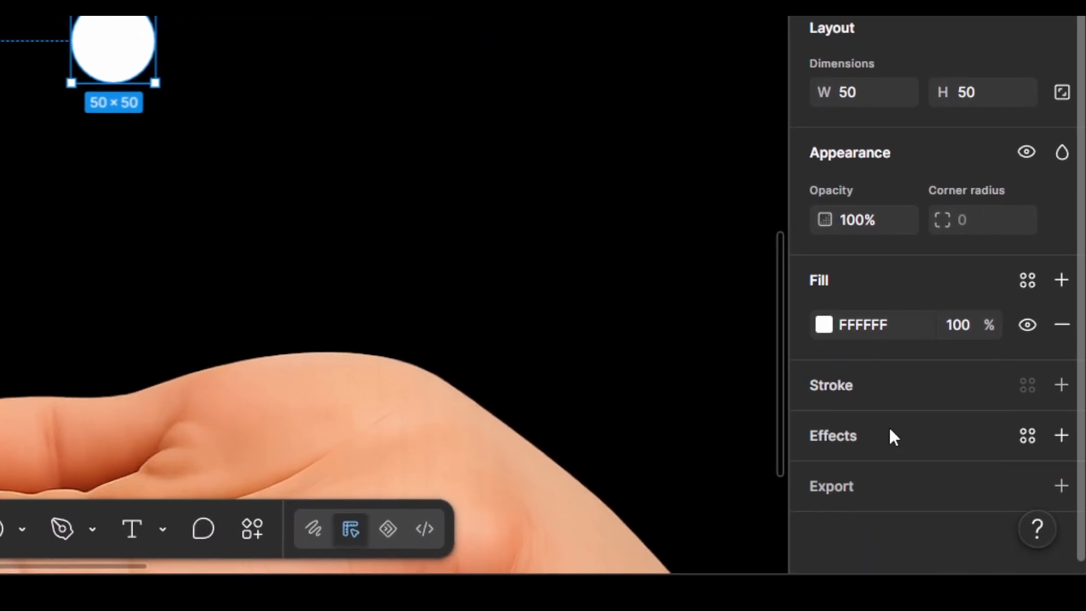
# Step: Add a uniform Layer blur effect of 30 to the 50 × 50 circle
pyautogui.click(932, 428)
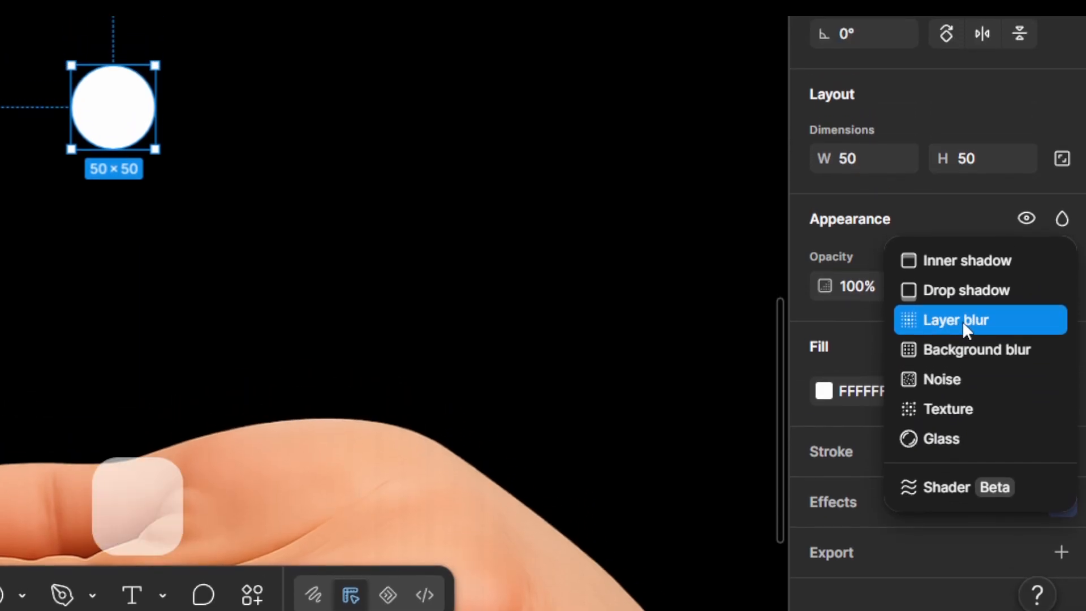
pyautogui.click(962, 321)
pyautogui.click(672, 517)
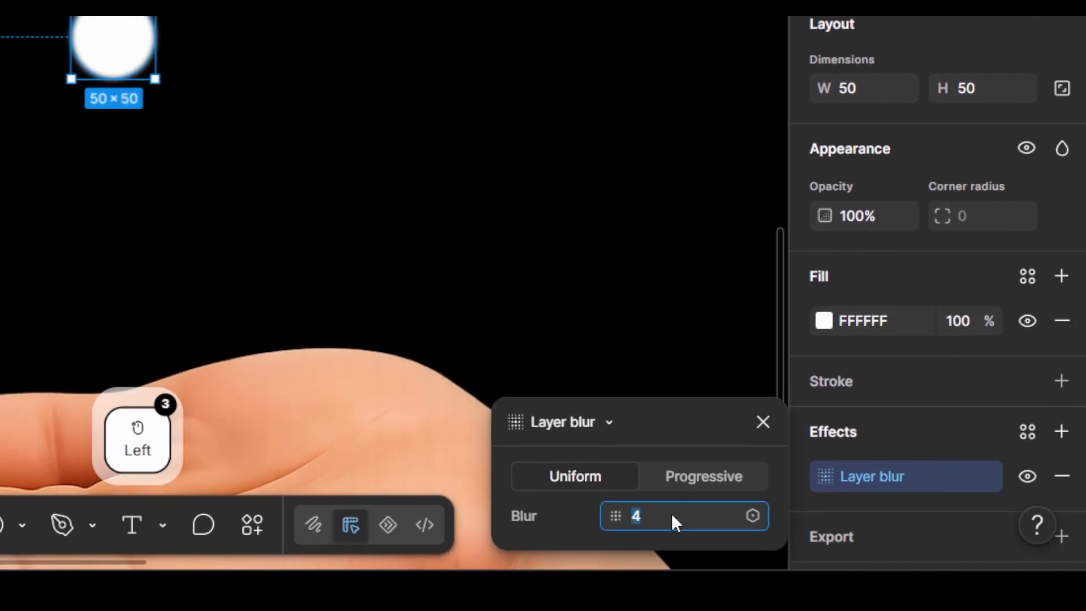
pyautogui.write('30')
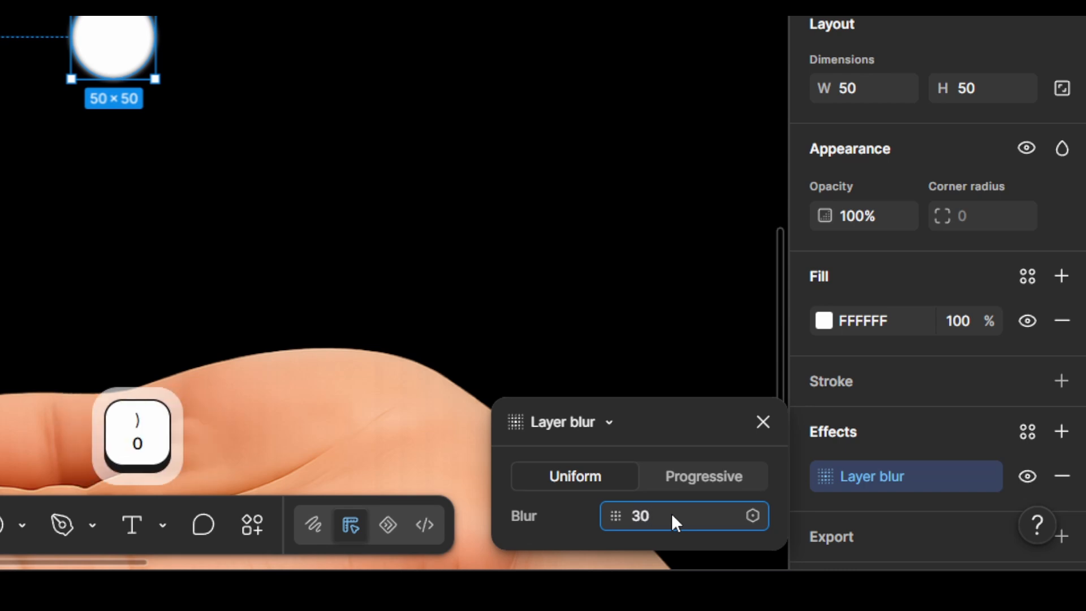
pyautogui.press('Return')
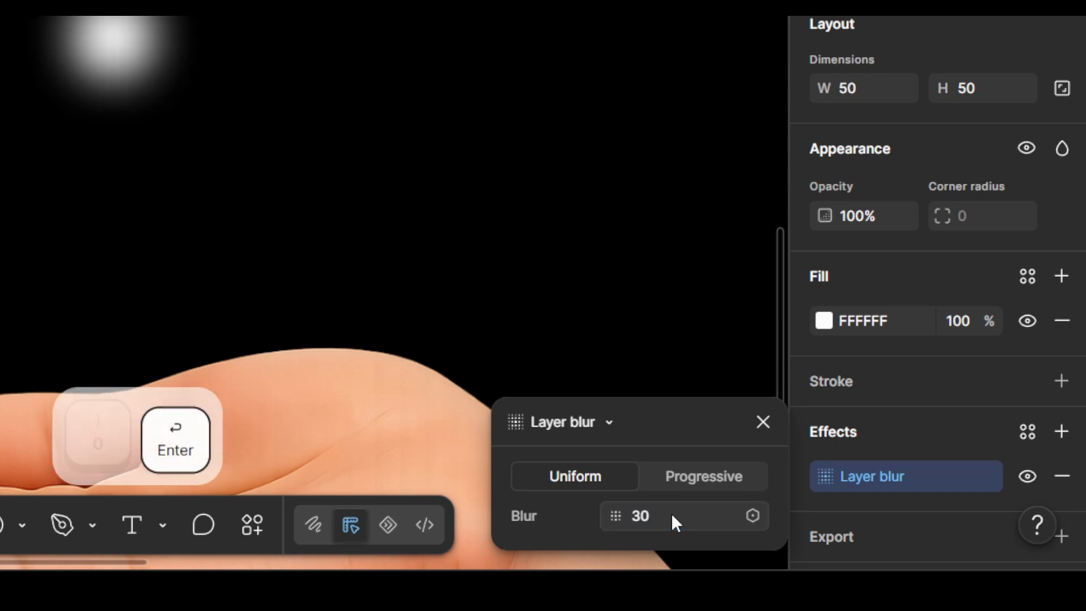
pyautogui.click(762, 422)
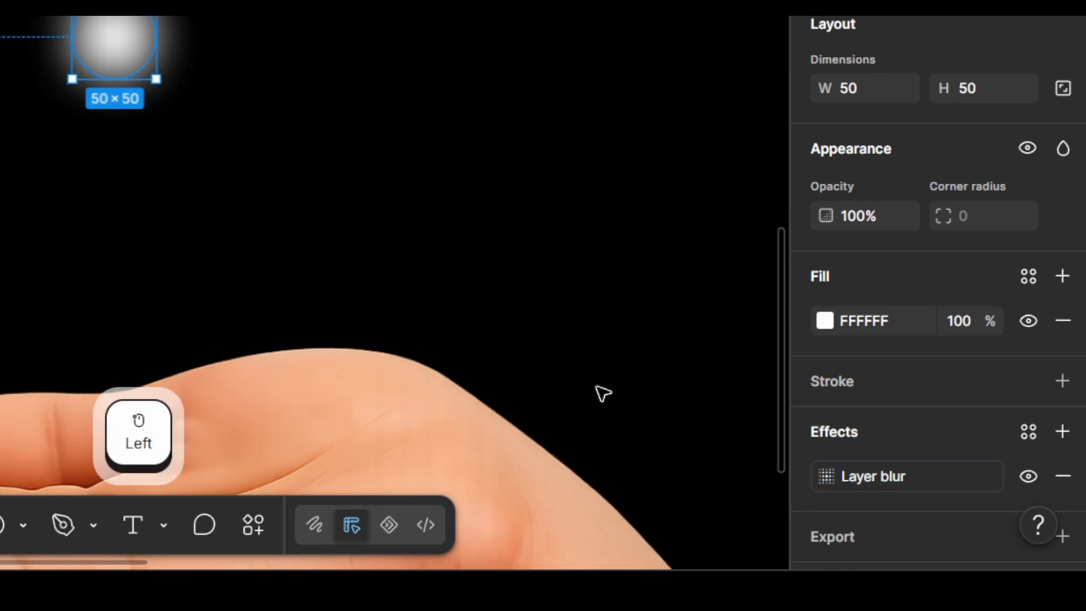
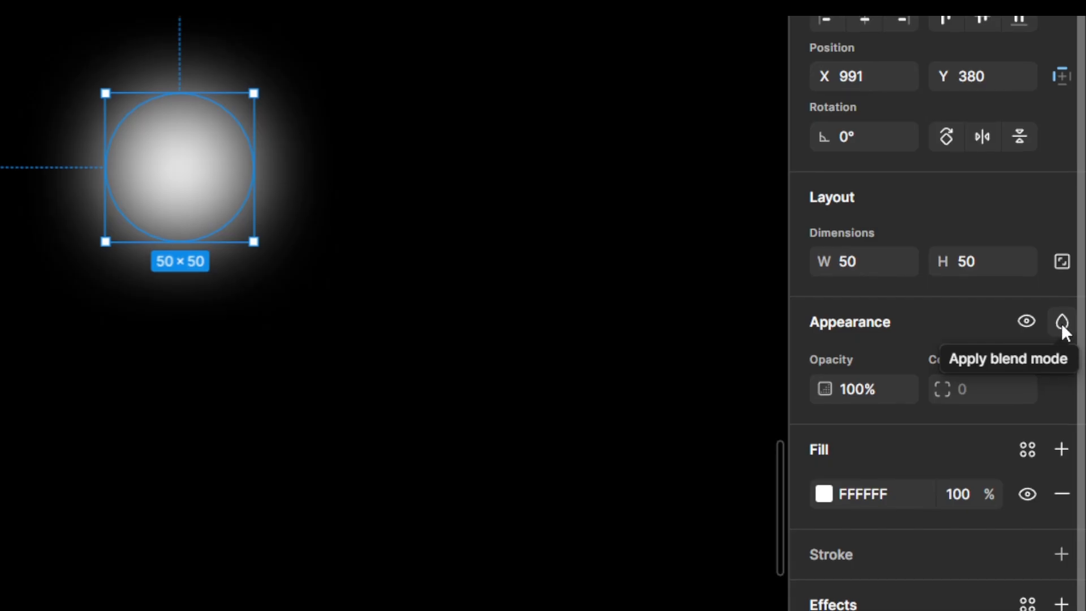
# Step: Set the blurred circle's blend mode to Plus lighter
pyautogui.click(1063, 326)
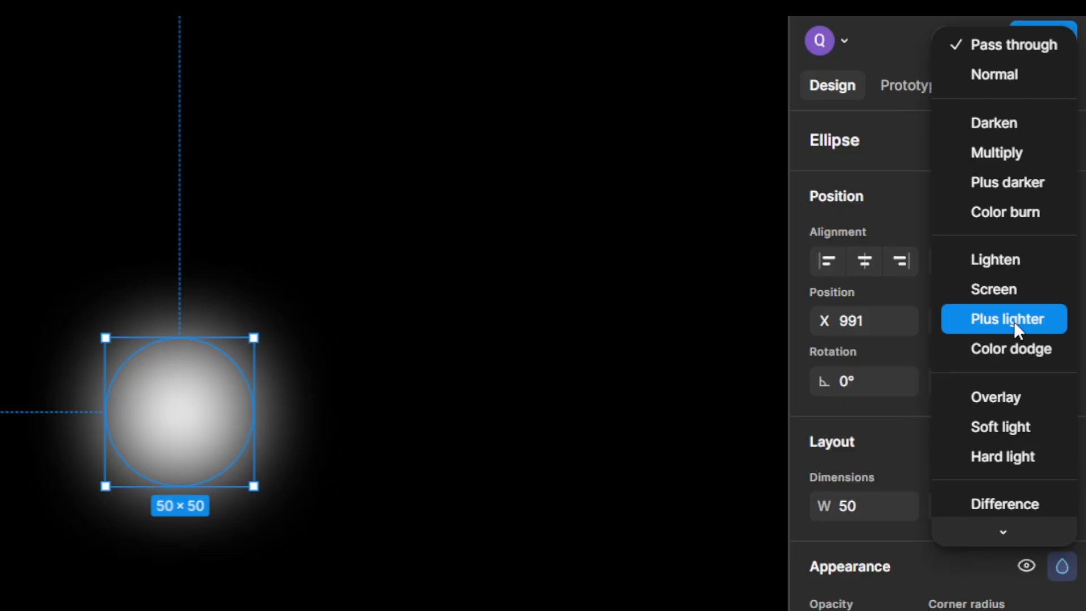
pyautogui.click(1014, 320)
pyautogui.scroll(-3, 965, 343)
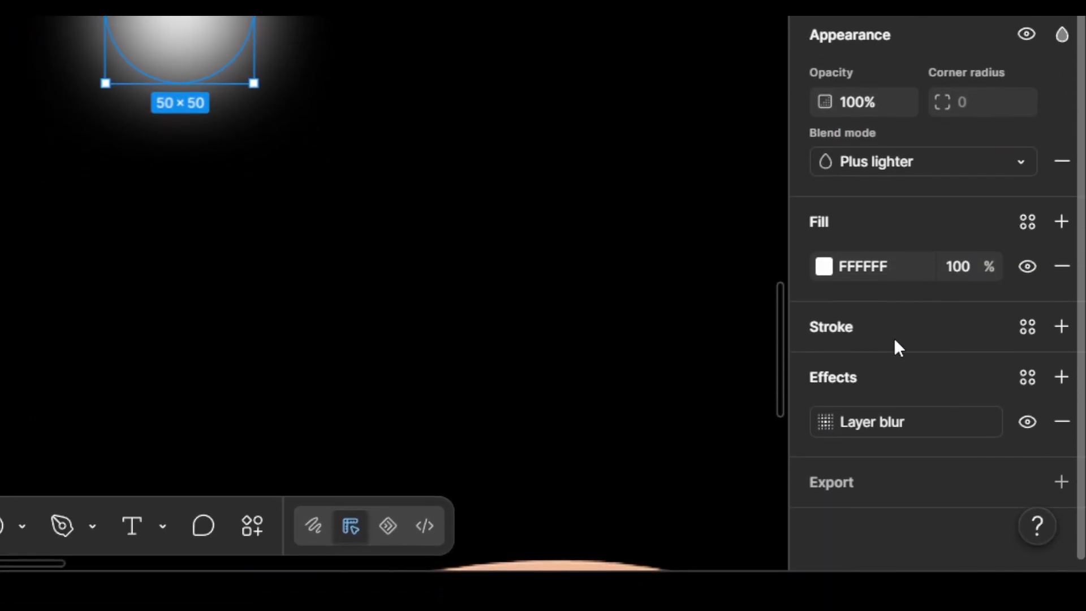
pyautogui.hotkey('ctrl', 'alt', 'k')
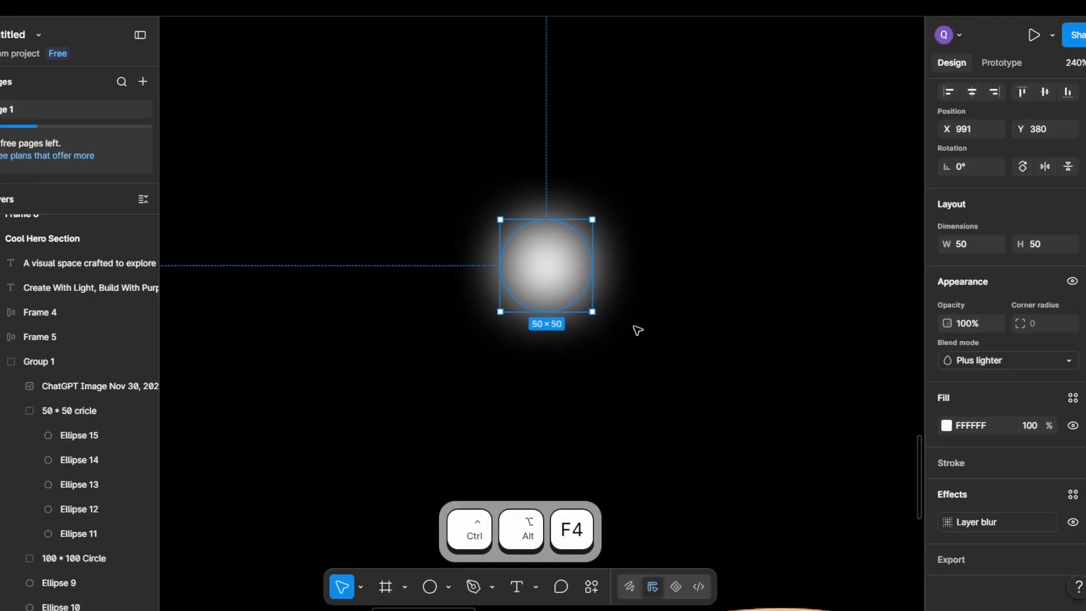
pyautogui.click(633, 602)
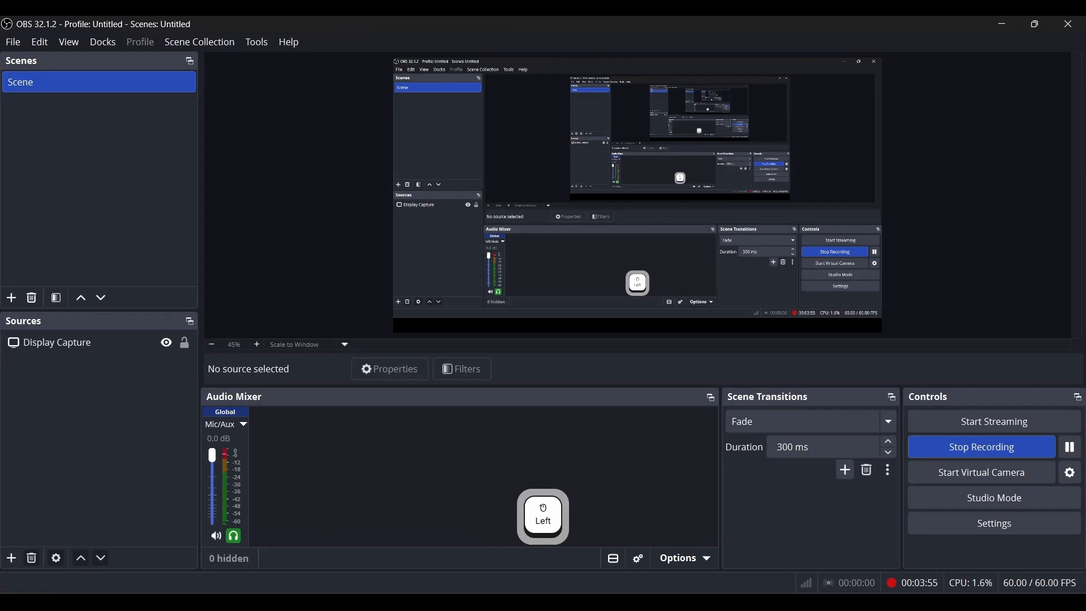
pyautogui.click(634, 603)
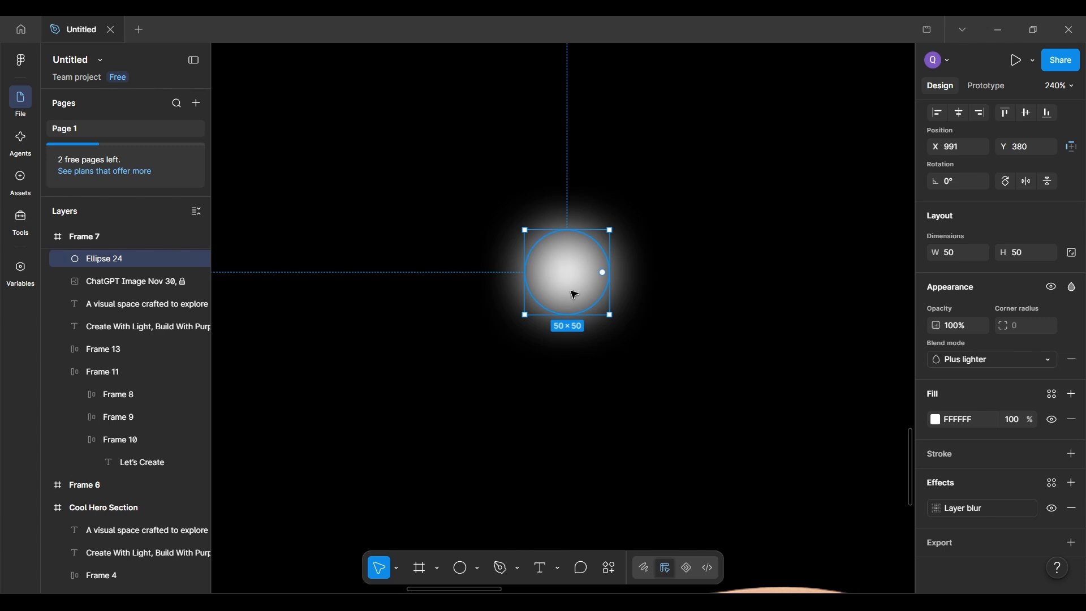
# Step: Duplicate the blurred 50 × 50 circle three times in place to intensify the glow
pyautogui.hotkey('ctrl', 'd')
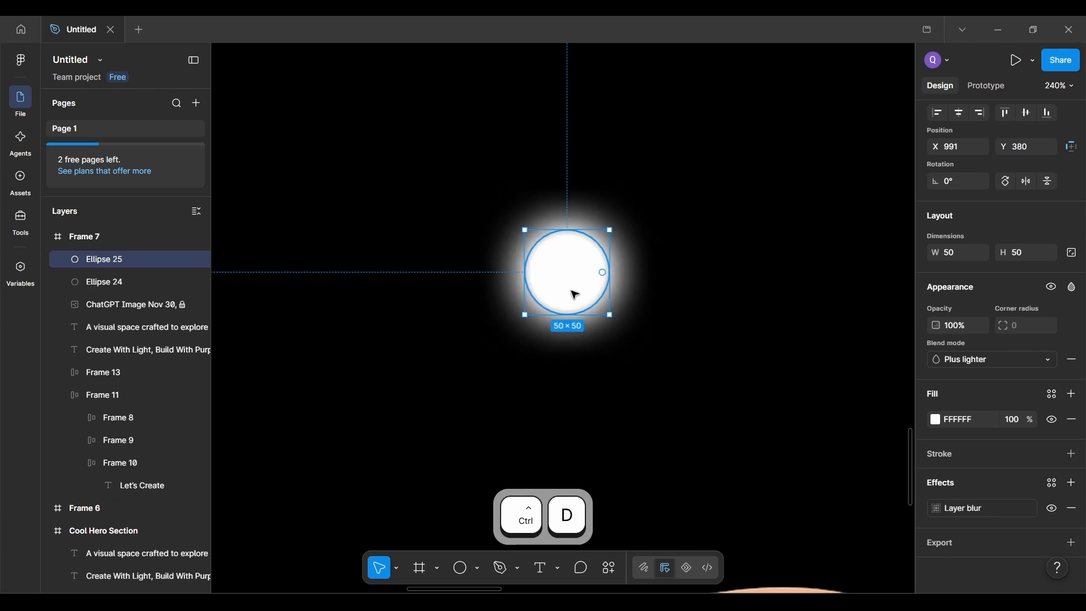
pyautogui.hotkey('ctrl', 'd')
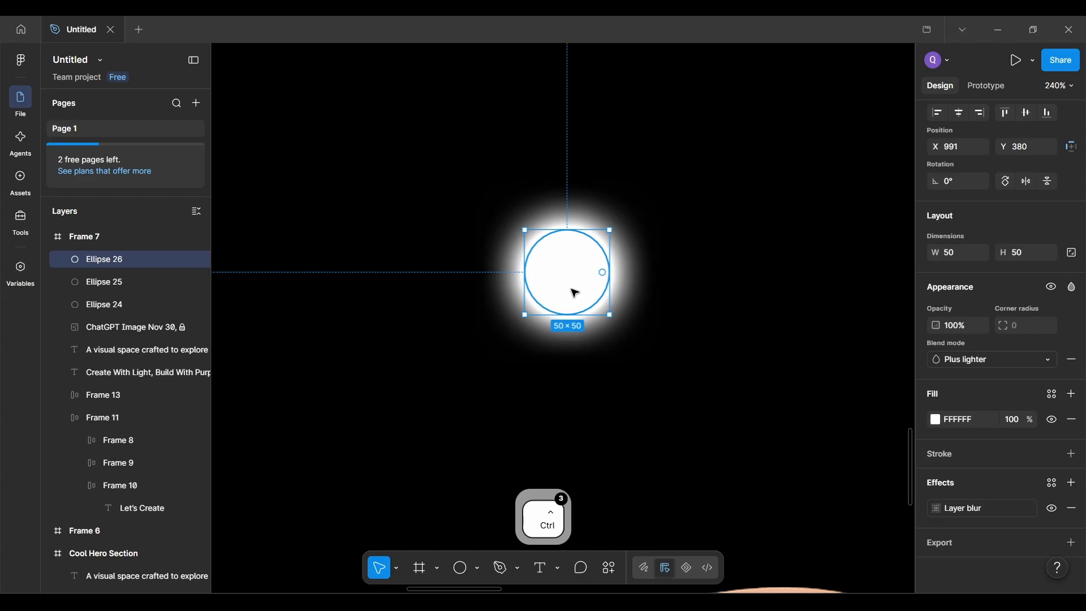
pyautogui.hotkey('ctrl', 'd')
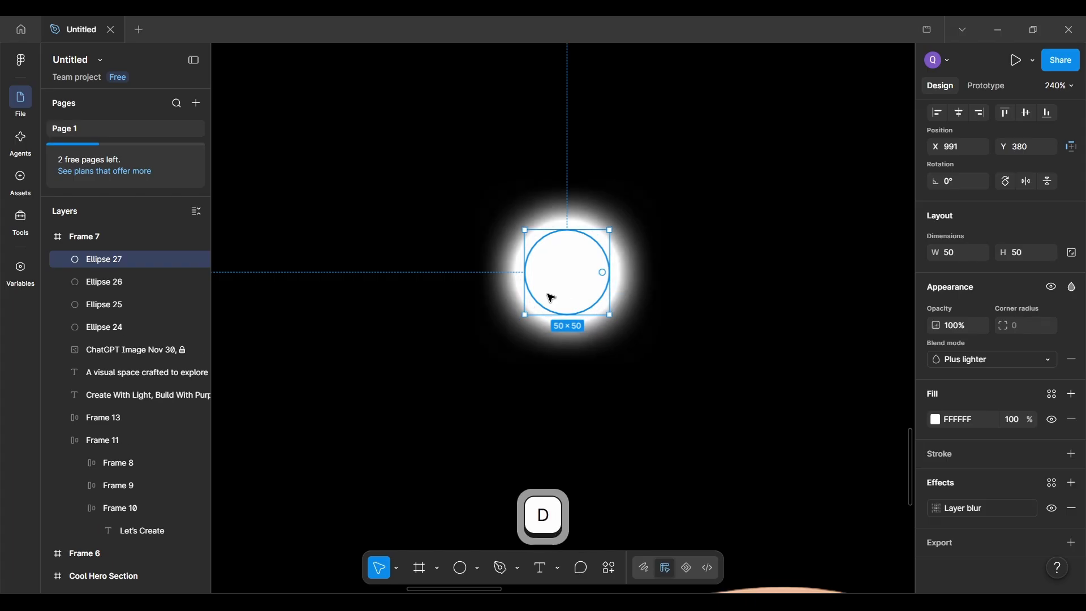
# Step: Duplicate the blurred 50 × 50 circle once more in place and group all five stacked circles
pyautogui.hotkey('ctrl', 'd')
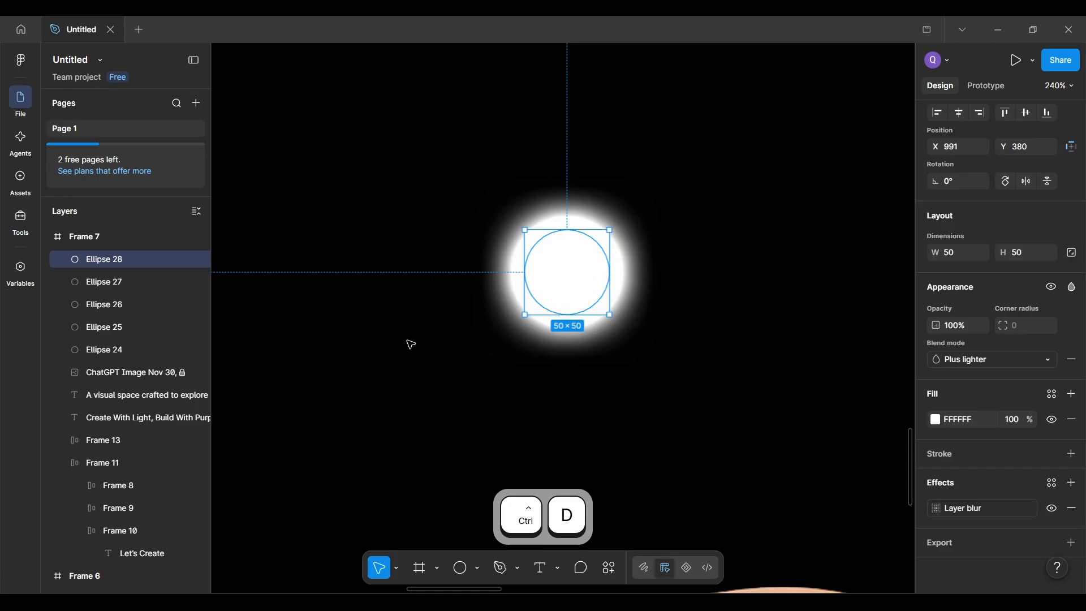
pyautogui.hotkey('ctrl', 'alt', 'F4')
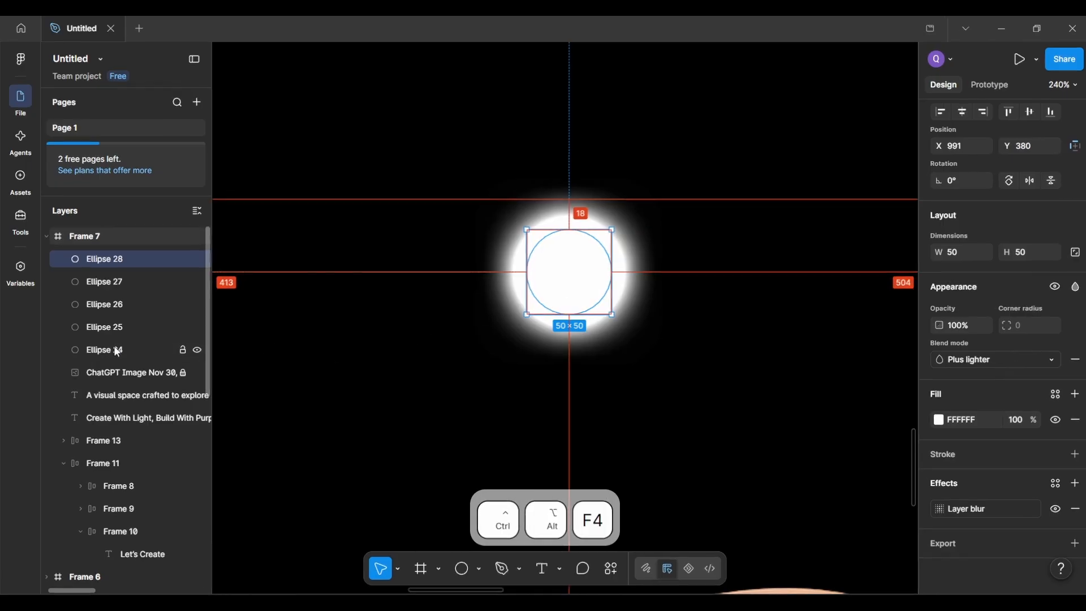
pyautogui.click(110, 347)
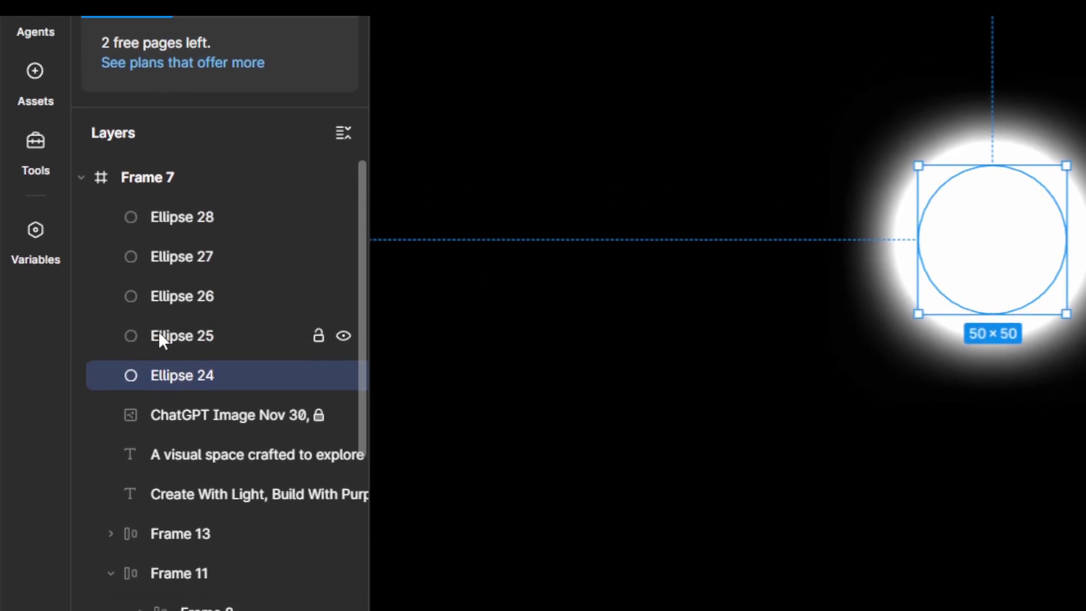
pyautogui.keyDown('shift'); pyautogui.click(160, 370); pyautogui.keyUp('shift')
pyautogui.keyDown('shift'); pyautogui.click(159, 331); pyautogui.keyUp('shift')
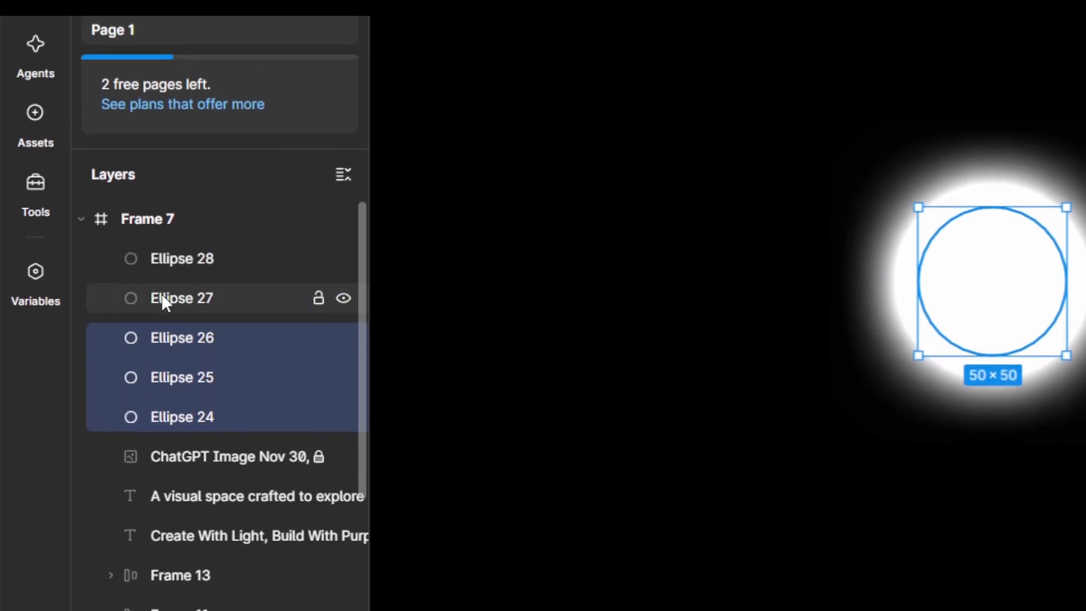
pyautogui.keyDown('shift'); pyautogui.click(161, 278); pyautogui.keyUp('shift')
pyautogui.keyDown('shift'); pyautogui.click(165, 321); pyautogui.keyUp('shift')
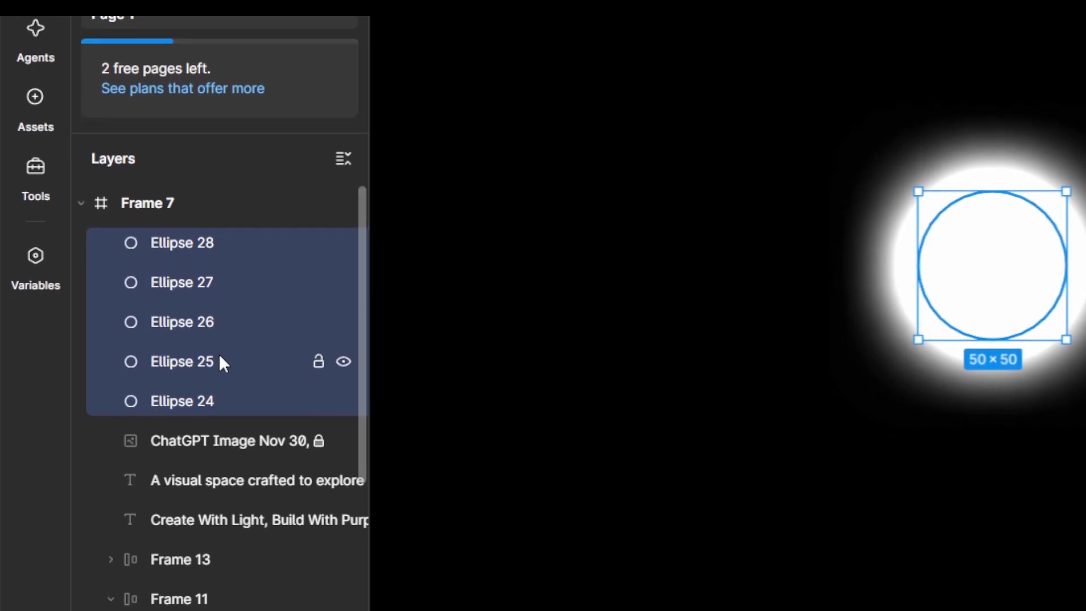
pyautogui.hotkey('ctrl', 'g')
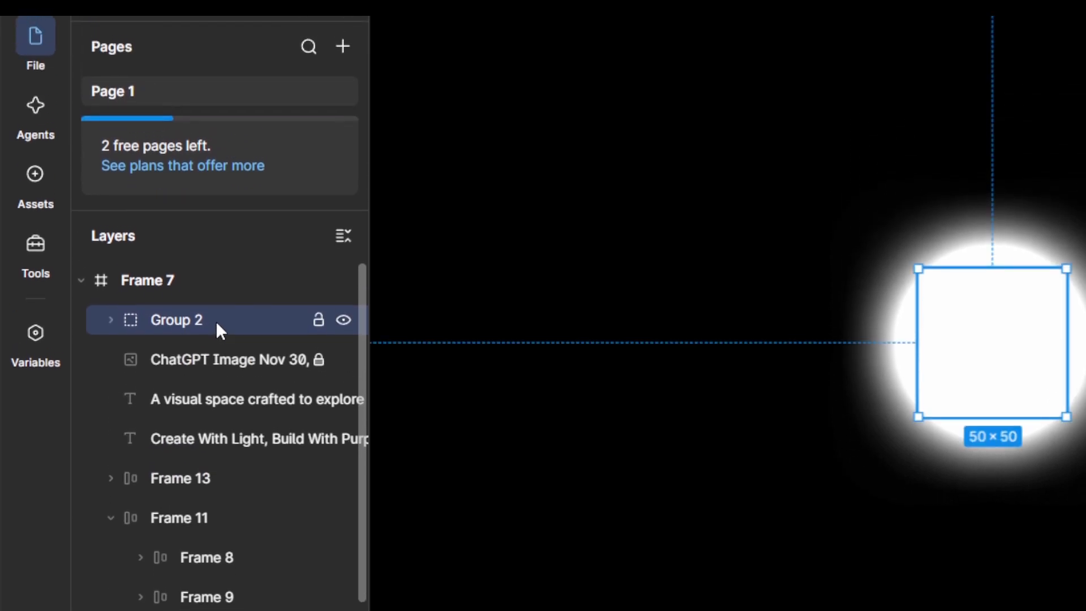
# Step: Rename the group of stacked circles as "50 * 50 circles" and deselect it
pyautogui.doubleClick(216, 321)
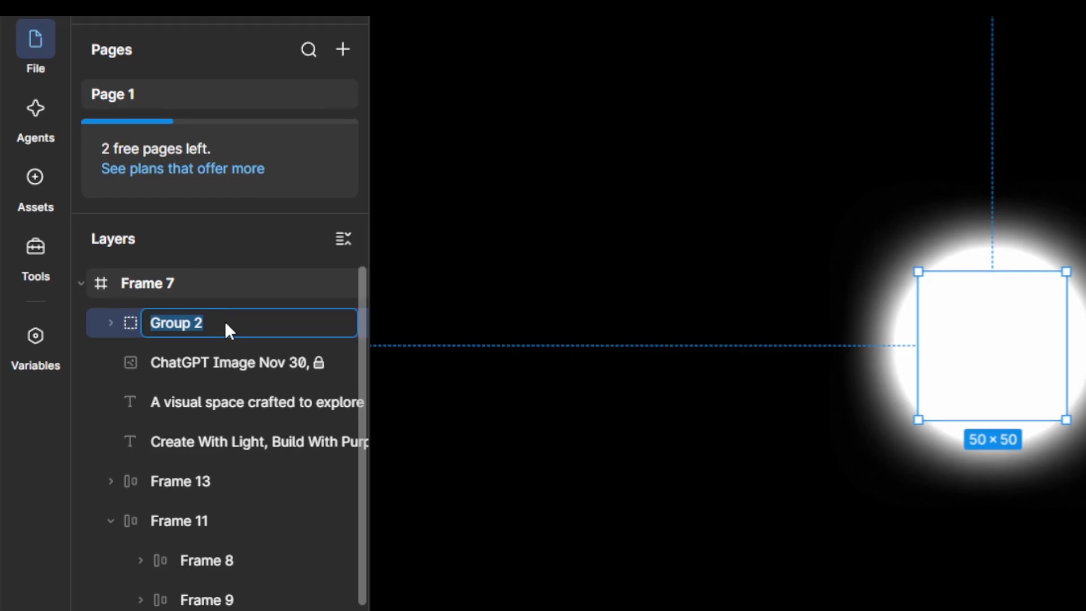
pyautogui.write('50 *')
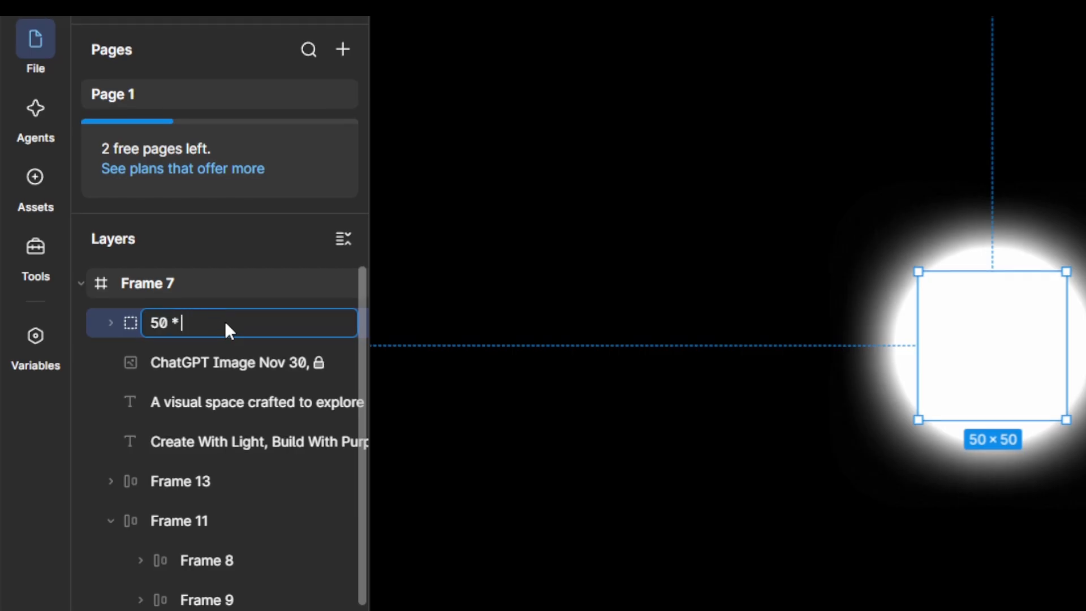
pyautogui.write('50 circles')
pyautogui.press('Return')
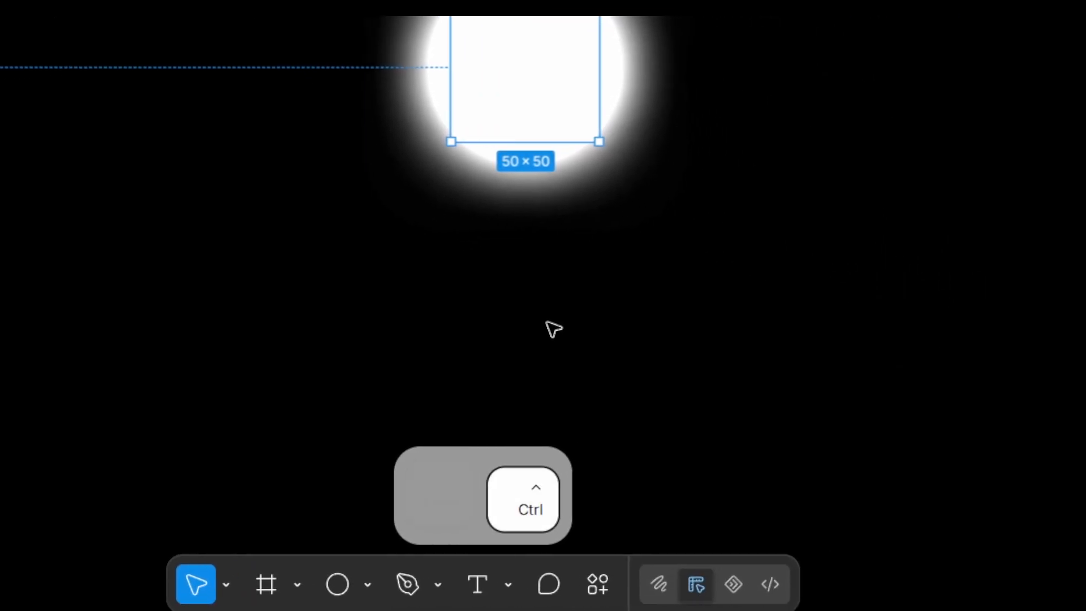
pyautogui.hotkey('ctrl', 'alt', 'F4')
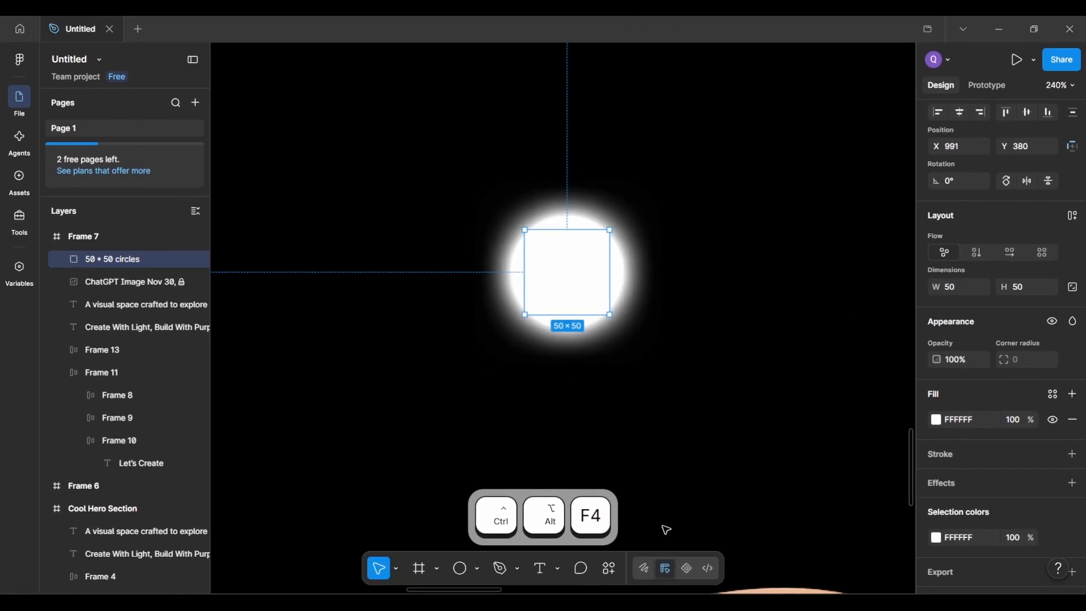
pyautogui.click(662, 376)
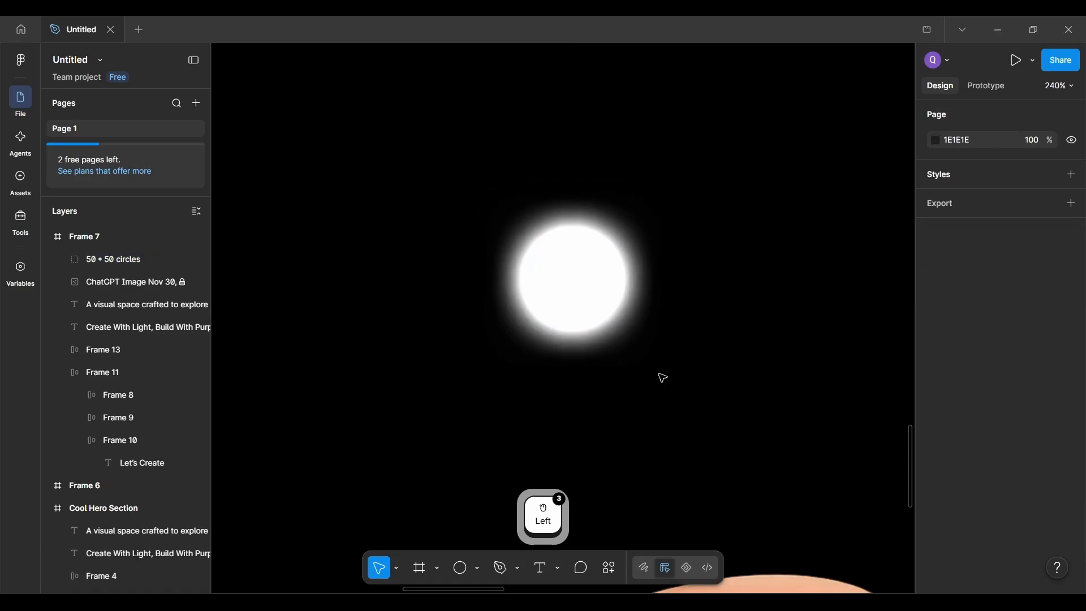
# Step: Draw a circle about 135 × 136 in Frame 7, to the right of the glowing circle above the hand
pyautogui.scroll(-5, 661, 378)
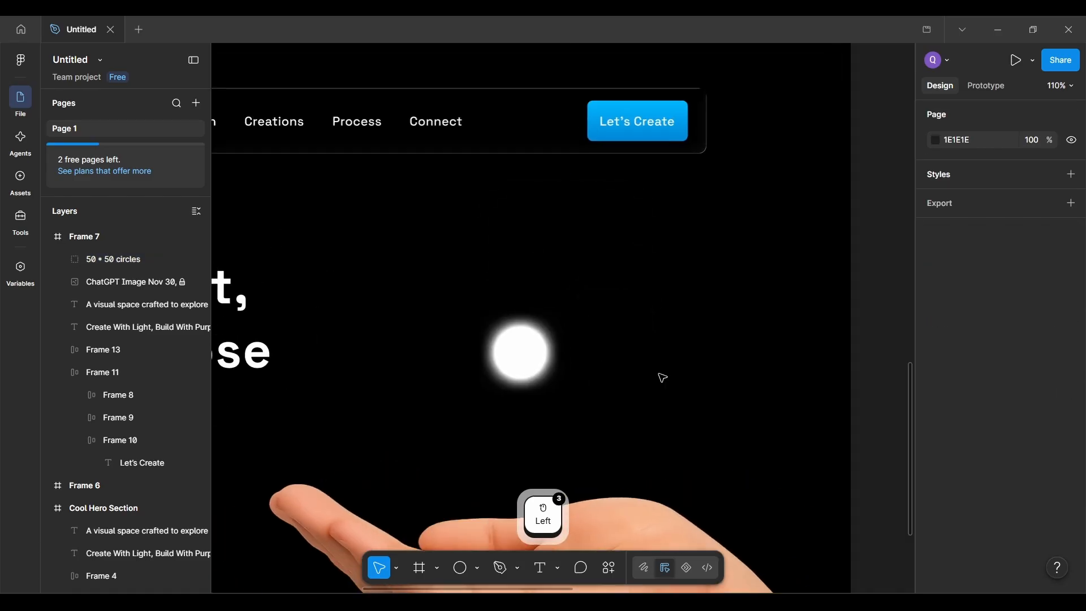
pyautogui.scroll(2, 656, 376)
pyautogui.hscroll(1, 648, 374)
pyautogui.scroll(1, 647, 374)
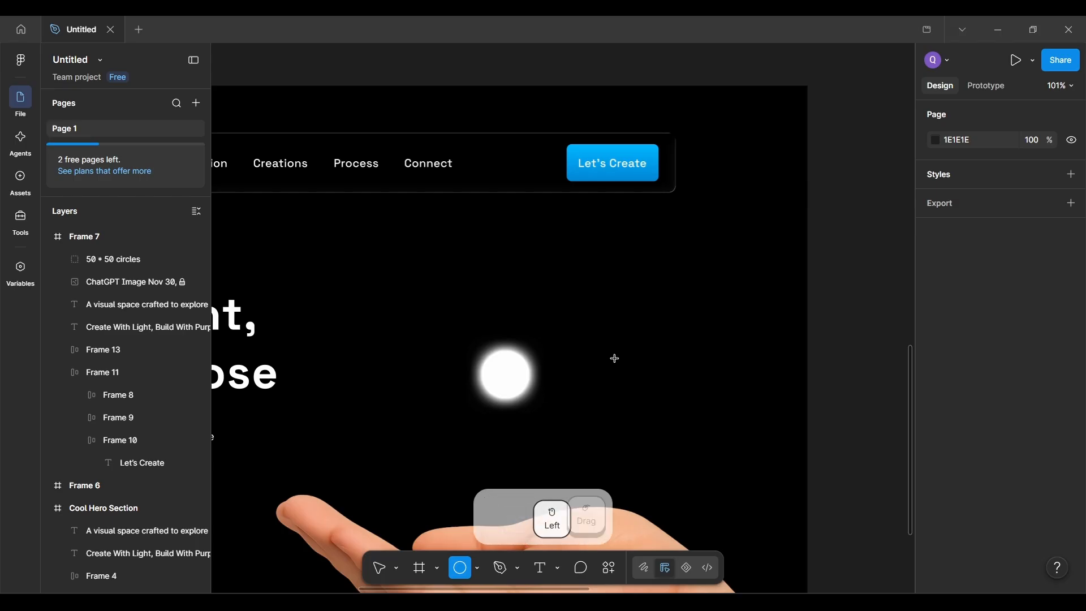
pyautogui.moveTo(592, 322); pyautogui.dragTo(676, 414)
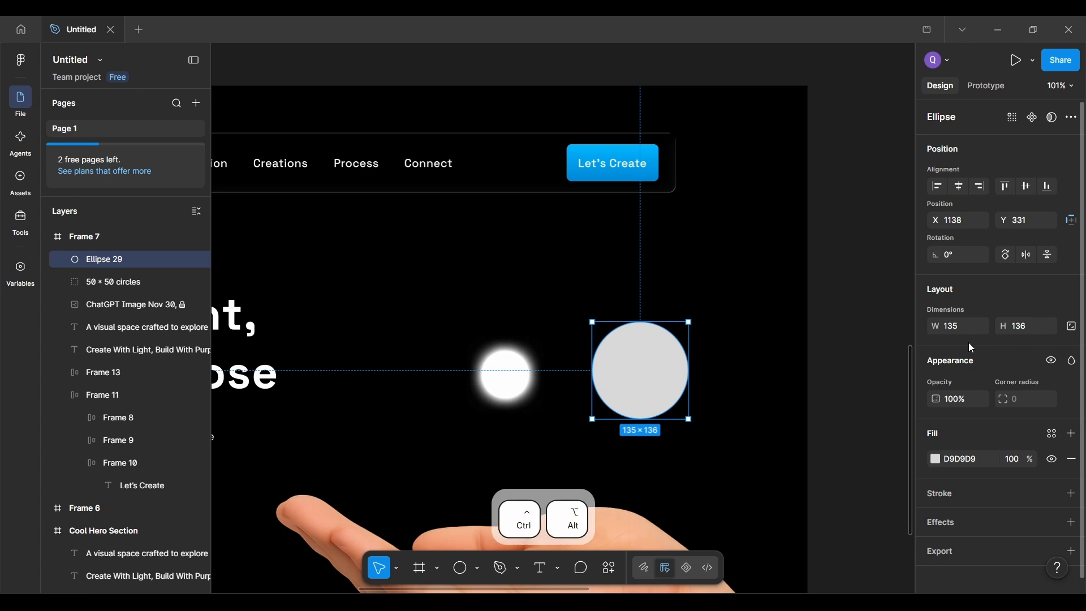
# Step: Set the new grey circle's width and height to 100
pyautogui.hotkey('ctrl', 'alt', 'F4')
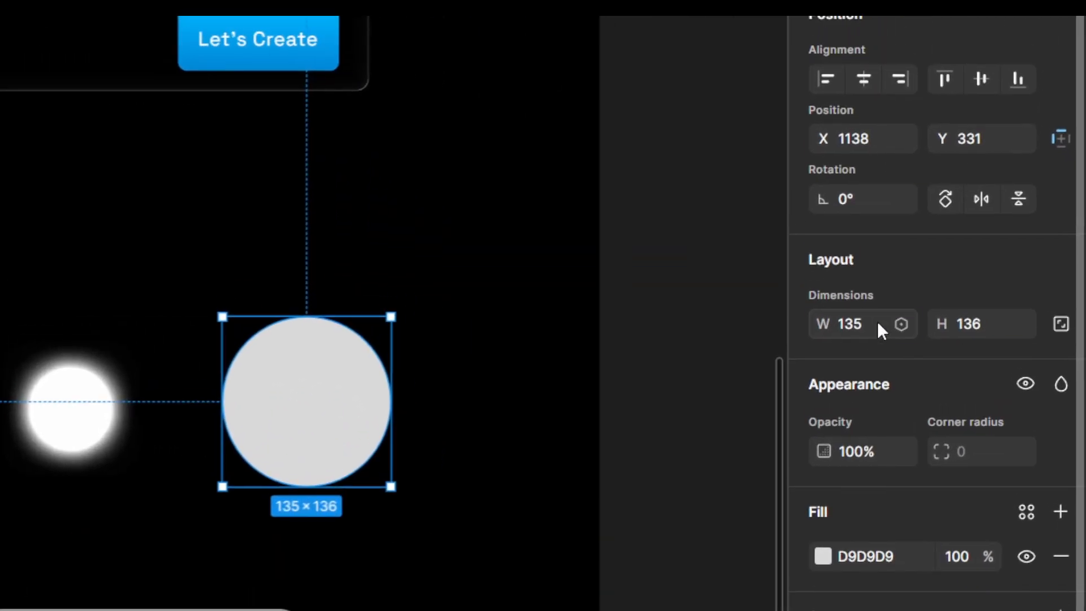
pyautogui.click(877, 321)
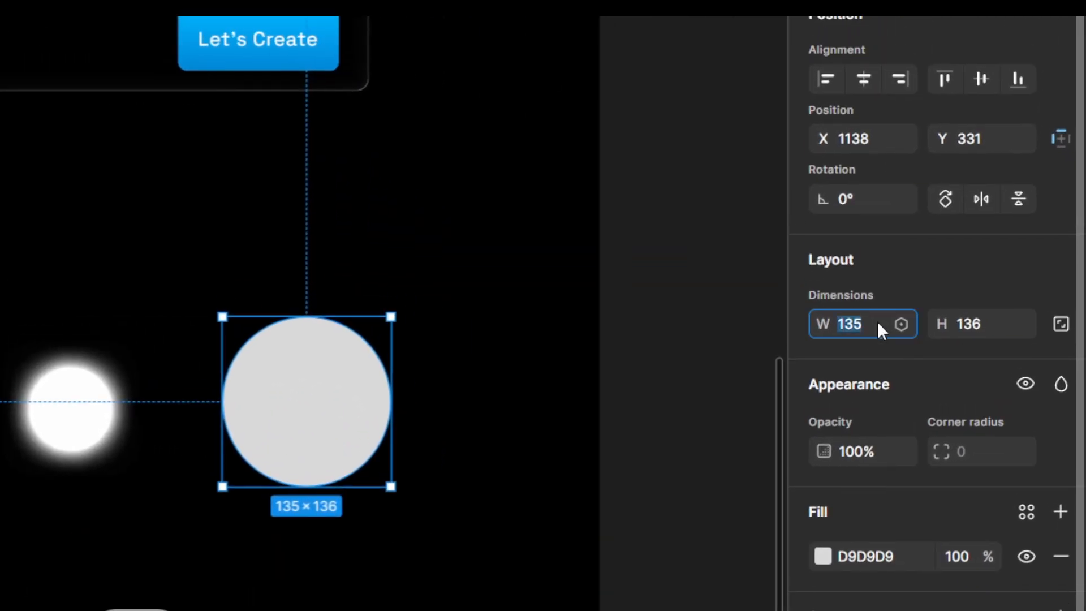
pyautogui.write('100')
pyautogui.press('Return')
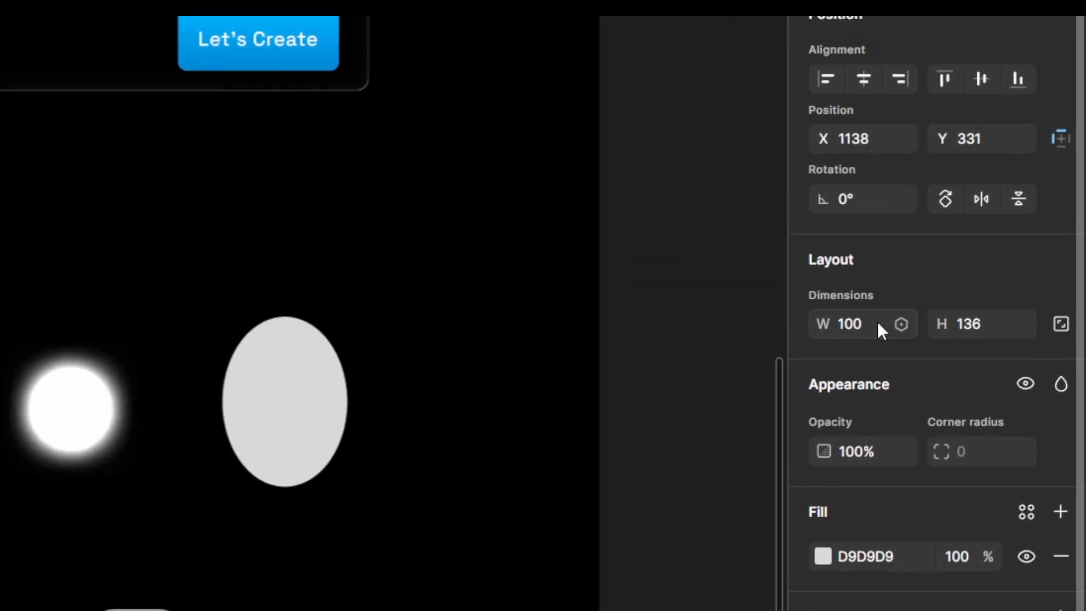
pyautogui.click(990, 322)
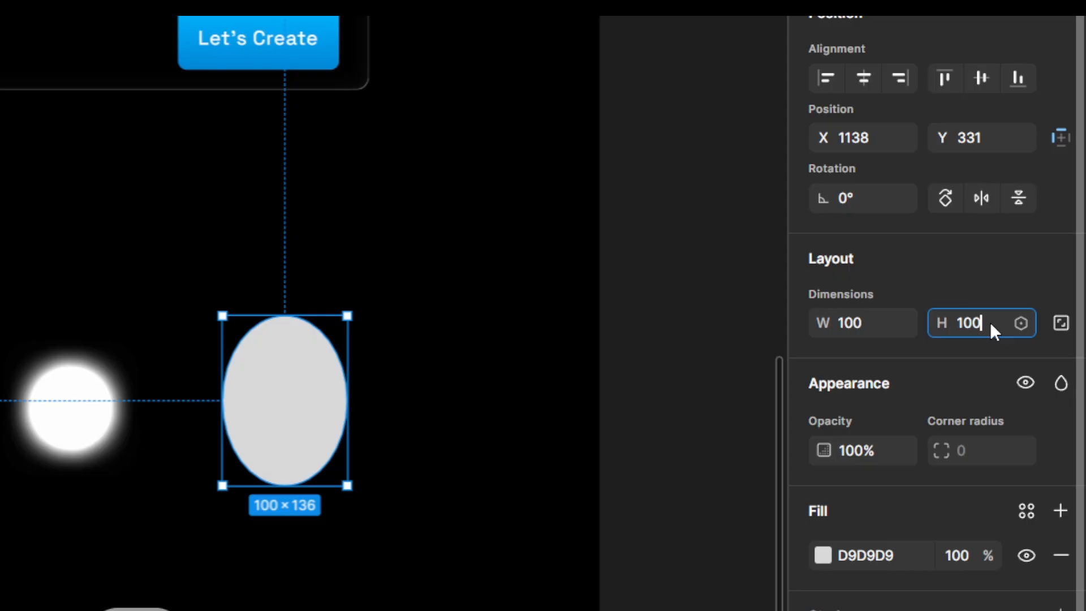
pyautogui.press('Return')
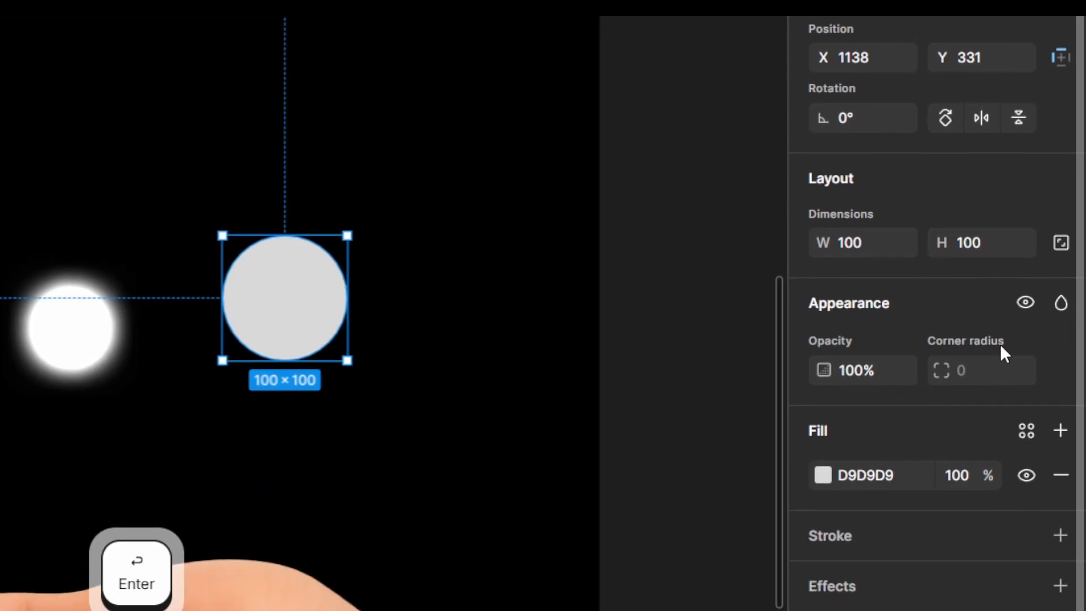
# Step: Set the 100 × 100 circle's blend mode to Plus lighter
pyautogui.click(1060, 308)
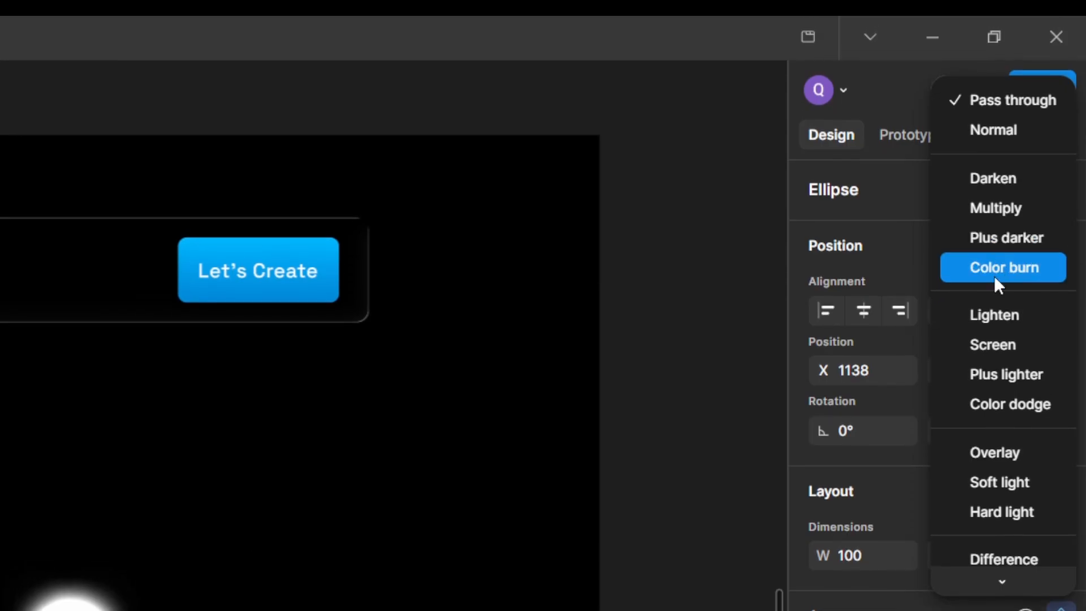
pyautogui.click(1002, 377)
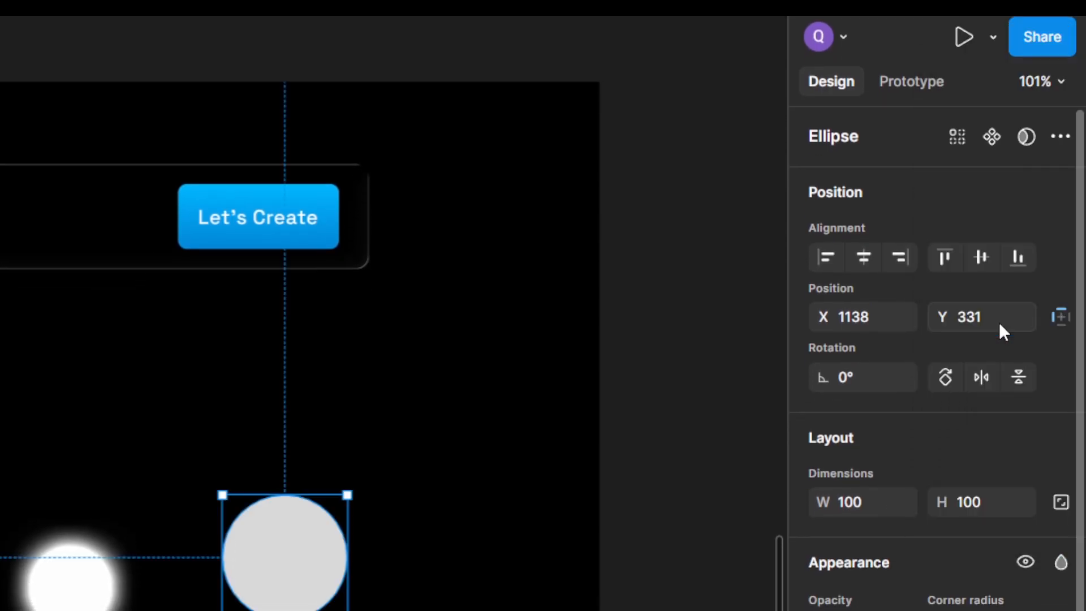
pyautogui.scroll(-2, 993, 412)
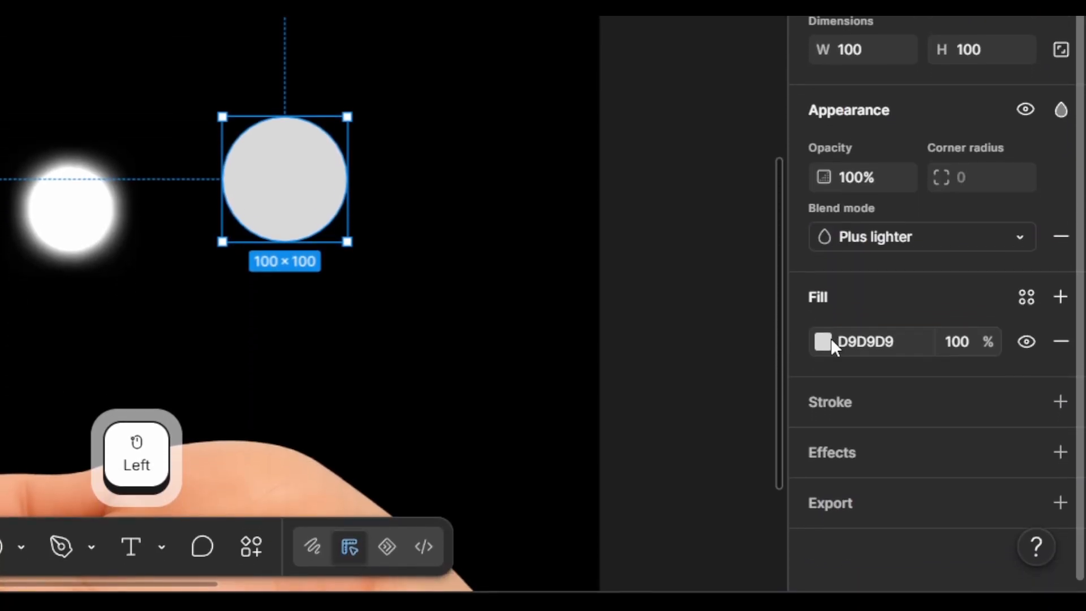
# Step: Change the 100 × 100 circle's solid fill to a radial gradient
pyautogui.click(823, 341)
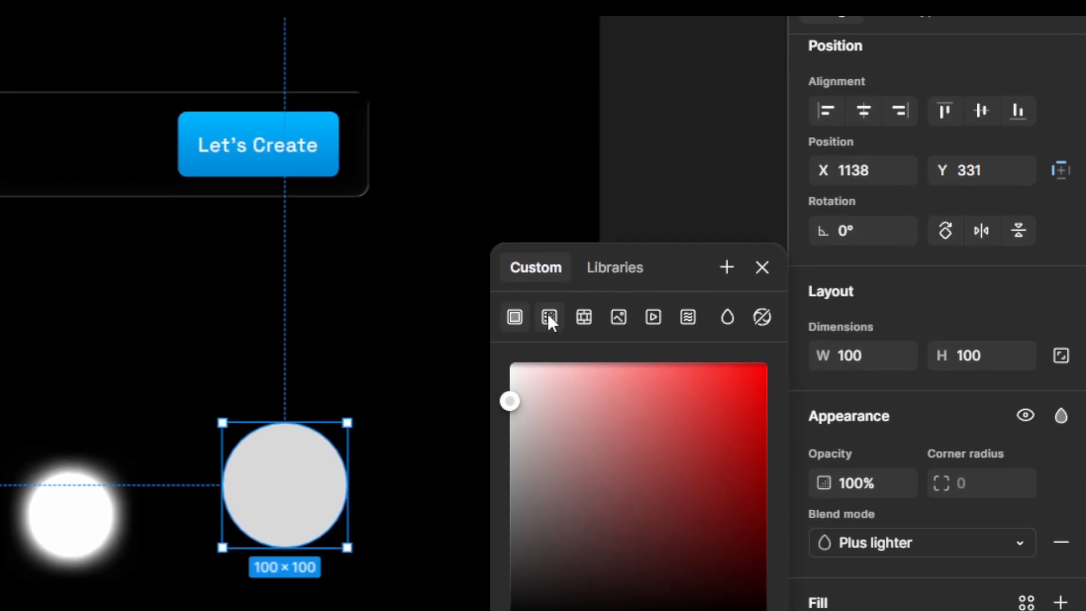
pyautogui.click(547, 318)
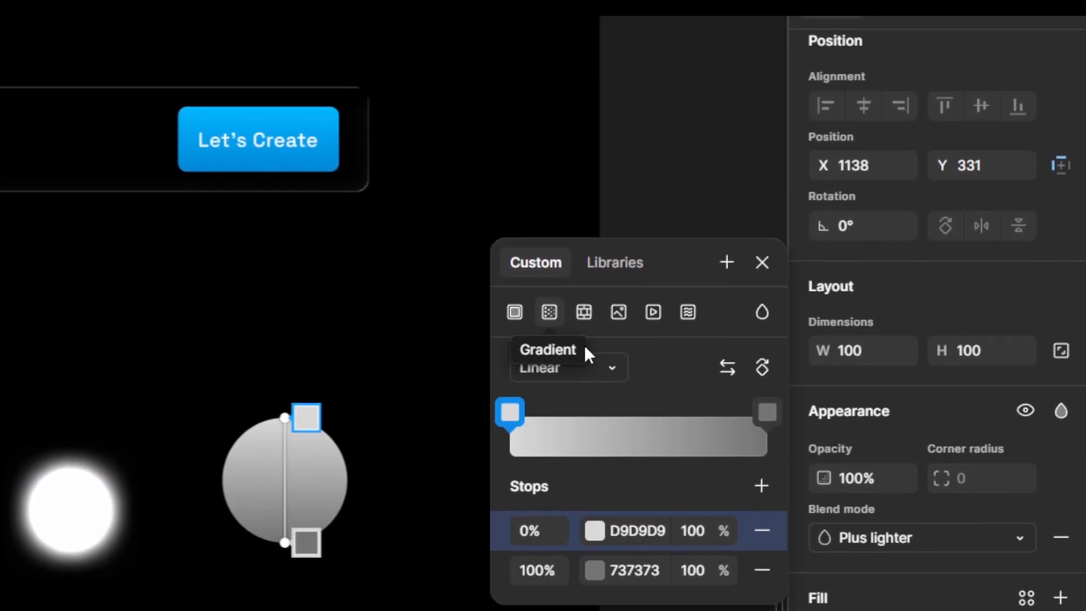
pyautogui.click(608, 377)
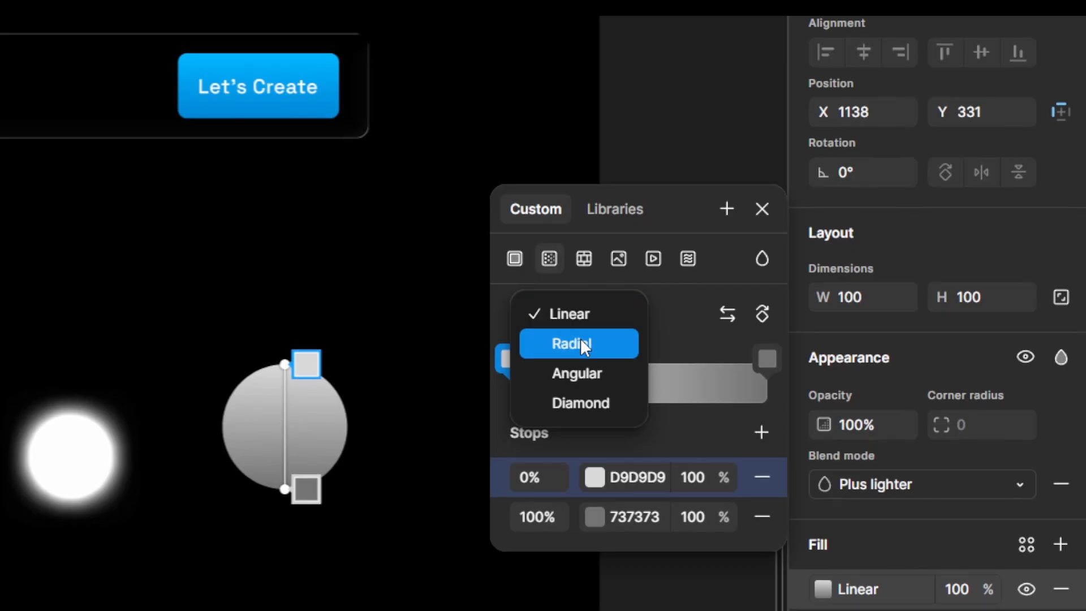
pyautogui.click(585, 355)
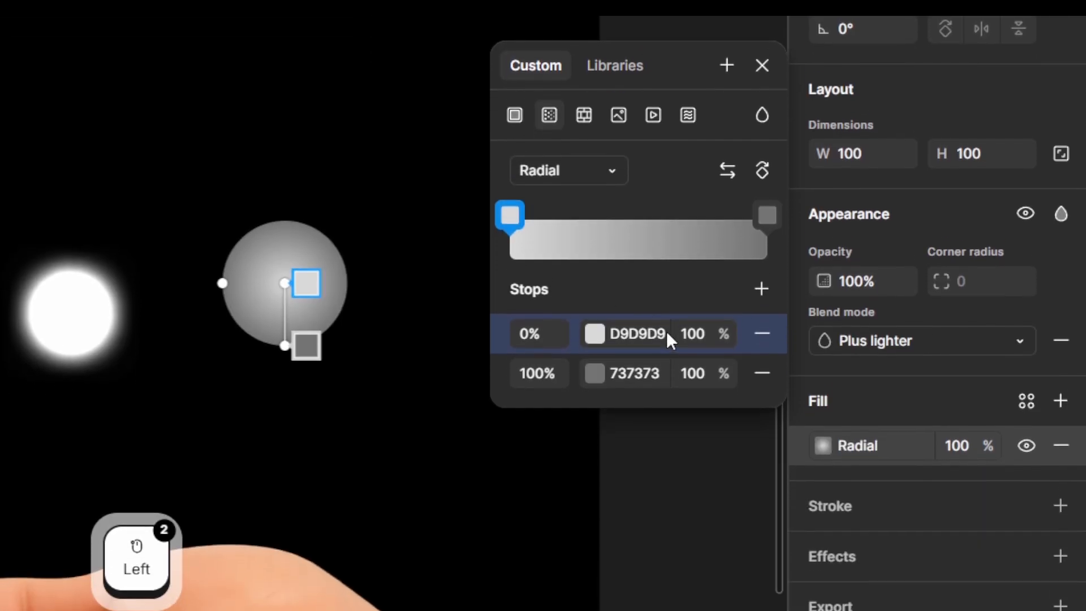
# Step: Color the radial gradient's 0% stop FFFFFF and its 100% stop D9D9D9
pyautogui.click(671, 453)
pyautogui.click(670, 326)
pyautogui.write('FFFFFF')
pyautogui.press('Return')
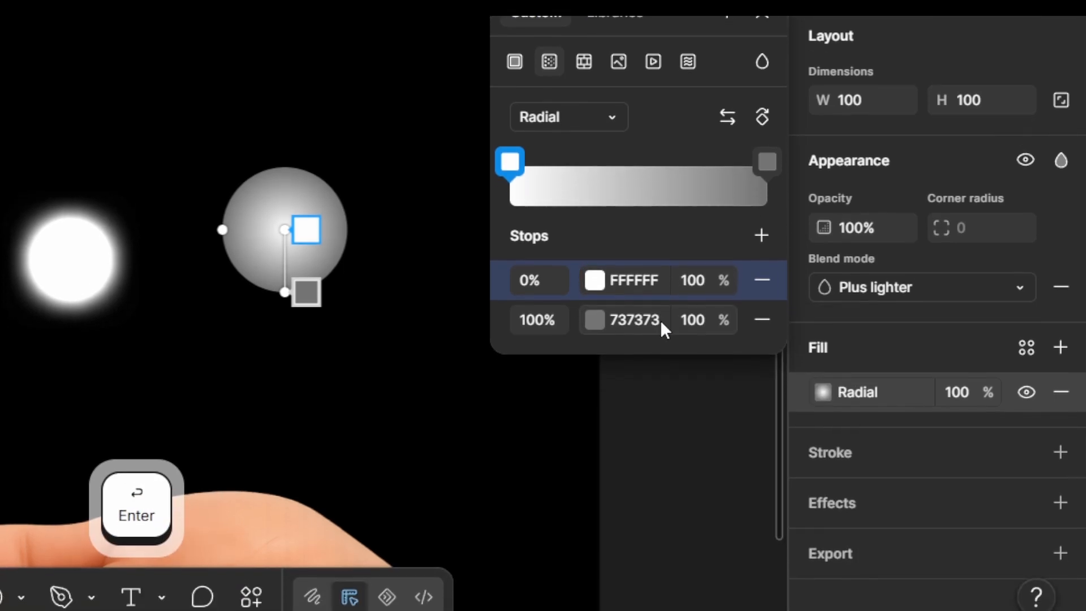
pyautogui.doubleClick(662, 363)
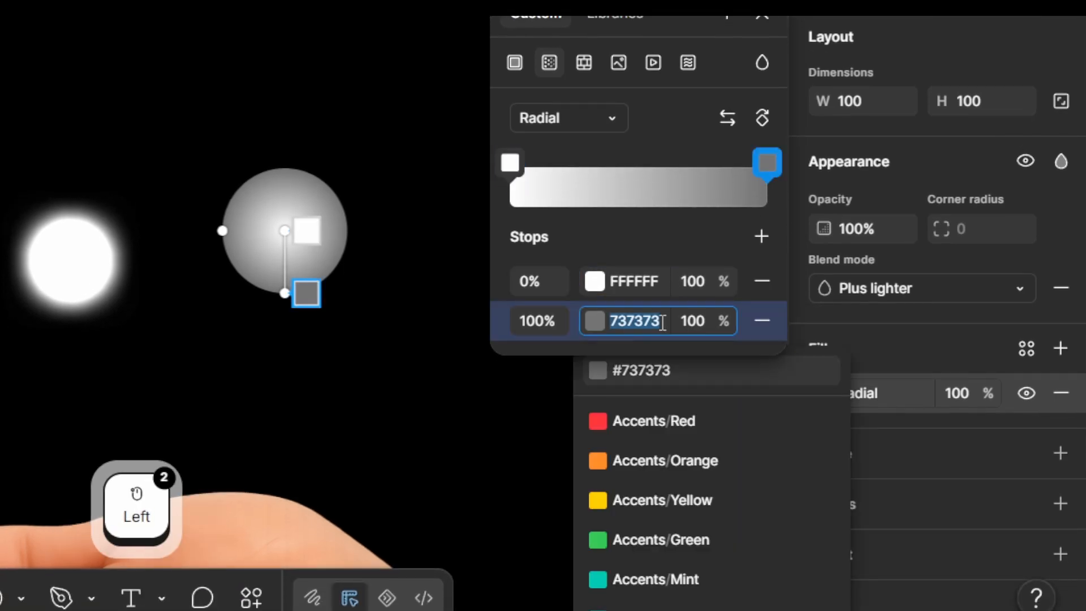
pyautogui.write('d9')
pyautogui.press('Return')
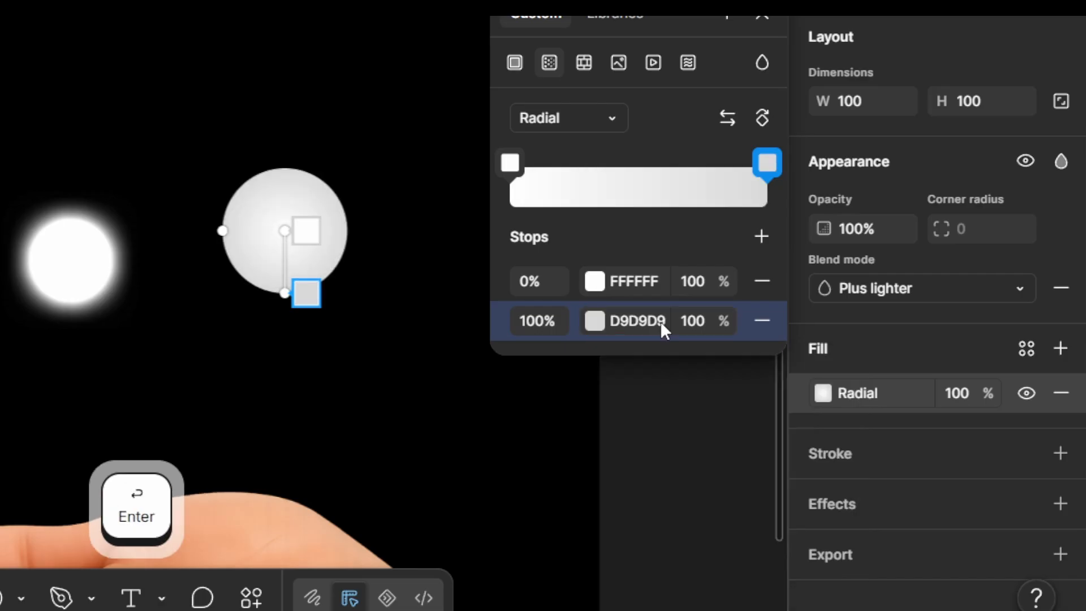
# Step: Set the opacity of the gradient's outer D9D9D9 stop to 90% and close the fill settings
pyautogui.doubleClick(708, 321)
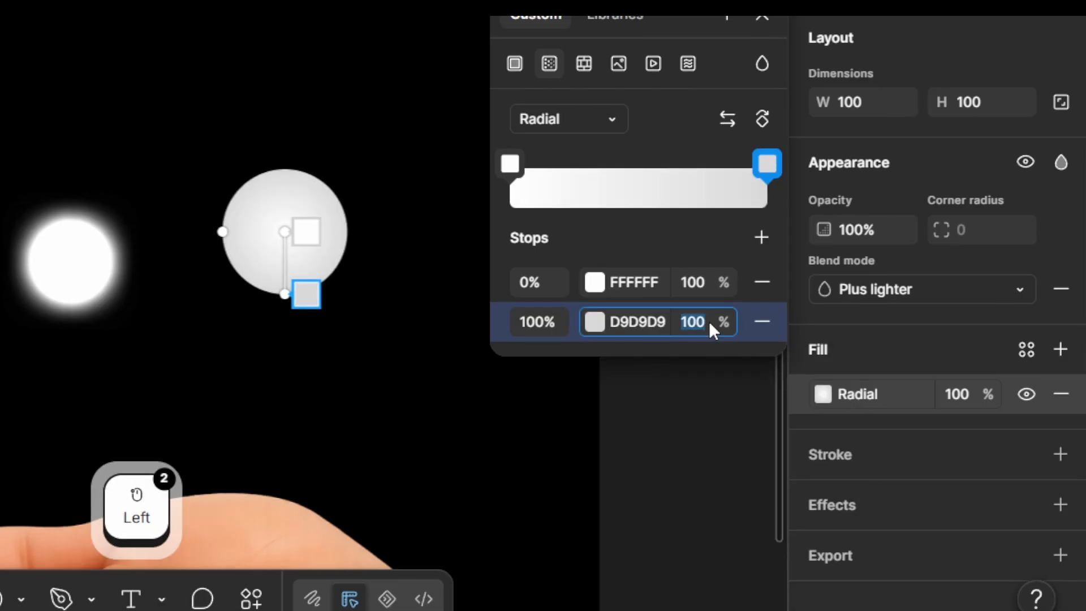
pyautogui.write('90')
pyautogui.press('Return')
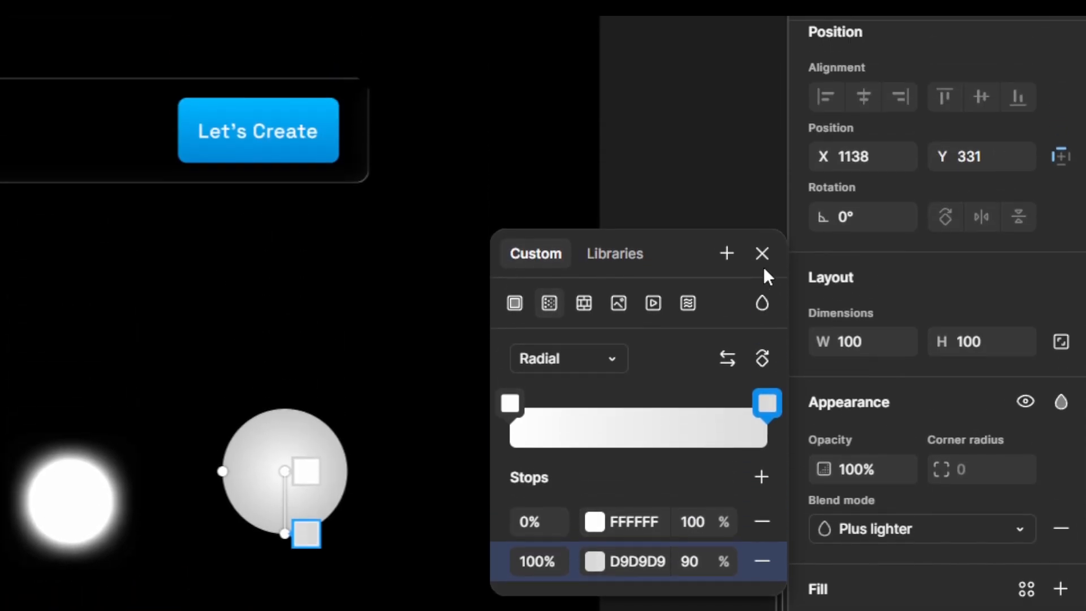
pyautogui.click(762, 13)
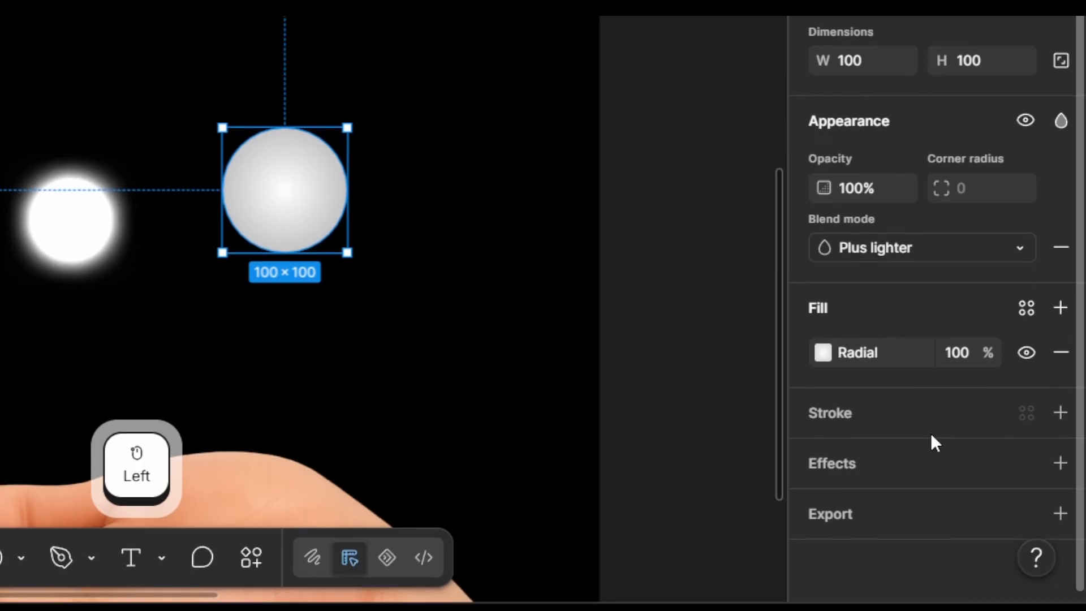
# Step: Add a uniform layer blur of 50 to the 100 × 100 circle, close the blur settings and deselect the circle
pyautogui.click(945, 434)
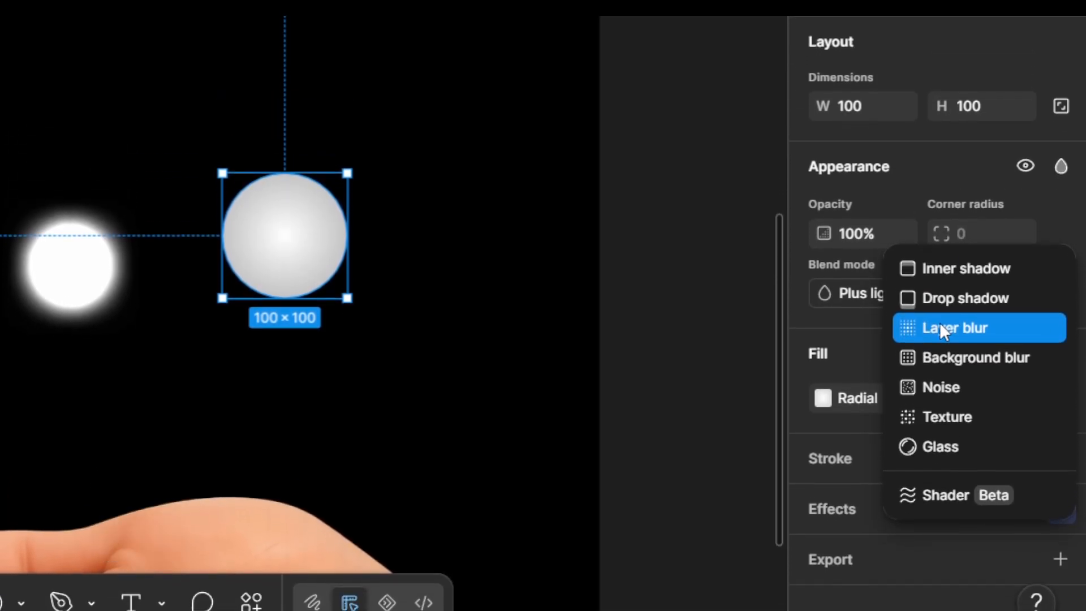
pyautogui.click(940, 328)
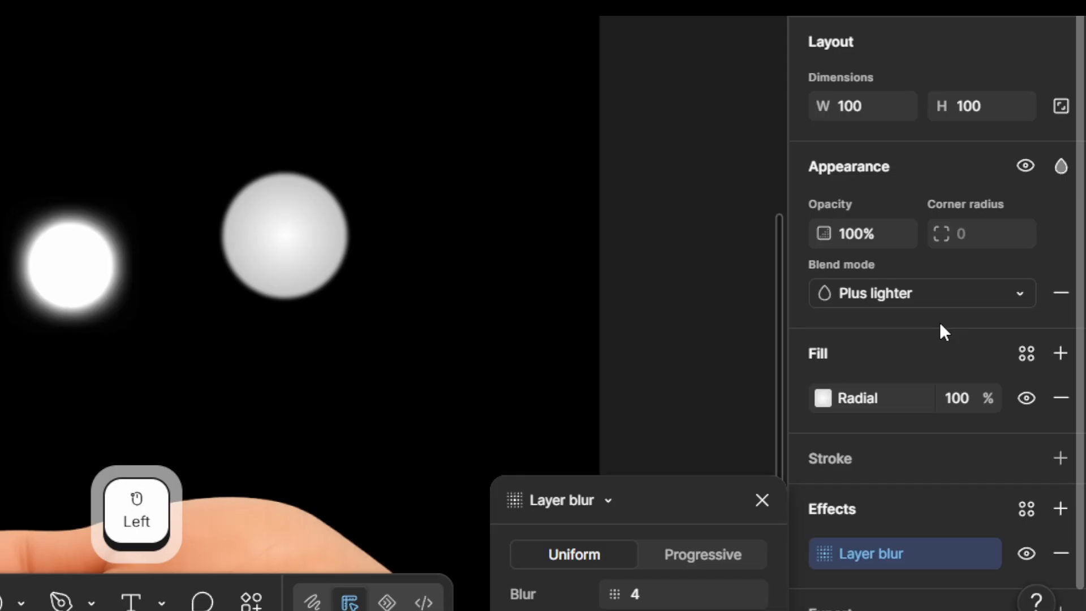
pyautogui.click(659, 587)
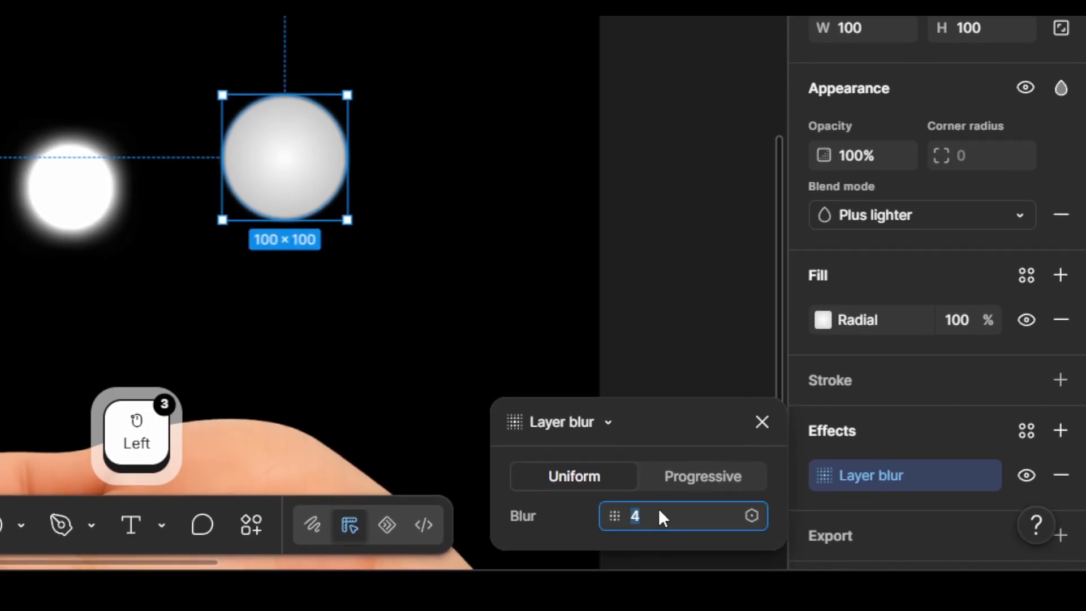
pyautogui.write('50')
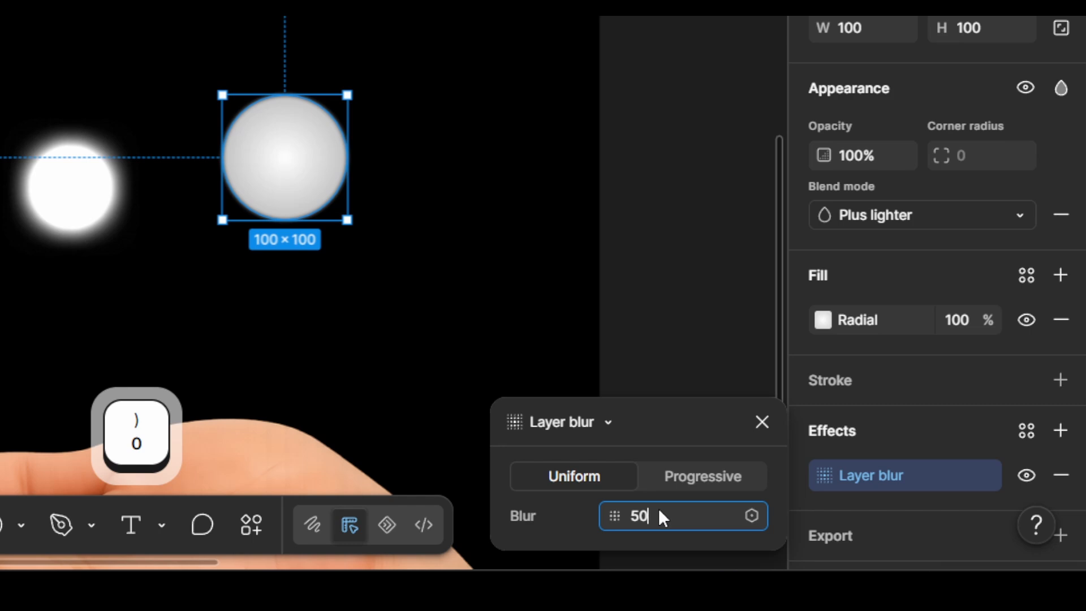
pyautogui.press('Return')
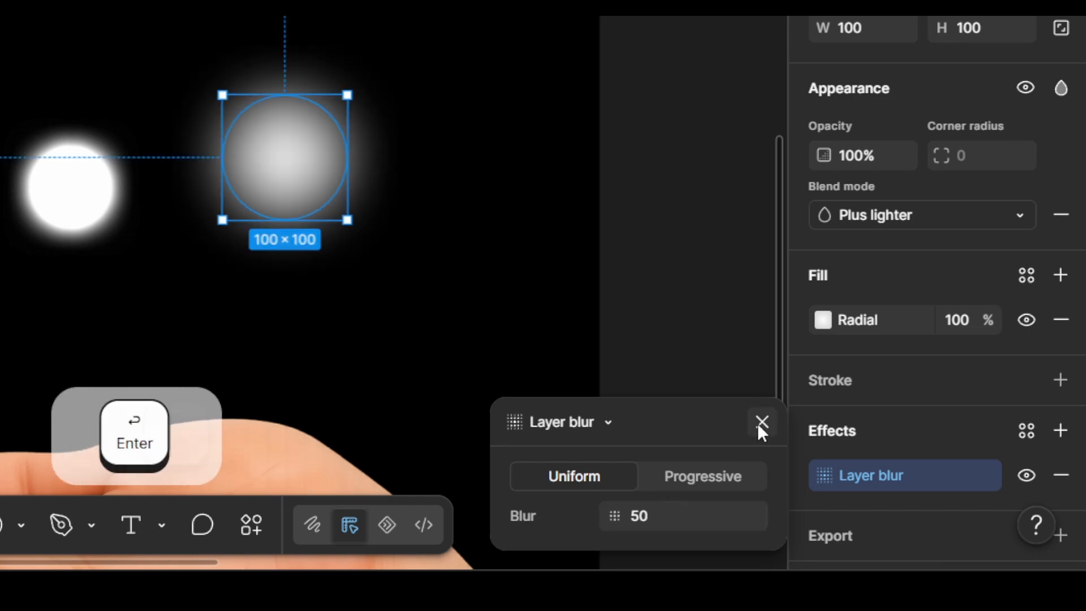
pyautogui.click(761, 421)
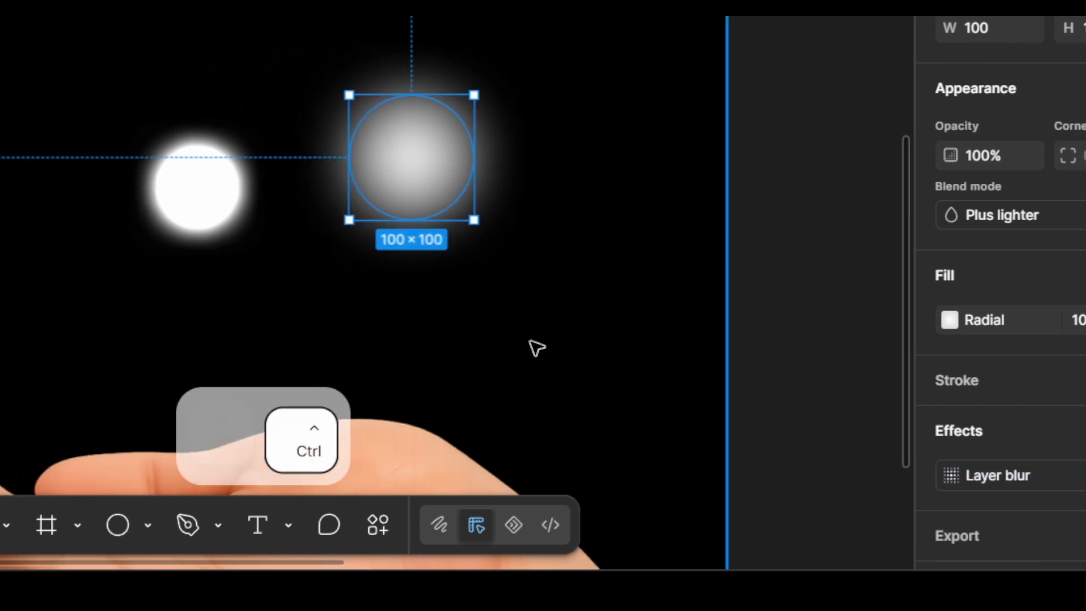
pyautogui.hotkey('ctrl', 'alt', 'F4')
pyautogui.click(500, 205)
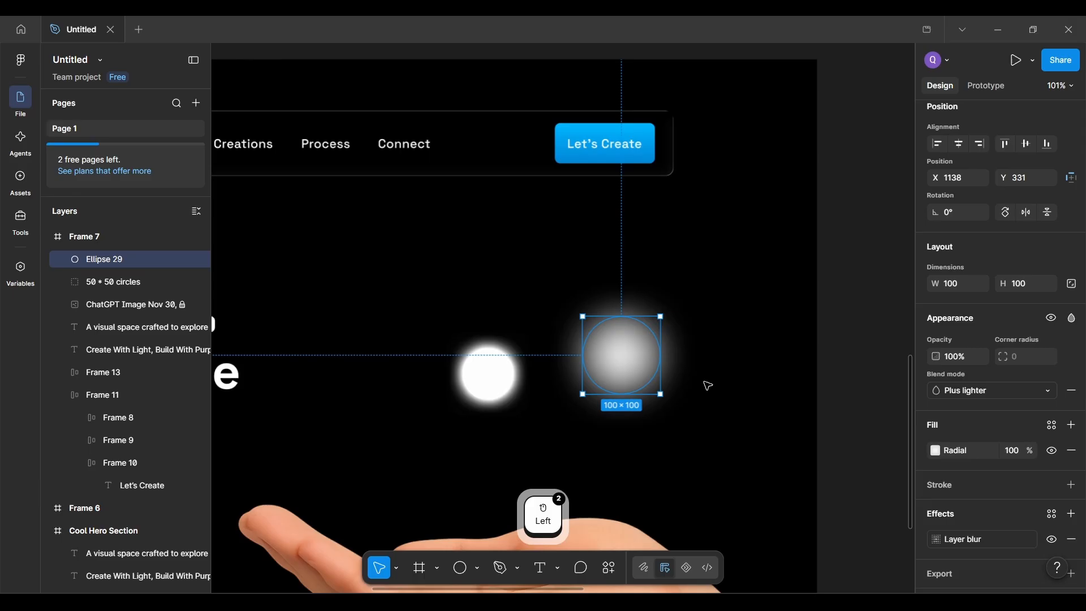
pyautogui.scroll(5, 707, 385)
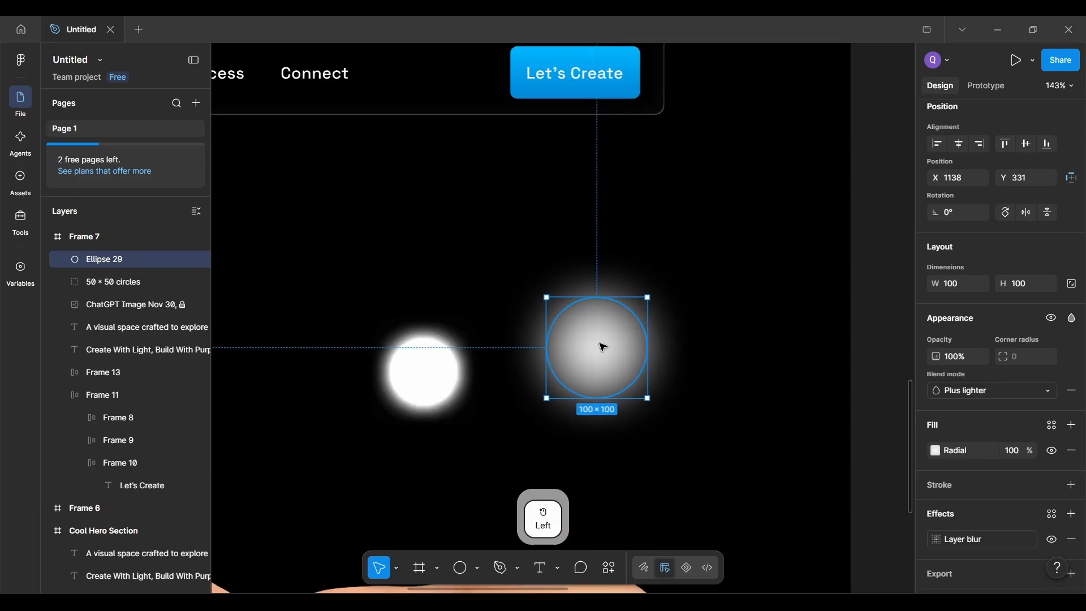
pyautogui.click(652, 441)
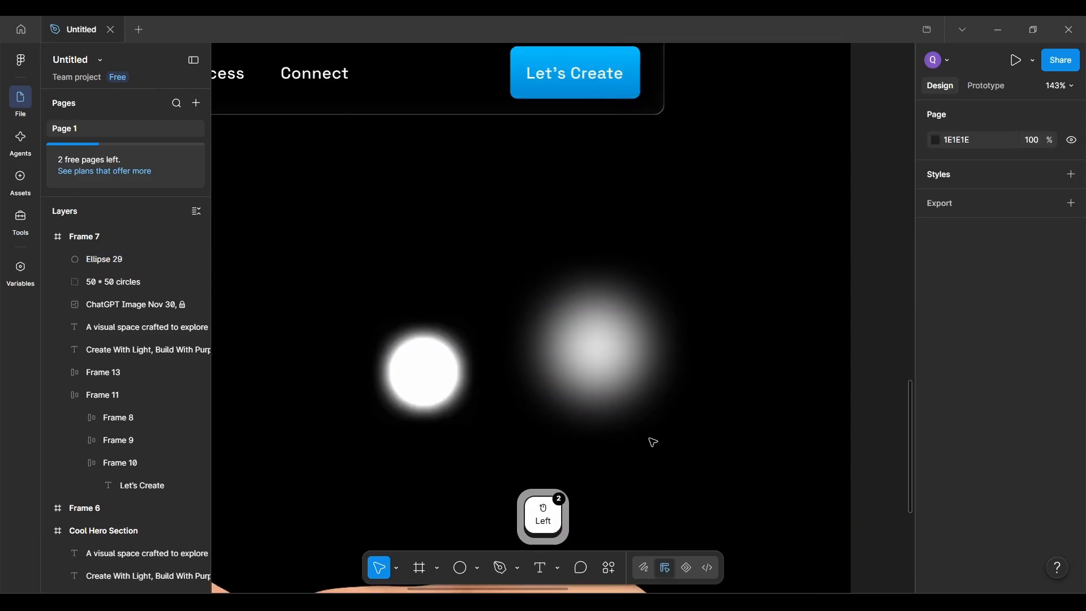
# Step: Duplicate the blurred 100 × 100 circle twice in place to intensify its glow
pyautogui.click(607, 333)
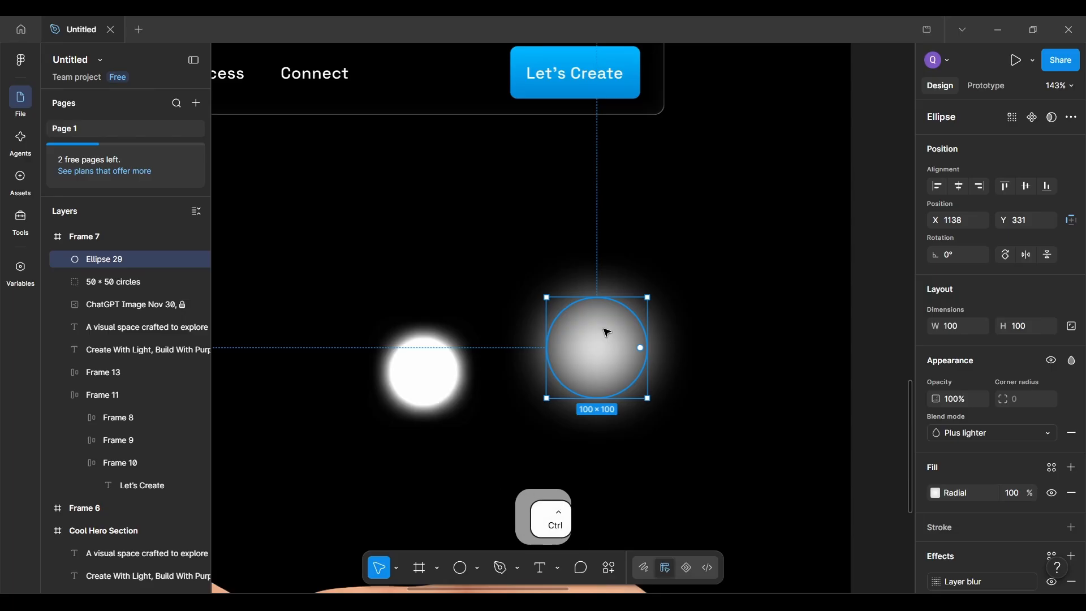
pyautogui.hotkey('ctrl', 'd')
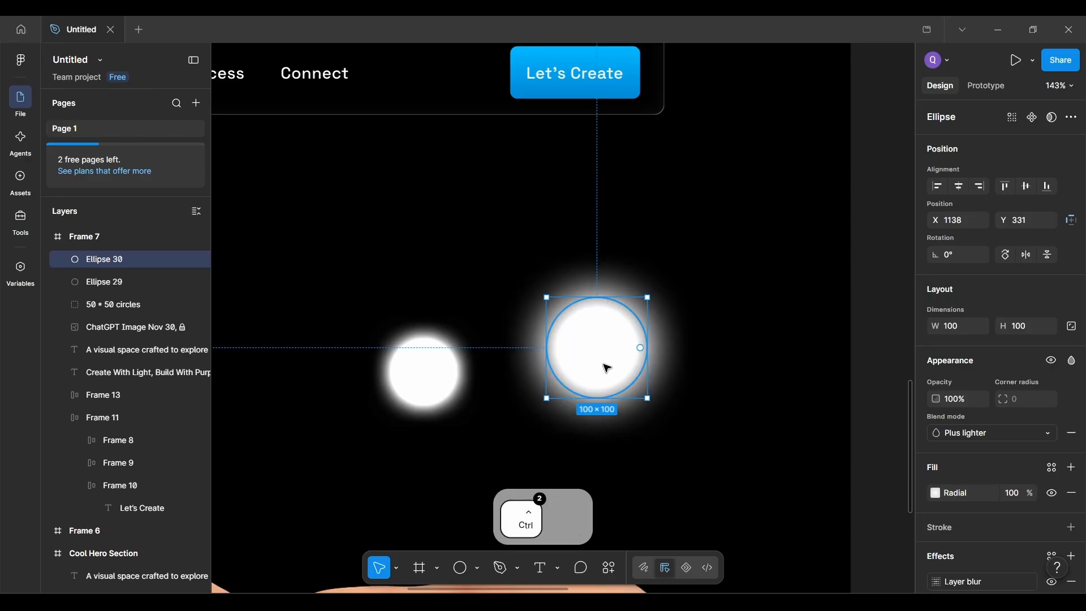
pyautogui.hotkey('ctrl', 'd')
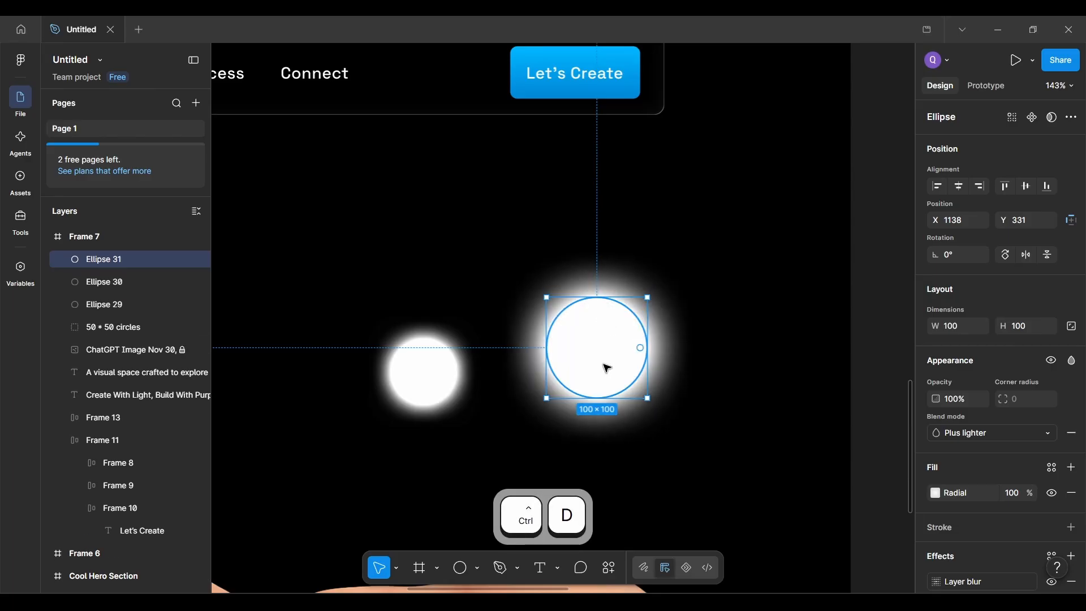
pyautogui.click(541, 417)
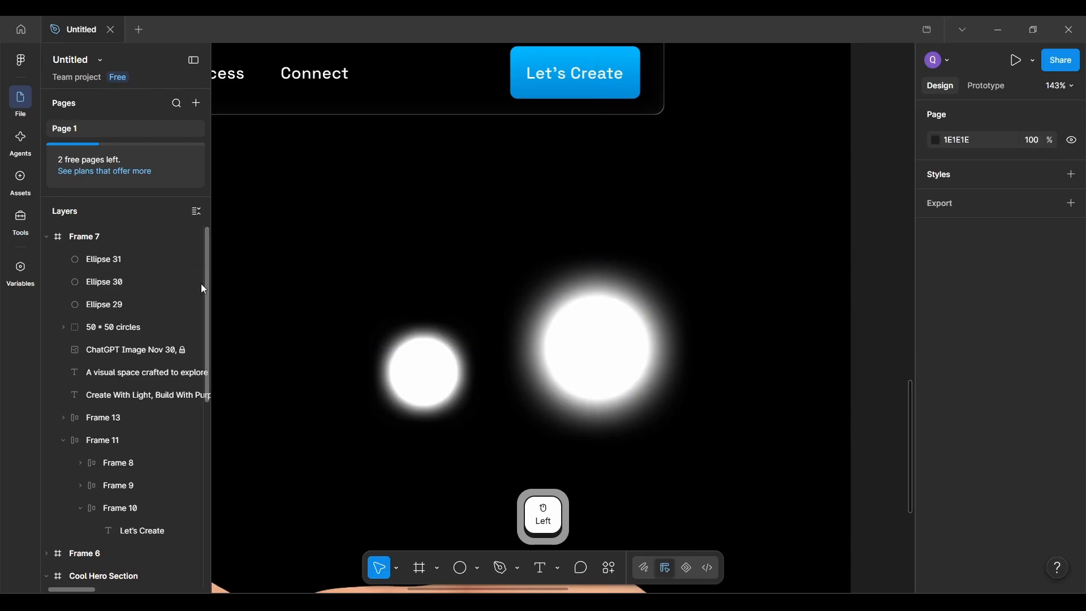
# Step: Group the three stacked 100 × 100 ellipses, Ellipse 29, Ellipse 30 and Ellipse 31
pyautogui.click(123, 258)
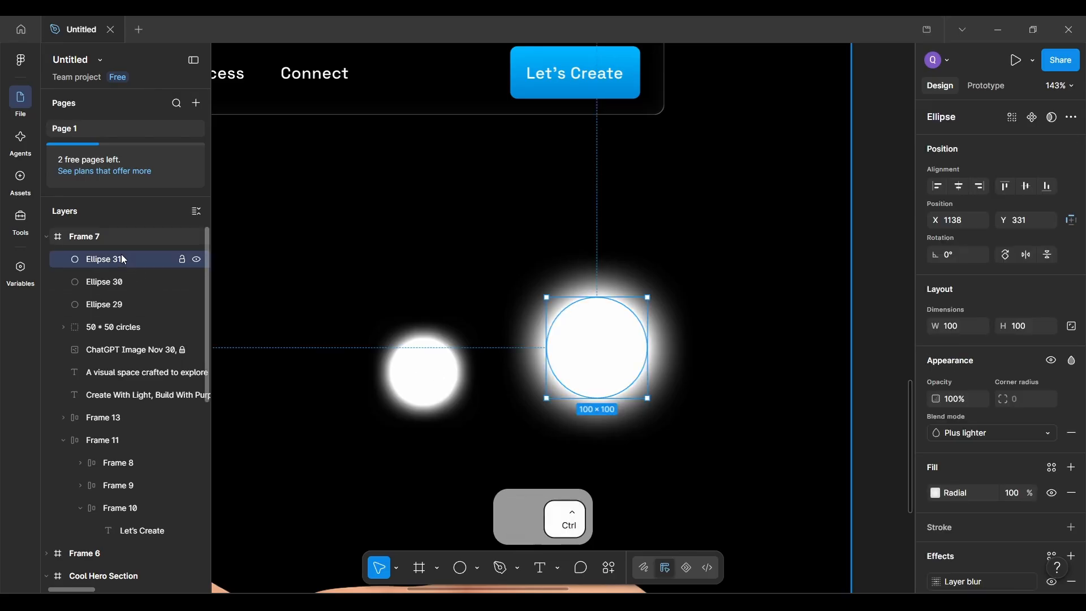
pyautogui.hotkey('ctrl', 'alt', 'F4')
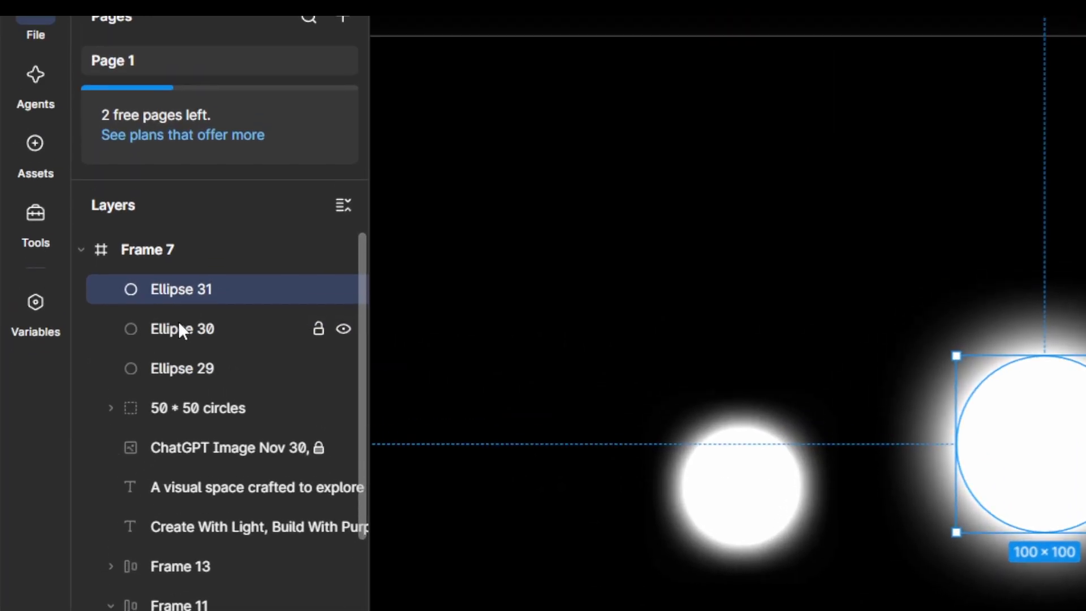
pyautogui.keyDown('shift'); pyautogui.click(167, 355); pyautogui.keyUp('shift')
pyautogui.keyDown('shift'); pyautogui.click(174, 339); pyautogui.keyUp('shift')
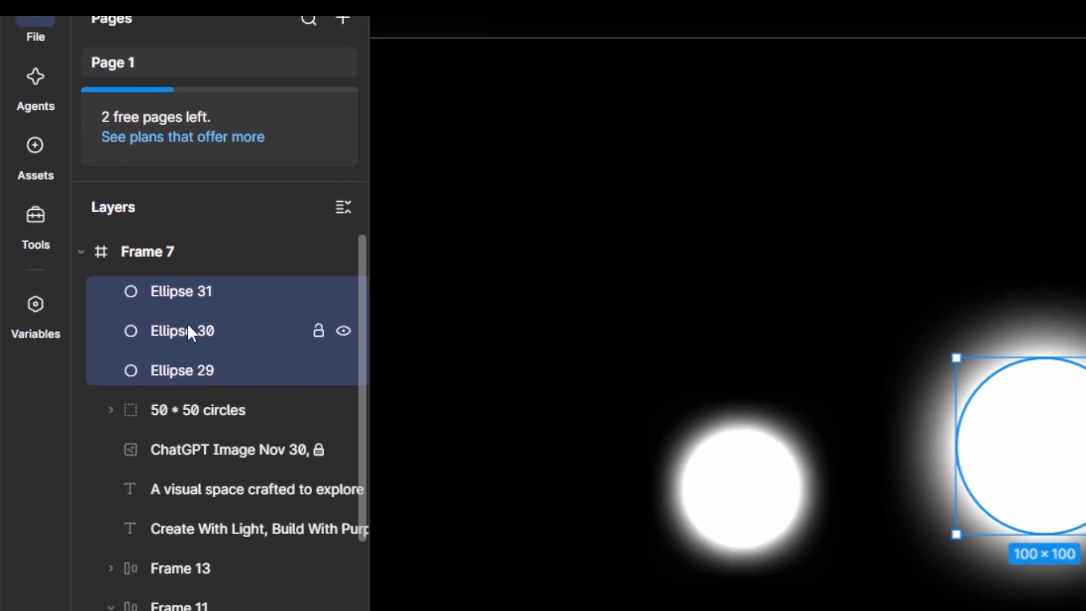
pyautogui.hotkey('ctrl', 'g')
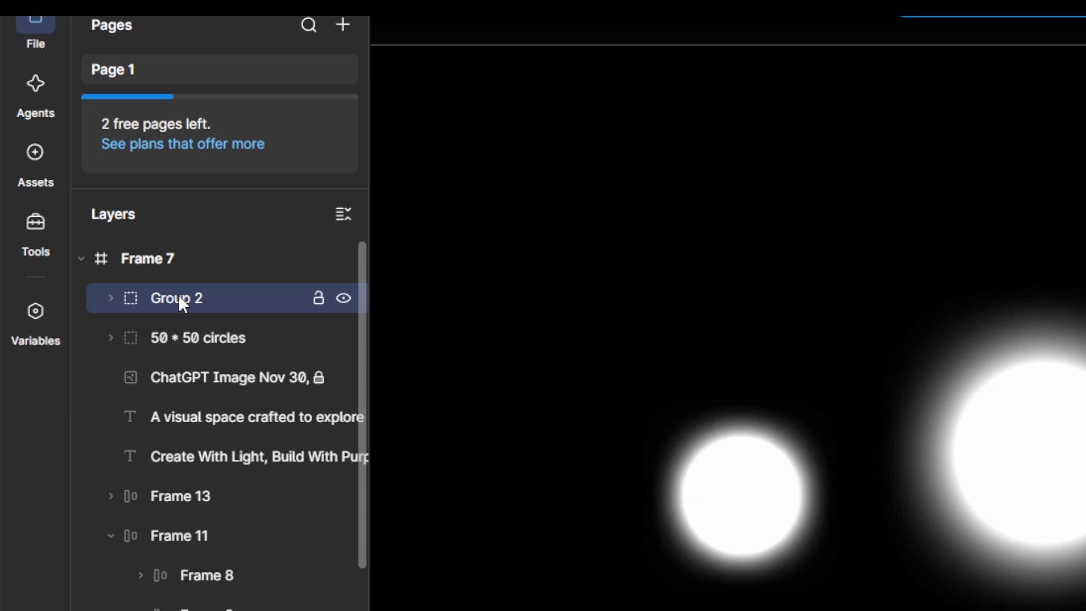
# Step: Rename the new circle group as "100 * 100 circles"
pyautogui.doubleClick(221, 320)
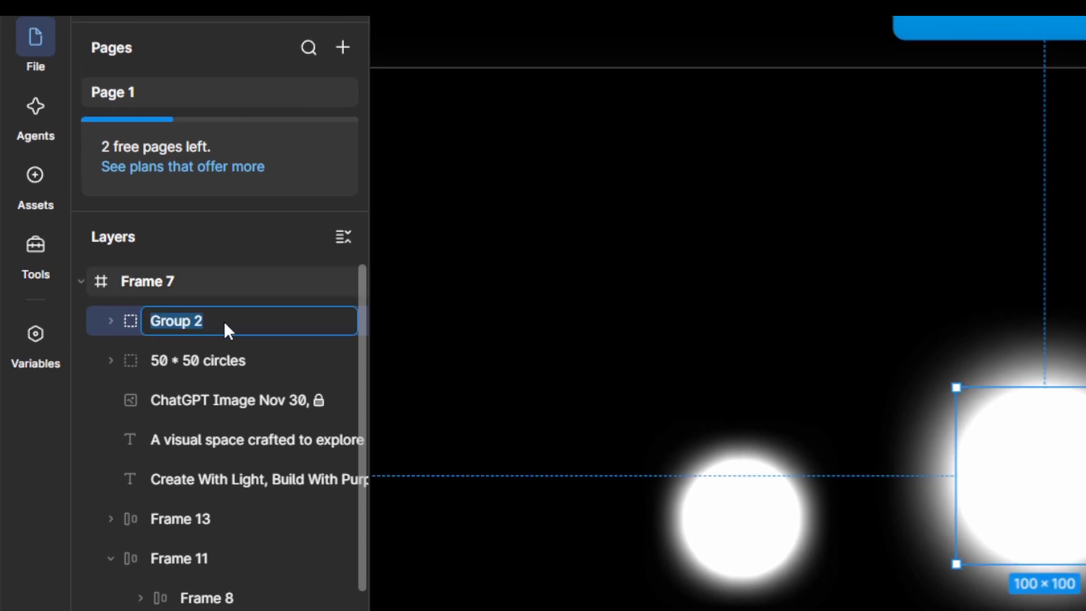
pyautogui.write('100')
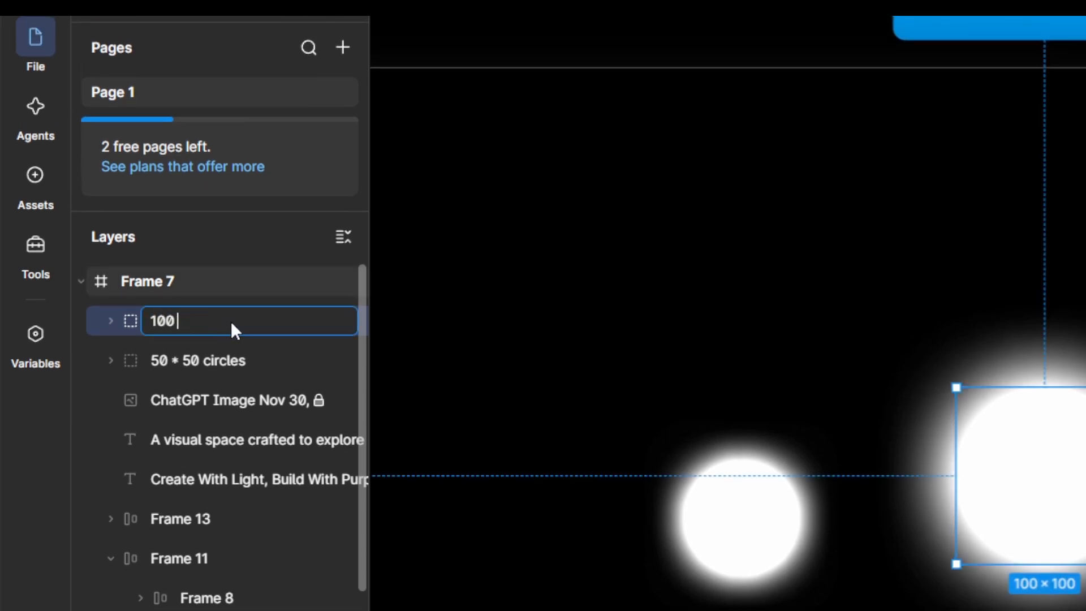
pyautogui.write(' * 100 circles')
pyautogui.press('Return')
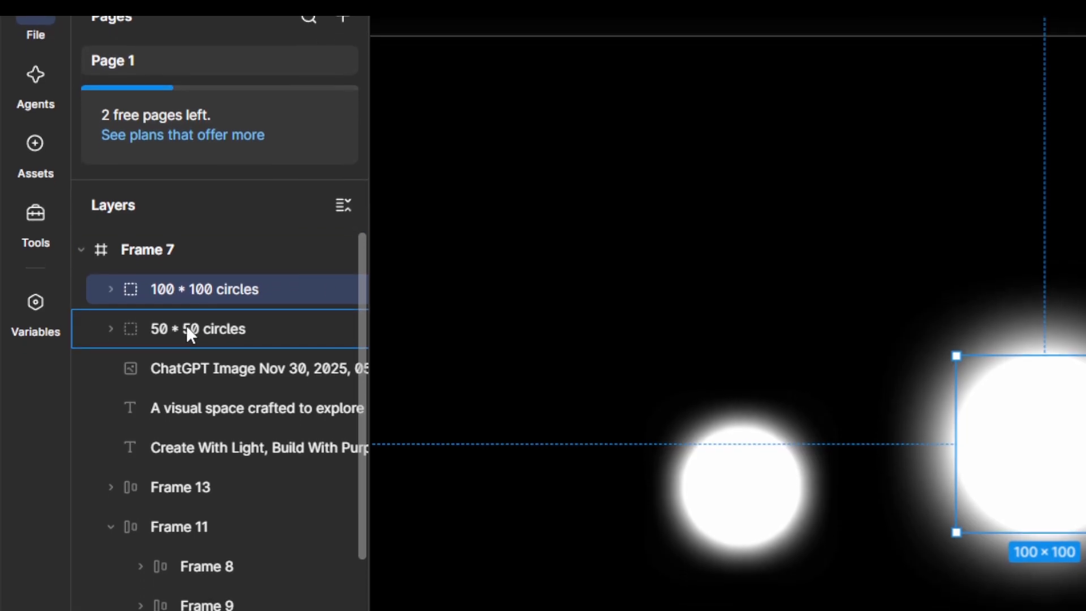
# Step: Move the "100 * 100 circles" group below "50 * 50 circles" in the layer order of Frame 7
pyautogui.moveTo(187, 343); pyautogui.dragTo(187, 360)
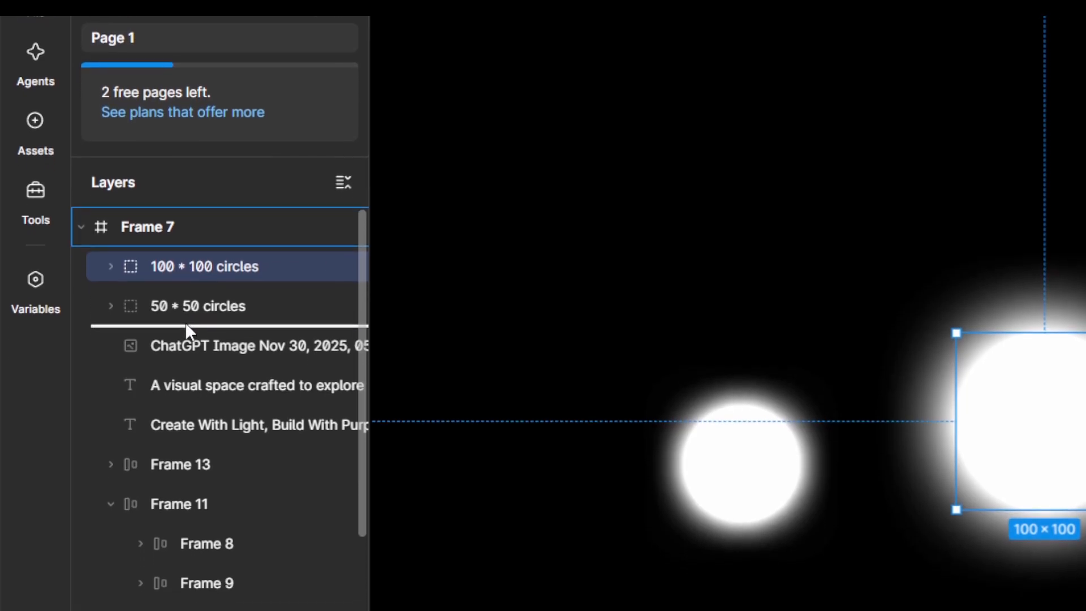
pyautogui.moveTo(185, 321); pyautogui.dragTo(185, 322)
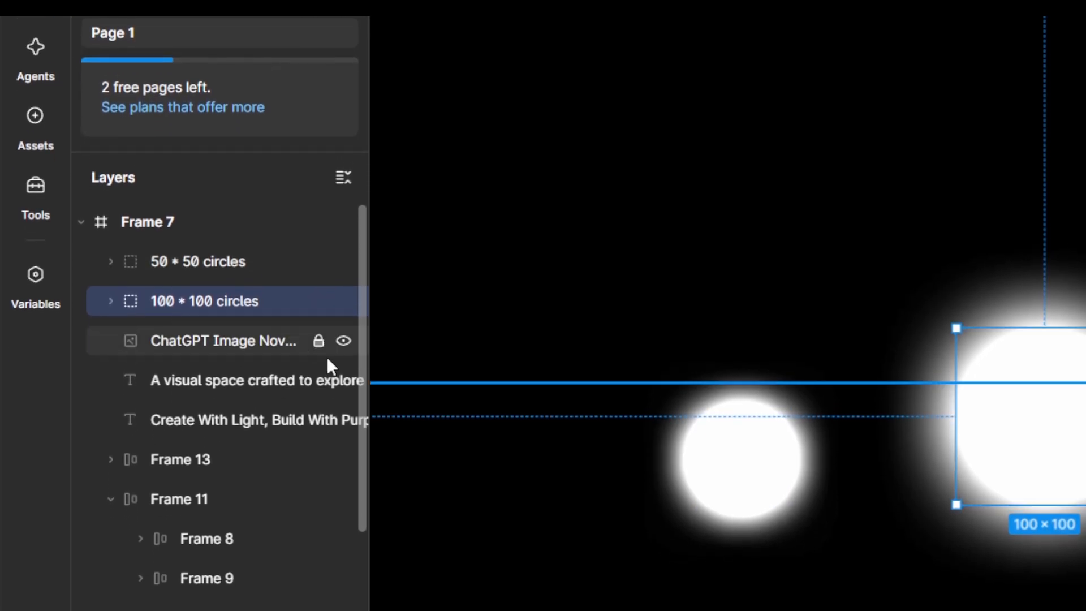
pyautogui.hotkey('ctrl', 'alt', 'F4')
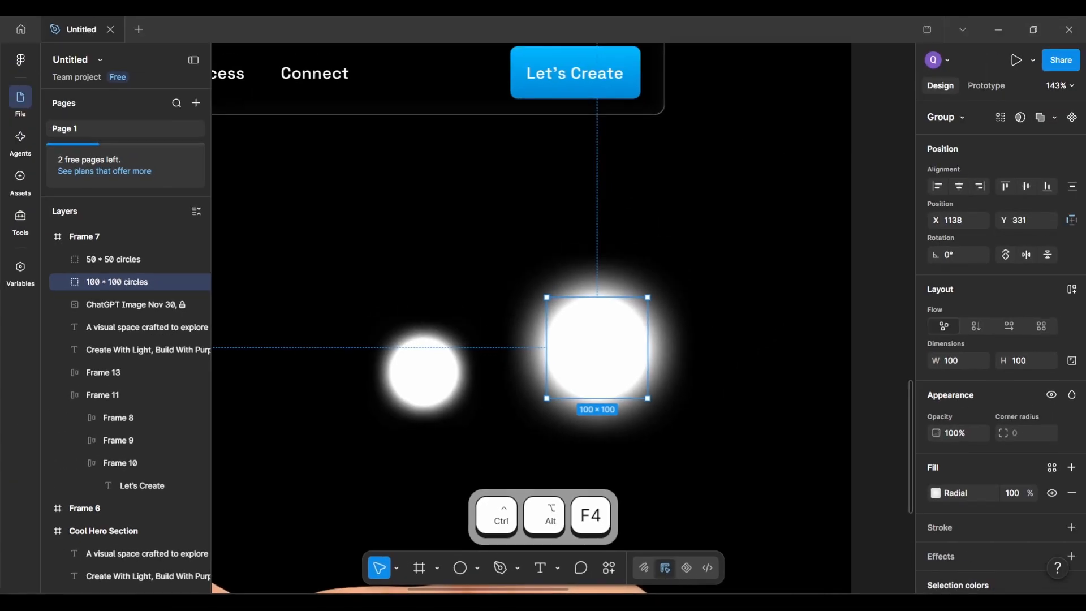
# Step: Center the "100 * 100 circles" group on the 50 × 50 circles above the palm, at X 966, Y 355
pyautogui.scroll(5, 677, 471)
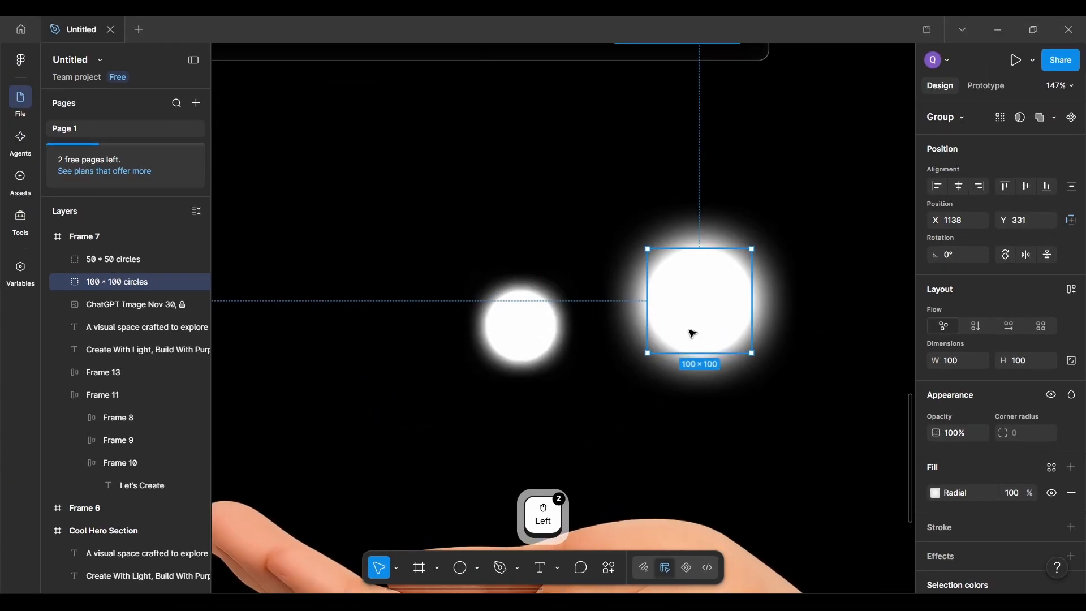
pyautogui.moveTo(717, 298); pyautogui.dragTo(539, 322)
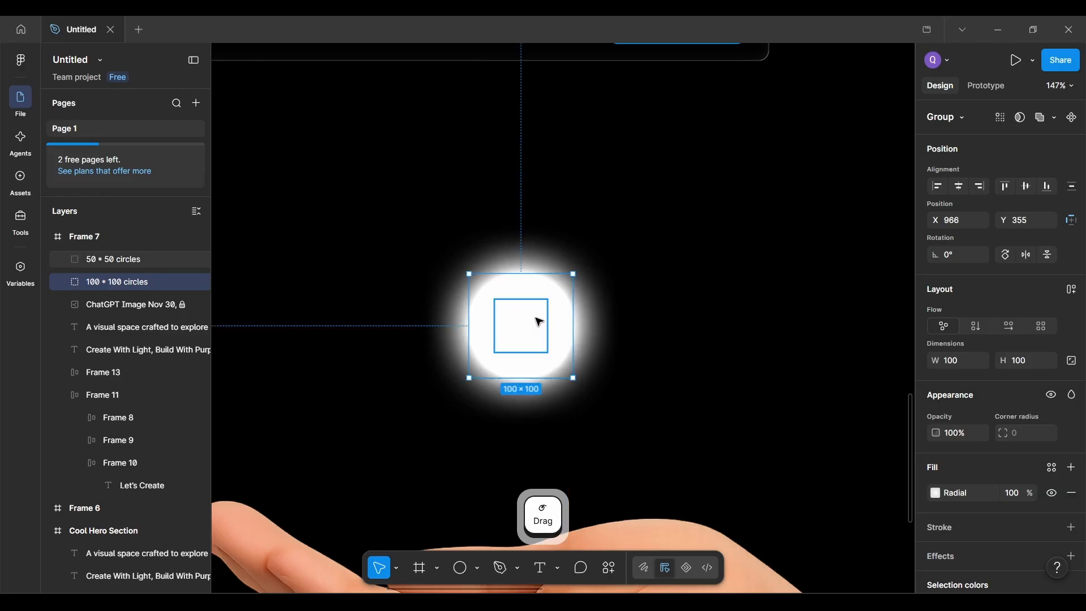
pyautogui.click(679, 369)
pyautogui.scroll(-5, 679, 369)
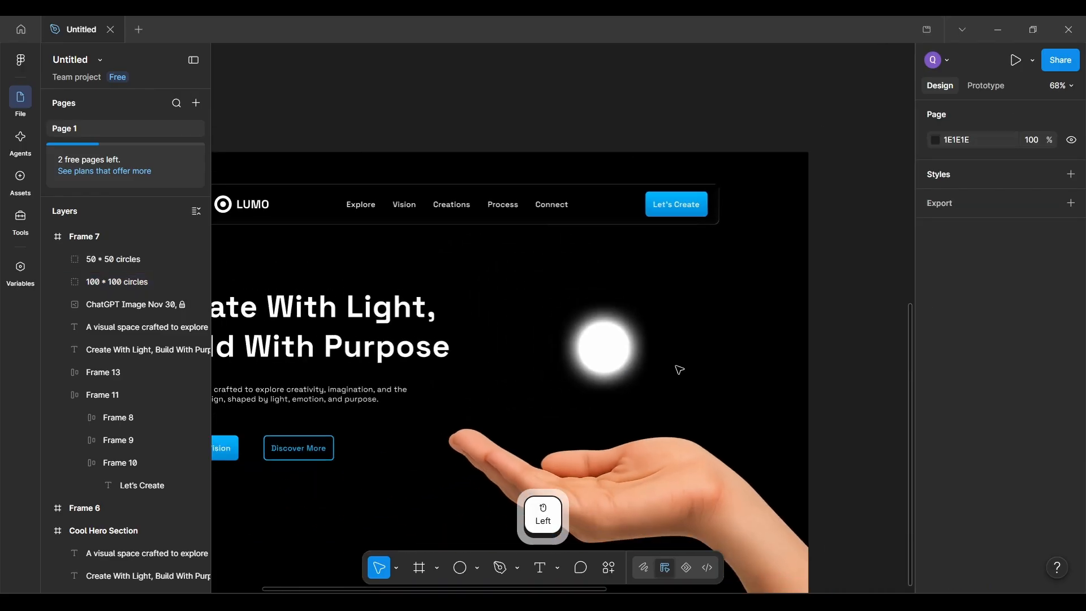
pyautogui.scroll(5, 679, 369)
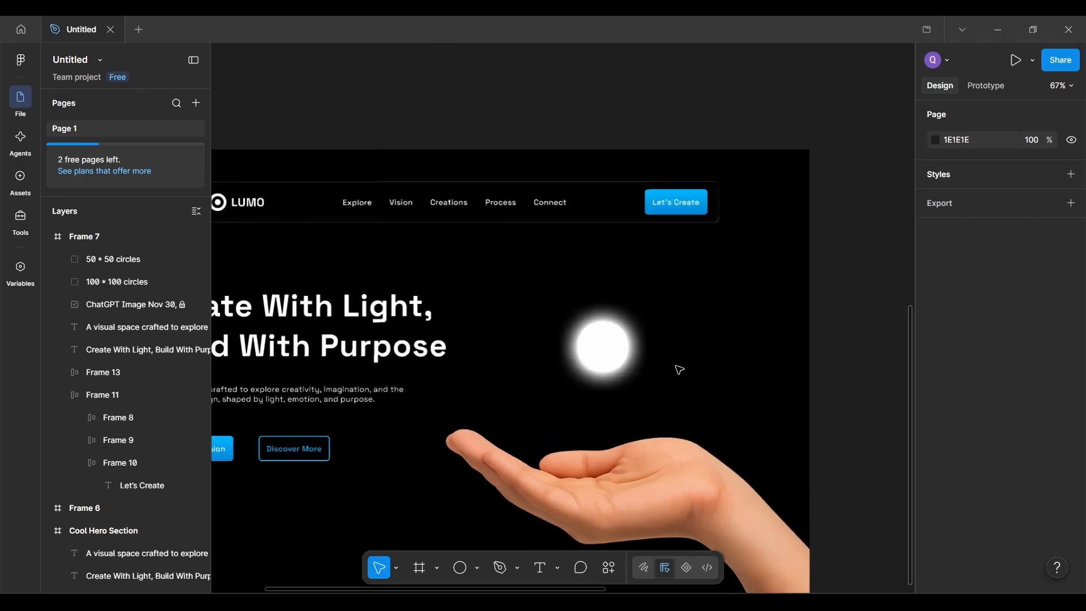
pyautogui.scroll(1, 679, 369)
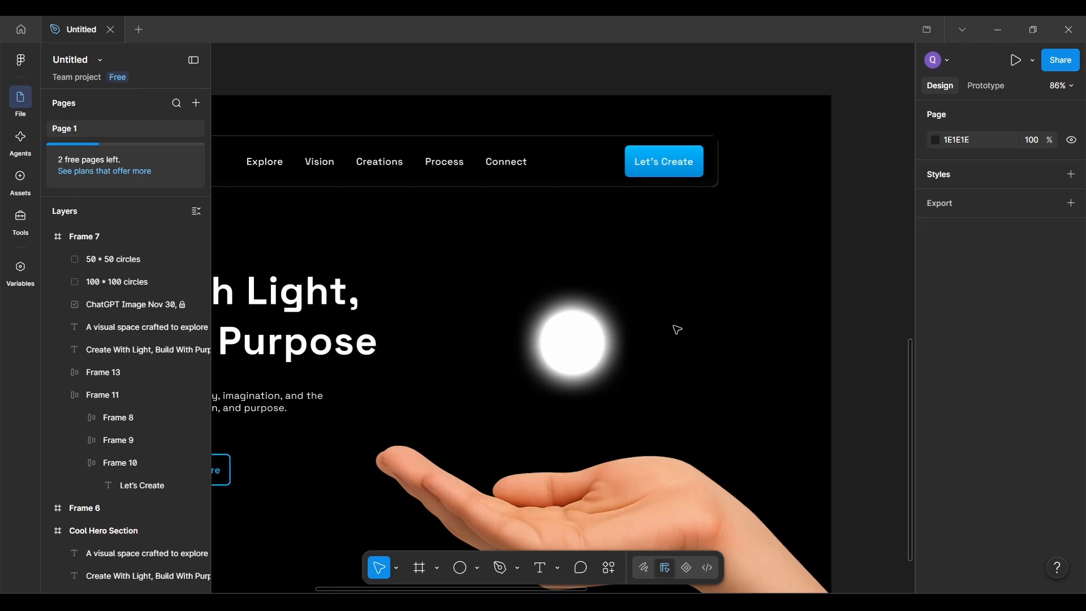
pyautogui.hscroll(2, 677, 330)
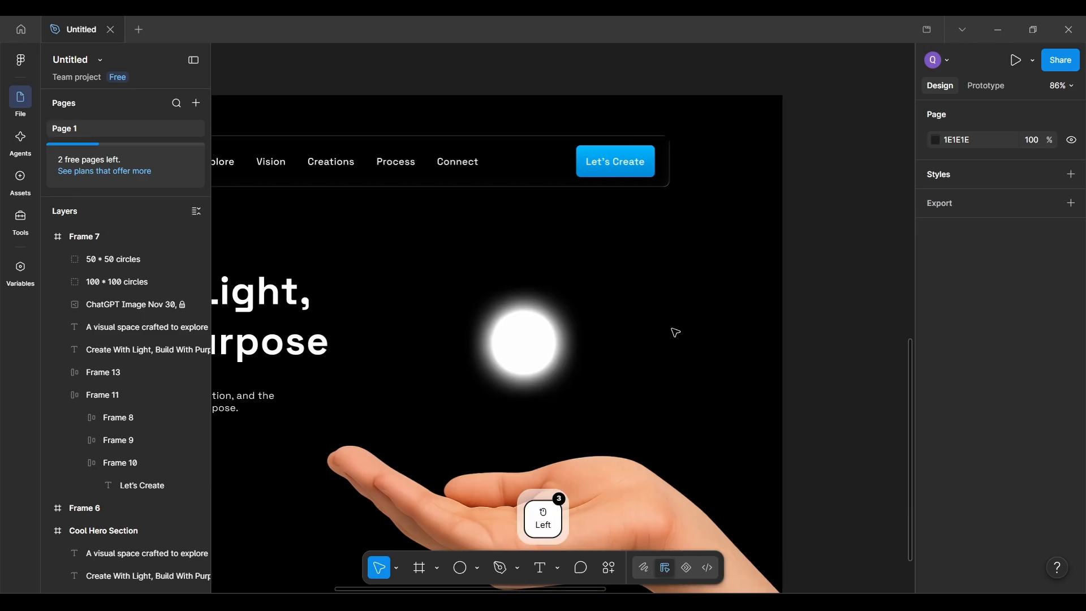
# Step: Draw an ellipse about 215 × 230 beside the glowing circles and shift it closer to them, to about X 1118
pyautogui.press('o')
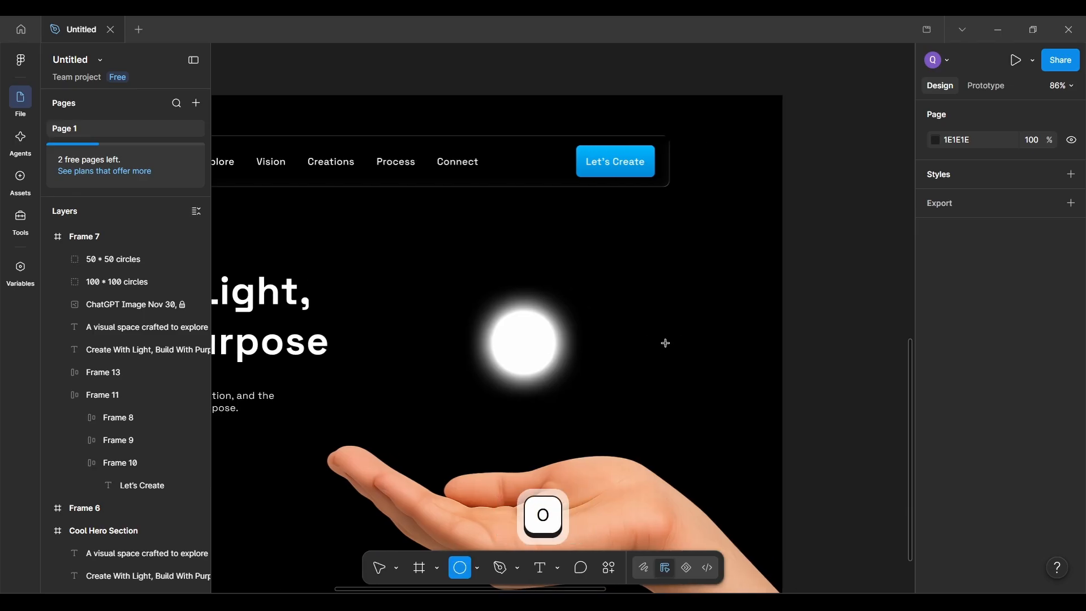
pyautogui.moveTo(605, 261); pyautogui.dragTo(735, 400)
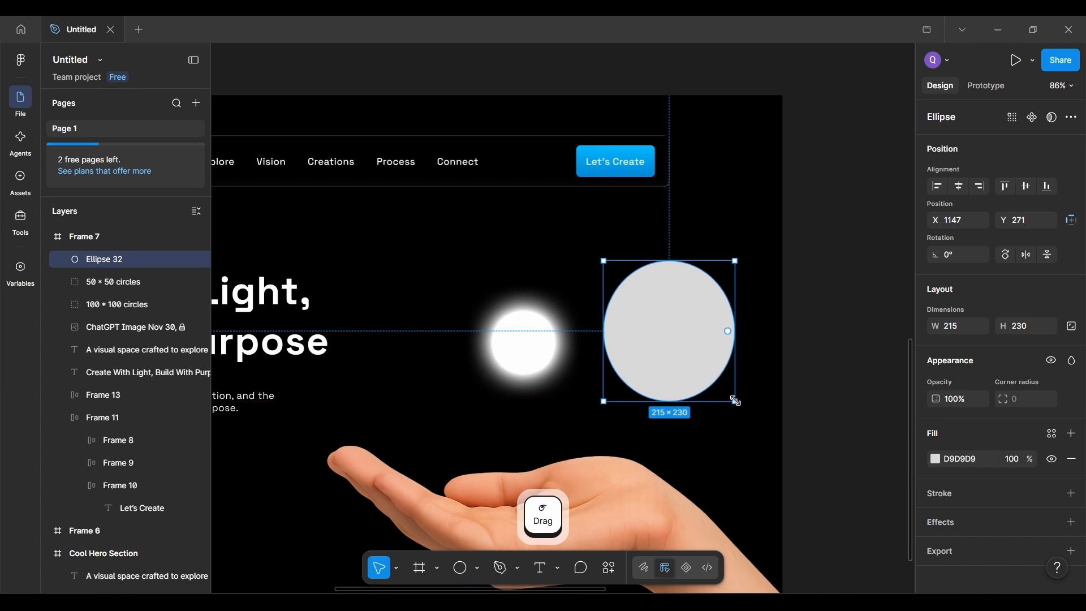
pyautogui.moveTo(683, 338); pyautogui.dragTo(668, 338)
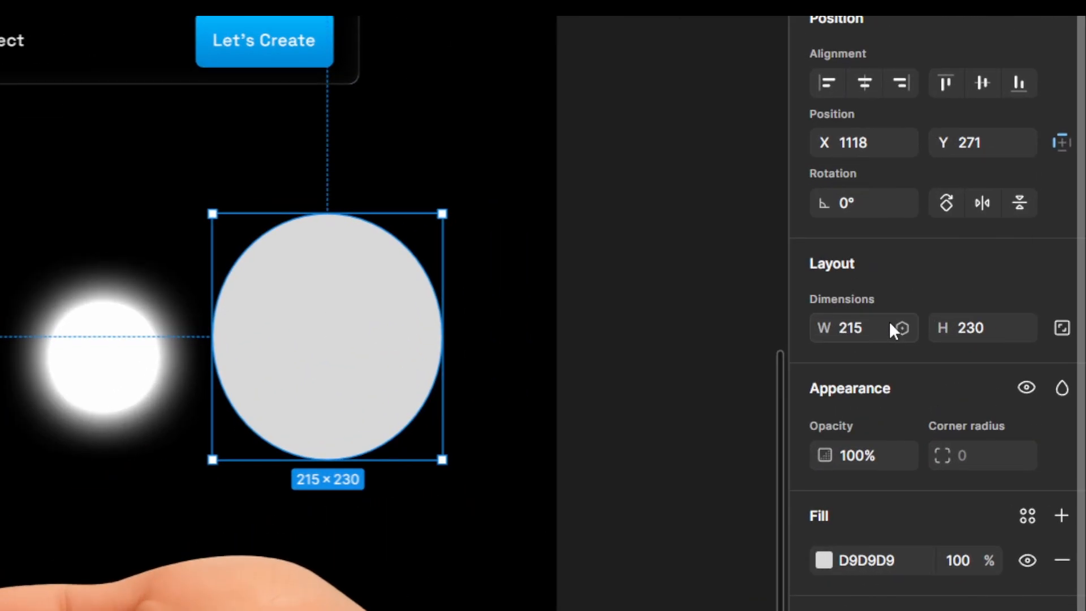
# Step: Resize the new ellipse beside the glowing circles to 300 × 300 and move it to X 1093, Y 255
pyautogui.click(973, 326)
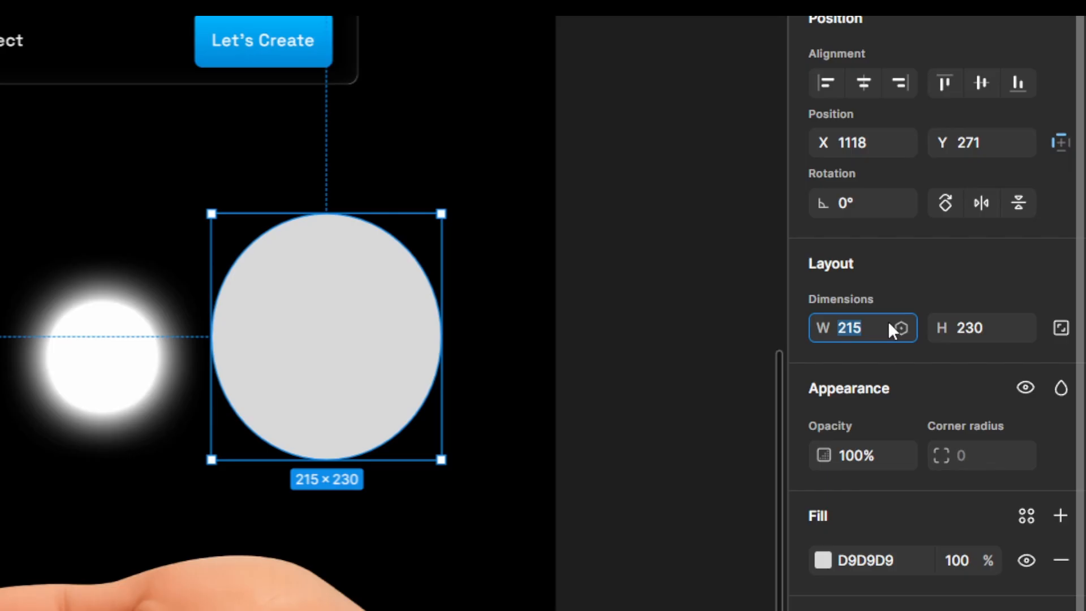
pyautogui.write('300')
pyautogui.press('Return')
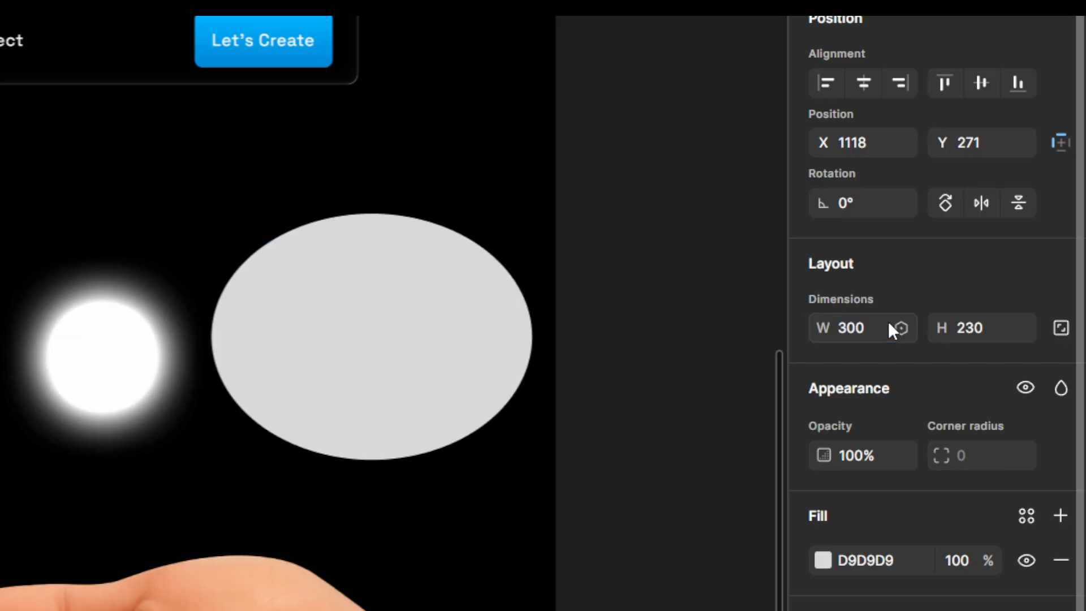
pyautogui.click(985, 329)
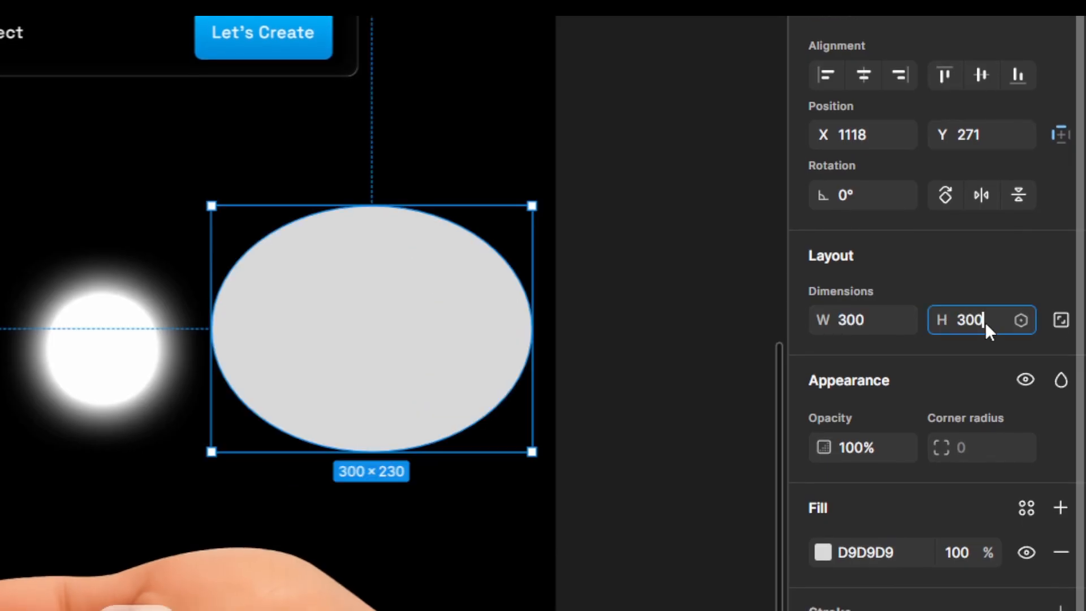
pyautogui.write('300')
pyautogui.press('Return')
pyautogui.click(472, 386)
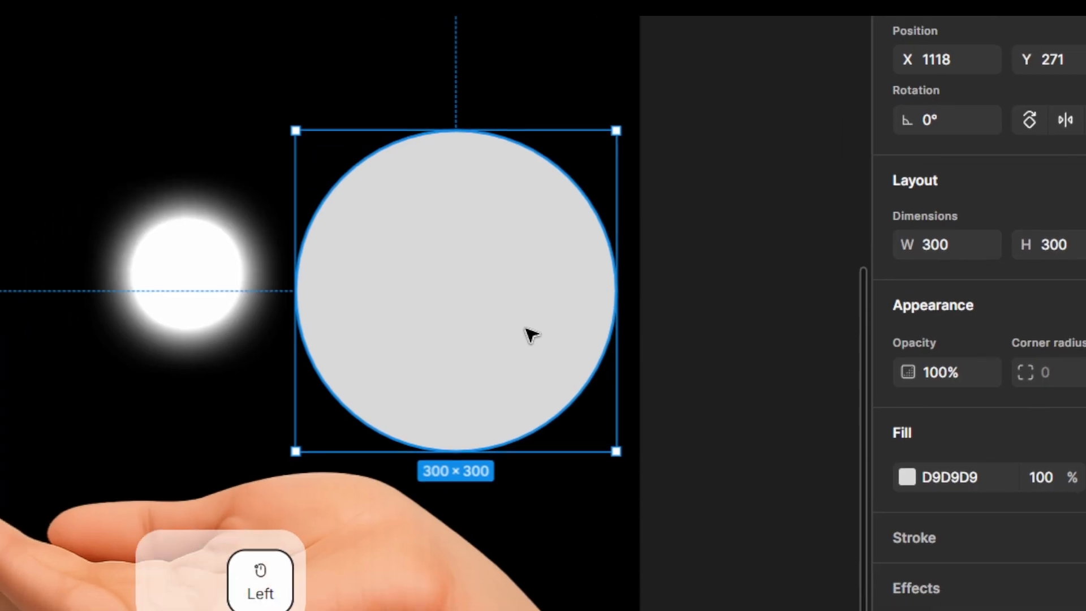
pyautogui.moveTo(532, 334); pyautogui.dragTo(500, 316)
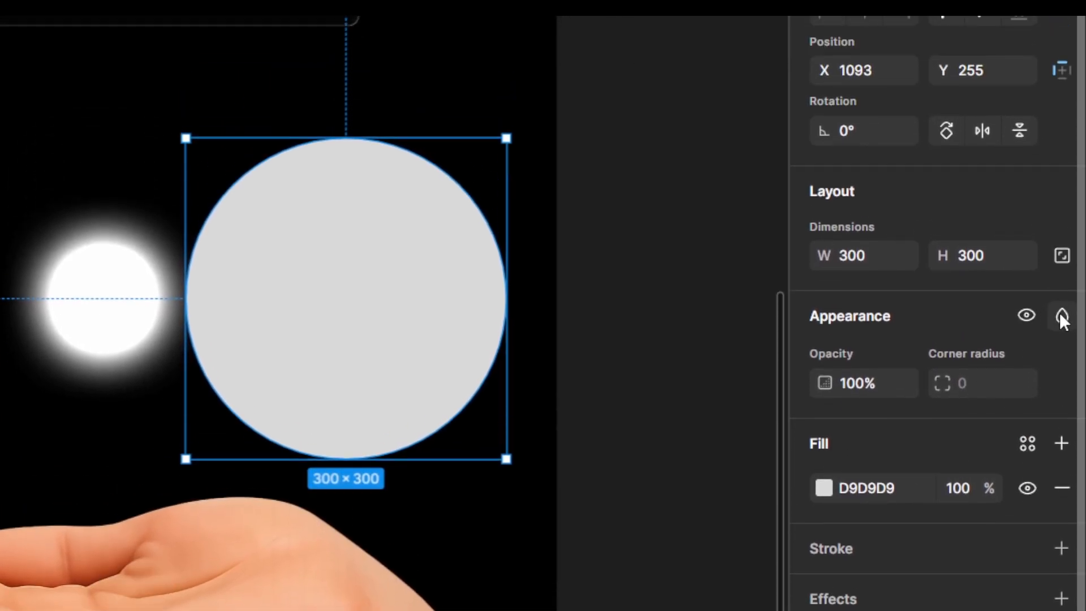
# Step: Set the 300 × 300 circle's blend mode to Plus lighter and change its fill to a radial gradient
pyautogui.click(1064, 310)
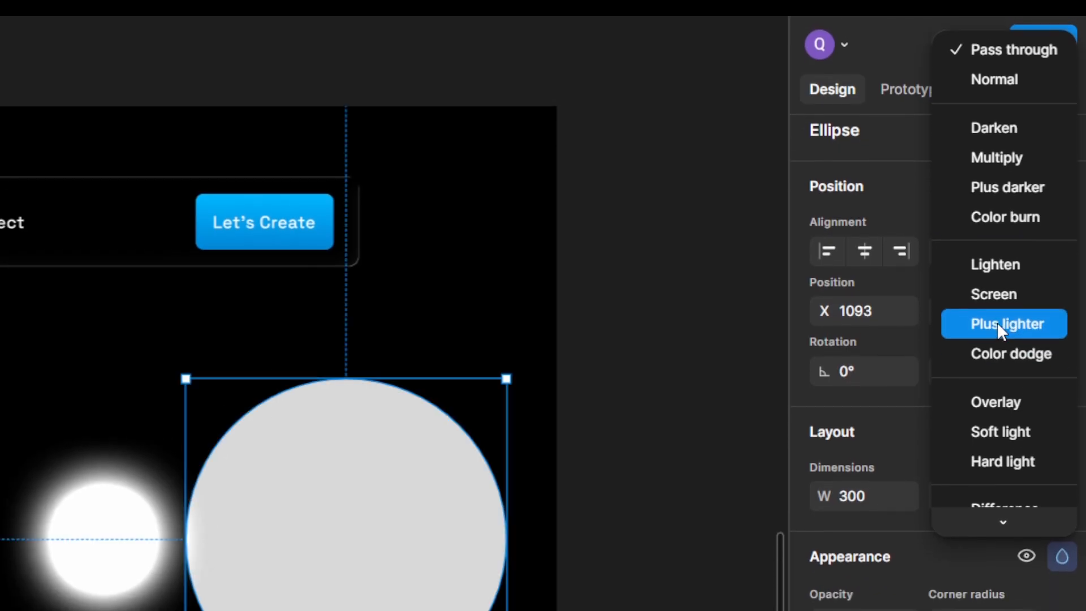
pyautogui.click(996, 321)
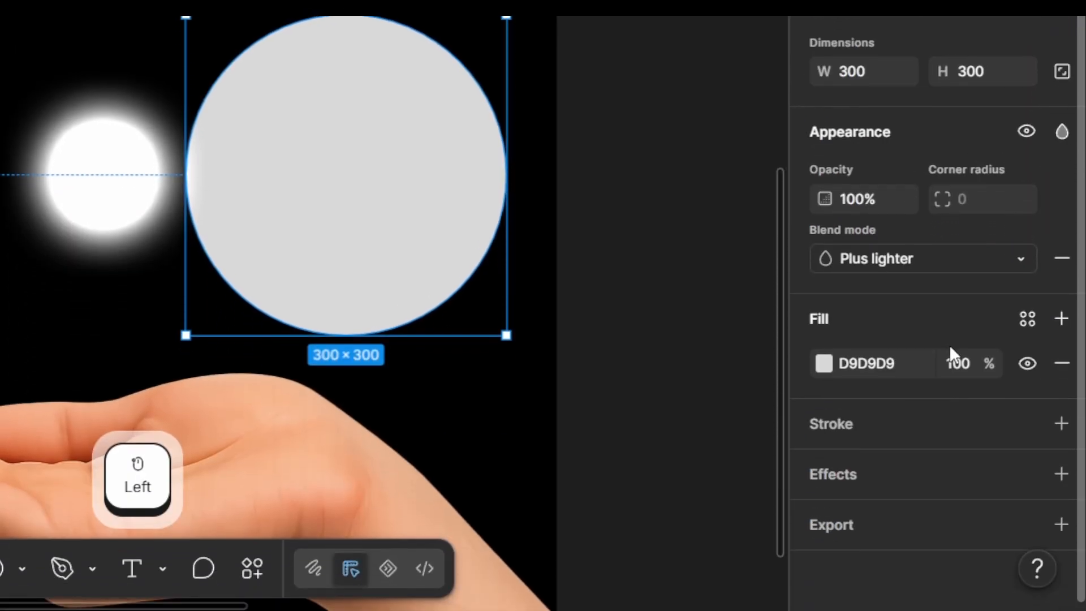
pyautogui.click(824, 332)
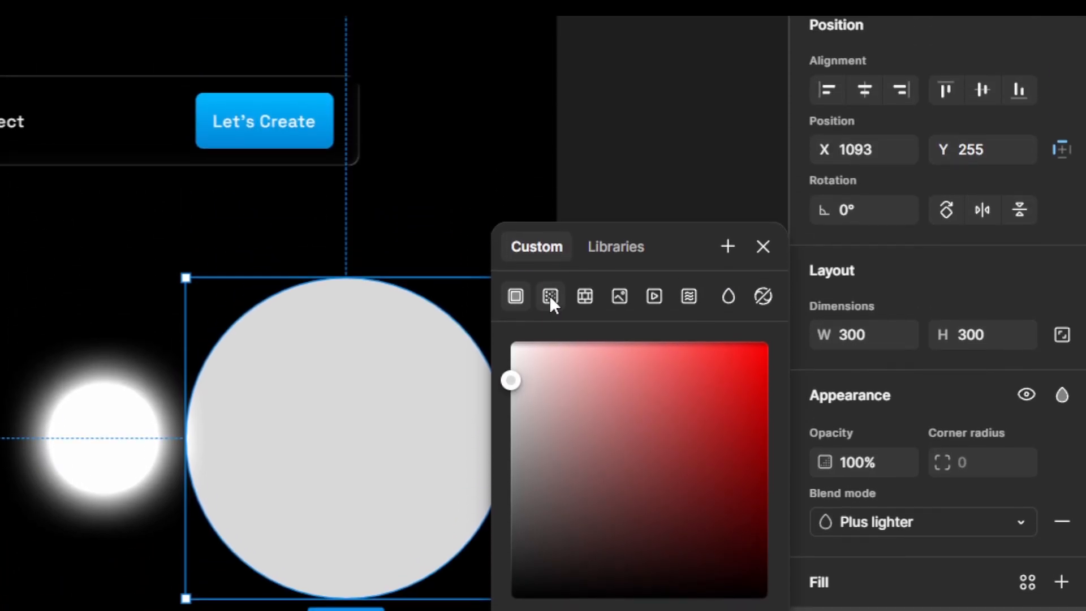
pyautogui.click(550, 297)
pyautogui.click(601, 333)
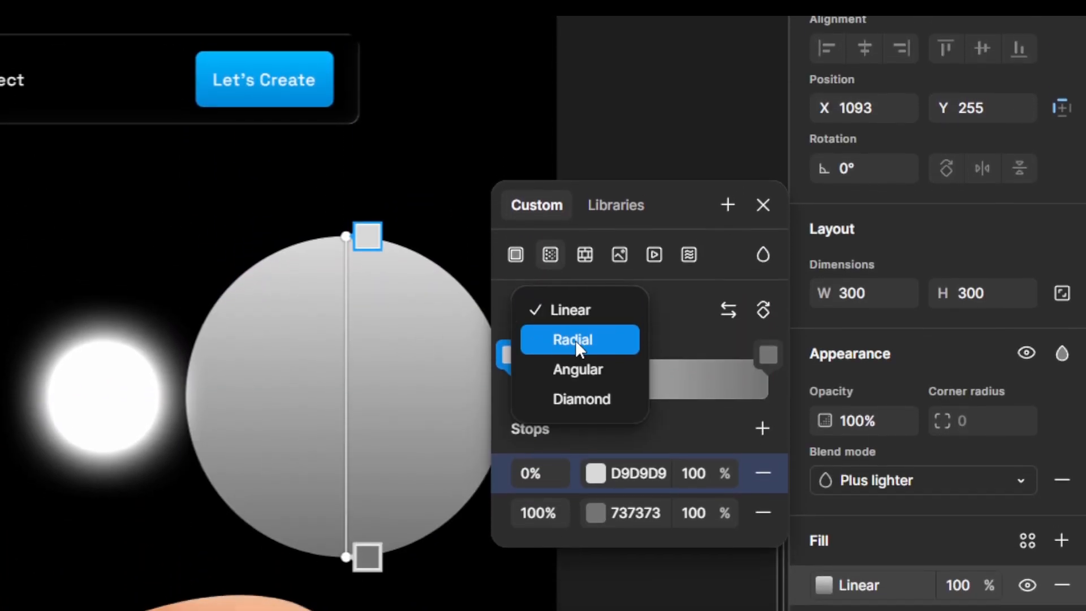
pyautogui.click(579, 342)
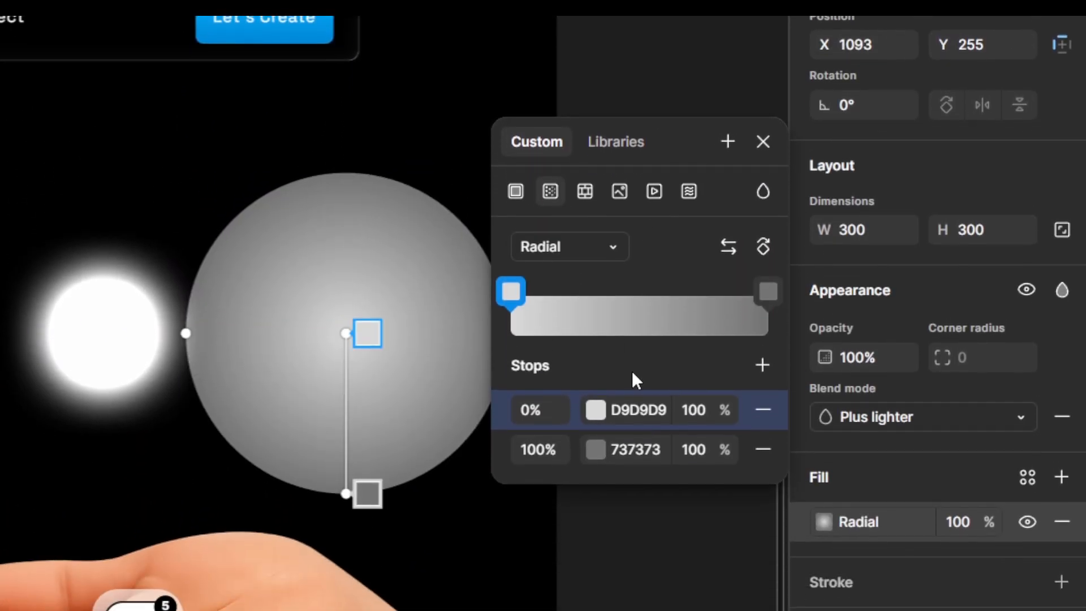
# Step: Set the radial gradient's 0% stop to FFFFFF and its 100% stop to 999999
pyautogui.click(667, 409)
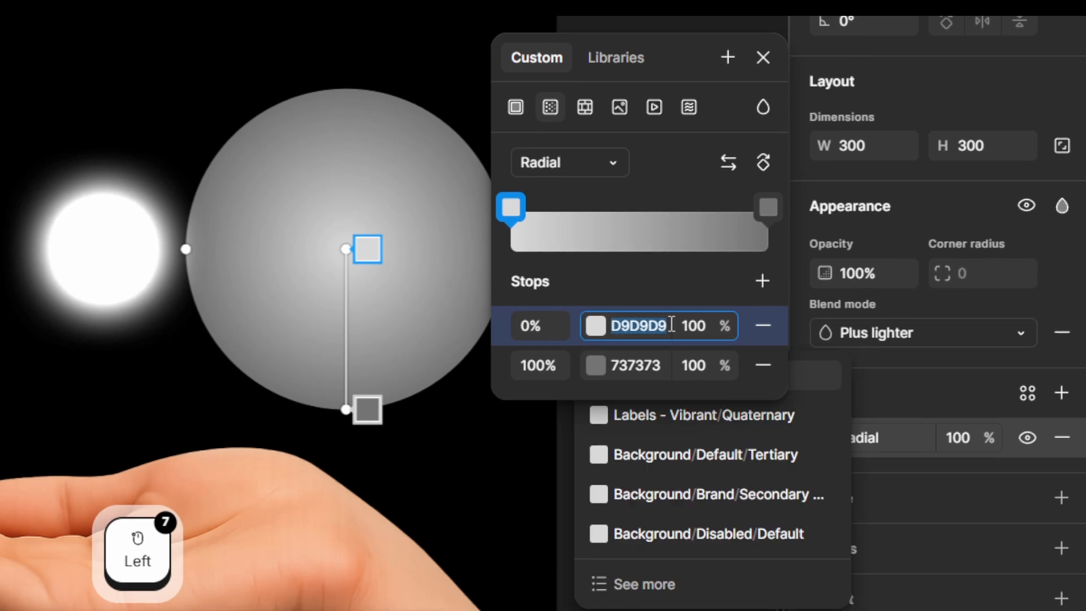
pyautogui.write('f')
pyautogui.press('Return')
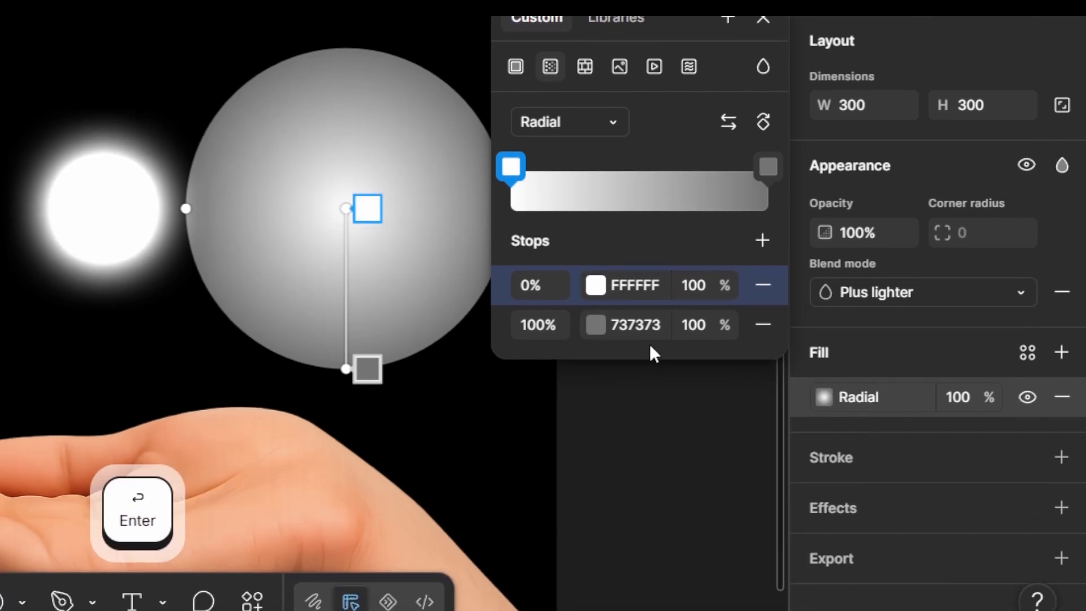
pyautogui.doubleClick(663, 365)
pyautogui.write('9')
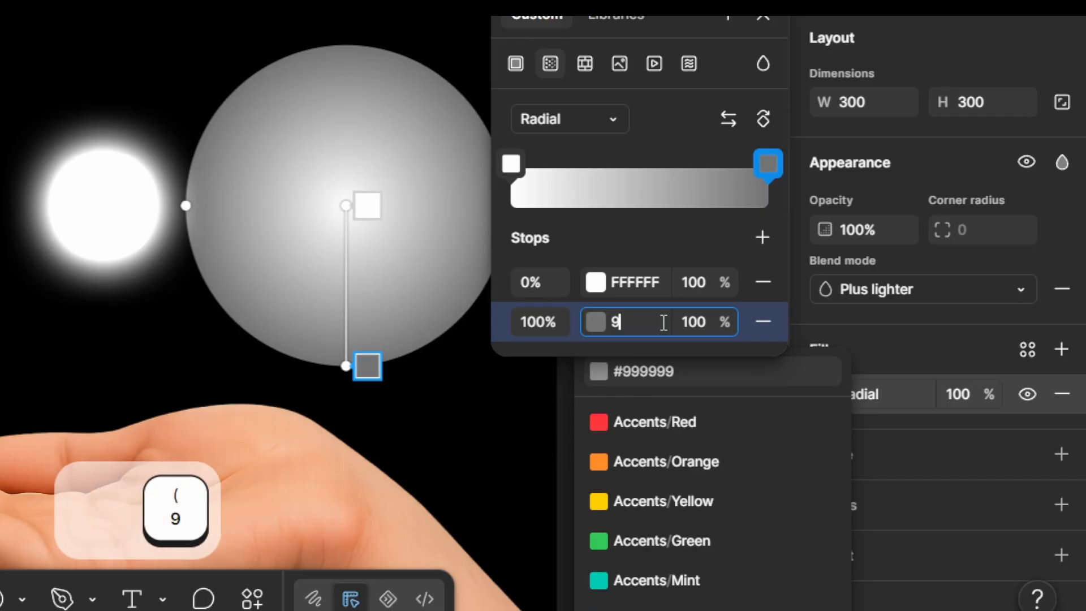
pyautogui.press('Return')
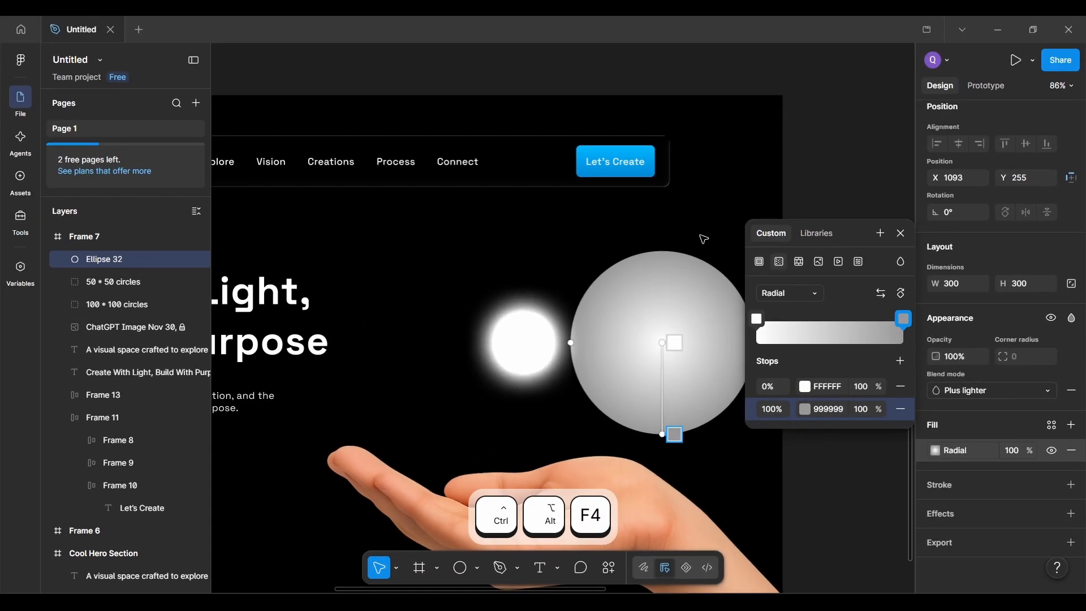
# Step: Select the 300 × 300 glow circle, Ellipse 9, in the Cool Hero Section as the reference
pyautogui.click(412, 119)
pyautogui.scroll(6, 703, 240)
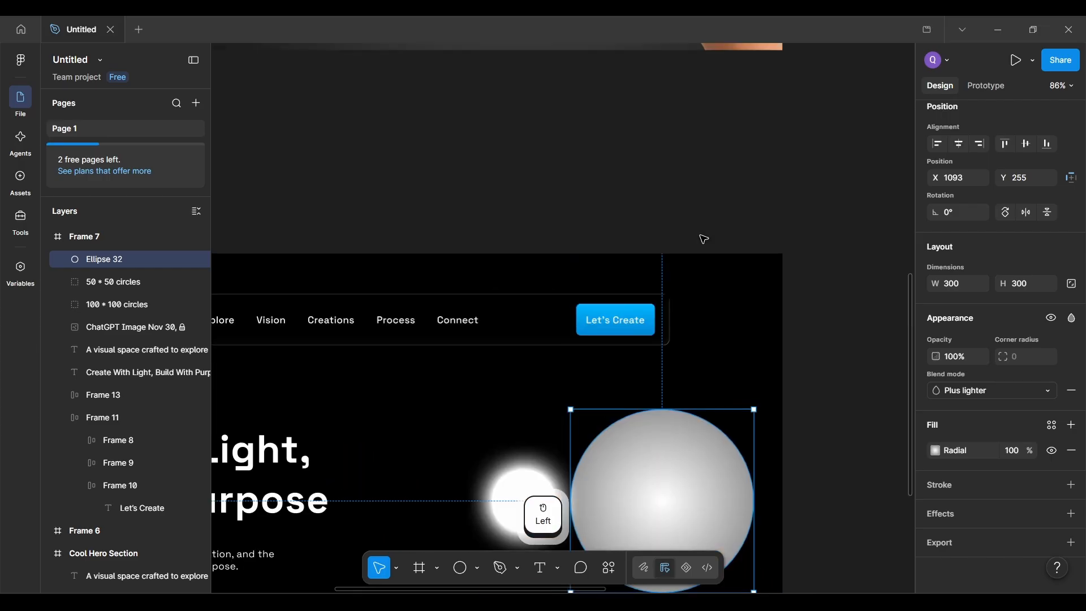
pyautogui.scroll(-4, 704, 239)
pyautogui.scroll(3, 697, 335)
pyautogui.scroll(1, 696, 334)
pyautogui.scroll(2, 638, 179)
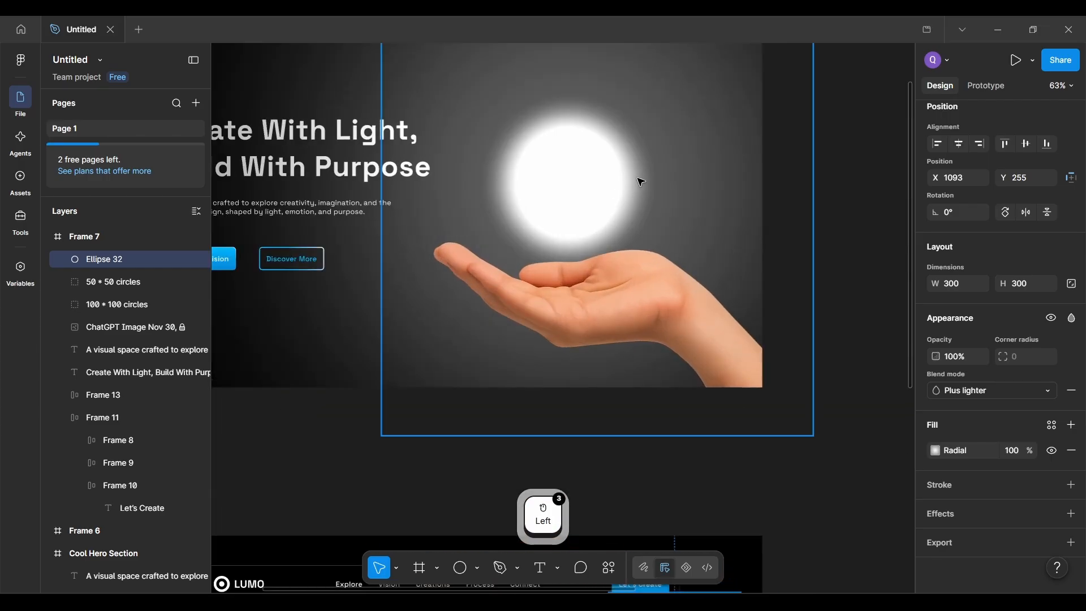
pyautogui.doubleClick(638, 180)
pyautogui.scroll(2, 637, 180)
pyautogui.click(592, 102)
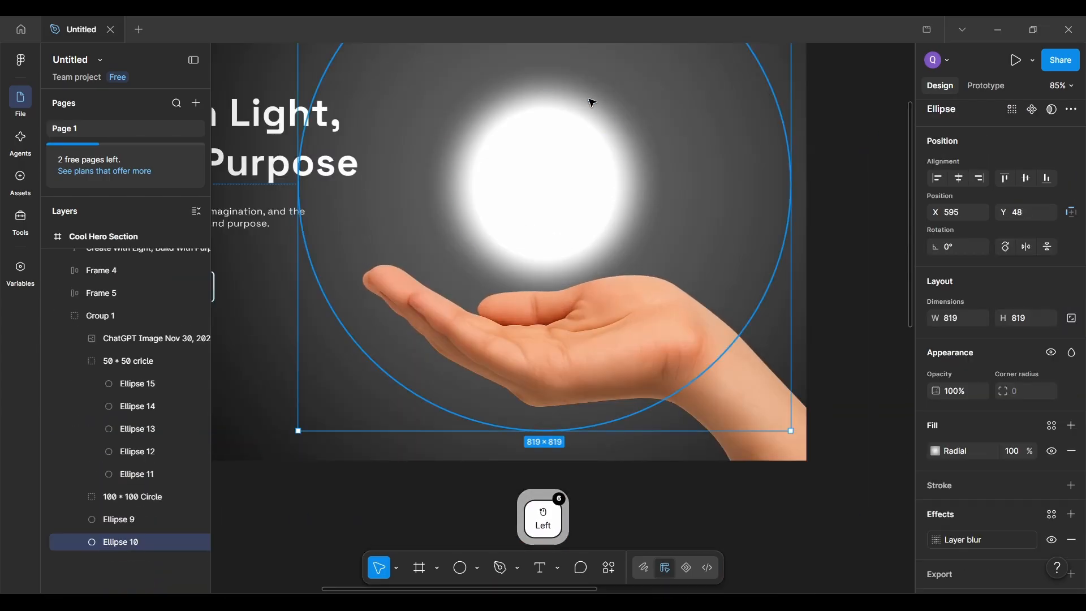
pyautogui.click(119, 519)
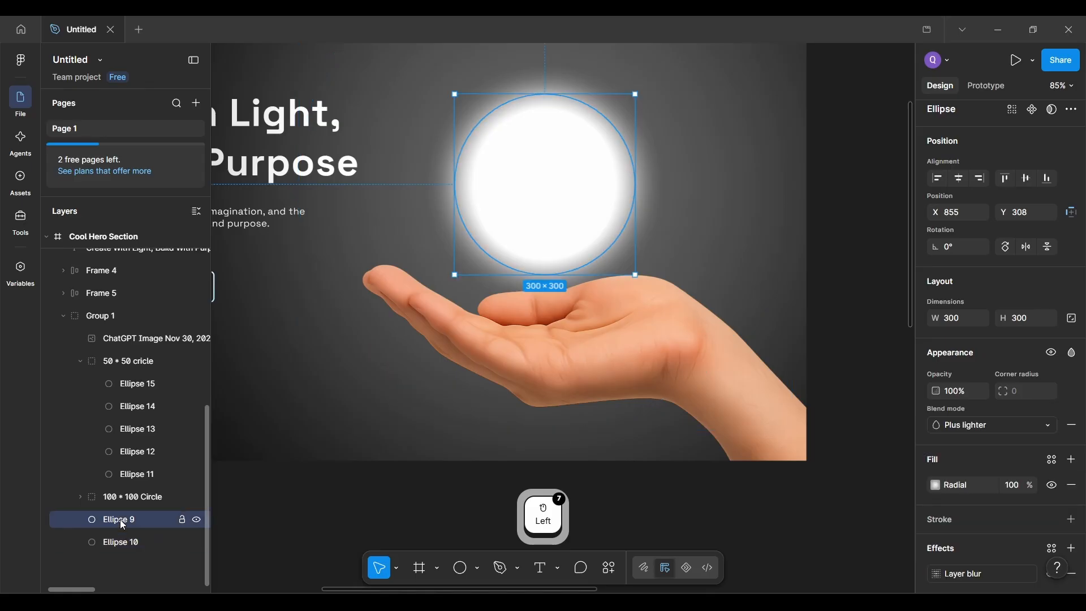
# Step: Examine the gradient fill stops and the layer blur amount of the reference circle Ellipse 9
pyautogui.scroll(-1, 918, 440)
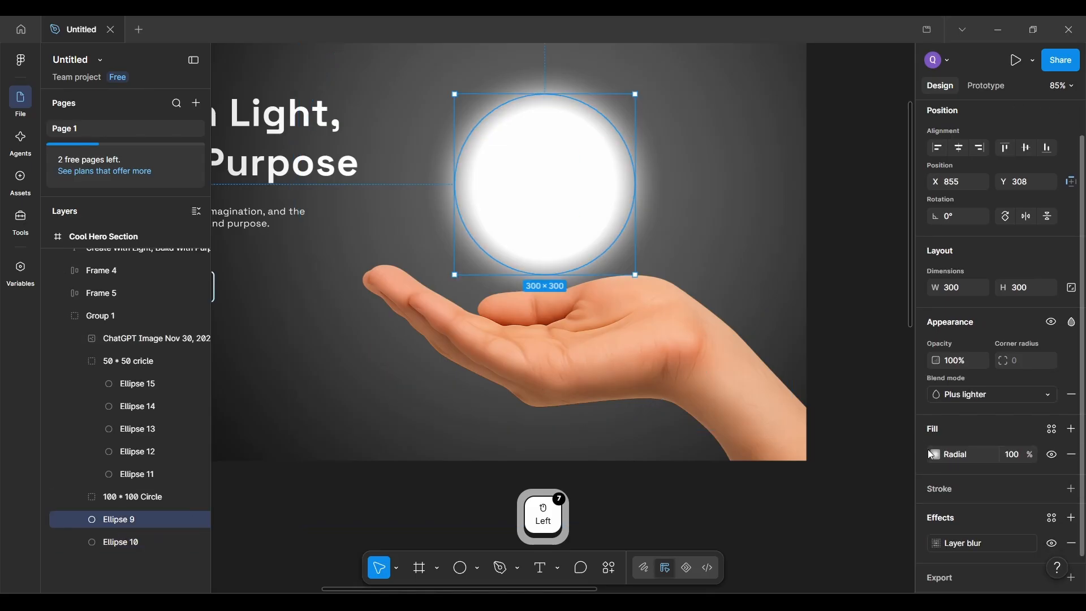
pyautogui.click(936, 454)
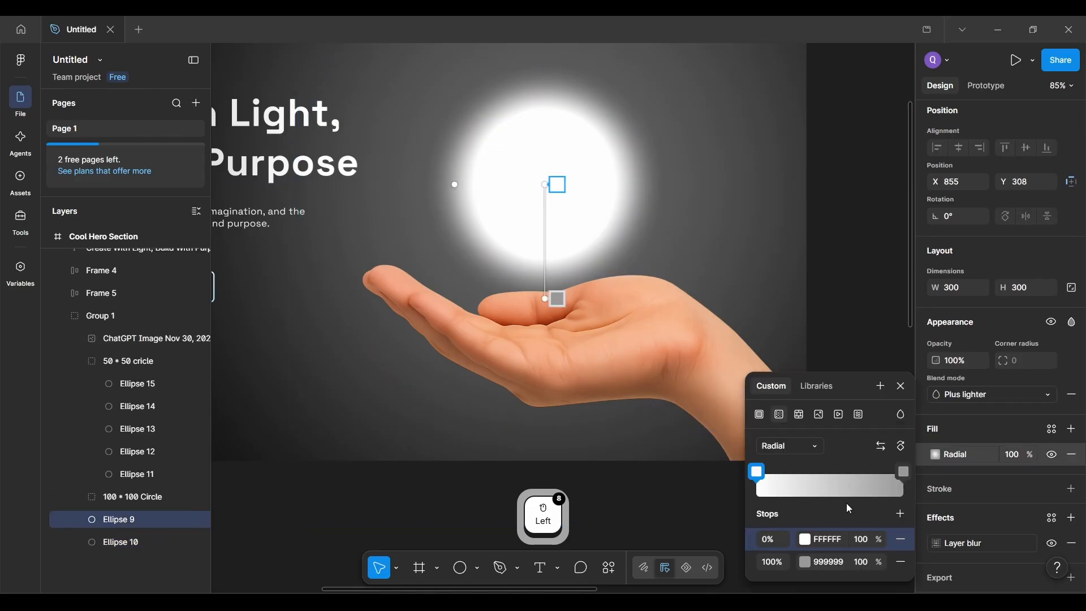
pyautogui.click(902, 390)
pyautogui.scroll(-1, 959, 473)
pyautogui.click(948, 508)
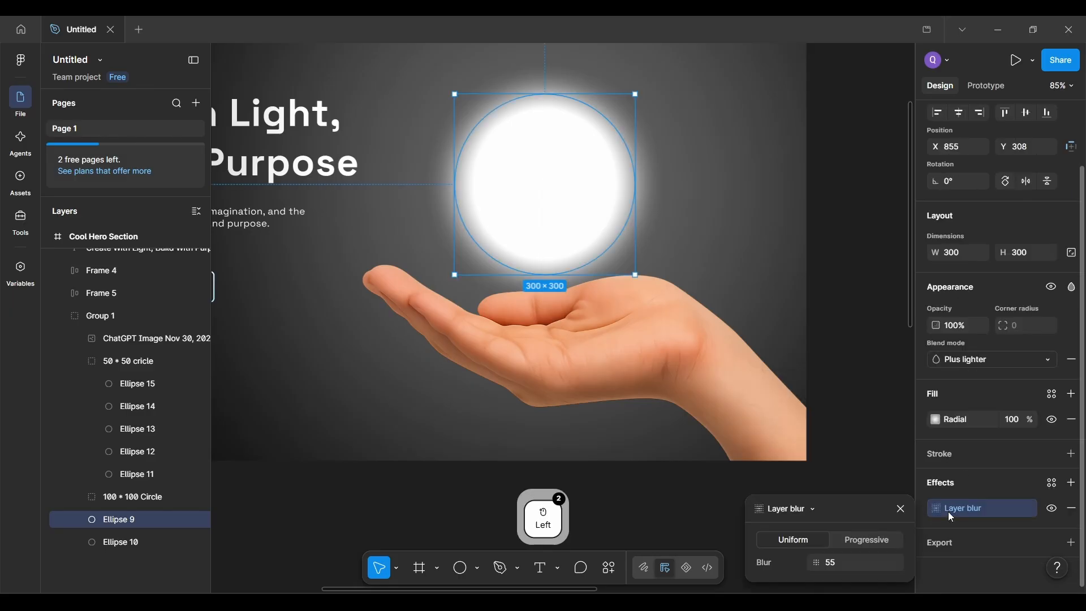
pyautogui.click(902, 508)
# Step: Return to the 300 × 300 circle in Frame 7 and check its radial gradient stops against the reference
pyautogui.scroll(-5, 873, 489)
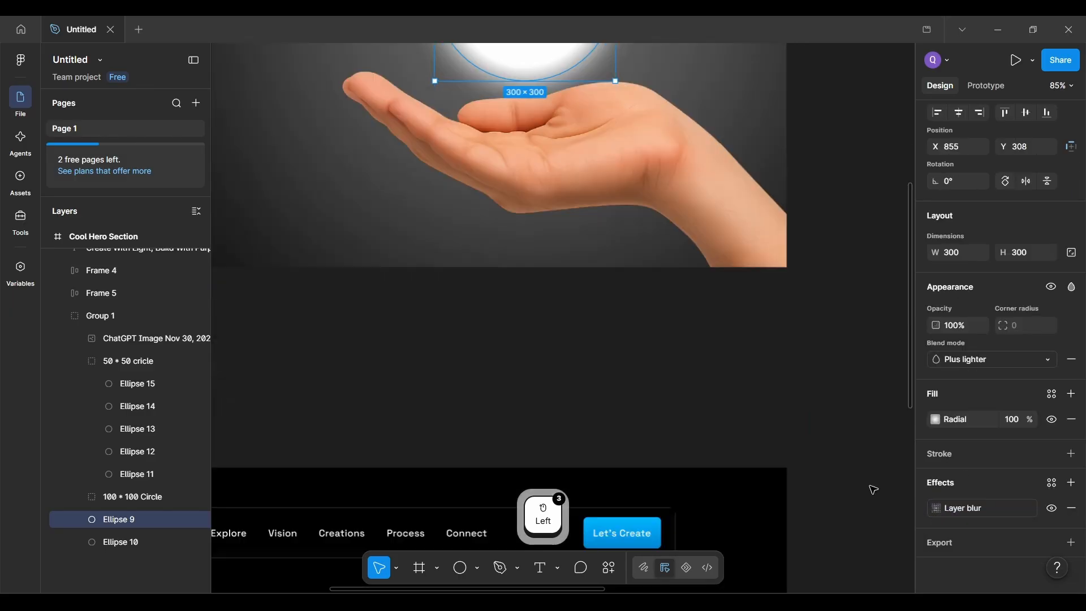
pyautogui.scroll(-3, 859, 487)
pyautogui.click(756, 411)
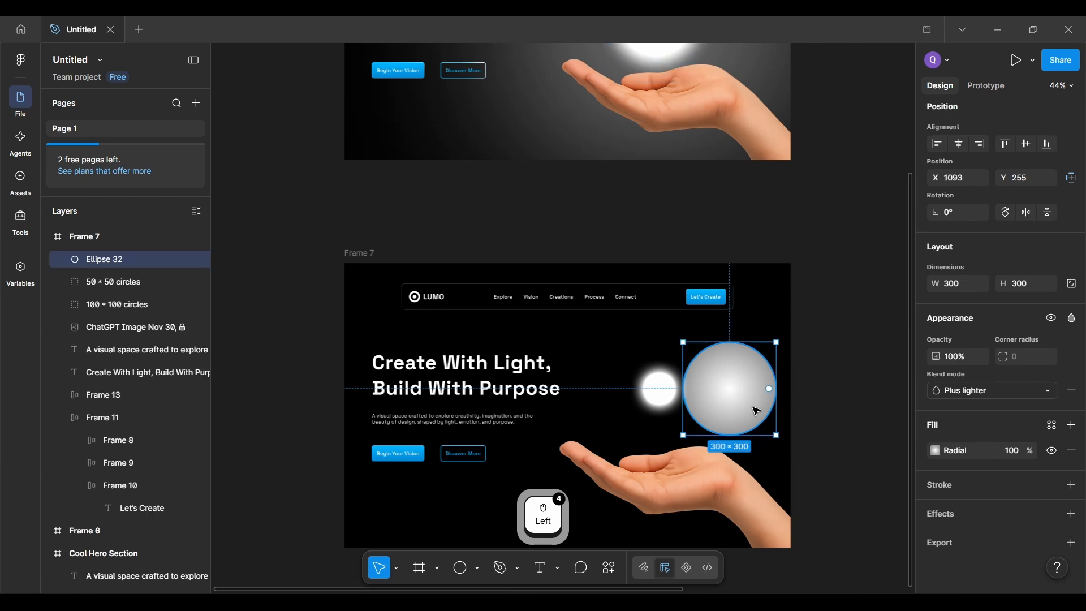
pyautogui.scroll(3, 729, 396)
pyautogui.scroll(2, 684, 390)
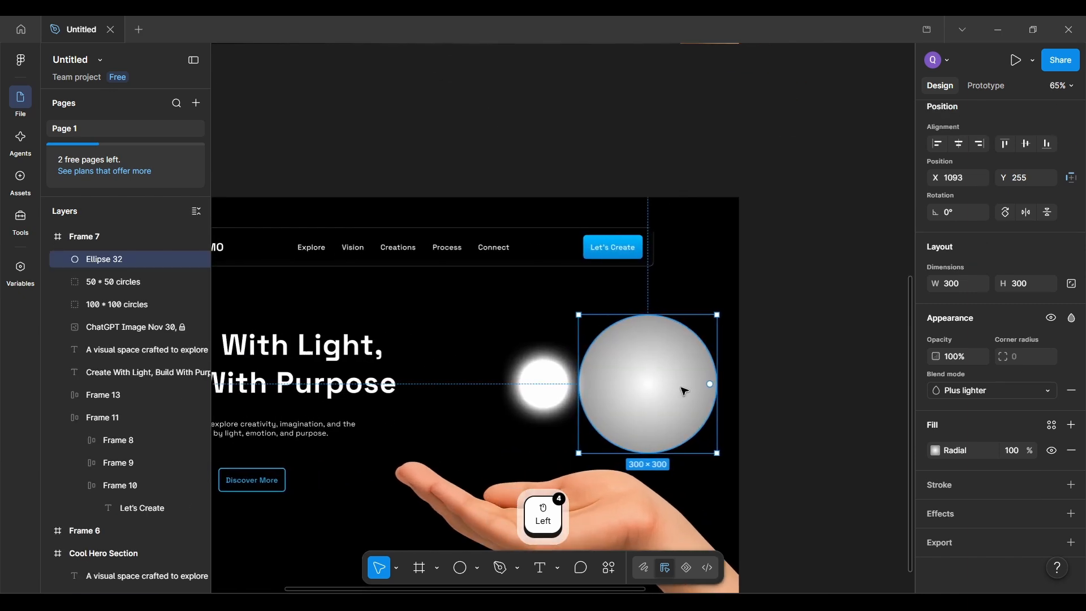
pyautogui.scroll(2, 683, 396)
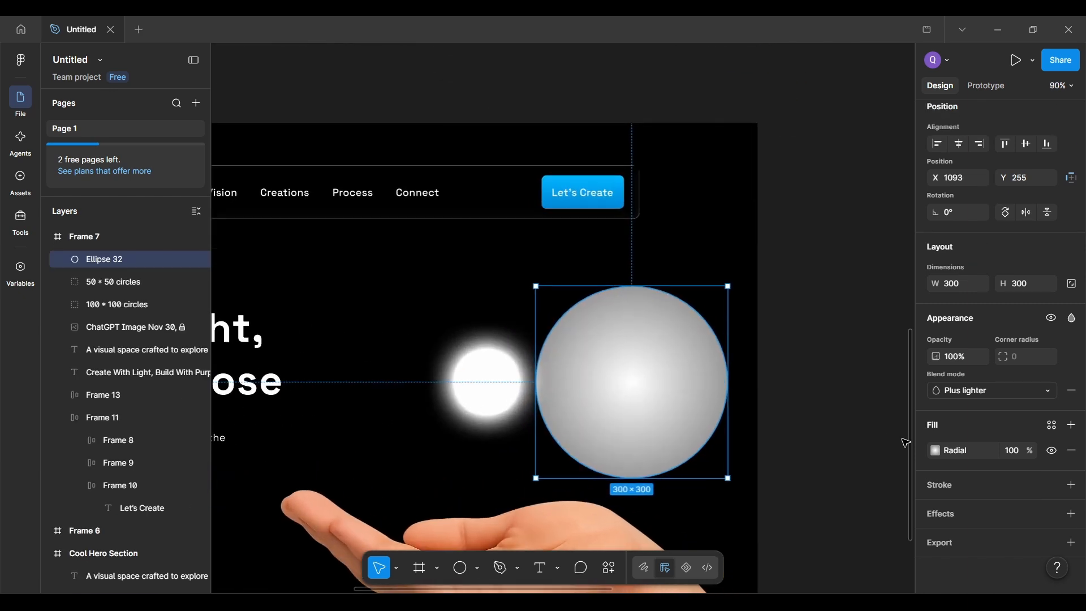
pyautogui.click(936, 452)
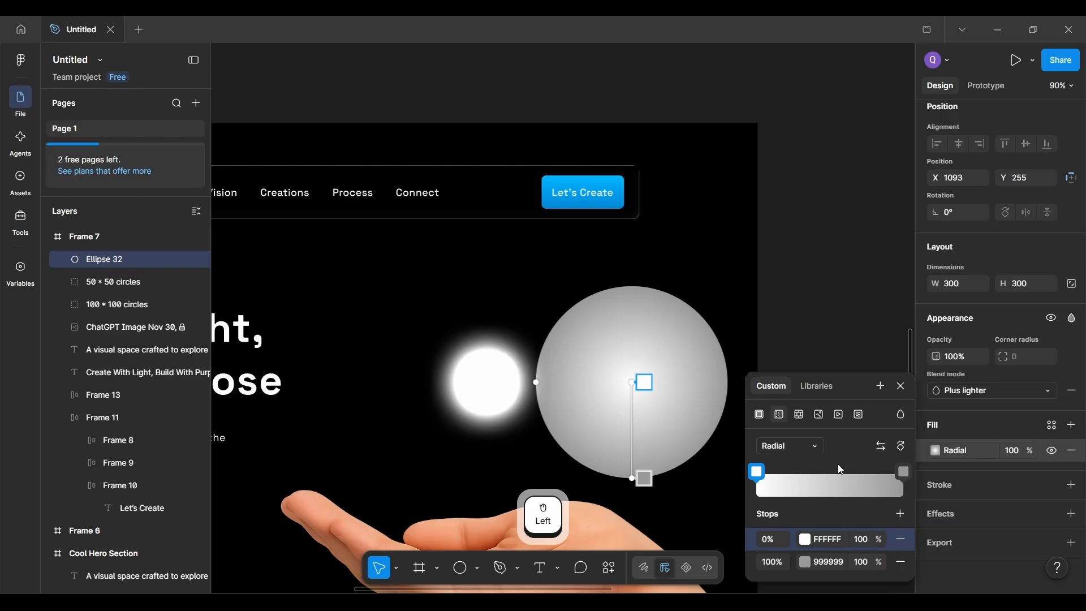
pyautogui.click(903, 387)
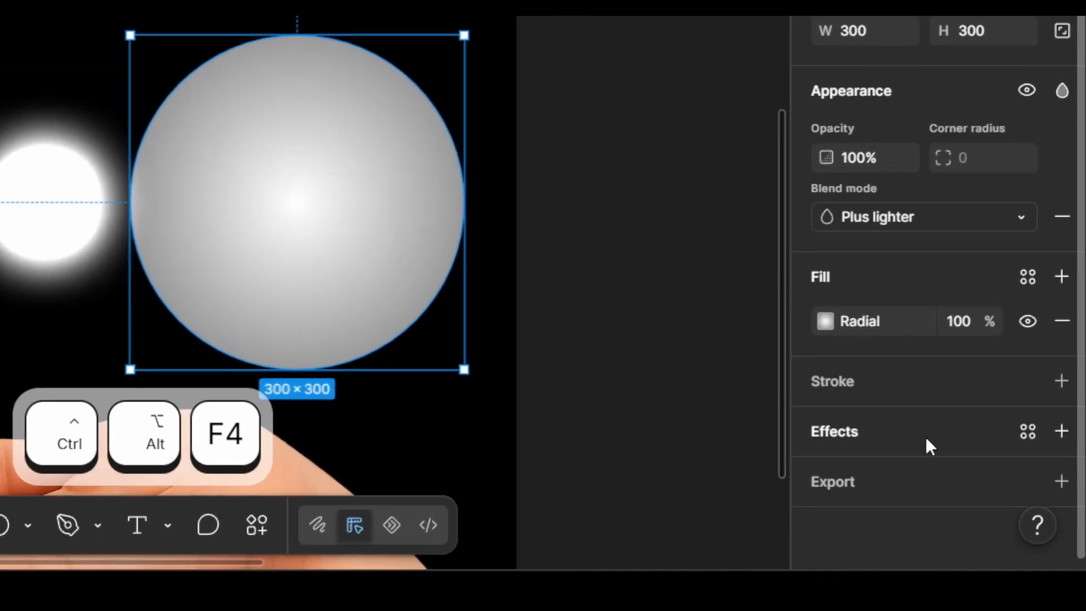
# Step: Add a uniform layer blur of 55 to the 300 × 300 circle in Frame 7
pyautogui.click(1070, 514)
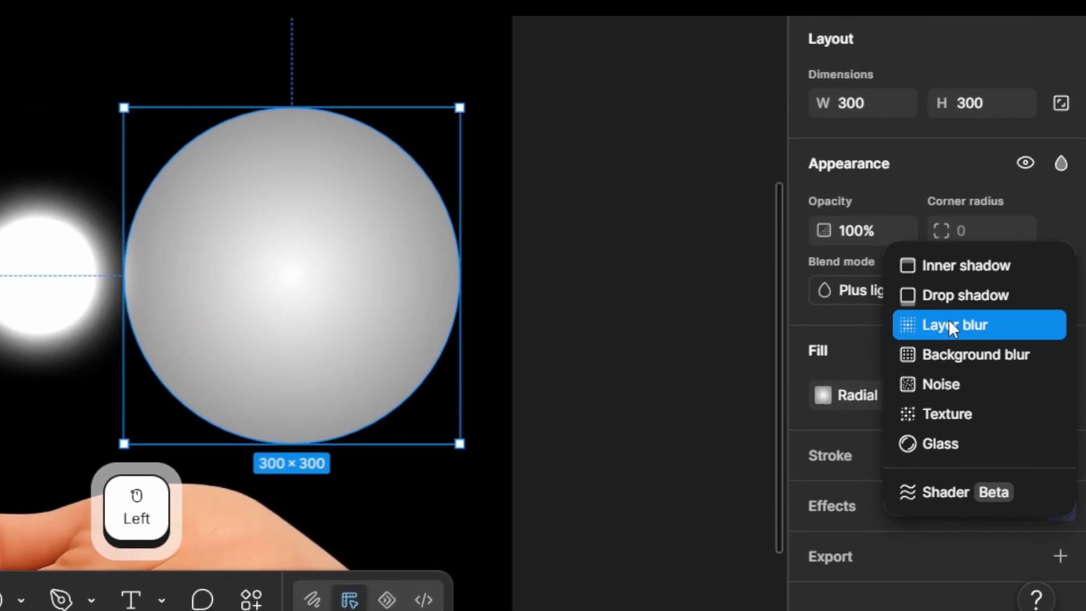
pyautogui.click(950, 258)
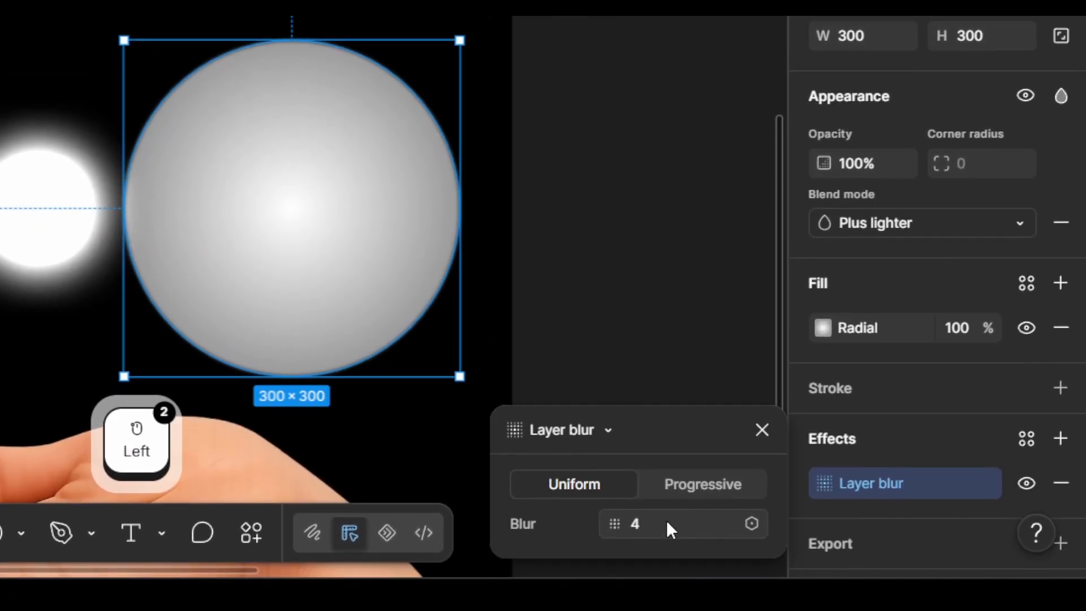
pyautogui.doubleClick(667, 588)
pyautogui.write('55')
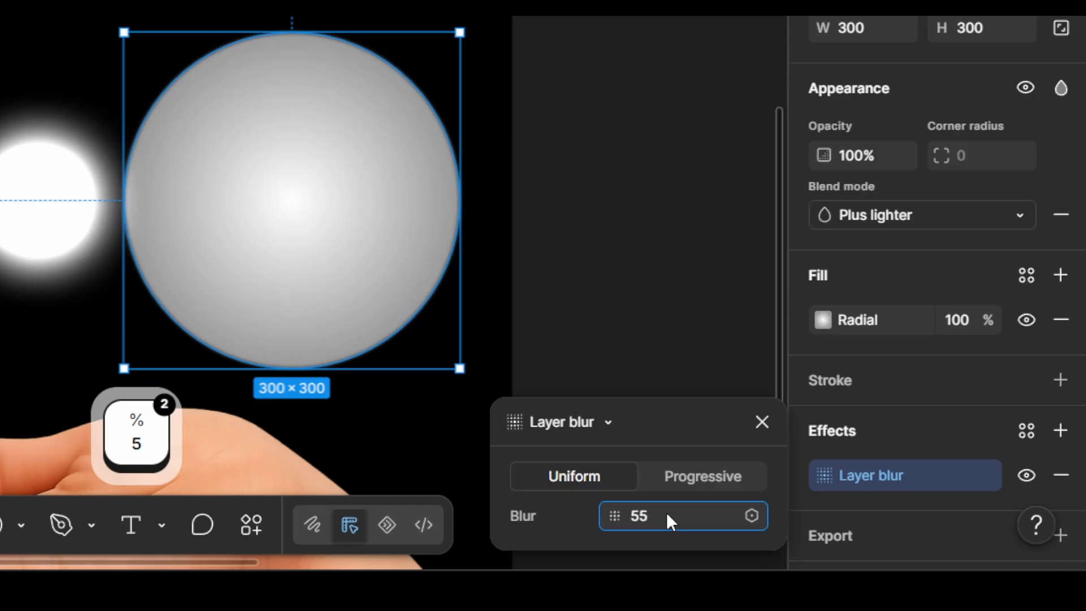
pyautogui.press('Return')
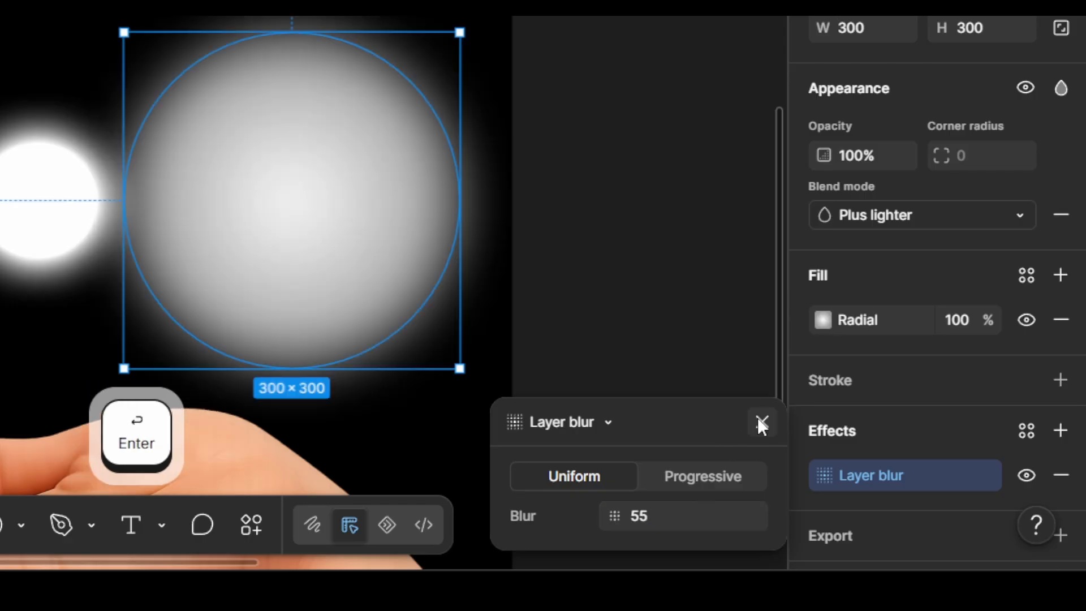
pyautogui.click(762, 423)
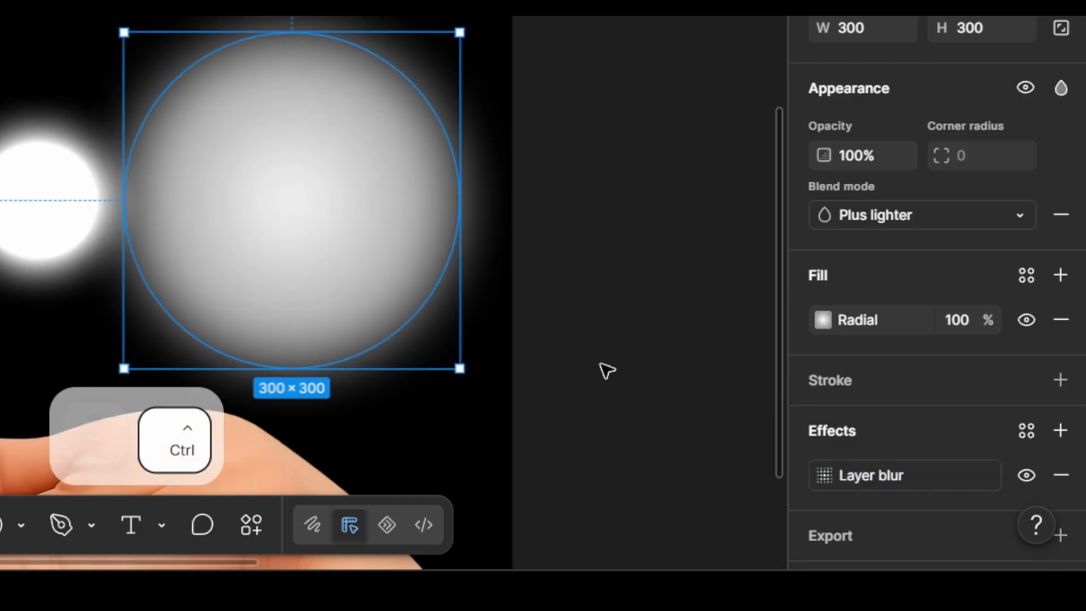
# Step: Select the 300 × 300 circle in the Cool Hero Section and compare its appearance with the large glow circle in Frame 7
pyautogui.hotkey('ctrl', 'alt', 'F4')
pyautogui.doubleClick(720, 254)
pyautogui.scroll(-3, 720, 254)
pyautogui.scroll(5, 720, 254)
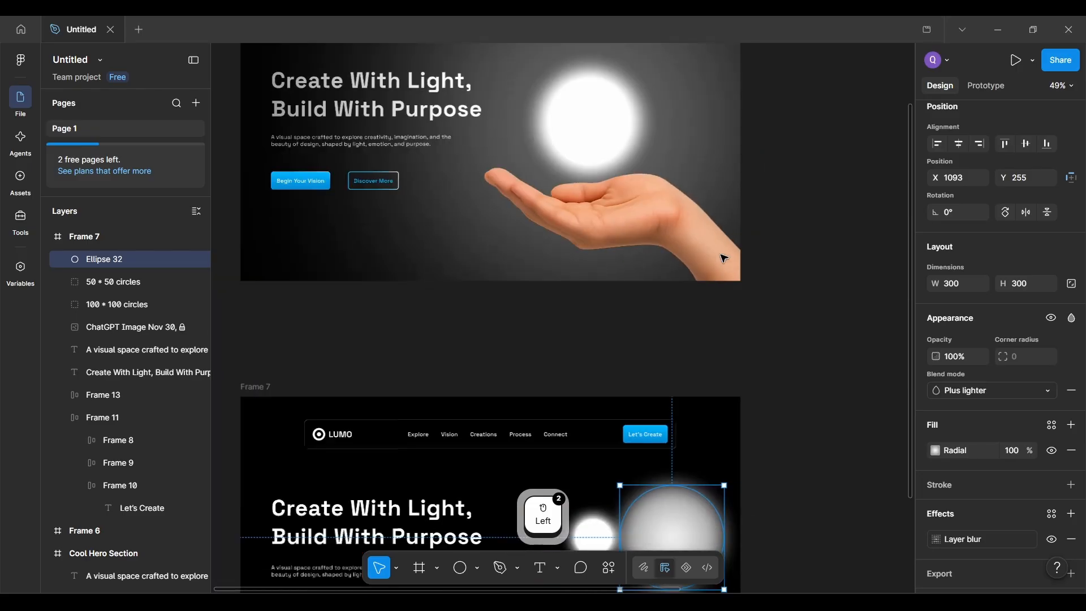
pyautogui.doubleClick(637, 226)
pyautogui.scroll(2, 637, 226)
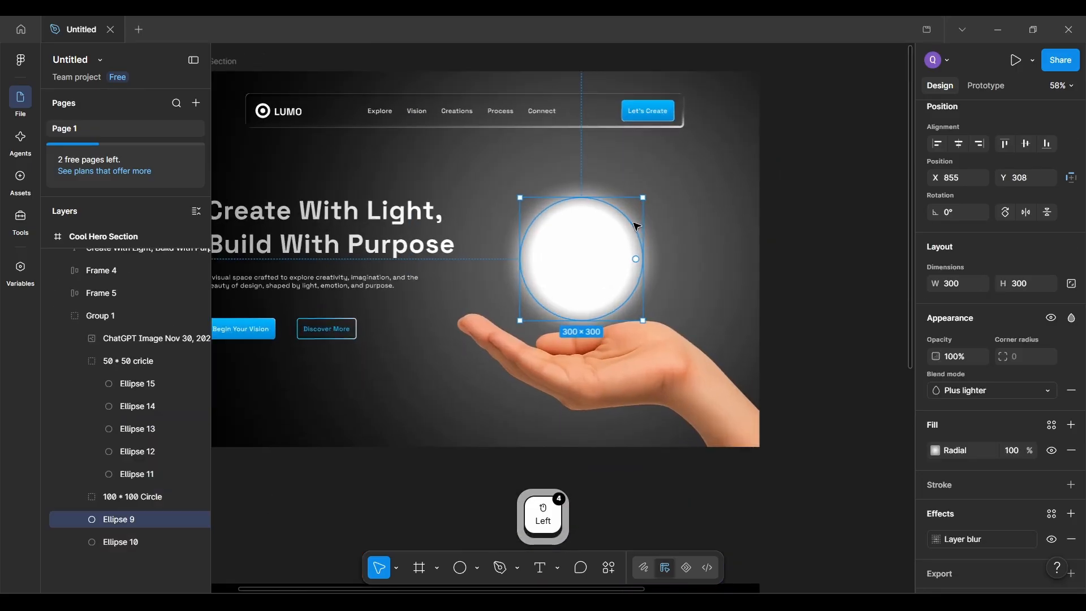
pyautogui.scroll(-2, 972, 447)
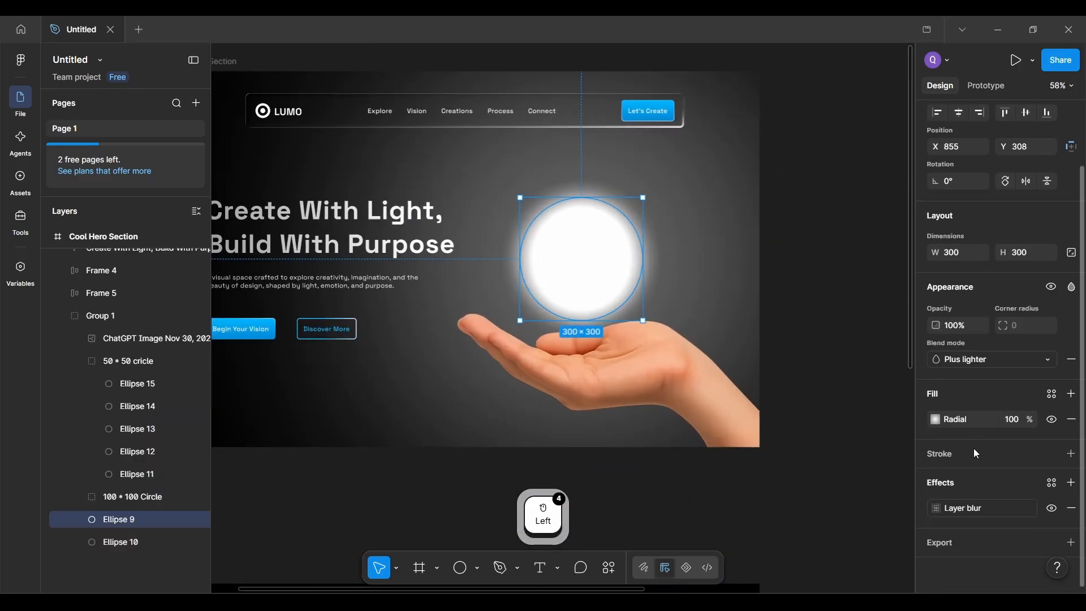
pyautogui.scroll(-4, 805, 384)
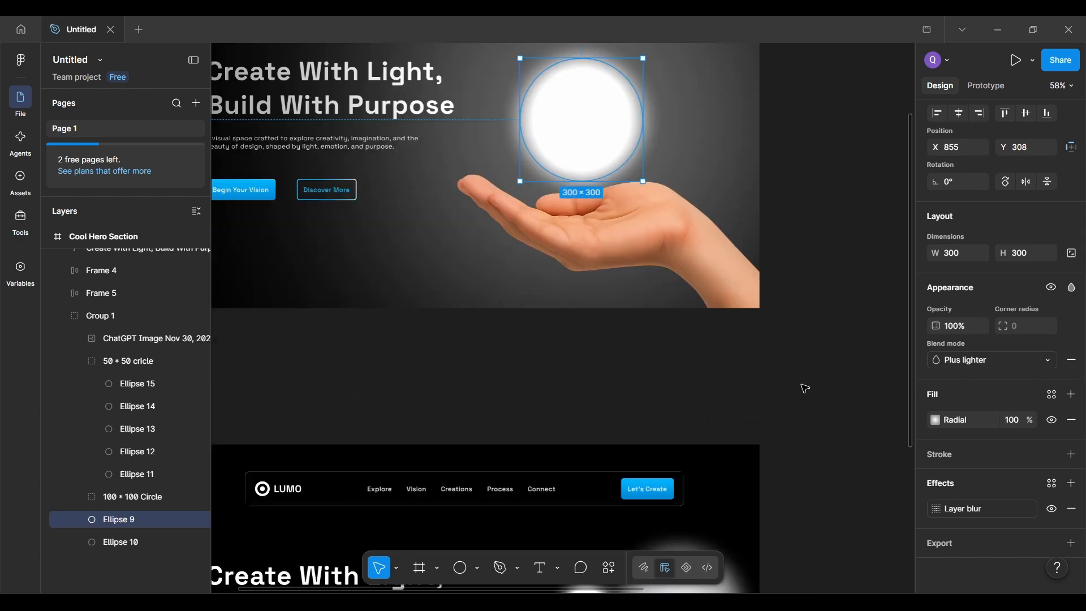
pyautogui.scroll(-4, 805, 388)
pyautogui.scroll(5, 802, 383)
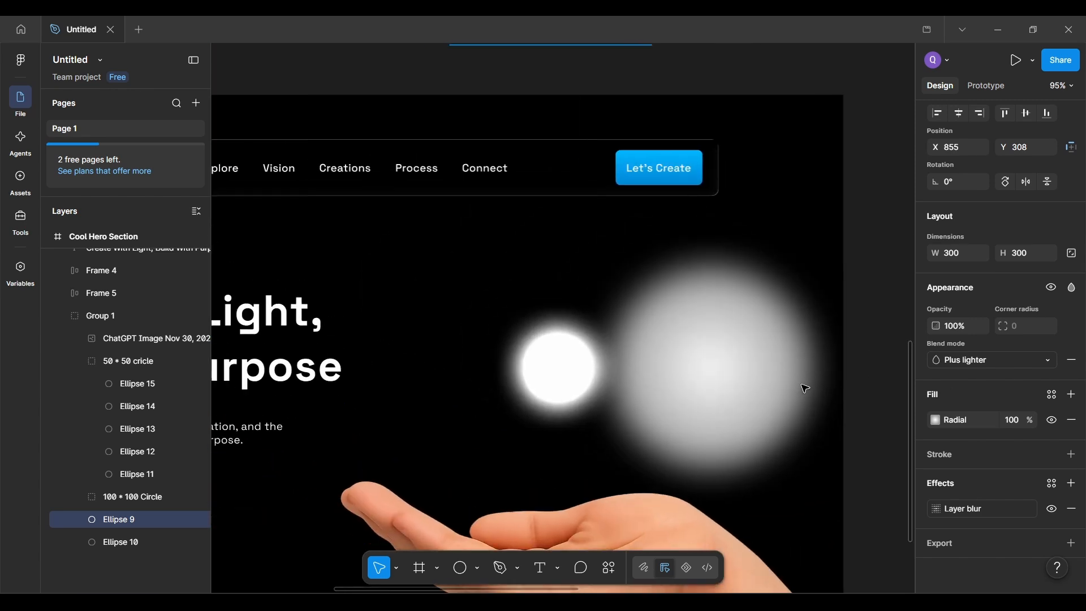
# Step: Move the 300 × 300 circle in Frame 7 beneath the 100 * 100 circles group in the layer order
pyautogui.click(714, 345)
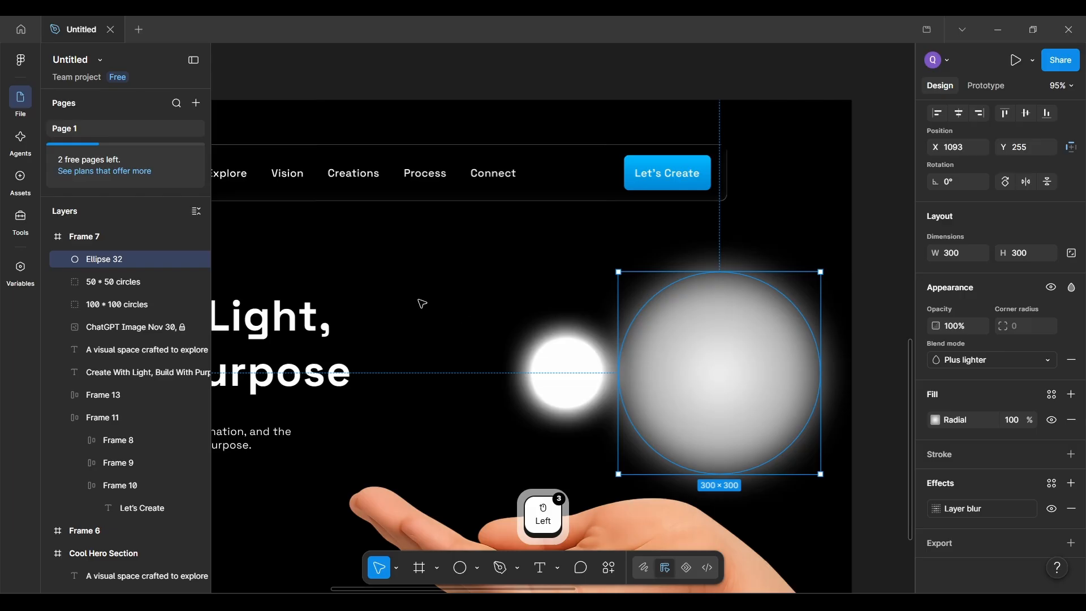
pyautogui.scroll(1, 421, 303)
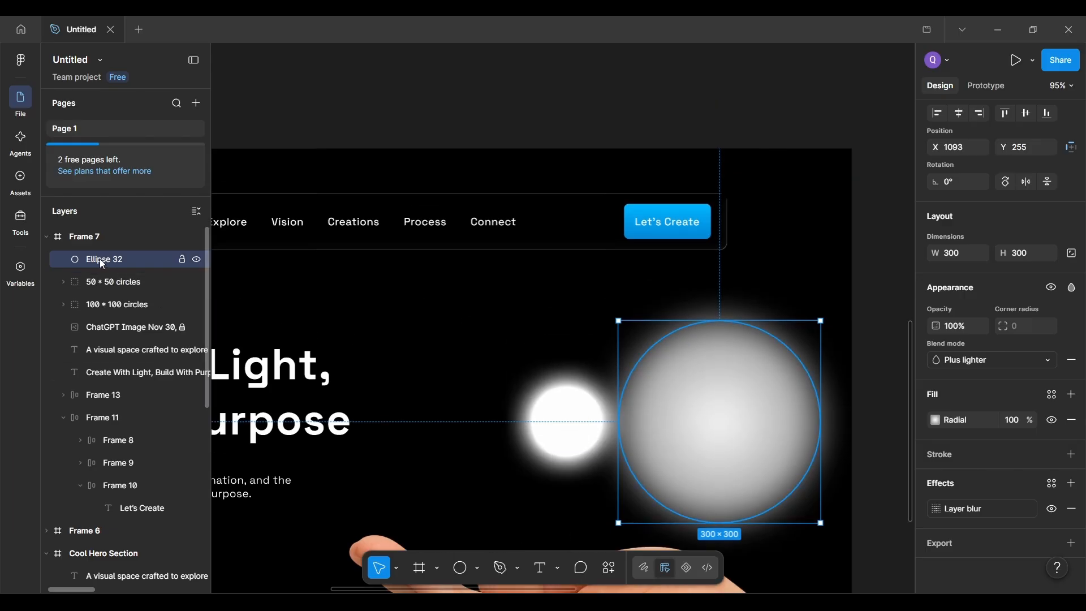
pyautogui.moveTo(100, 259); pyautogui.dragTo(98, 315)
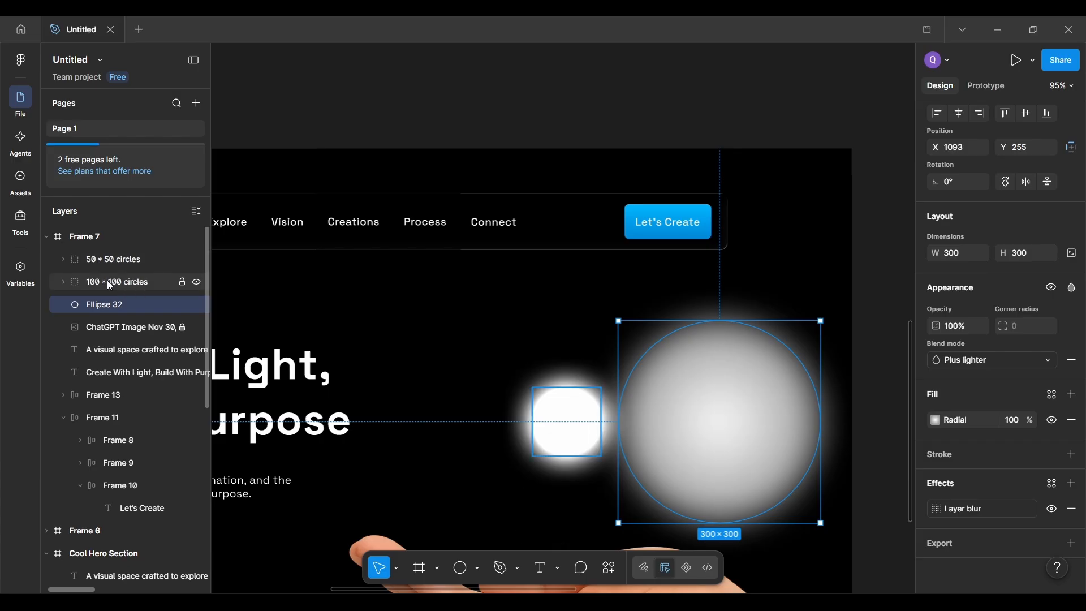
# Step: Move the 300 × 300 circle in Frame 7 so it is centred behind the small white glow, at X 866, Y 255
pyautogui.hotkey('ctrl', 'alt')
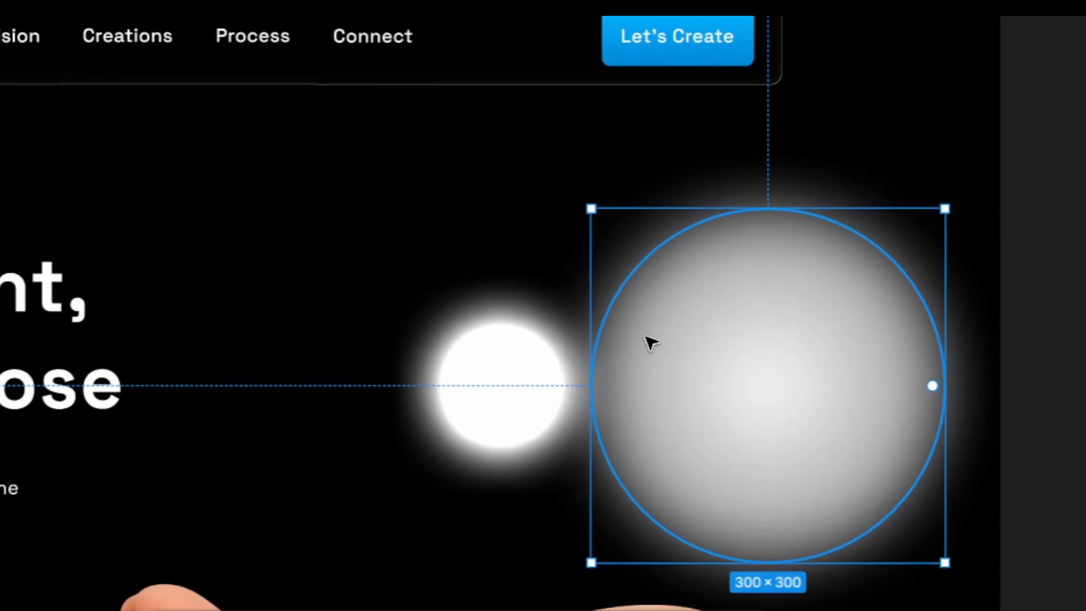
pyautogui.hotkey('ctrl', 'alt', 'F4')
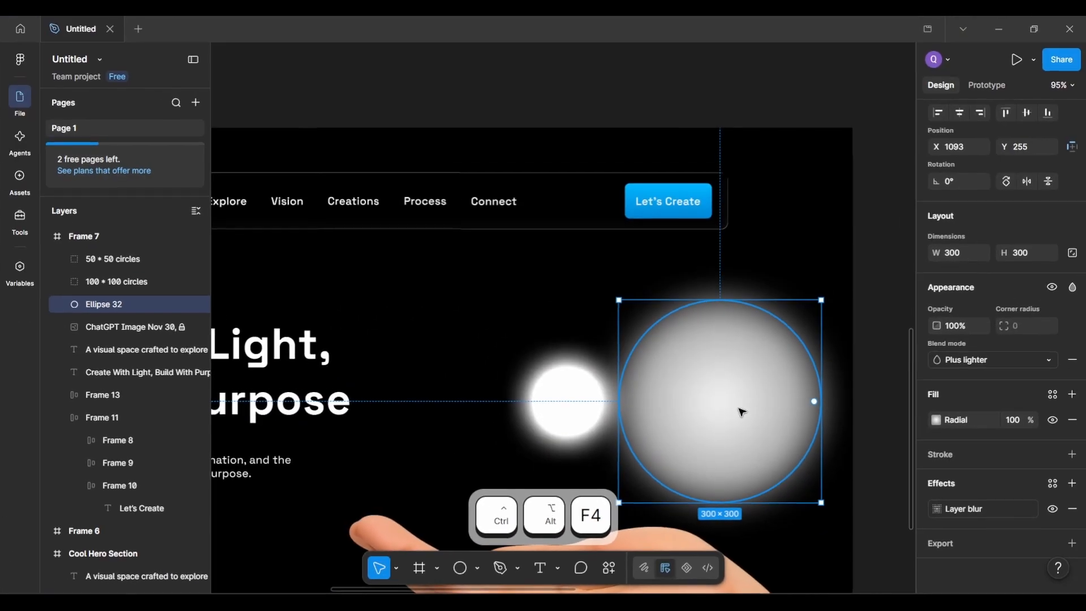
pyautogui.click(670, 341)
pyautogui.moveTo(708, 413); pyautogui.dragTo(590, 414)
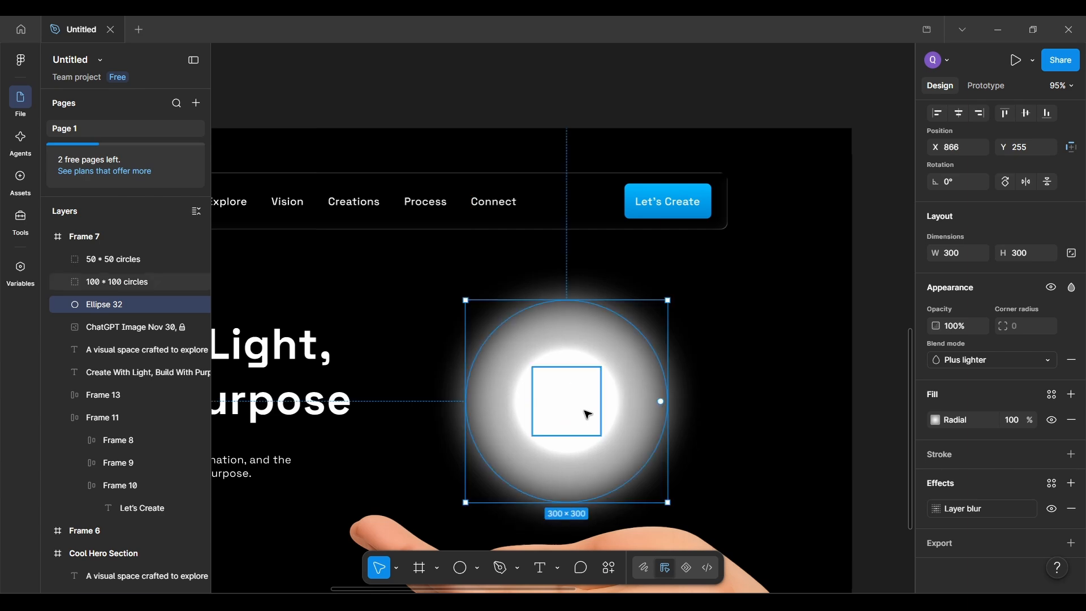
# Step: Deselect the circle and compare the layered glow above the palm in Frame 7 with the glow in the Cool Hero Section
pyautogui.click(776, 442)
pyautogui.scroll(-5, 776, 442)
pyautogui.scroll(3, 775, 441)
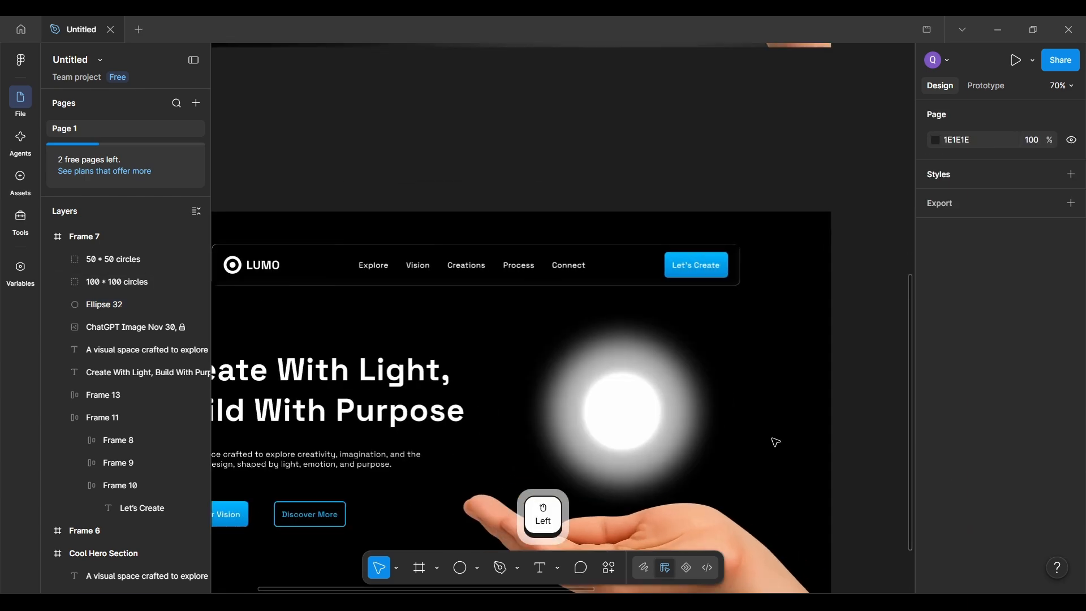
pyautogui.scroll(-2, 776, 441)
pyautogui.scroll(-2, 776, 442)
pyautogui.scroll(4, 775, 441)
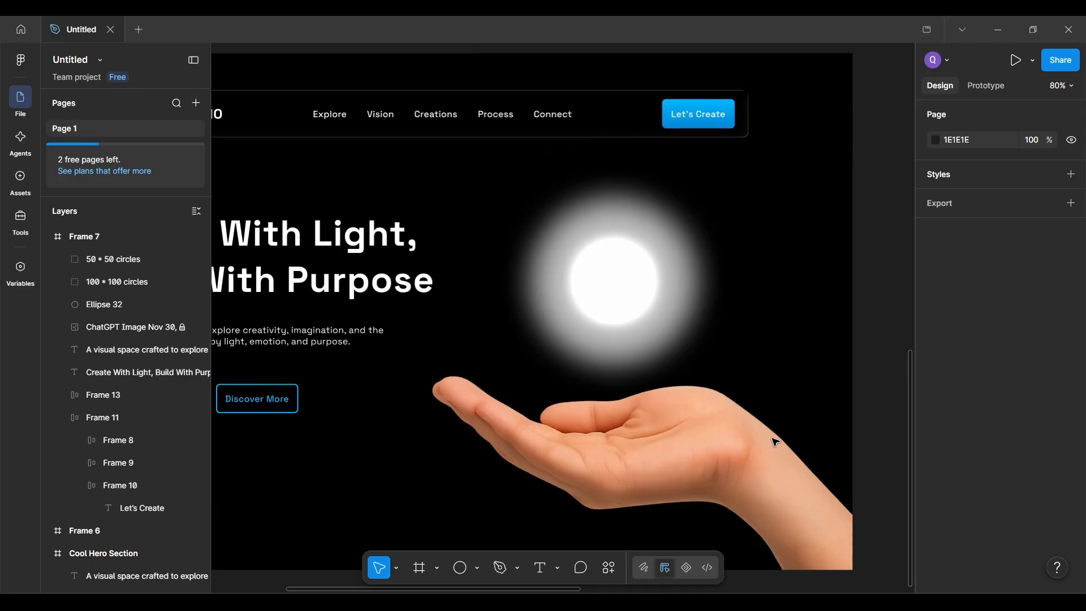
pyautogui.scroll(3, 776, 442)
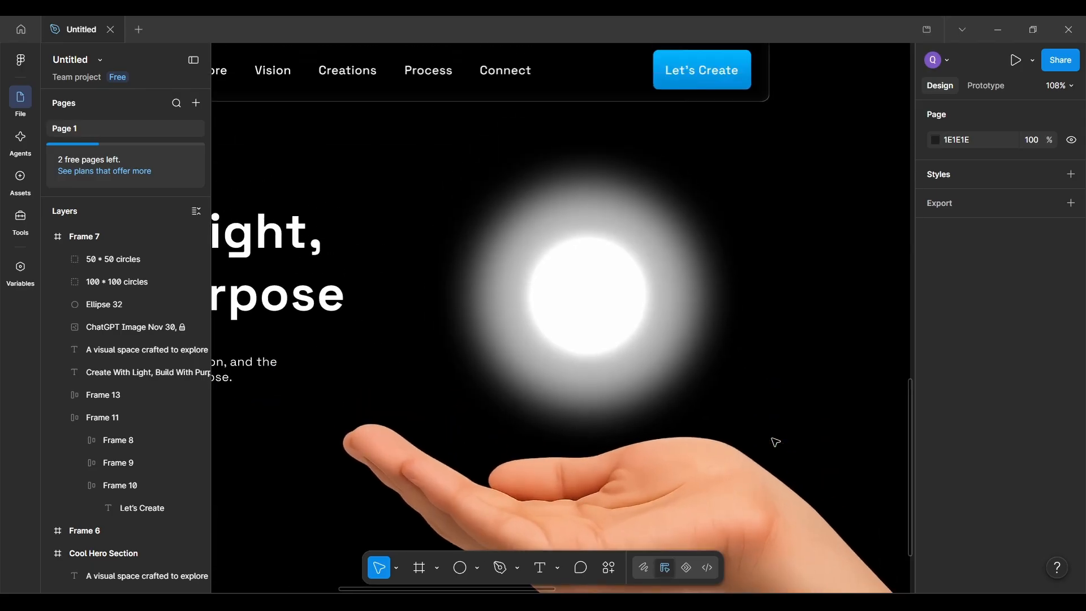
pyautogui.doubleClick(705, 337)
pyautogui.scroll(-1, 706, 337)
pyautogui.scroll(2, 706, 337)
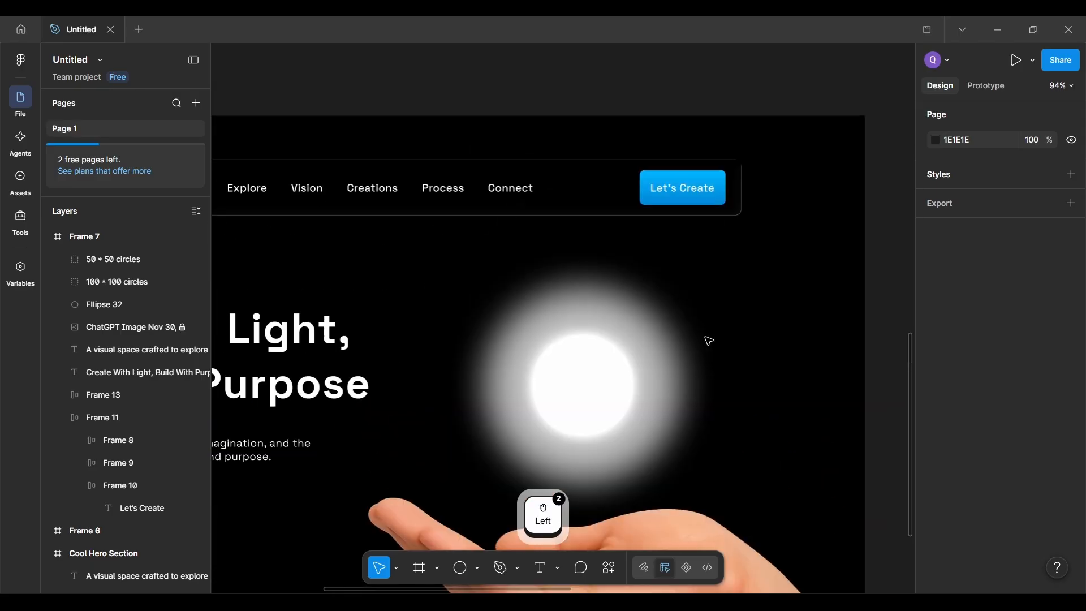
pyautogui.scroll(-5, 705, 337)
pyautogui.scroll(3, 706, 337)
pyautogui.scroll(6, 705, 337)
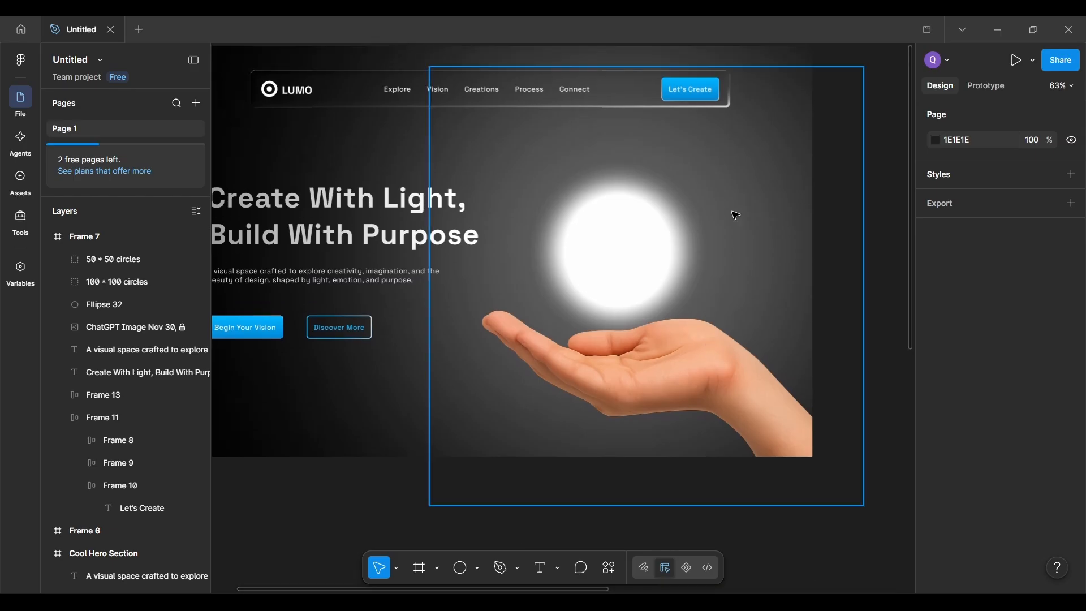
# Step: Select the large background circle Ellipse 10 in the Cool Hero Section and examine its radial gradient stops and layer blur amount
pyautogui.doubleClick(733, 217)
pyautogui.click(705, 176)
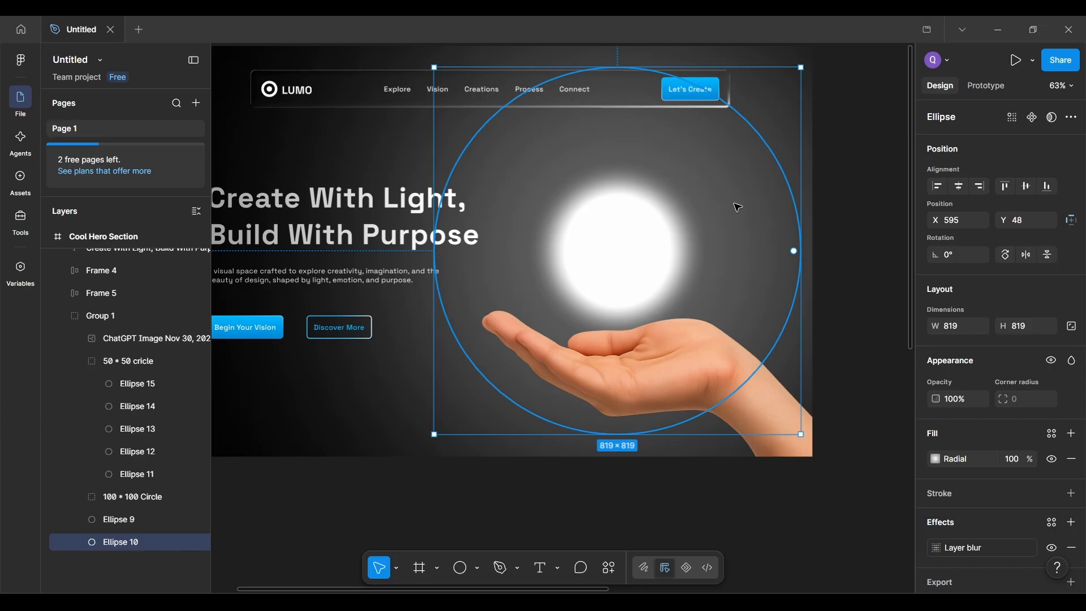
pyautogui.click(937, 460)
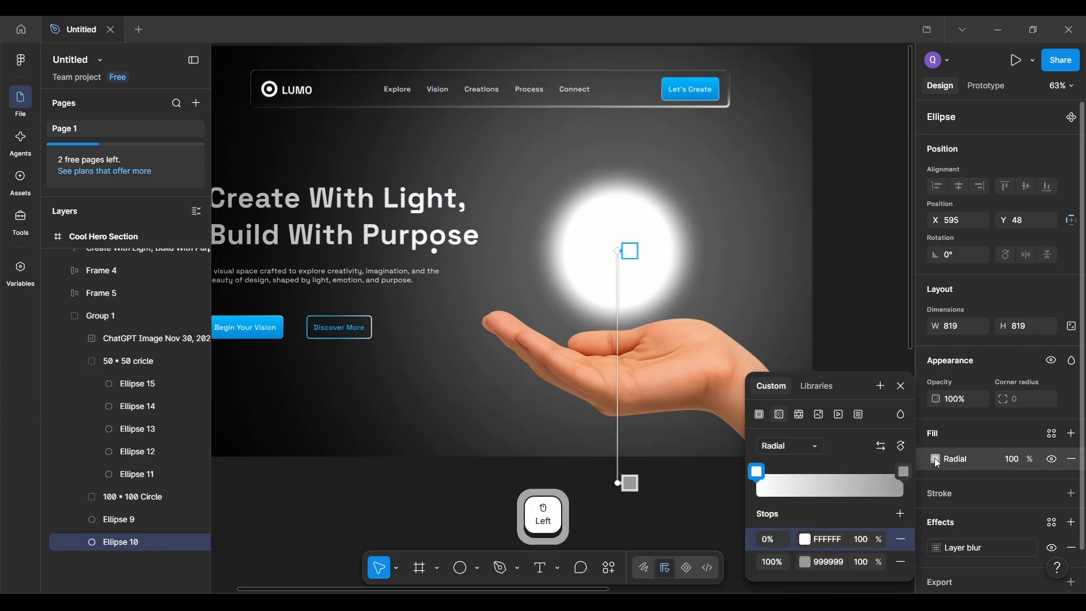
pyautogui.click(905, 390)
pyautogui.scroll(-1, 971, 486)
pyautogui.click(949, 505)
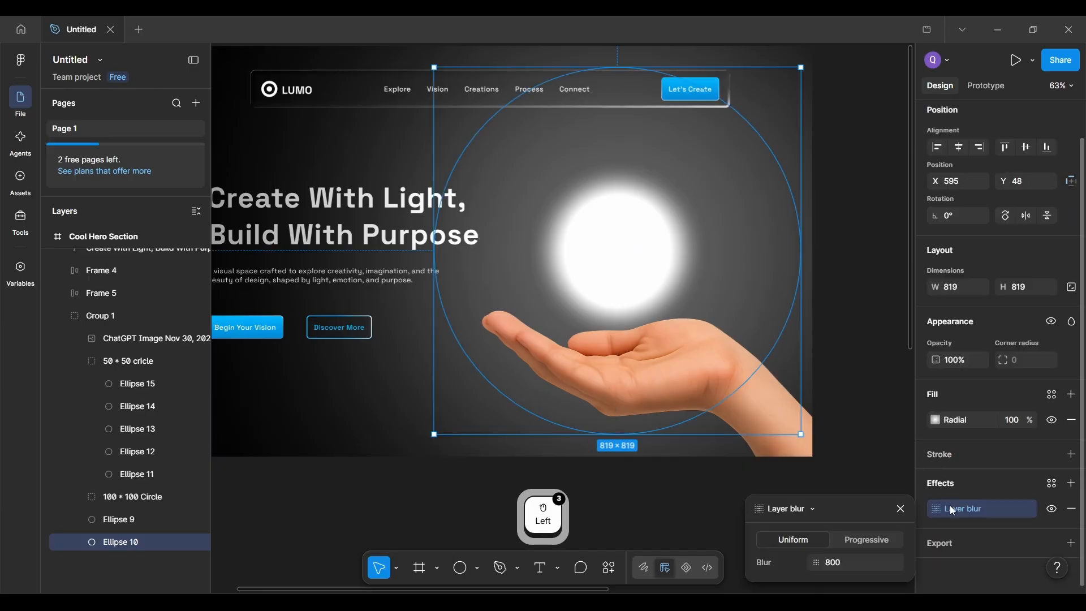
pyautogui.click(907, 509)
pyautogui.scroll(-4, 853, 457)
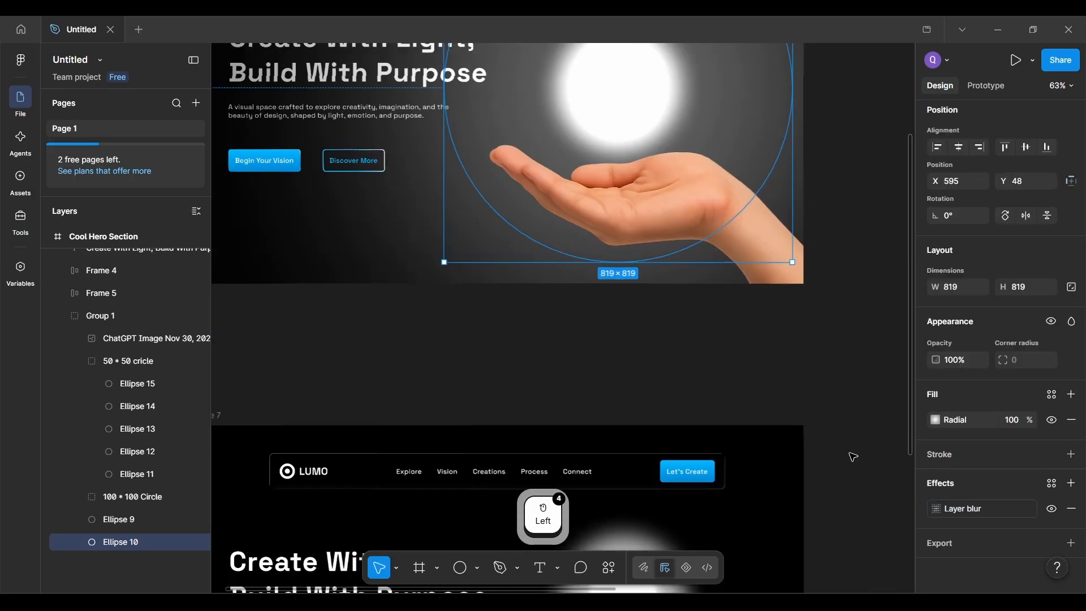
# Step: Draw an ellipse of about 524 × 473 over the glow in Frame 7 and shift it slightly to X 775, Y 193
pyautogui.scroll(-3, 853, 456)
pyautogui.scroll(2, 852, 456)
pyautogui.scroll(-1, 752, 441)
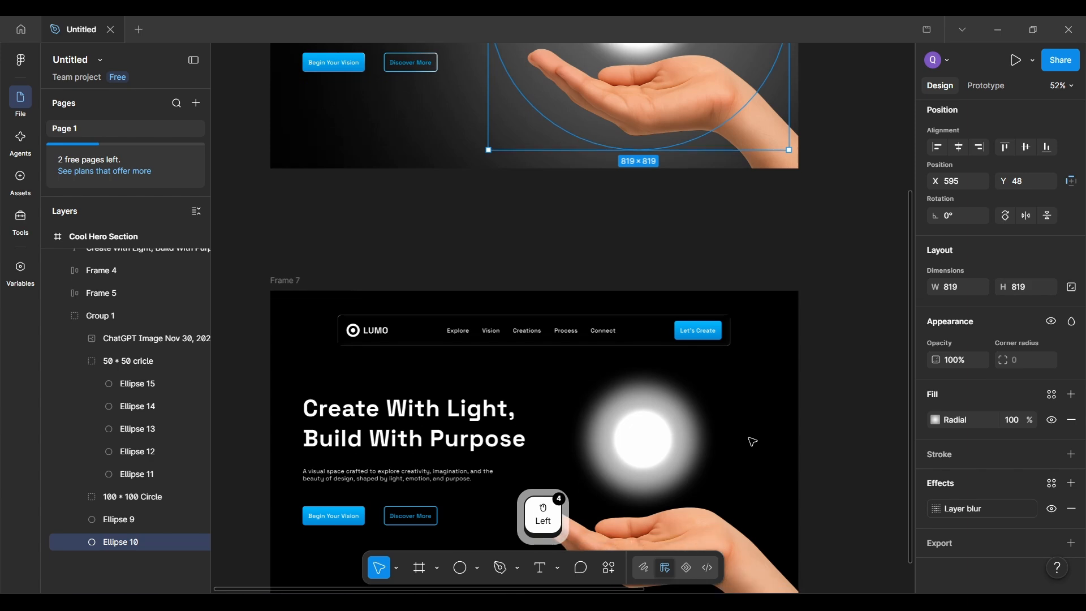
pyautogui.scroll(2, 752, 442)
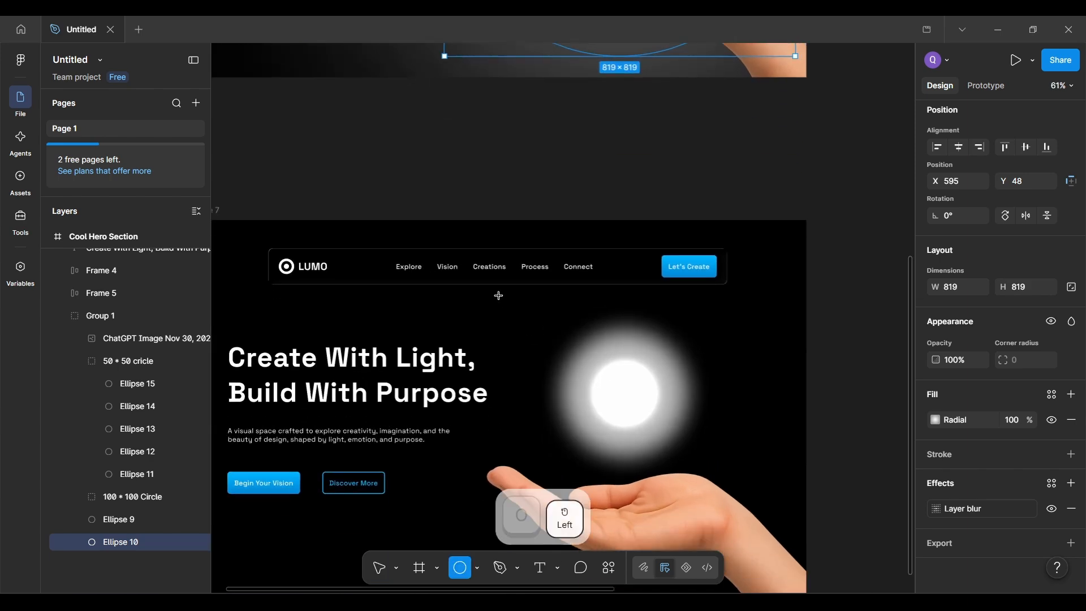
pyautogui.moveTo(499, 295); pyautogui.dragTo(723, 492)
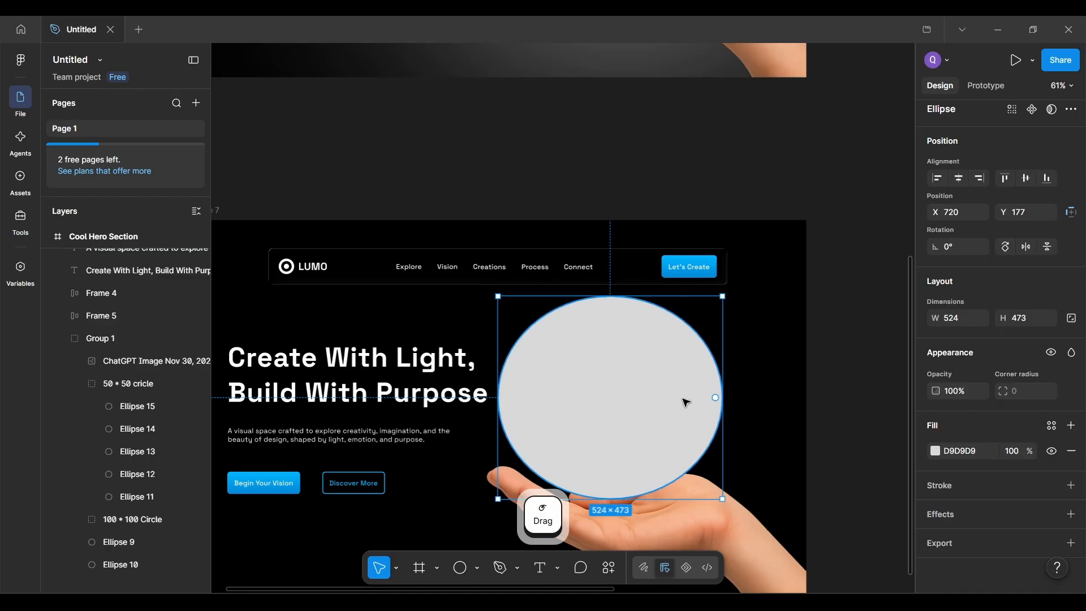
pyautogui.moveTo(685, 402); pyautogui.dragTo(709, 410)
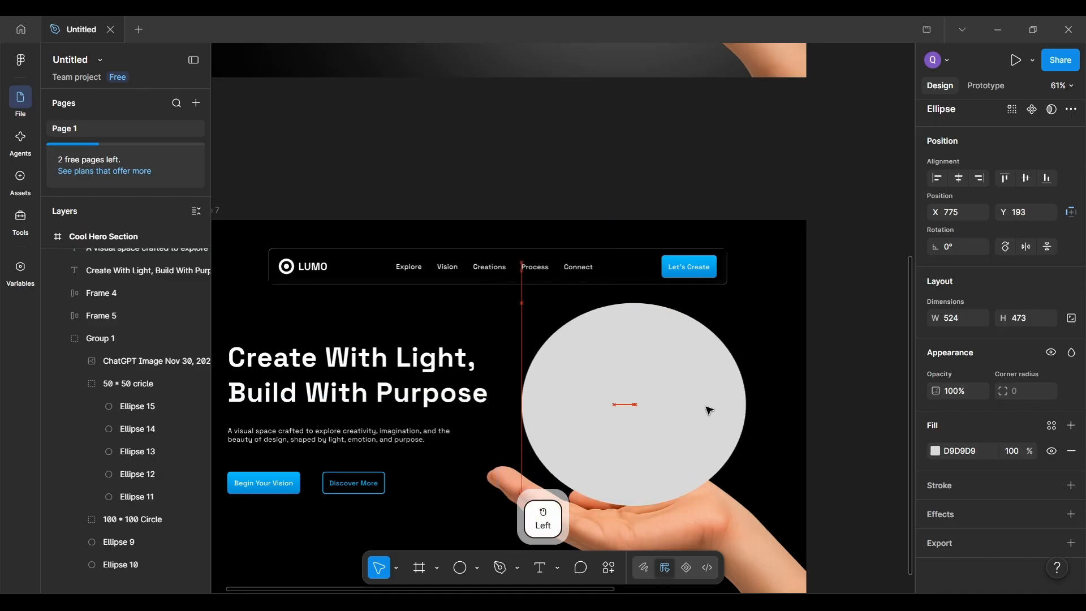
# Step: Resize the new ellipse in Frame 7 to 820 × 820 and move it over the glow and hand, at X 620, Y 82
pyautogui.click(961, 321)
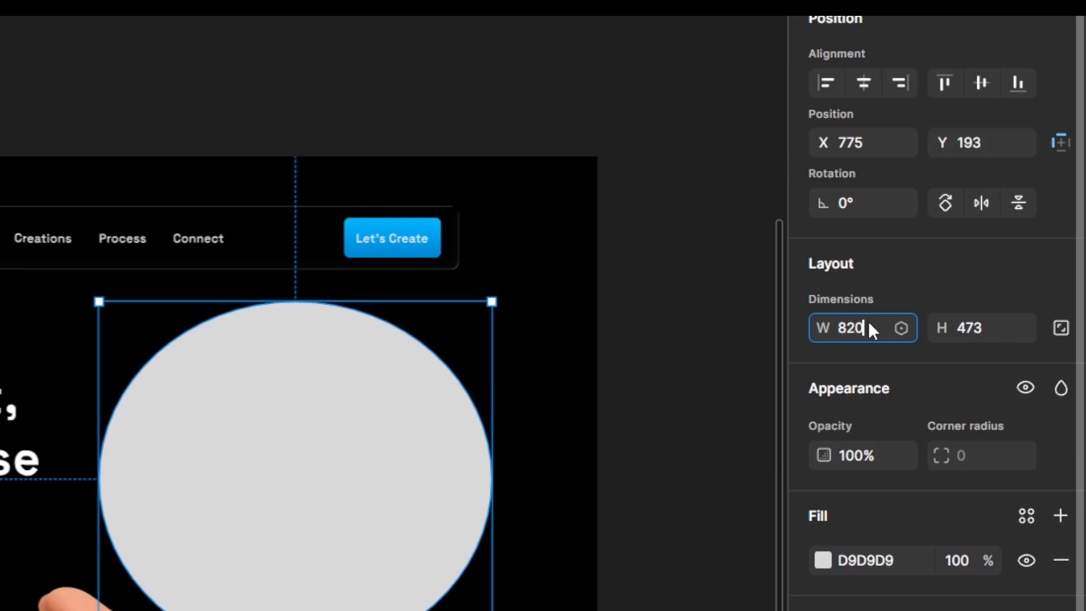
pyautogui.press('Return')
pyautogui.click(979, 325)
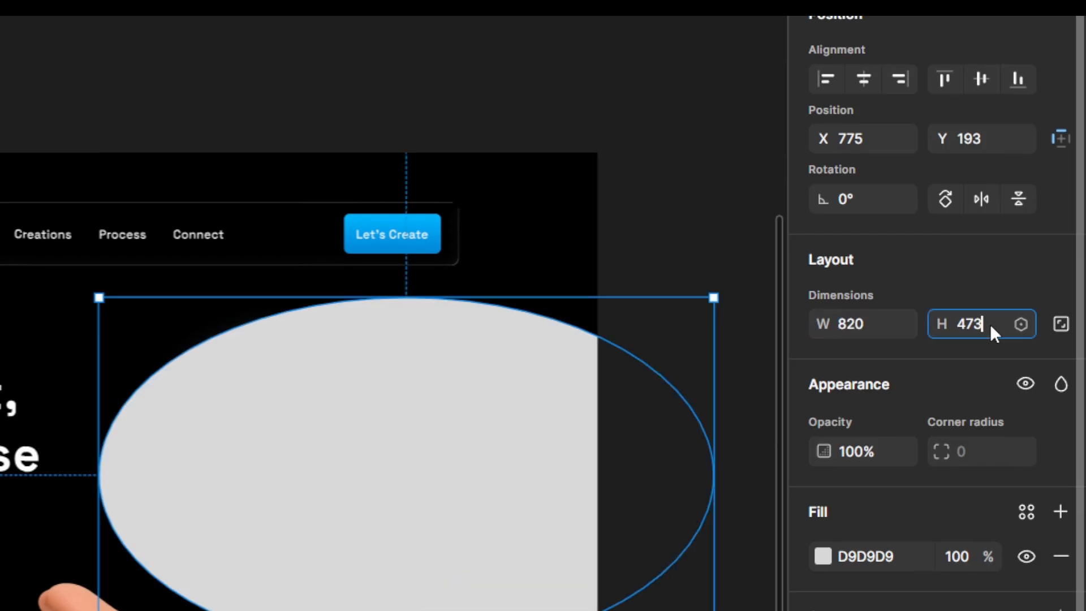
pyautogui.doubleClick(990, 326)
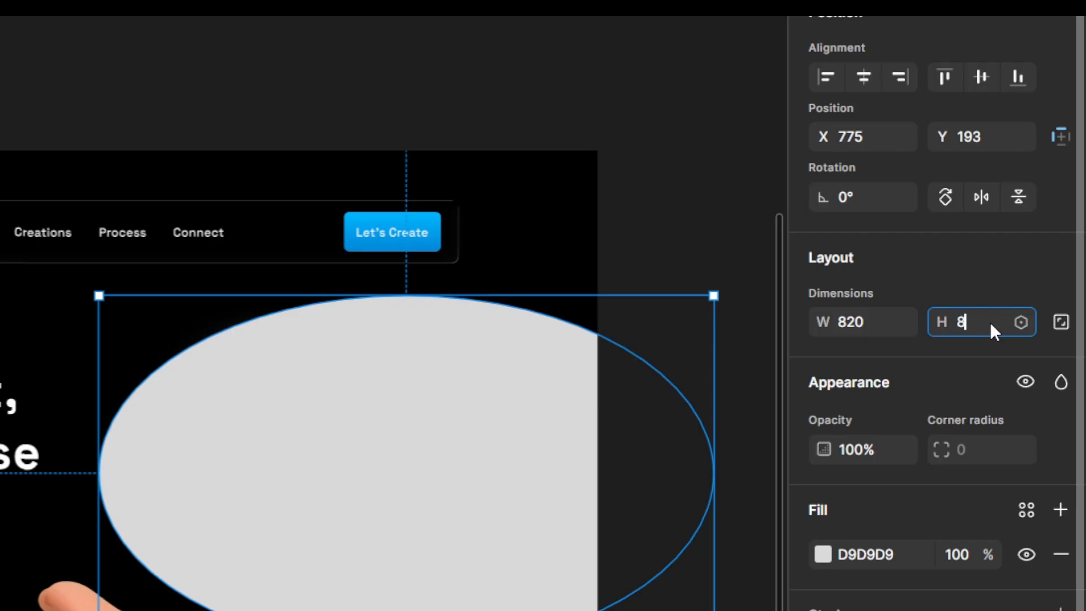
pyautogui.press('Return')
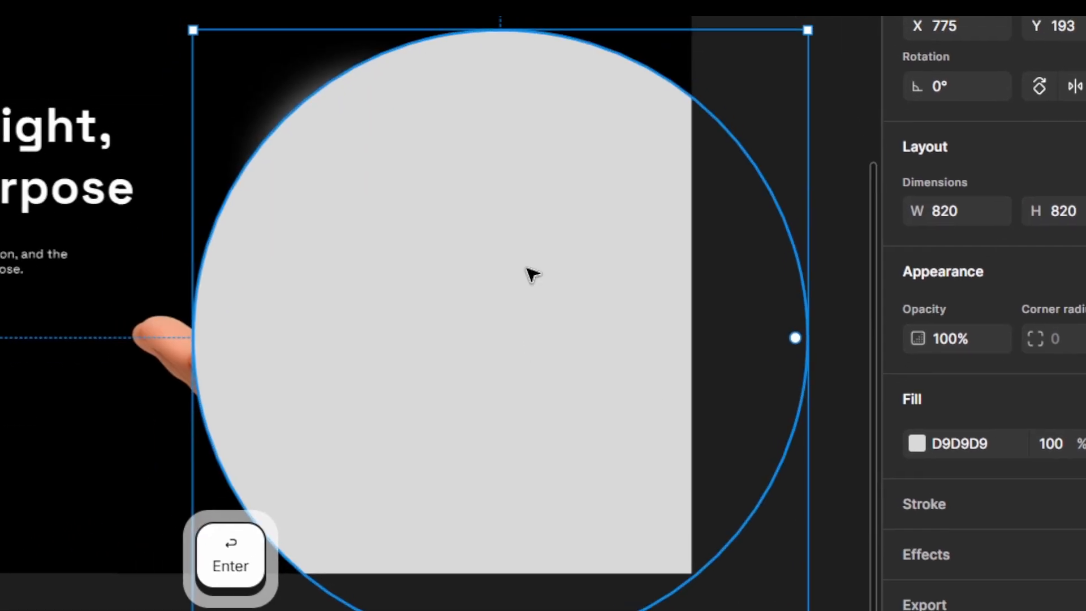
pyautogui.moveTo(500, 262); pyautogui.dragTo(423, 190)
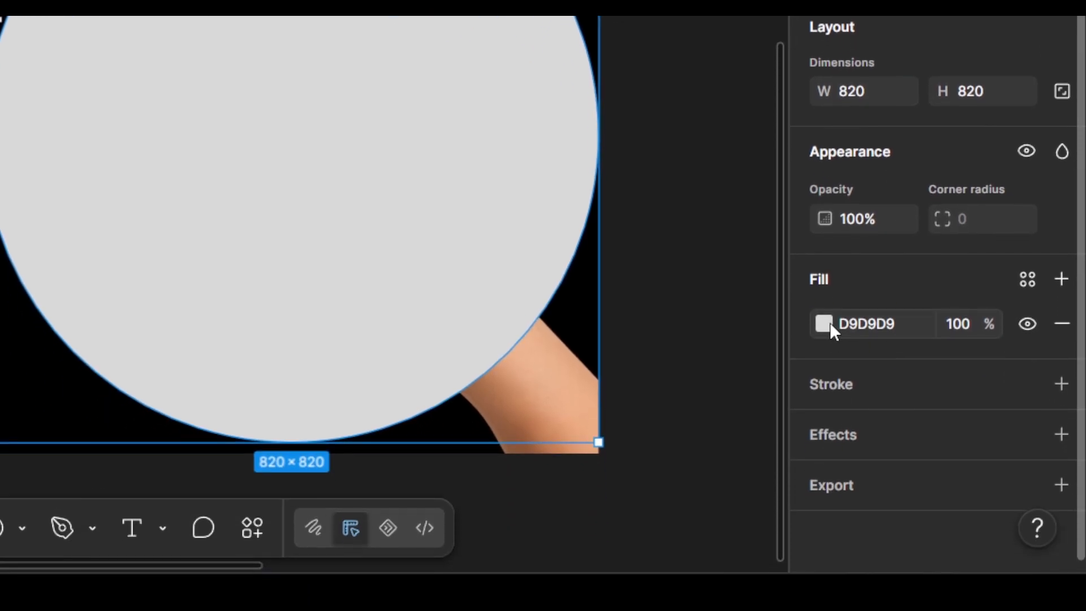
# Step: Give the 820 × 820 circle a linear gradient fill from FFFFFF at 0% to 999999 at 100%
pyautogui.click(830, 330)
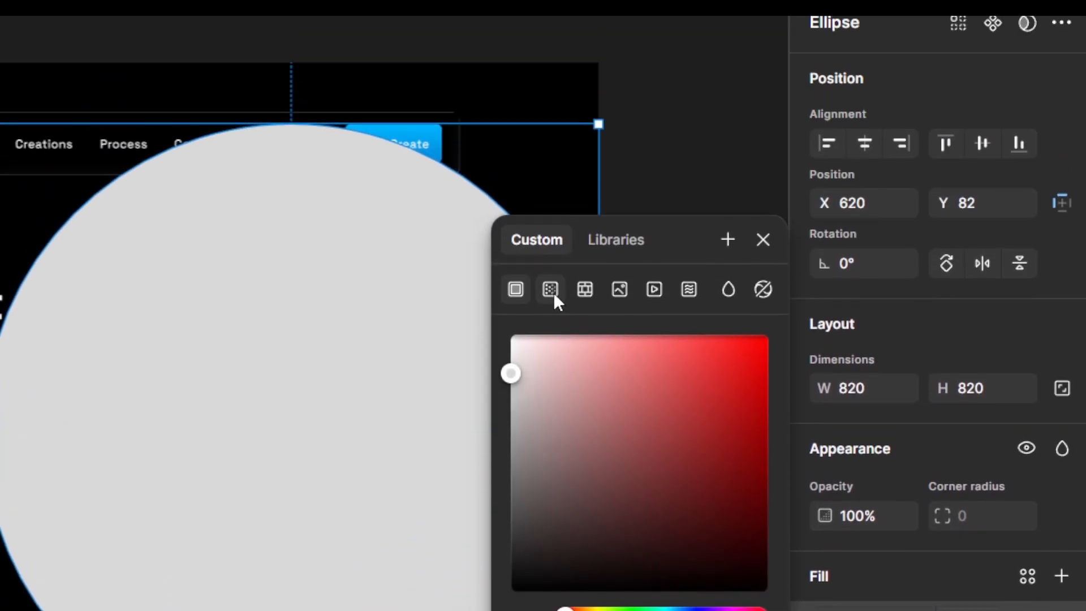
pyautogui.click(550, 182)
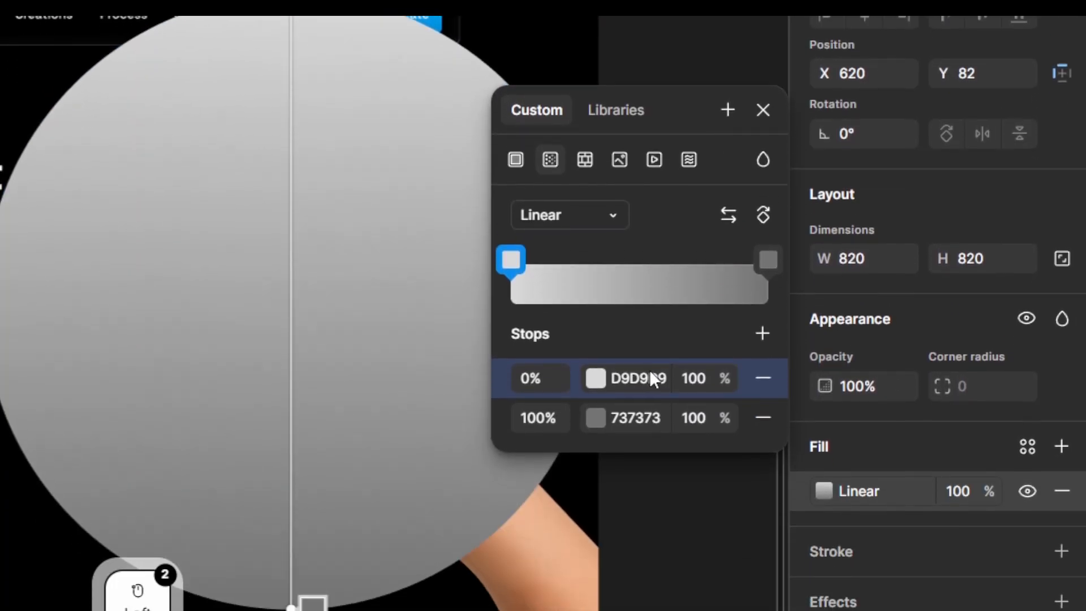
pyautogui.doubleClick(672, 379)
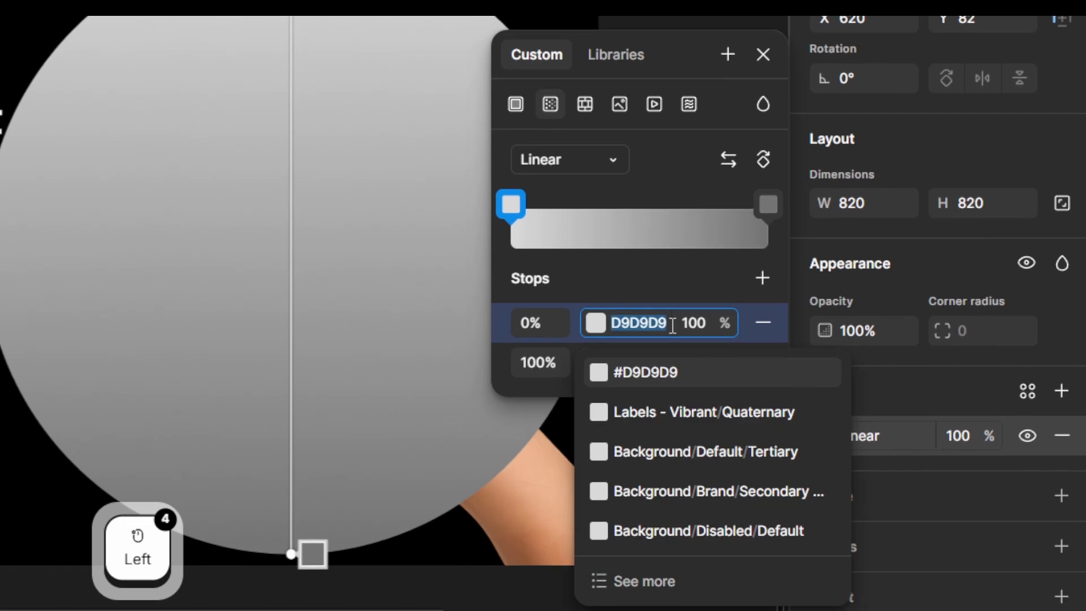
pyautogui.write('f')
pyautogui.press('Return')
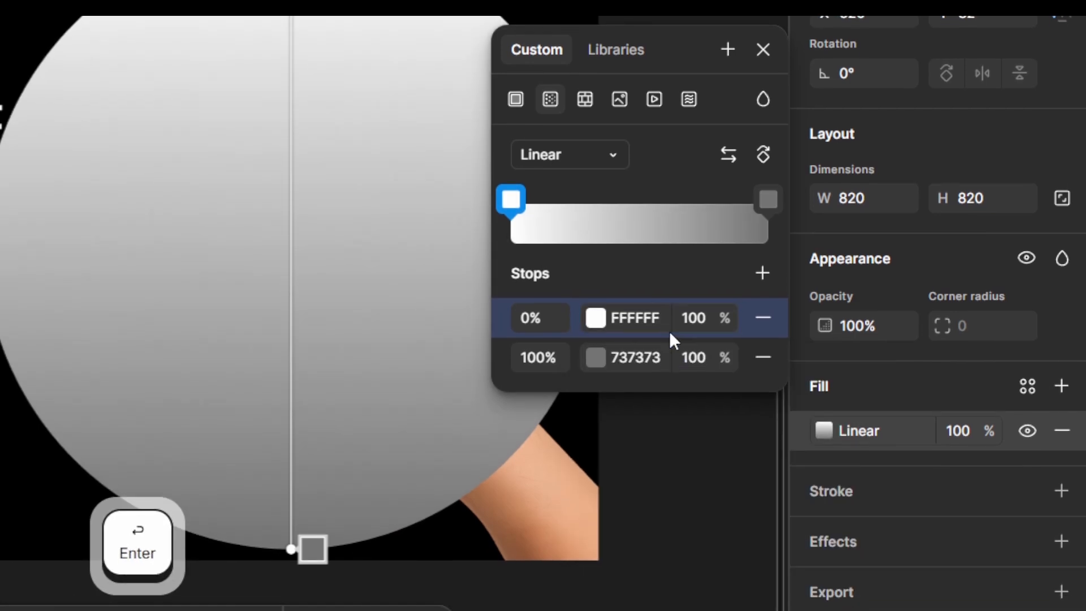
pyautogui.doubleClick(662, 360)
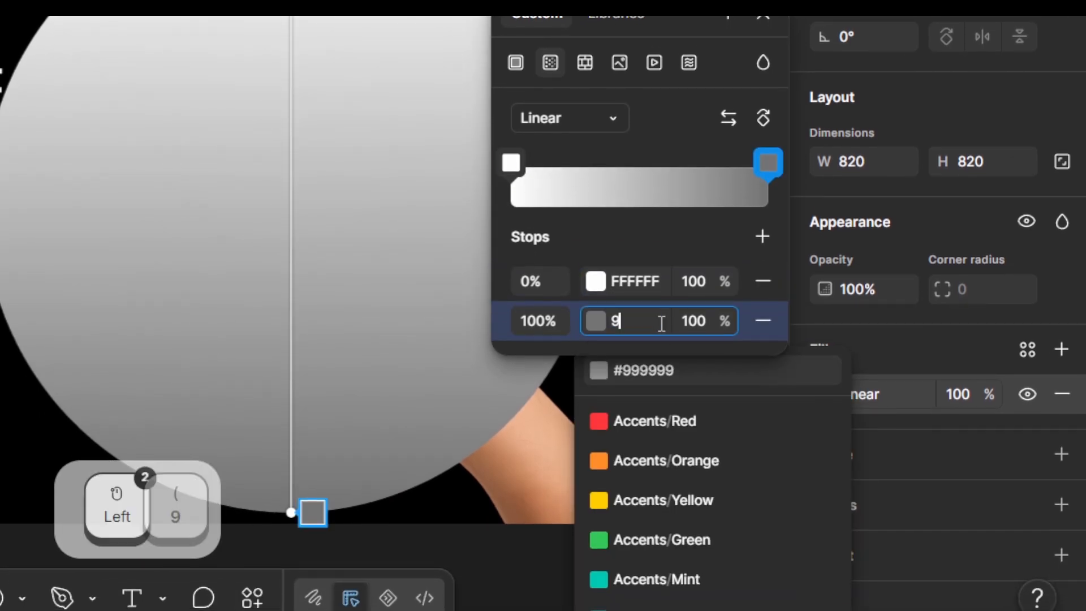
pyautogui.write('9')
pyautogui.press('Return')
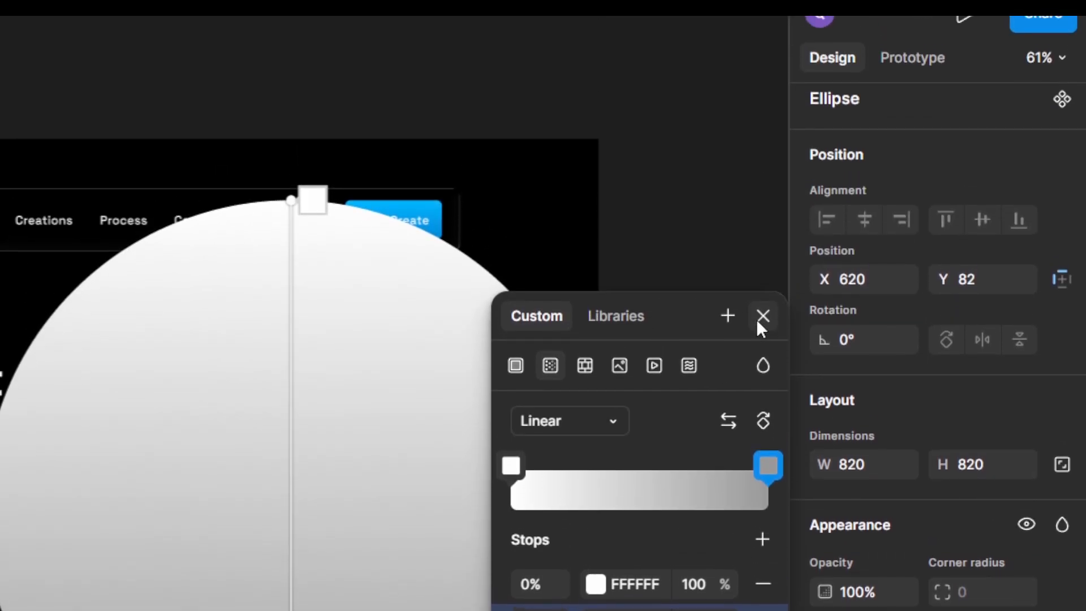
pyautogui.click(762, 310)
# Step: Add a uniform layer blur of 800 to the 820 × 820 circle
pyautogui.click(888, 440)
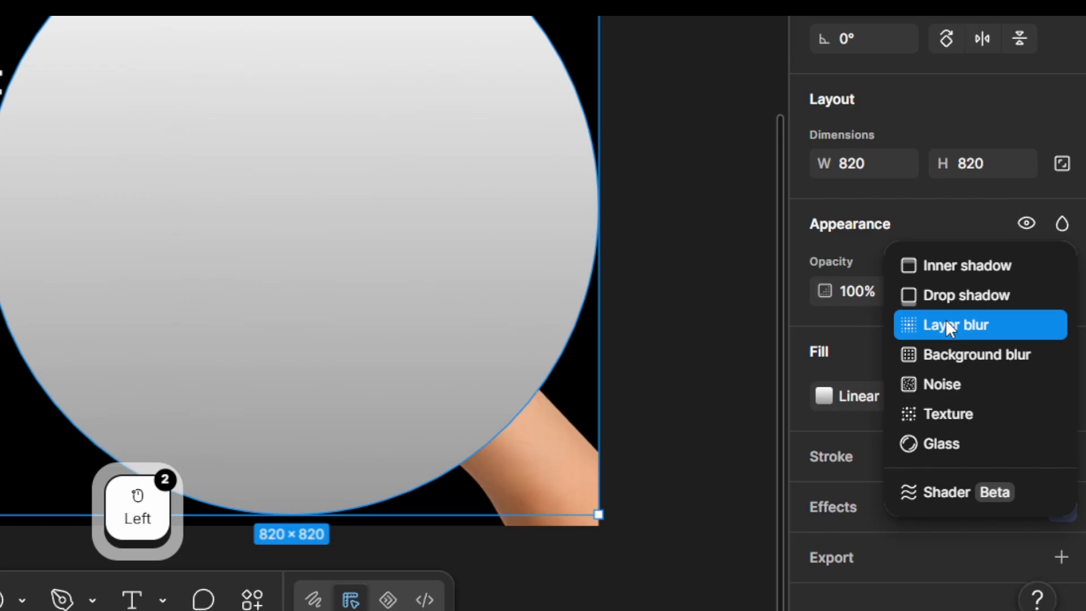
pyautogui.click(947, 327)
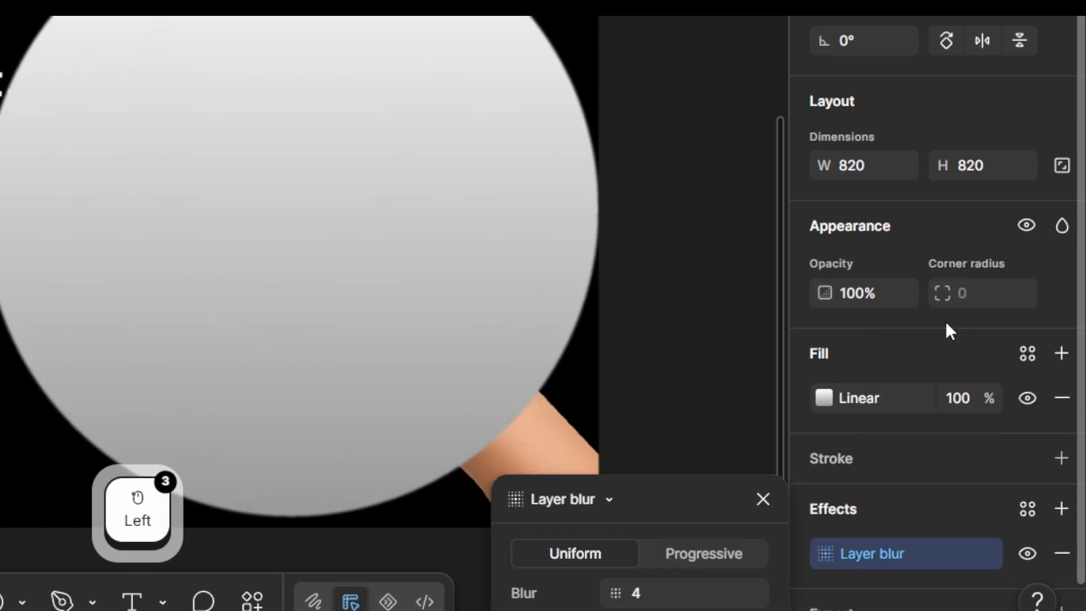
pyautogui.click(663, 507)
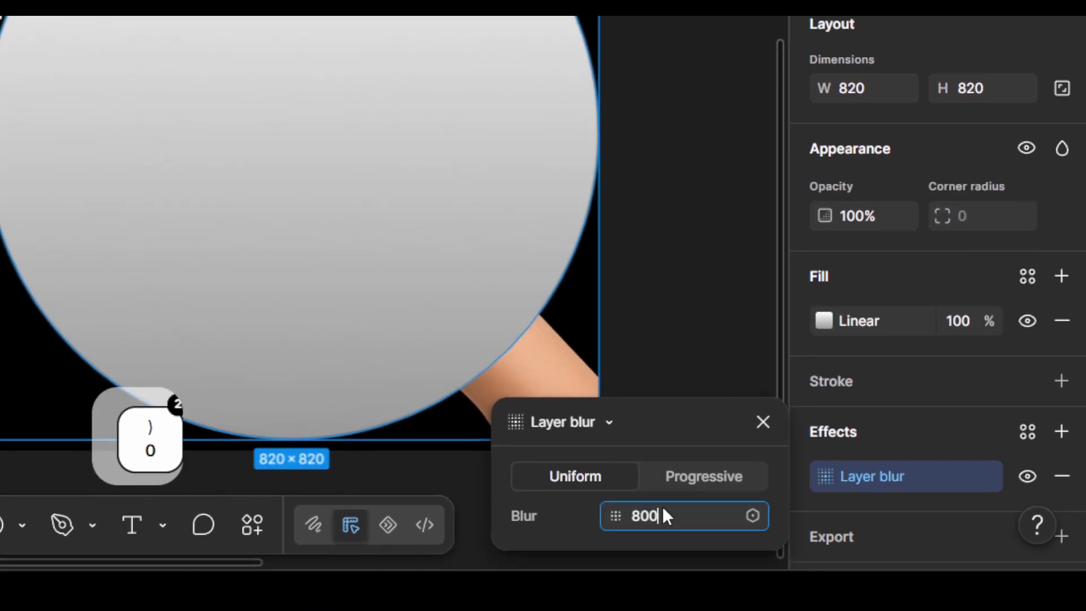
# Step: Set the layer blur of the 820 × 820 ellipse to 800
pyautogui.write('800')
pyautogui.press('Return')
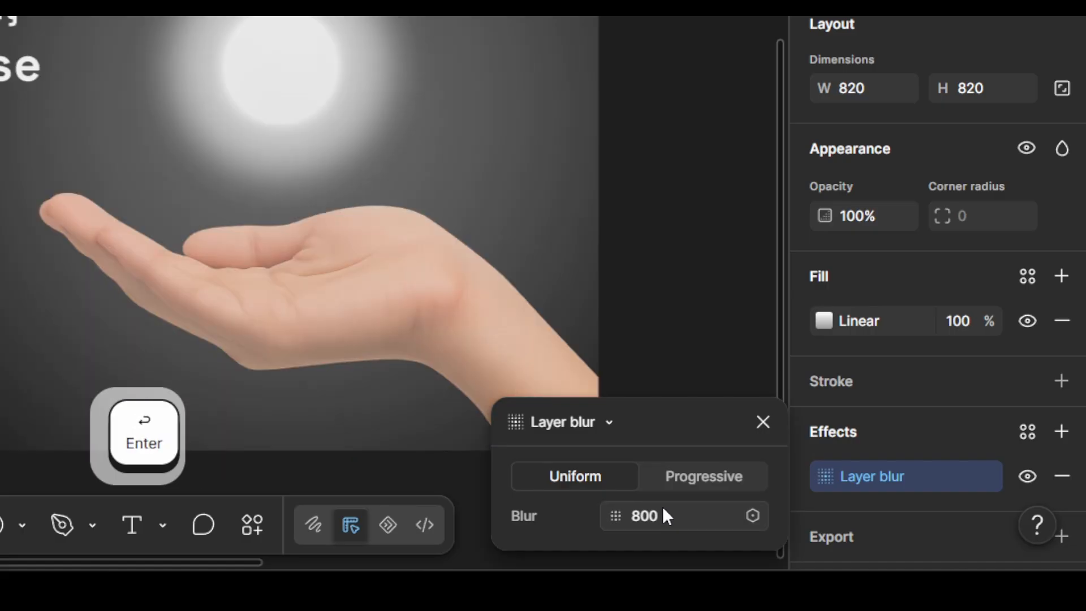
pyautogui.click(763, 422)
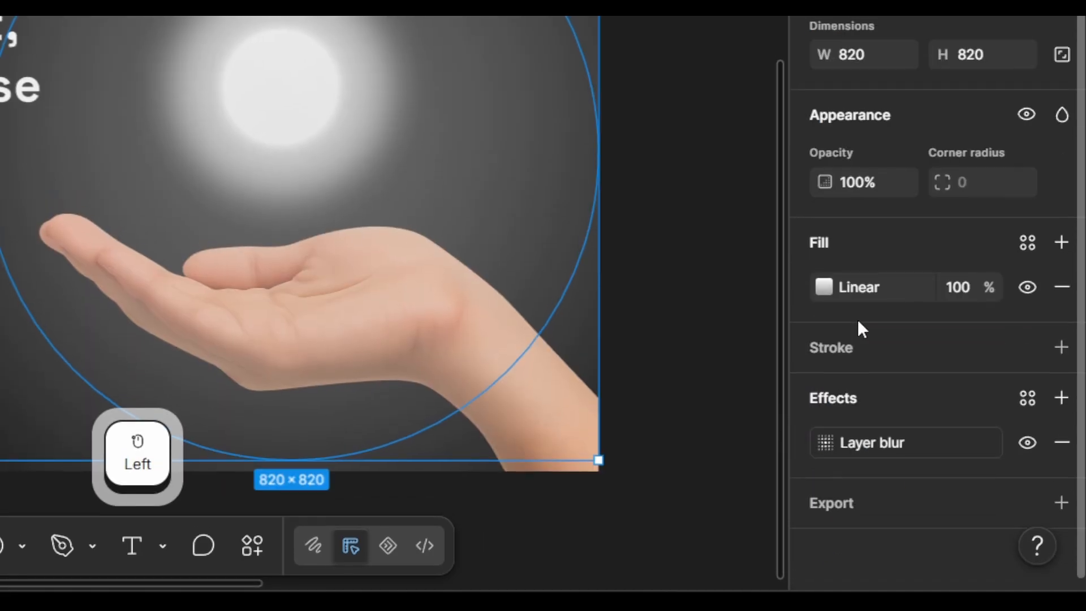
# Step: Change the large ellipse's fill gradient from linear to radial
pyautogui.scroll(3, 858, 321)
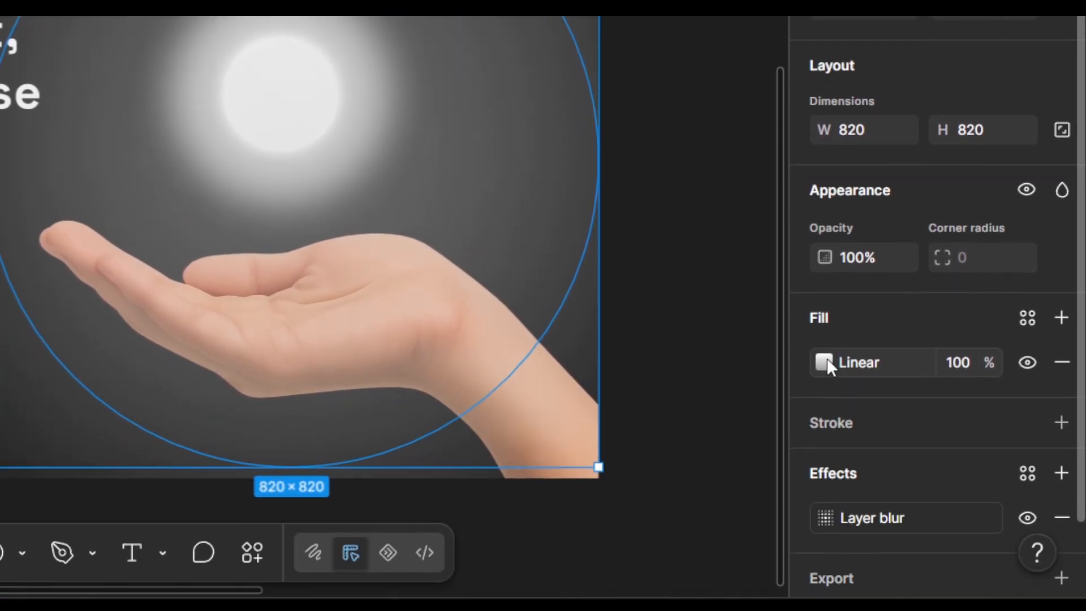
pyautogui.click(826, 362)
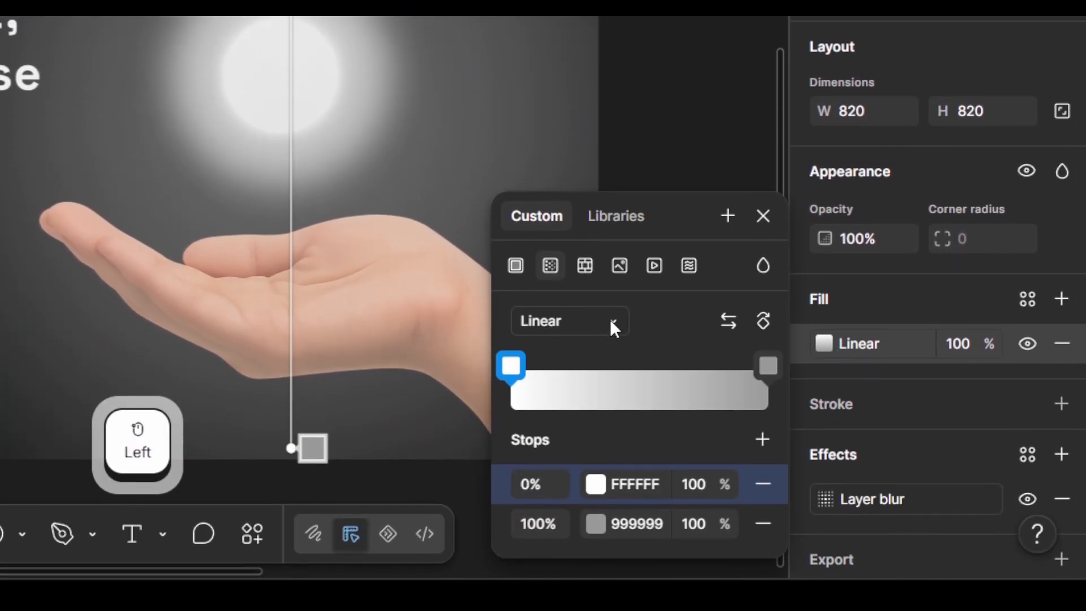
pyautogui.click(610, 324)
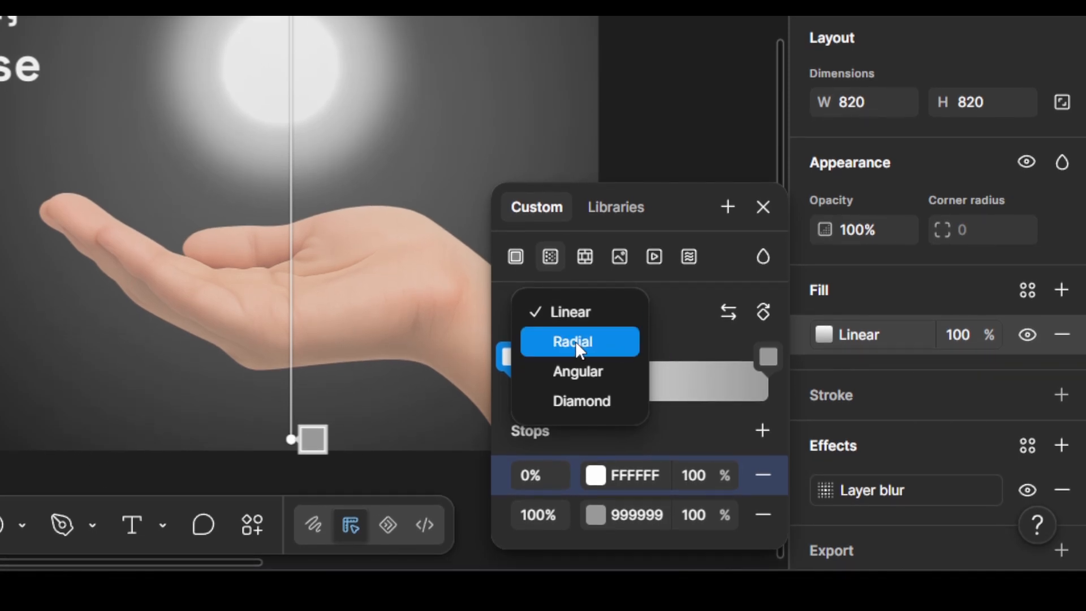
pyautogui.click(575, 341)
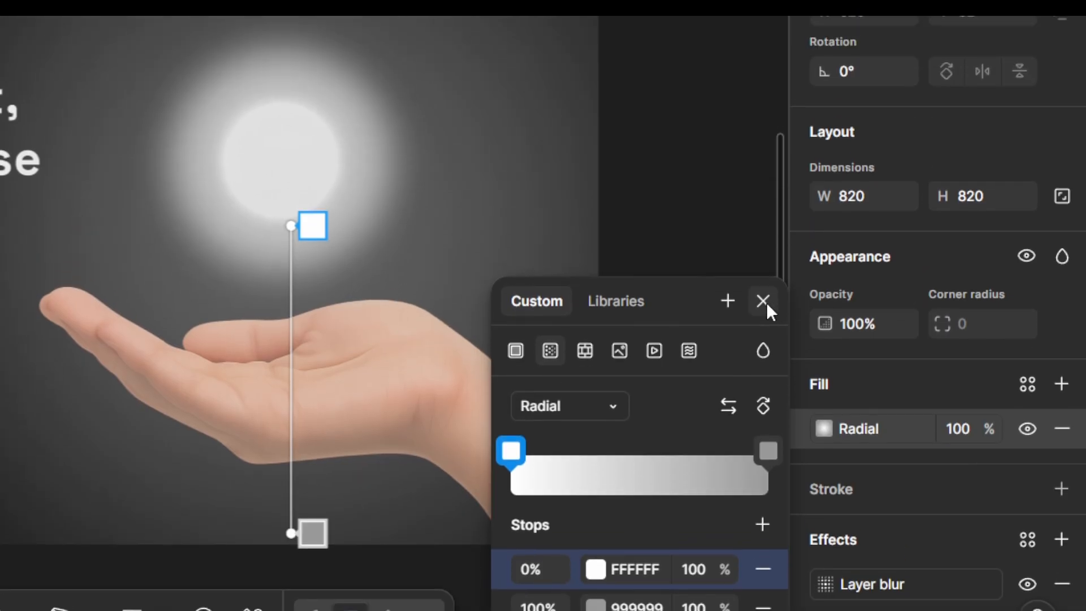
pyautogui.click(763, 207)
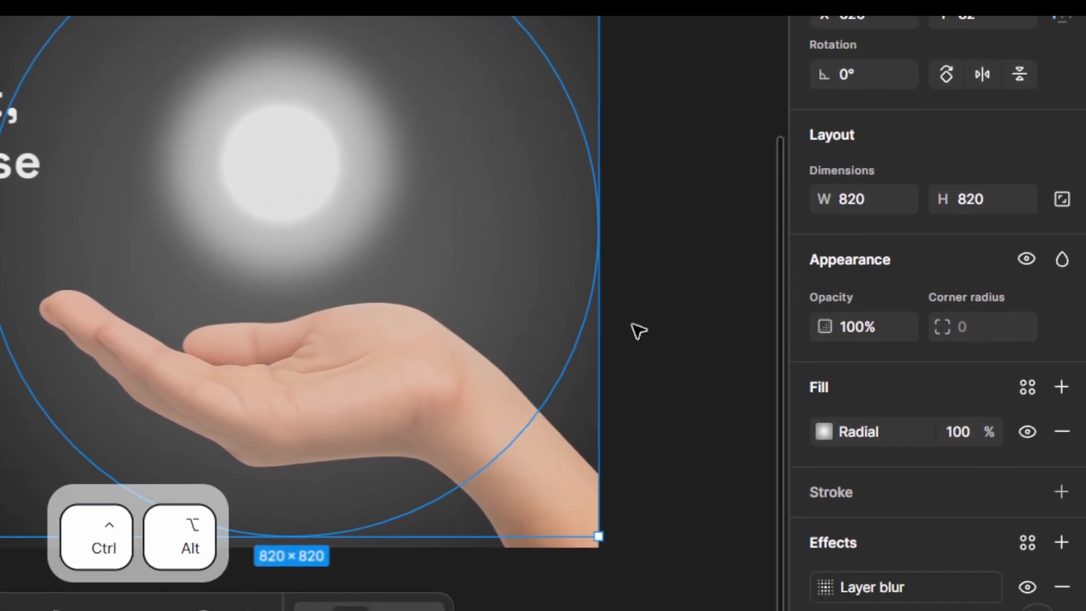
pyautogui.hotkey('ctrl', 'alt', 'F4')
pyautogui.click(668, 340)
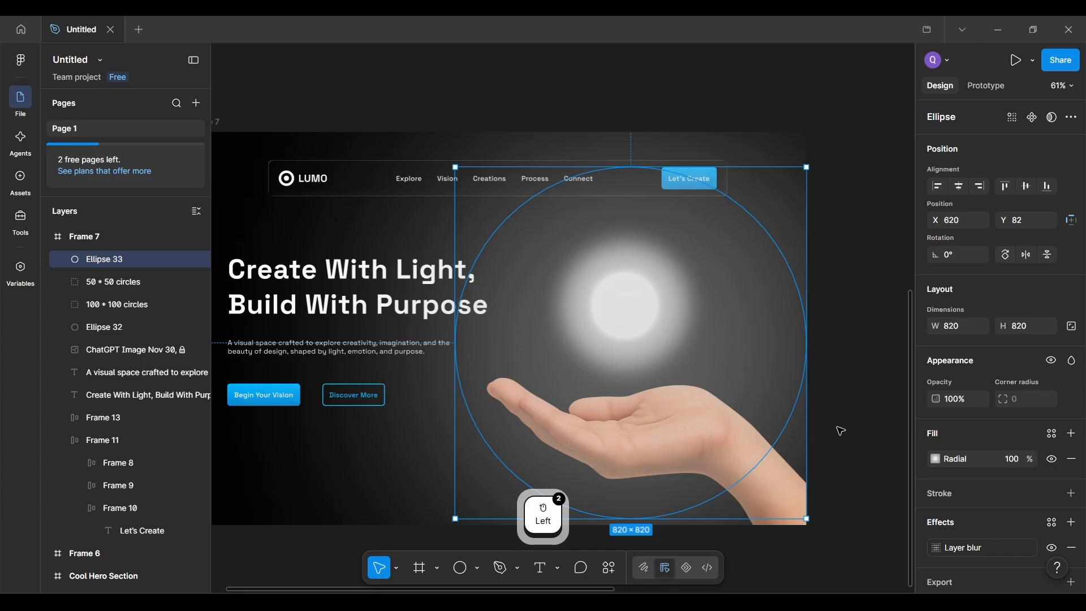
# Step: Reorder Frame 7's layers so that Ellipse 33 sits directly below Ellipse 32 and the ChatGPT hand image is on top
pyautogui.scroll(-2, 840, 431)
pyautogui.keyDown('ctrl'); pyautogui.scroll(-3, 839, 430); pyautogui.keyUp('ctrl')
pyautogui.keyDown('ctrl'); pyautogui.scroll(4, 747, 370); pyautogui.keyUp('ctrl')
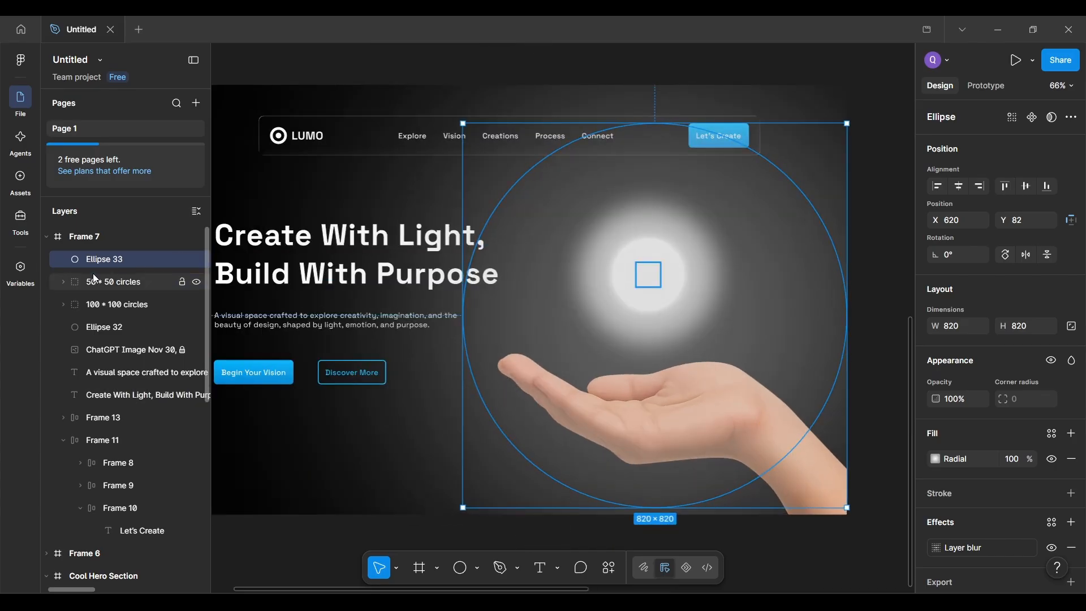
pyautogui.hotkey('ctrl', 'alt', 'F4')
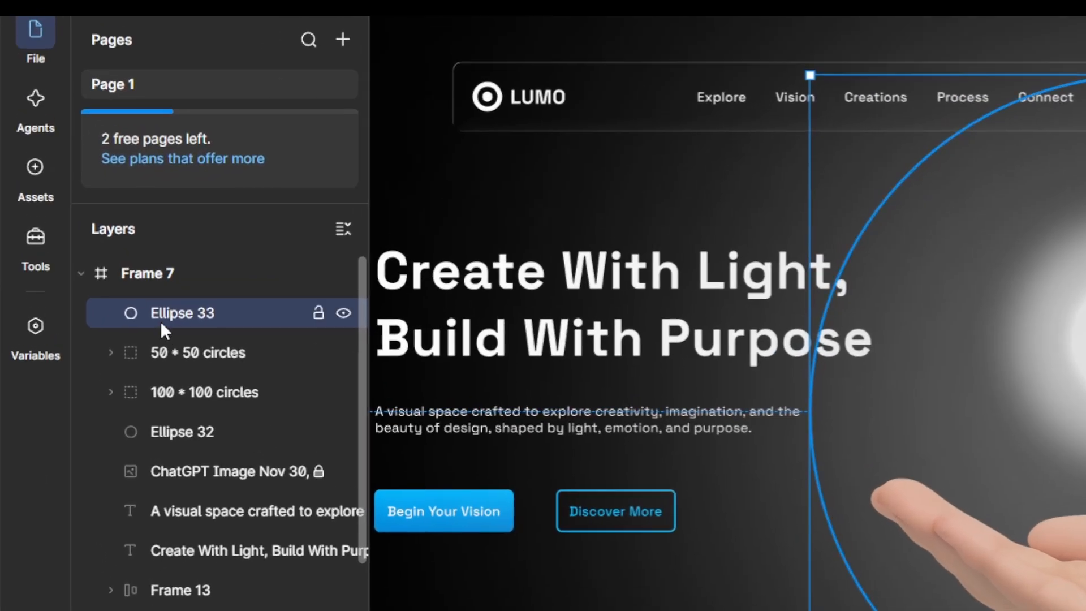
pyautogui.click(159, 338)
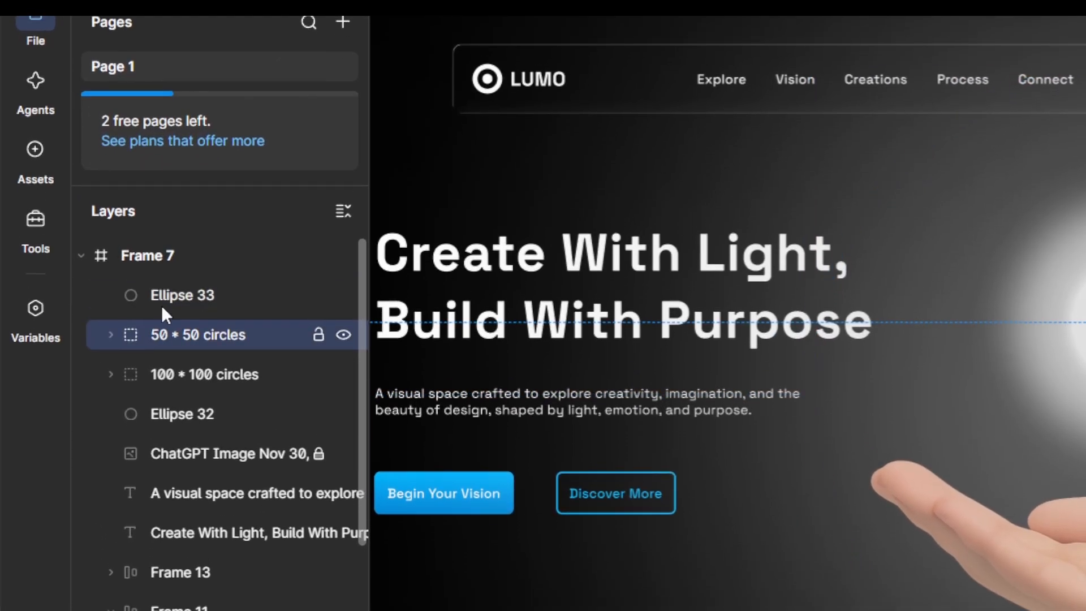
pyautogui.click(151, 301)
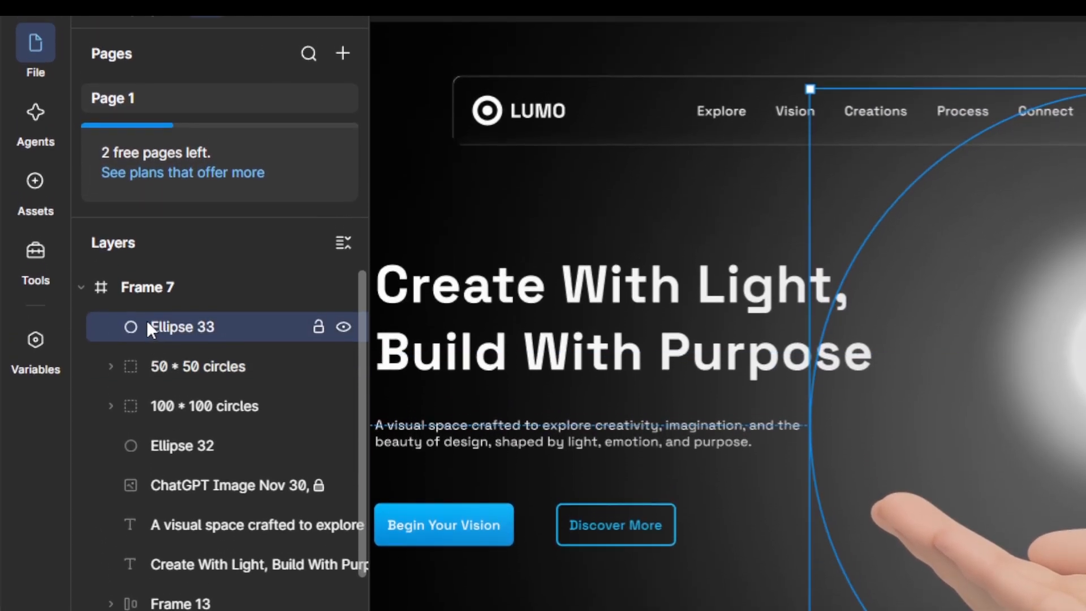
pyautogui.moveTo(147, 321); pyautogui.dragTo(157, 453)
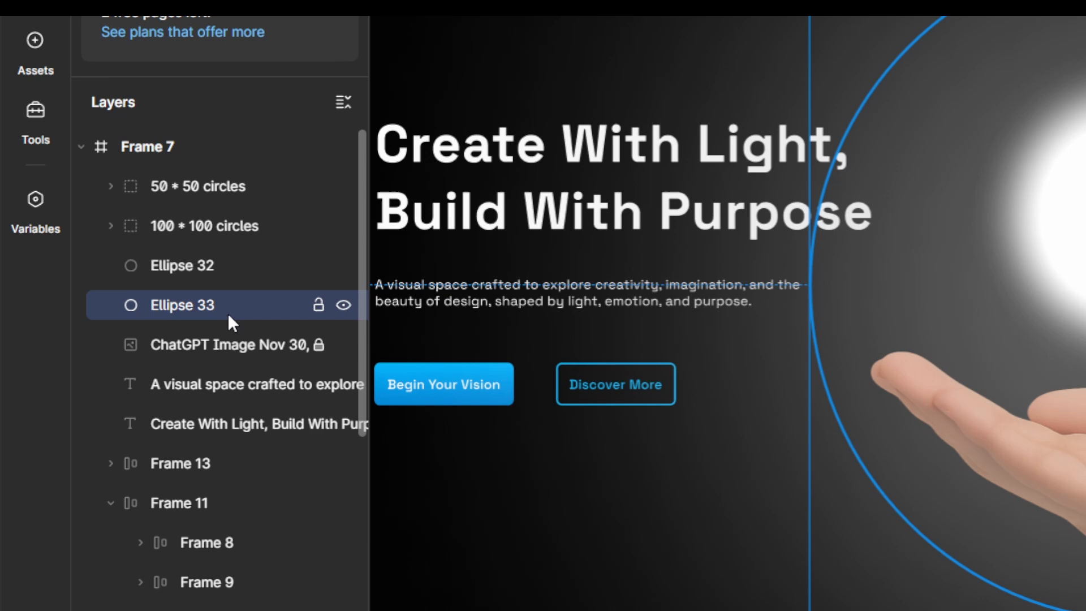
pyautogui.click(202, 340)
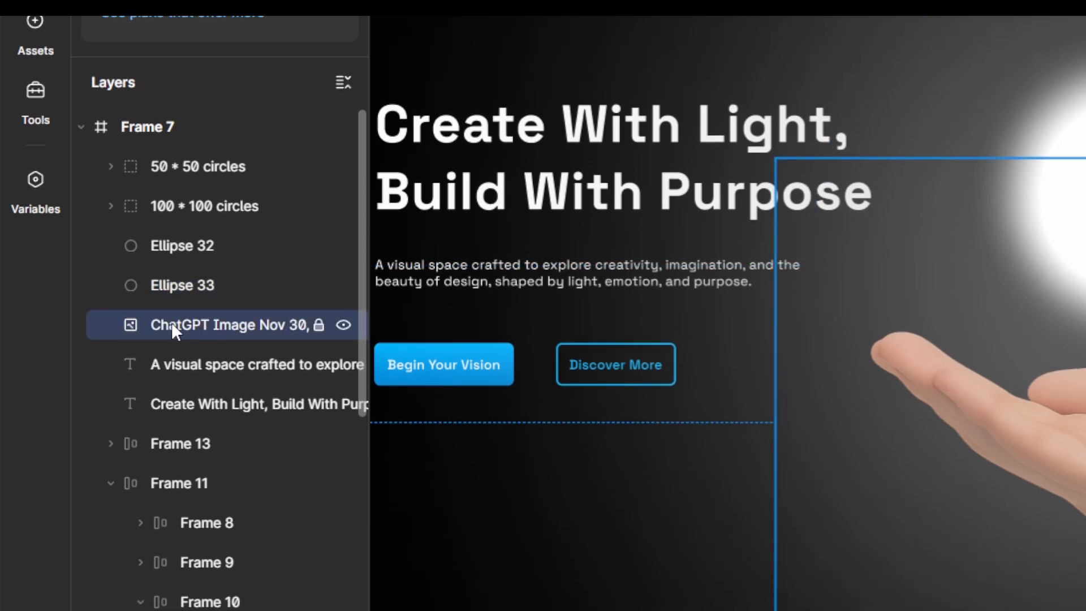
pyautogui.moveTo(170, 319); pyautogui.dragTo(144, 149)
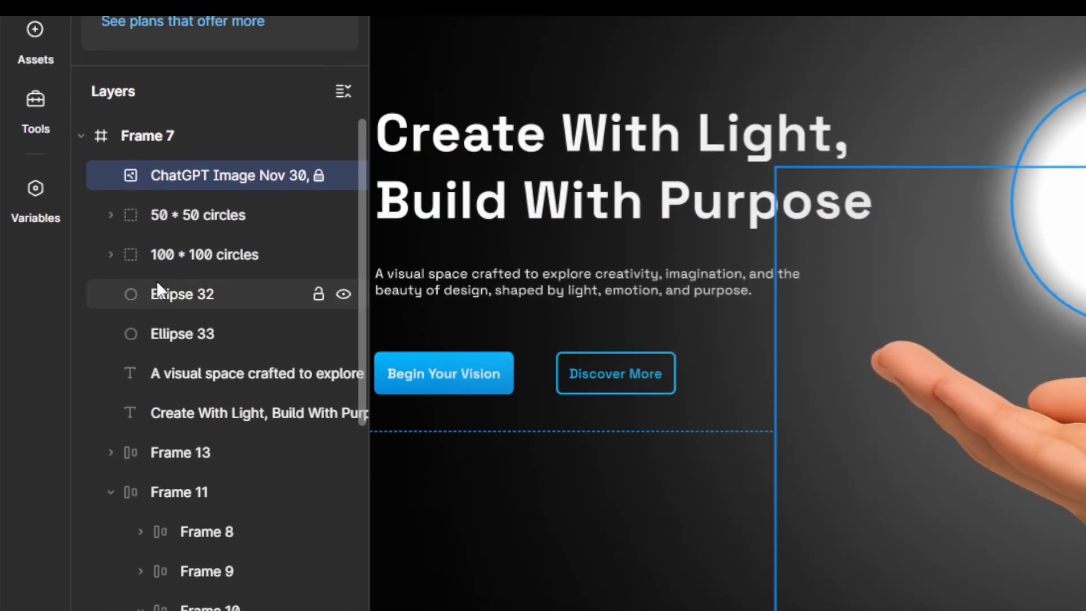
# Step: Move Ellipse 33 up within Frame 7 to Y 14, keeping X at 620, and deselect it
pyautogui.click(180, 332)
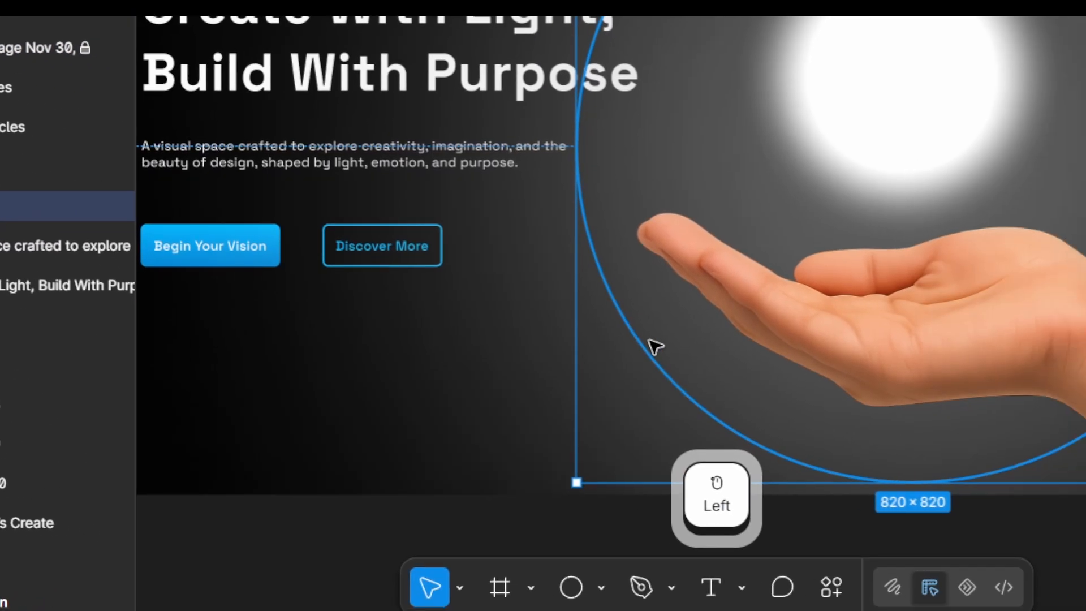
pyautogui.scroll(-5, 888, 468)
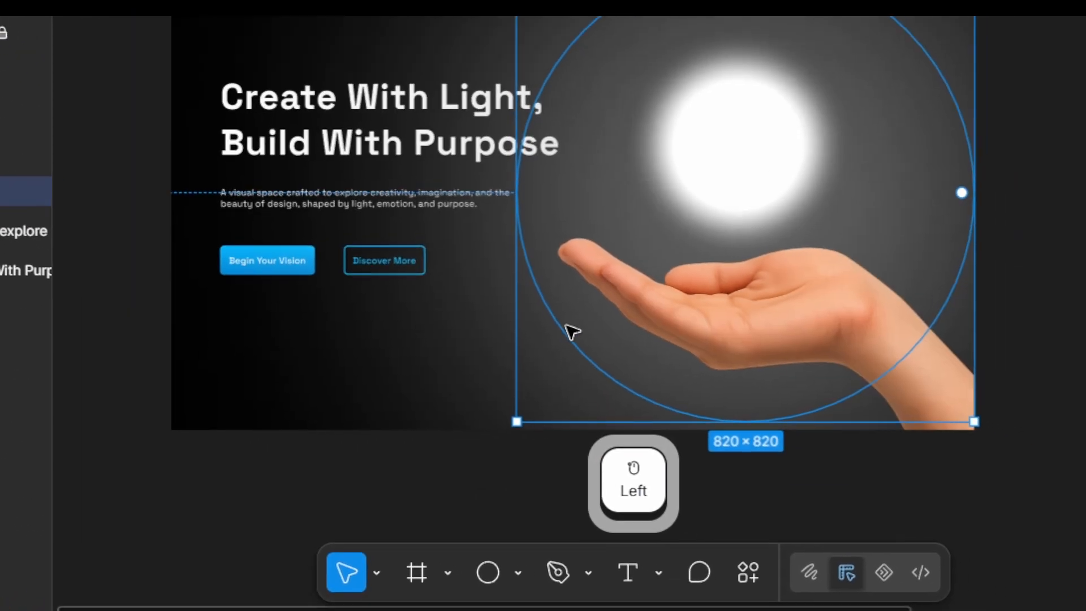
pyautogui.scroll(2, 547, 322)
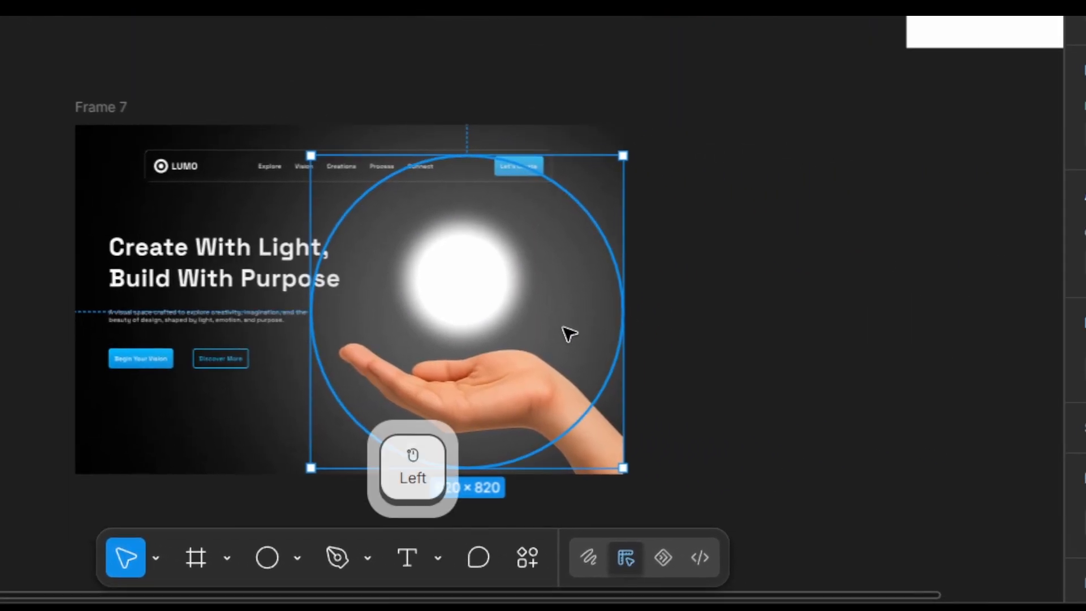
pyautogui.moveTo(563, 327)
pyautogui.mouseDown()
pyautogui.moveTo(541, 320)
pyautogui.moveTo(552, 327)
pyautogui.mouseUp()
pyautogui.scroll(3, 553, 327)
pyautogui.scroll(-3, 552, 327)
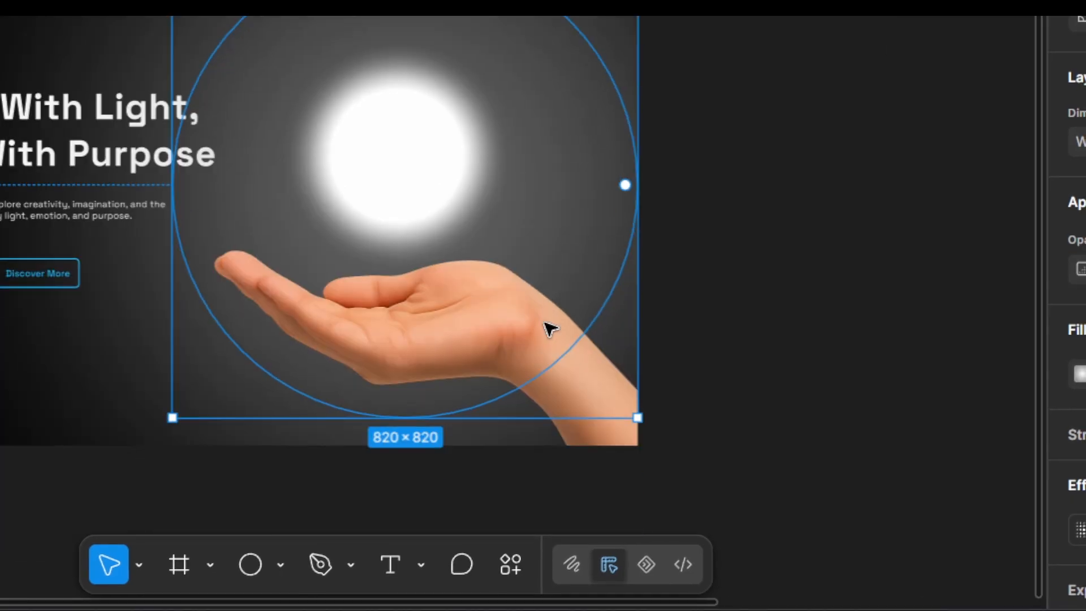
pyautogui.hotkey('ctrl', 'alt', 'F4')
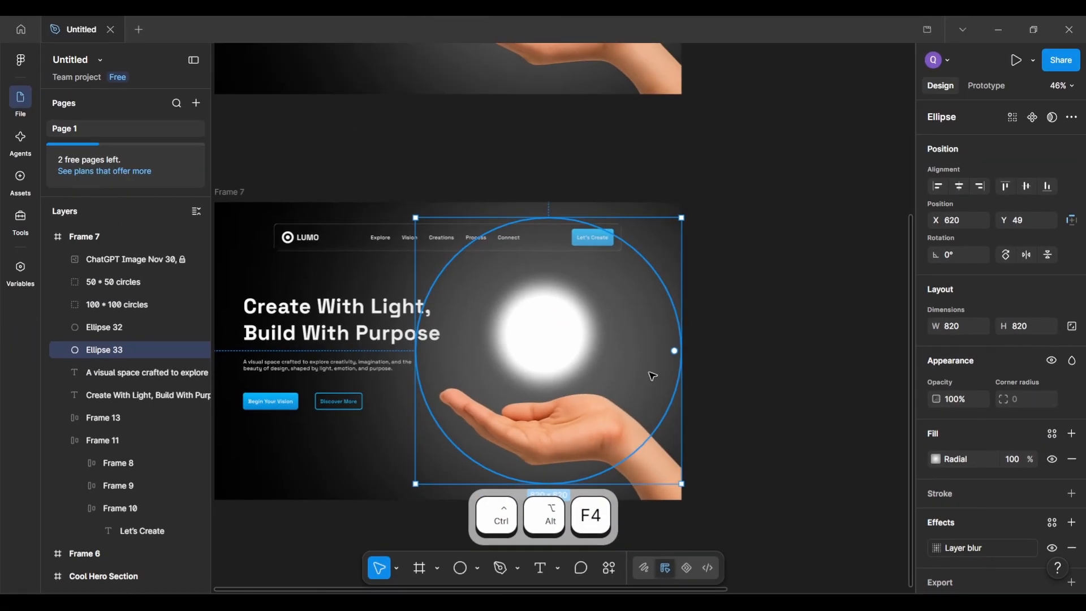
pyautogui.moveTo(652, 376); pyautogui.dragTo(641, 385)
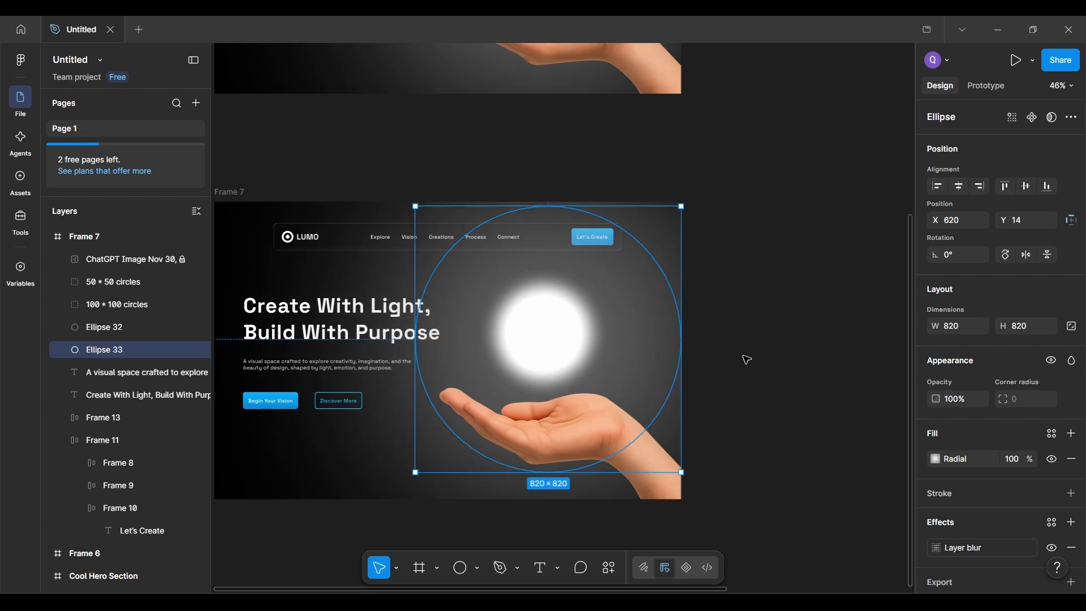
pyautogui.hscroll(-2, 756, 320)
pyautogui.scroll(-1, 756, 320)
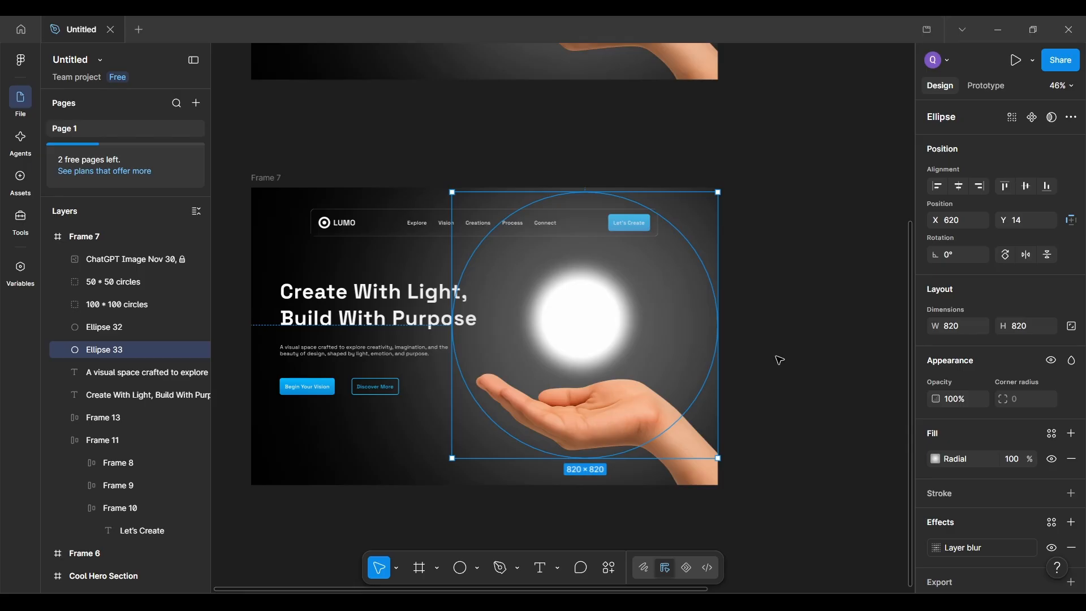
pyautogui.scroll(-2, 779, 361)
pyautogui.click(788, 418)
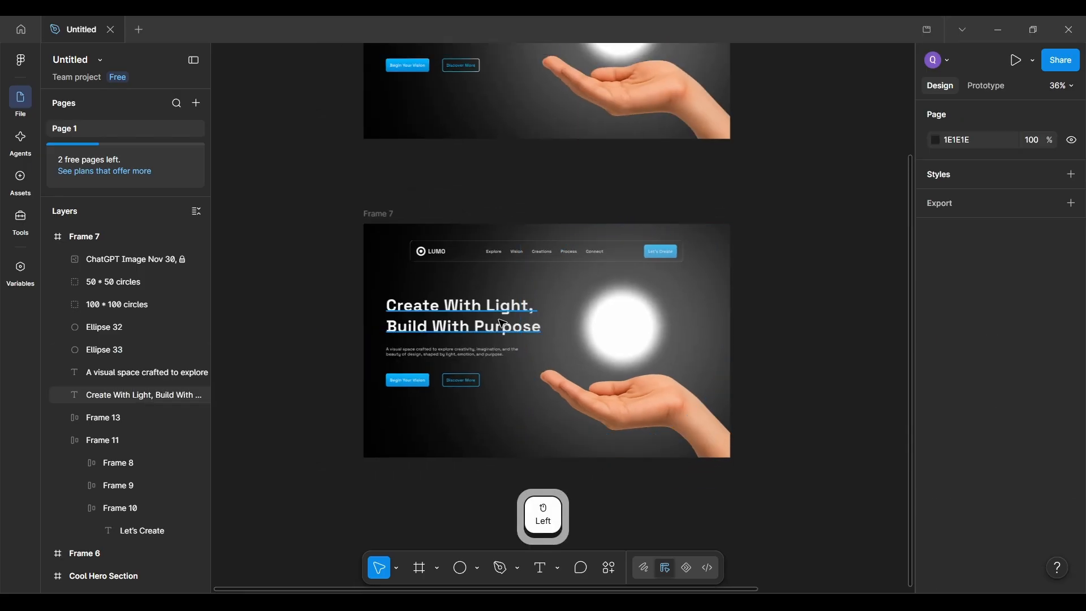
# Step: Compare the glow and hand in Frame 7 with the hero design placed above it on the canvas
pyautogui.scroll(3, 433, 325)
pyautogui.scroll(-3, 433, 324)
pyautogui.scroll(2, 433, 325)
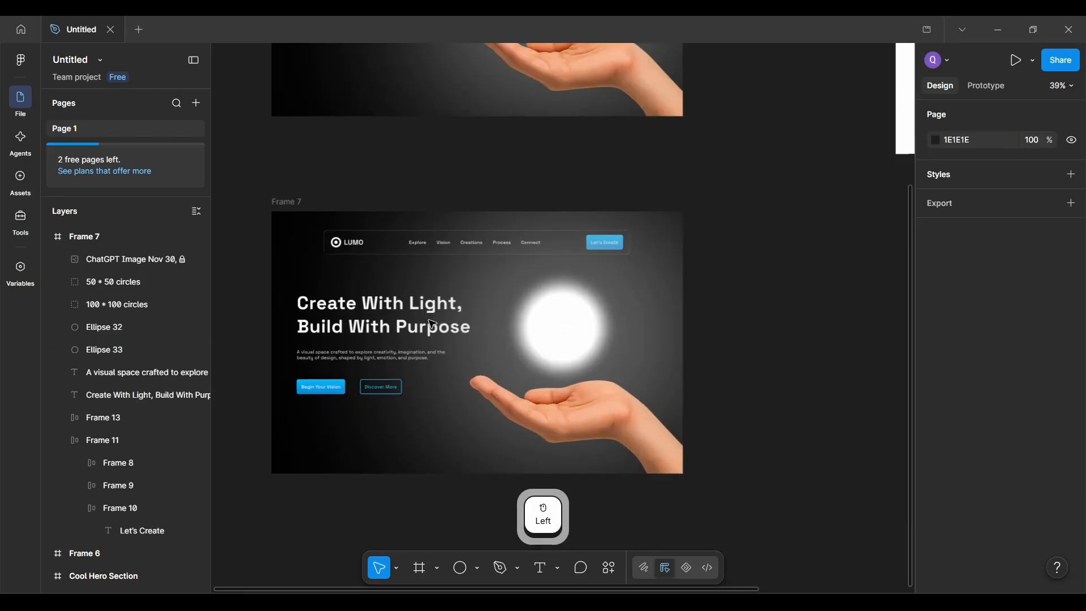
pyautogui.scroll(6, 432, 324)
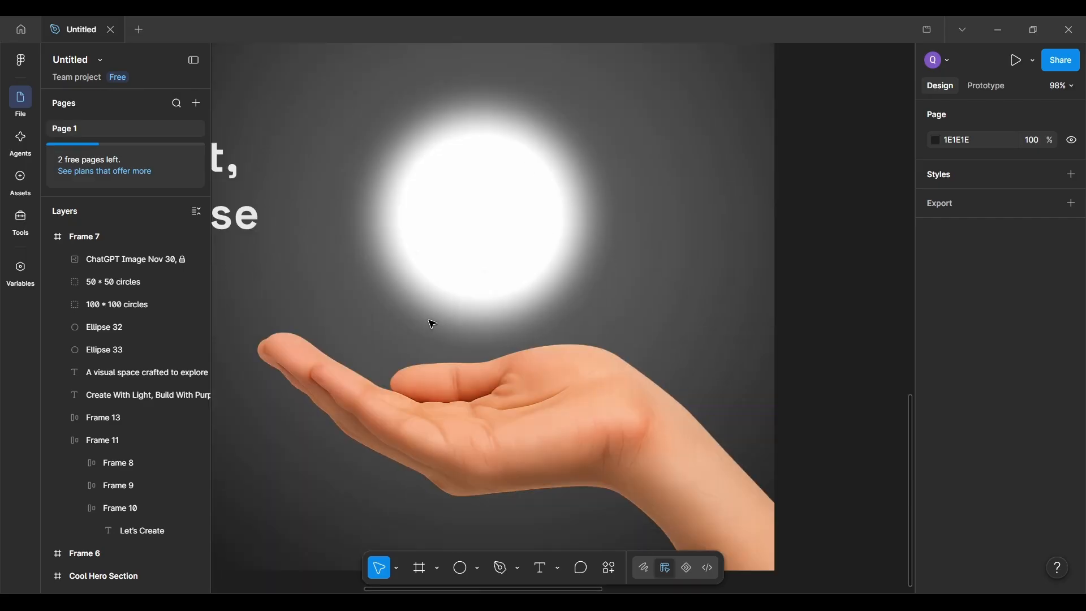
pyautogui.scroll(-5, 433, 324)
pyautogui.scroll(-5, 433, 324)
pyautogui.scroll(4, 432, 324)
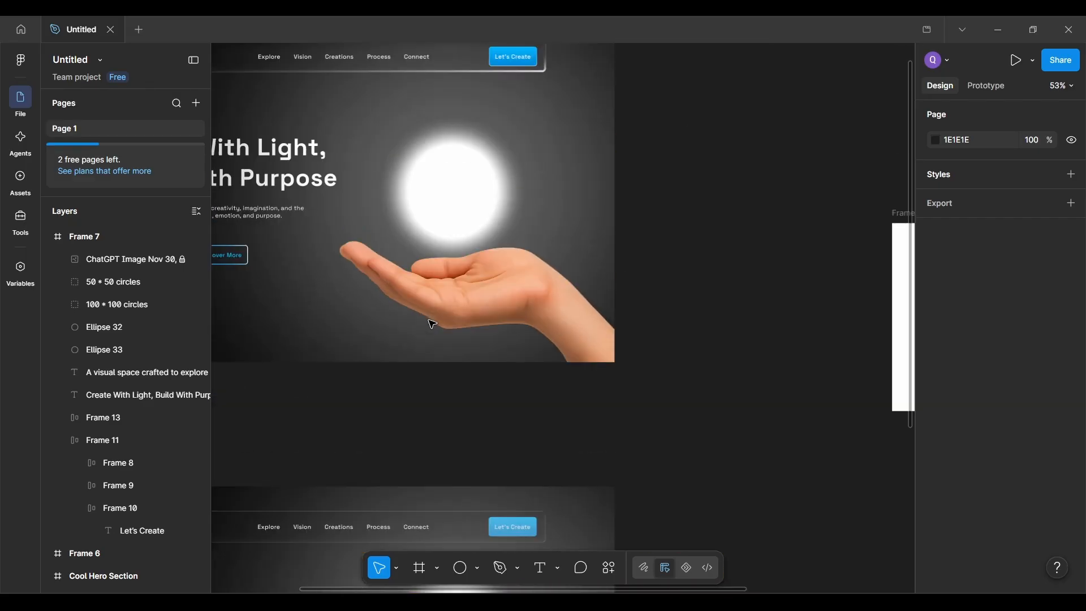
pyautogui.scroll(2, 433, 324)
pyautogui.scroll(-3, 433, 324)
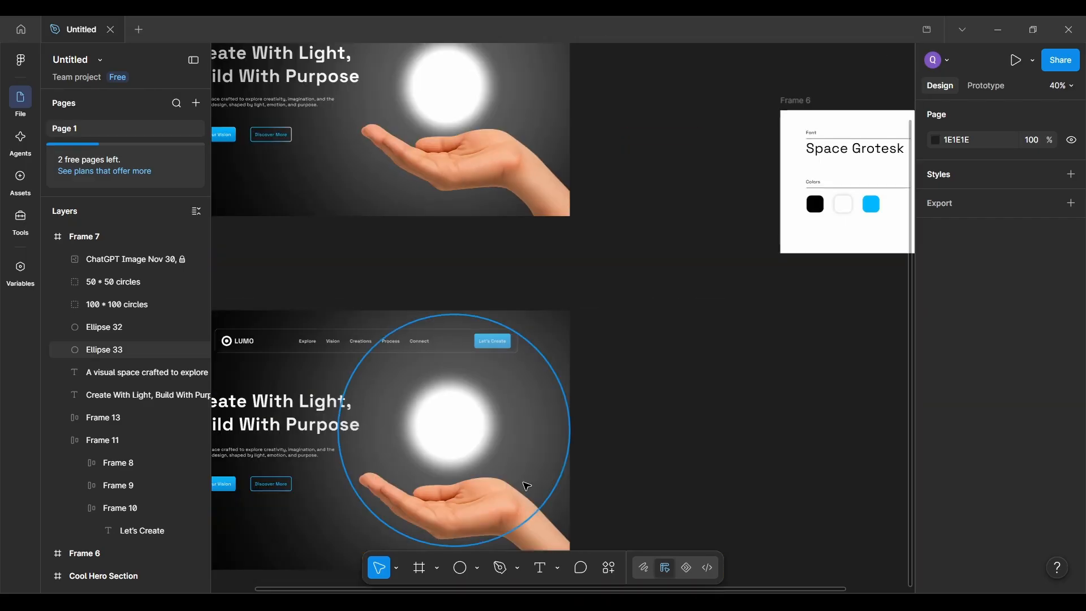
pyautogui.scroll(-2, 526, 485)
pyautogui.hscroll(-1, 526, 485)
# Step: Inspect the stacking around the hand in Frame 7 by selecting the frame, hand image, Ellipse 33 and the 50 * 50 circles group
pyautogui.keyDown('ctrl'); pyautogui.click(594, 460); pyautogui.keyUp('ctrl')
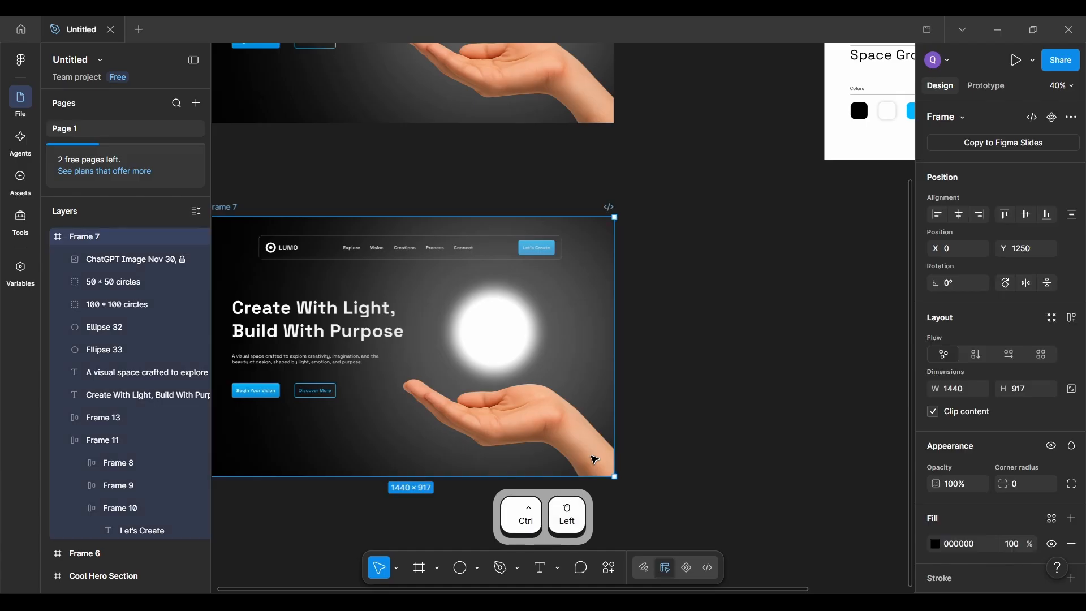
pyautogui.click(107, 260)
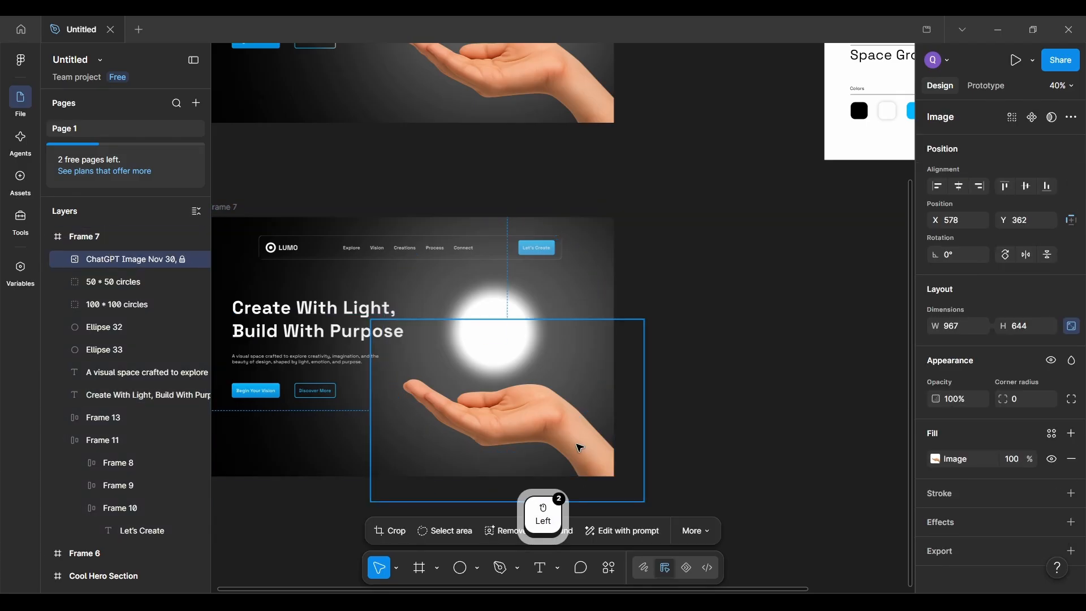
pyautogui.click(595, 444)
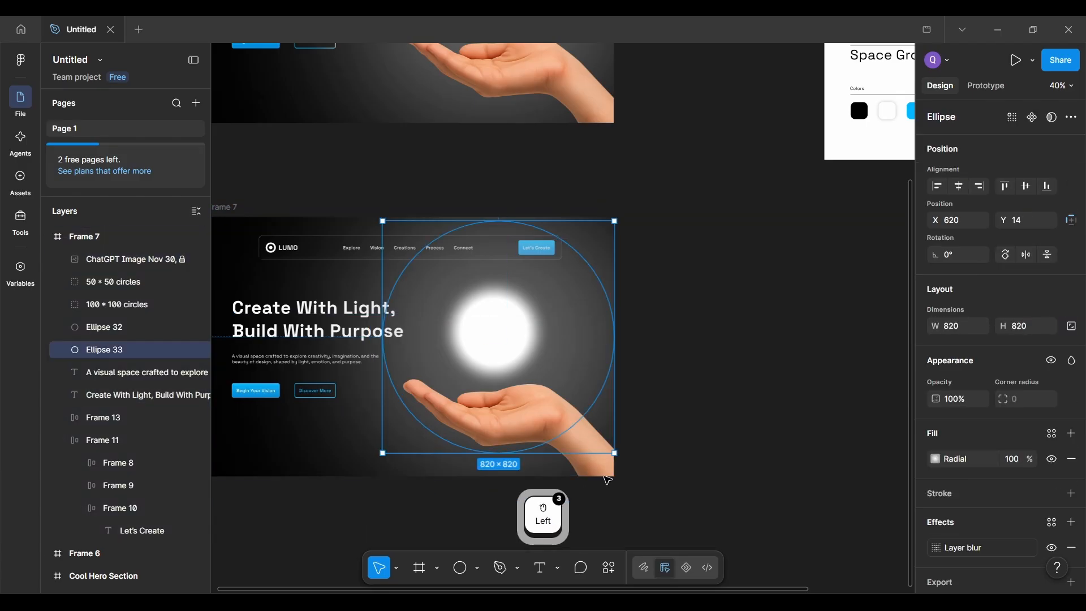
pyautogui.click(109, 263)
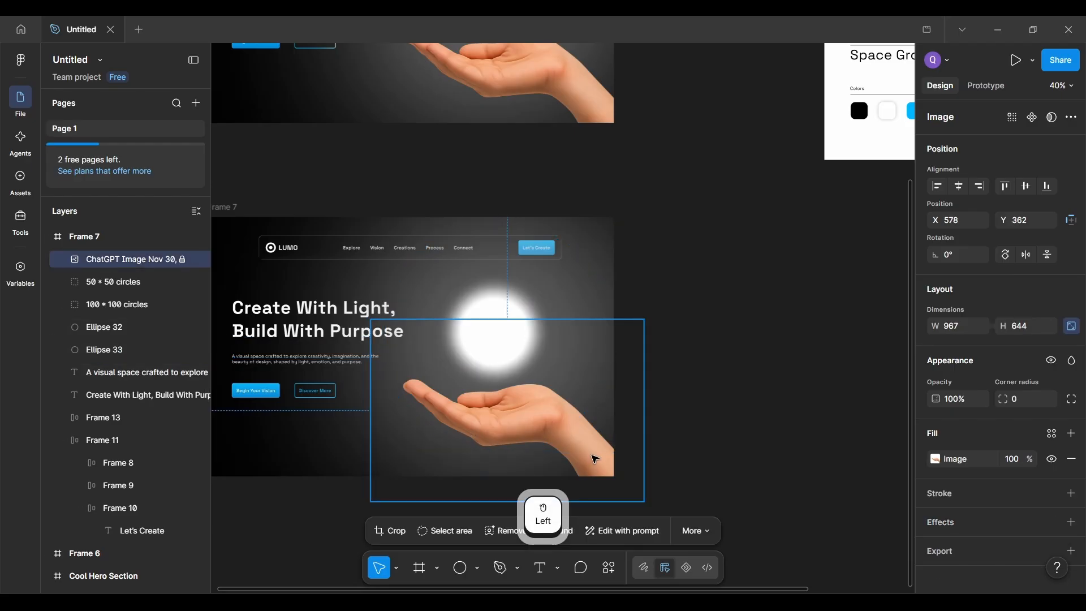
pyautogui.click(594, 450)
pyautogui.scroll(5, 593, 449)
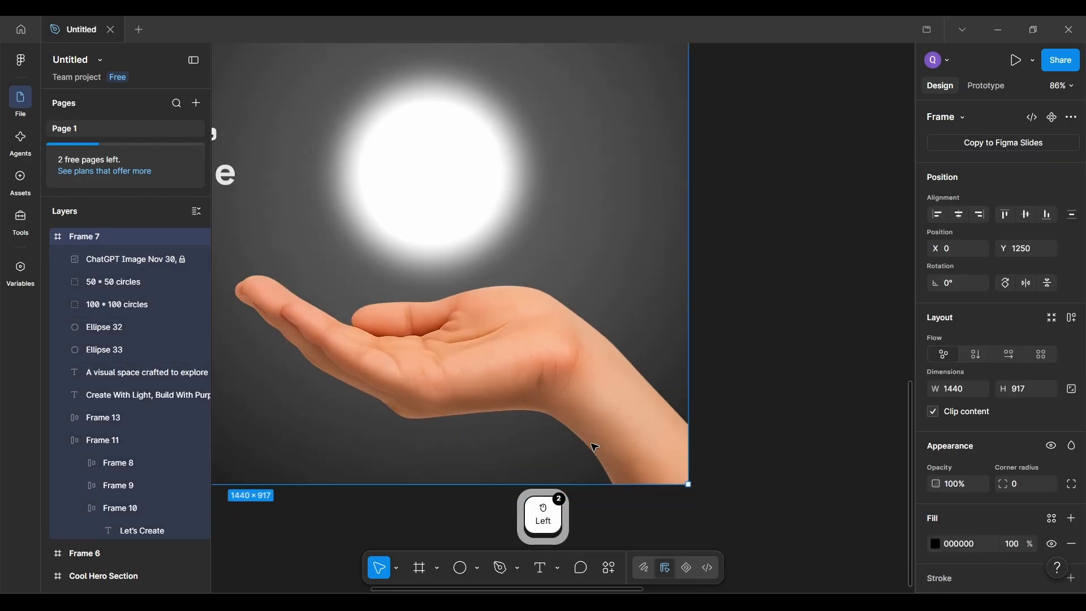
pyautogui.keyDown('ctrl'); pyautogui.click(635, 422); pyautogui.keyUp('ctrl')
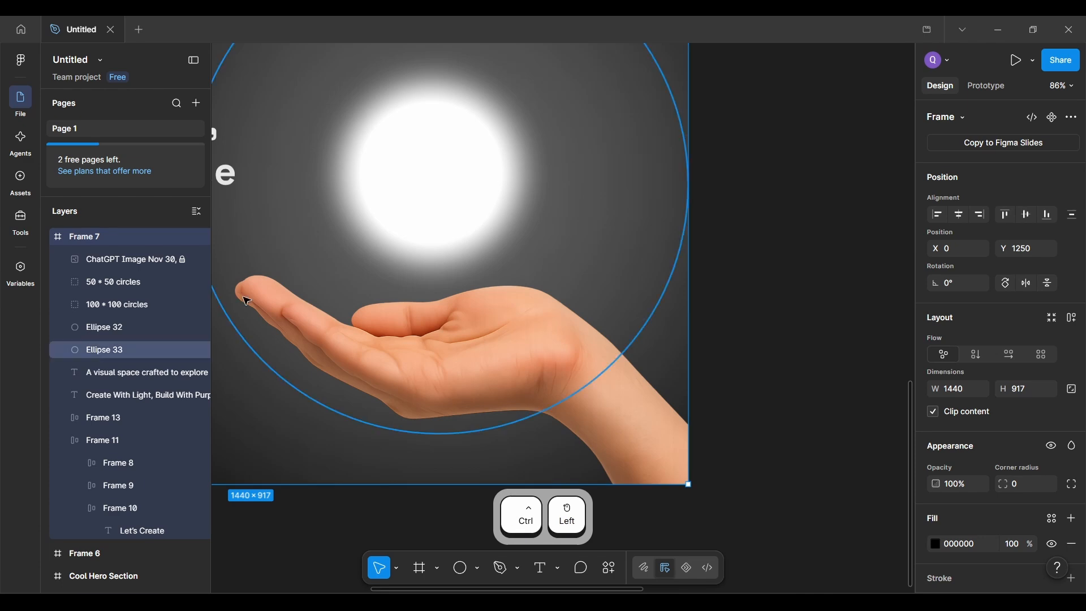
pyautogui.click(607, 423)
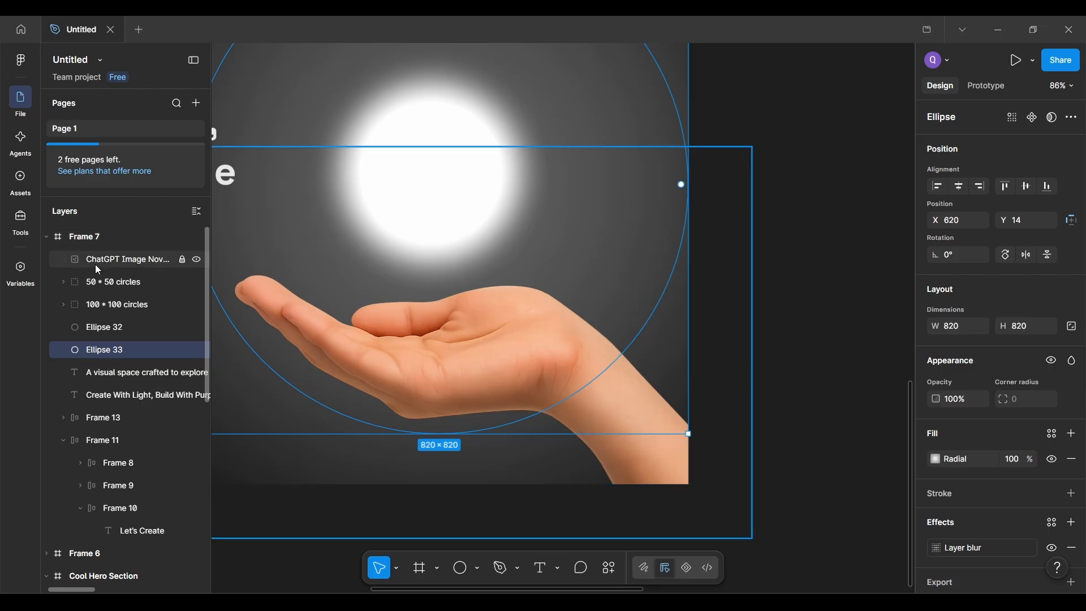
pyautogui.click(100, 277)
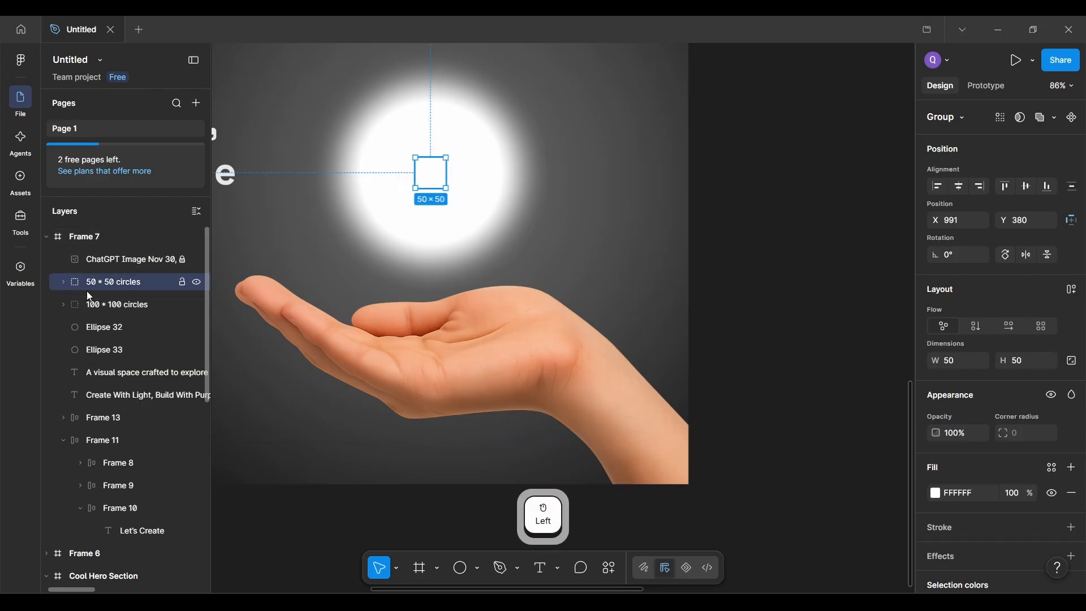
# Step: Group the 50 * 50 circles, 100 * 100 circles, Ellipse 32 and Ellipse 33 together inside Frame 7
pyautogui.keyDown('shift'); pyautogui.click(122, 305); pyautogui.keyUp('shift')
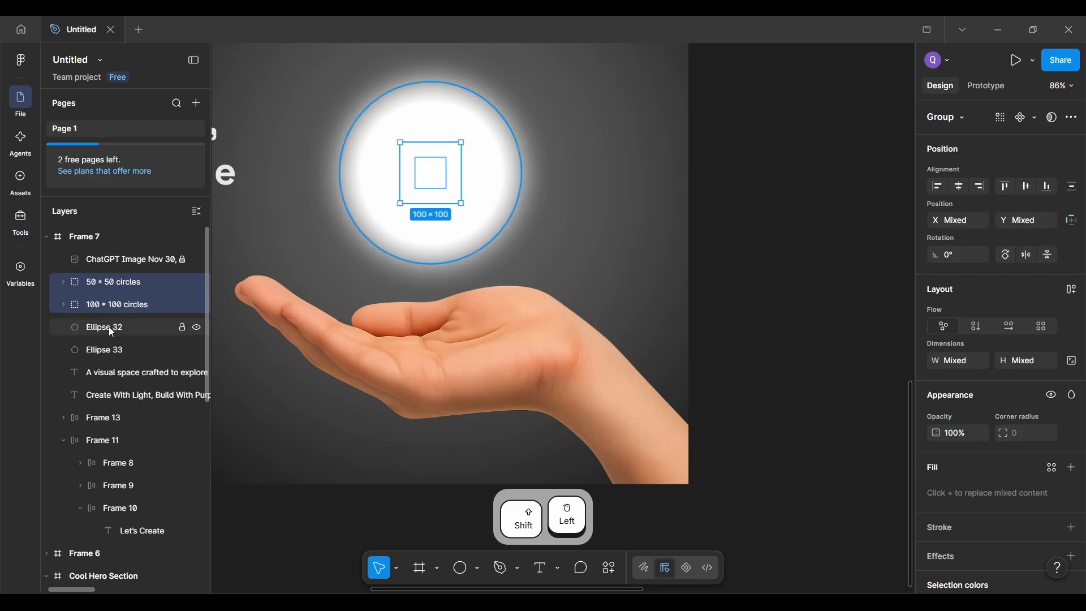
pyautogui.keyDown('shift'); pyautogui.click(113, 328); pyautogui.keyUp('shift')
pyautogui.keyDown('shift'); pyautogui.click(104, 352); pyautogui.keyUp('shift')
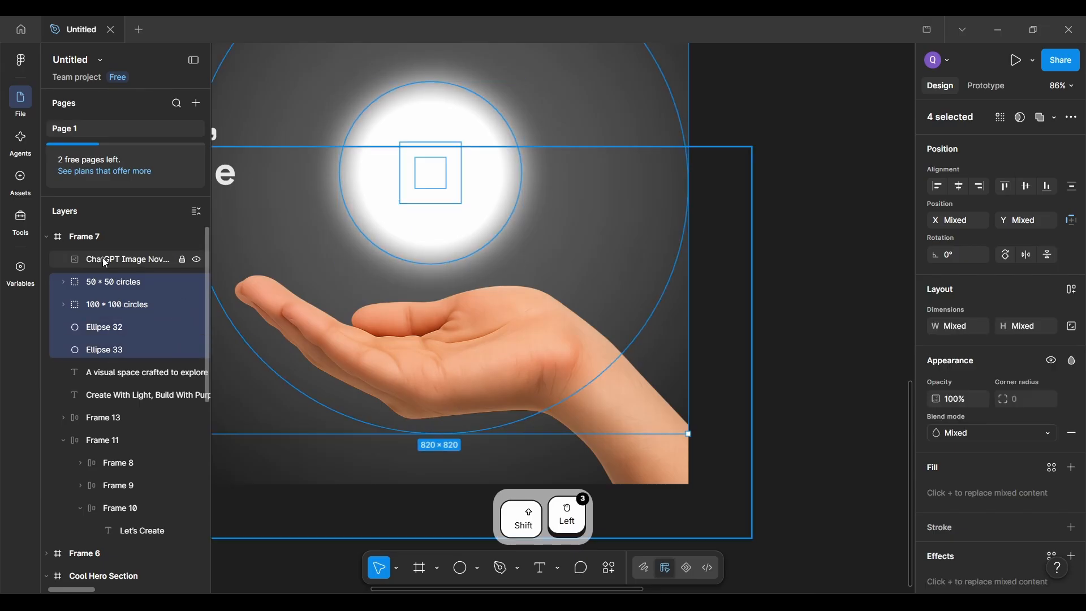
pyautogui.hotkey('ctrl', 'g')
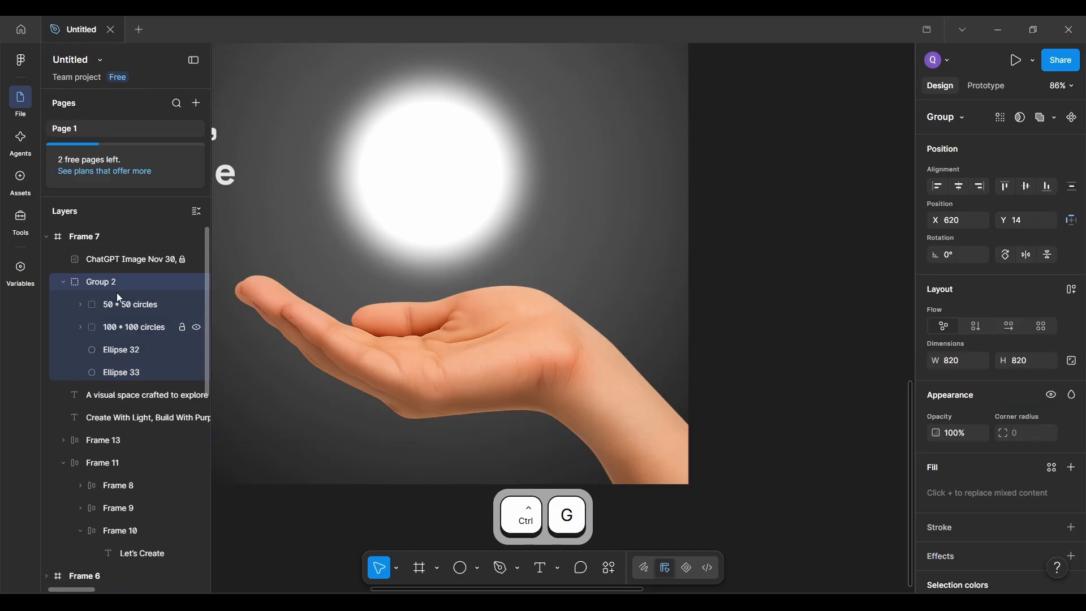
# Step: Check the contents of the new light orb group, collapse it in the layer list and lock it
pyautogui.click(64, 282)
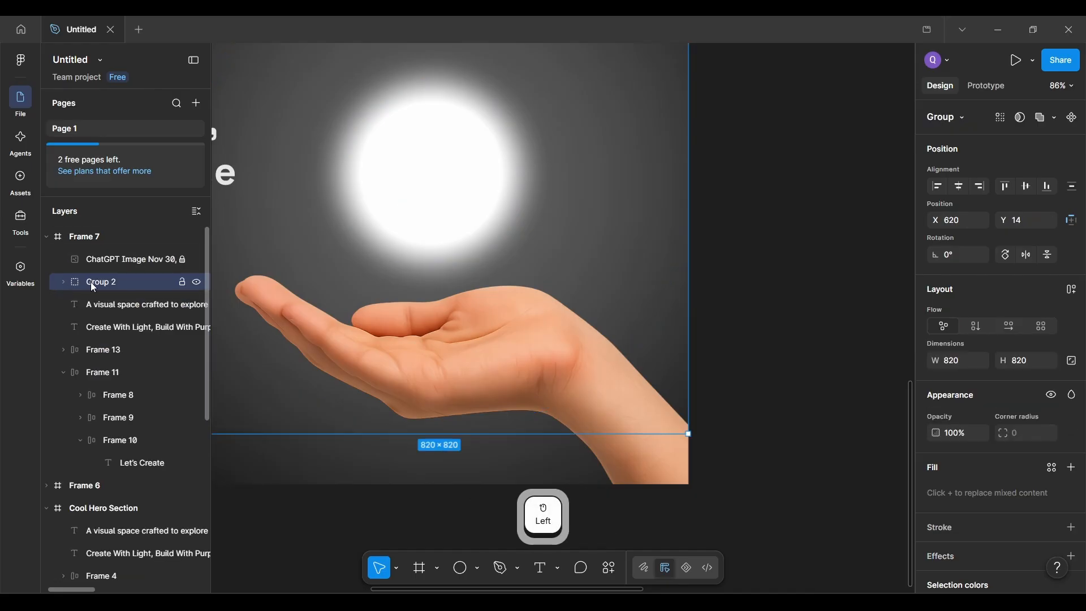
pyautogui.click(66, 284)
pyautogui.hotkey('ctrl', 'alt', 'F4')
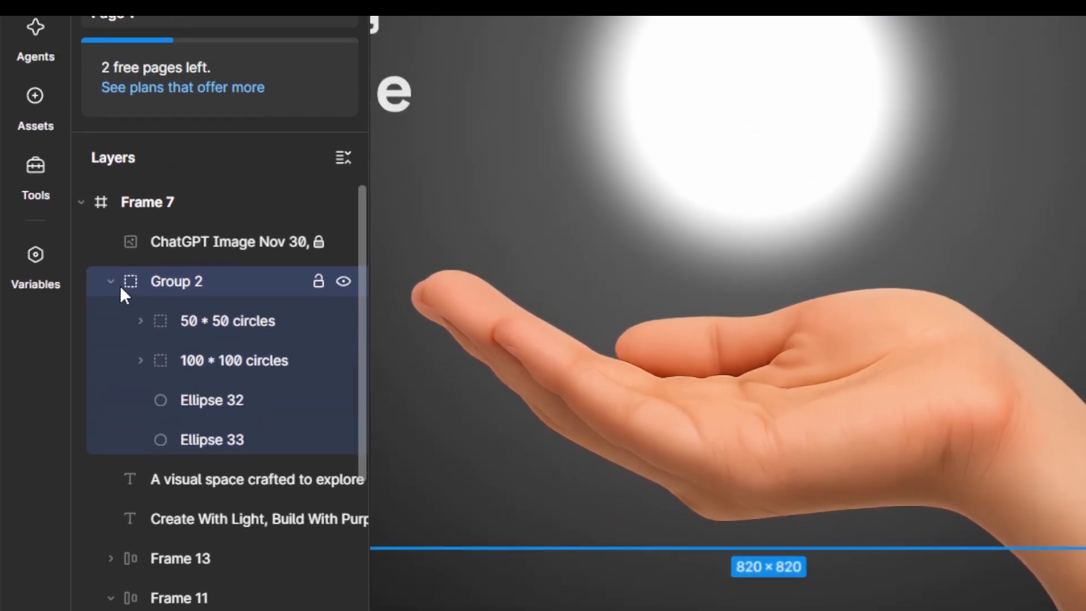
pyautogui.click(116, 284)
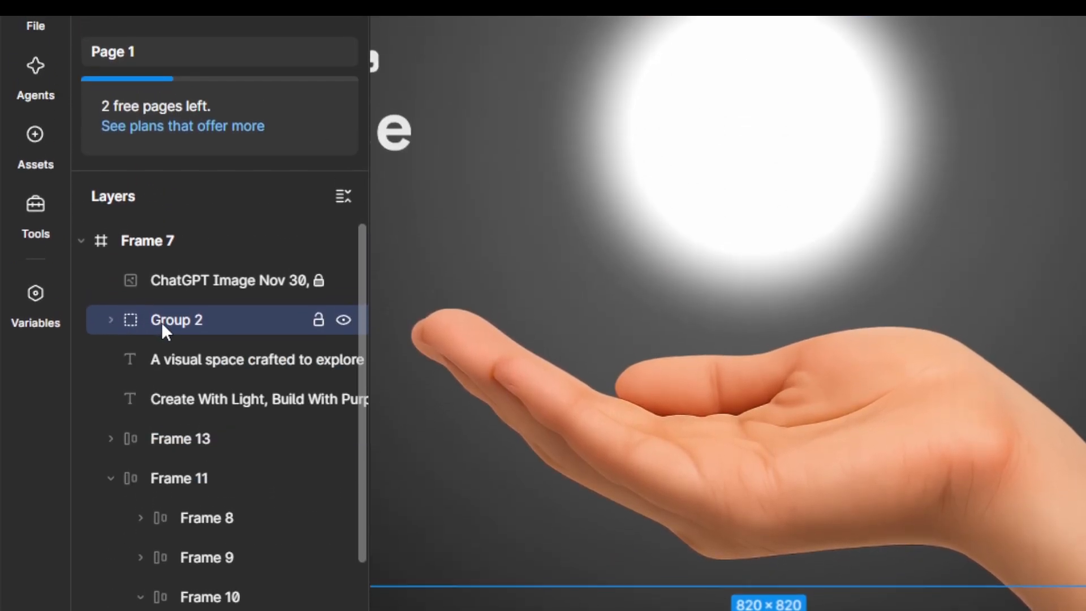
pyautogui.click(317, 322)
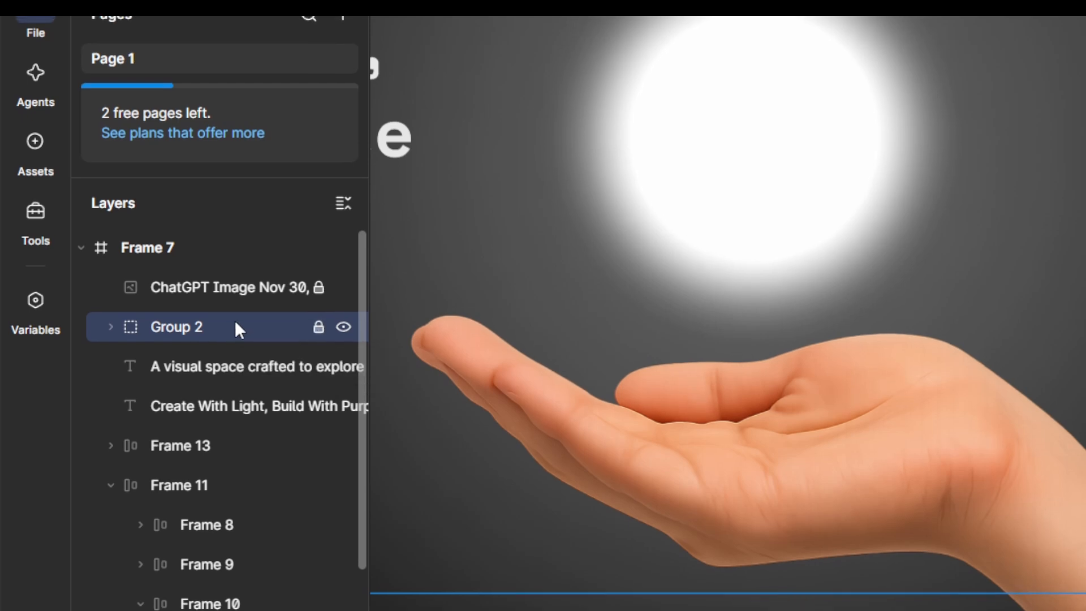
pyautogui.hotkey('ctrl', 'alt', 'F4')
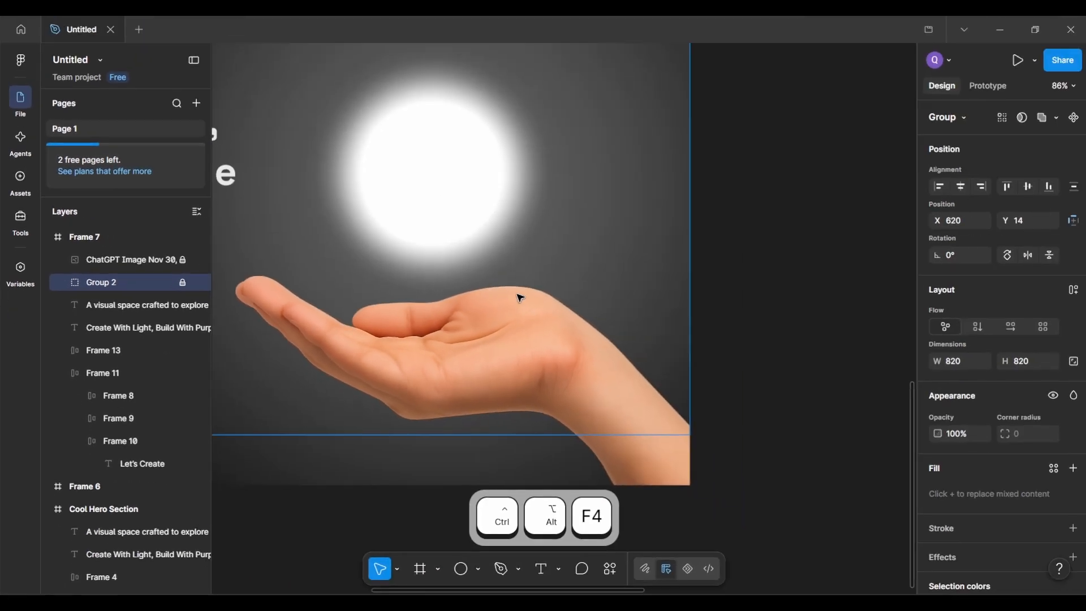
# Step: Move Frame 7 on the canvas to X 102, Y 1316 and select it
pyautogui.click(94, 259)
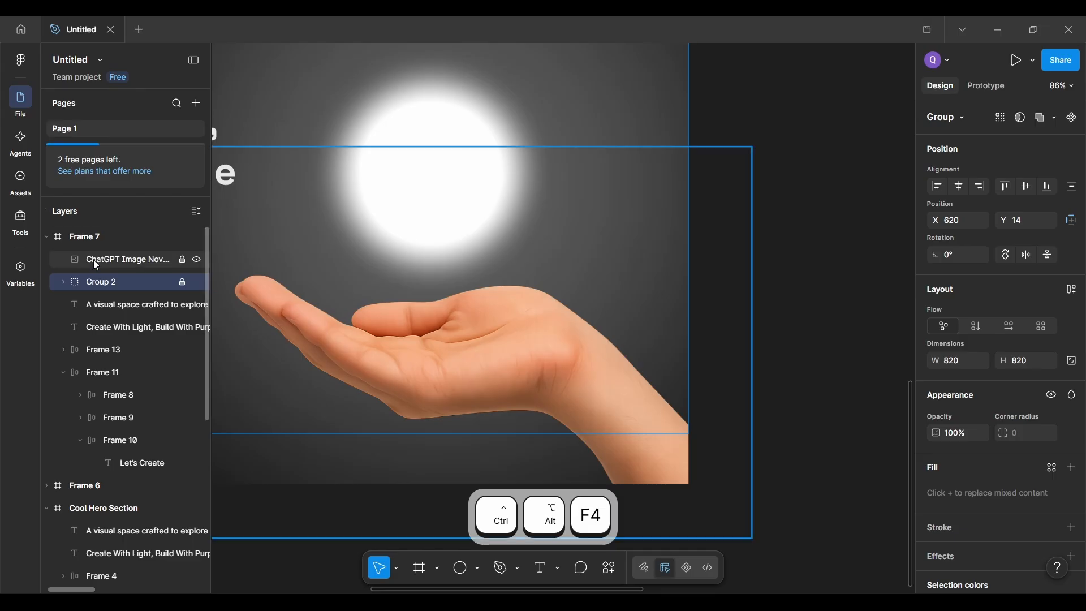
pyautogui.click(532, 383)
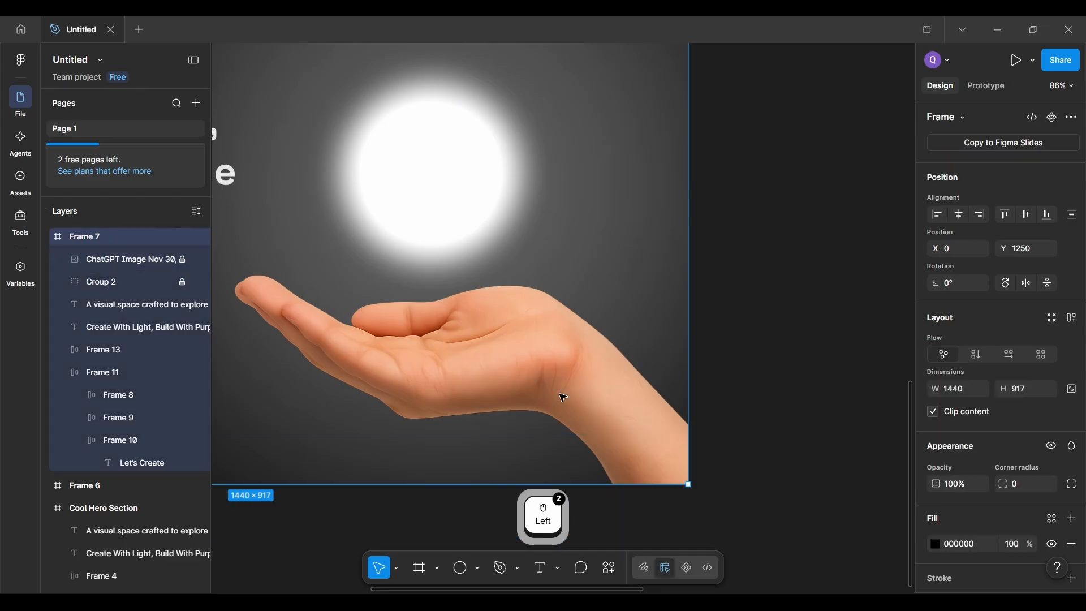
pyautogui.moveTo(579, 393); pyautogui.dragTo(641, 433)
pyautogui.doubleClick(641, 433)
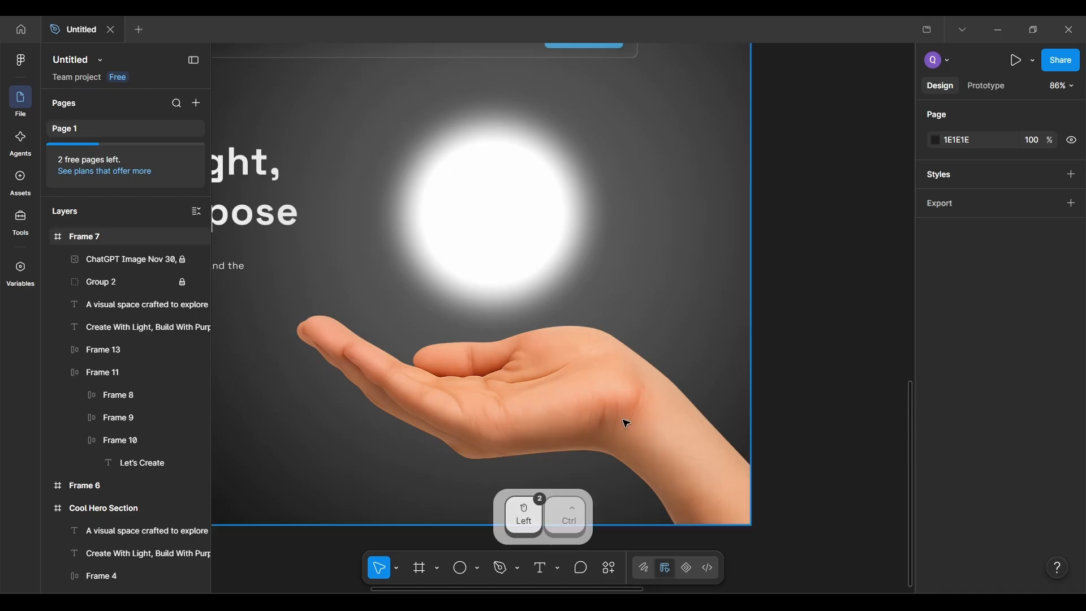
pyautogui.keyDown('ctrl'); pyautogui.click(626, 424); pyautogui.keyUp('ctrl')
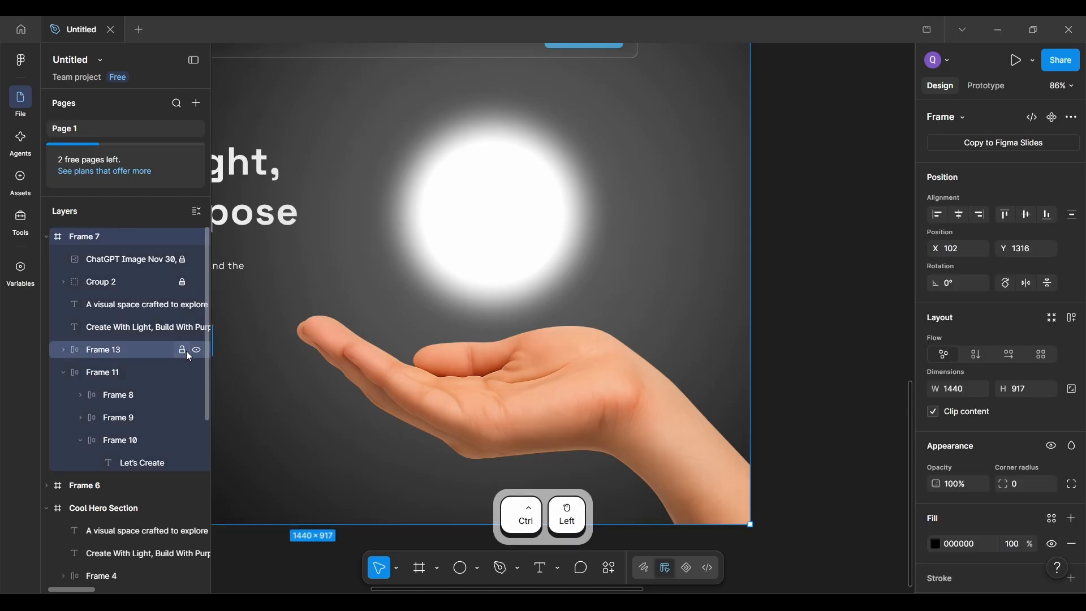
pyautogui.scroll(-2, 185, 356)
pyautogui.scroll(2, 179, 331)
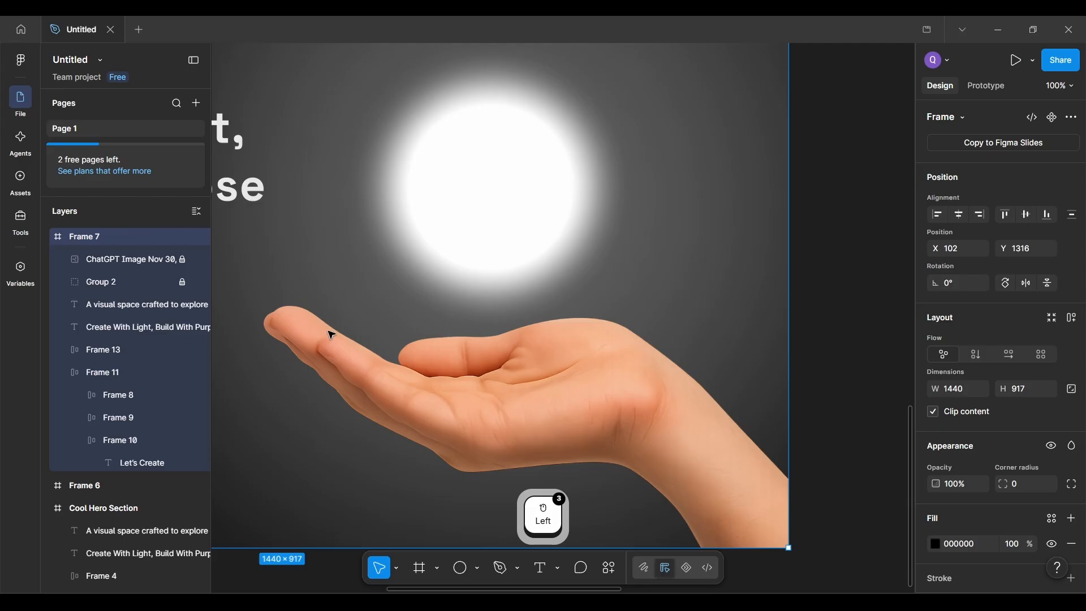
# Step: Unlock the ChatGPT hand image layer in Frame 7, leaving the light orb group locked
pyautogui.click(151, 261)
pyautogui.press('ctrl')
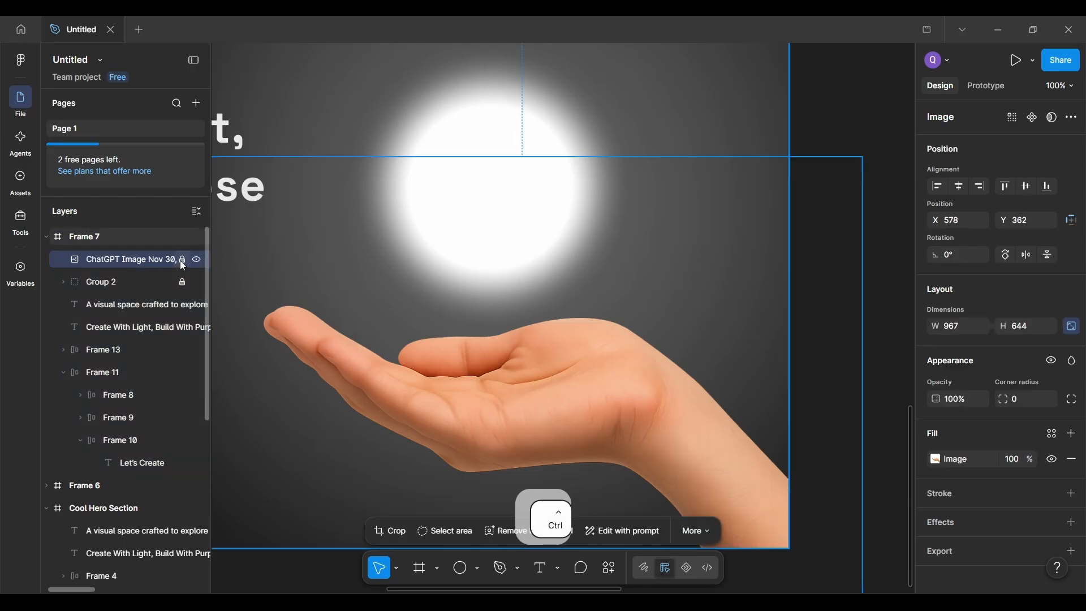
pyautogui.hotkey('ctrl', 'alt', 'F4')
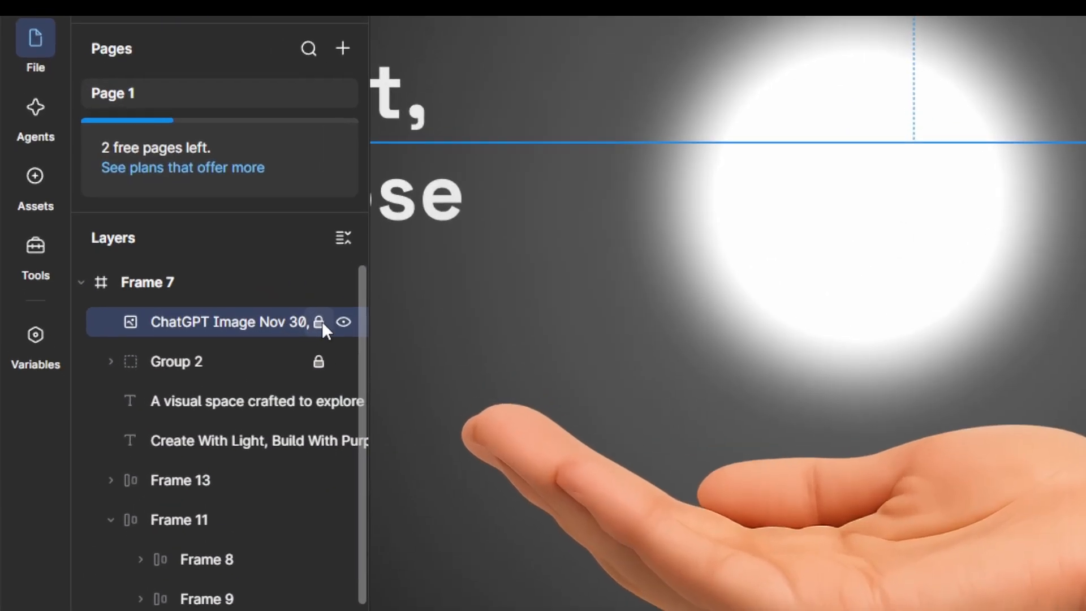
pyautogui.click(319, 322)
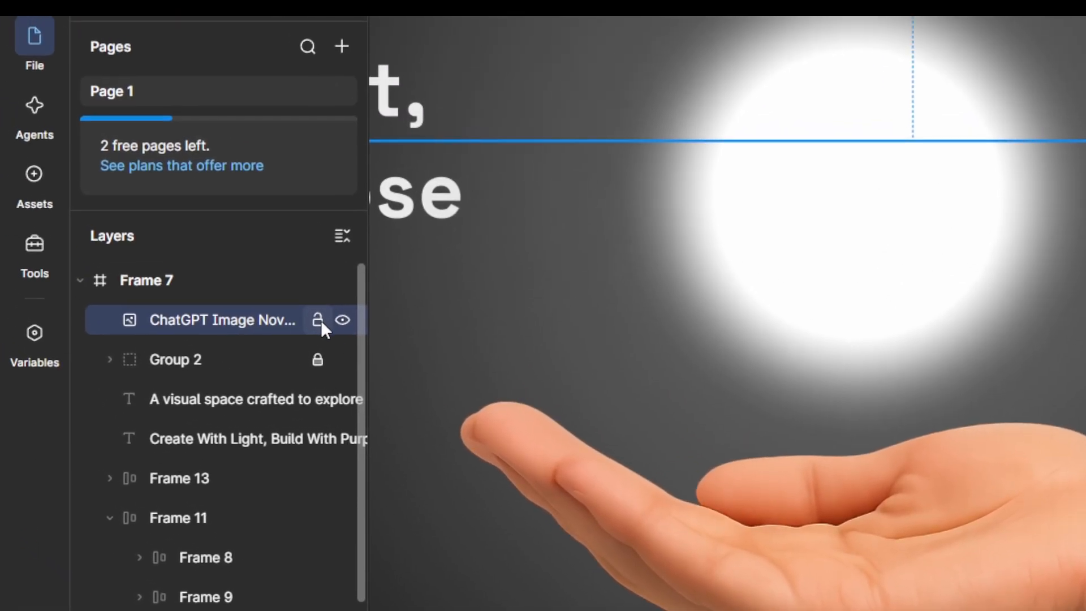
pyautogui.click(284, 287)
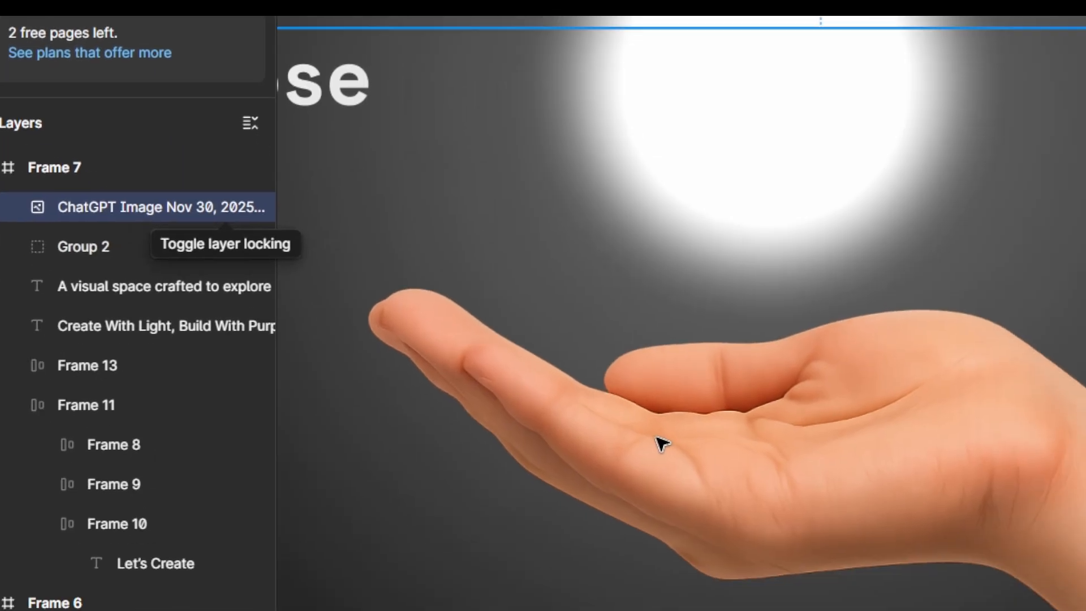
pyautogui.hotkey('ctrl', 'alt', 'F4')
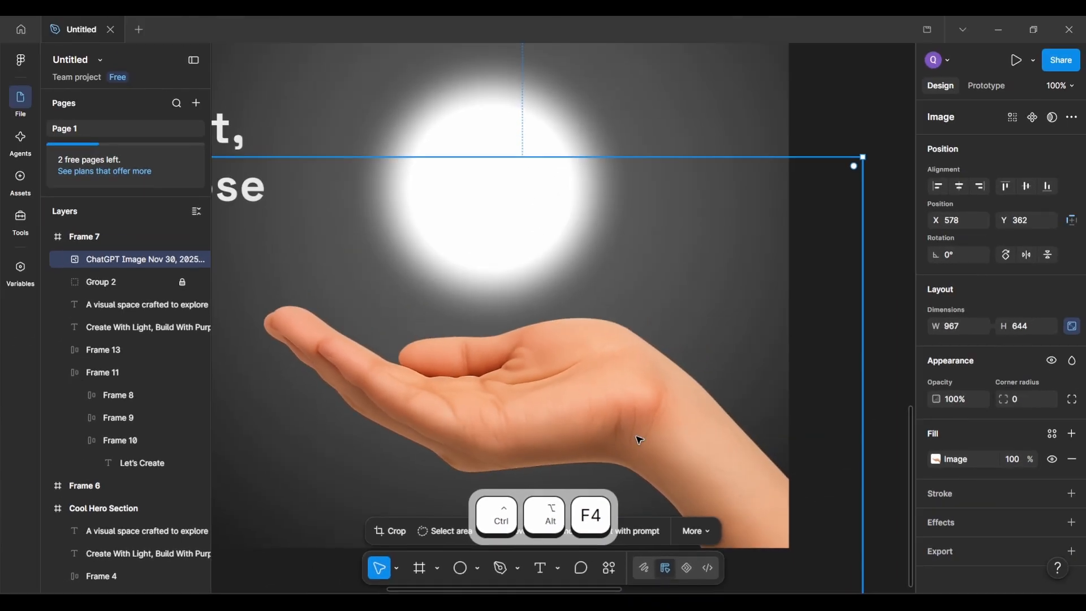
# Step: Move the hand image within Frame 7 to X 589, Y 332, closer beneath the light orb, and deselect it
pyautogui.scroll(-1, 672, 406)
pyautogui.moveTo(655, 394); pyautogui.dragTo(632, 413)
pyautogui.scroll(-3, 633, 418)
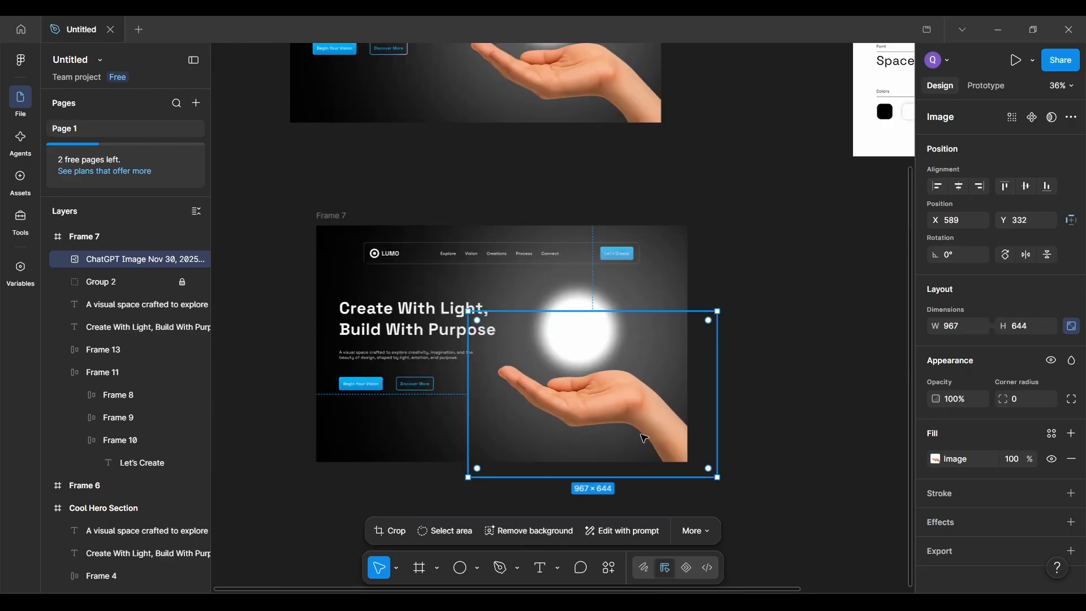
pyautogui.scroll(2, 645, 436)
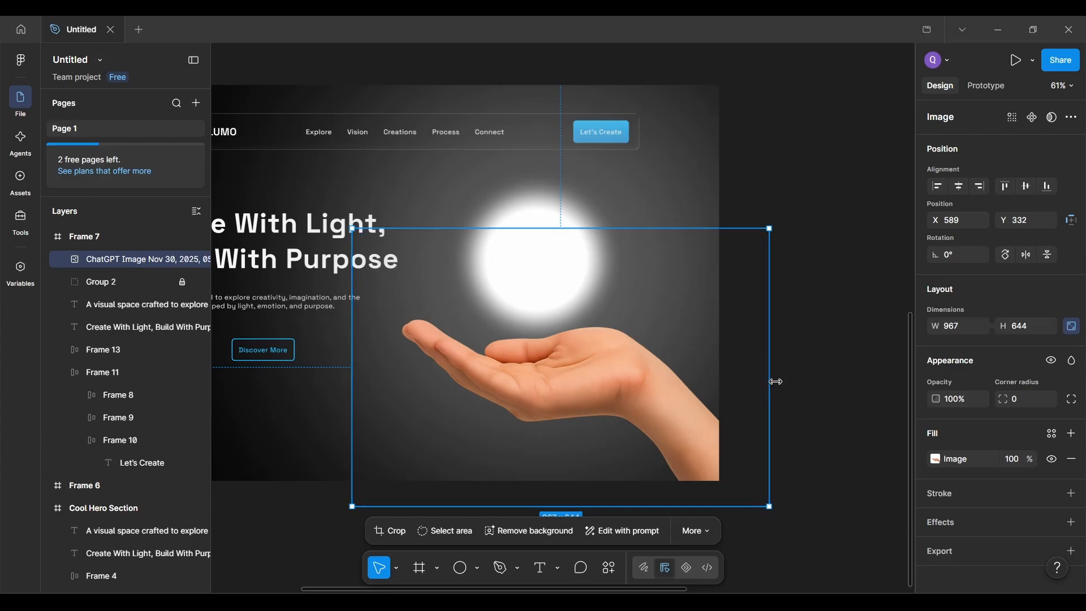
pyautogui.scroll(-4, 682, 233)
pyautogui.scroll(3, 686, 341)
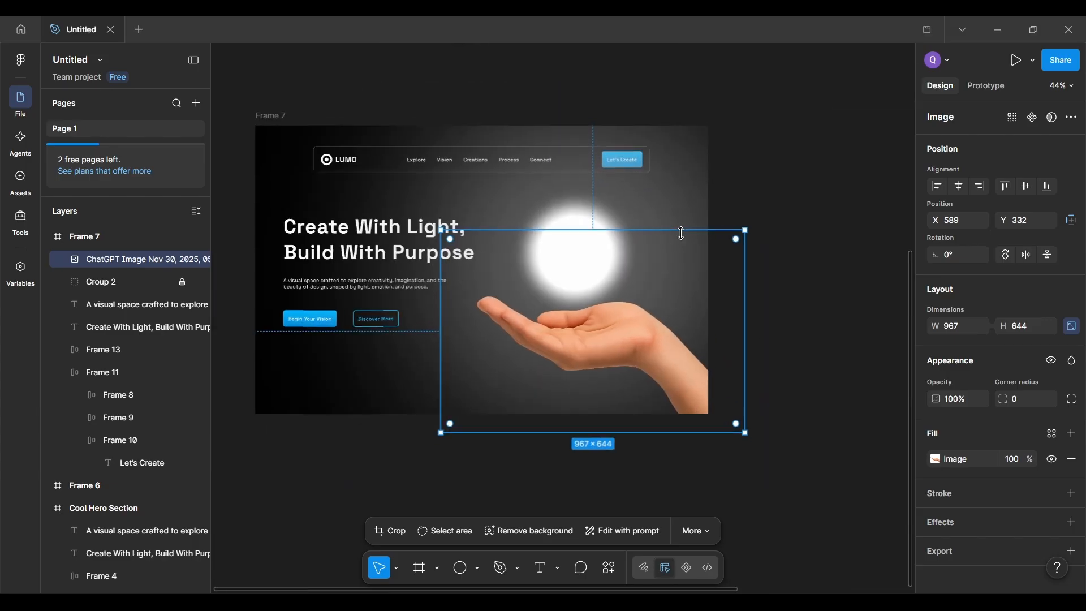
pyautogui.click(780, 365)
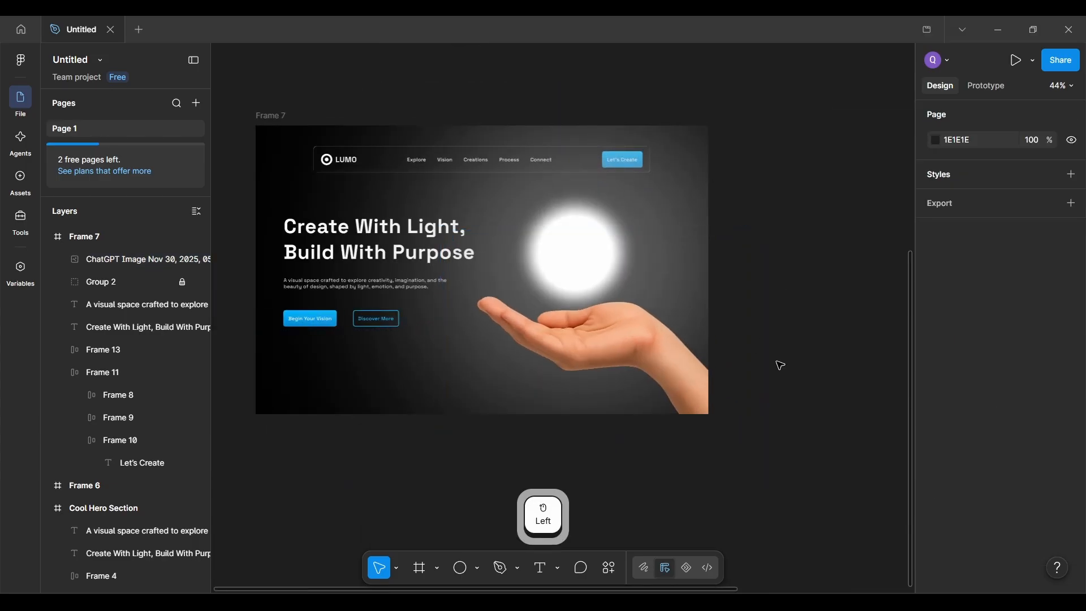
# Step: Compare the orb and hand placement in Frame 7 with the Cool Hero Section design above it
pyautogui.scroll(3, 699, 326)
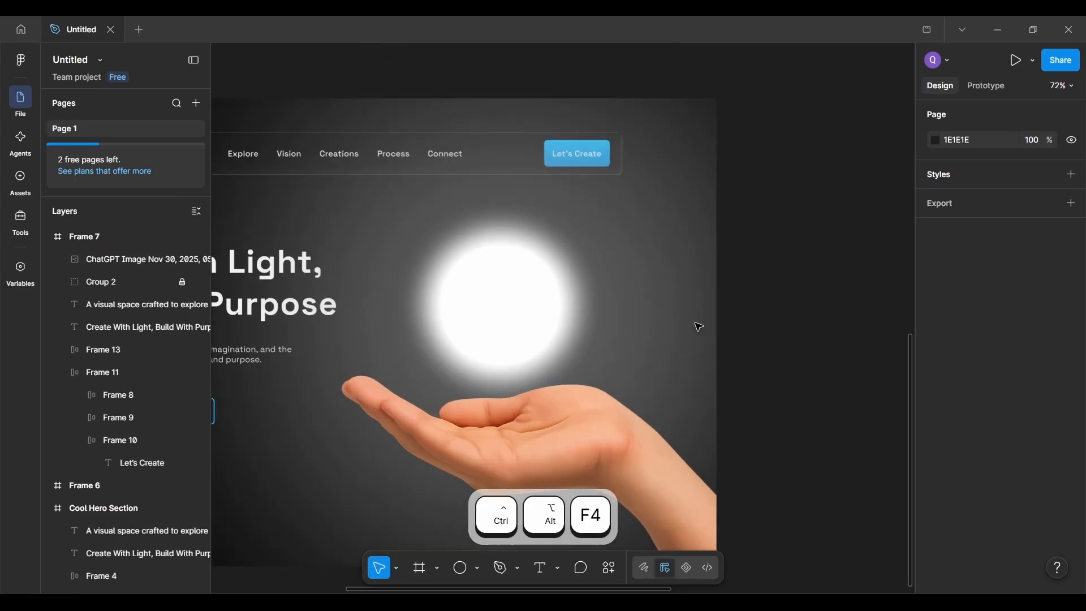
pyautogui.scroll(5, 699, 326)
pyautogui.scroll(-2, 698, 327)
pyautogui.scroll(4, 648, 296)
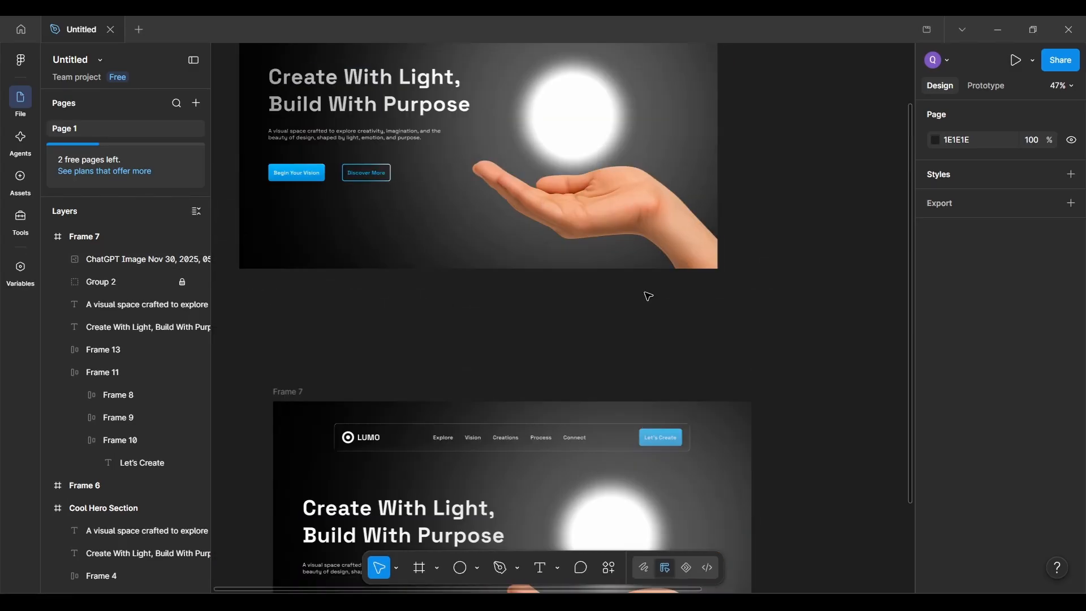
pyautogui.scroll(-4, 648, 296)
pyautogui.scroll(1, 648, 296)
# Step: Compare Frame 7's navigation bar border and Let's Create button with those in the Cool Hero Section
pyautogui.click(536, 371)
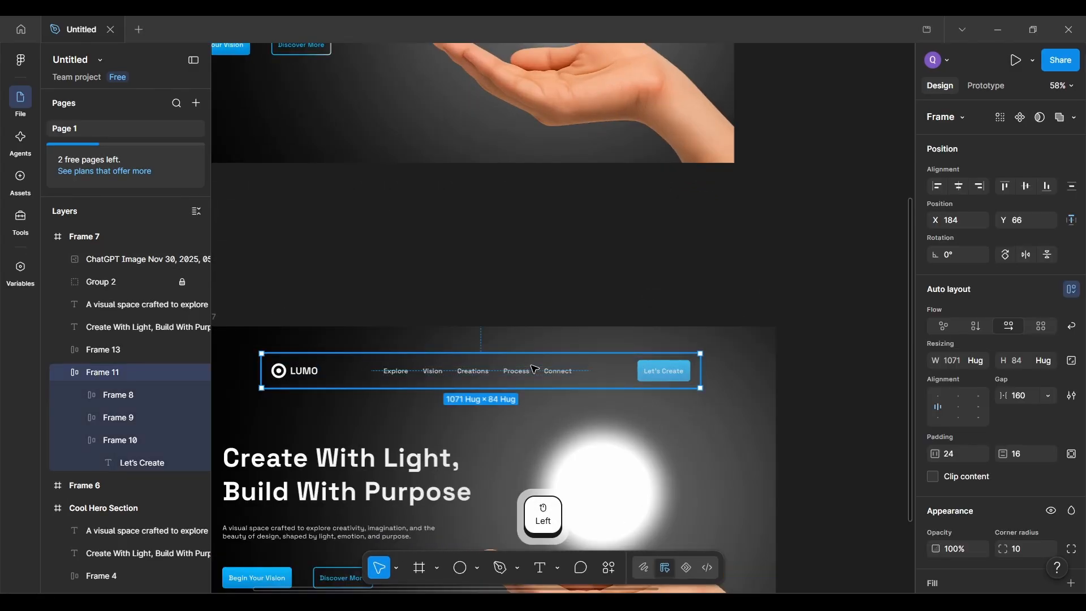
pyautogui.scroll(3, 536, 370)
pyautogui.scroll(3, 621, 424)
pyautogui.click(513, 415)
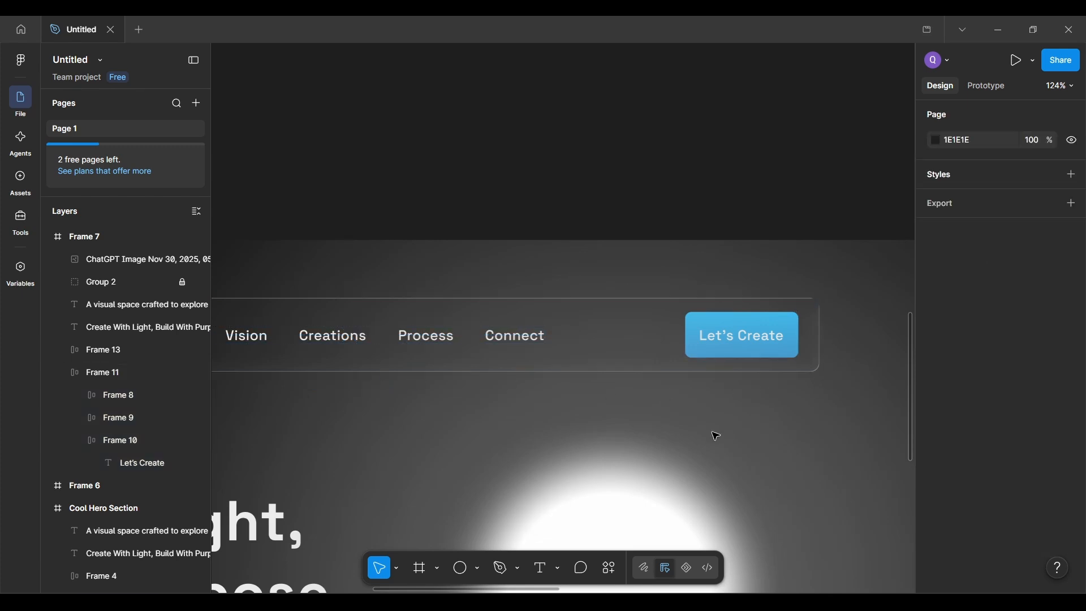
pyautogui.hscroll(-3, 543, 400)
pyautogui.hscroll(-4, 488, 395)
pyautogui.scroll(-1, 488, 394)
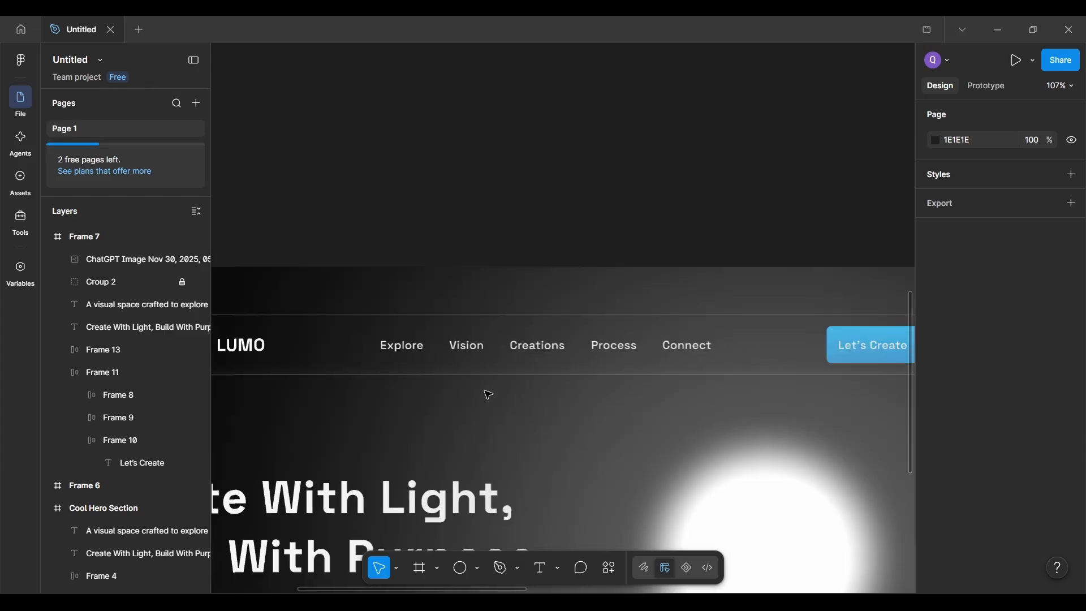
pyautogui.scroll(-4, 489, 395)
pyautogui.scroll(5, 489, 394)
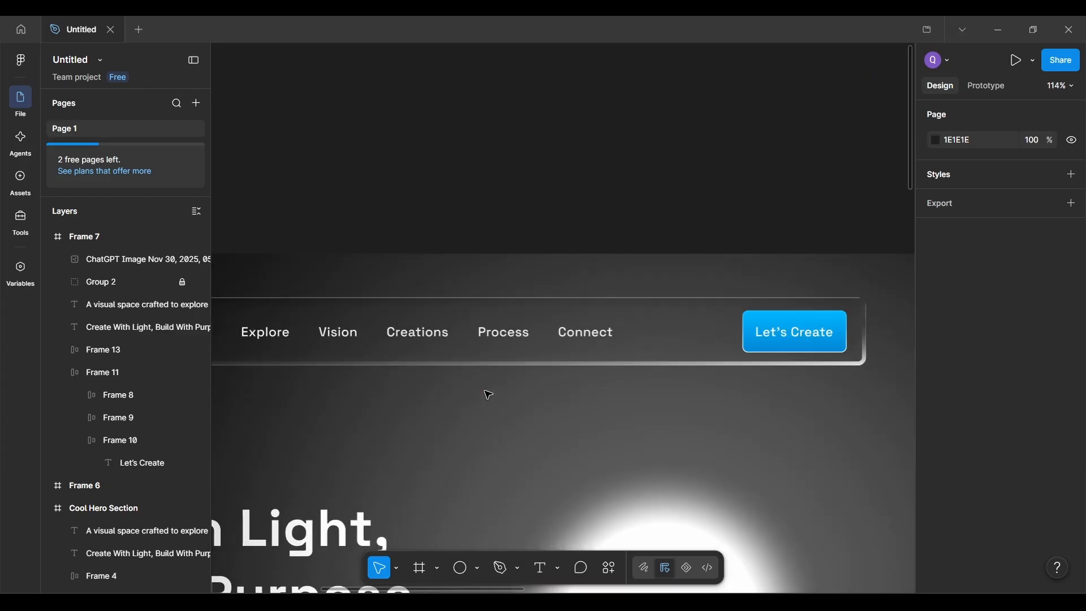
# Step: Inspect the linear gradient stroke of the Cool Hero Section's navigation bar, including its stops, direction, position and weight
pyautogui.click(641, 344)
pyautogui.scroll(-3, 636, 338)
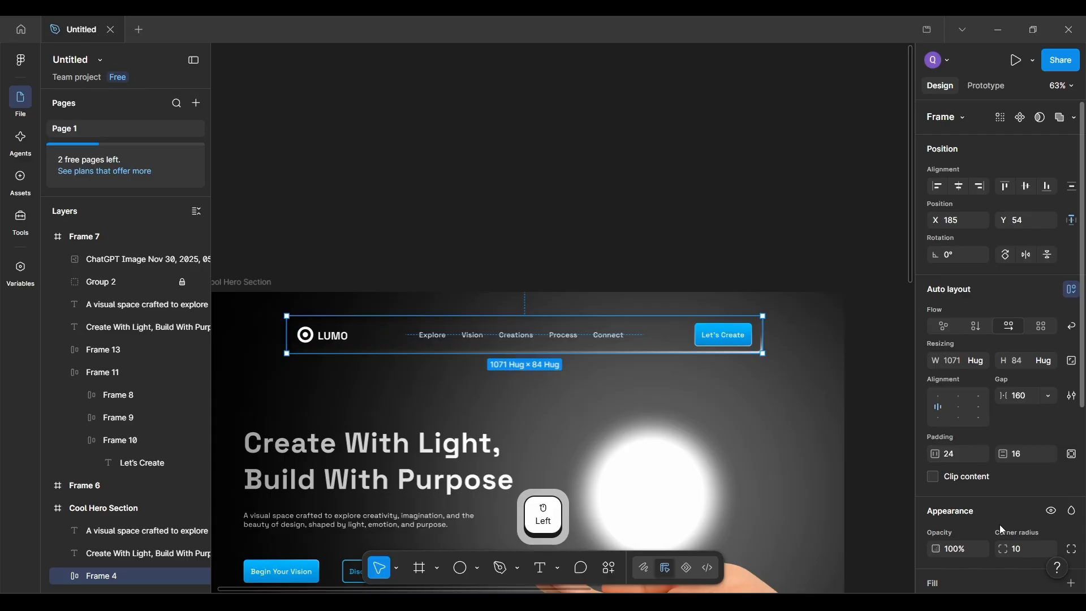
pyautogui.scroll(-5, 1003, 530)
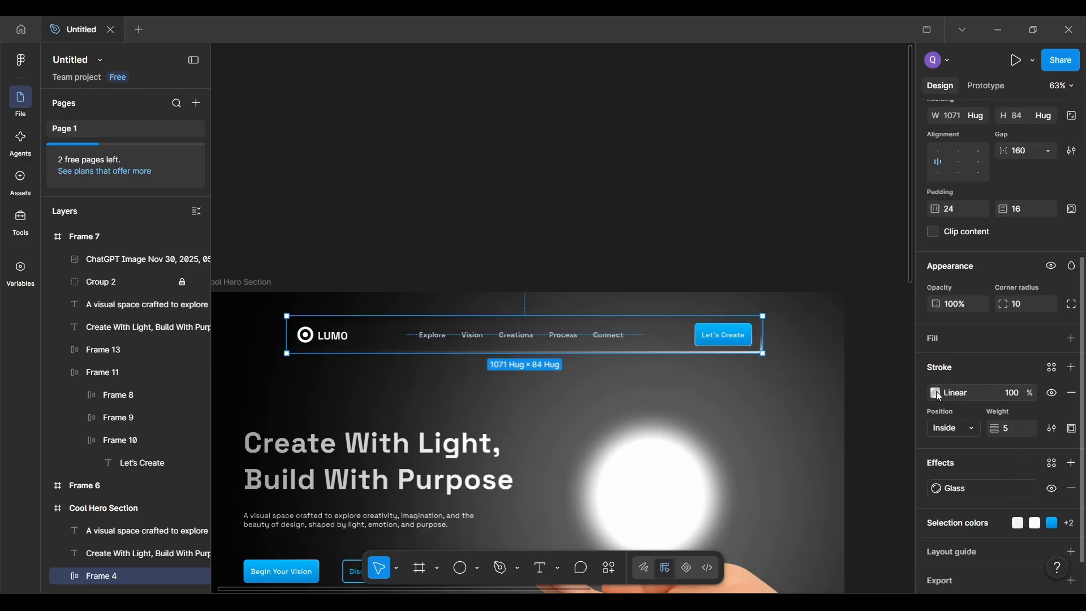
pyautogui.click(936, 394)
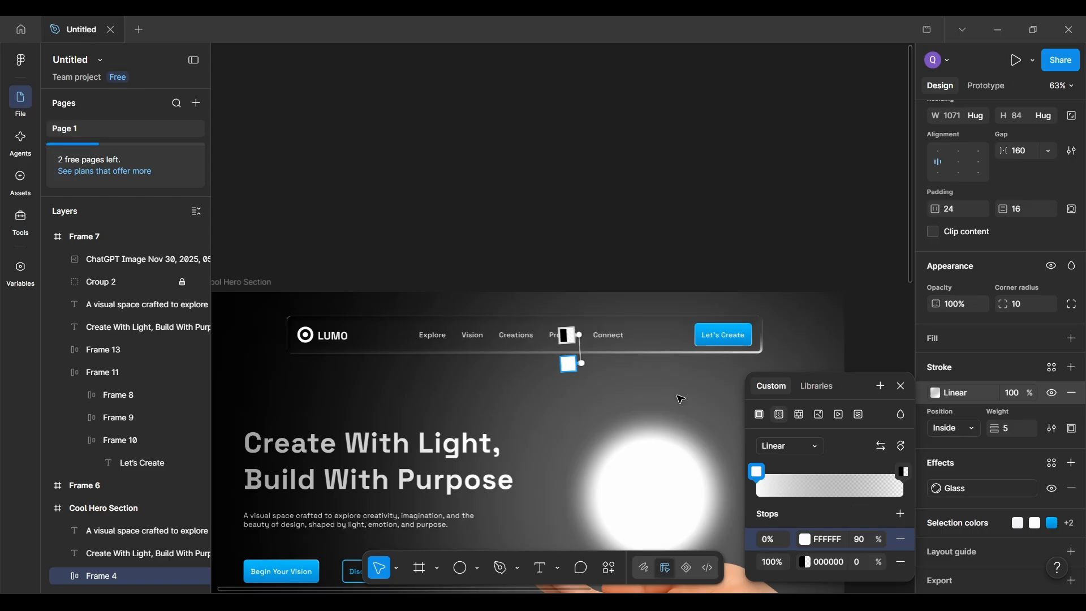
pyautogui.scroll(8, 578, 327)
pyautogui.scroll(-1, 617, 416)
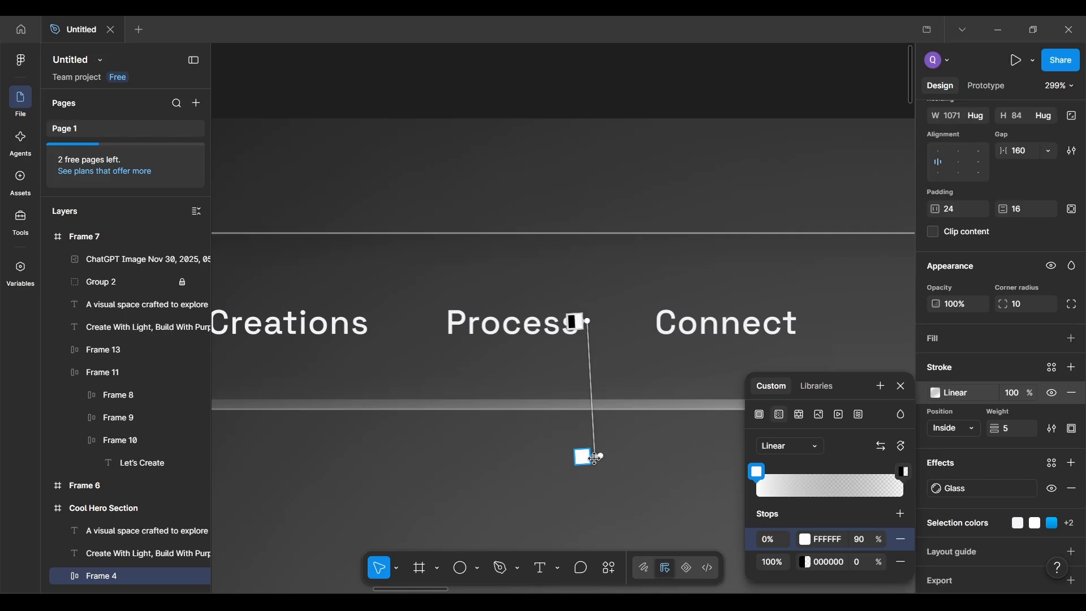
pyautogui.scroll(1, 992, 466)
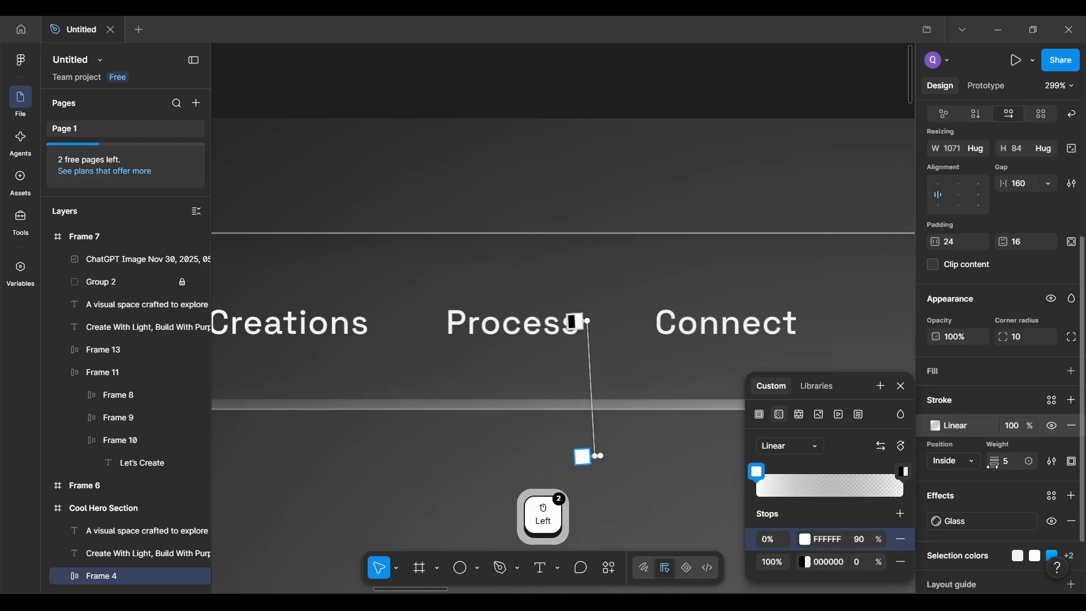
pyautogui.hotkey('ctrl', 'alt', 'F4')
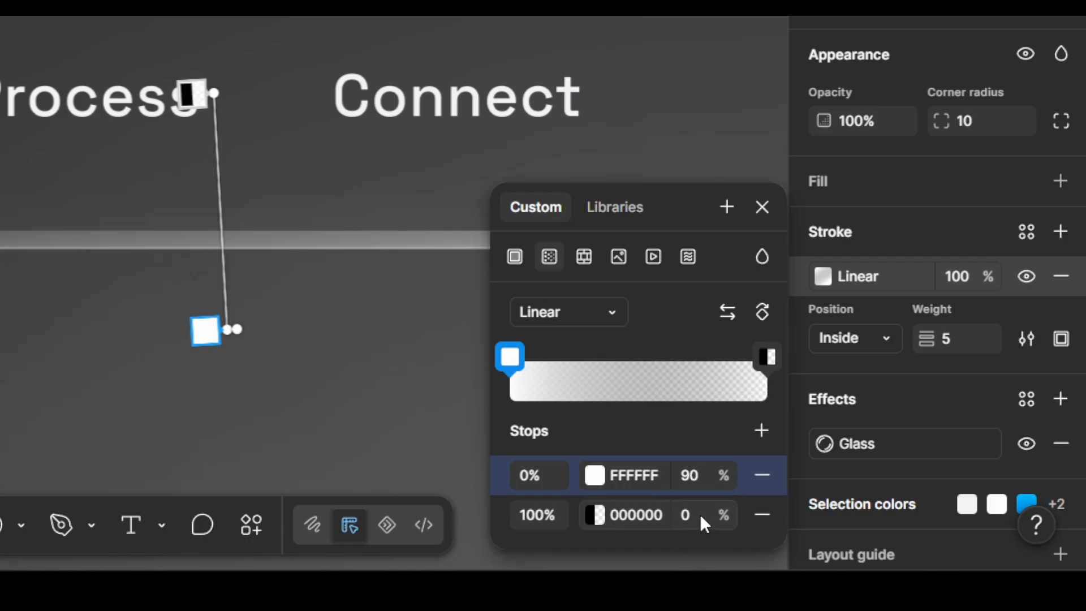
pyautogui.scroll(-1, 891, 340)
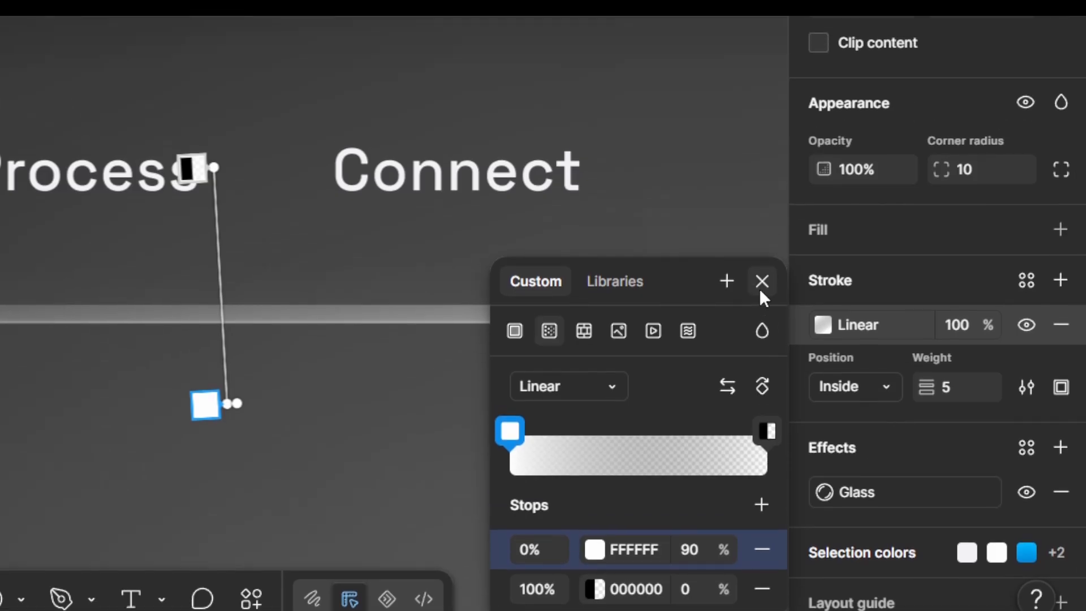
# Step: Close the reference stroke's gradient settings and check the stroke and effect settings of Frame 7's navigation bar
pyautogui.click(760, 211)
pyautogui.scroll(-6, 427, 439)
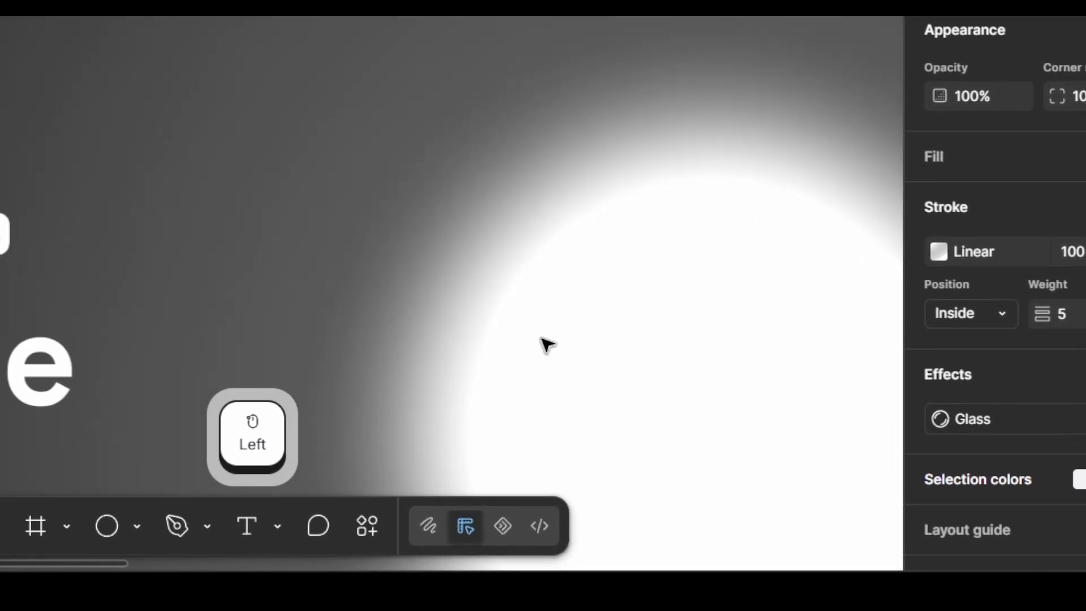
pyautogui.scroll(-2, 545, 343)
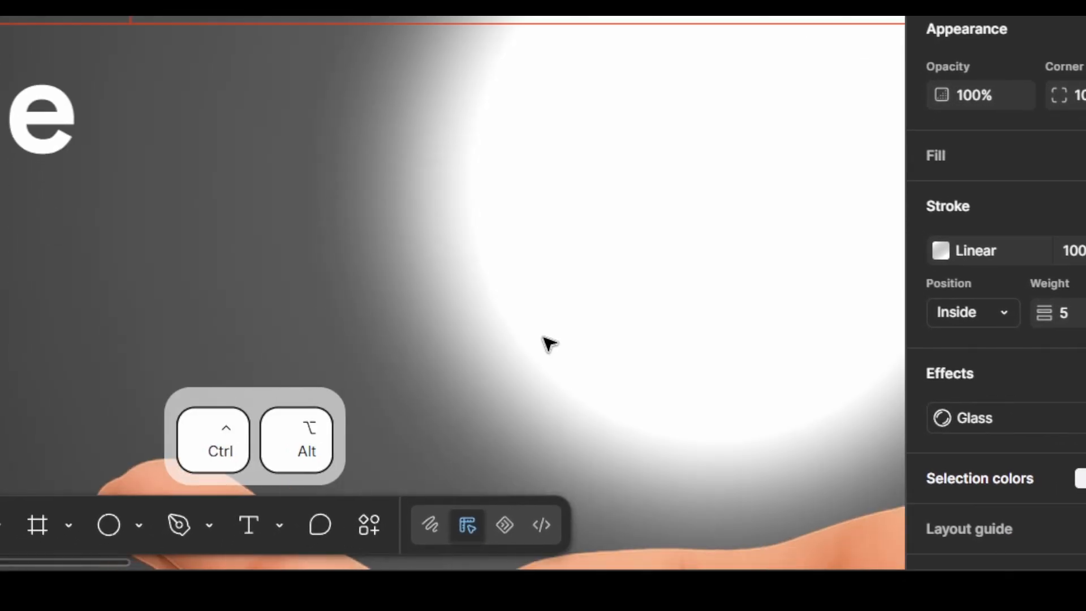
pyautogui.hotkey('ctrl', 'alt', 'F4')
pyautogui.scroll(-10, 580, 365)
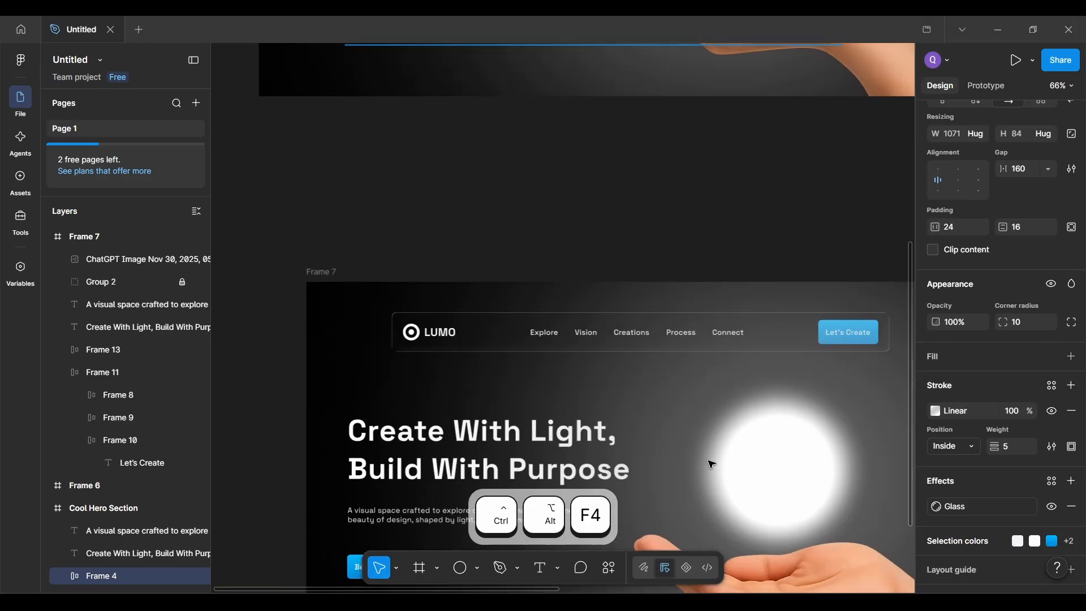
pyautogui.scroll(3, 712, 463)
pyautogui.click(692, 244)
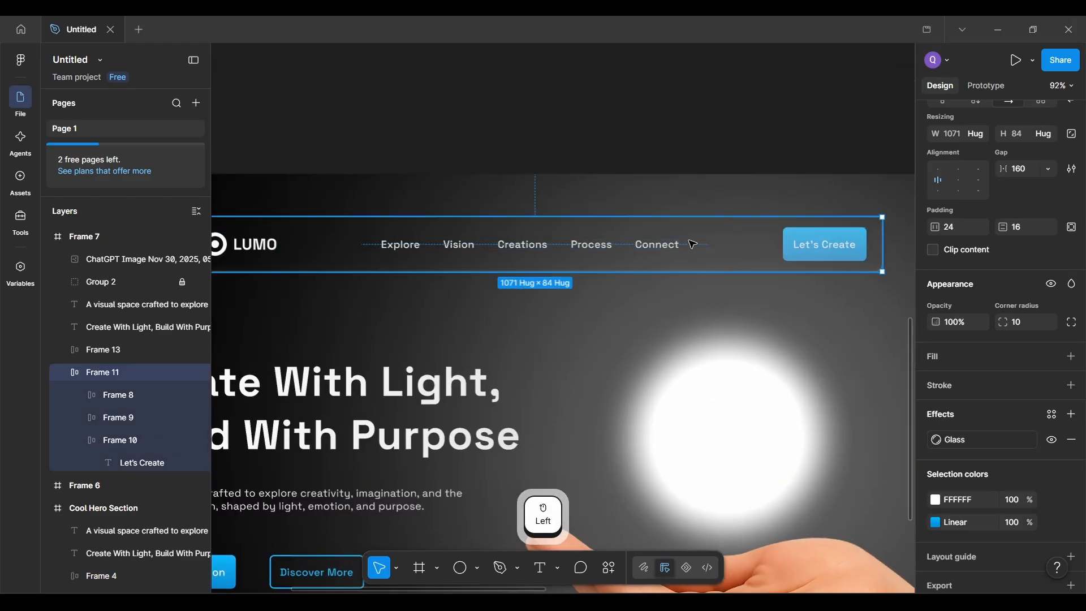
pyautogui.scroll(1, 618, 320)
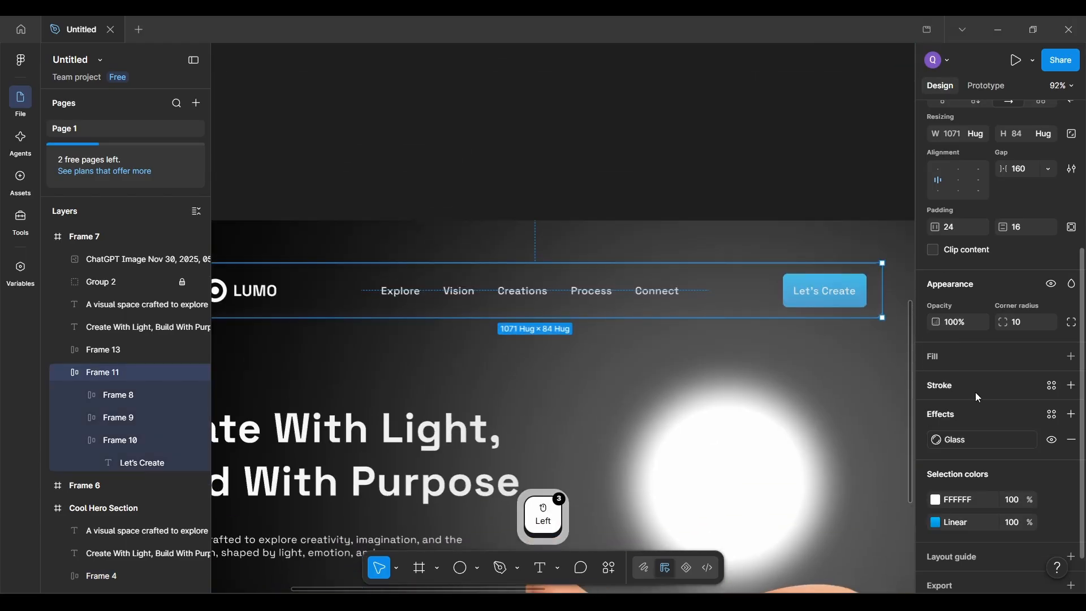
pyautogui.click(546, 368)
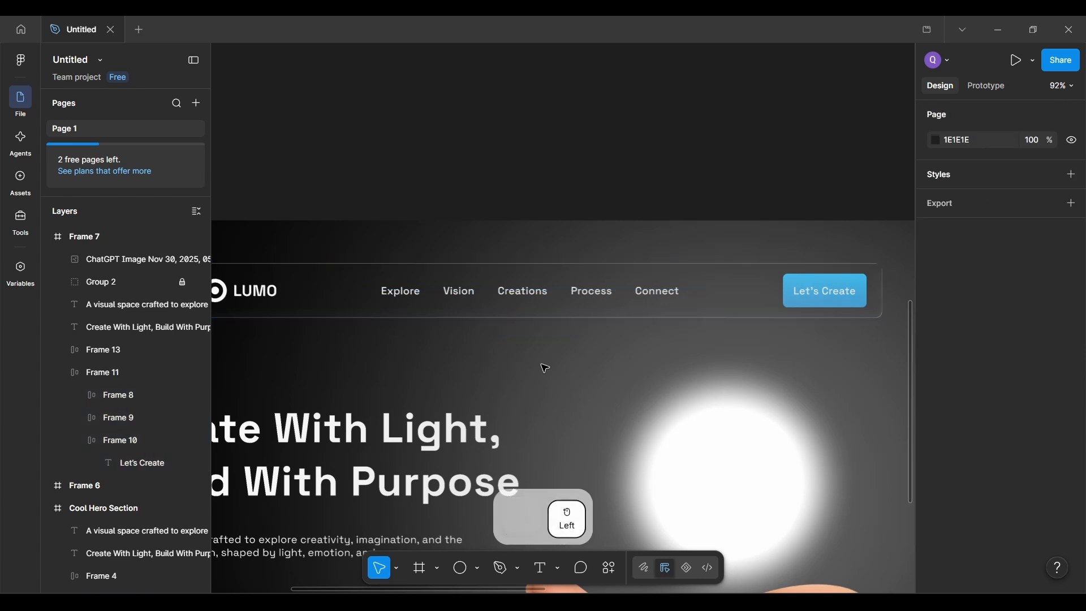
# Step: Add a stroke to Frame 7's navigation bar and change its paint to a linear gradient
pyautogui.click(582, 288)
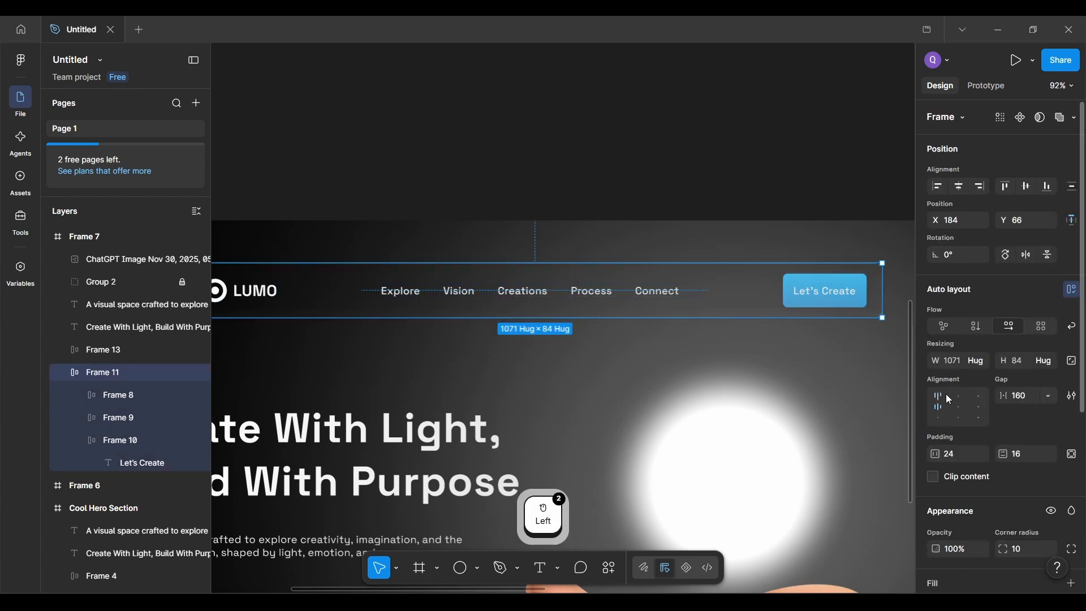
pyautogui.scroll(-4, 946, 394)
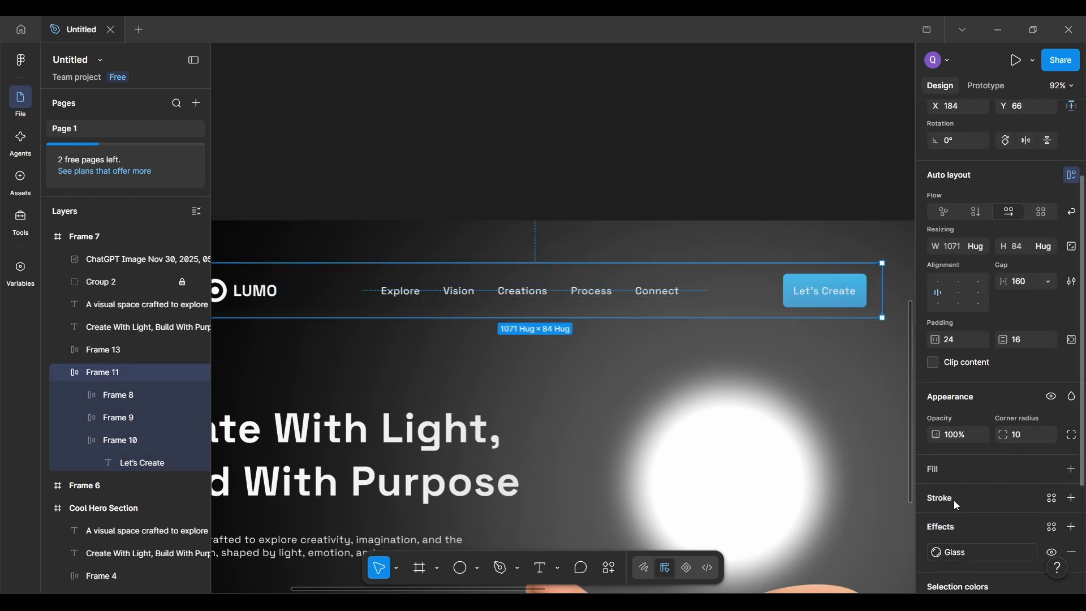
pyautogui.hotkey('ctrl', 'alt', 'F4')
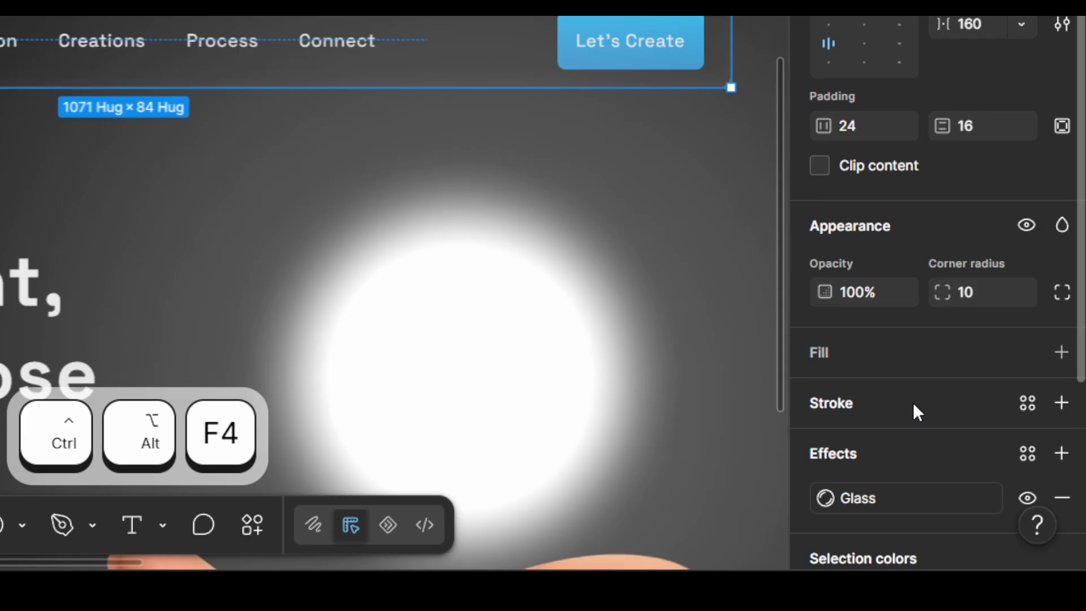
pyautogui.click(913, 402)
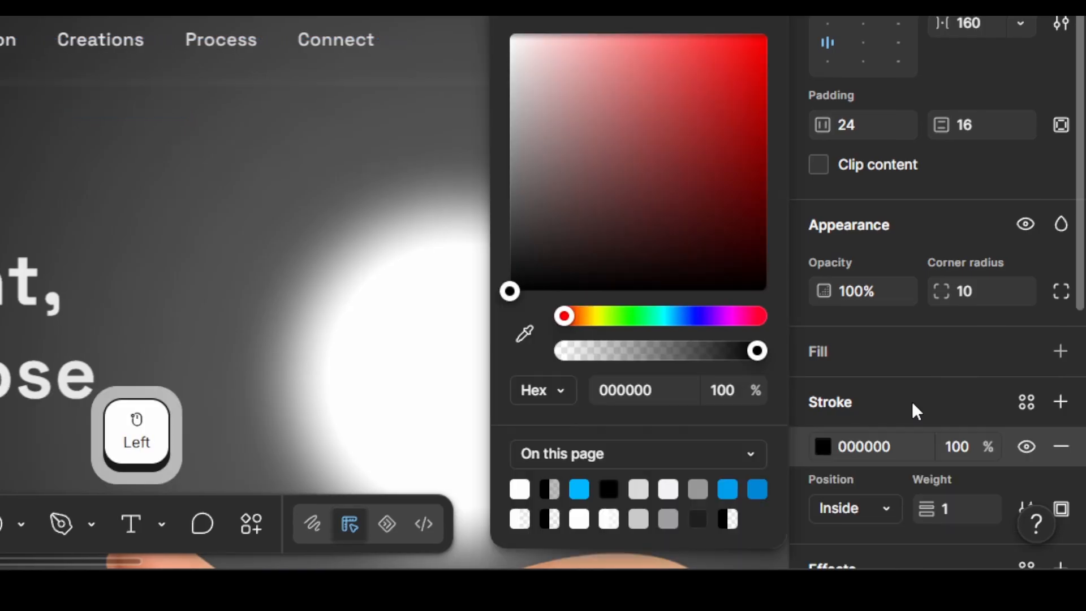
pyautogui.click(820, 447)
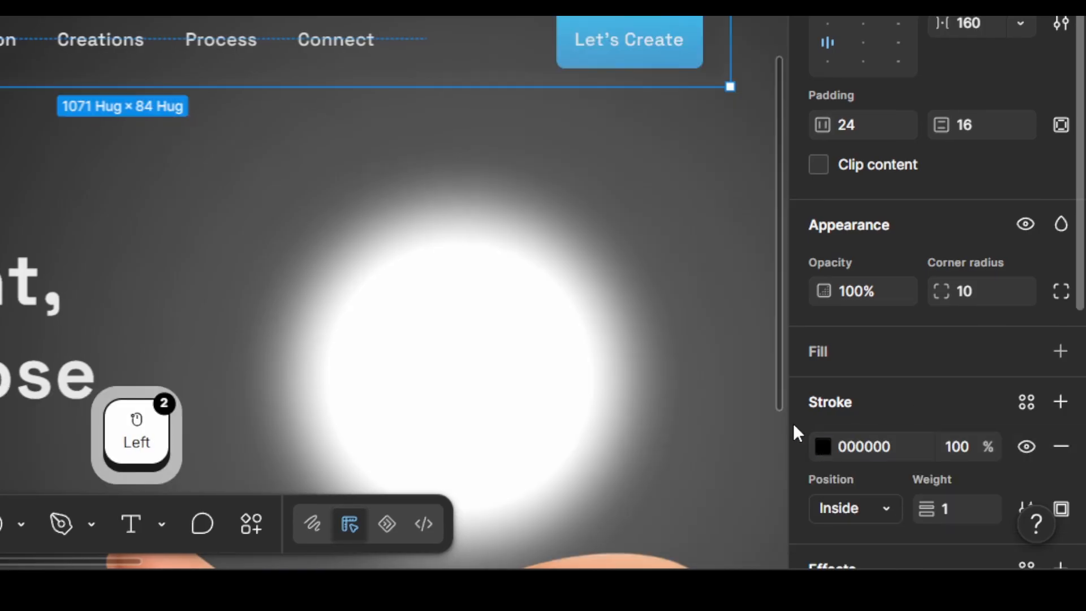
pyautogui.click(820, 447)
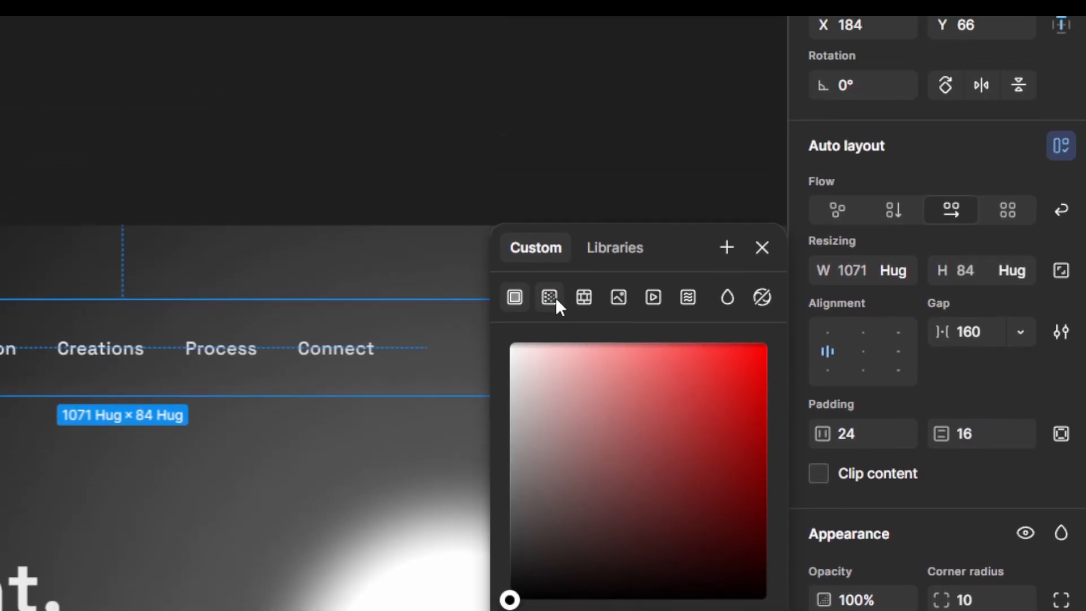
pyautogui.click(550, 210)
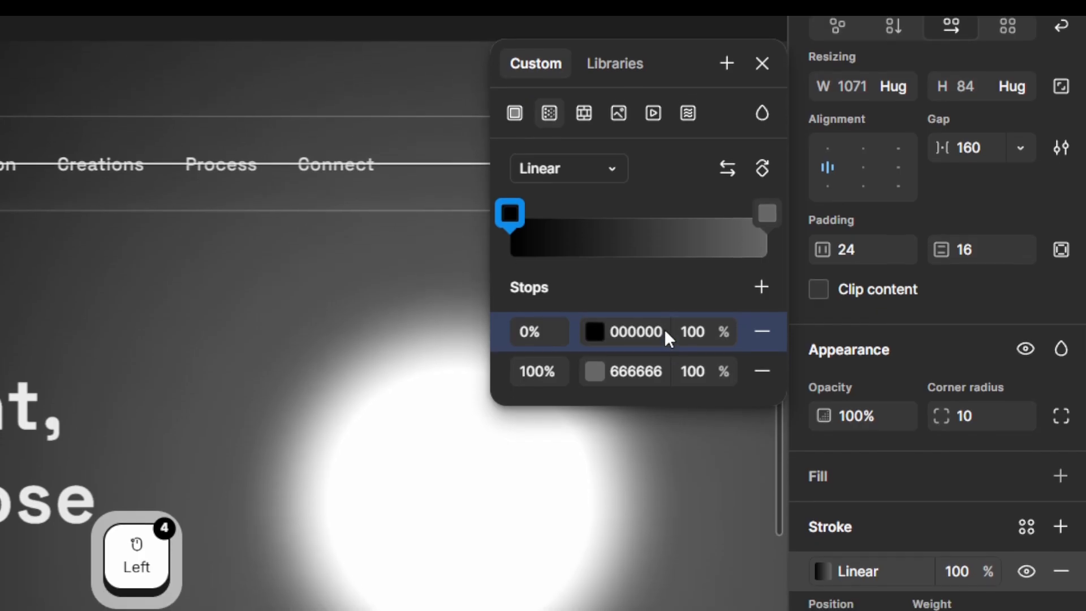
# Step: Set the stroke gradient's 0% stop to FFFFFF and its 100% stop to 000000
pyautogui.click(665, 365)
pyautogui.write('F')
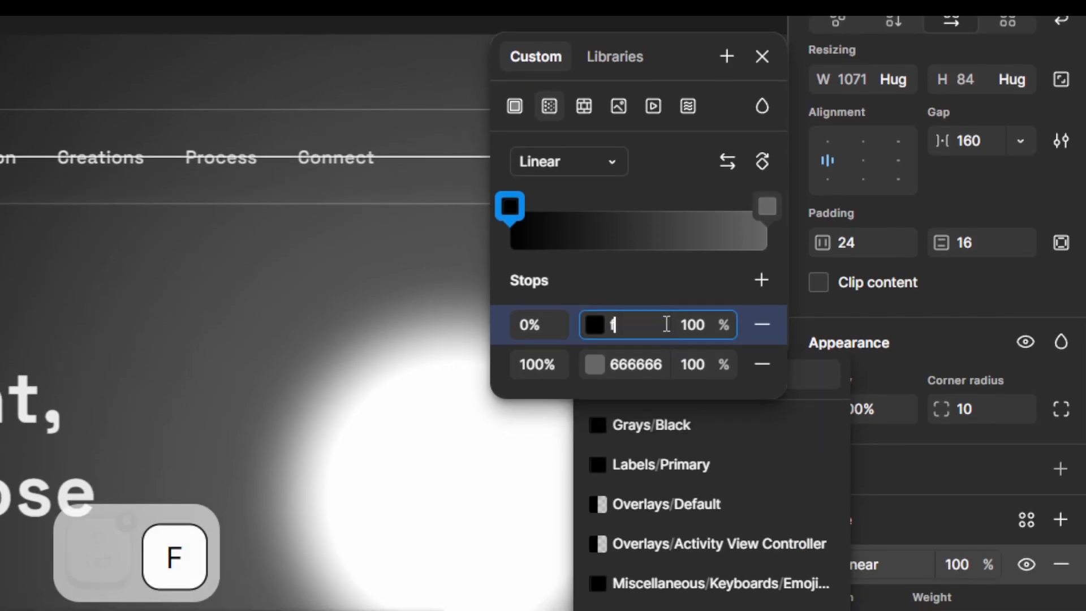
pyautogui.press('Return')
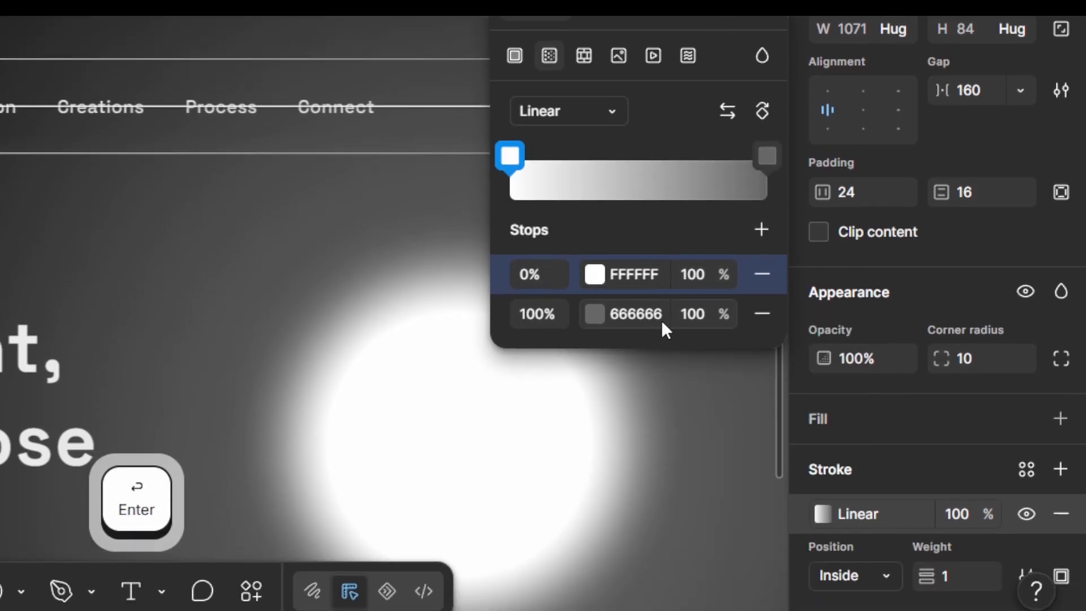
pyautogui.doubleClick(667, 342)
pyautogui.write('0')
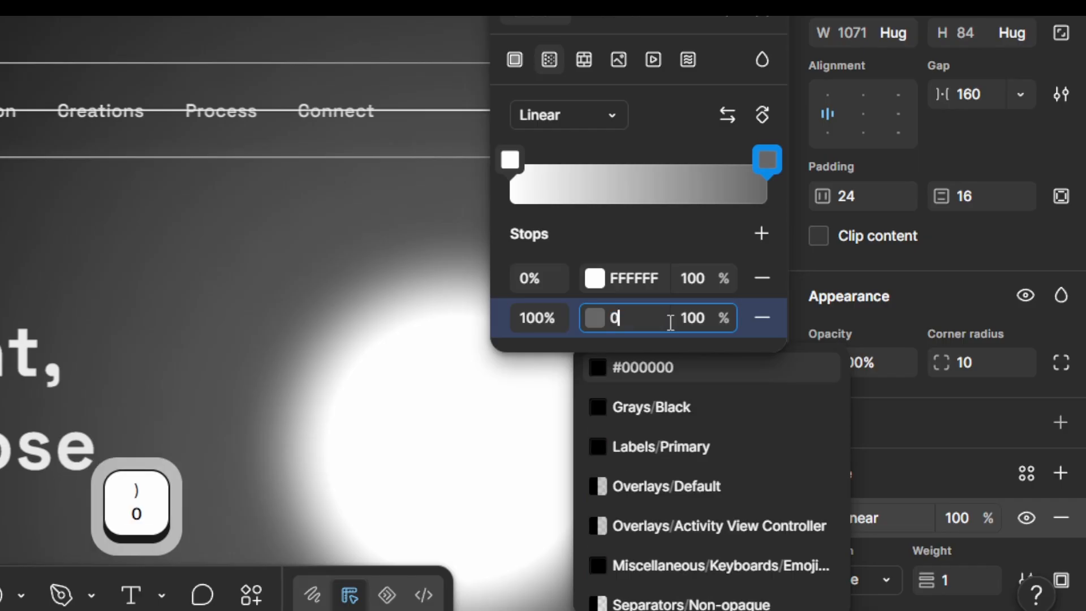
pyautogui.press('Return')
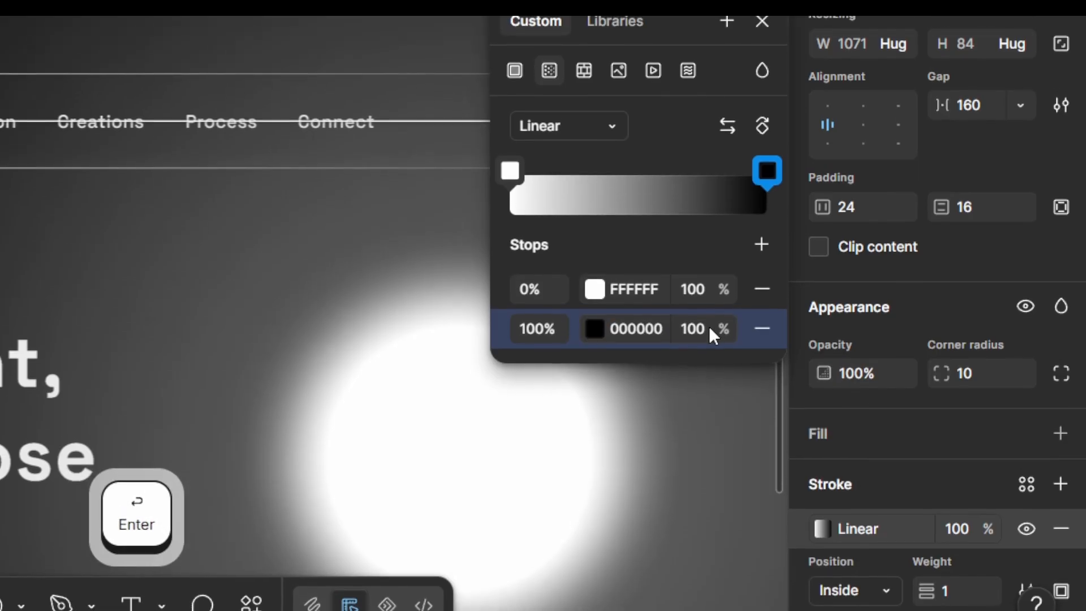
# Step: Set the black gradient stop's opacity to 0% and the white stop's opacity to 90%
pyautogui.doubleClick(708, 327)
pyautogui.write('0')
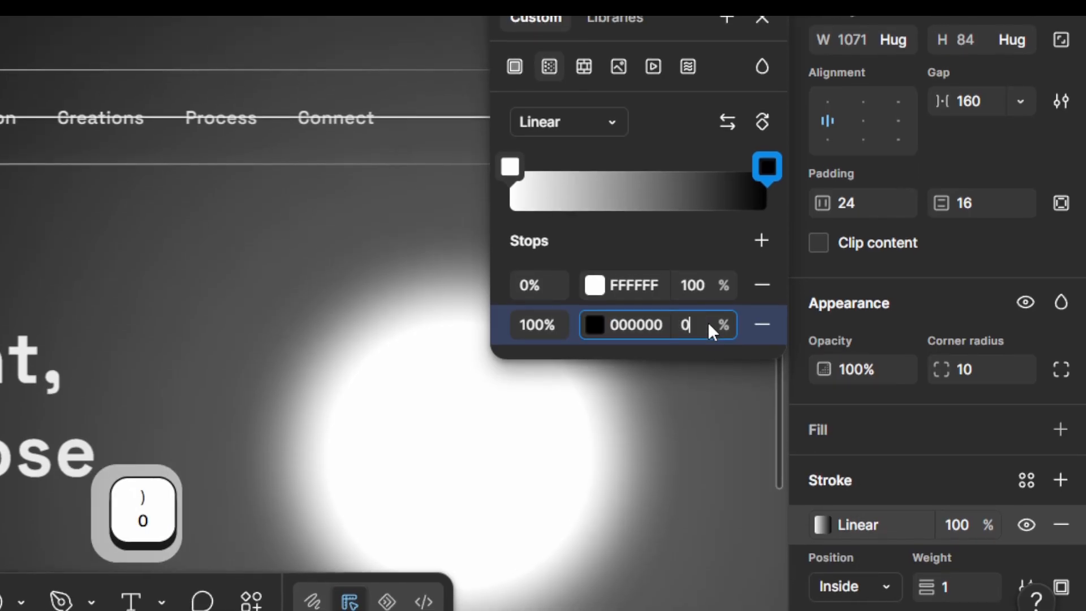
pyautogui.press('Return')
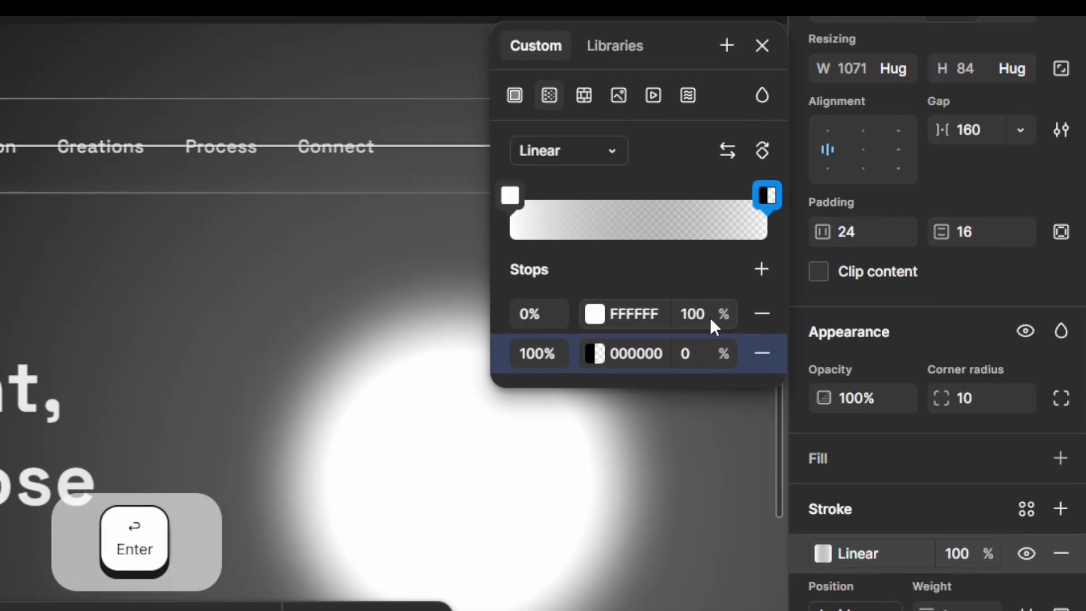
pyautogui.doubleClick(708, 300)
pyautogui.write('90')
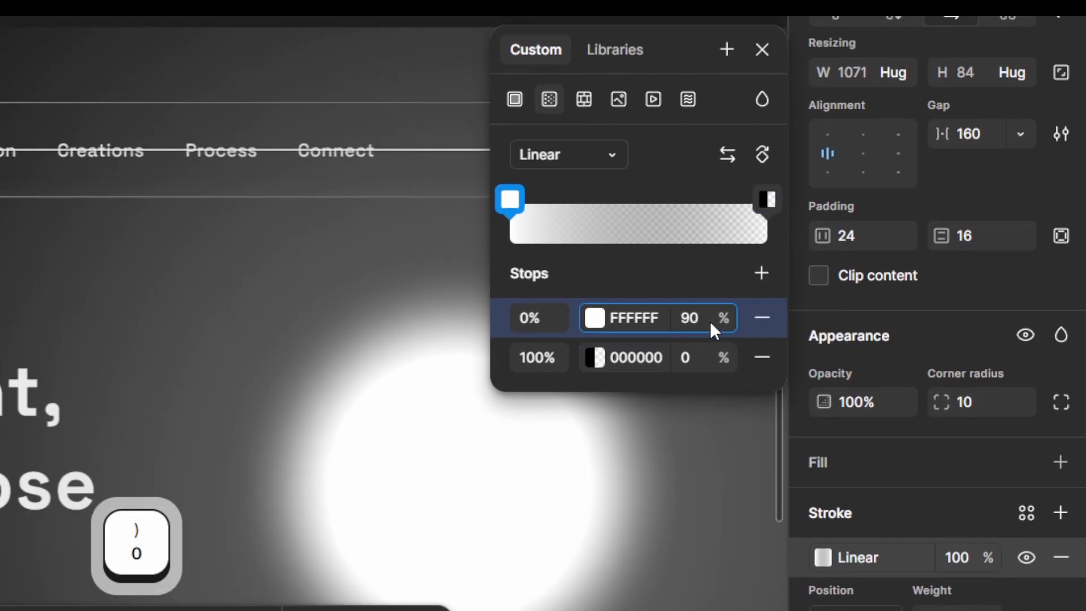
pyautogui.press('Return')
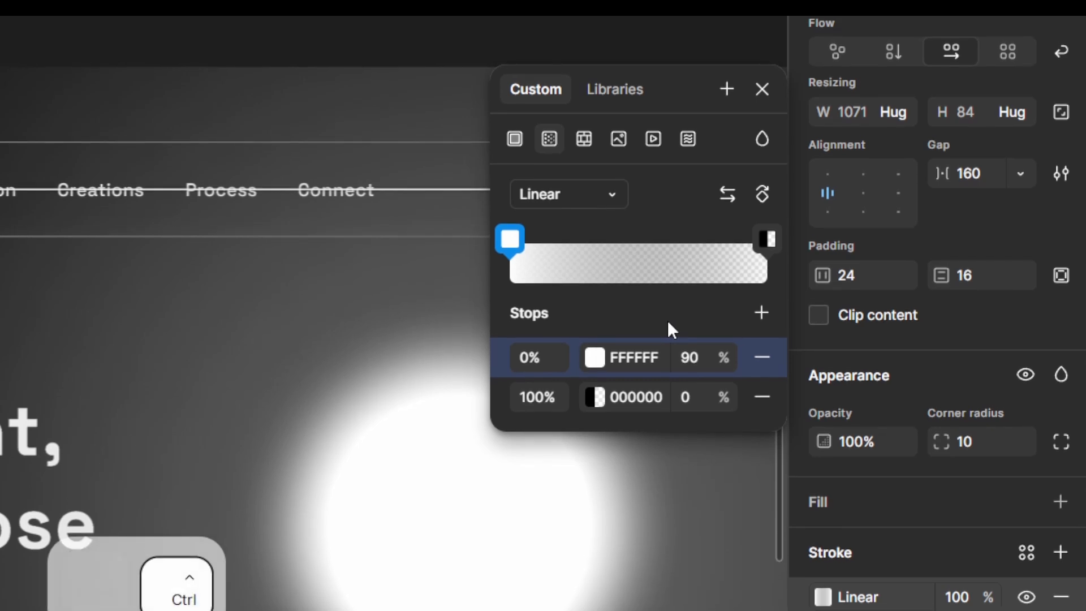
# Step: Examine the gradient direction and handle placement of the Cool Hero Section navigation bar's stroke for comparison
pyautogui.hotkey('ctrl', 'alt', 'F4')
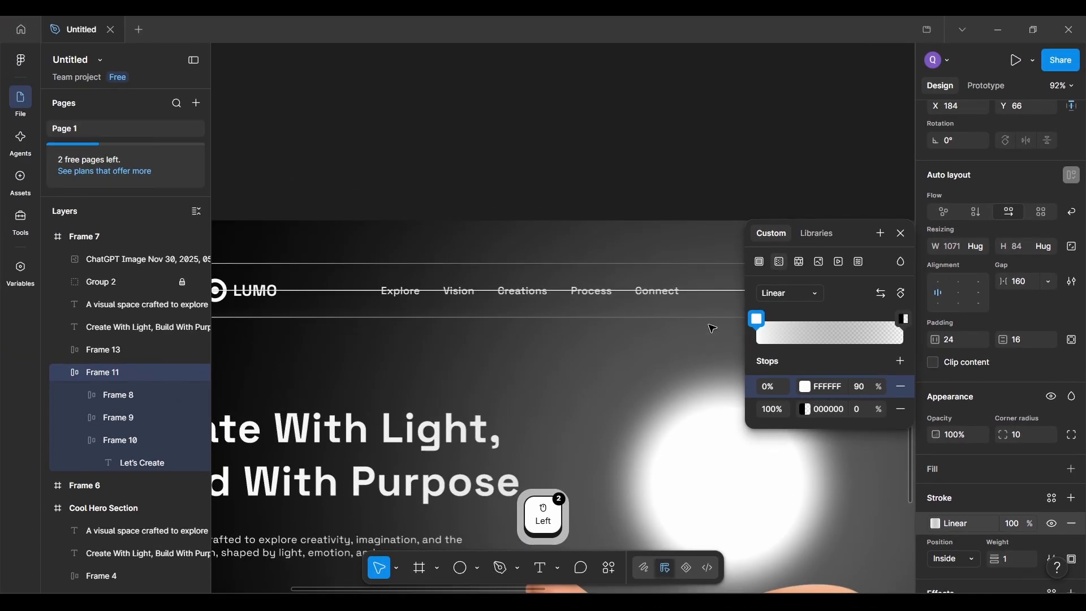
pyautogui.scroll(5, 712, 329)
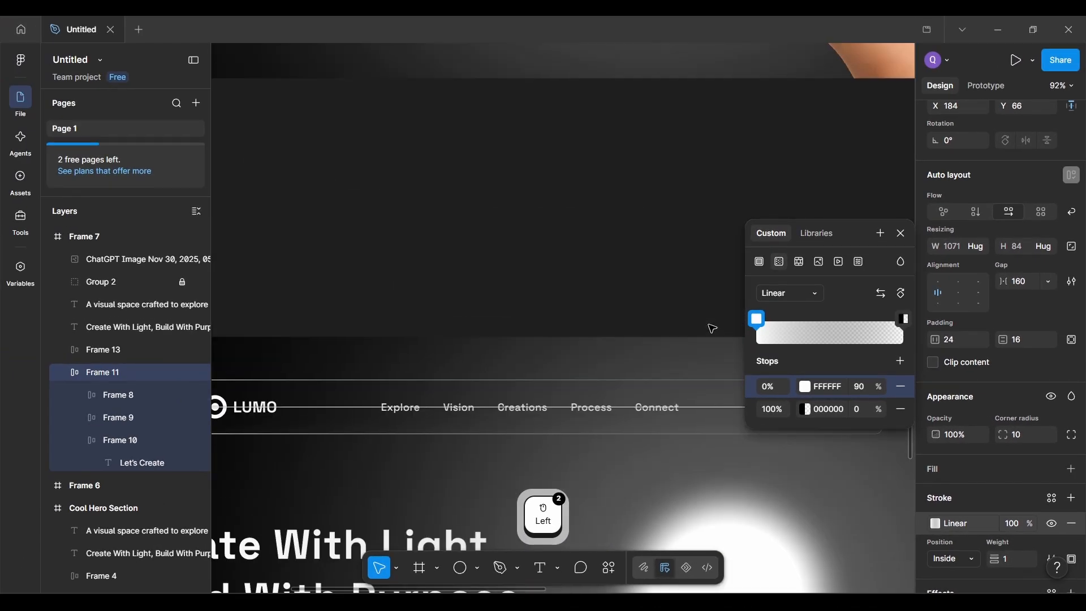
pyautogui.scroll(-5, 712, 329)
pyautogui.scroll(5, 712, 328)
pyautogui.hscroll(-2, 712, 328)
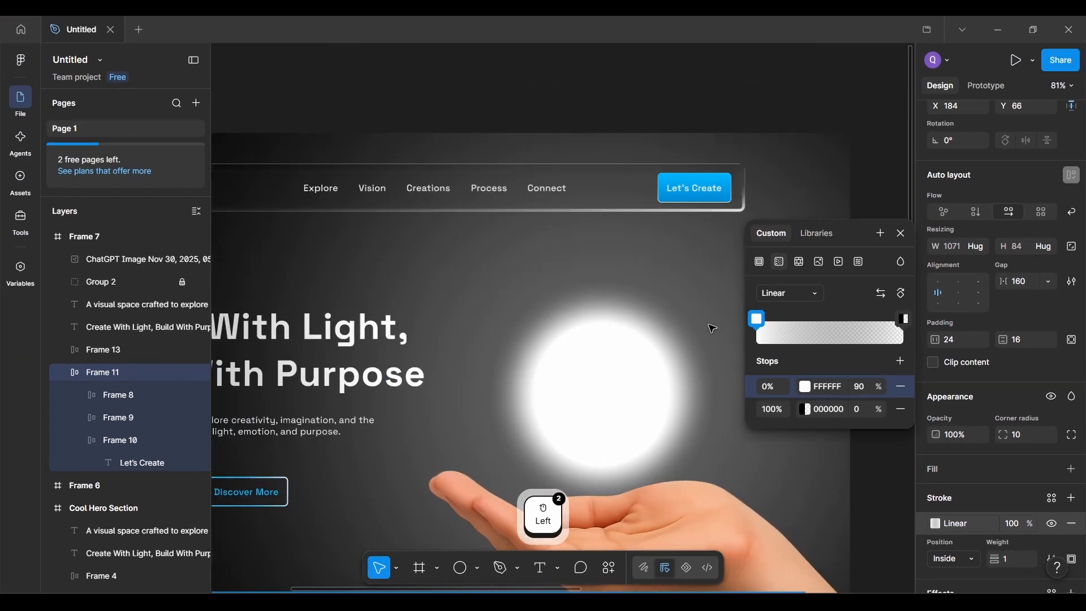
pyautogui.click(601, 186)
pyautogui.scroll(-4, 950, 447)
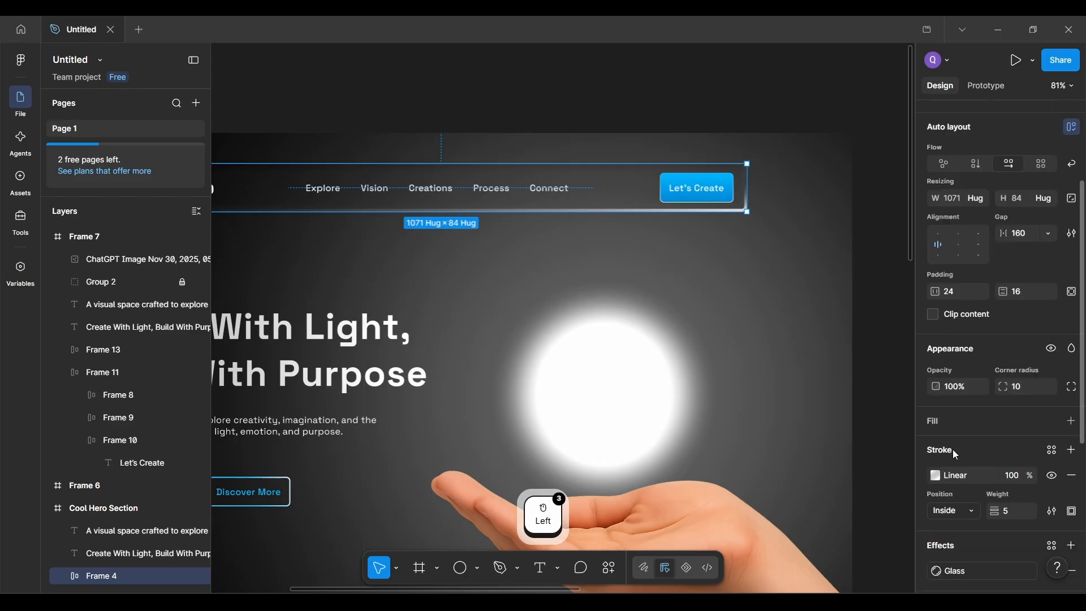
pyautogui.click(936, 297)
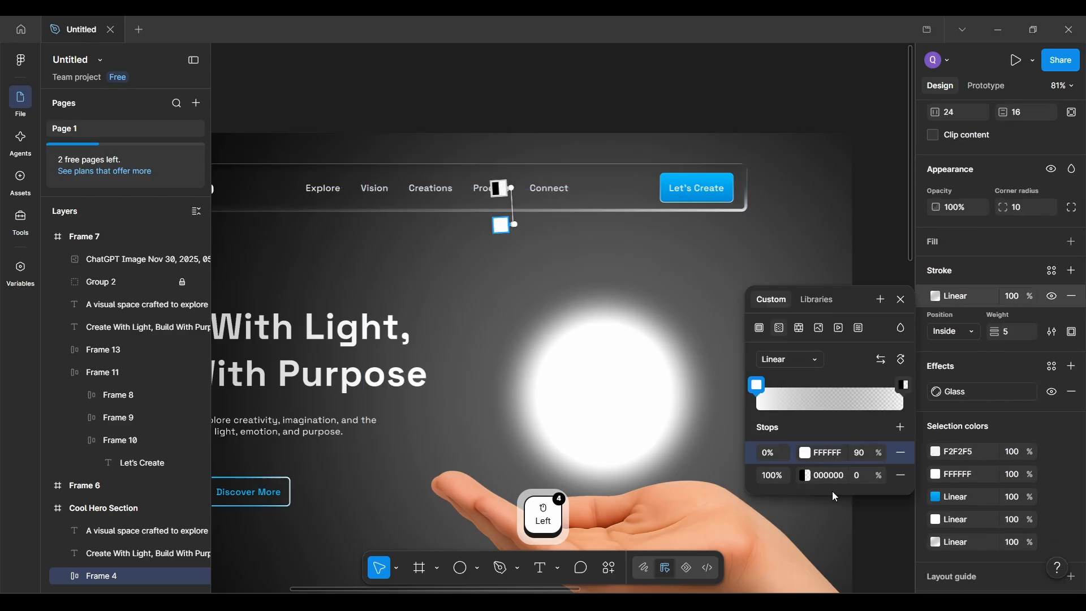
pyautogui.click(902, 299)
# Step: Select Frame 7's navigation bar and open its linear stroke gradient
pyautogui.scroll(-3, 903, 297)
pyautogui.scroll(-3, 851, 287)
pyautogui.scroll(-3, 851, 287)
pyautogui.scroll(2, 852, 286)
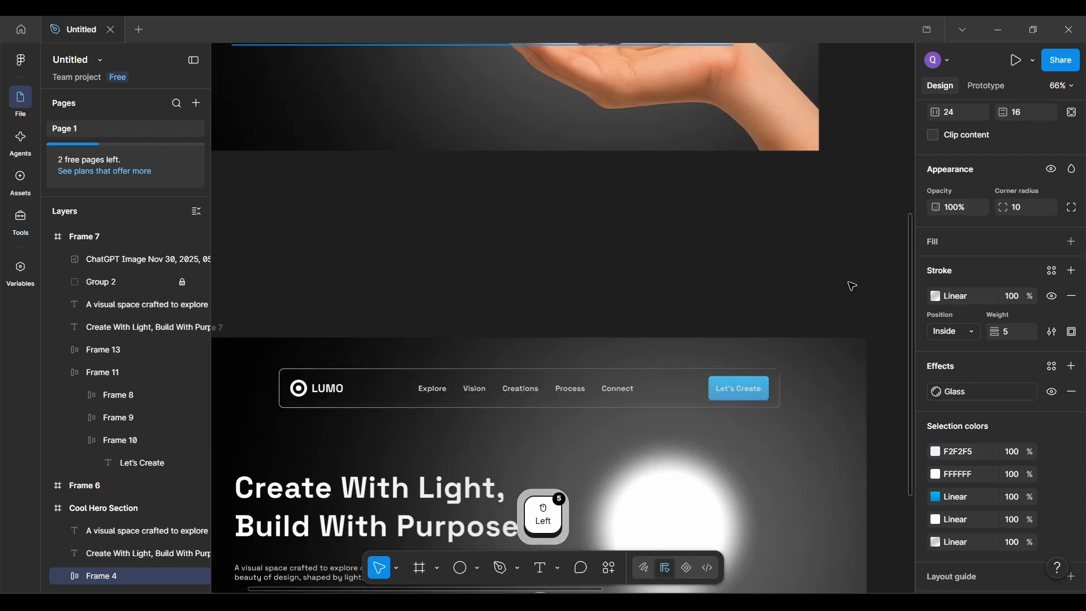
pyautogui.click(661, 400)
pyautogui.scroll(2, 670, 400)
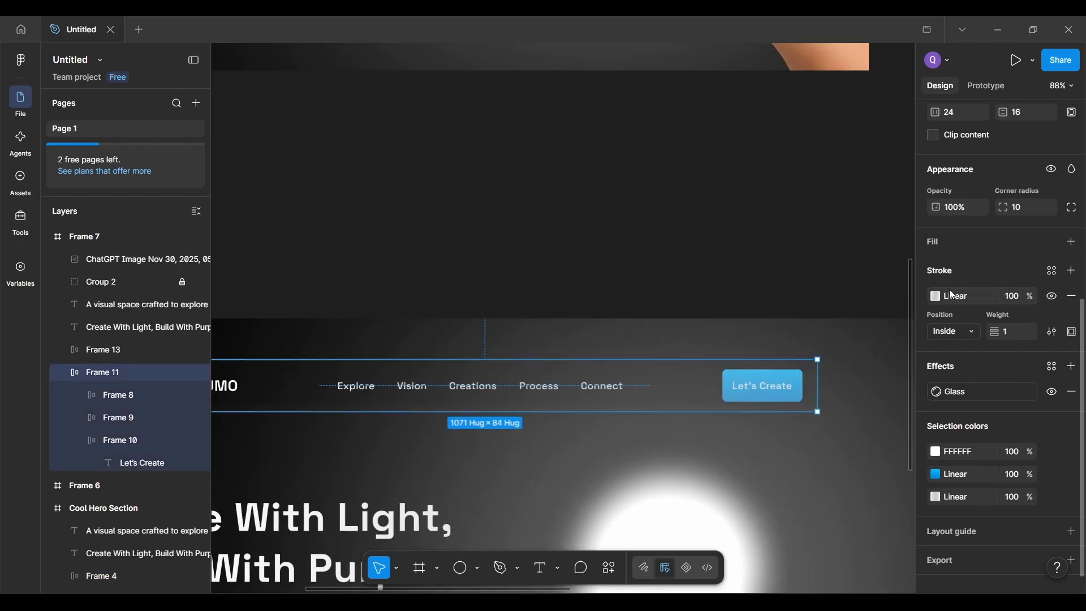
pyautogui.hotkey('ctrl', 'alt', 'F4')
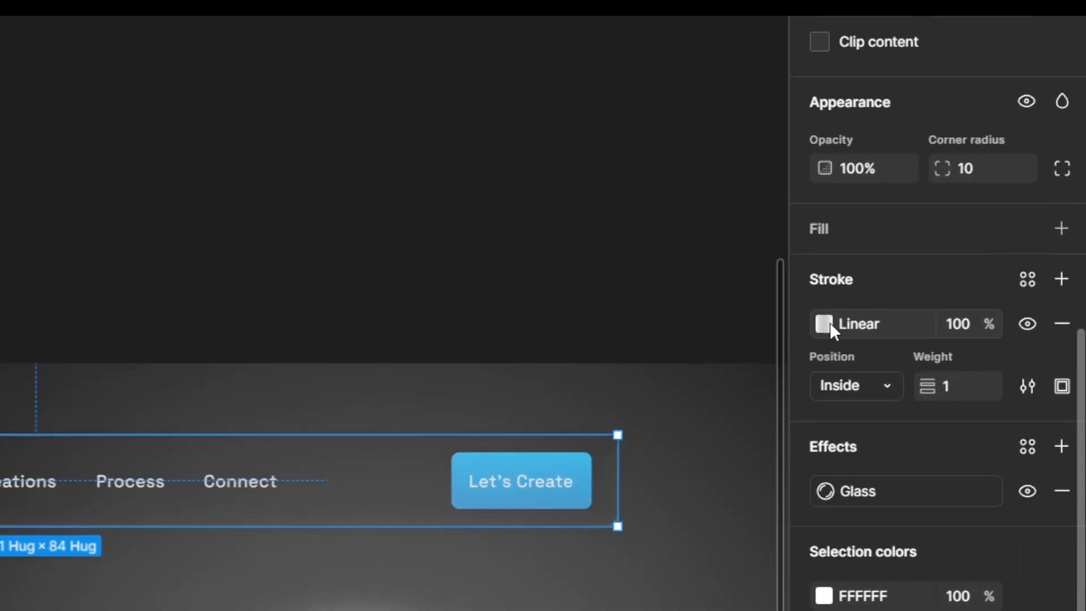
pyautogui.click(830, 322)
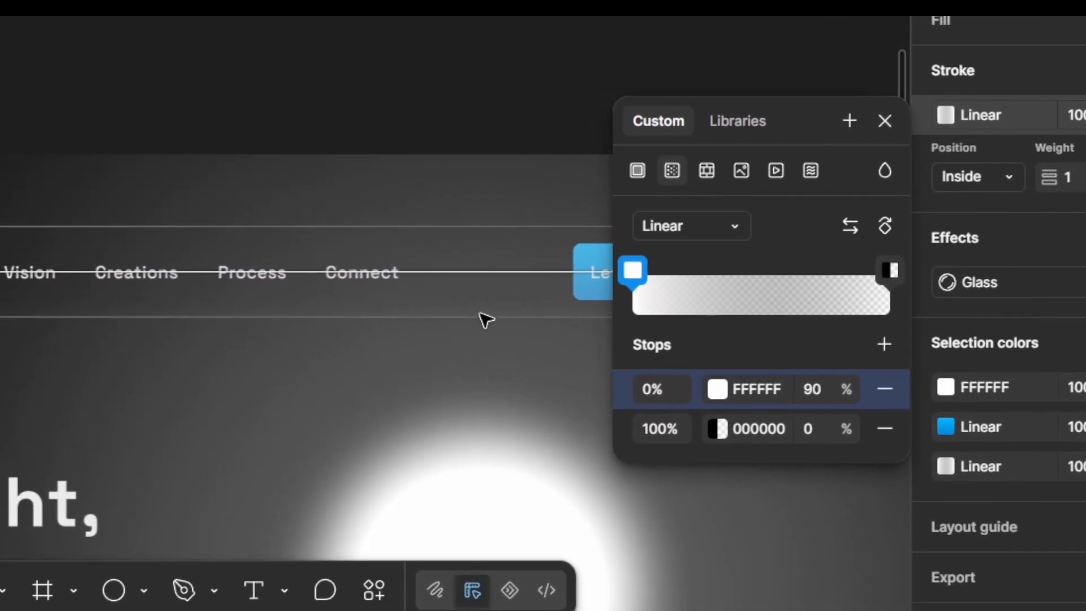
# Step: Examine where the stroke gradient's white start handle sits at the LUMO logo end of Frame 7's navigation bar
pyautogui.scroll(-3, 443, 303)
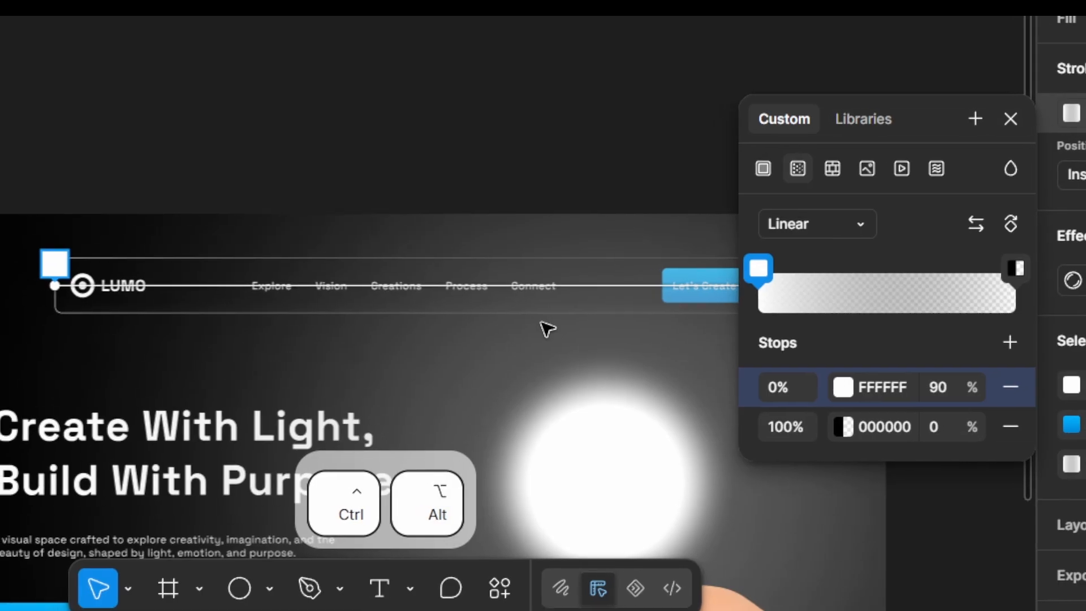
pyautogui.hotkey('ctrl', 'alt', 'F4')
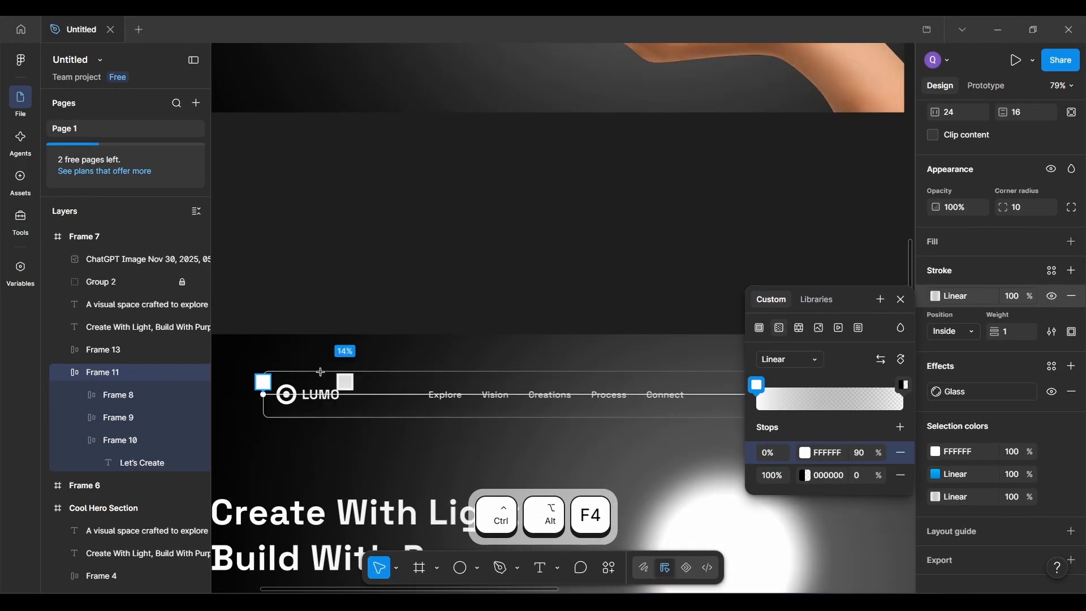
pyautogui.scroll(5, 263, 396)
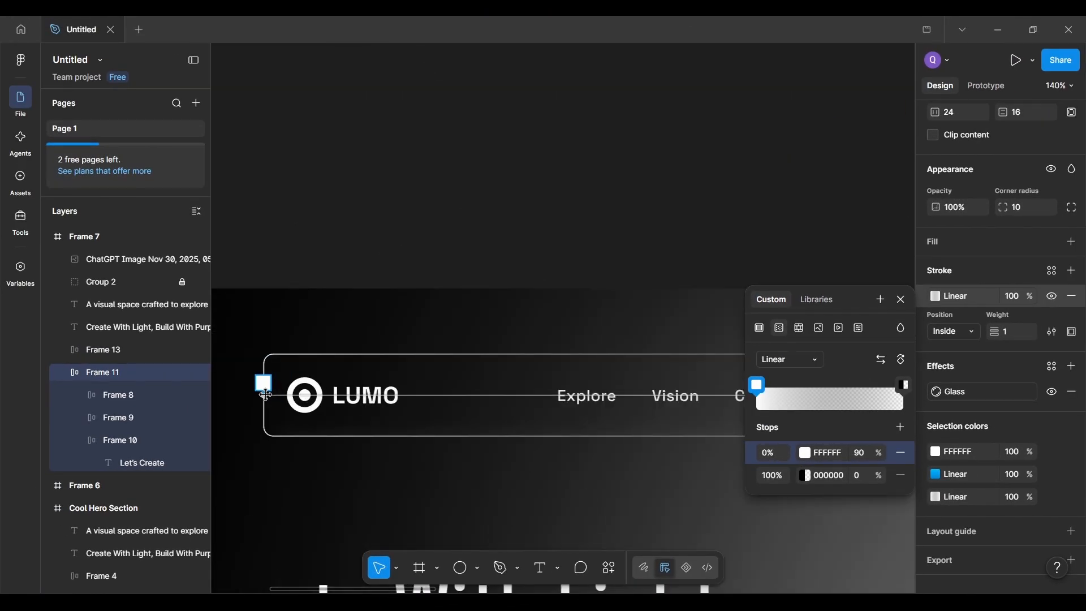
pyautogui.scroll(-3, 263, 396)
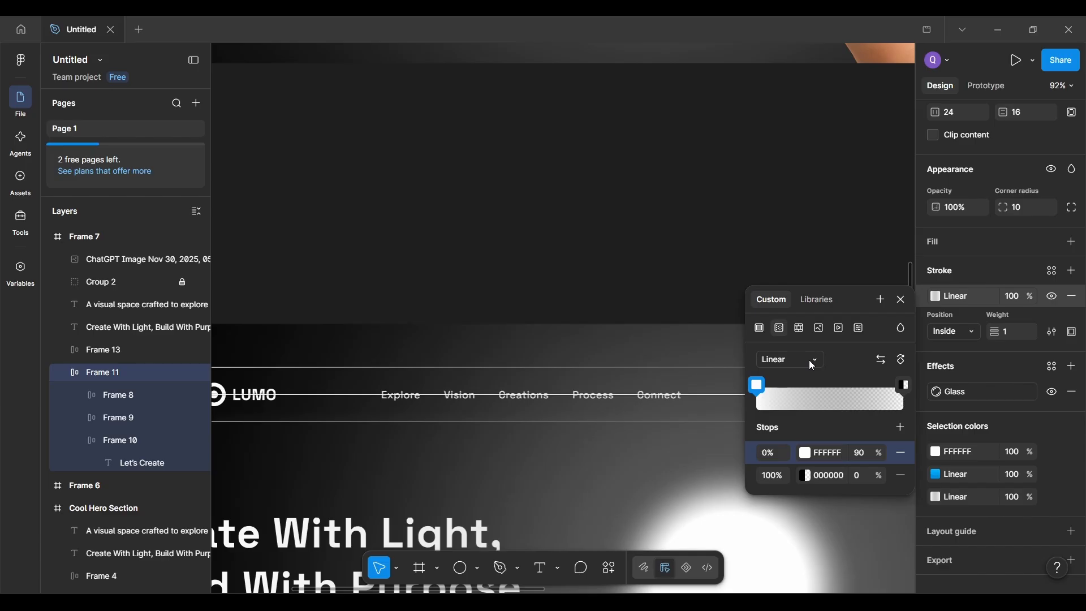
pyautogui.scroll(4, 632, 433)
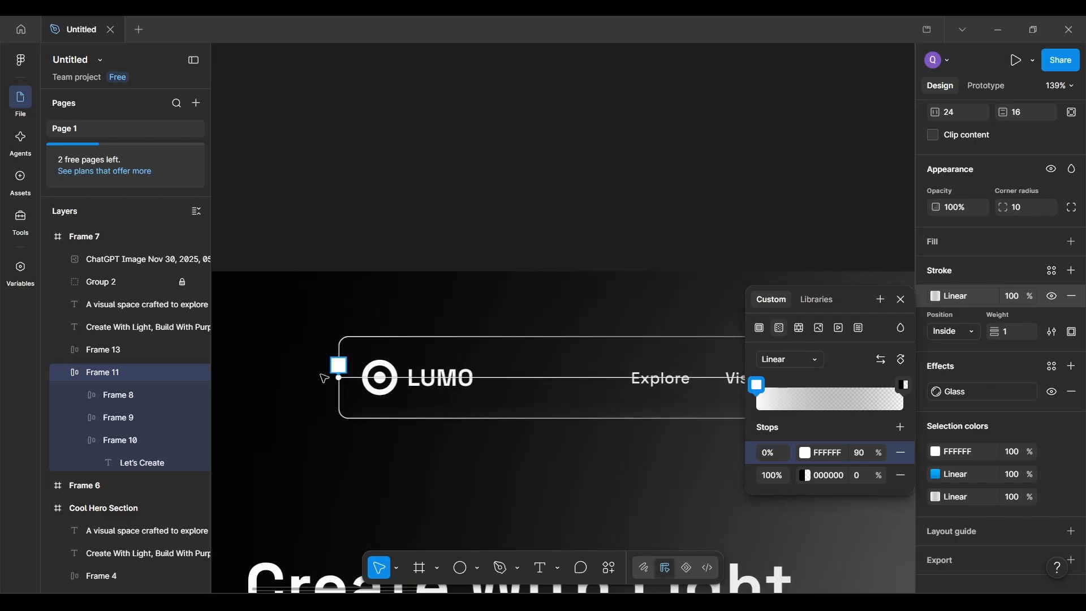
pyautogui.click(780, 421)
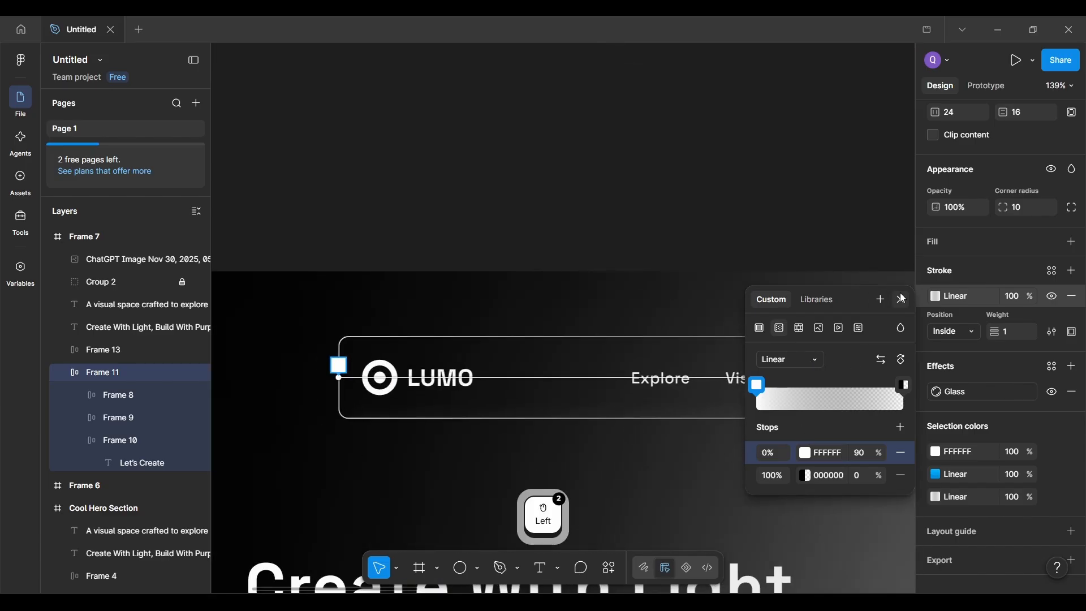
pyautogui.press('ctrl')
pyautogui.hotkey('ctrl', 'alt', 'F4')
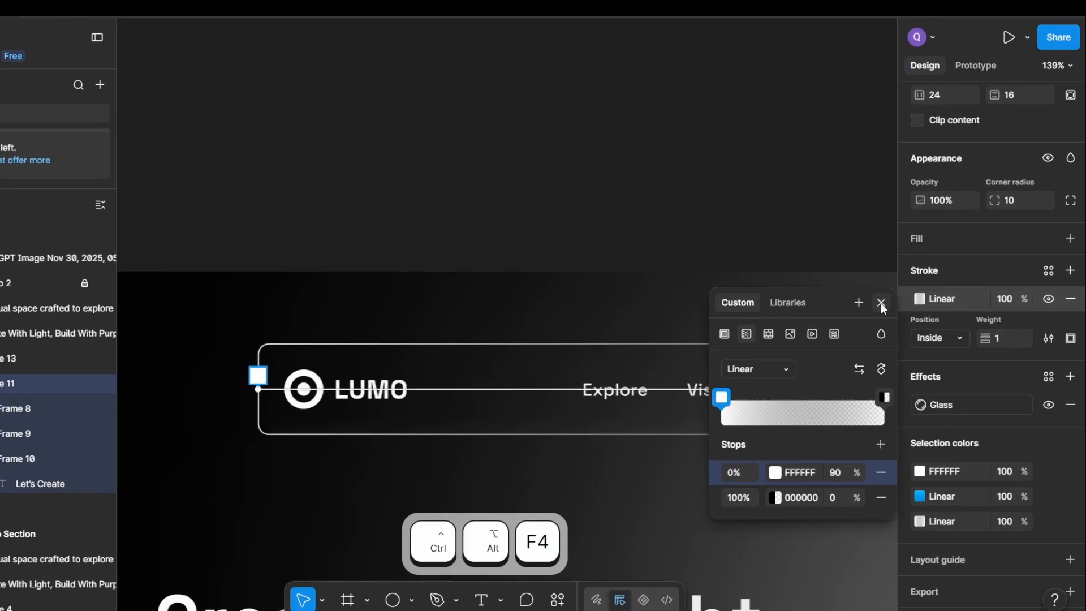
pyautogui.click(762, 322)
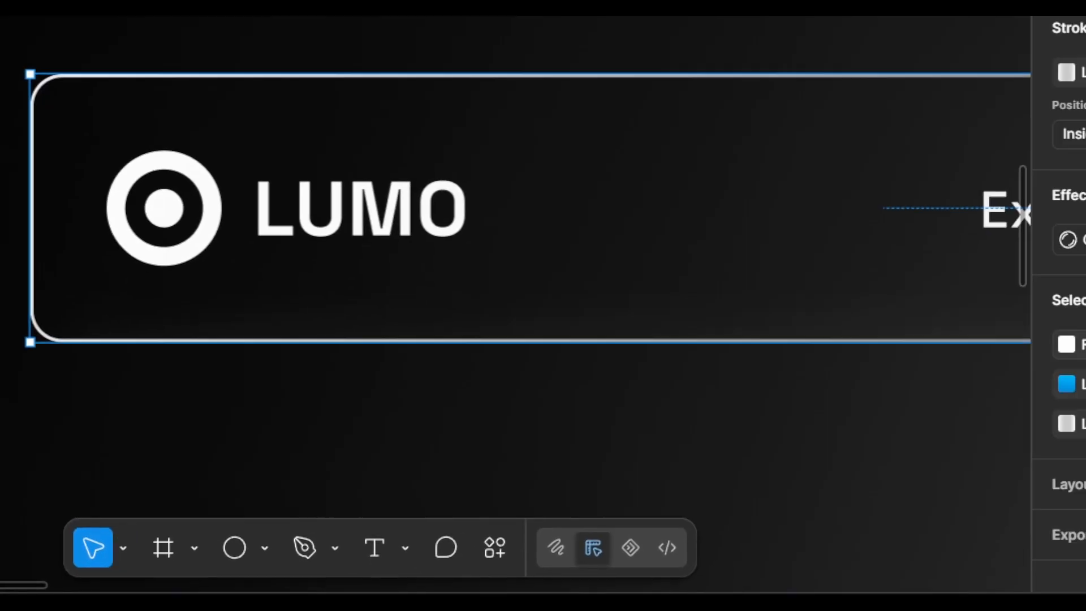
pyautogui.click(1066, 72)
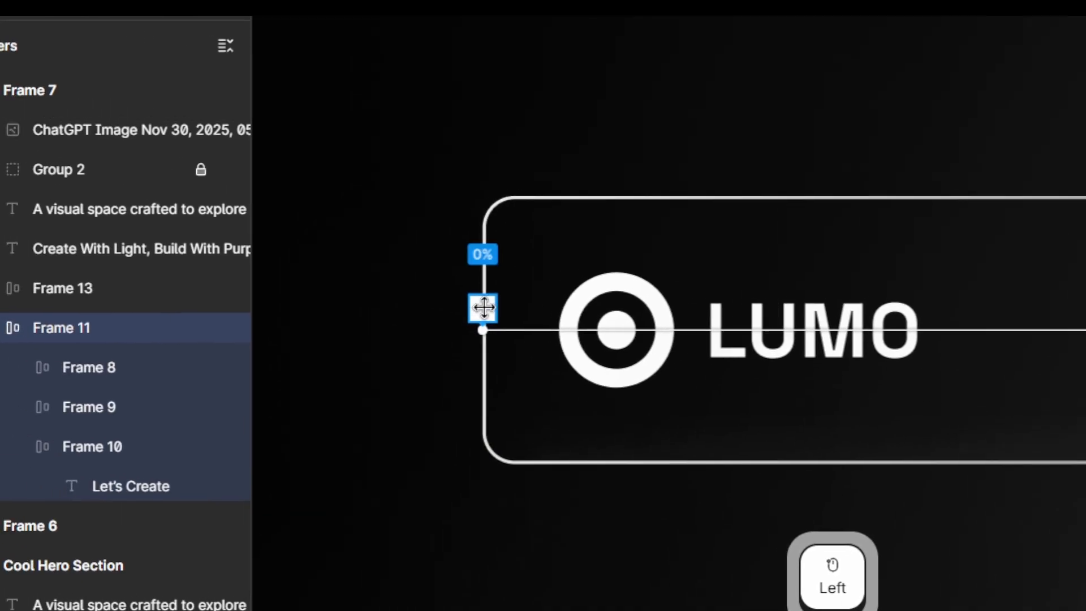
pyautogui.hotkey('ctrl', 'alt', 'F4')
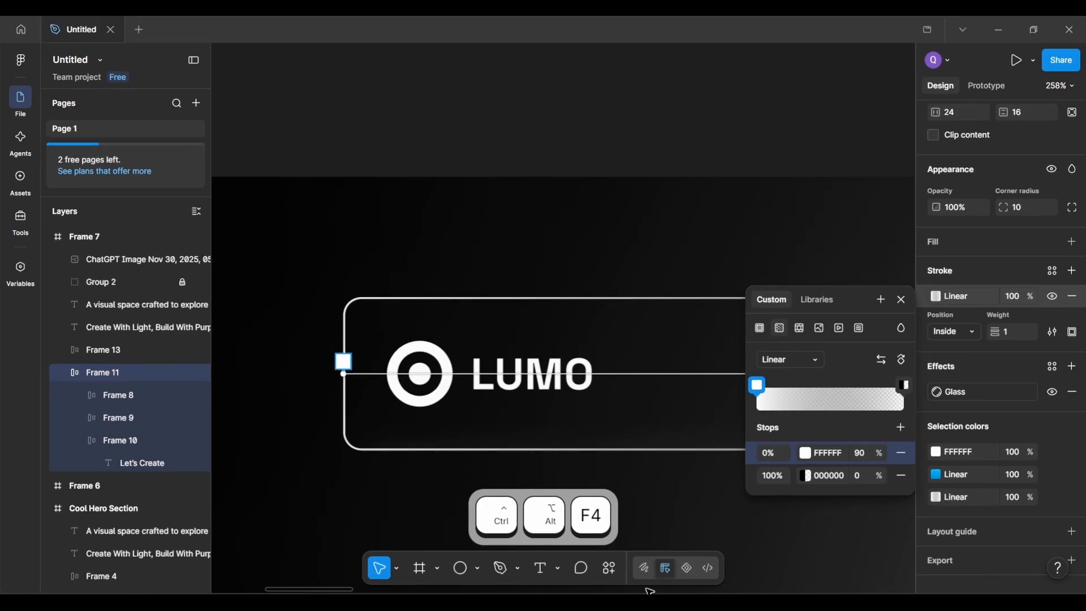
# Step: Move the stroke gradient's white handle from the logo end to the navigation bar's lower edge below the Explore link
pyautogui.scroll(-2, 991, 410)
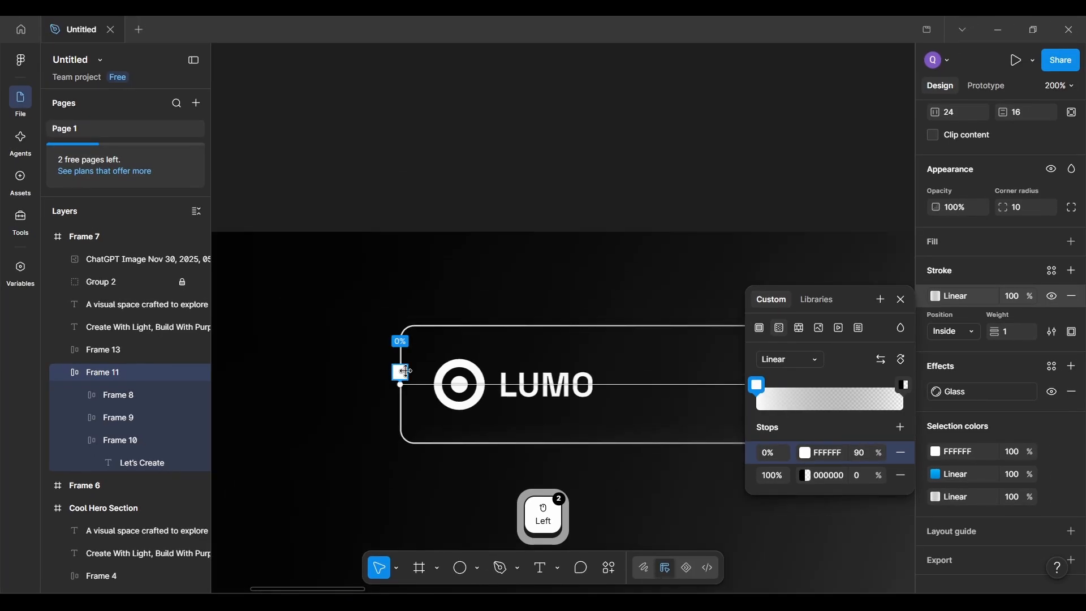
pyautogui.scroll(-2, 406, 371)
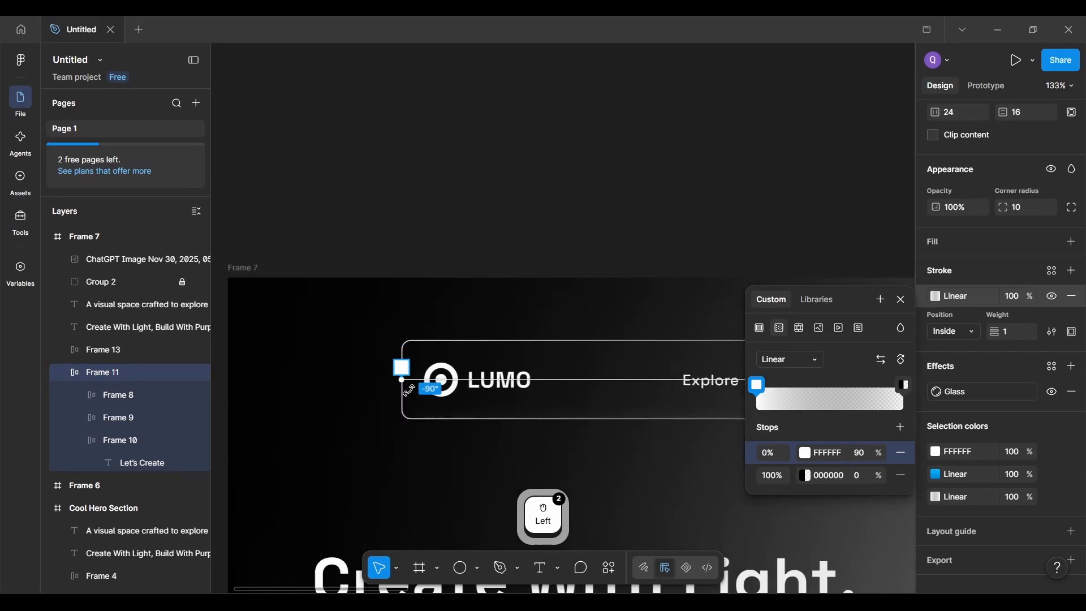
pyautogui.moveTo(400, 379); pyautogui.dragTo(730, 419)
pyautogui.hscroll(5, 731, 420)
pyautogui.scroll(-2, 733, 422)
pyautogui.hscroll(2, 734, 422)
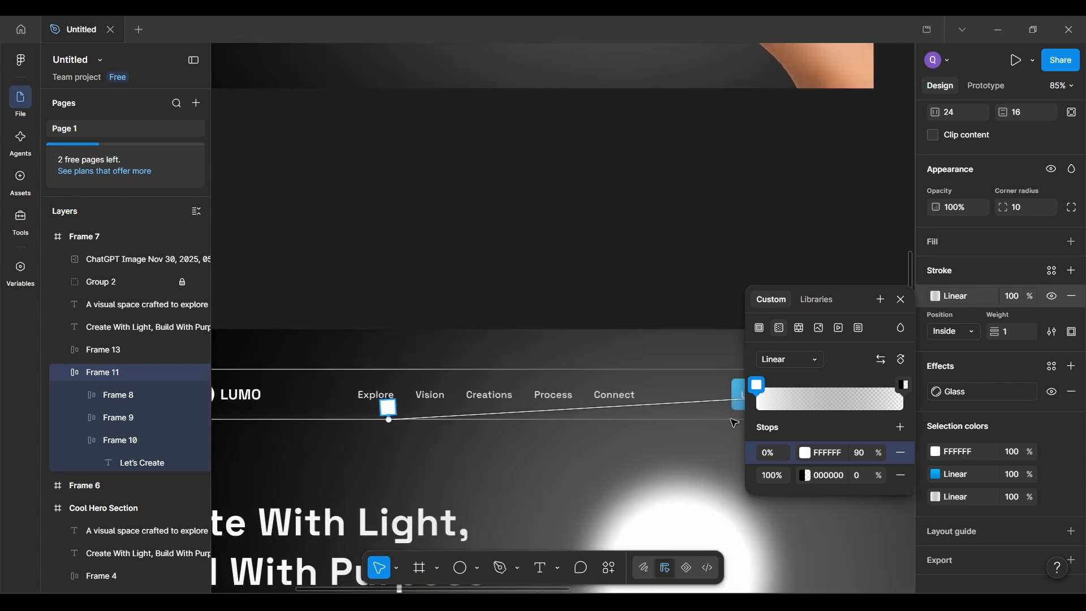
pyautogui.scroll(-2, 734, 423)
pyautogui.hscroll(3, 734, 423)
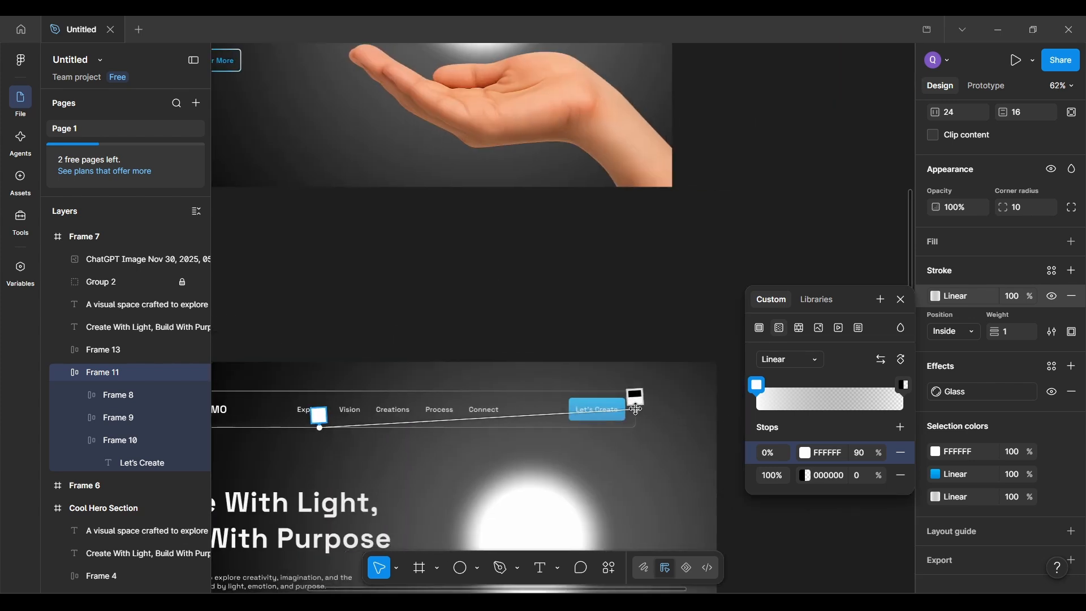
# Step: Move the stroke gradient's transparent black handle from beyond the Let's Create button to the Connect link
pyautogui.scroll(5, 636, 408)
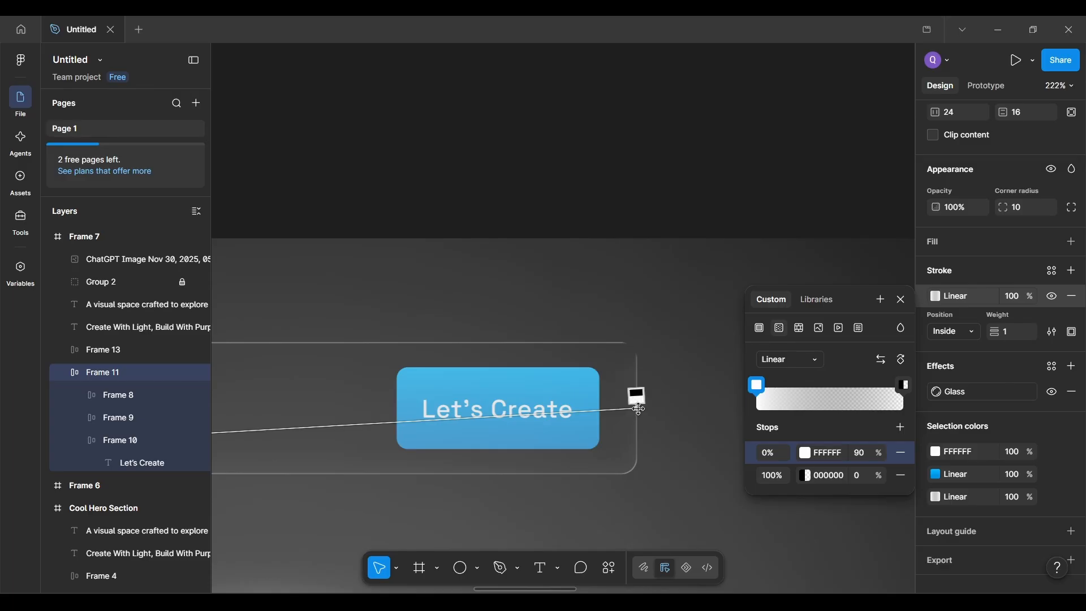
pyautogui.scroll(1, 638, 408)
pyautogui.moveTo(636, 407); pyautogui.dragTo(333, 385)
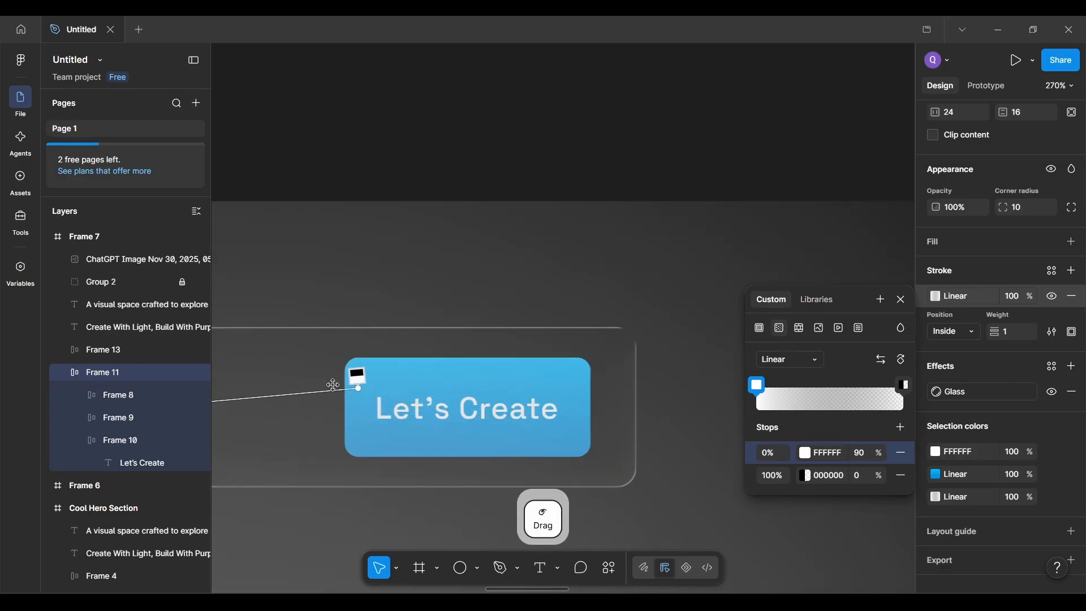
pyautogui.moveTo(259, 381)
pyautogui.mouseDown()
pyautogui.moveTo(202, 382)
pyautogui.moveTo(257, 392)
pyautogui.mouseUp()
pyautogui.moveTo(337, 394); pyautogui.dragTo(320, 393)
pyautogui.scroll(-4, 323, 396)
pyautogui.hscroll(-3, 334, 405)
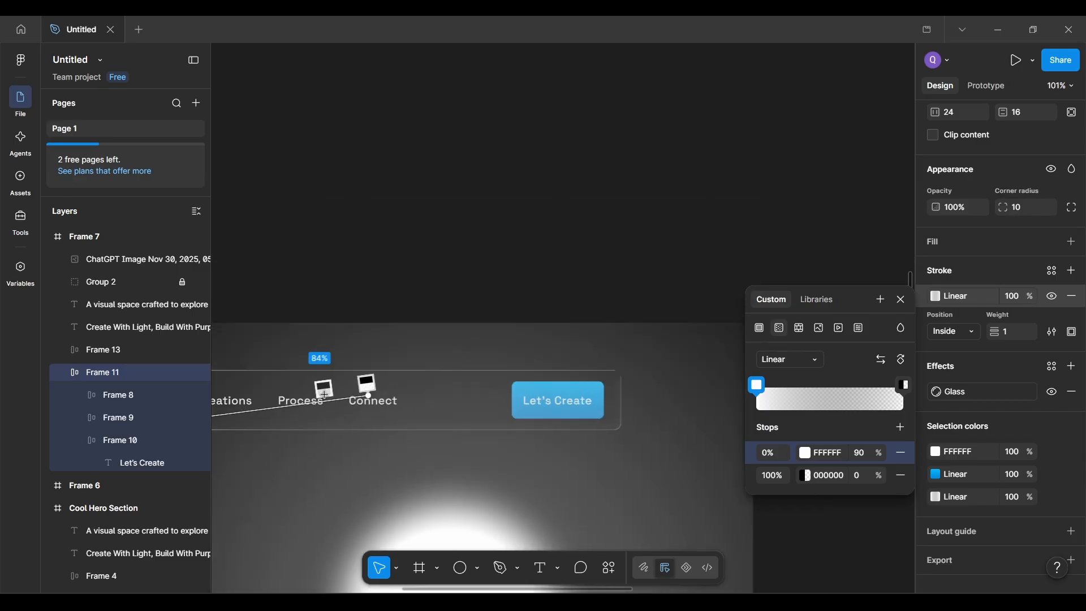
# Step: Move the white gradient handle along the navigation bar's lower edge to below the Connect link, making the gradient run steeply upward
pyautogui.scroll(-2, 396, 447)
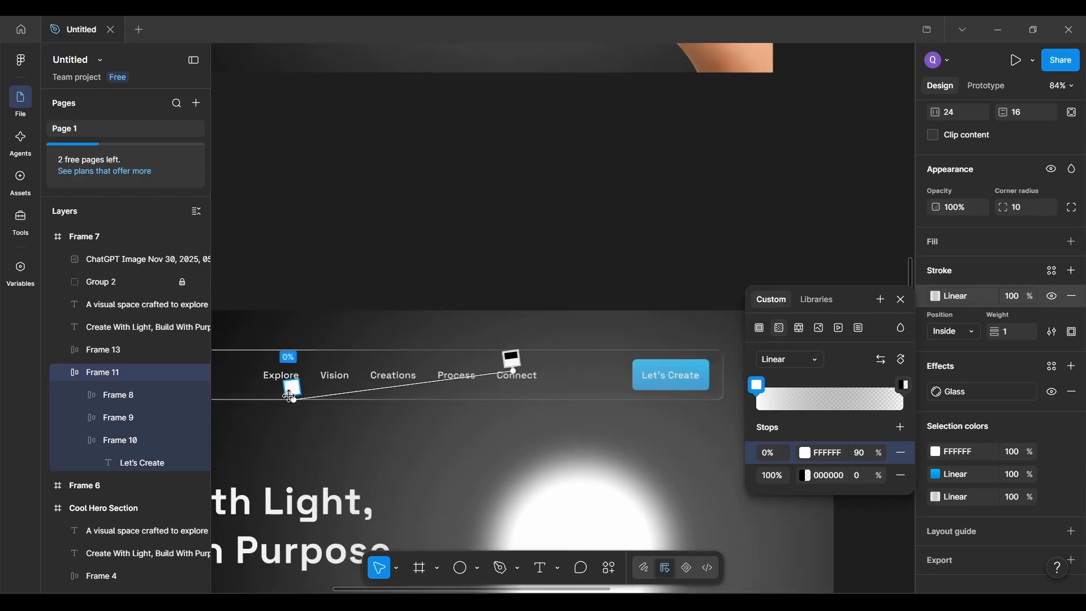
pyautogui.moveTo(297, 401); pyautogui.dragTo(443, 409)
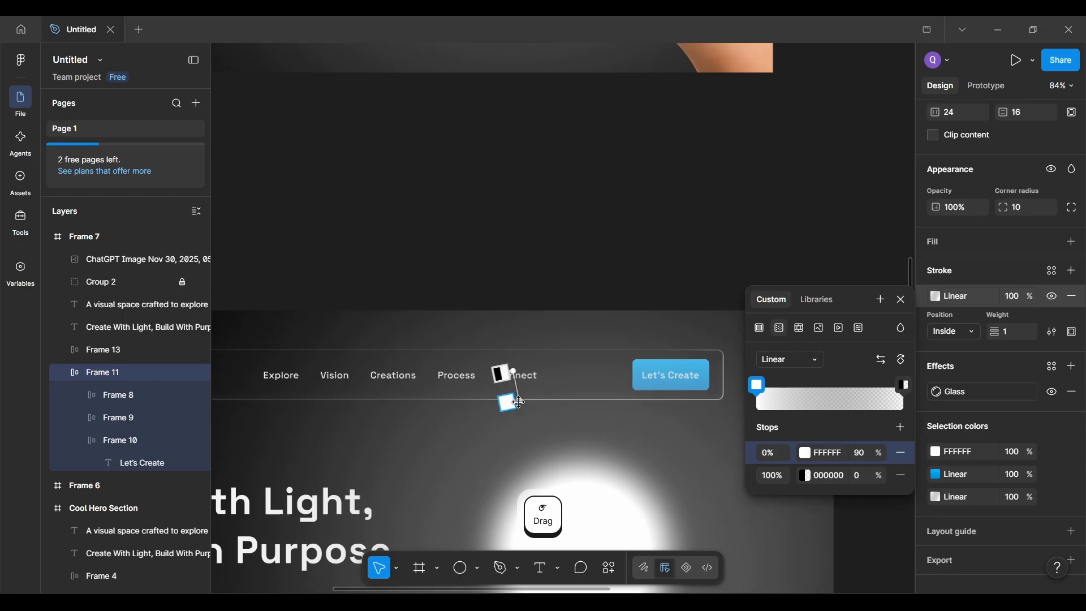
pyautogui.scroll(5, 512, 401)
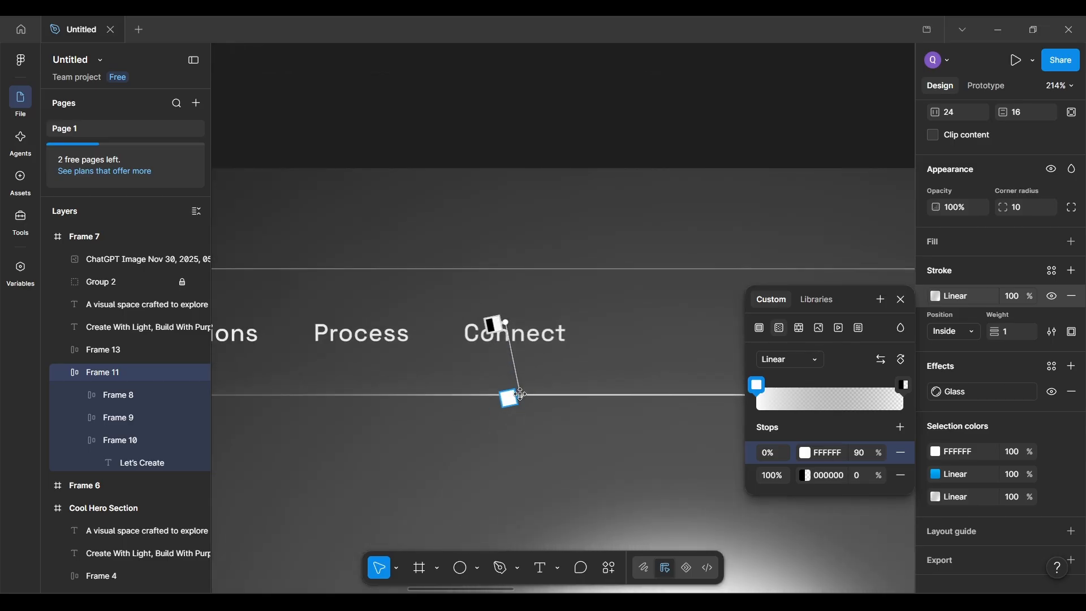
pyautogui.moveTo(521, 395); pyautogui.dragTo(539, 391)
# Step: Compare Frame 7's stroke gradient with the handle placement and angle on the Cool Hero Section navigation bar's stroke
pyautogui.scroll(-10, 540, 395)
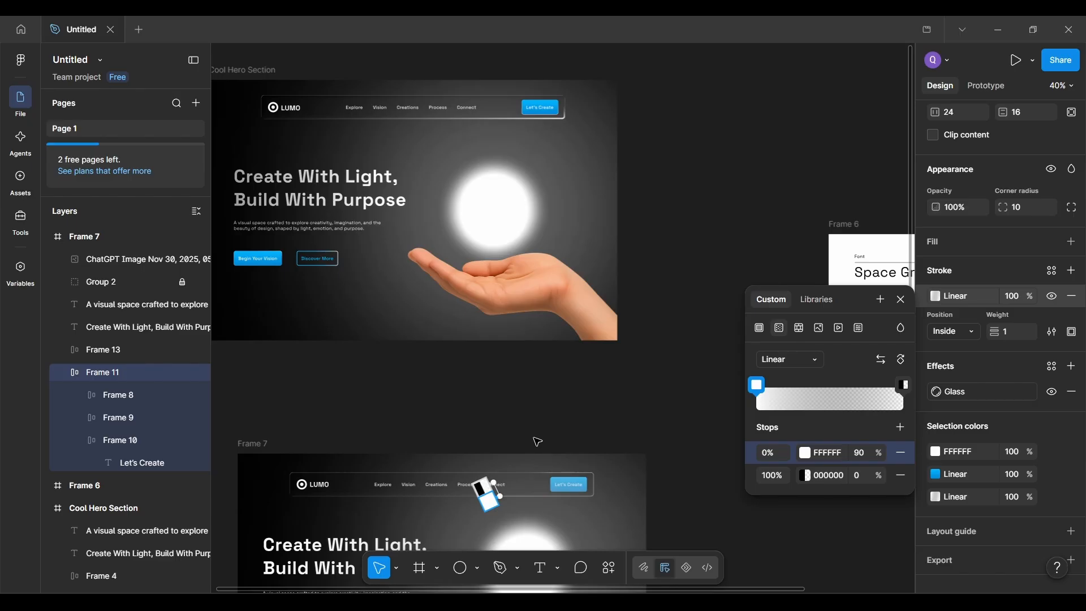
pyautogui.scroll(4, 538, 441)
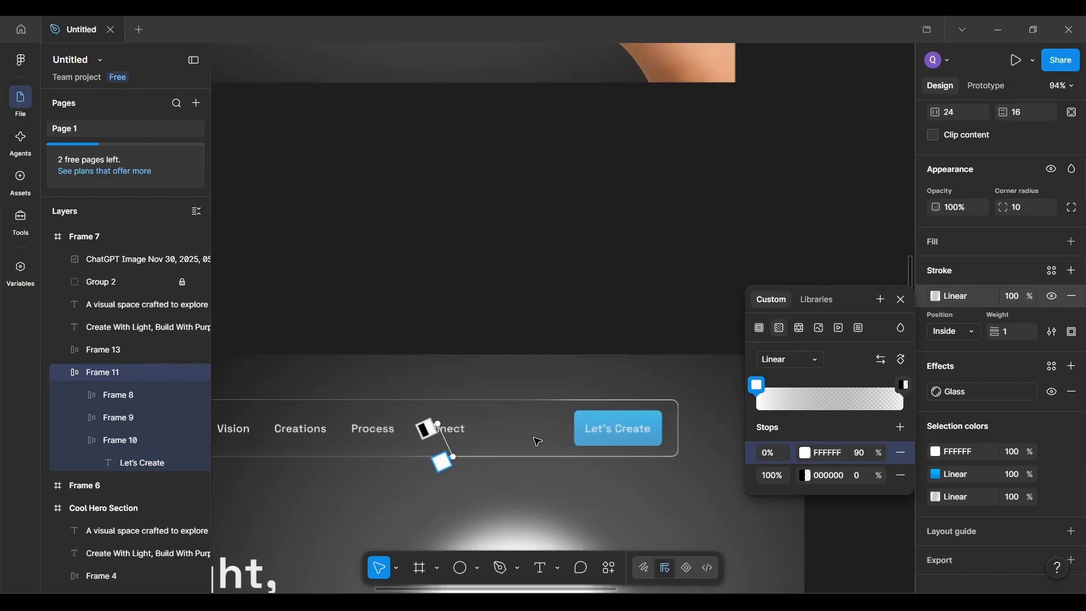
pyautogui.scroll(1, 538, 441)
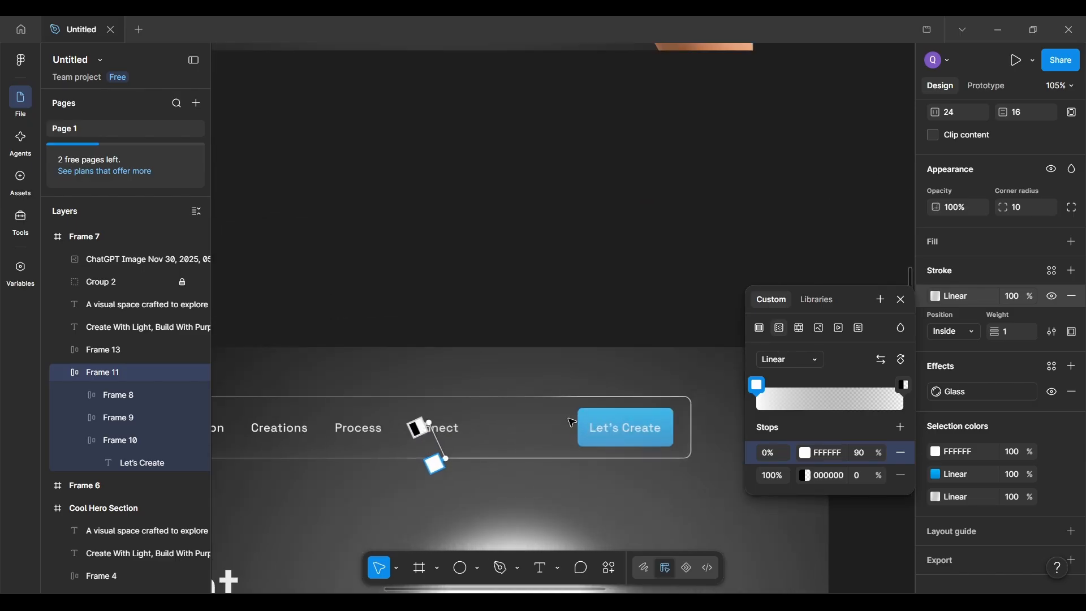
pyautogui.scroll(1, 611, 393)
pyautogui.scroll(-3, 611, 393)
pyautogui.scroll(5, 611, 392)
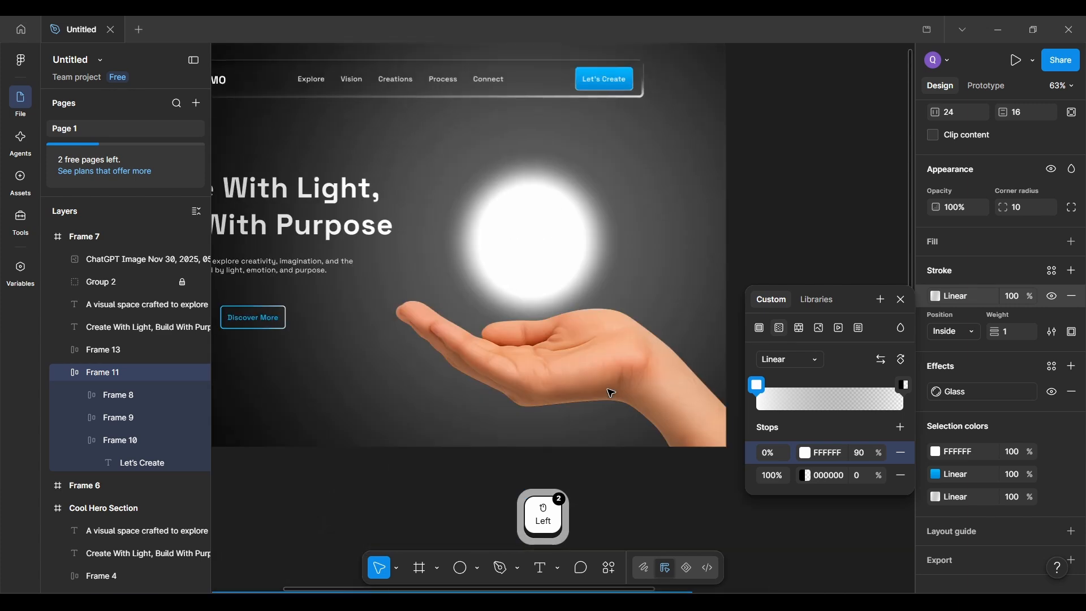
pyautogui.hscroll(-2, 611, 392)
pyautogui.scroll(3, 611, 392)
pyautogui.scroll(5, 588, 323)
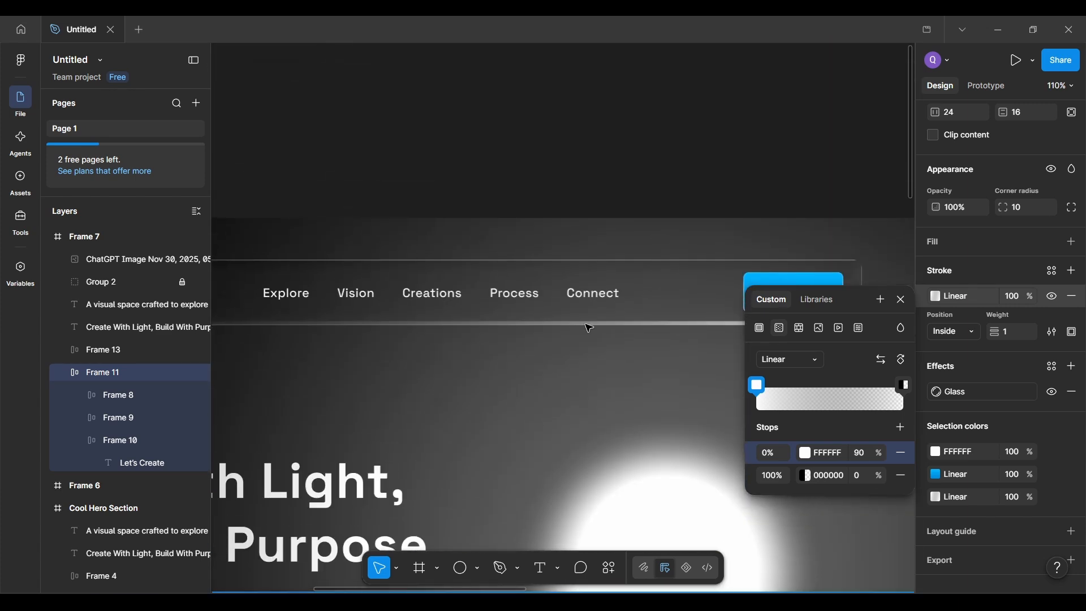
pyautogui.click(592, 305)
pyautogui.click(591, 305)
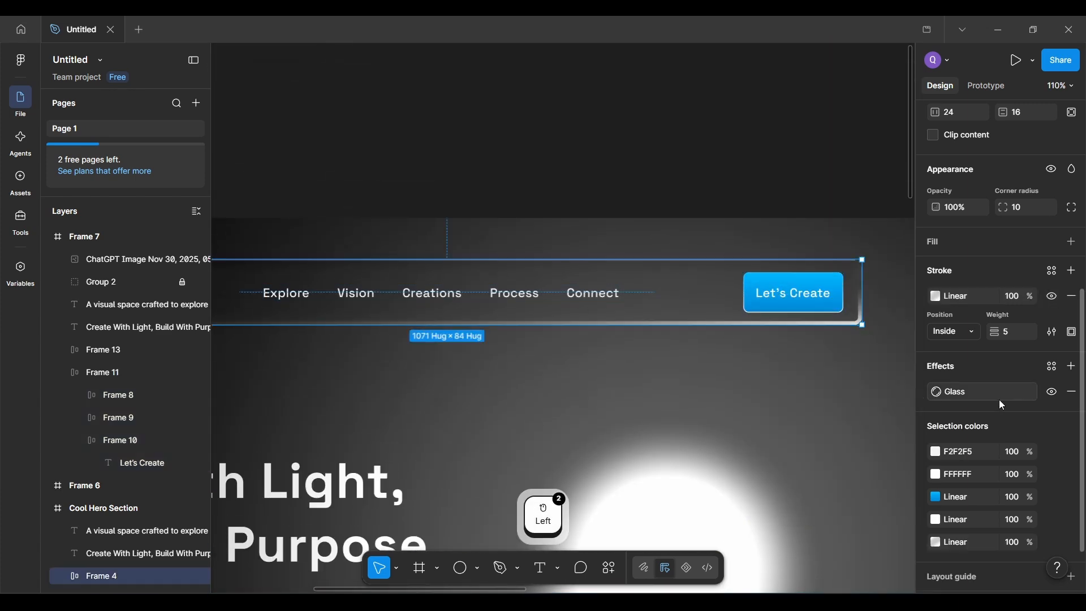
pyautogui.click(936, 297)
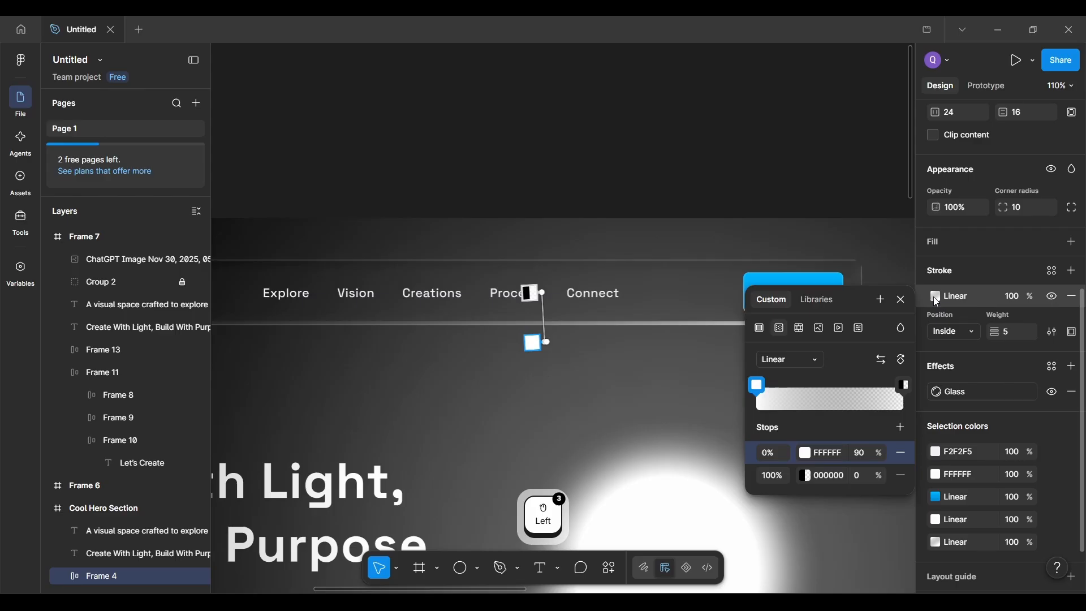
pyautogui.scroll(5, 529, 298)
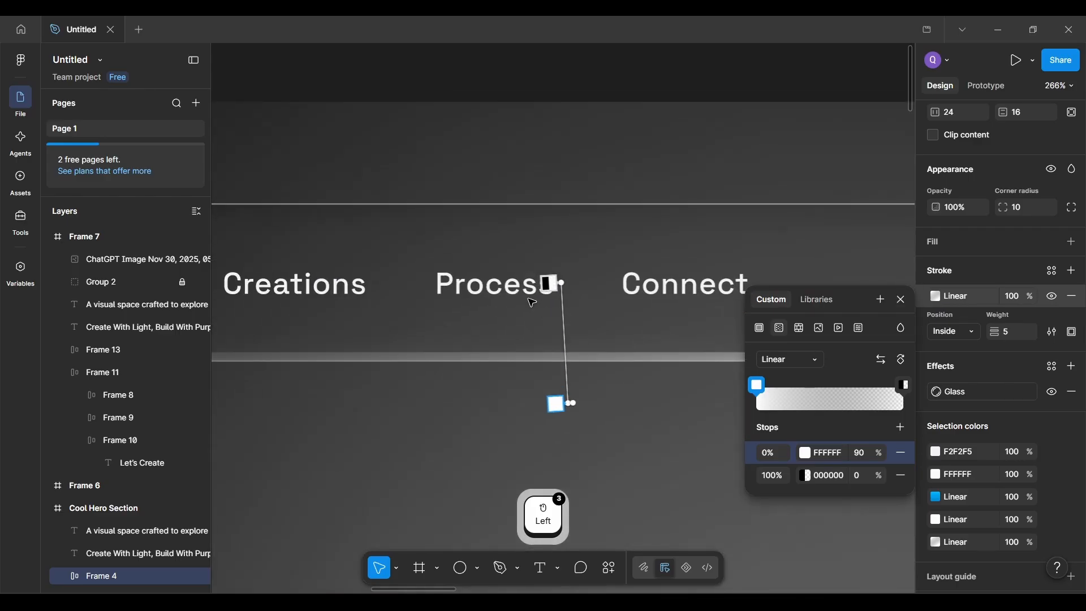
pyautogui.click(903, 299)
# Step: Return to Frame 7's navigation bar and reopen its linear stroke gradient
pyautogui.scroll(-8, 716, 416)
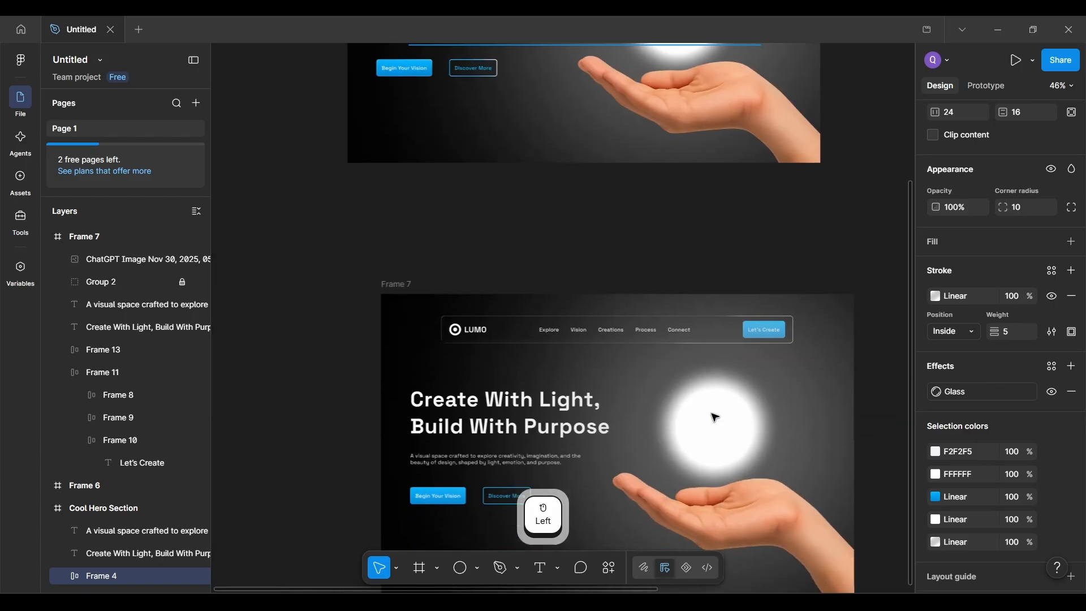
pyautogui.scroll(1, 714, 417)
pyautogui.click(654, 314)
pyautogui.click(653, 315)
pyautogui.scroll(3, 651, 311)
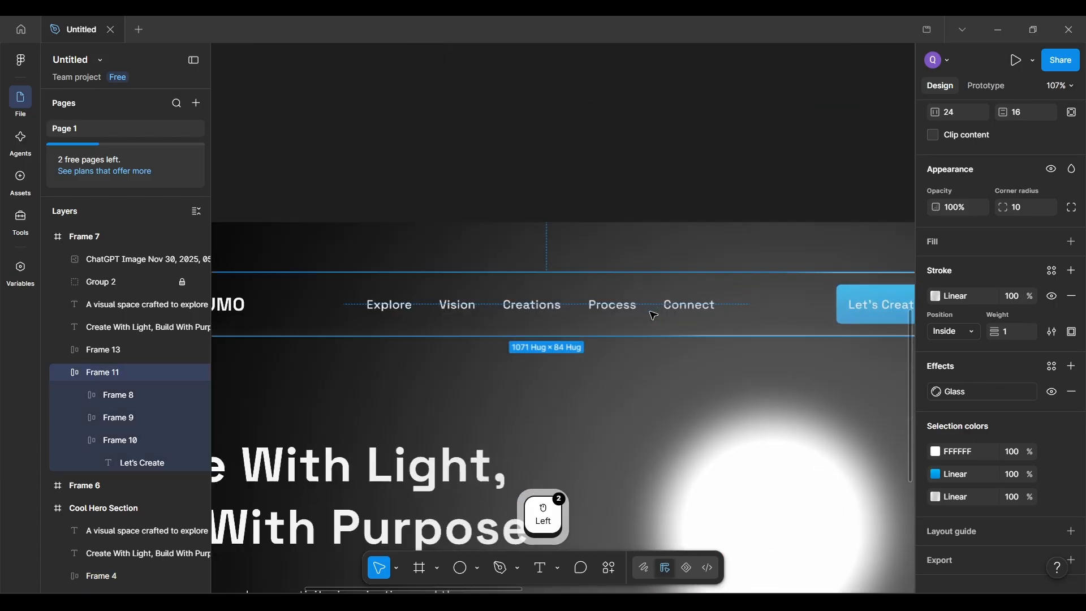
pyautogui.click(939, 297)
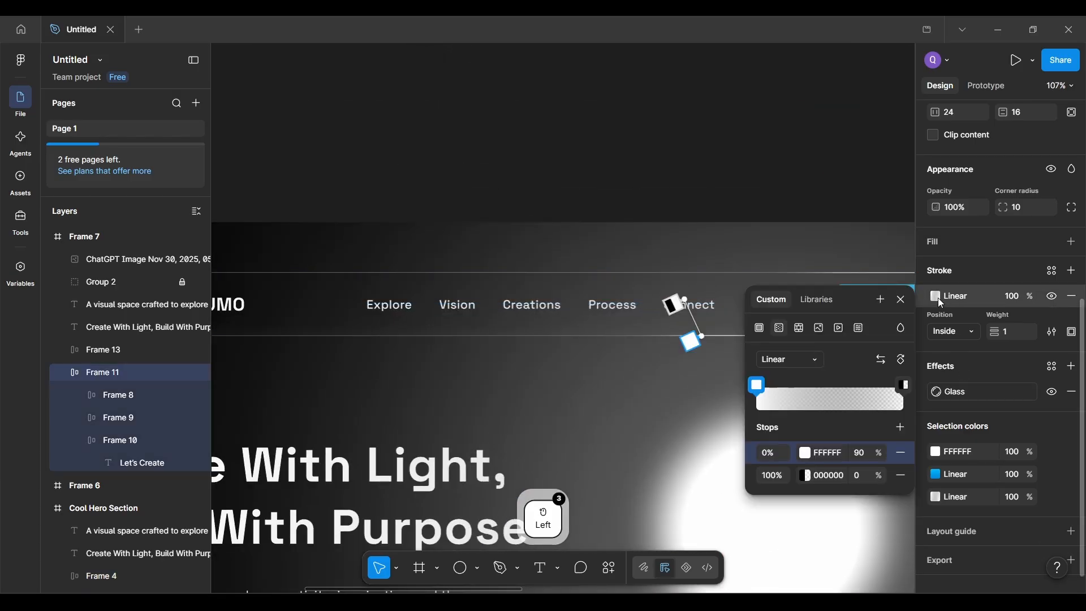
# Step: Move the stroke gradient's black handle to the end of the Process link and its white handle just below the bar, between Process and Connect
pyautogui.scroll(3, 682, 332)
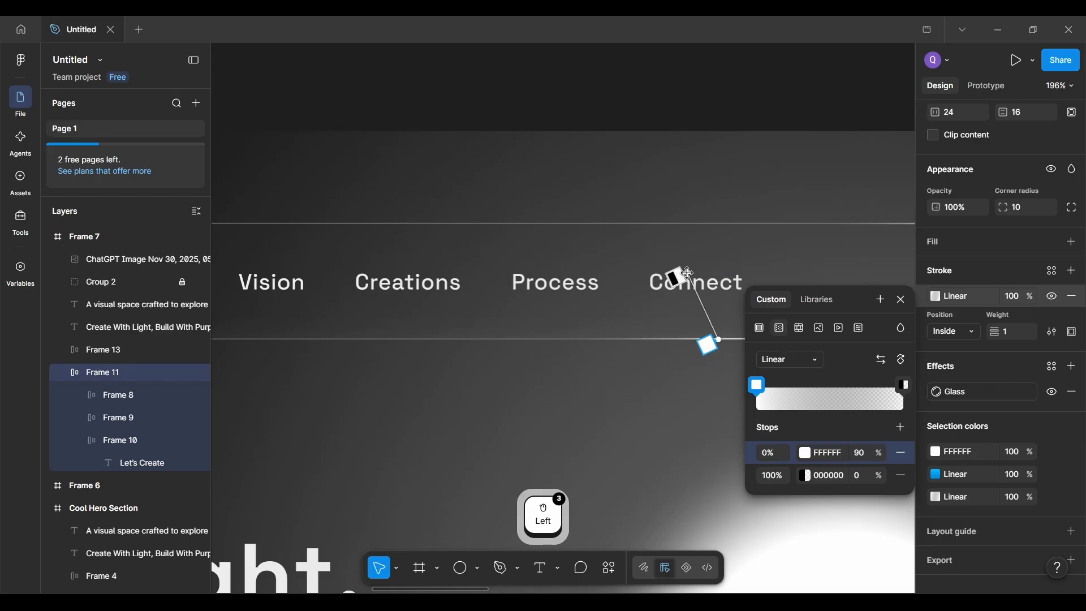
pyautogui.moveTo(688, 273)
pyautogui.mouseDown()
pyautogui.moveTo(619, 299)
pyautogui.moveTo(602, 281)
pyautogui.mouseUp()
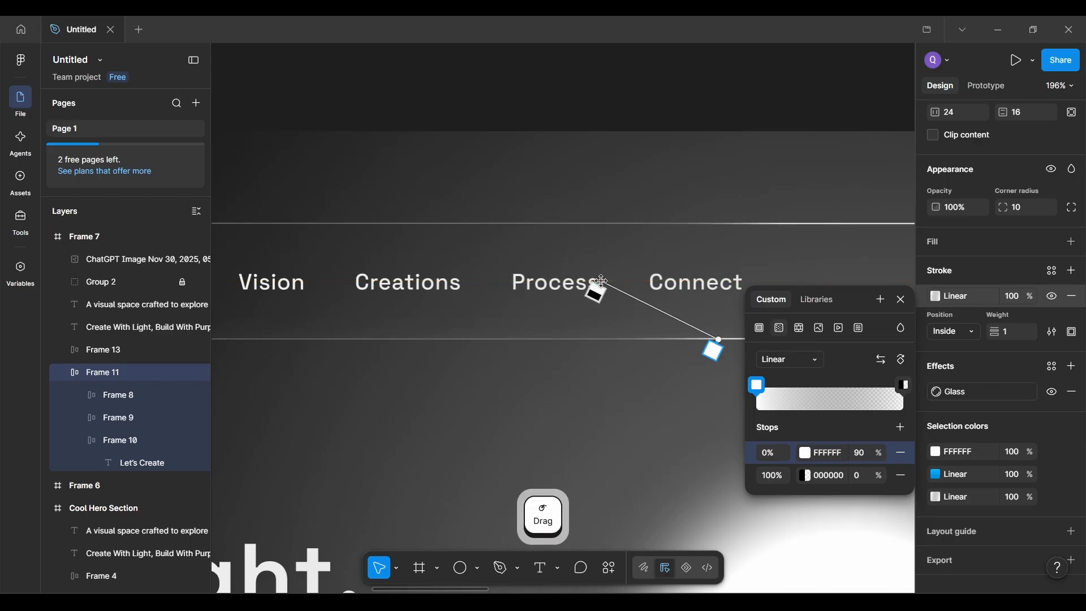
pyautogui.moveTo(721, 336); pyautogui.dragTo(623, 364)
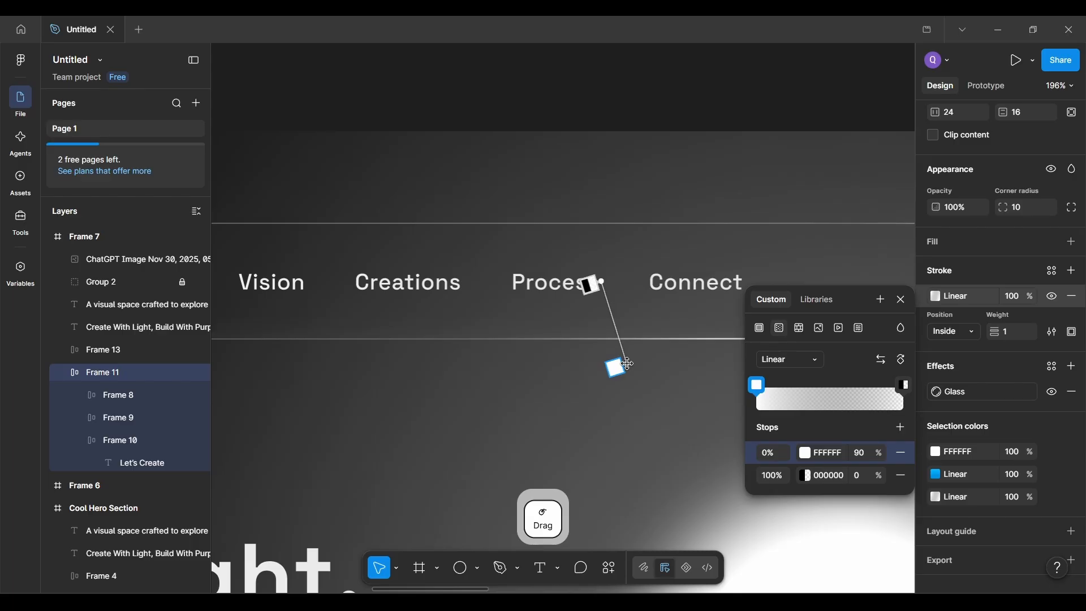
pyautogui.scroll(-1, 628, 364)
pyautogui.scroll(-2, 628, 363)
pyautogui.hscroll(10, 628, 364)
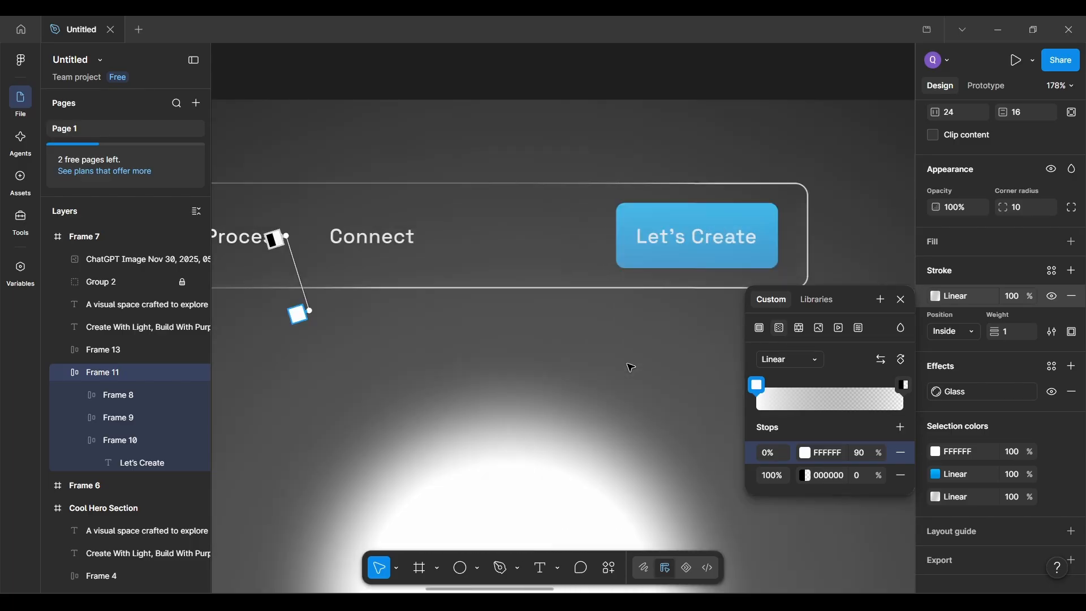
pyautogui.hscroll(3, 631, 368)
pyautogui.hscroll(-5, 554, 343)
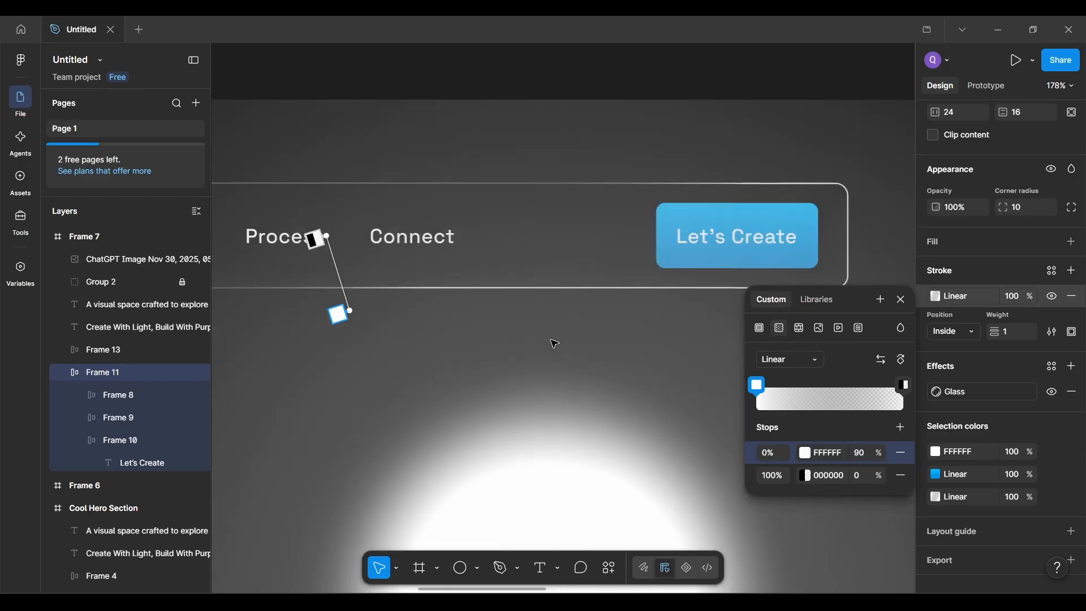
# Step: Pull the white gradient handle farther below the navigation bar, making the stroke gradient longer and closer to vertical
pyautogui.moveTo(353, 310)
pyautogui.mouseDown()
pyautogui.moveTo(368, 308)
pyautogui.moveTo(378, 327)
pyautogui.moveTo(344, 334)
pyautogui.mouseUp()
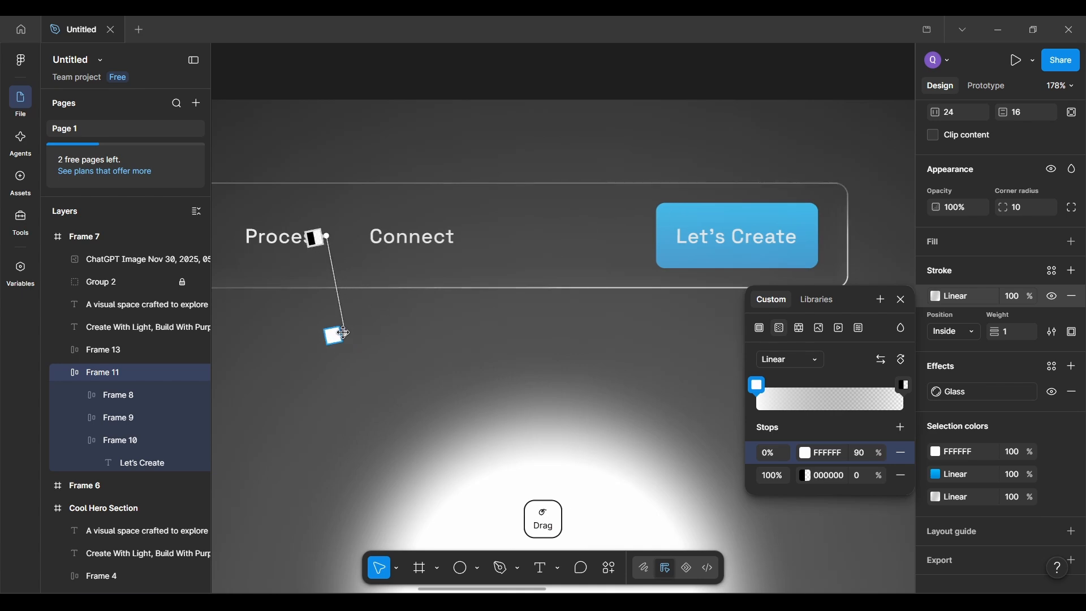
pyautogui.scroll(-2, 345, 334)
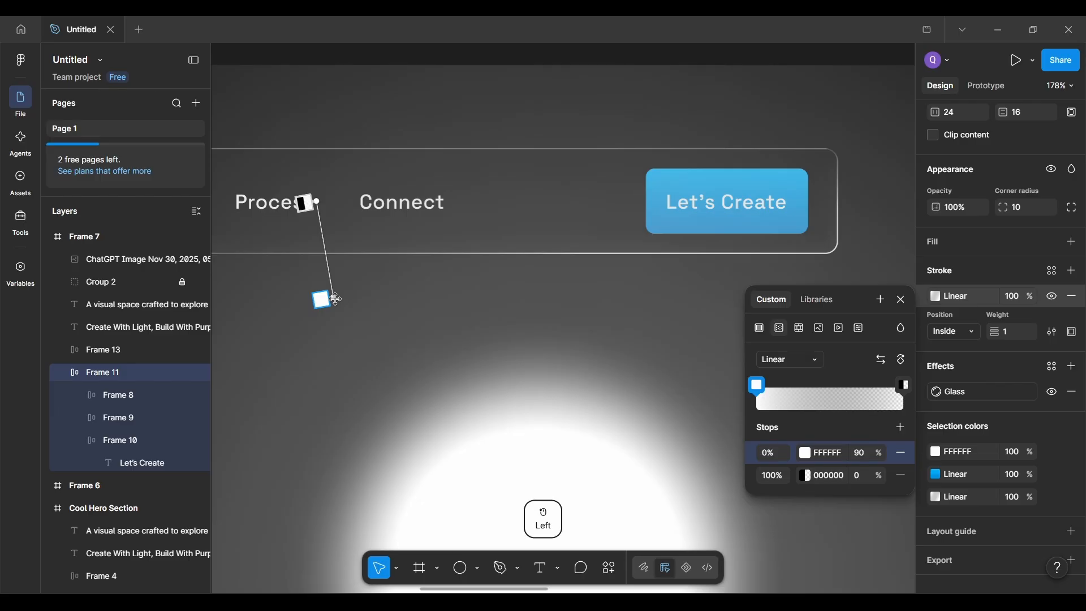
pyautogui.moveTo(336, 299); pyautogui.dragTo(340, 299)
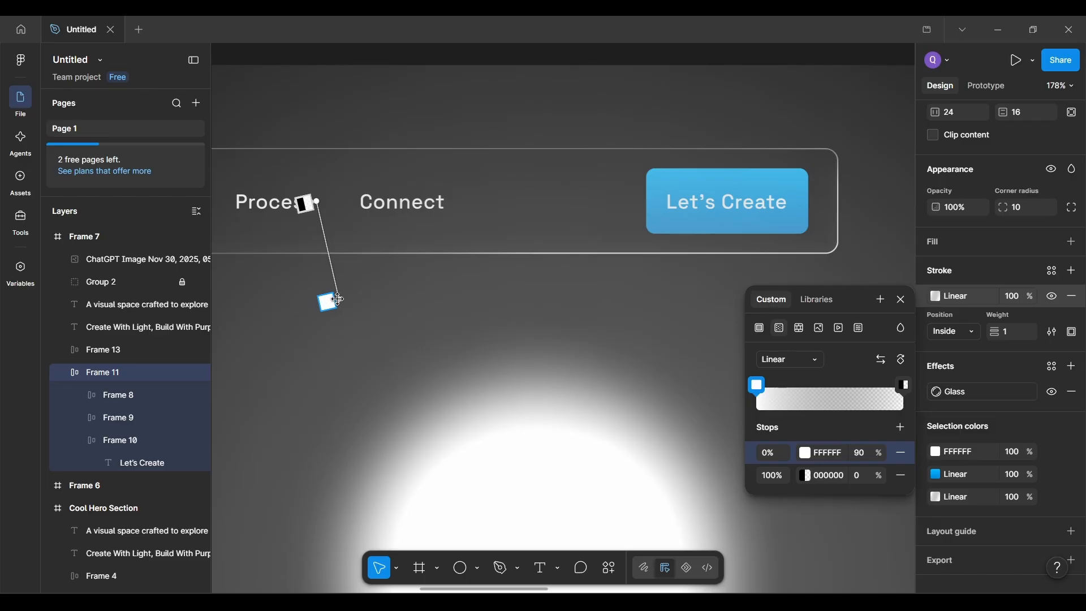
pyautogui.moveTo(339, 299)
pyautogui.mouseDown()
pyautogui.moveTo(347, 294)
pyautogui.moveTo(319, 299)
pyautogui.moveTo(338, 296)
pyautogui.mouseUp()
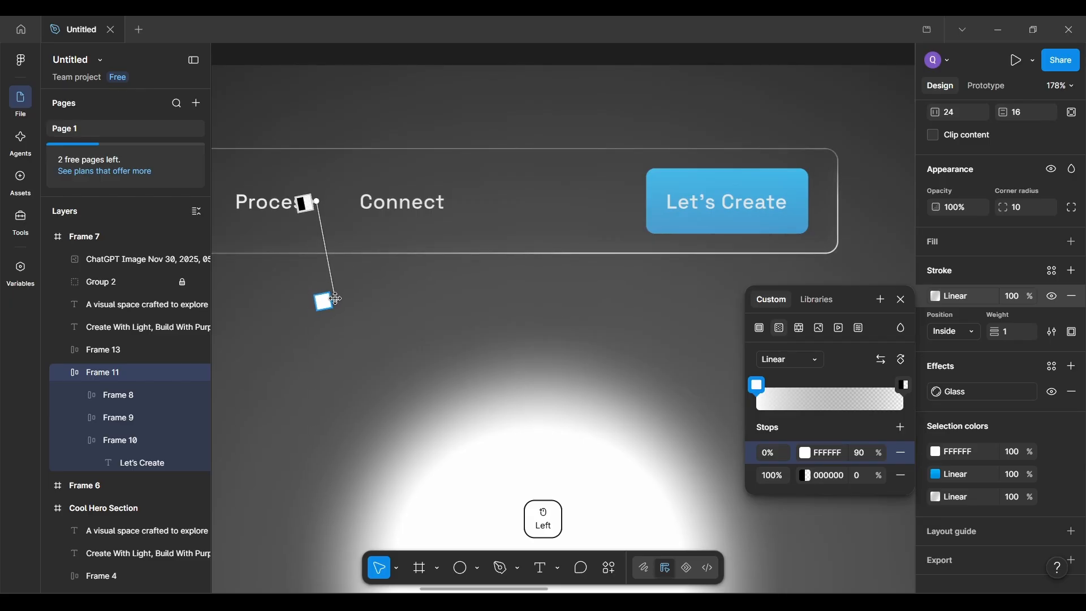
pyautogui.hscroll(-2, 338, 302)
pyautogui.scroll(-4, 338, 302)
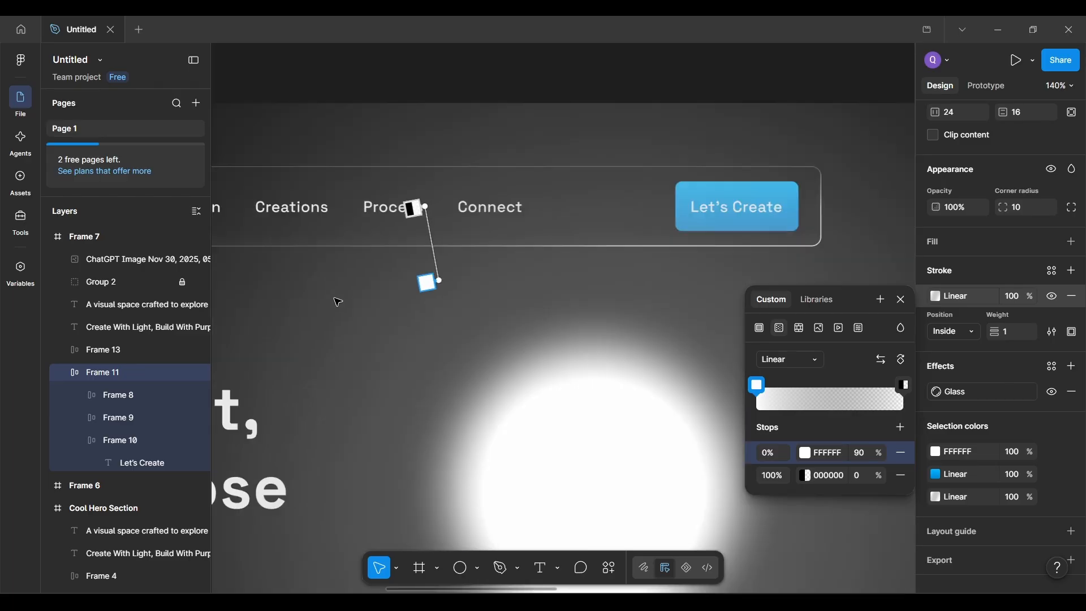
# Step: Nudge the white gradient handle slightly outward to fine-tune the stroke highlight around the Let's Create end of the bar
pyautogui.scroll(4, 337, 302)
pyautogui.scroll(2, 338, 301)
pyautogui.hscroll(2, 338, 301)
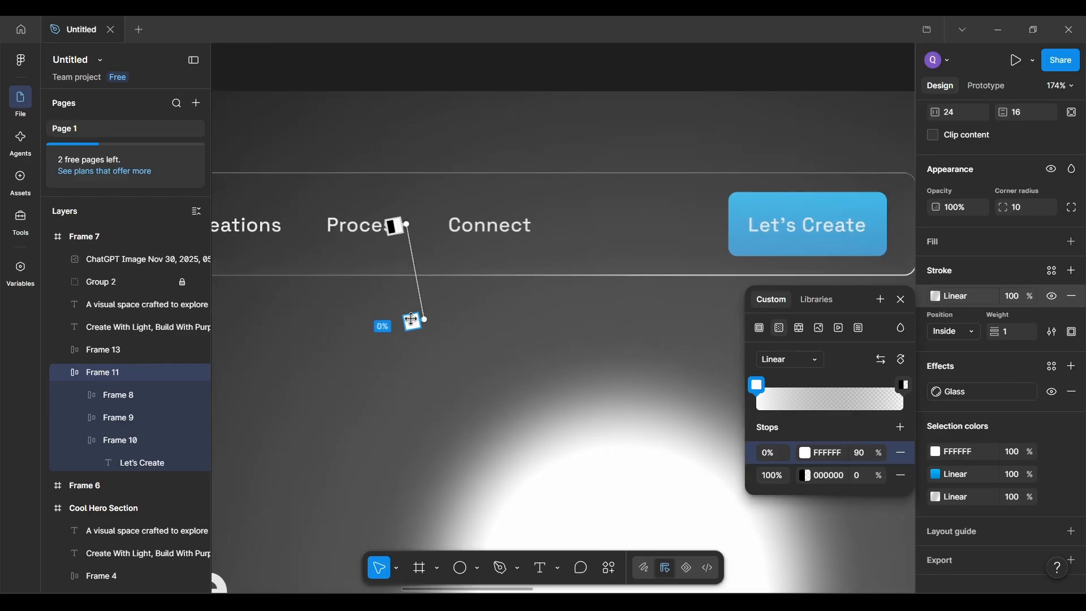
pyautogui.moveTo(424, 319); pyautogui.dragTo(427, 317)
pyautogui.hscroll(3, 426, 317)
pyautogui.scroll(-3, 428, 321)
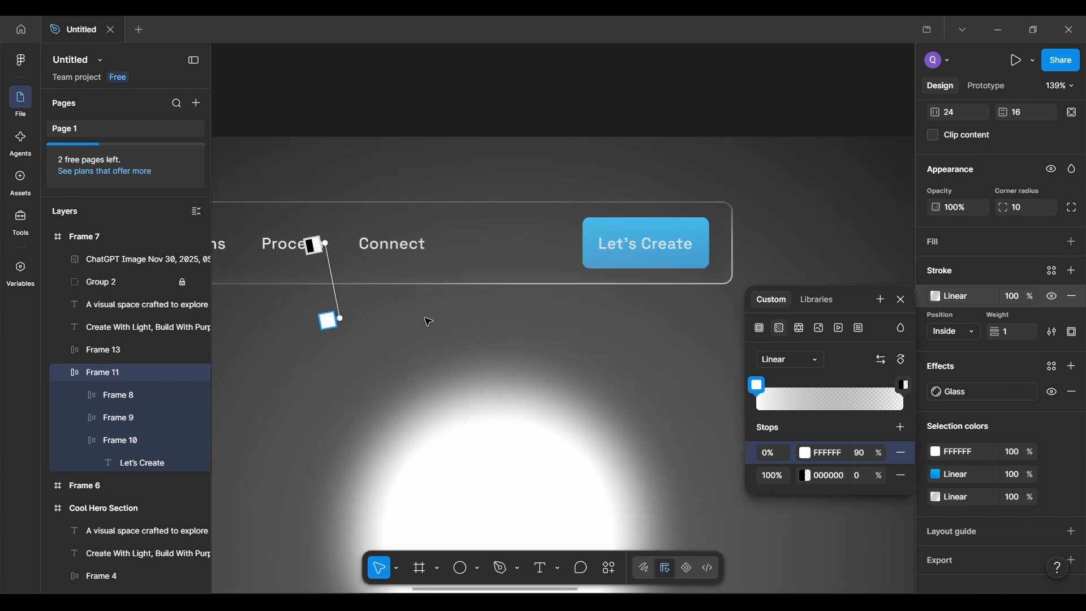
pyautogui.scroll(3, 596, 324)
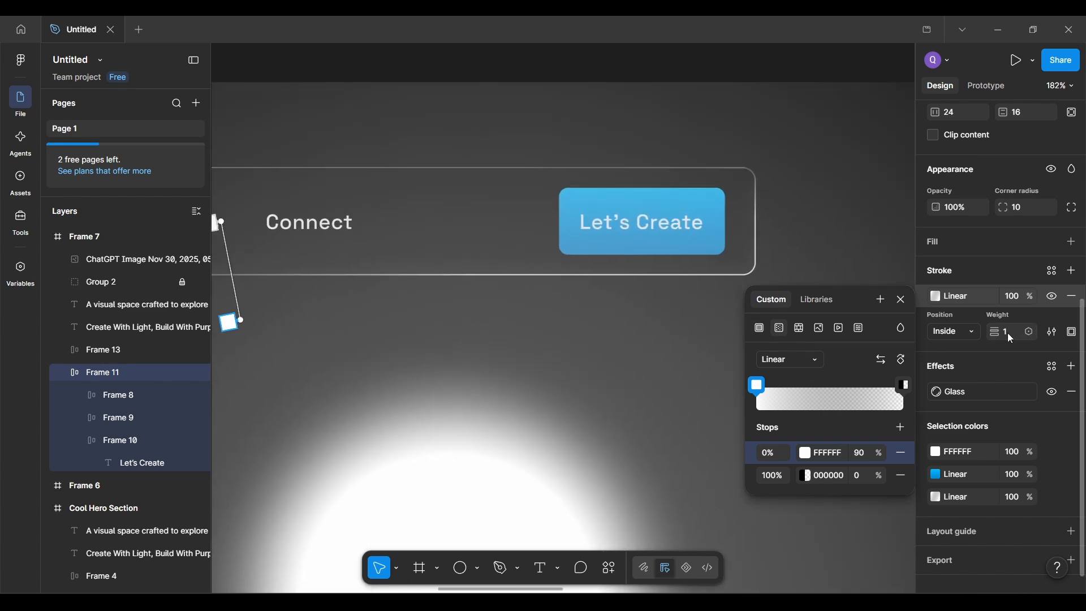
# Step: Set the navigation bar's stroke weight to 2 and close the gradient settings
pyautogui.hotkey('ctrl', 'alt', 'F4')
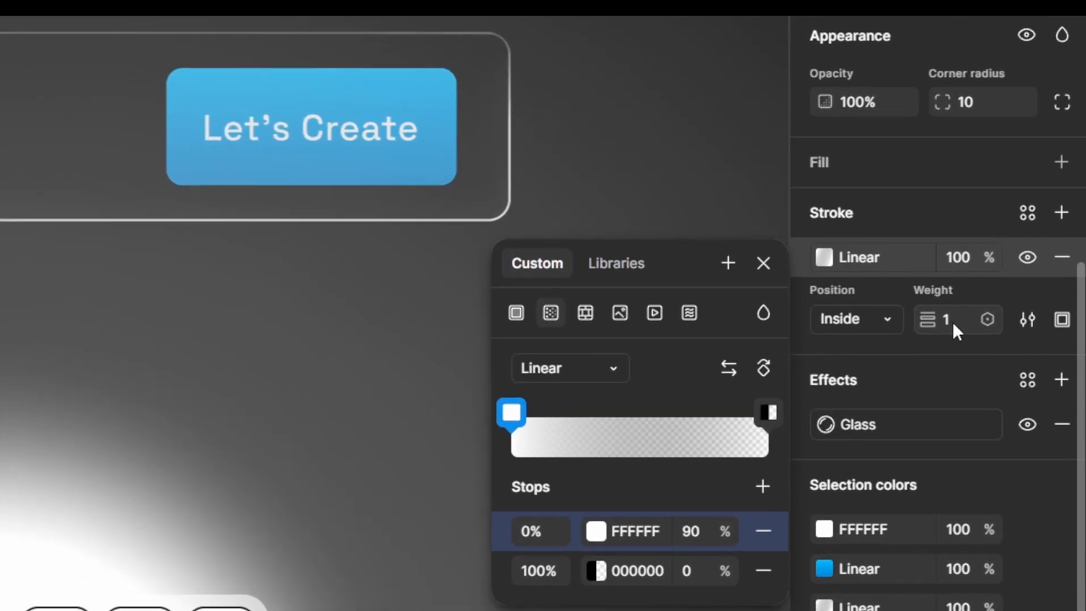
pyautogui.click(1010, 333)
pyautogui.press('Return')
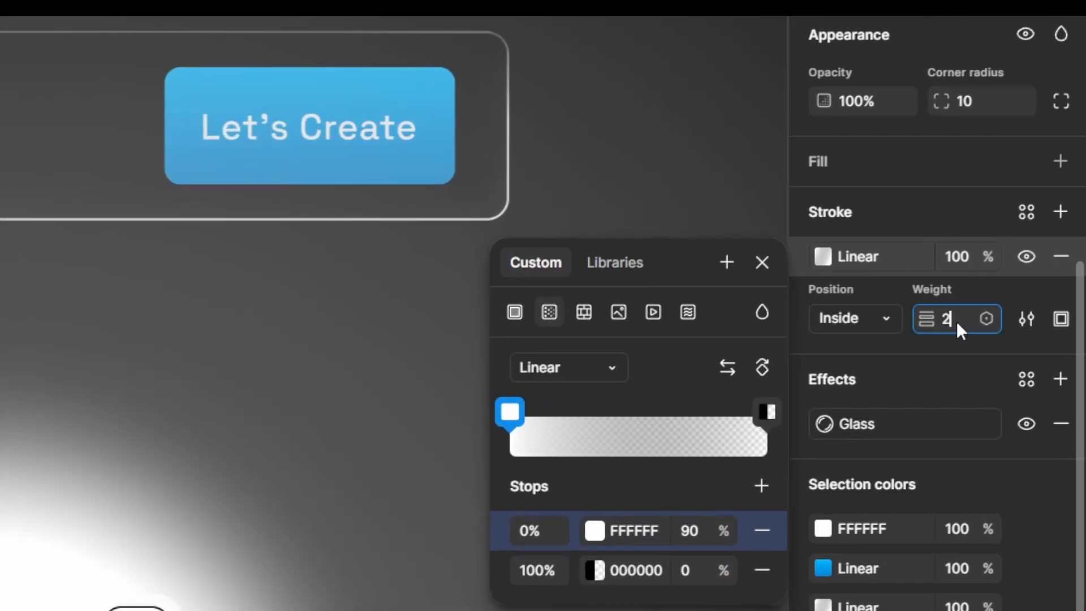
pyautogui.press('Return')
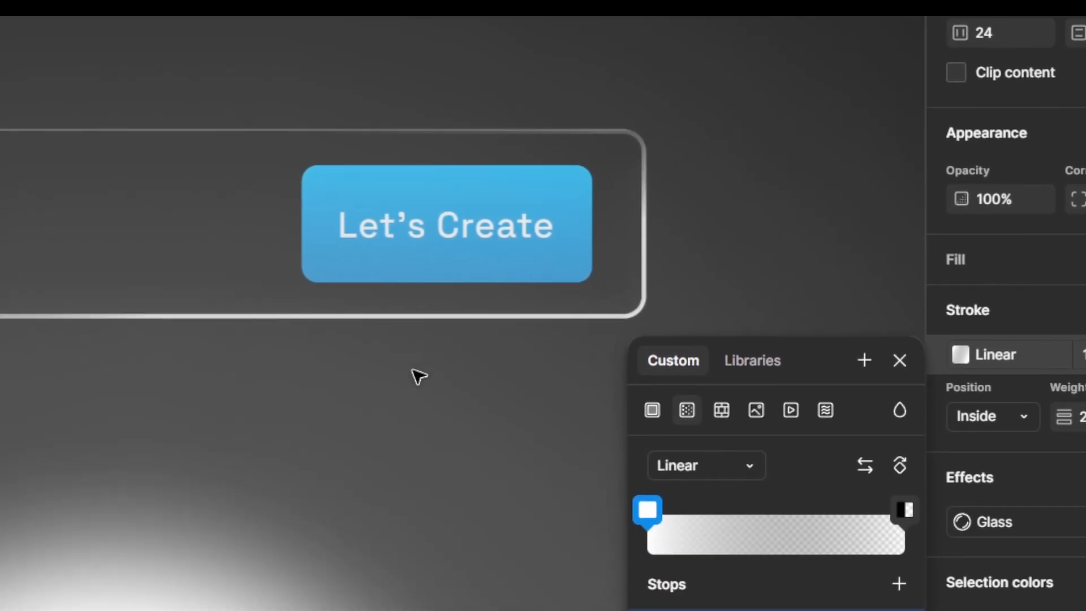
pyautogui.hotkey('ctrl', 'alt', 'F4')
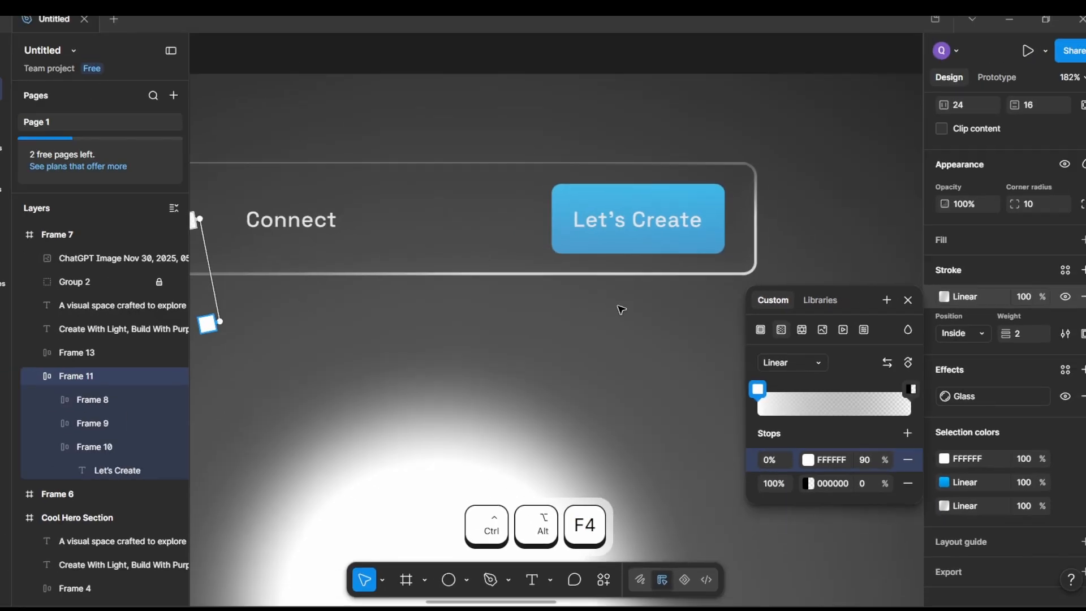
pyautogui.scroll(-5, 640, 364)
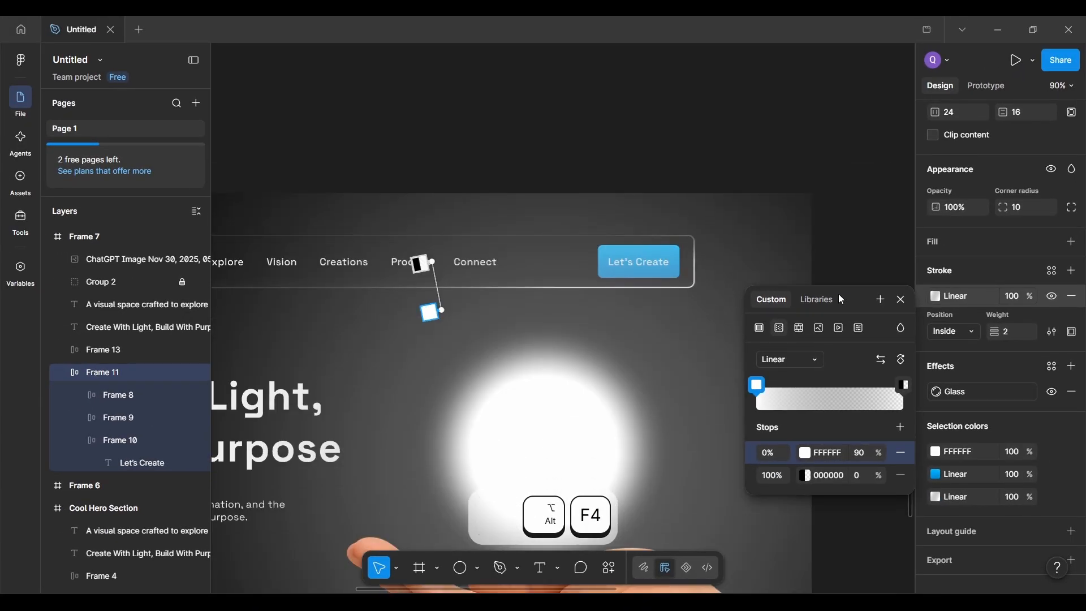
pyautogui.click(903, 299)
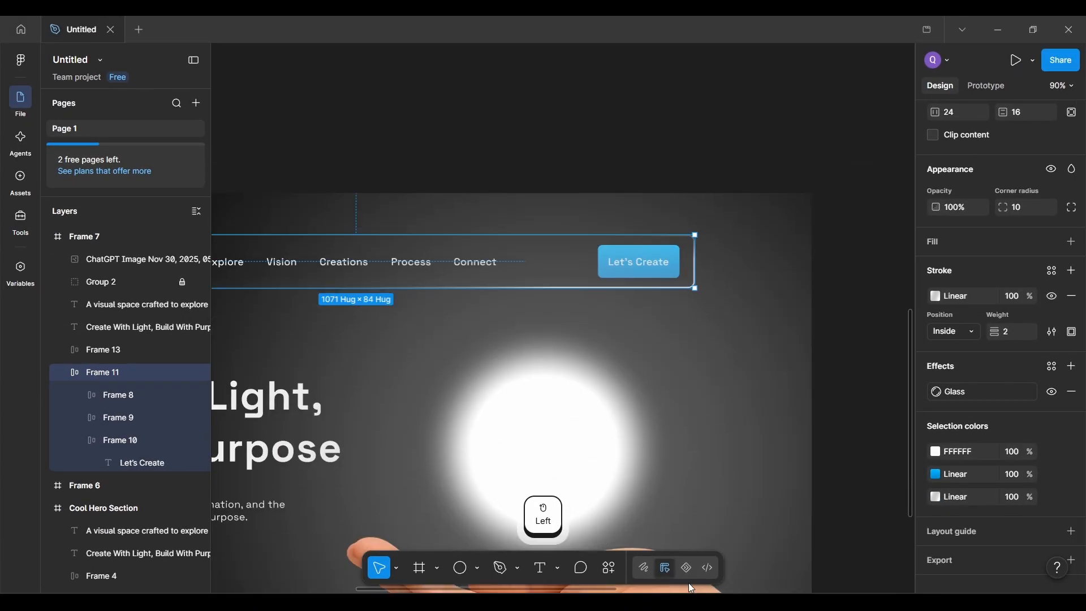
# Step: Compare Frame 7's navigation bar and headline with those of the Cool Hero Section reference
pyautogui.scroll(-5, 567, 284)
pyautogui.click(377, 301)
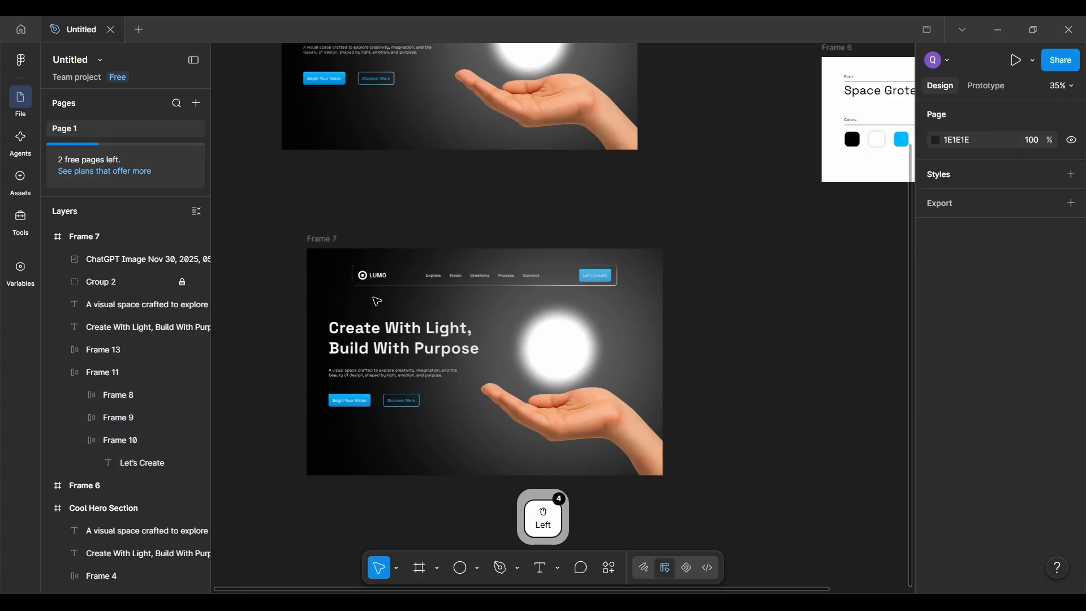
pyautogui.scroll(3, 377, 300)
pyautogui.scroll(2, 434, 322)
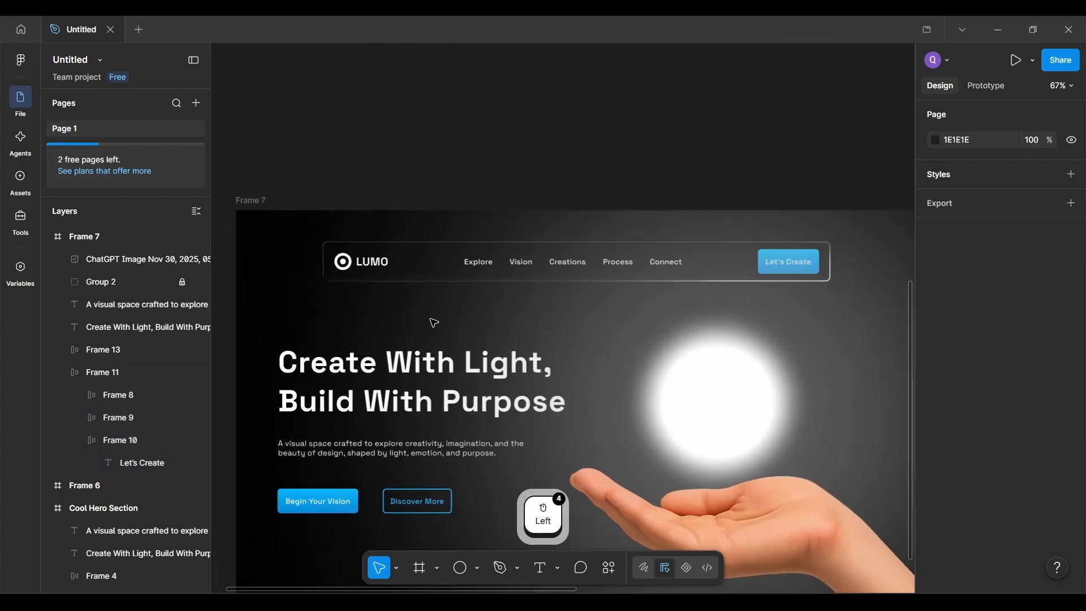
pyautogui.click(464, 323)
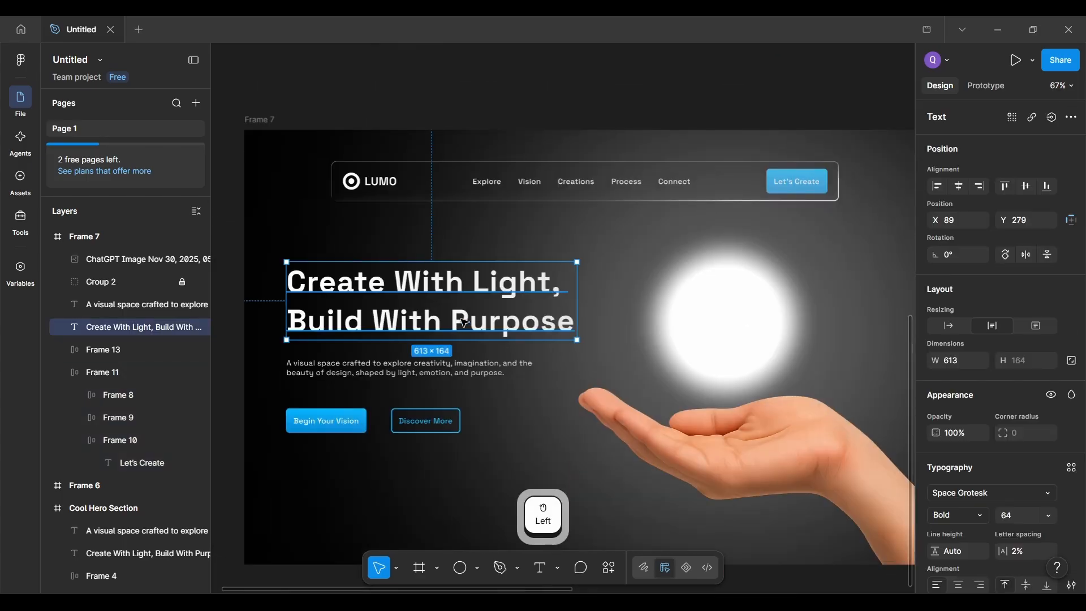
pyautogui.scroll(3, 465, 323)
pyautogui.scroll(5, 464, 359)
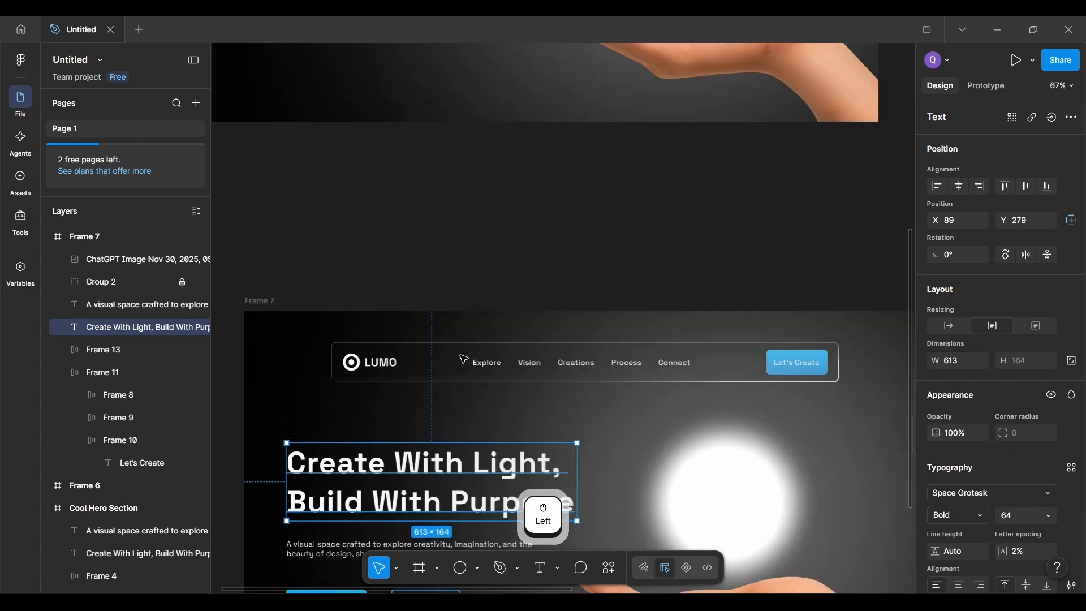
pyautogui.scroll(-2, 463, 357)
pyautogui.scroll(3, 461, 355)
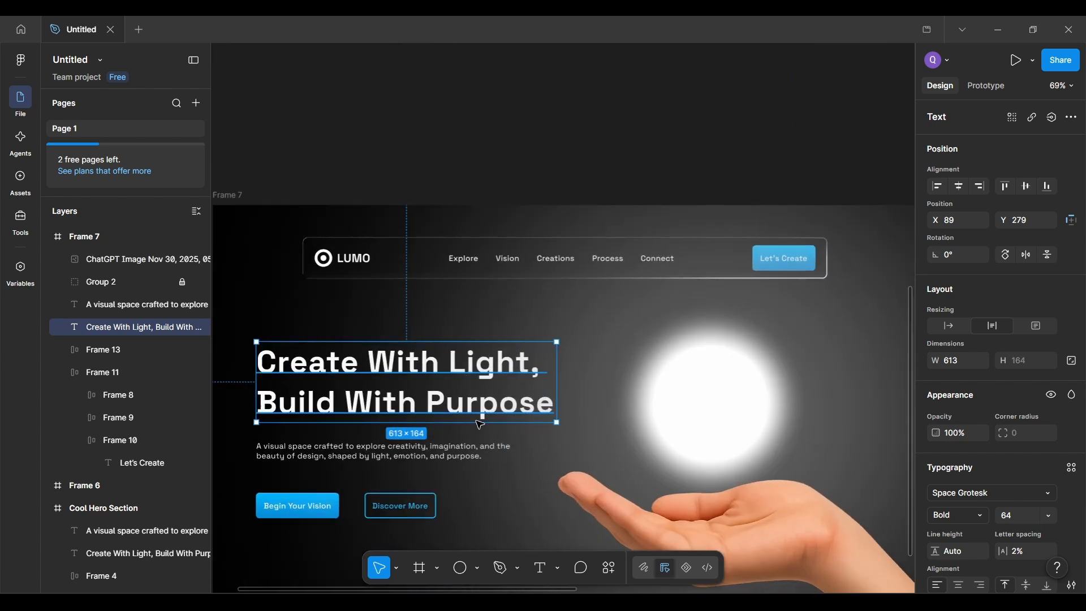
pyautogui.hscroll(-2, 480, 432)
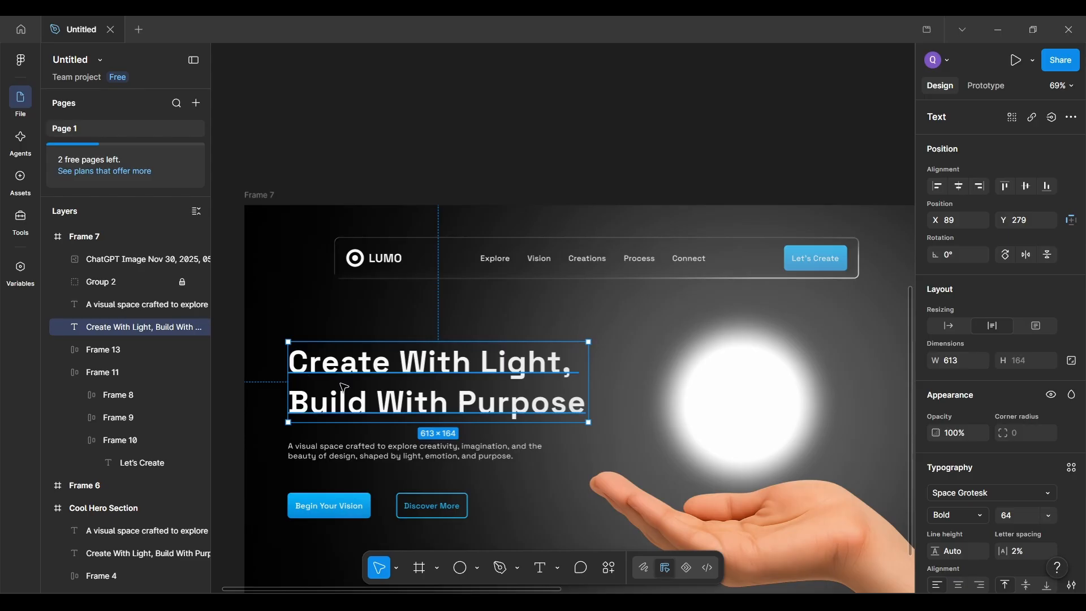
pyautogui.scroll(-4, 331, 369)
pyautogui.scroll(2, 340, 316)
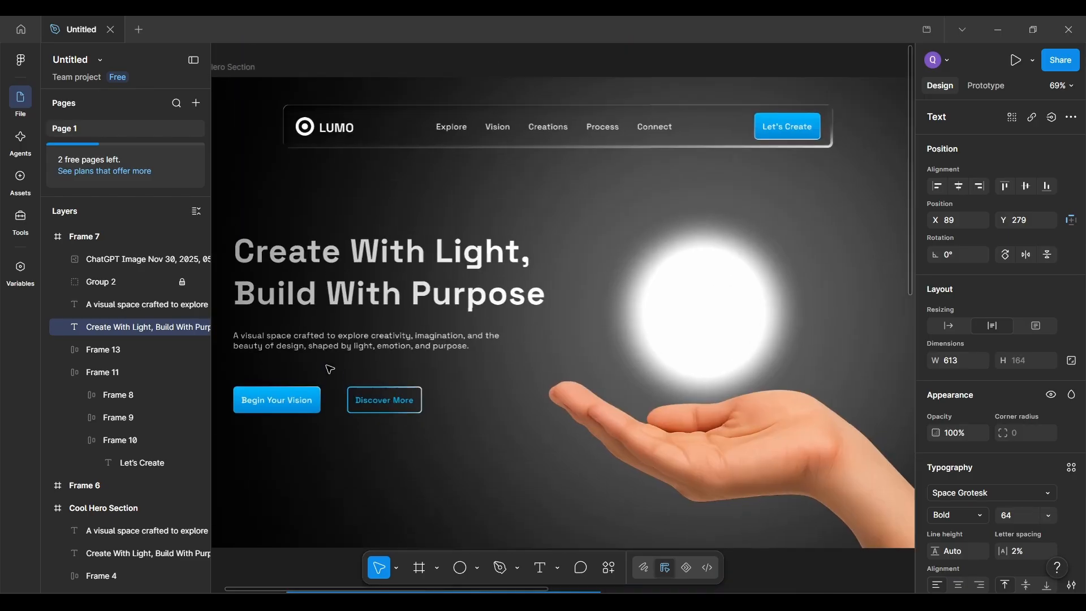
# Step: Examine the linear fill gradient, its stops and its handle placement on the Cool Hero Section's headline
pyautogui.scroll(3, 380, 250)
pyautogui.click(386, 238)
pyautogui.hscroll(-5, 386, 238)
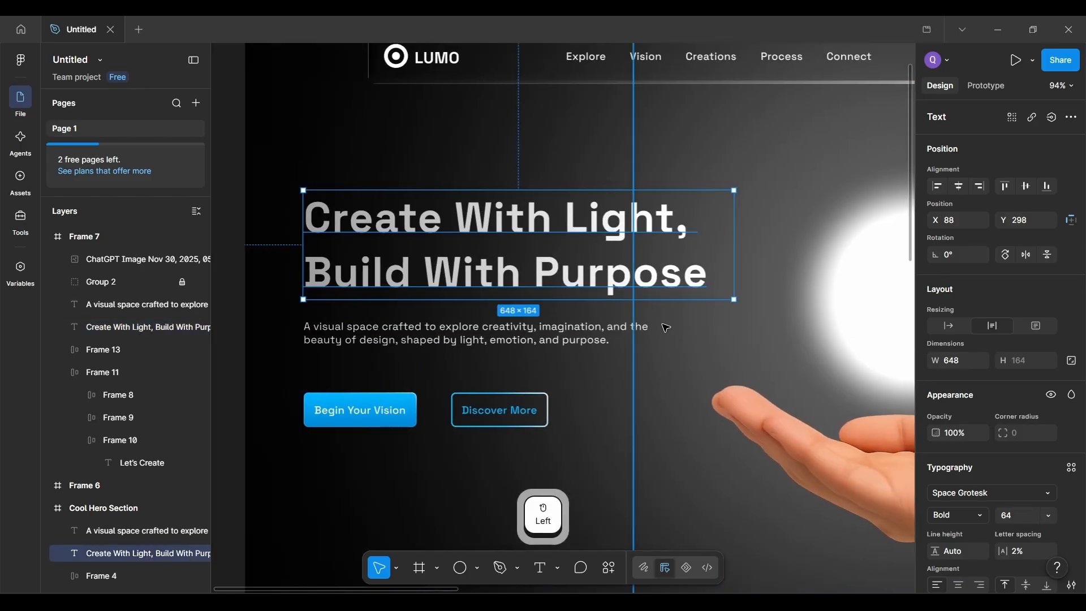
pyautogui.scroll(-3, 964, 477)
pyautogui.scroll(-2, 961, 475)
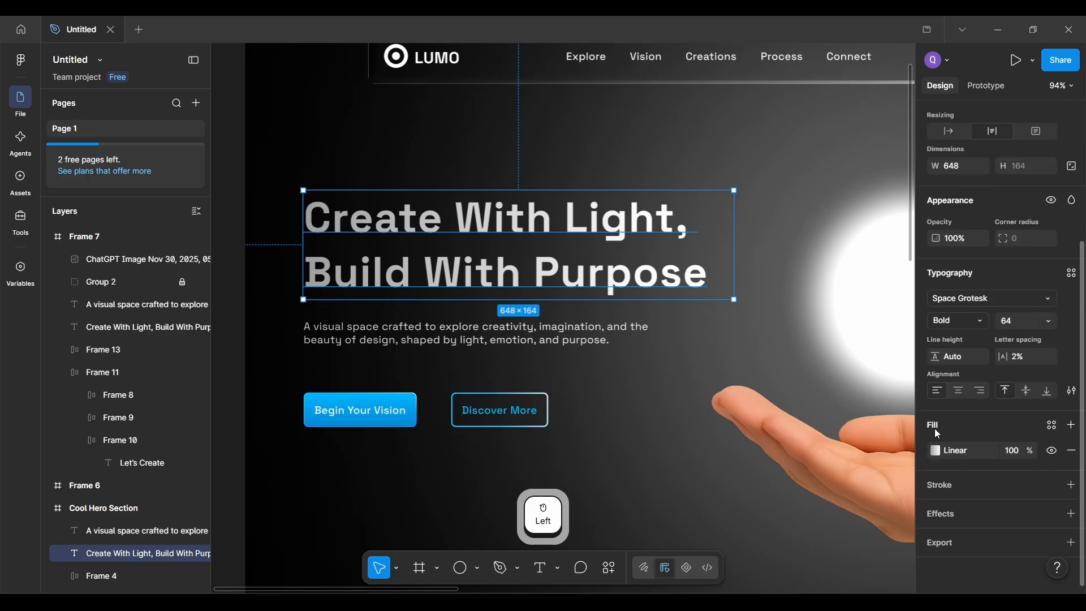
pyautogui.hotkey('ctrl', 'alt', 'F4')
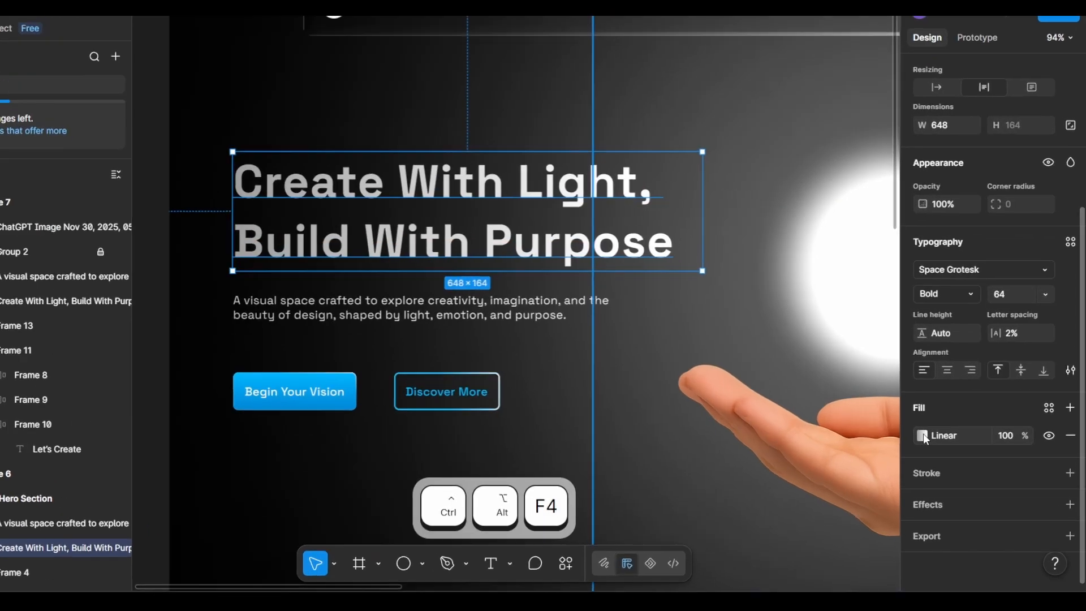
pyautogui.click(937, 451)
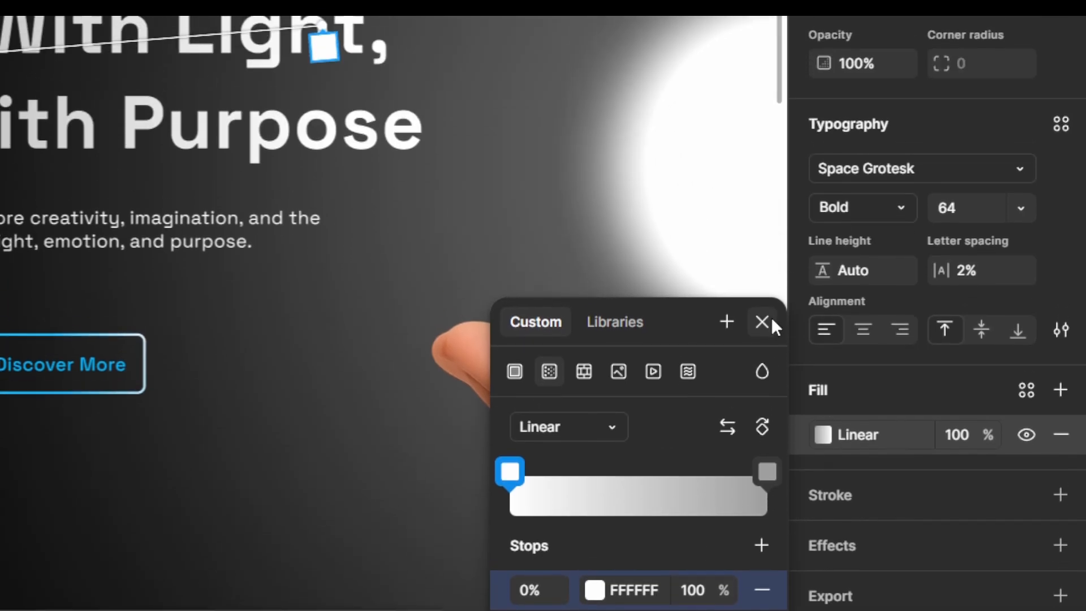
pyautogui.click(764, 321)
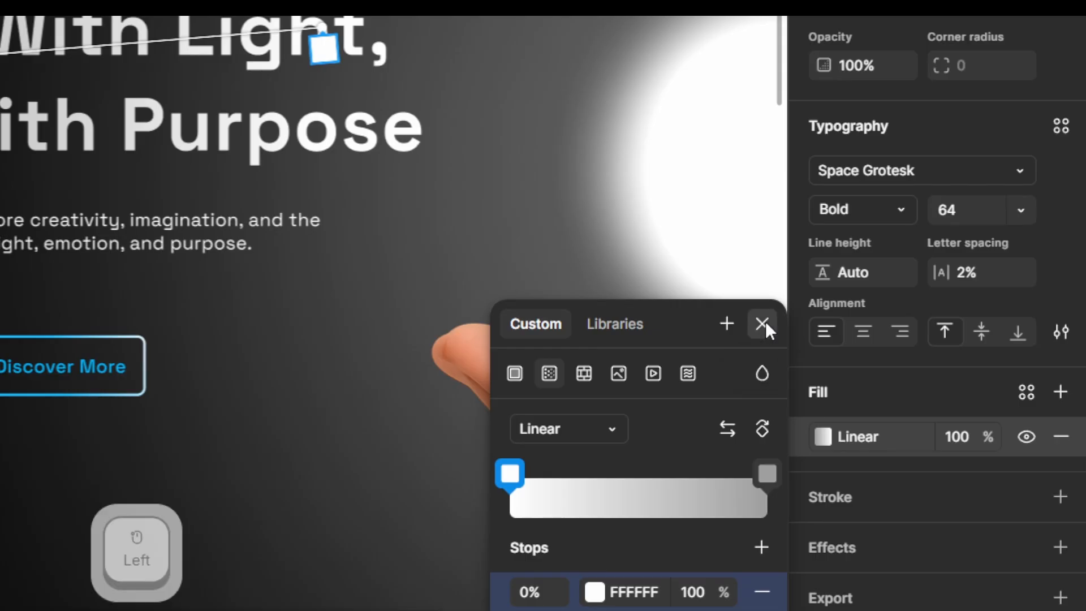
# Step: Give the "Create With Light, Build With Purpose" headline in Frame 7 a linear gradient fill
pyautogui.scroll(-10, 546, 394)
pyautogui.scroll(-5, 523, 403)
pyautogui.scroll(-5, 523, 401)
pyautogui.hscroll(2, 524, 402)
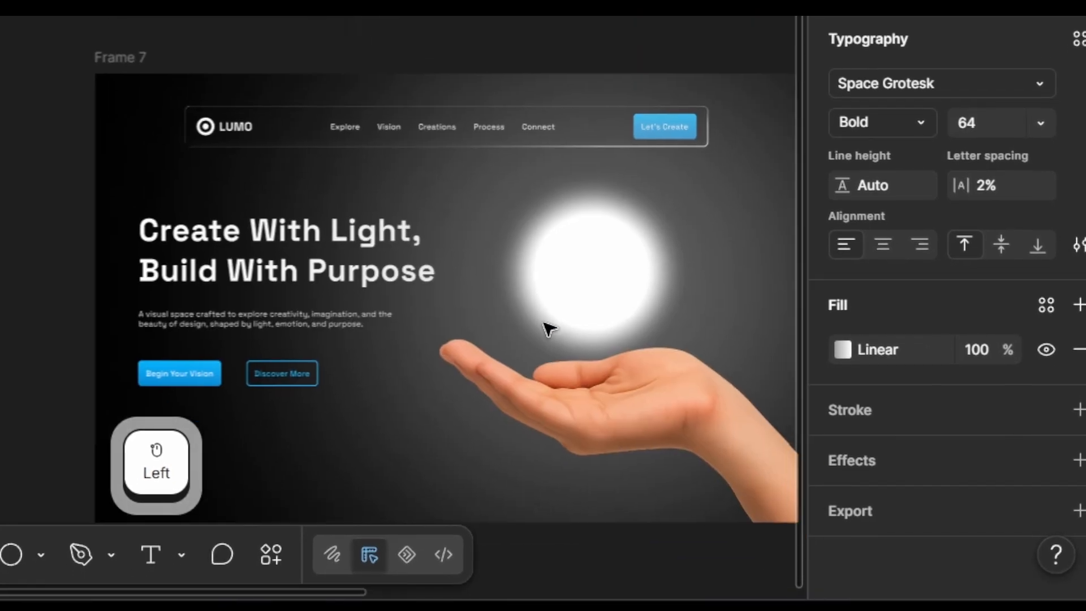
pyautogui.hotkey('ctrl', 'alt', 'F4')
pyautogui.hscroll(2, 465, 305)
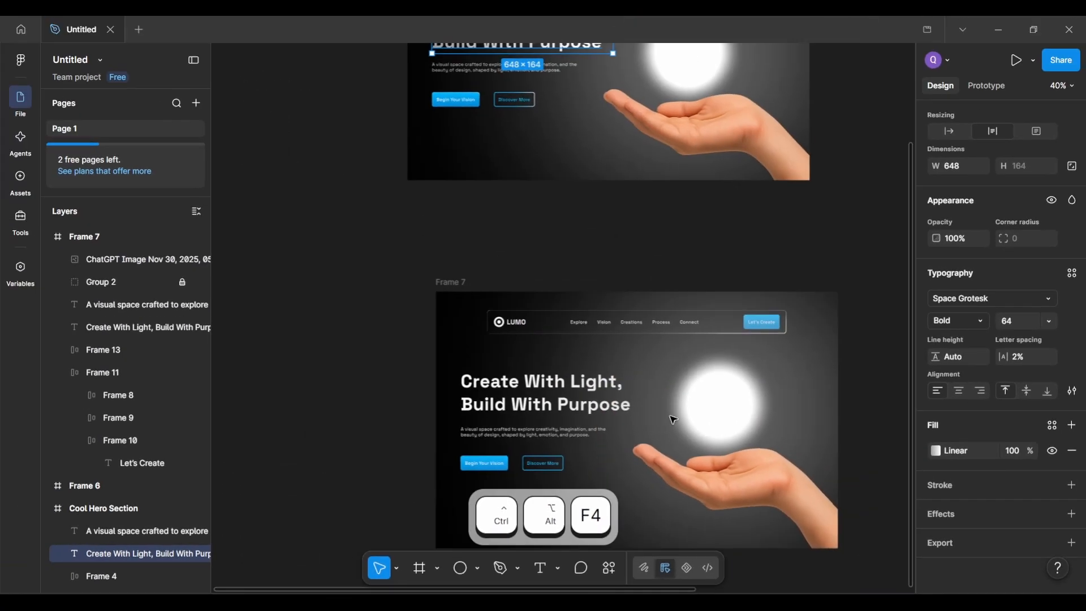
pyautogui.scroll(3, 465, 306)
pyautogui.click(417, 355)
pyautogui.scroll(-2, 414, 353)
pyautogui.scroll(2, 415, 352)
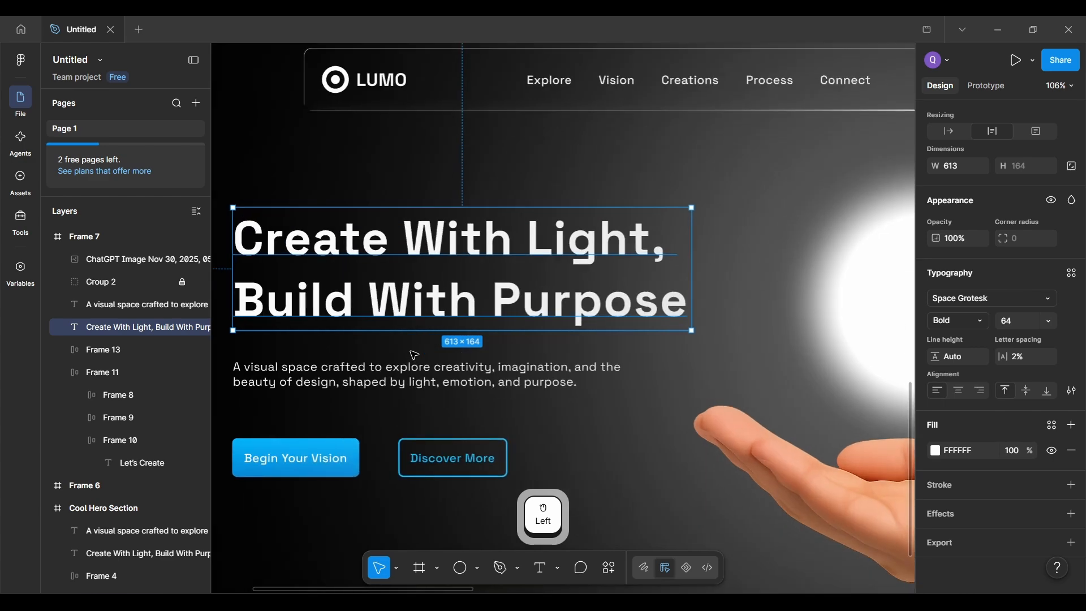
pyautogui.hscroll(-1, 415, 353)
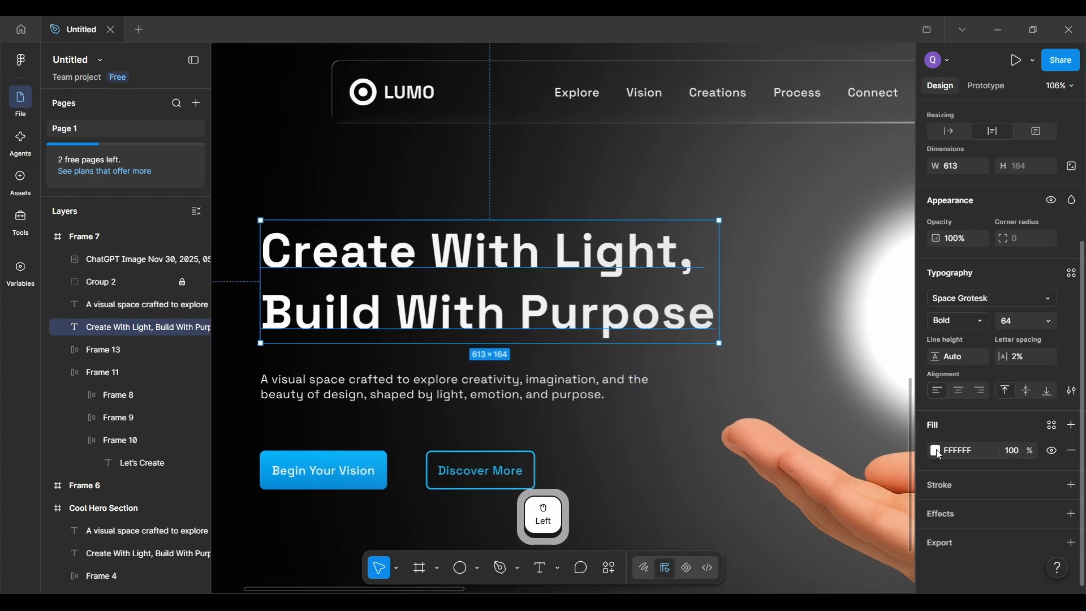
pyautogui.hotkey('ctrl', 'alt', 'F4')
pyautogui.click(936, 451)
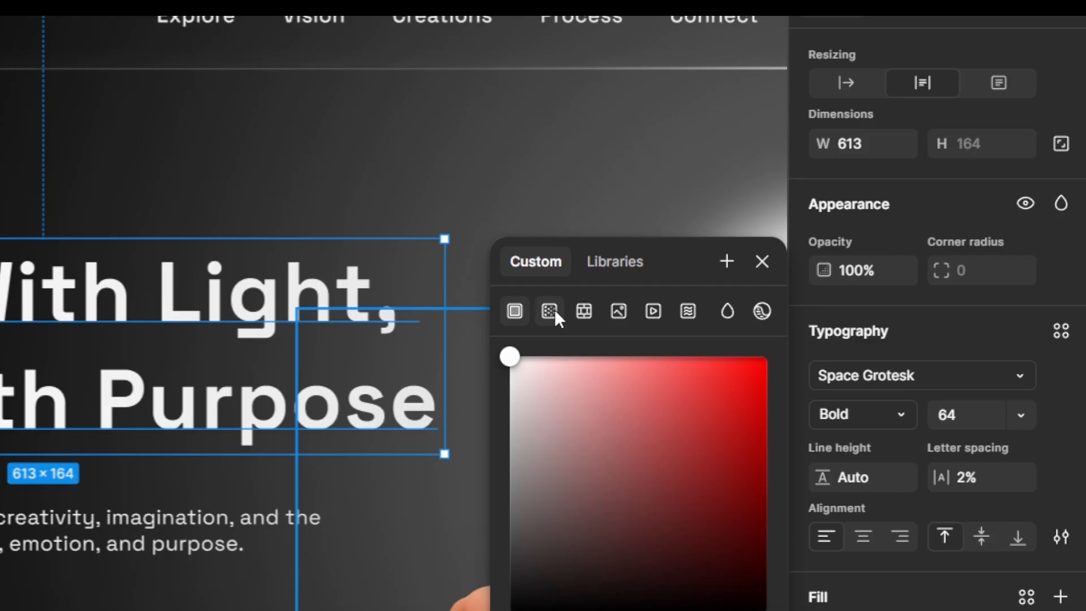
pyautogui.click(554, 310)
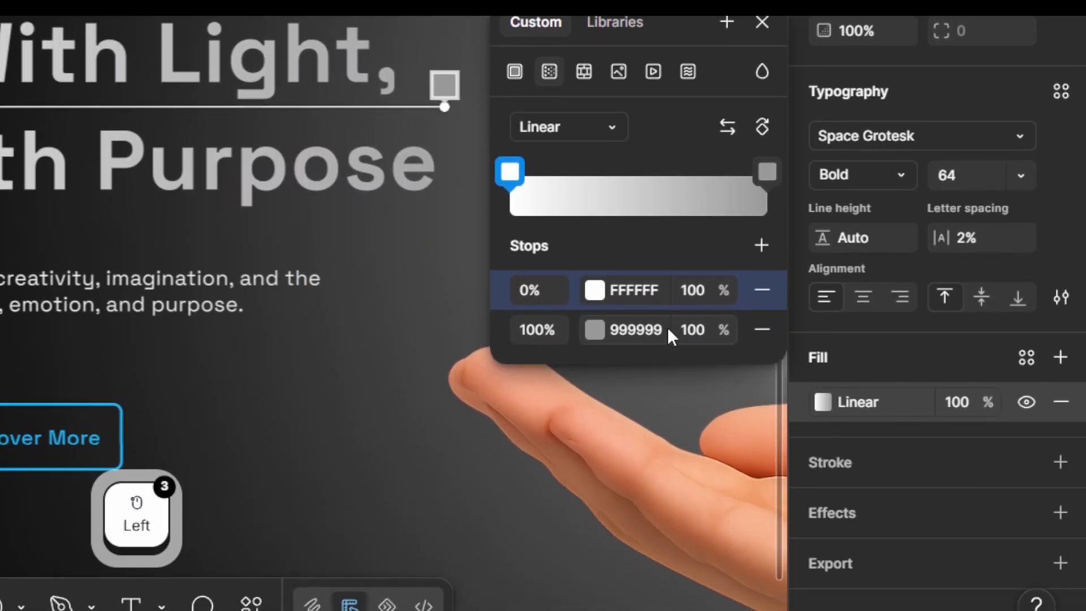
# Step: Set the 100% stop of the headline's linear gradient to 9E9E9E
pyautogui.click(669, 523)
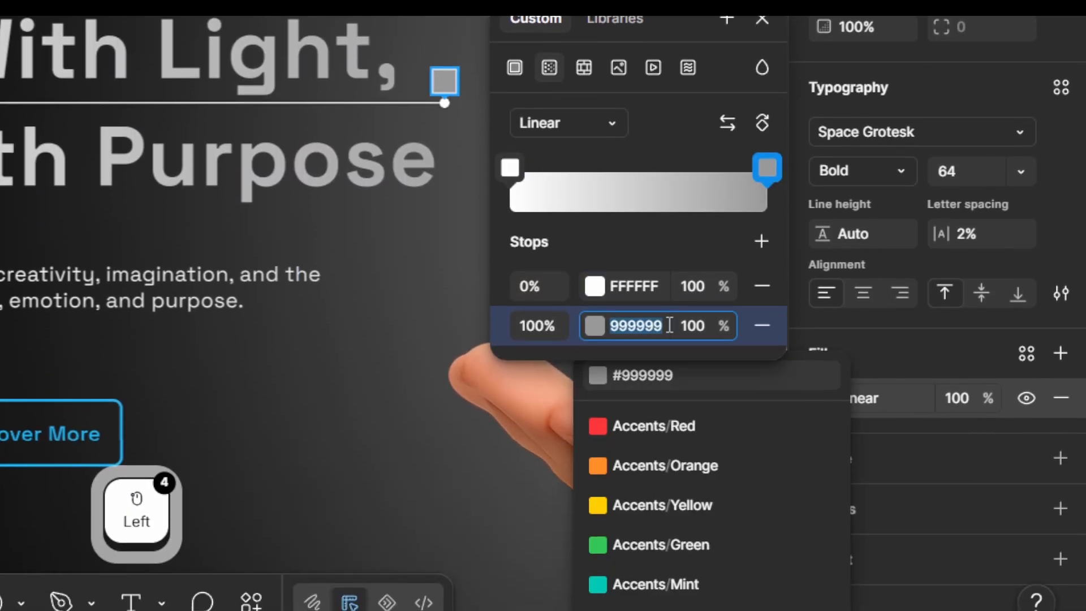
pyautogui.write('r')
pyautogui.press('BackSpace')
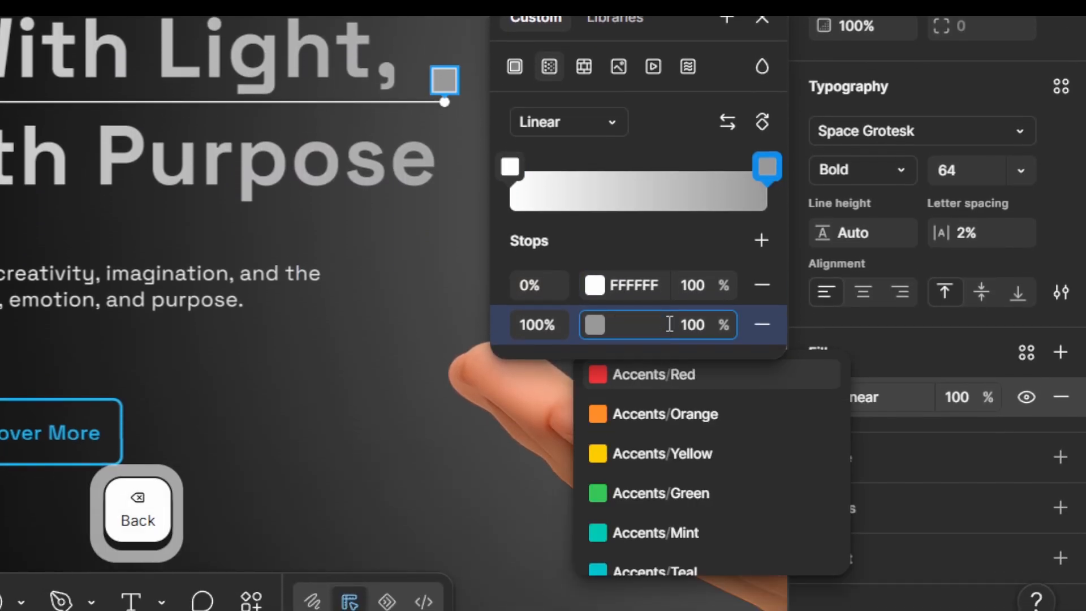
pyautogui.write('9')
pyautogui.write('e')
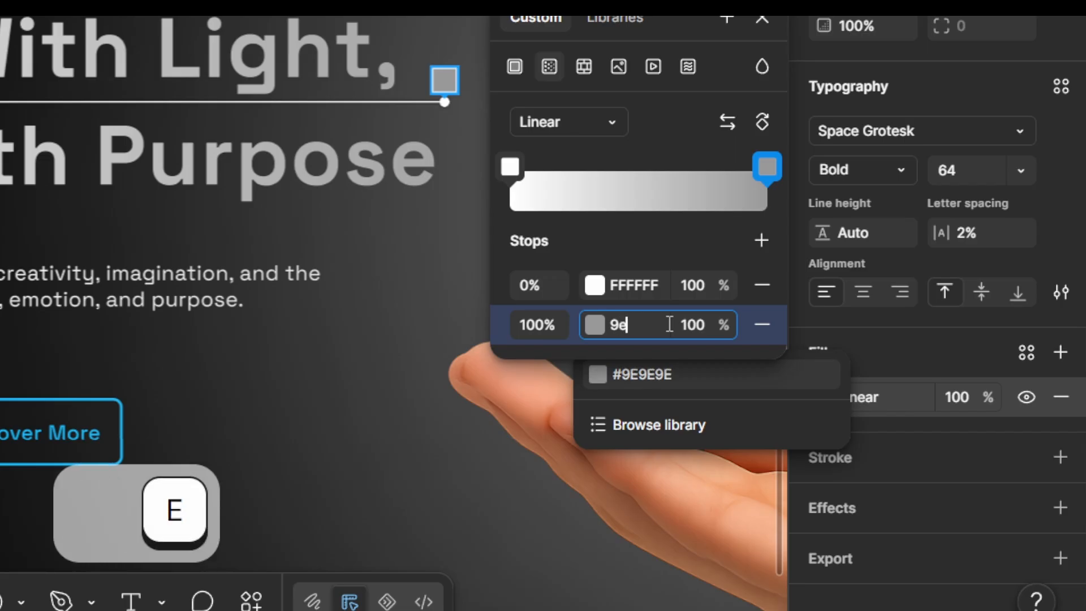
pyautogui.press('Return')
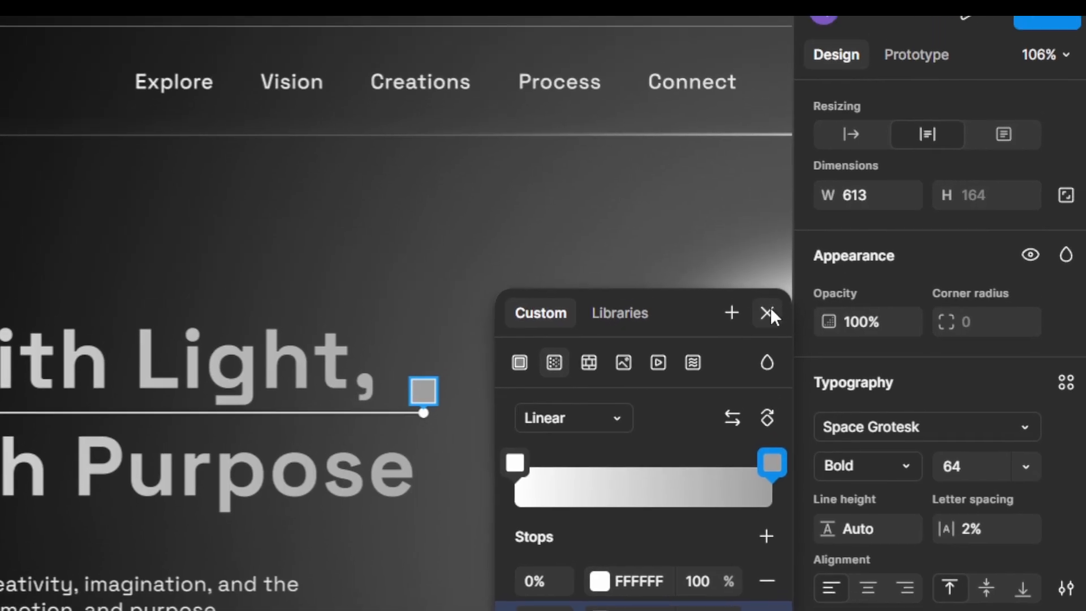
pyautogui.hotkey('ctrl', 'alt', 'F4')
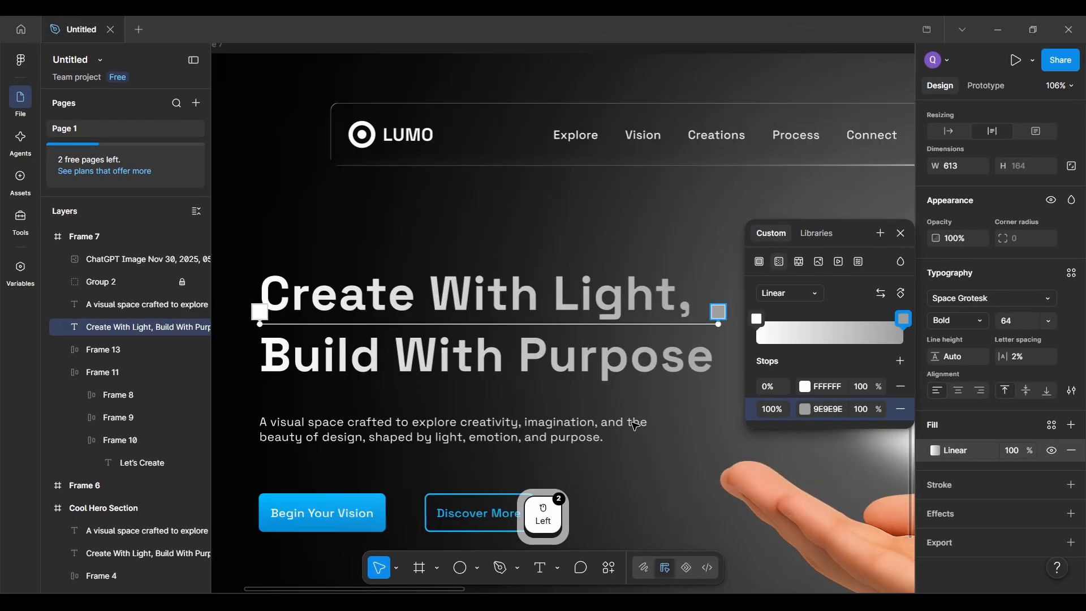
# Step: Reverse the headline's gradient direction, placing the white handle near the end of "Light," and the grey handle above the start of "Build"
pyautogui.hscroll(2, 636, 425)
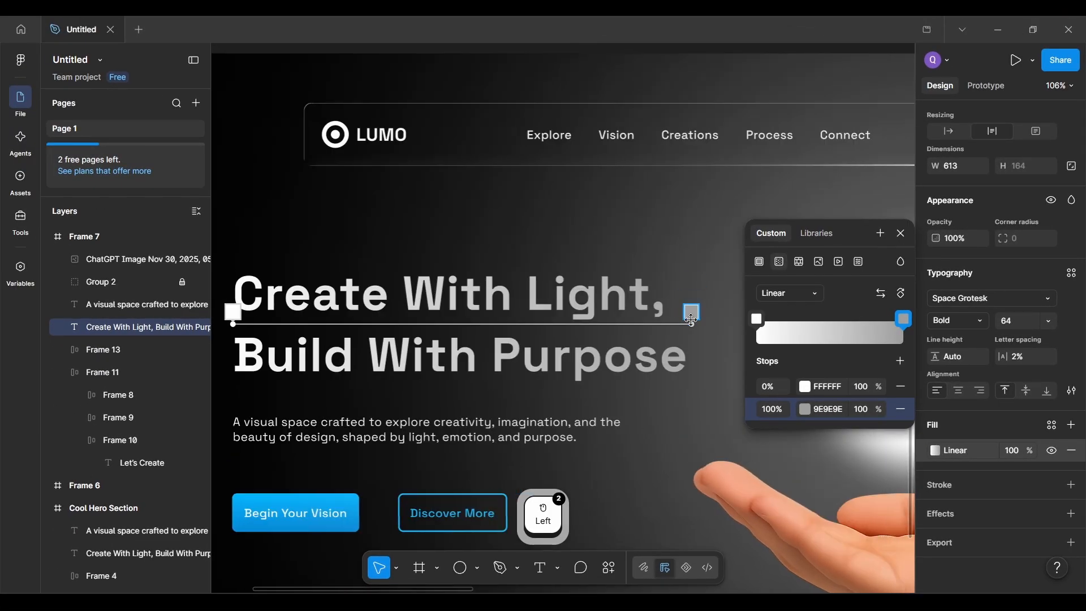
pyautogui.moveTo(695, 324)
pyautogui.mouseDown()
pyautogui.moveTo(628, 362)
pyautogui.moveTo(395, 384)
pyautogui.moveTo(200, 378)
pyautogui.moveTo(376, 365)
pyautogui.moveTo(457, 312)
pyautogui.moveTo(675, 318)
pyautogui.mouseUp()
pyautogui.scroll(-2, 673, 316)
pyautogui.hscroll(2, 675, 318)
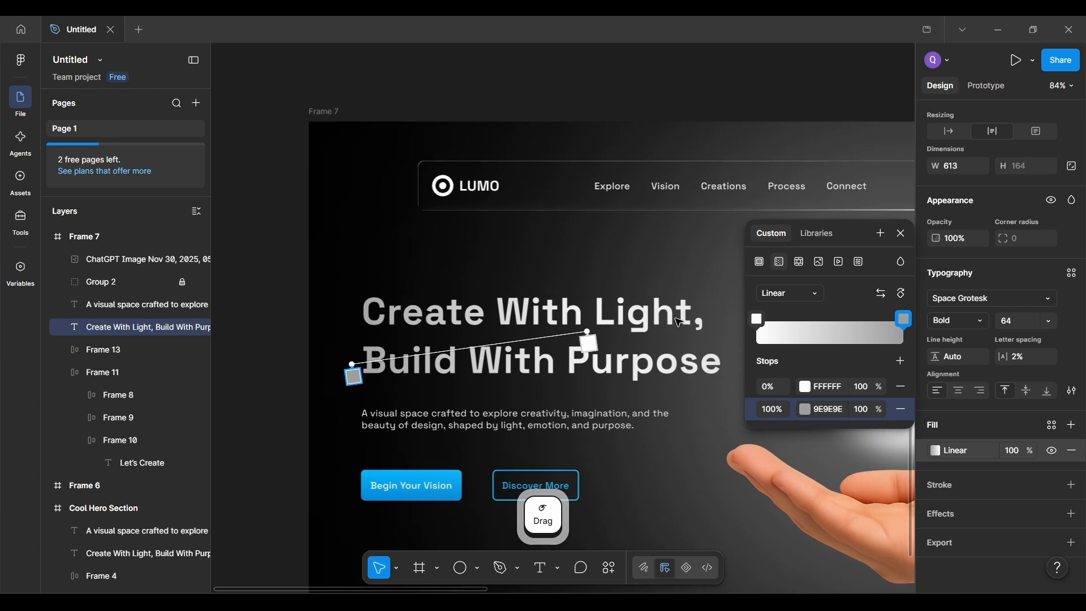
pyautogui.moveTo(589, 332); pyautogui.dragTo(658, 323)
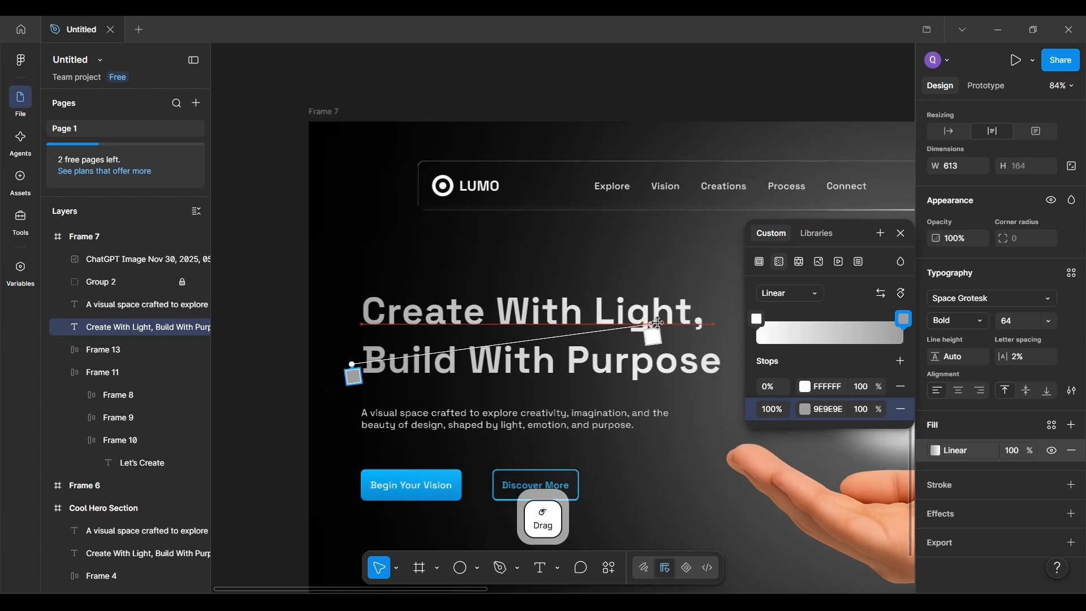
pyautogui.scroll(5, 700, 321)
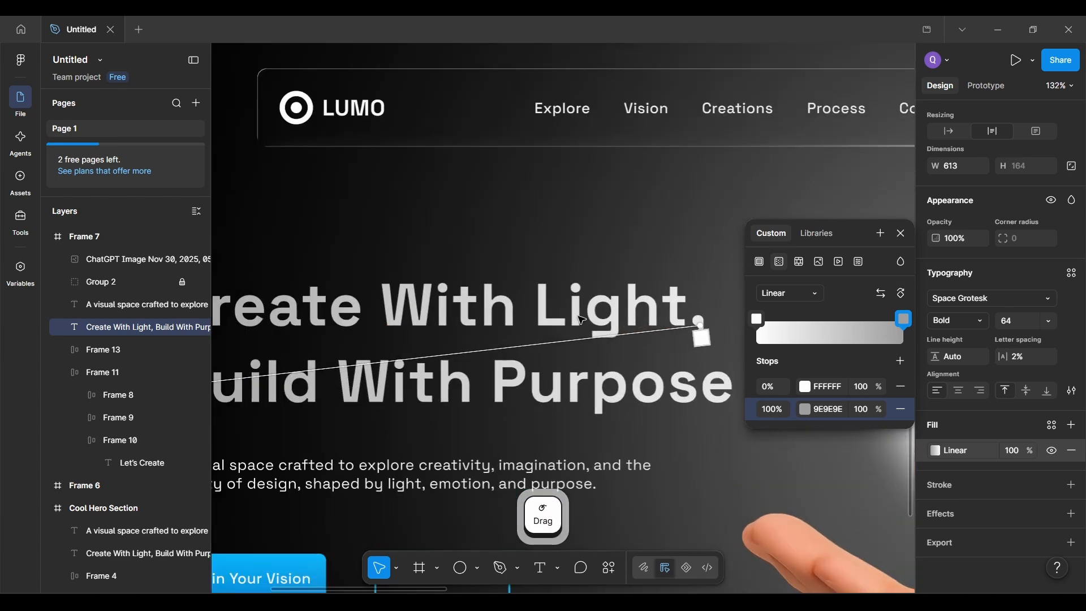
pyautogui.hscroll(-3, 566, 340)
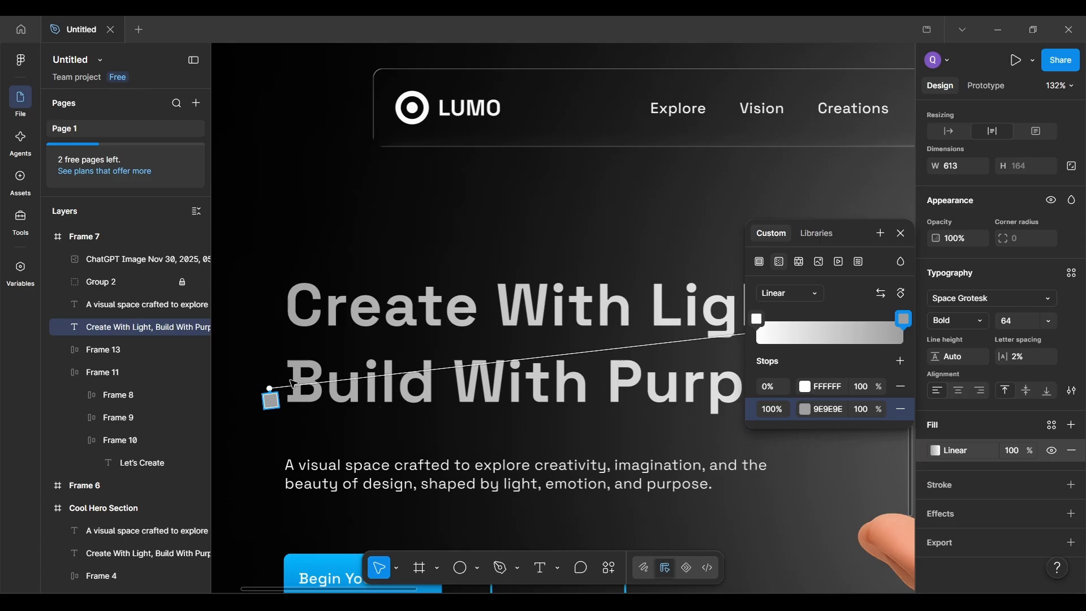
pyautogui.moveTo(272, 390); pyautogui.dragTo(315, 353)
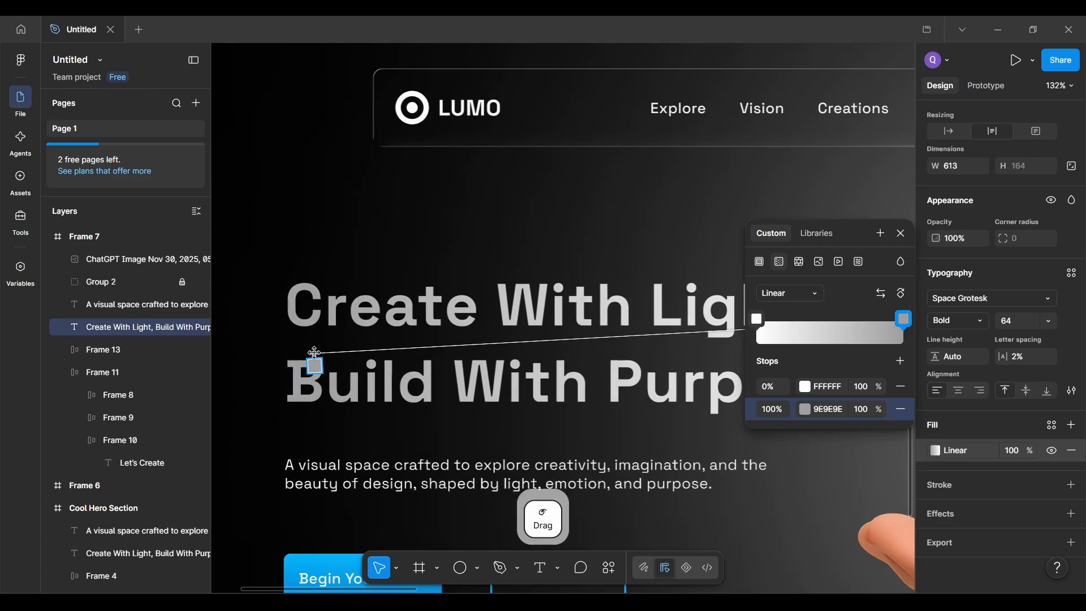
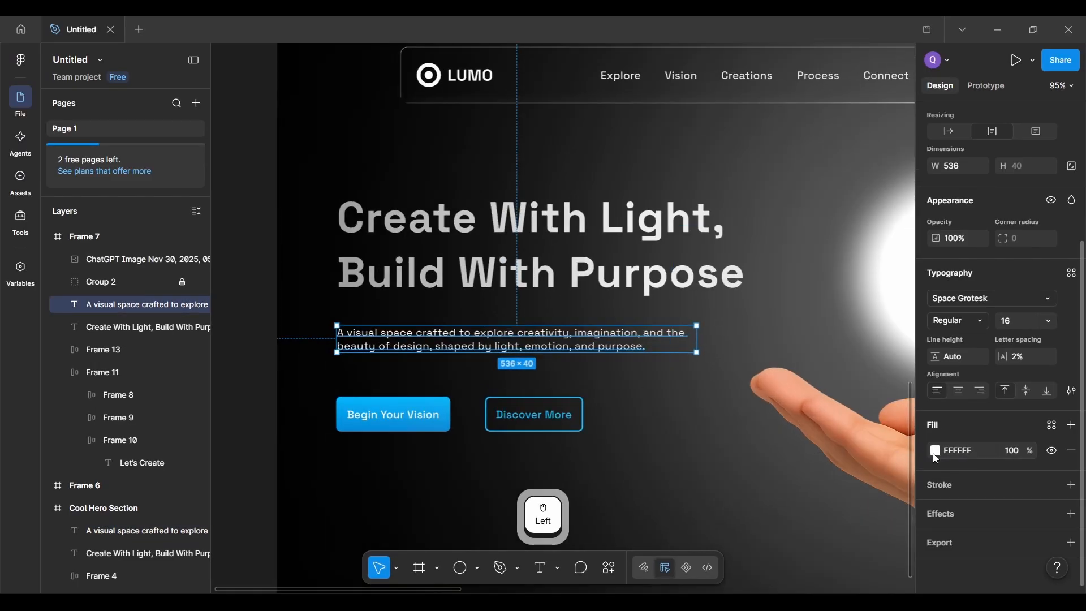
# Step: Give Frame 7's description paragraph a linear gradient fill with its 100% stop set to CACACA, and close the fill settings
pyautogui.hotkey('ctrl', 'alt', 'F4')
pyautogui.click(936, 452)
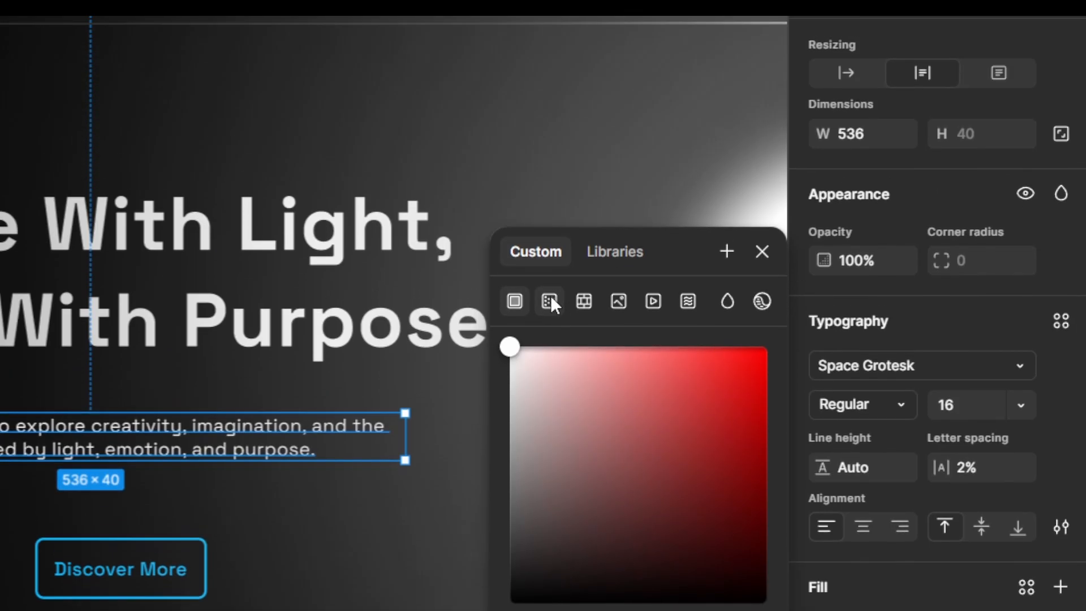
pyautogui.click(549, 216)
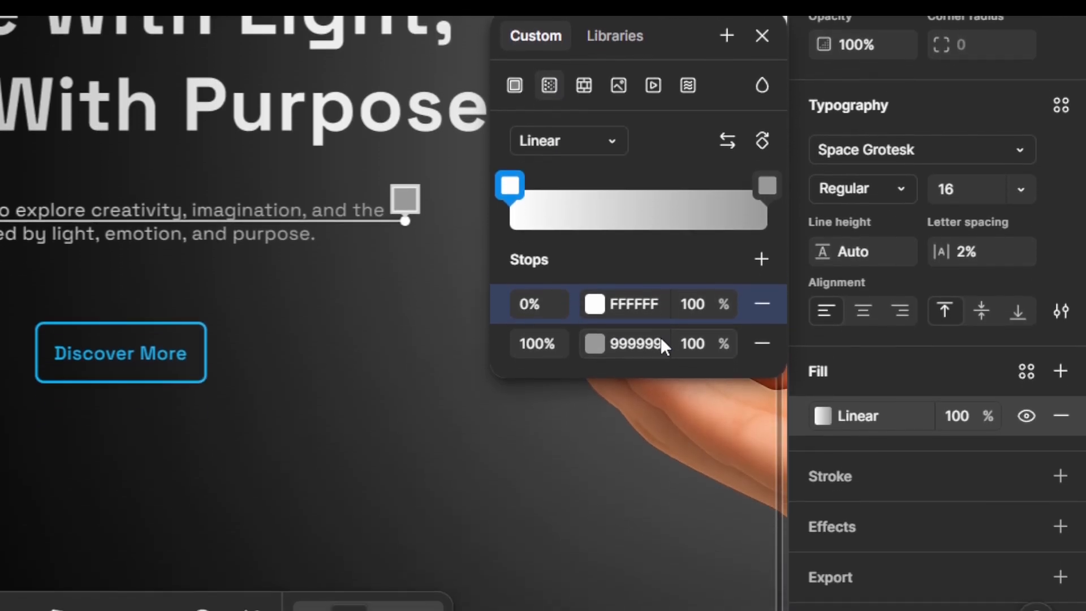
pyautogui.doubleClick(661, 393)
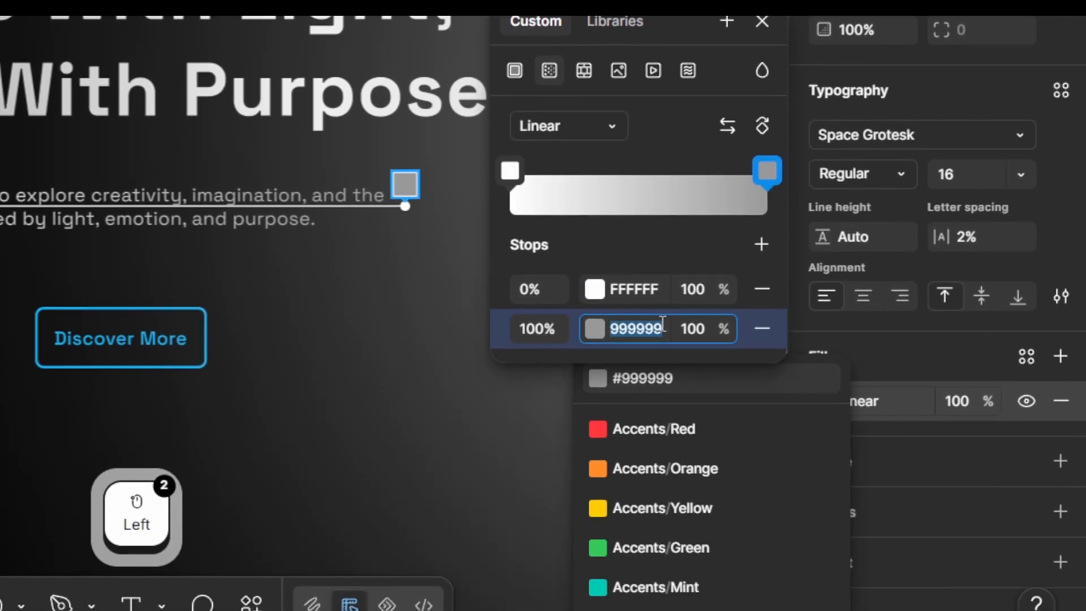
pyautogui.write('ca')
pyautogui.press('Return')
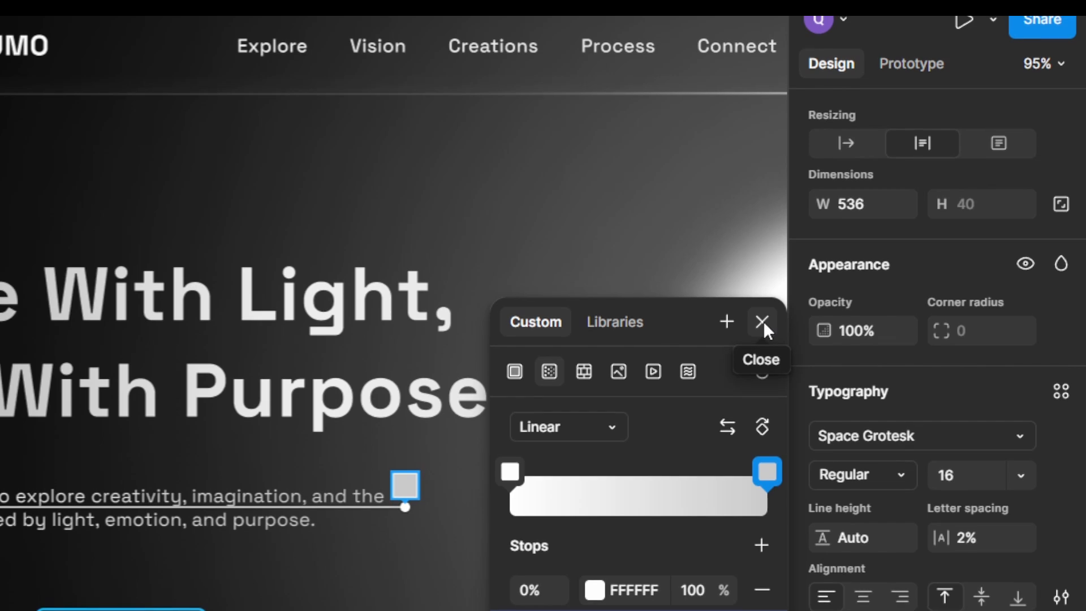
pyautogui.click(762, 321)
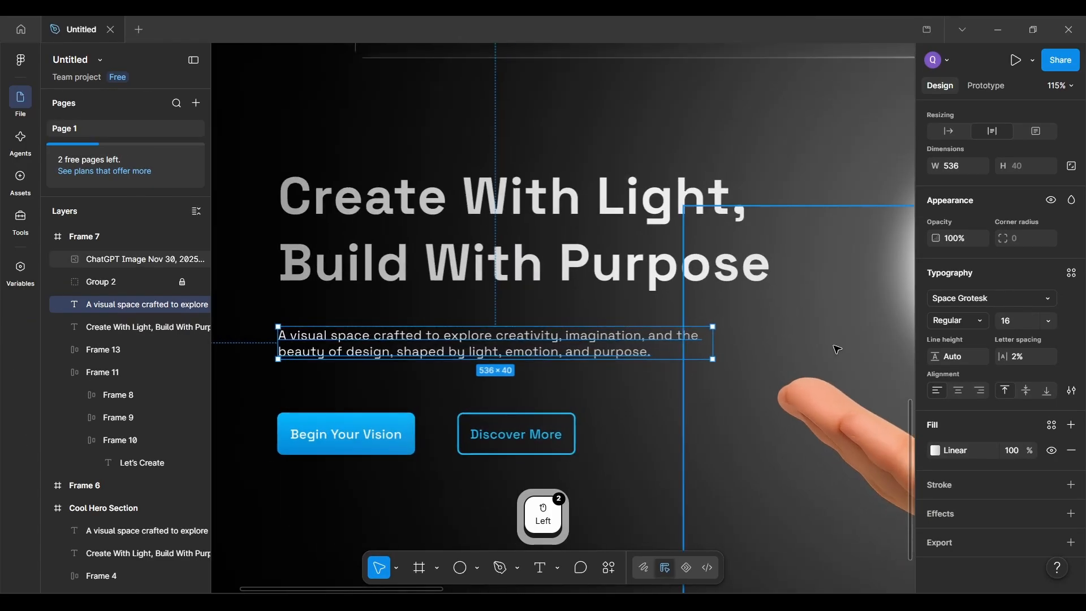
# Step: Reverse the paragraph's gradient direction, placing the white handle at the end of its first line and the grey handle at the paragraph's start
pyautogui.click(935, 452)
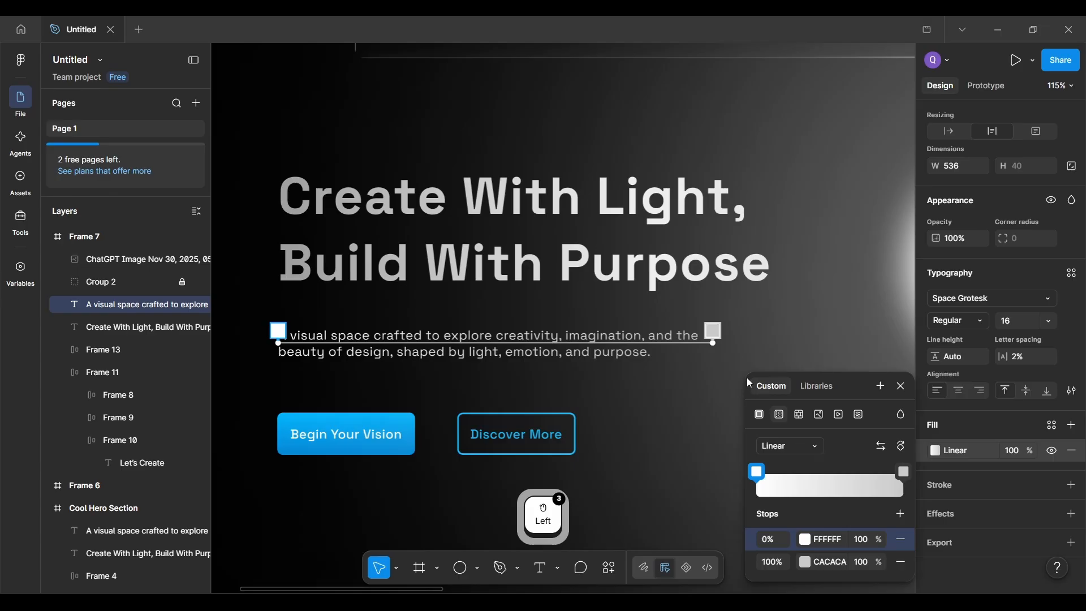
pyautogui.moveTo(714, 343); pyautogui.dragTo(495, 396)
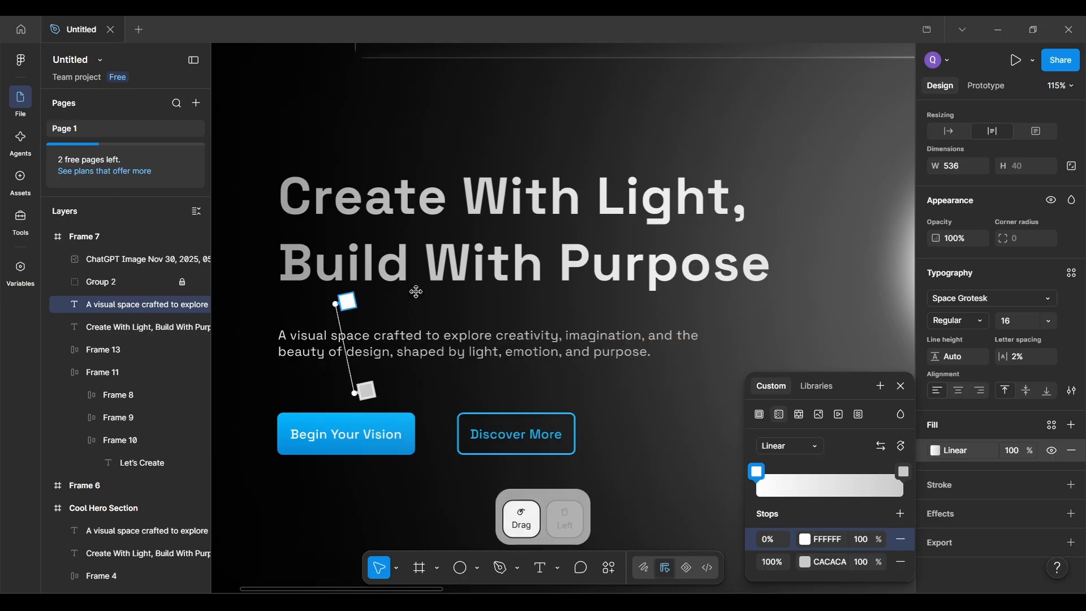
pyautogui.moveTo(282, 341); pyautogui.dragTo(692, 336)
pyautogui.moveTo(674, 355); pyautogui.dragTo(760, 311)
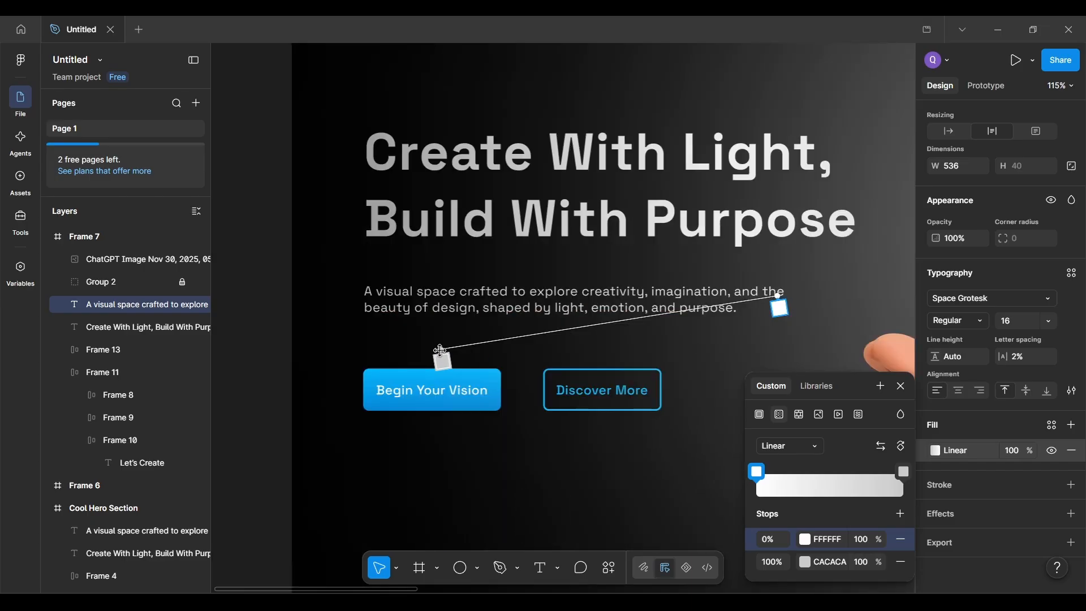
pyautogui.moveTo(433, 347); pyautogui.dragTo(360, 299)
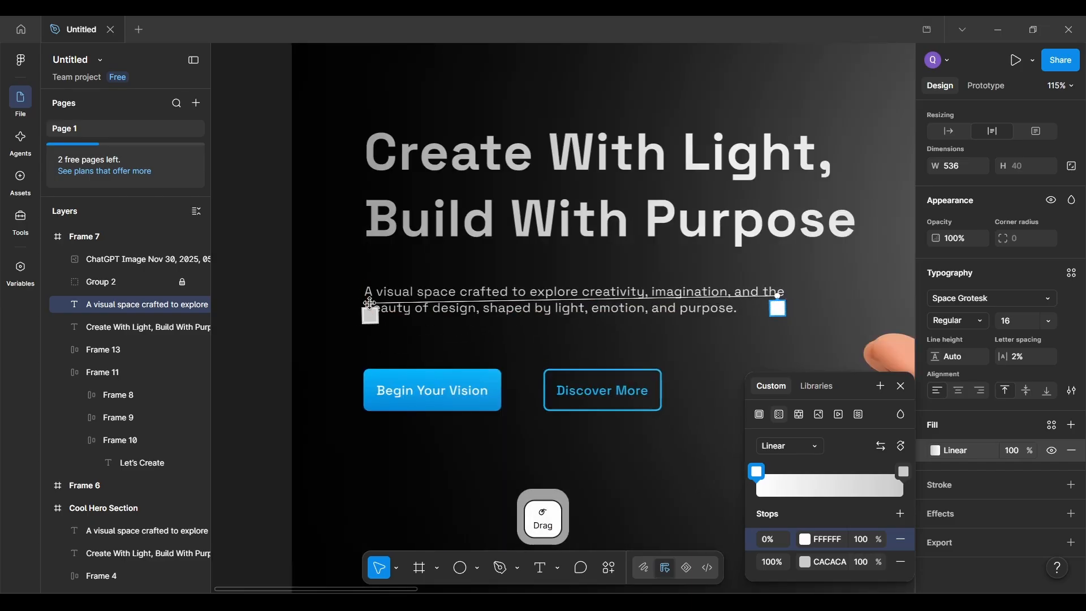
# Step: Fine-tune the paragraph's gradient angle, moving the grey handle just outside the second line's start and the white handle slightly up at "the"
pyautogui.scroll(5, 371, 303)
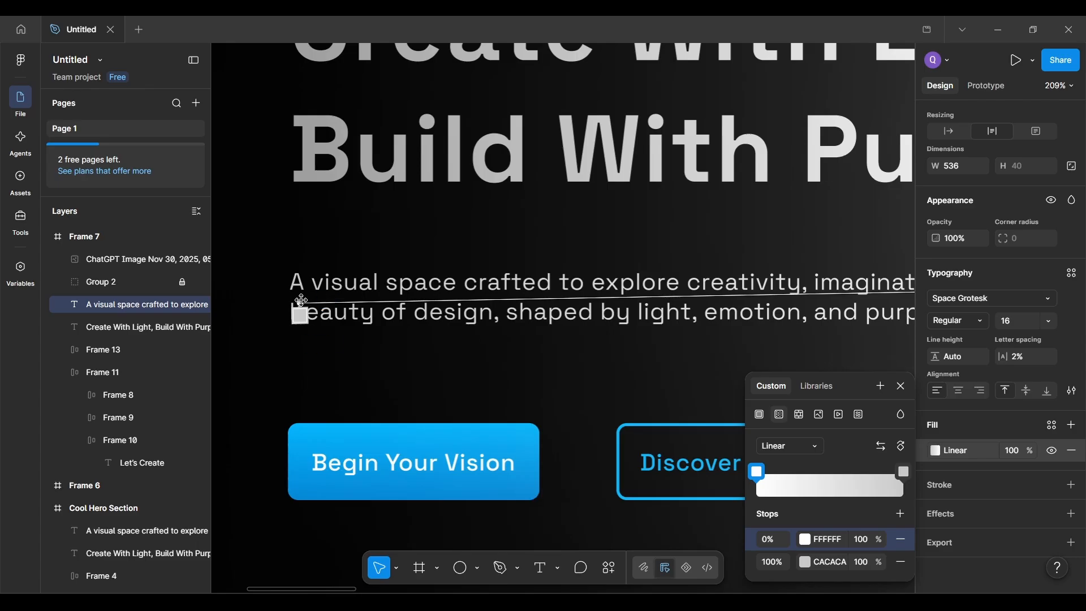
pyautogui.moveTo(300, 302); pyautogui.dragTo(264, 320)
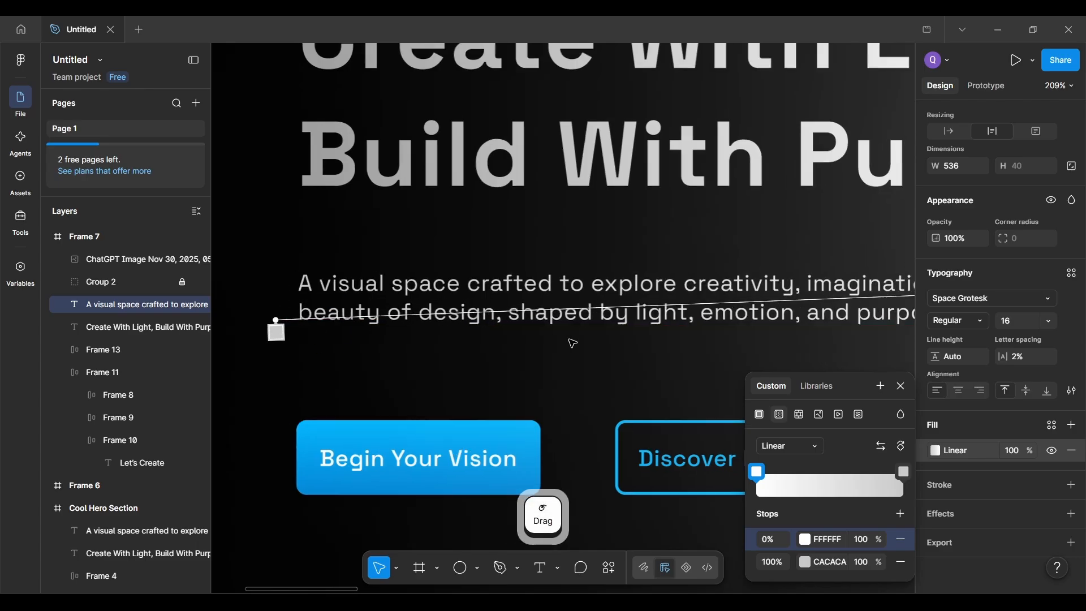
pyautogui.scroll(-3, 273, 317)
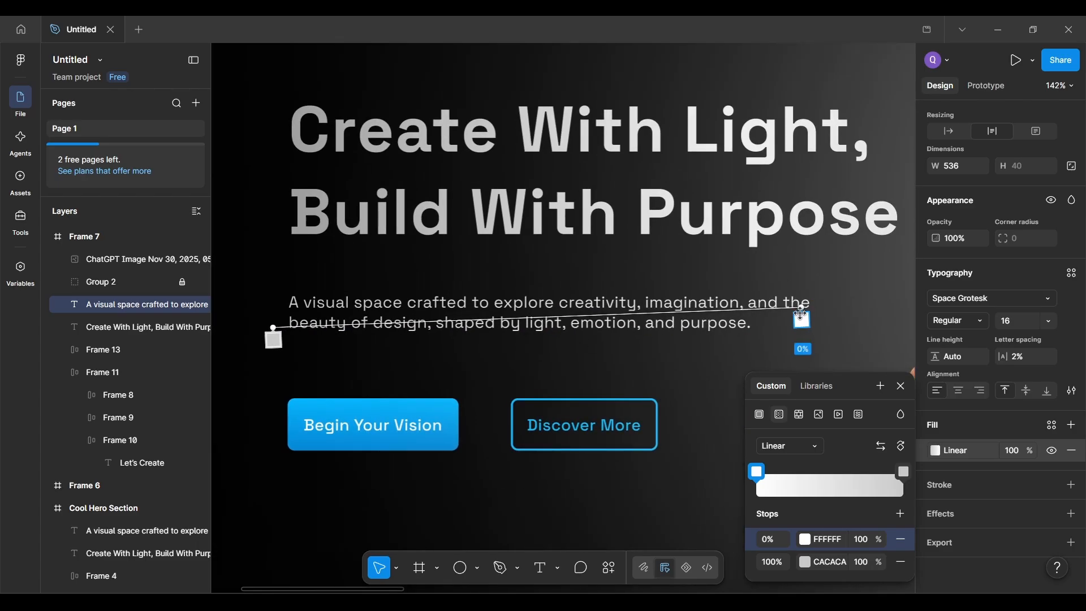
pyautogui.moveTo(802, 309); pyautogui.dragTo(795, 295)
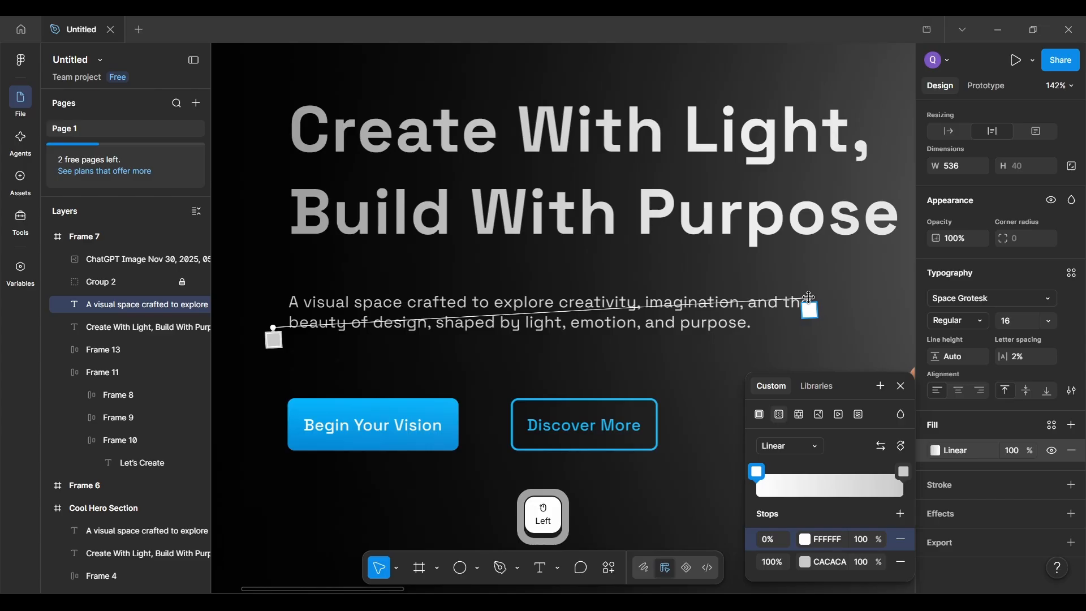
# Step: Examine the gradients on Frame 7's headline and paragraph, deselecting the paragraph to view them without handles
pyautogui.scroll(-3, 808, 297)
pyautogui.hscroll(5, 809, 300)
pyautogui.hscroll(-3, 623, 261)
pyautogui.scroll(3, 624, 262)
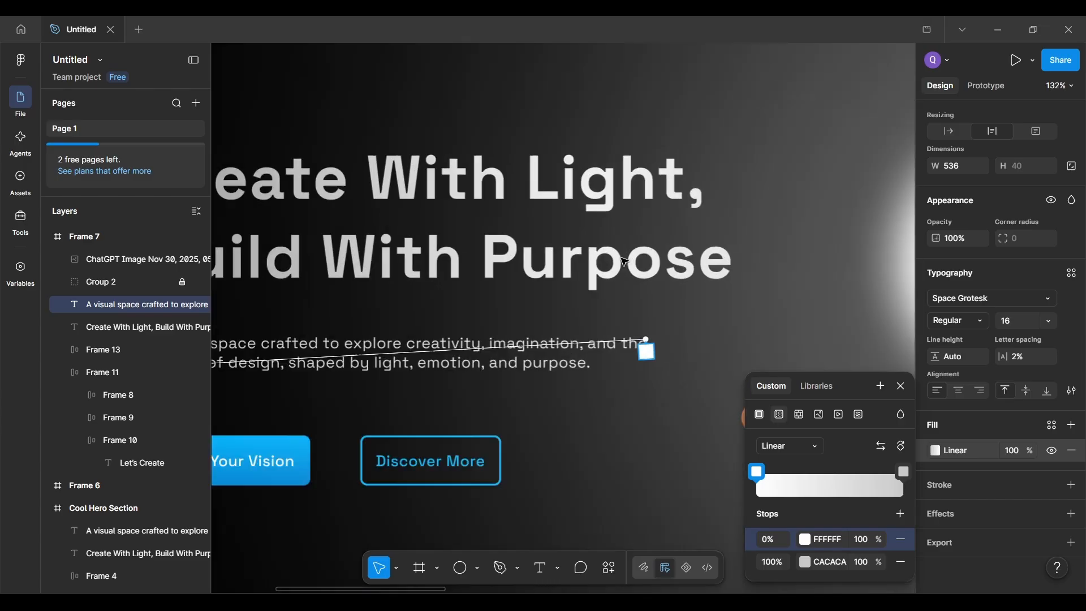
pyautogui.hscroll(-2, 538, 414)
pyautogui.scroll(-3, 536, 414)
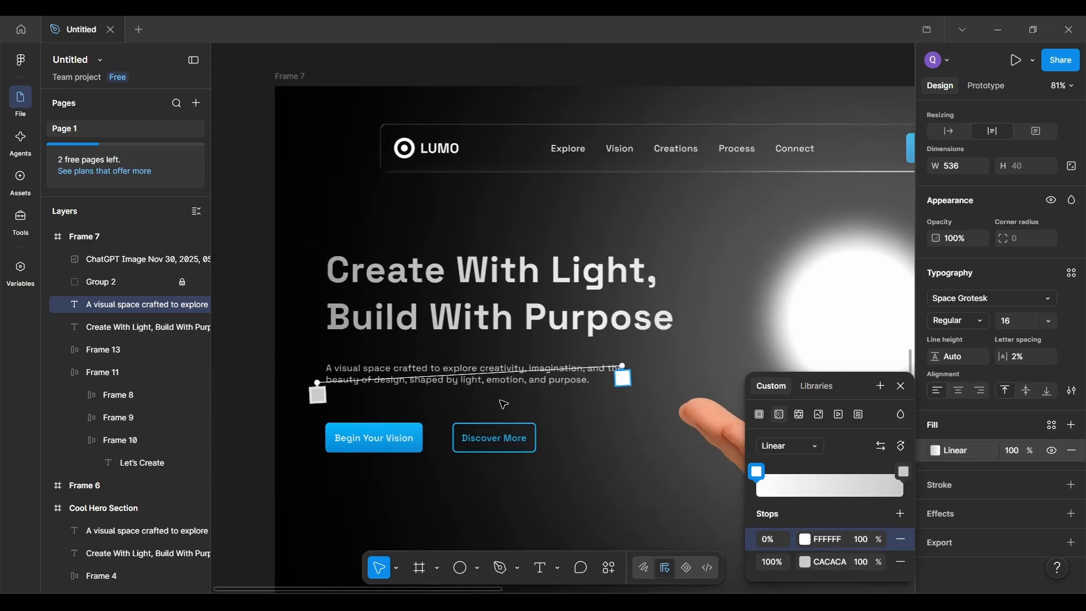
pyautogui.scroll(3, 504, 403)
pyautogui.click(572, 392)
pyautogui.click(631, 415)
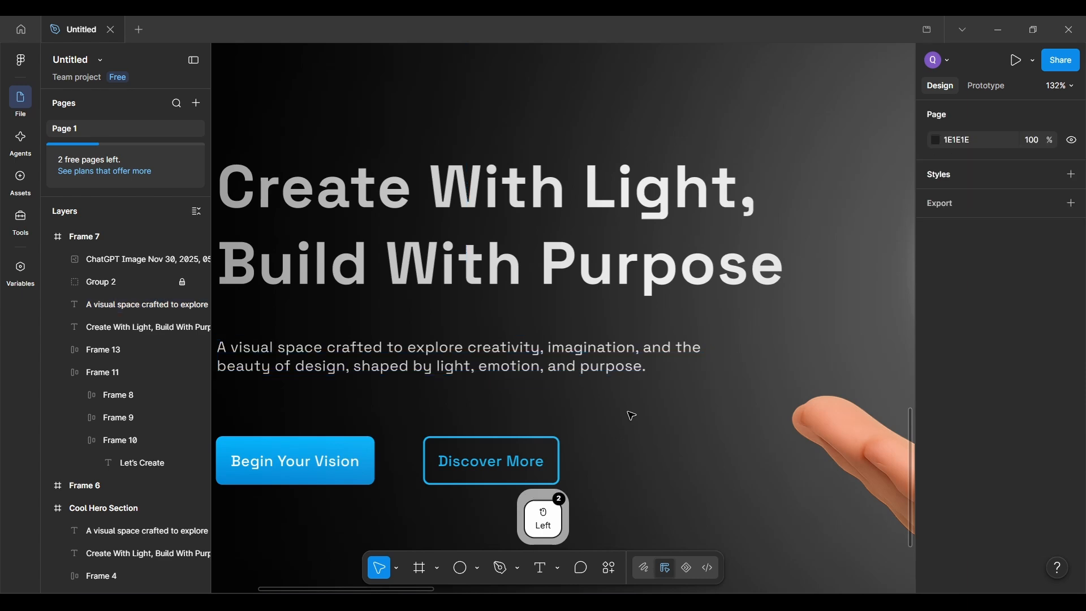
pyautogui.hscroll(-2, 631, 415)
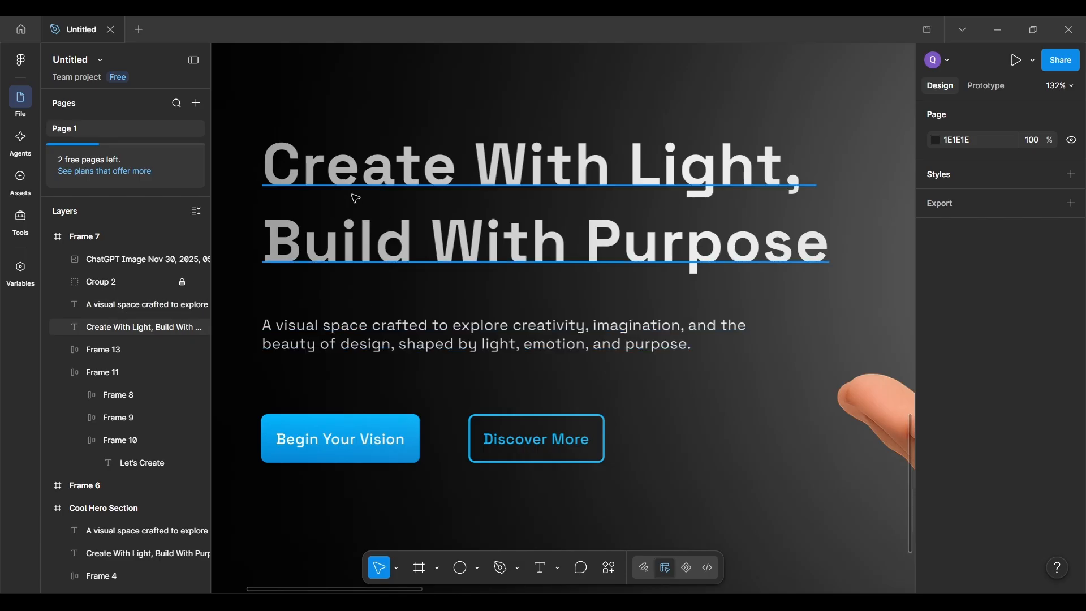
# Step: Examine Frame 7 as a whole against the Cool Hero Section reference
pyautogui.scroll(1, 355, 199)
pyautogui.hscroll(-1, 354, 199)
pyautogui.scroll(-5, 394, 220)
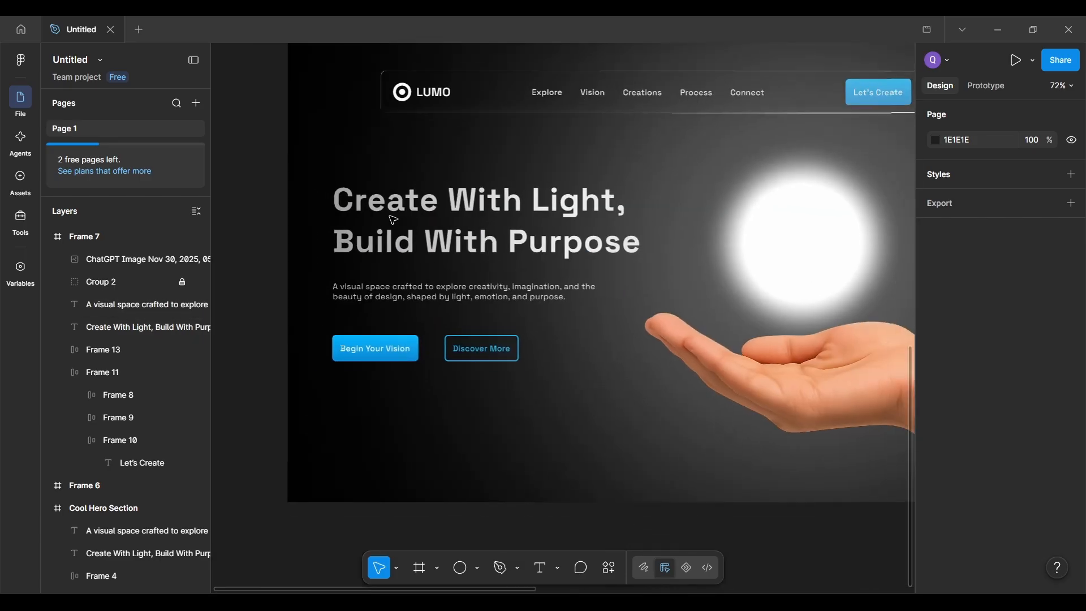
pyautogui.scroll(-2, 439, 381)
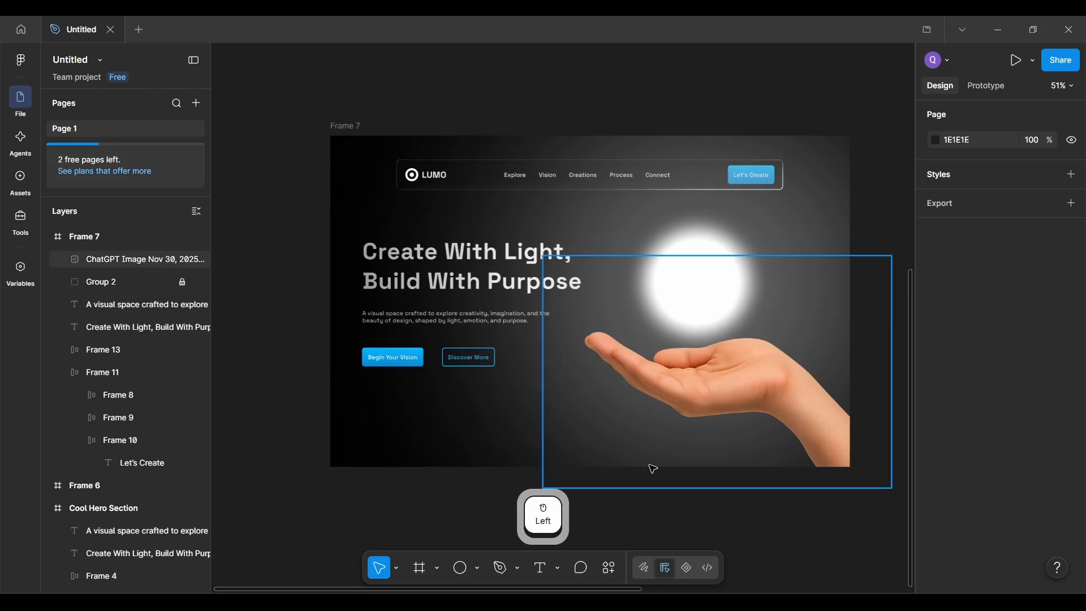
pyautogui.moveTo(572, 345); pyautogui.dragTo(600, 403)
pyautogui.scroll(3, 424, 428)
pyautogui.scroll(-5, 424, 428)
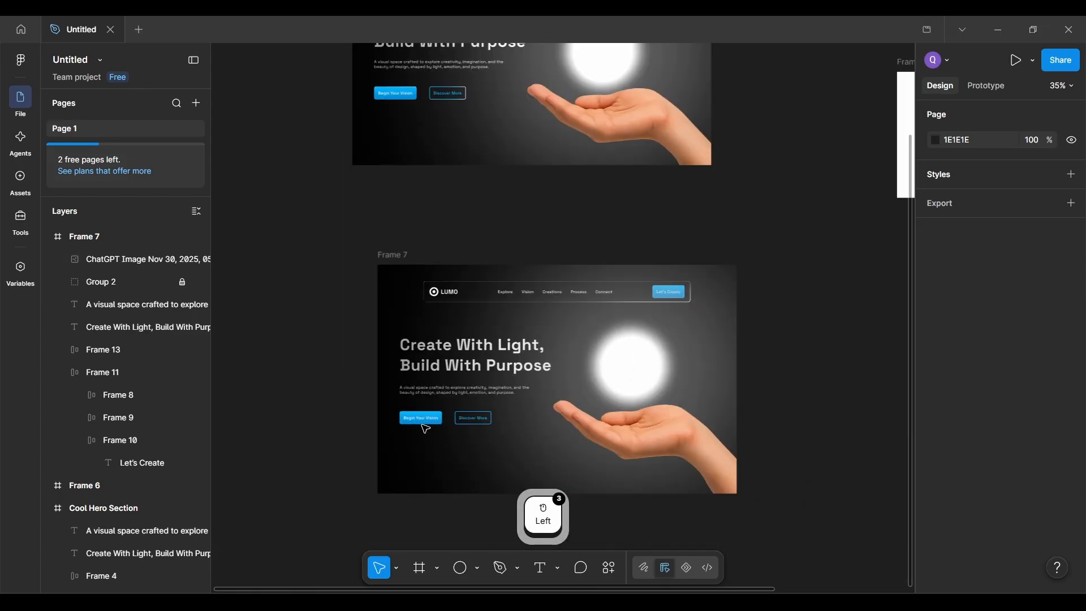
# Step: Examine the borders of the reference's Begin Your Vision and Discover More buttons up close
pyautogui.scroll(5, 425, 428)
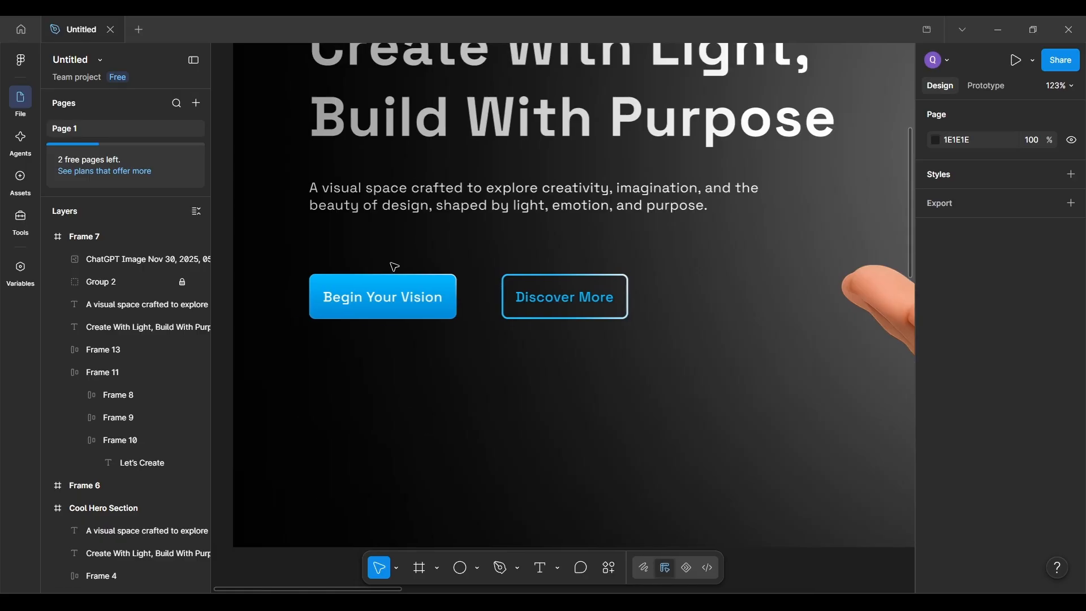
pyautogui.click(398, 291)
pyautogui.scroll(5, 402, 293)
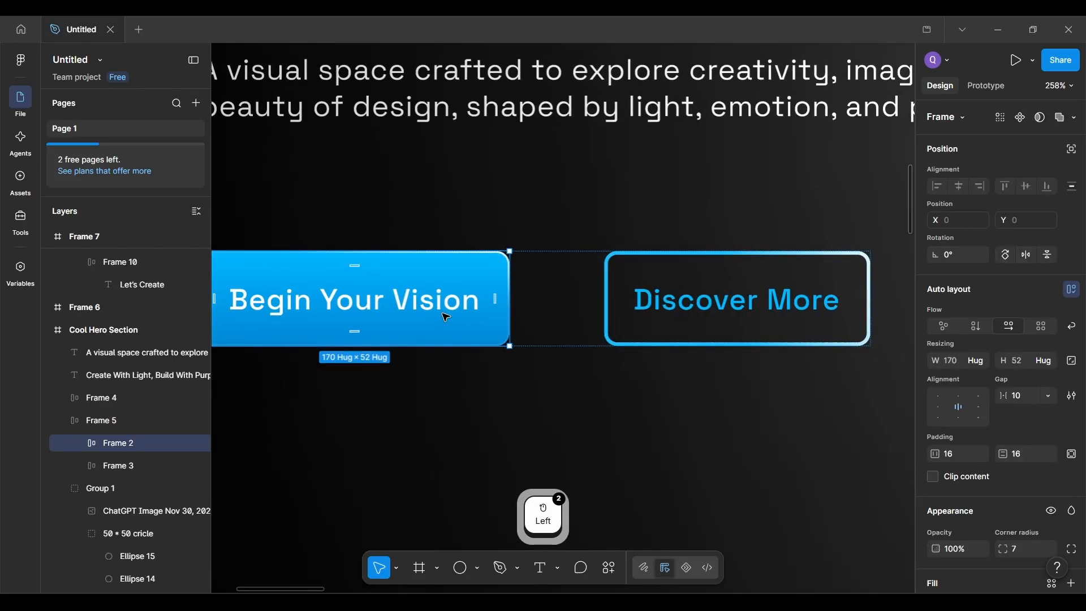
pyautogui.click(515, 399)
pyautogui.scroll(-4, 750, 154)
pyautogui.moveTo(797, 111); pyautogui.dragTo(747, 152)
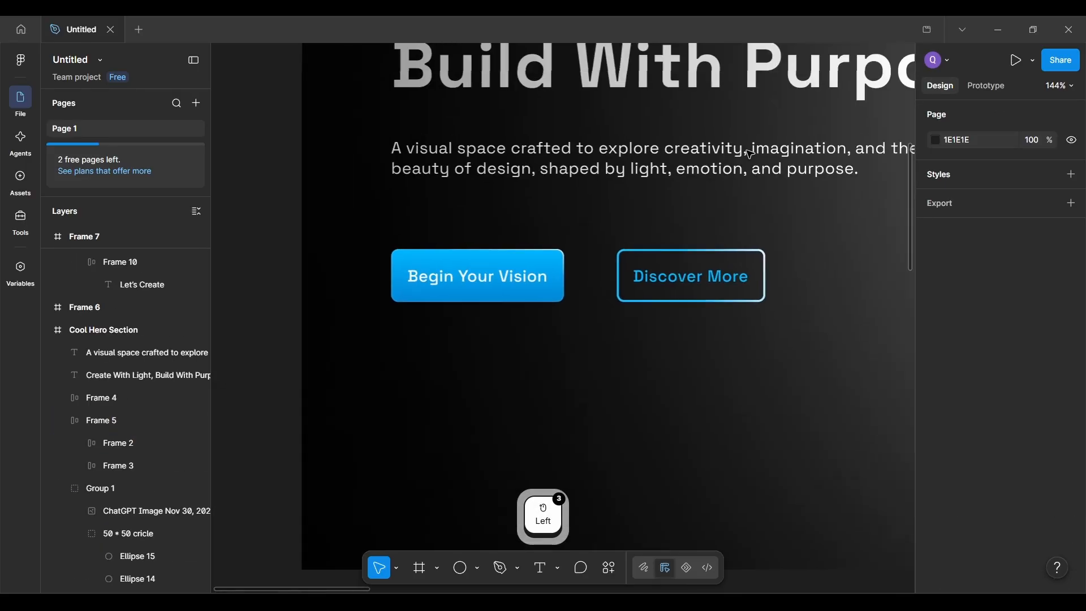
pyautogui.scroll(5, 746, 152)
pyautogui.hscroll(-3, 420, 390)
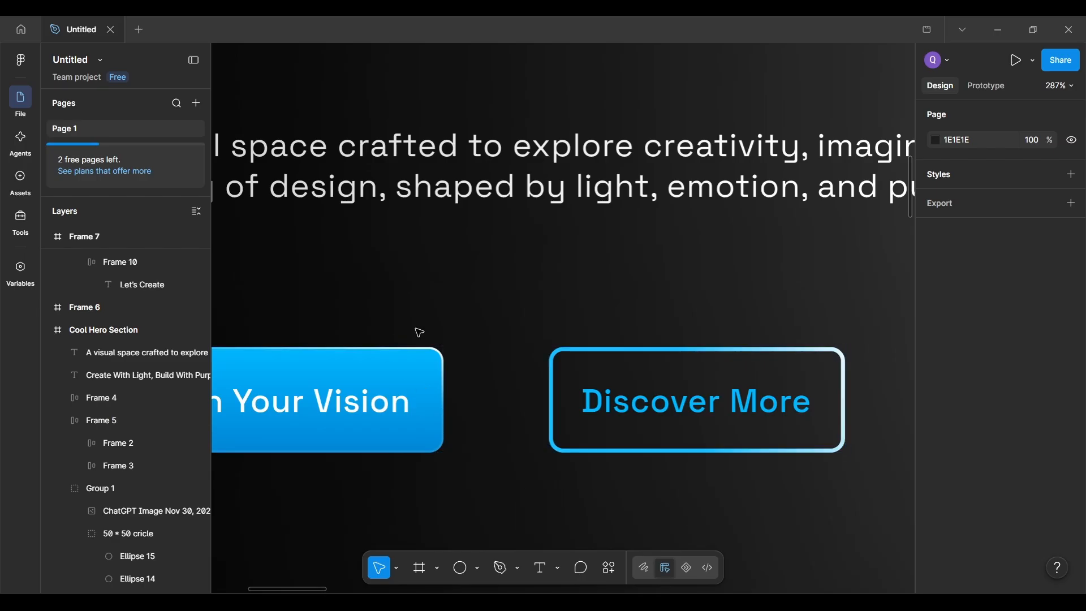
pyautogui.scroll(-8, 589, 303)
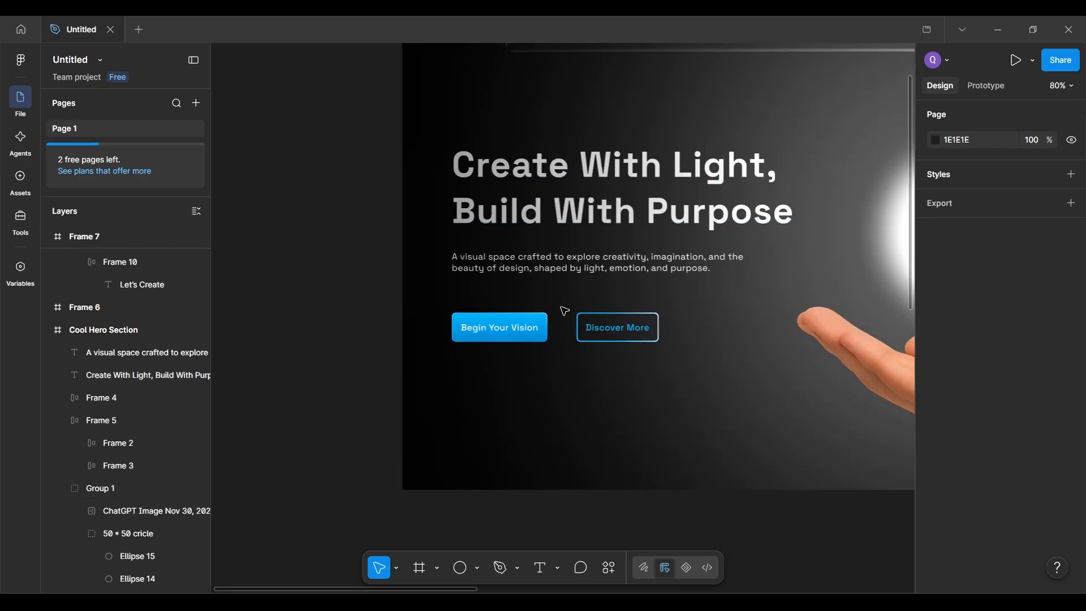
pyautogui.scroll(5, 557, 317)
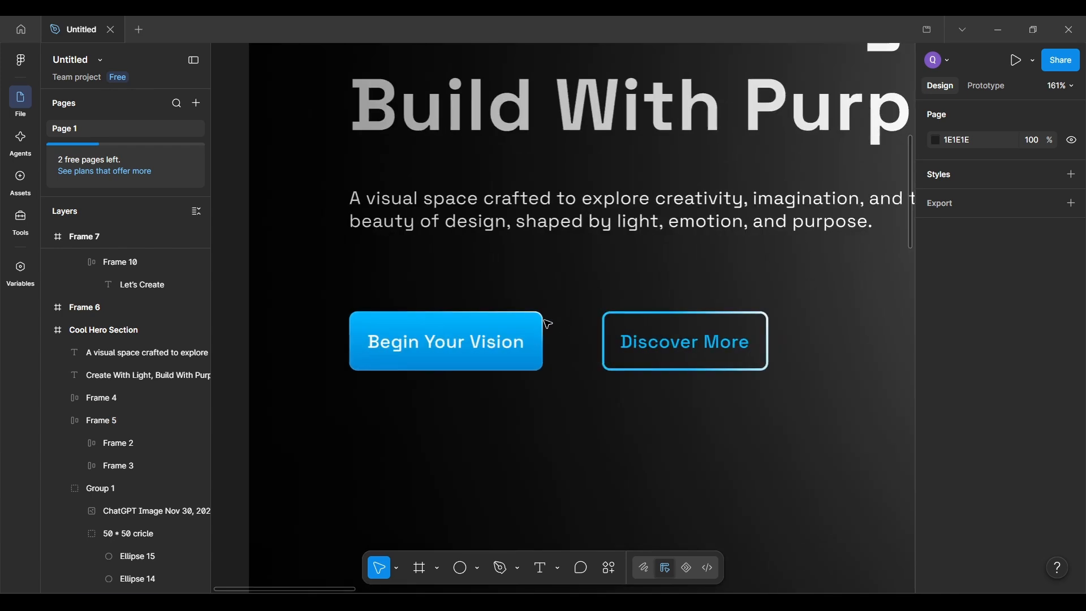
# Step: Inspect the stroke gradient and its stops on the reference's Begin Your Vision button, closing the colour settings when done
pyautogui.doubleClick(498, 349)
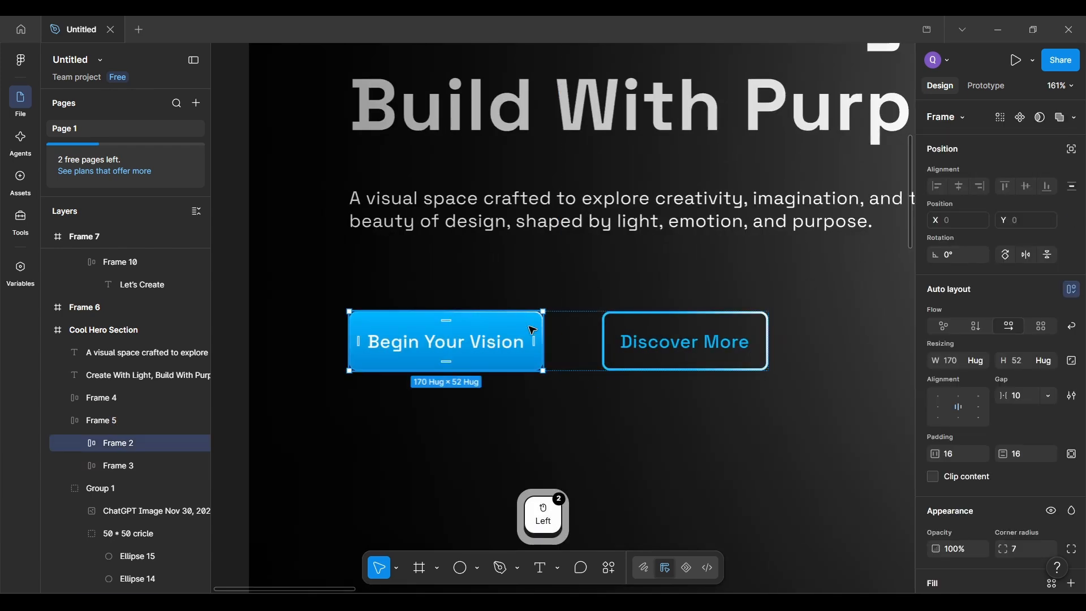
pyautogui.scroll(3, 494, 382)
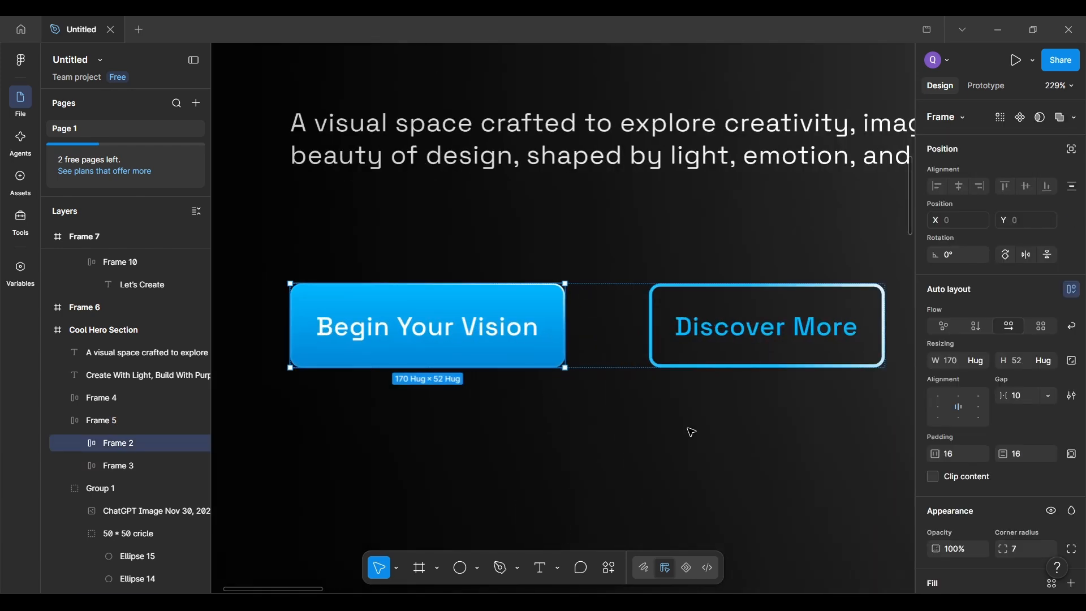
pyautogui.scroll(-3, 974, 489)
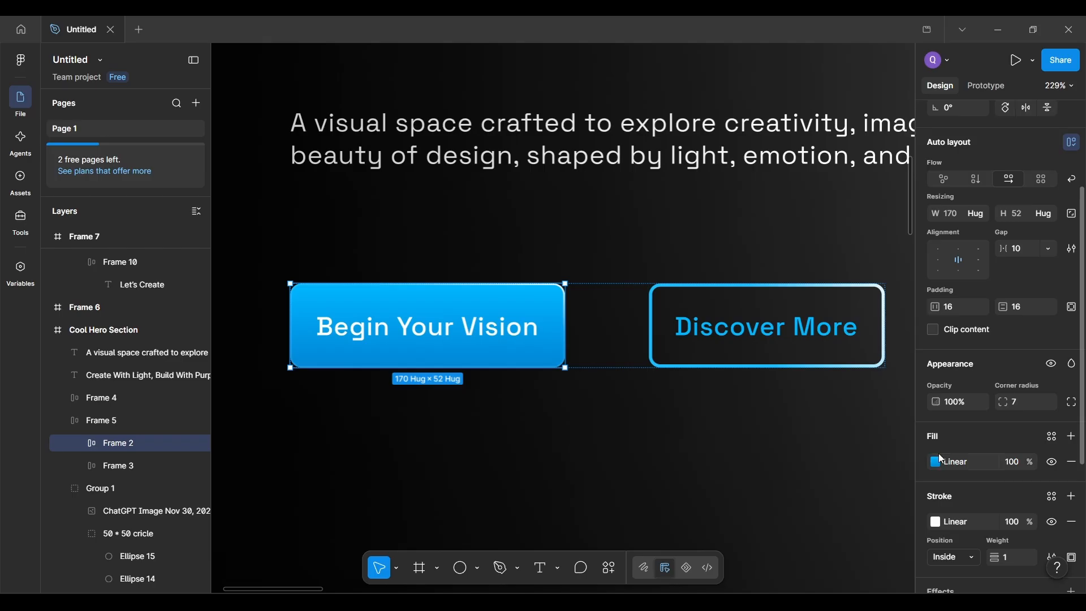
pyautogui.scroll(-2, 964, 494)
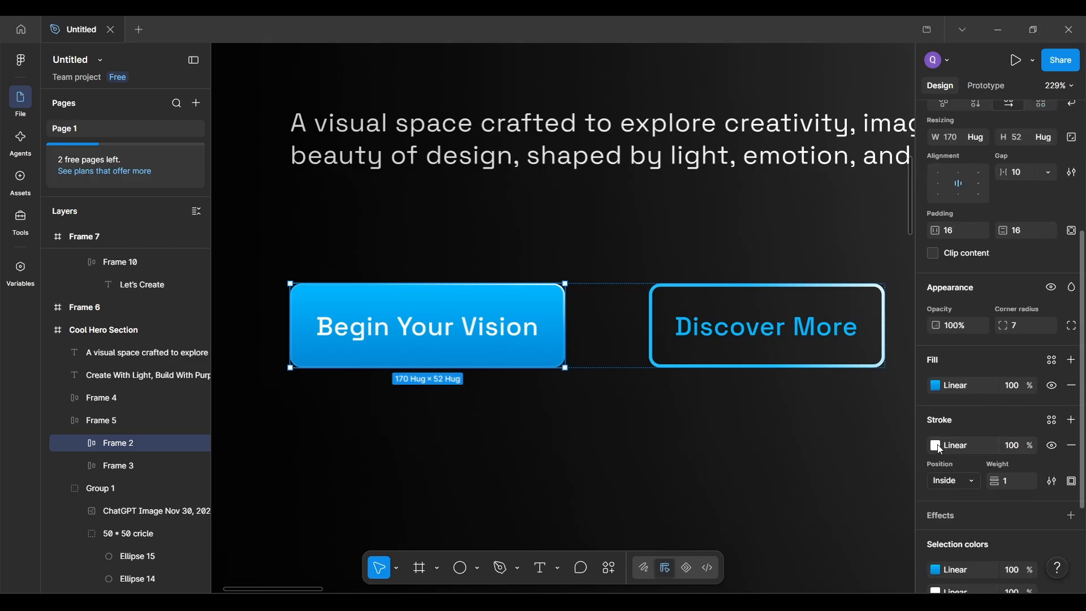
pyautogui.hotkey('ctrl', 'alt', 'F4')
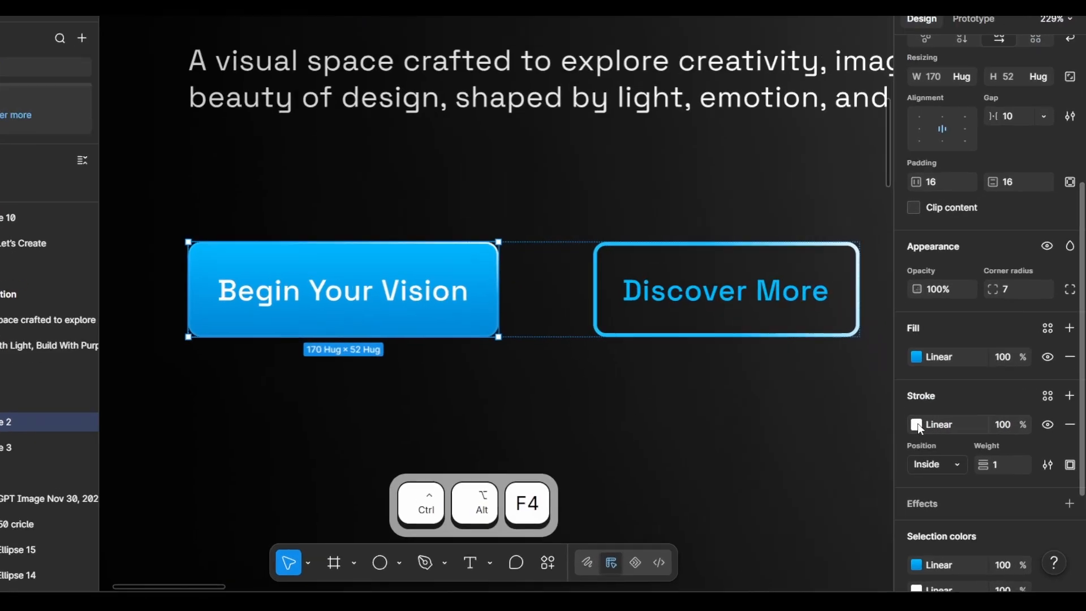
pyautogui.click(936, 446)
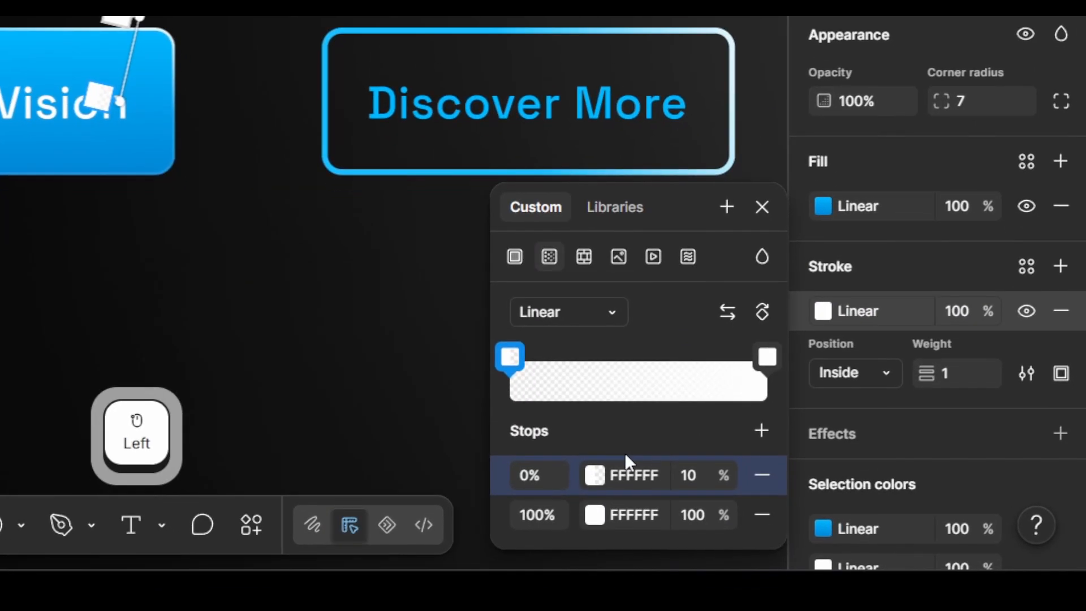
pyautogui.click(641, 516)
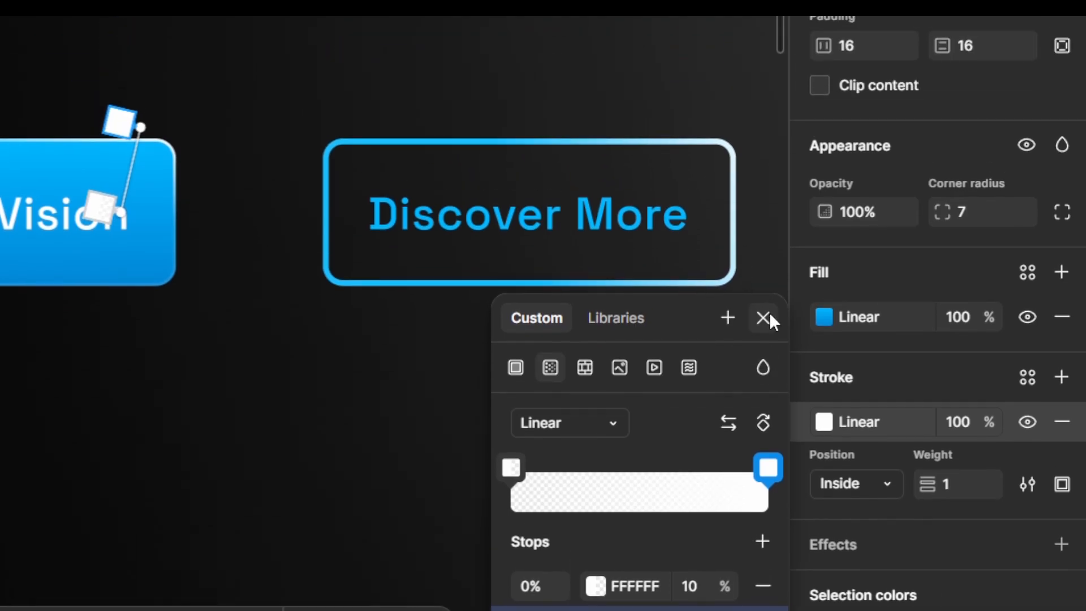
pyautogui.click(763, 206)
# Step: Add a stroke to Frame 7's Begin Your Vision button and change it to a linear gradient
pyautogui.scroll(-5, 394, 375)
pyautogui.scroll(-5, 395, 375)
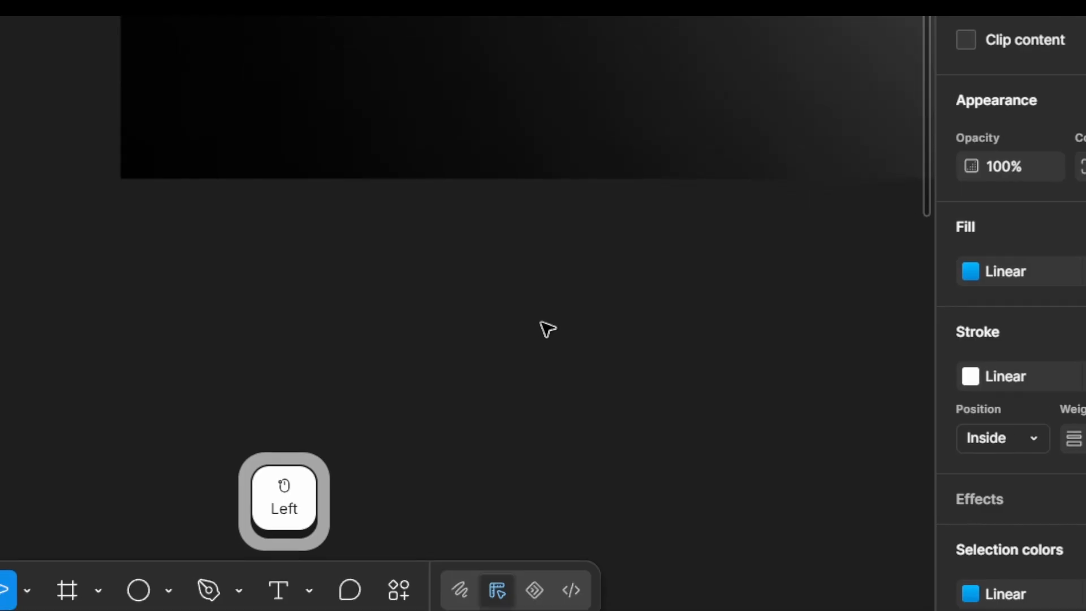
pyautogui.hotkey('ctrl', 'alt', 'F4')
pyautogui.scroll(-5, 542, 322)
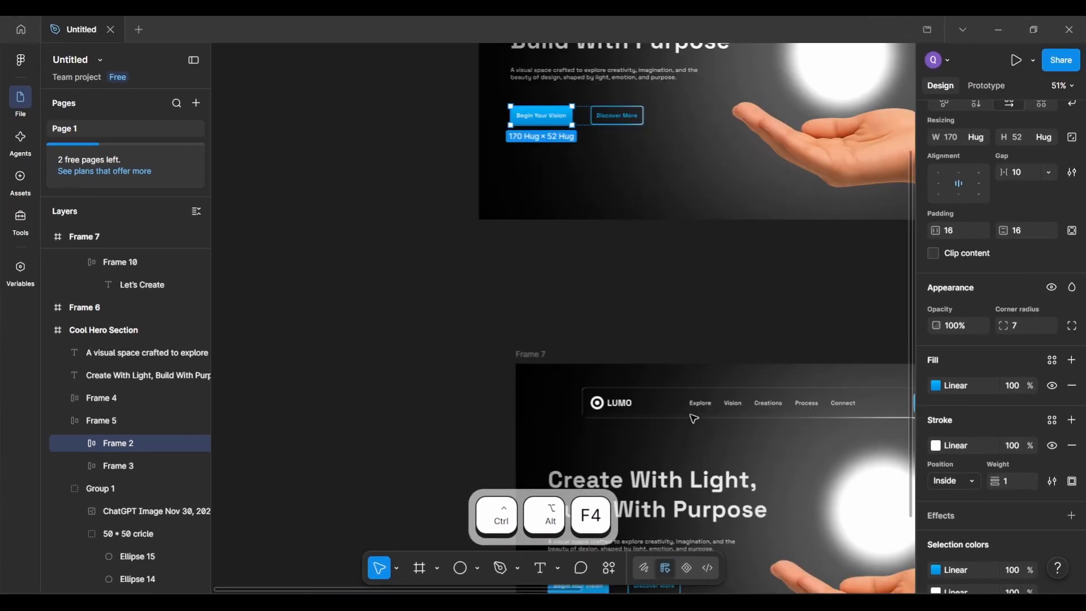
pyautogui.scroll(3, 542, 322)
pyautogui.scroll(-6, 694, 418)
pyautogui.doubleClick(494, 299)
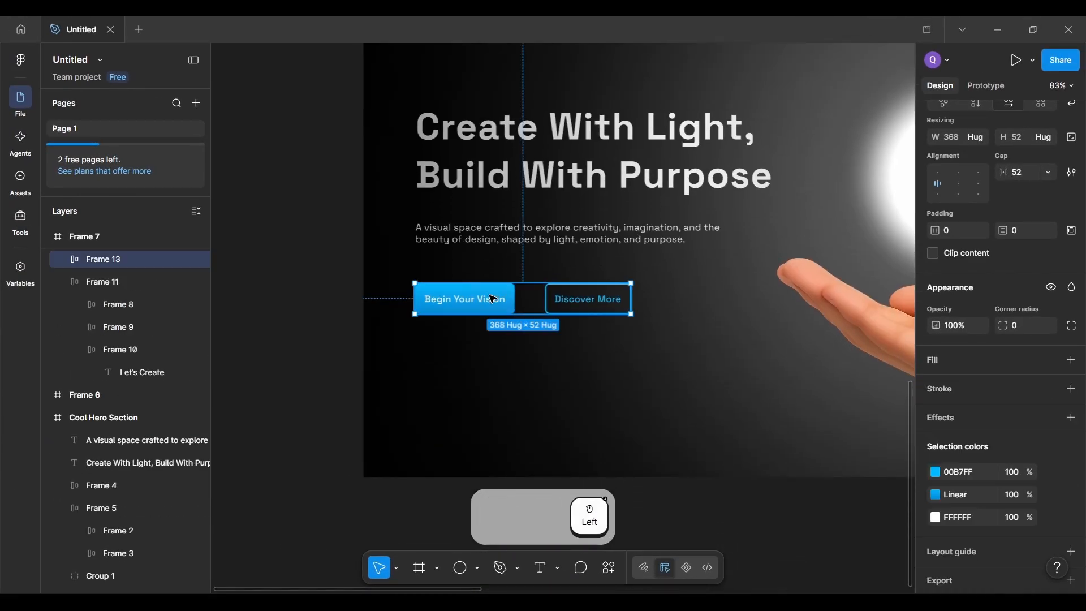
pyautogui.scroll(5, 494, 298)
pyautogui.scroll(2, 492, 298)
pyautogui.hscroll(-2, 492, 298)
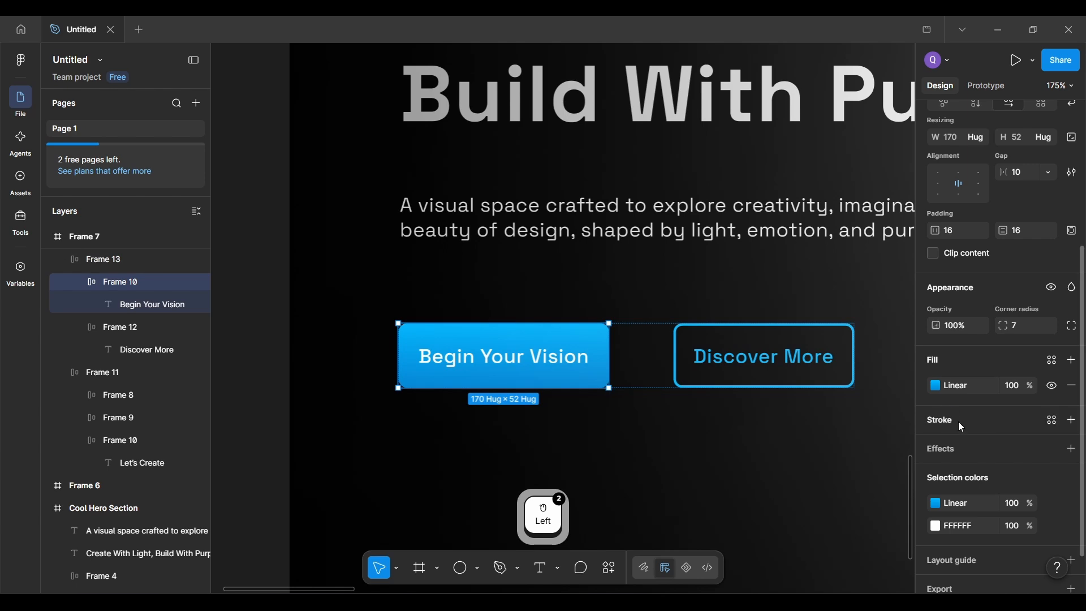
pyautogui.scroll(-1, 959, 422)
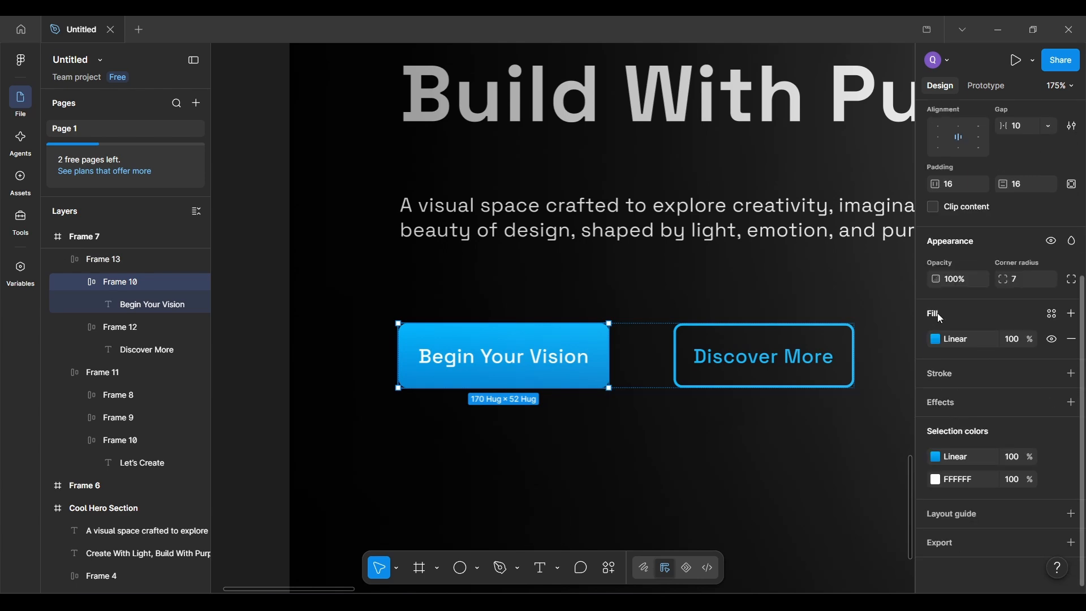
pyautogui.hotkey('ctrl', 'alt', 'F4')
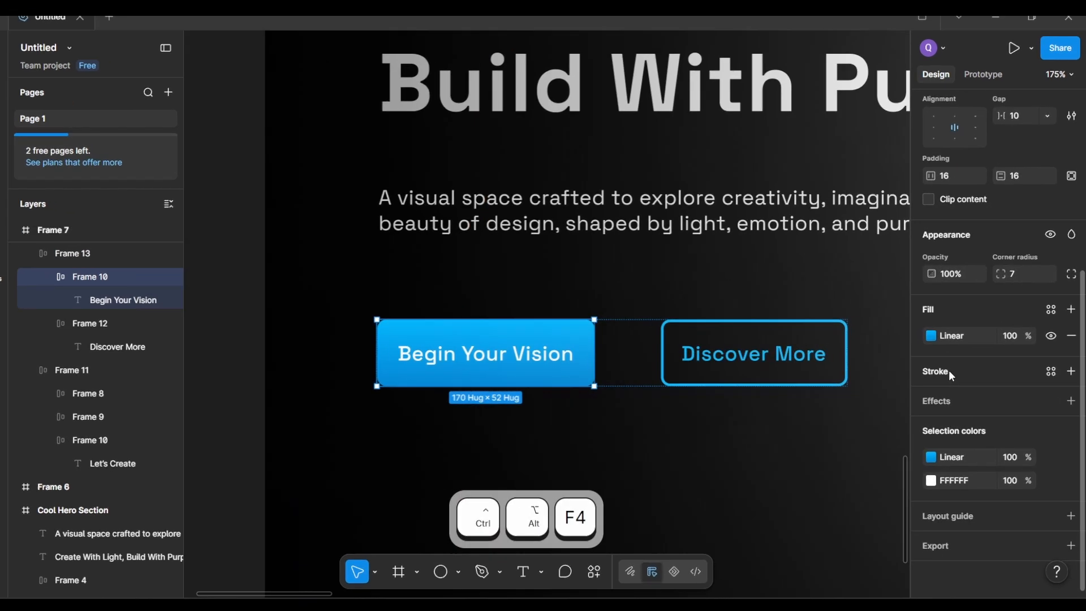
pyautogui.click(957, 378)
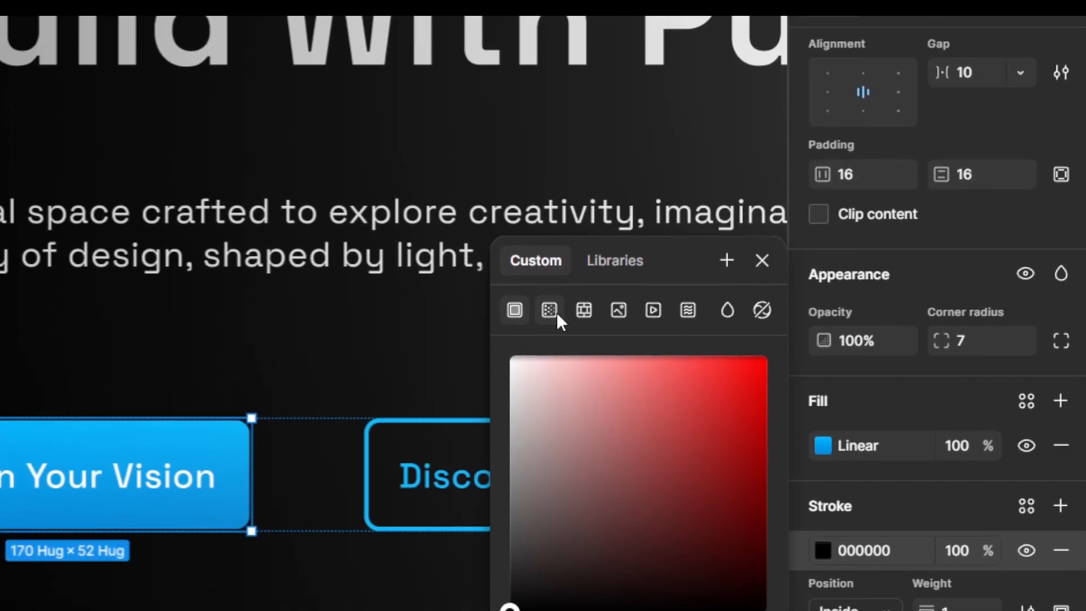
pyautogui.click(549, 81)
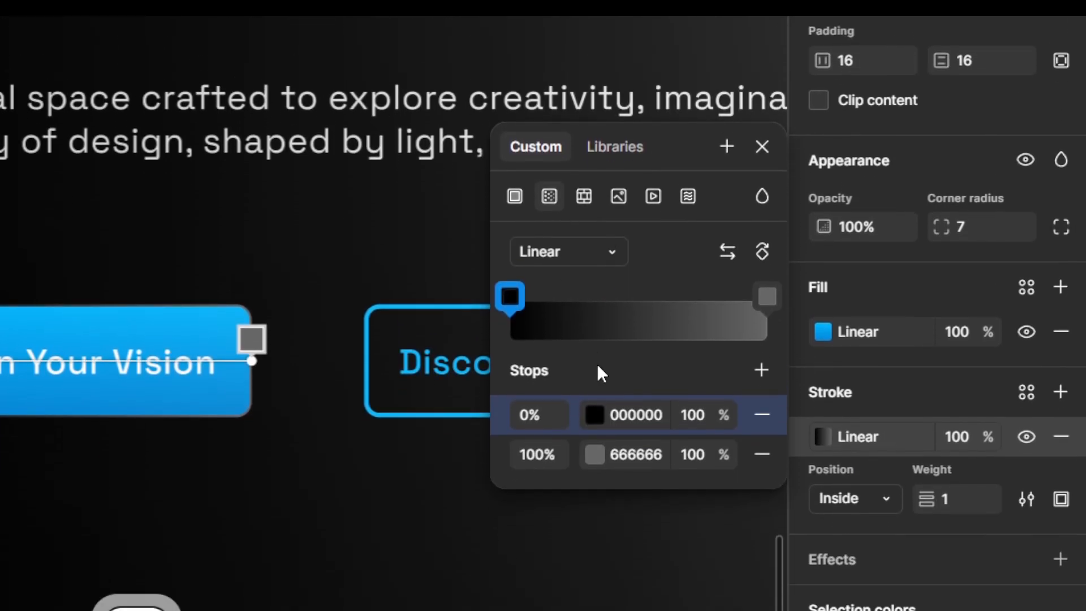
# Step: Set both stops of the button's stroke gradient to FFFFFF, with the 0% stop at 10% opacity
pyautogui.click(671, 503)
pyautogui.click(665, 500)
pyautogui.write('FFFFFF')
pyautogui.press('Return')
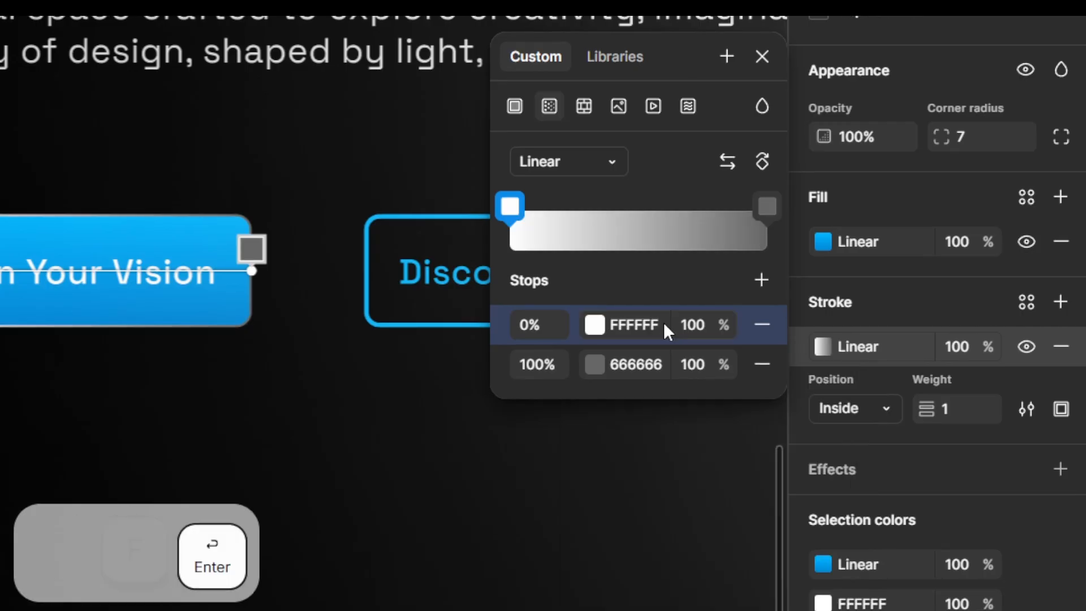
pyautogui.doubleClick(664, 342)
pyautogui.write('FFFFFF')
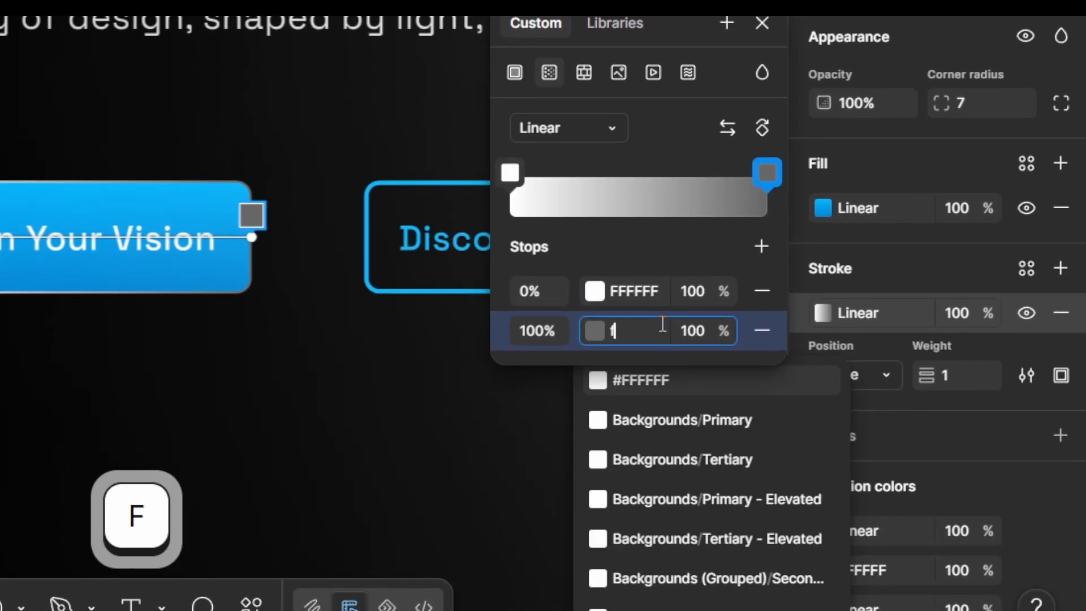
pyautogui.press('Return')
pyautogui.doubleClick(708, 306)
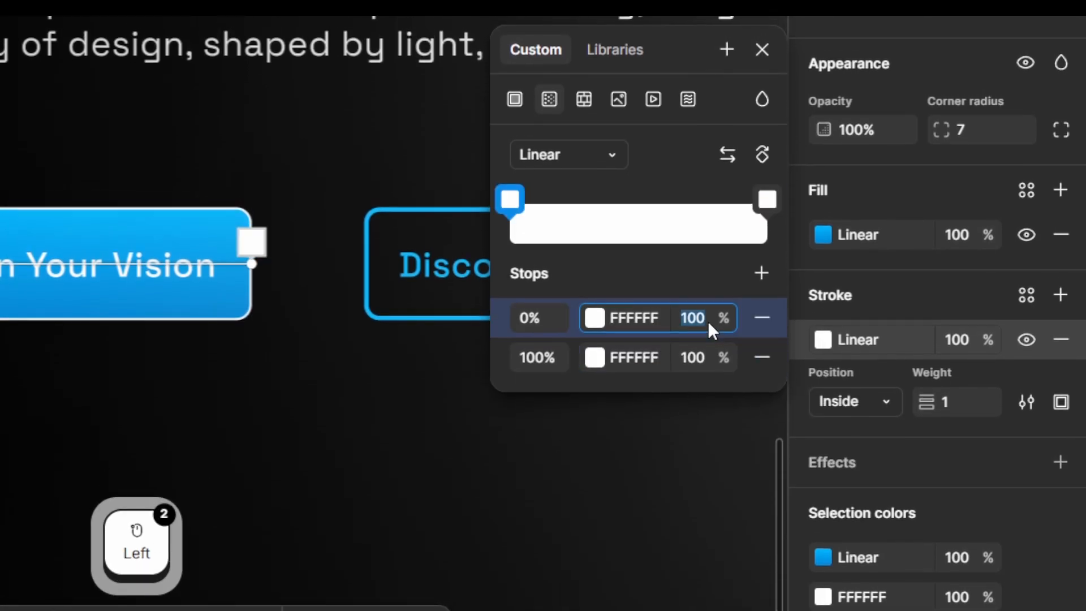
pyautogui.write('10')
pyautogui.press('Return')
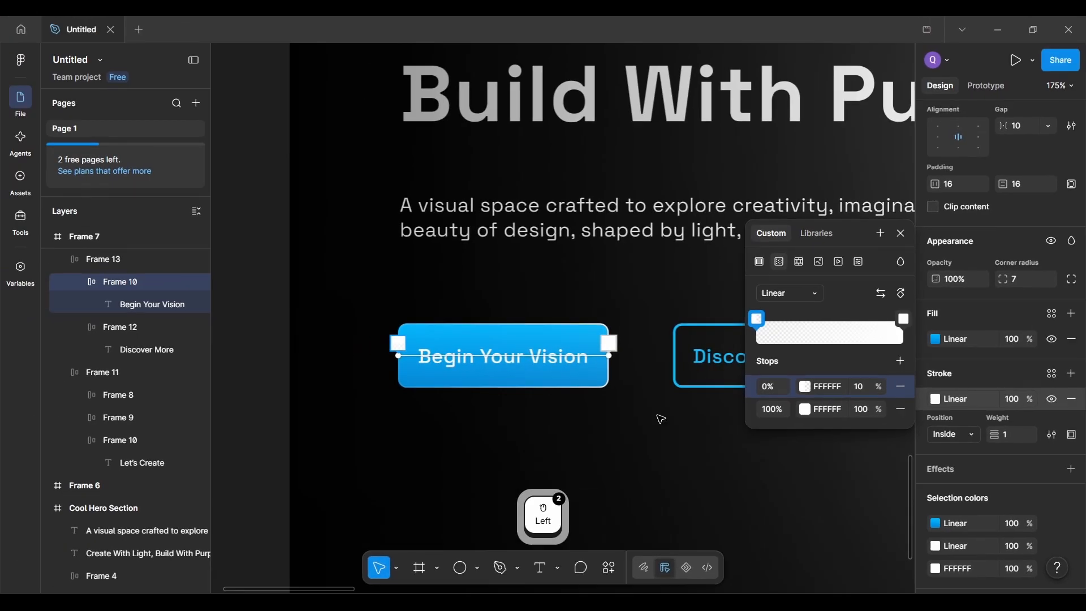
# Step: Move the stroke gradient's 0% end onto the word Vision and its 100% end to the button's upper-right corner
pyautogui.scroll(3, 662, 418)
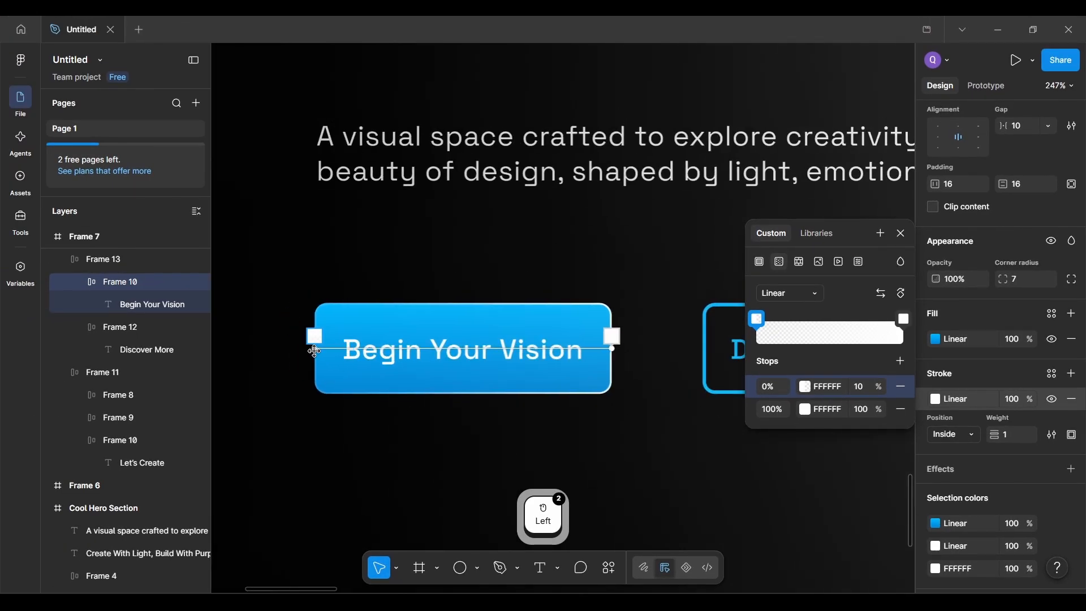
pyautogui.moveTo(315, 351); pyautogui.dragTo(412, 356)
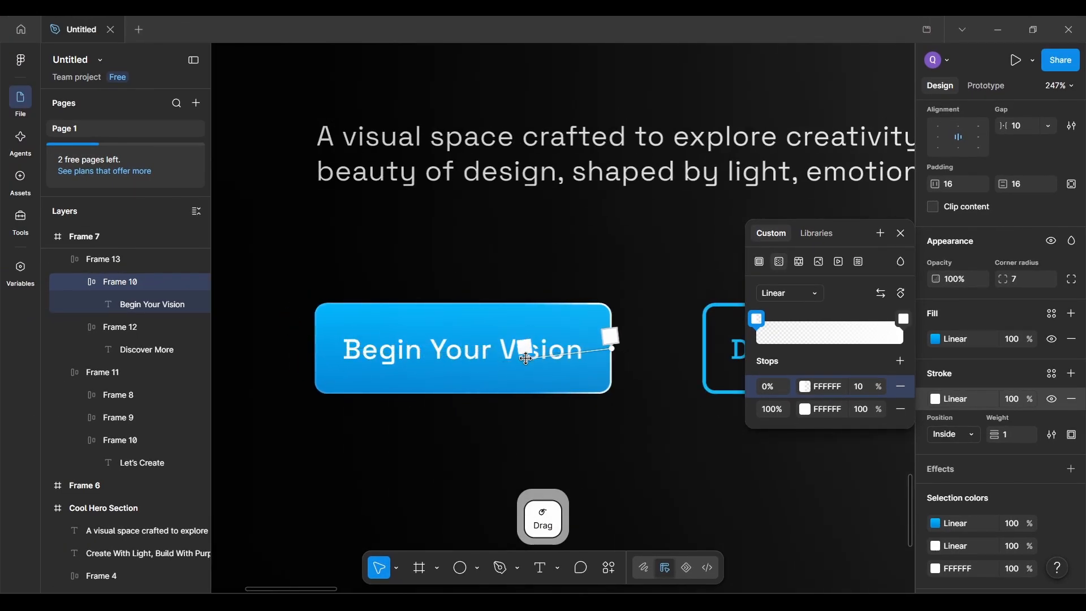
pyautogui.scroll(1, 528, 357)
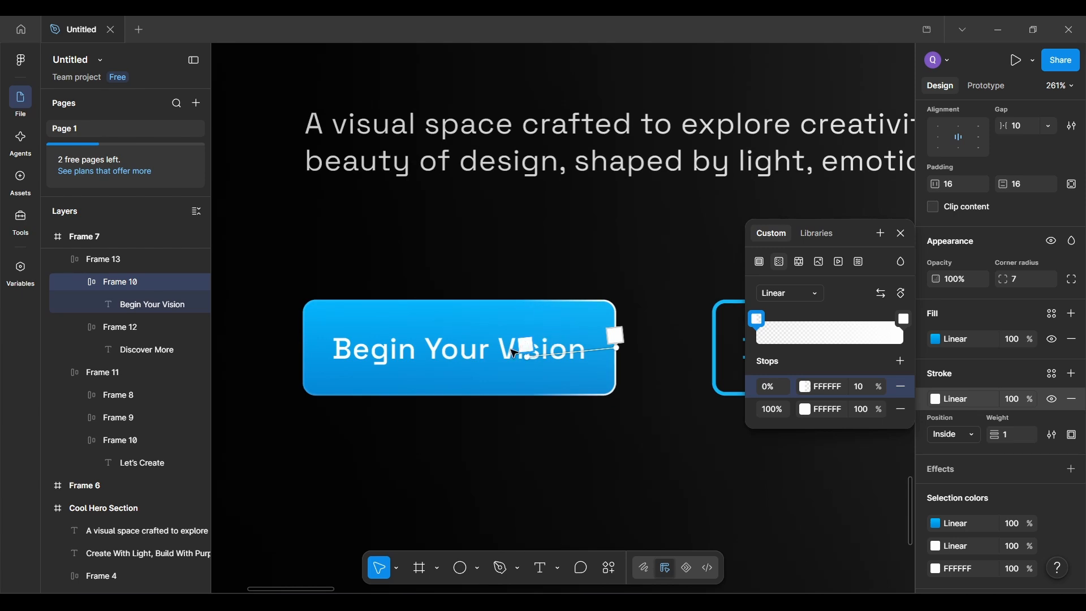
pyautogui.scroll(3, 514, 354)
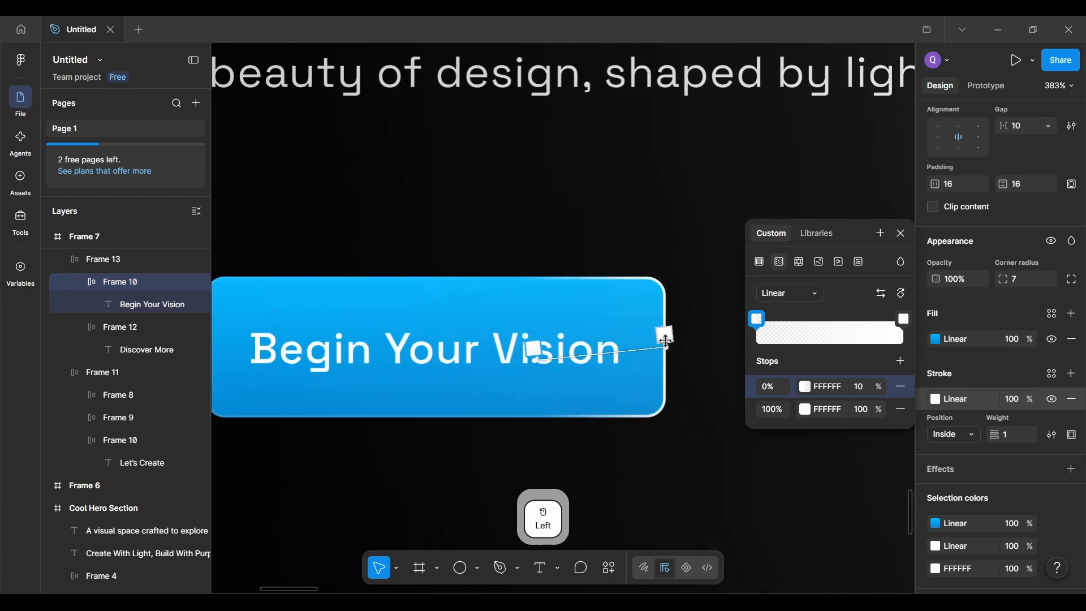
pyautogui.moveTo(666, 340); pyautogui.dragTo(643, 277)
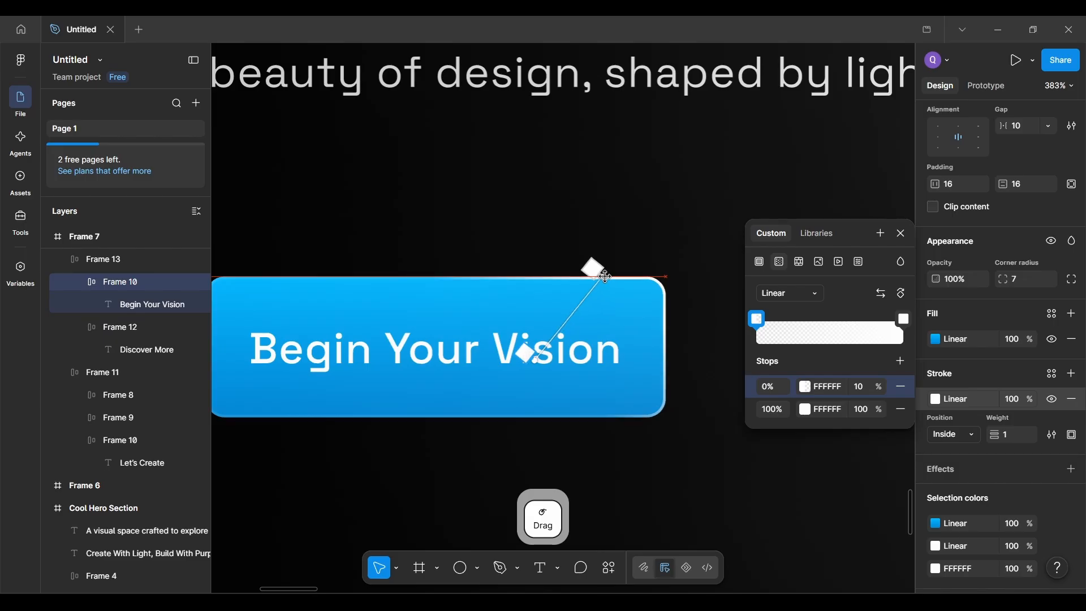
pyautogui.scroll(2, 604, 302)
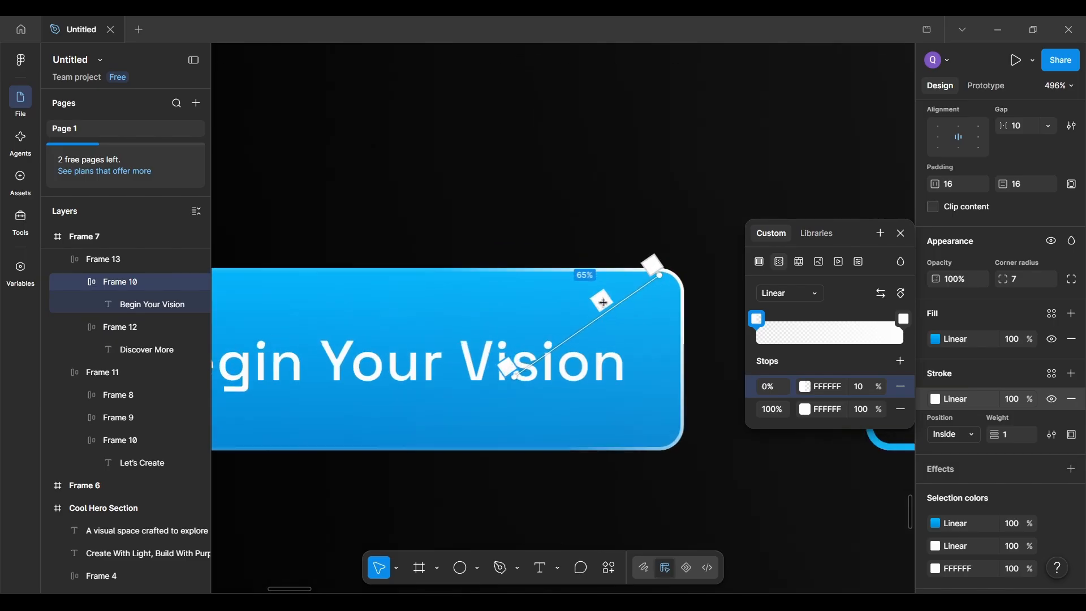
# Step: Shorten the Begin Your Vision button's stroke gradient by moving its 0% end closer to the upper-right corner, and deselect the button
pyautogui.moveTo(510, 369); pyautogui.dragTo(568, 371)
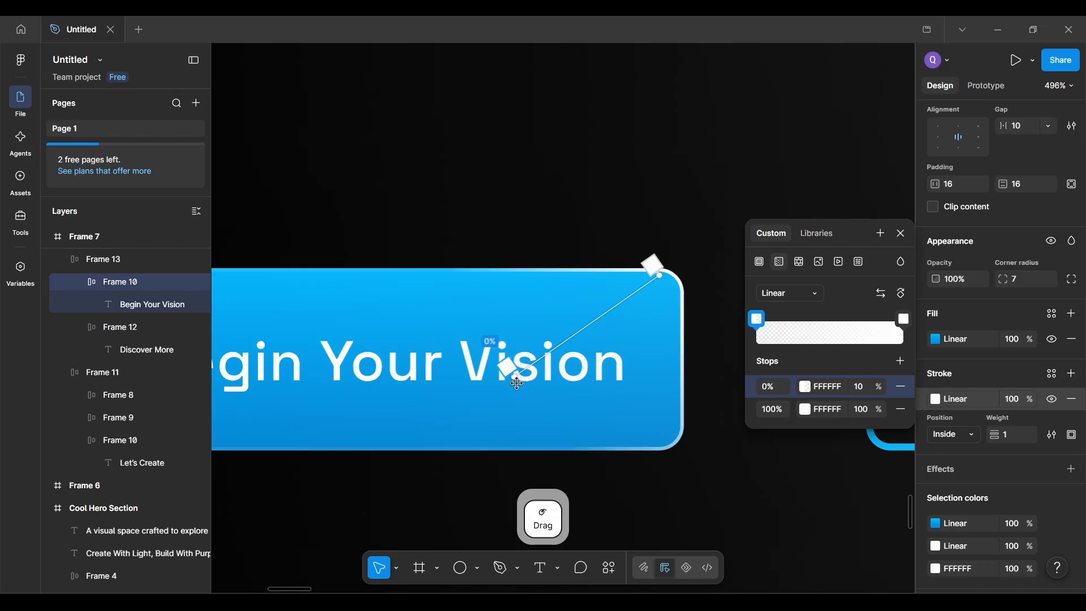
pyautogui.scroll(3, 514, 387)
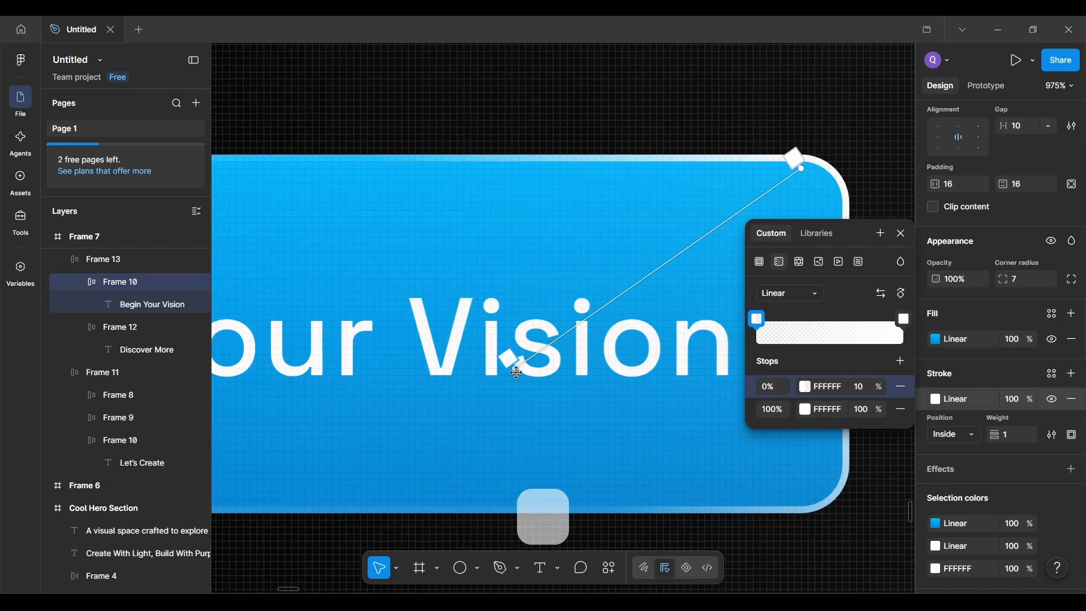
pyautogui.moveTo(516, 372); pyautogui.dragTo(610, 390)
pyautogui.scroll(-2, 610, 390)
pyautogui.hscroll(2, 610, 390)
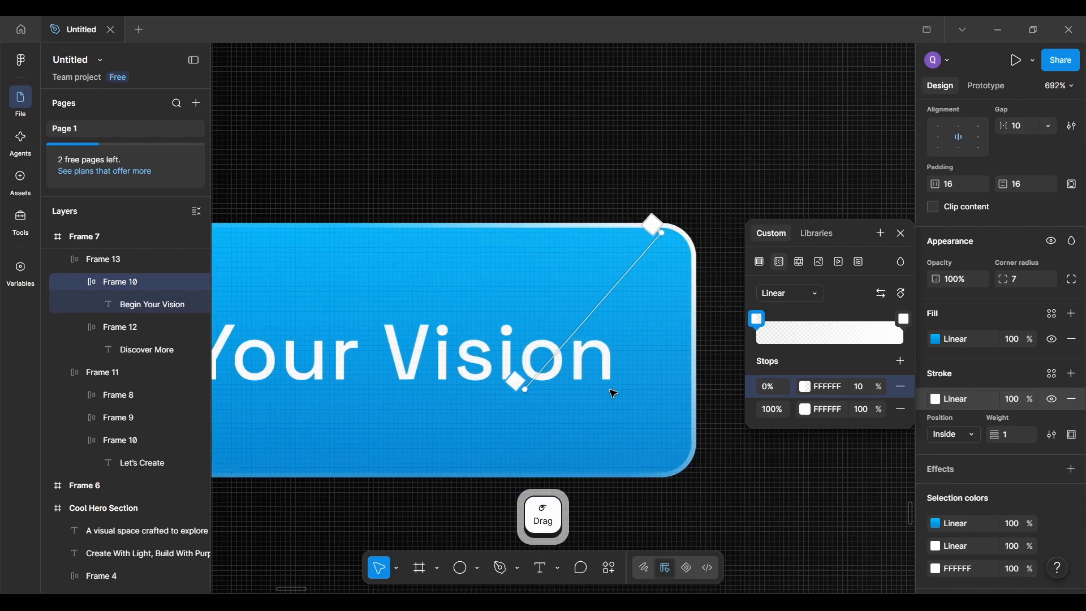
pyautogui.hscroll(1, 614, 393)
pyautogui.moveTo(509, 391); pyautogui.dragTo(561, 365)
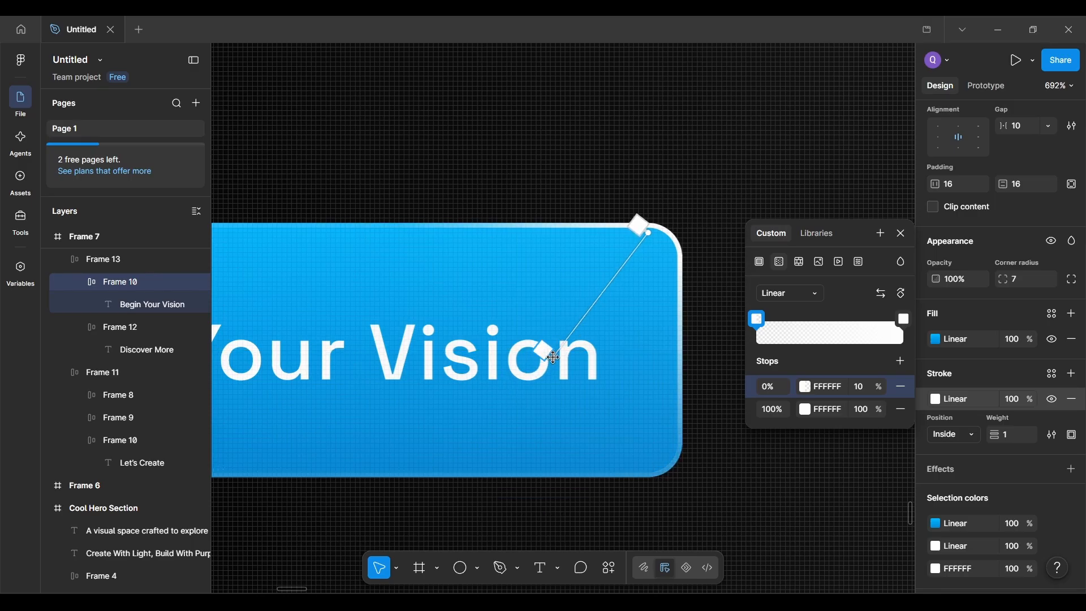
pyautogui.scroll(-3, 598, 385)
pyautogui.scroll(-2, 621, 406)
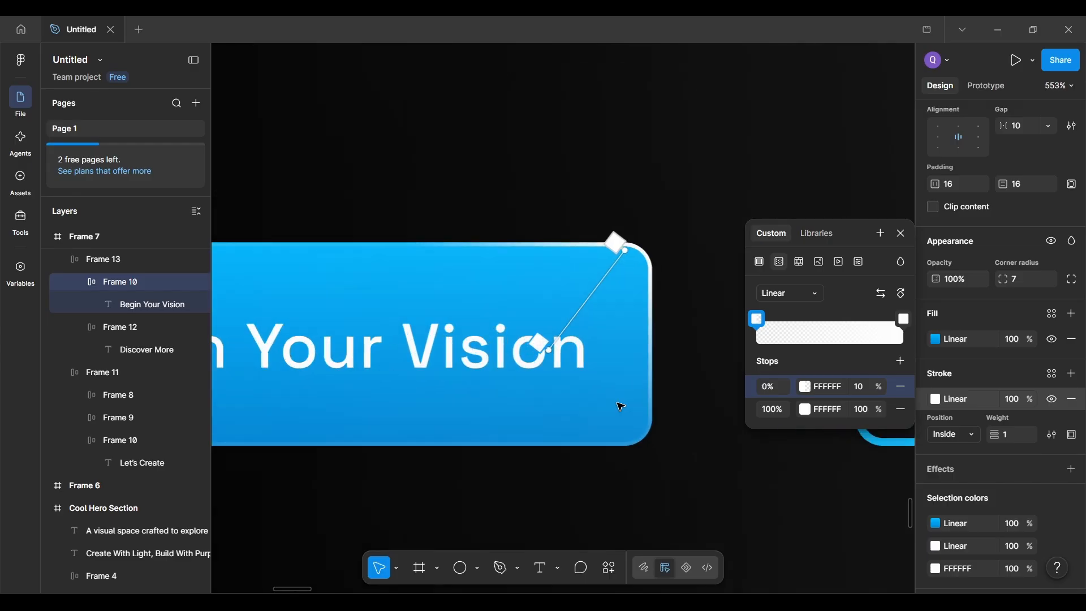
pyautogui.click(660, 453)
# Step: Check the border highlight on Frame 7's Begin Your Vision button up close and at overview scale
pyautogui.scroll(-2, 659, 453)
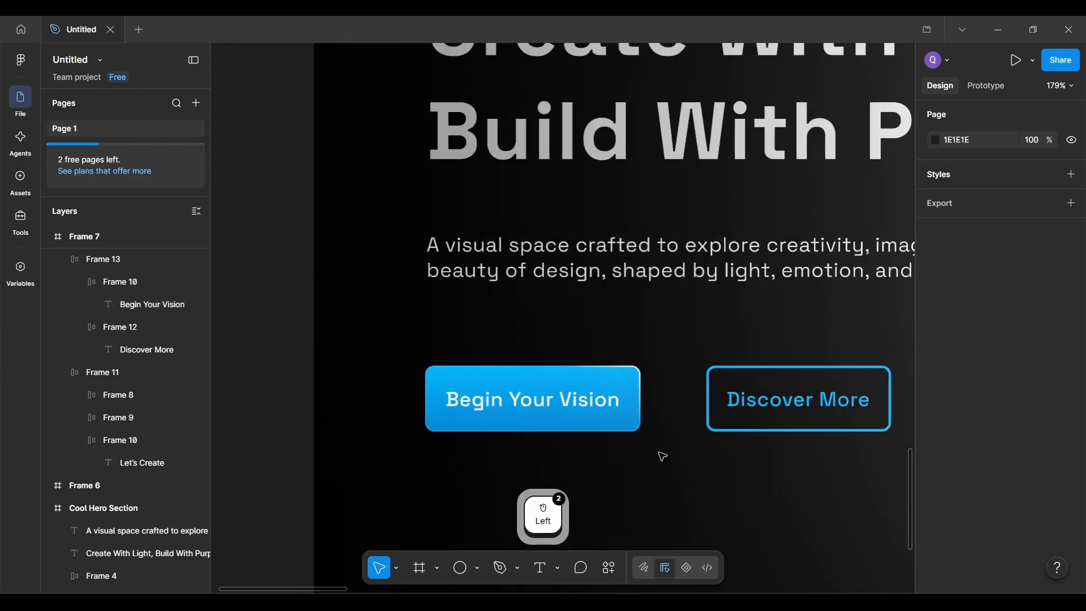
pyautogui.scroll(3, 660, 454)
pyautogui.scroll(-1, 659, 453)
pyautogui.hscroll(1, 660, 453)
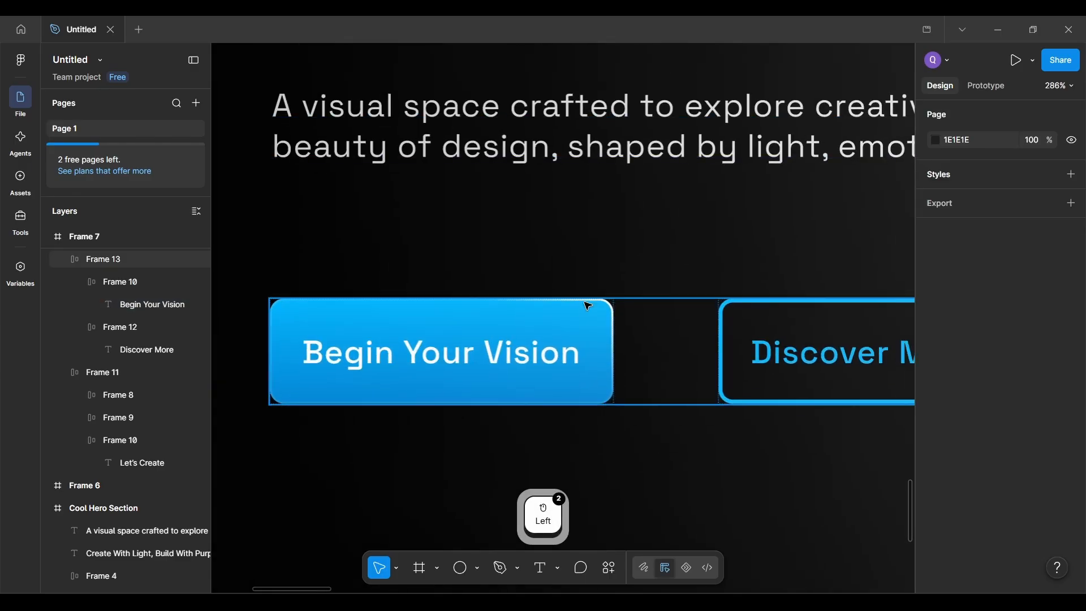
pyautogui.scroll(-3, 588, 307)
pyautogui.scroll(-3, 628, 455)
pyautogui.scroll(1, 626, 453)
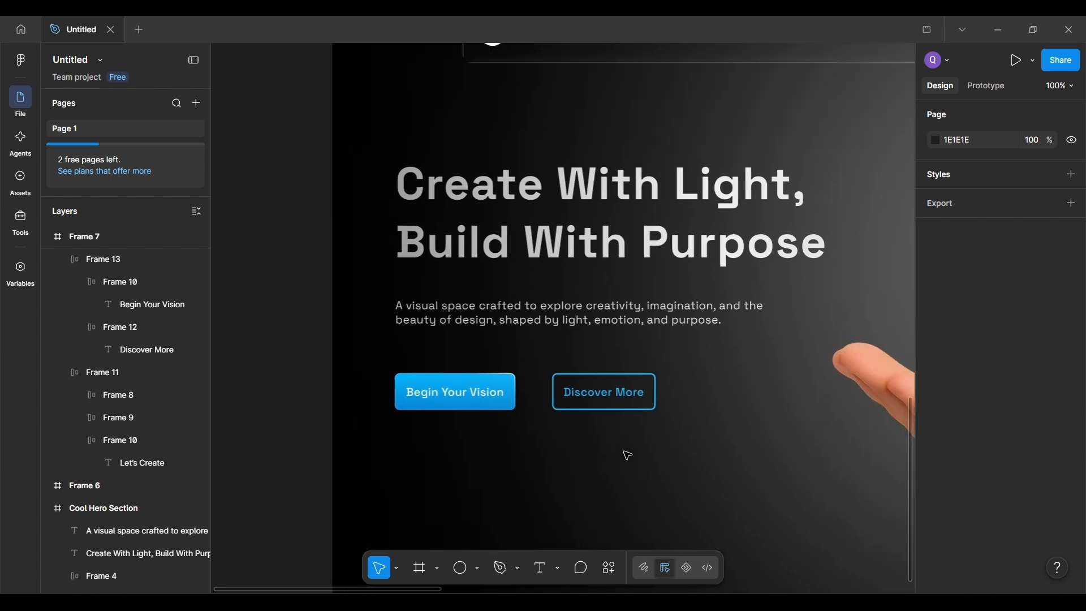
pyautogui.scroll(-1, 586, 446)
pyautogui.scroll(-1, 587, 445)
pyautogui.scroll(2, 575, 453)
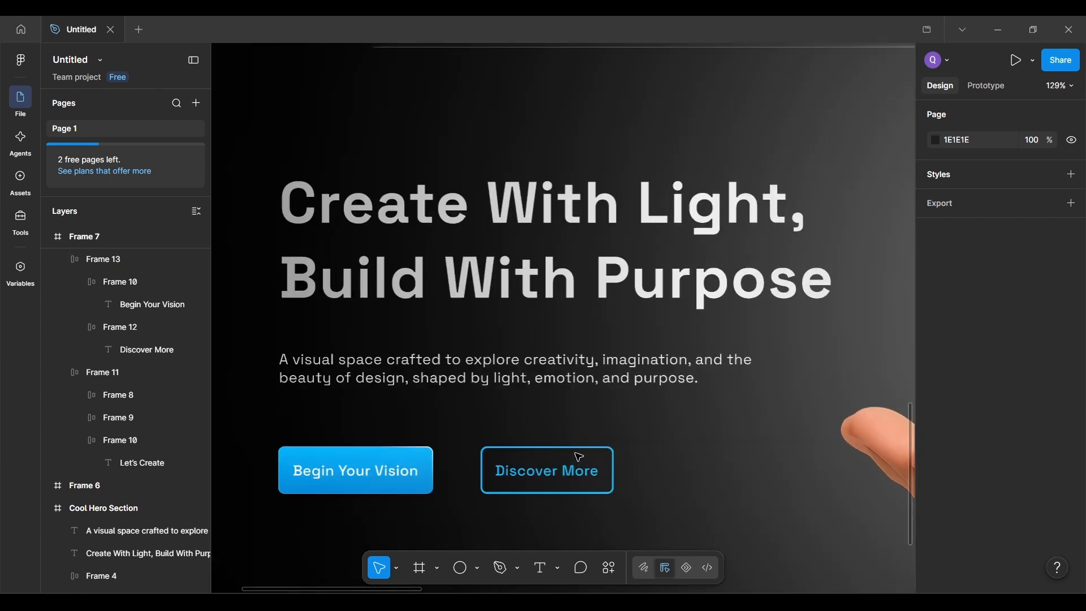
pyautogui.scroll(-2, 577, 450)
# Step: Compare the border of Frame 7's Discover More button with the one in the reference hero section
pyautogui.doubleClick(532, 474)
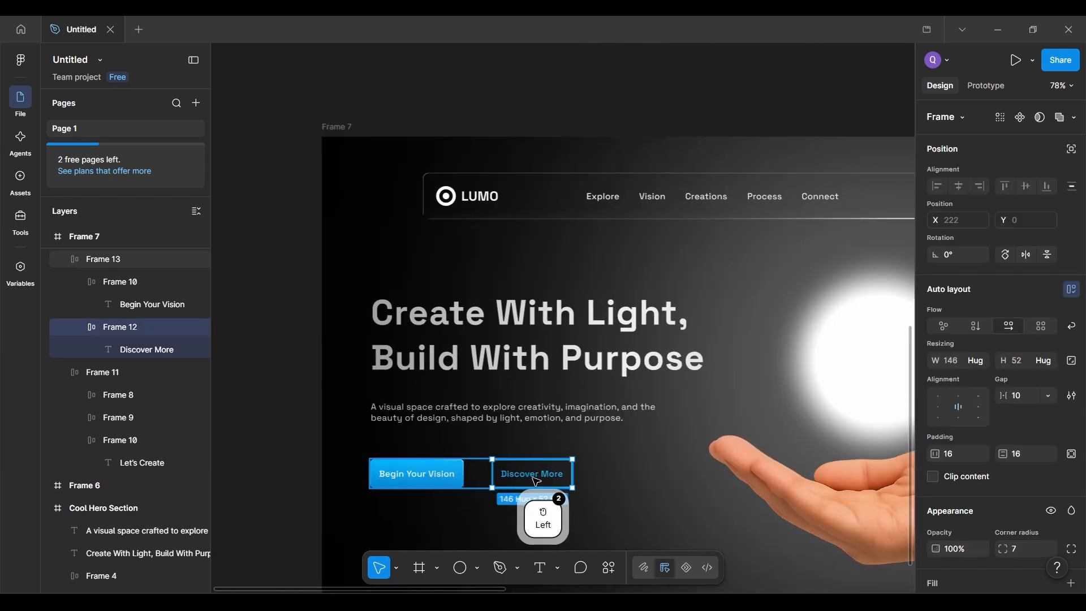
pyautogui.scroll(2, 536, 482)
pyautogui.scroll(-3, 533, 419)
pyautogui.scroll(2, 530, 352)
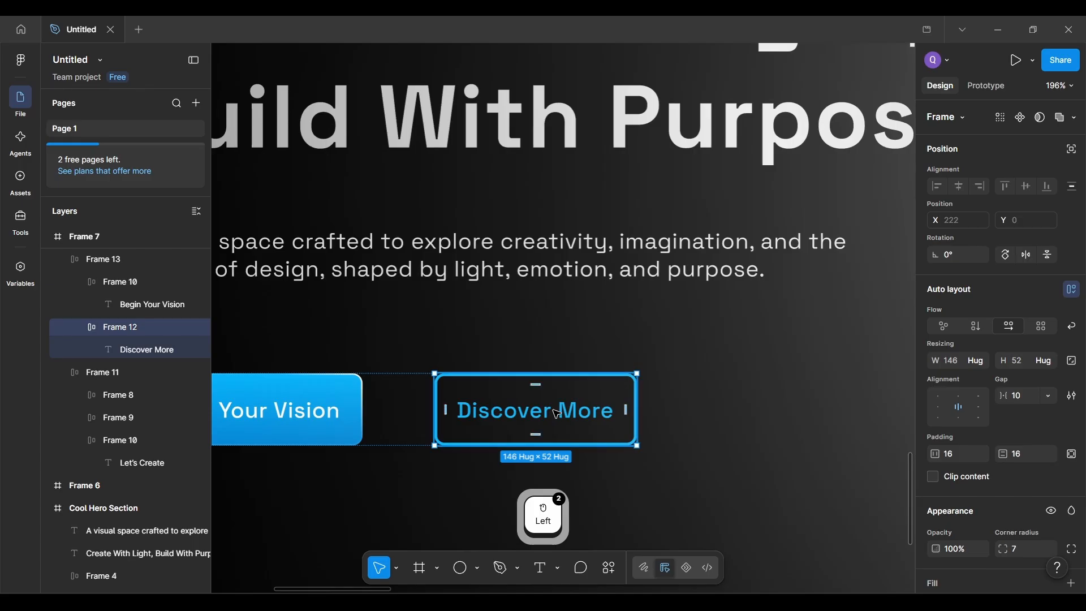
pyautogui.scroll(-3, 553, 413)
pyautogui.scroll(-5, 553, 413)
pyautogui.scroll(2, 553, 412)
pyautogui.scroll(3, 518, 315)
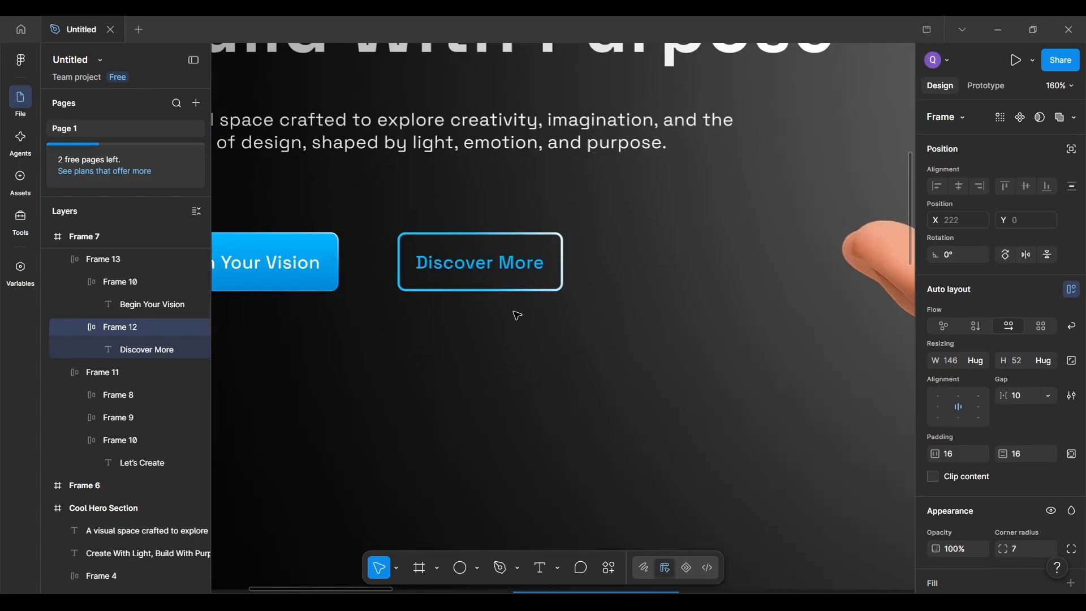
# Step: Inspect the strokes on the reference's Discover More button and the linear stroke's gradient settings, closing the colour settings when done
pyautogui.click(505, 264)
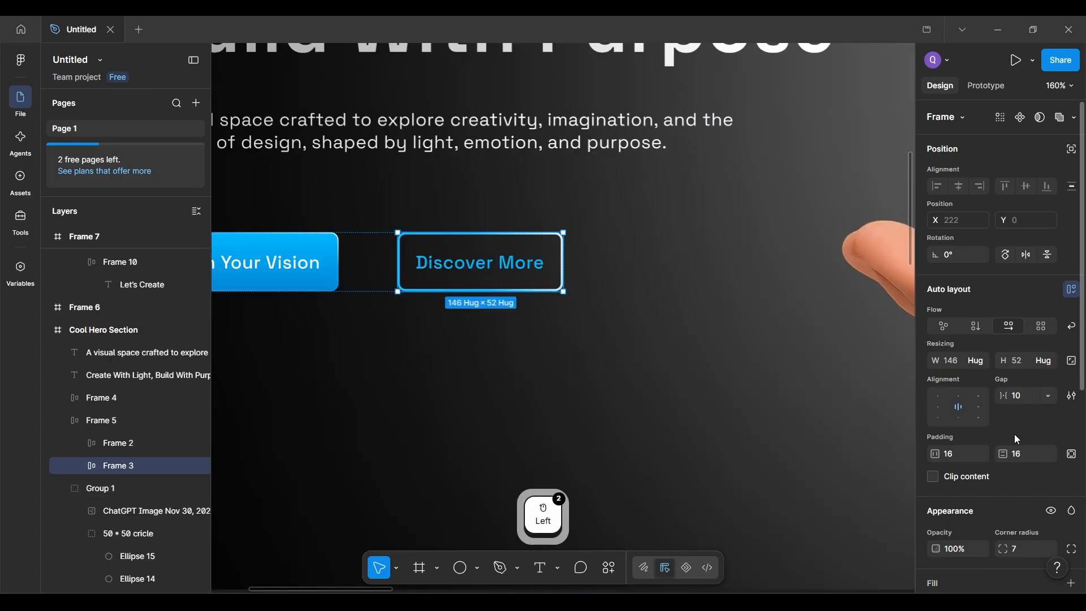
pyautogui.scroll(-3, 1017, 439)
pyautogui.scroll(-1, 940, 413)
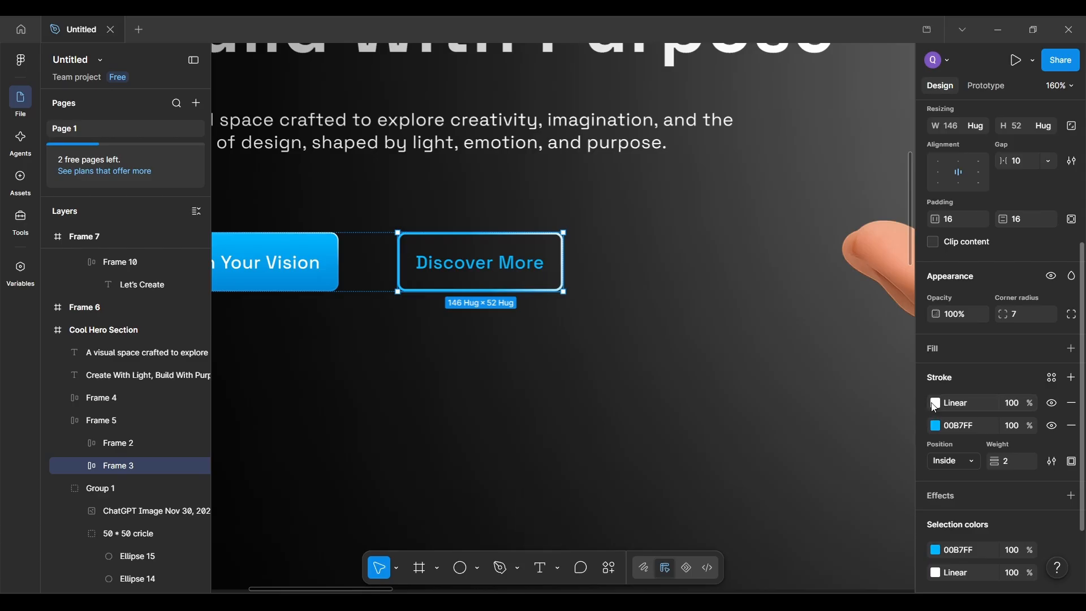
pyautogui.hotkey('ctrl', 'alt', 'F4')
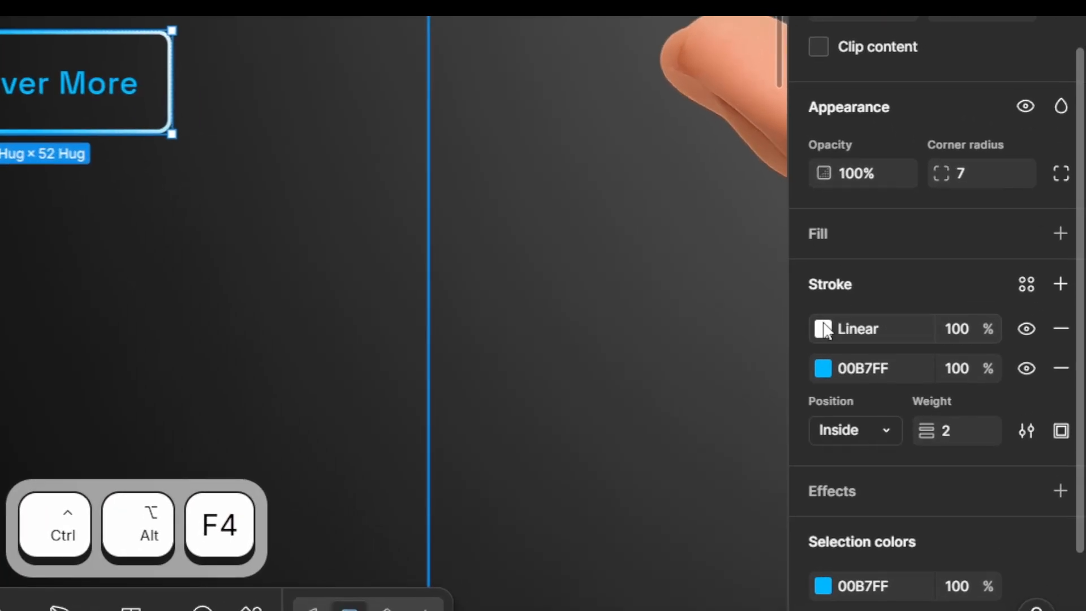
pyautogui.click(935, 403)
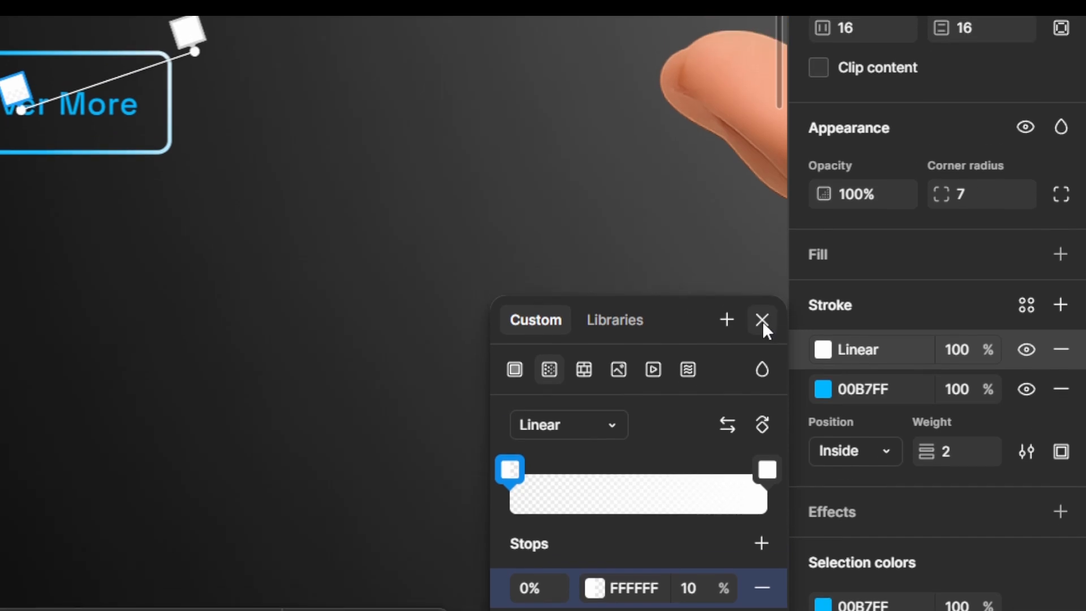
pyautogui.click(762, 321)
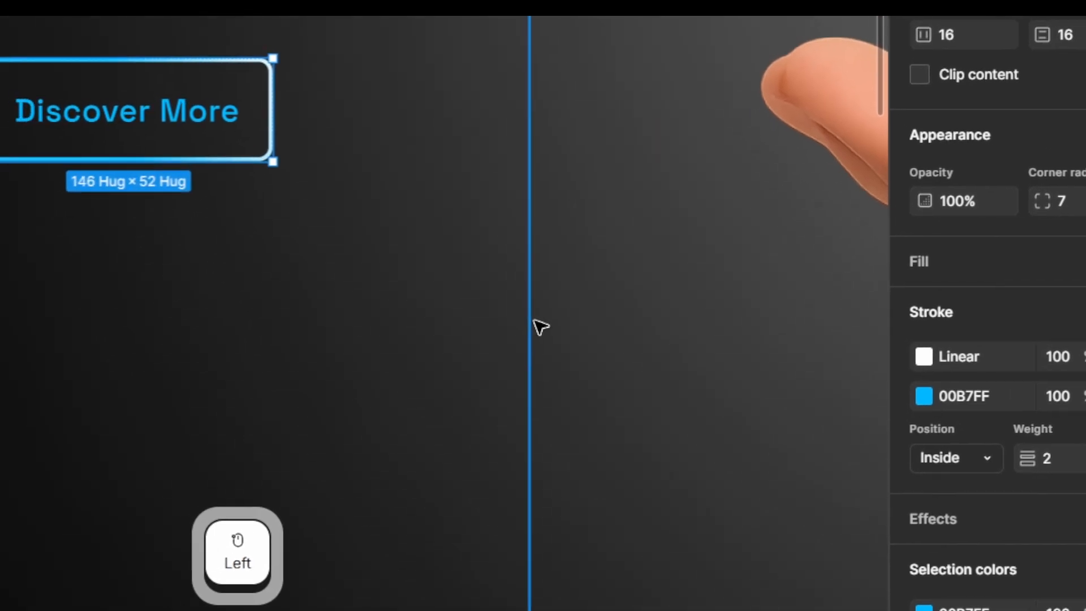
pyautogui.hotkey('ctrl', 'alt', 'F4')
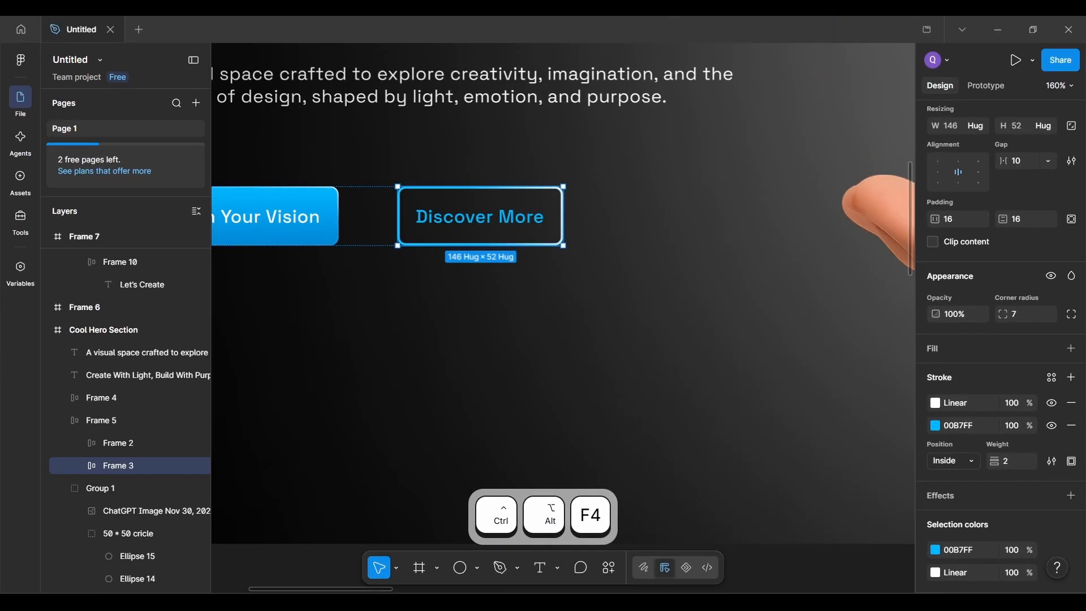
# Step: Add a second stroke to Frame 7's Discover More button and change it to a linear gradient
pyautogui.scroll(-5, 584, 327)
pyautogui.scroll(4, 584, 326)
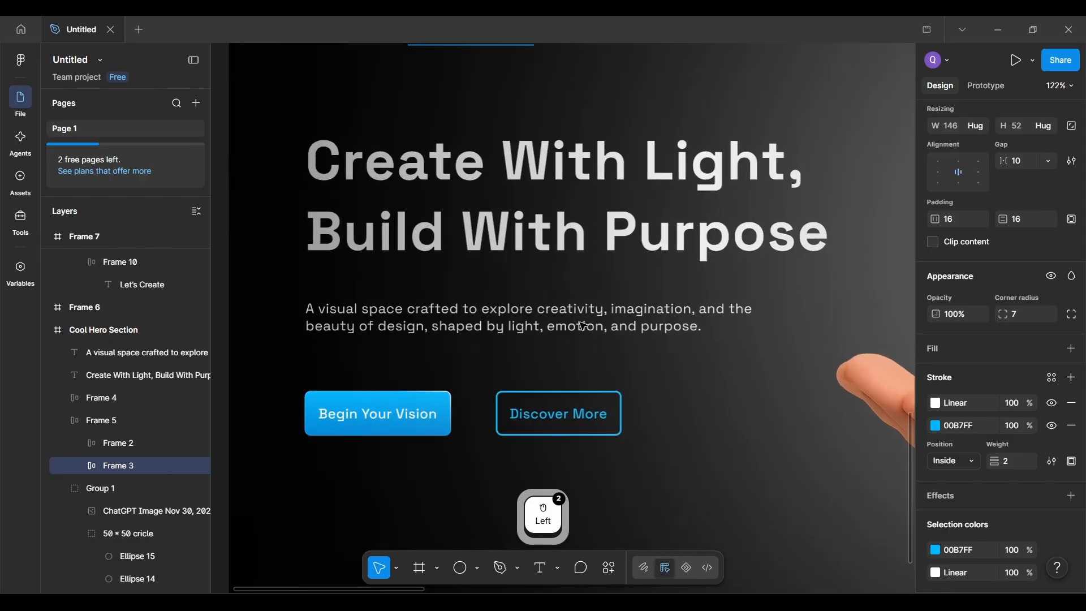
pyautogui.doubleClick(584, 406)
pyautogui.scroll(3, 584, 406)
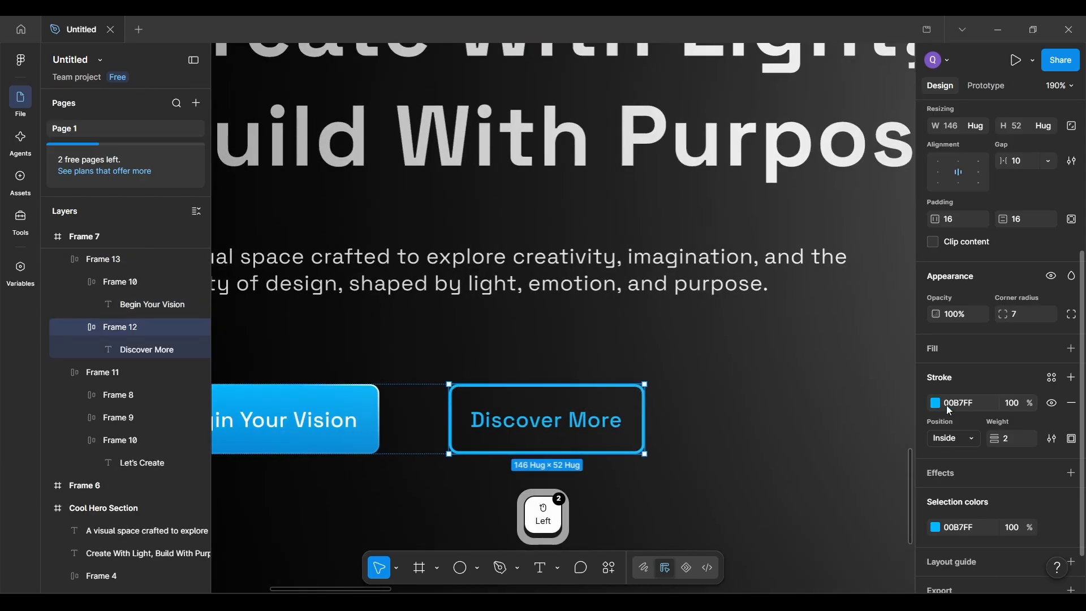
pyautogui.hotkey('ctrl', 'alt', 'F4')
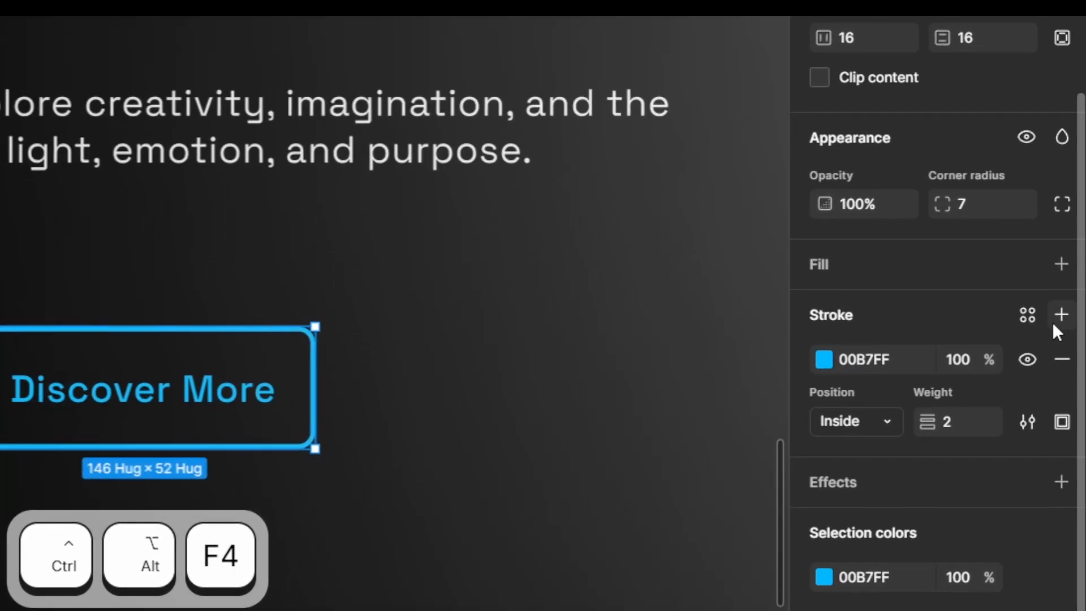
pyautogui.click(1069, 379)
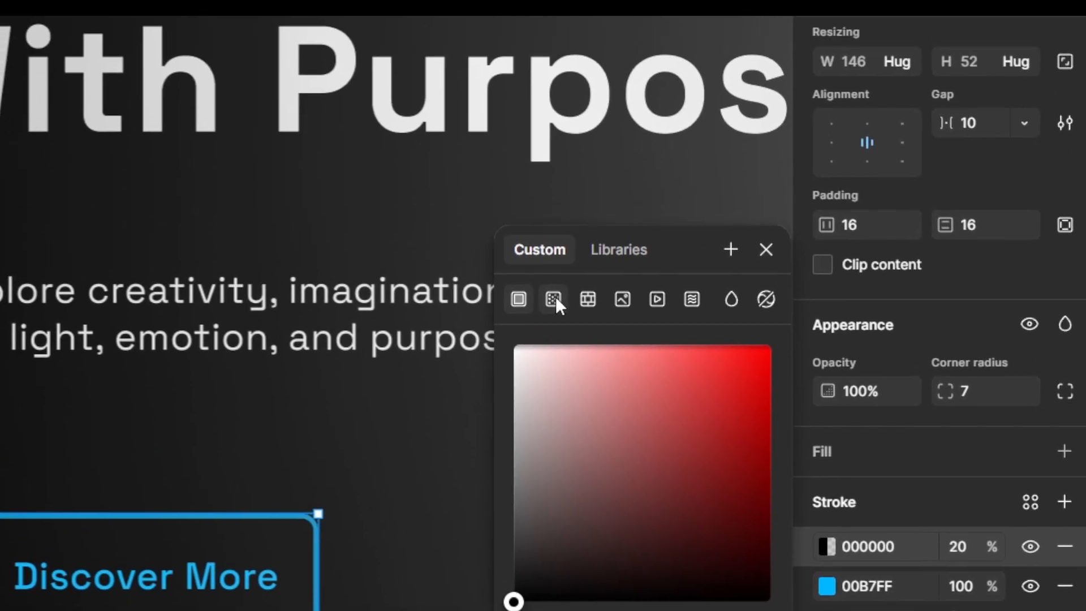
pyautogui.click(553, 299)
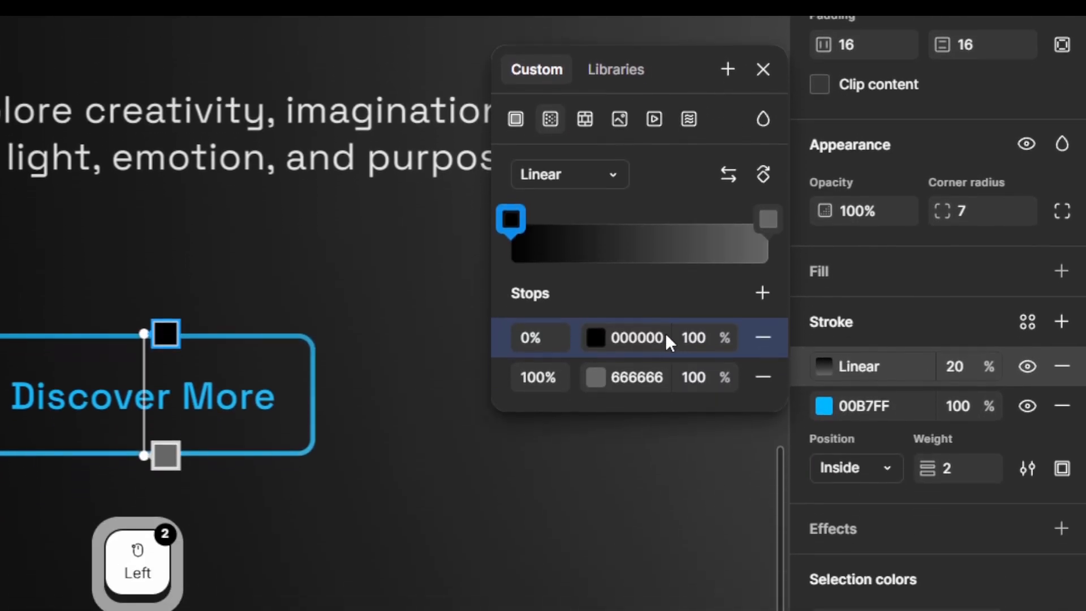
# Step: Set both stops of the Discover More button's stroke gradient to FFFFFF, with the 0% stop at 10% opacity
pyautogui.doubleClick(670, 516)
pyautogui.write('FFFFFF')
pyautogui.press('Return')
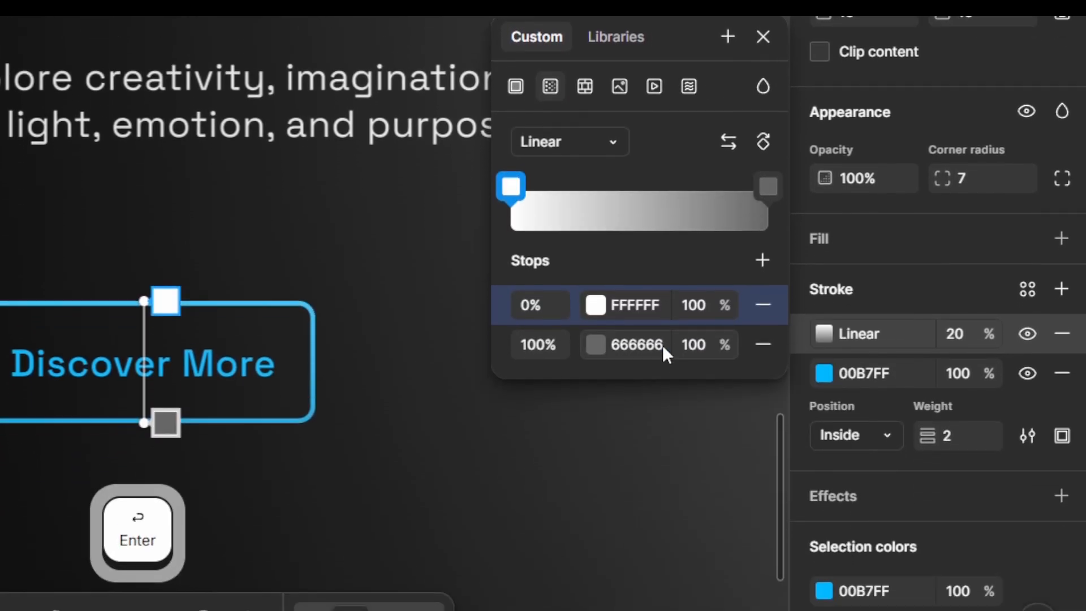
pyautogui.click(665, 371)
pyautogui.write('FFFFFF')
pyautogui.press('Return')
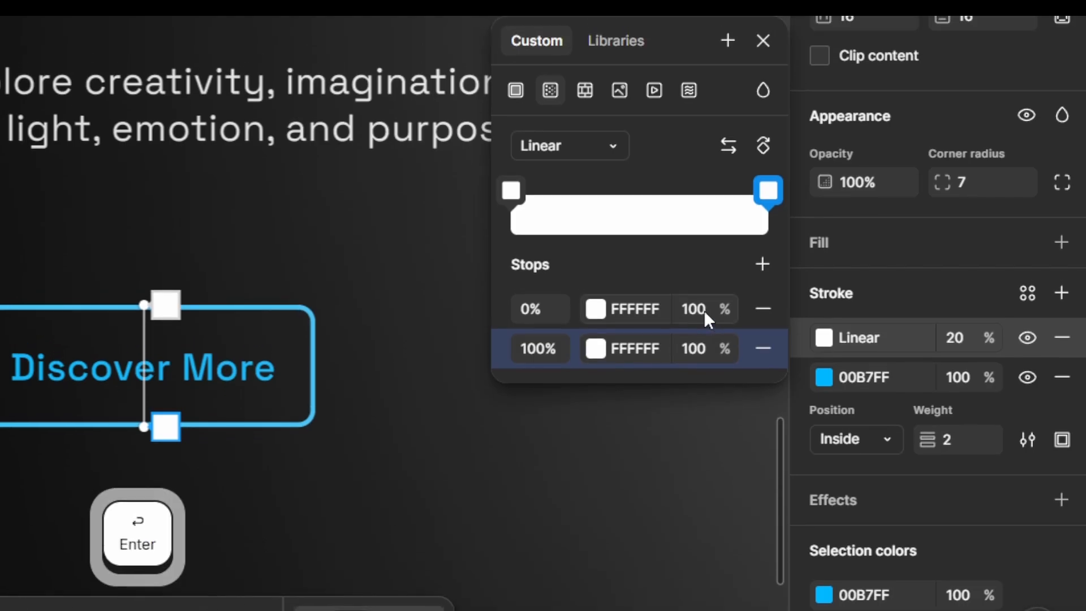
pyautogui.click(706, 314)
pyautogui.click(708, 316)
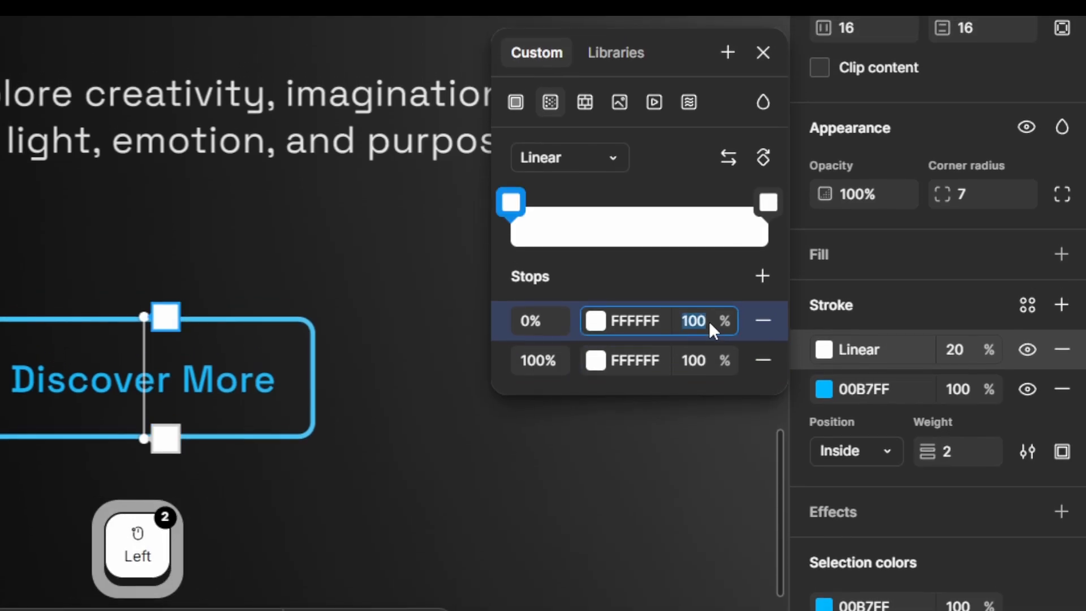
pyautogui.press('Return')
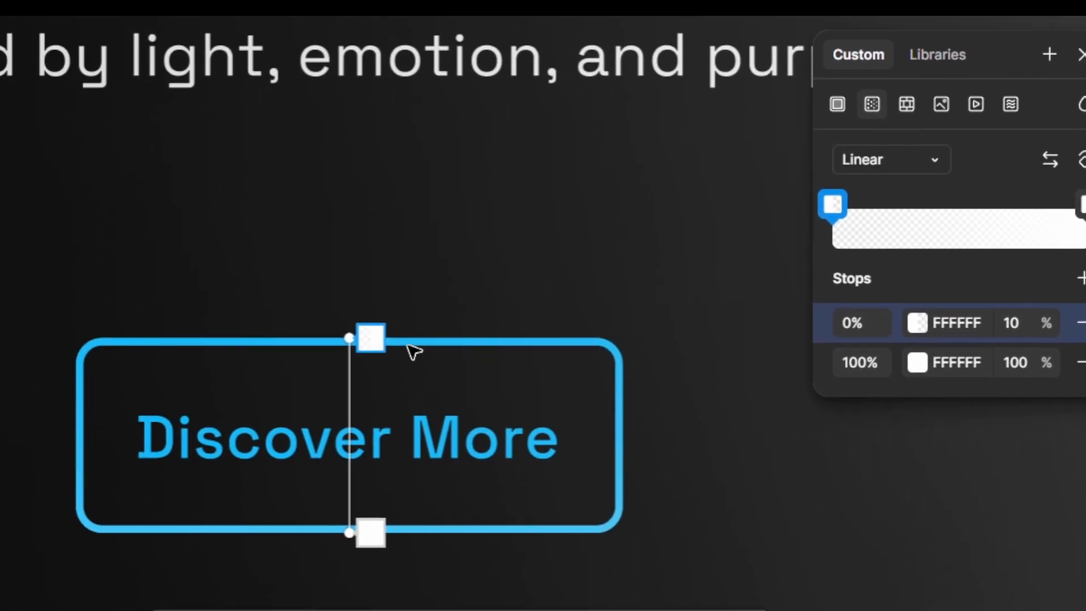
# Step: Angle the Discover More button's stroke gradient diagonally, with the 0% stop inside the button and the 100% stop beyond its upper-right corner
pyautogui.moveTo(348, 338); pyautogui.dragTo(696, 275)
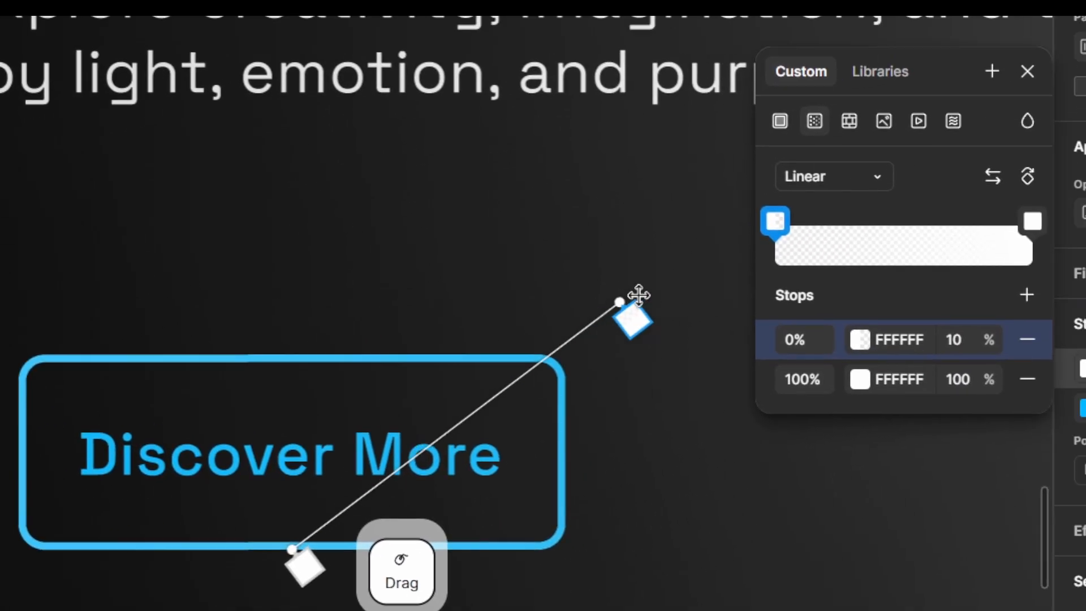
pyautogui.moveTo(639, 295); pyautogui.dragTo(269, 414)
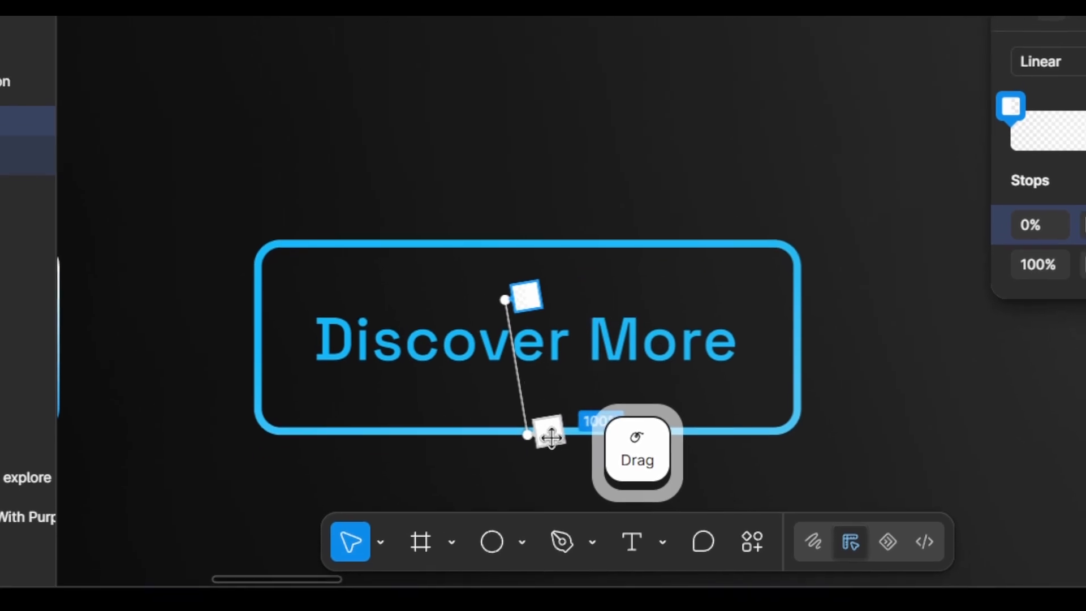
pyautogui.moveTo(551, 418); pyautogui.dragTo(542, 325)
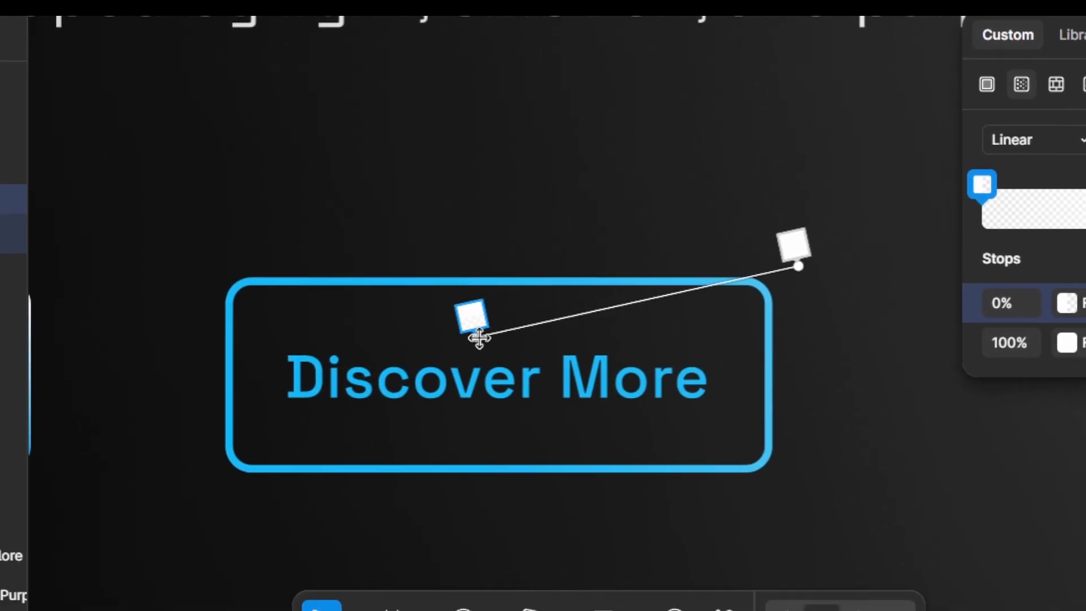
pyautogui.moveTo(479, 338); pyautogui.dragTo(476, 426)
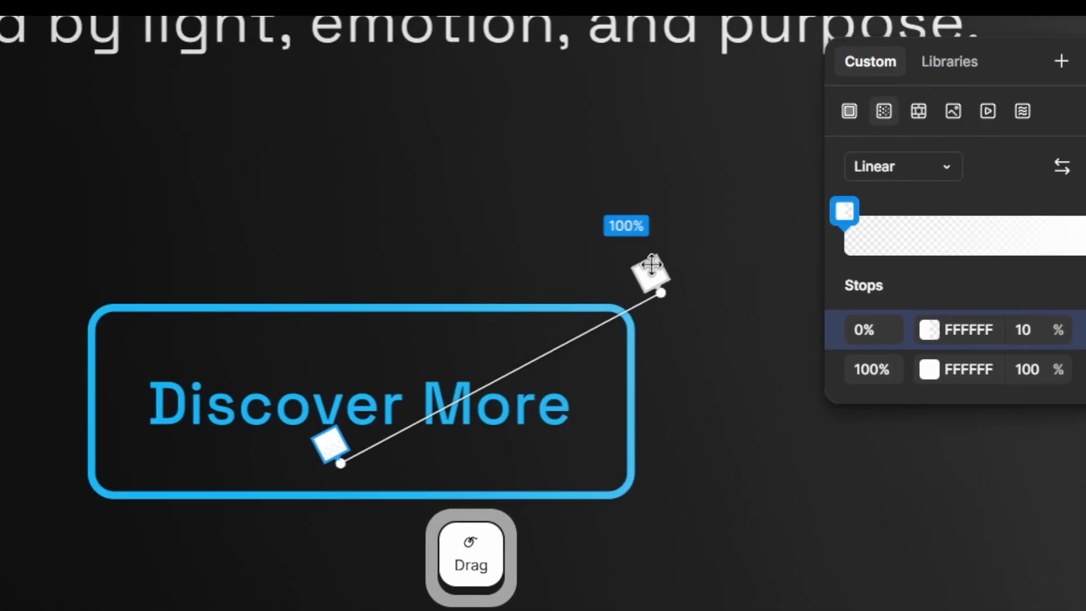
pyautogui.moveTo(661, 294); pyautogui.dragTo(710, 346)
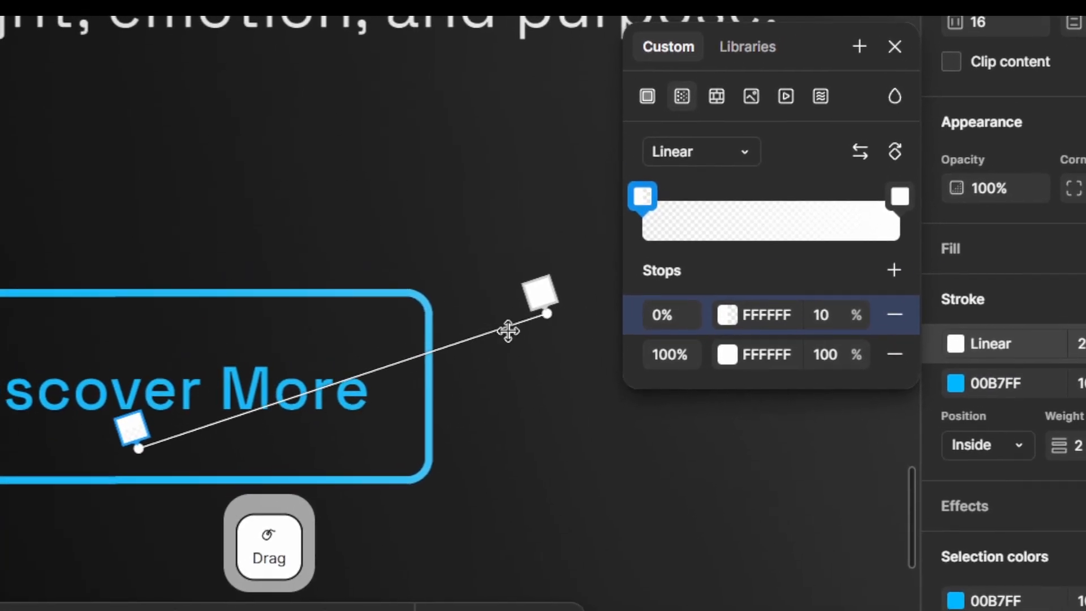
pyautogui.moveTo(508, 330); pyautogui.dragTo(545, 321)
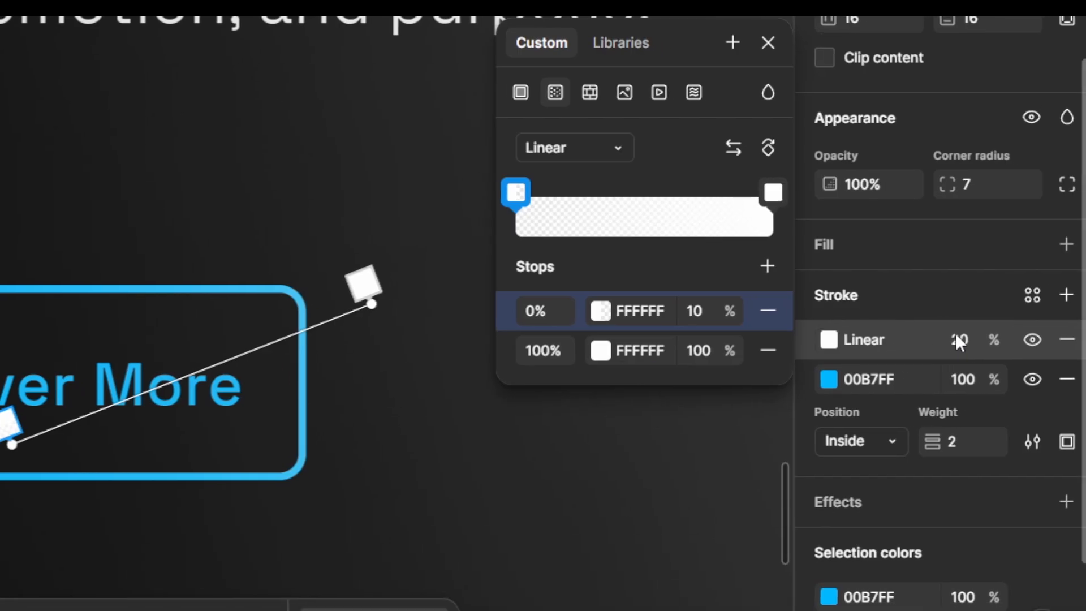
# Step: Set the opacity of the Discover More button's linear stroke to 100%, then deselect the button
pyautogui.doubleClick(897, 300)
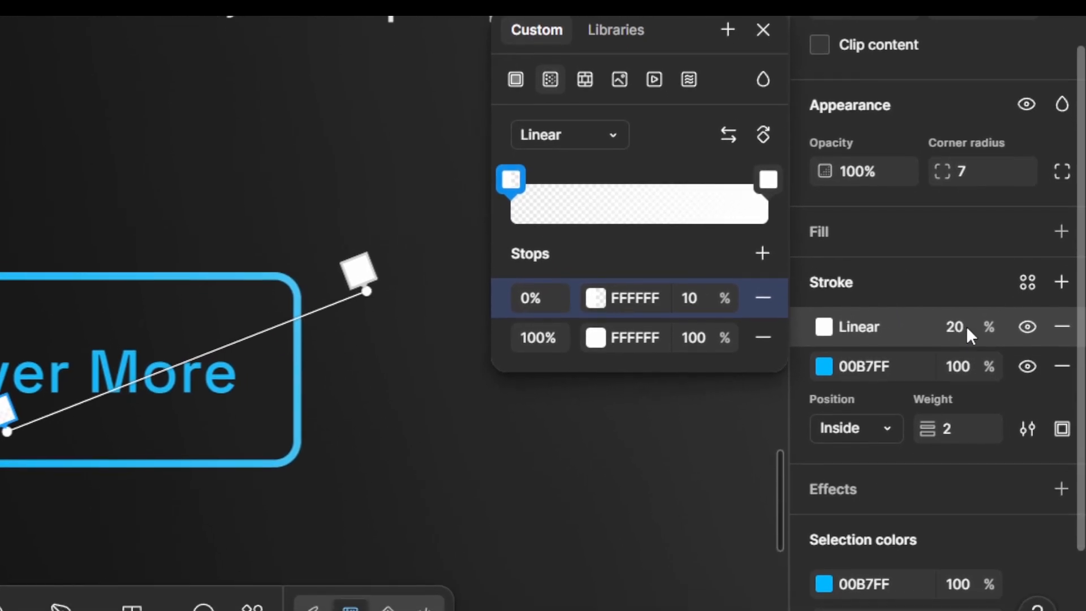
pyautogui.doubleClick(966, 326)
pyautogui.write('100')
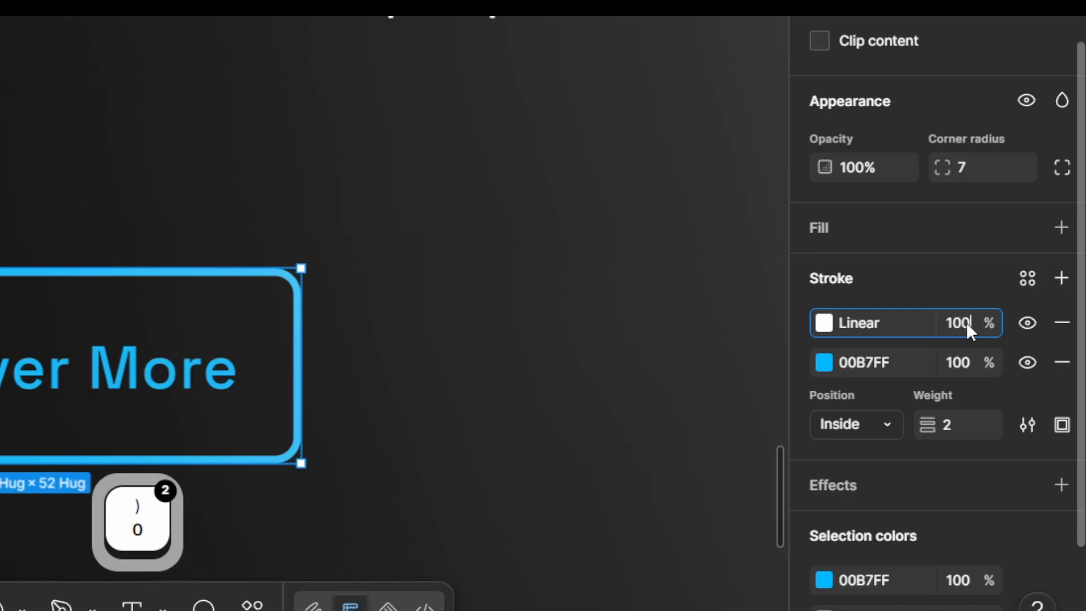
pyautogui.press('Return')
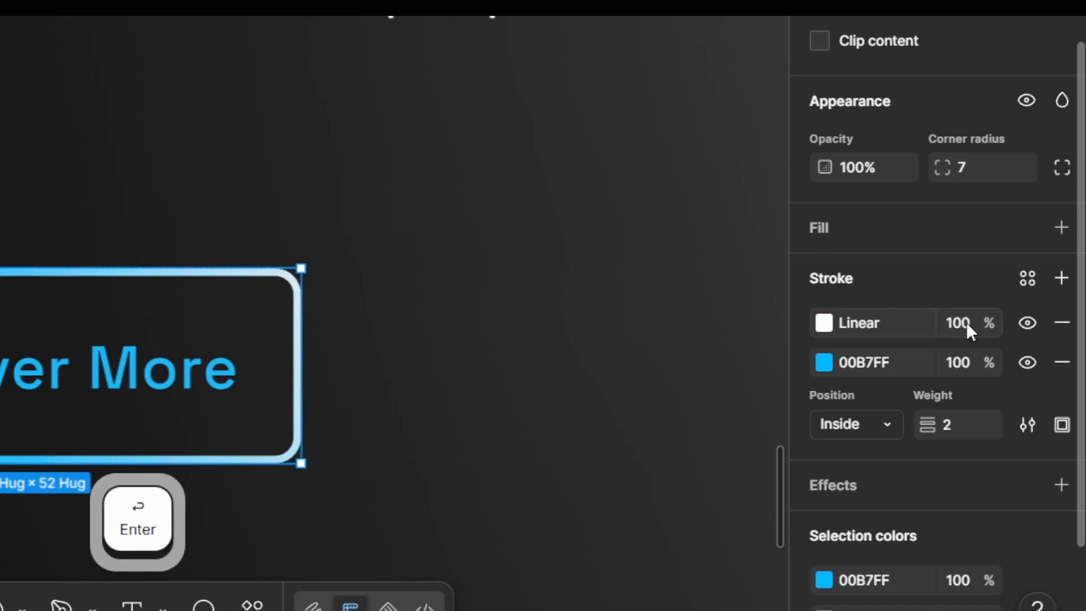
pyautogui.hotkey('ctrl', 'alt')
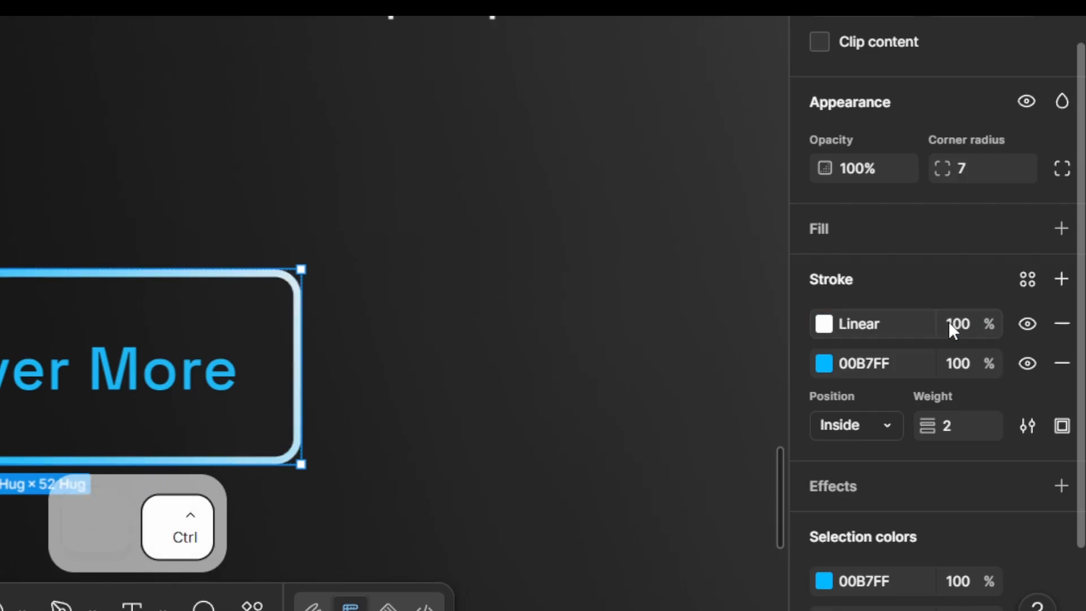
pyautogui.hotkey('ctrl', 'alt', 'F4')
pyautogui.click(489, 325)
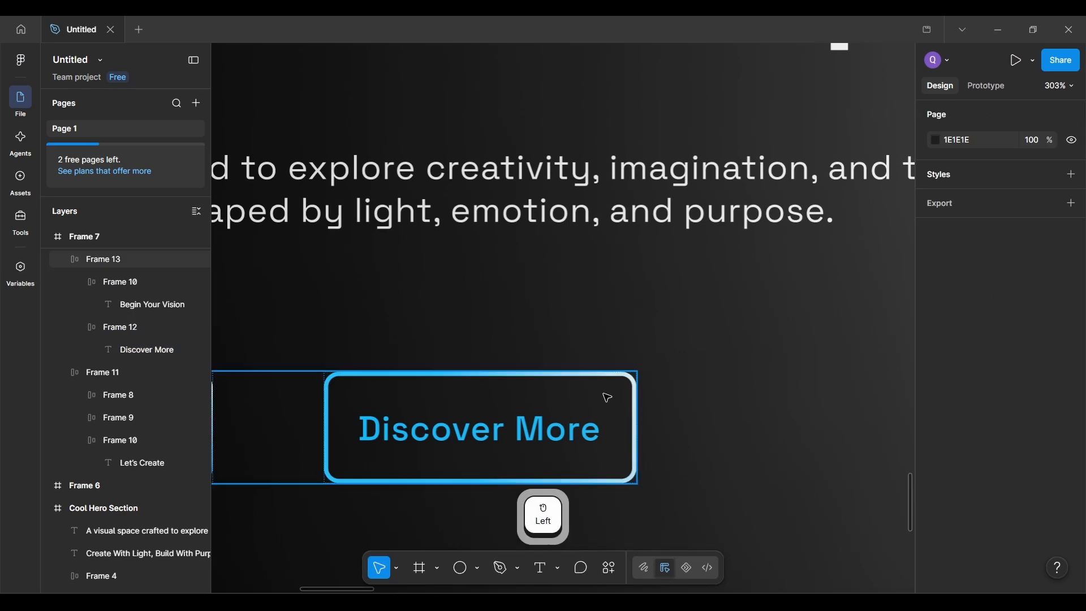
# Step: Flatten the Discover More button's stroke gradient angle, starting it inside the button's left half and ending it just past the right edge
pyautogui.doubleClick(245, 308)
pyautogui.click(607, 398)
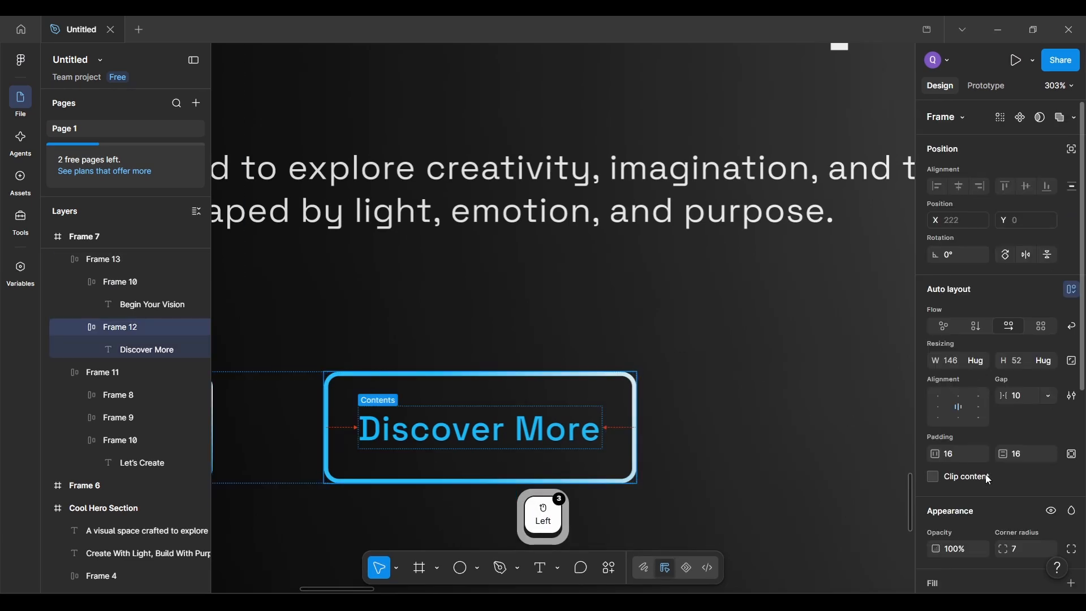
pyautogui.scroll(-3, 985, 474)
pyautogui.hotkey('ctrl', 'alt', 'F4')
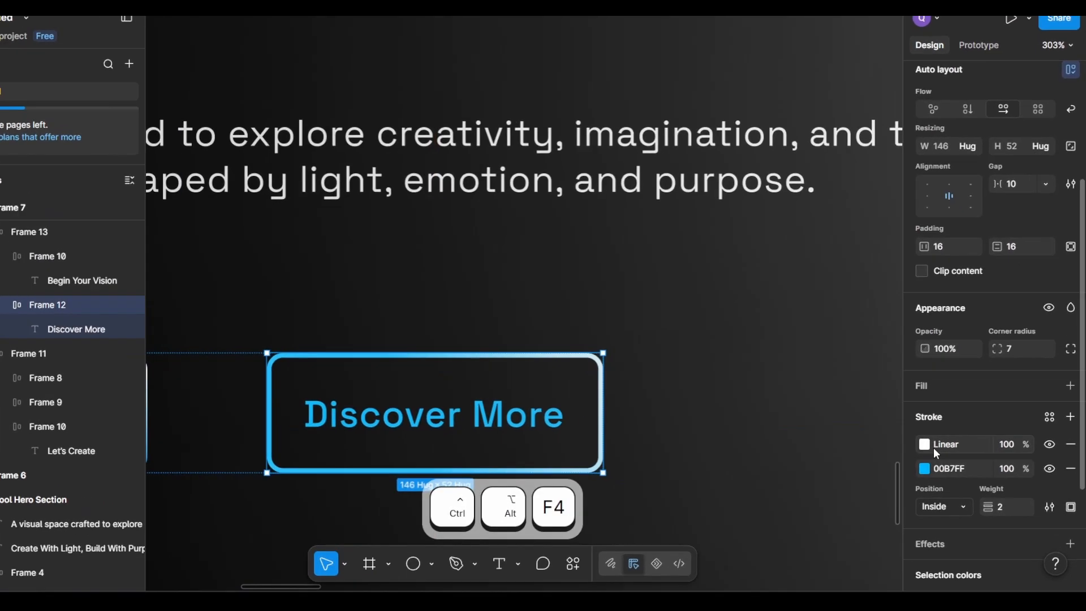
pyautogui.click(925, 444)
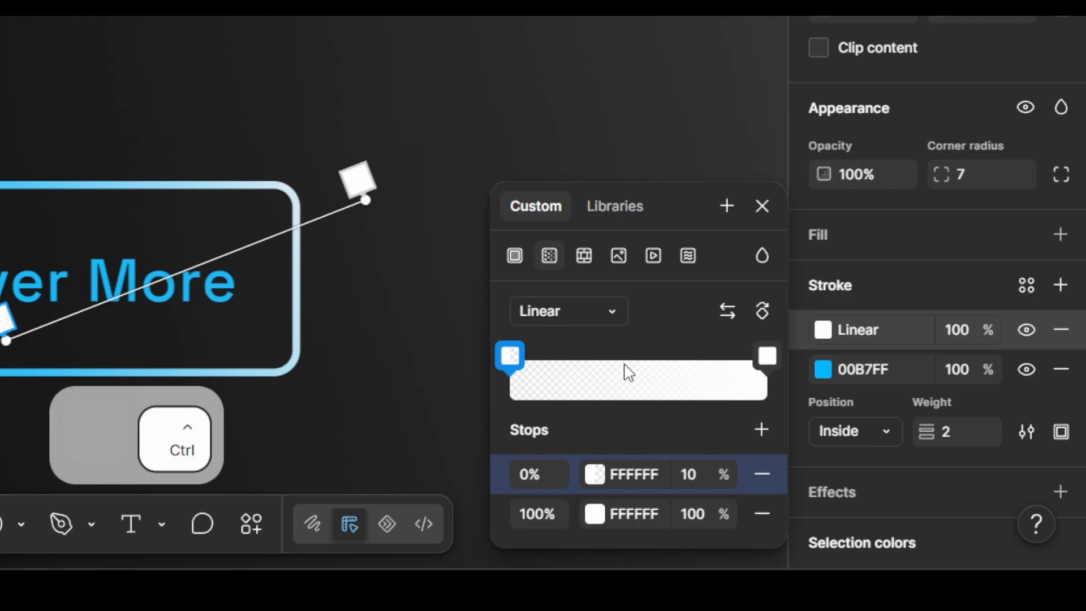
pyautogui.hotkey('ctrl', 'alt', 'F4')
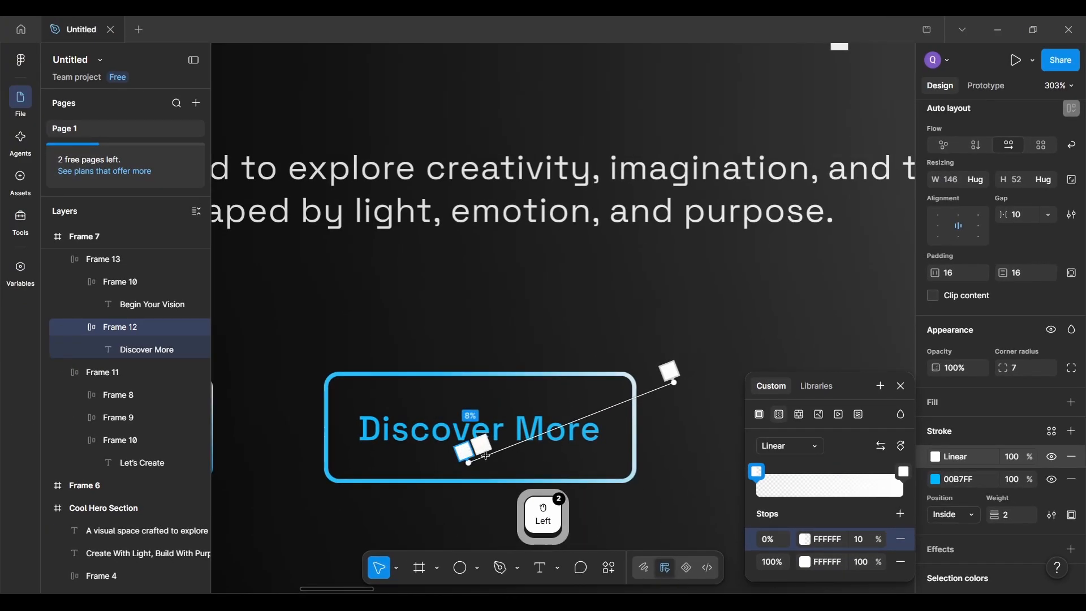
pyautogui.moveTo(469, 459); pyautogui.dragTo(582, 402)
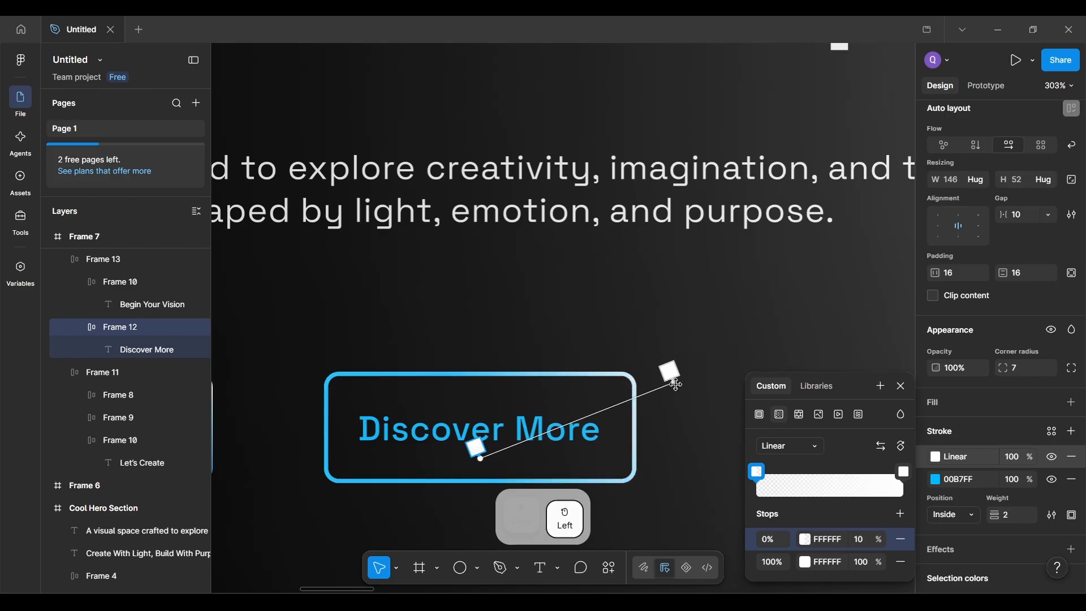
pyautogui.moveTo(676, 384); pyautogui.dragTo(714, 421)
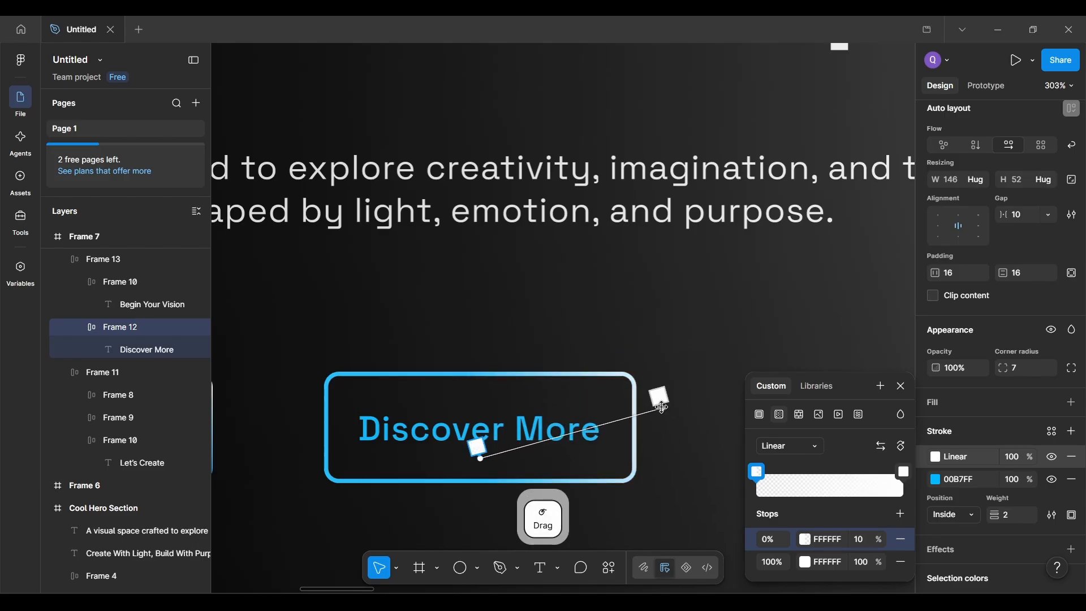
pyautogui.scroll(-3, 665, 405)
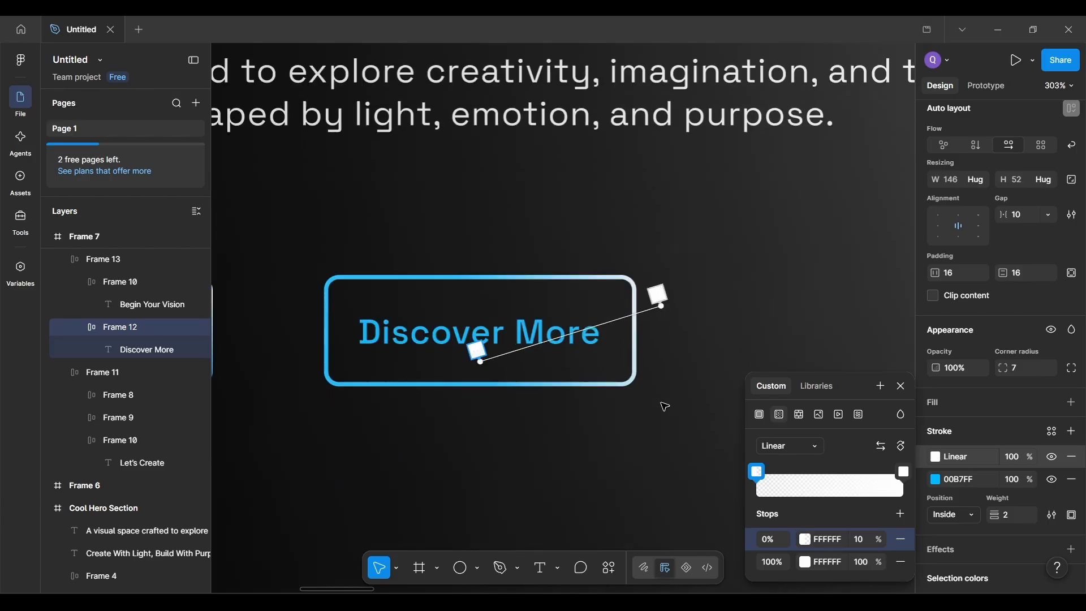
pyautogui.moveTo(480, 360); pyautogui.dragTo(539, 354)
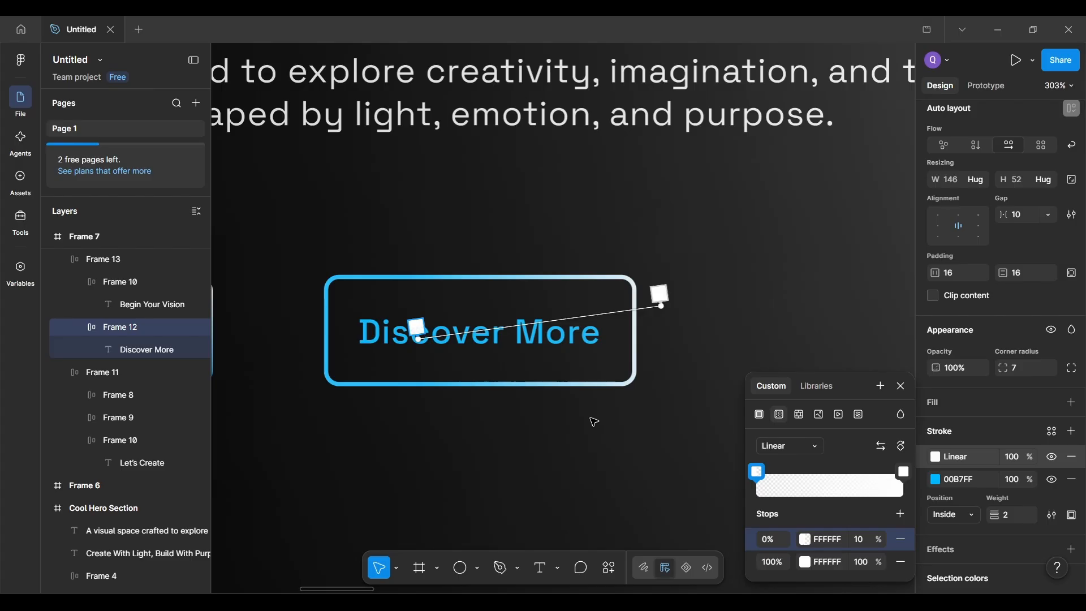
pyautogui.click(609, 425)
pyautogui.scroll(-3, 606, 424)
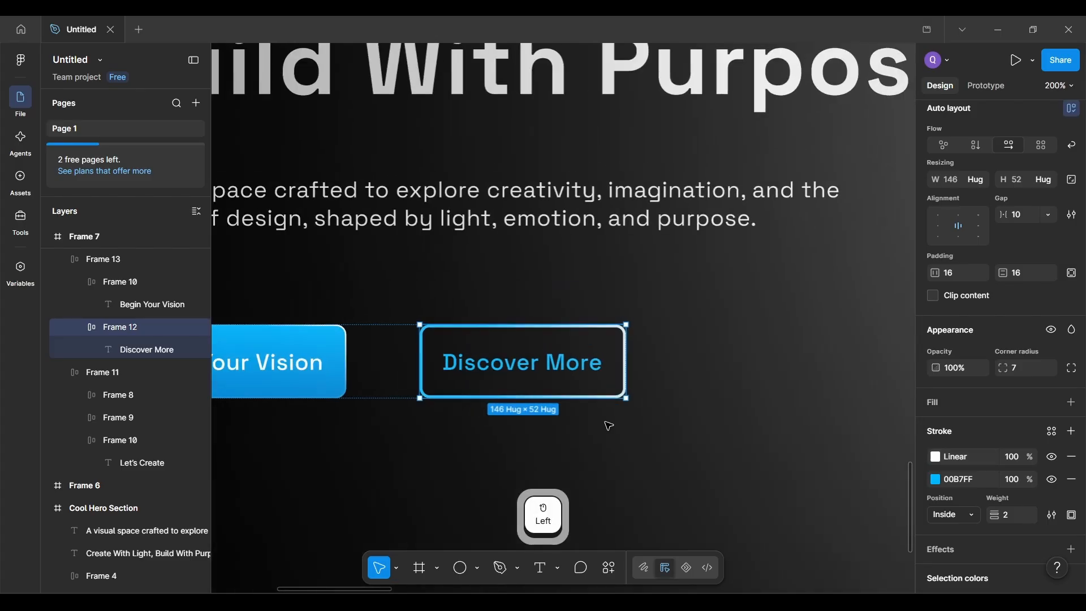
pyautogui.click(626, 454)
# Step: Compare the whole Frame 7 hero section, including its navigation bar, with the Cool Hero Section reference
pyautogui.scroll(-10, 627, 454)
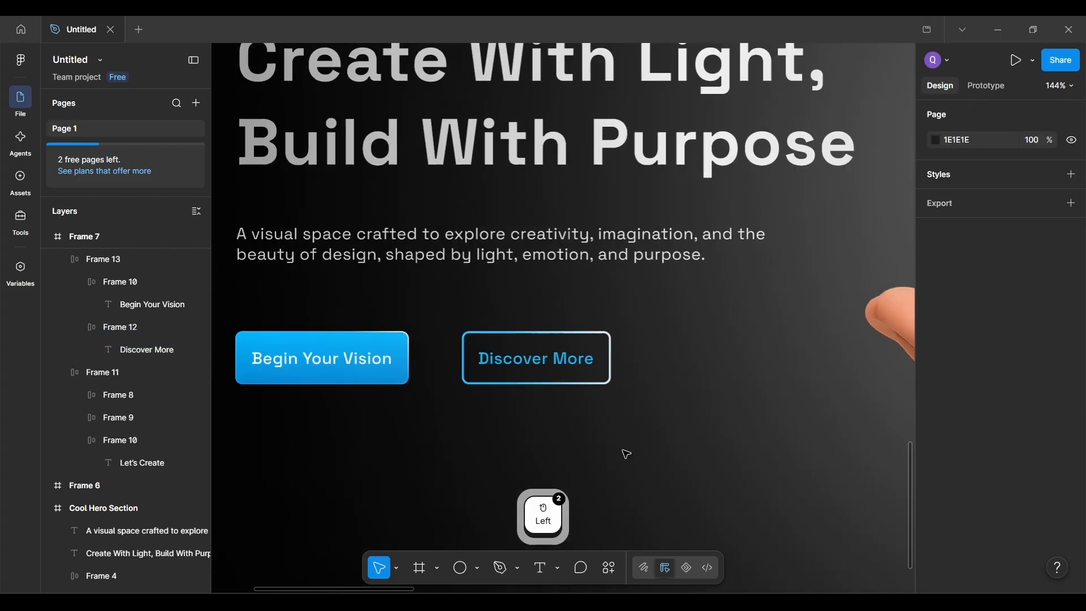
pyautogui.hscroll(3, 627, 454)
pyautogui.scroll(-2, 654, 459)
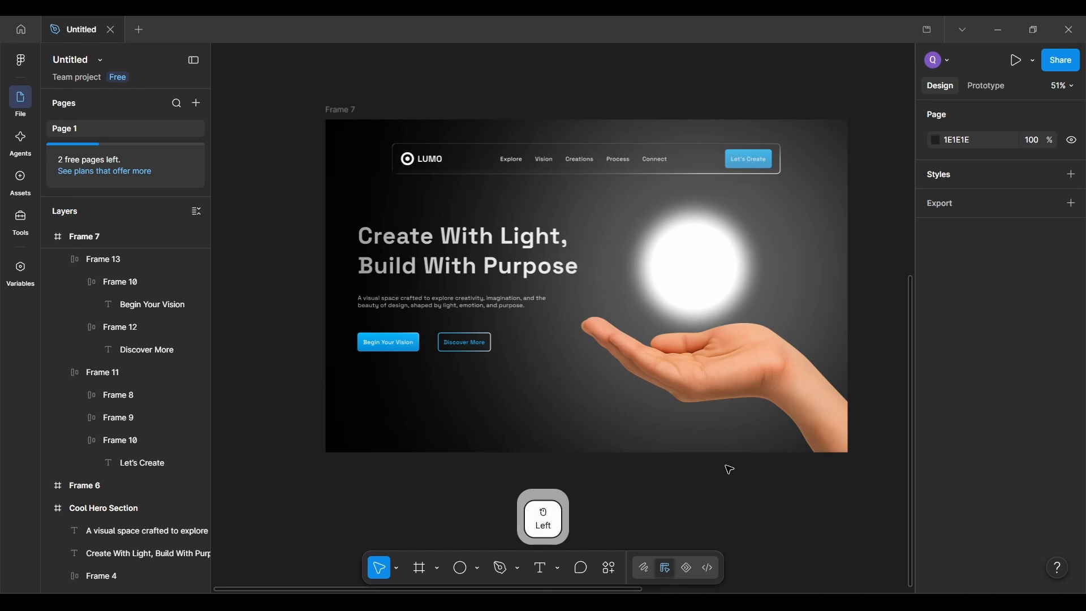
pyautogui.scroll(-3, 729, 469)
pyautogui.scroll(-1, 729, 470)
pyautogui.scroll(3, 729, 469)
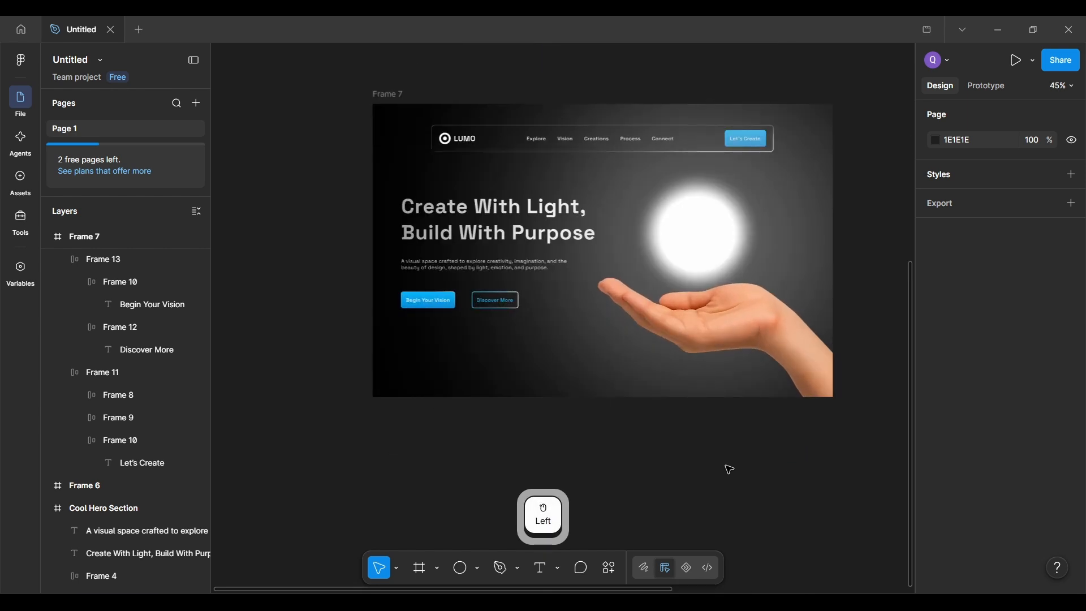
pyautogui.scroll(-3, 729, 469)
pyautogui.hscroll(2, 729, 470)
pyautogui.scroll(2, 729, 470)
pyautogui.scroll(-3, 771, 404)
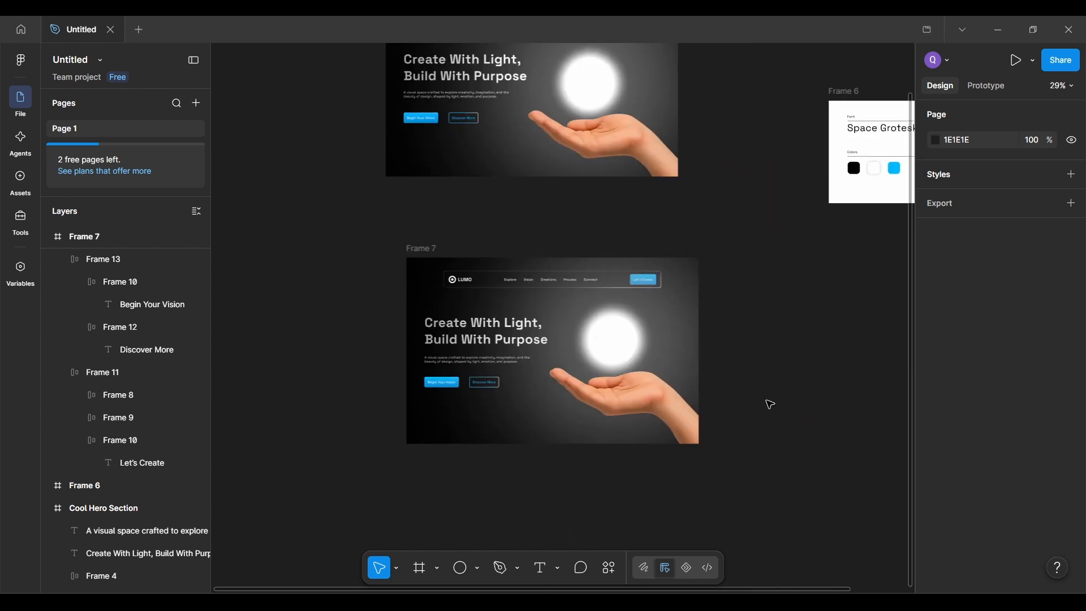
pyautogui.scroll(2, 754, 404)
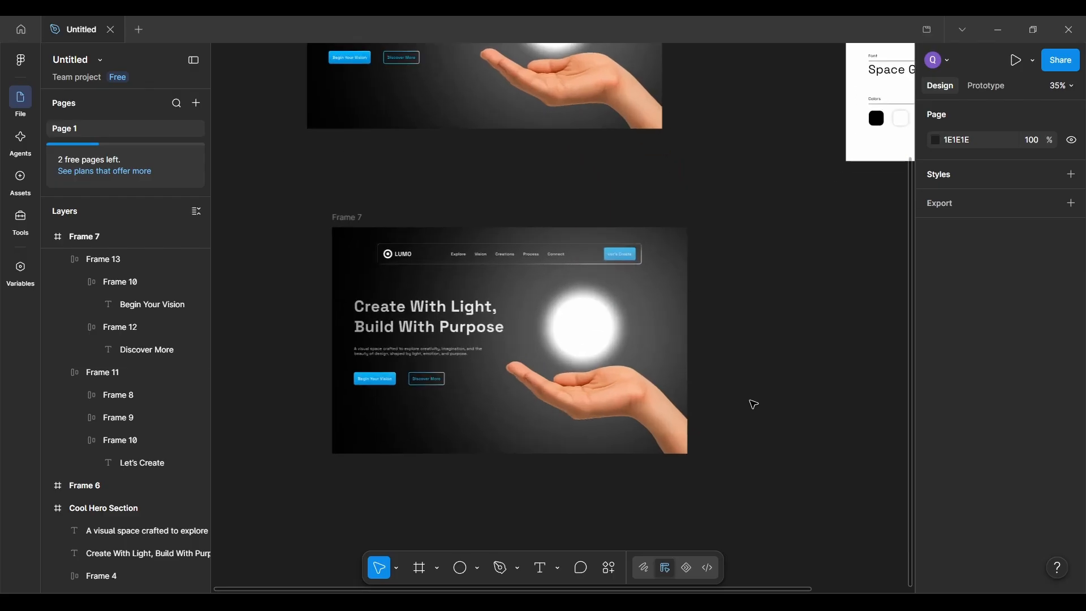
pyautogui.scroll(5, 707, 354)
pyautogui.scroll(4, 594, 323)
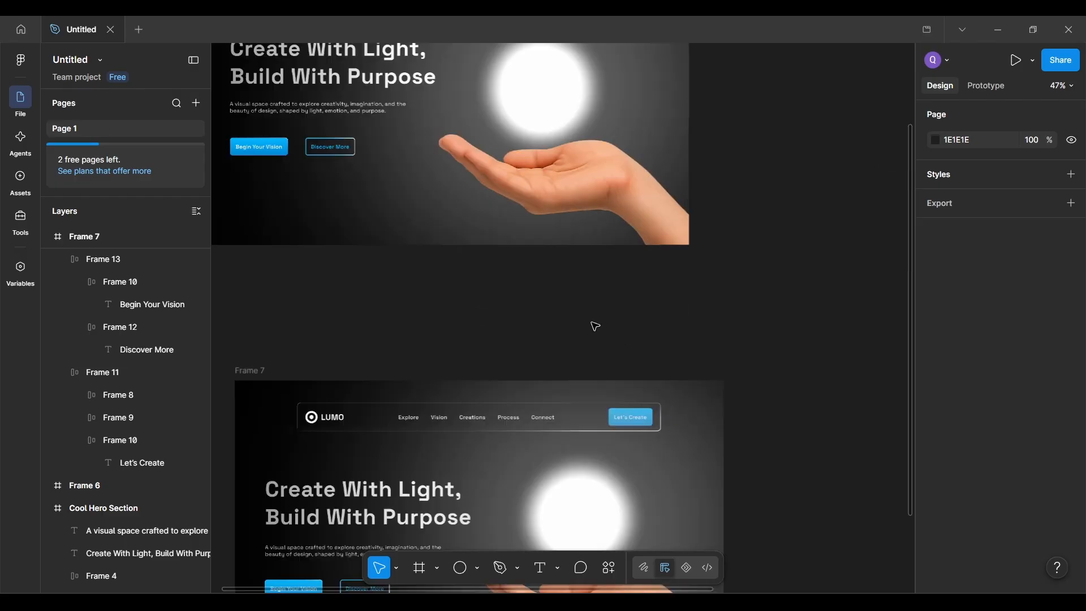
pyautogui.click(516, 330)
pyautogui.scroll(3, 516, 330)
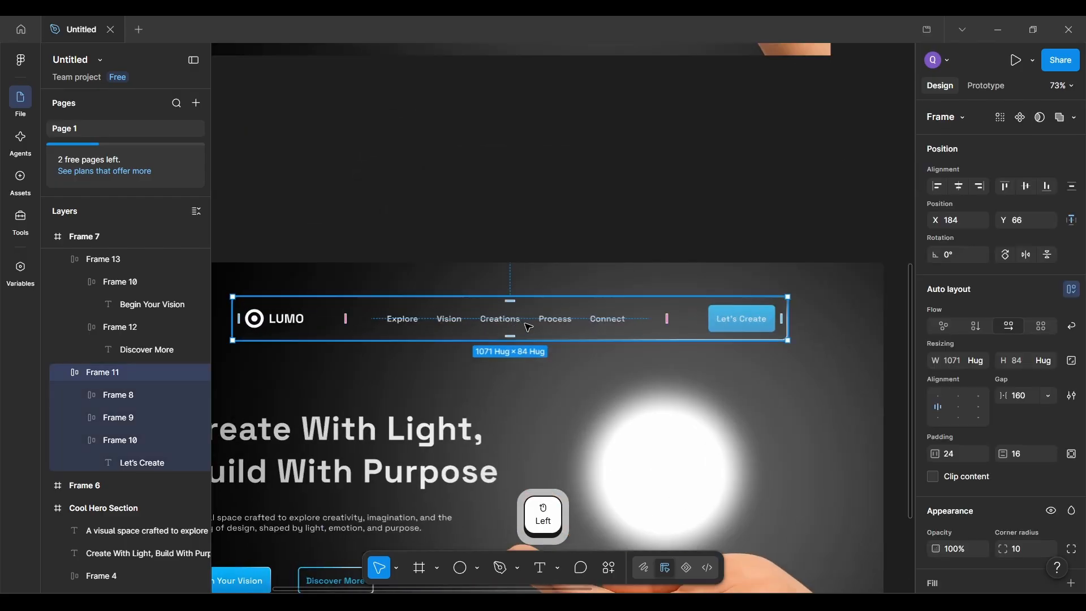
pyautogui.moveTo(527, 321); pyautogui.dragTo(528, 327)
pyautogui.scroll(-6, 532, 325)
pyautogui.click(723, 375)
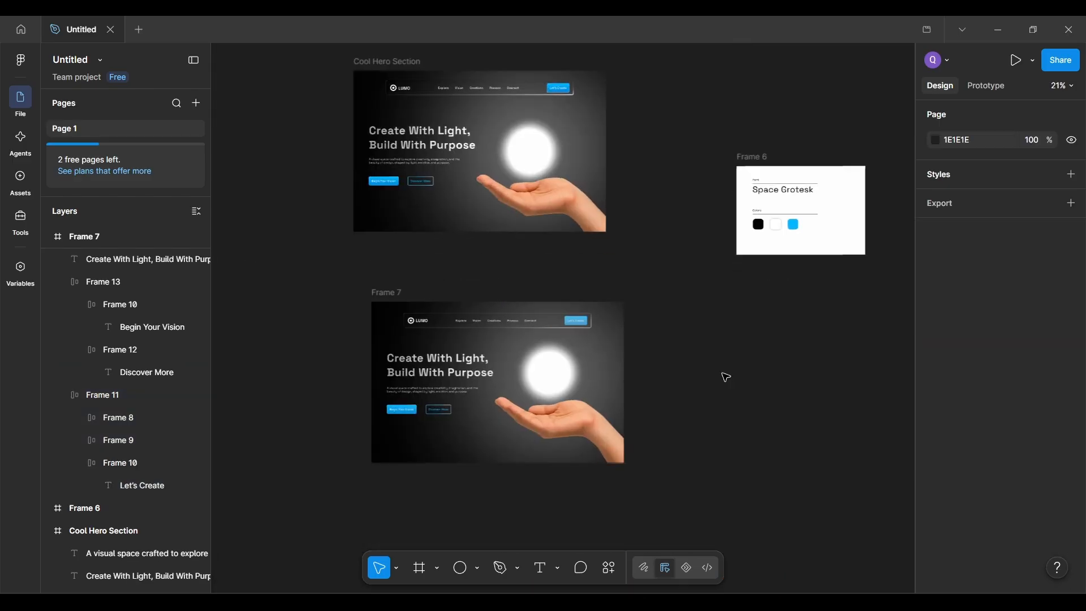
# Step: Review Frame 7's overall layout and check its heading, description text and button group
pyautogui.scroll(2, 722, 376)
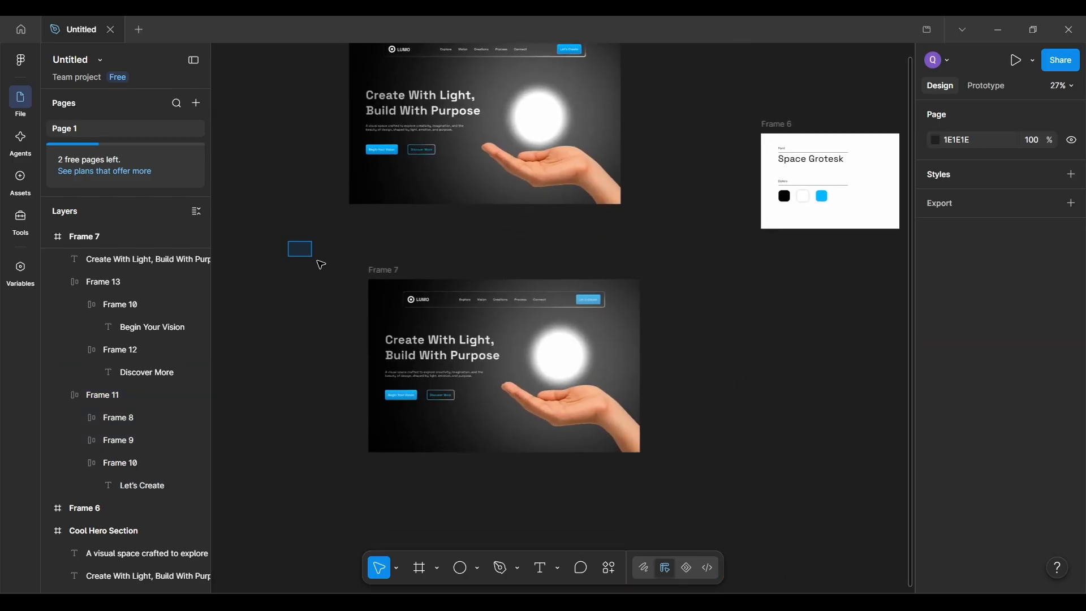
pyautogui.moveTo(321, 264); pyautogui.dragTo(681, 539)
pyautogui.click(681, 541)
pyautogui.scroll(2, 427, 488)
pyautogui.click(366, 212)
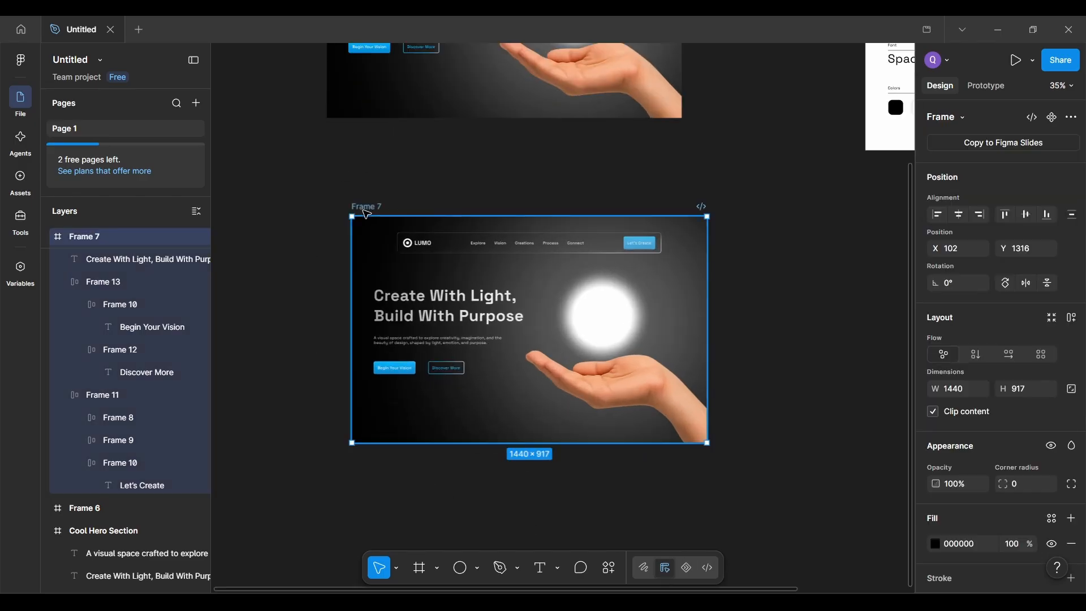
pyautogui.click(318, 216)
pyautogui.hscroll(-2, 329, 258)
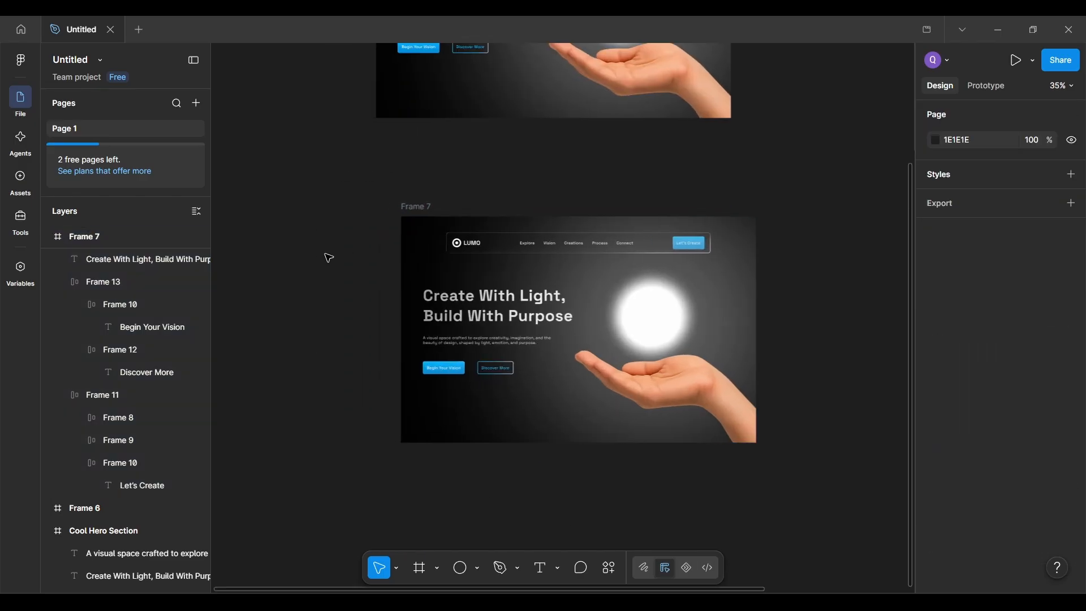
pyautogui.scroll(3, 375, 310)
pyautogui.scroll(-1, 376, 311)
pyautogui.scroll(-1, 376, 310)
pyautogui.hscroll(2, 376, 310)
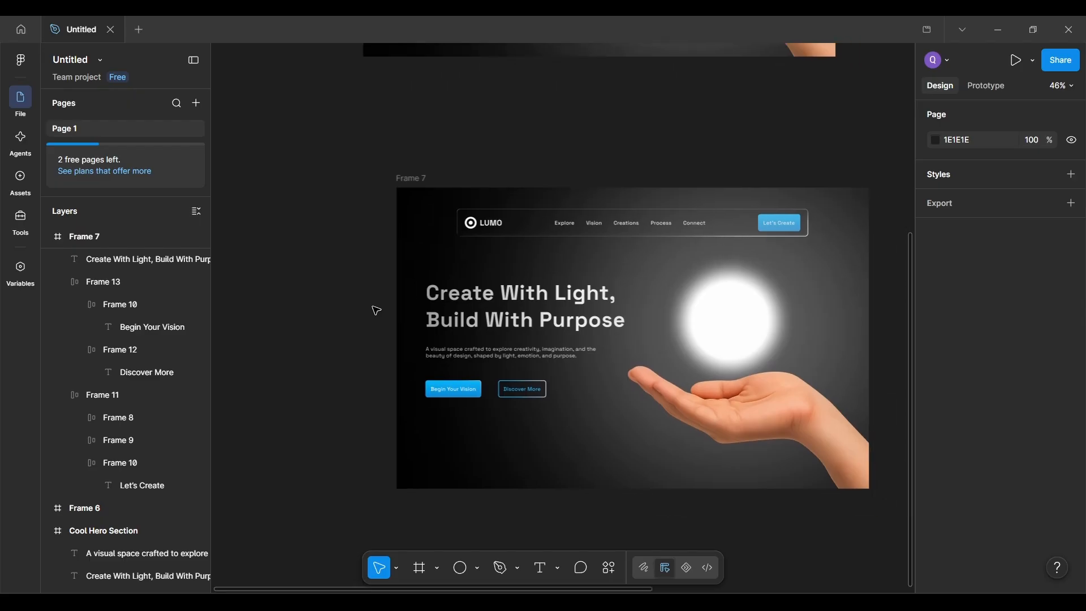
pyautogui.click(484, 315)
pyautogui.click(484, 349)
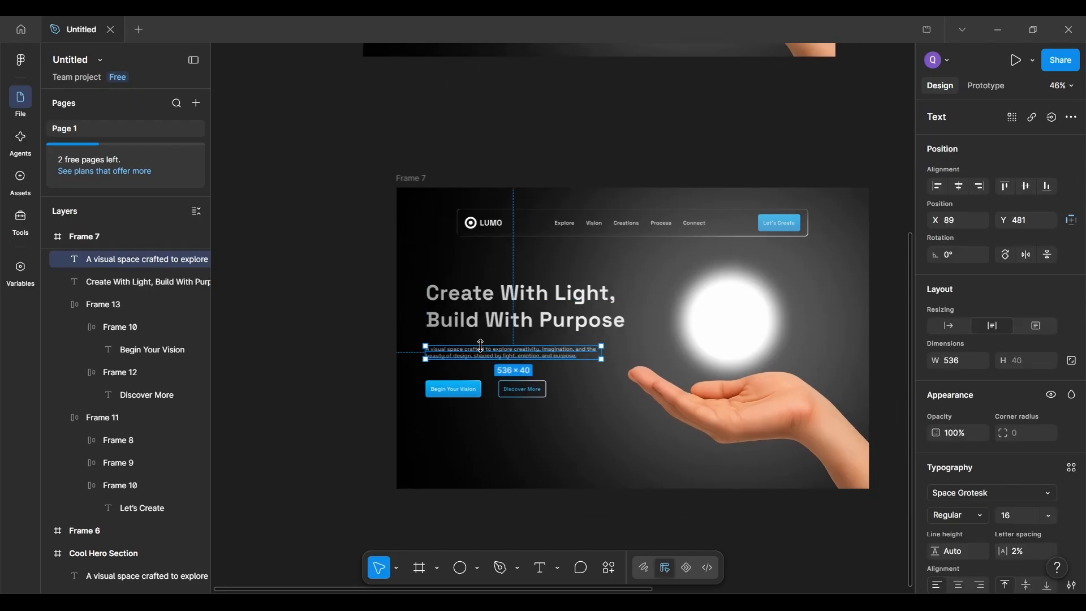
pyautogui.click(473, 388)
pyautogui.hscroll(2, 522, 336)
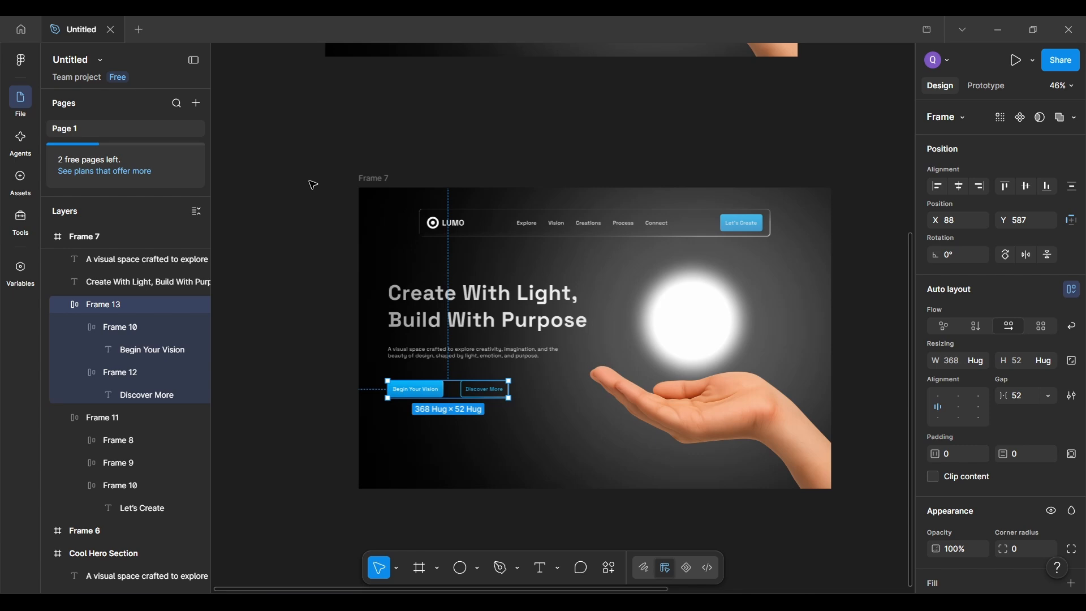
pyautogui.scroll(-2, 350, 295)
pyautogui.scroll(-2, 351, 294)
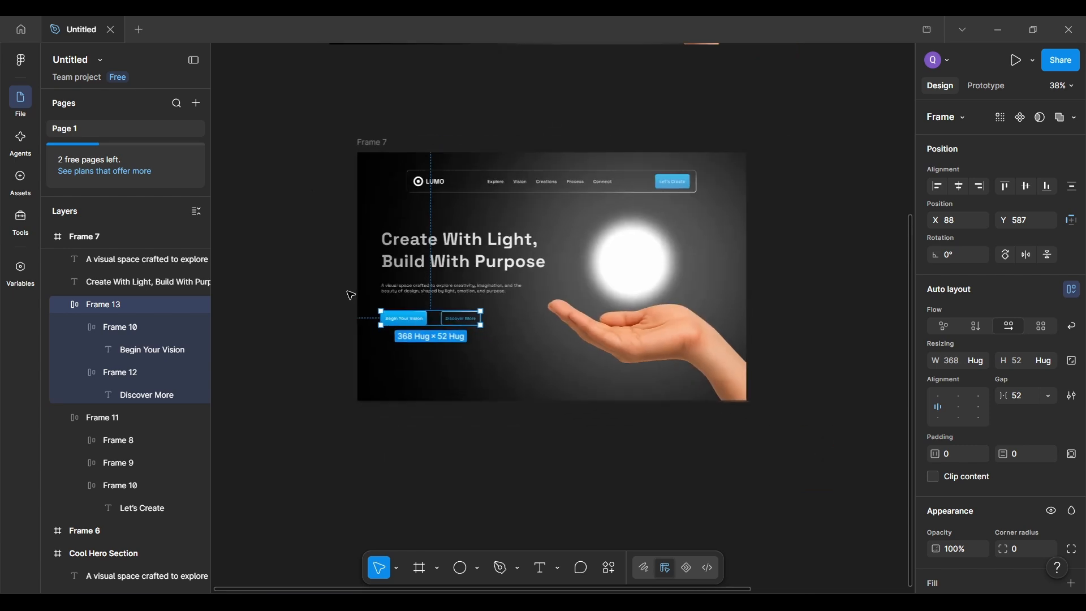
# Step: Clear the button group selection, then select Frame 7 and present it as a full-size prototype
pyautogui.click(431, 429)
pyautogui.moveTo(297, 109); pyautogui.dragTo(807, 516)
pyautogui.click(808, 517)
pyautogui.scroll(1, 581, 473)
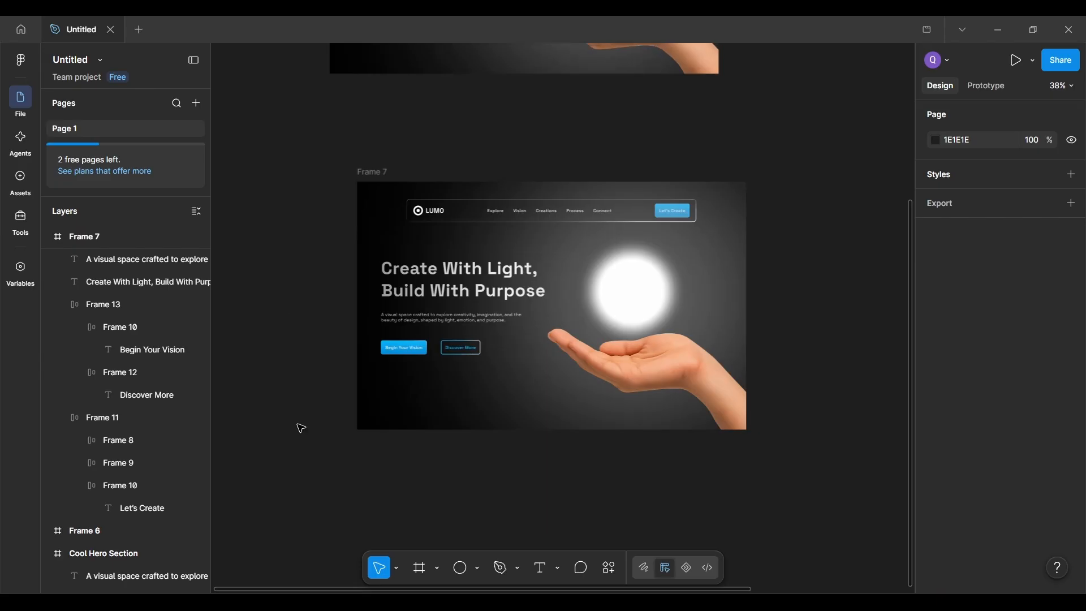
pyautogui.click(375, 181)
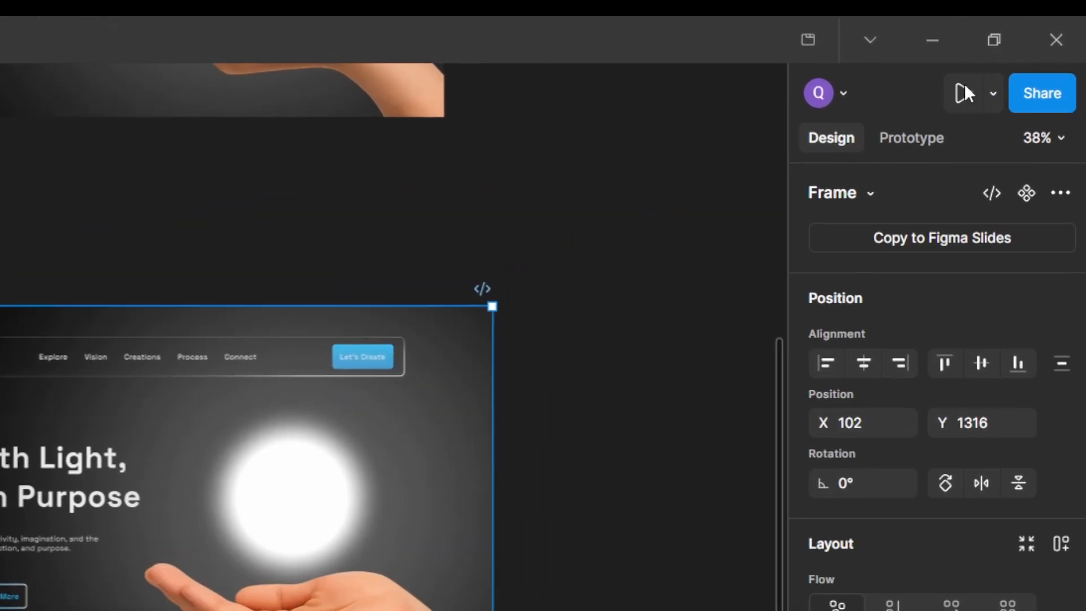
pyautogui.click(961, 93)
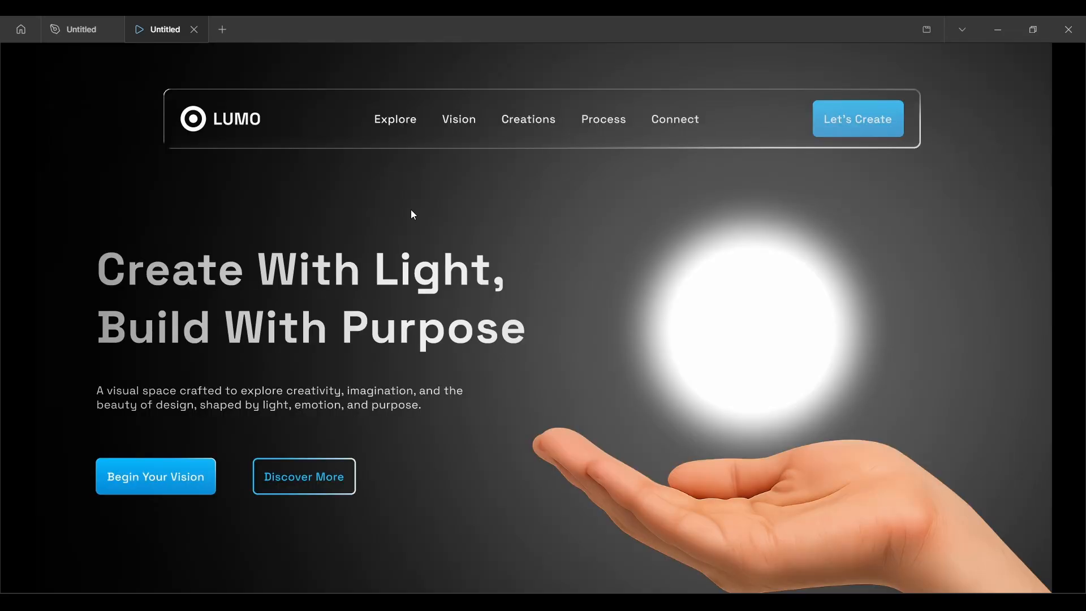
# Step: Examine the presented hero section's heading, description text and two call-to-action buttons up close and in the full layout
pyautogui.scroll(-2, 500, 312)
pyautogui.scroll(2, 500, 312)
pyautogui.scroll(3, 355, 269)
pyautogui.scroll(-2, 355, 269)
pyautogui.hscroll(-1, 355, 270)
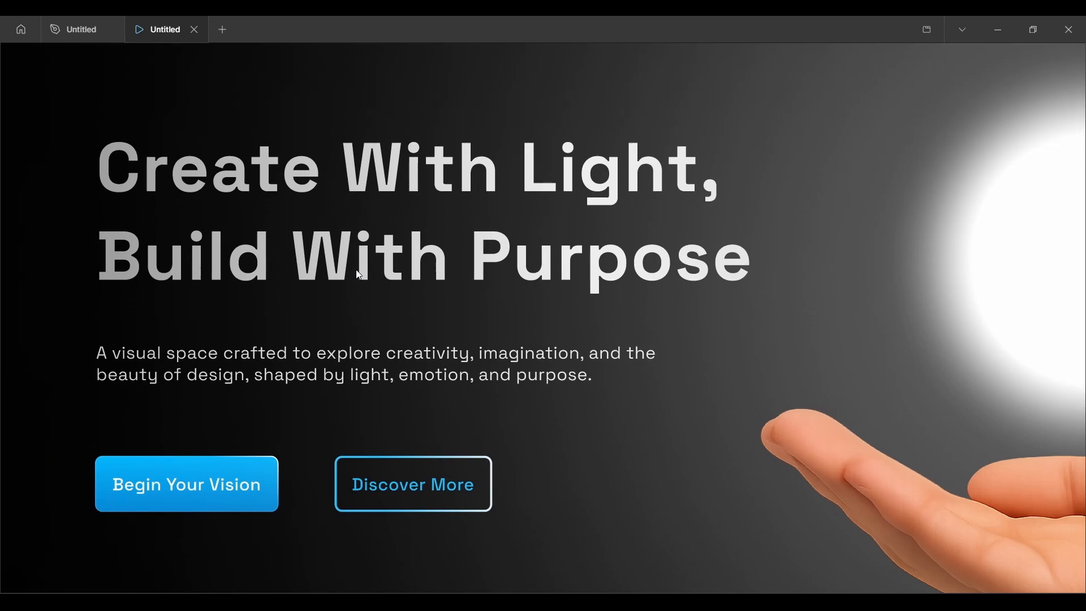
pyautogui.scroll(-4, 355, 269)
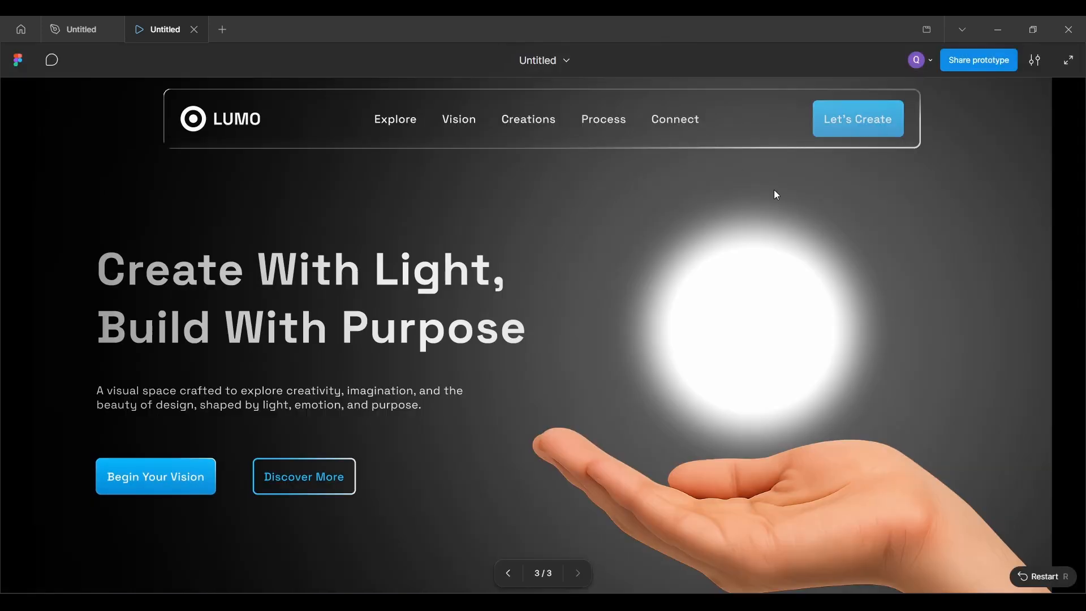
pyautogui.scroll(-2, 671, 380)
pyautogui.scroll(2, 686, 441)
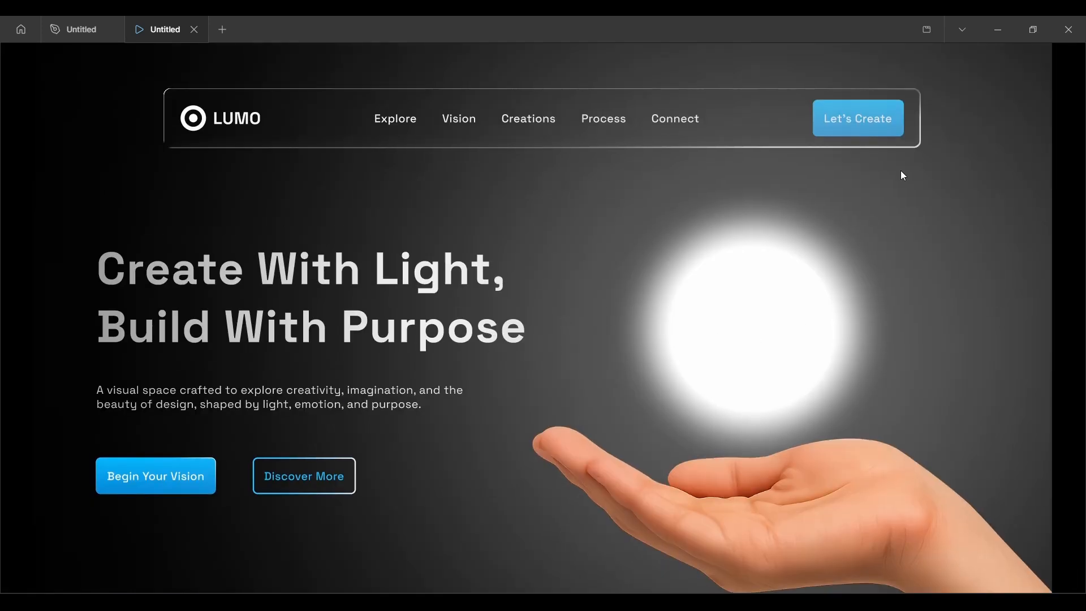
# Step: Inspect the navigation bar's gradient stroke and the Let's Create button up close in the presented prototype
pyautogui.scroll(3, 904, 173)
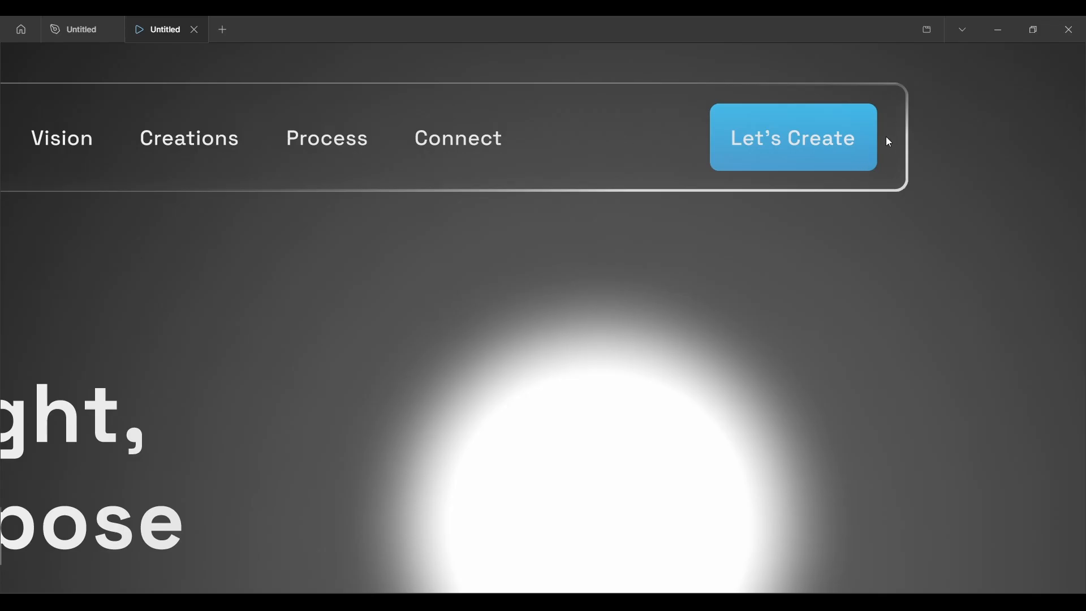
pyautogui.scroll(3, 870, 165)
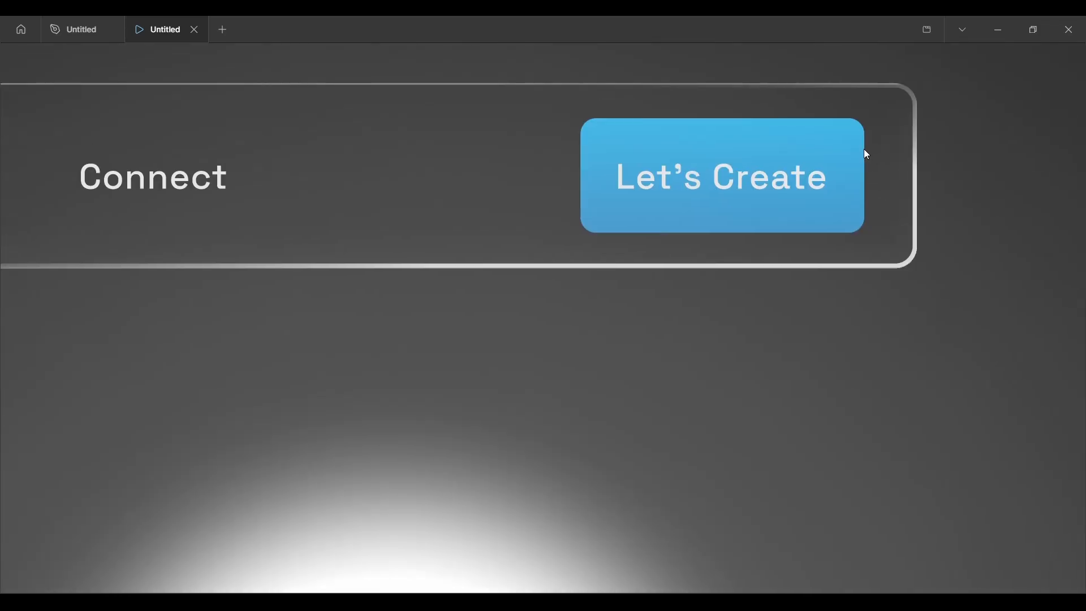
pyautogui.moveTo(864, 148); pyautogui.dragTo(826, 202)
pyautogui.moveTo(737, 263); pyautogui.dragTo(782, 244)
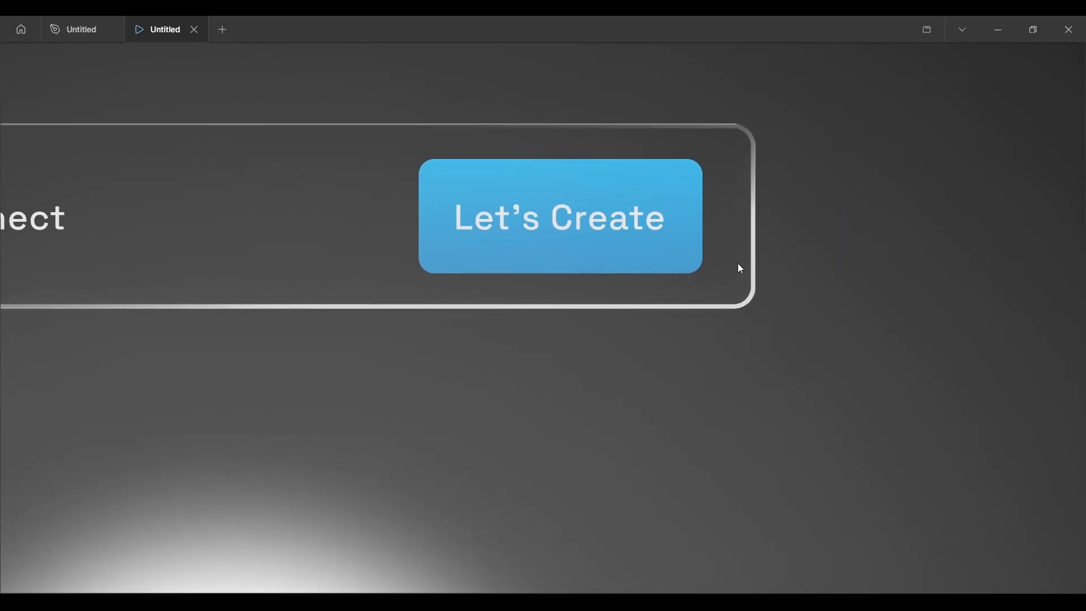
pyautogui.scroll(-2, 738, 263)
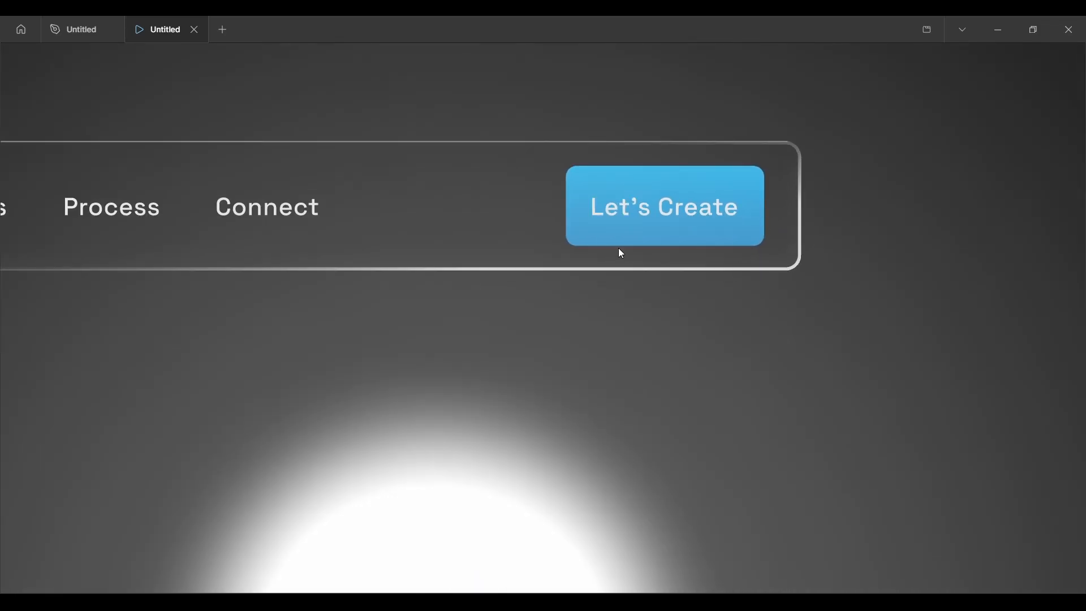